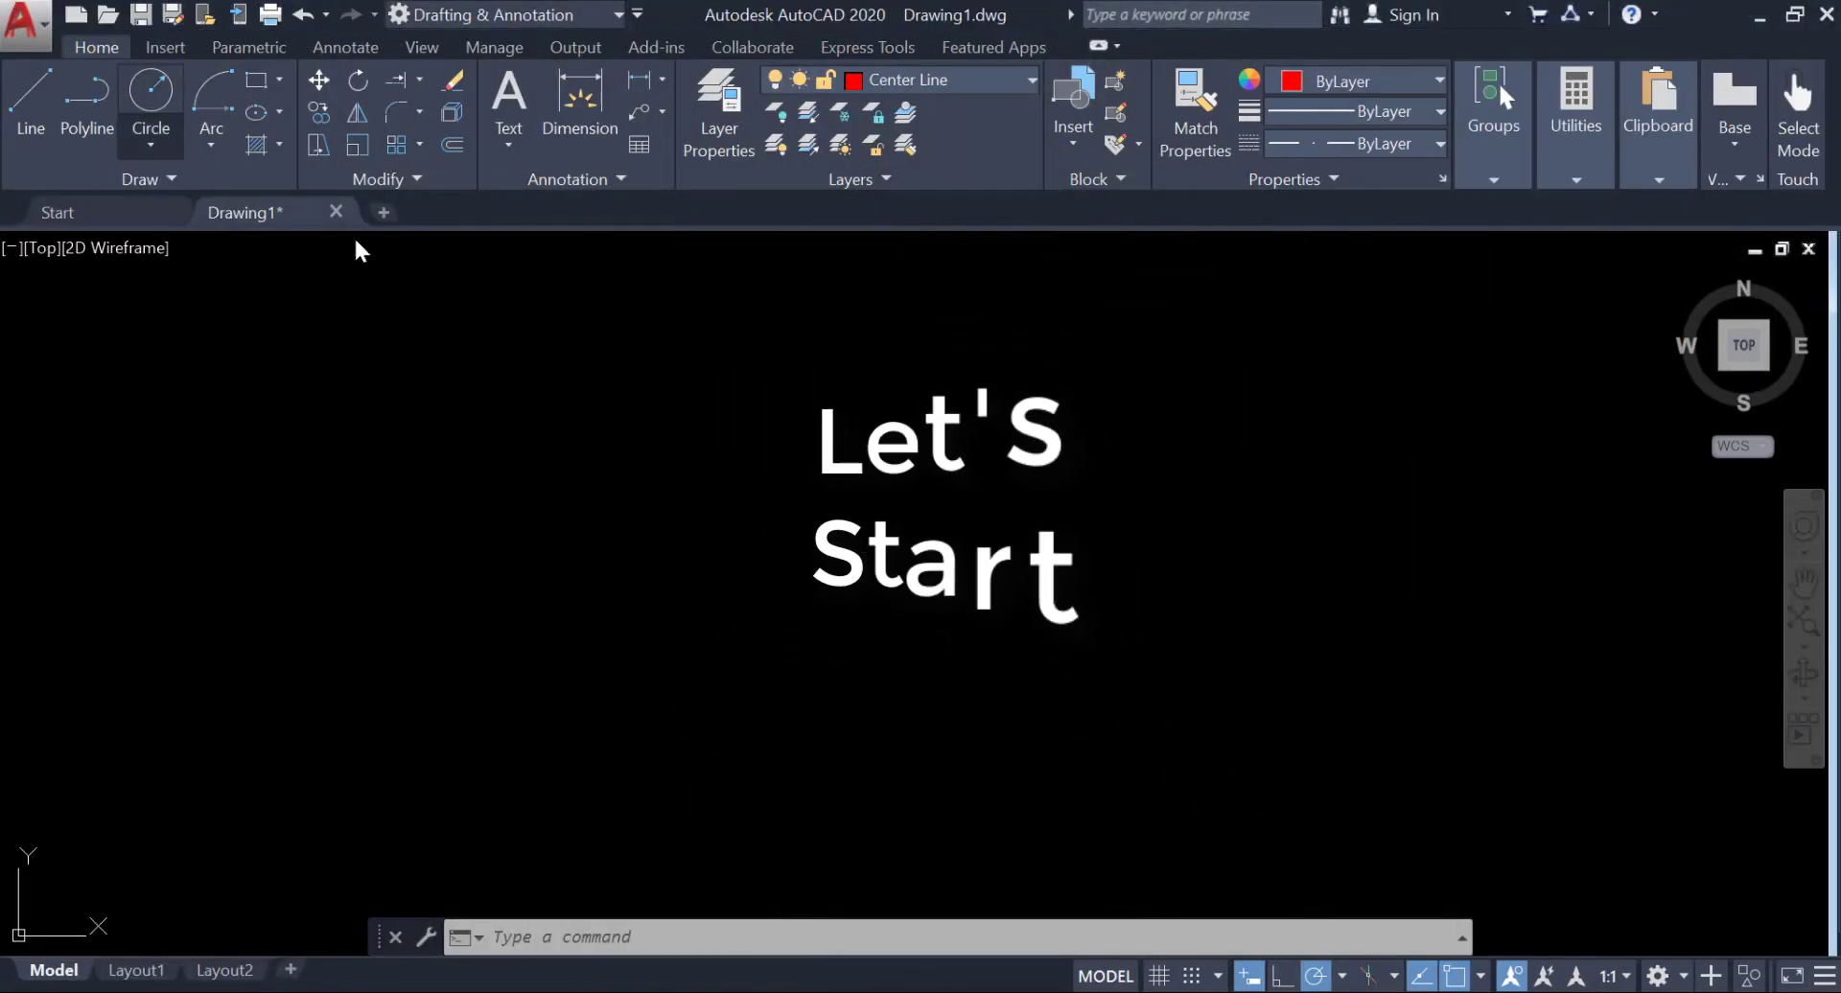
left_click(152, 84)
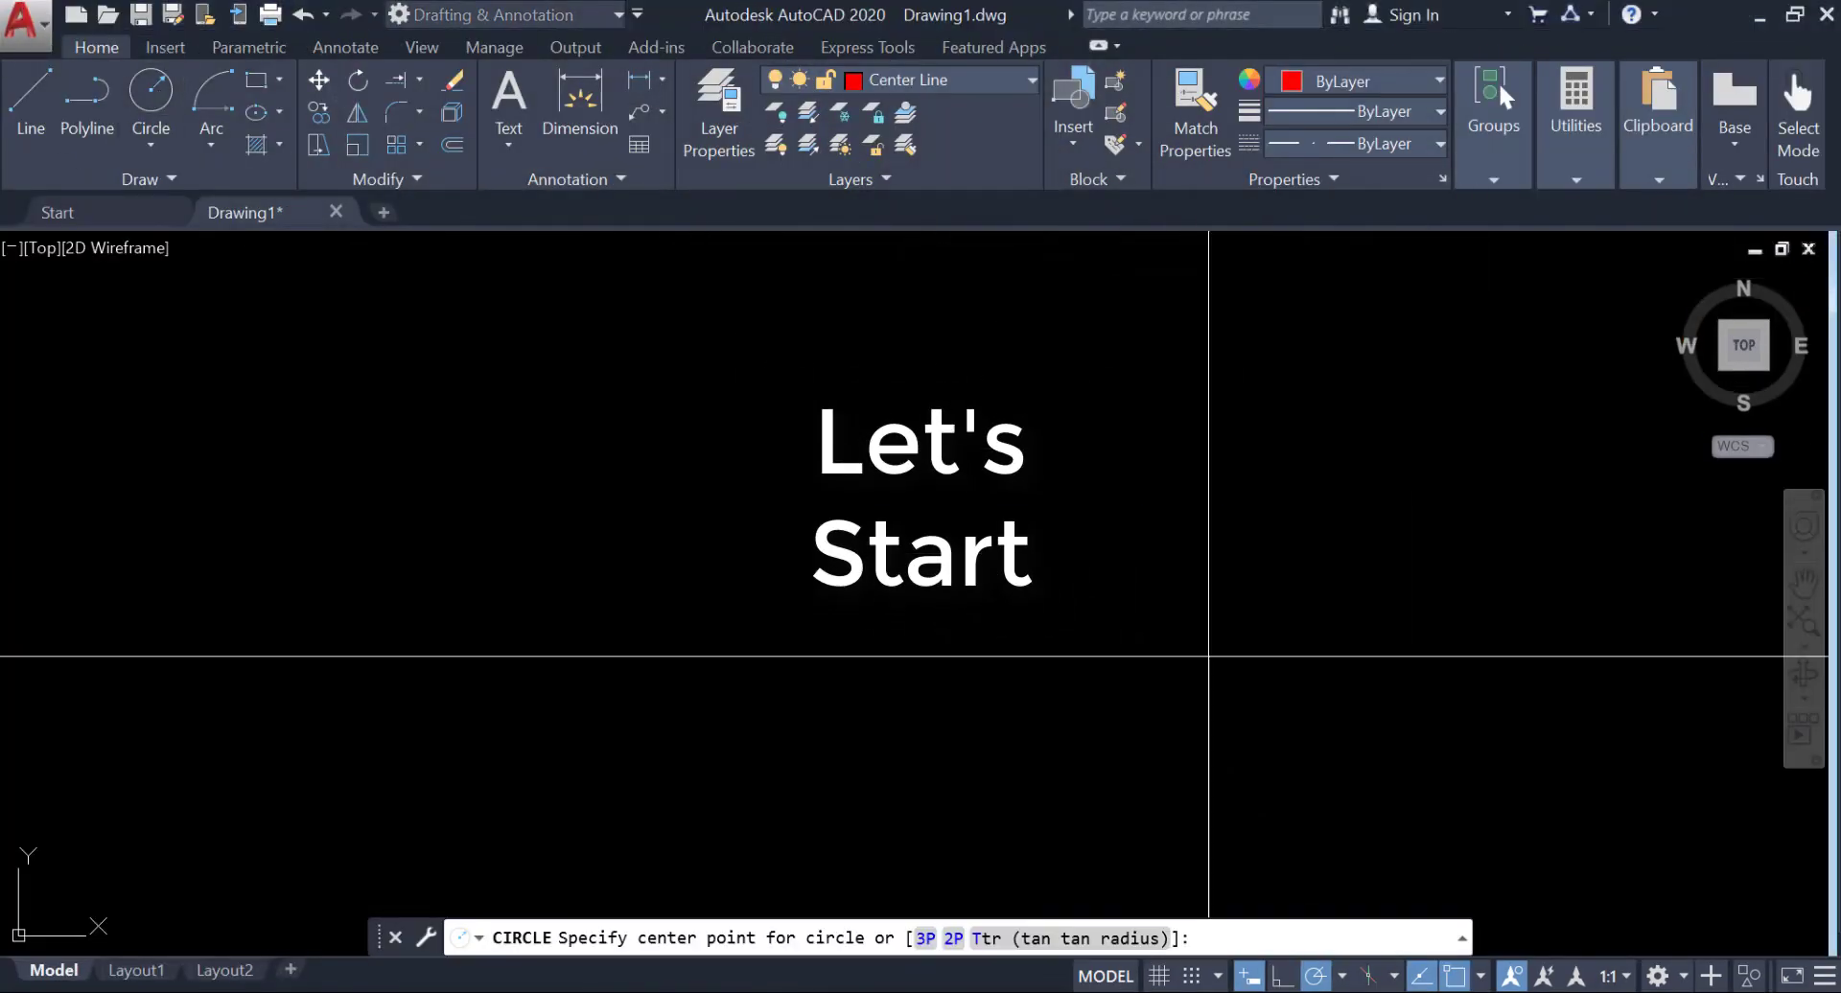
left_click(981, 604)
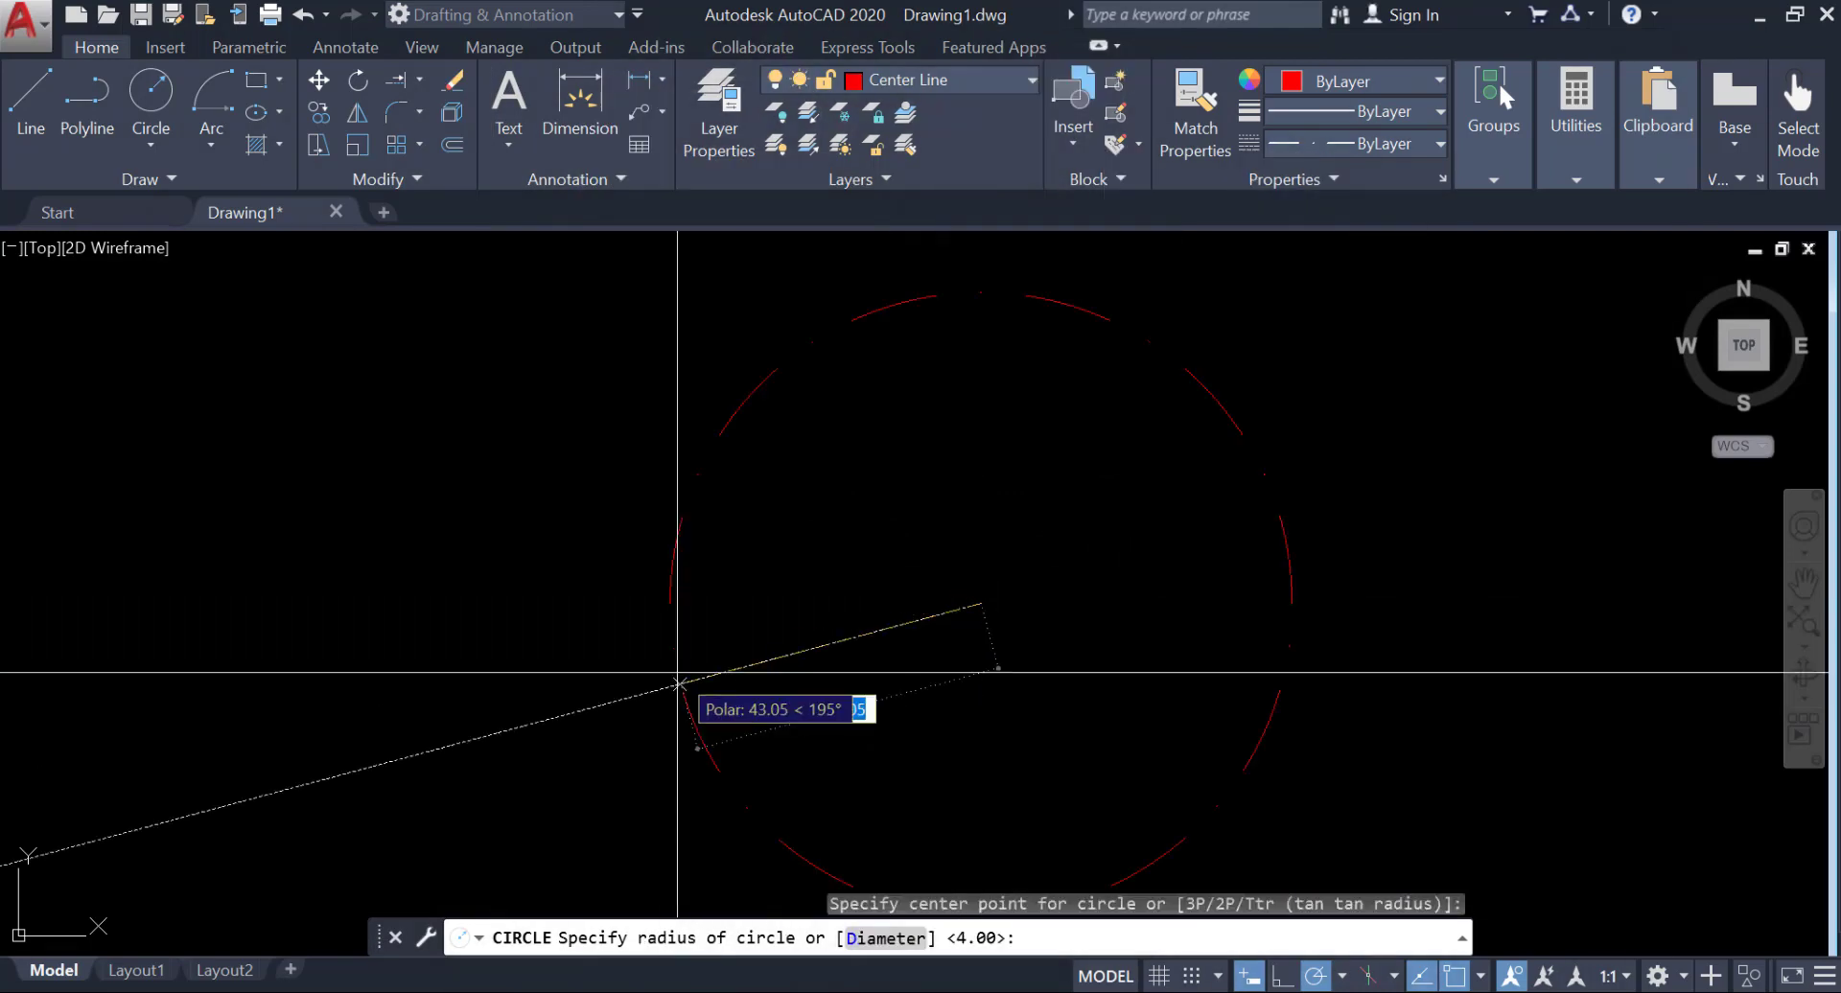
key("Escape")
key("Escape")
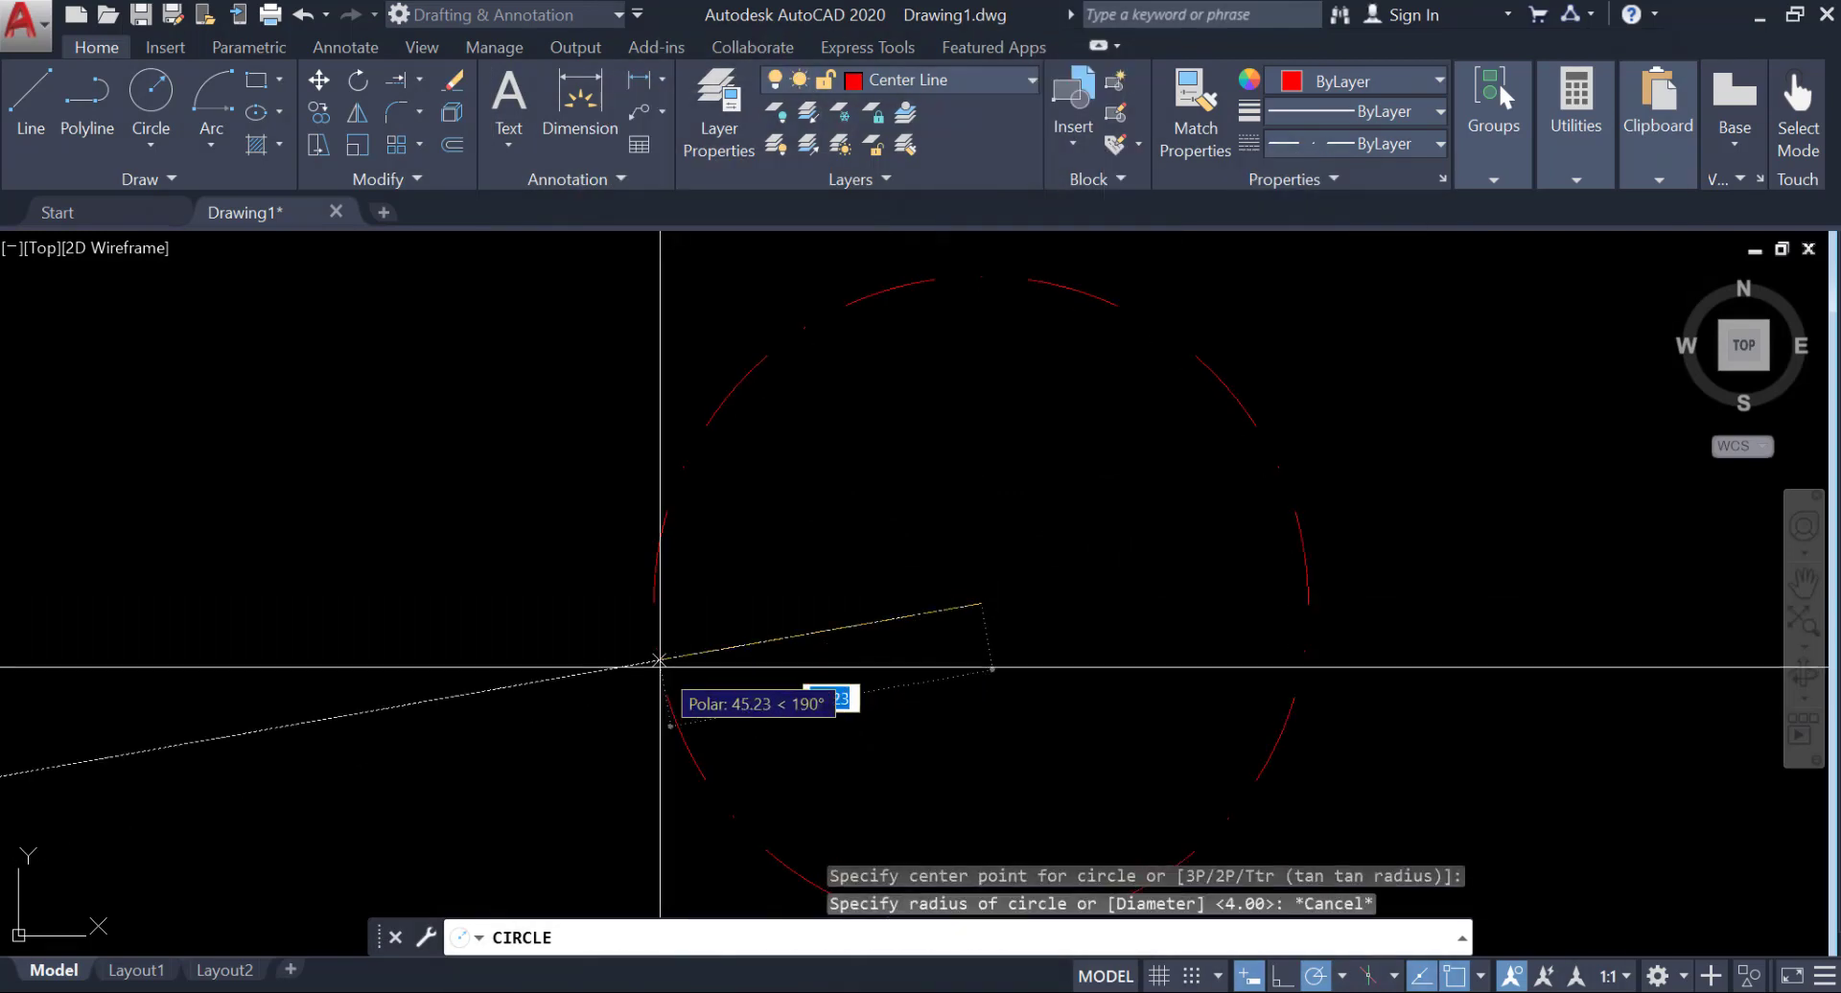
Step: Make layer 0 current and draw a circle with a radius of 29 in the empty drawing area
left_click(1014, 84)
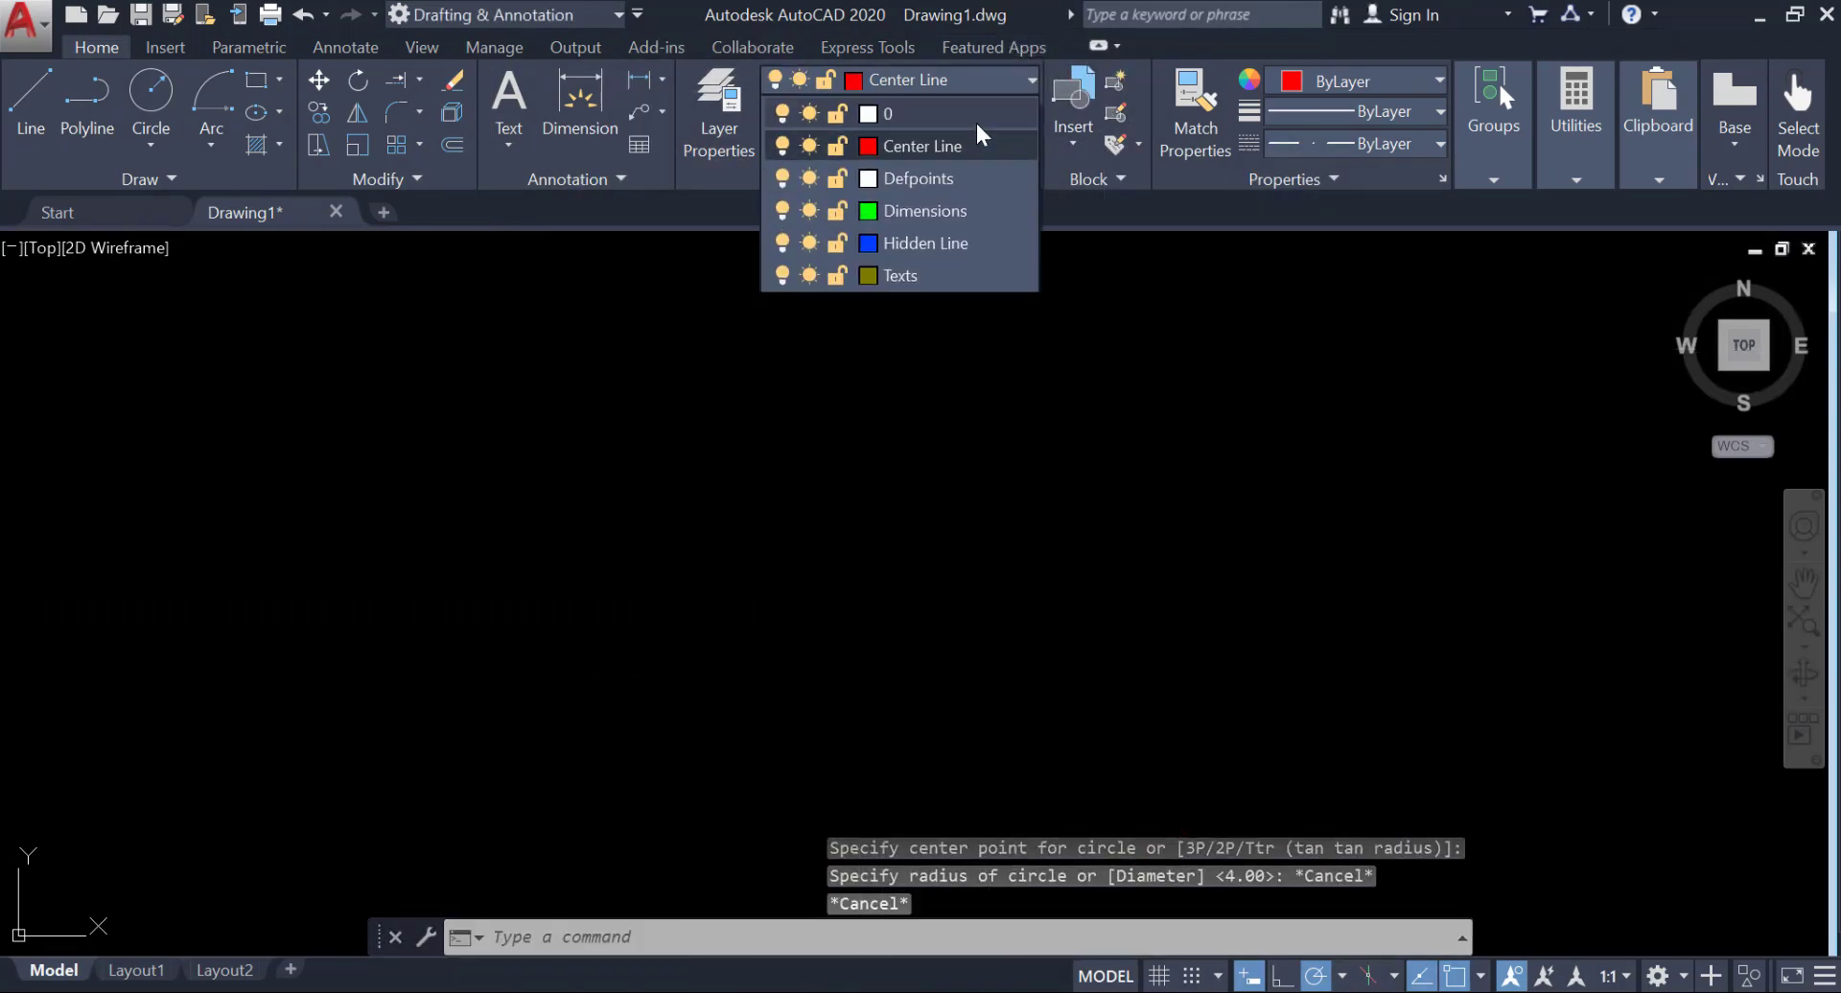
left_click(868, 111)
left_click(151, 91)
left_click(611, 496)
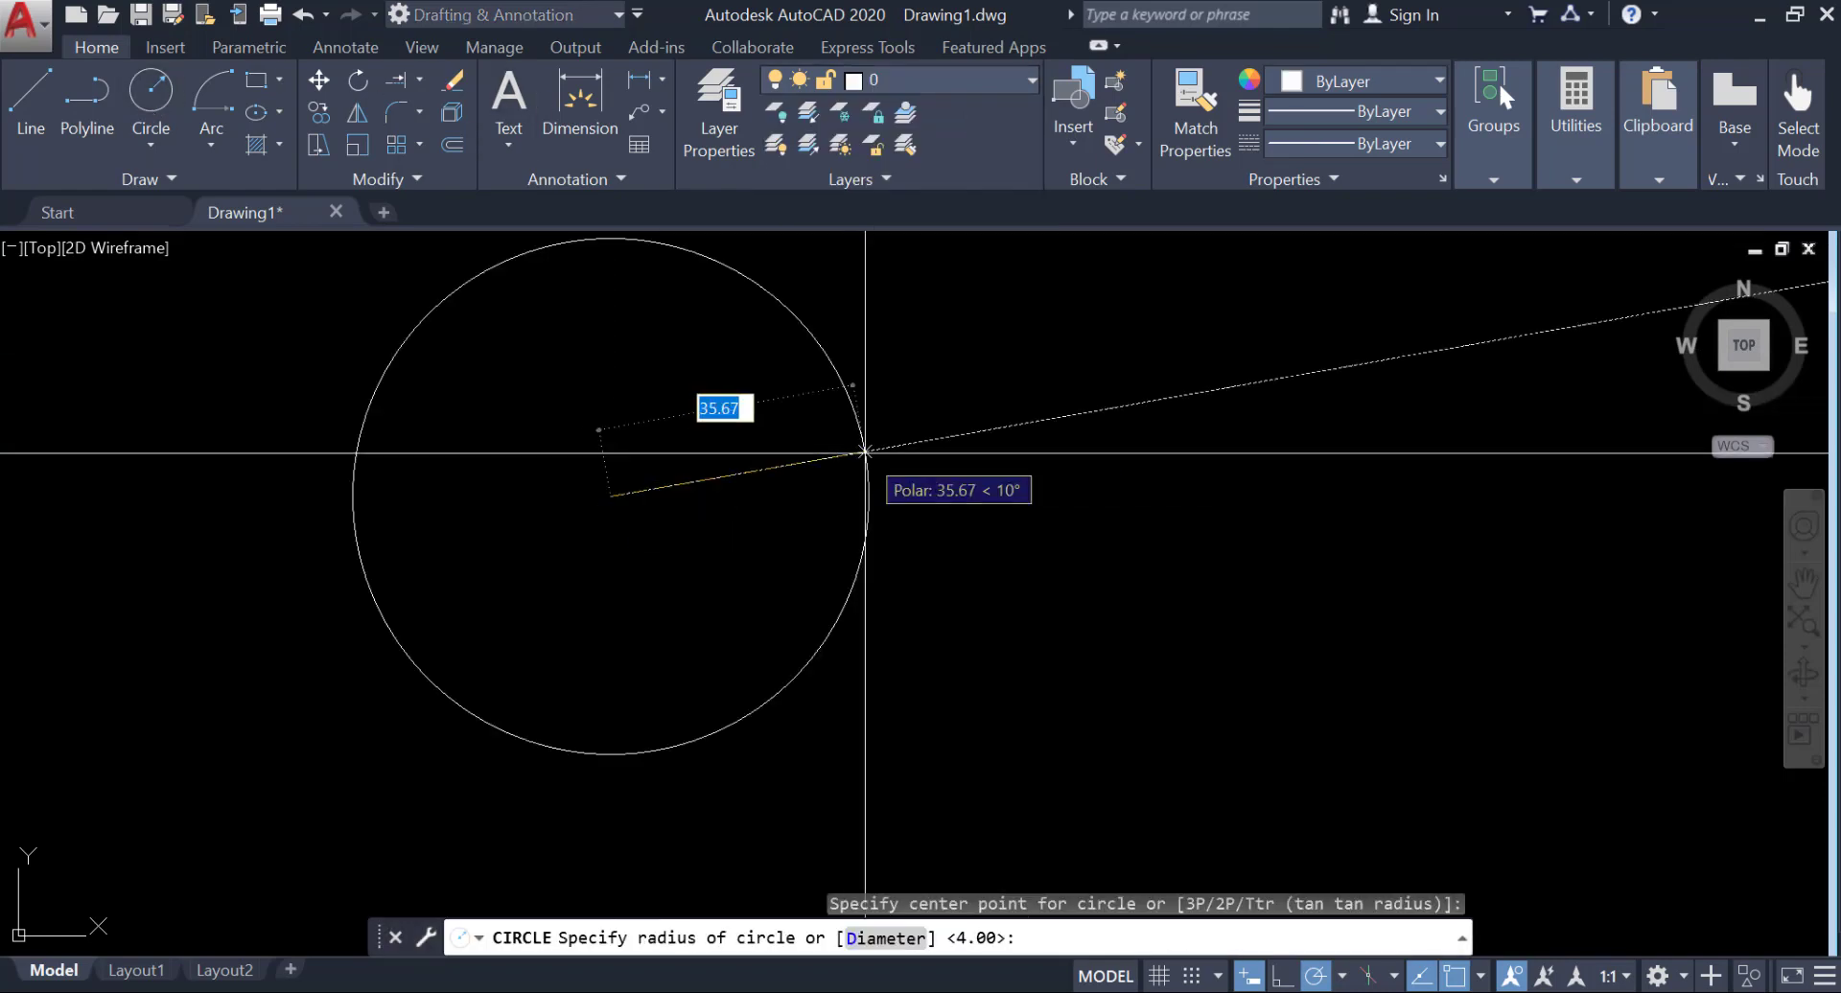
key("Return")
middle_click_drag(717, 500, 950, 584)
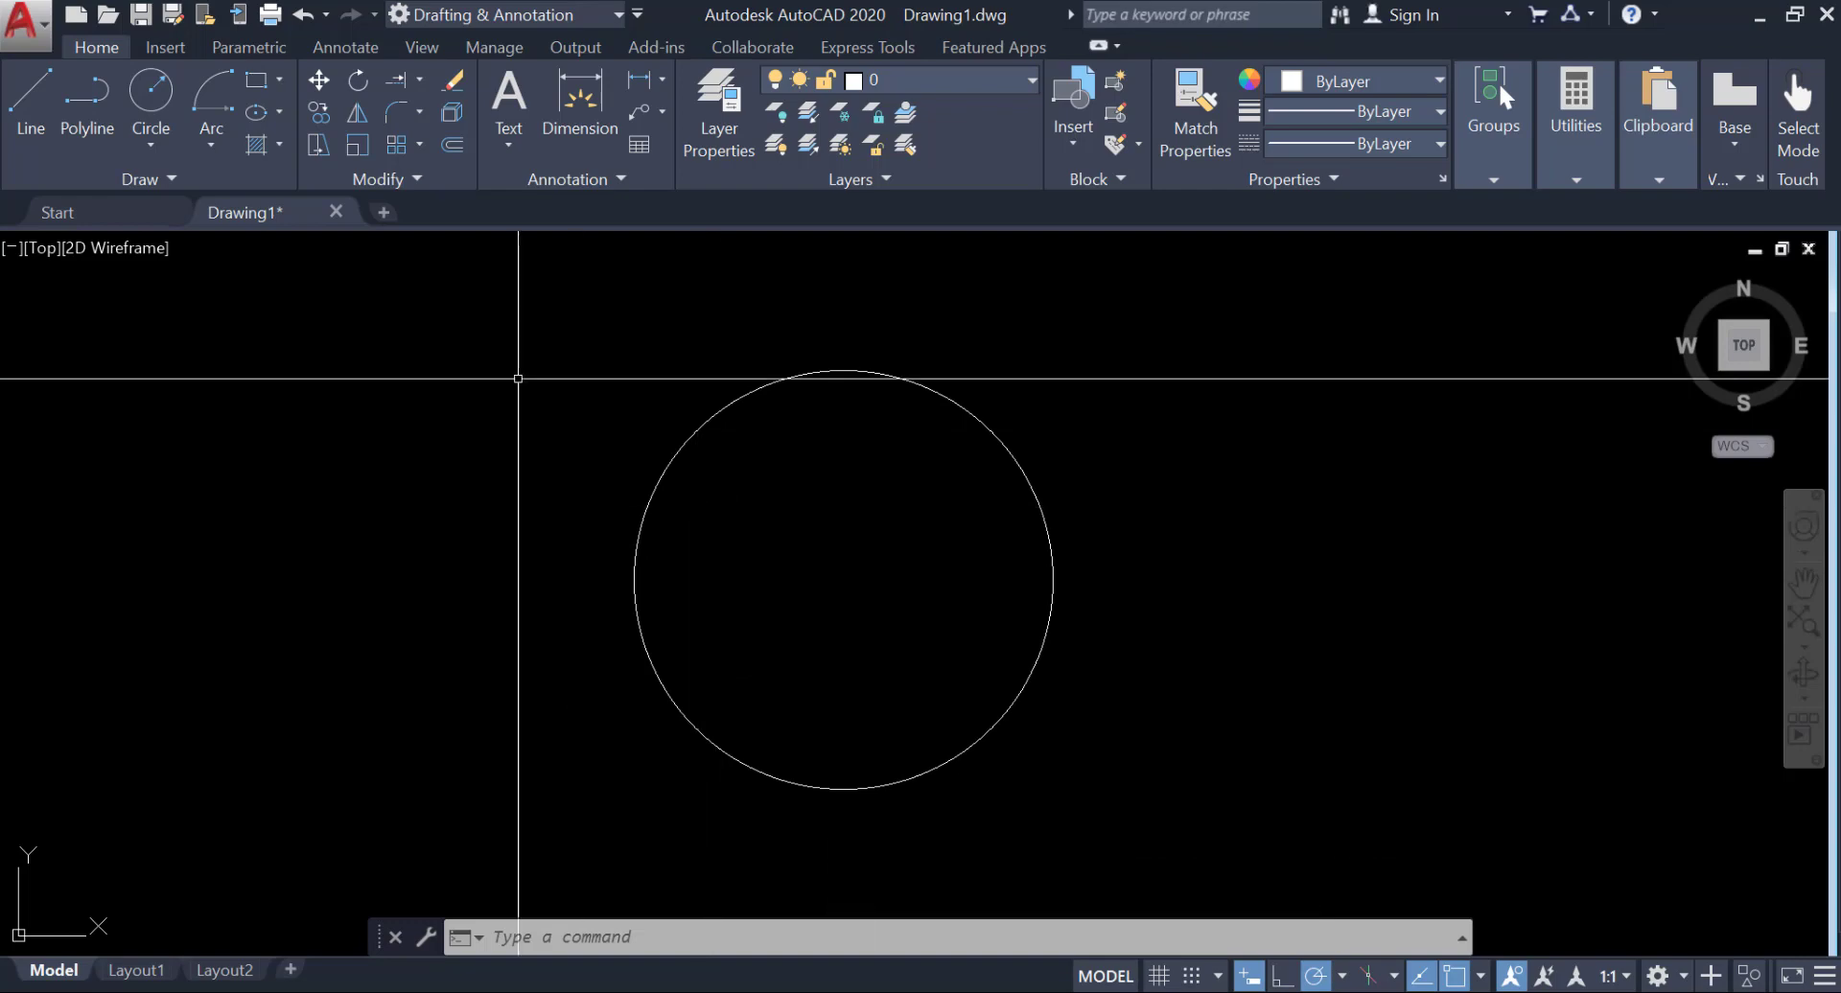
Step: Make Center Line the current layer
left_click(901, 79)
left_click(949, 148)
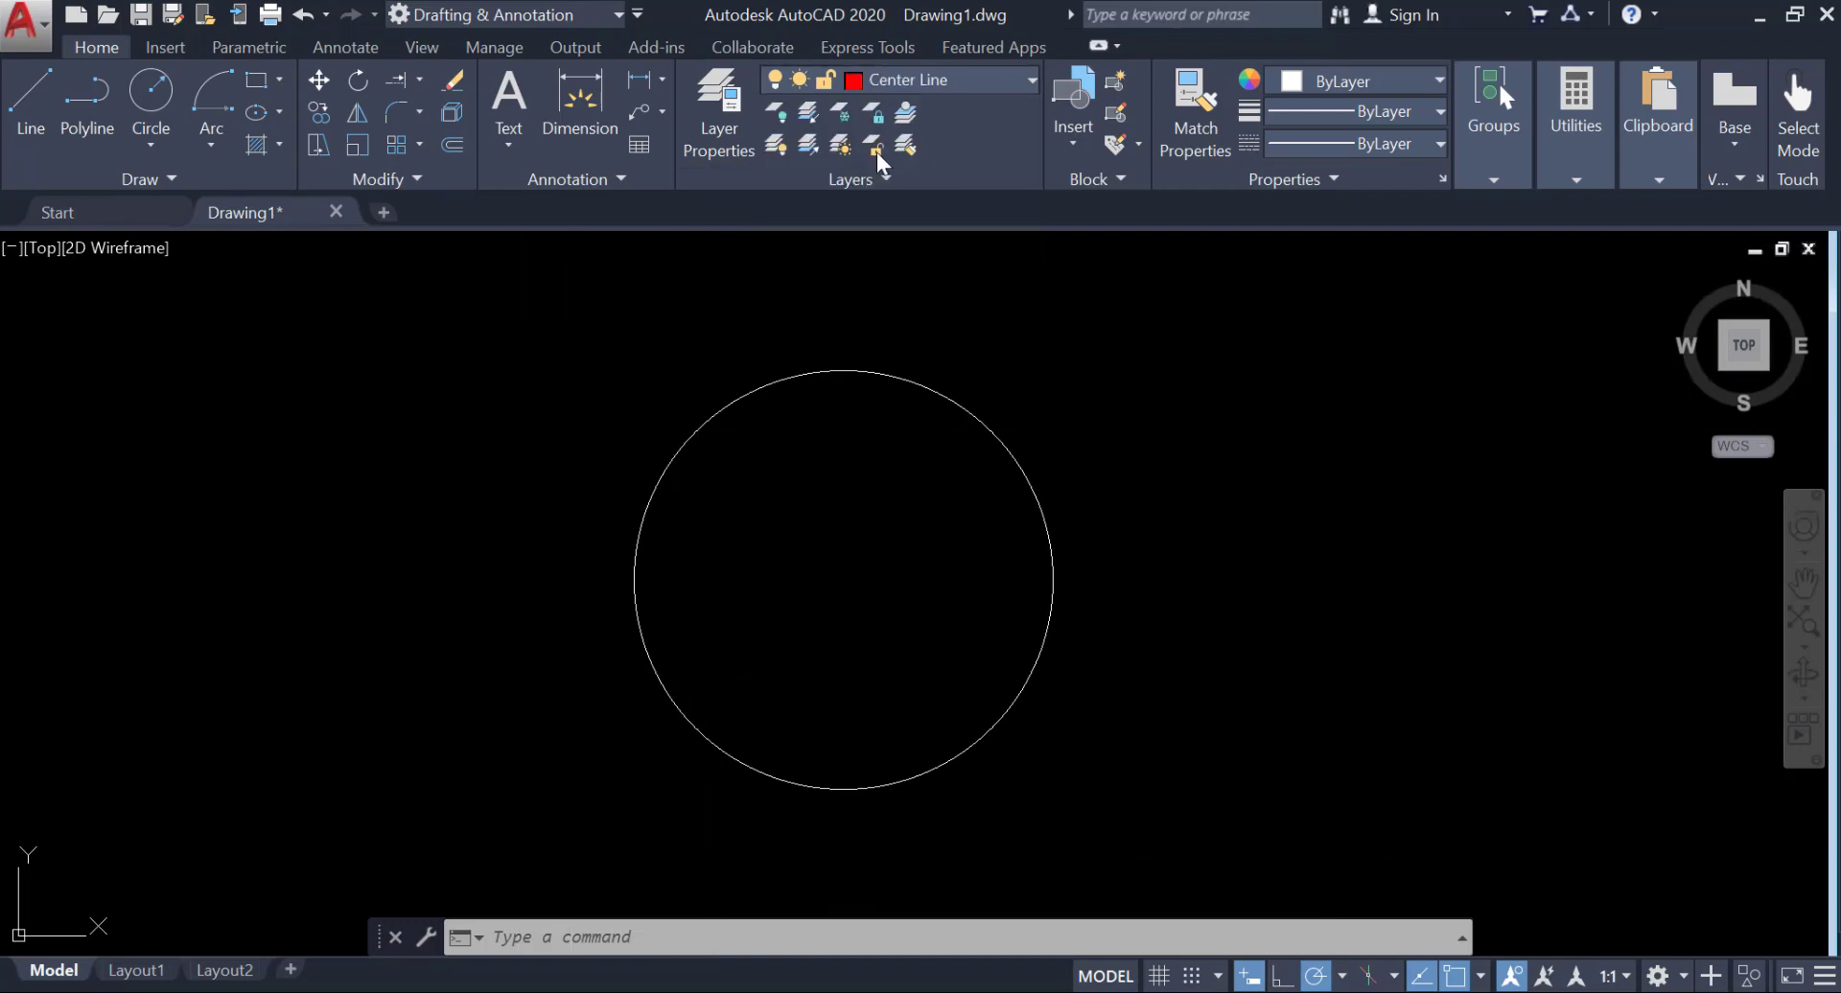
left_click(164, 135)
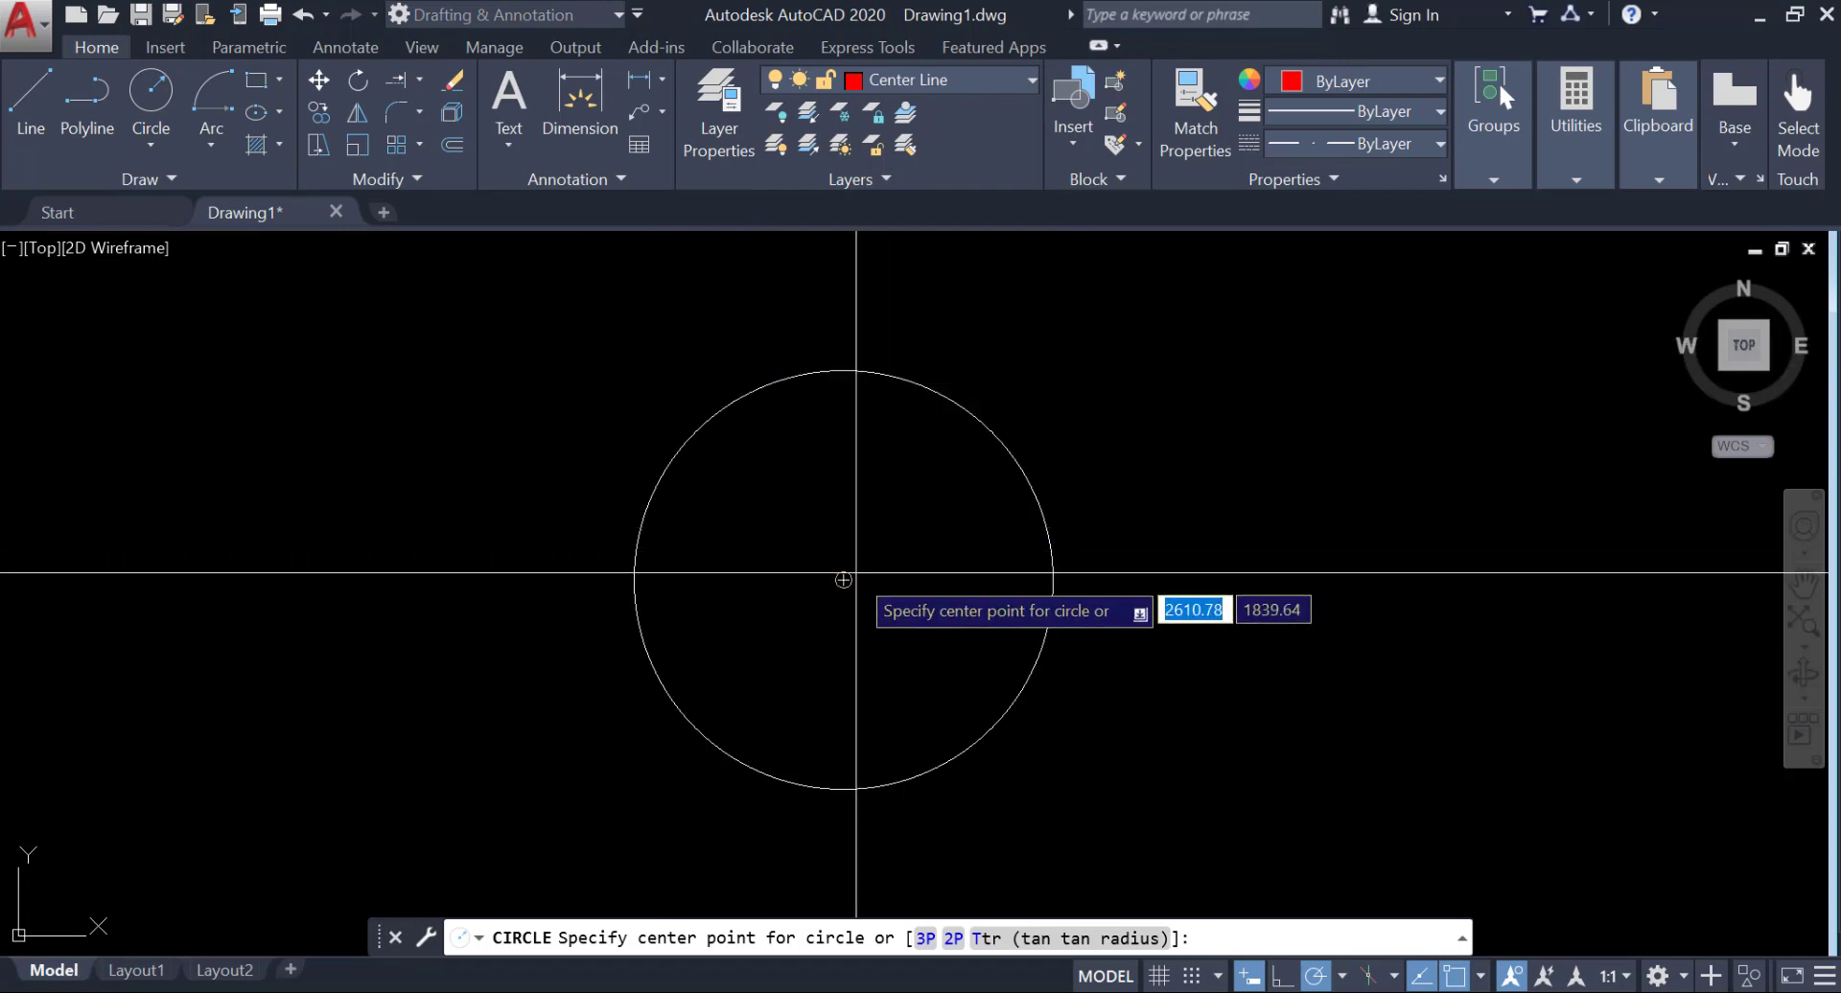
left_click(843, 580)
key("Escape")
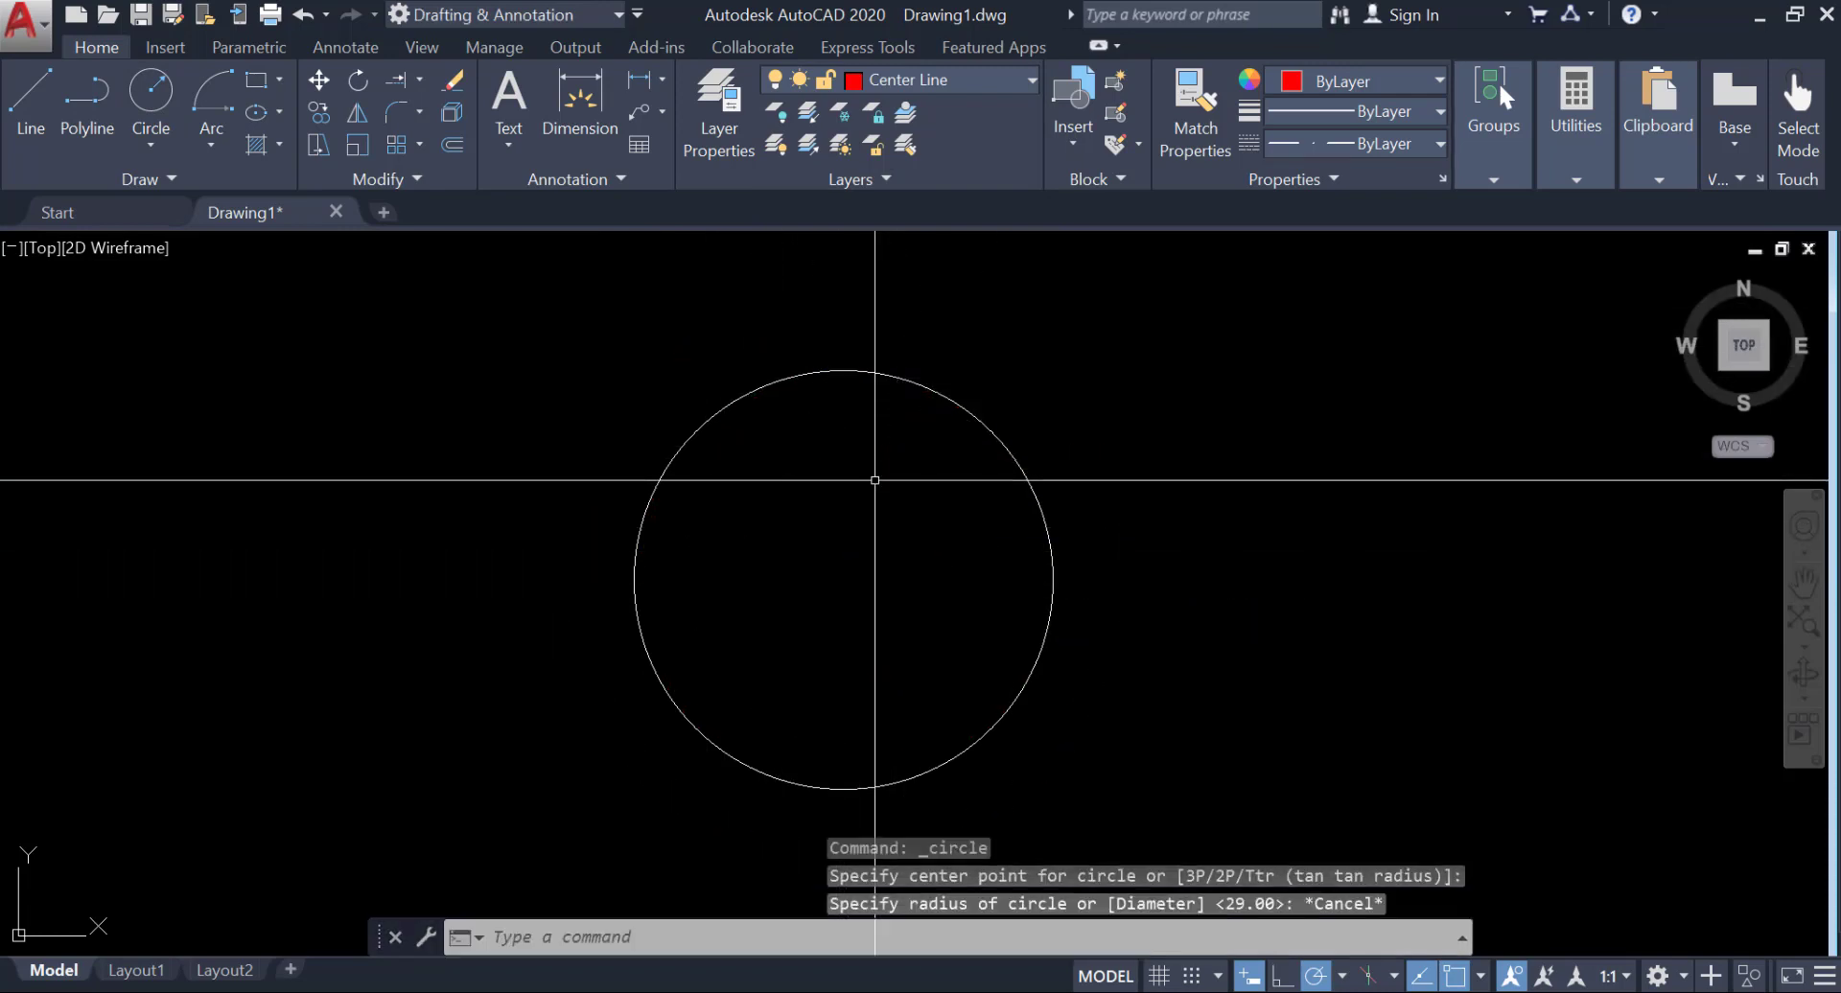
Step: Draw a circle with a radius of 34 concentric with the existing circle
left_click(176, 142)
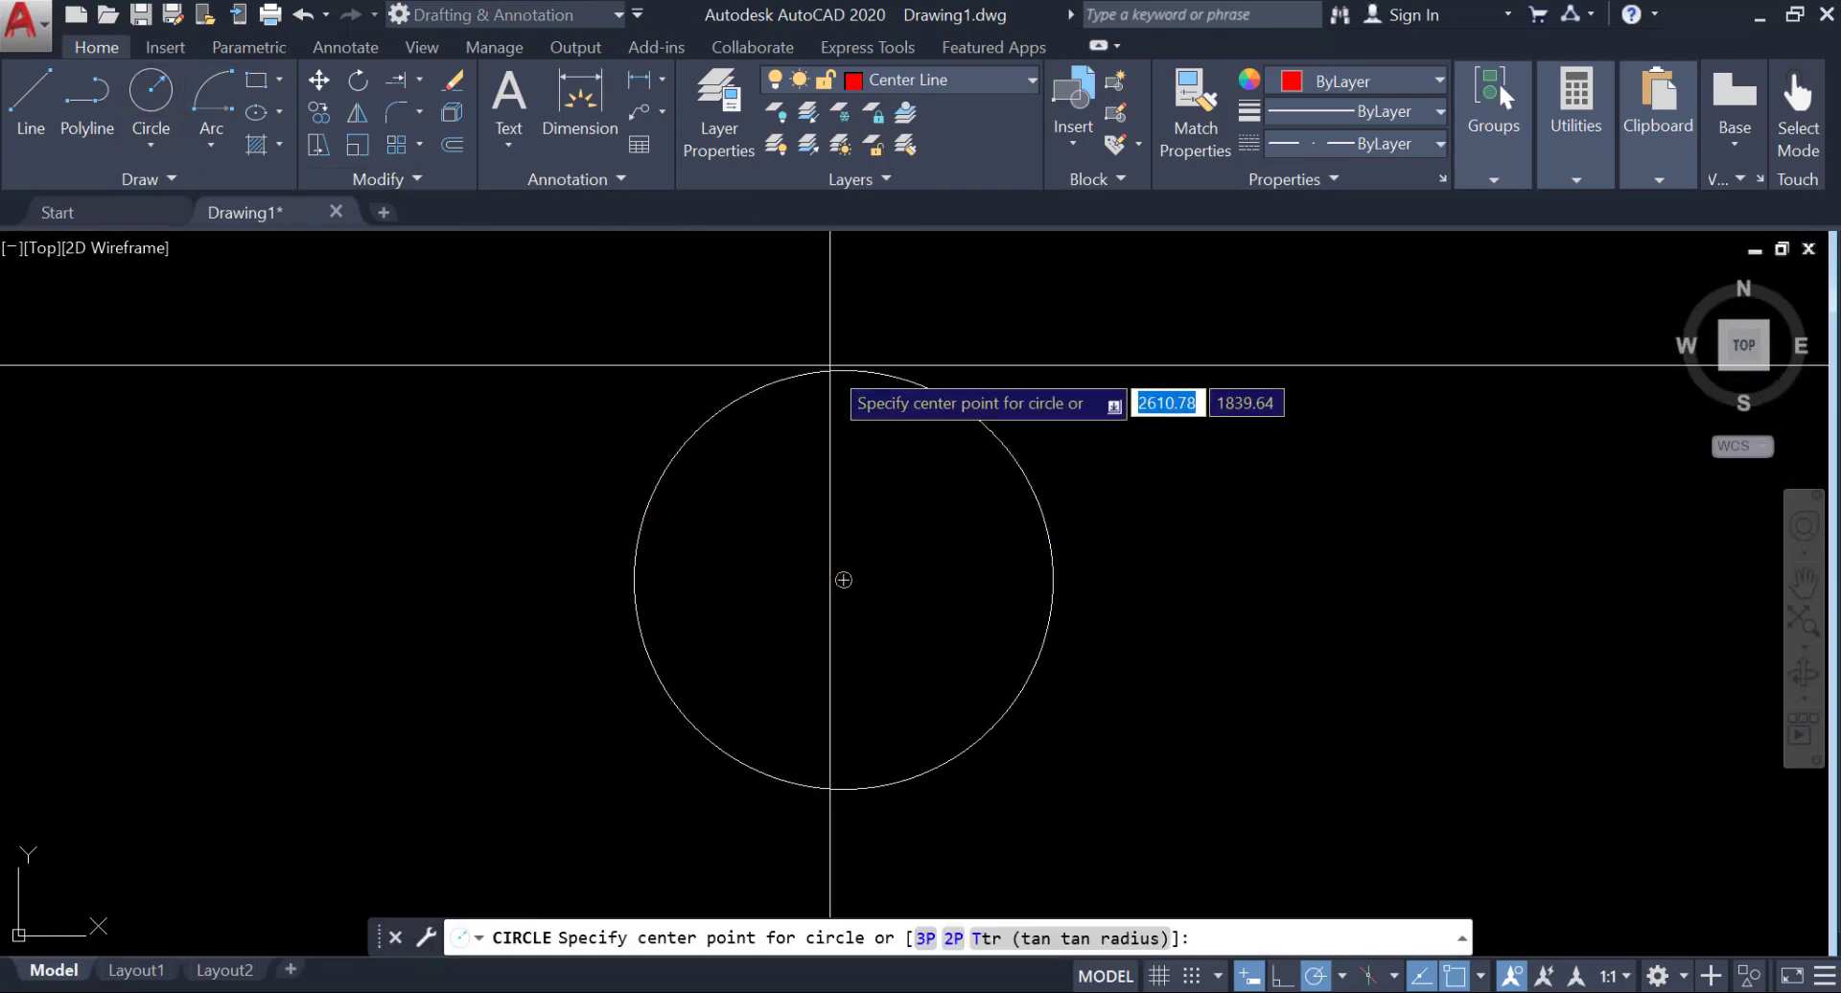
left_click(844, 368)
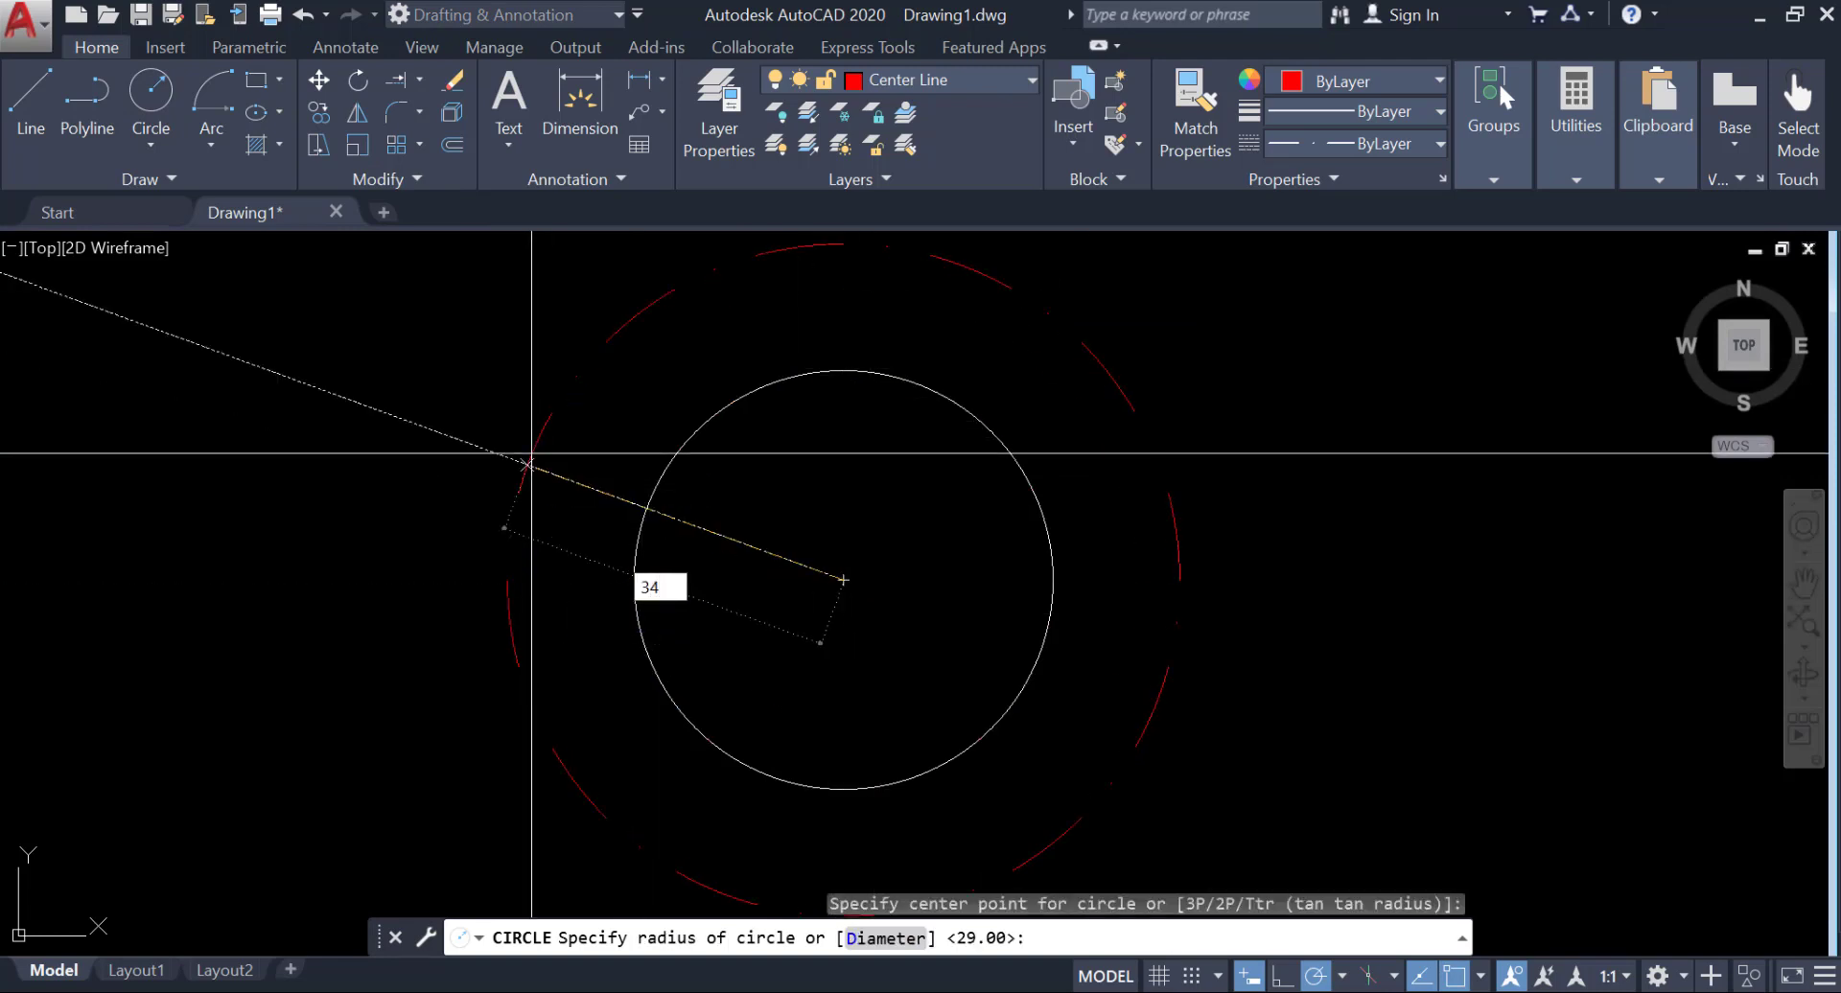
key("Return")
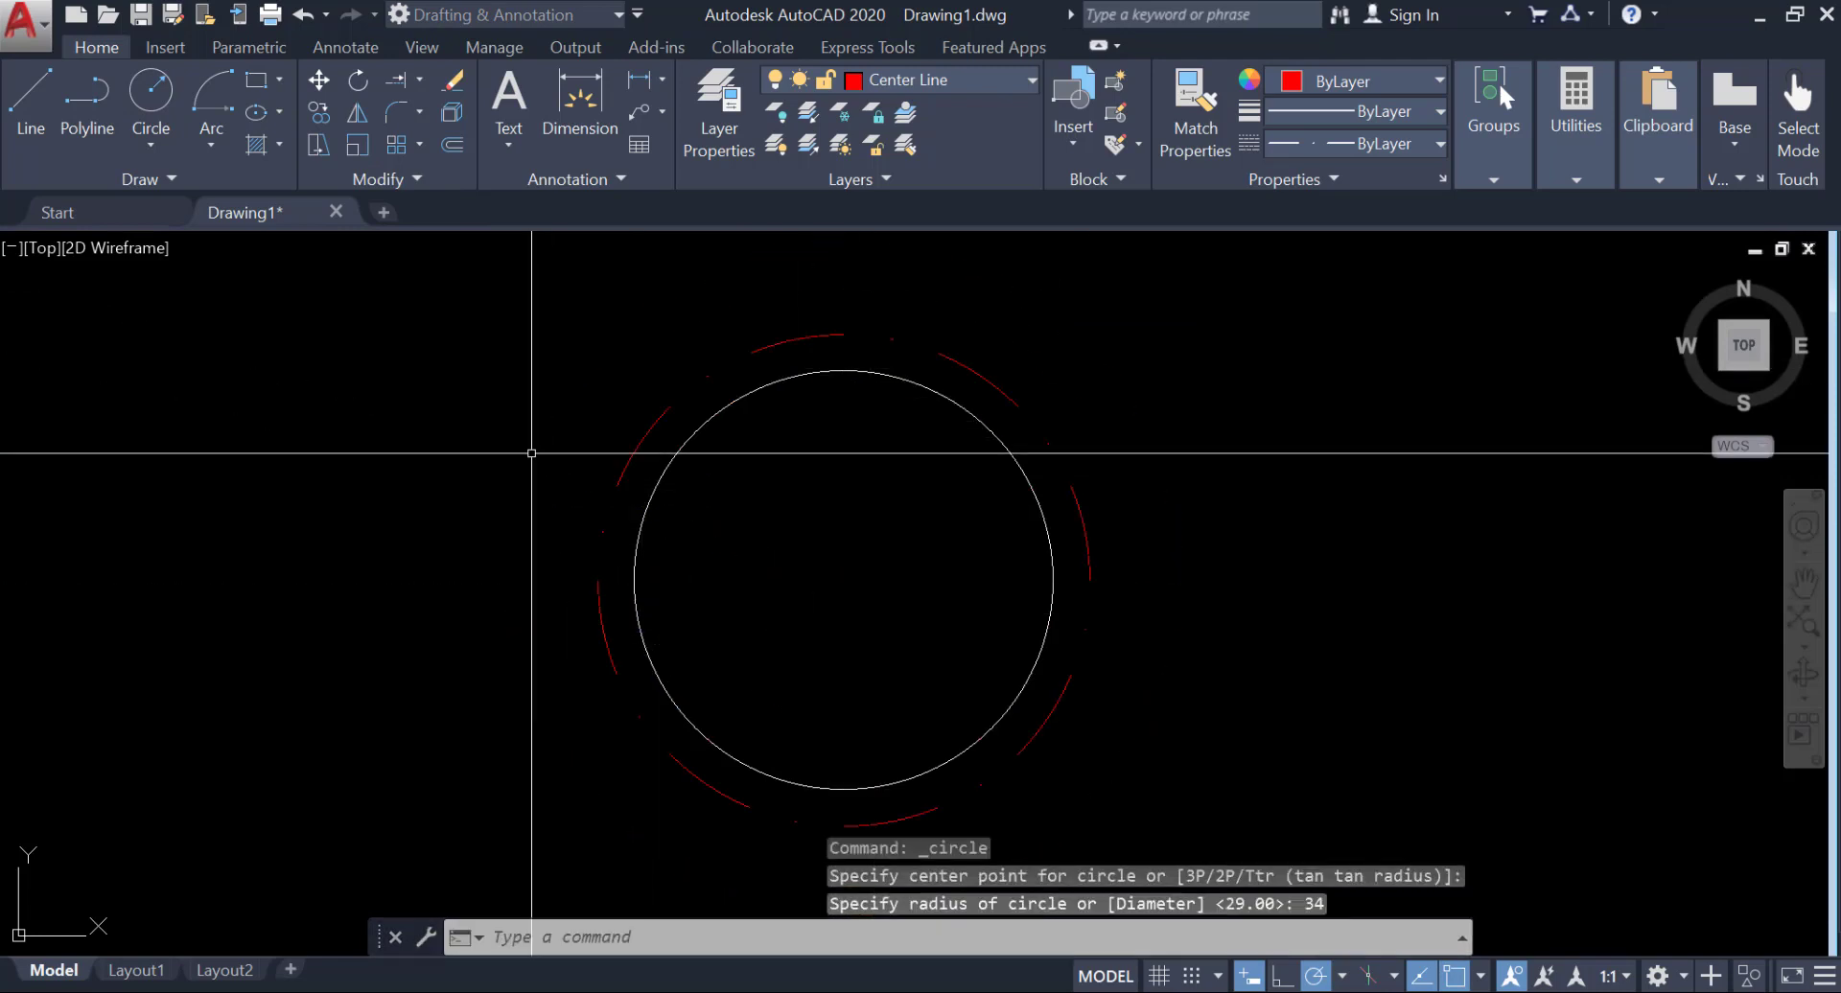
Step: Make layer 0 current and draw a concentric circle with a radius of 19 inside the existing circles
left_click(906, 80)
left_click(899, 125)
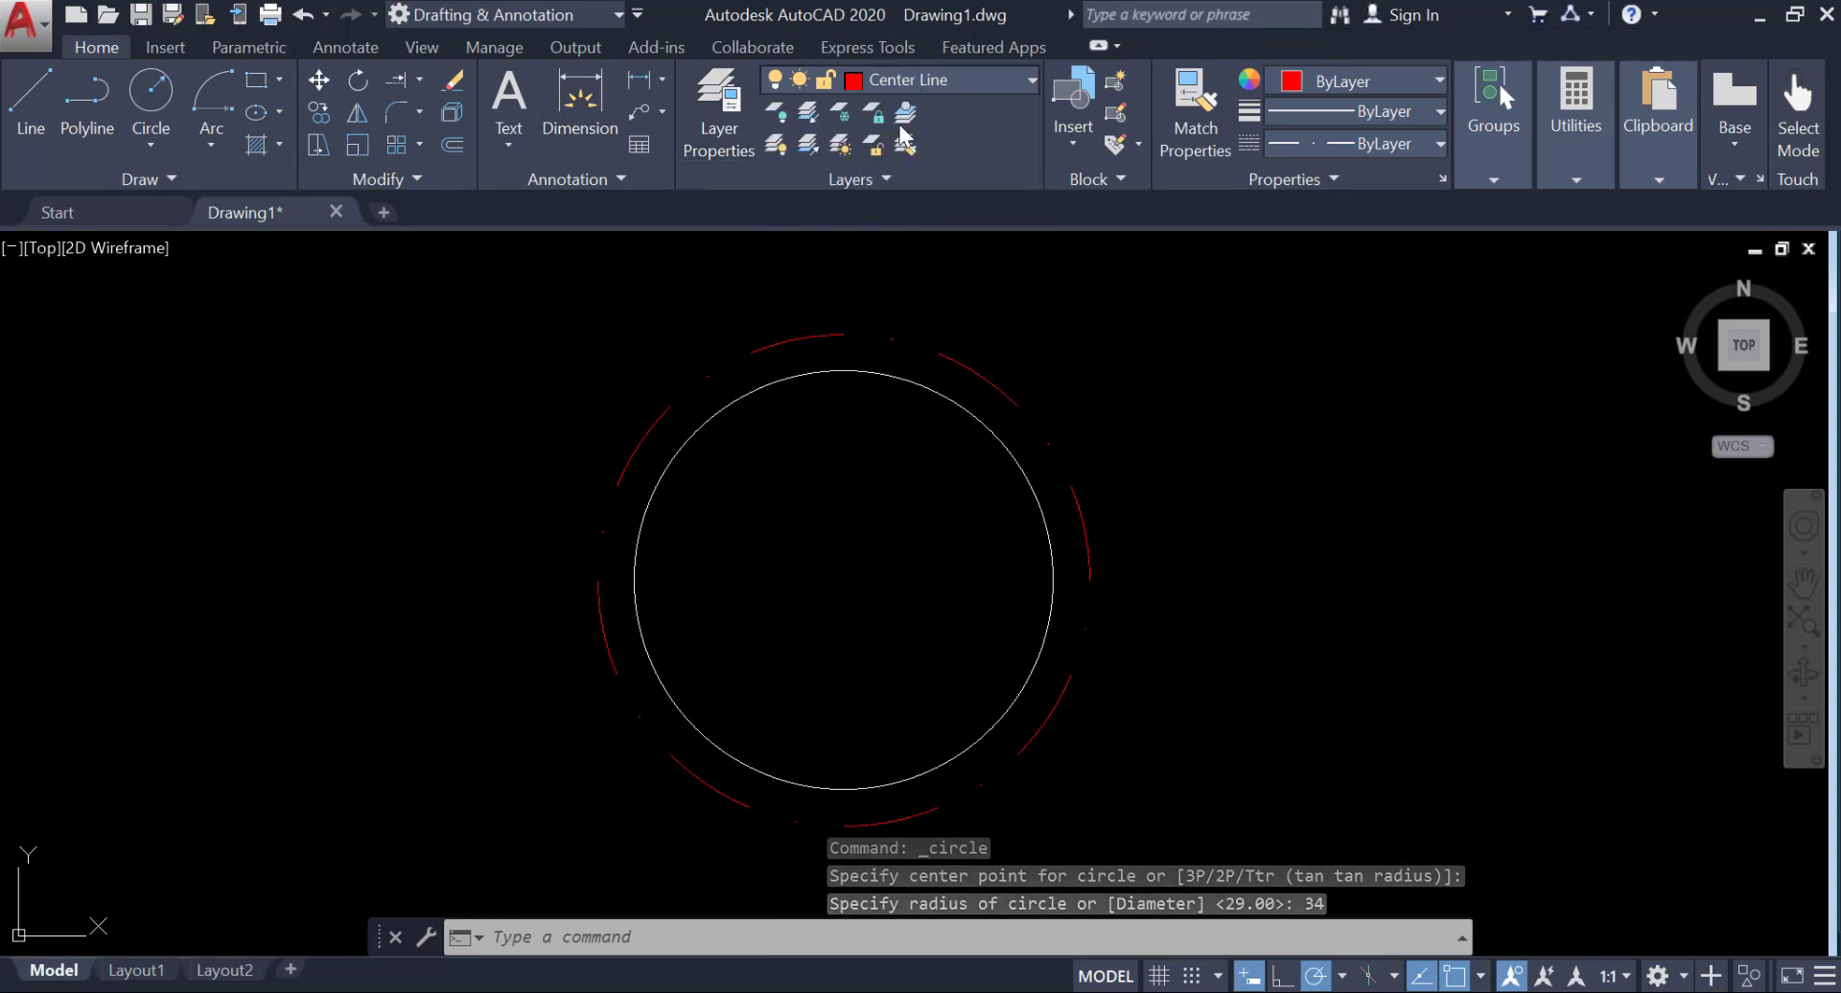
left_click(149, 91)
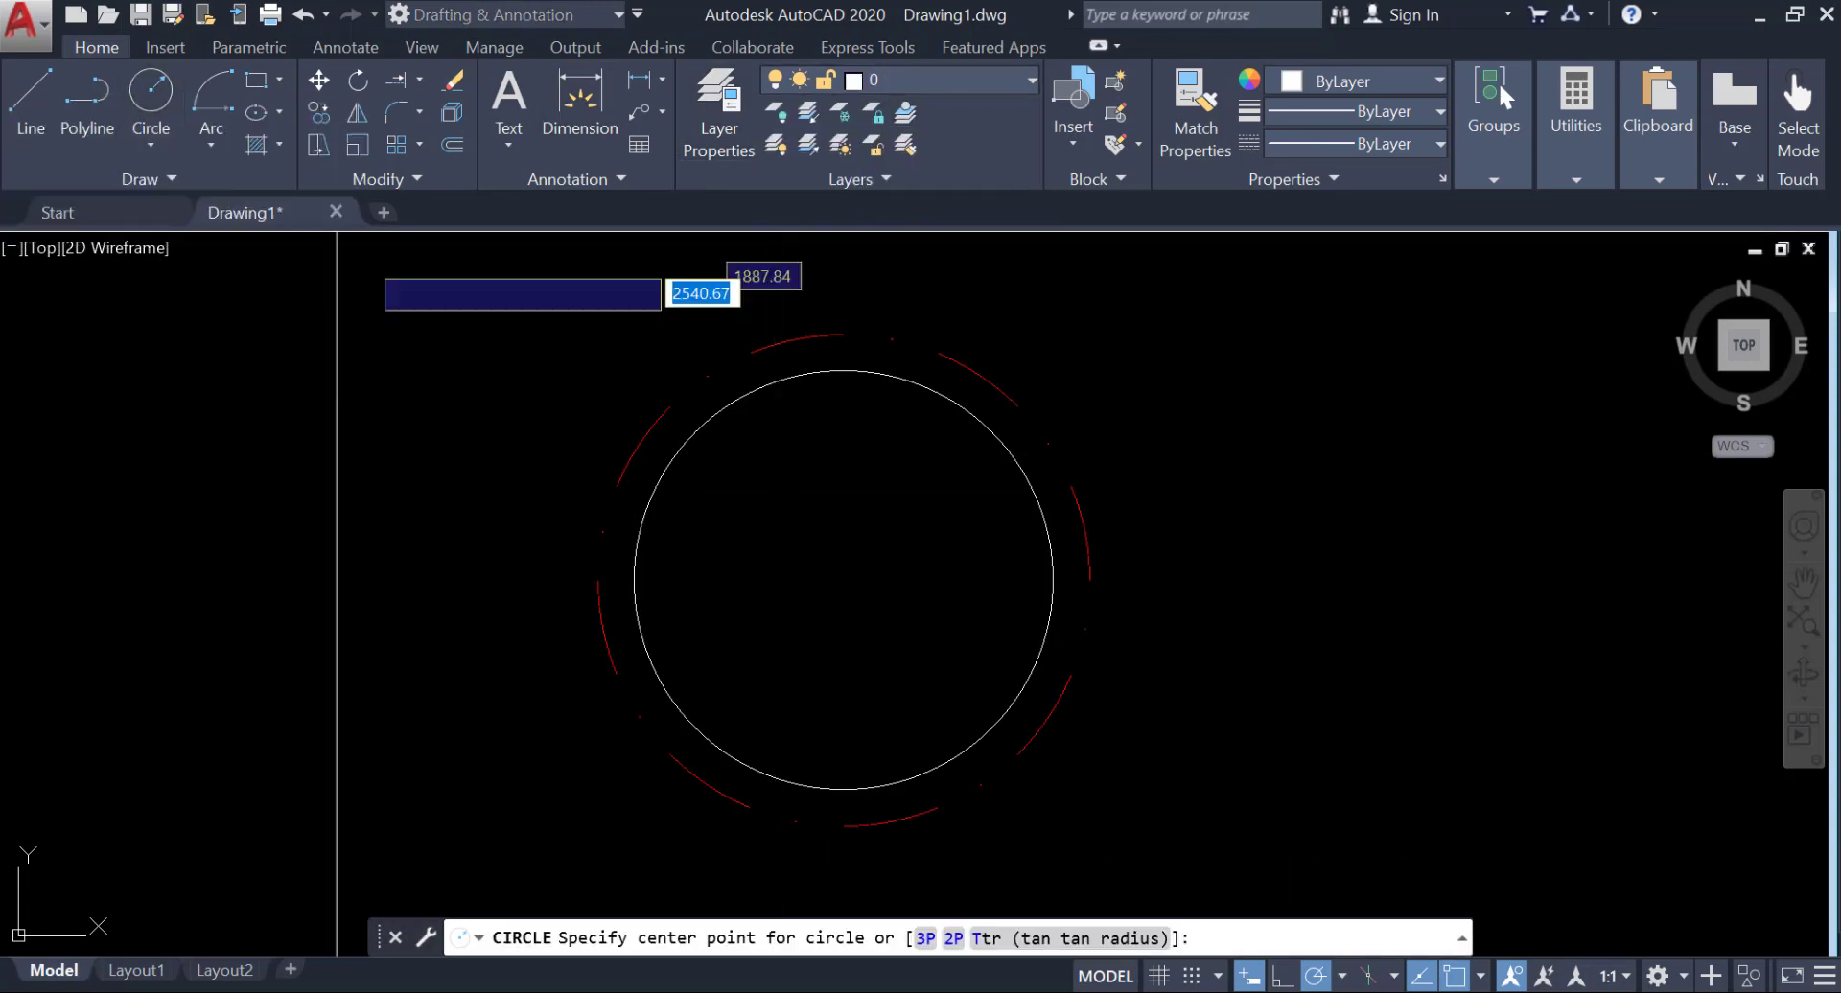
left_click(844, 580)
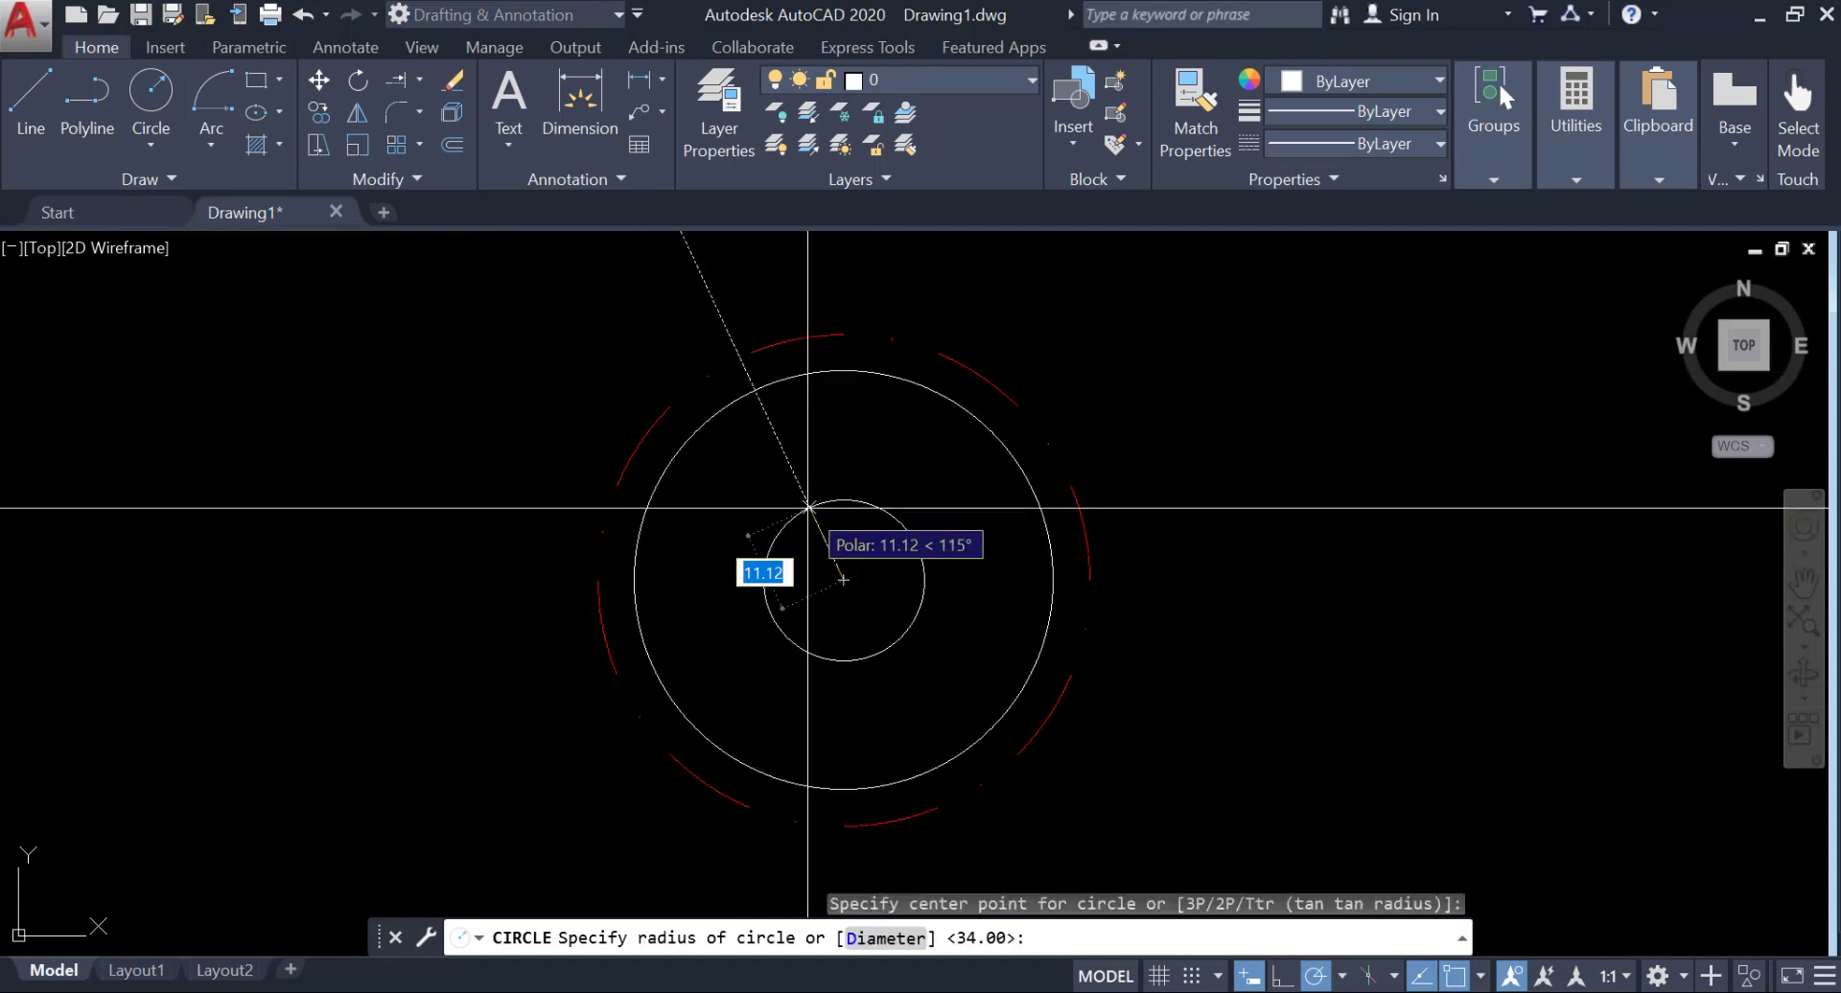
type("19")
key("Return")
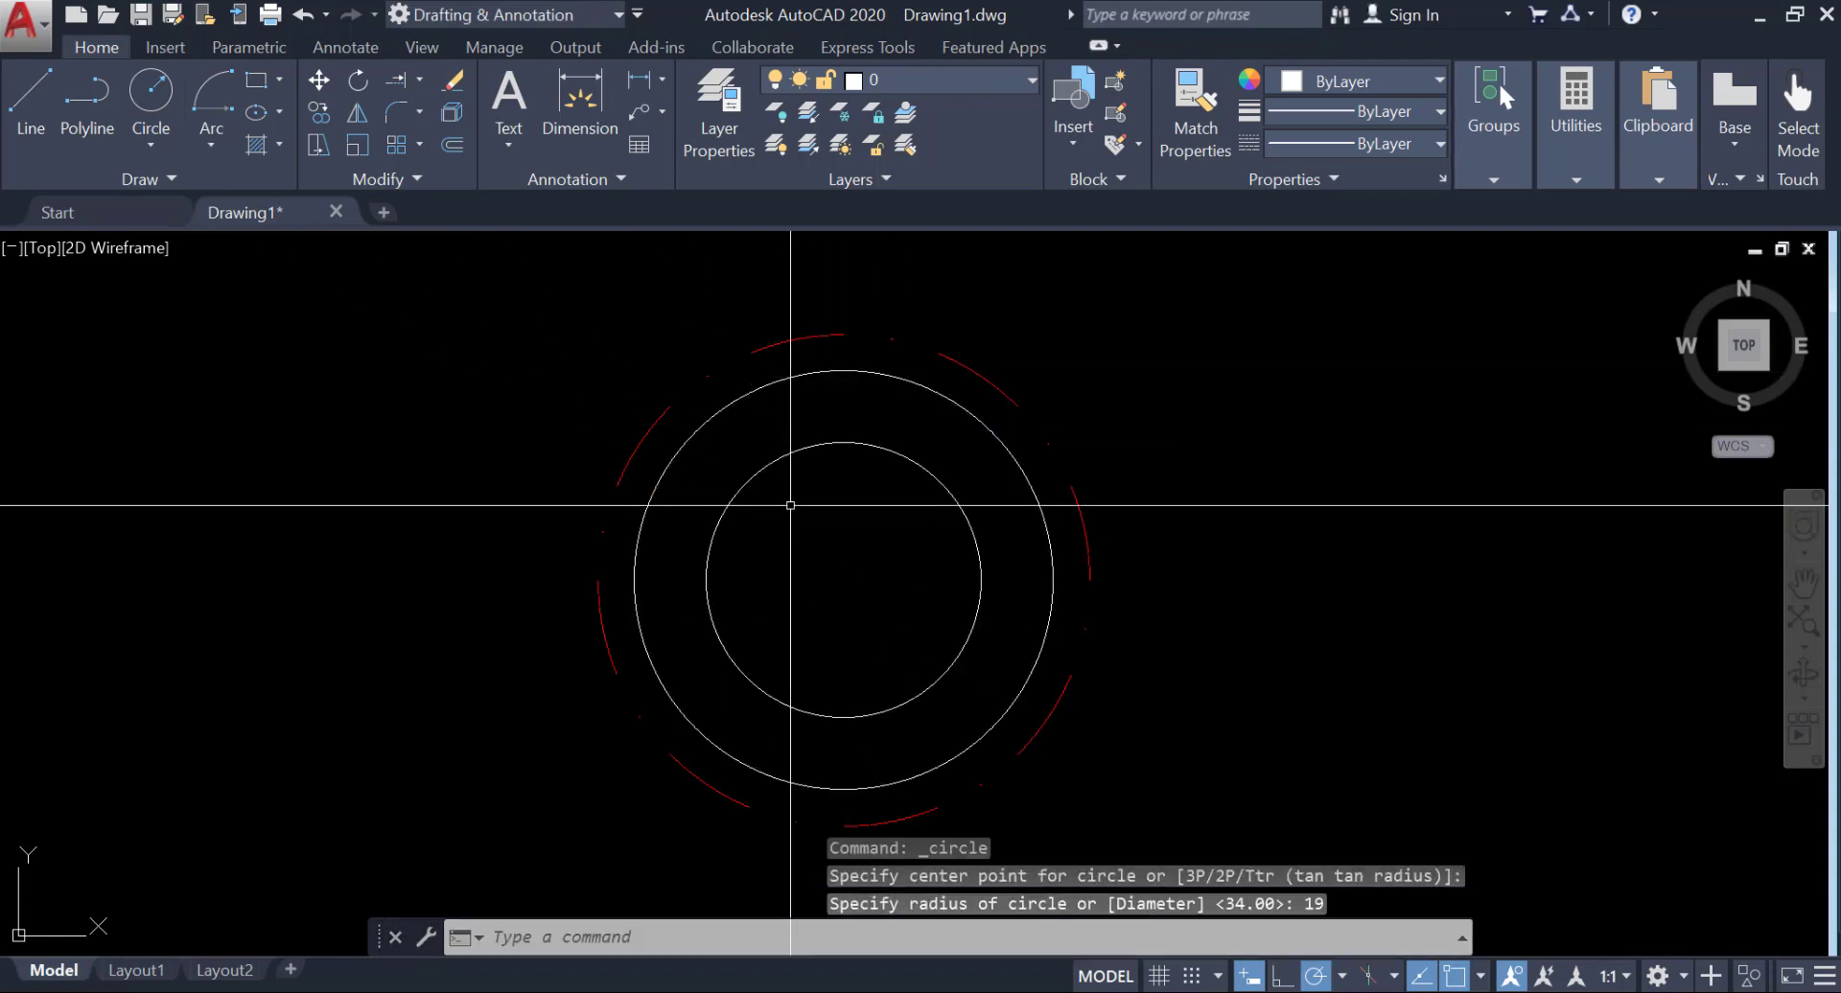
Step: Draw a horizontal line 14 long on the Center Line layer, running left from the circles' common centre
left_click(939, 79)
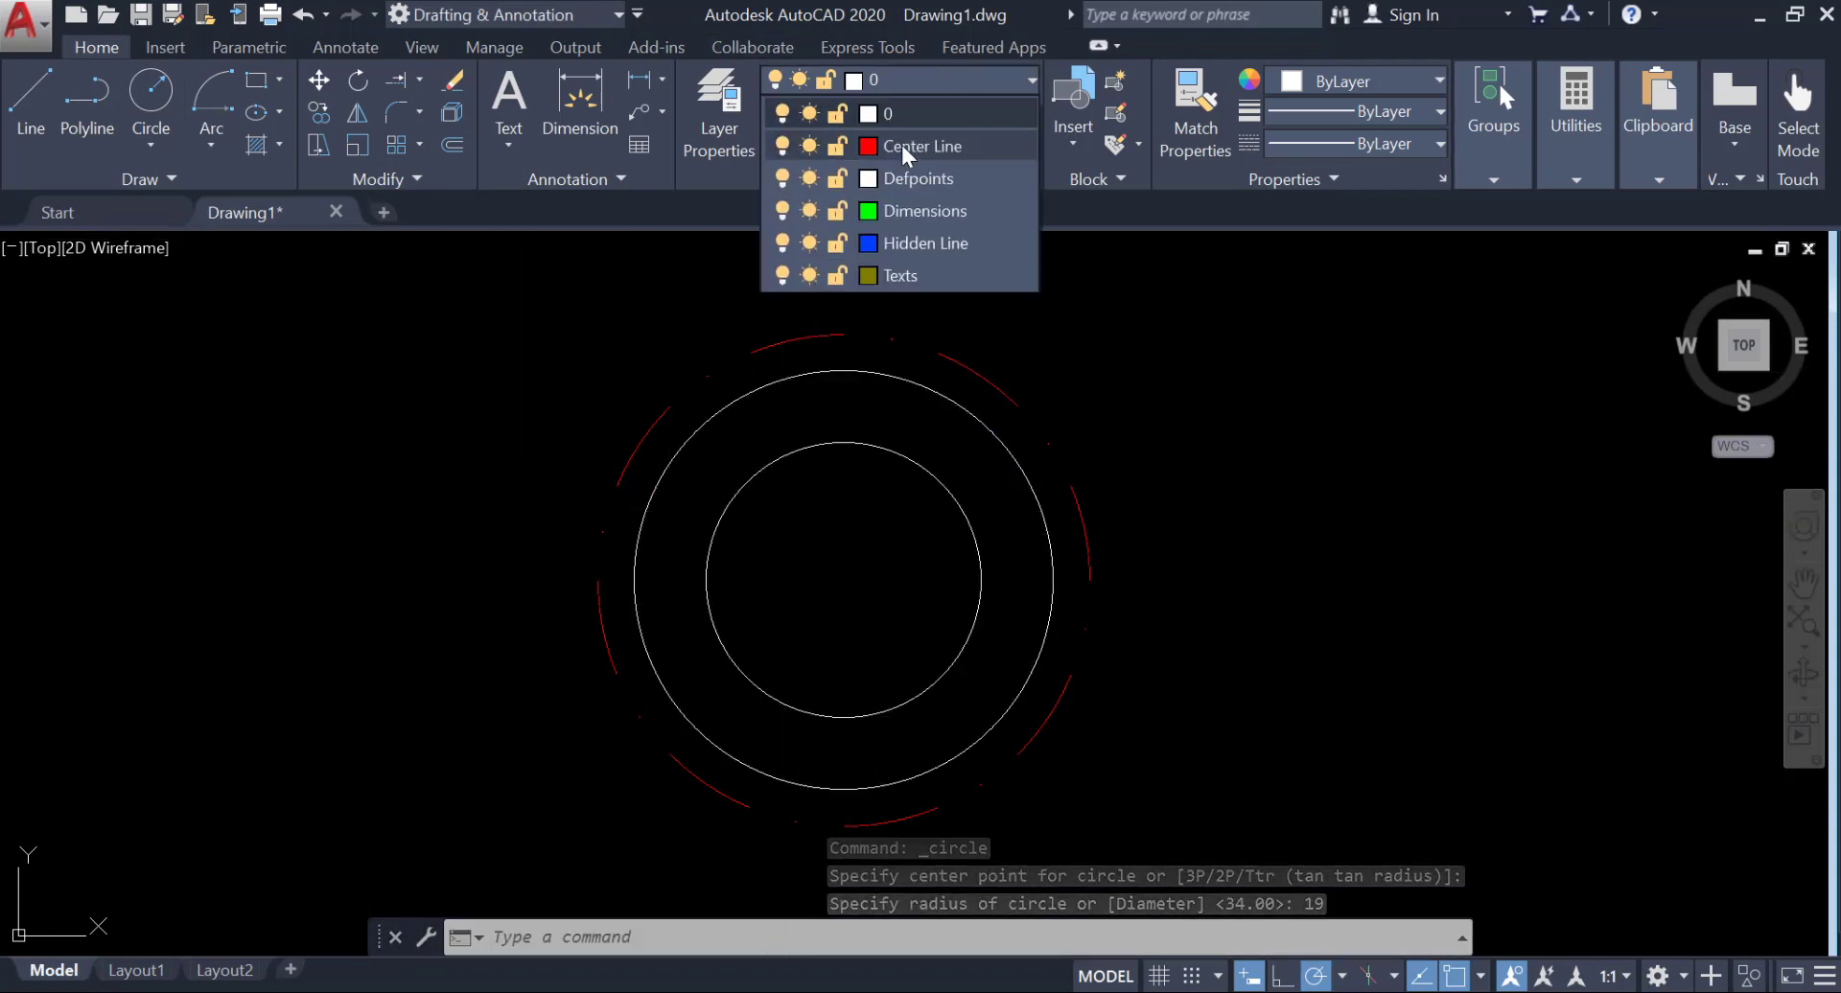
left_click(904, 150)
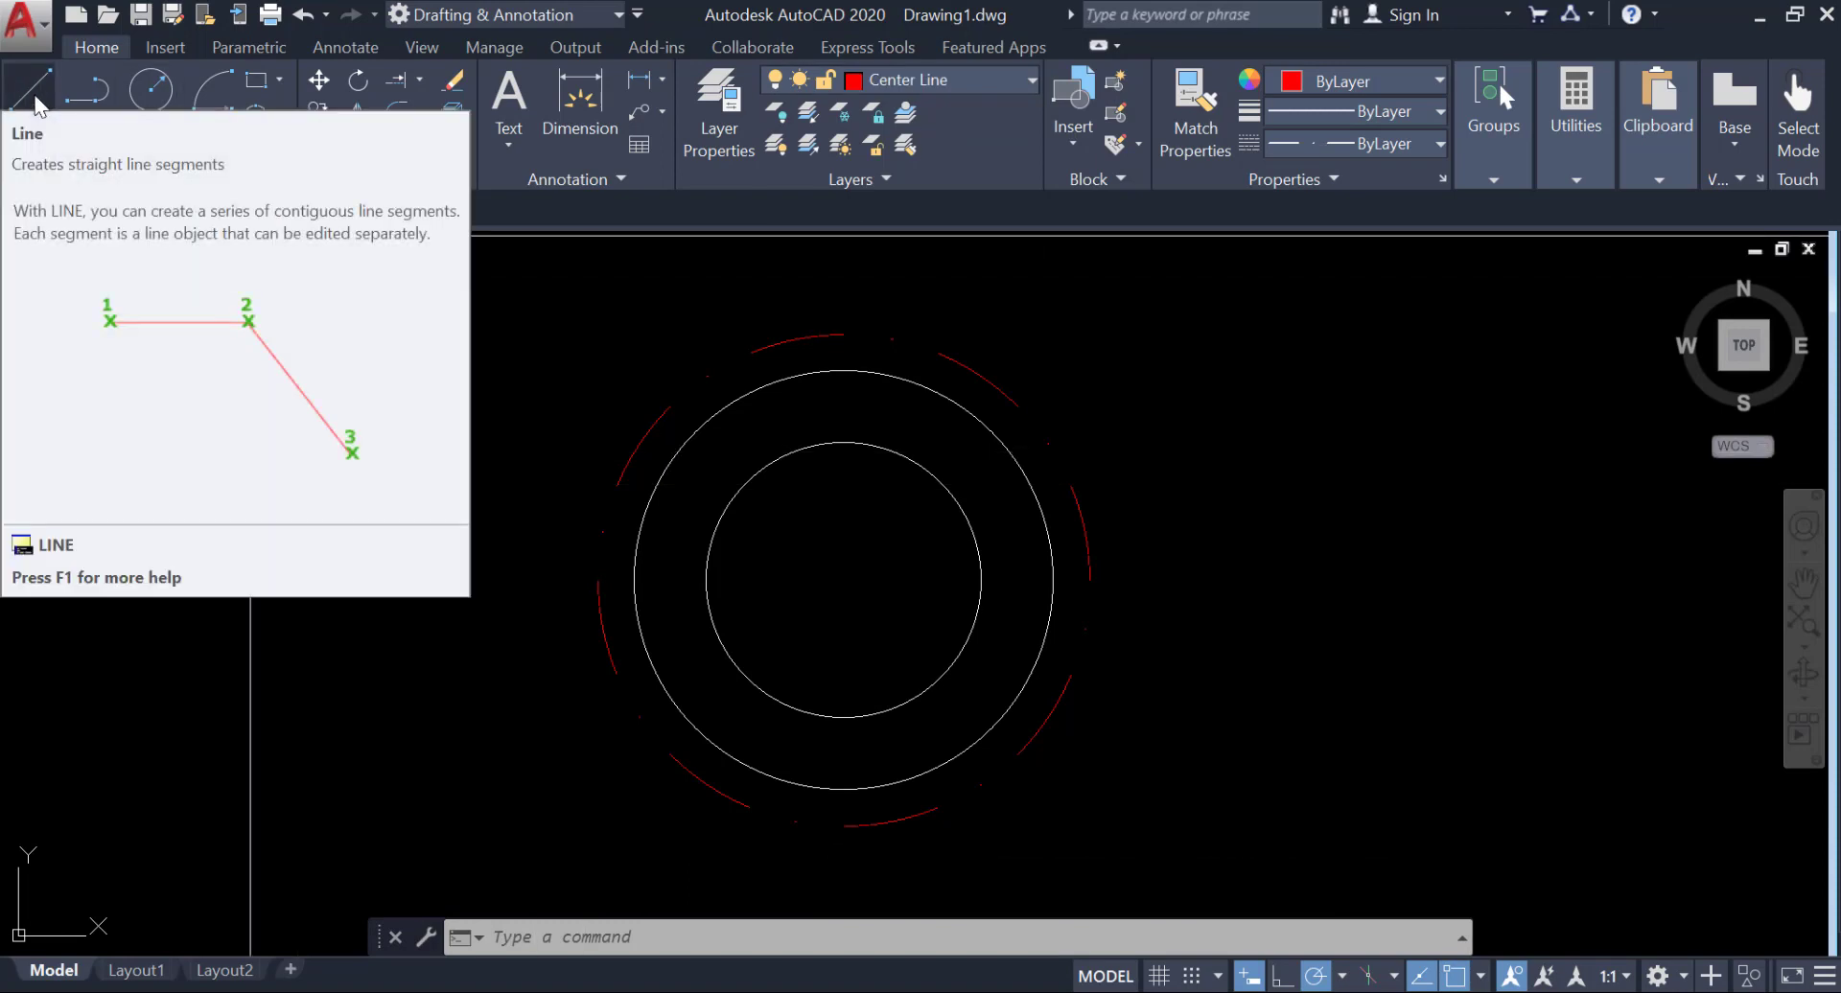
left_click(34, 96)
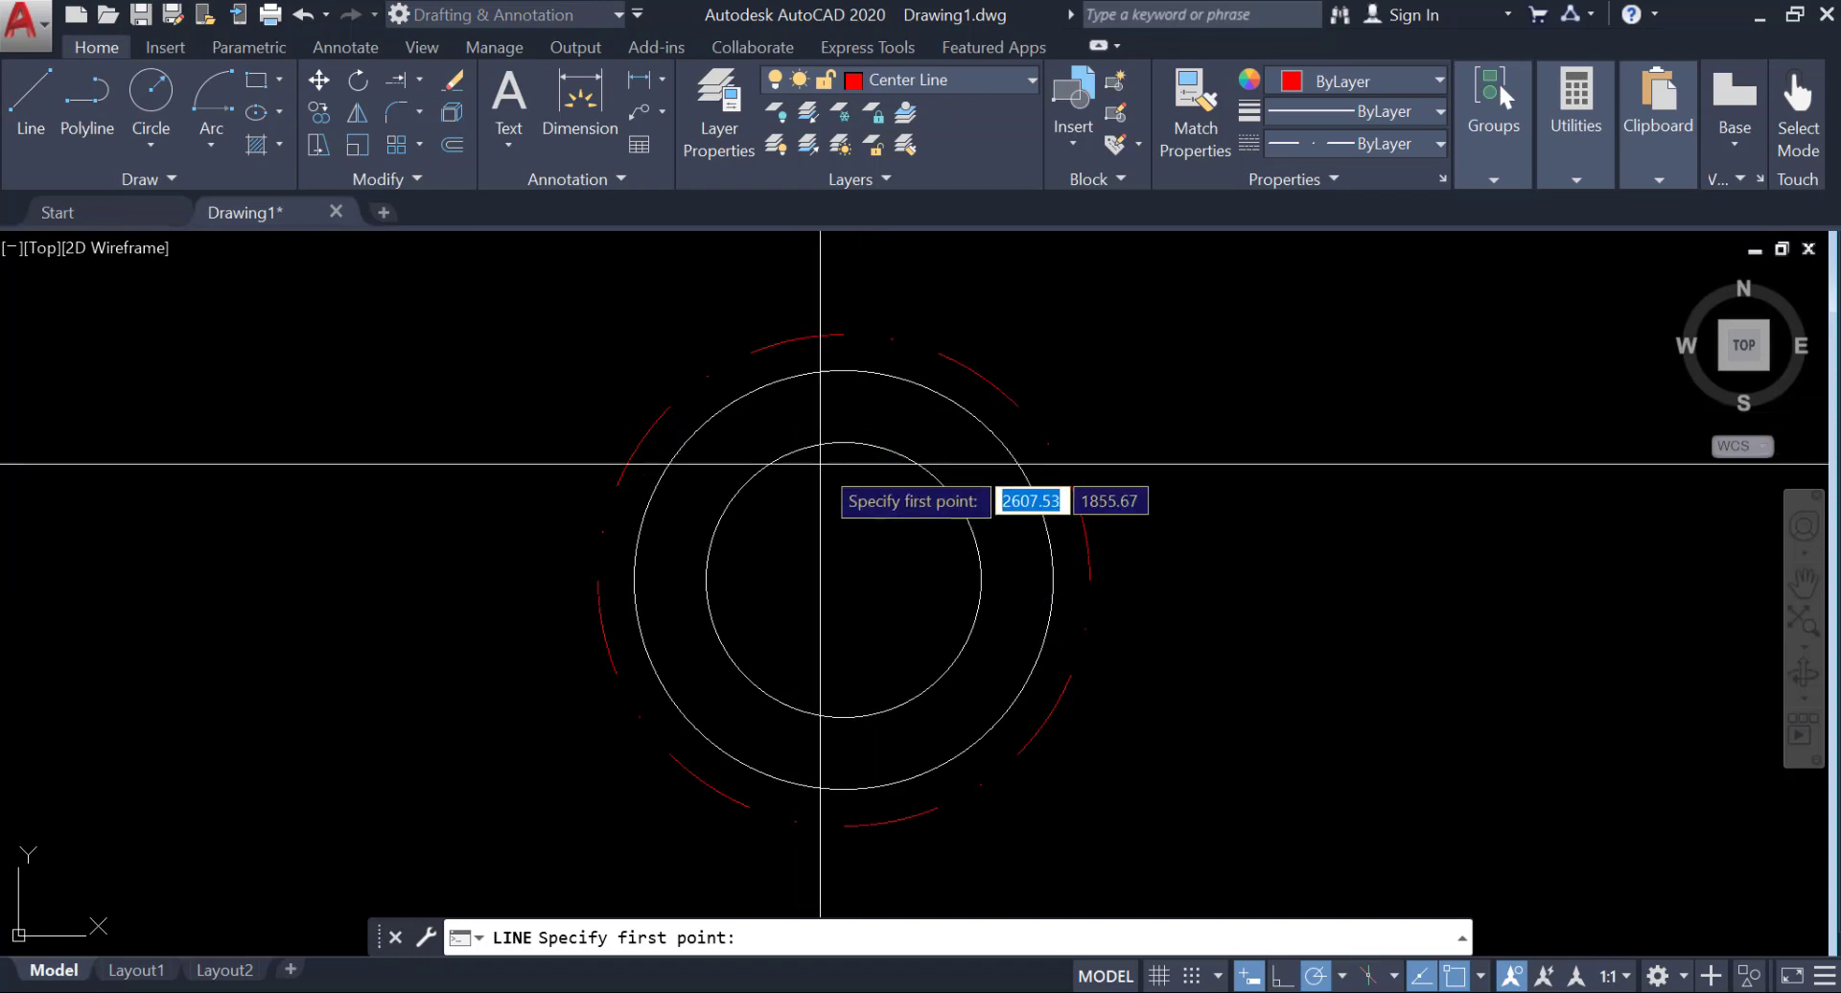
left_click(844, 580)
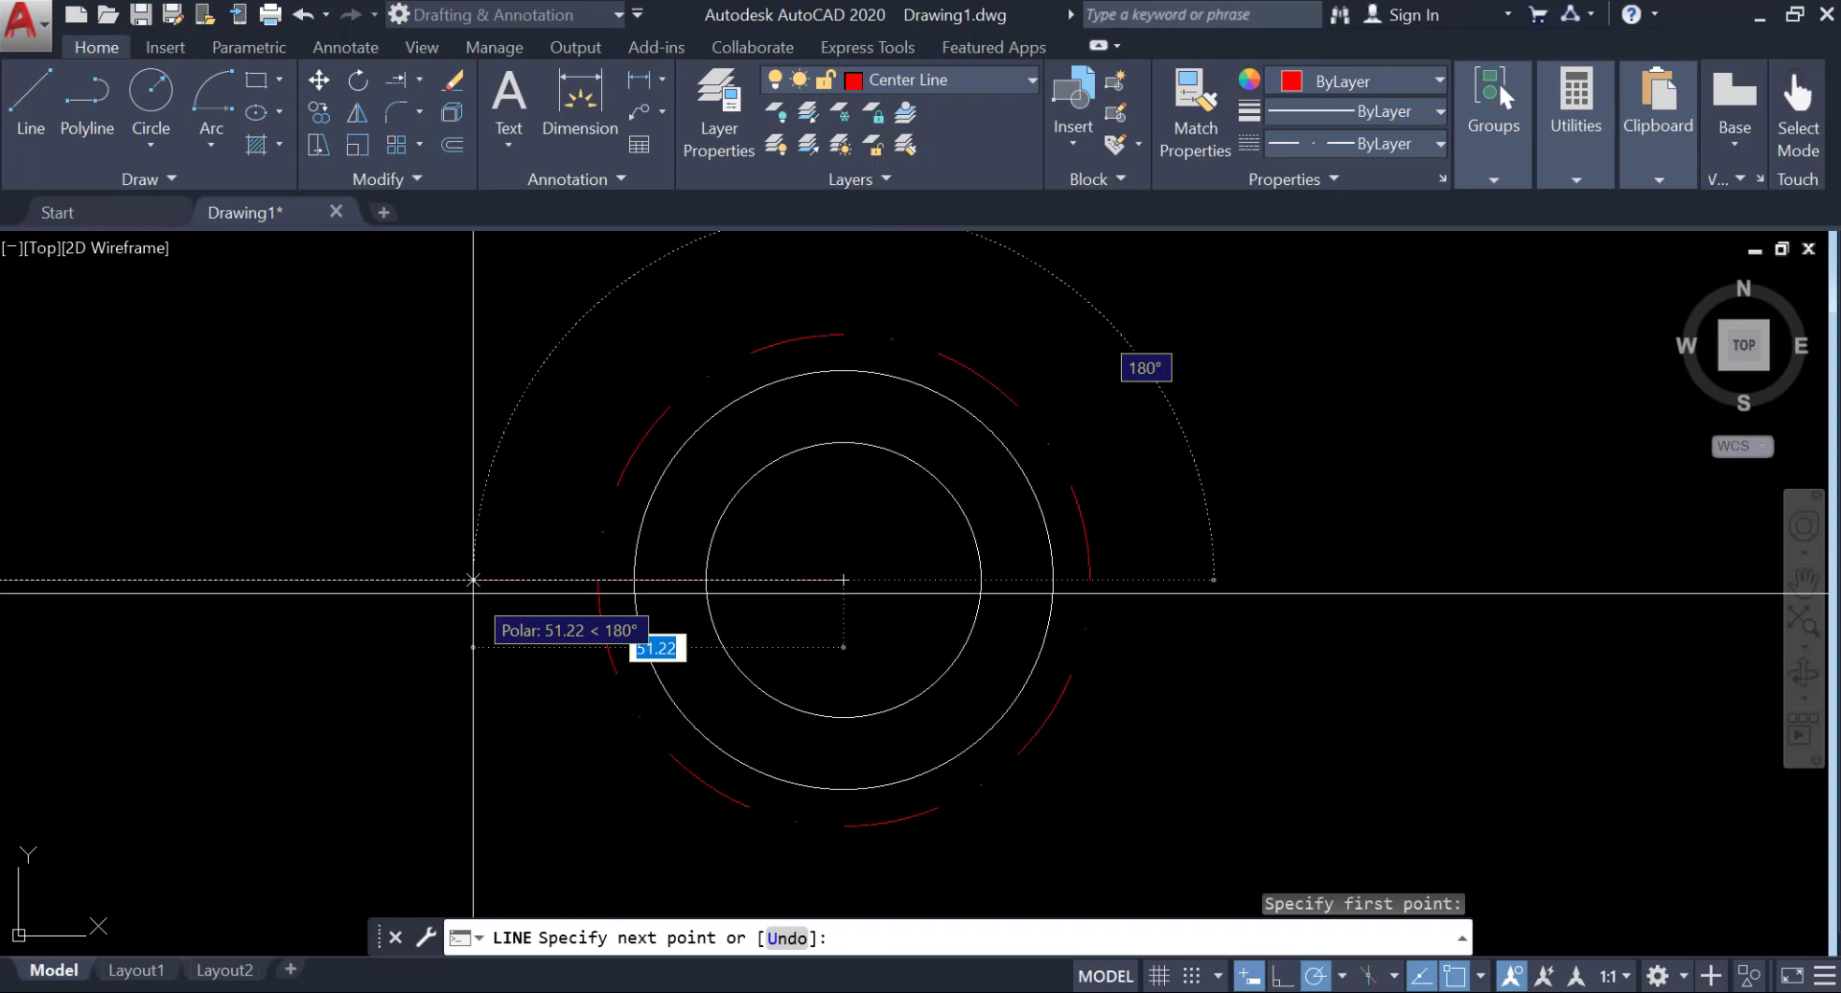
type("14")
key("Return")
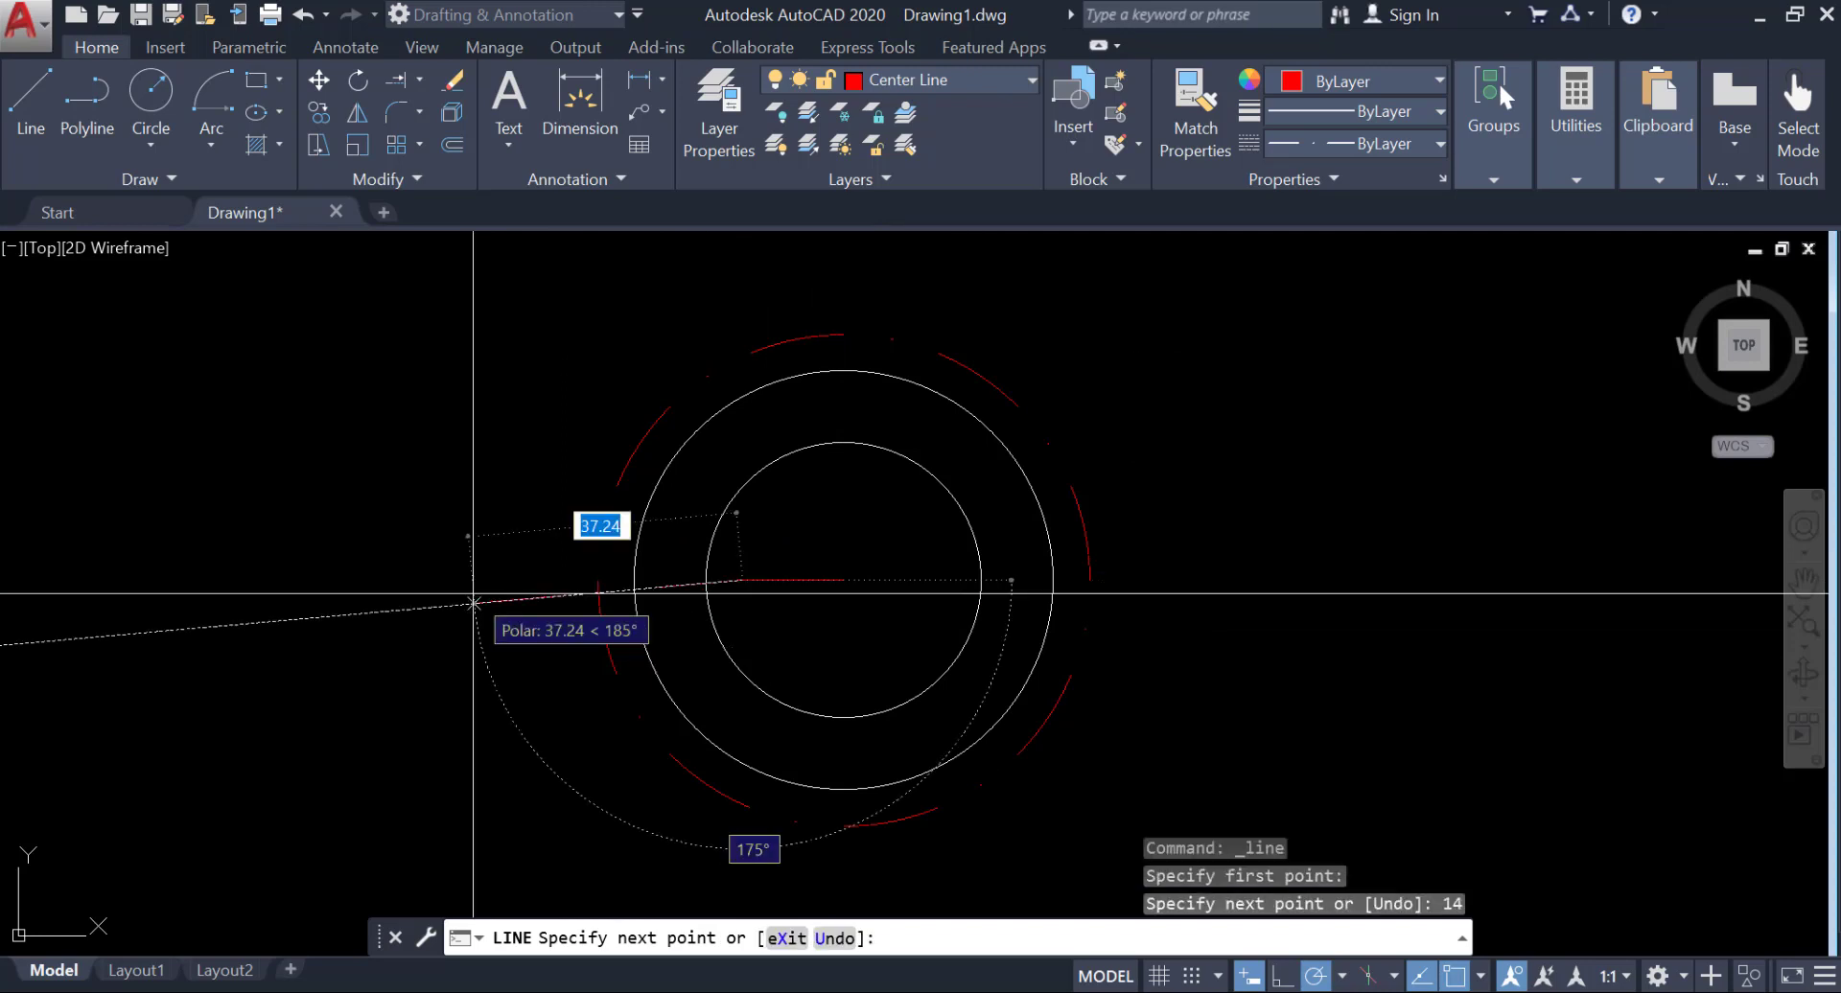
key("Return")
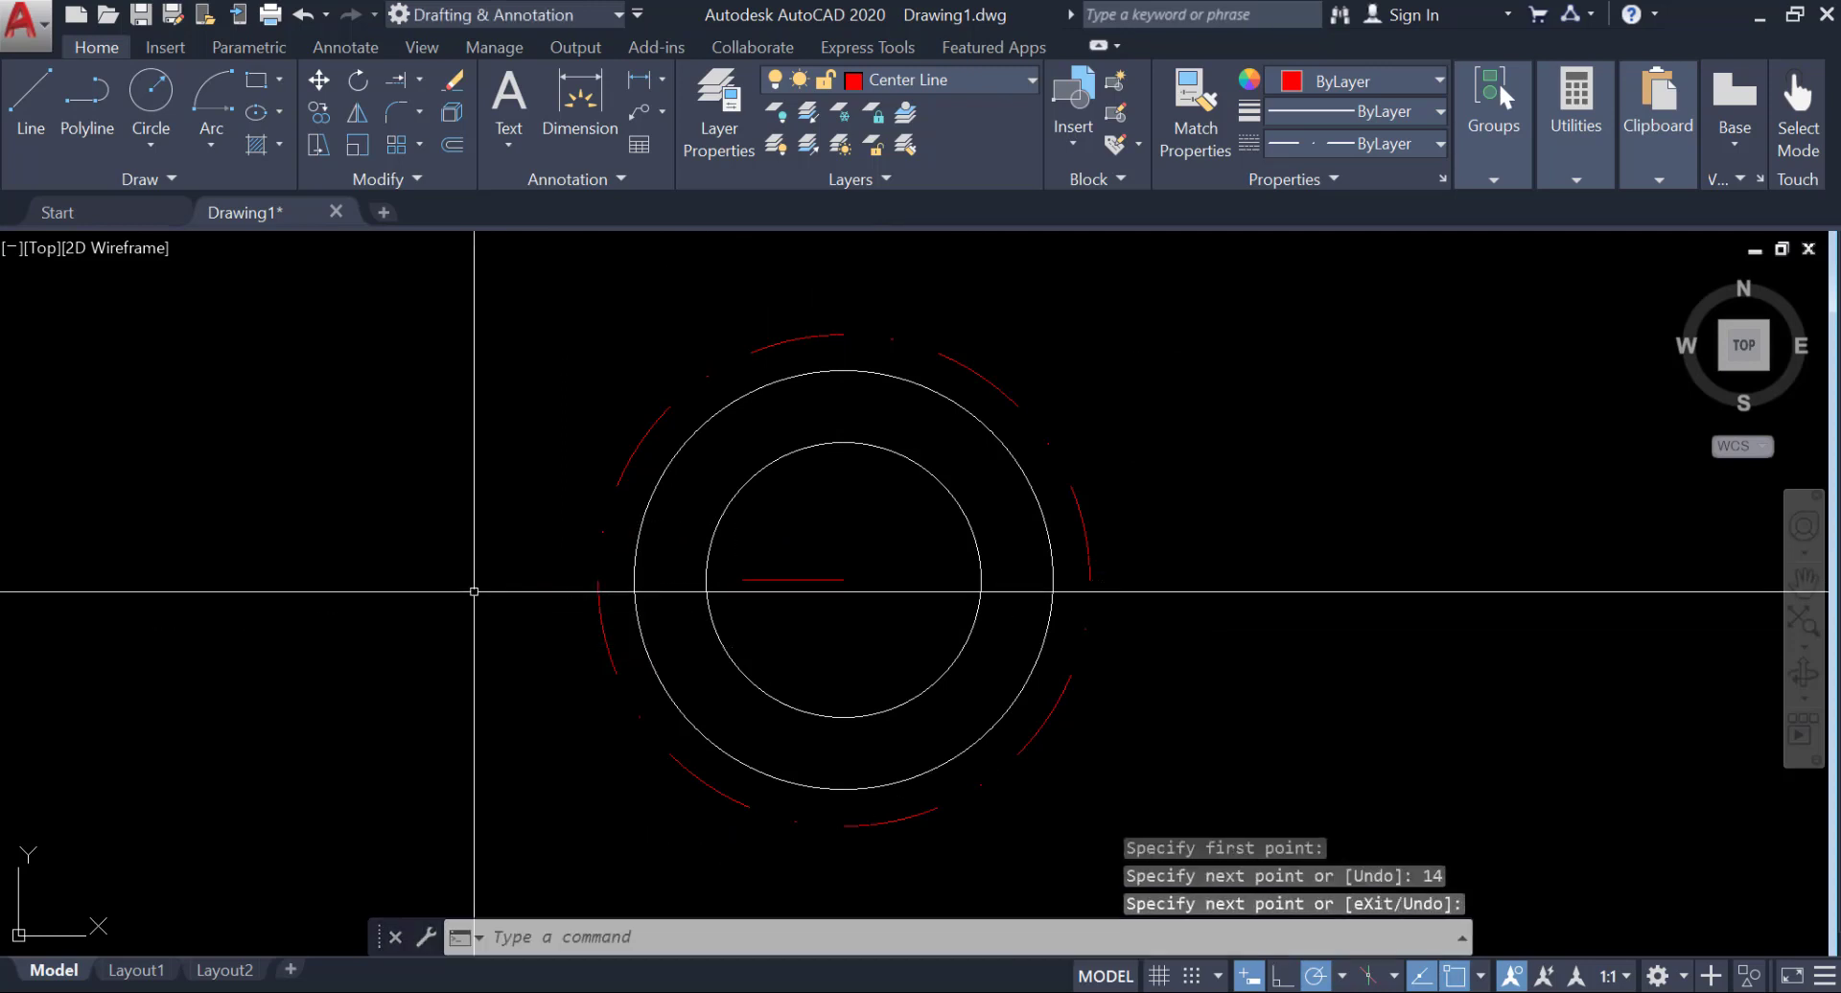
Step: Draw a circle with a radius of 11 on layer 0, centred on the left end of the short horizontal centre line
left_click(968, 77)
left_click(911, 110)
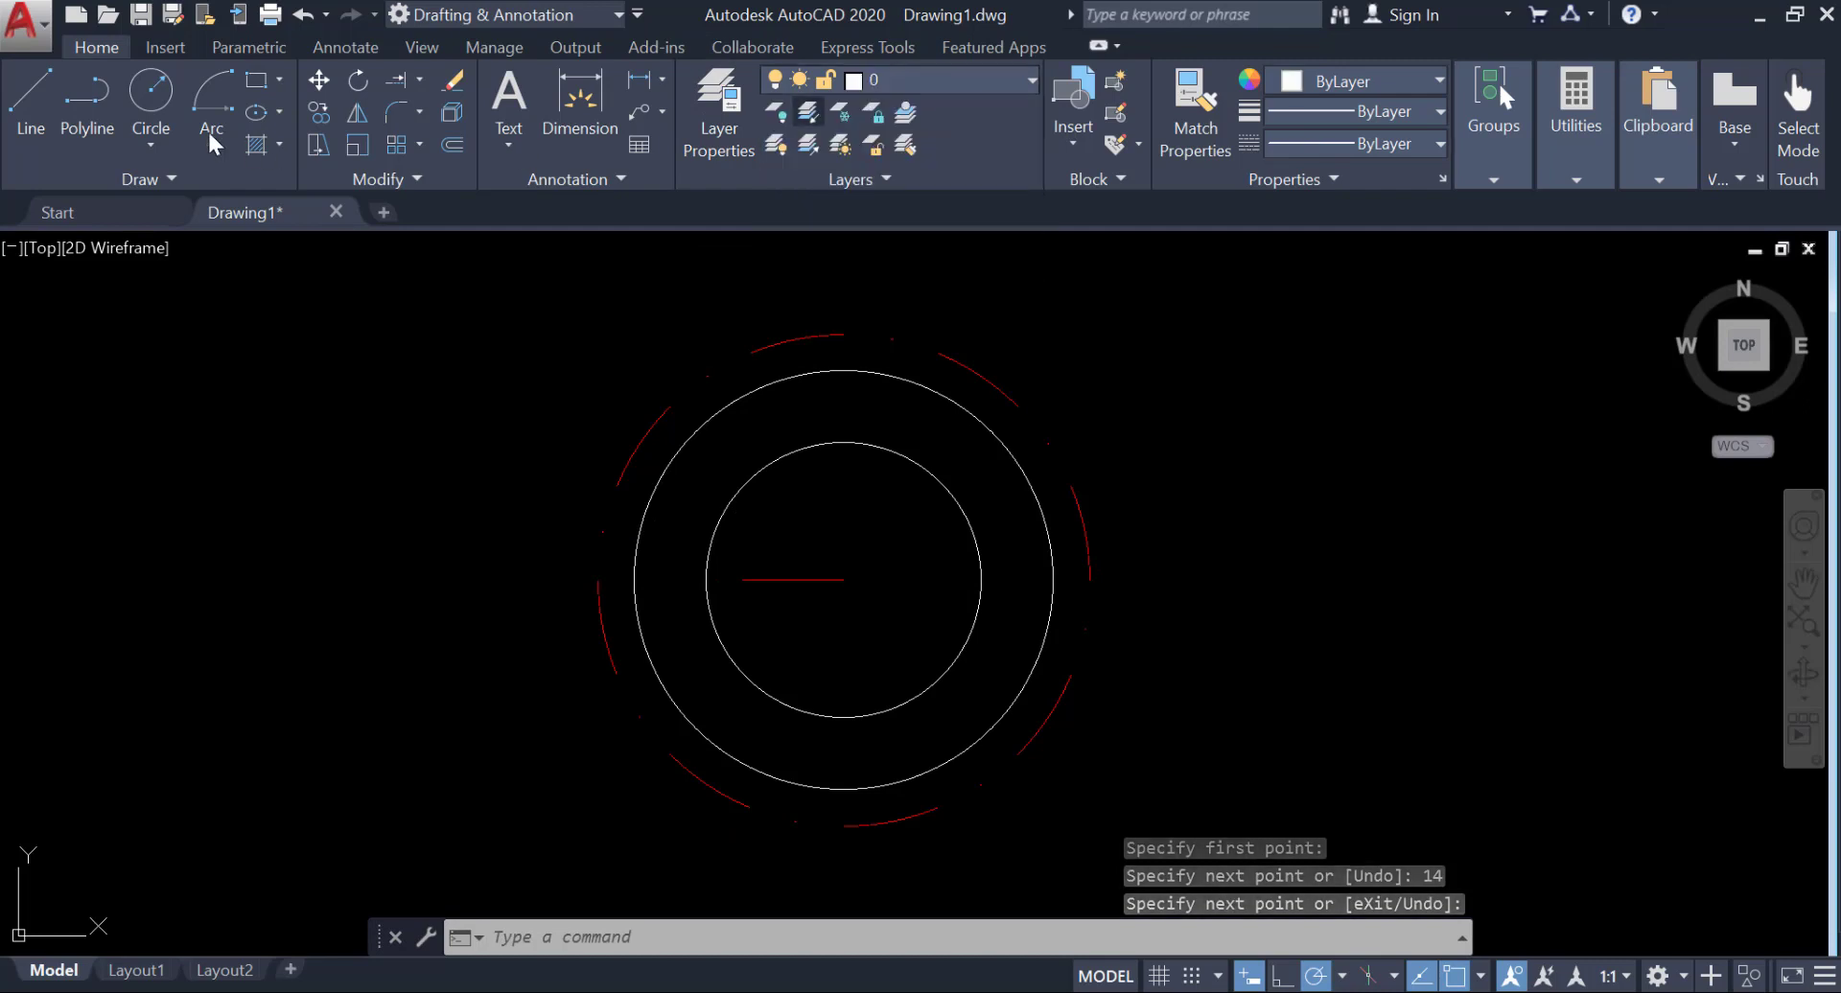
left_click(159, 80)
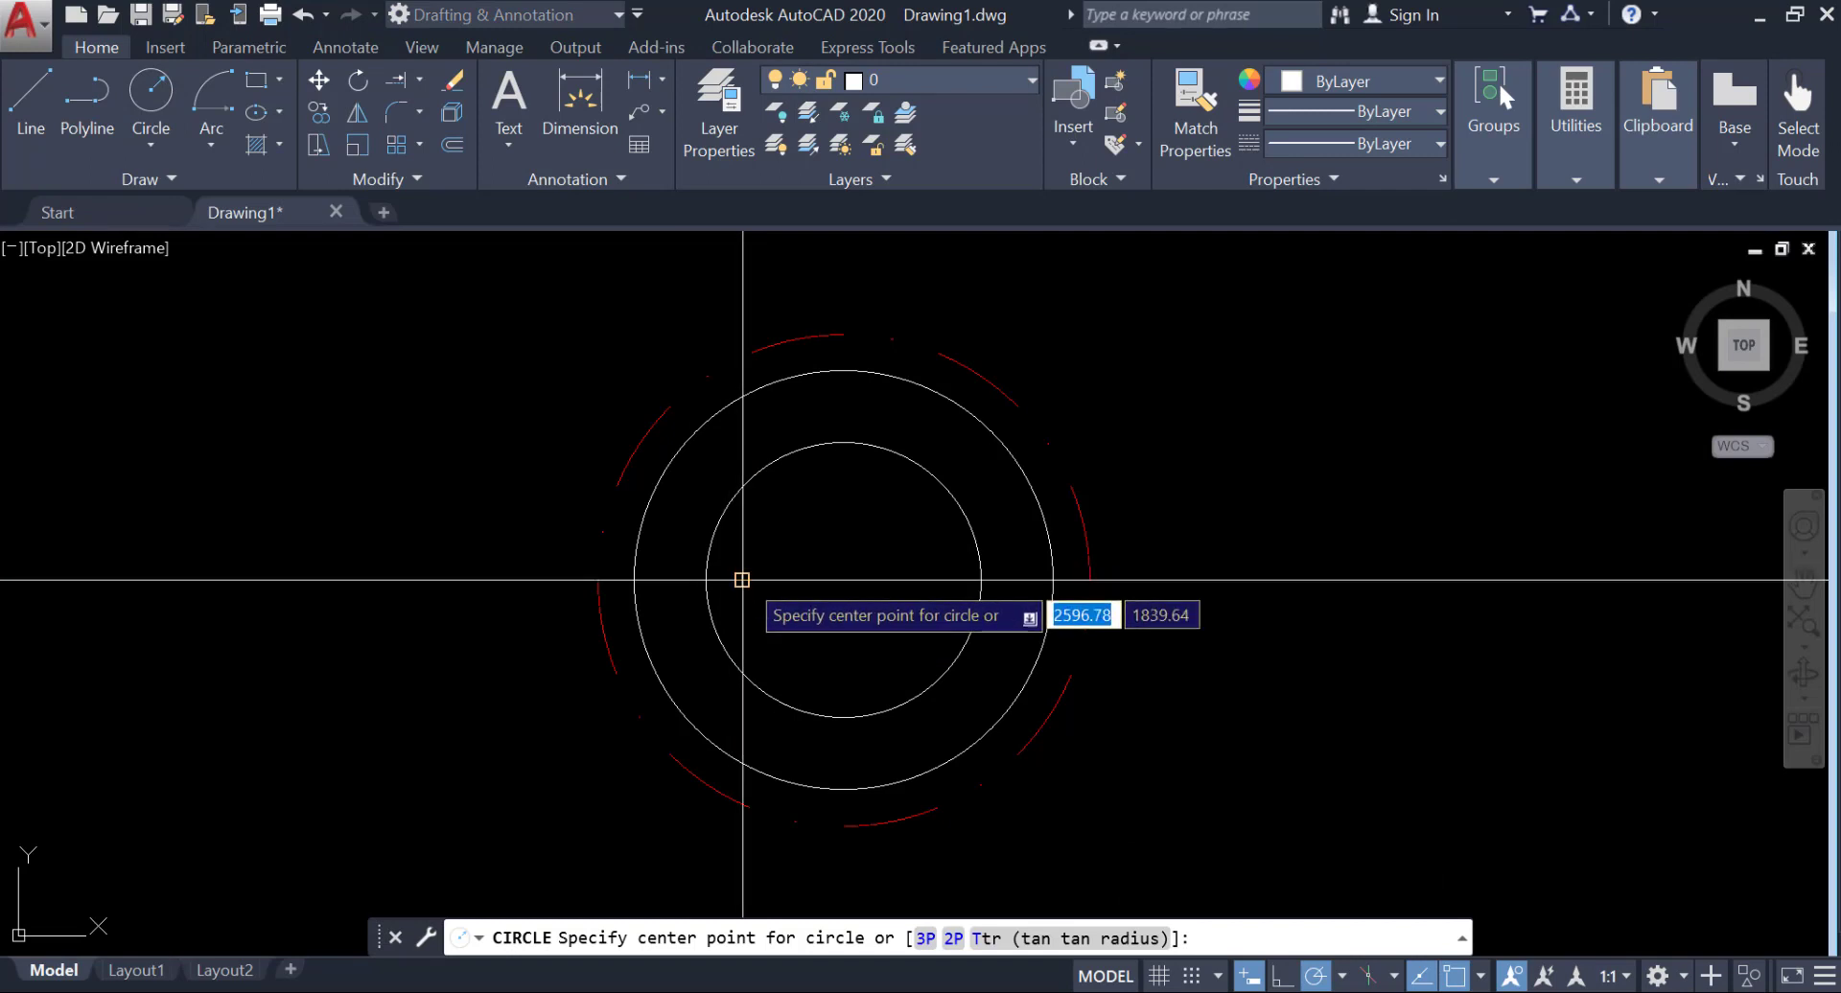
left_click(742, 580)
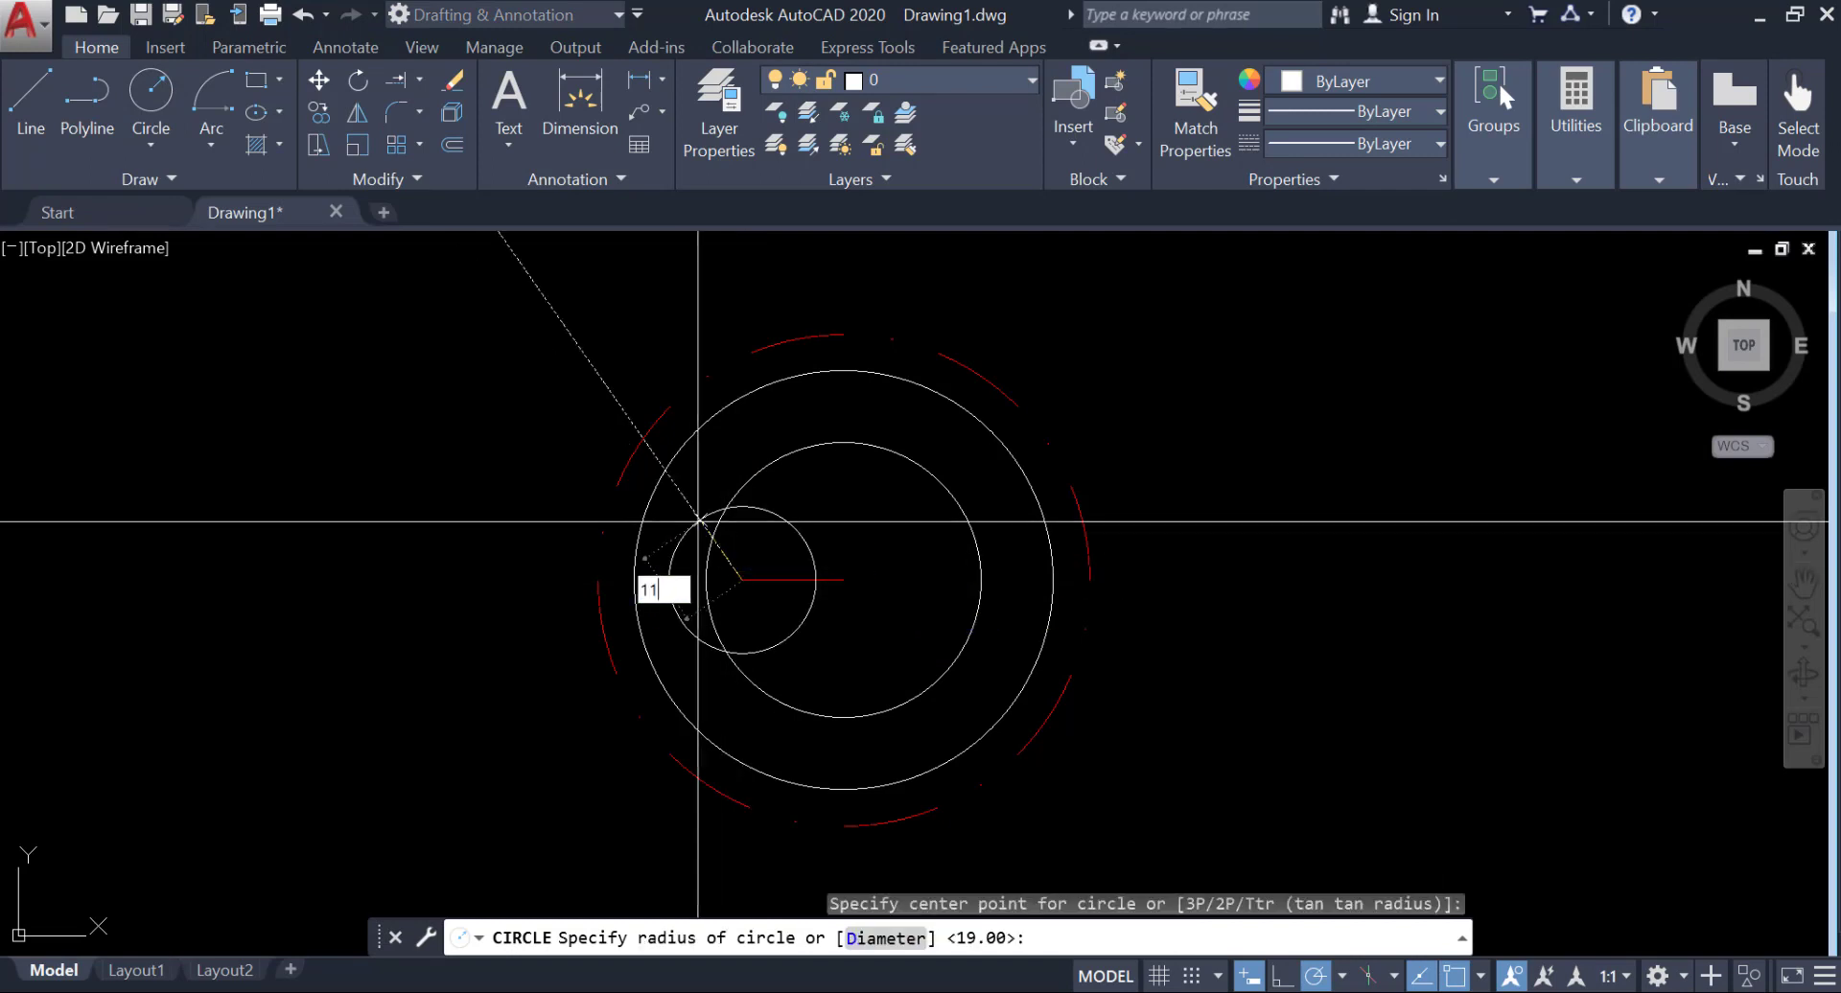
type("11")
key("Return")
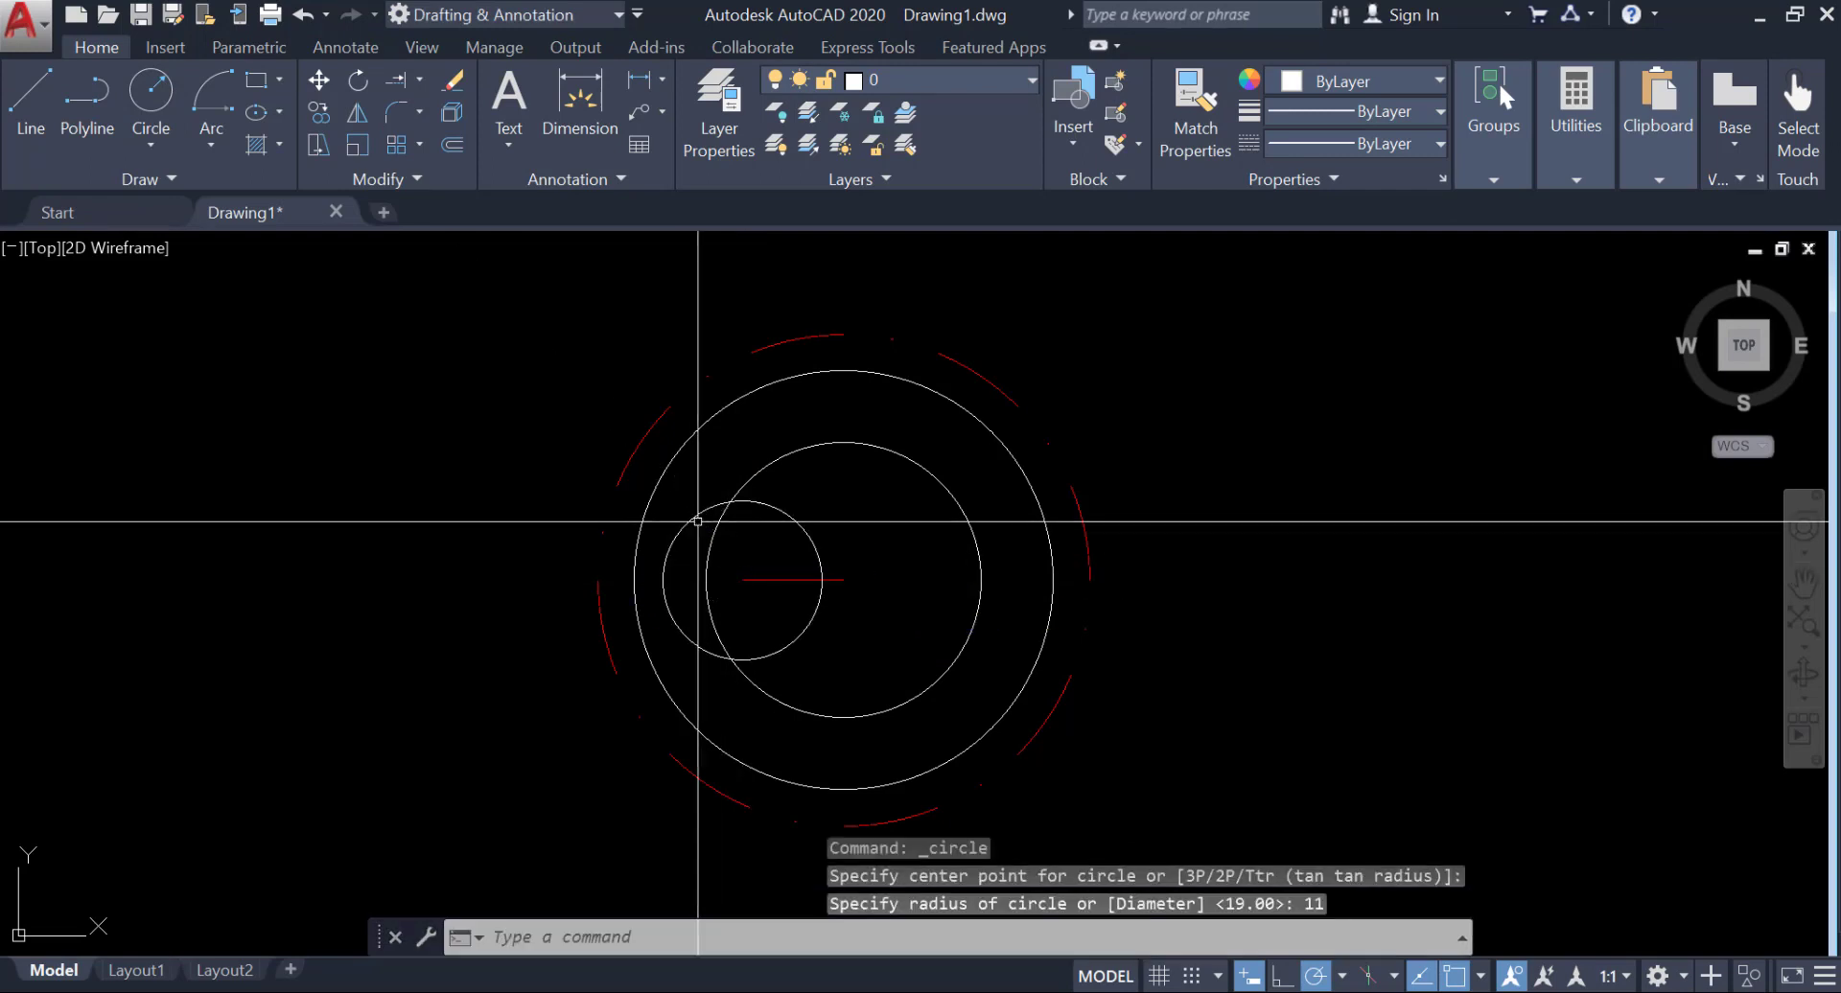
Step: Draw a circle with a radius of 4.5 centred on the same left end of the horizontal centre line
left_click(151, 96)
left_click(742, 580)
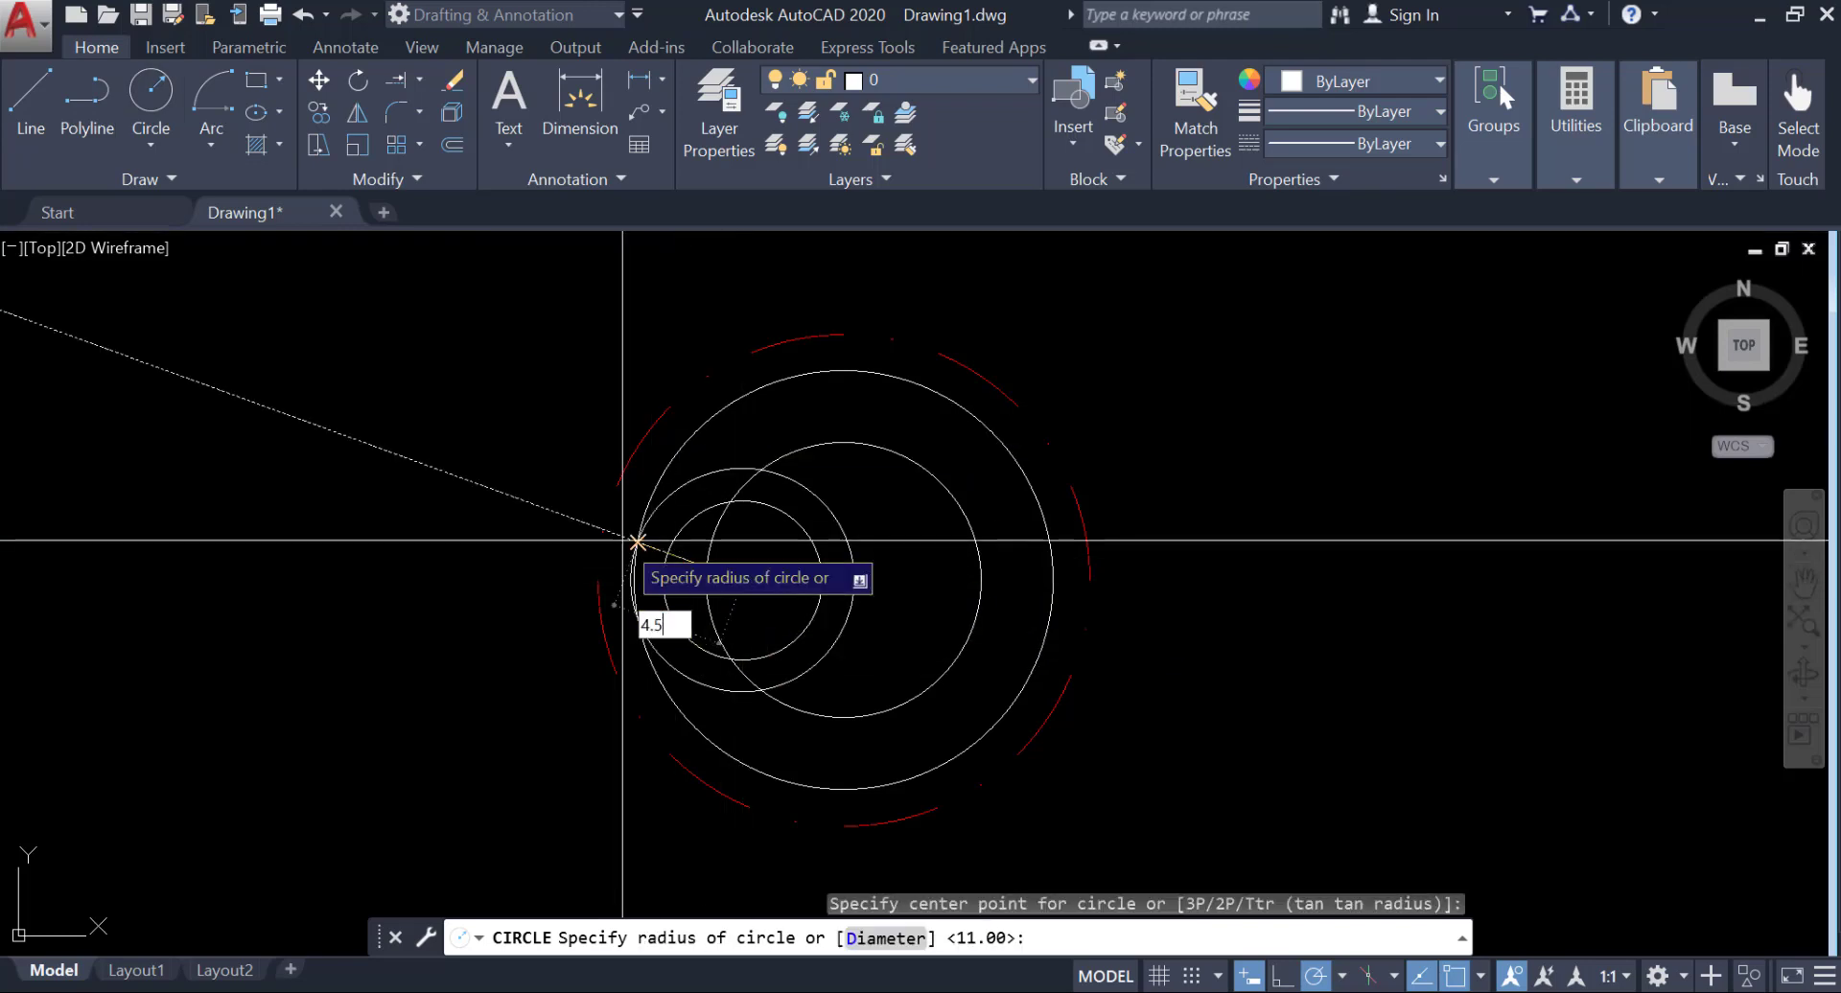
type("4.5")
key("Return")
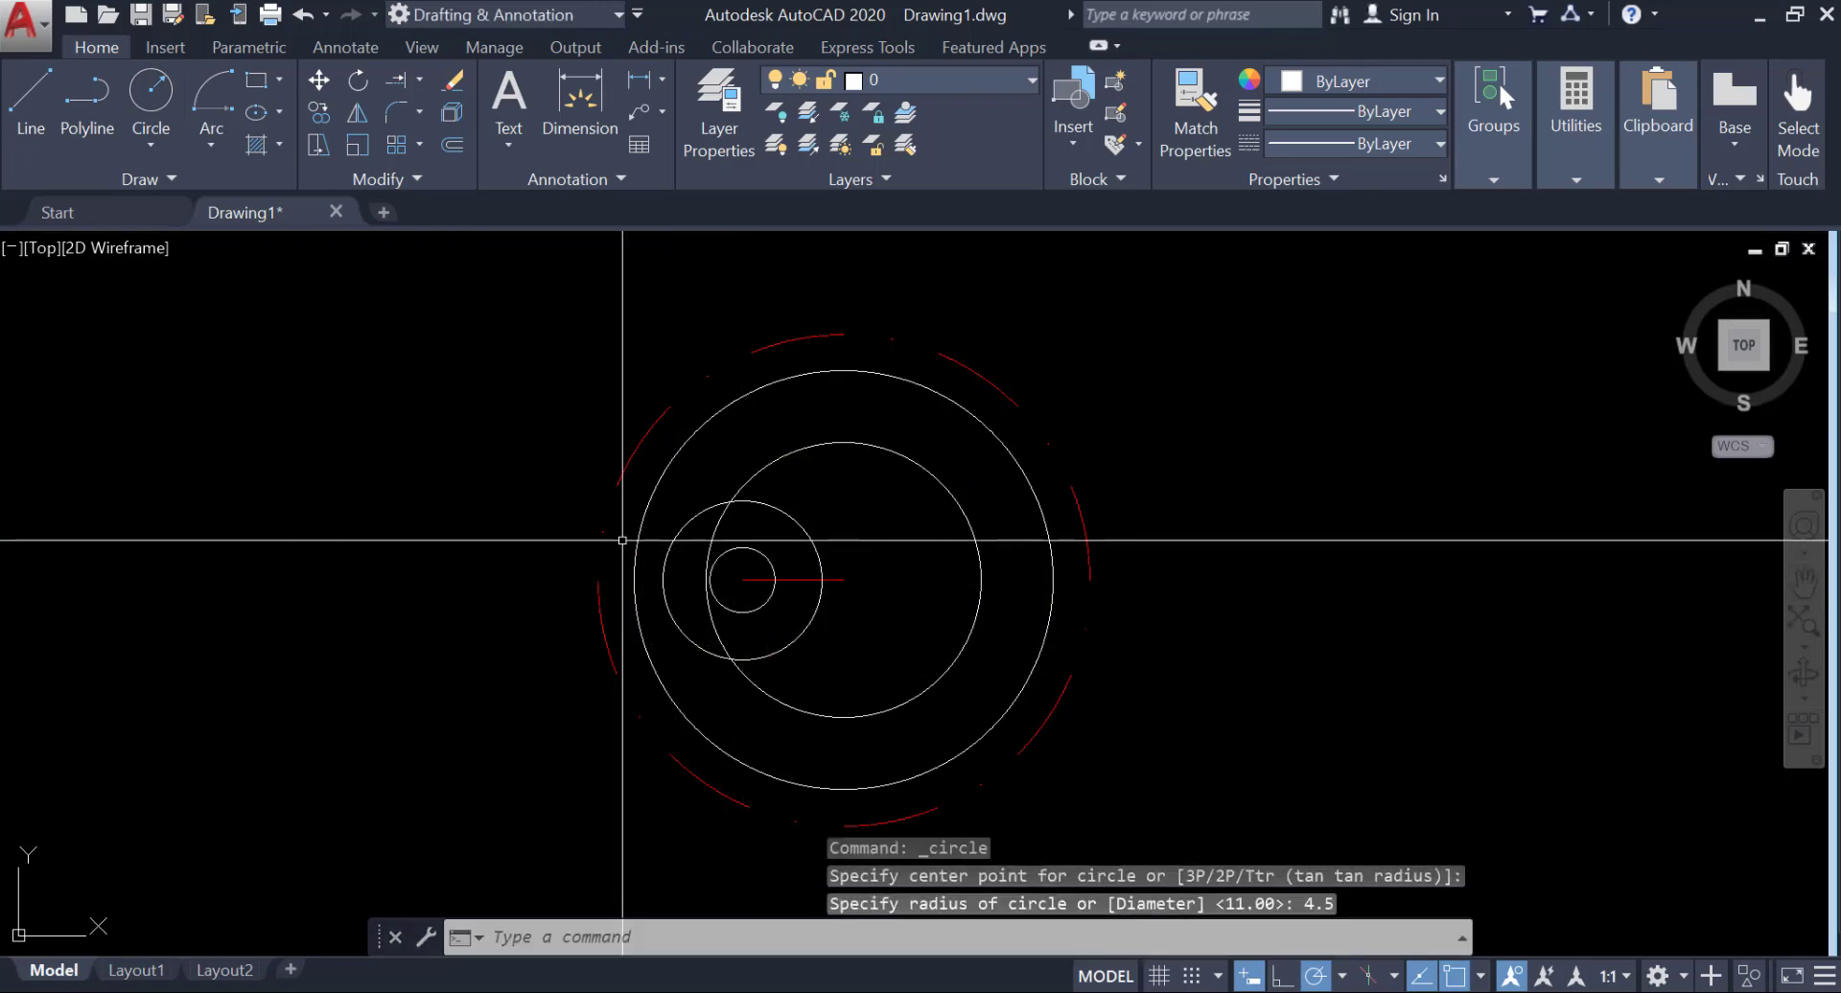
Step: Trim the left arcs of the radius 11 and radius 19 circles between their intersections to leave a crescent-shaped outline
left_click(418, 80)
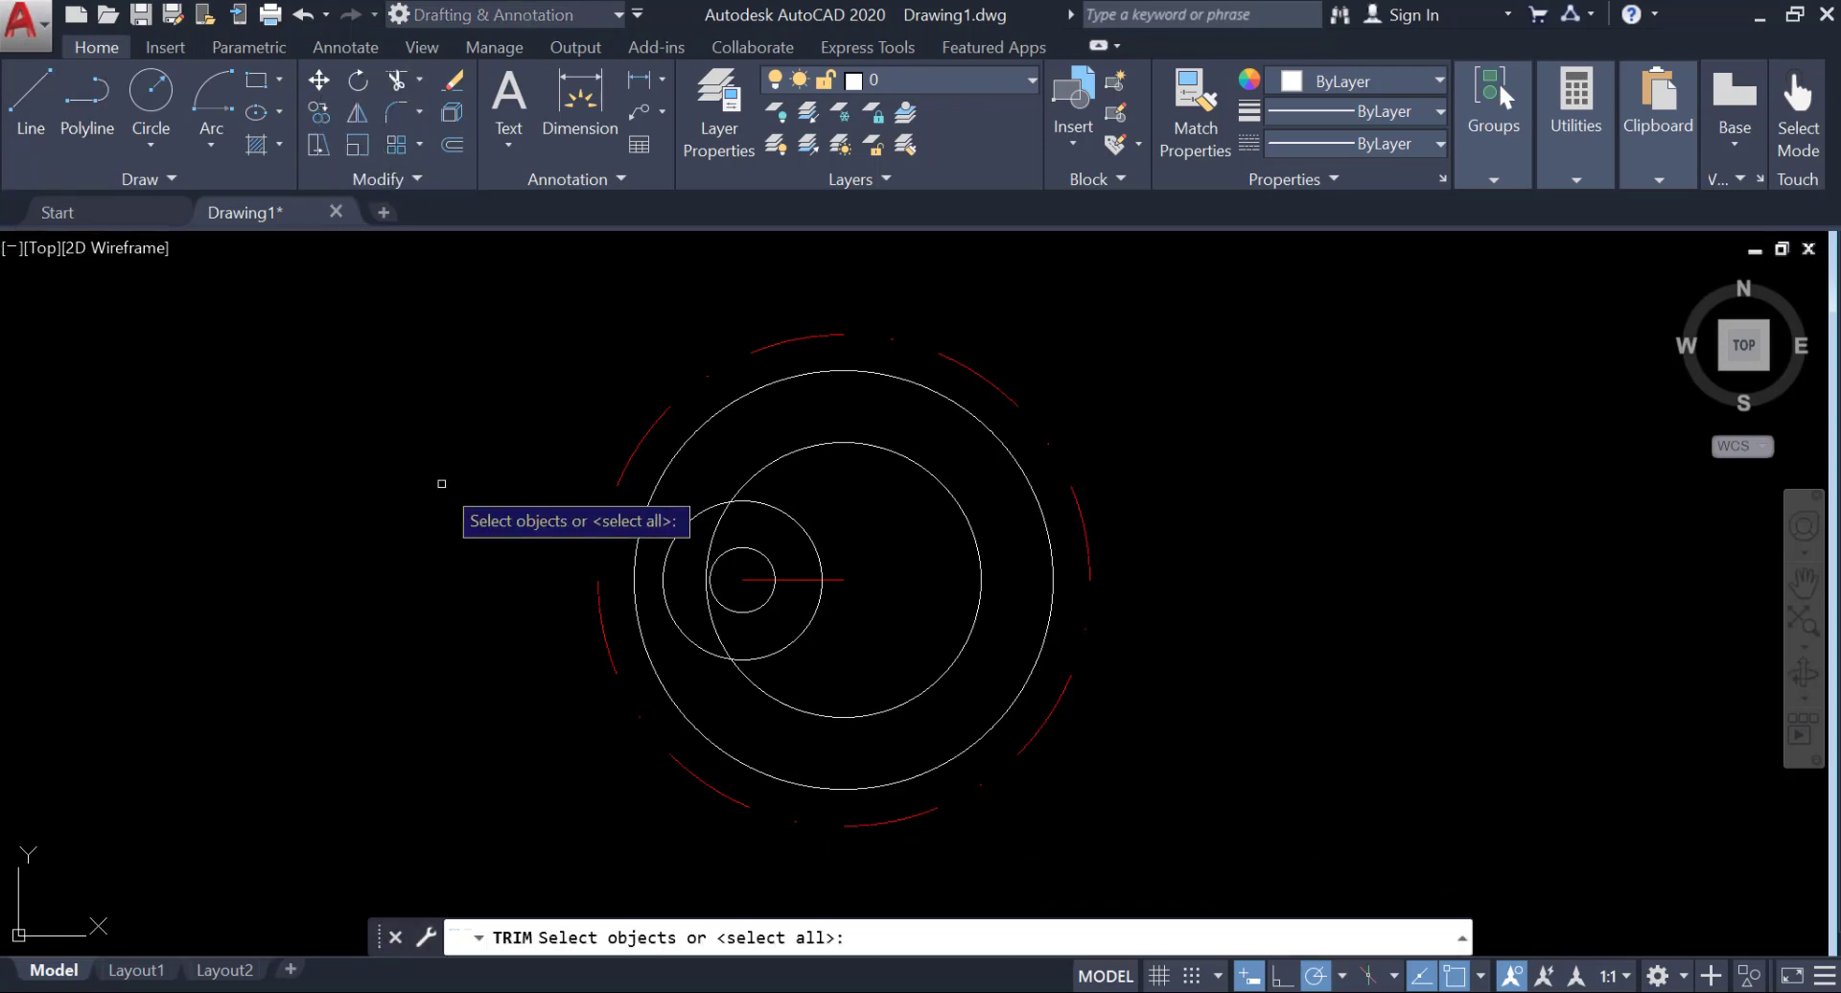
key("Return")
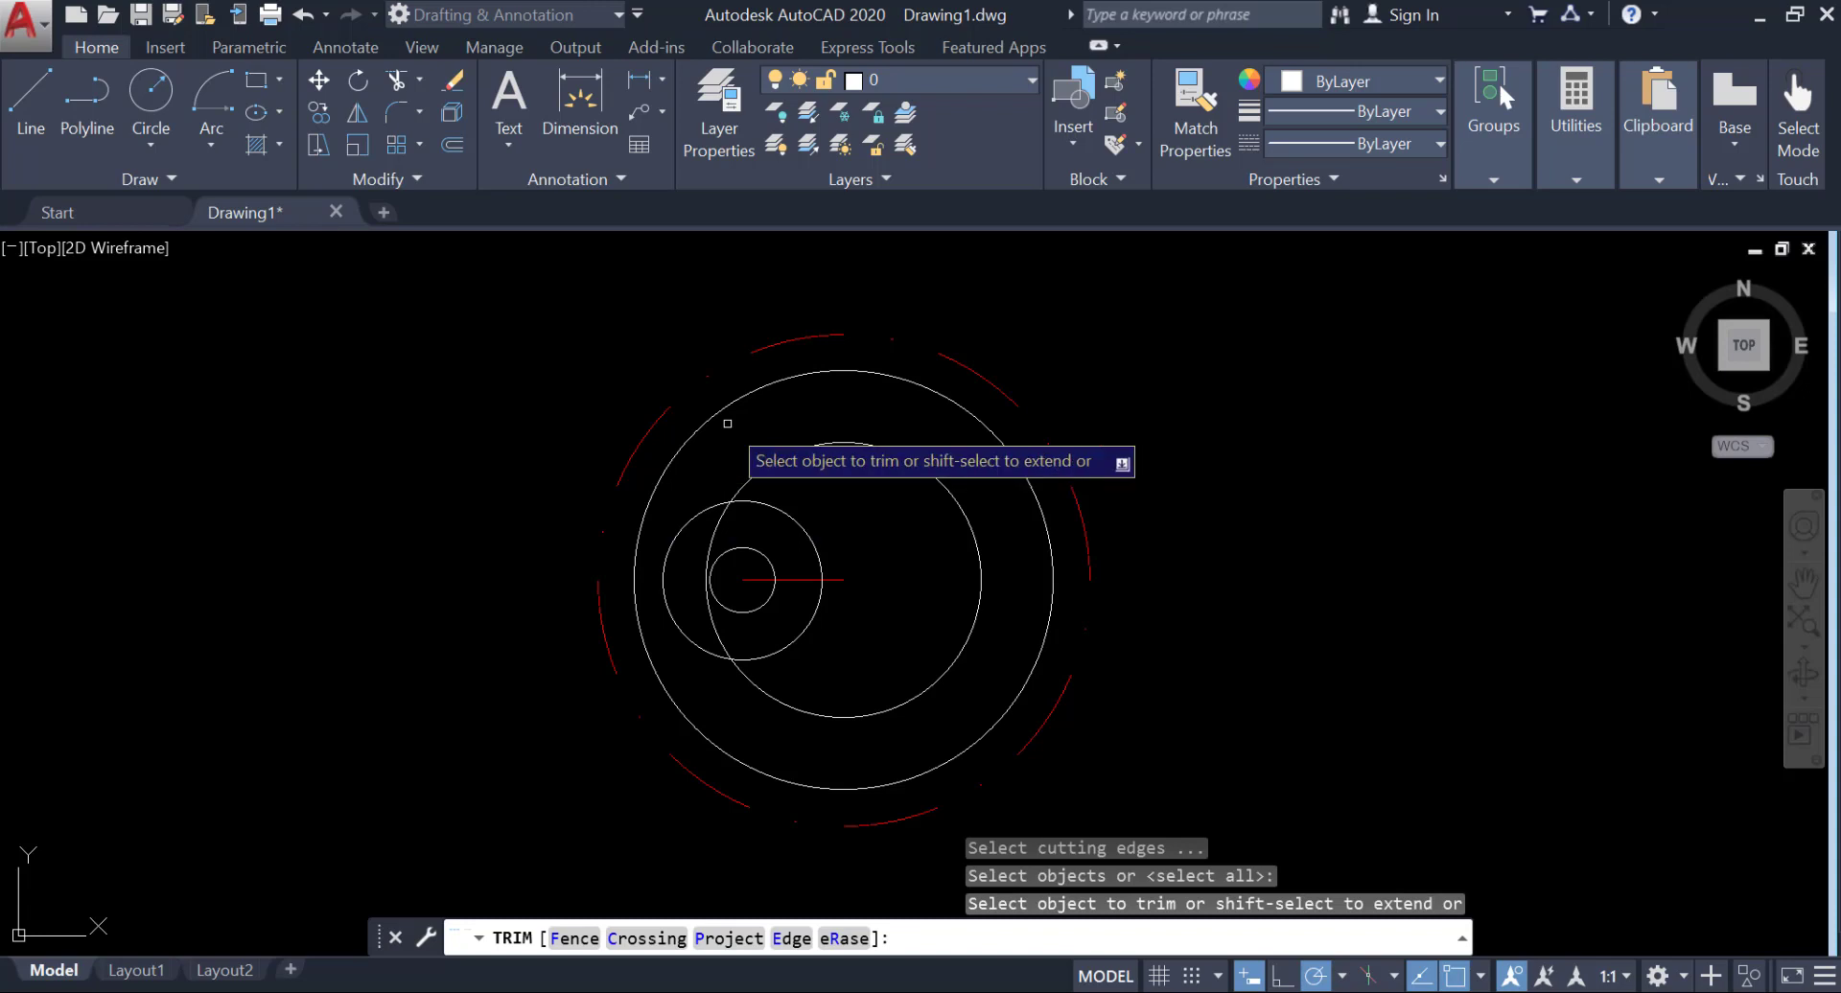
left_click(698, 514)
left_click(714, 530)
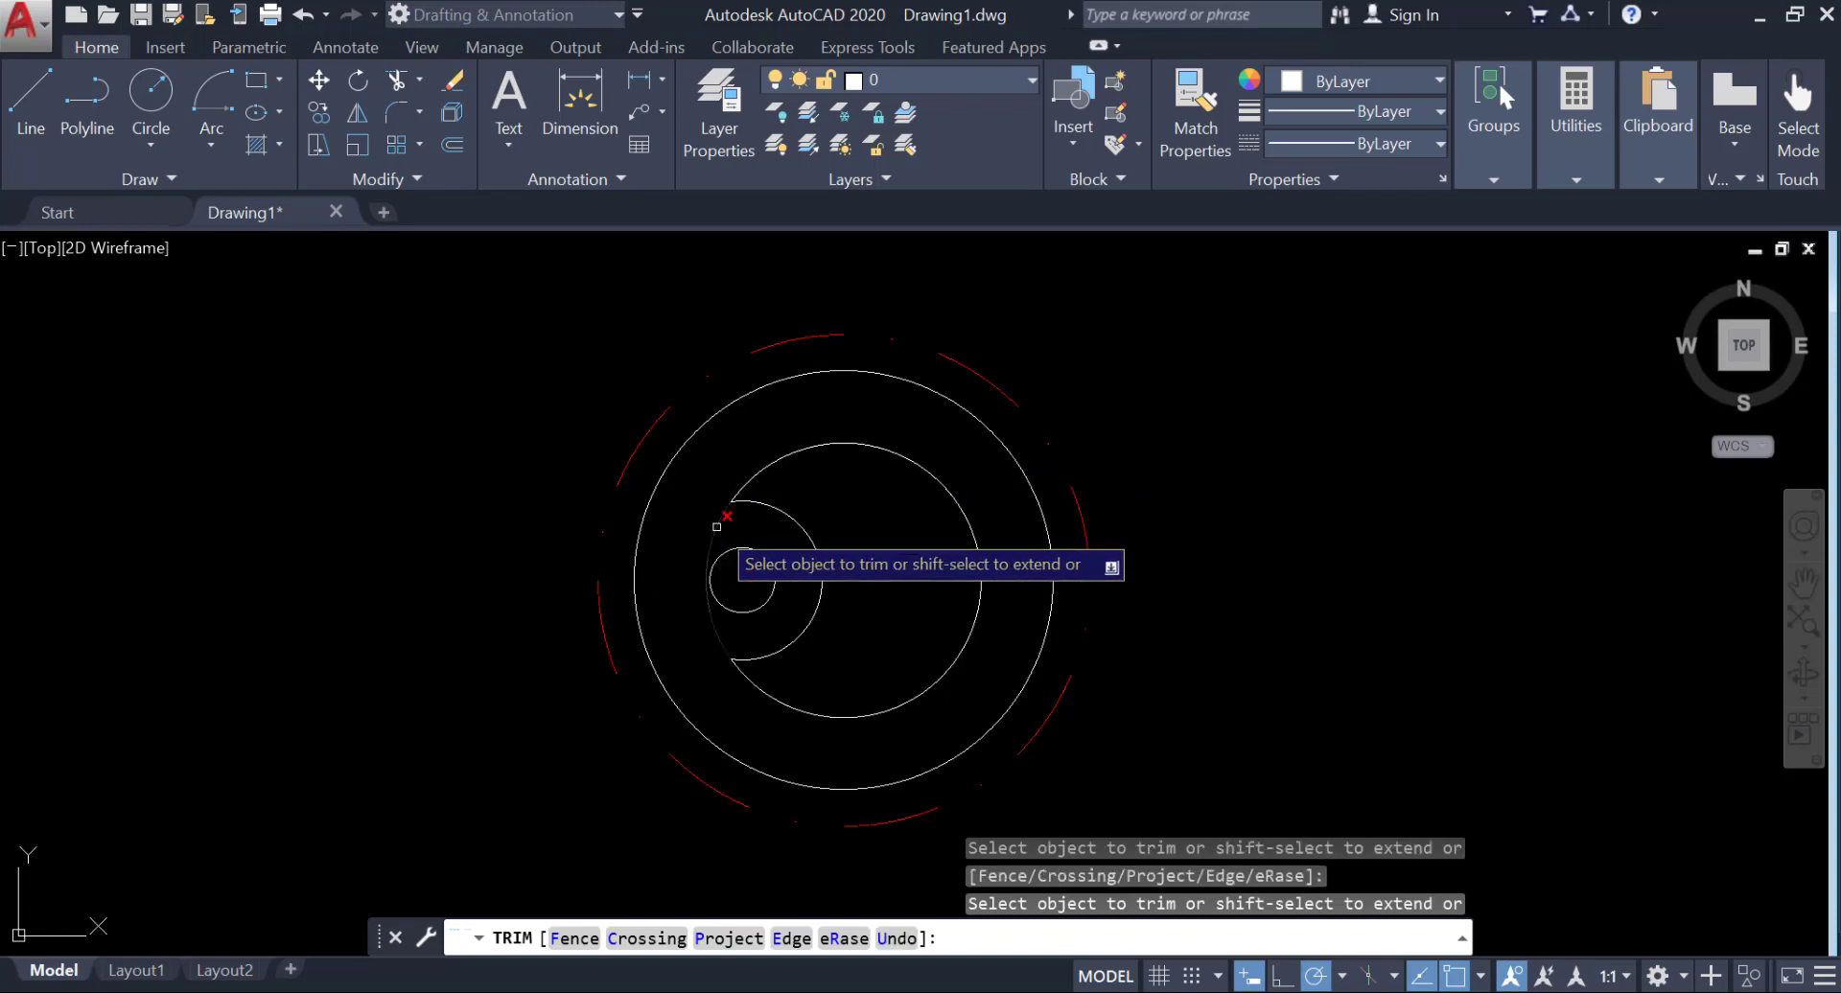
key("Return")
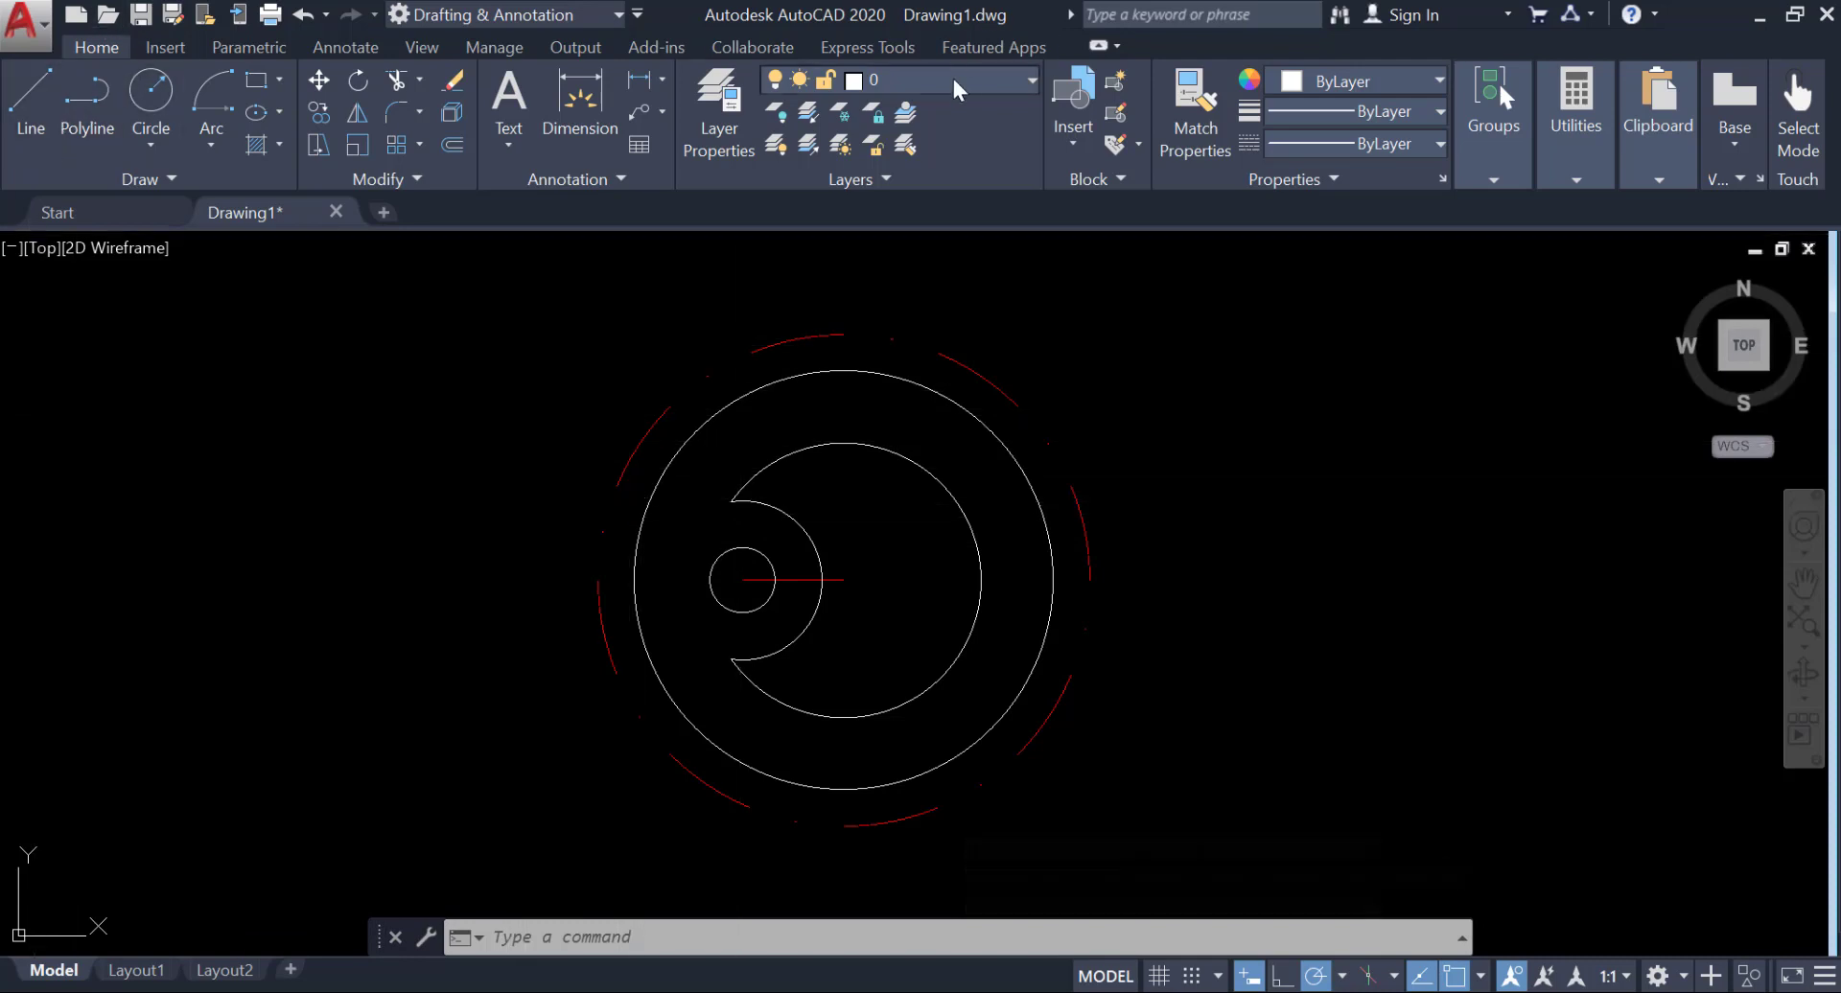
Step: Draw a vertical line 34 long on the Center Line layer, running up from the circles' common centre
left_click(953, 79)
left_click(892, 149)
left_click(30, 101)
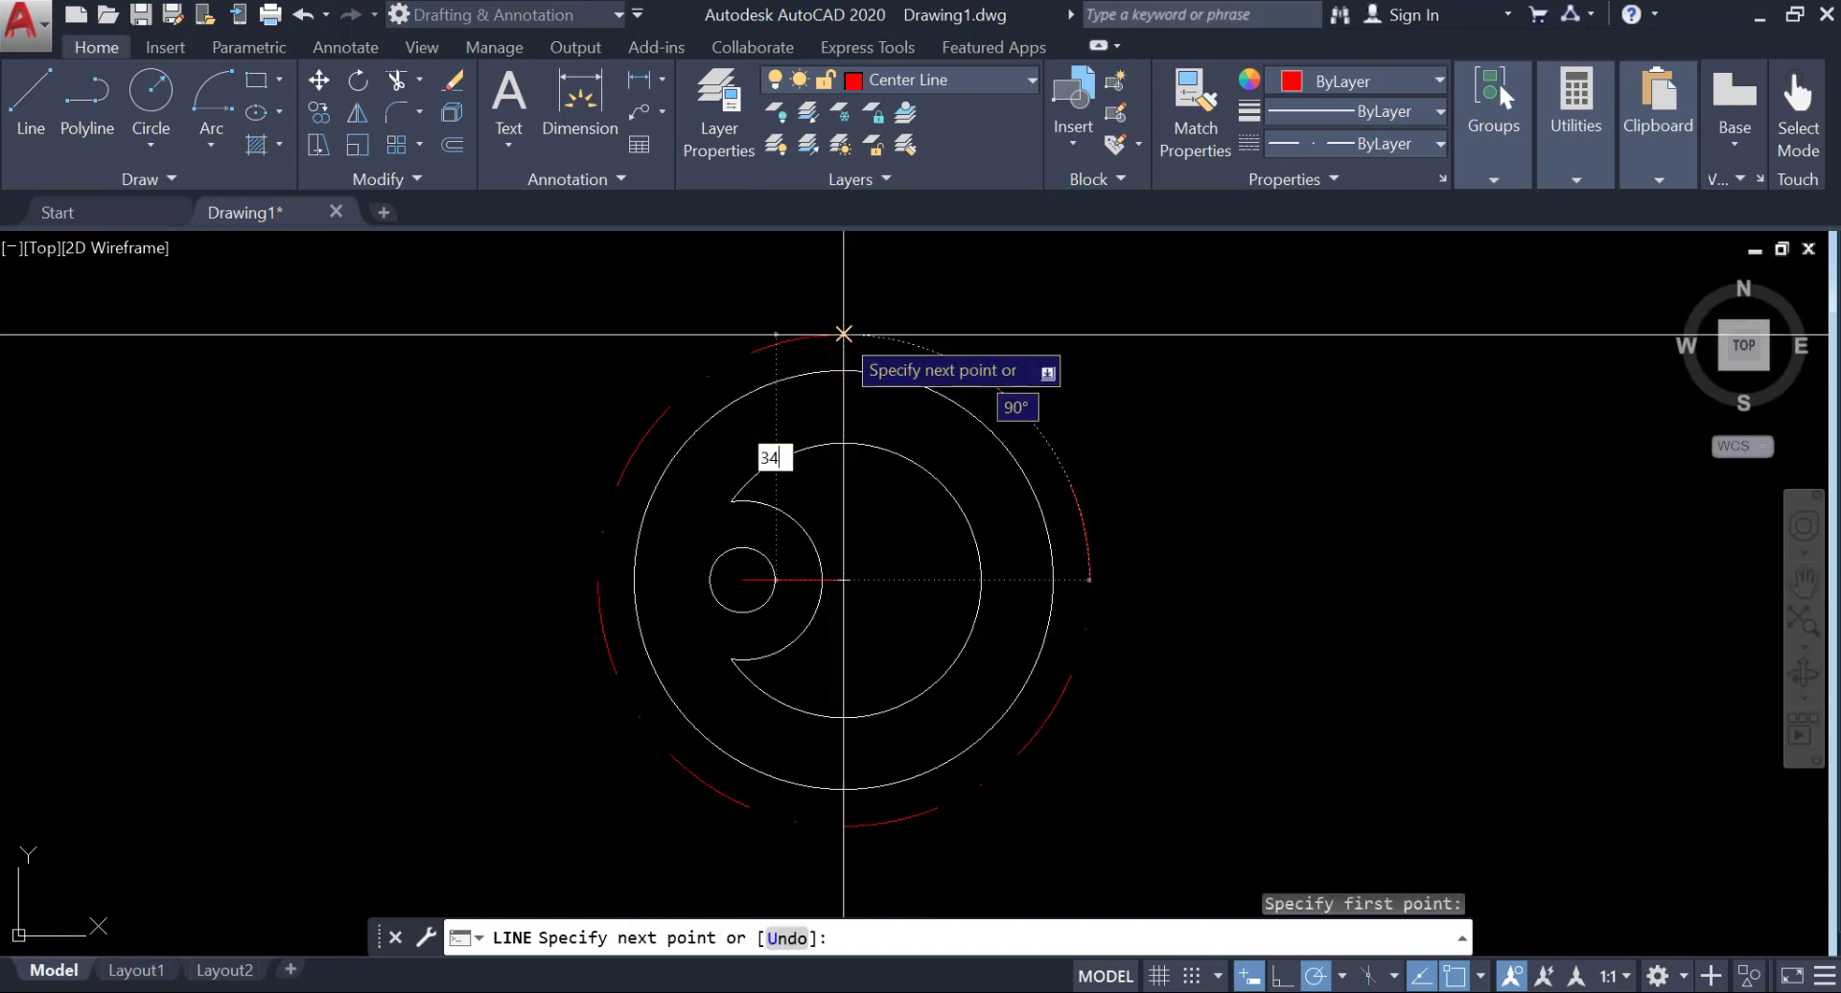
type("34")
key("Return")
key("Return")
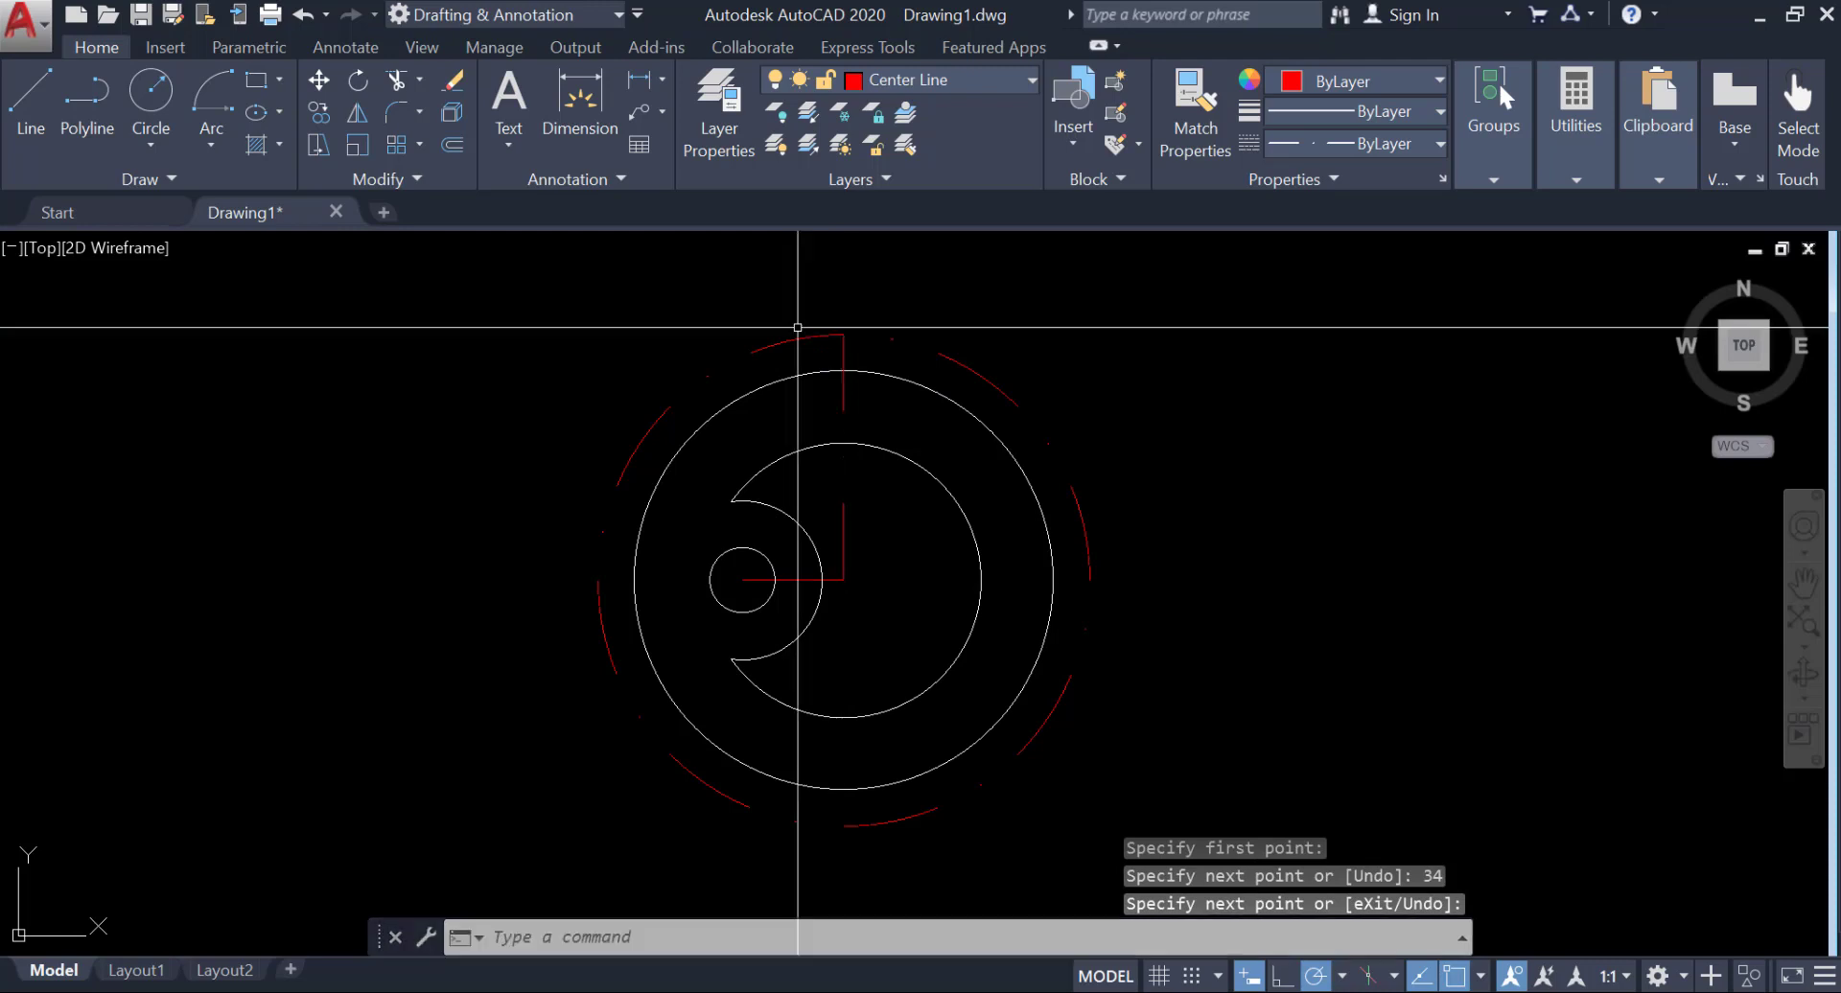
Step: Draw a line 34 long at 135° on the Center Line layer, starting from the circles' common centre
left_click(21, 123)
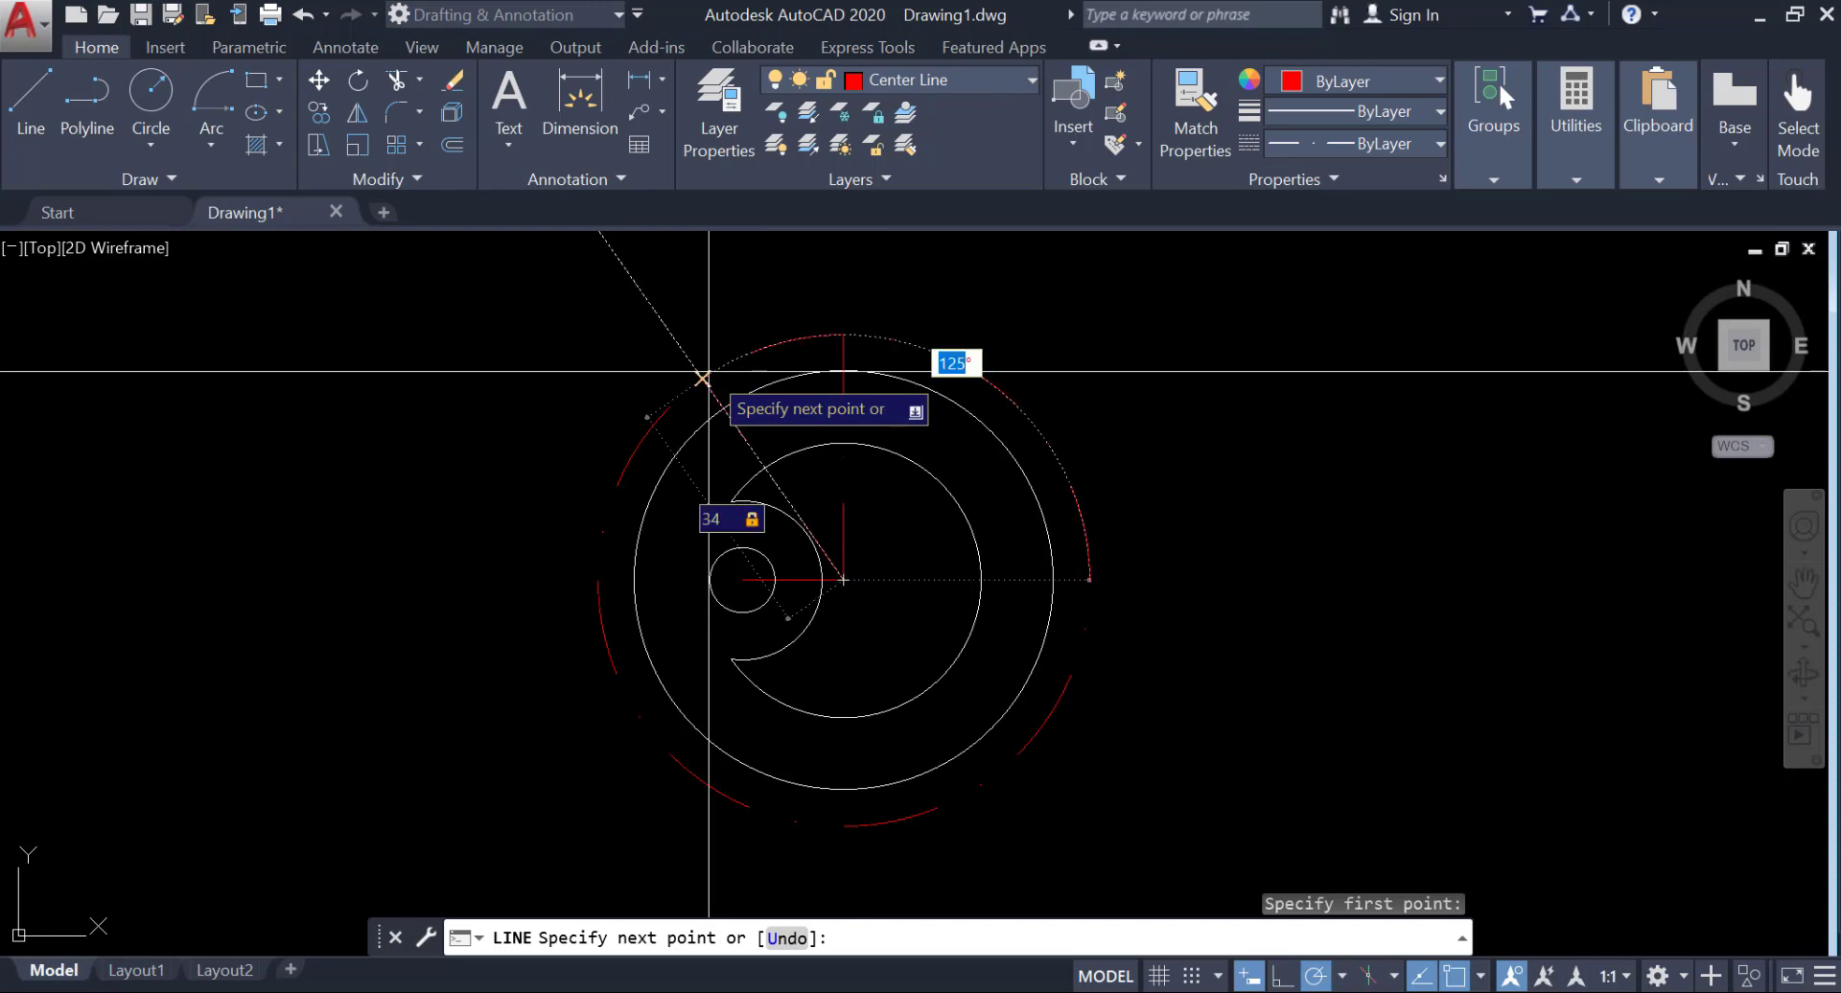
key("Return")
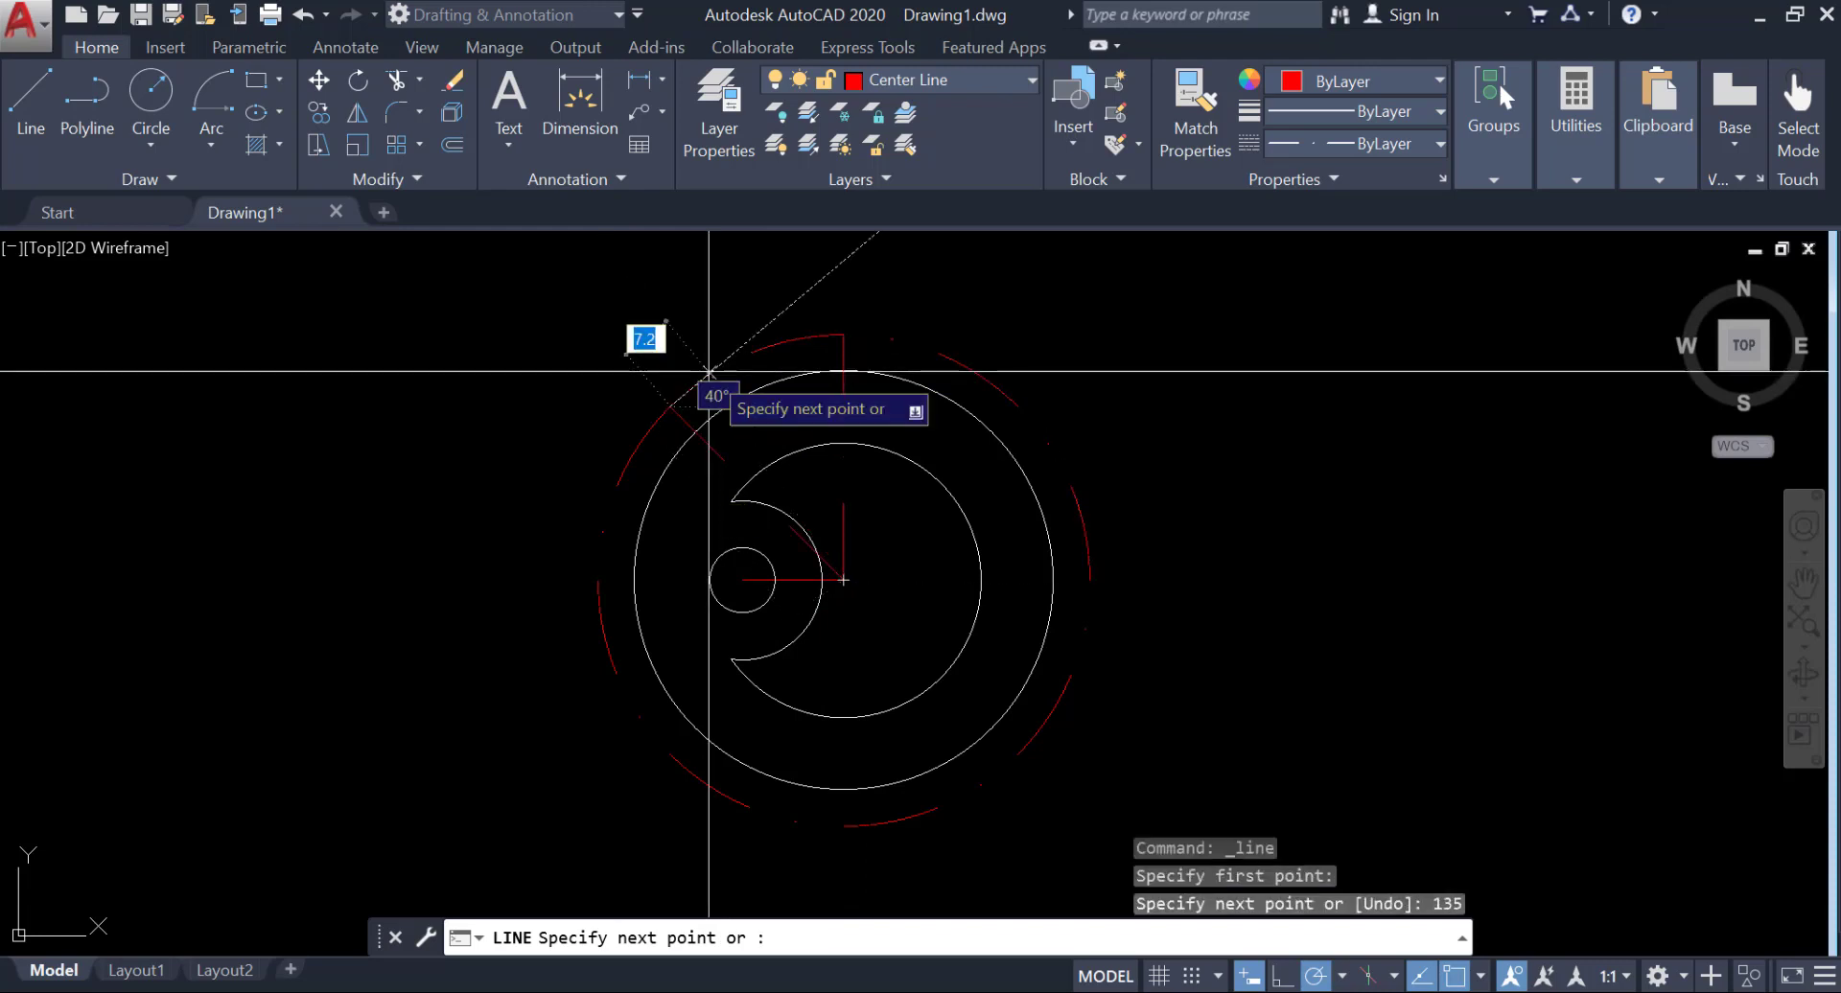
key("Return")
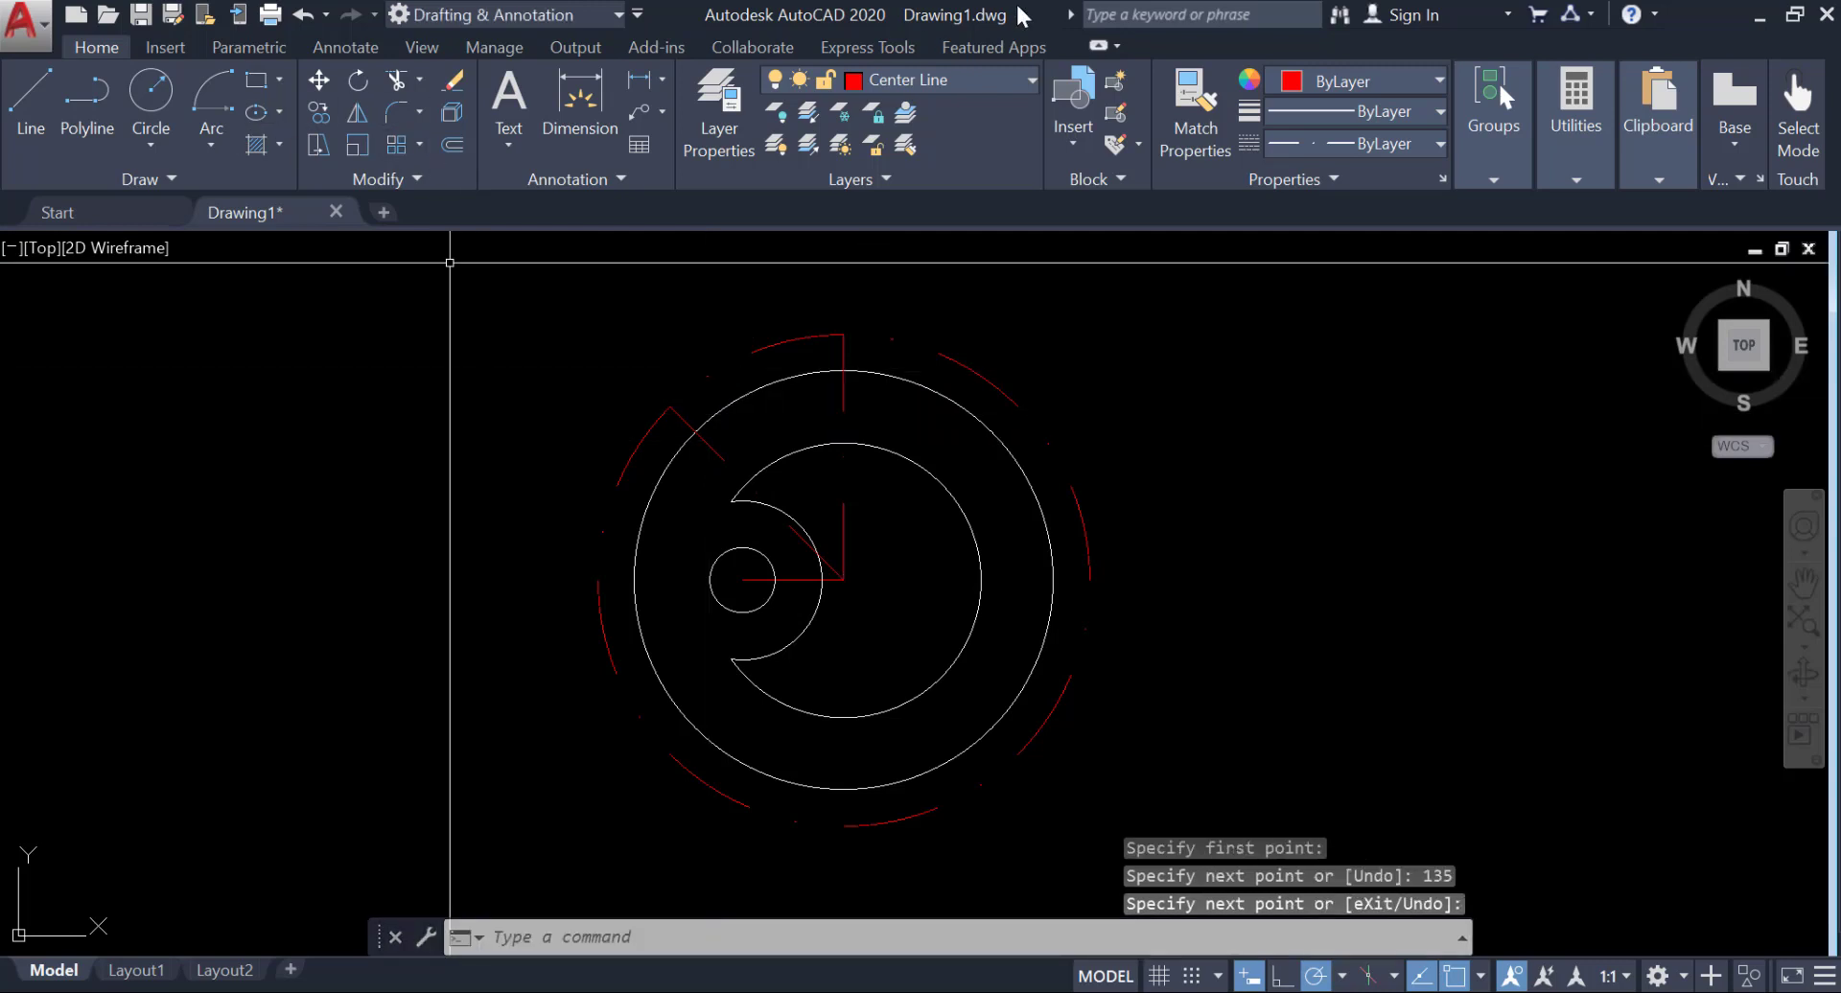
Step: Draw a circle with a radius of 4 on layer 0, centred on the upper end of the vertical centre line
left_click(982, 87)
left_click(940, 113)
left_click(154, 108)
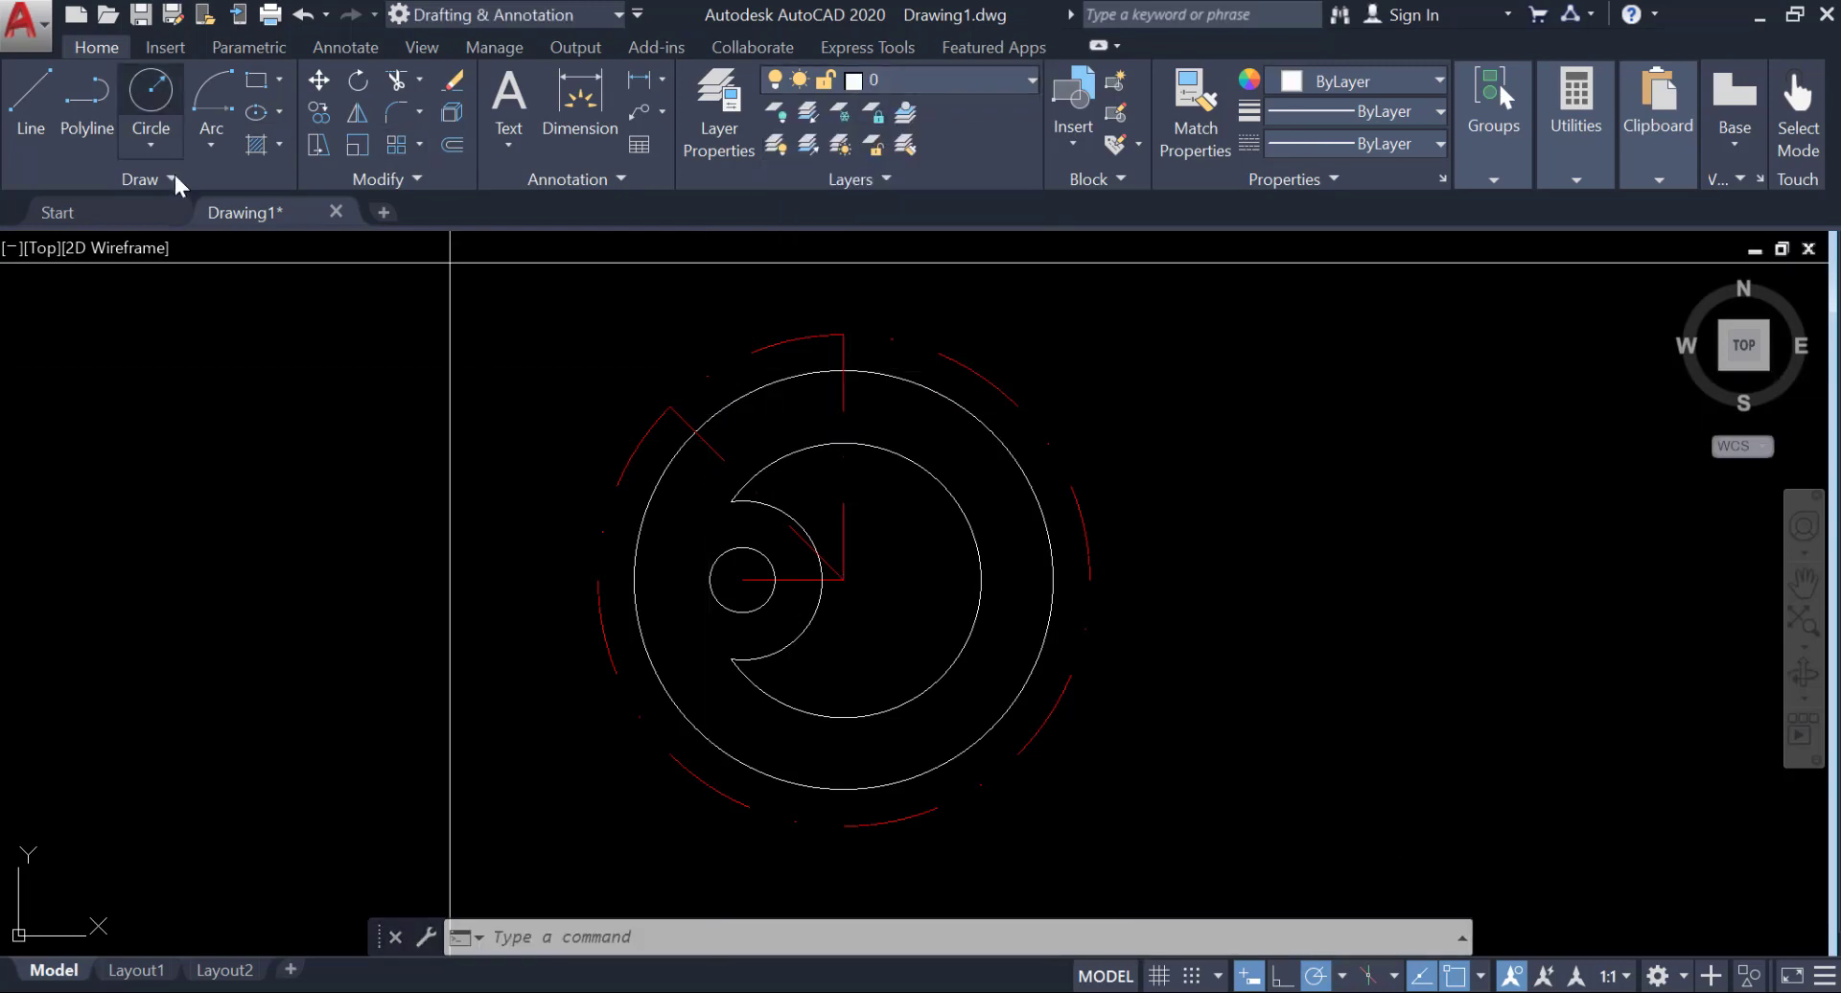
left_click(843, 334)
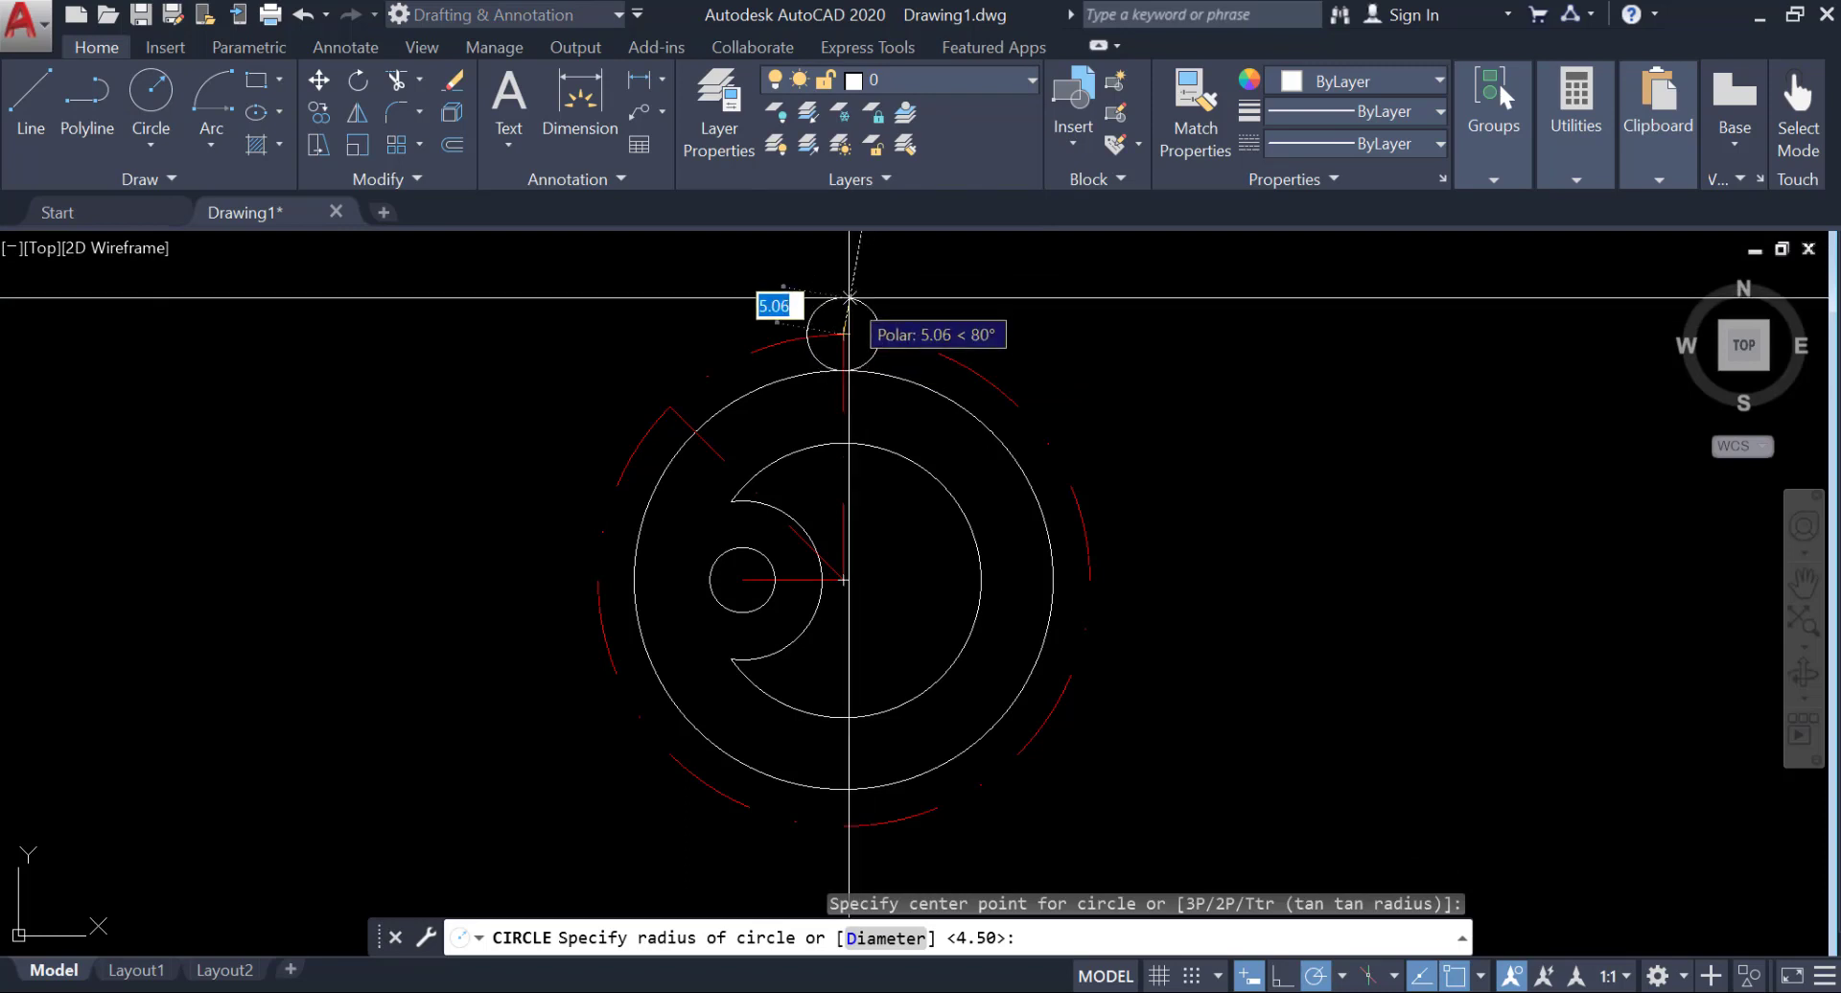
type("4")
key("Return")
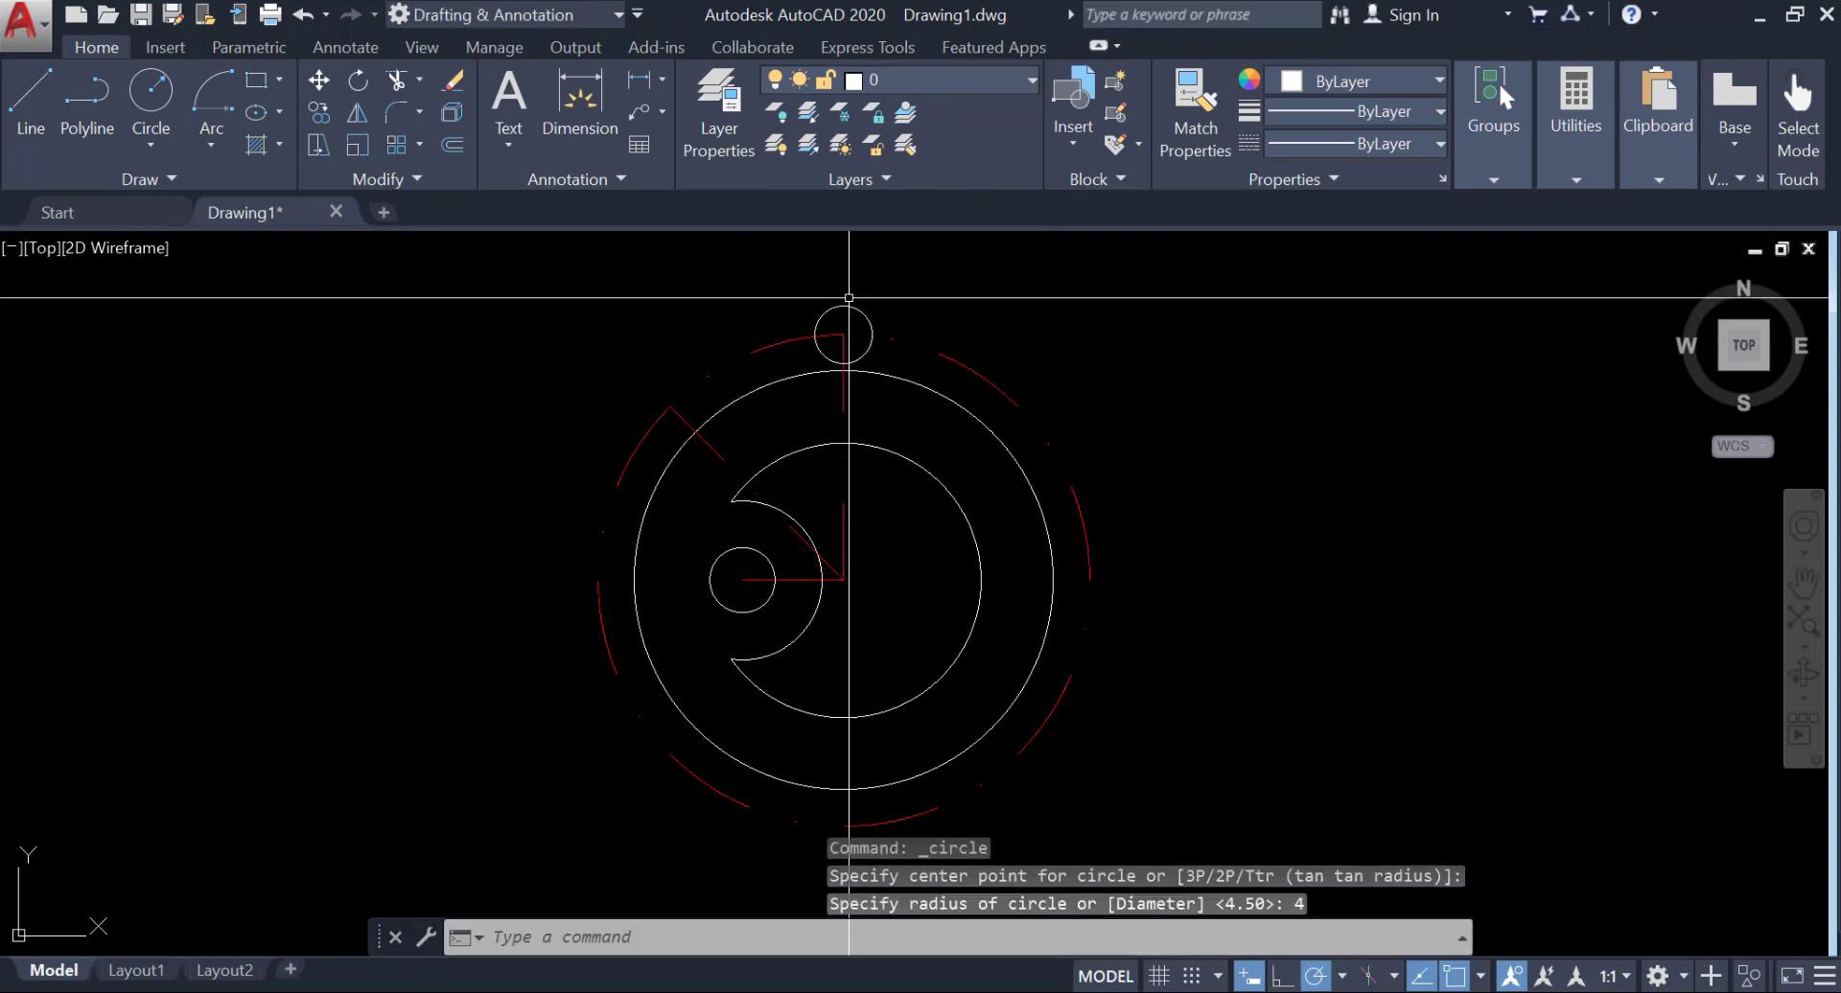
Step: Copy the radius 4 circle from the upper end of the vertical centre line to the outer end of the 135° centre line
type("ct o")
key("Return")
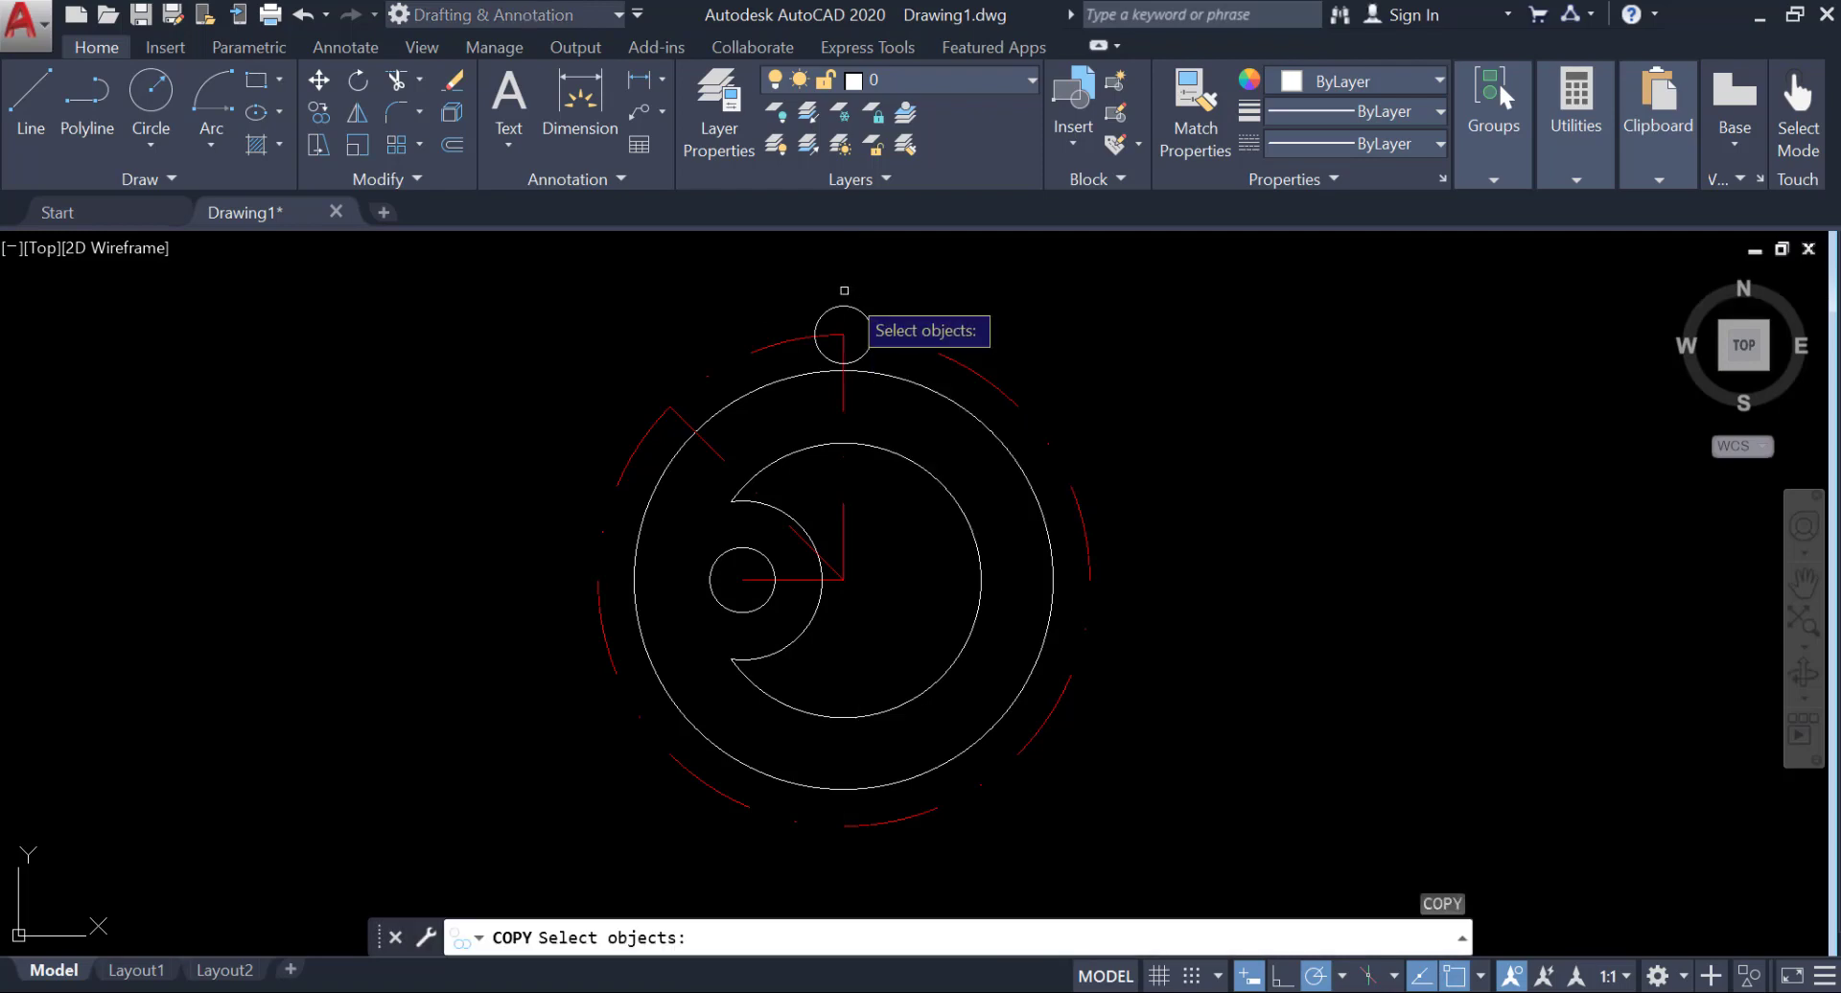
double_click(835, 301)
left_click(850, 311)
left_click(855, 308)
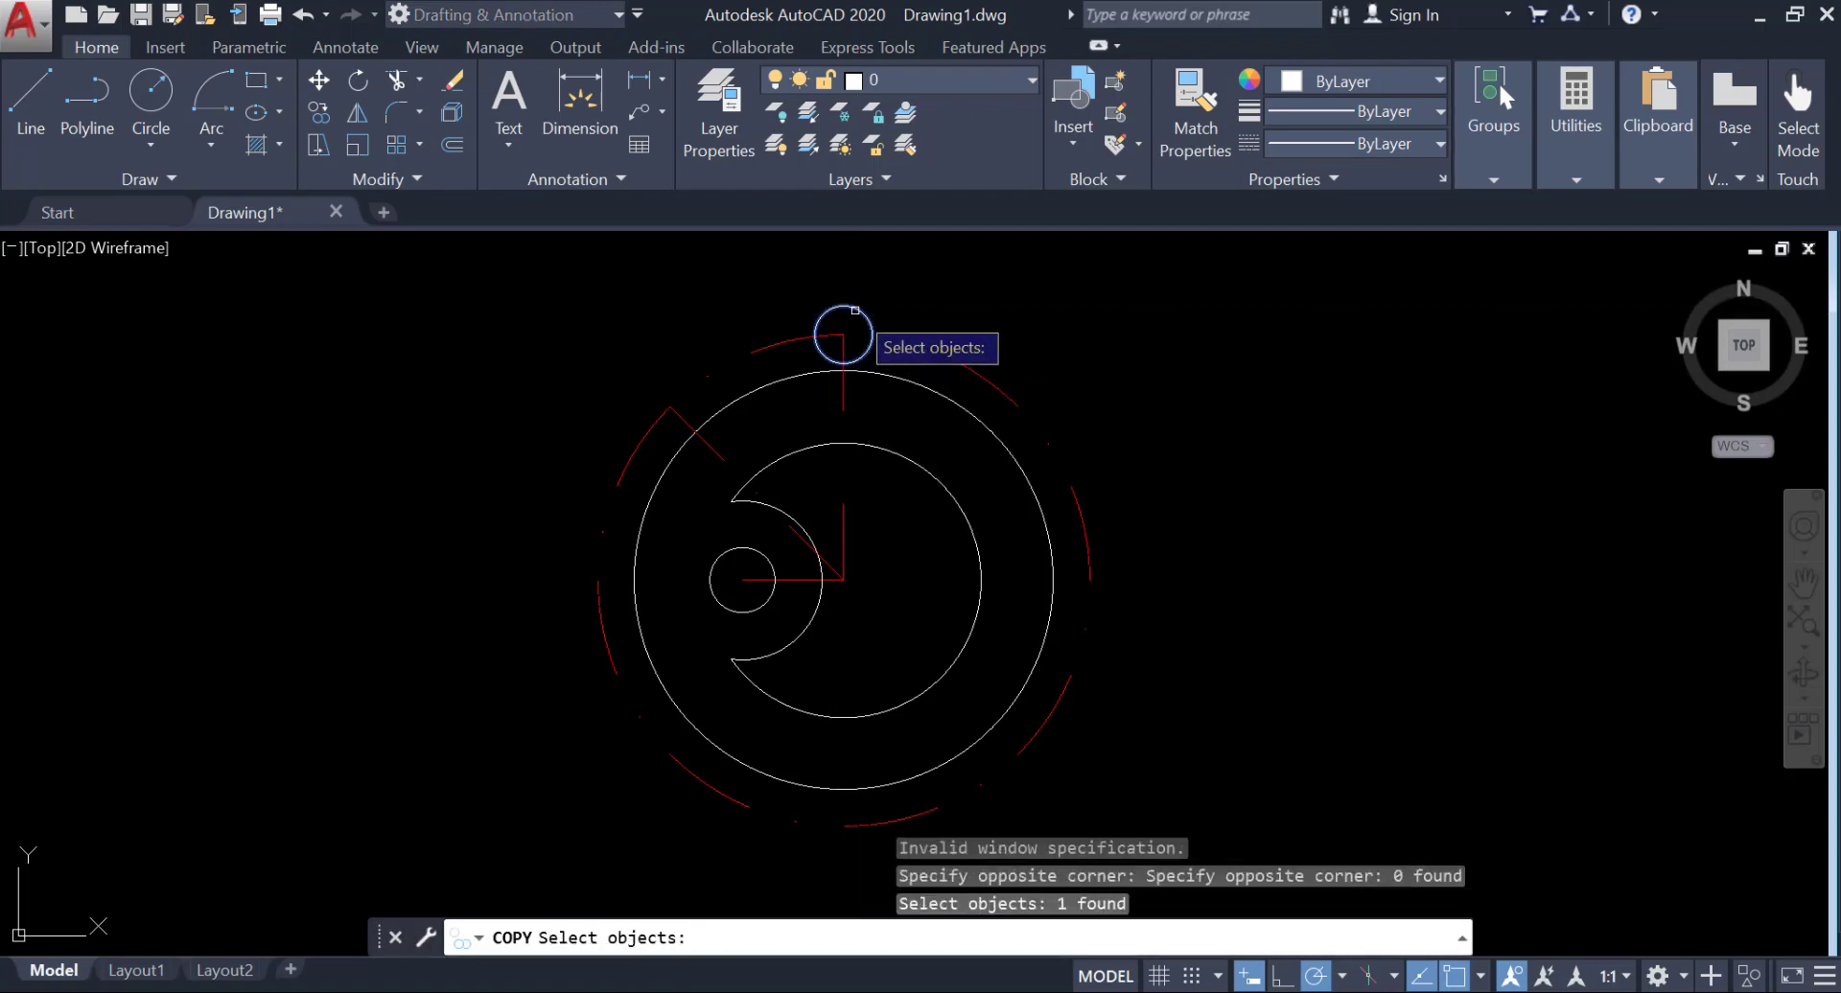
key("Return")
left_click(843, 334)
scroll(670, 397, "up", 2)
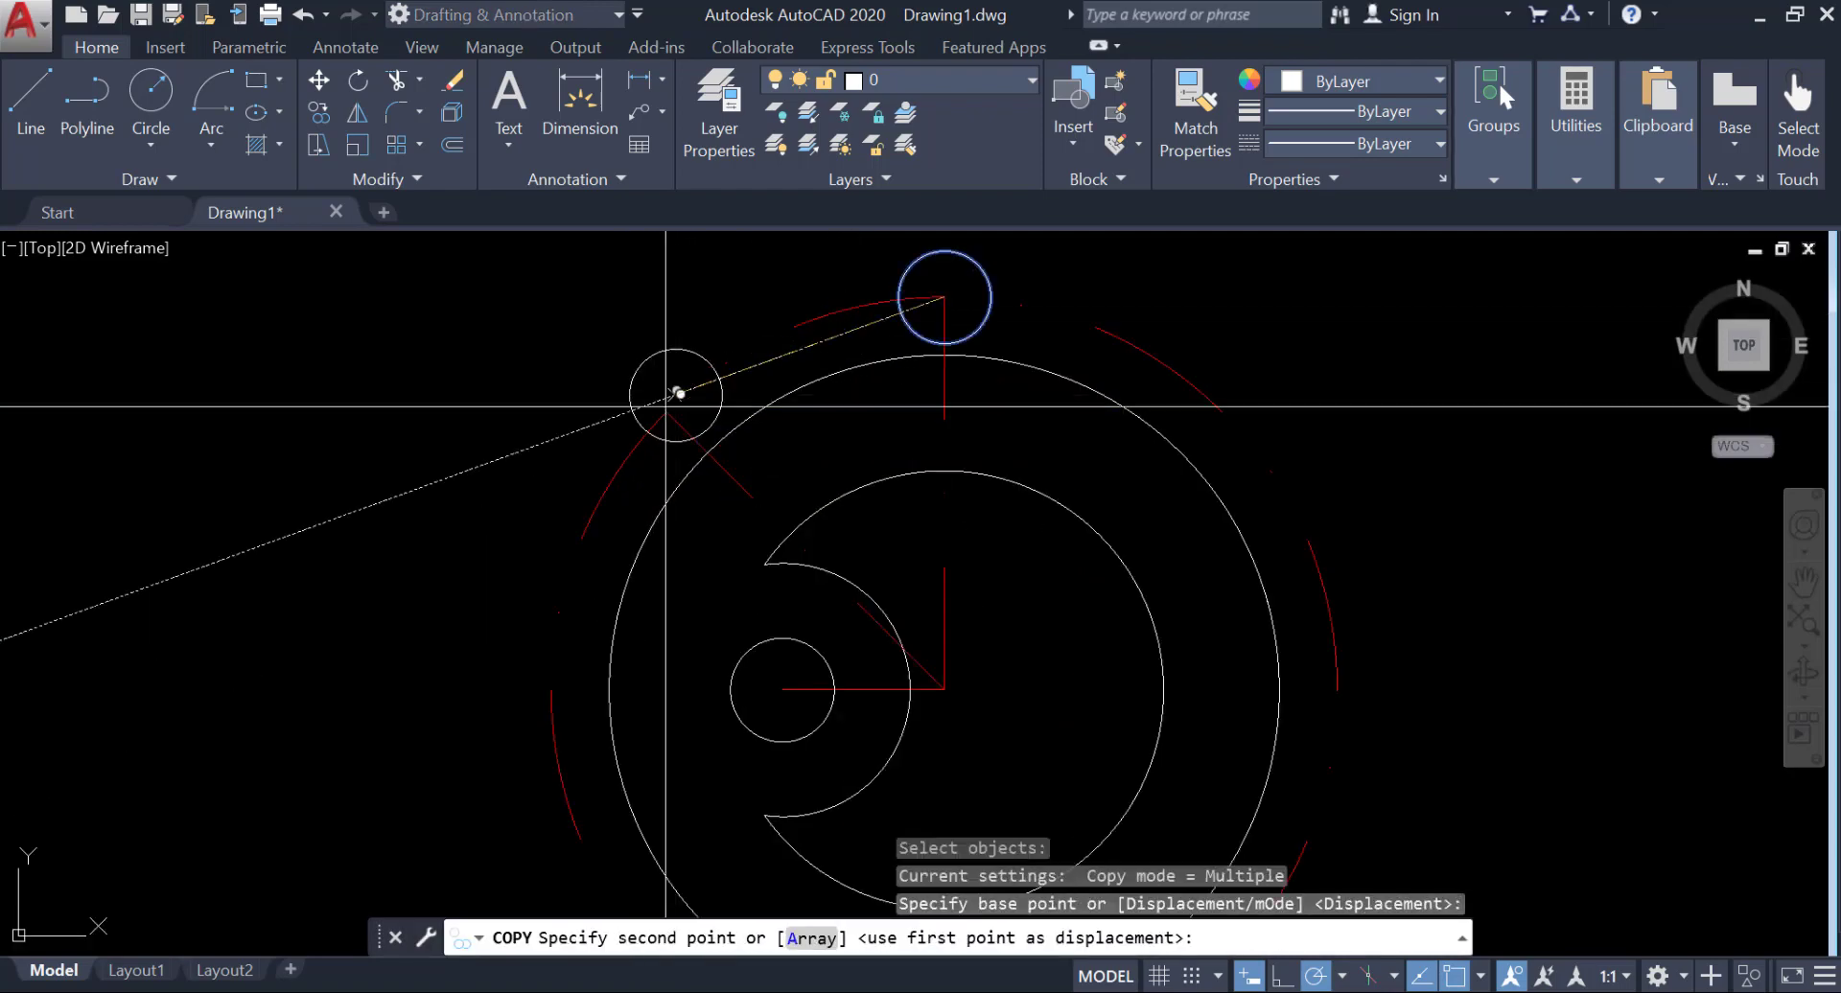
scroll(655, 425, "up", 5)
left_click(667, 413)
scroll(674, 403, "down", 5)
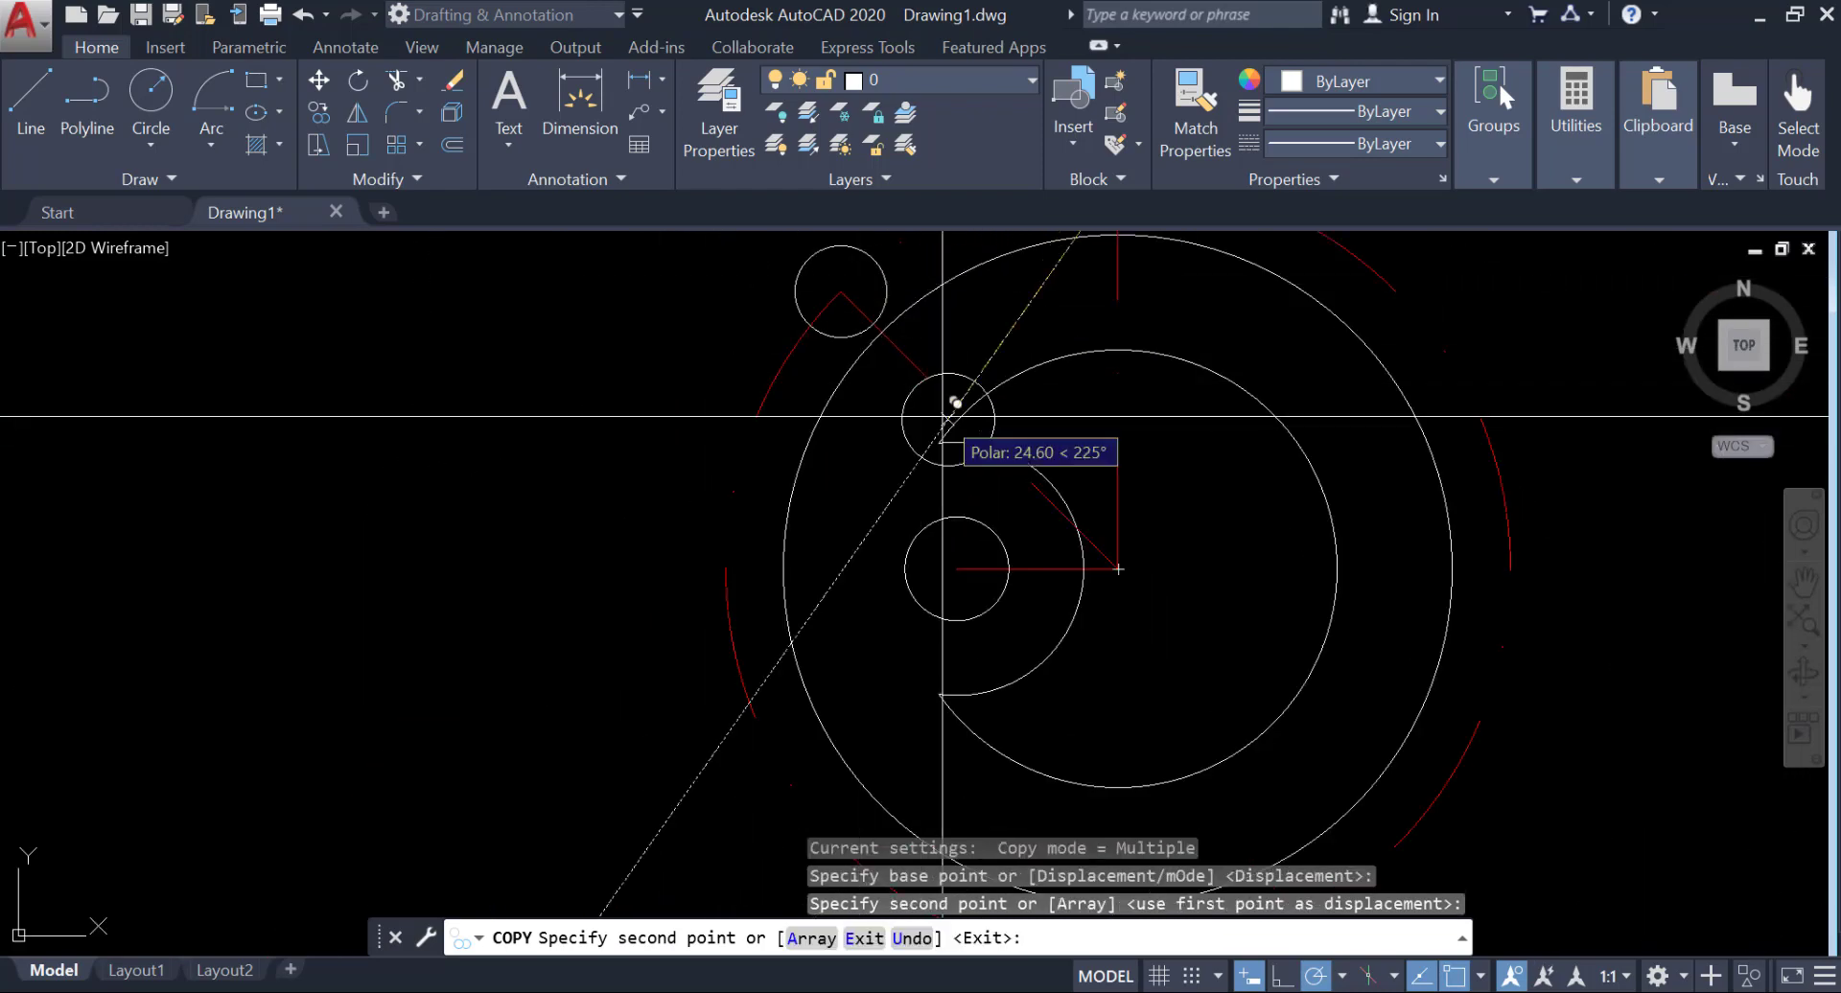
key("Return")
scroll(844, 422, "down", 3)
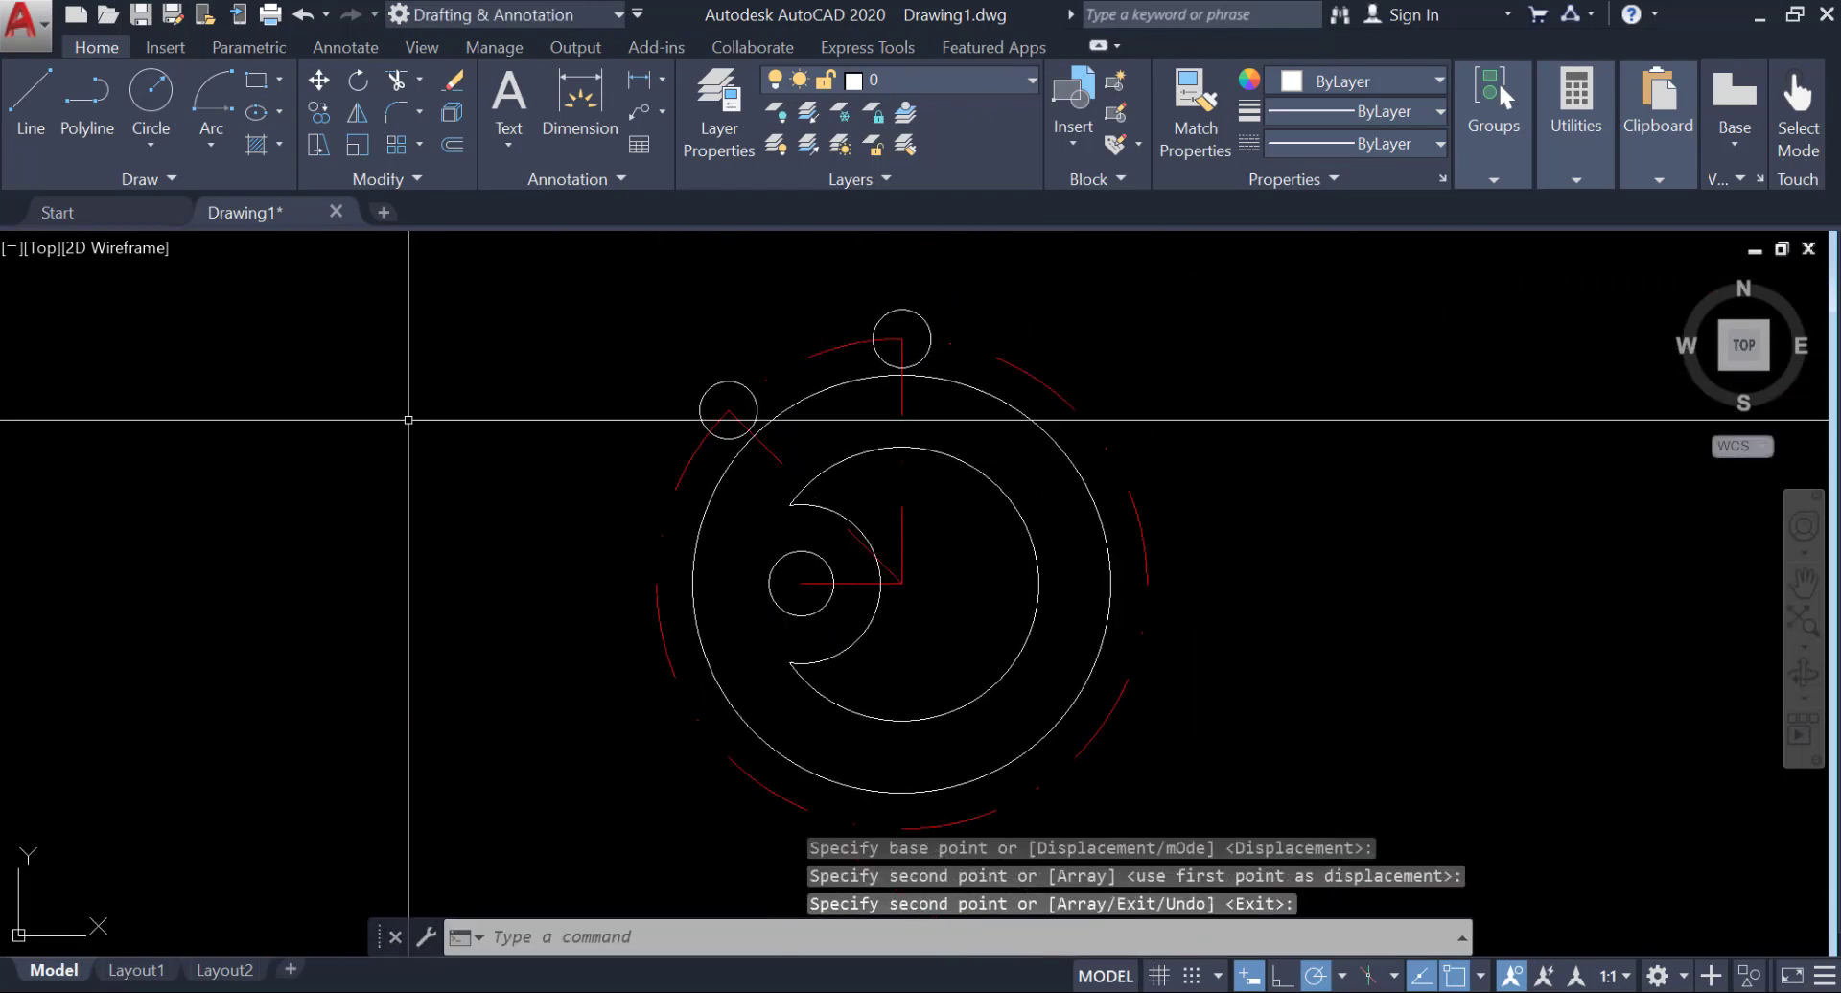
Step: Draw a circle with a radius of 30 centred on the common centre, touching the inner side of the two small circles
left_click(142, 113)
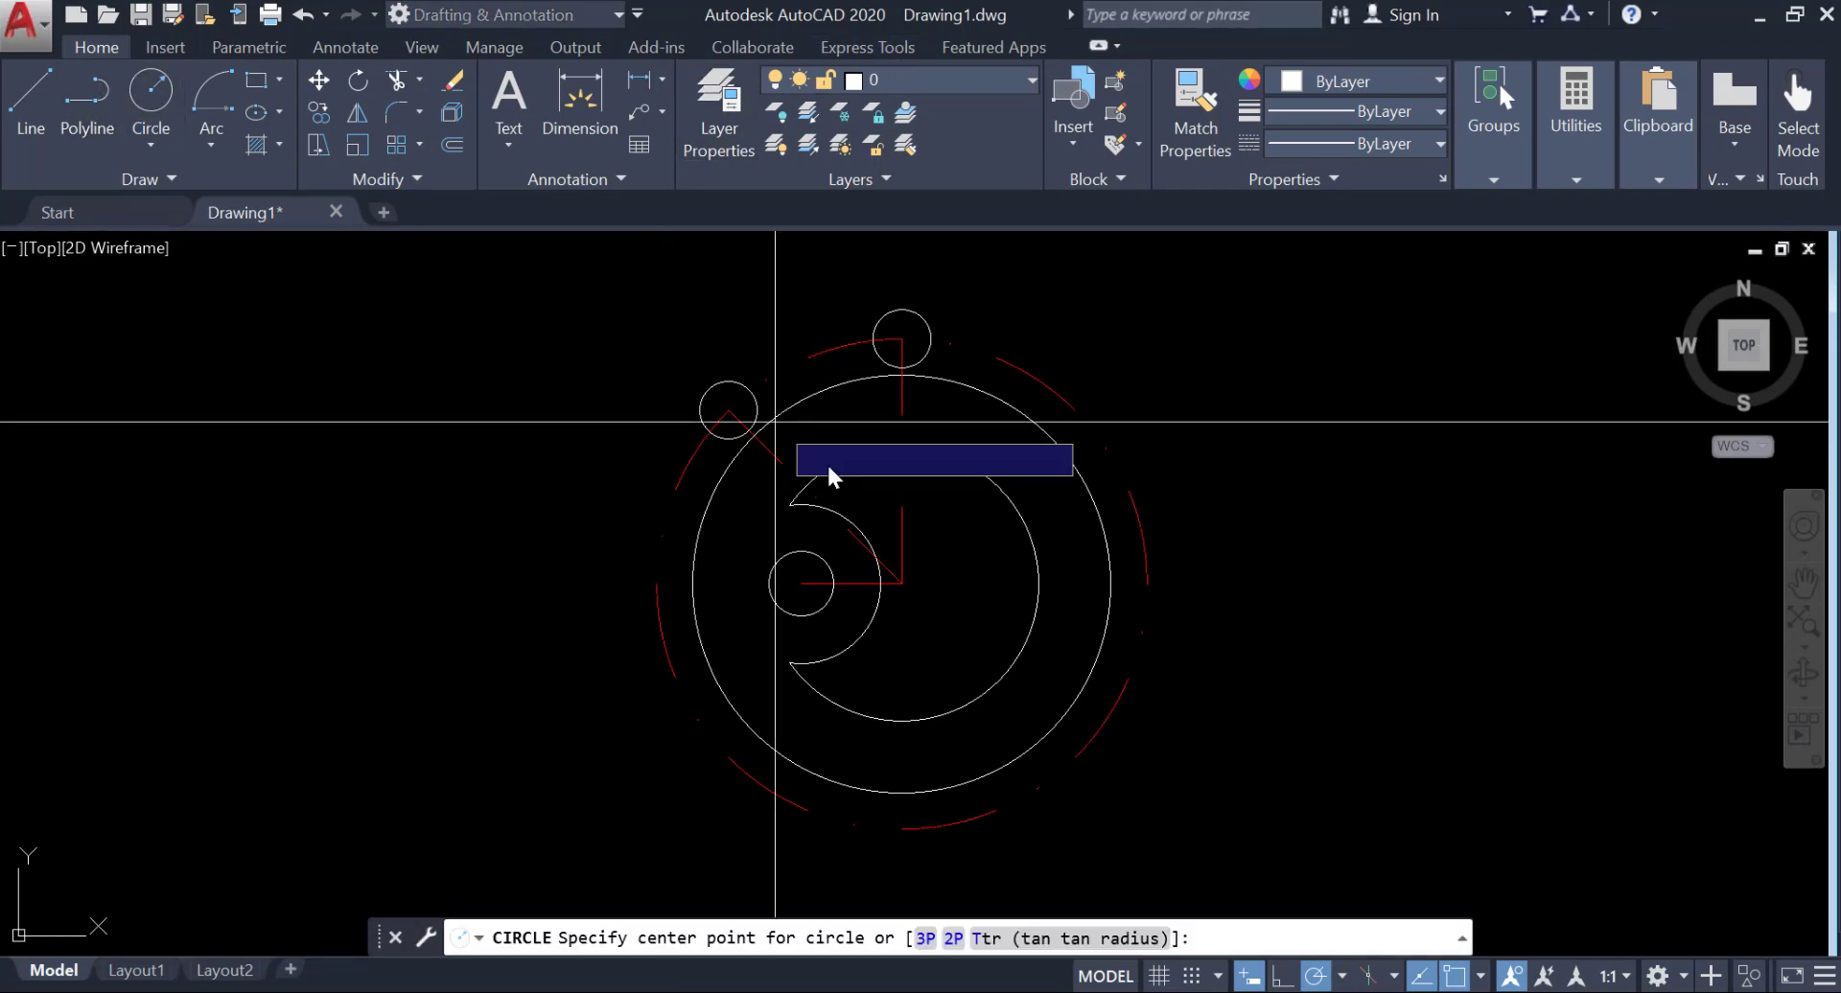
left_click(901, 583)
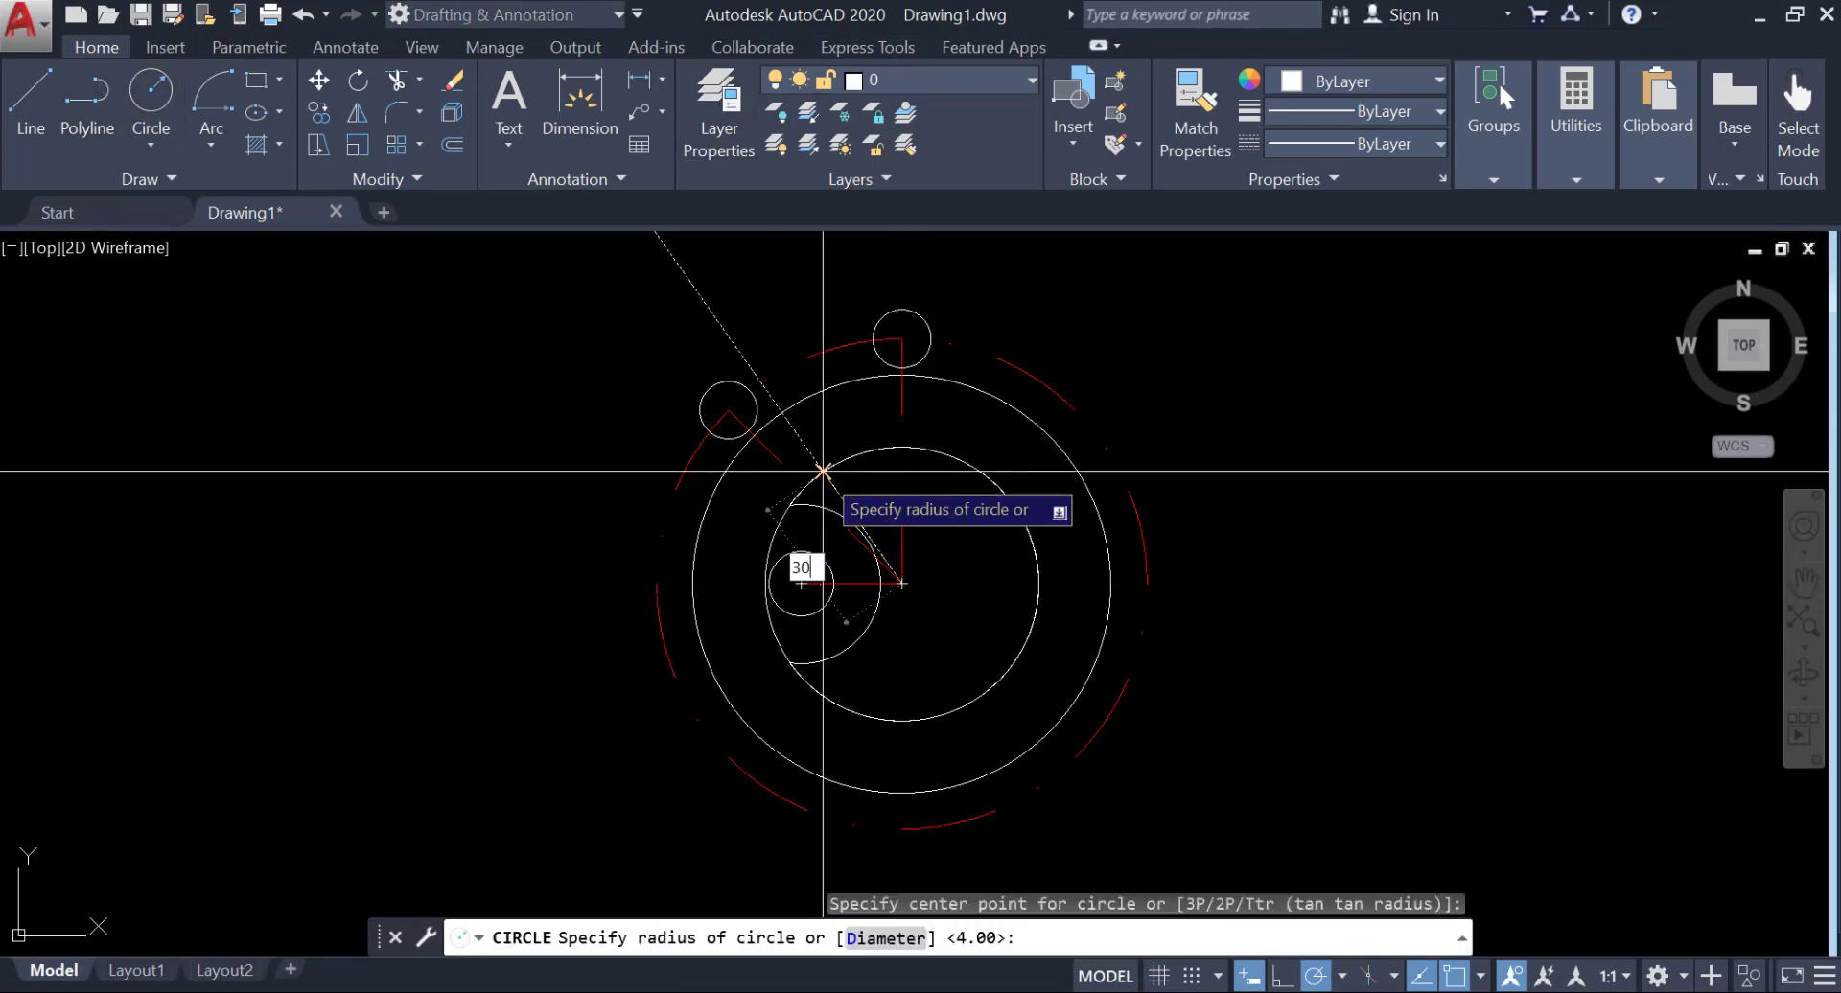
type("30")
key("Return")
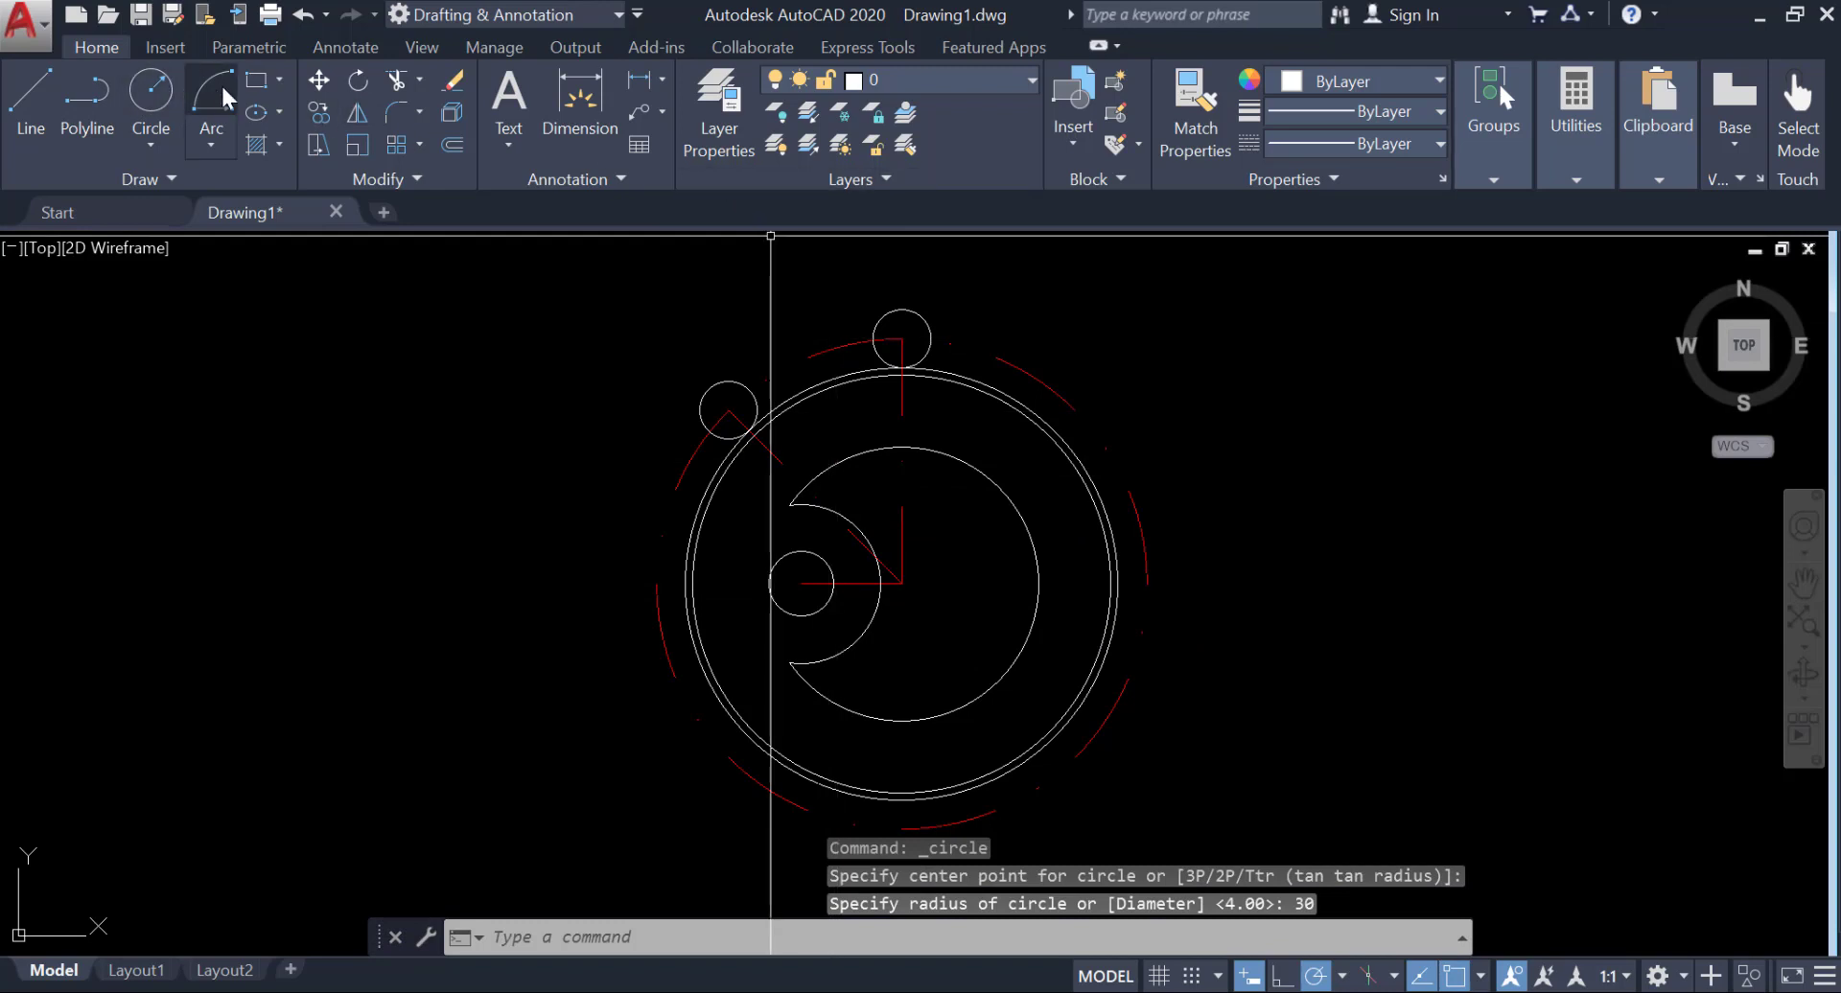
Step: Draw a circle with a radius of 38 centred on the common centre, touching the outer side of the two small circles
key("Return")
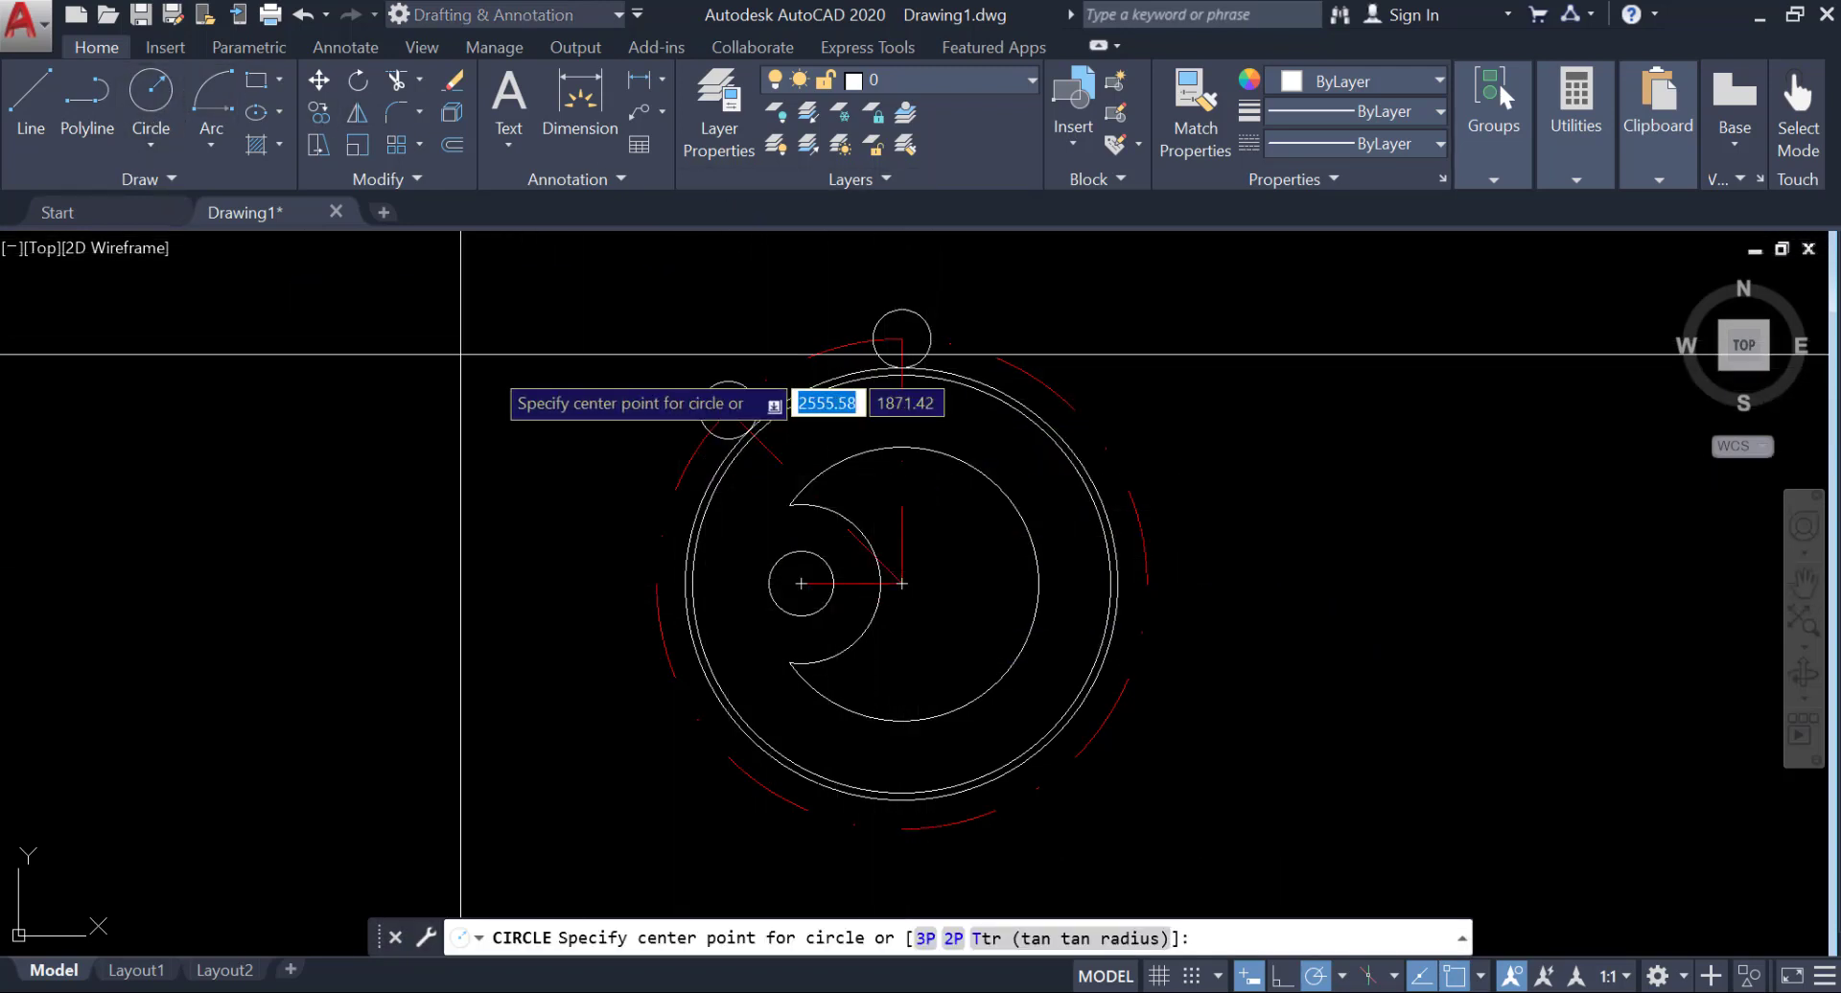
left_click(901, 583)
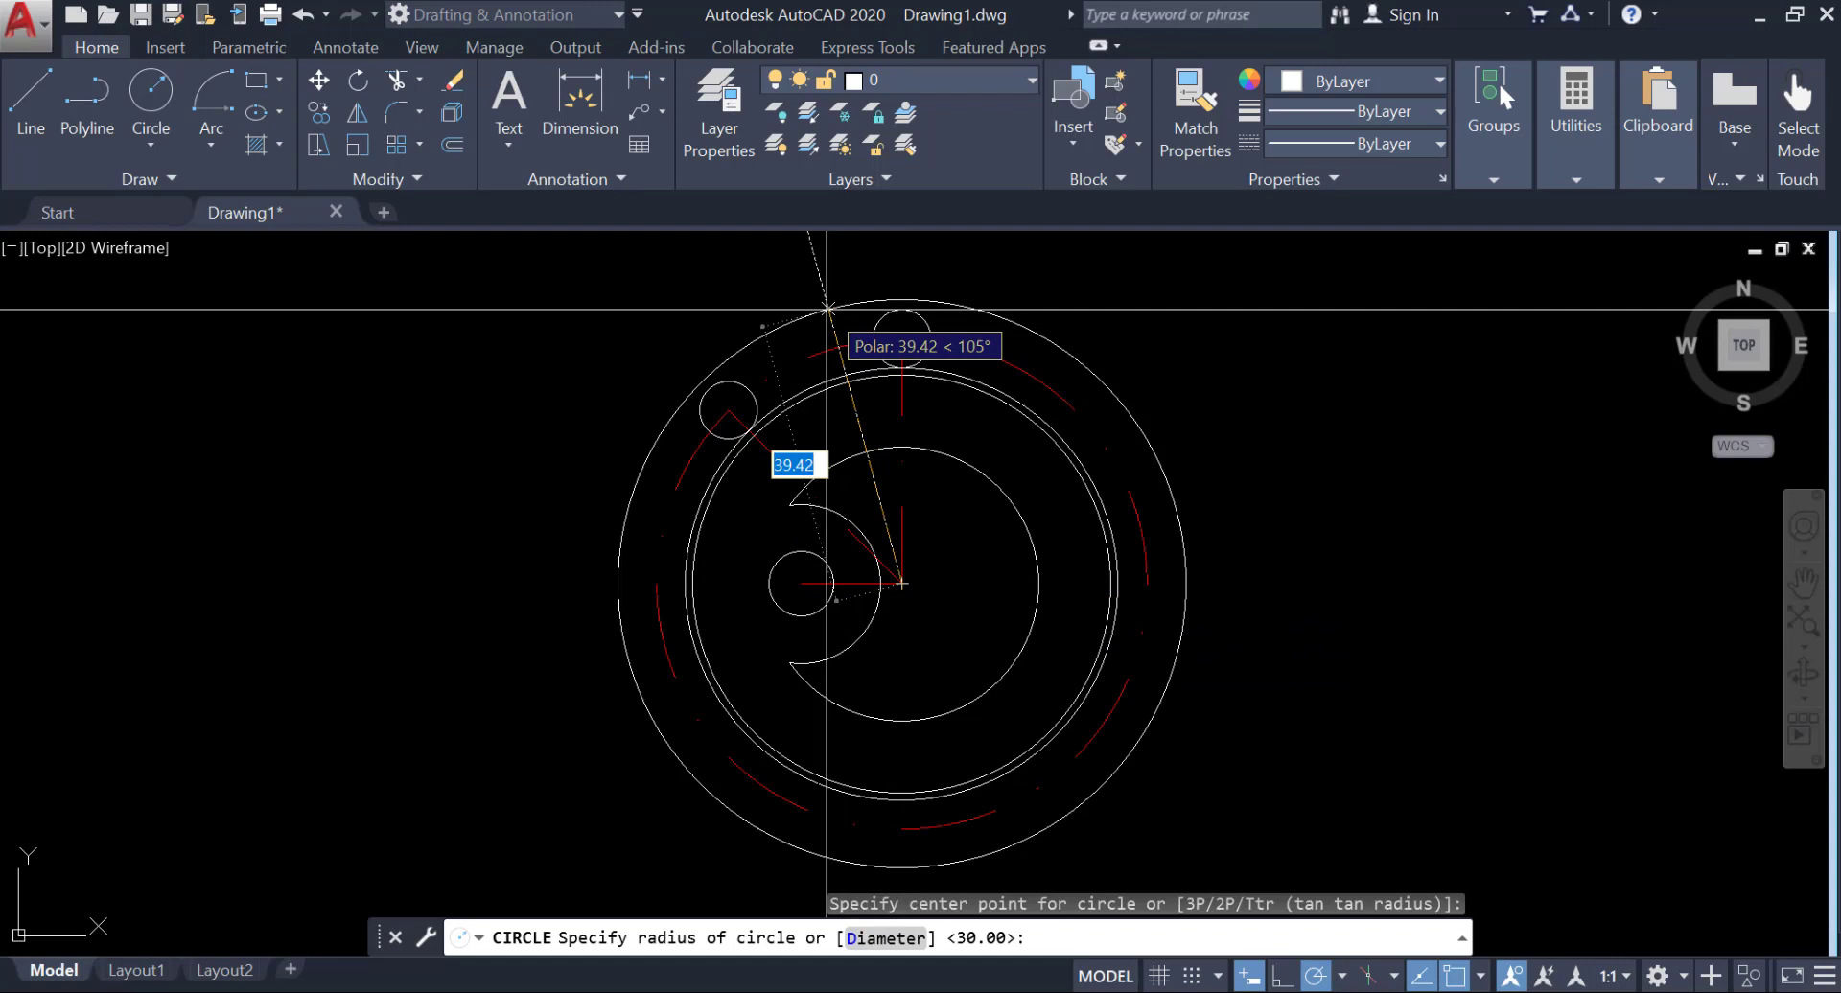
key("Return")
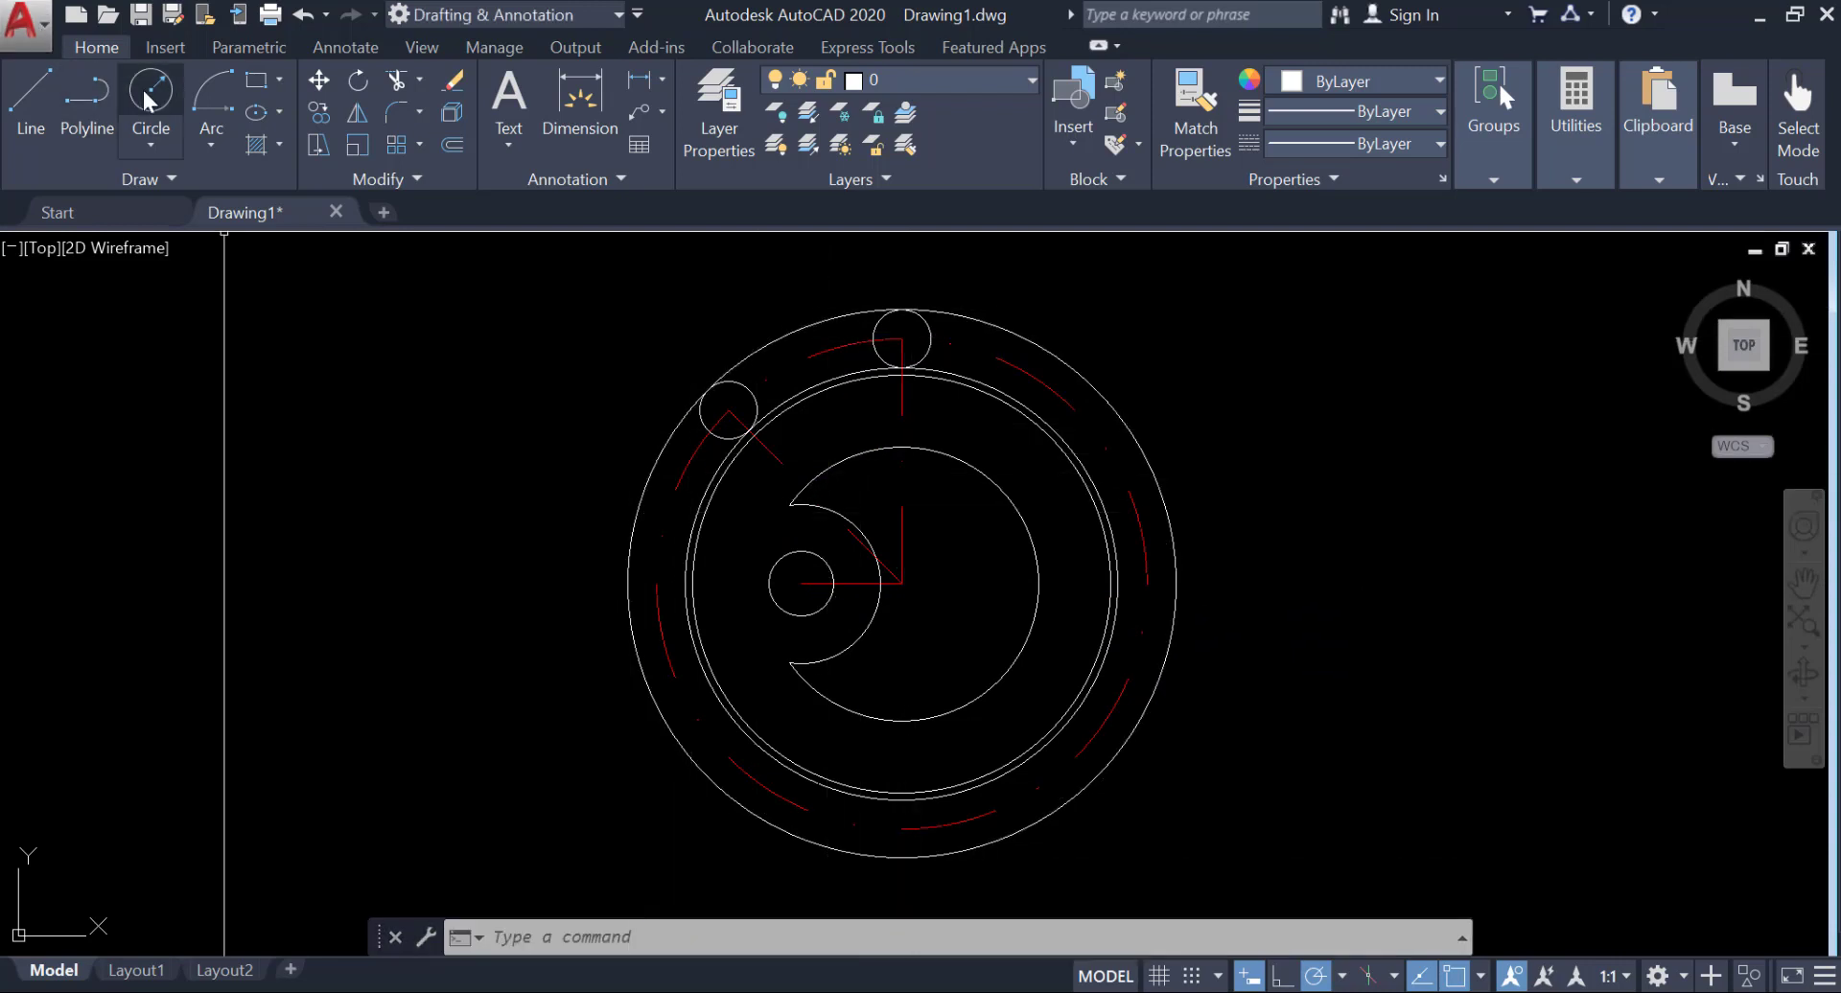
Step: Offset the radius 38 circle outward by 6
left_click(452, 145)
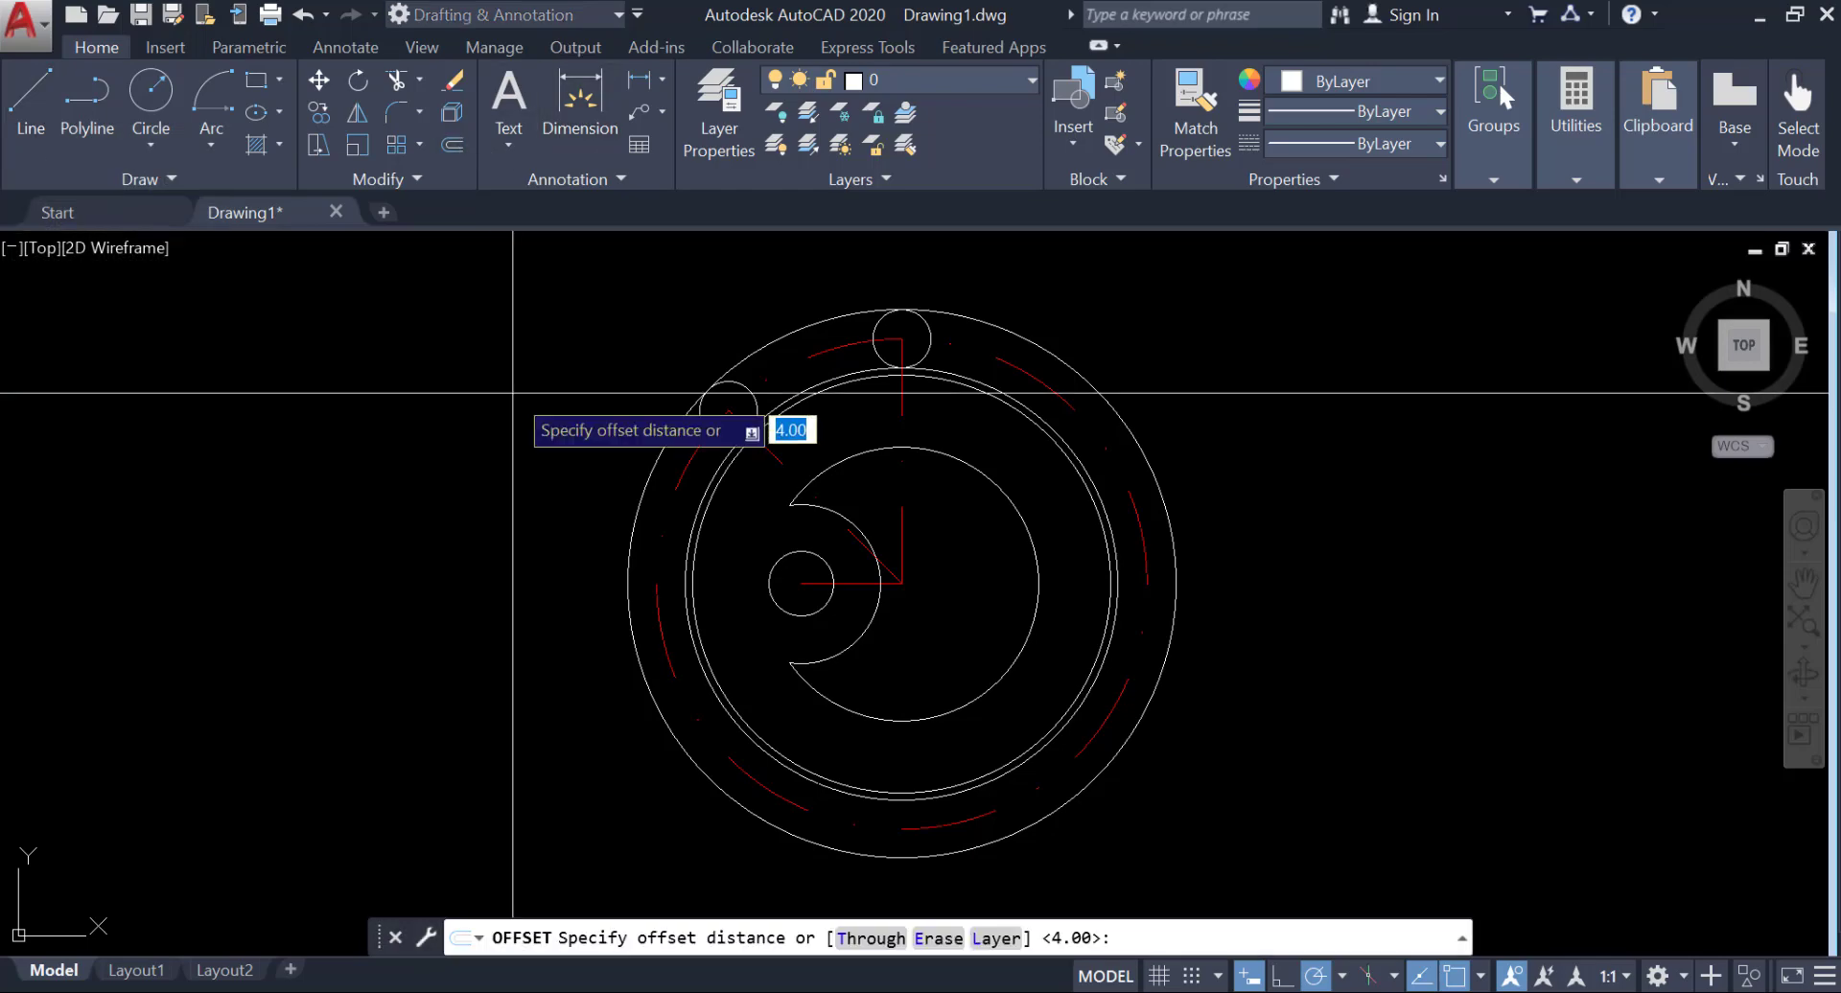
type("6")
key("Return")
left_click(805, 326)
left_click(757, 278)
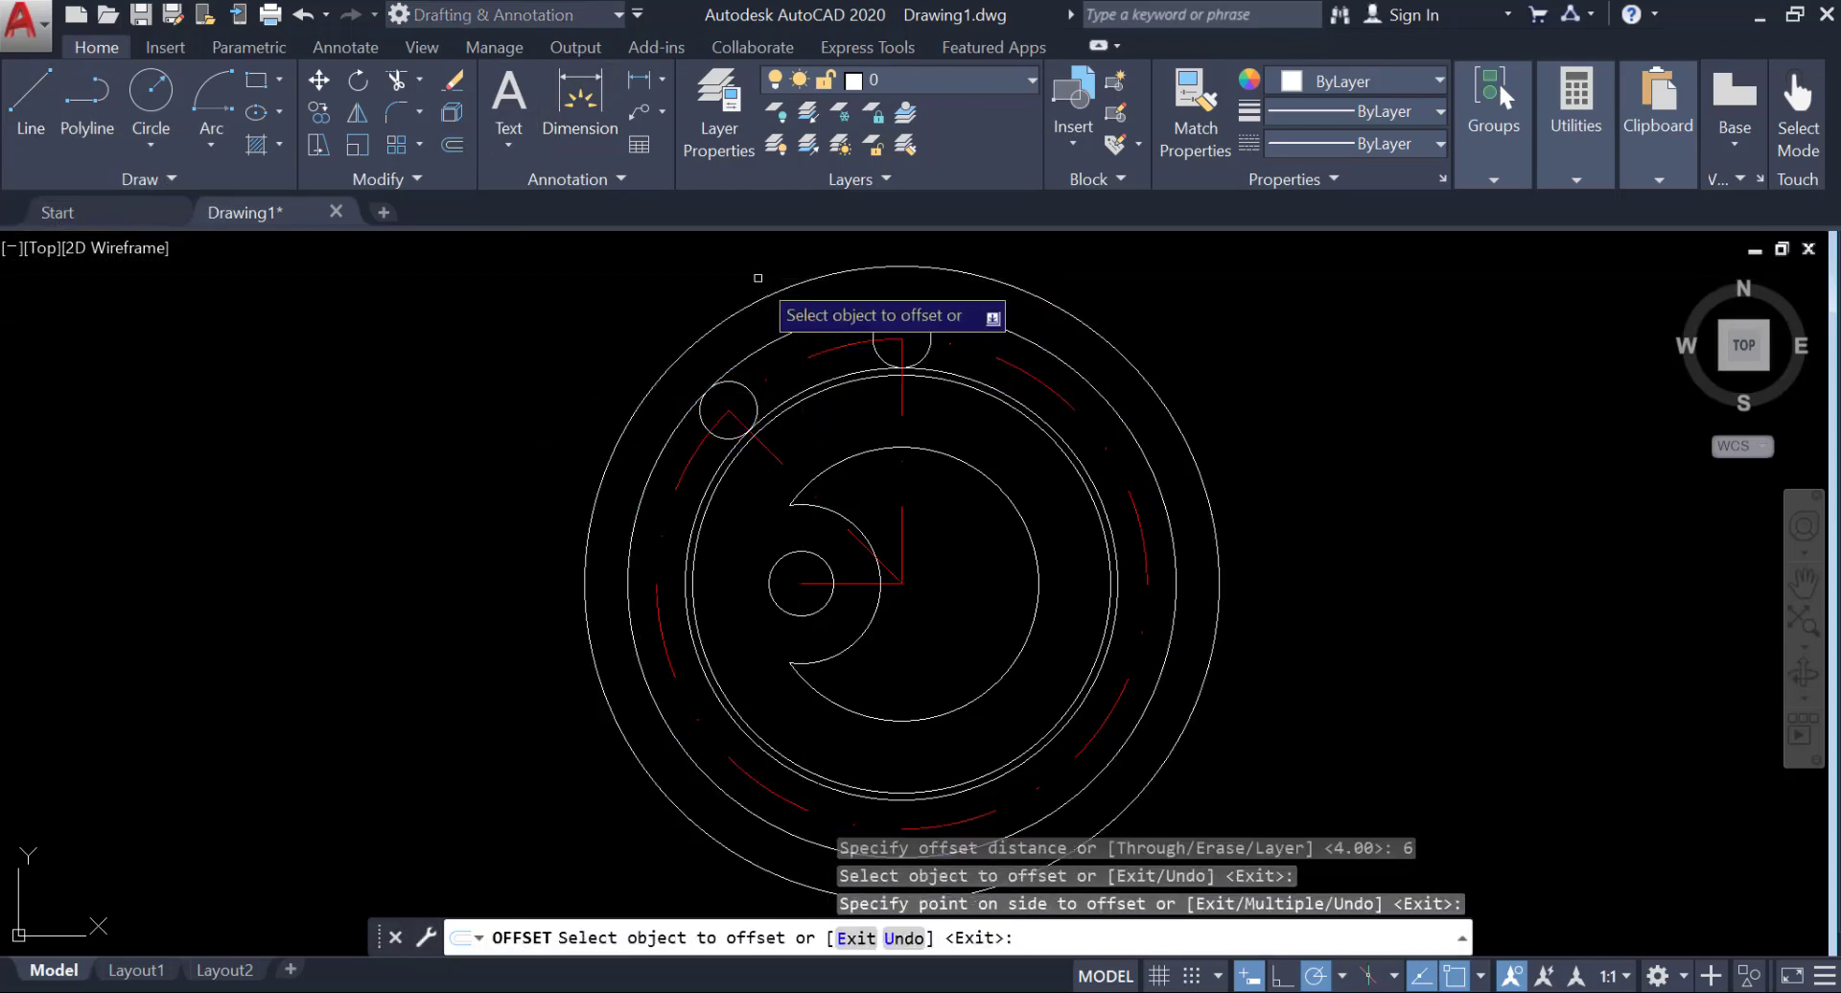
left_click(786, 342)
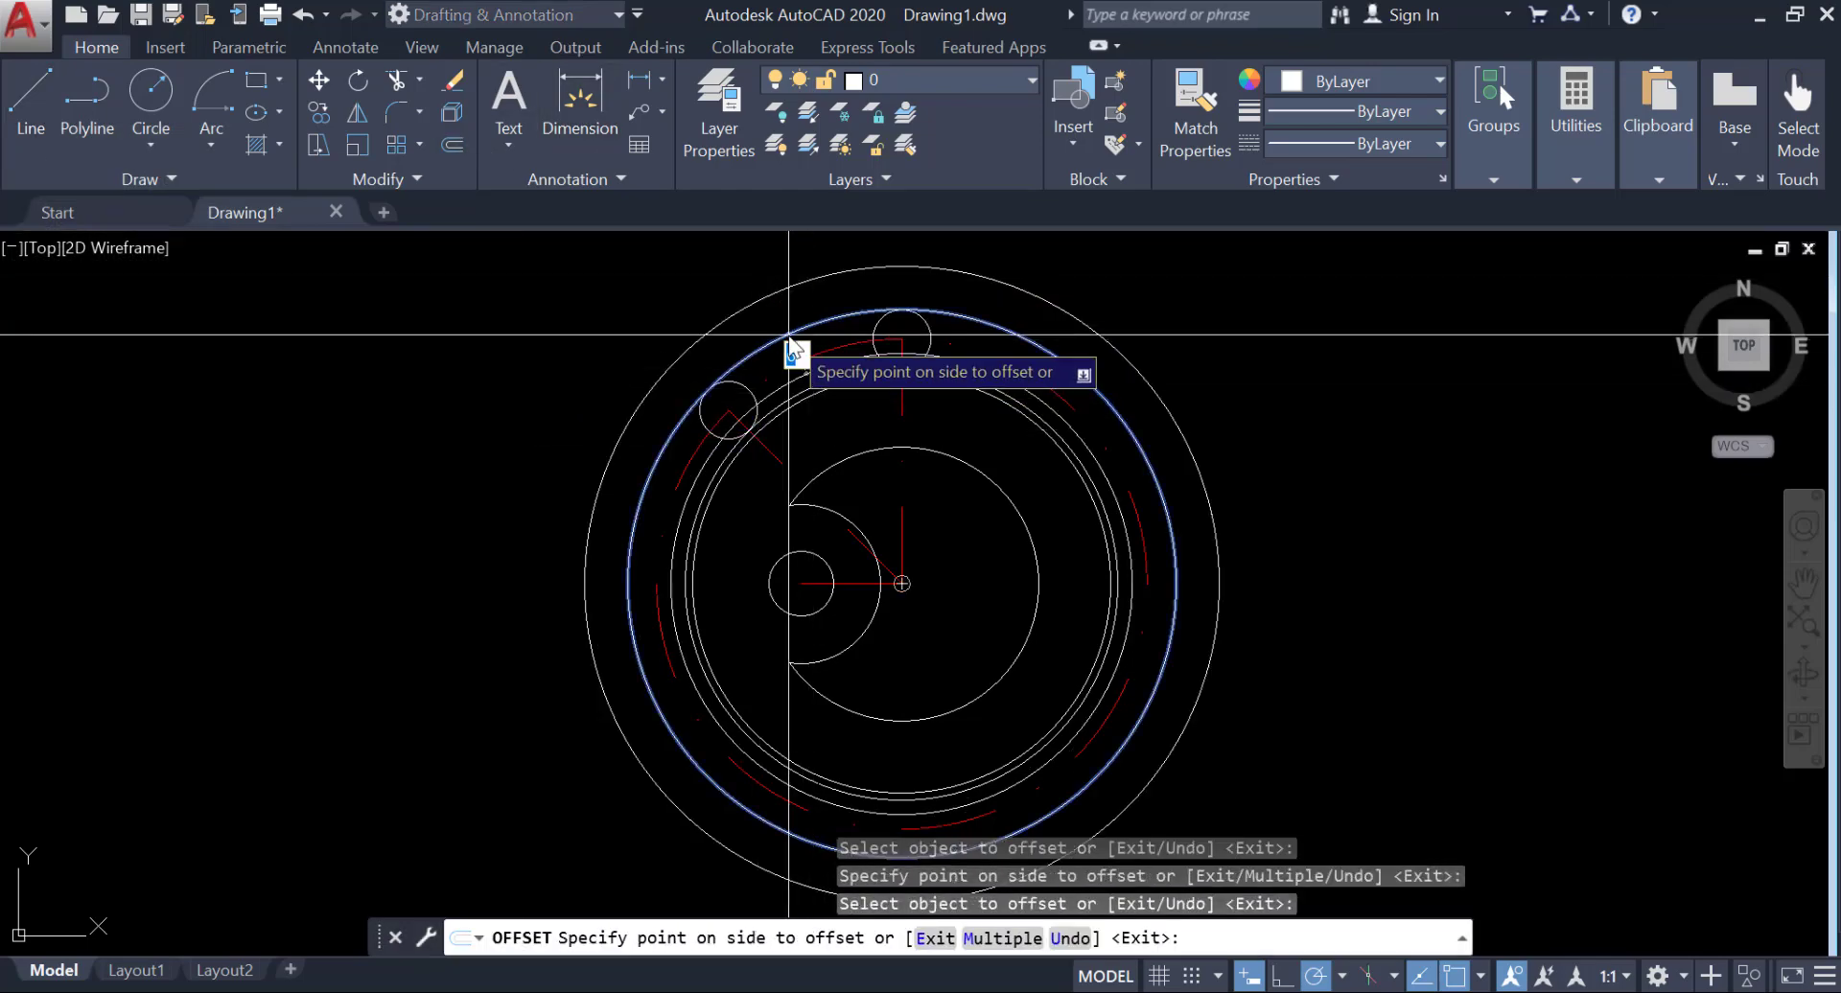
left_click(788, 335)
middle_click_drag(793, 372, 637, 421)
middle_click_drag(689, 474, 640, 388)
middle_click_drag(596, 326, 646, 411)
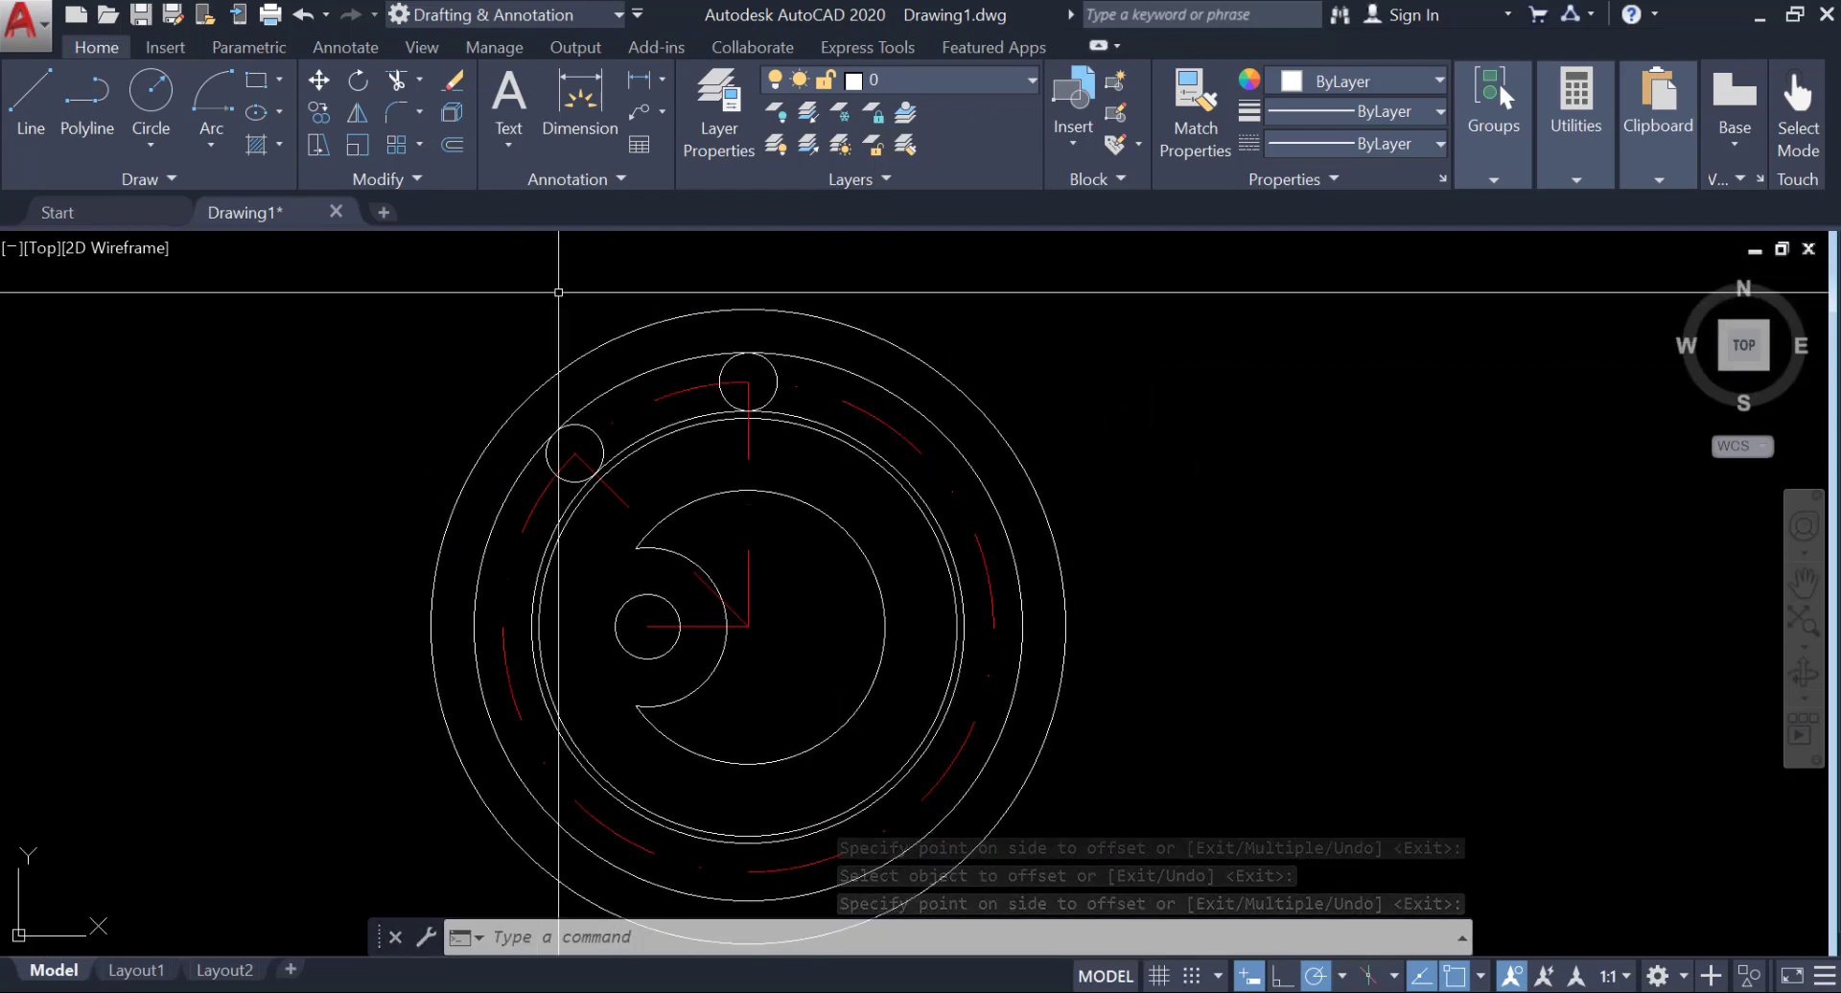
Step: Trim the radius 4, 30 and 38 circles to leave a curved slot between the vertical and 135° centre lines
key("Return")
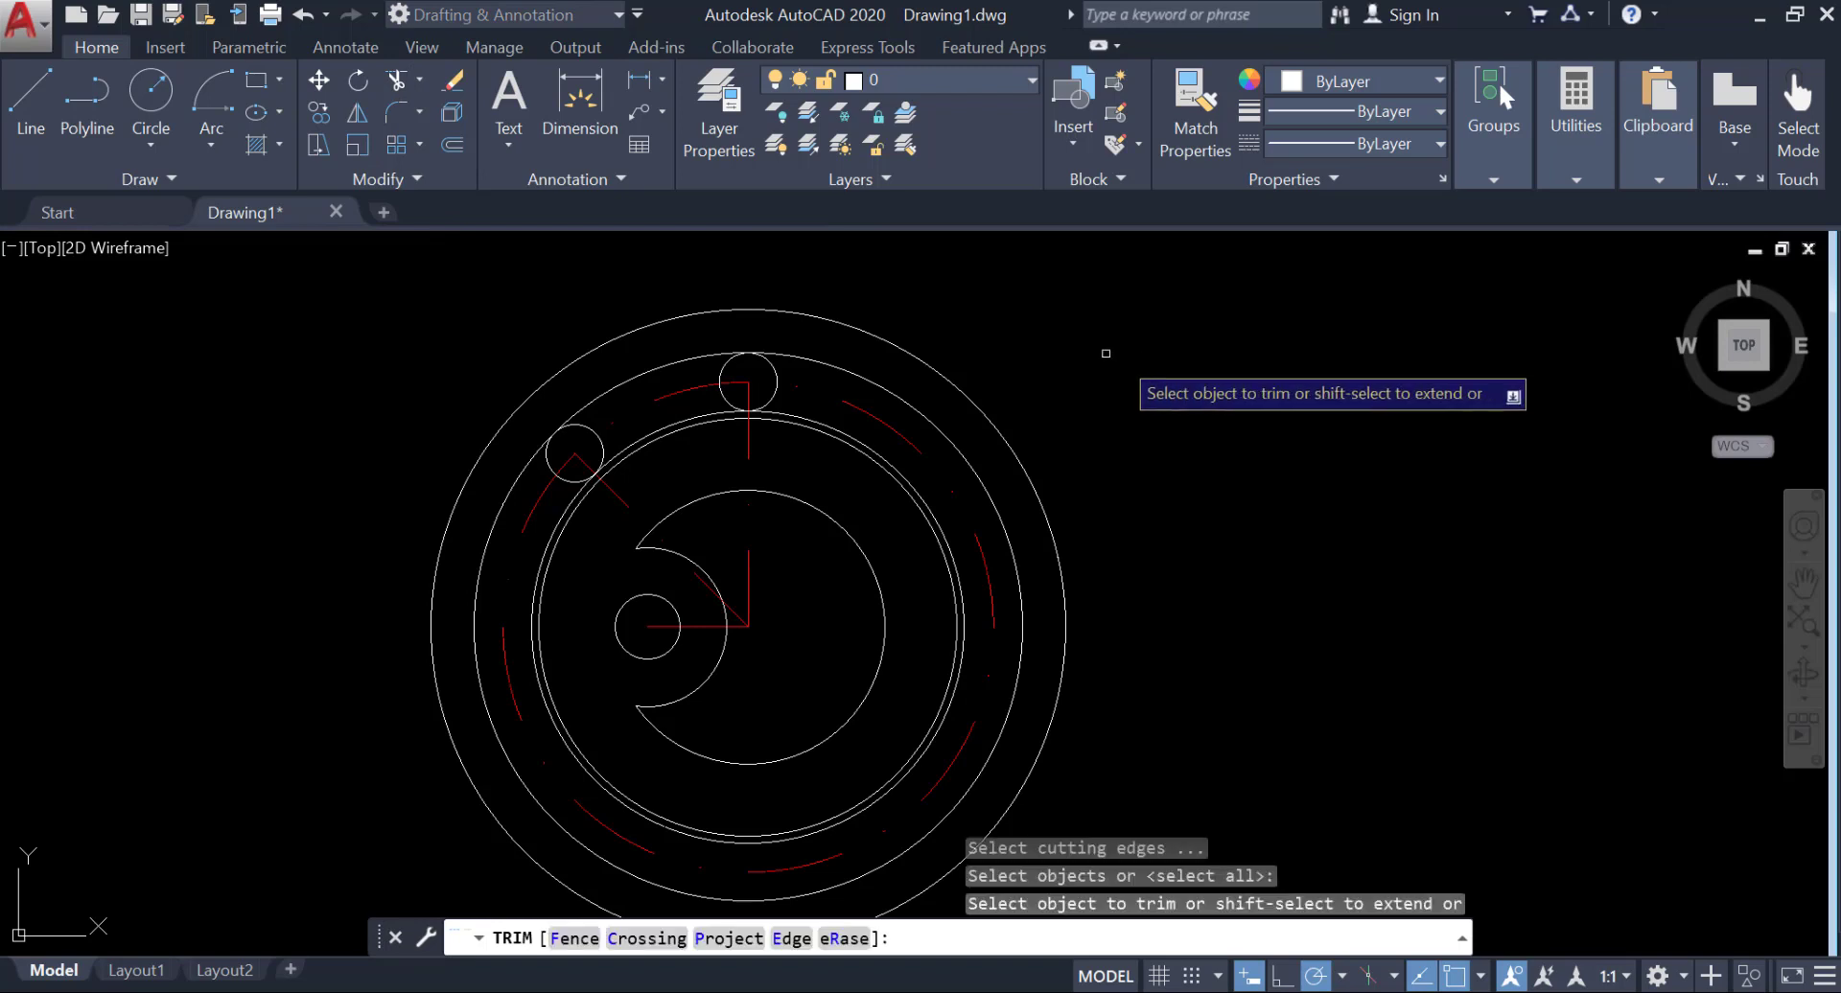
left_click(732, 396)
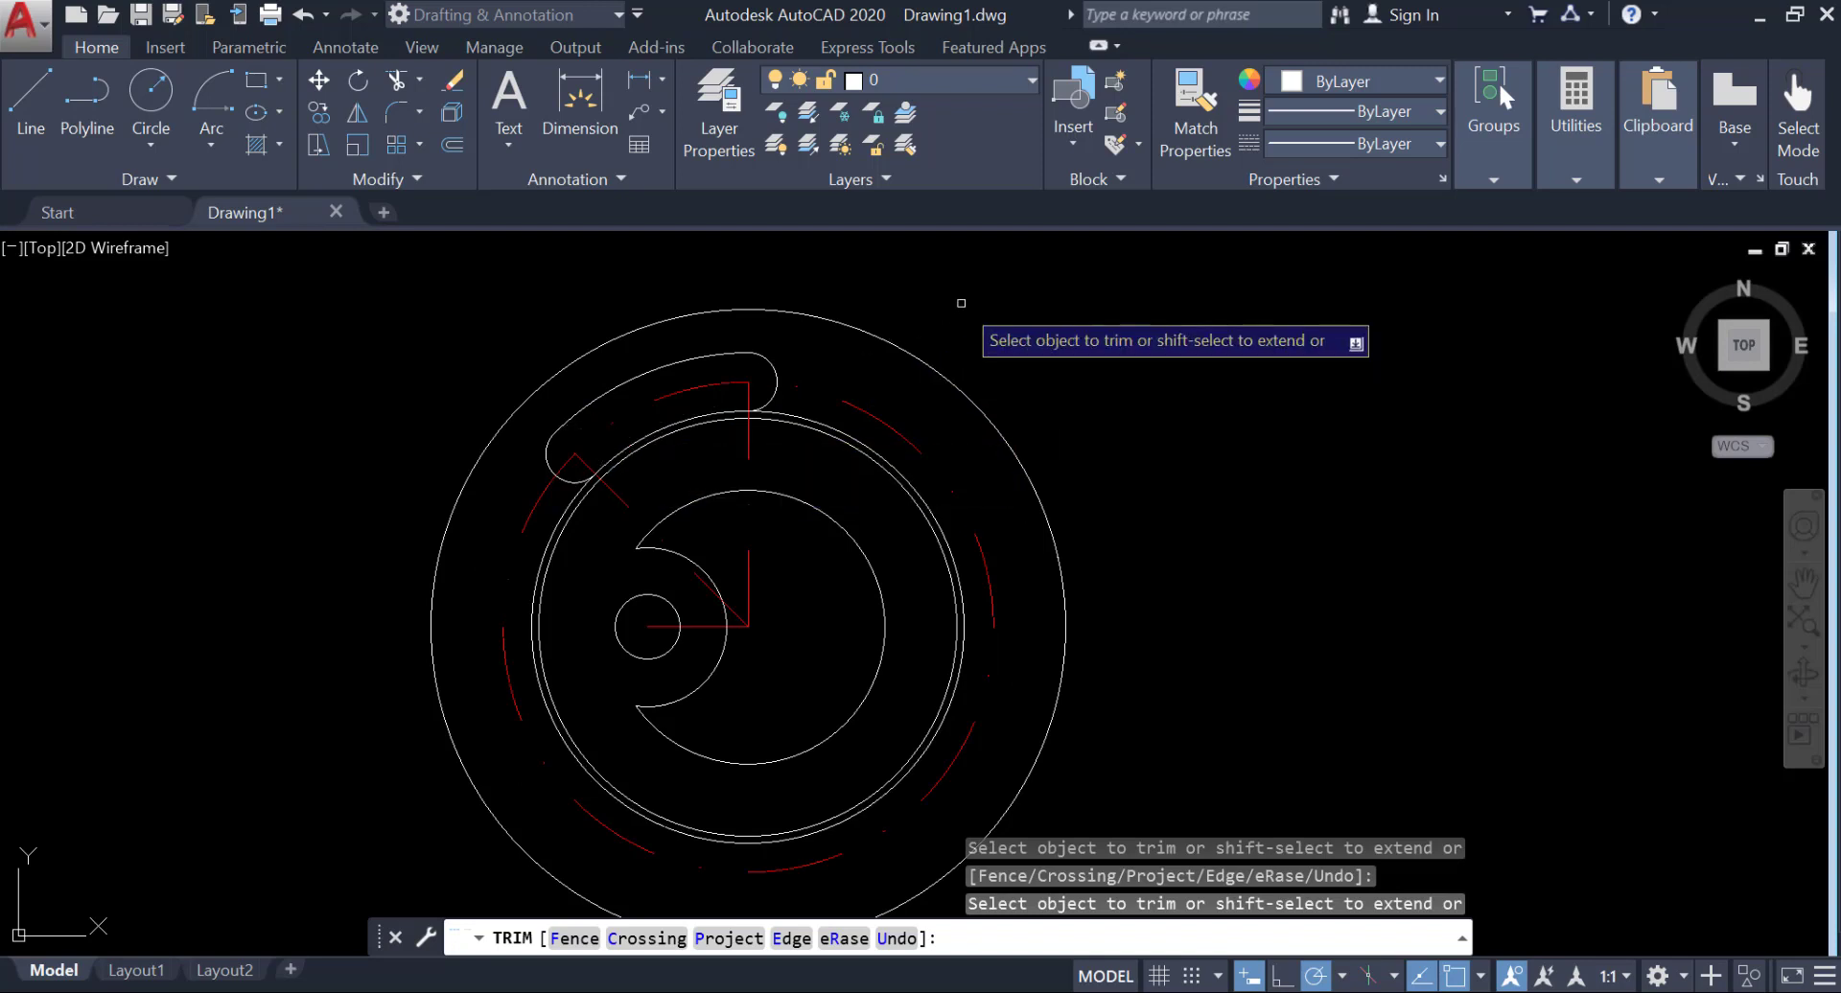
left_click(795, 410)
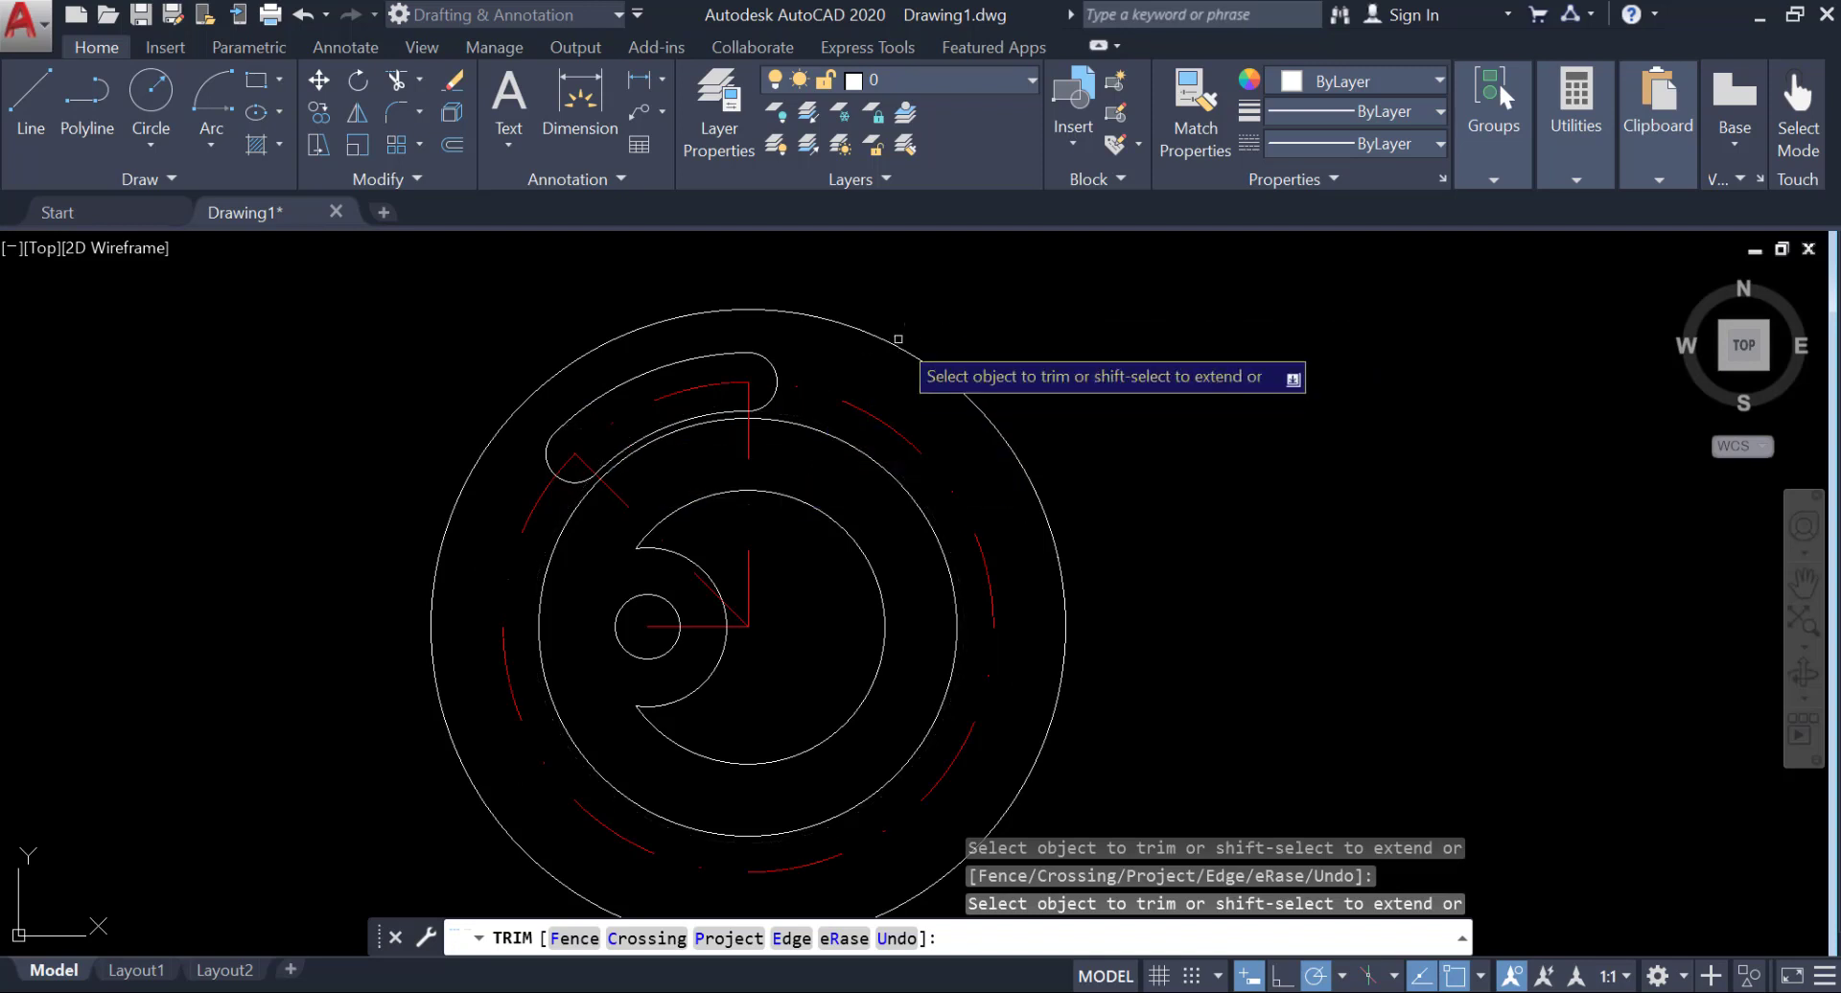
key("Return")
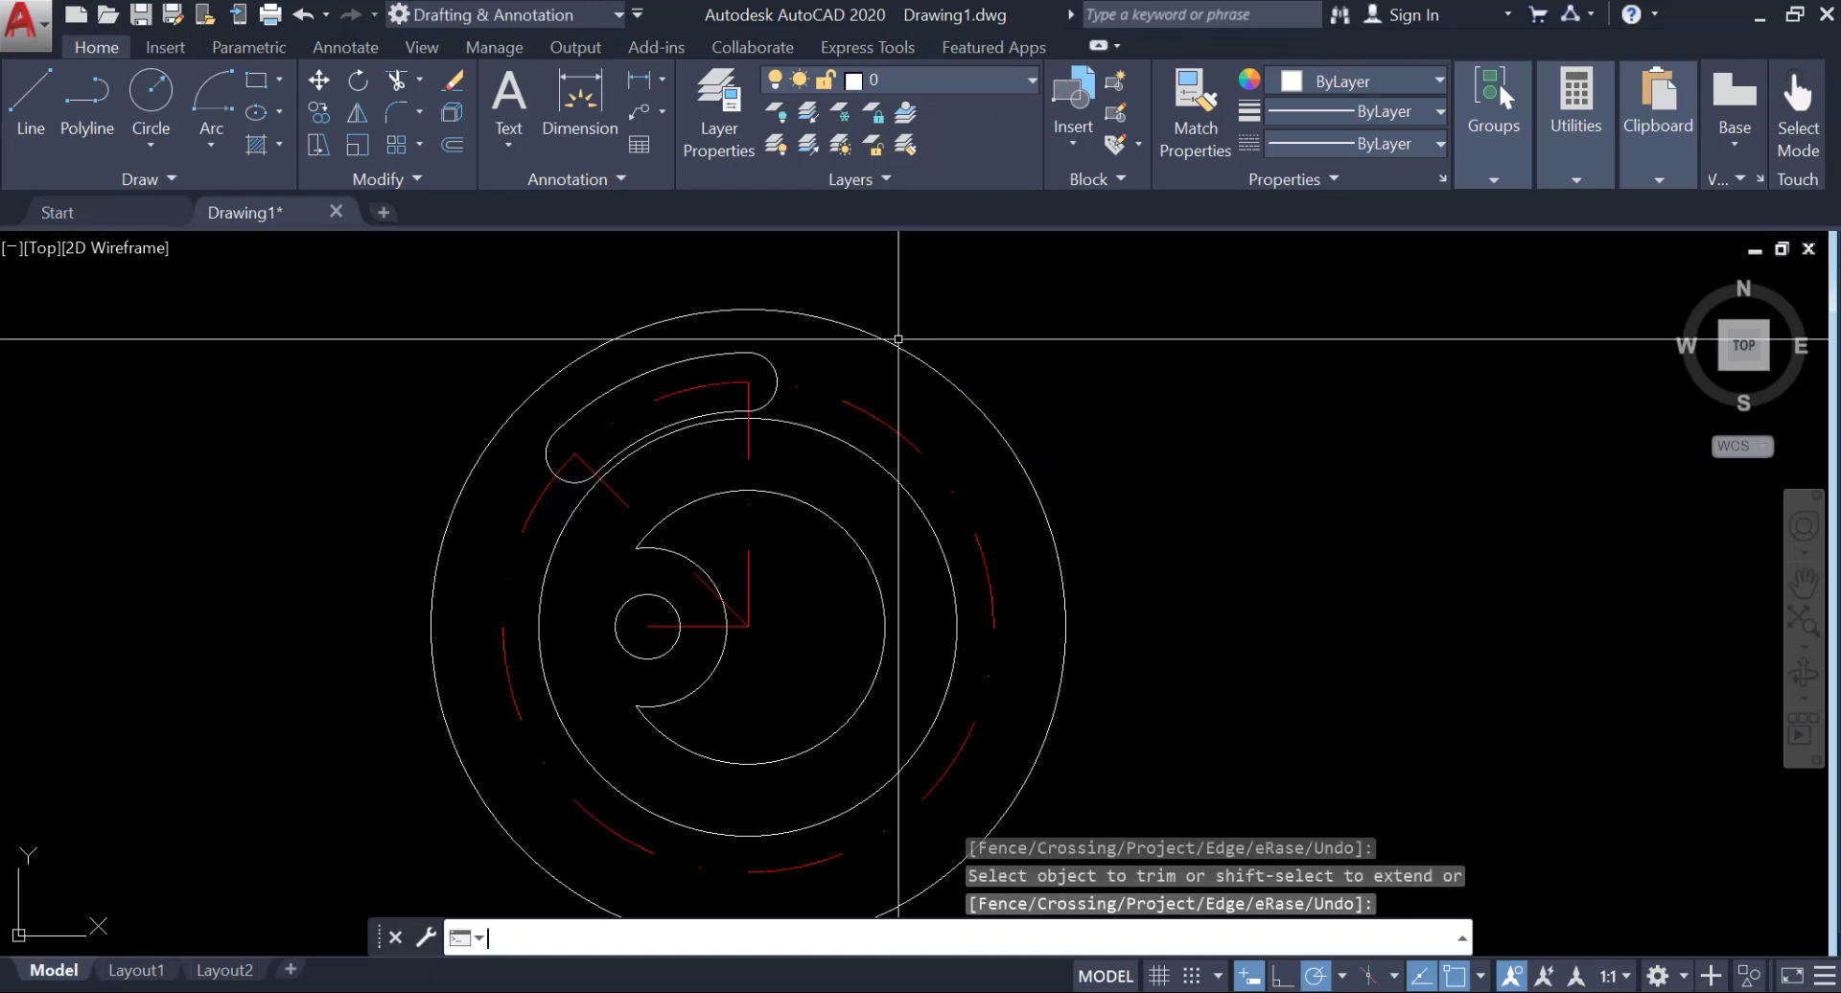
Step: Draw a circle with a radius of 10 centred on the upper end of the vertical centre line, around the slot's end
middle_click_drag(739, 378, 721, 354)
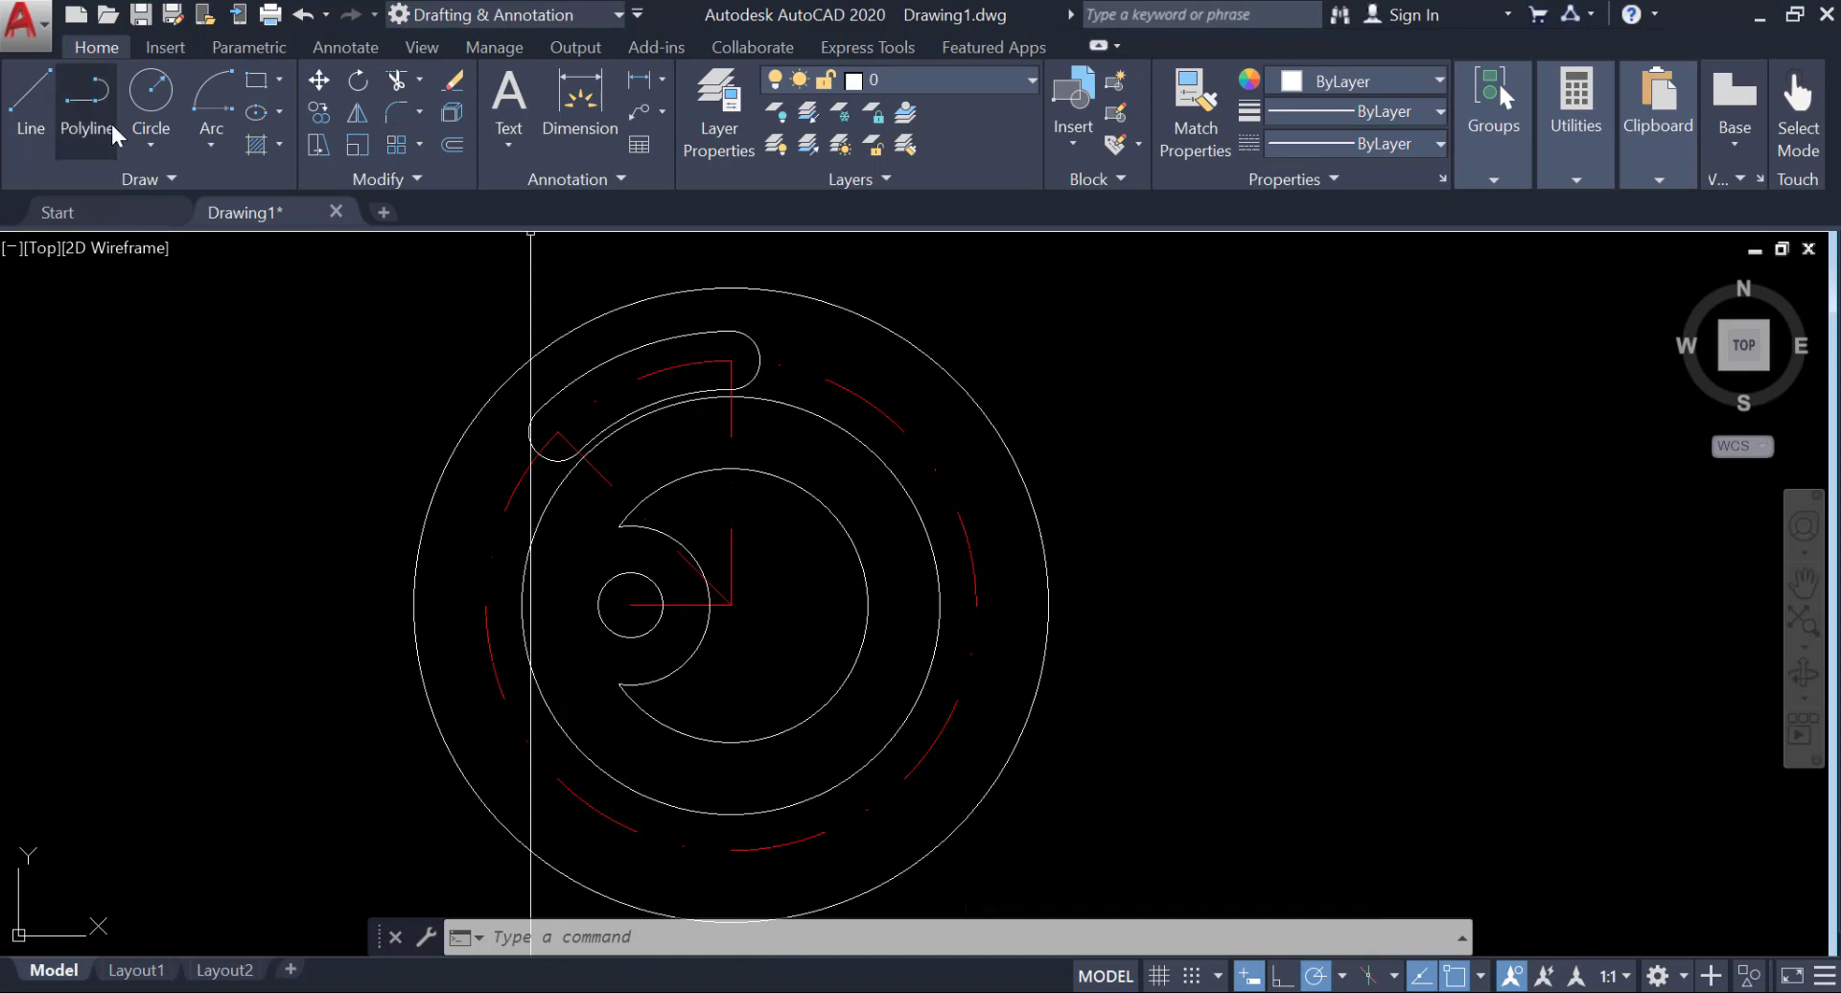
left_click(151, 93)
left_click(732, 362)
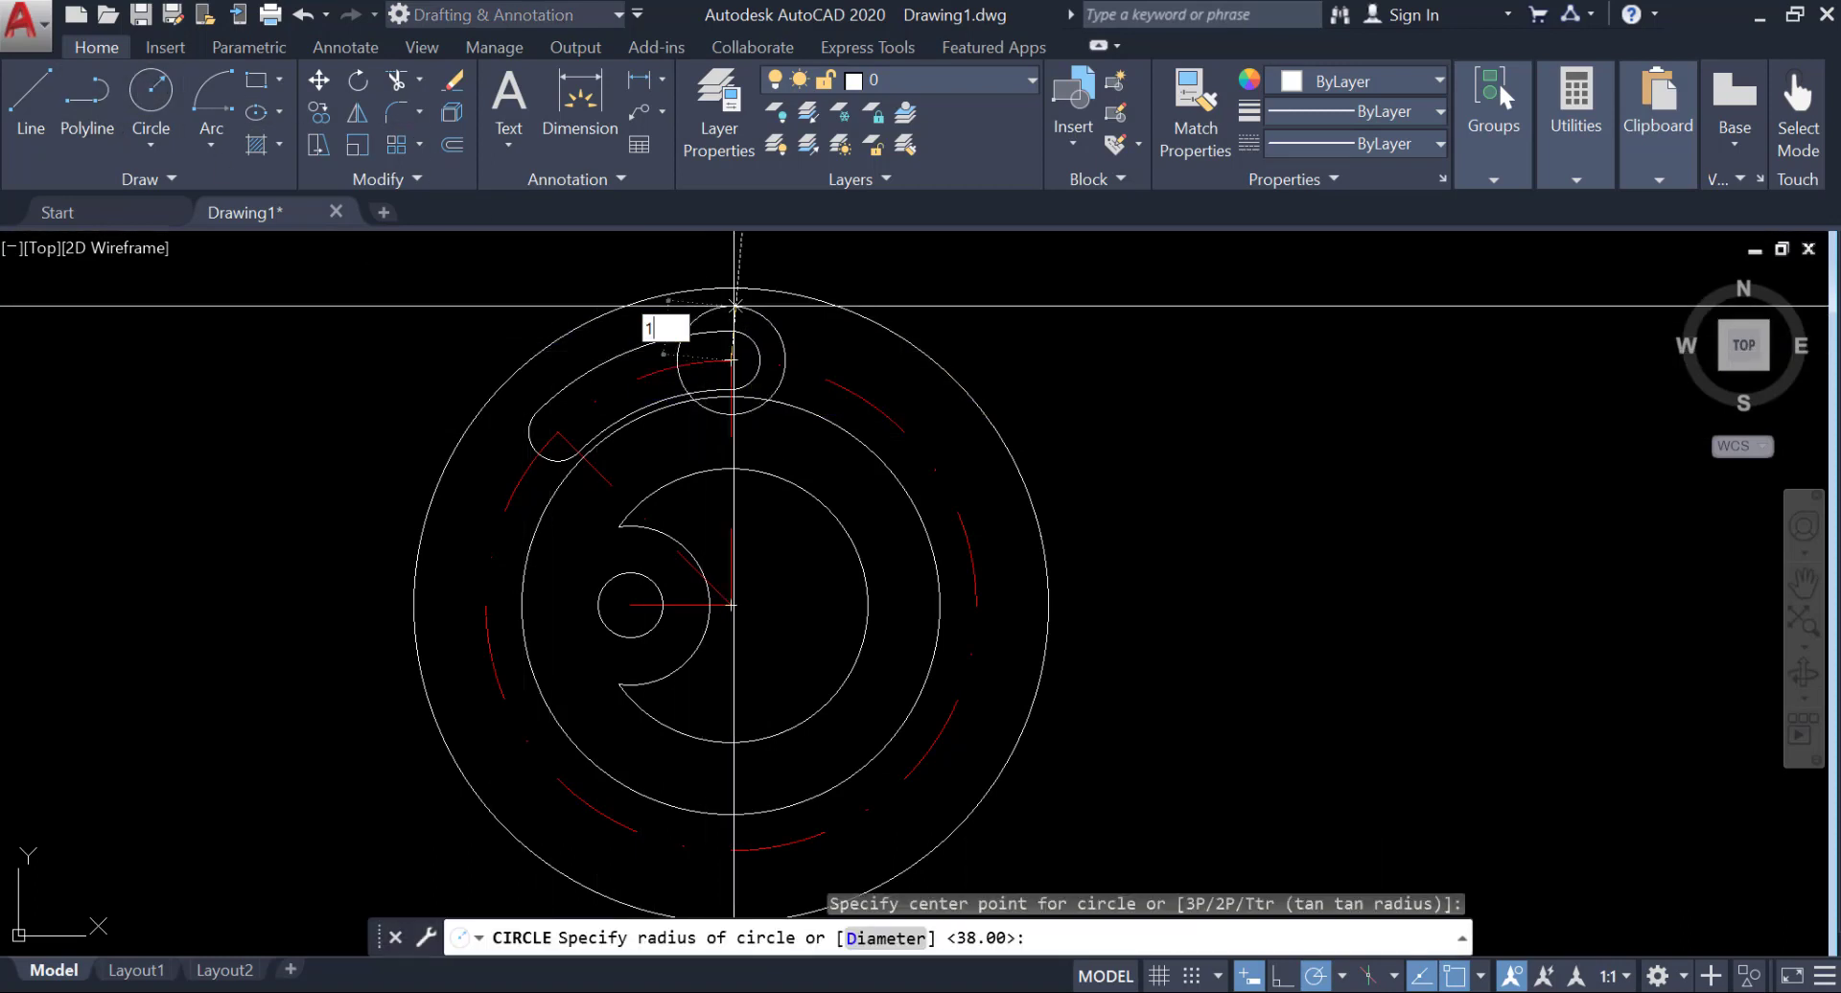
type("10")
key("Return")
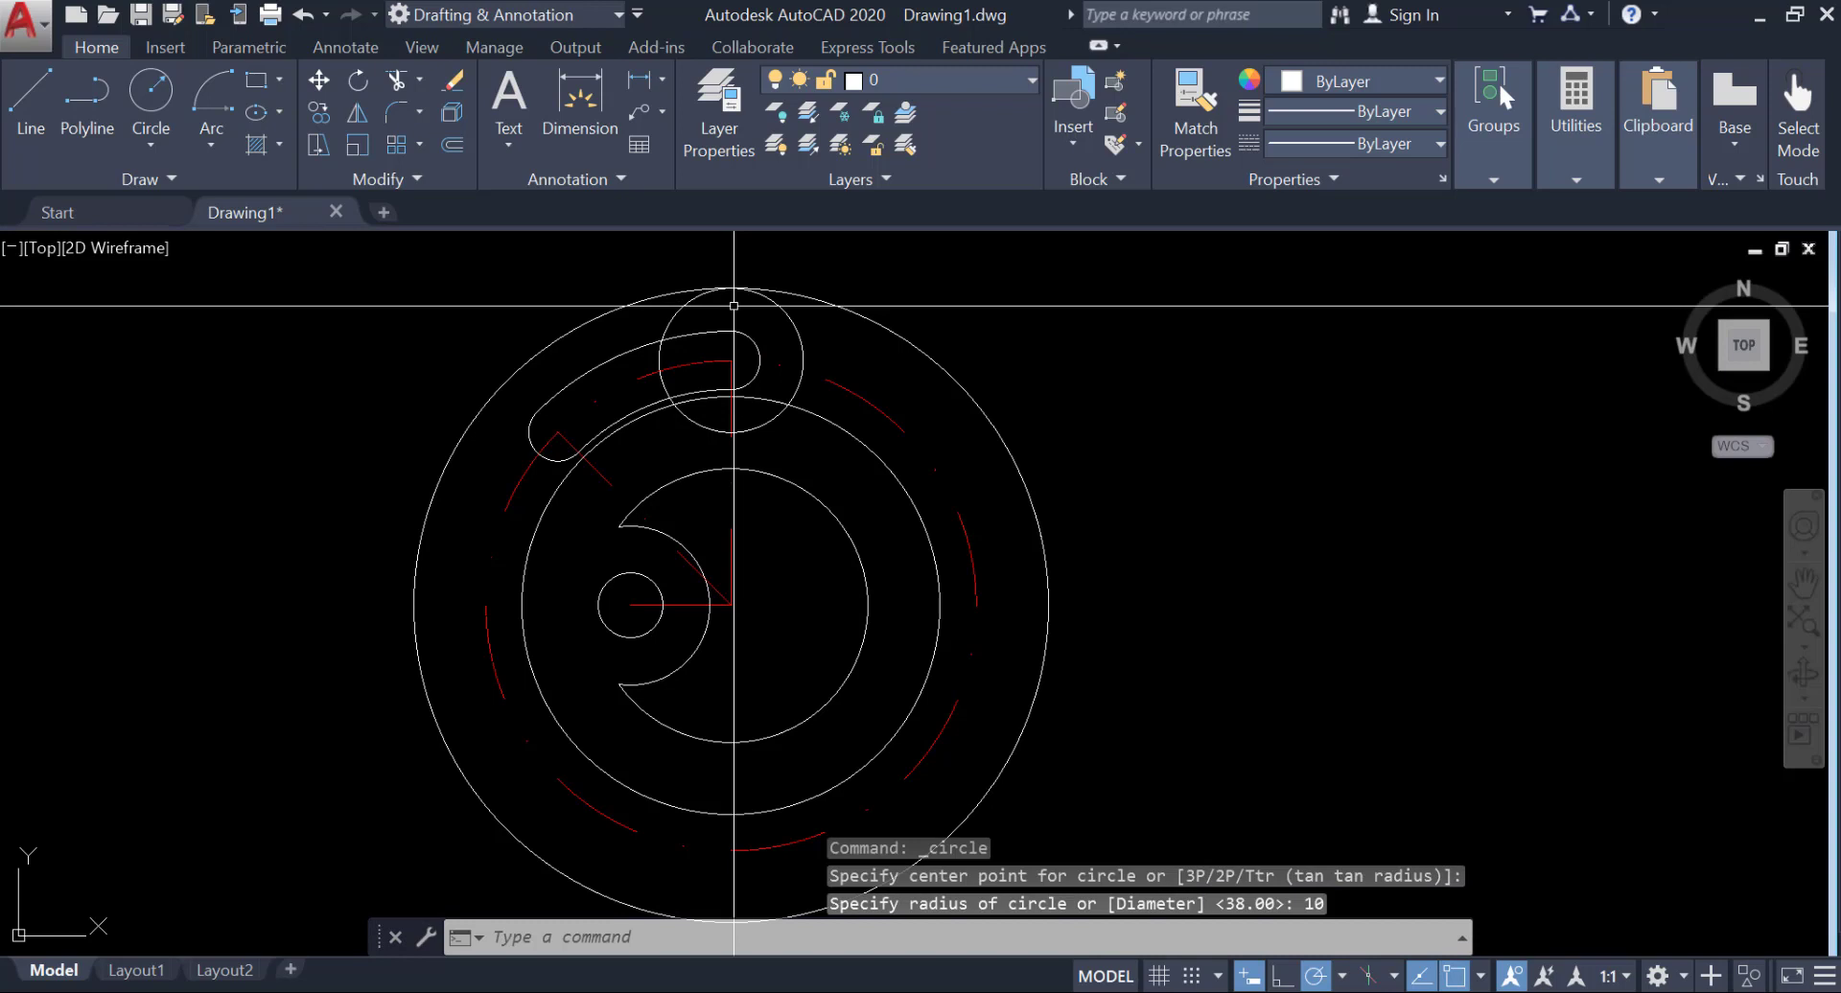
Step: Copy the radius 10 circle from the vertical centre line's upper end to the outer end of the 135° centre line
type("ct o")
key("Return")
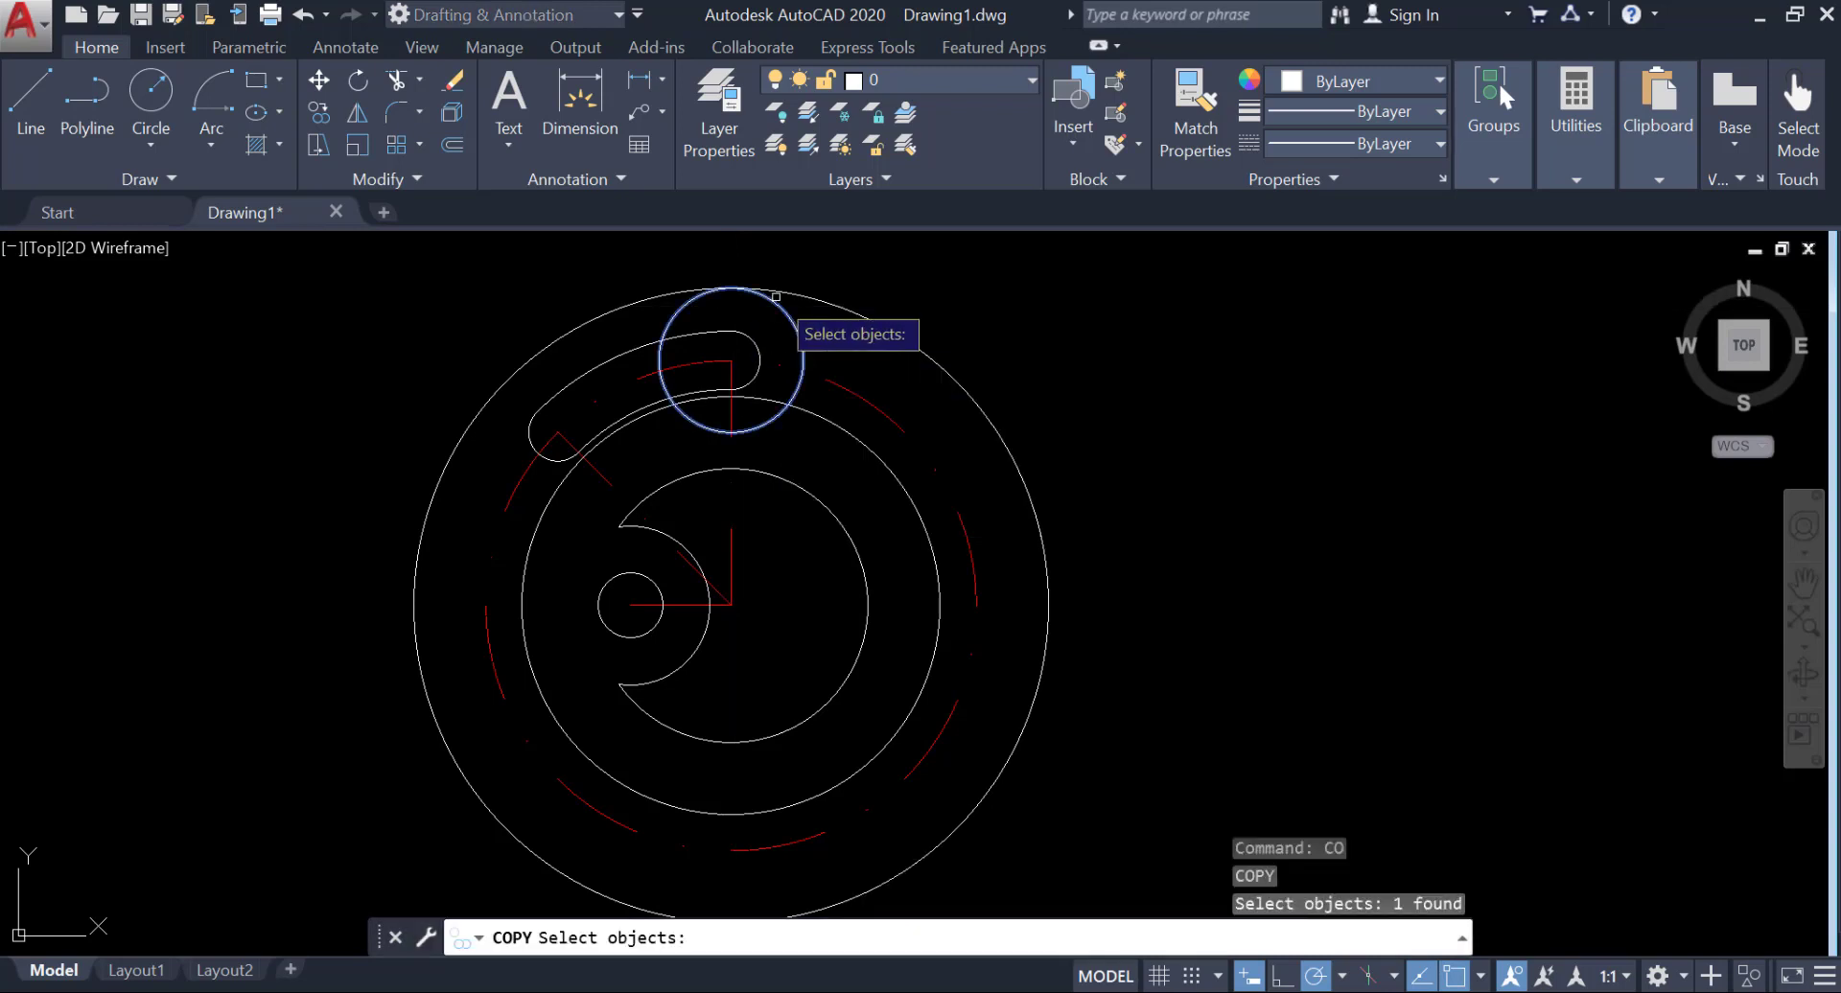
key("Return")
left_click(732, 362)
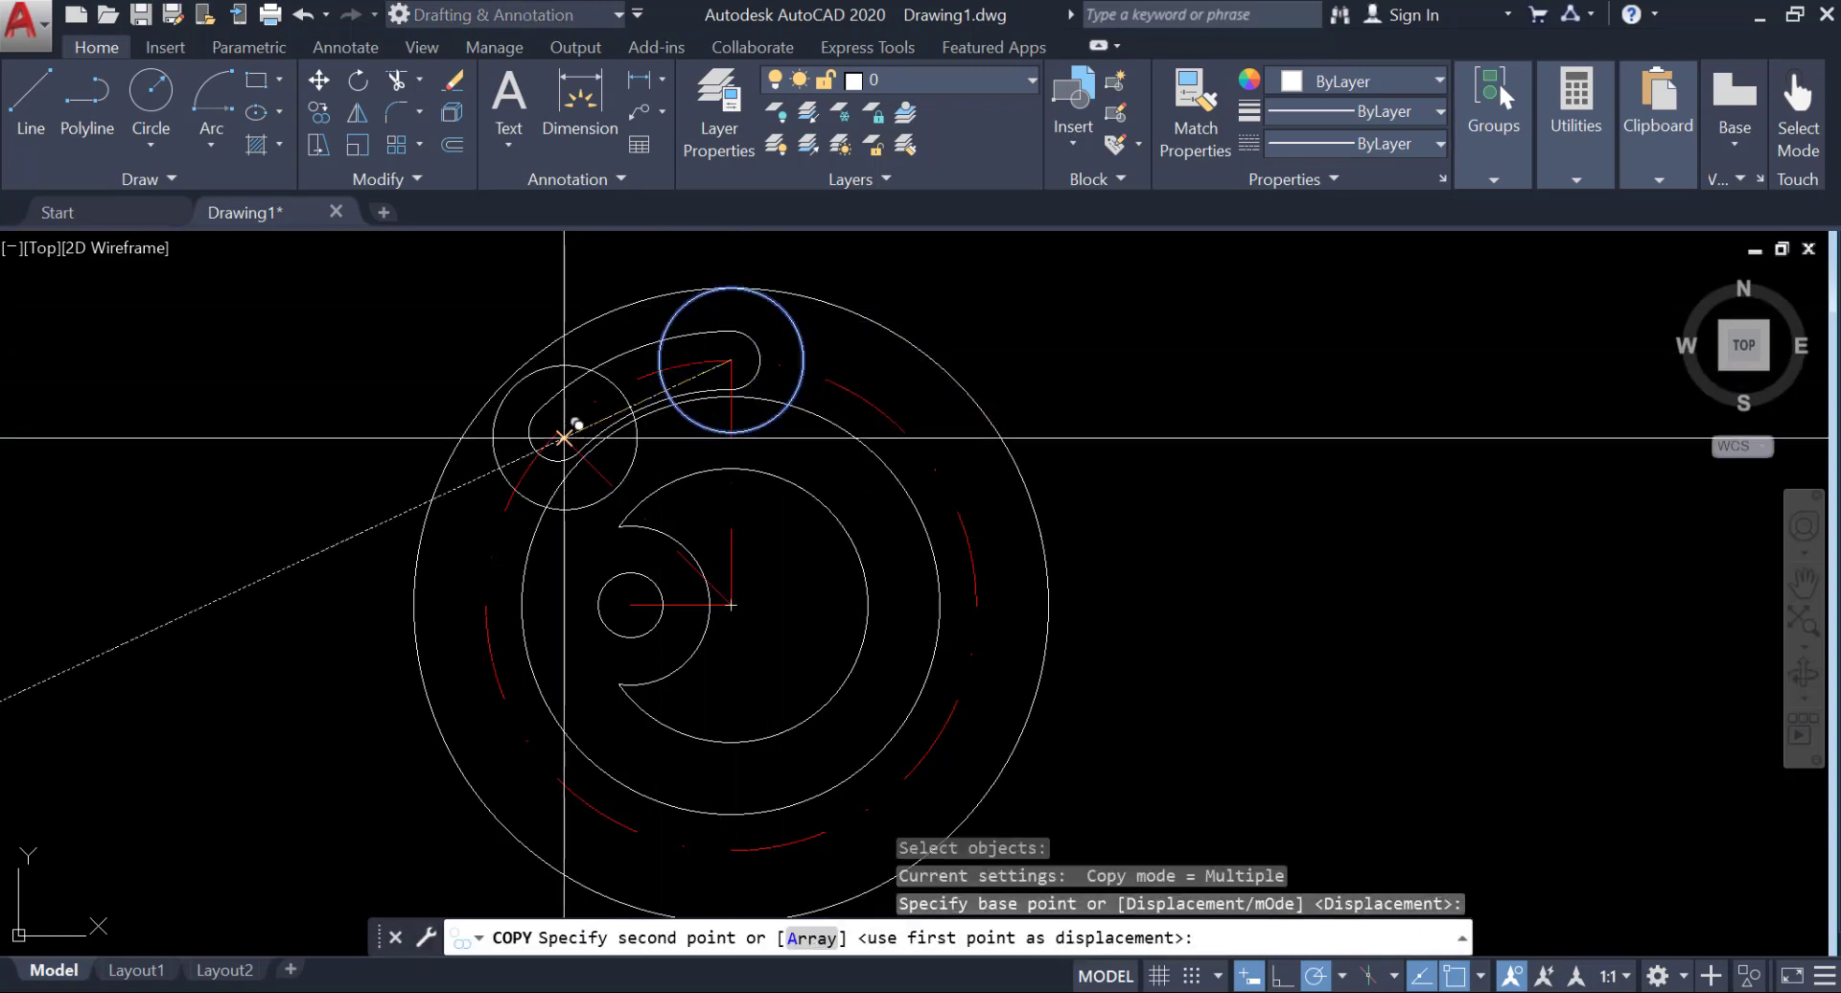
scroll(575, 424, "up", 5)
left_click(564, 438)
scroll(660, 479, "down", 4)
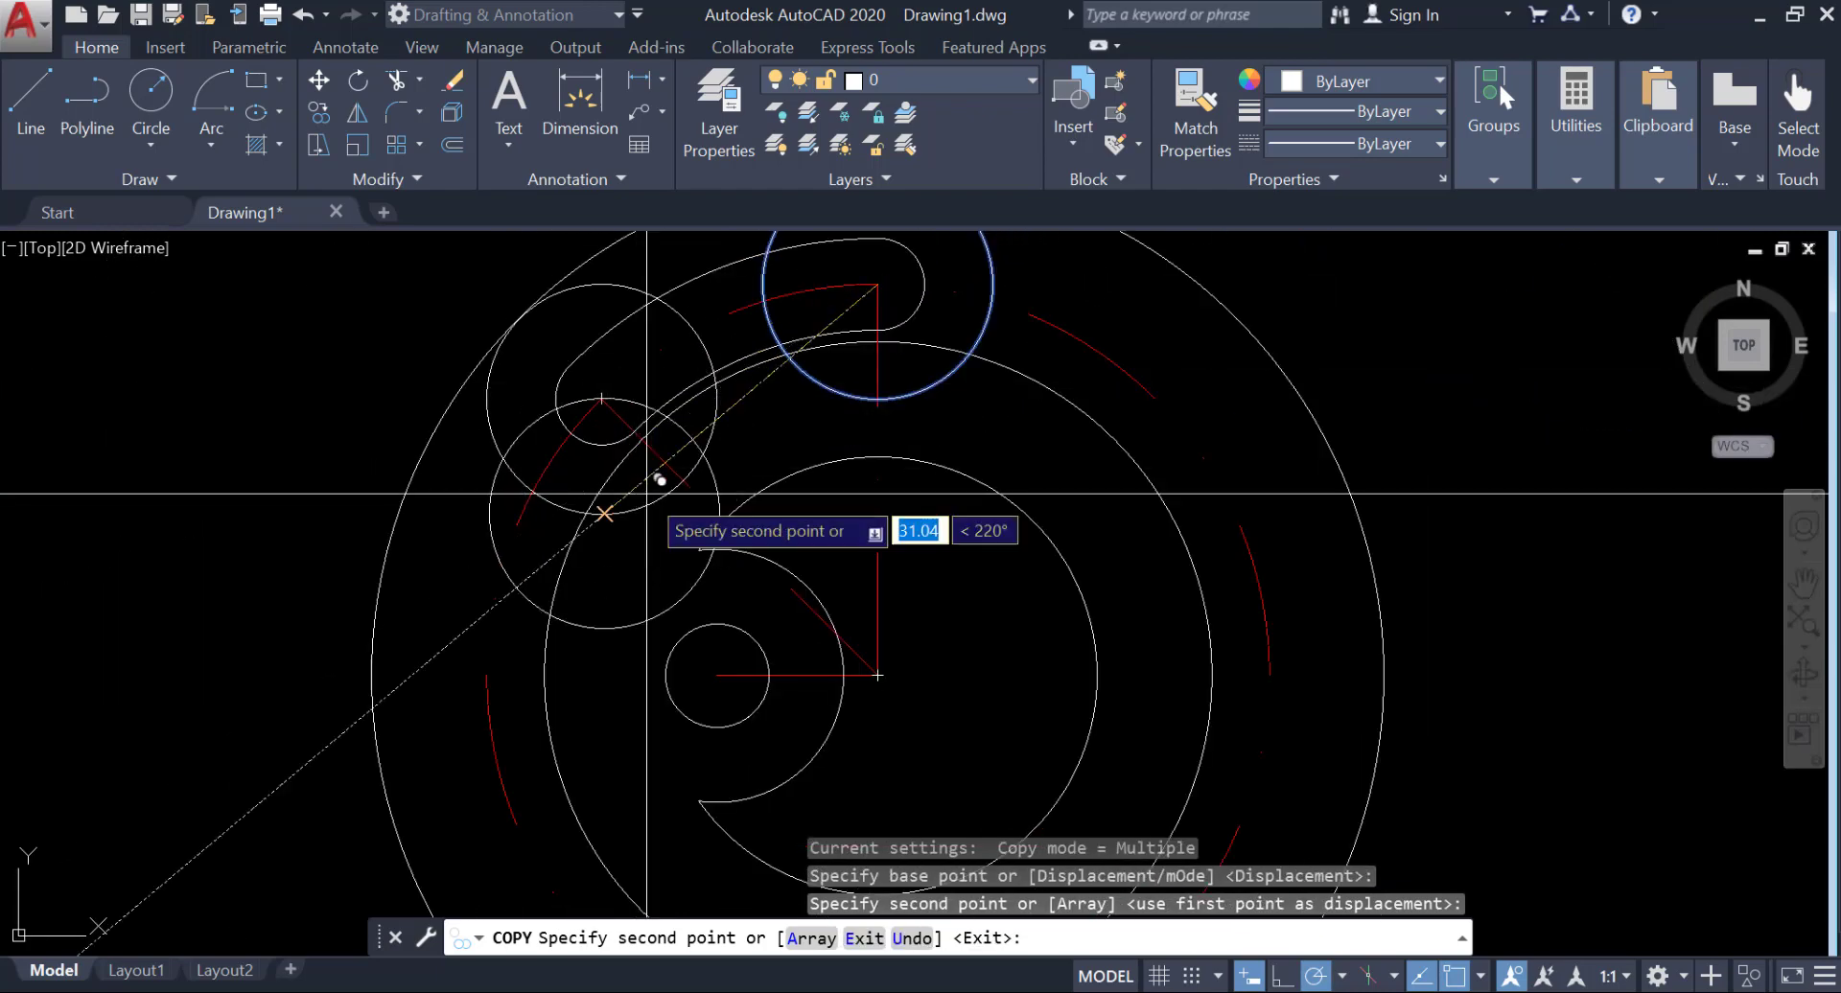
key("Return")
scroll(642, 497, "down", 3)
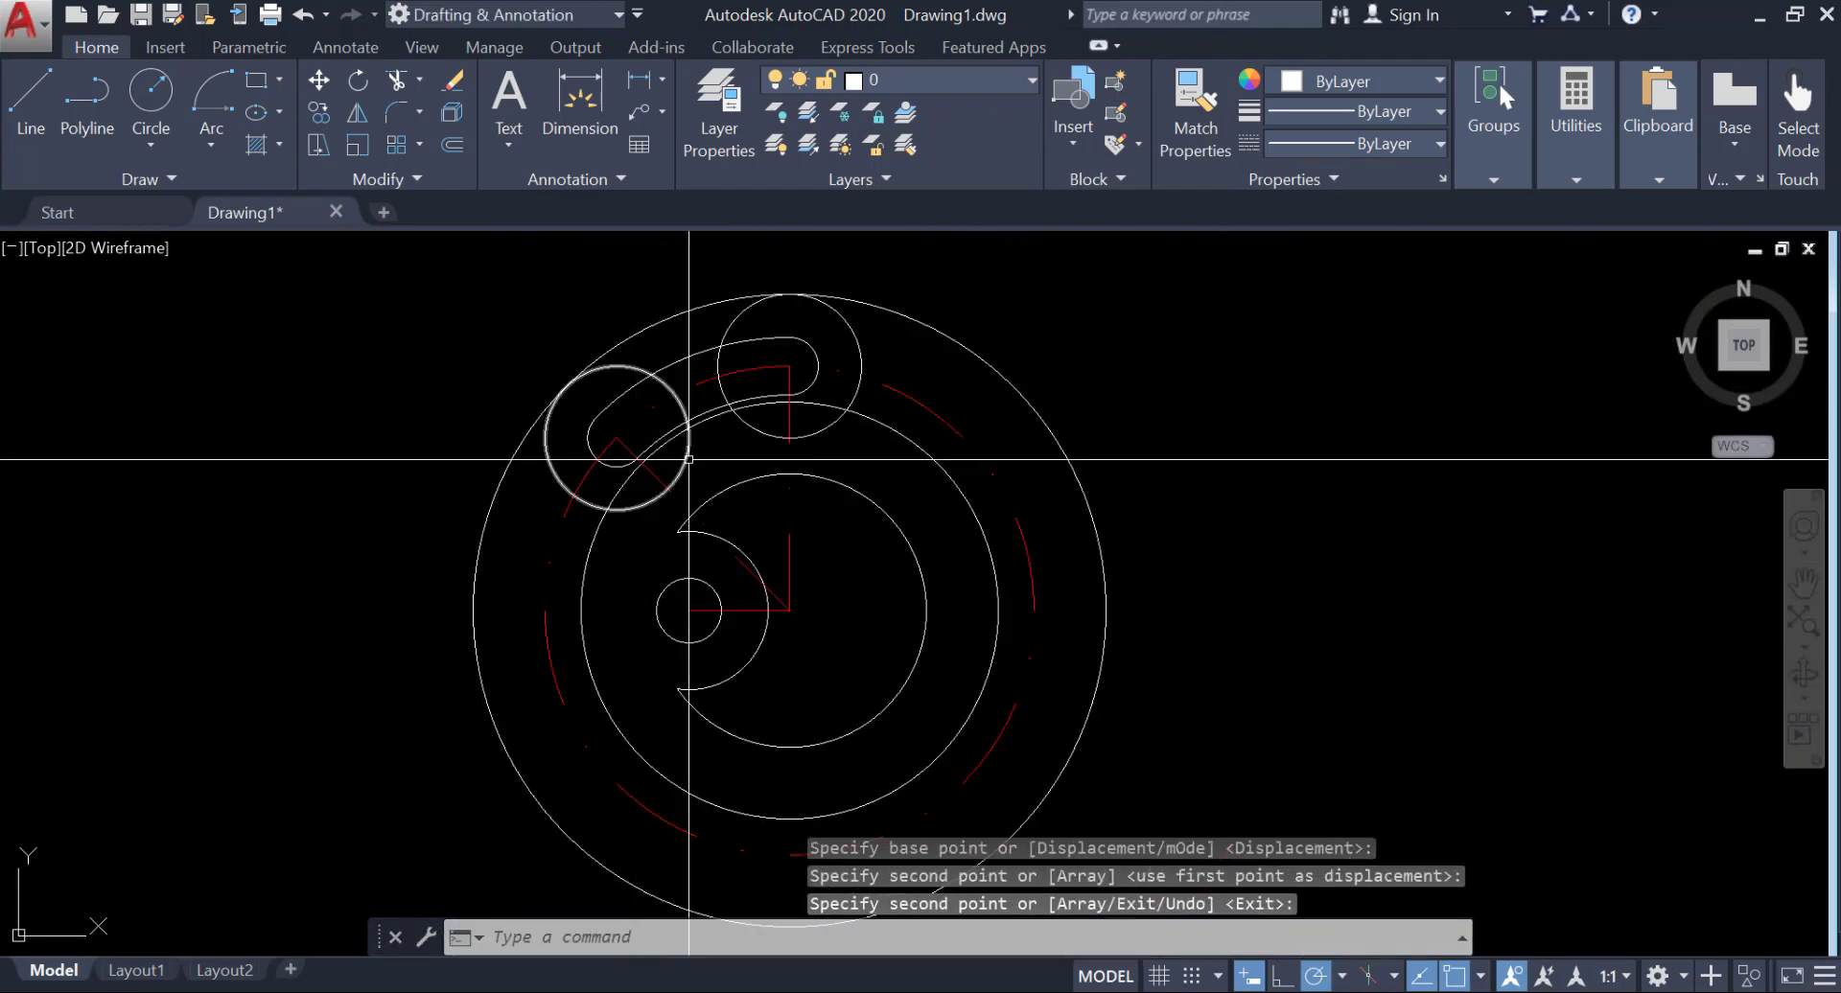
scroll(766, 403, "up", 2)
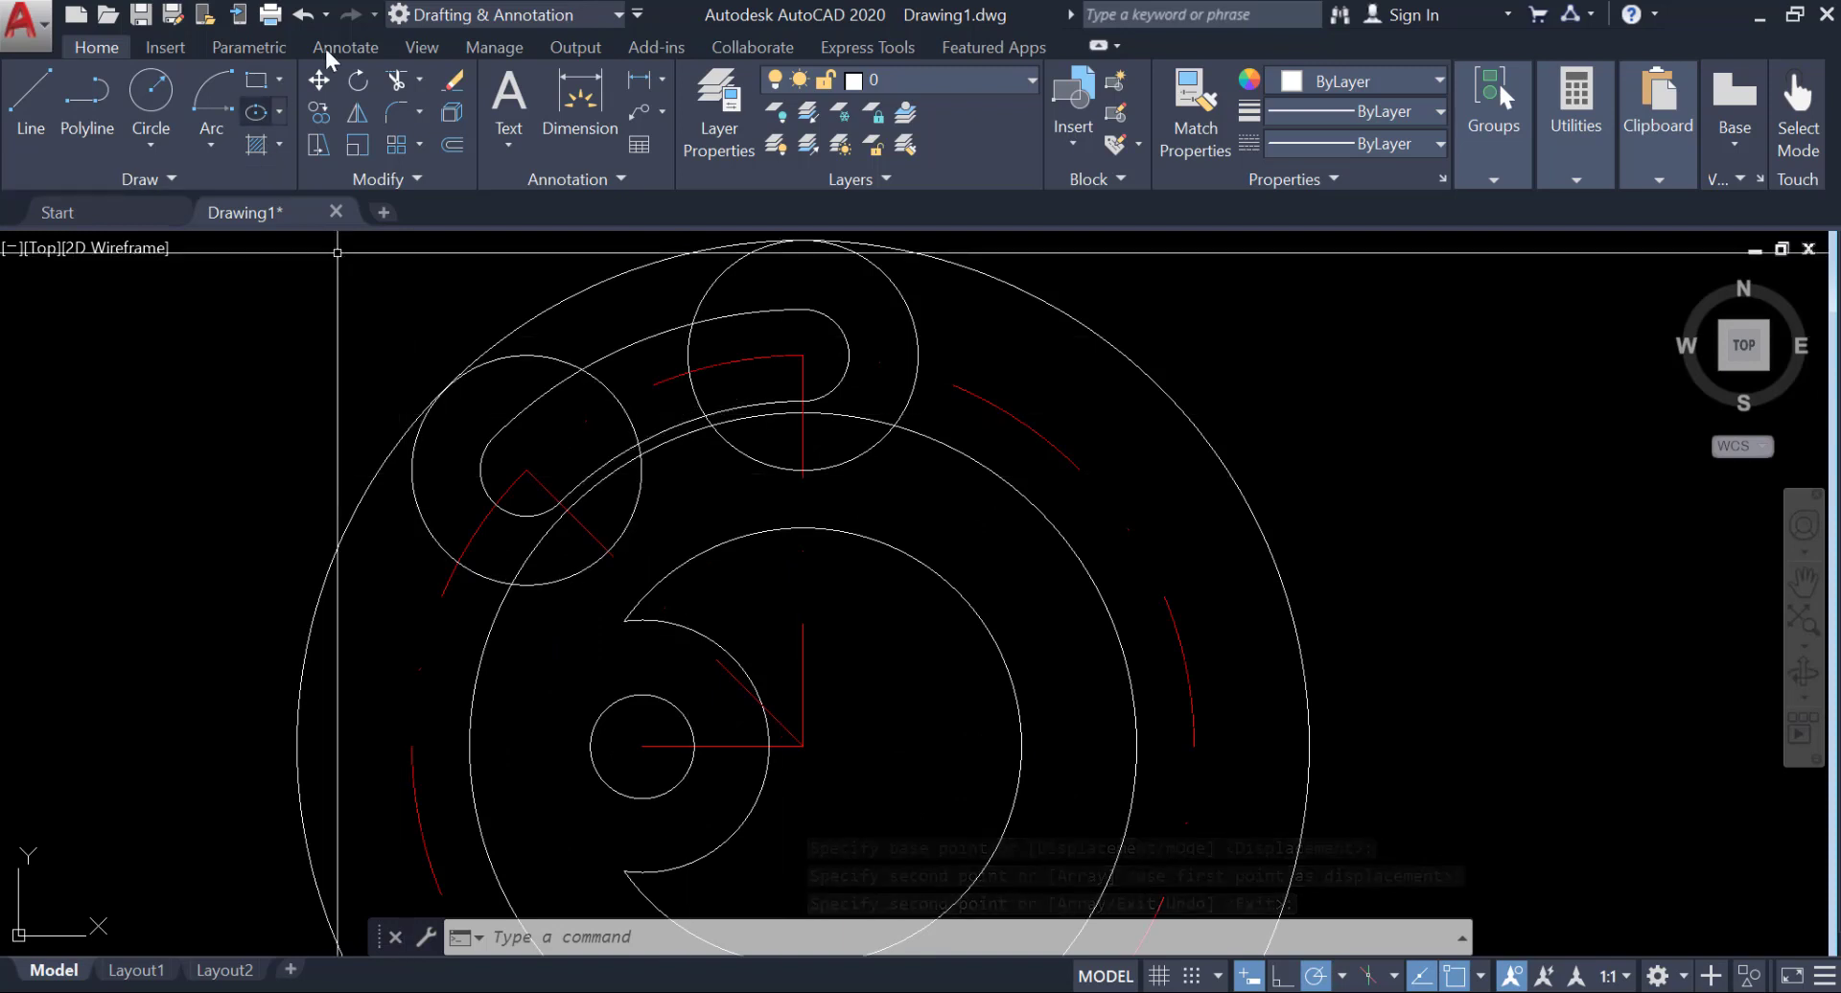
type("tr")
key("Return")
left_click(907, 431)
key("Return")
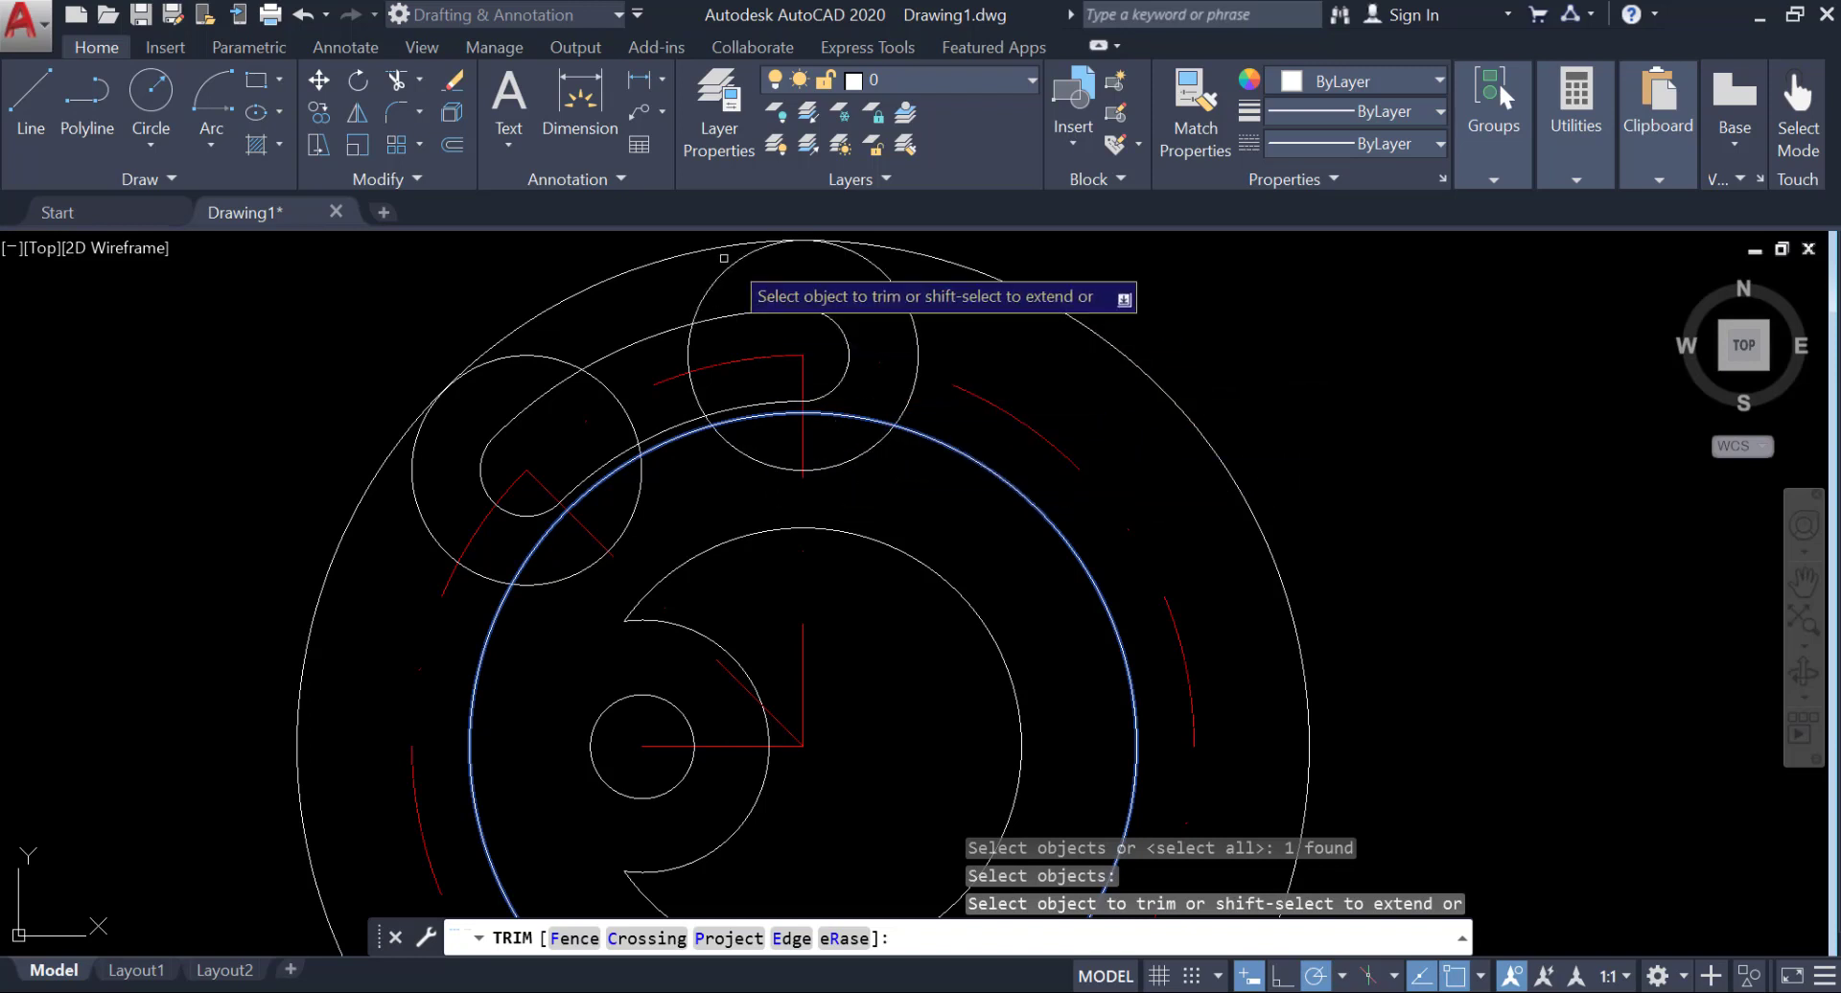
key("Return")
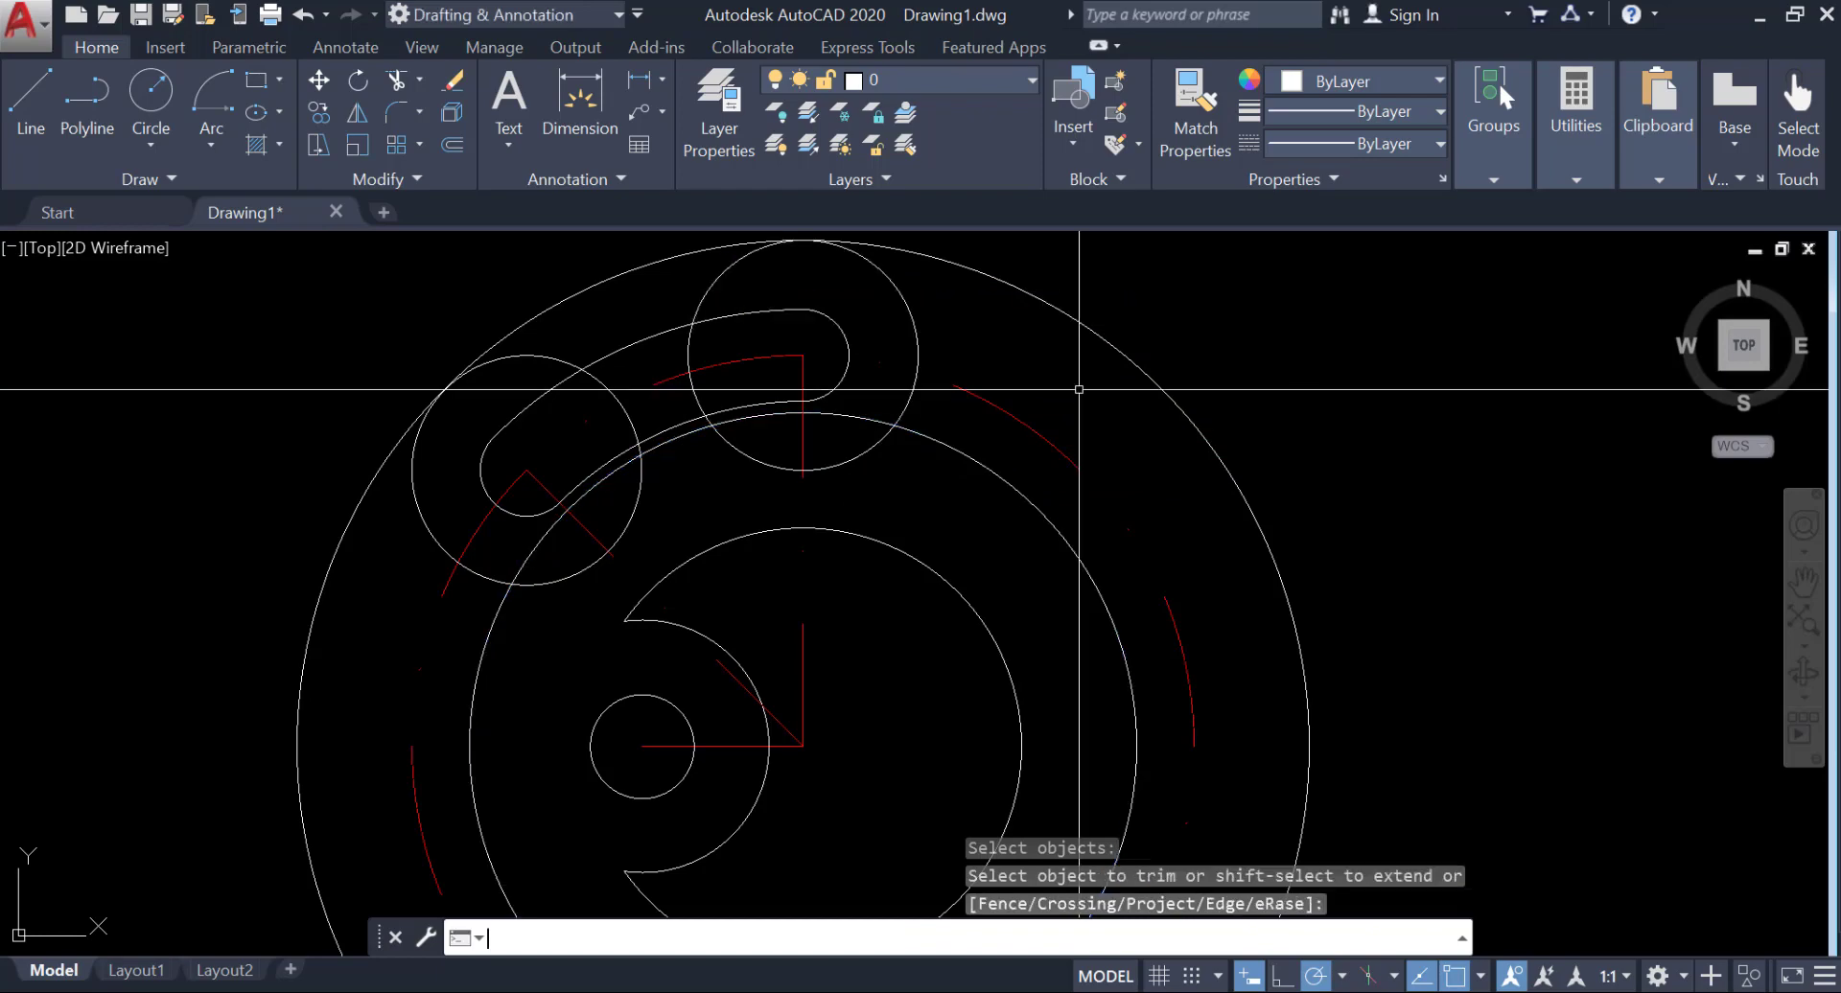
Step: Examine the curved slot and the two radius 10 circles around its ends, up close and within the whole part
scroll(770, 324, "up", 2)
middle_click_drag(770, 324, 709, 374)
scroll(863, 444, "up", 5)
scroll(896, 501, "down", 4)
scroll(800, 608, "down", 2)
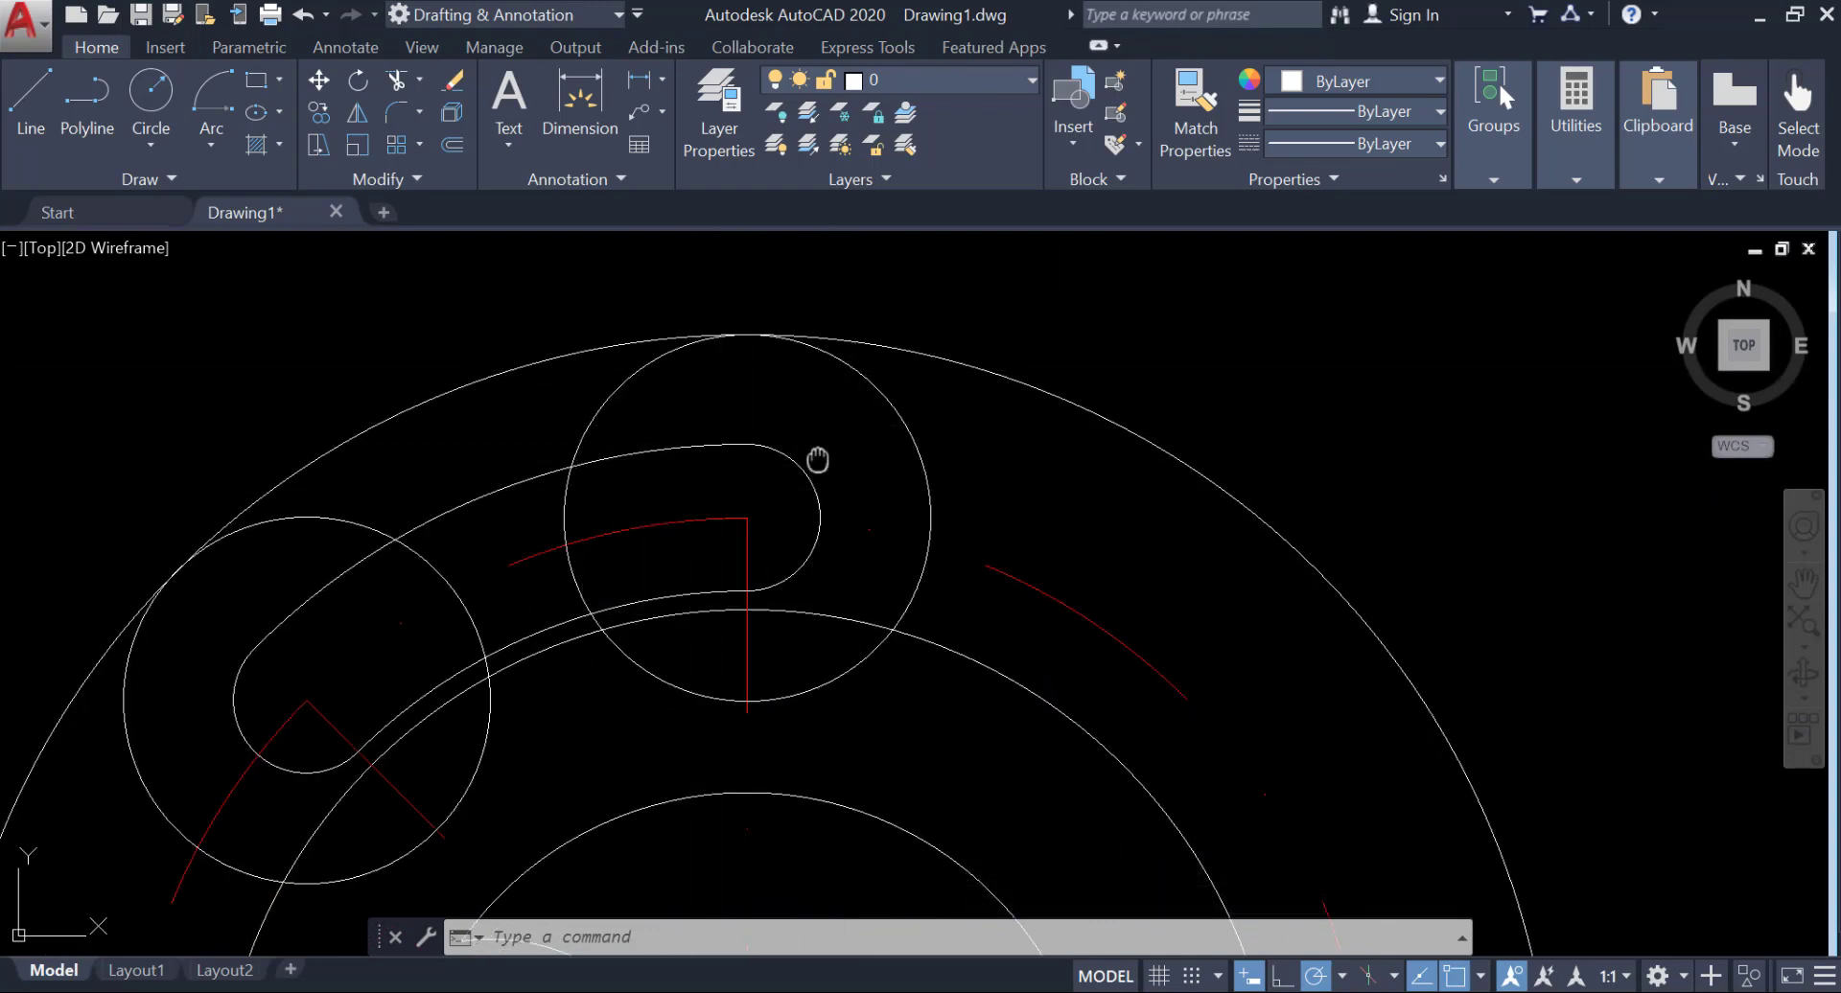
middle_click_drag(822, 460, 661, 433)
scroll(690, 569, "down", 4)
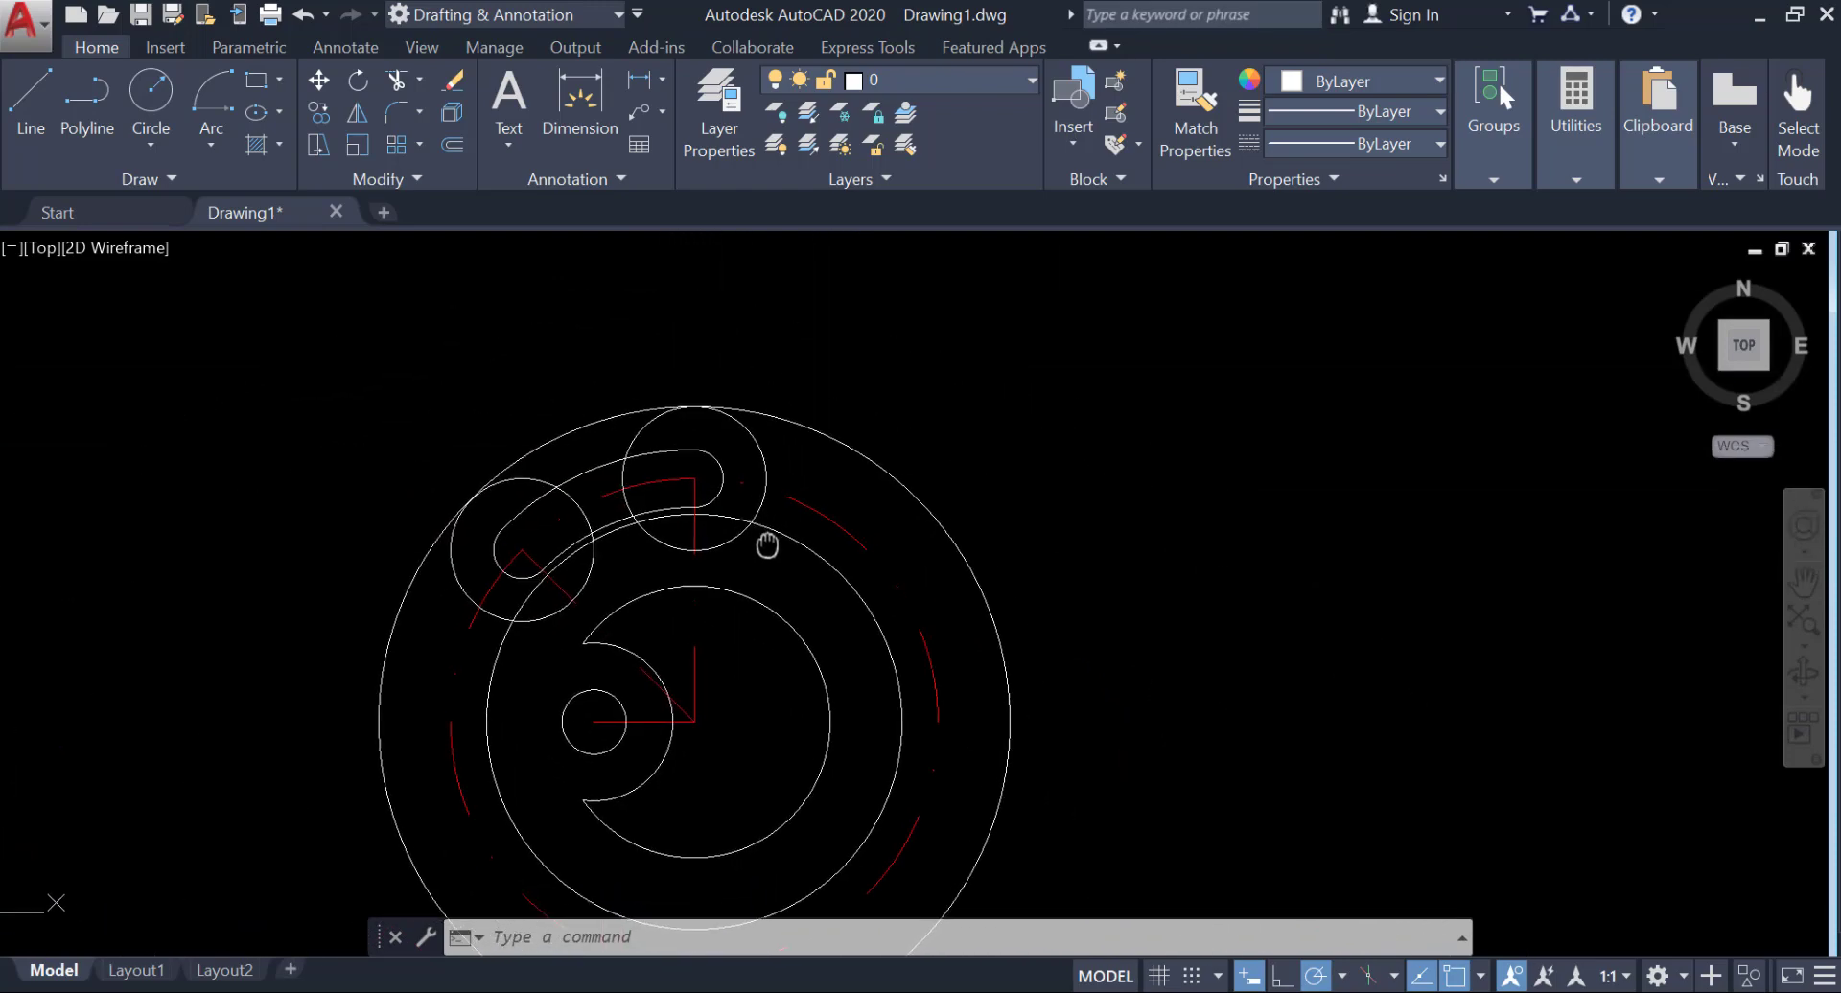
mouse_move(779, 493)
middle_mouse_down()
mouse_move(897, 461)
mouse_move(689, 381)
middle_mouse_up()
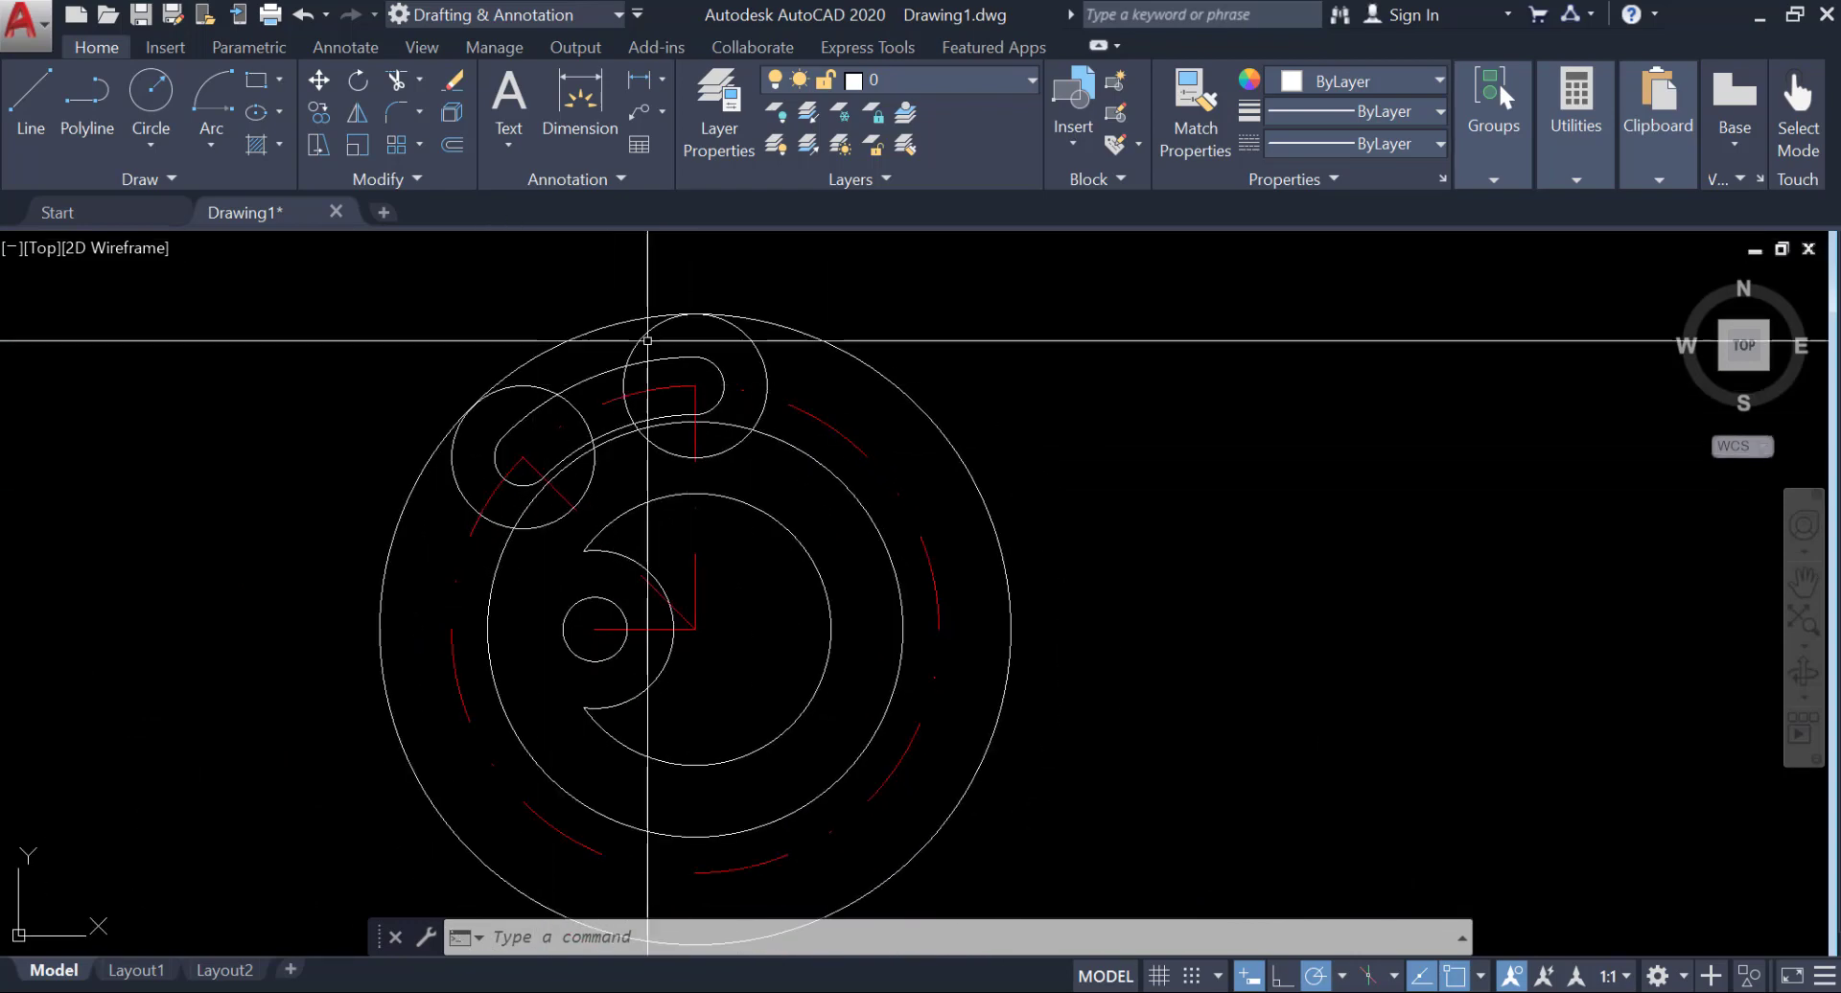
Step: Make Center Line the current layer and draw a line from the part's centre, 34 long at 30°
left_click(168, 104)
left_click(910, 83)
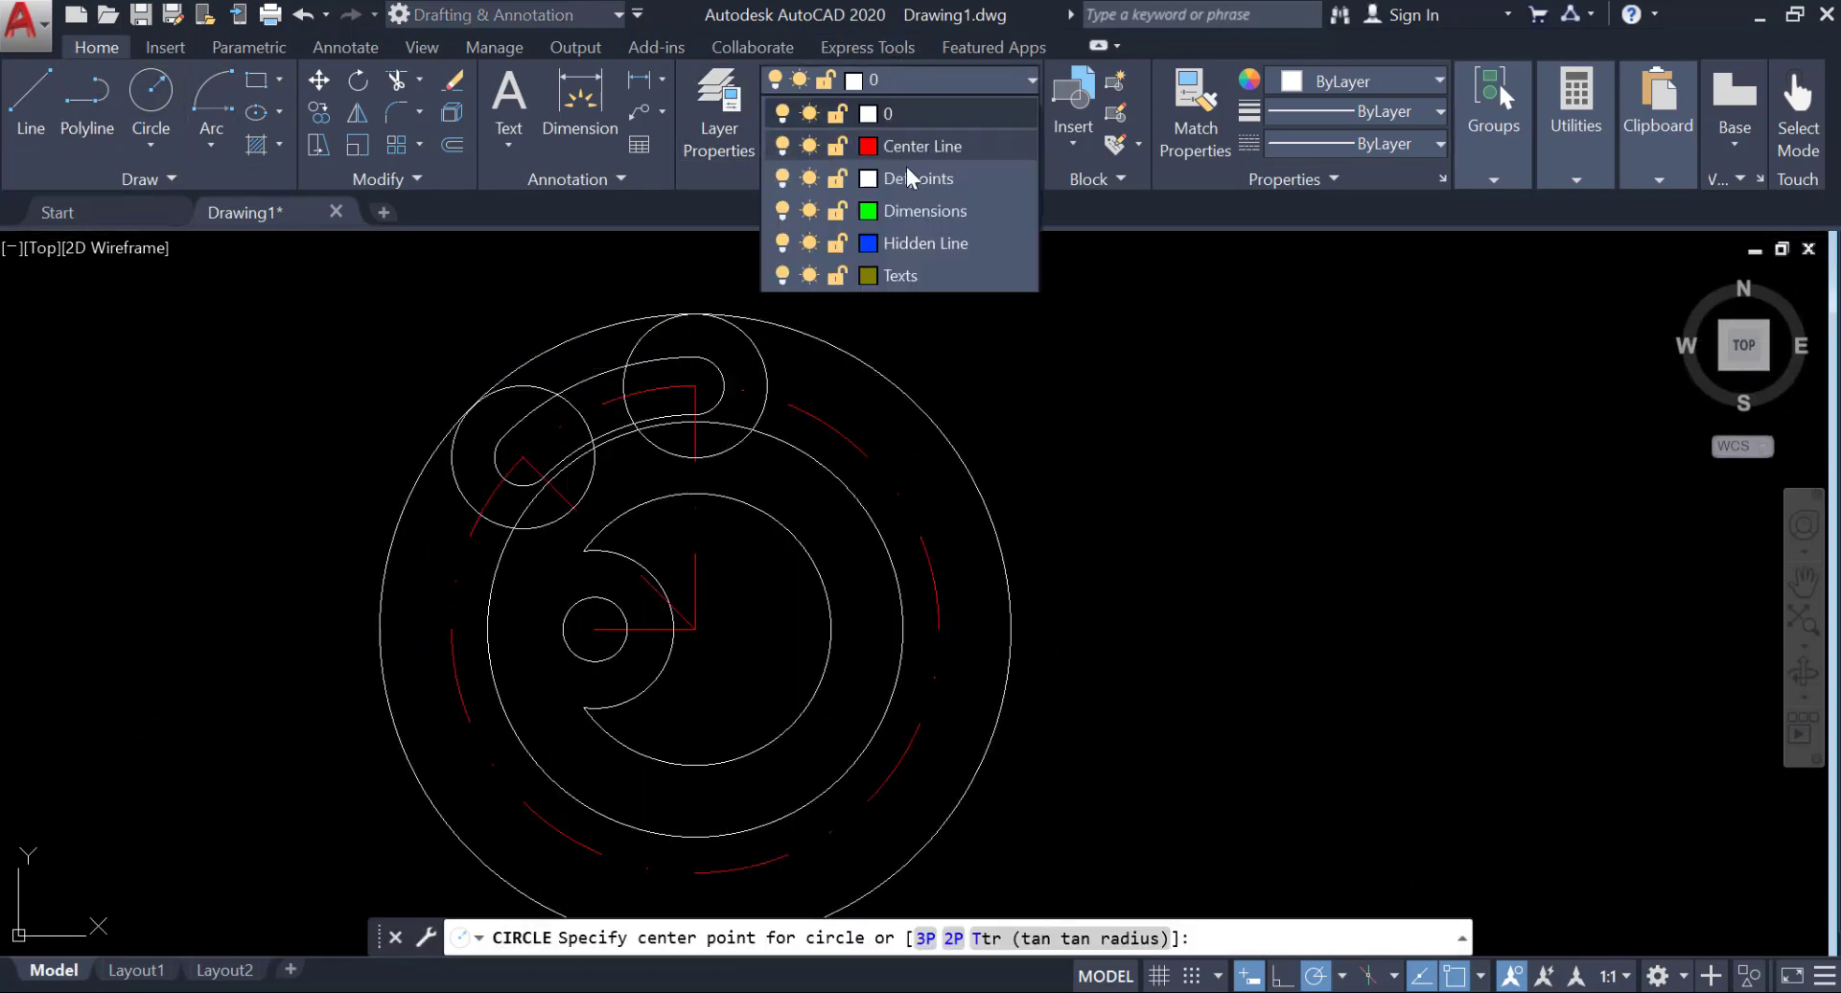
left_click(906, 144)
left_click(31, 106)
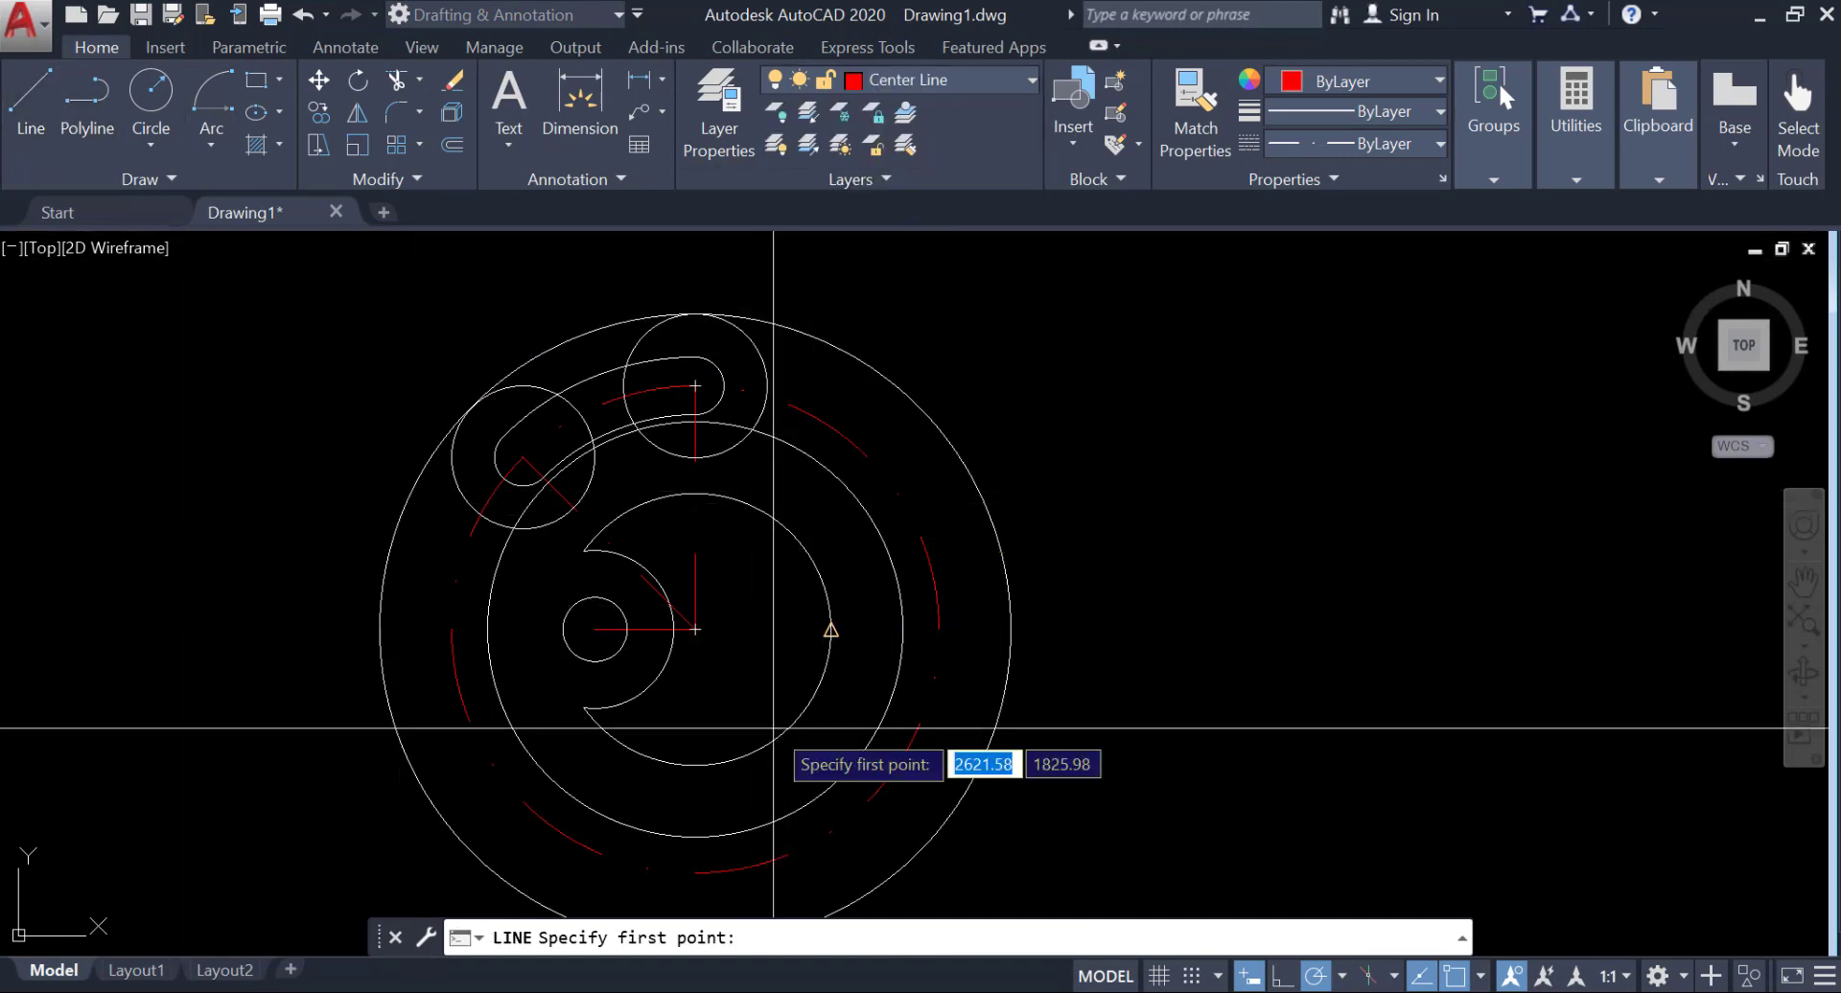
left_click(694, 629)
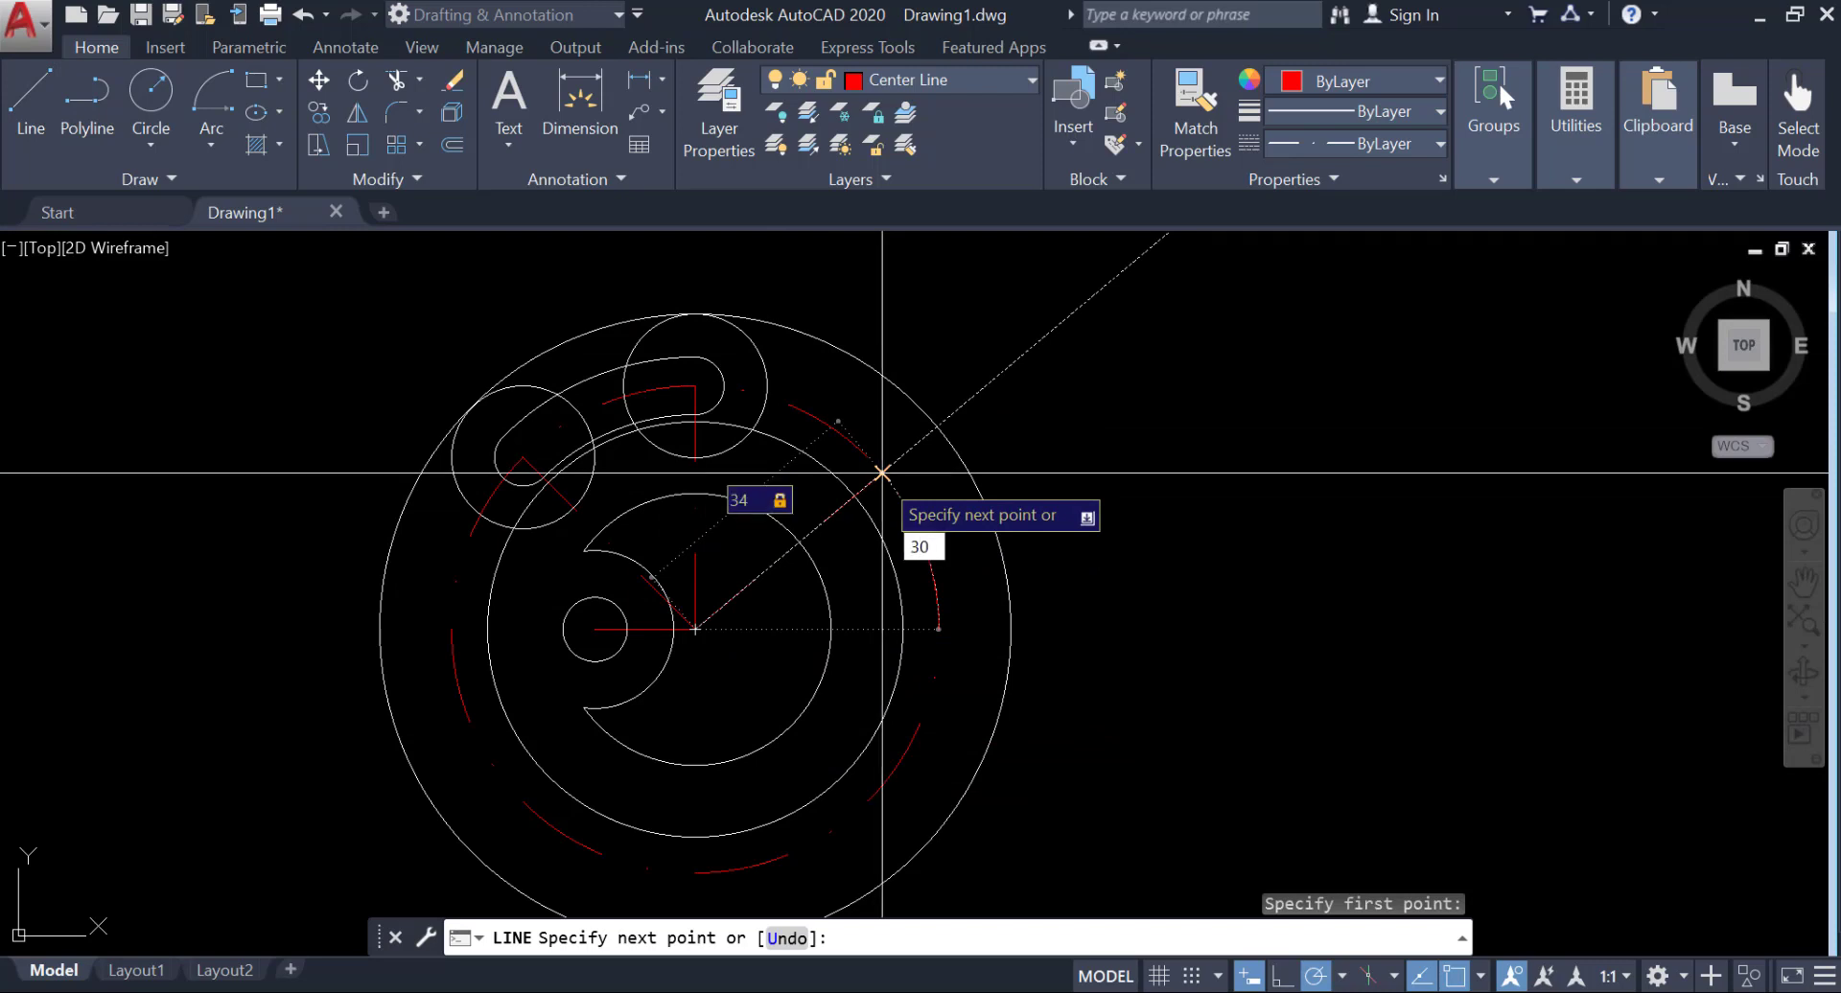
key("Return")
key("Return")
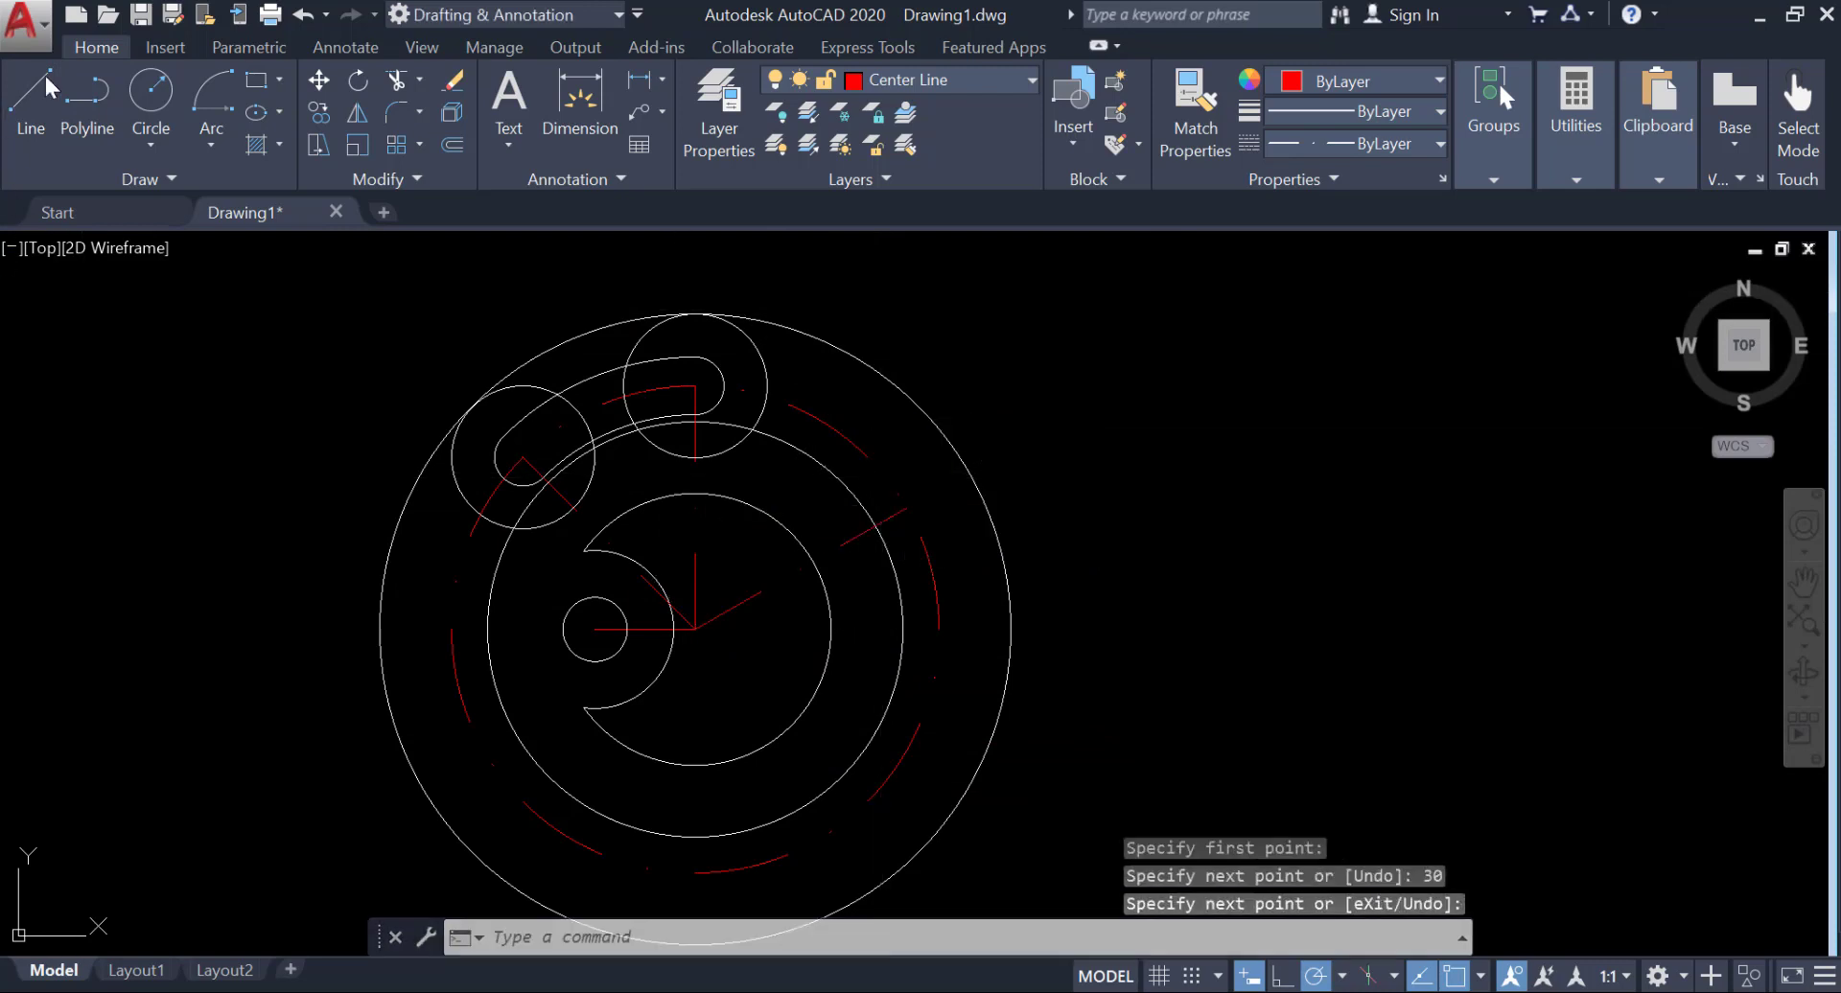
Step: Mirror the 30° centre line about the horizontal centre line, keeping the original
left_click(357, 112)
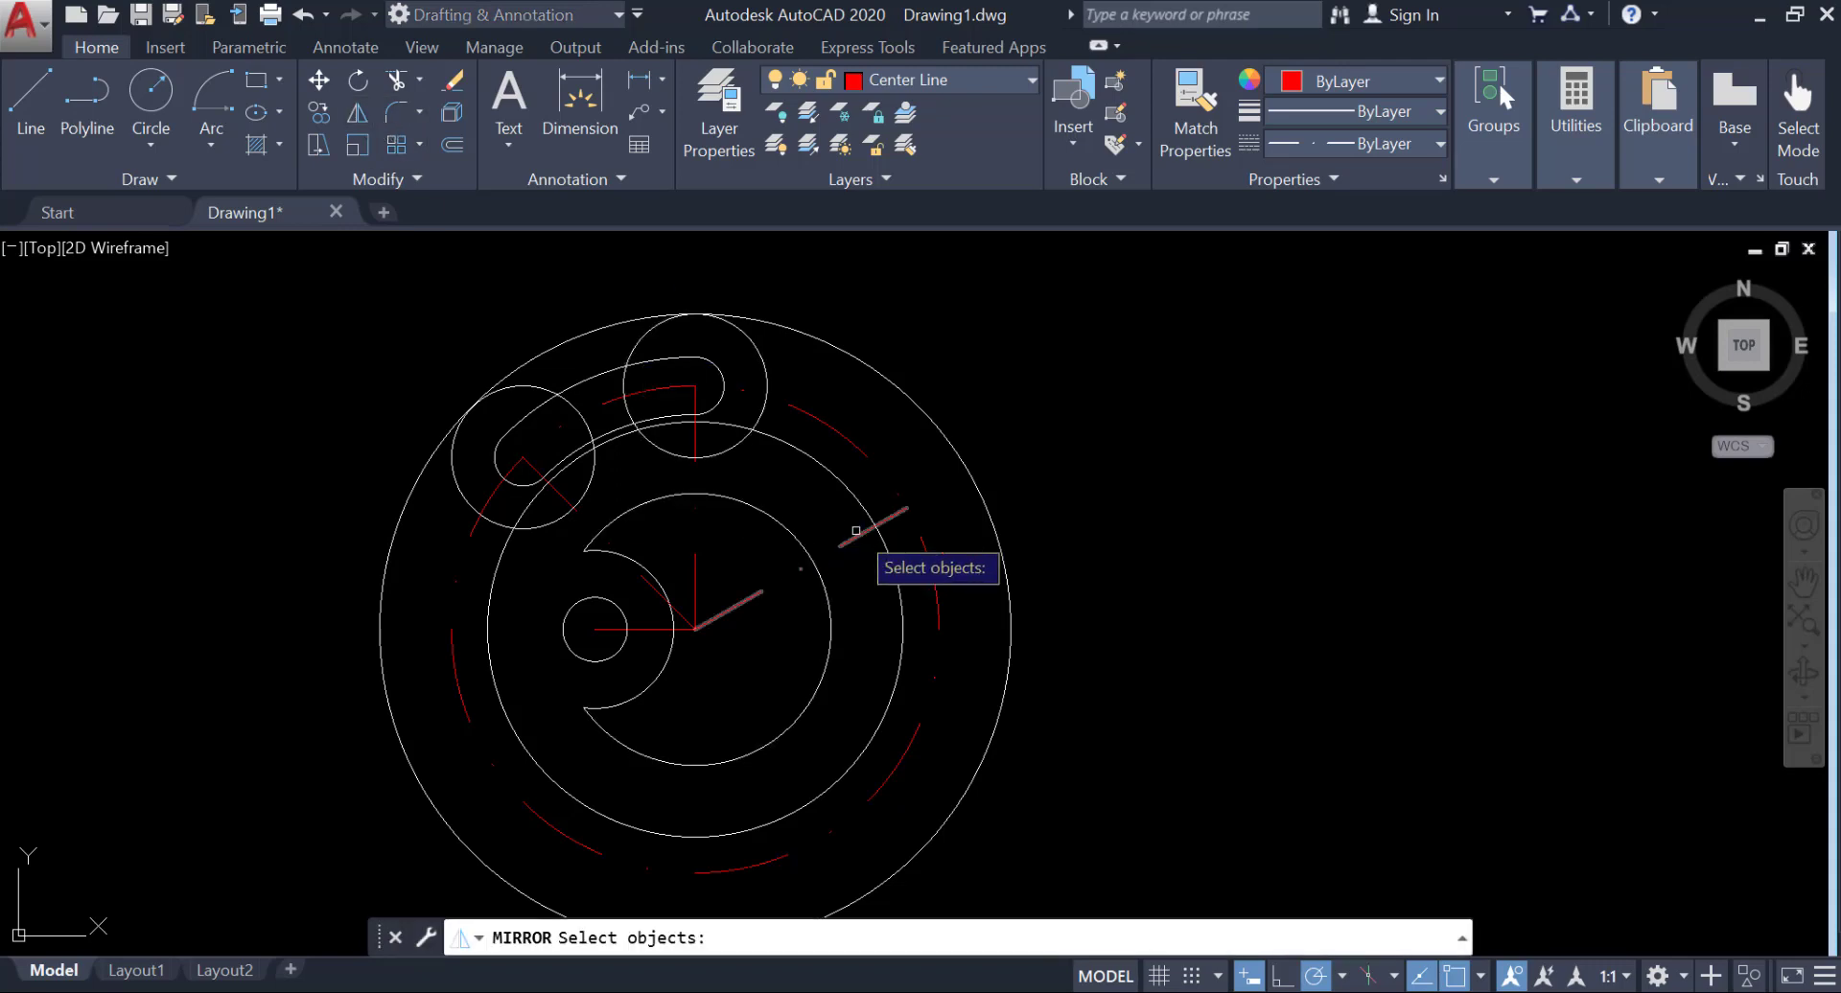
key("Return")
left_click(695, 629)
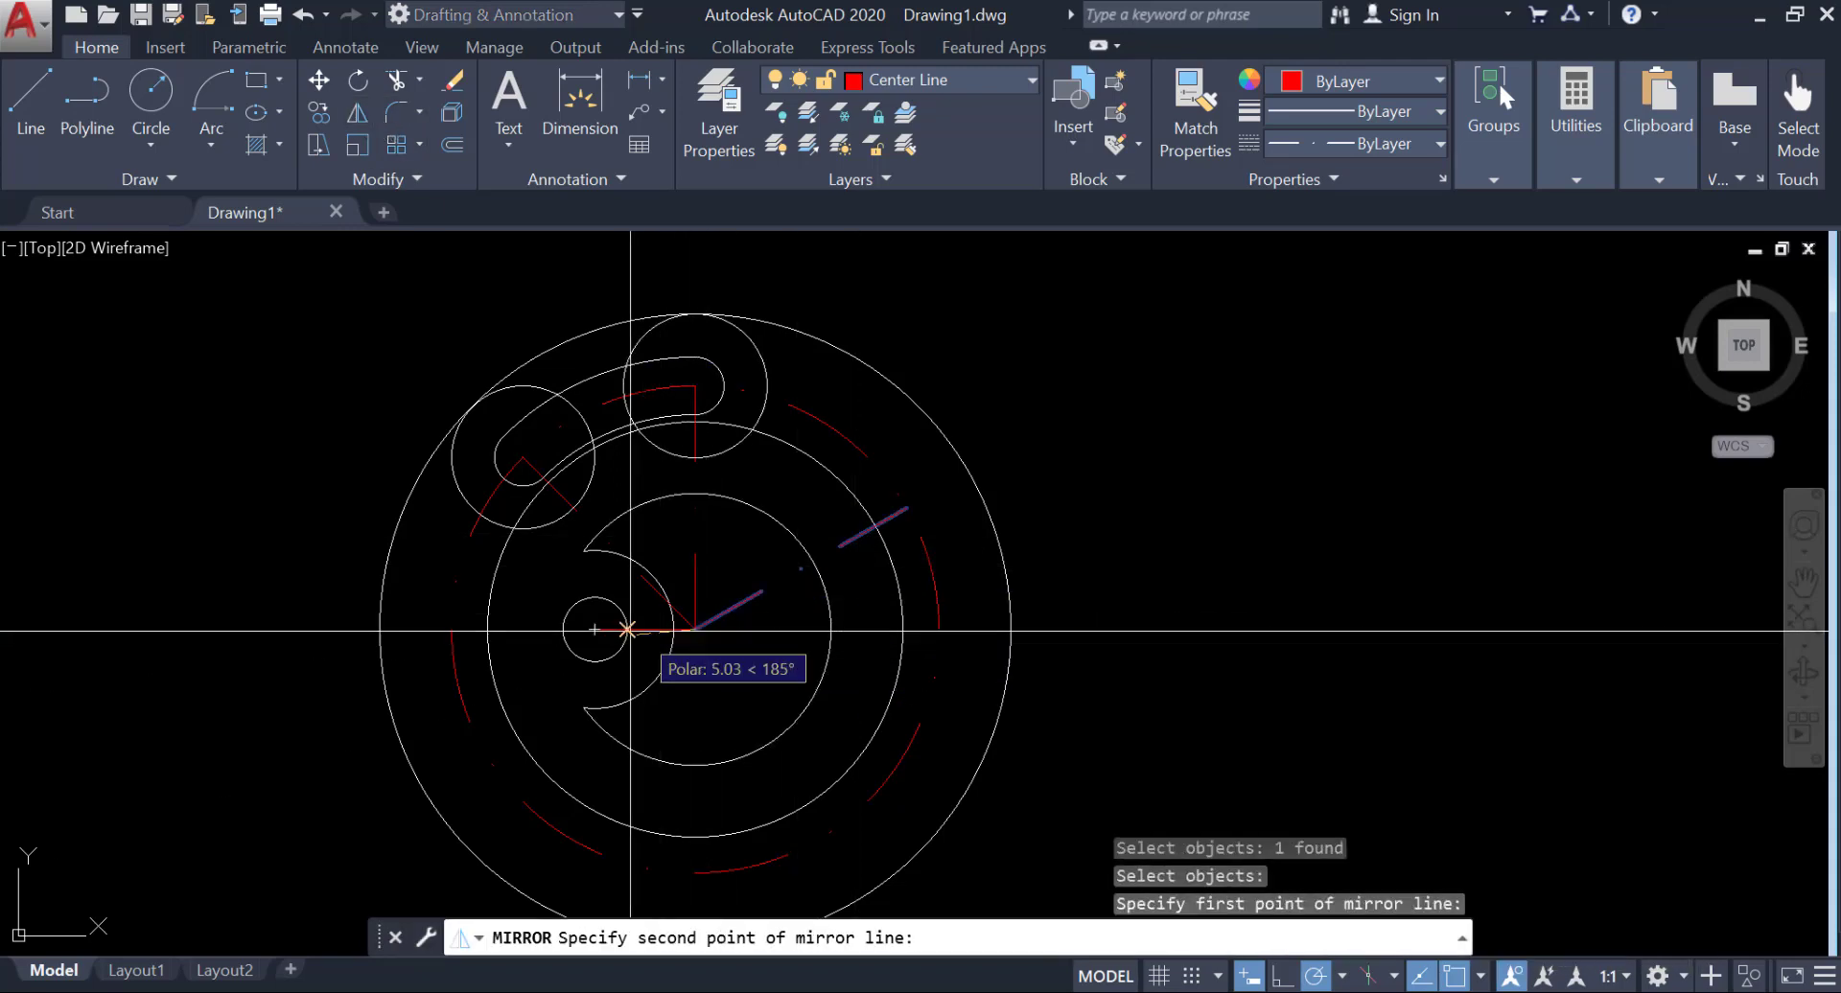
left_click(595, 629)
key("Return")
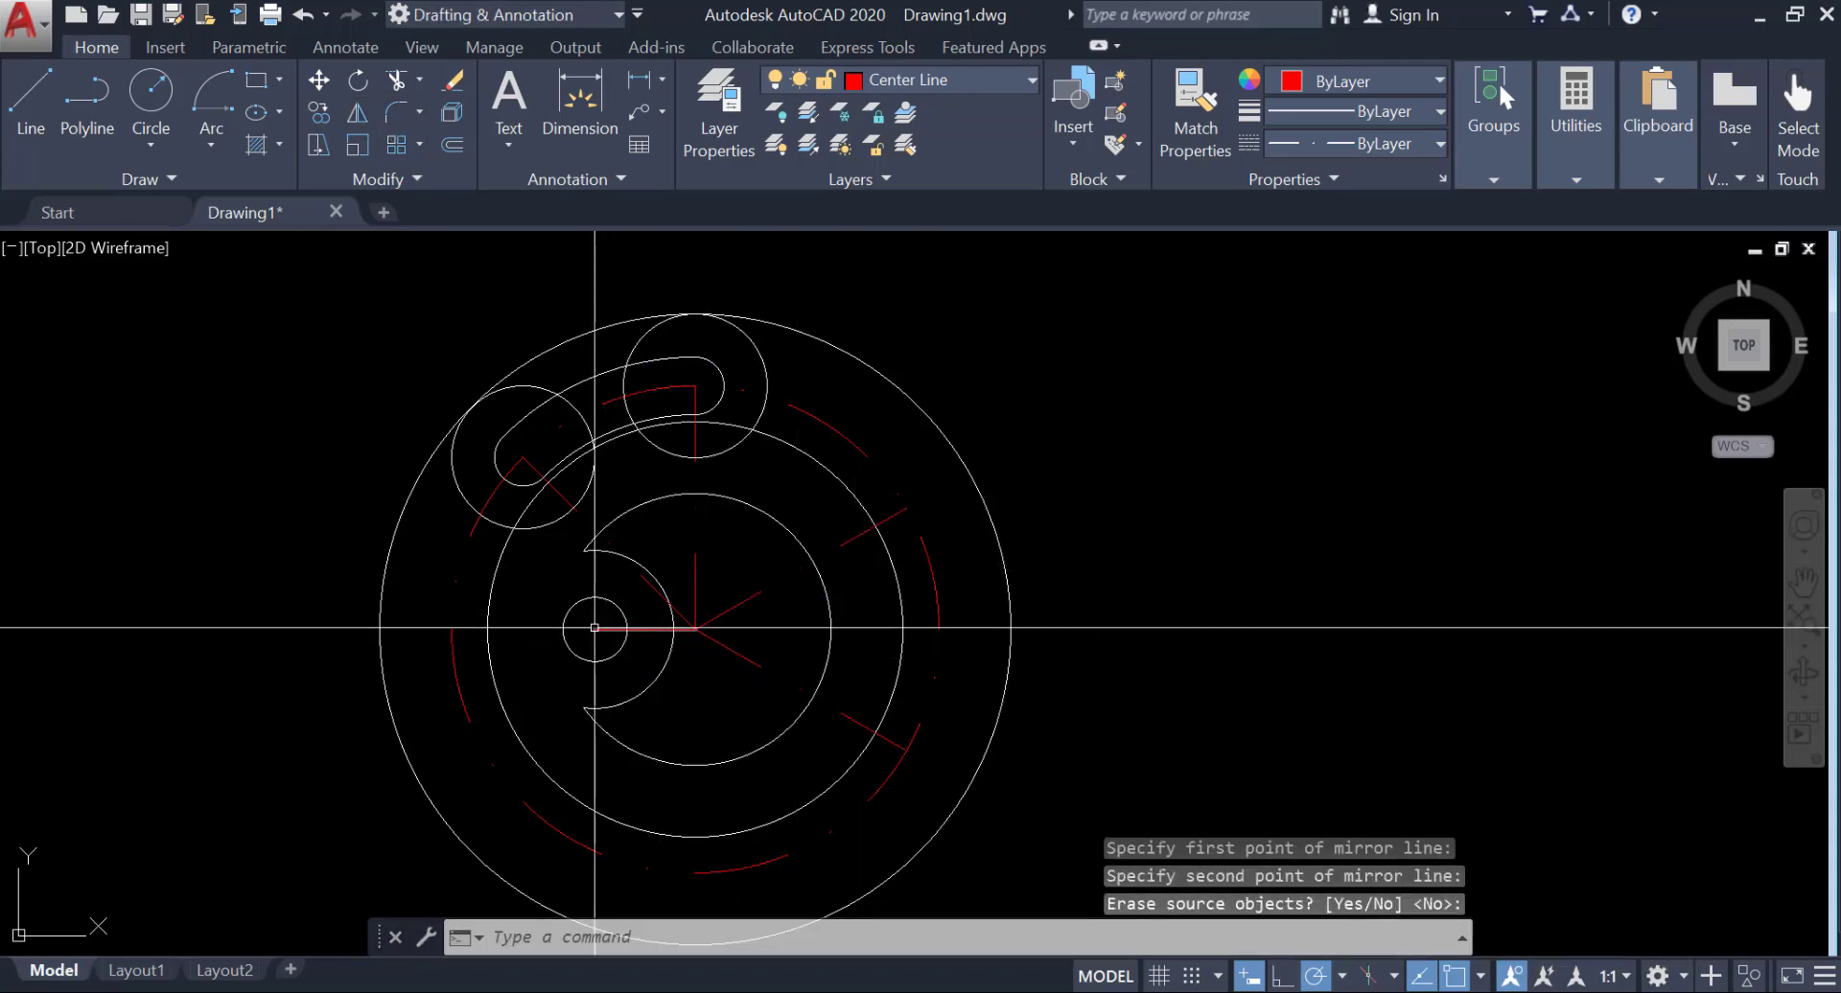
middle_click_drag(595, 588, 462, 539)
left_click(163, 88)
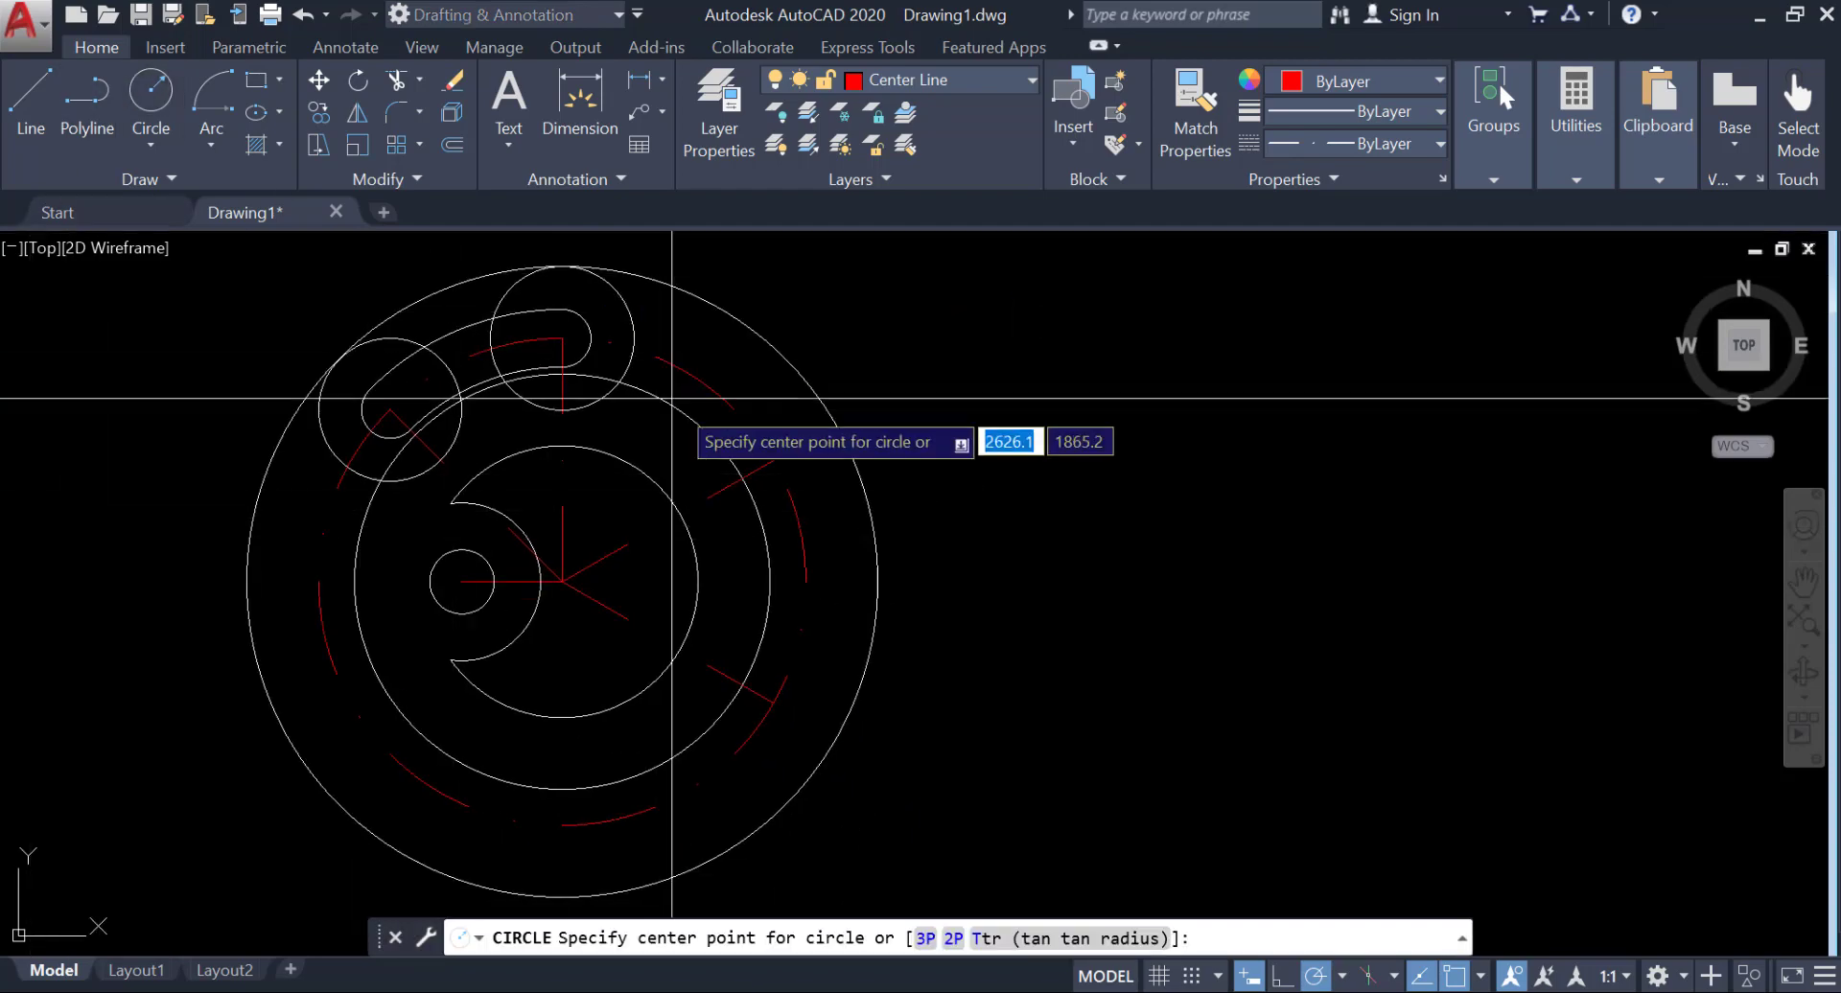
left_click(772, 460)
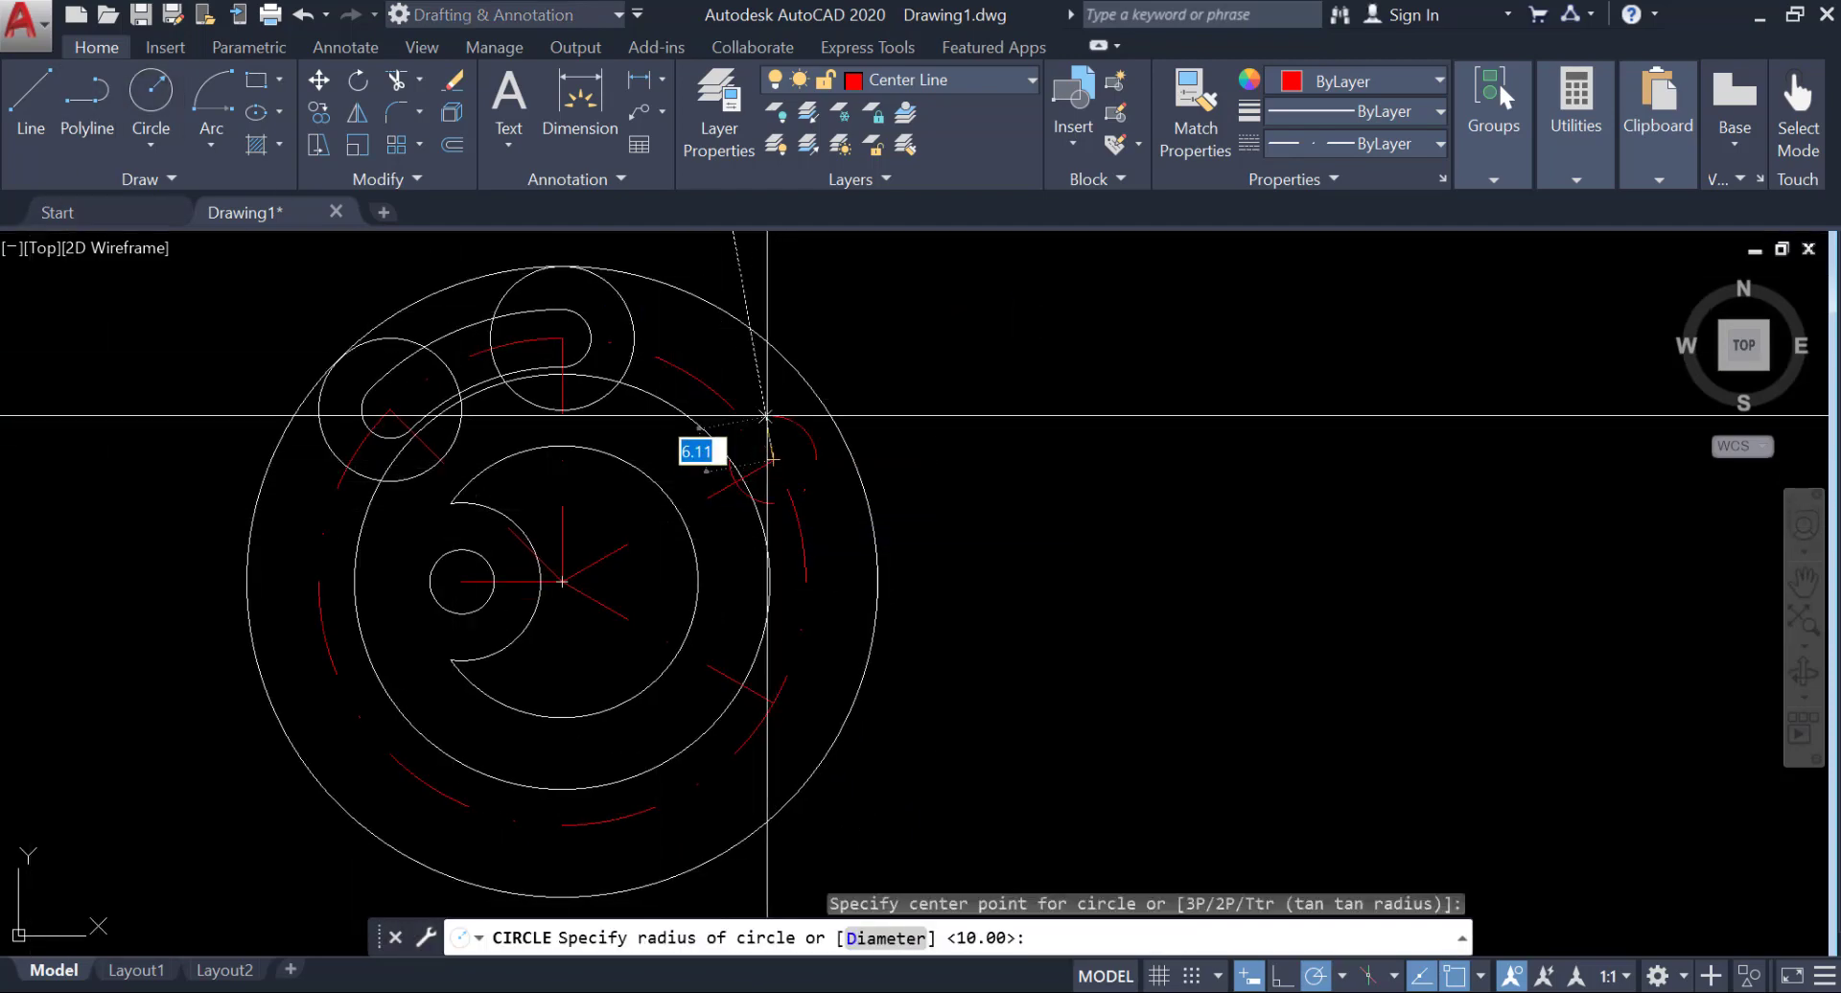
key("Escape")
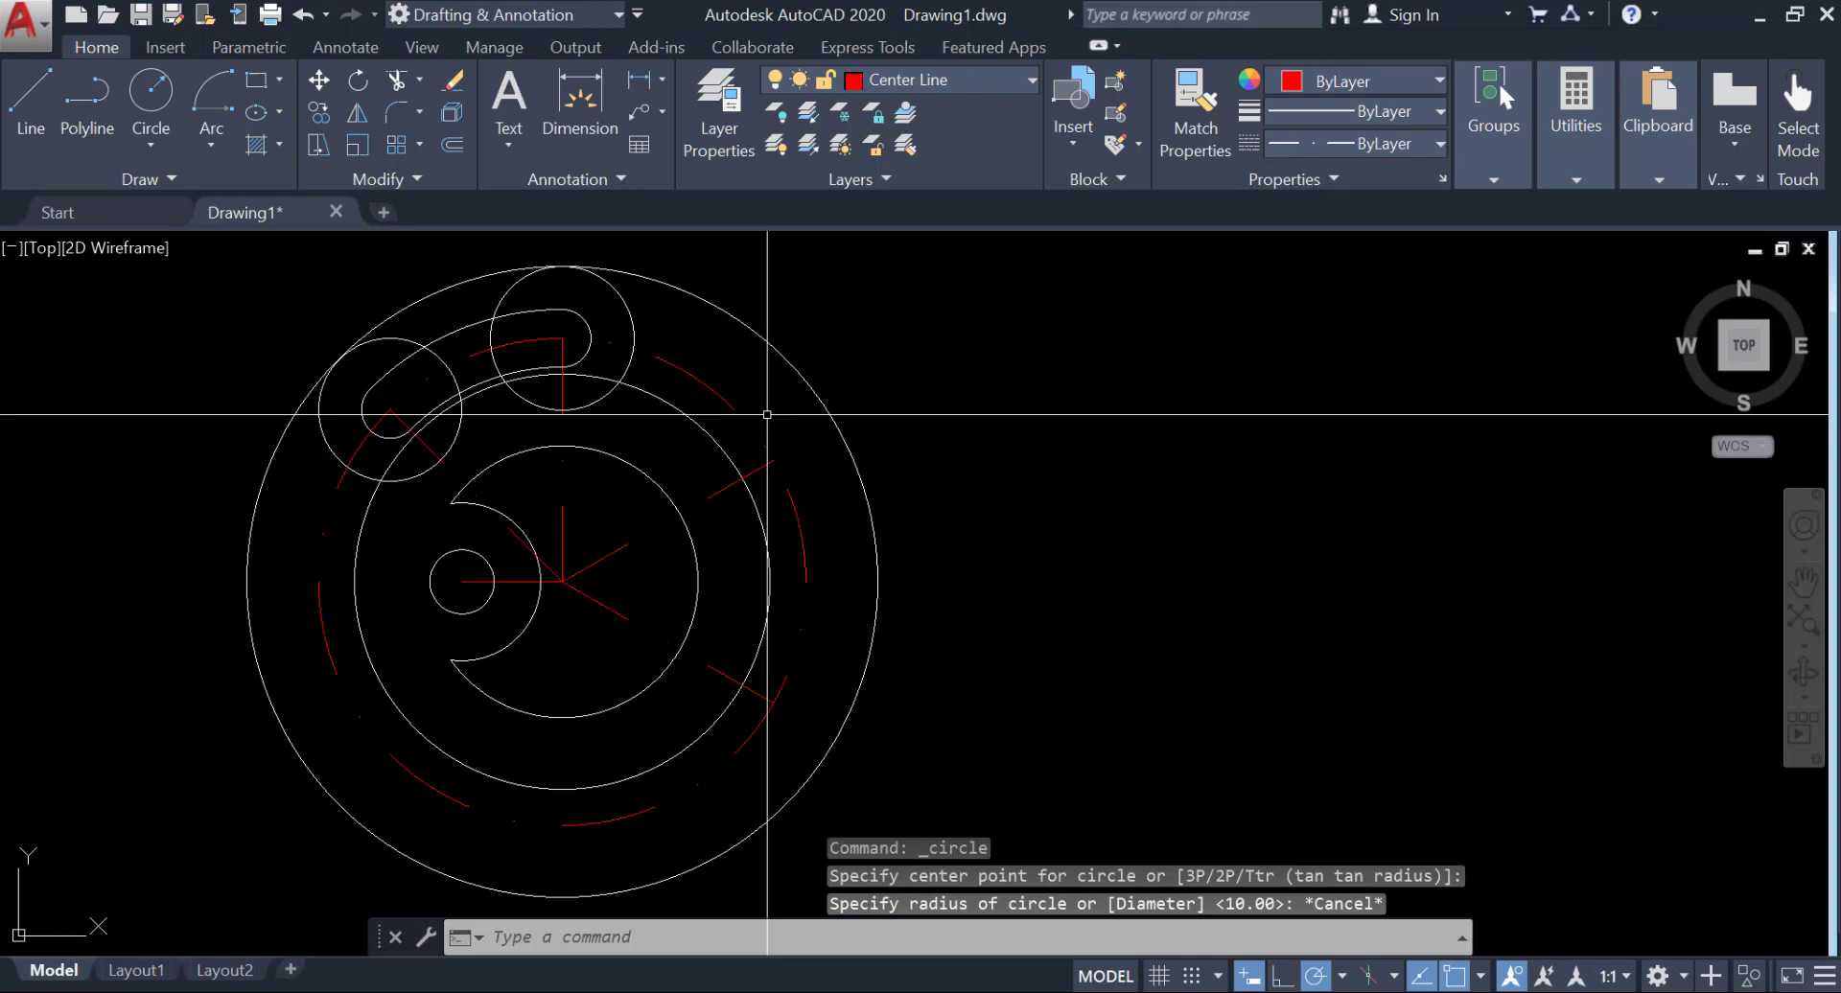
Step: Make layer 0 current and draw a circle with a radius of 3 at the outer end of the 30° centre line
left_click(917, 84)
left_click(912, 100)
key("Return")
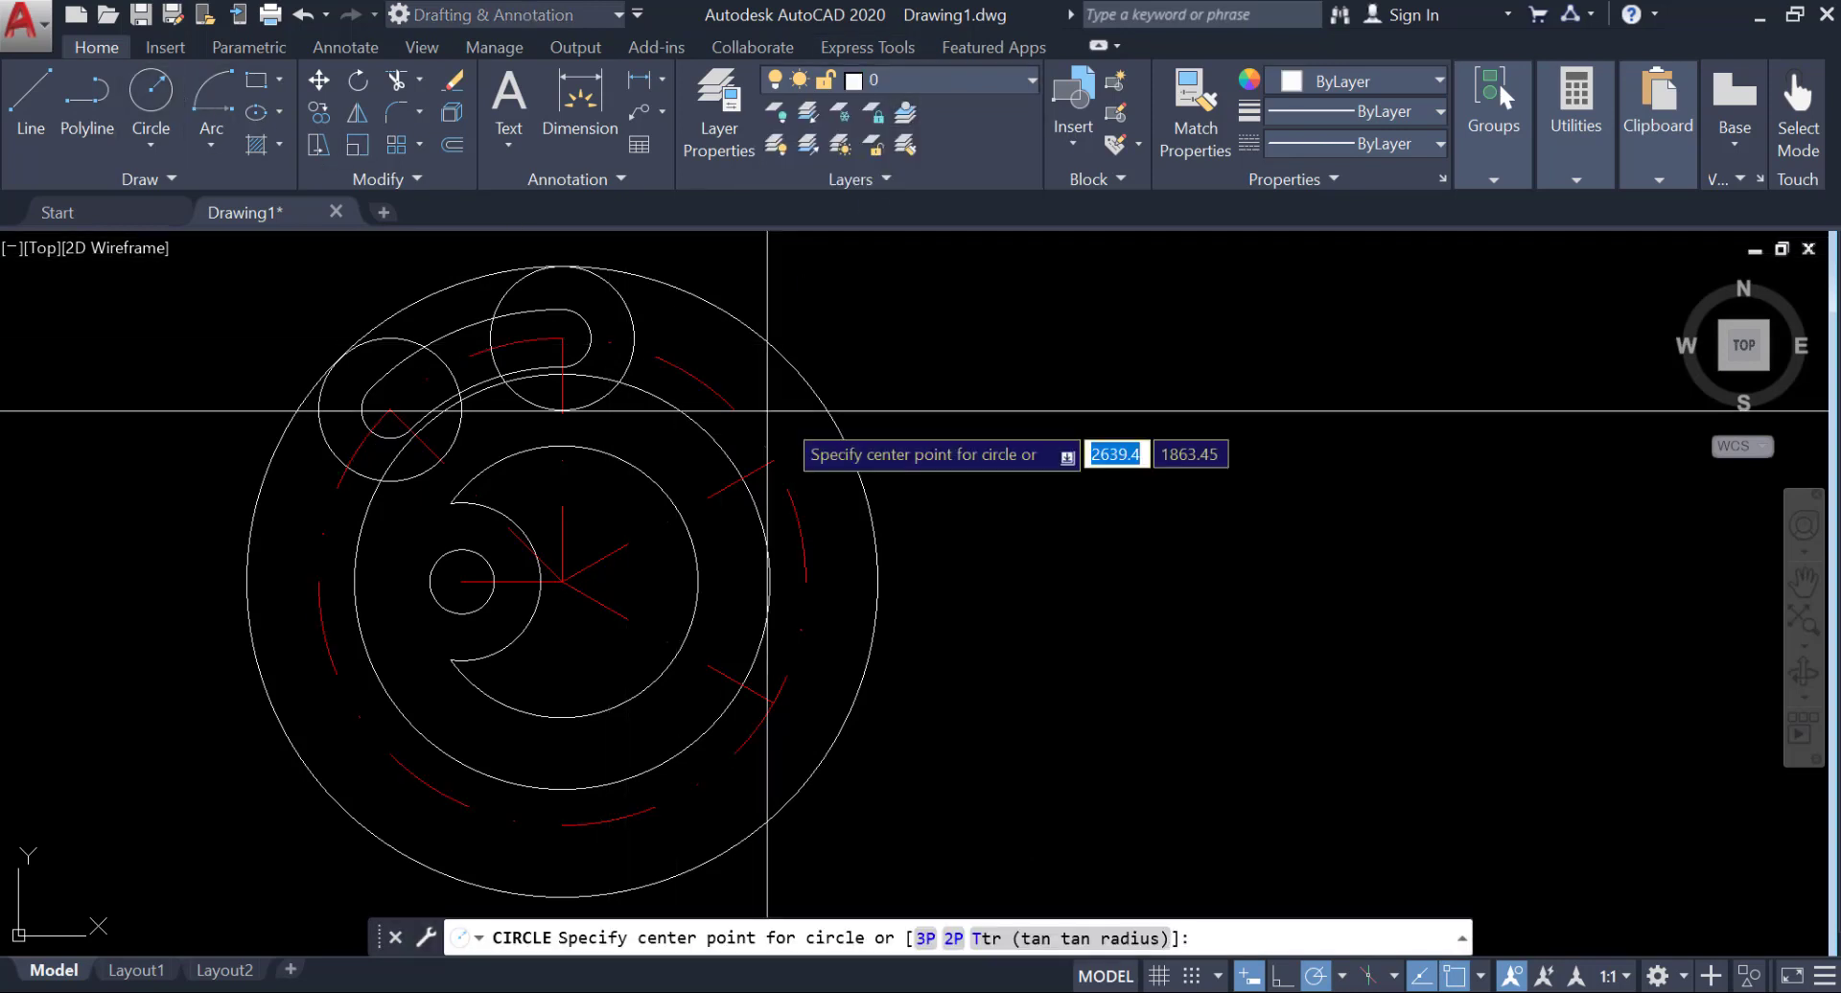
left_click(776, 465)
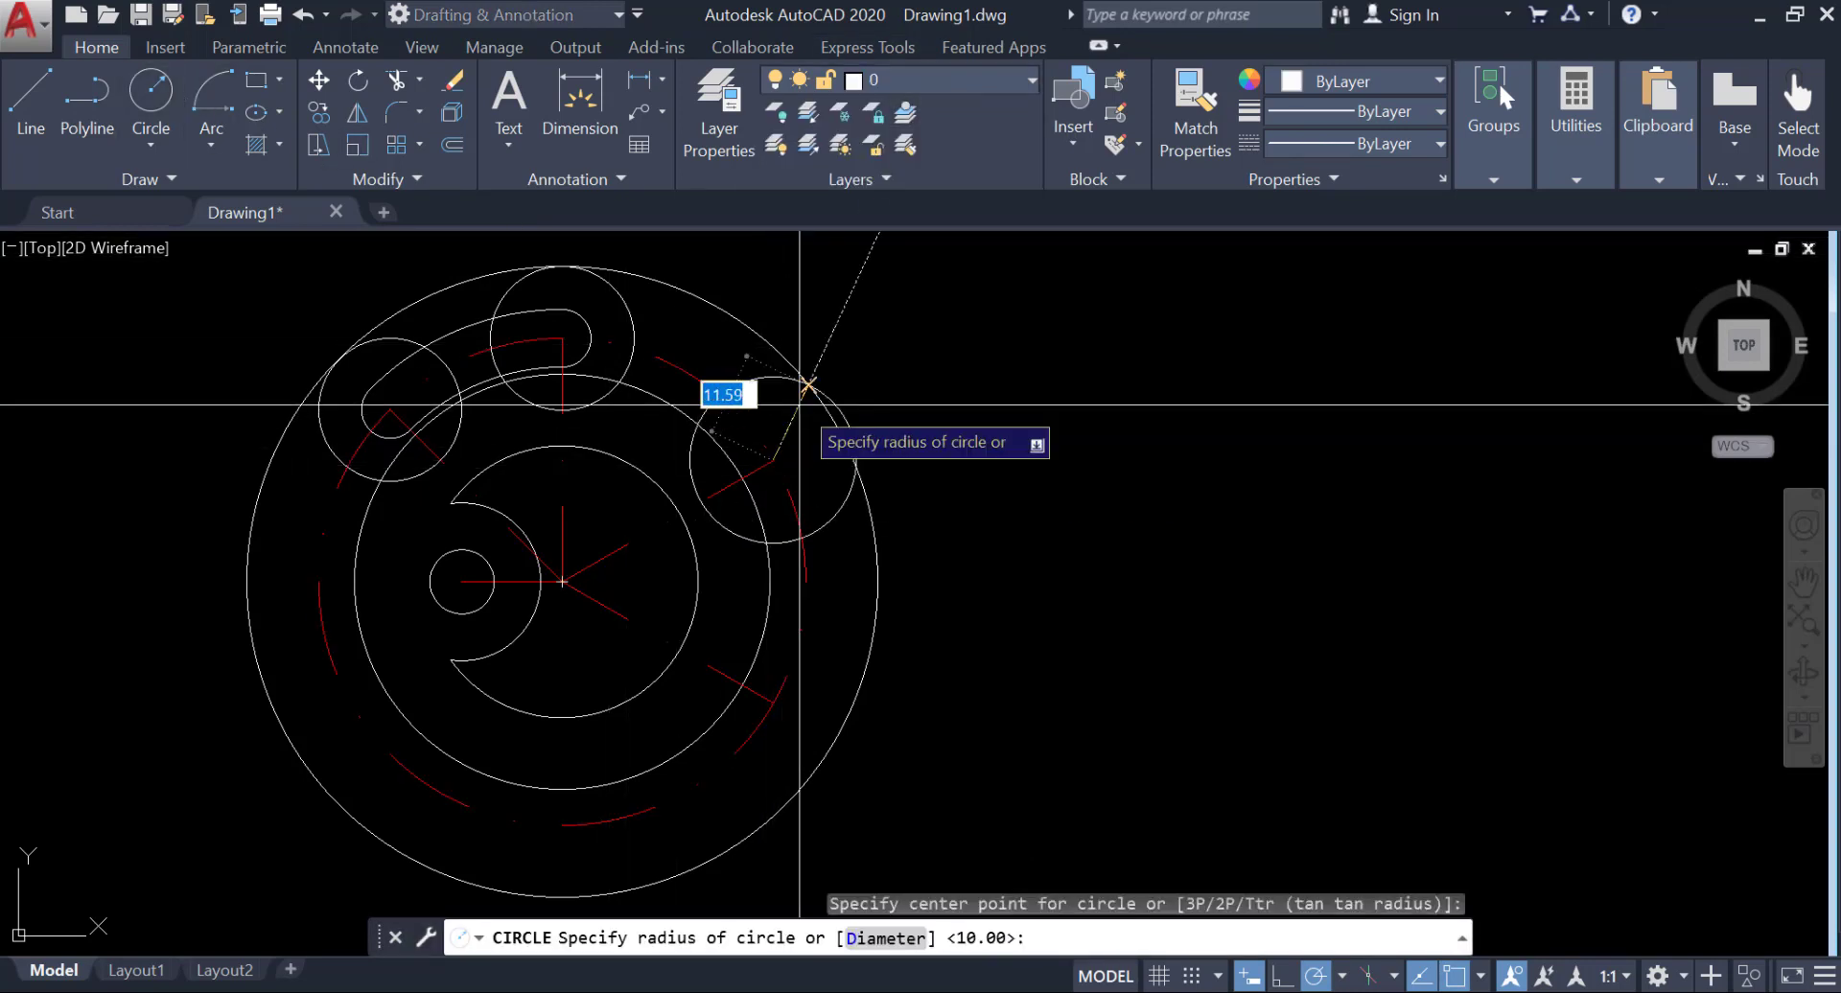
type("3")
key("Return")
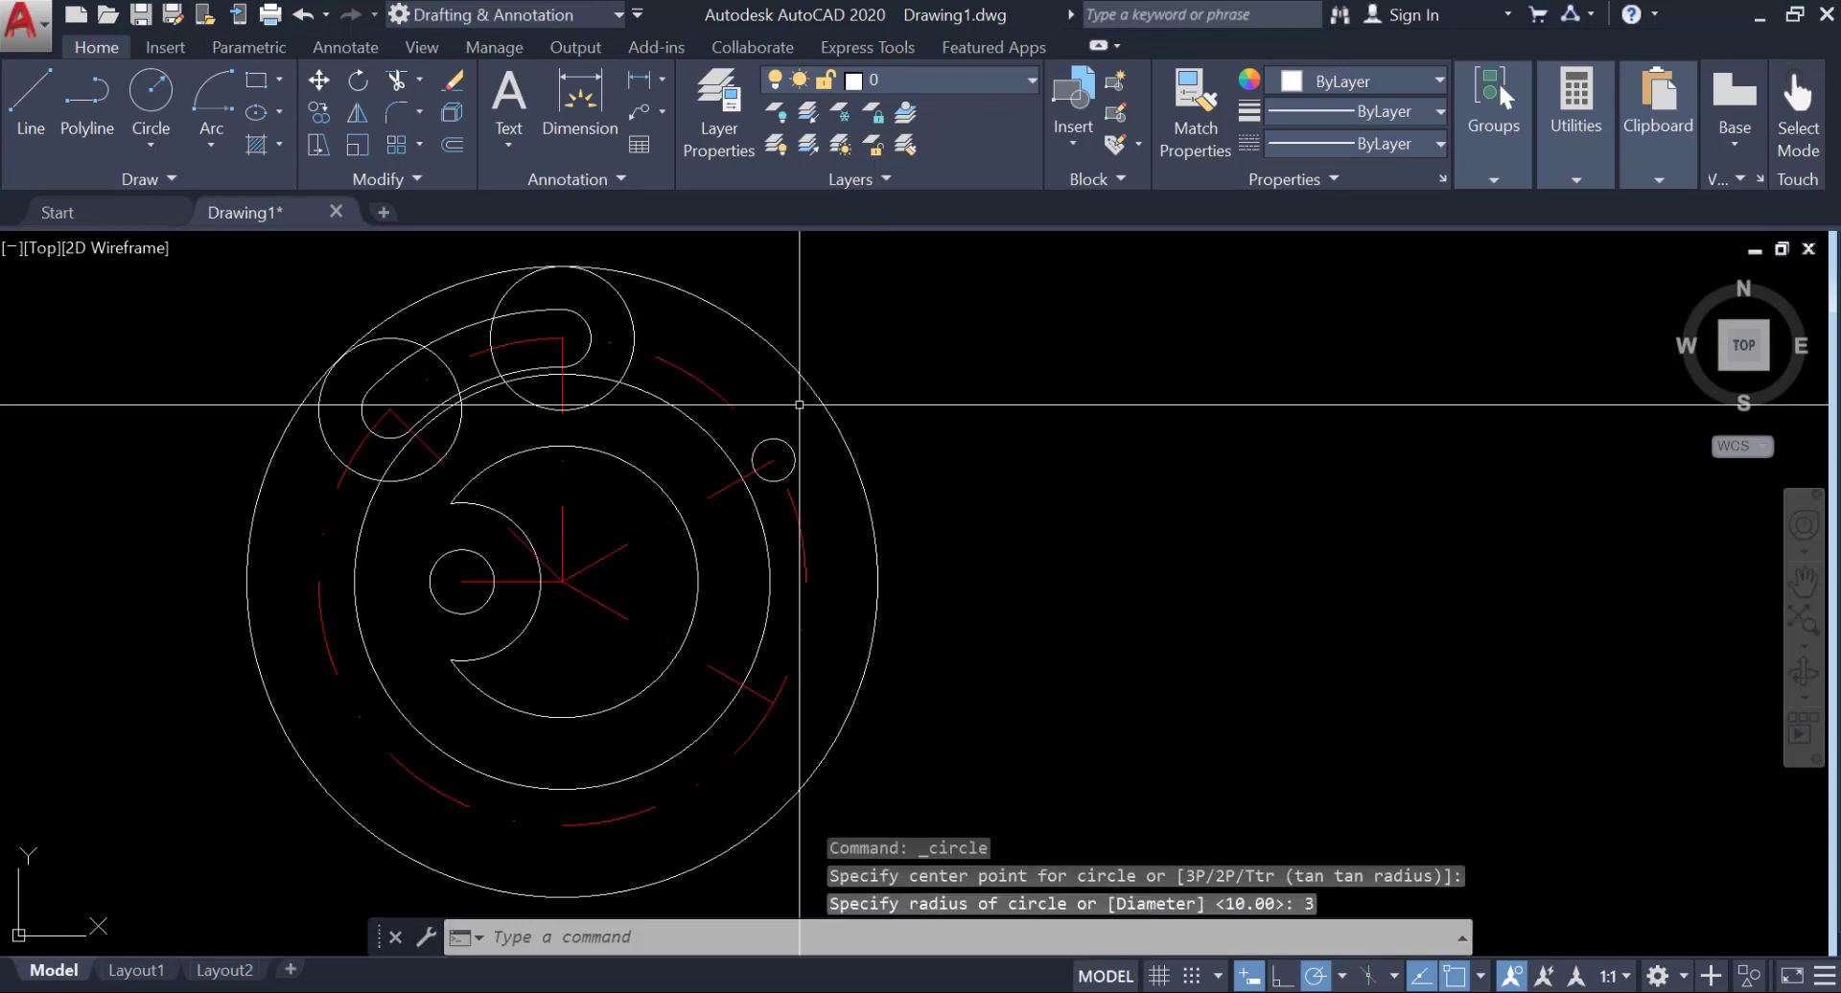
Step: Draw a circle with a radius of 7 concentric with the radius 3 circle
key("Return")
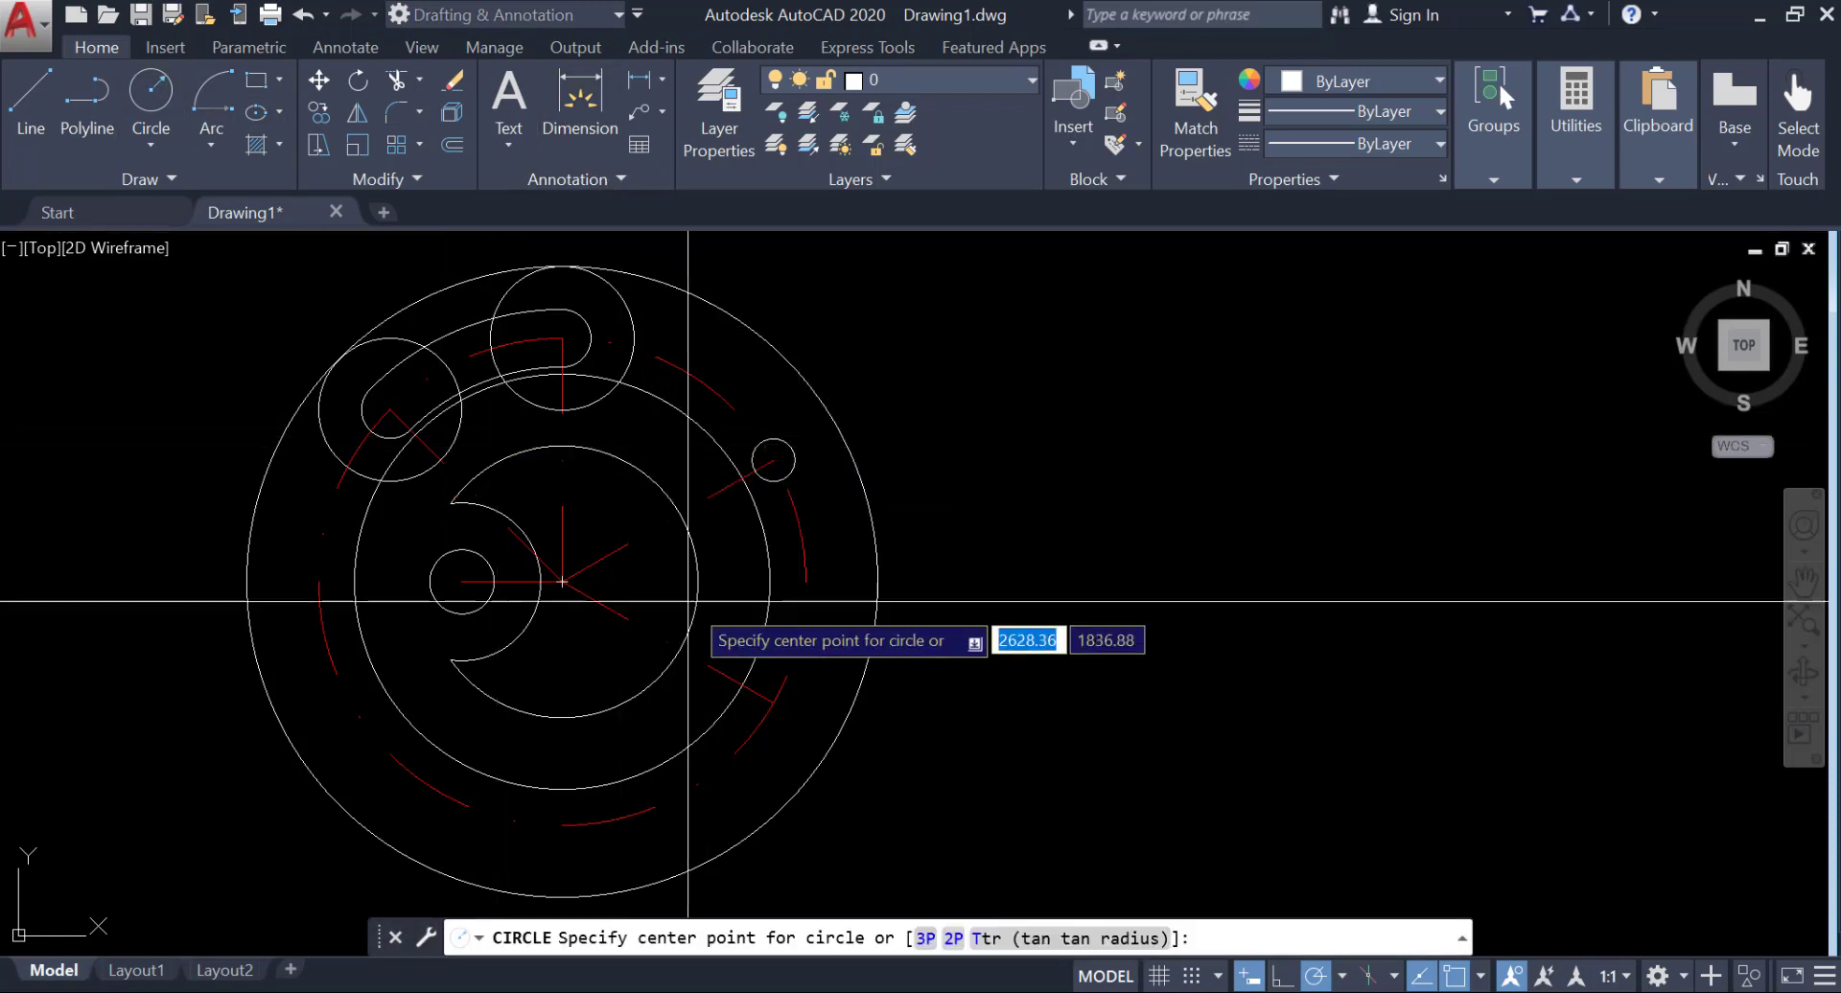
left_click(773, 461)
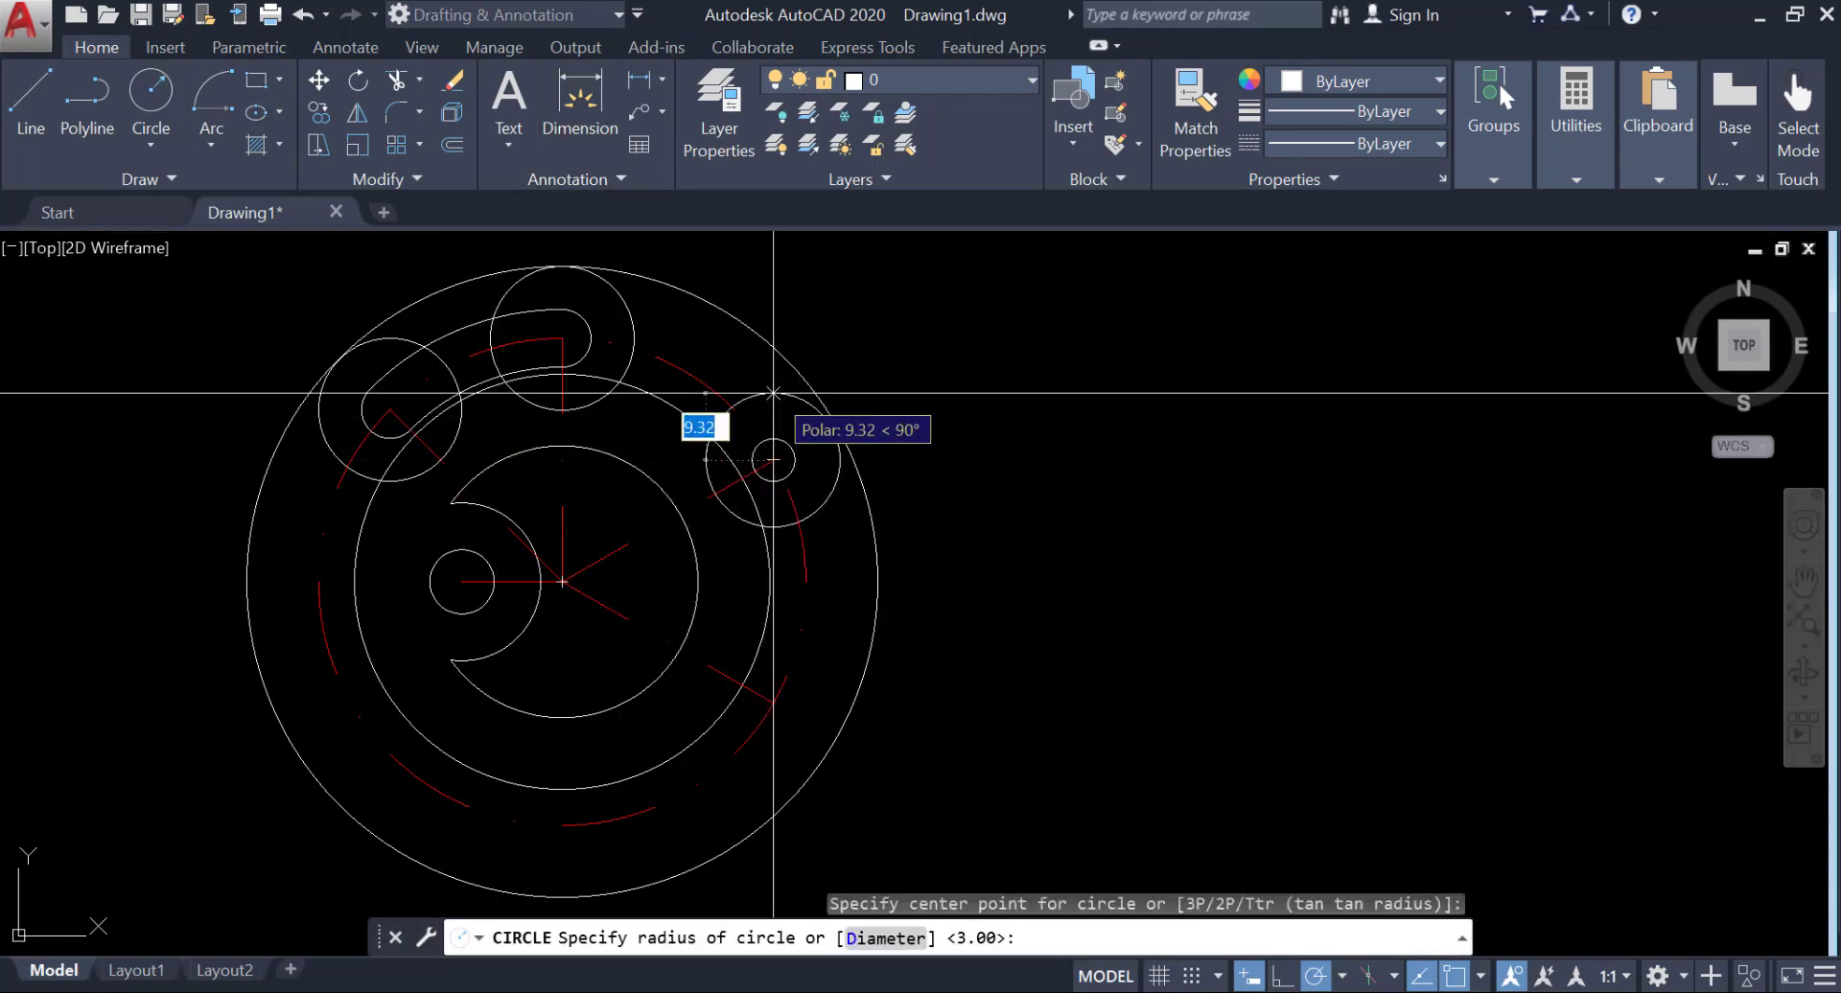
key("Return")
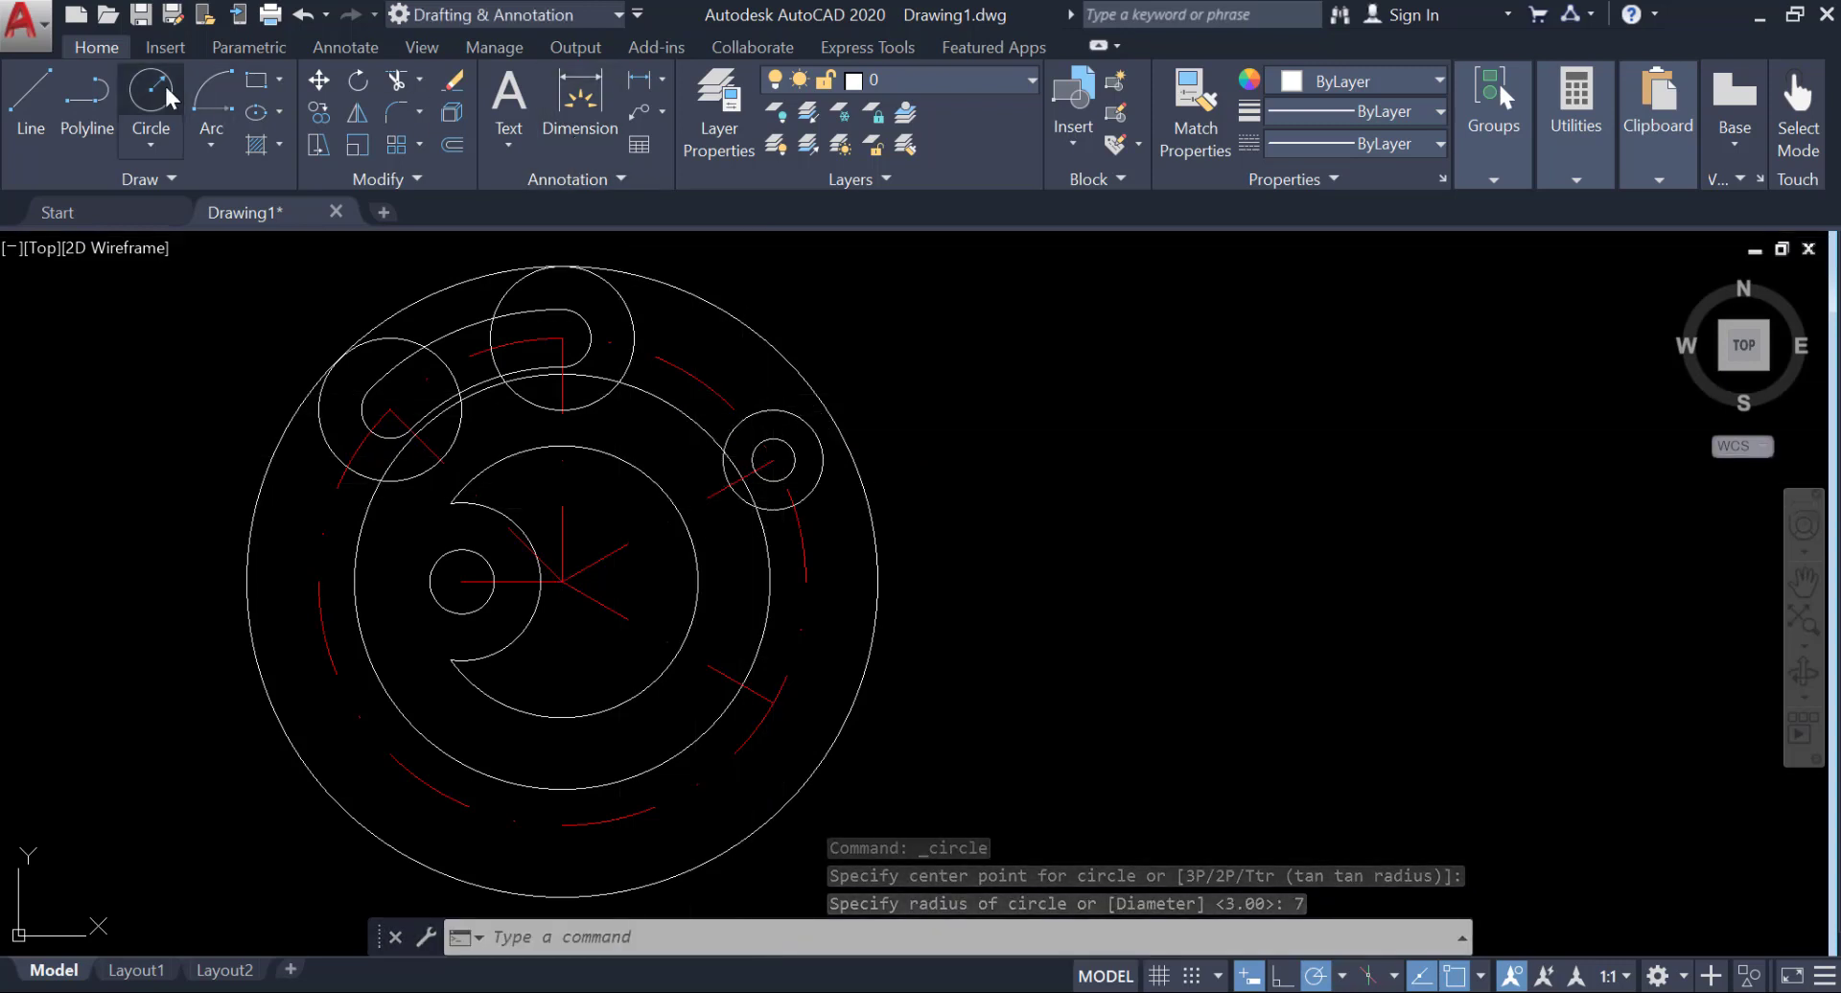
Step: Draw a circle with a radius of 4 at the outer end of the mirrored centre line
key("Return")
left_click(772, 702)
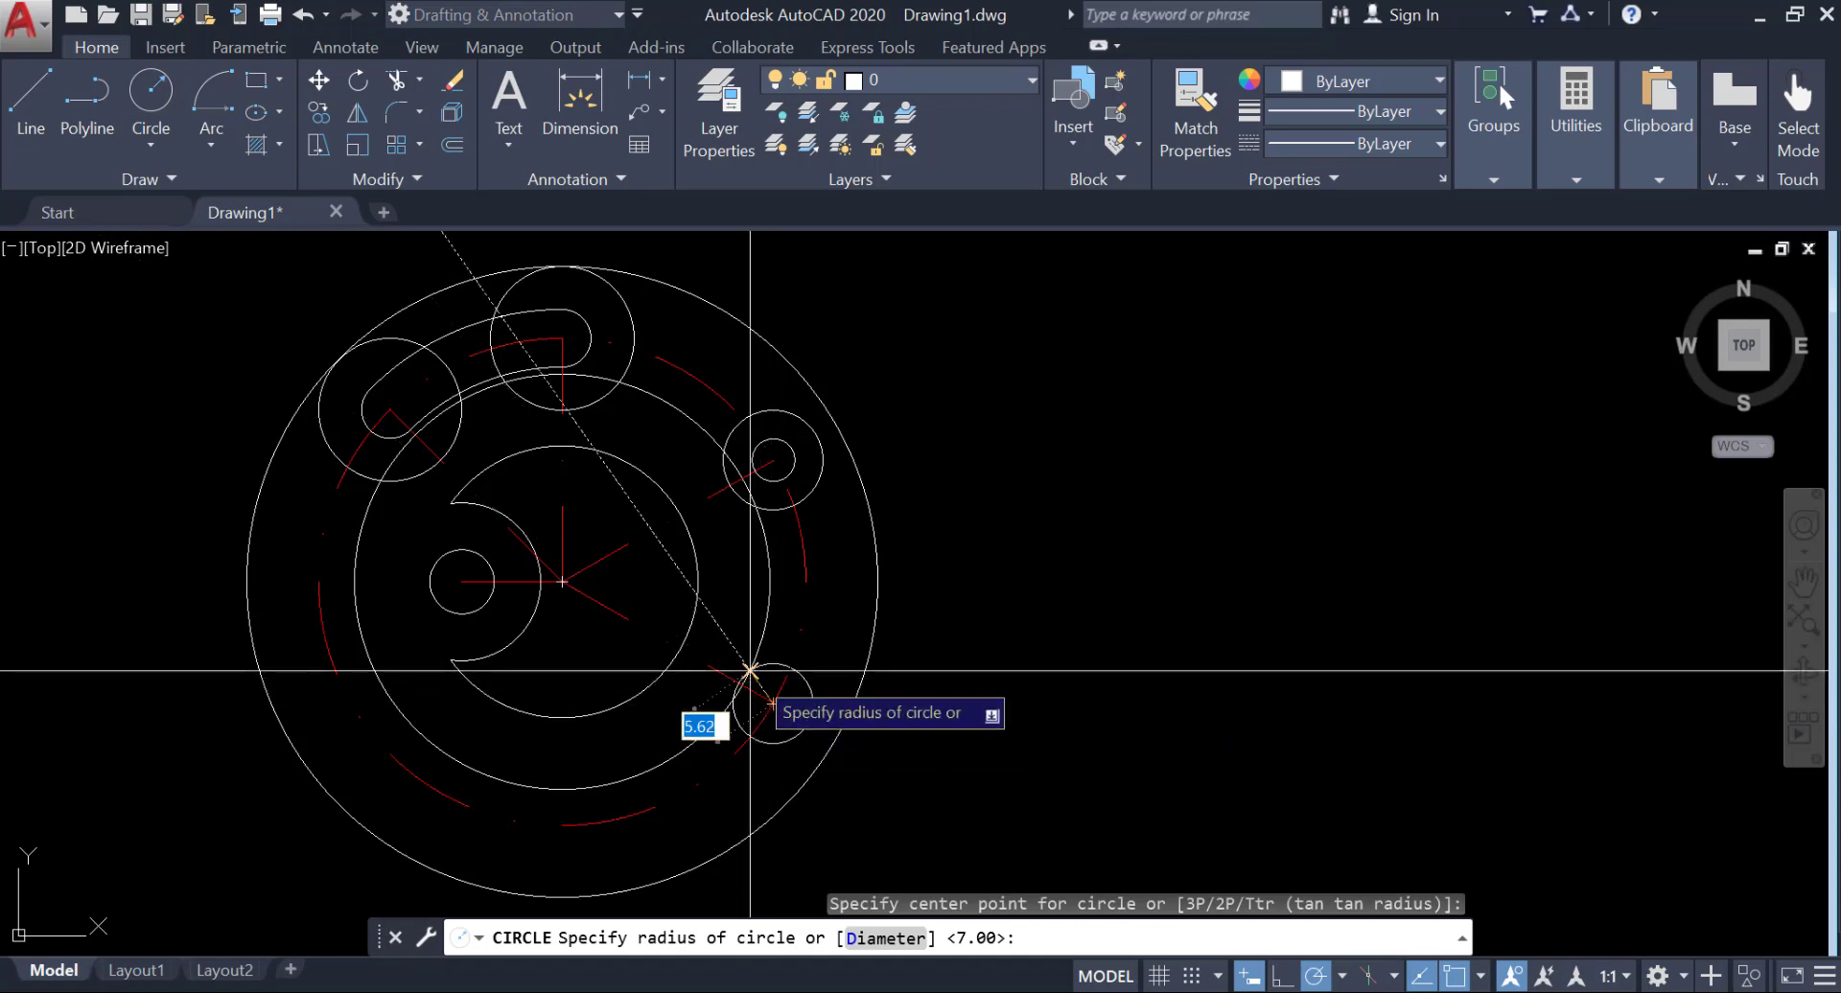
key("Return")
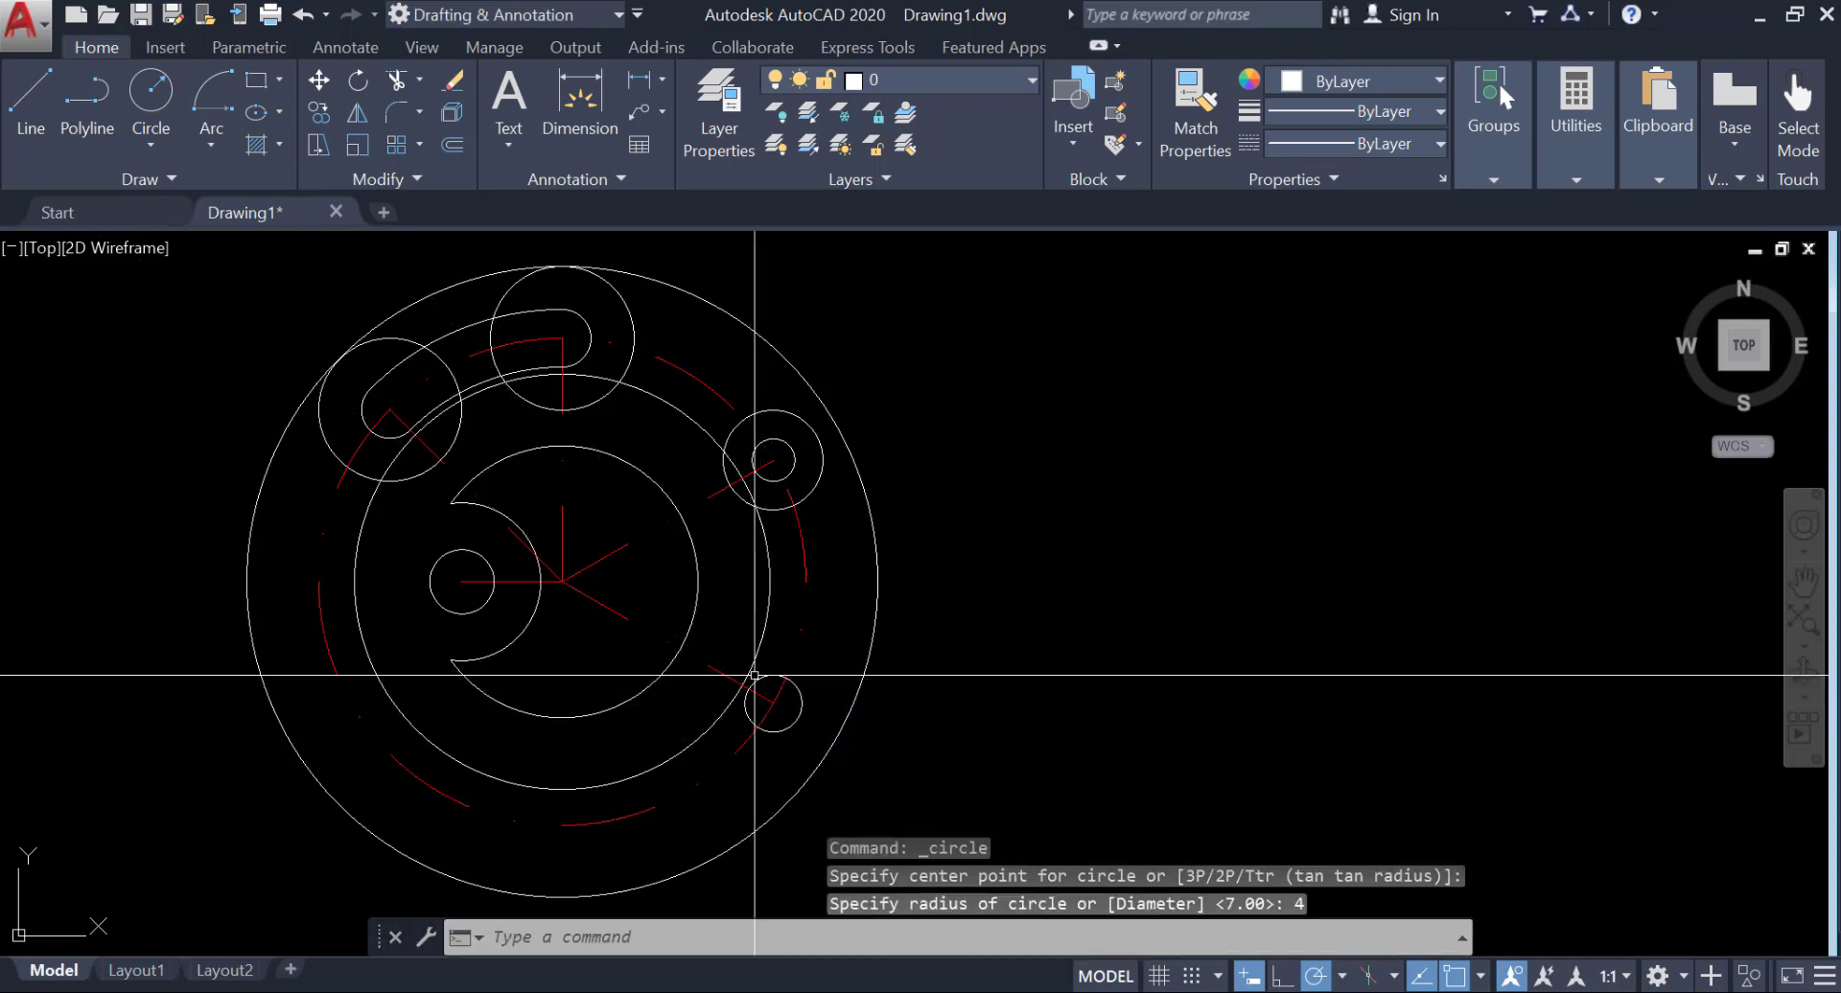
Step: On the Center Line layer, draw a line 9 long from the radius 4 circle's centre, outward at 30° below horizontal
left_click(20, 92)
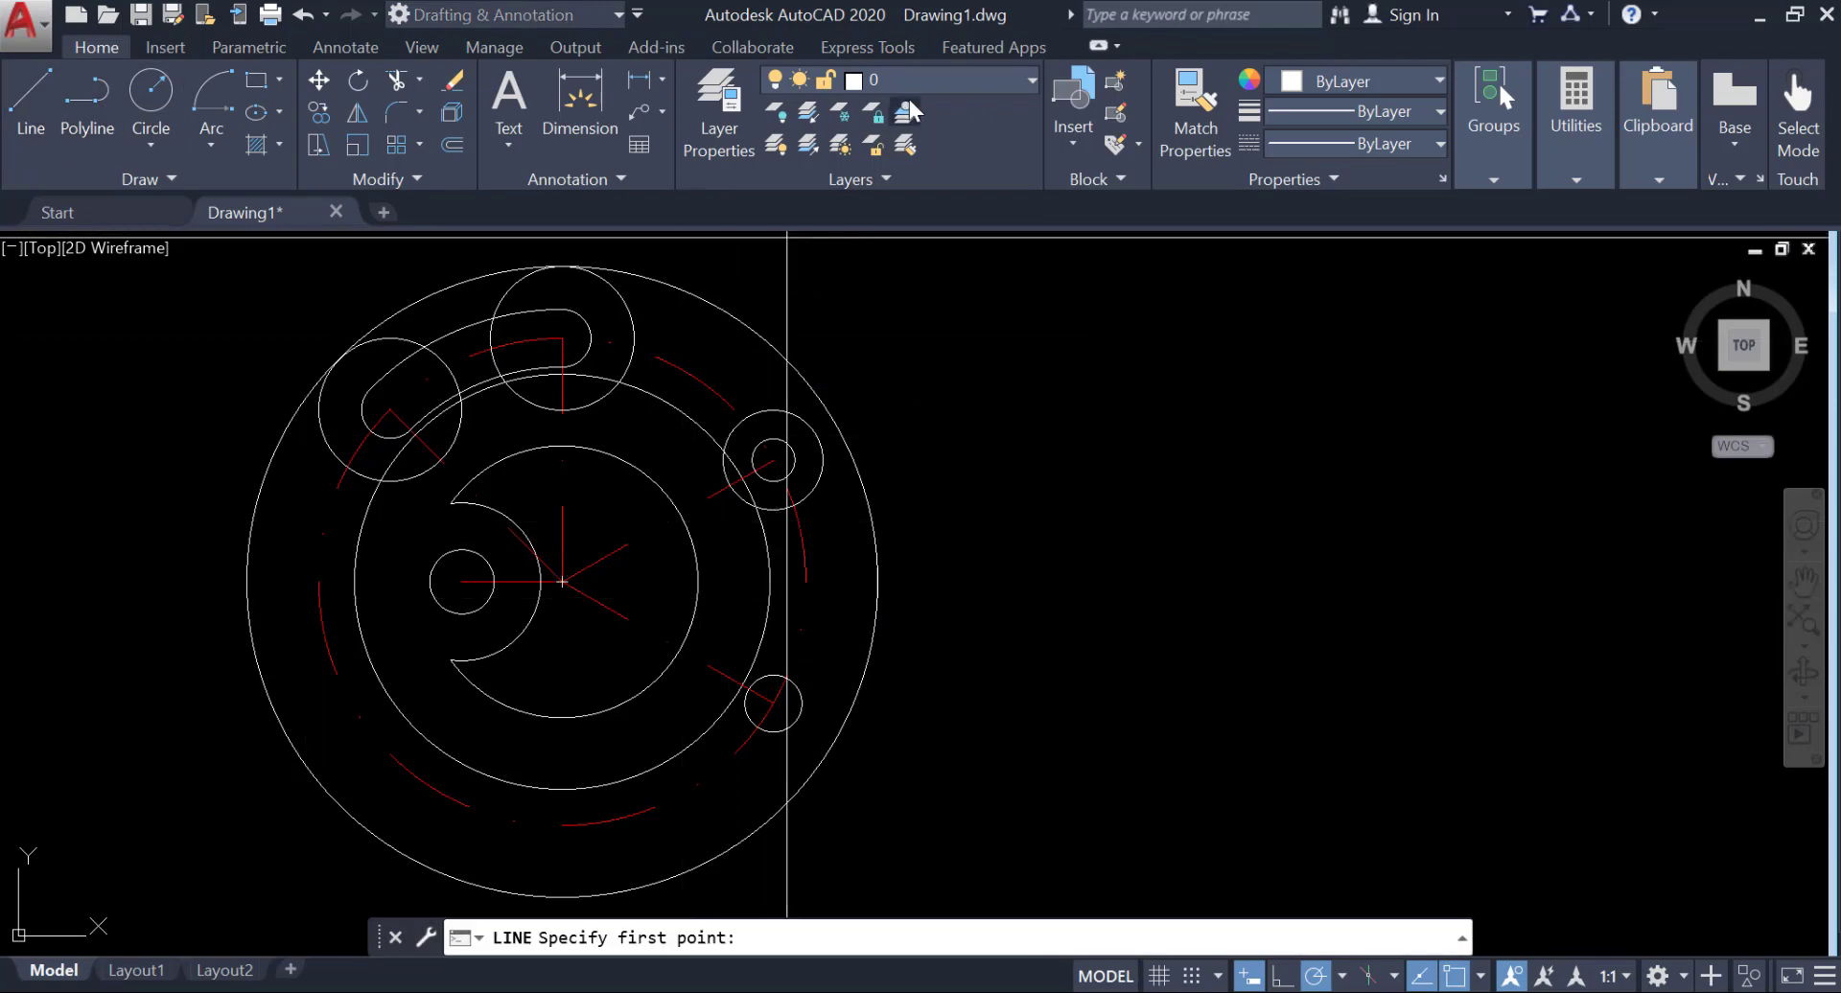
left_click(911, 83)
left_click(933, 146)
middle_click_drag(772, 616, 480, 489)
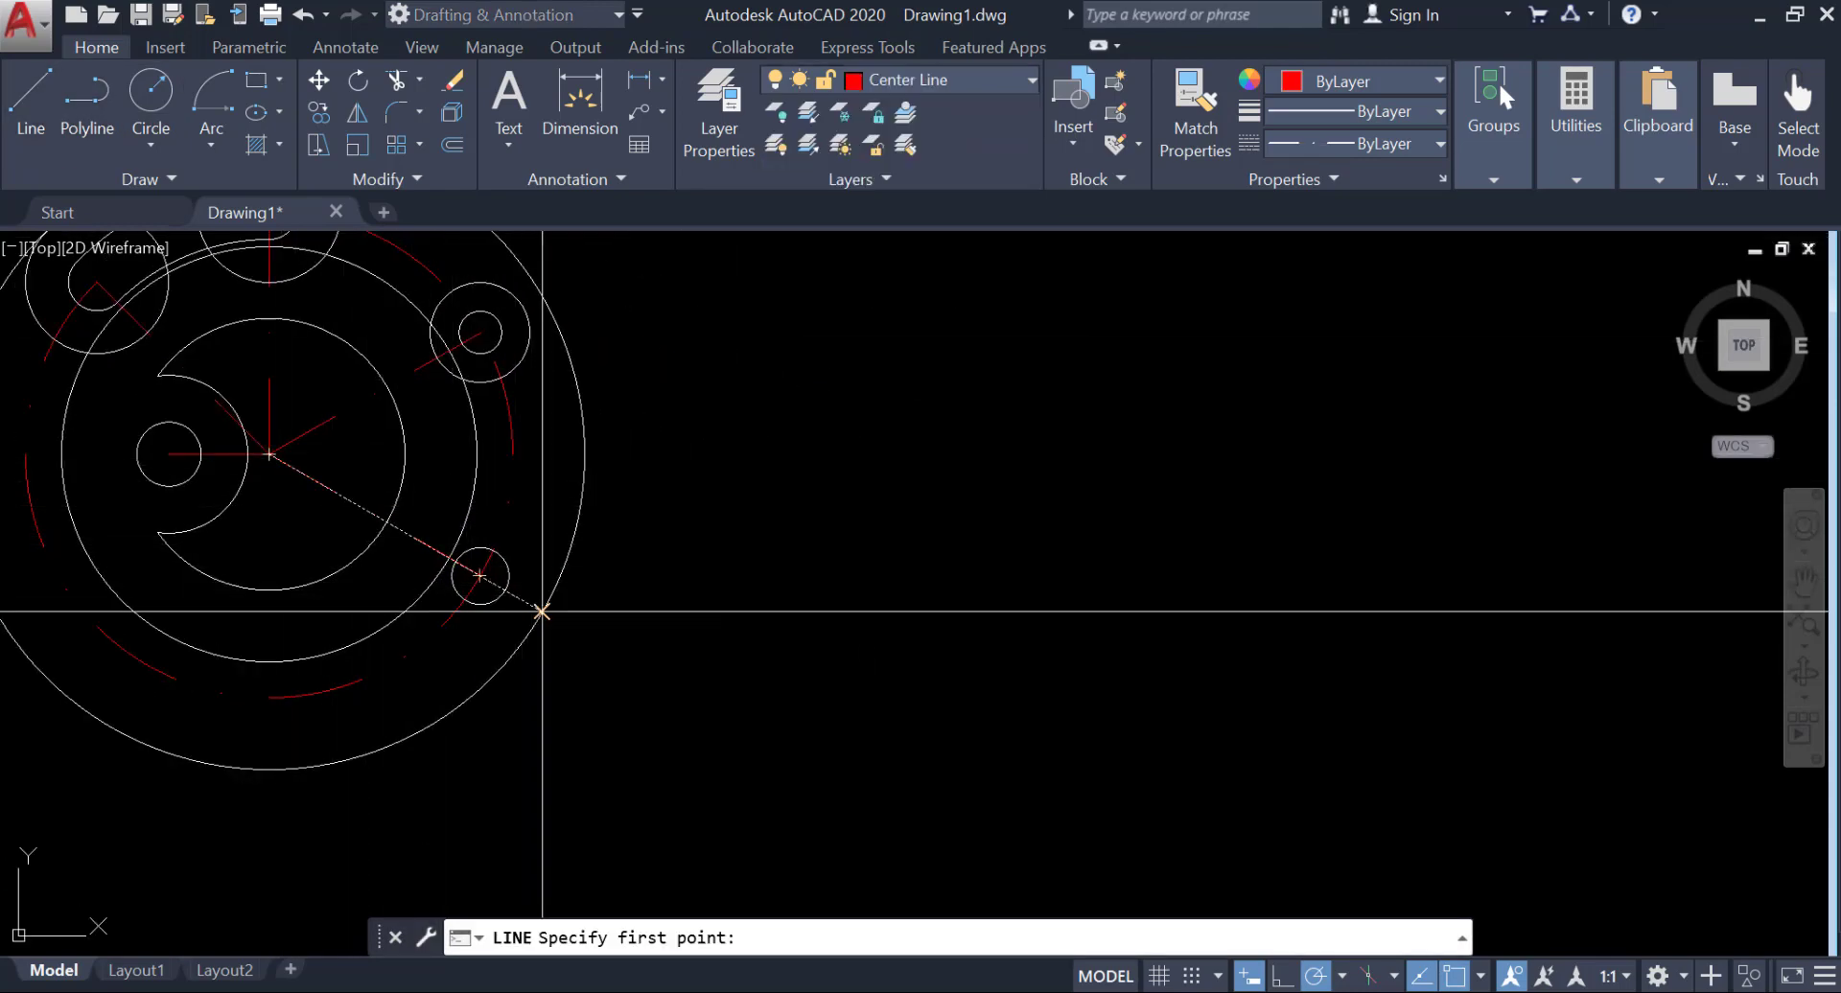
left_click(479, 575)
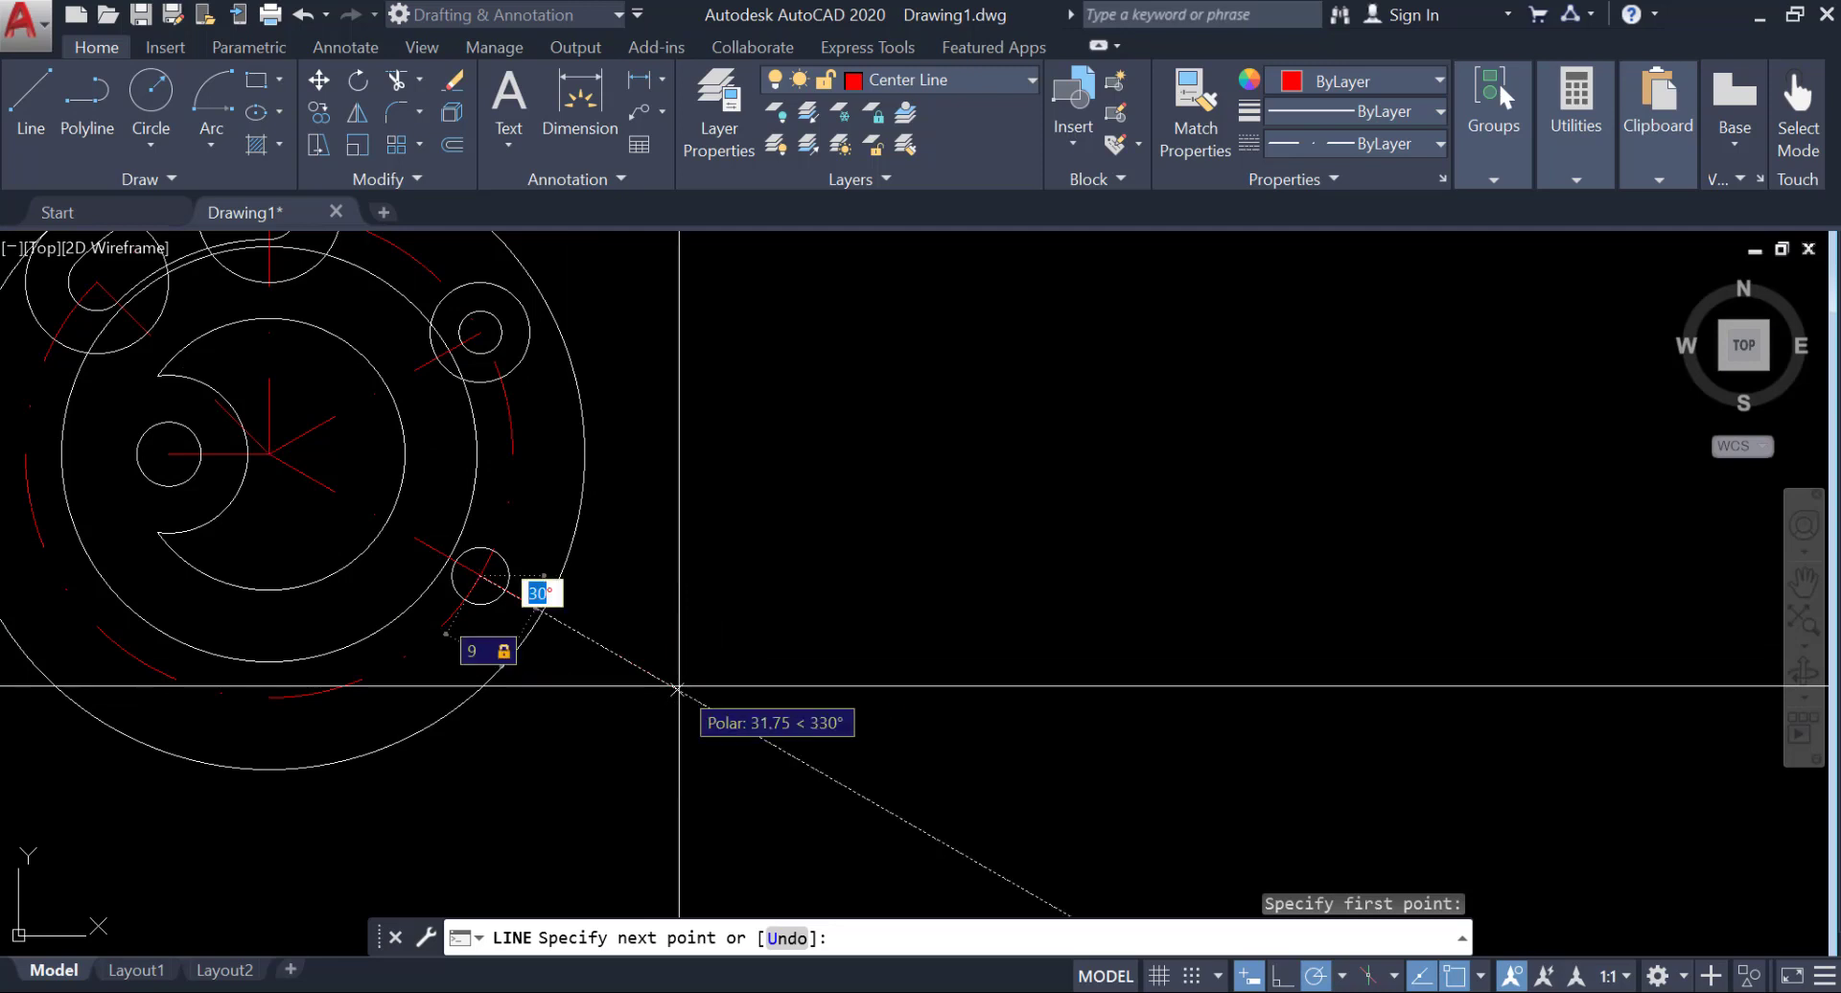
key("Return")
key("Return")
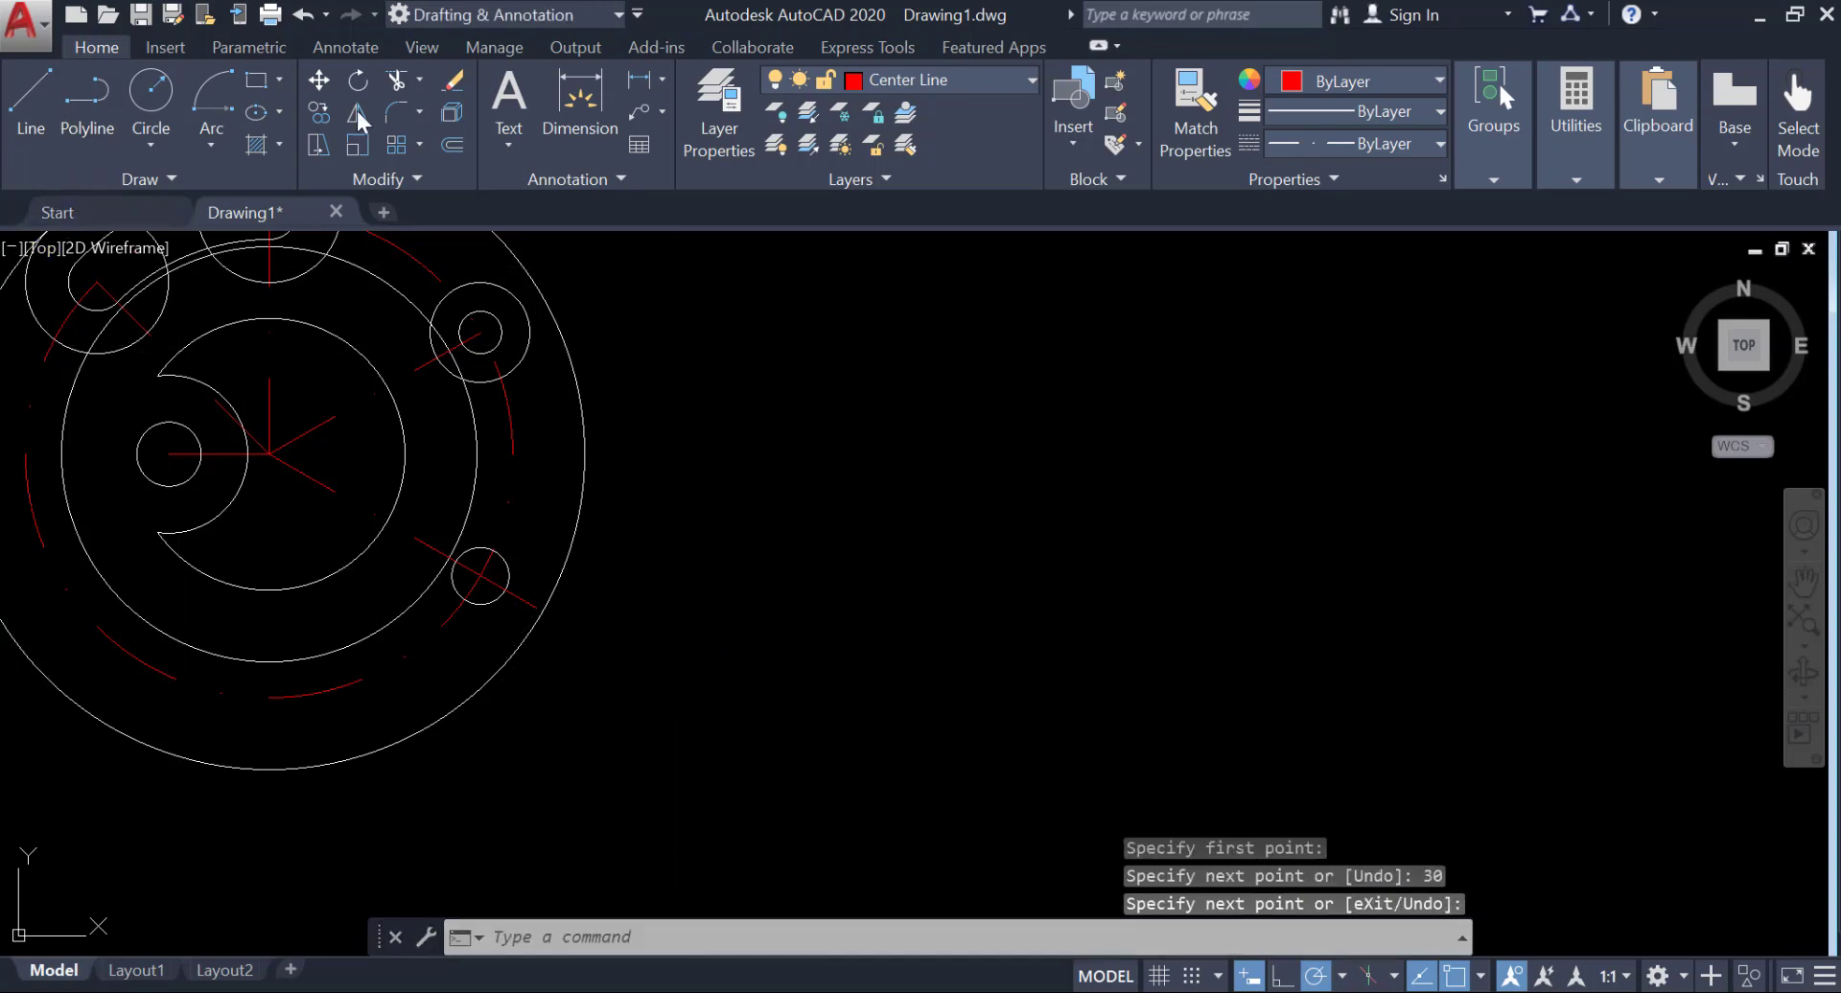
Step: Copy the radius 4 circle from its centre to the outer end of the 9 long centre line
left_click(320, 112)
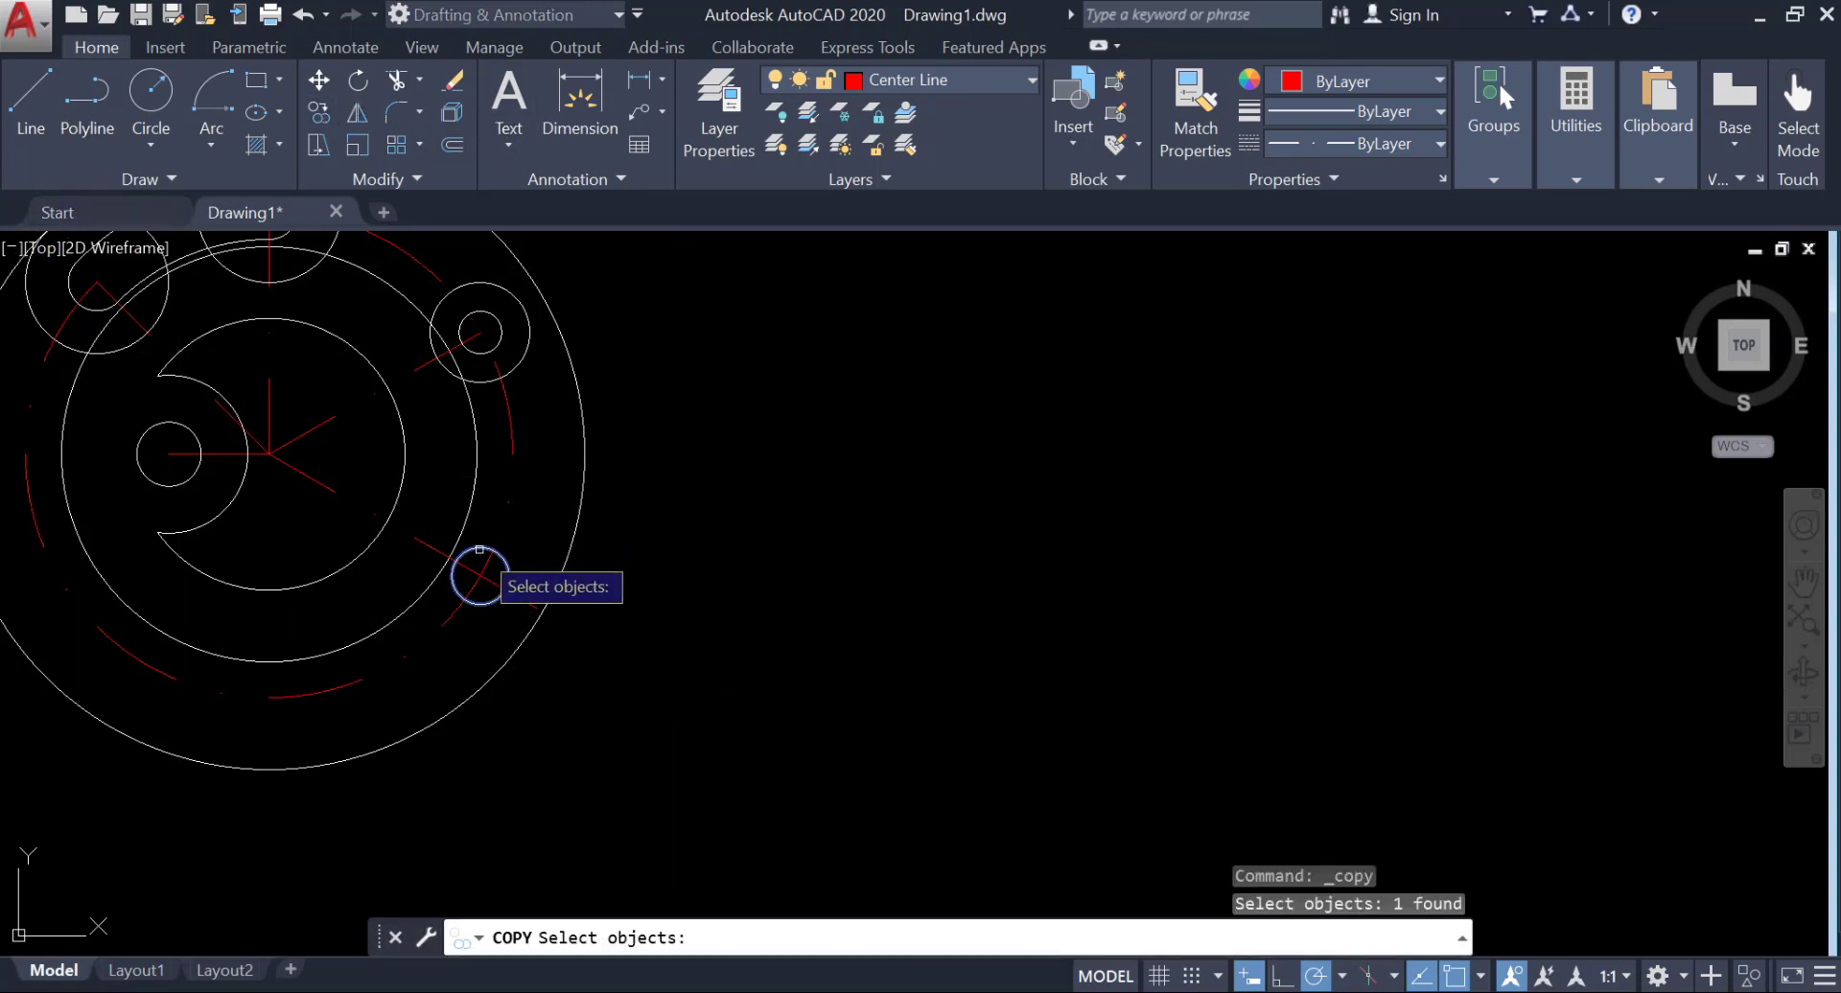
key("Return")
left_click(480, 575)
scroll(537, 594, "up", 6)
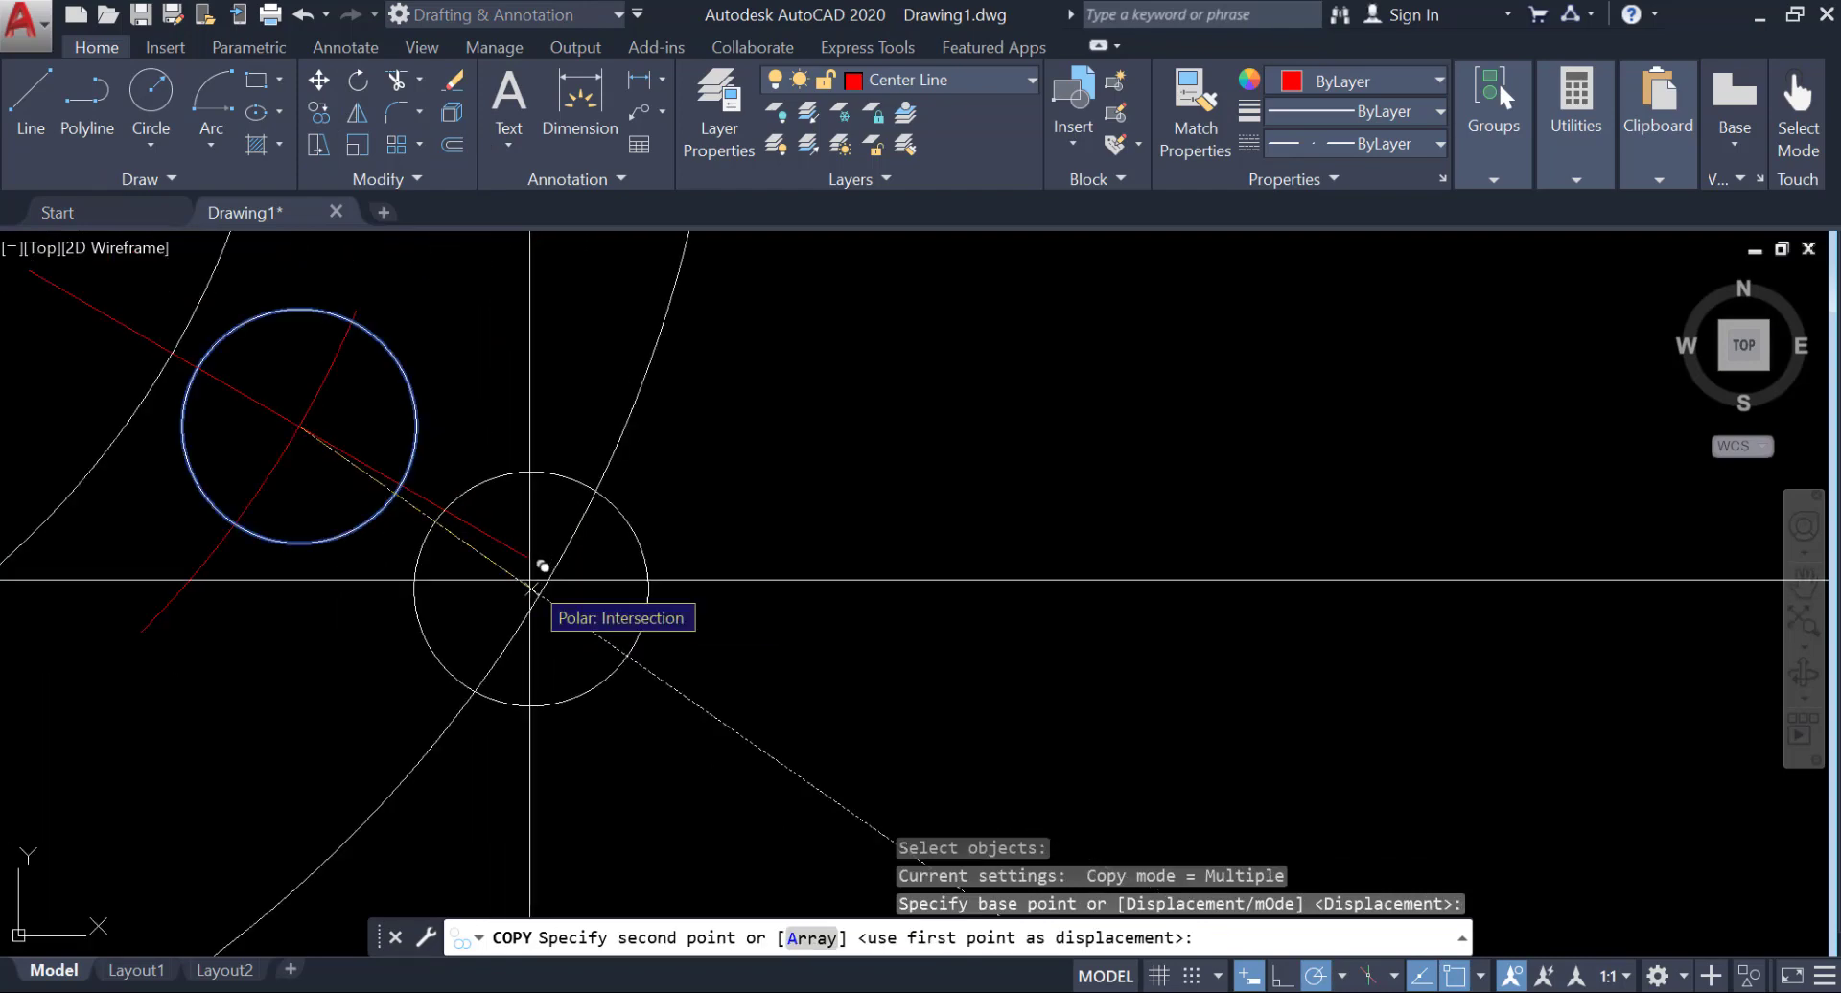
left_click(527, 556)
key("Return")
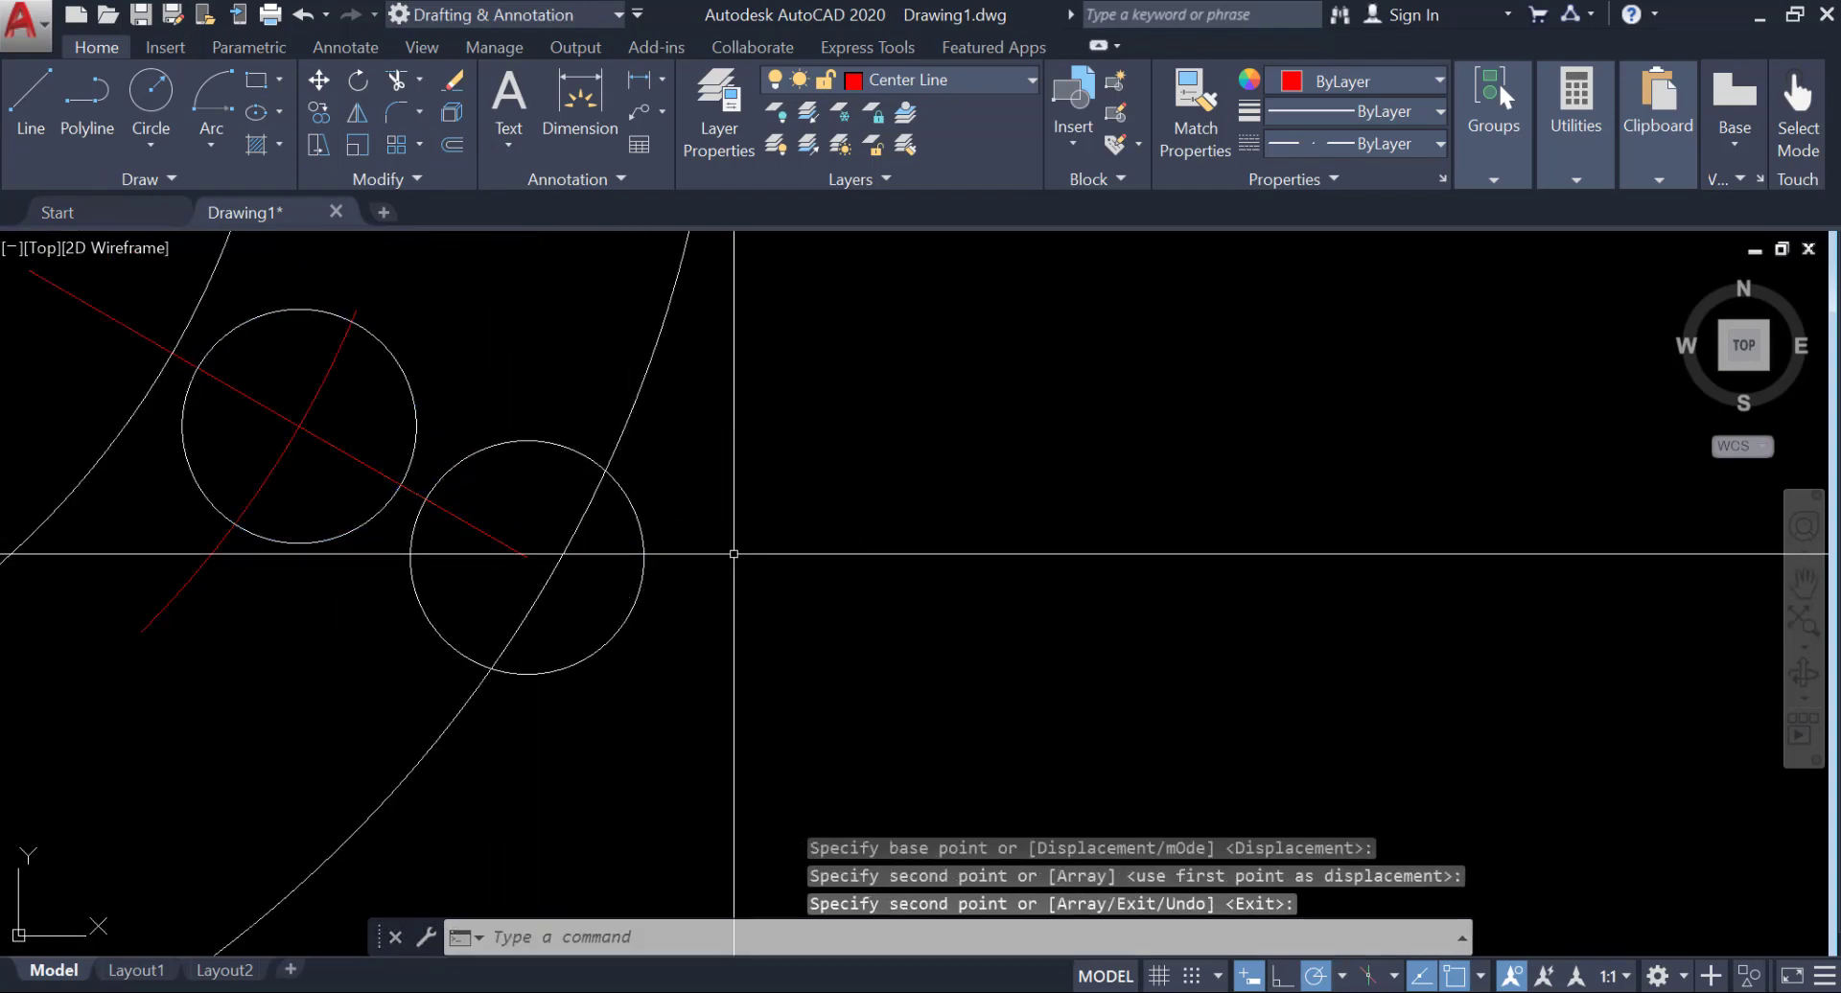
middle_click_drag(651, 462, 707, 590)
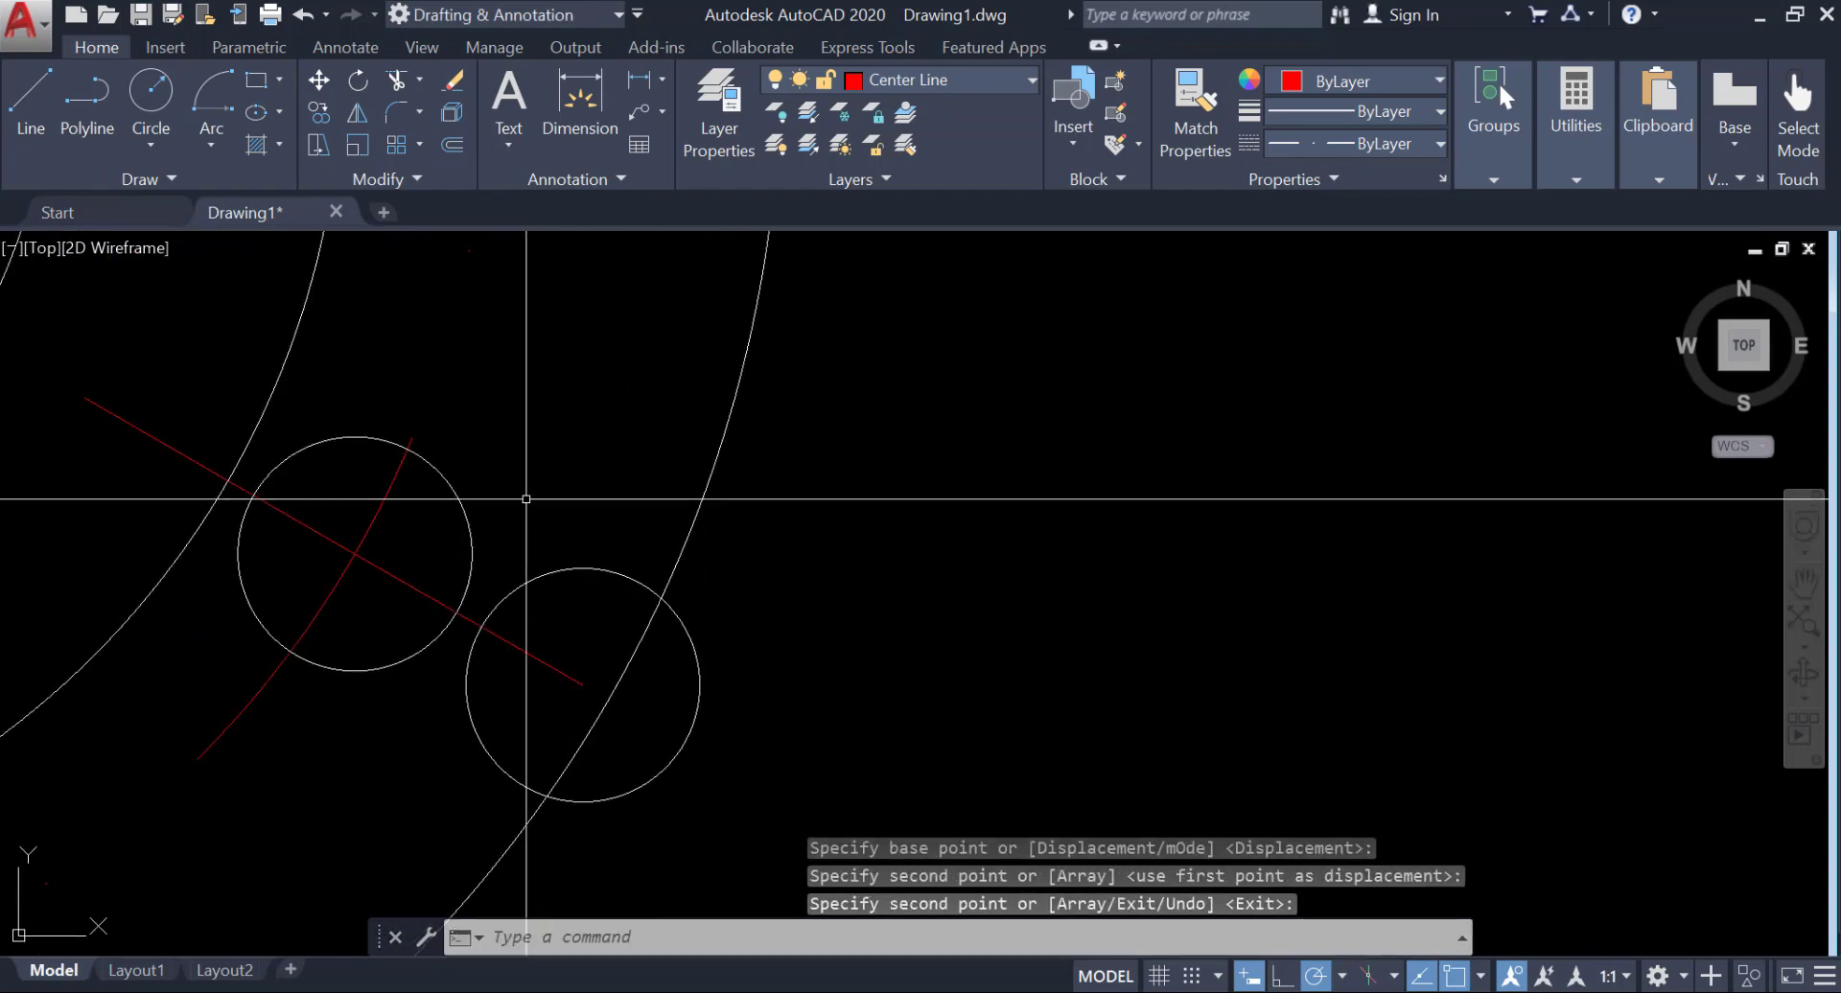
scroll(526, 499, "down", 5)
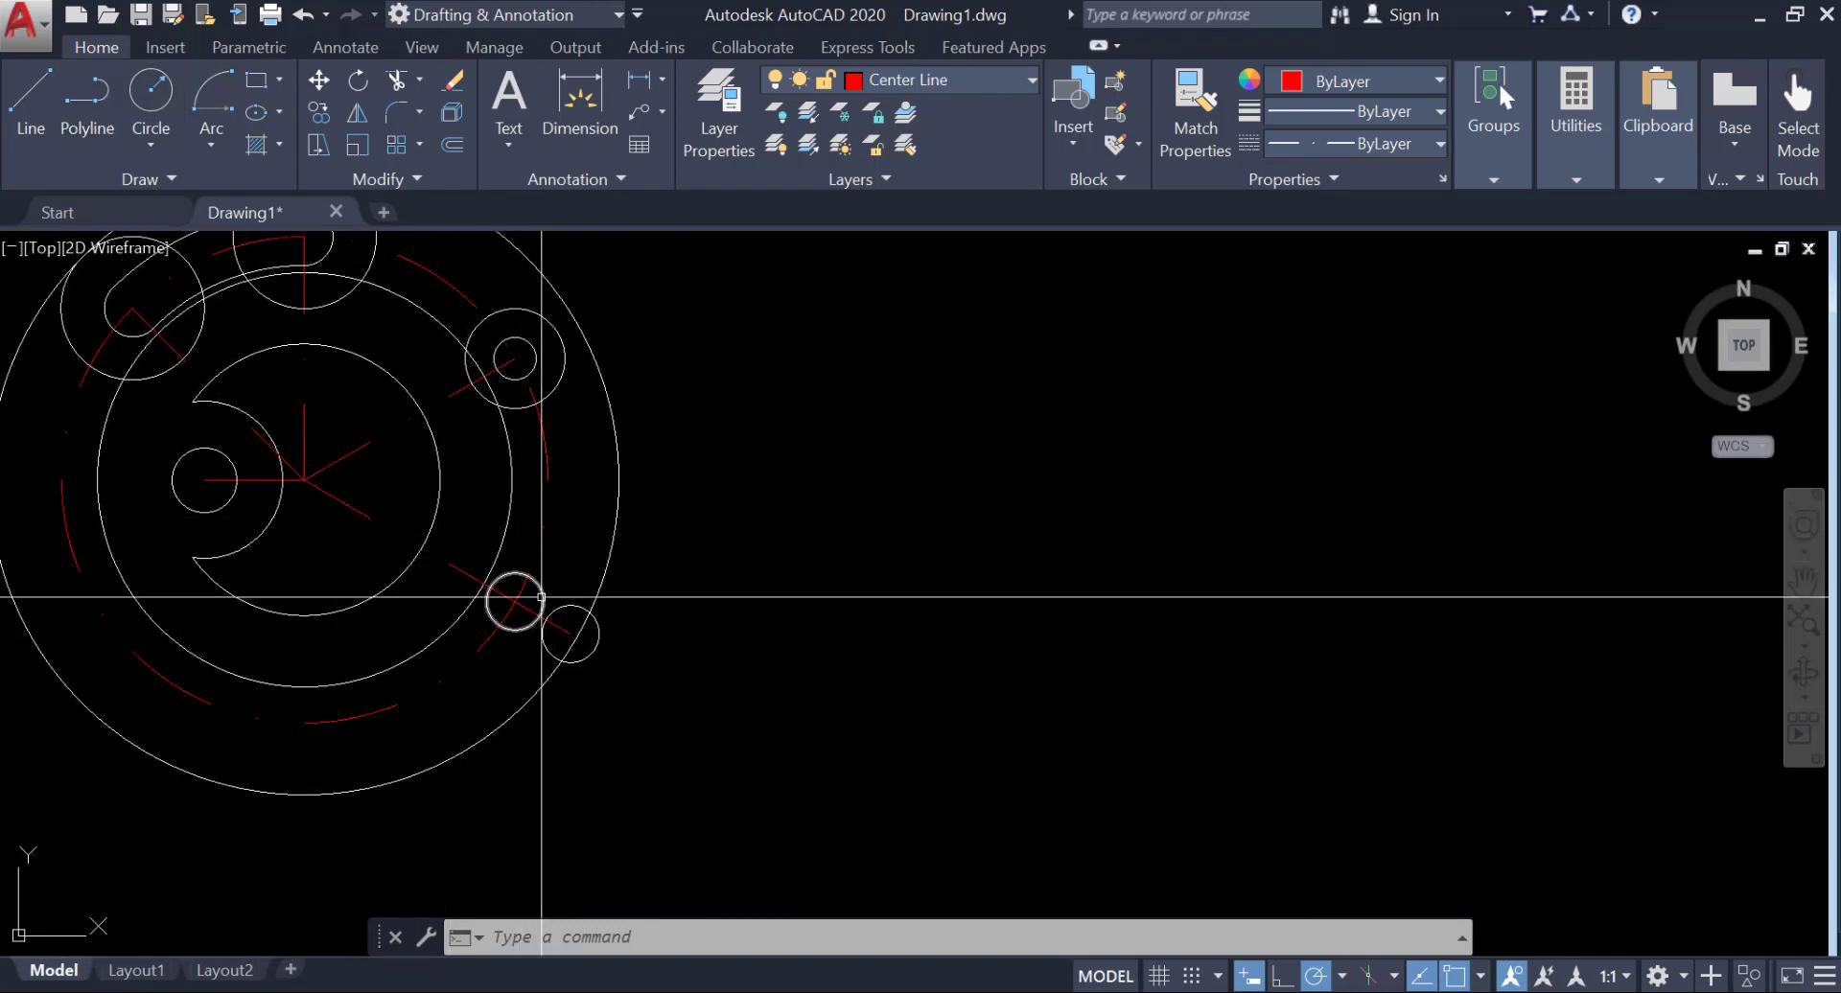
left_click(542, 597)
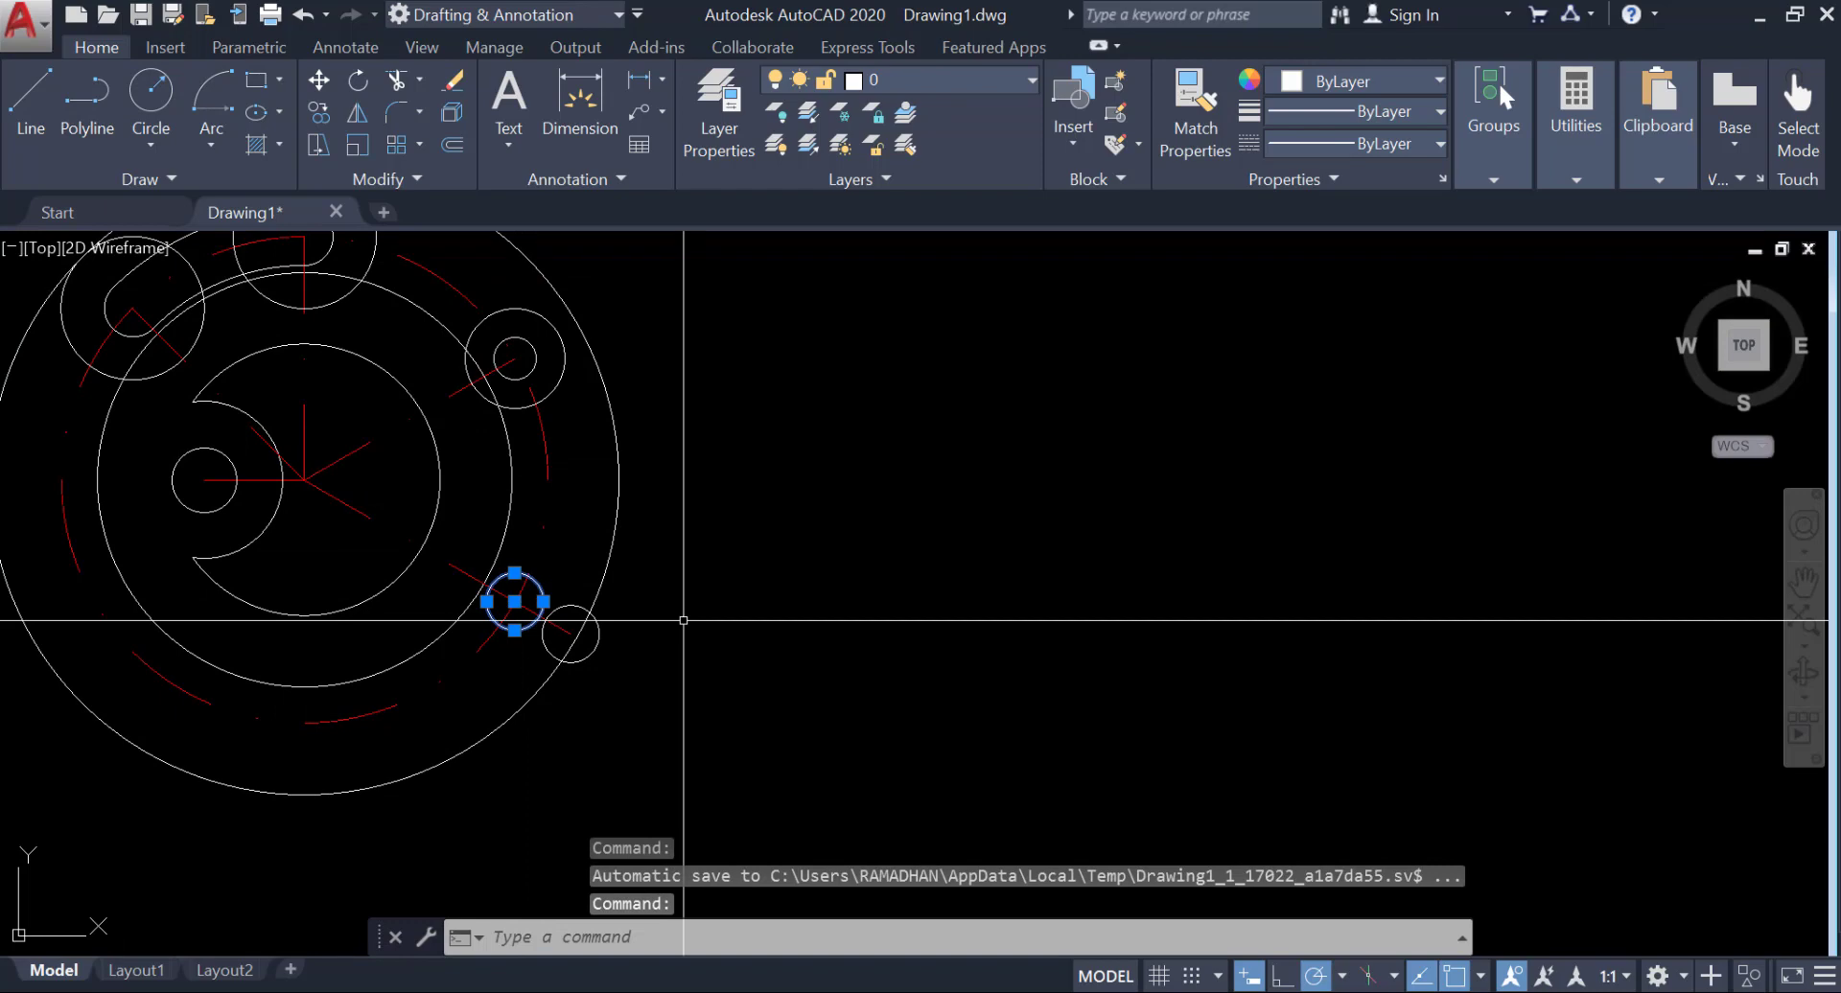
key("Escape")
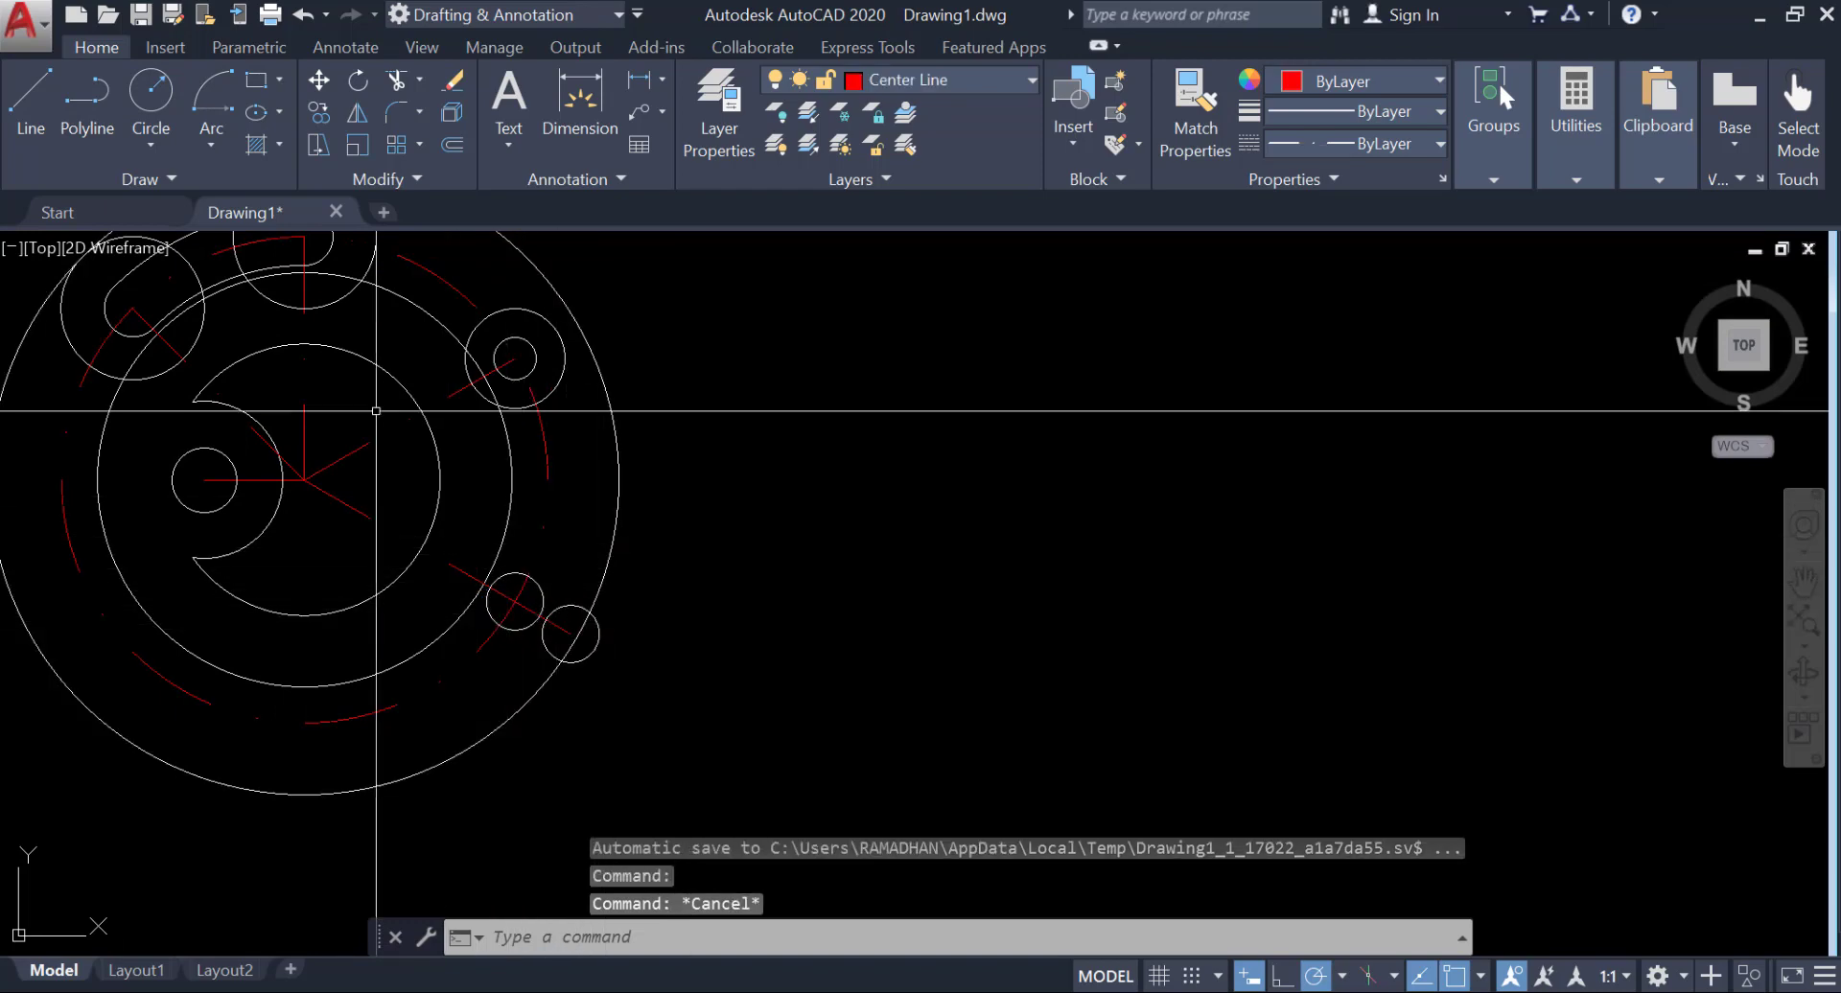
left_click(30, 96)
right_click(612, 432, "shift")
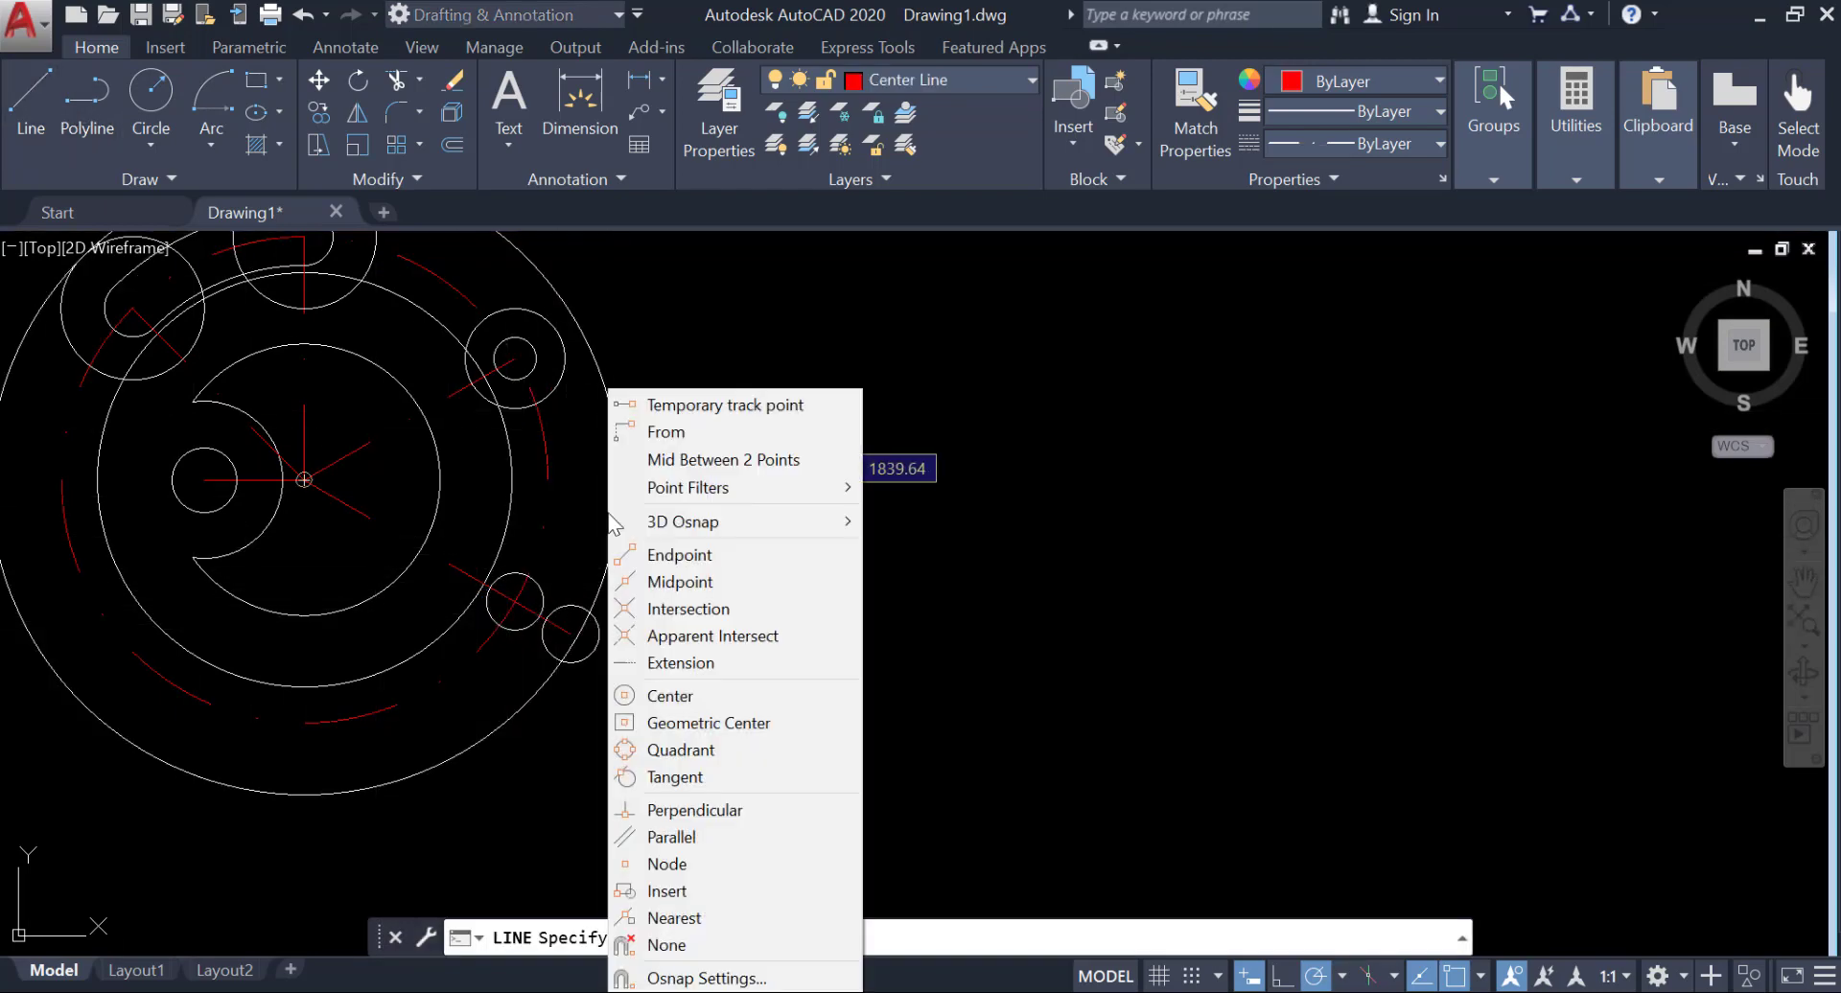
left_click(735, 779)
left_click(527, 579)
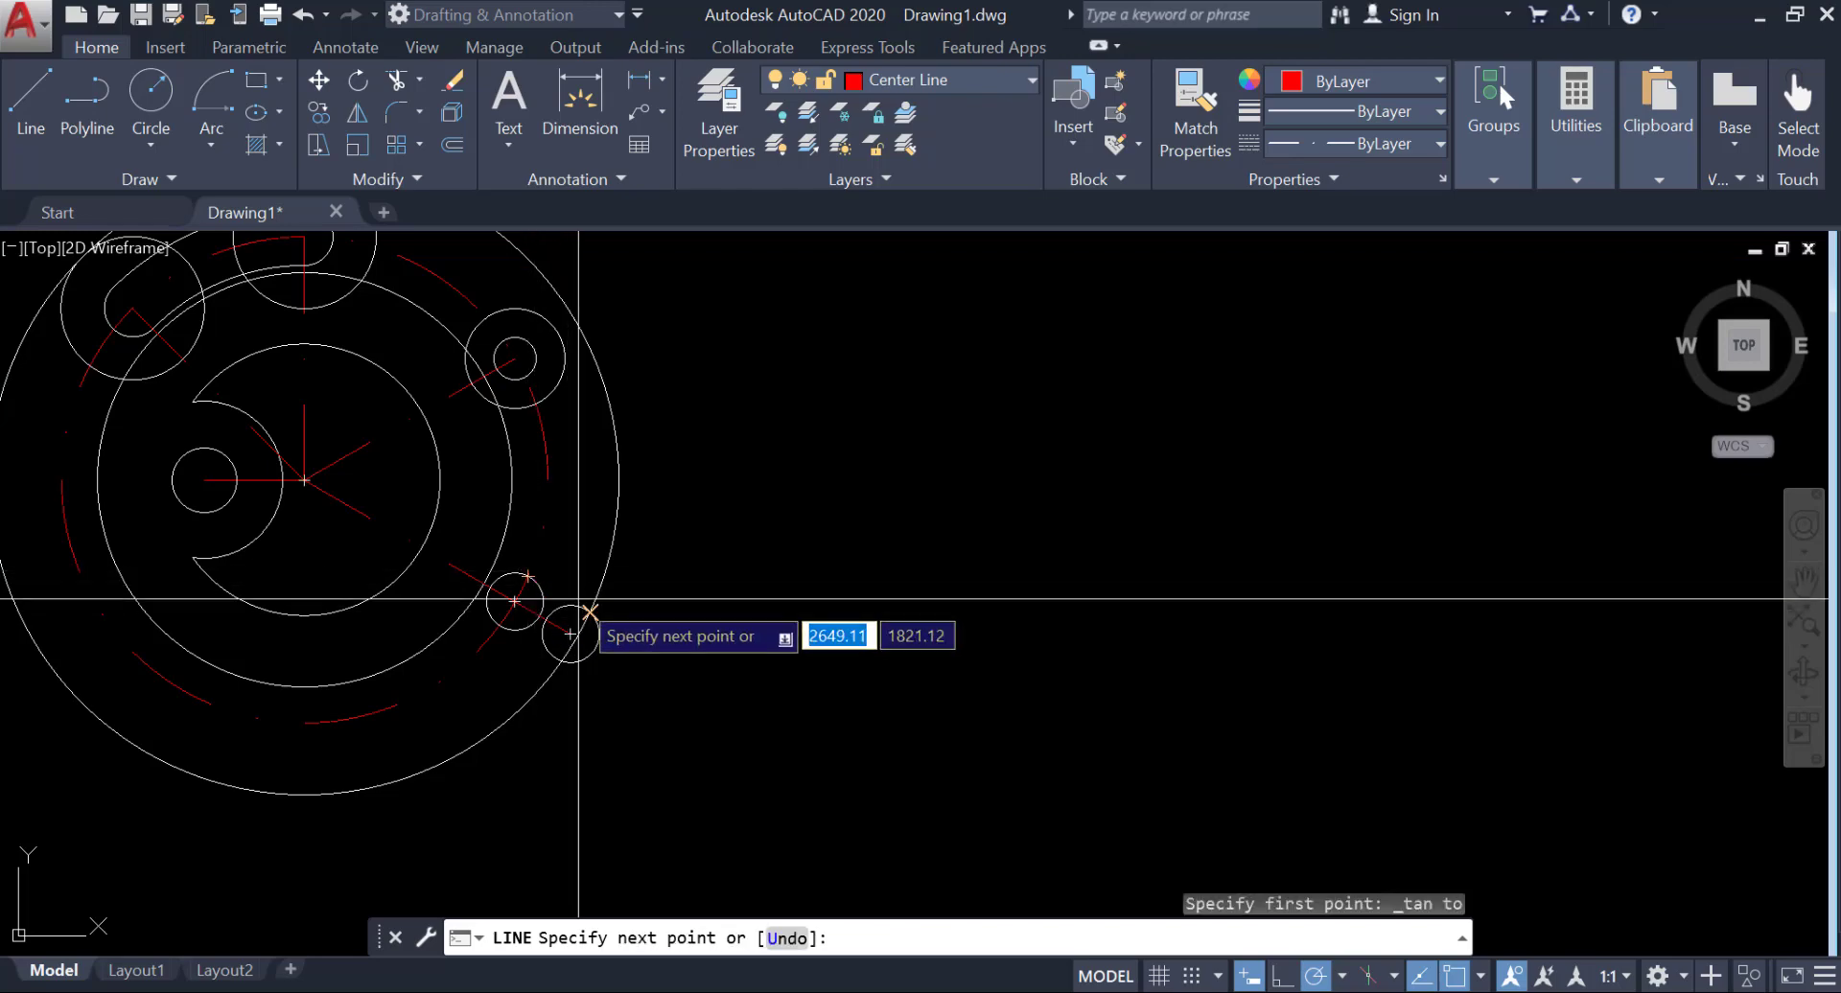
key("Escape")
Step: Make layer 0 the current layer
left_click(957, 81)
left_click(876, 144)
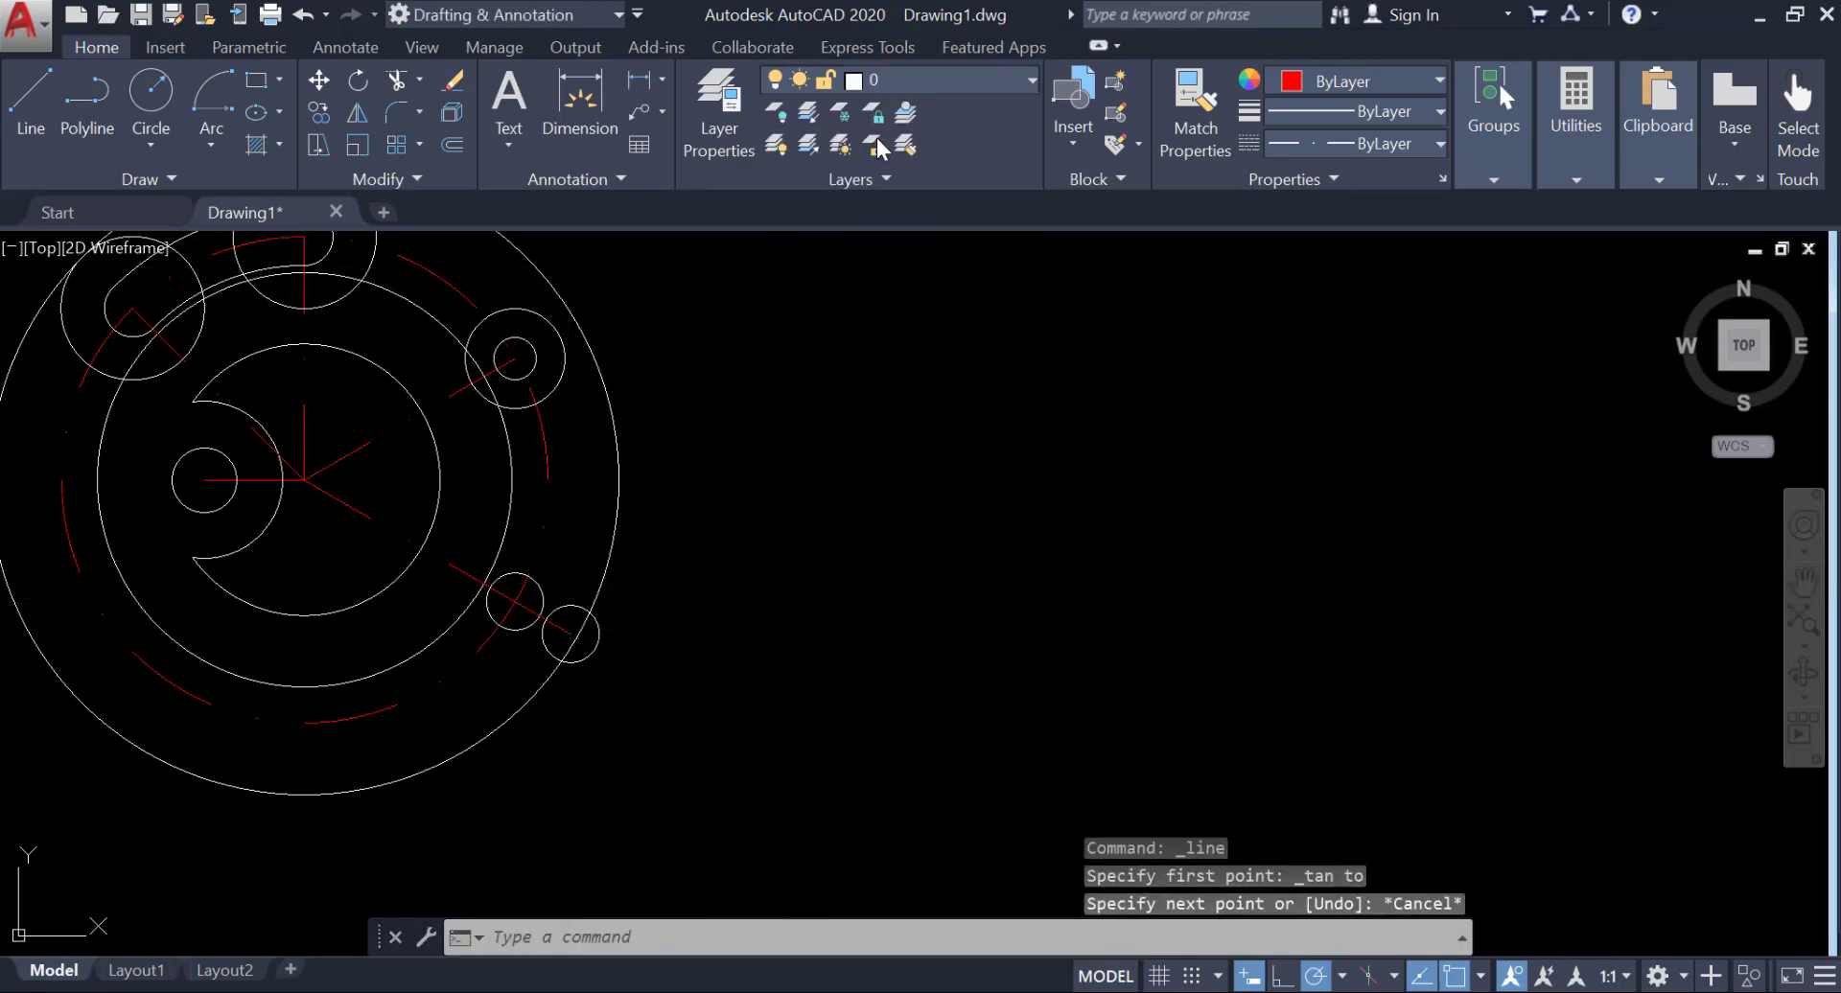
left_click(31, 96)
right_click(159, 286, "shift")
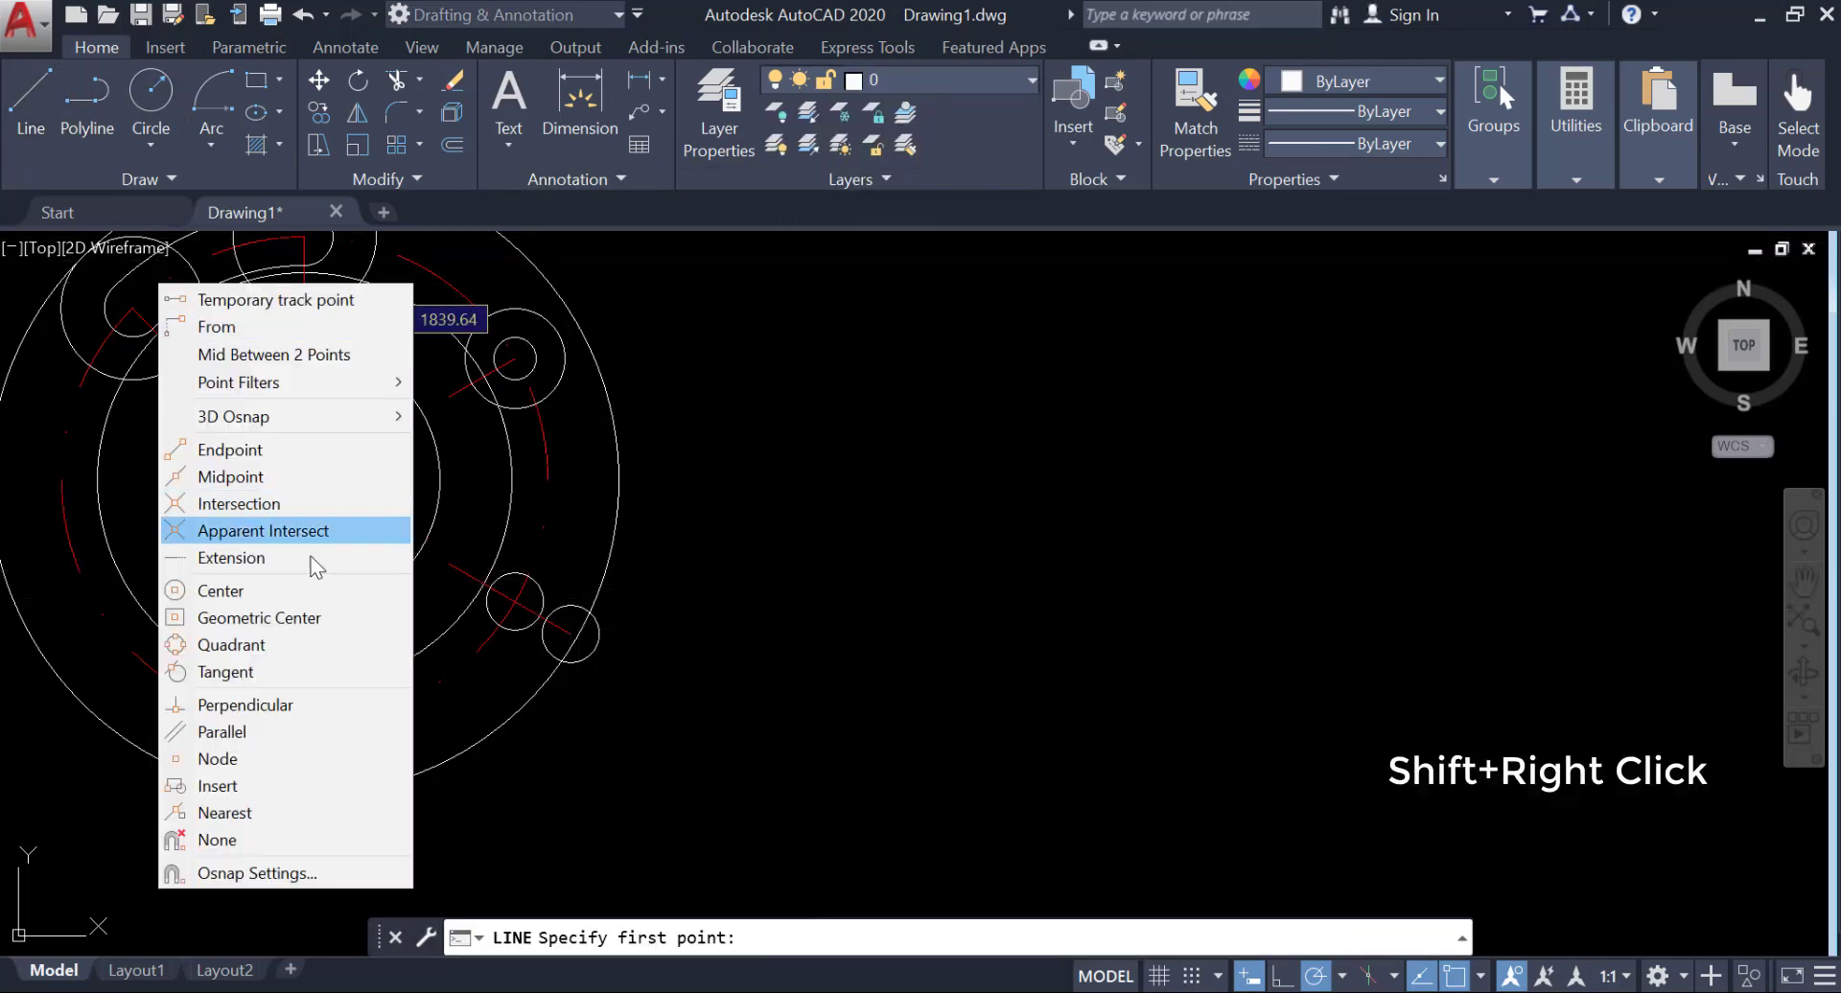
left_click(278, 671)
left_click(515, 608)
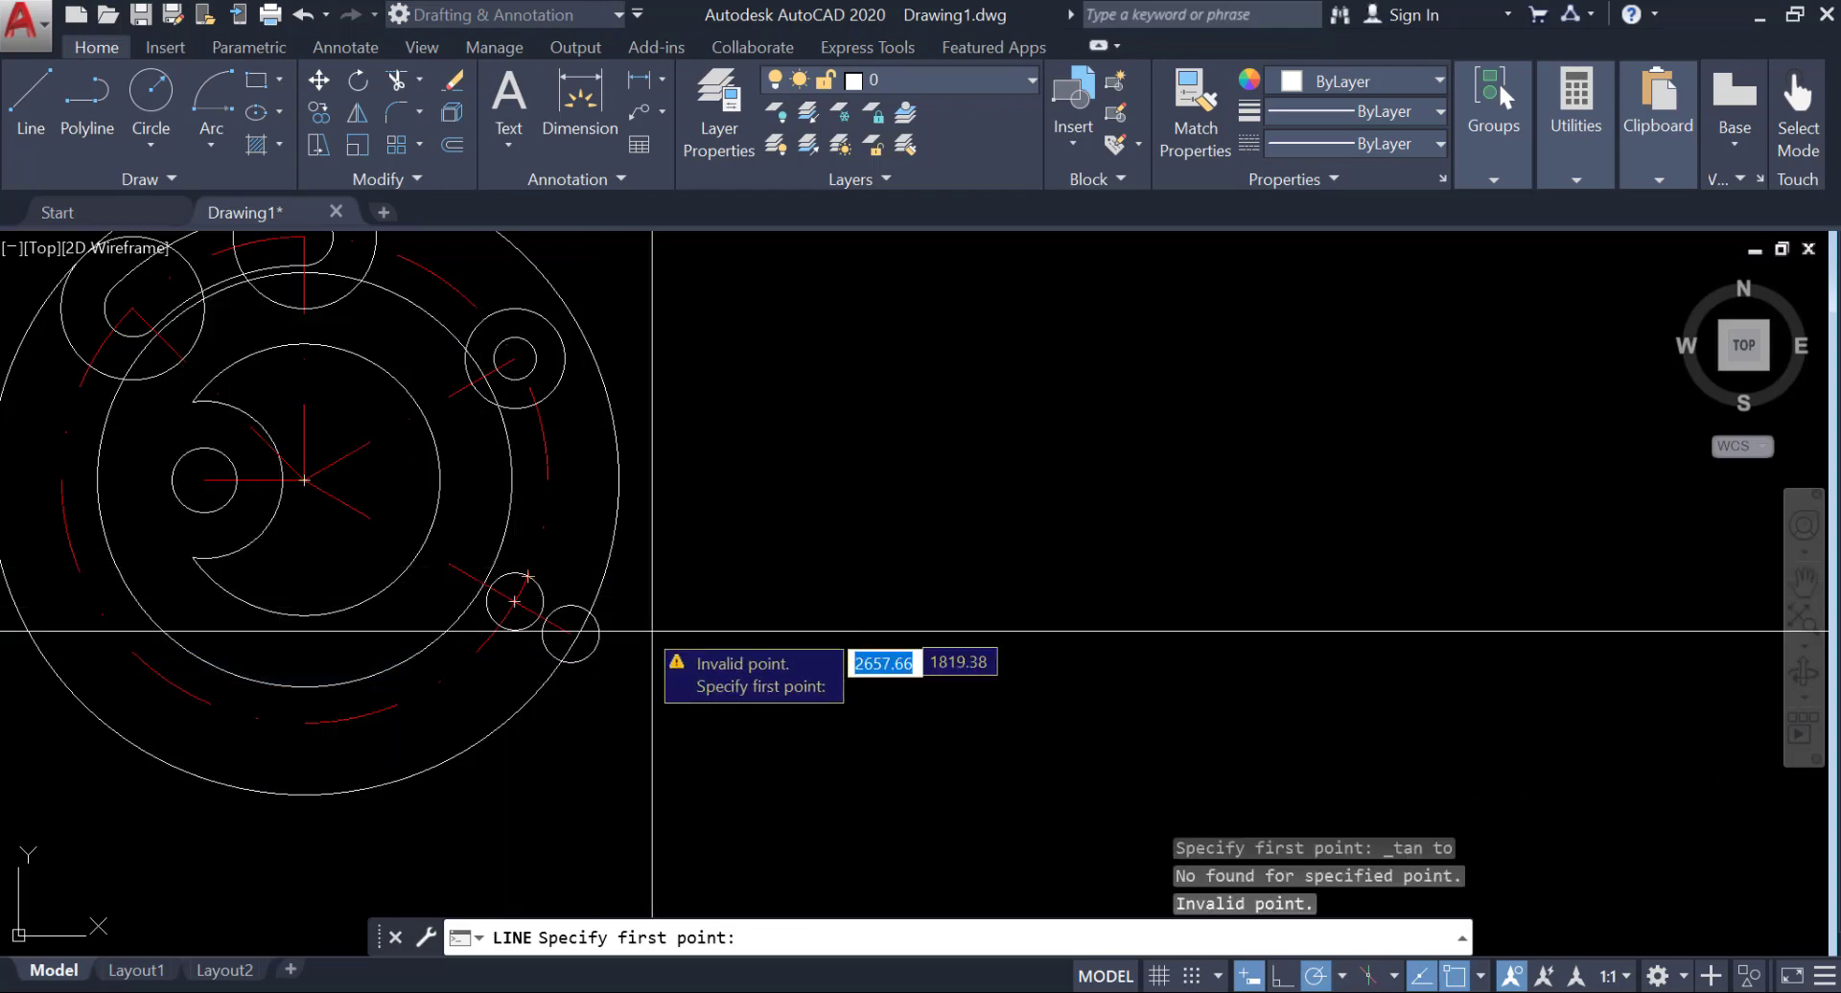
right_click(649, 660, "shift")
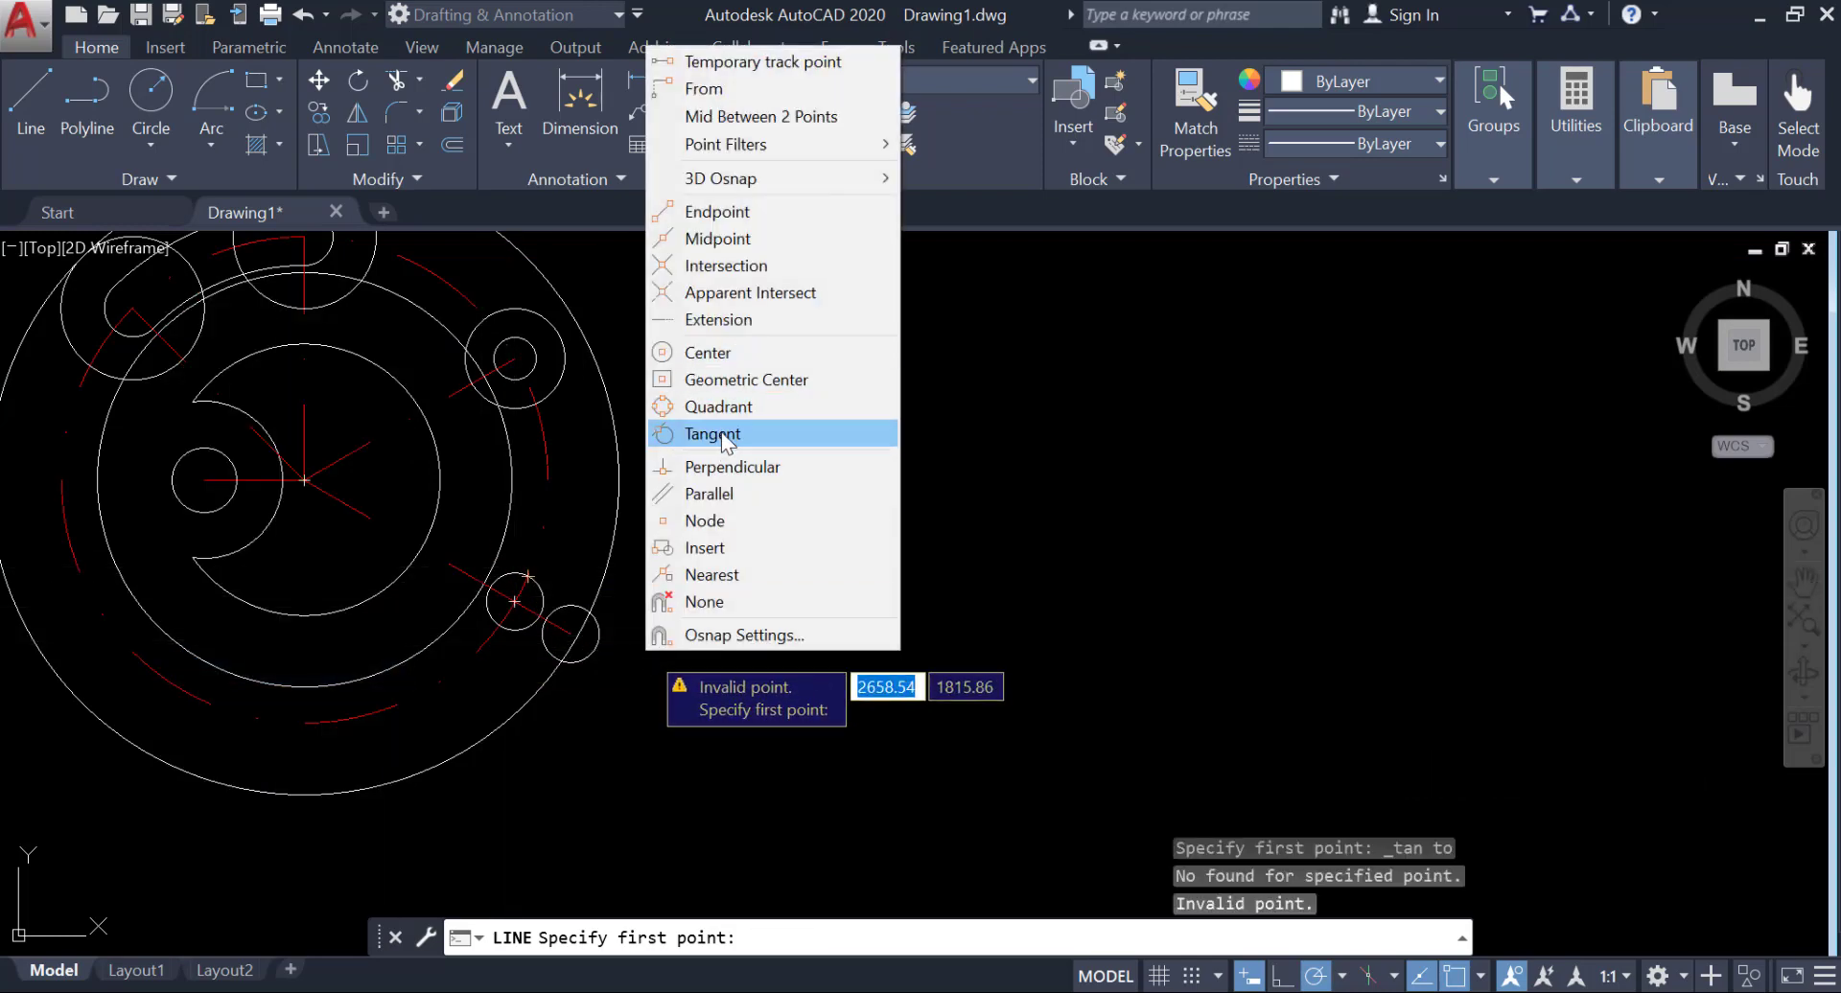
left_click(721, 434)
left_click(585, 613)
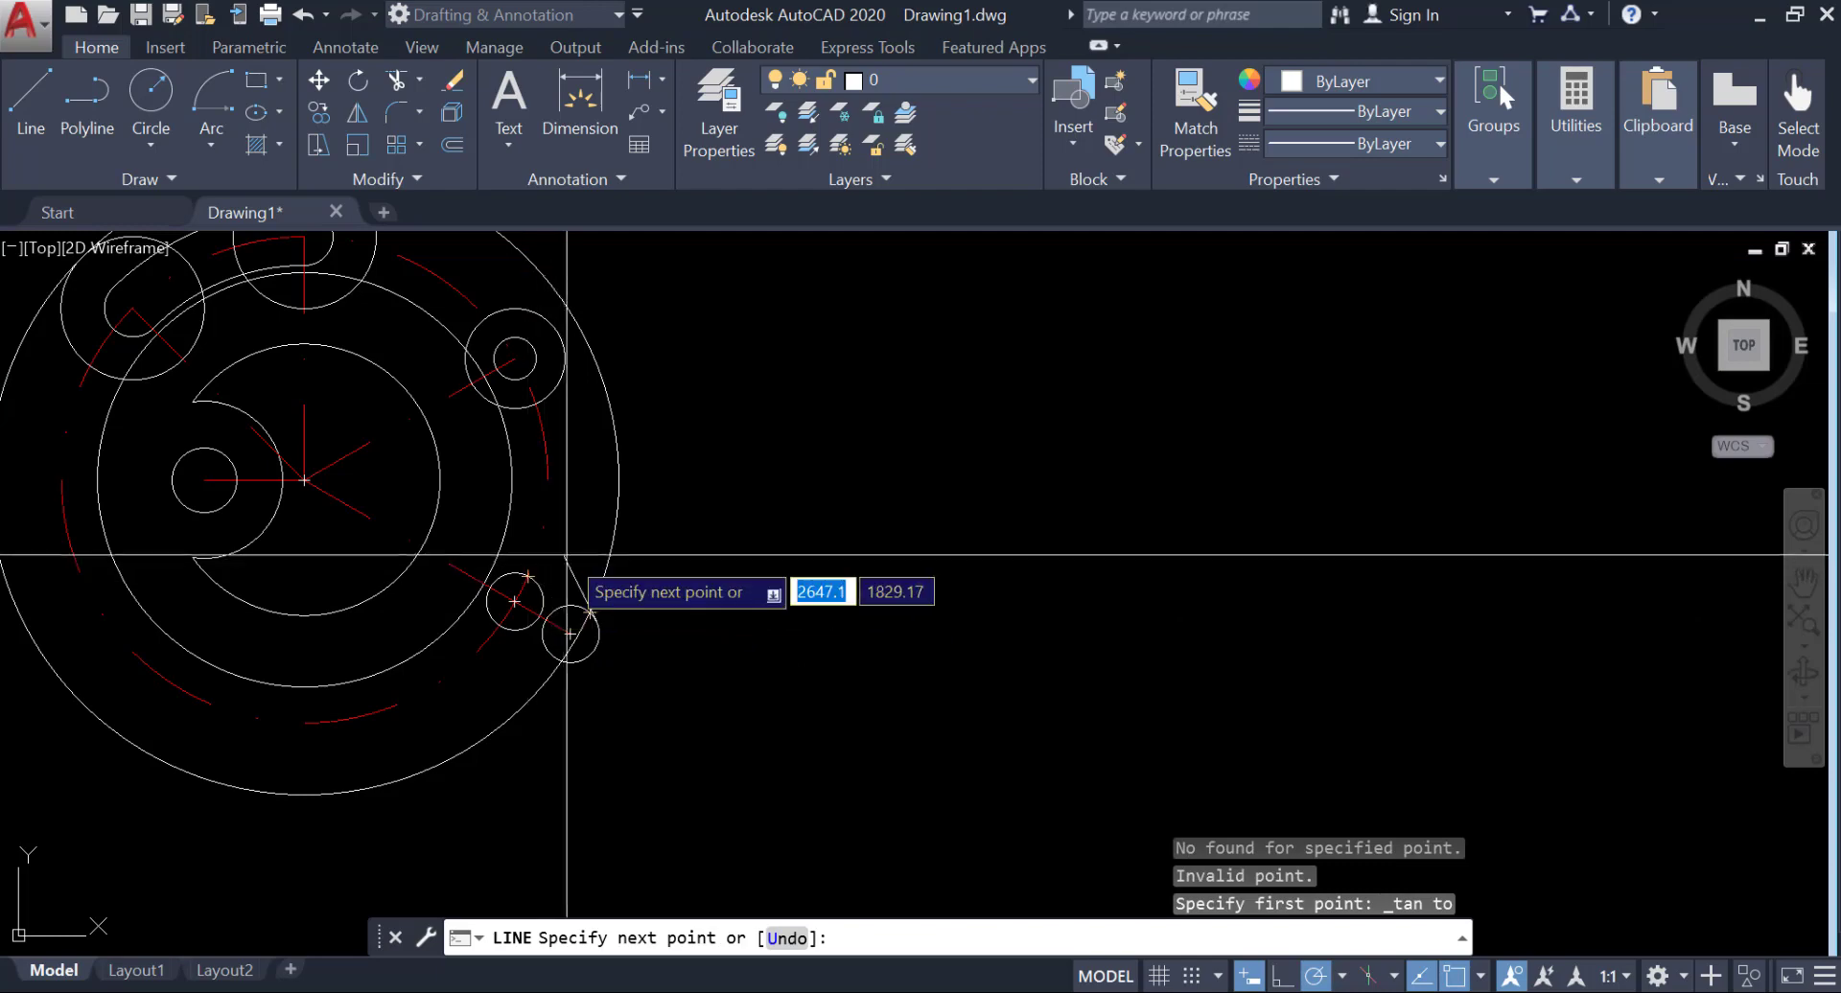
right_click(553, 549, "shift")
left_click(613, 777)
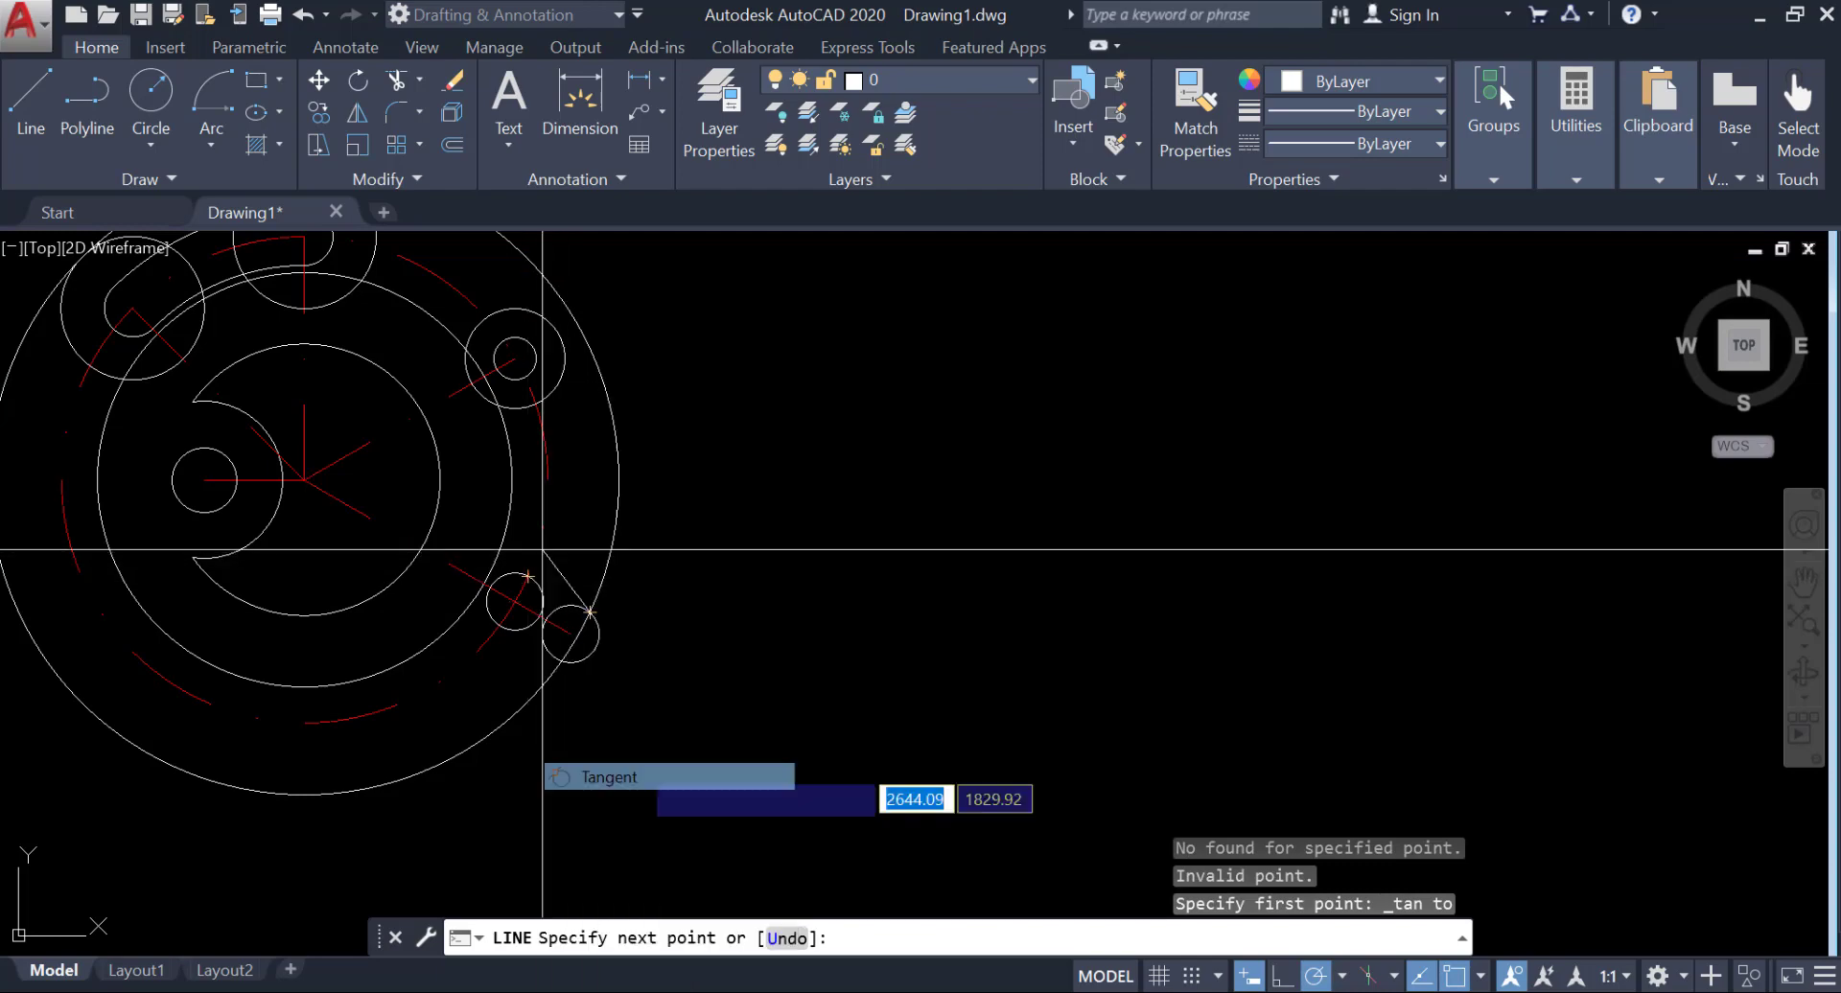
scroll(484, 534, "up", 3)
left_click(436, 496)
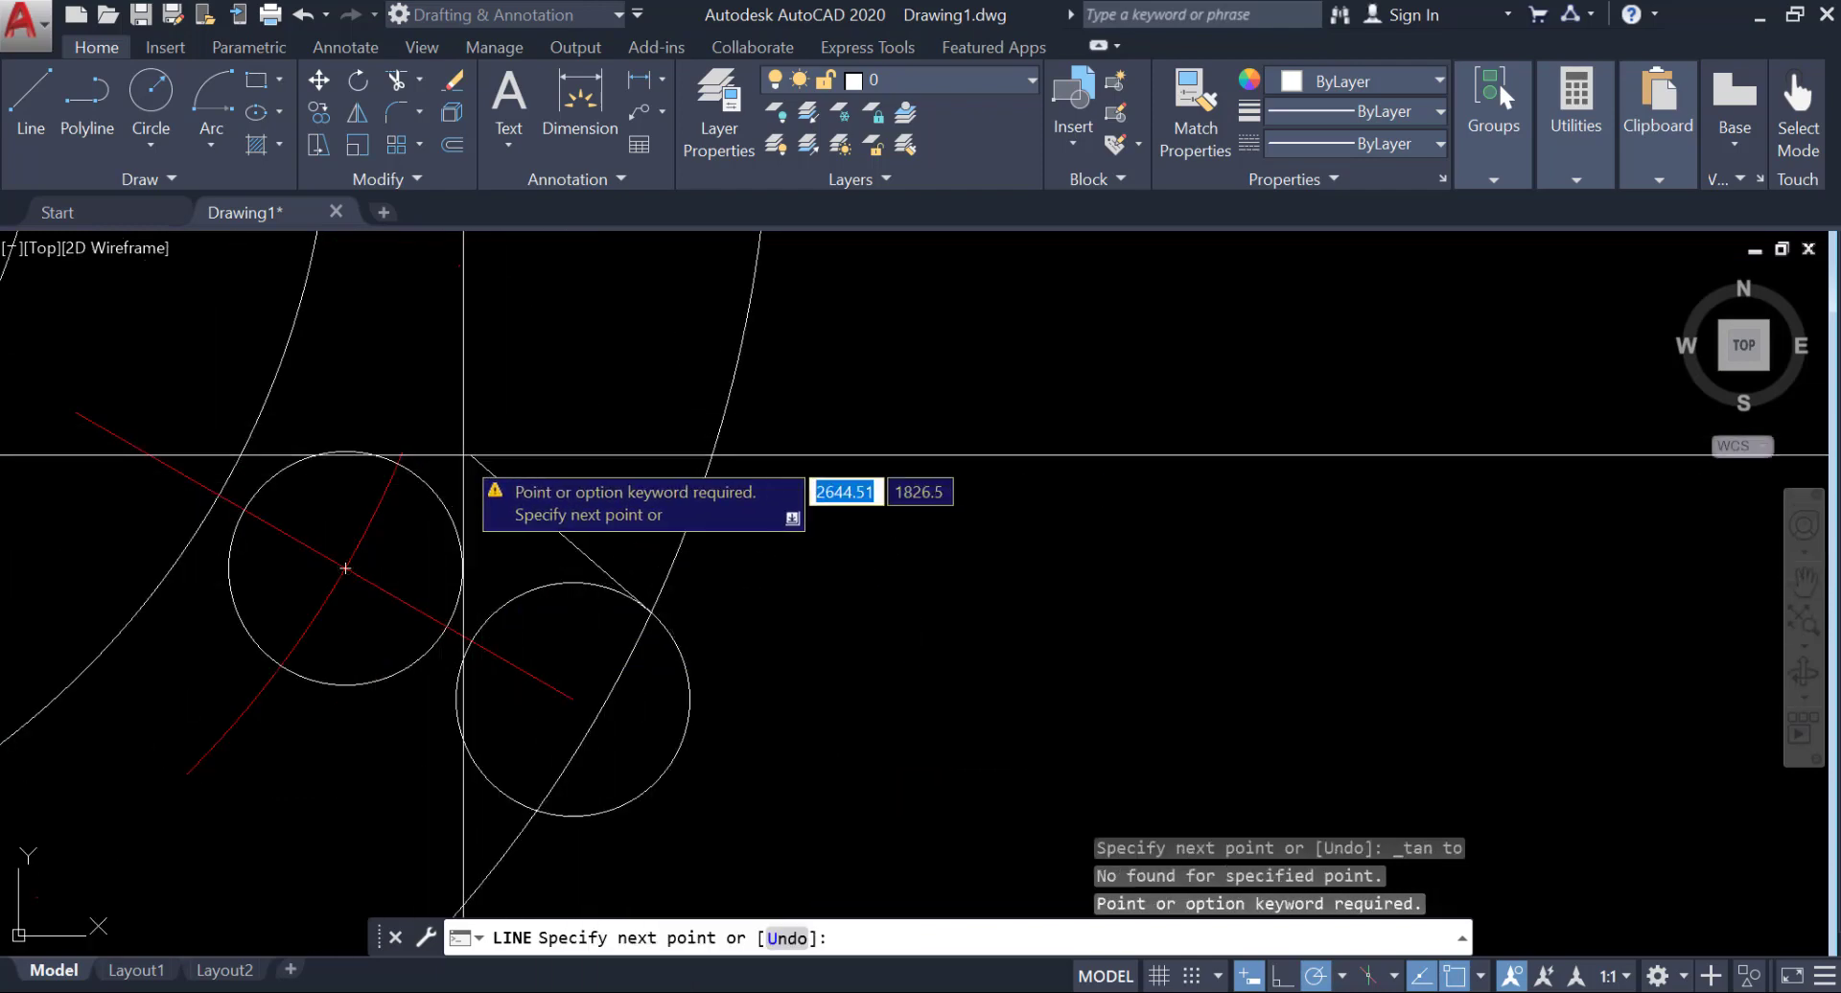
scroll(463, 463, "up", 5)
key("Escape")
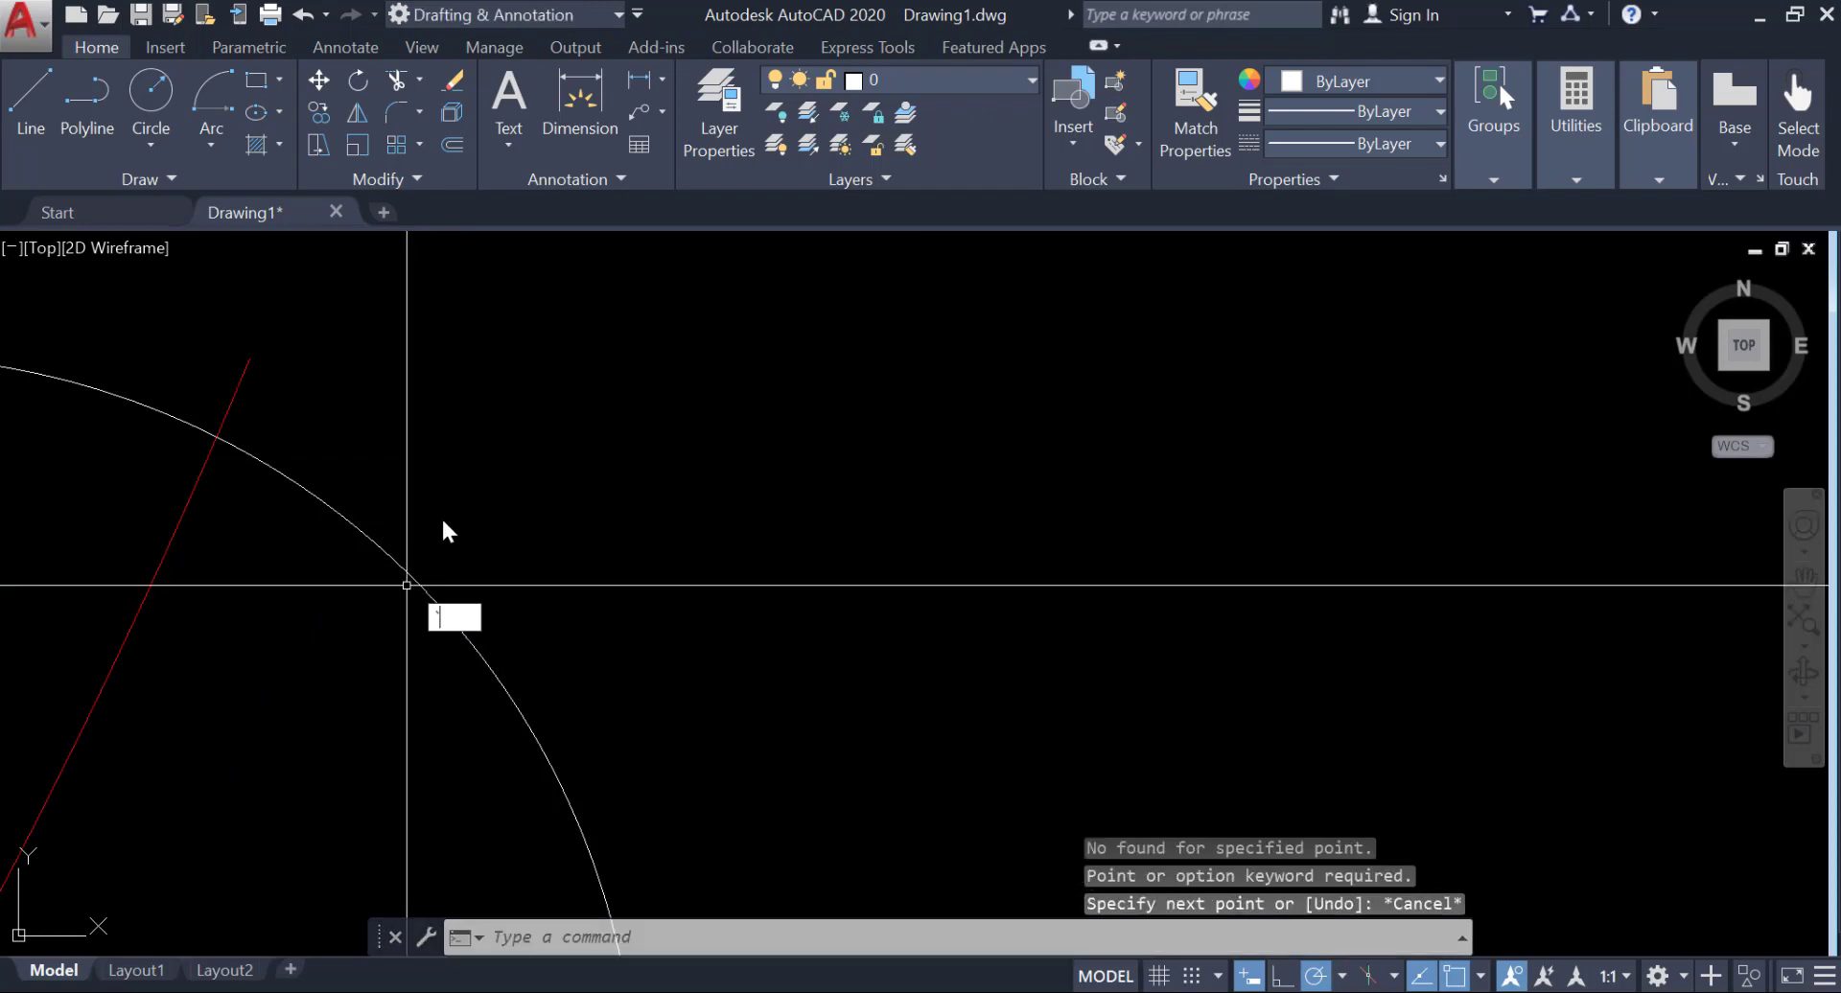
scroll(436, 584, "down", 4)
key("Escape")
Step: Trim away the part of the dashed centre-line circle that lies inside the inner radius 4 circle
scroll(436, 583, "down", 4)
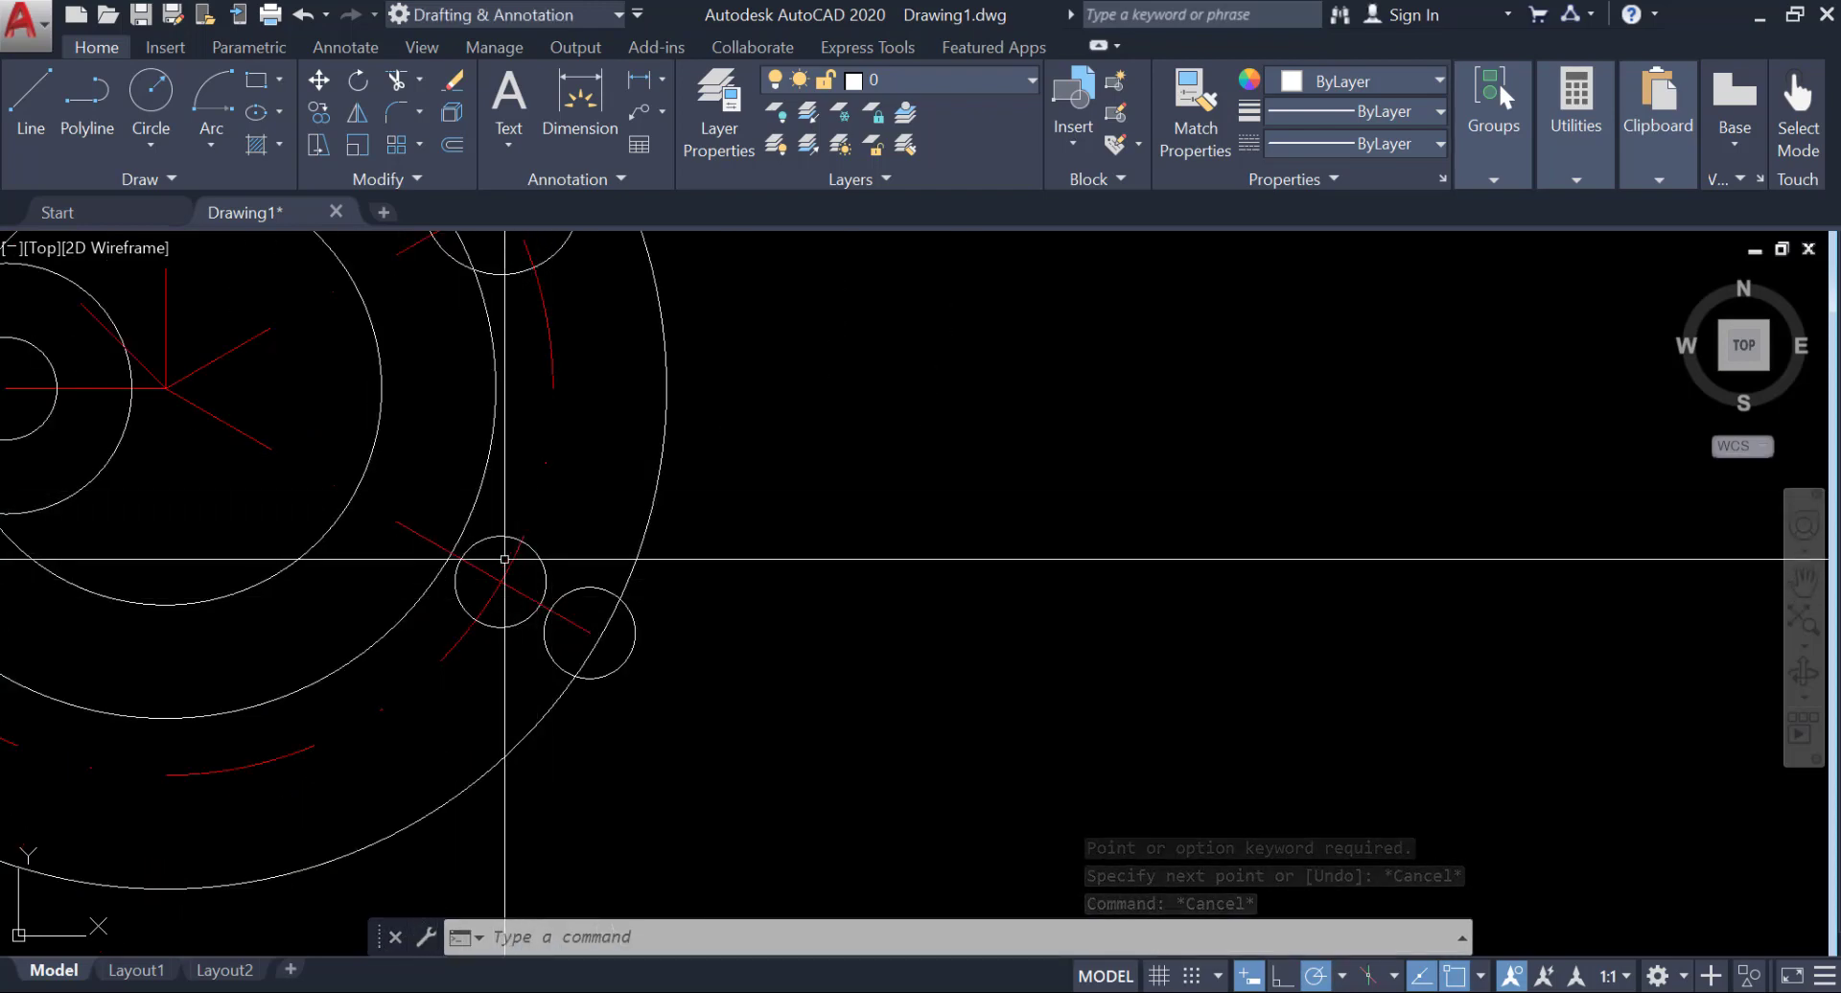
type("tr")
key("Return")
key("Return")
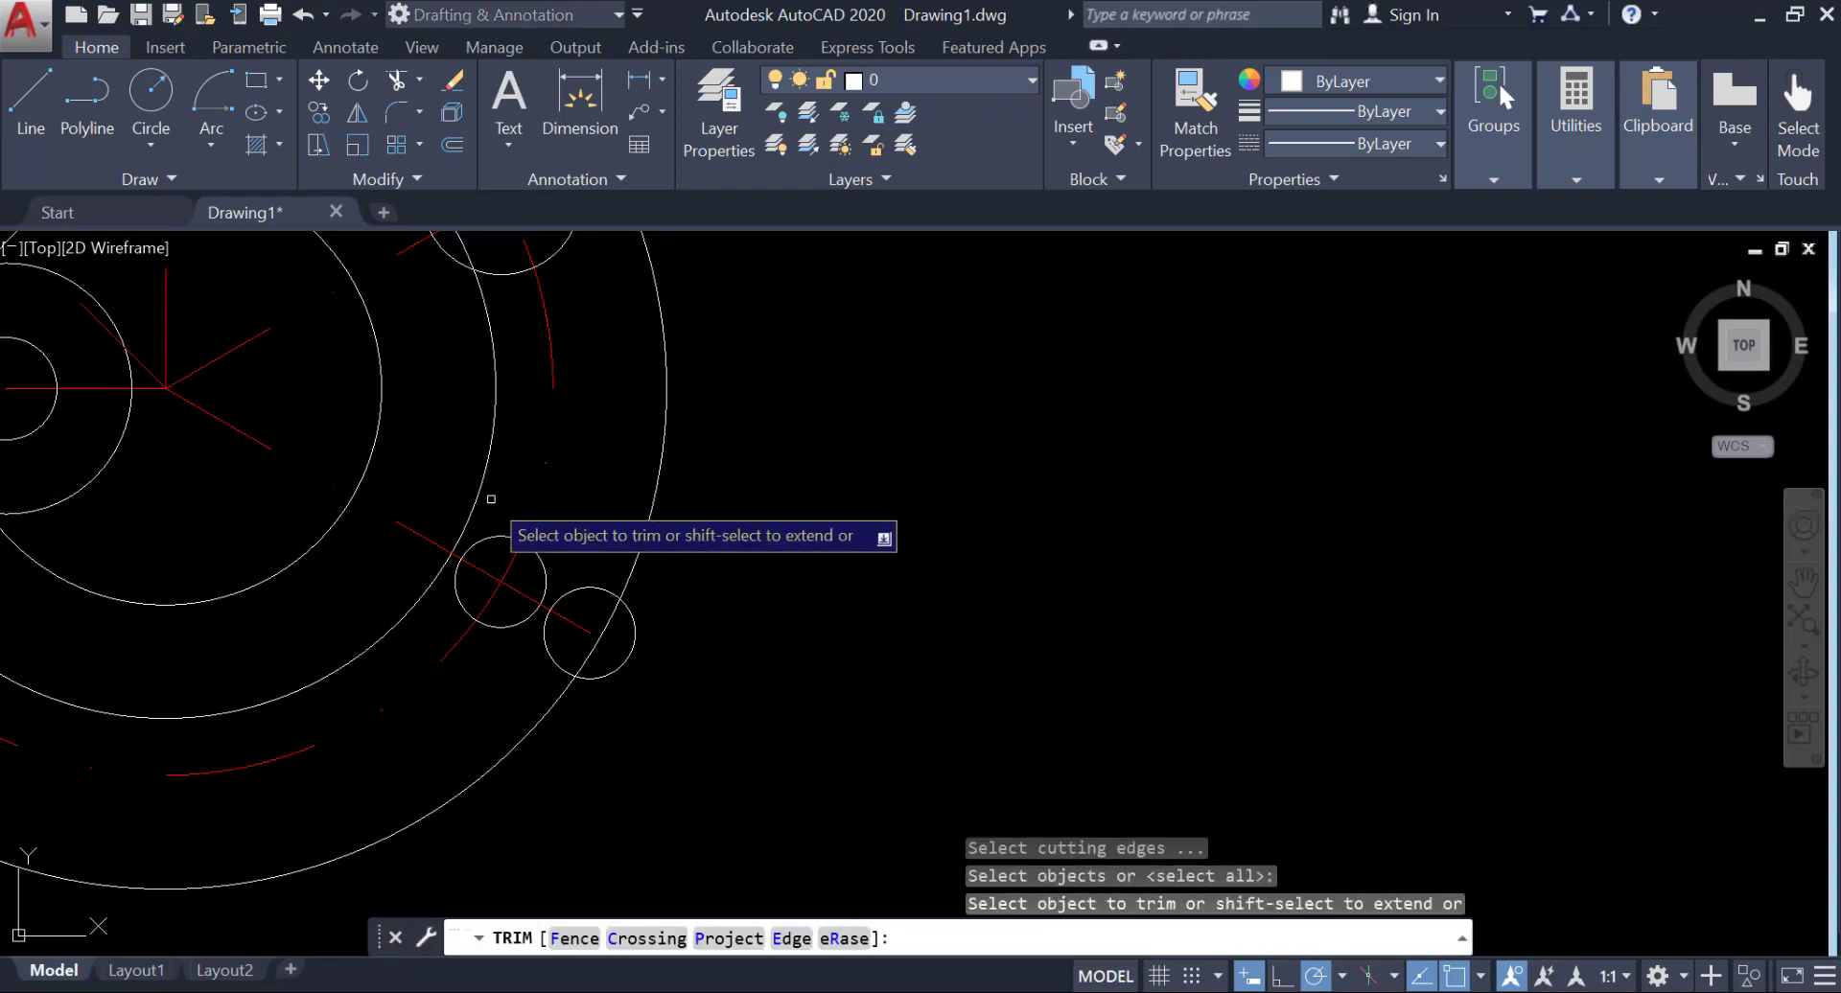
left_click(489, 592)
right_click(935, 453)
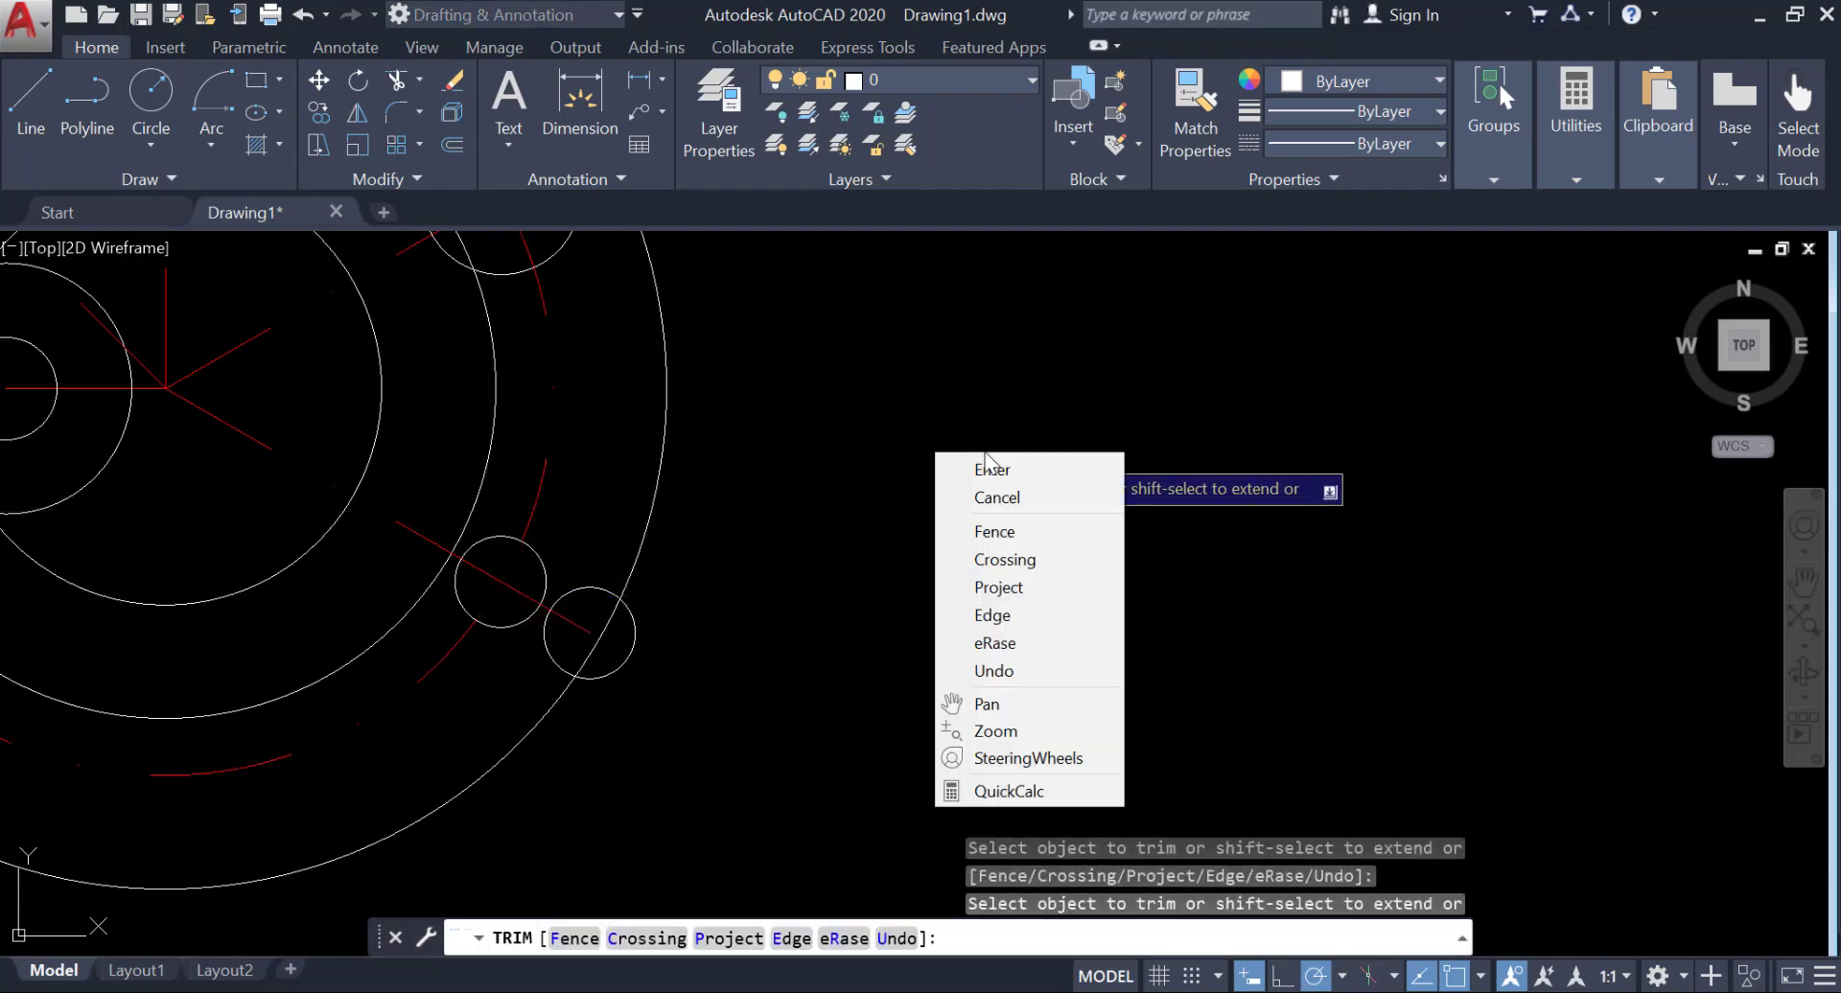
left_click(981, 471)
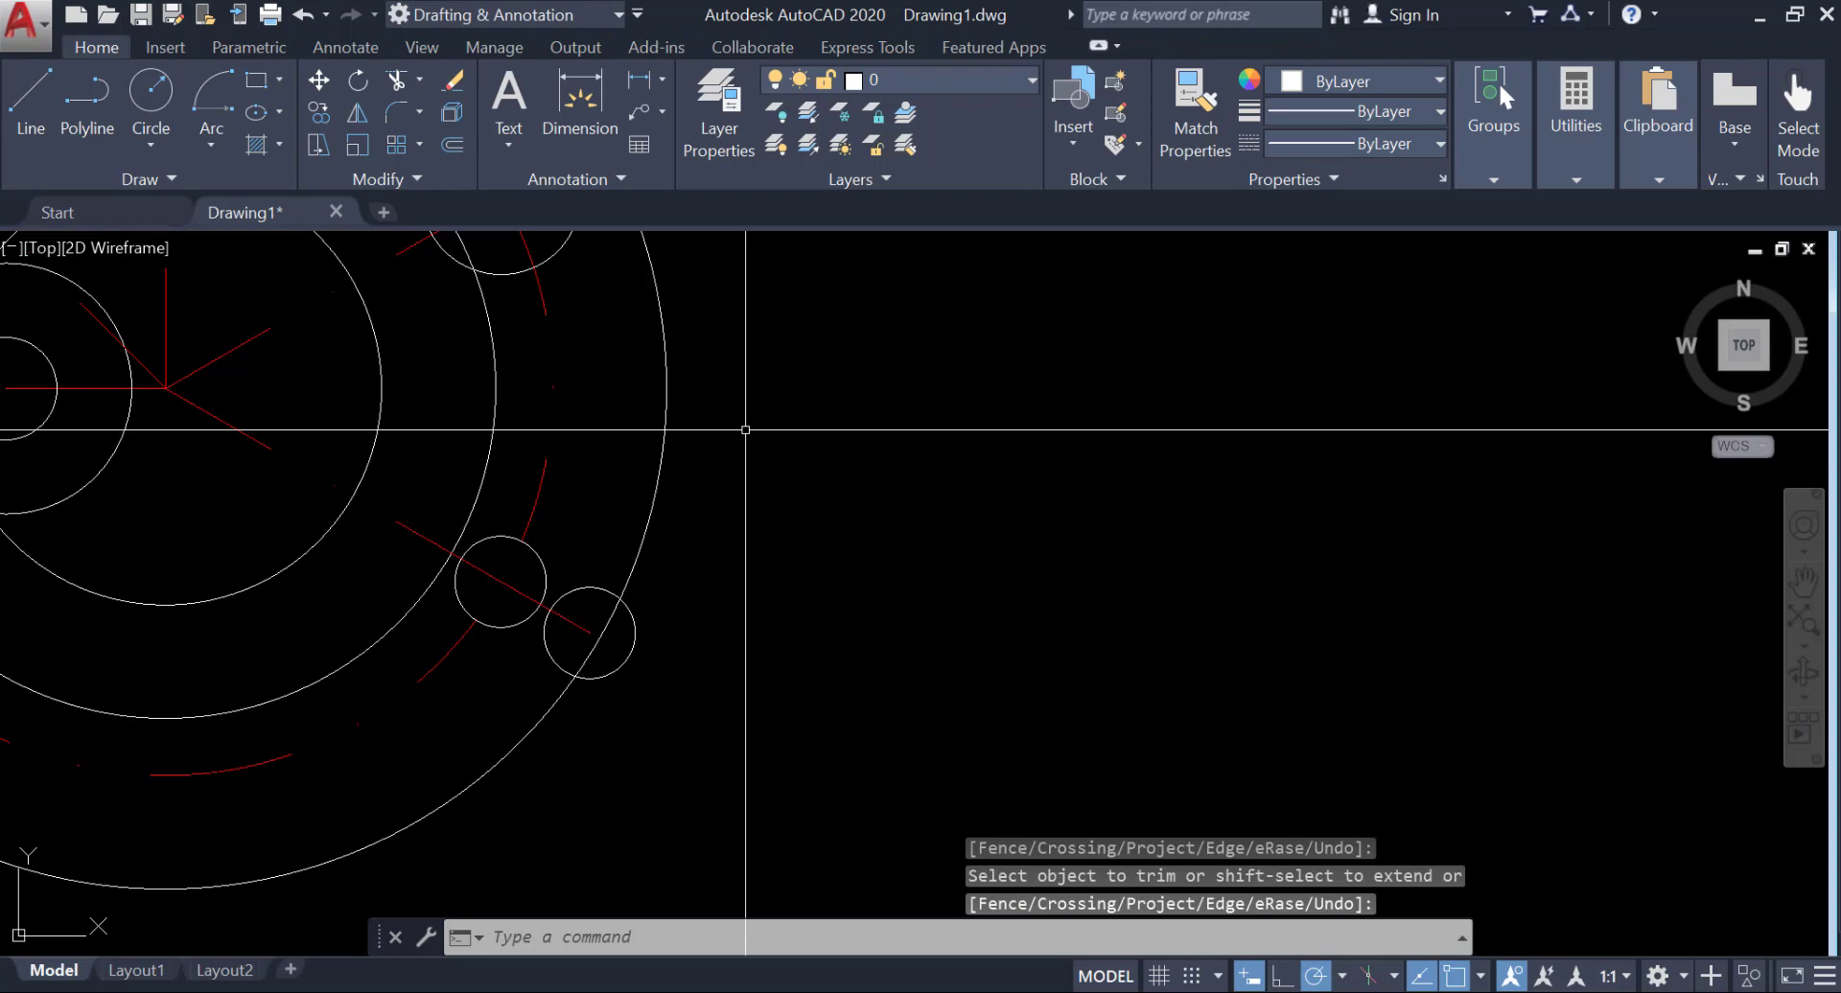
Step: Draw a line tangent to both radius 4 circles along their upper side, from the outer circle to the inner one
type("l")
key("Escape")
left_click(24, 106)
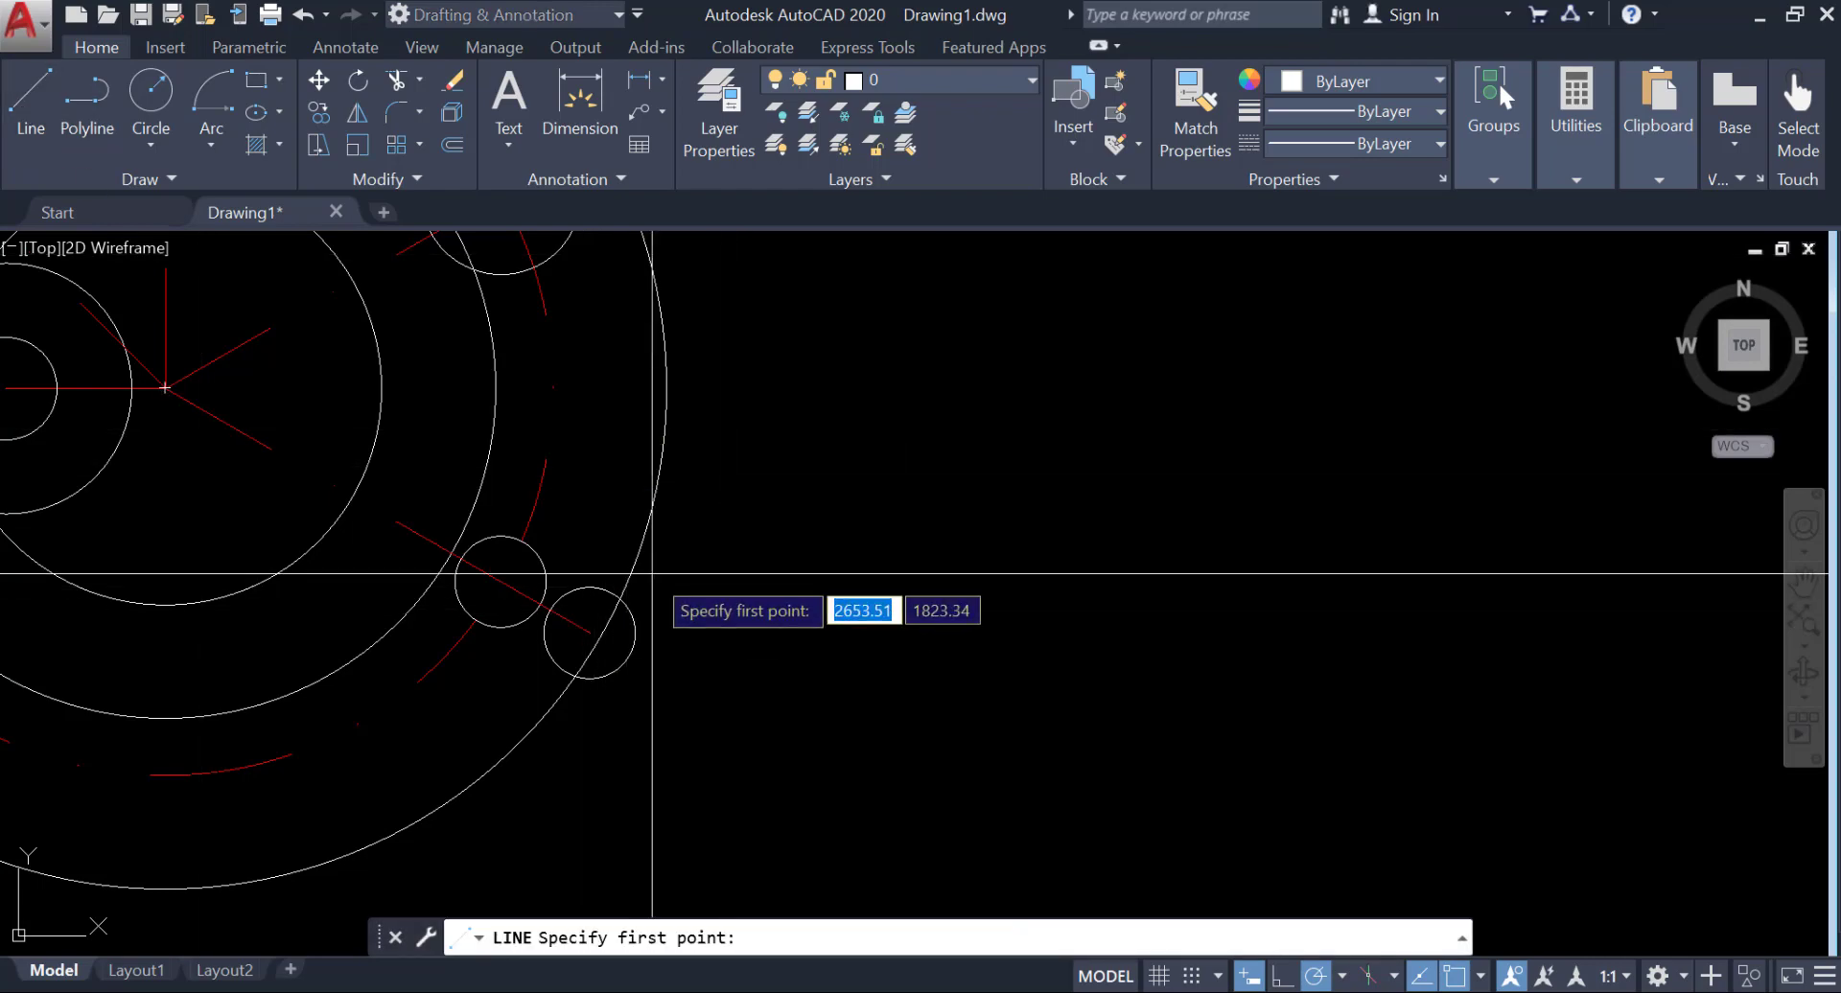
right_click(652, 573, "shift")
left_click(721, 776)
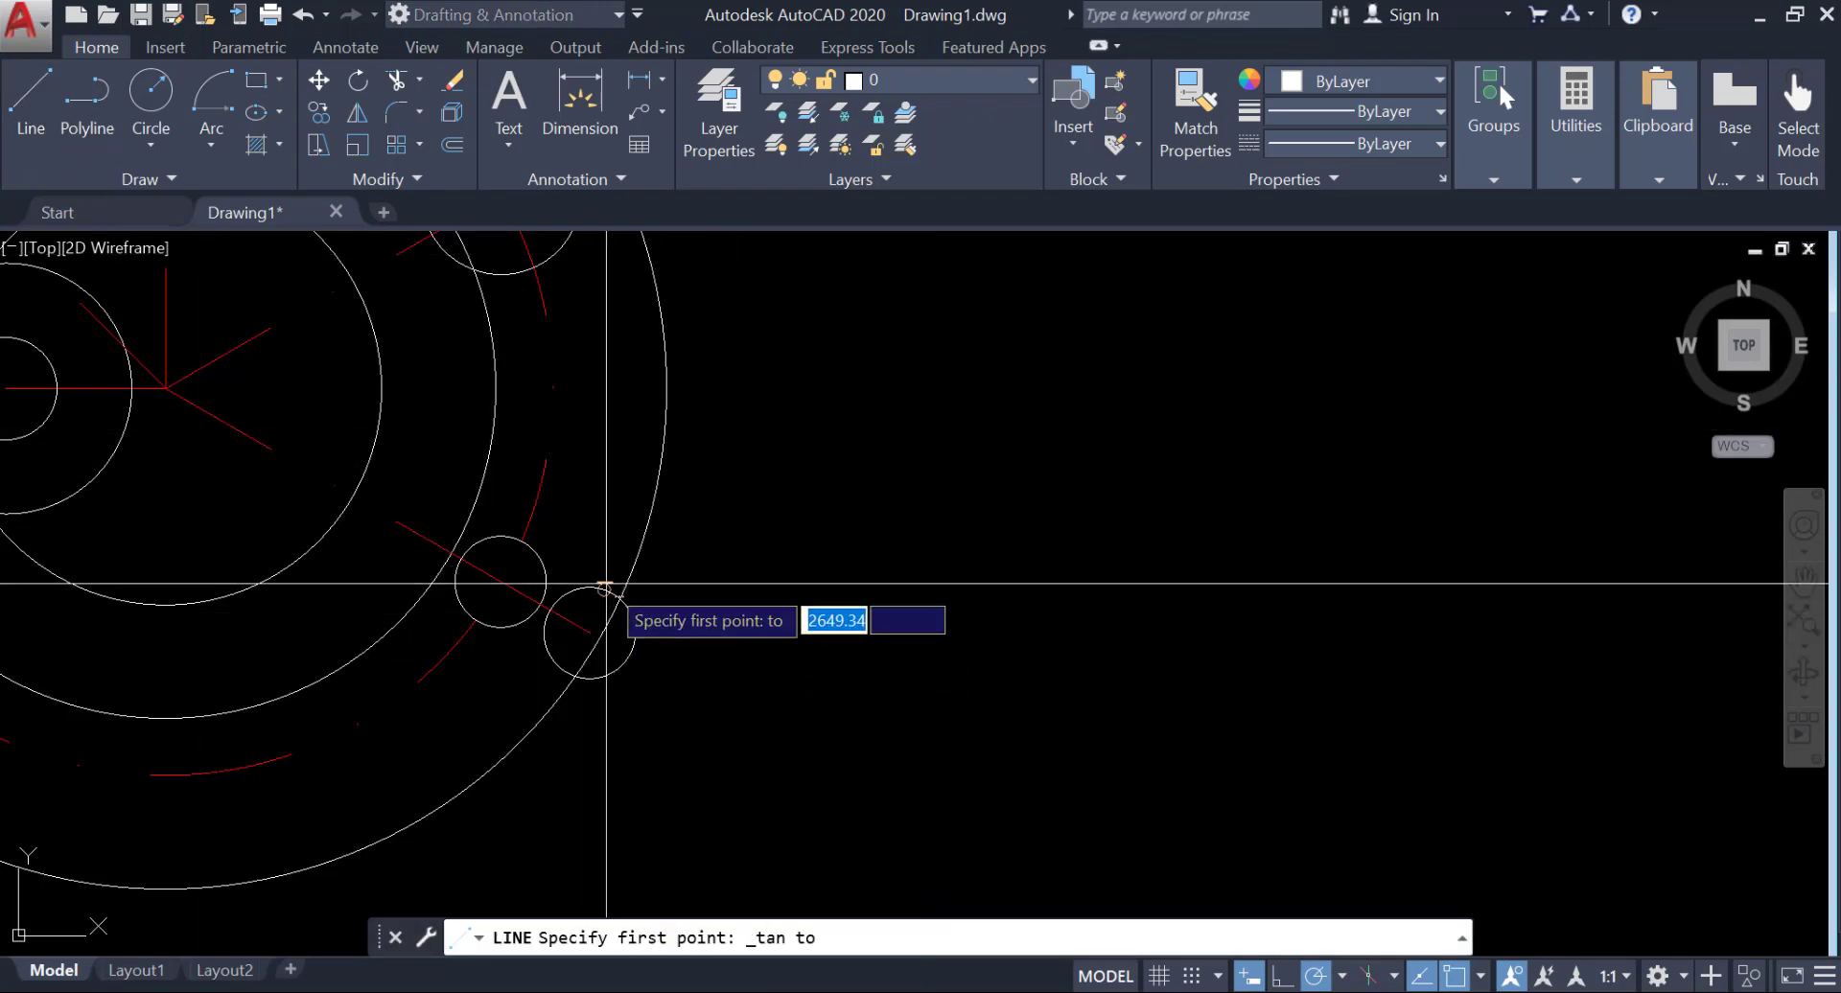
right_click(814, 518, "shift")
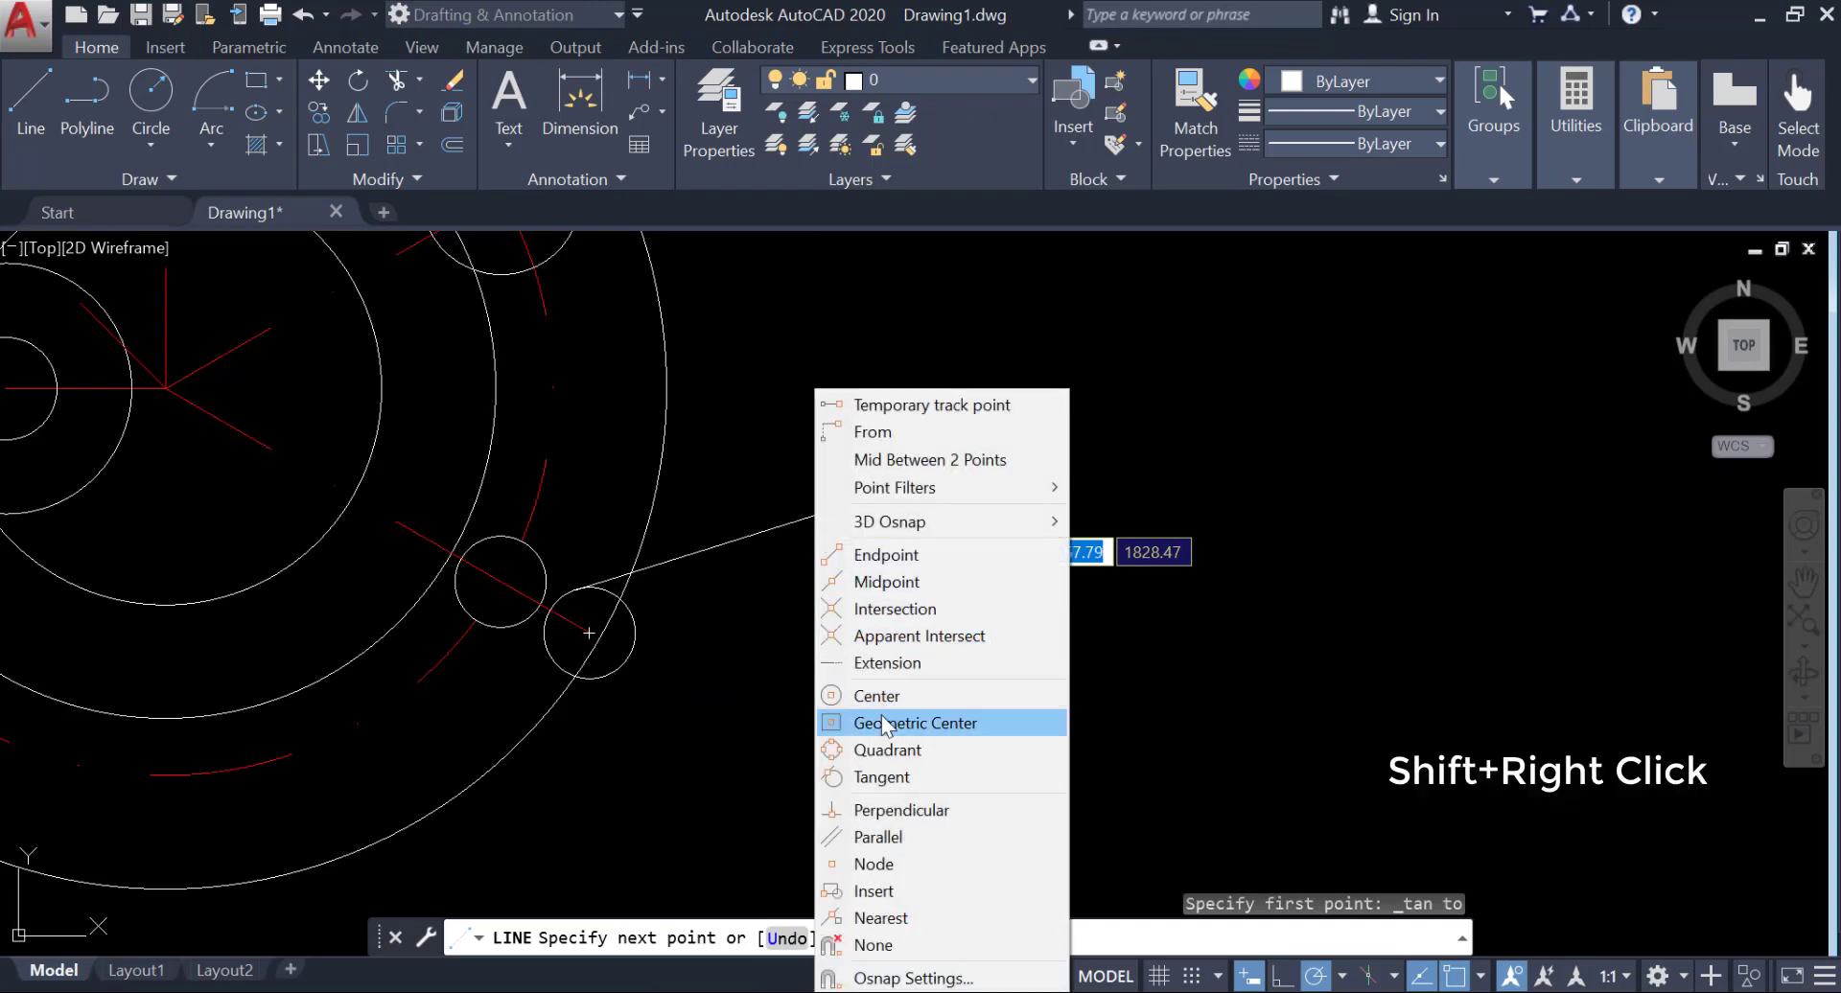
left_click(890, 779)
scroll(546, 551, "up", 3)
left_click(675, 589)
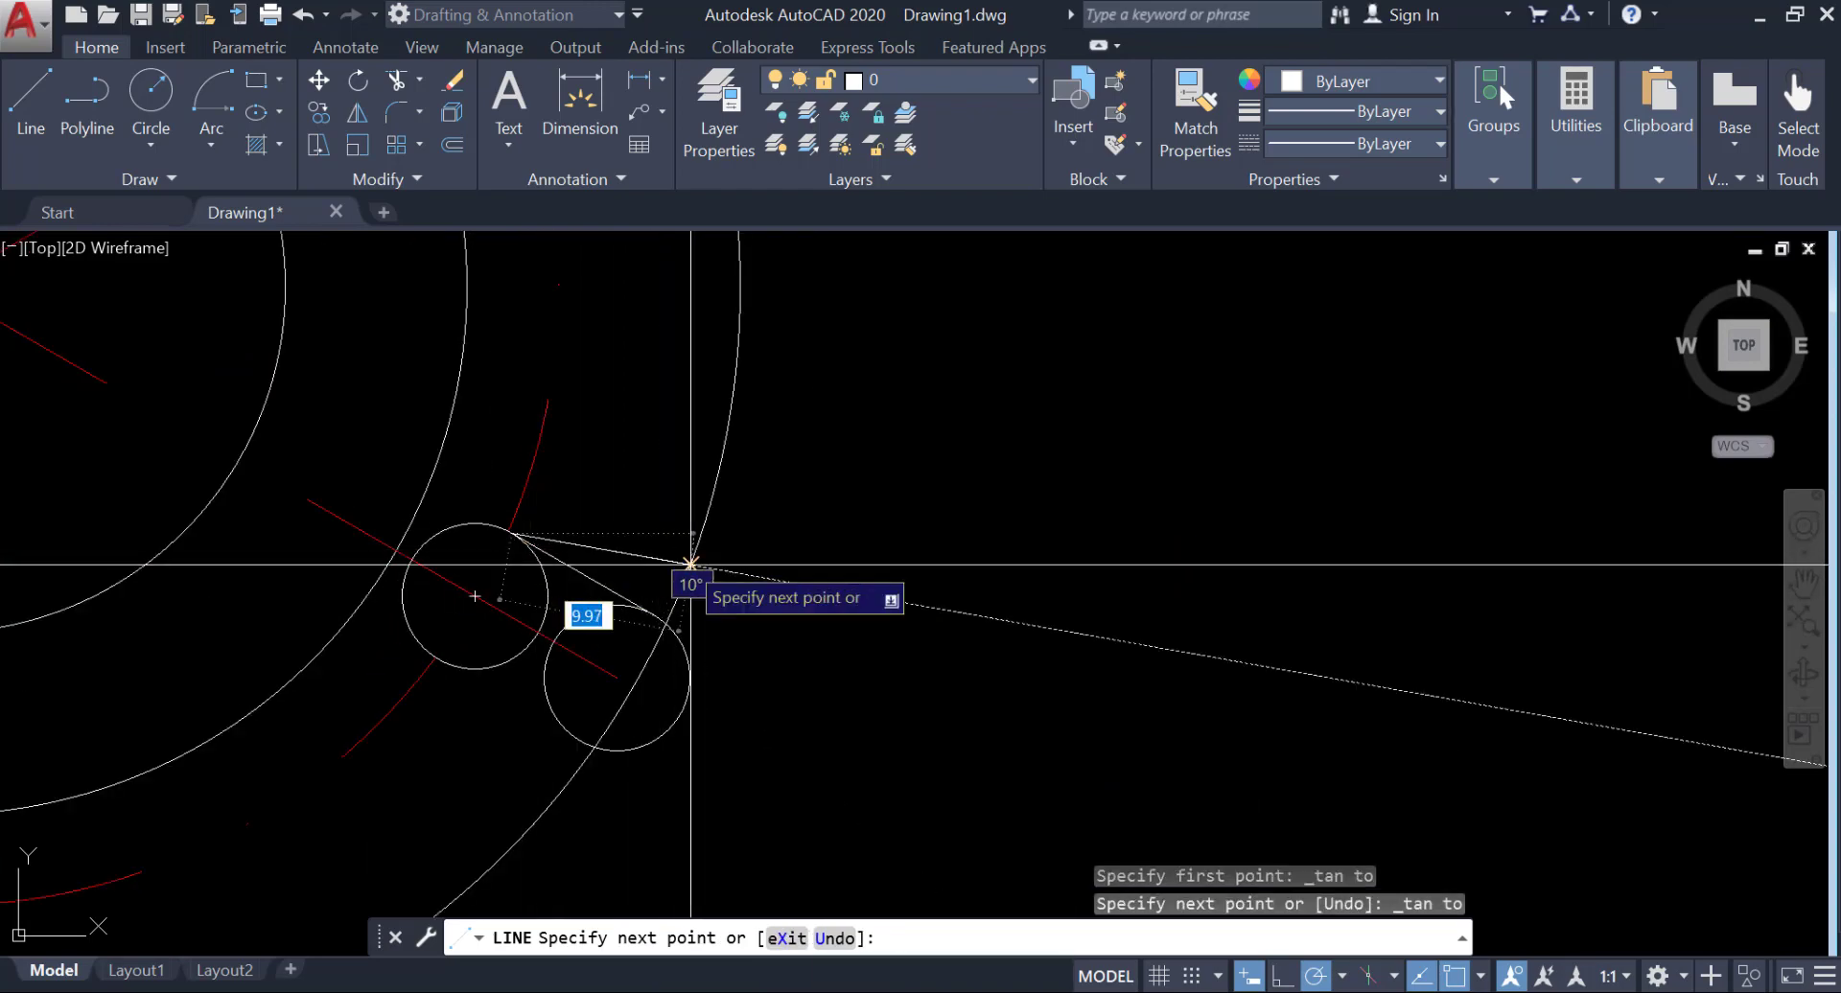
key("Escape")
Step: Mirror the tangent line about the centre line through both radius 4 circles, keeping the original
type("mi")
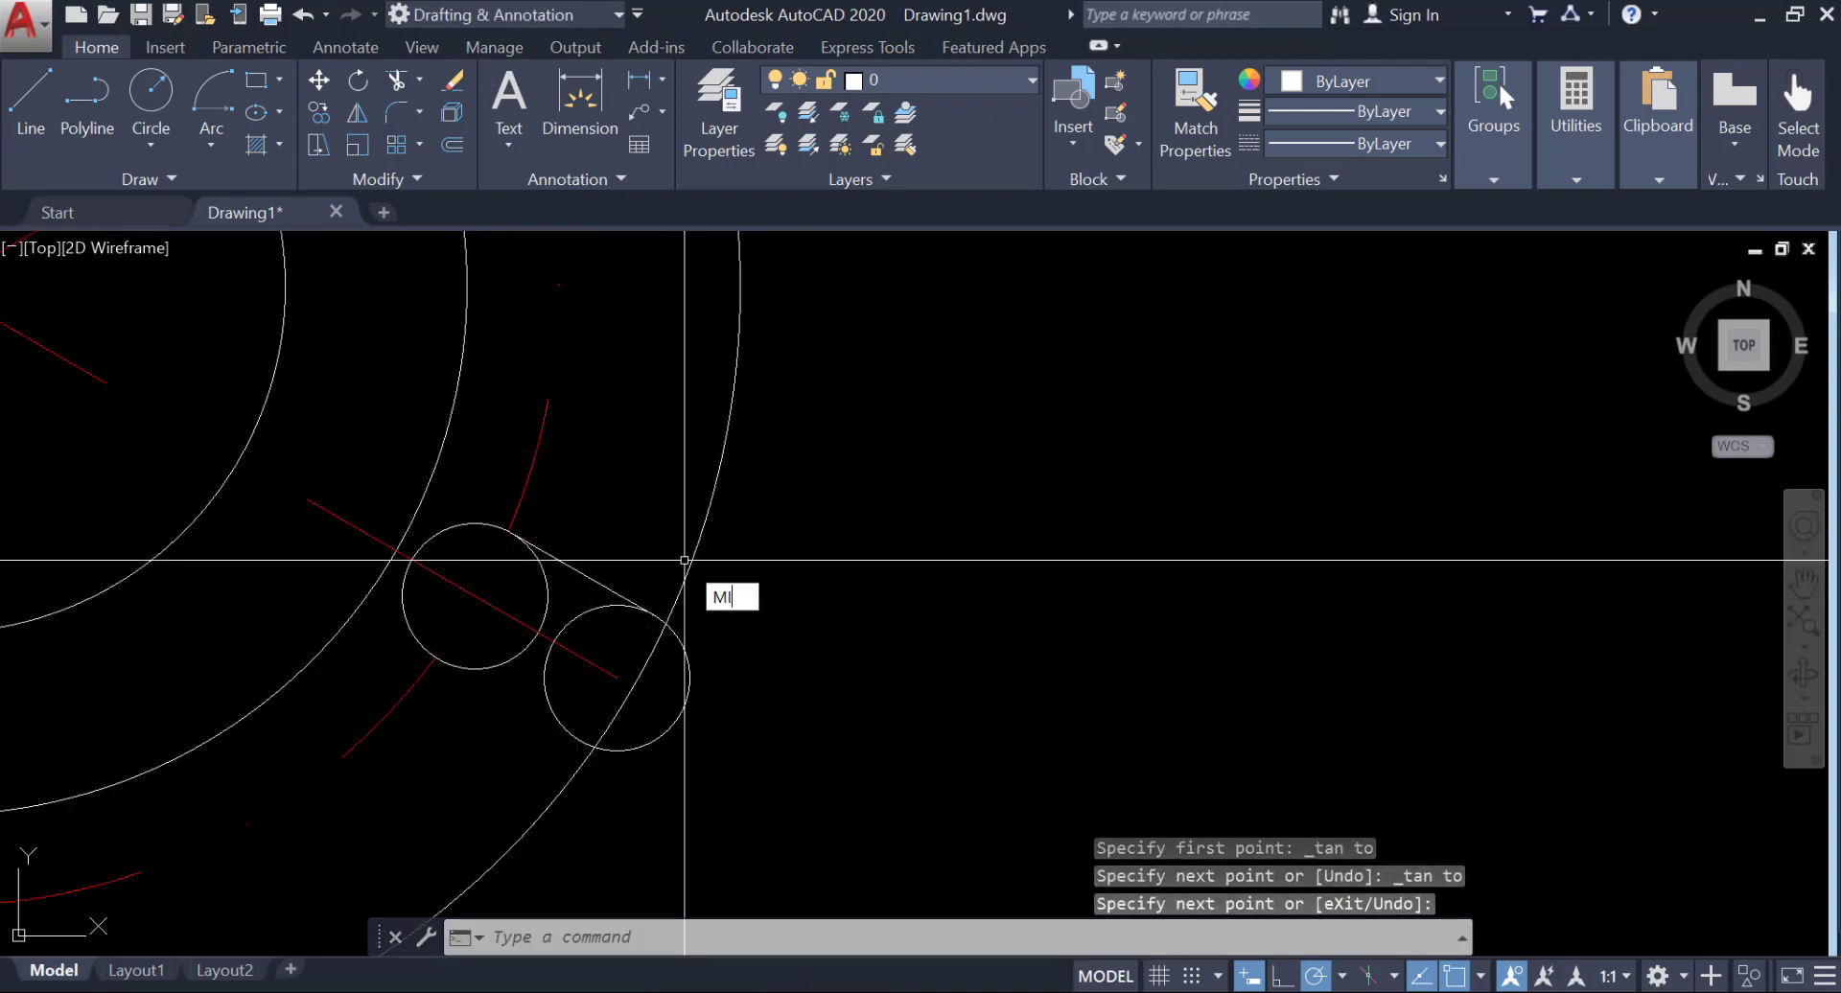
key("Return")
left_click(600, 591)
key("Return")
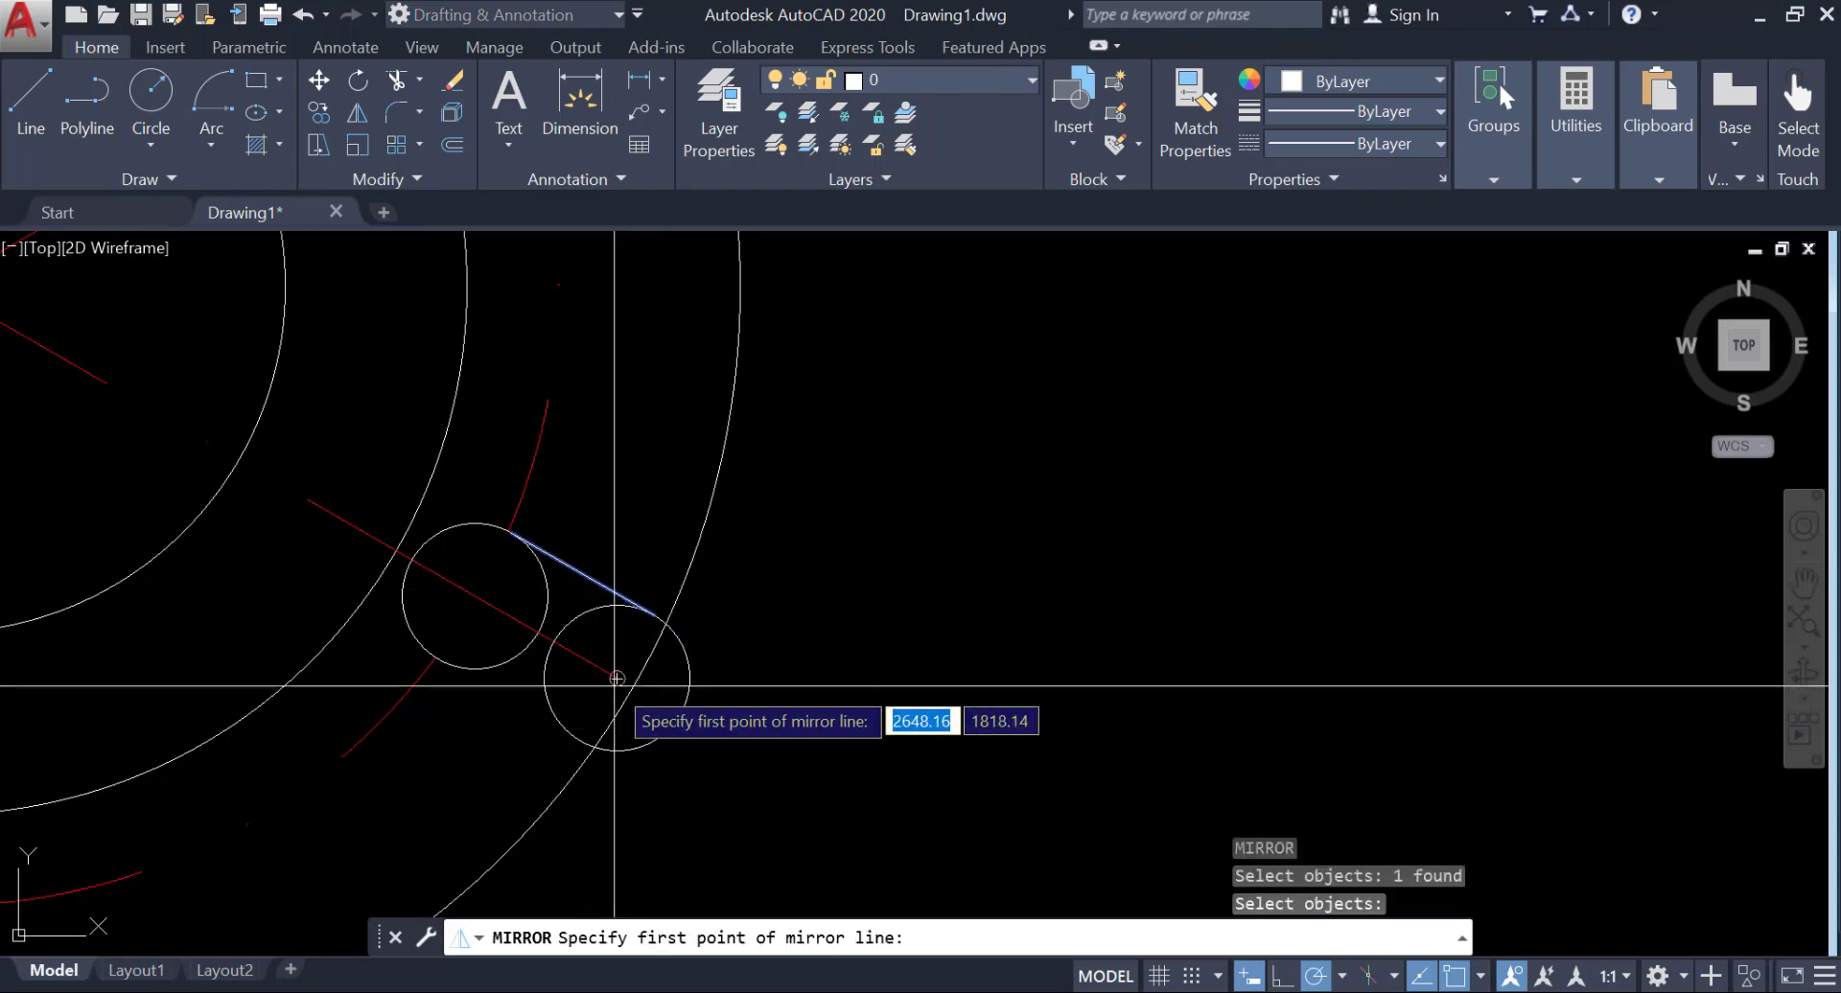
left_click(616, 678)
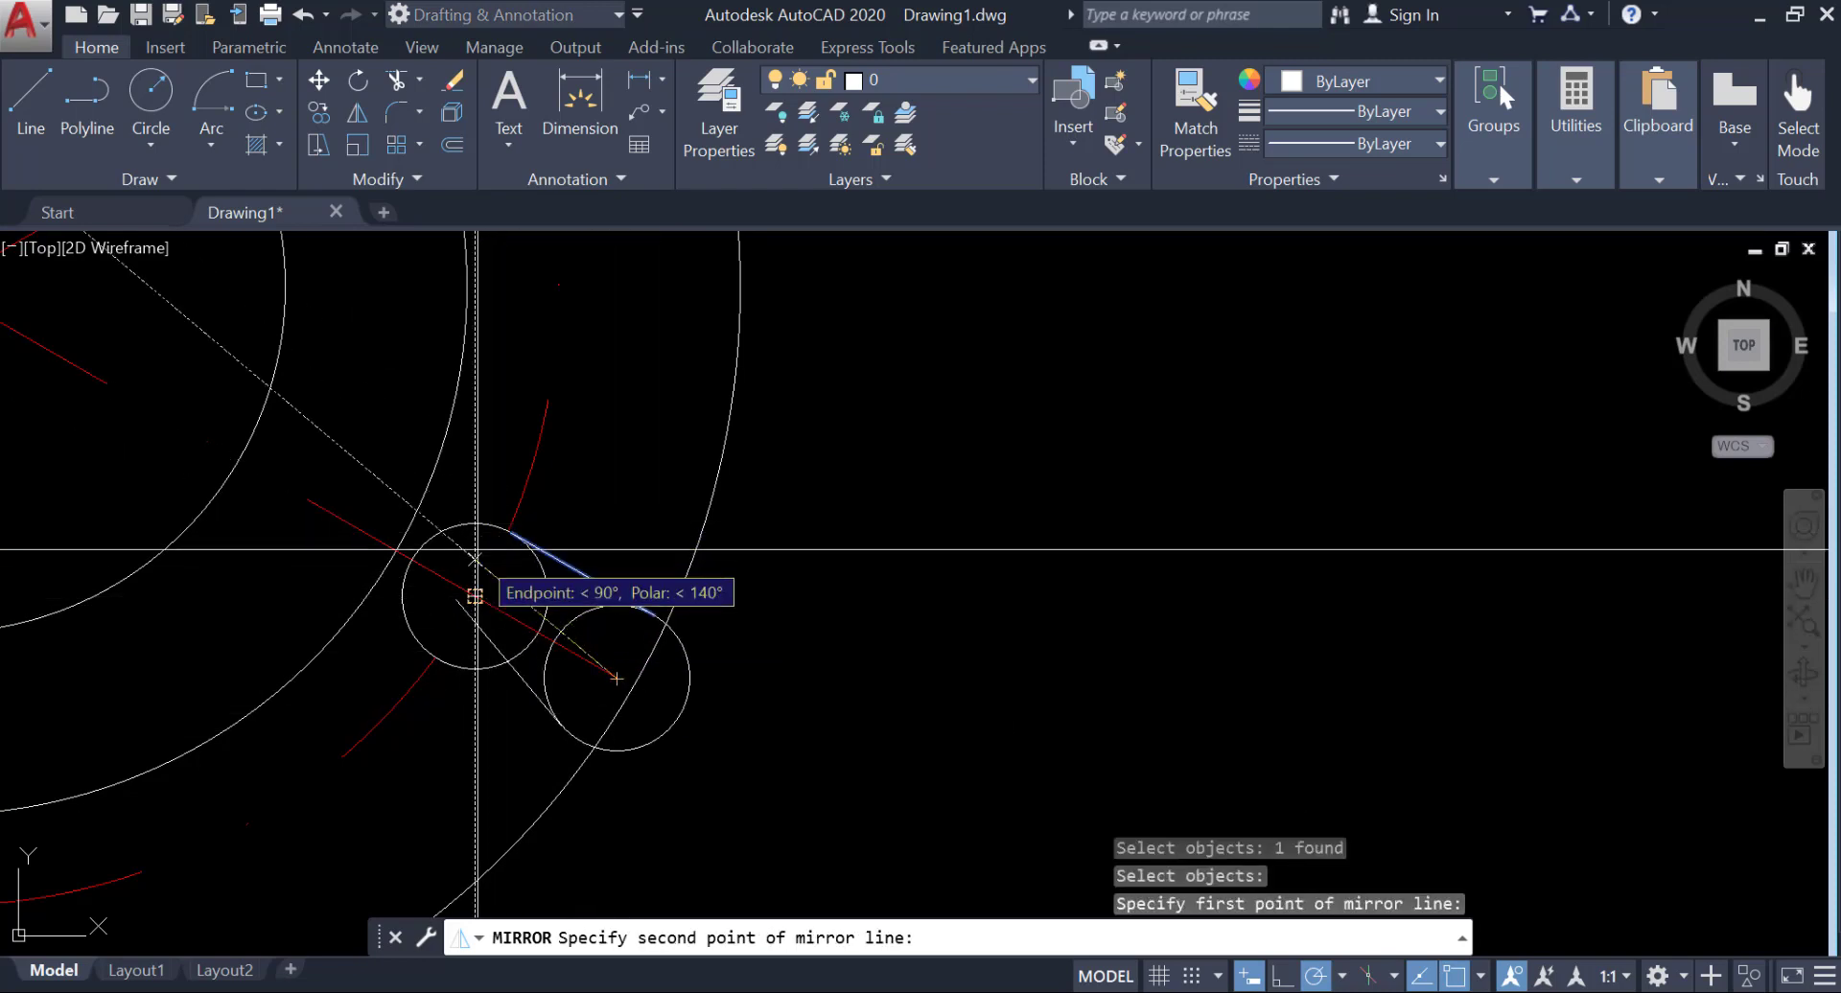
left_click(474, 596)
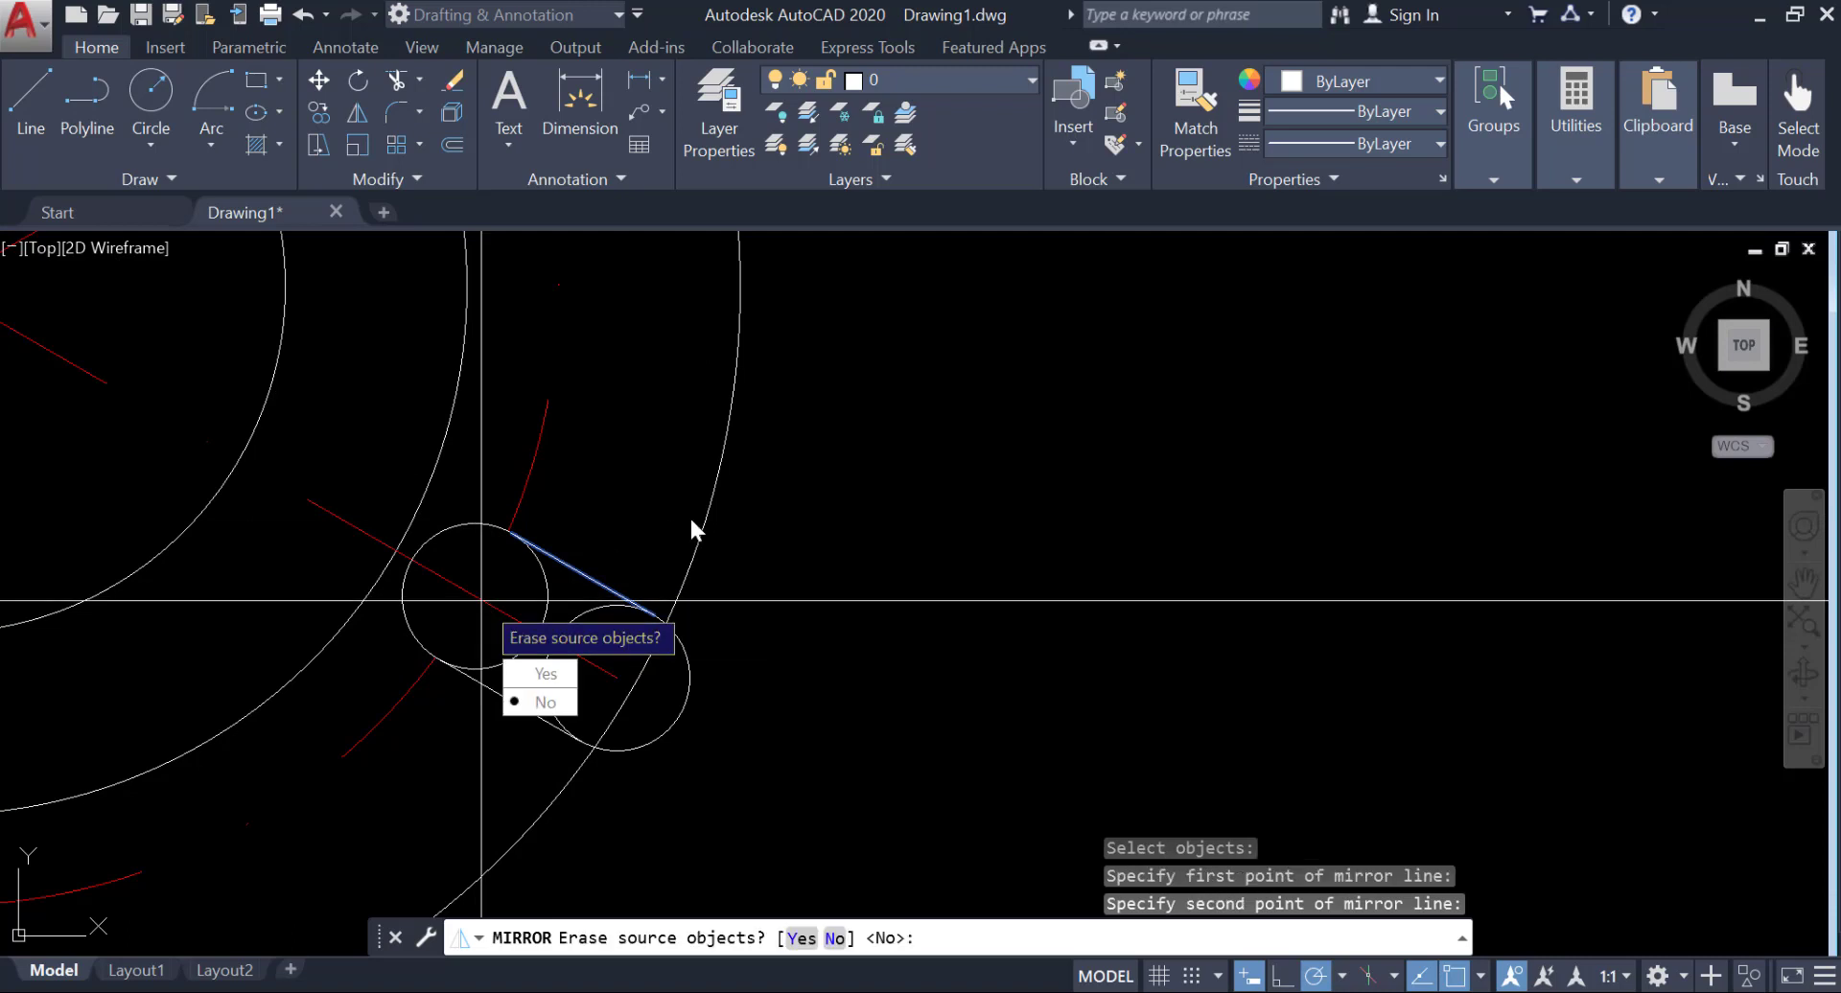
key("Return")
Step: Trim the facing inner arcs of both radius 4 circles between the tangent lines to form the slot outline
type("tr")
key("Return")
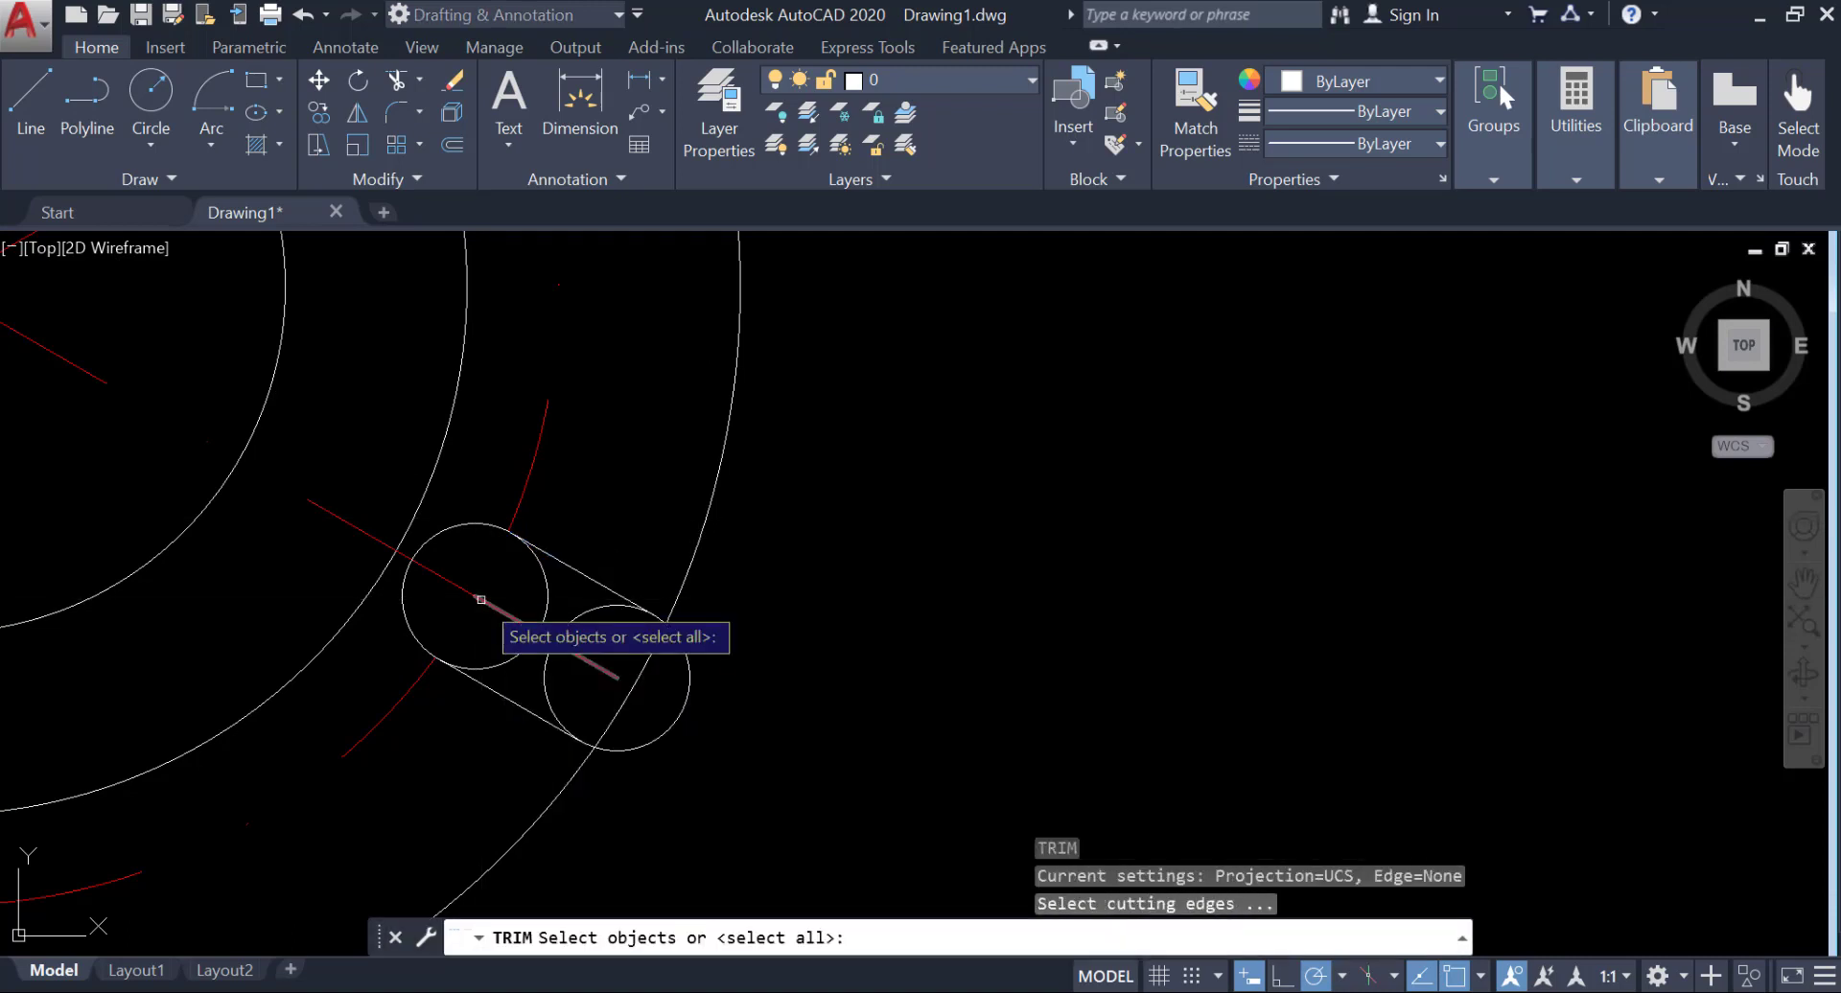
left_click(546, 578)
key("Return")
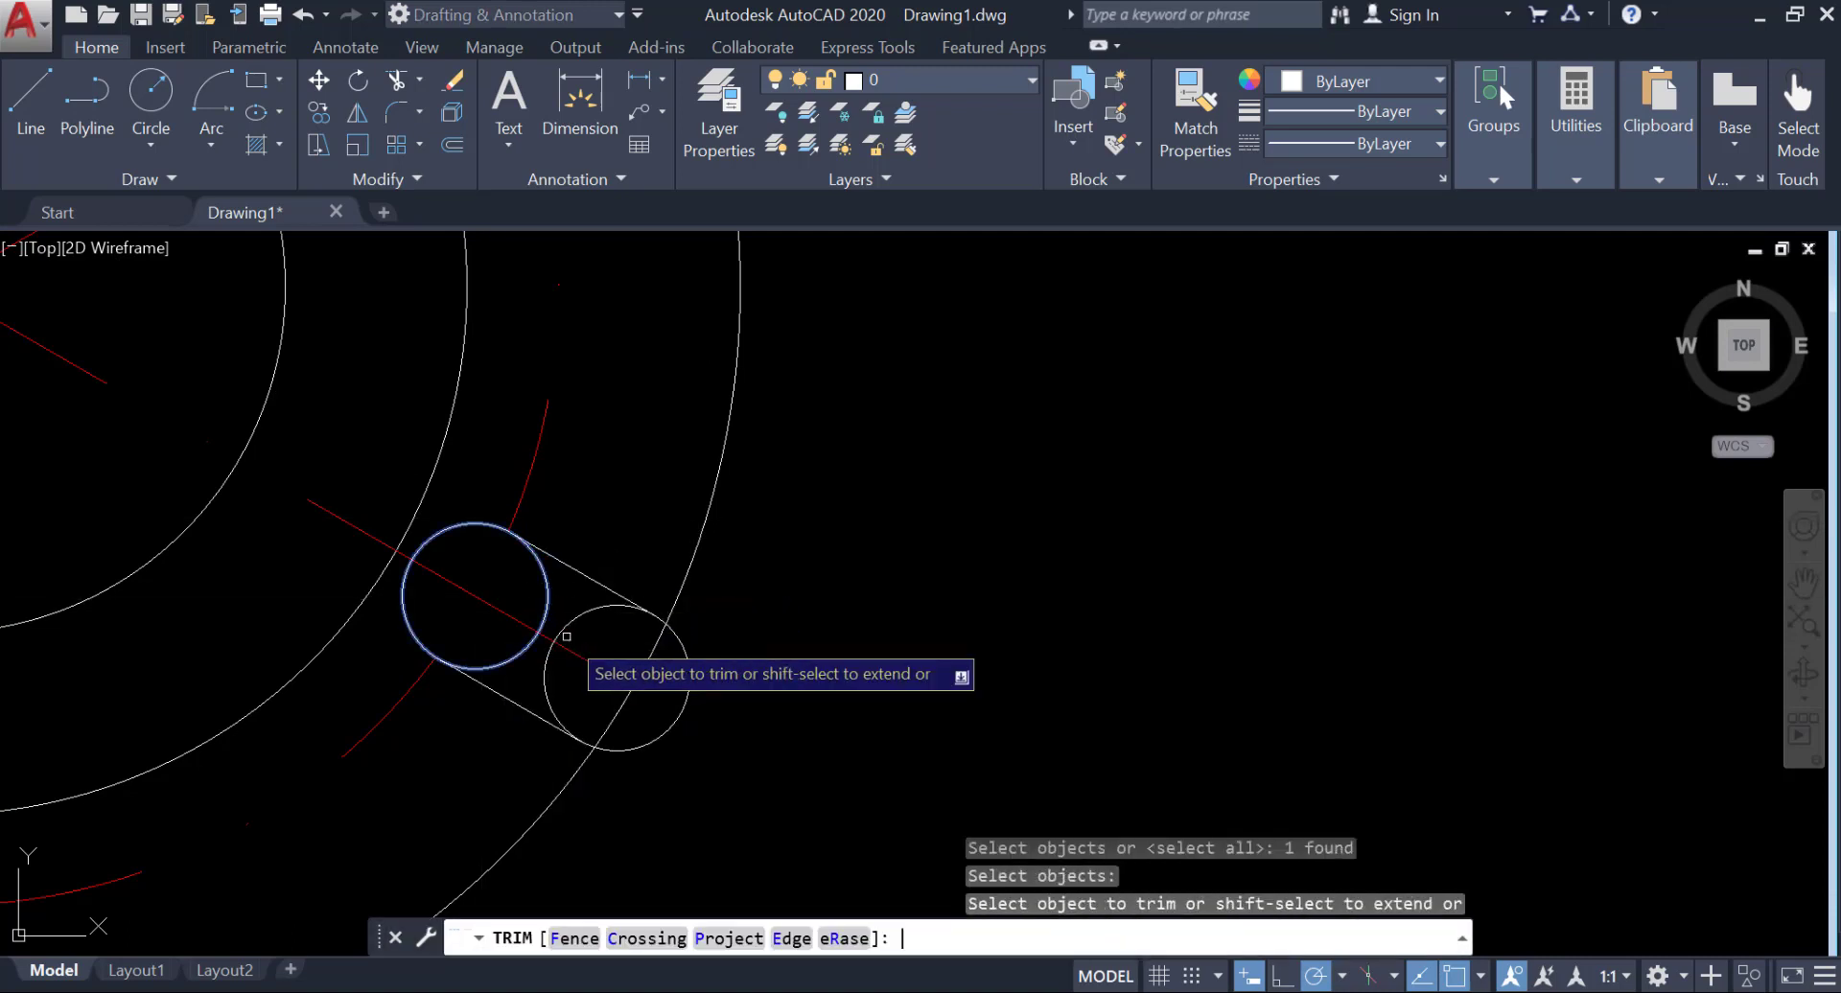
left_click(557, 637)
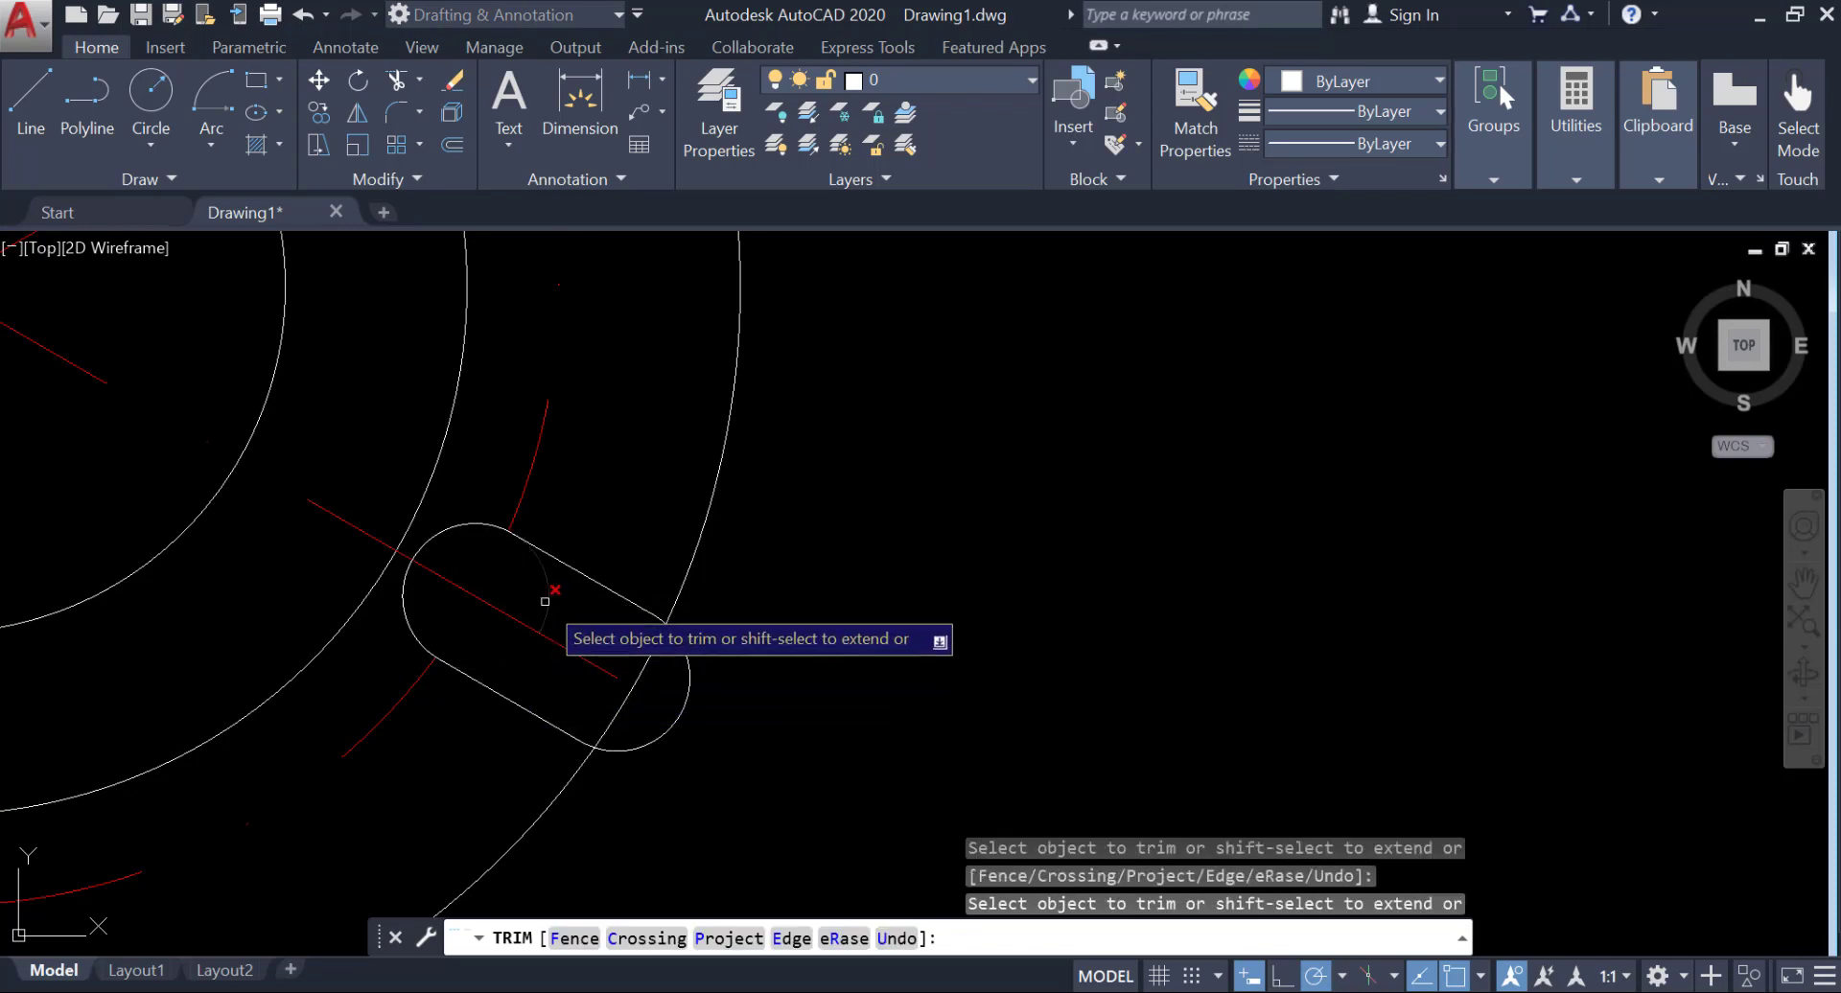
key("Return")
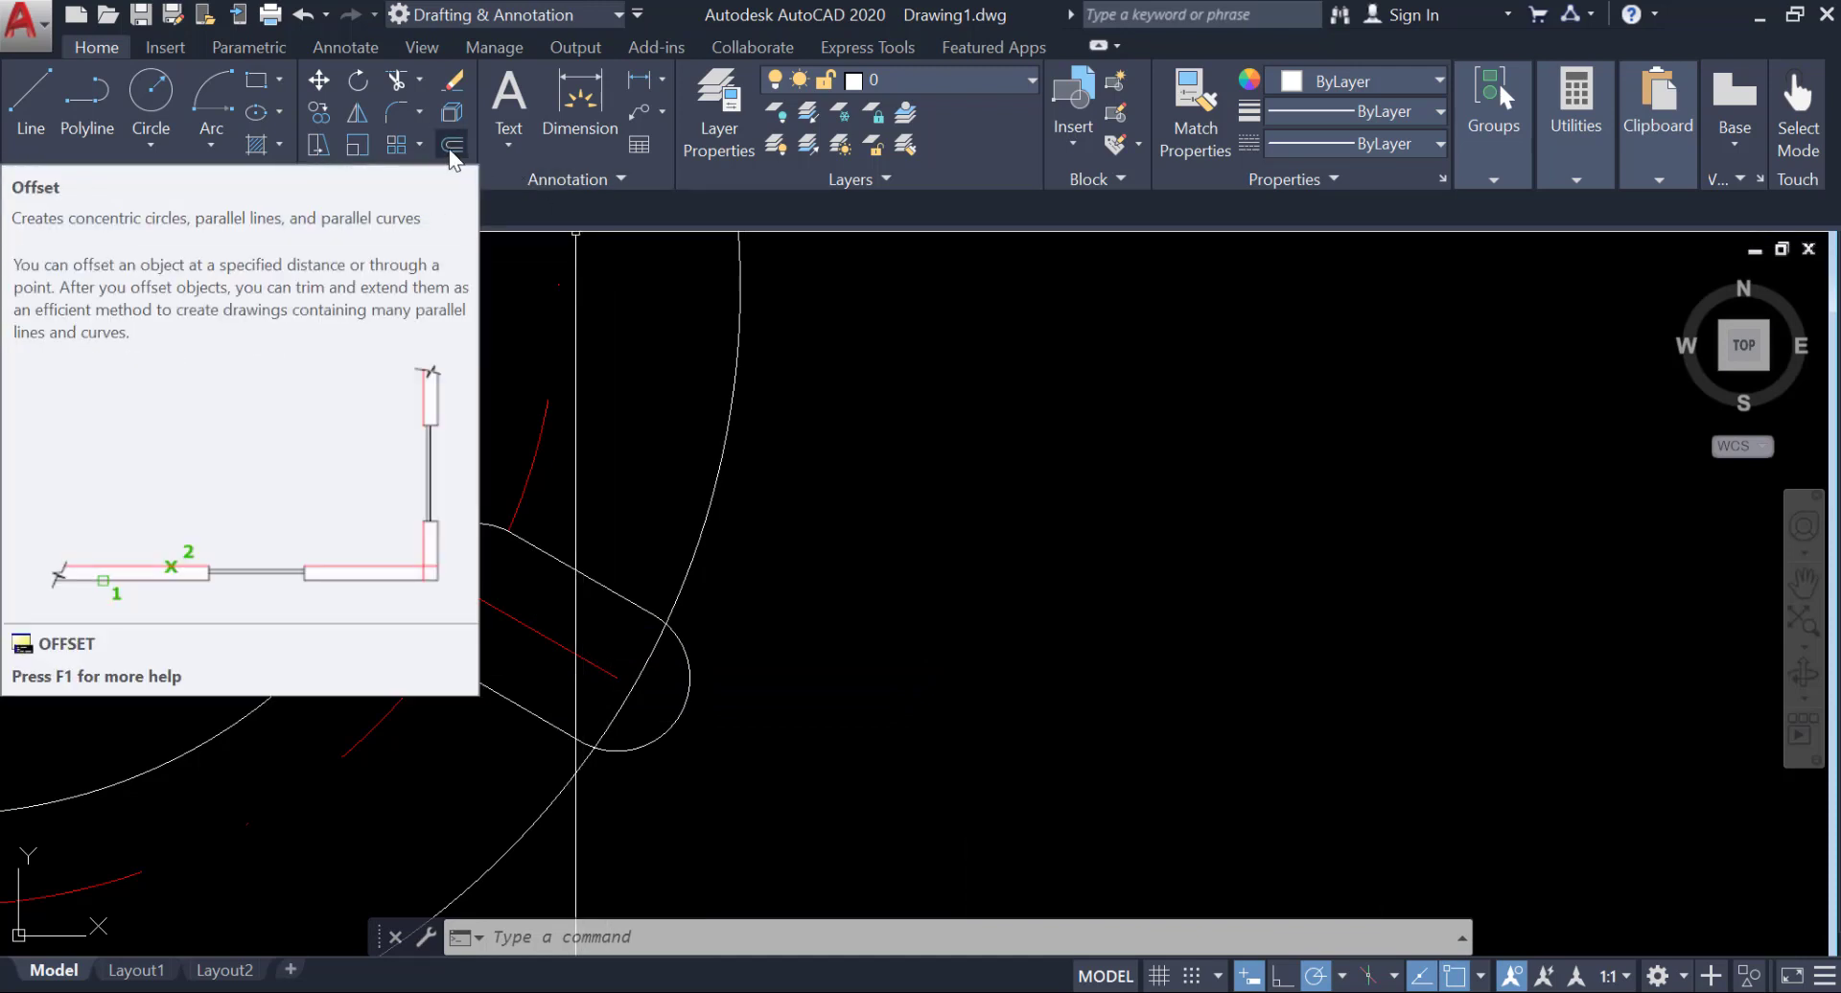
Step: Offset both straight sides of the slot outward by 4
left_click(449, 146)
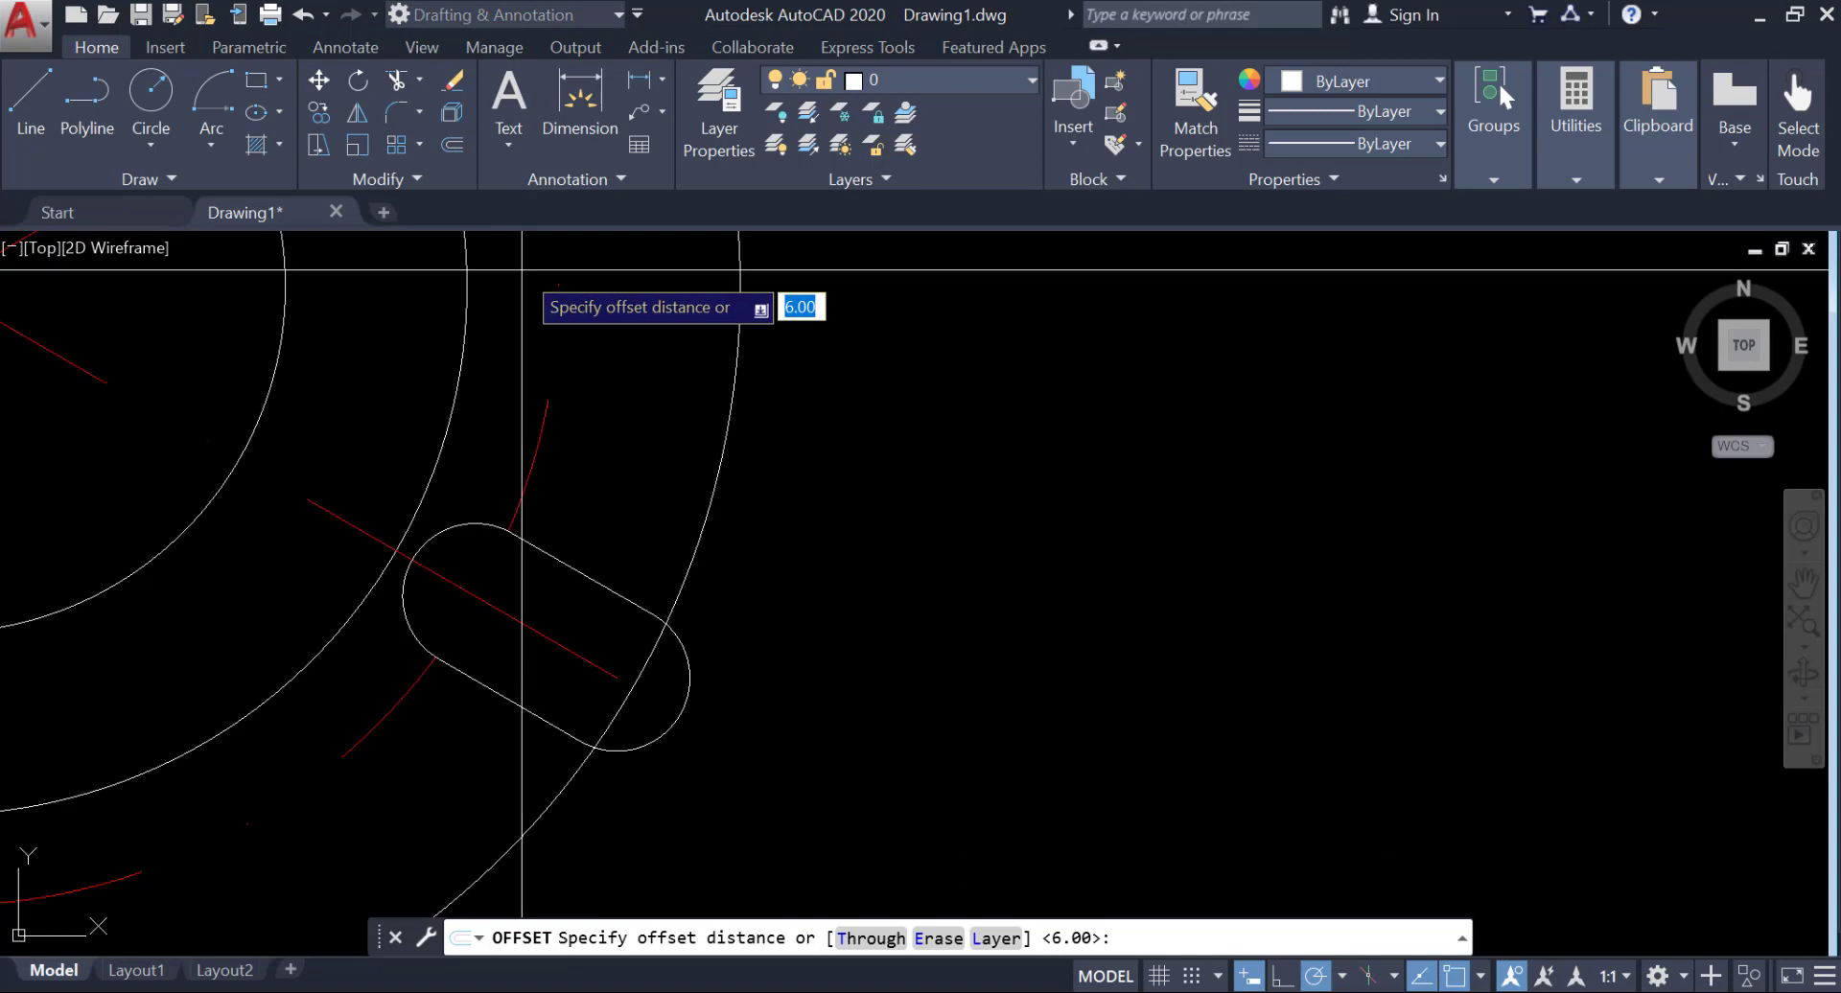
key("Return")
left_click(634, 588)
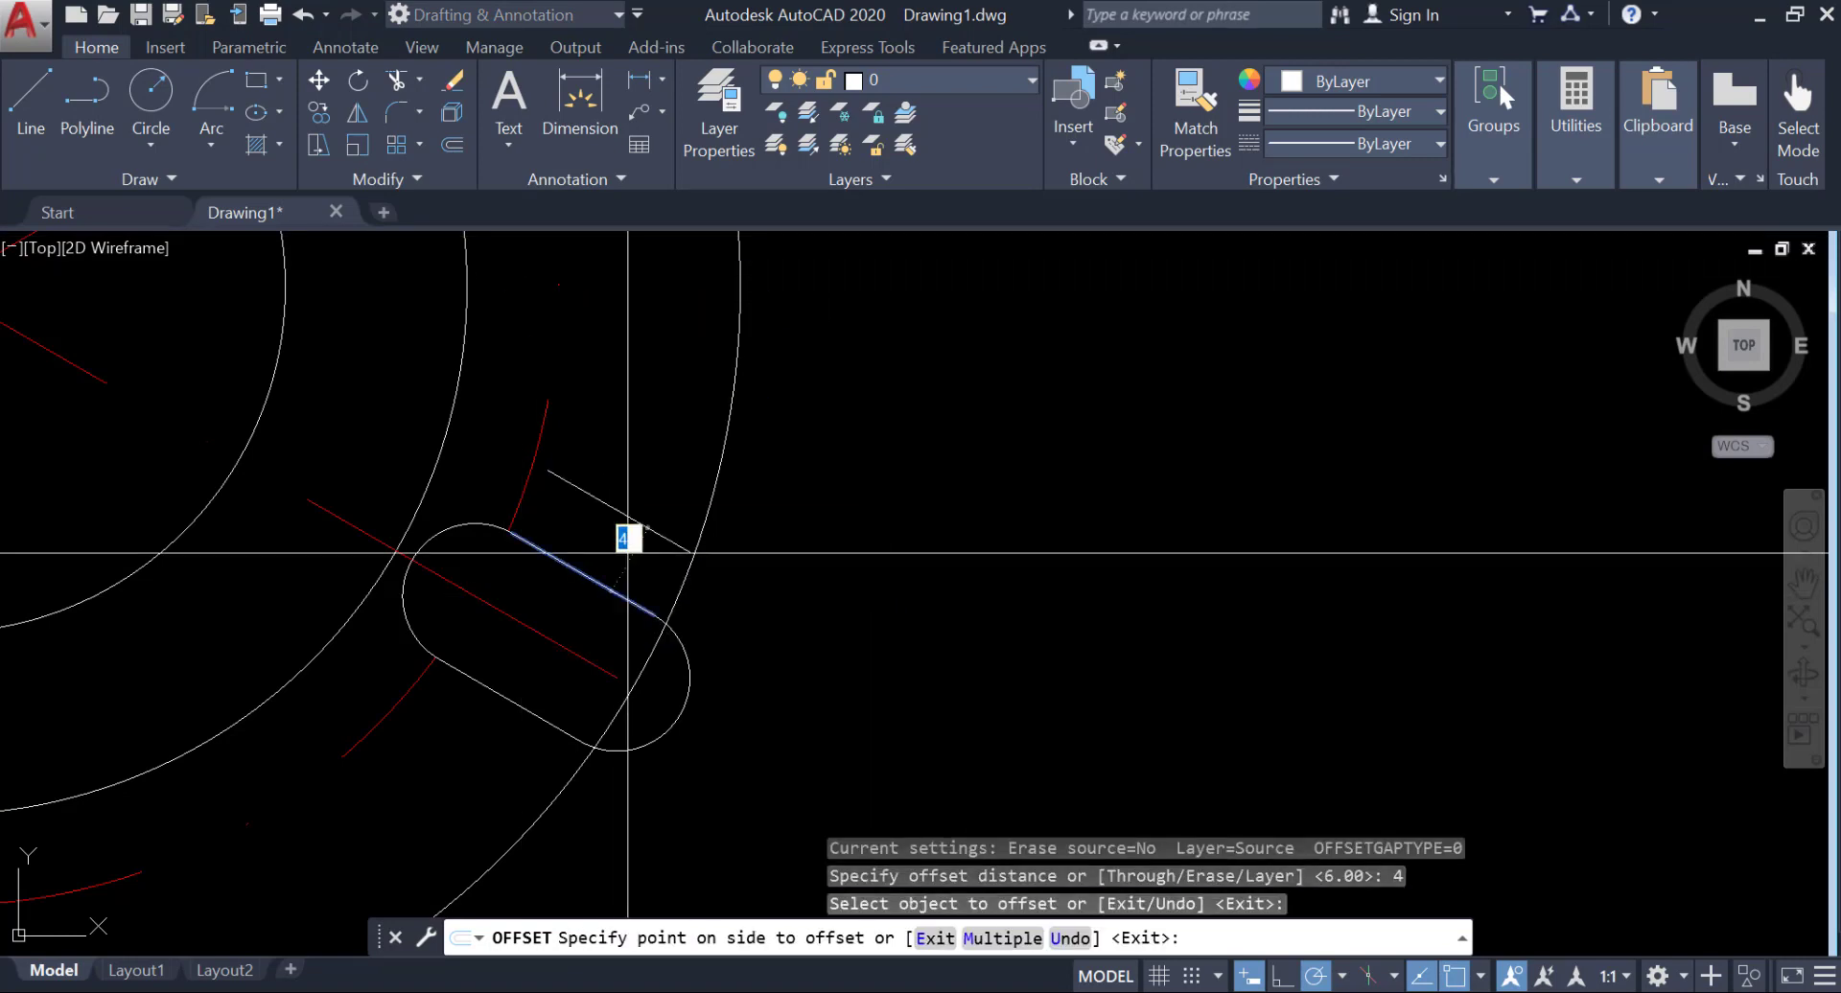
left_click(624, 533)
left_click(527, 702)
left_click(489, 734)
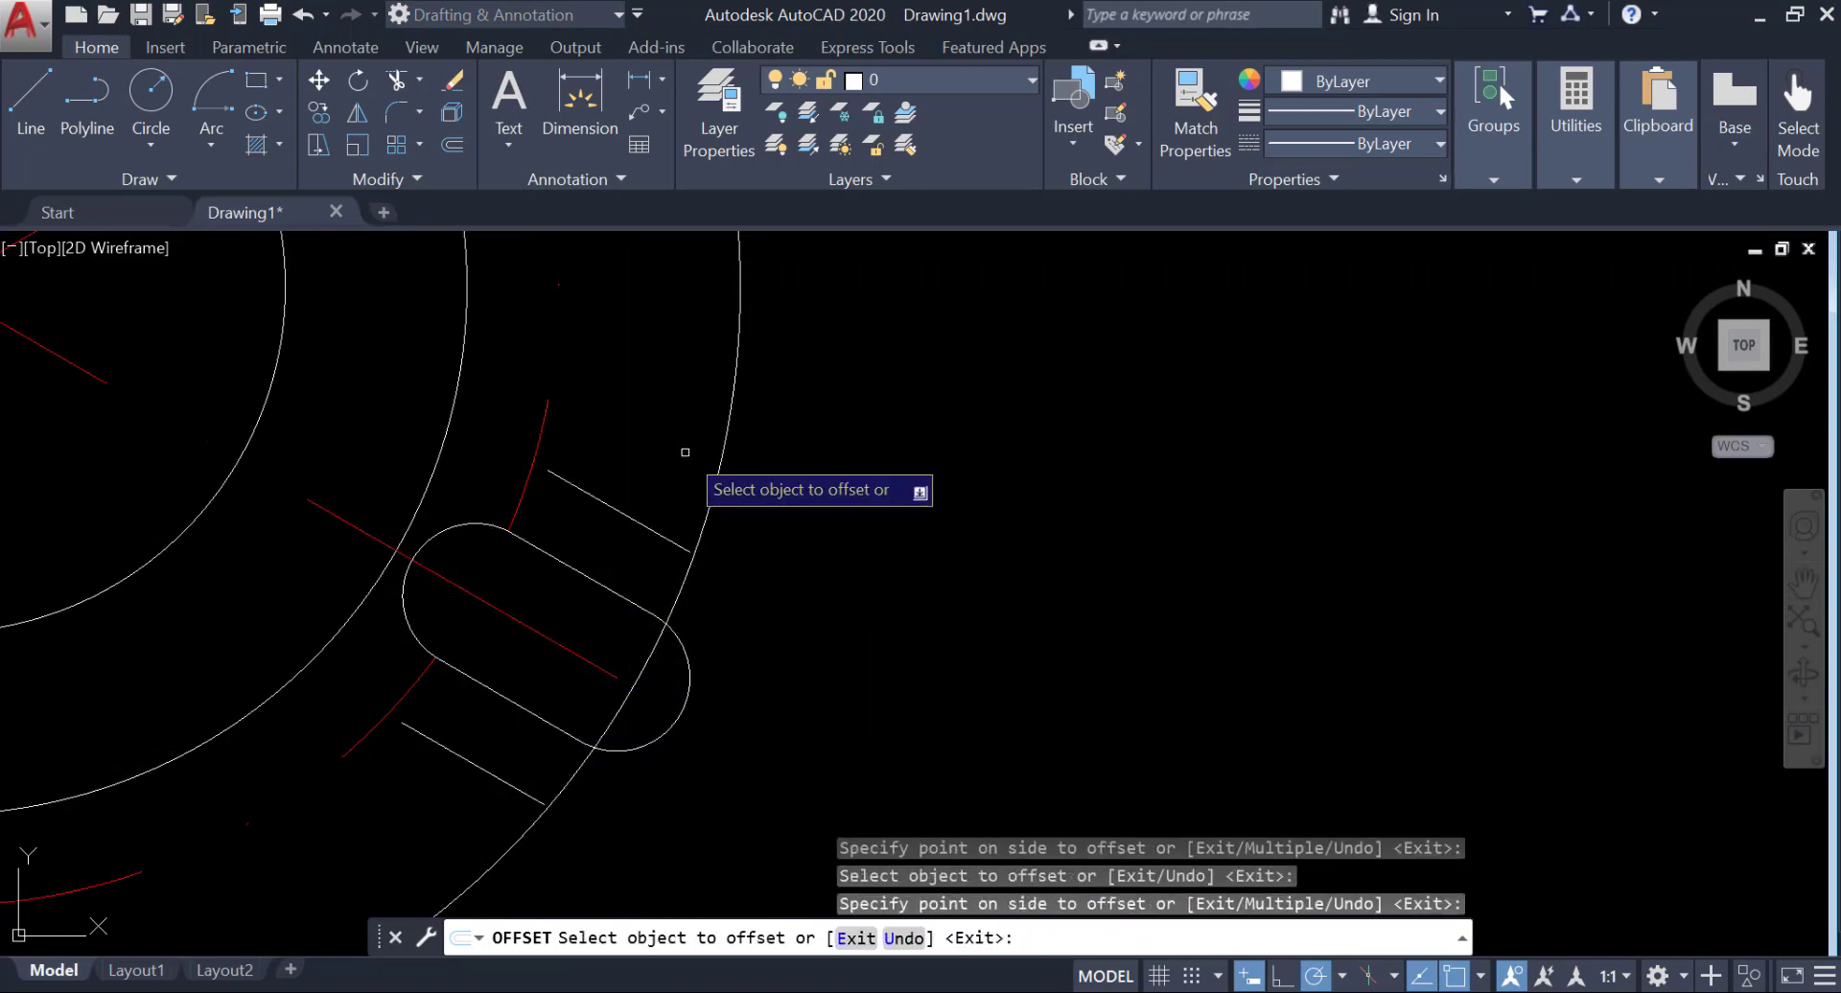
key("Return")
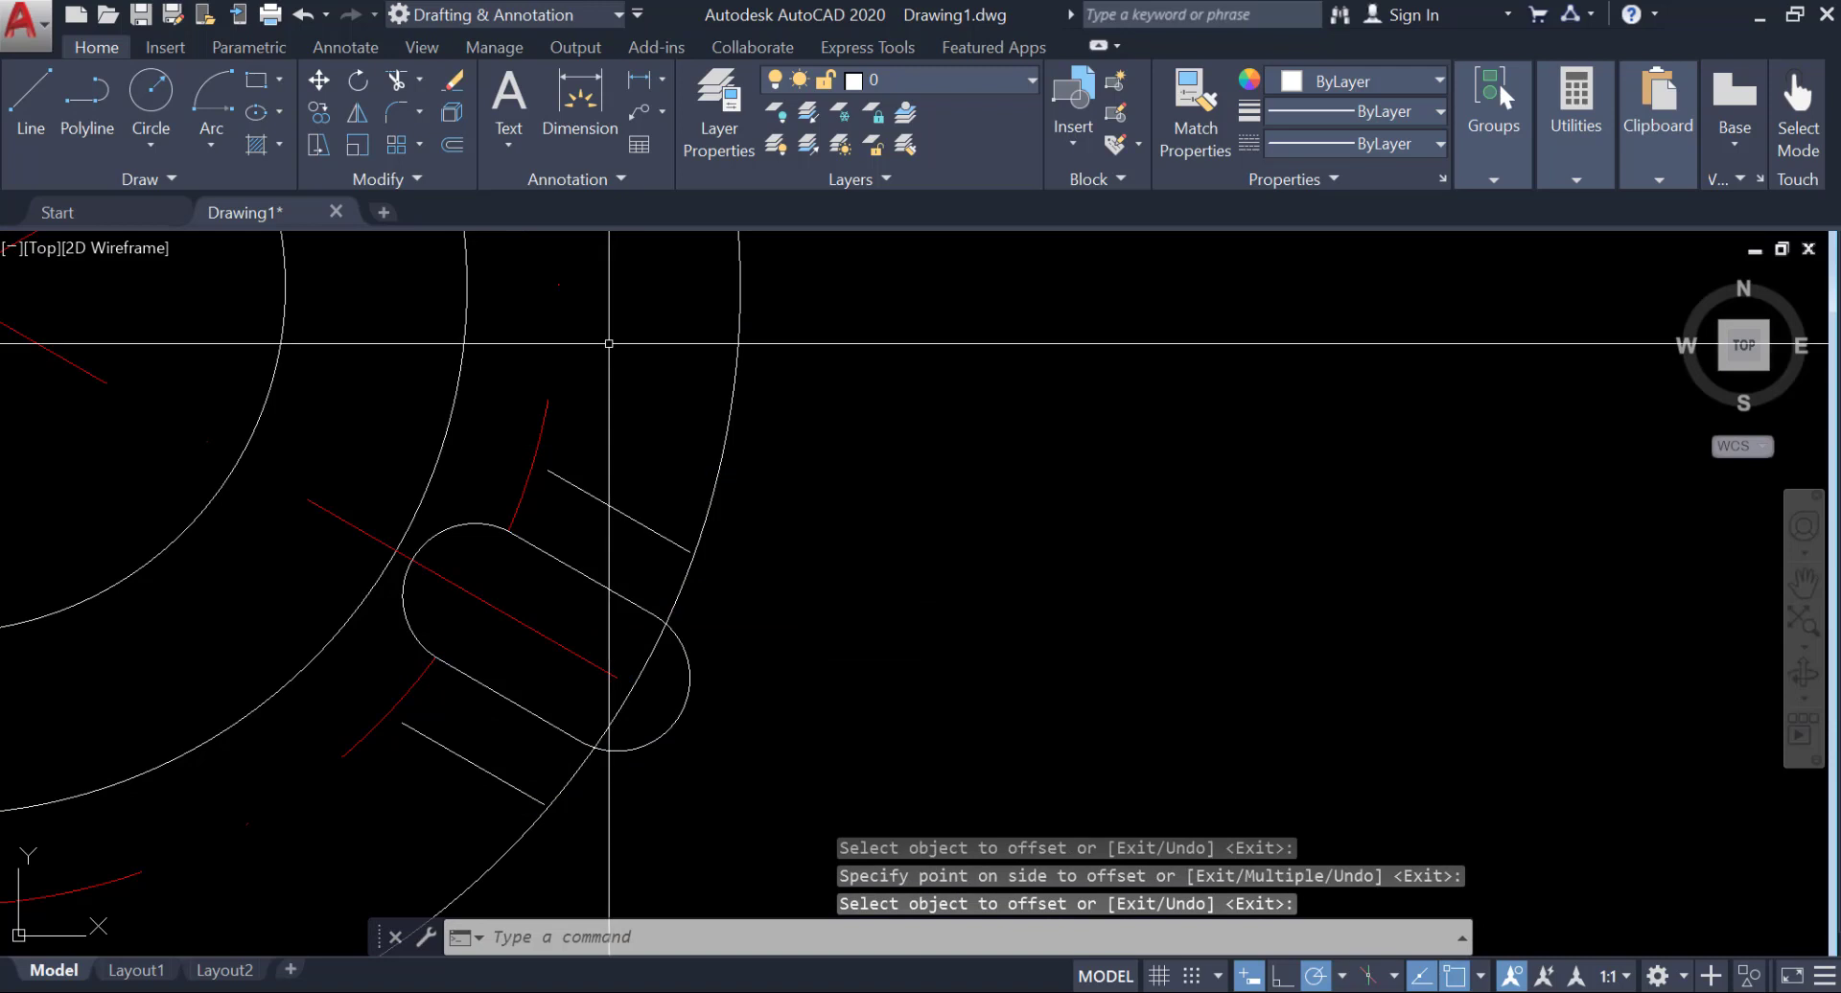
Step: Extend the two offset lines inward to the middle concentric circle
left_click(419, 79)
left_click(388, 167)
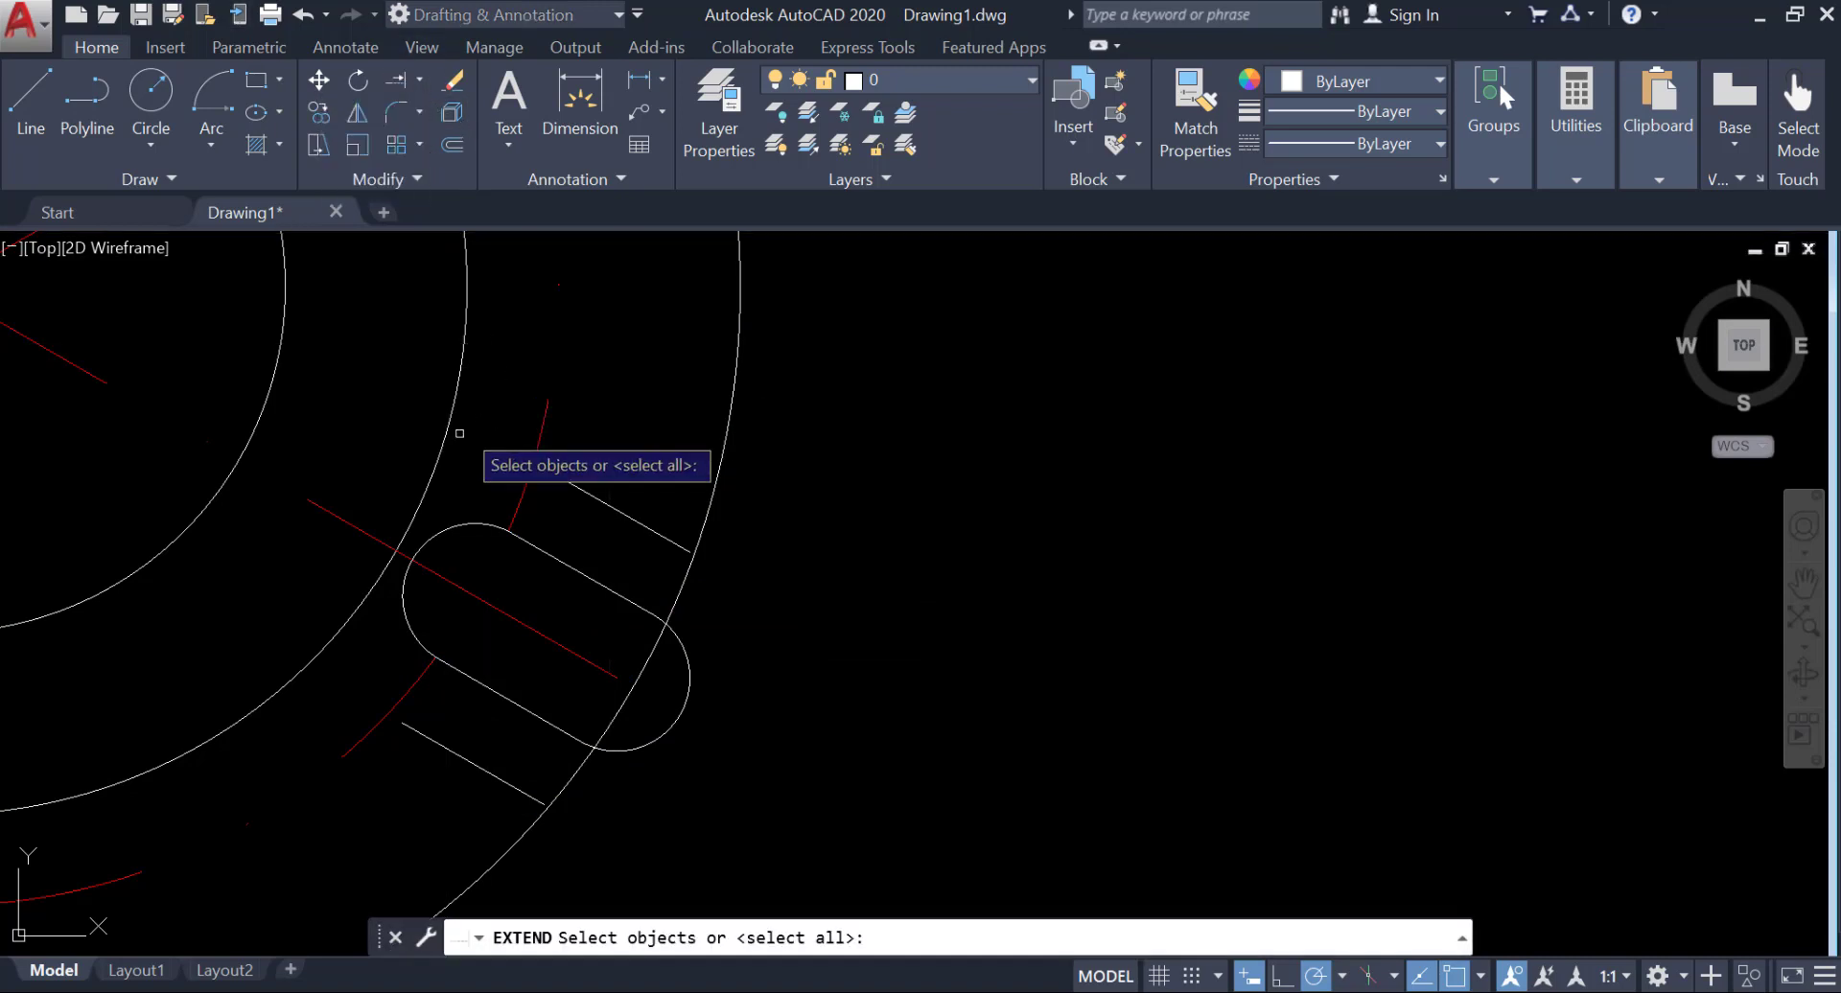
left_click(439, 447)
key("Return")
left_click(572, 486)
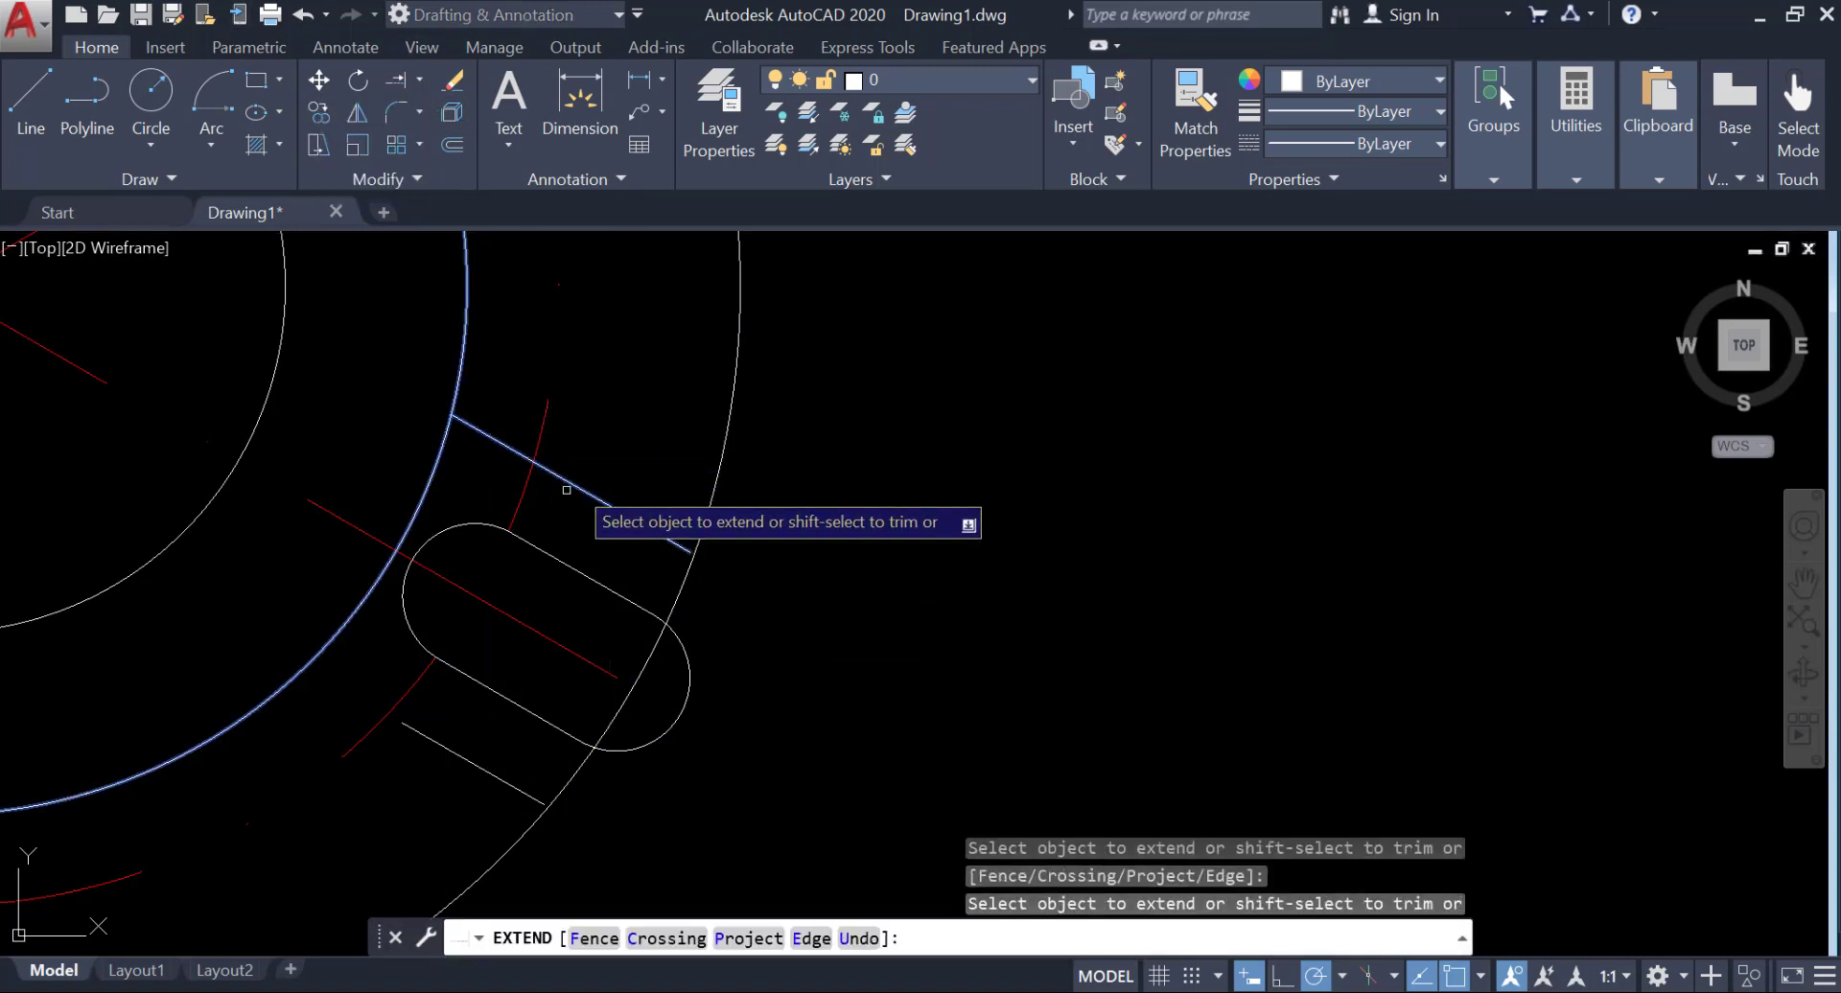
left_click(458, 757)
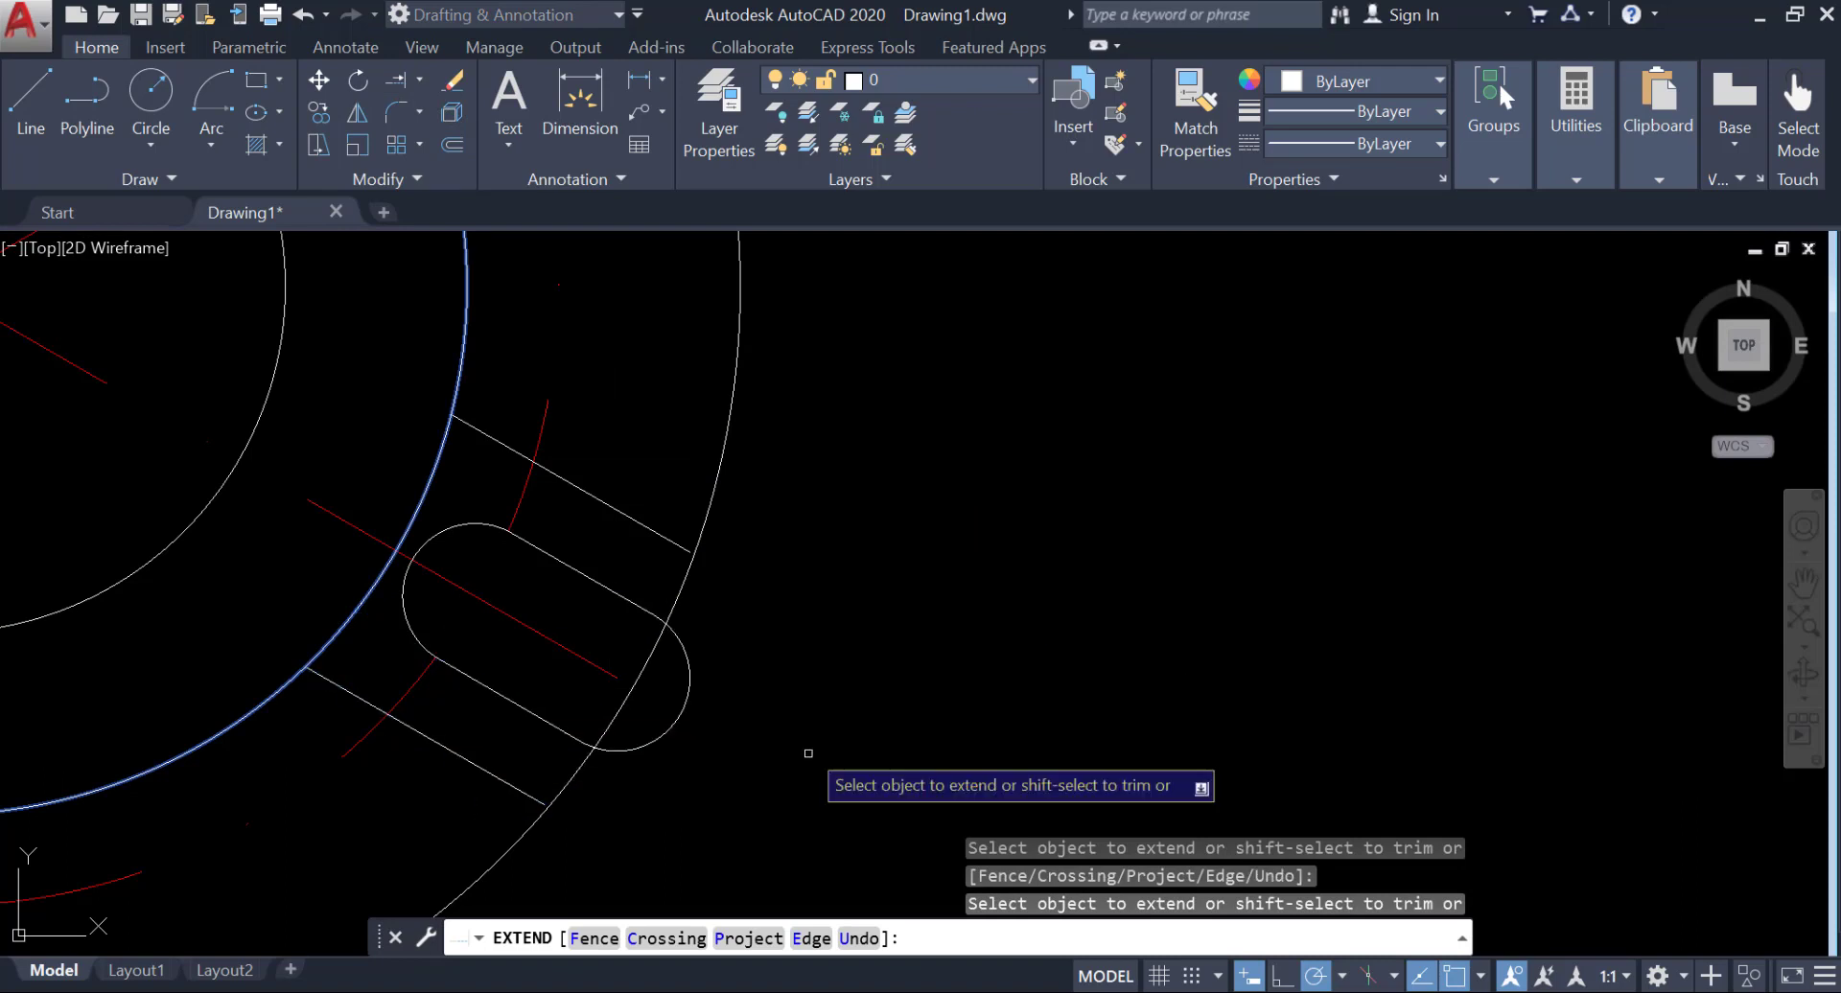
key("Return")
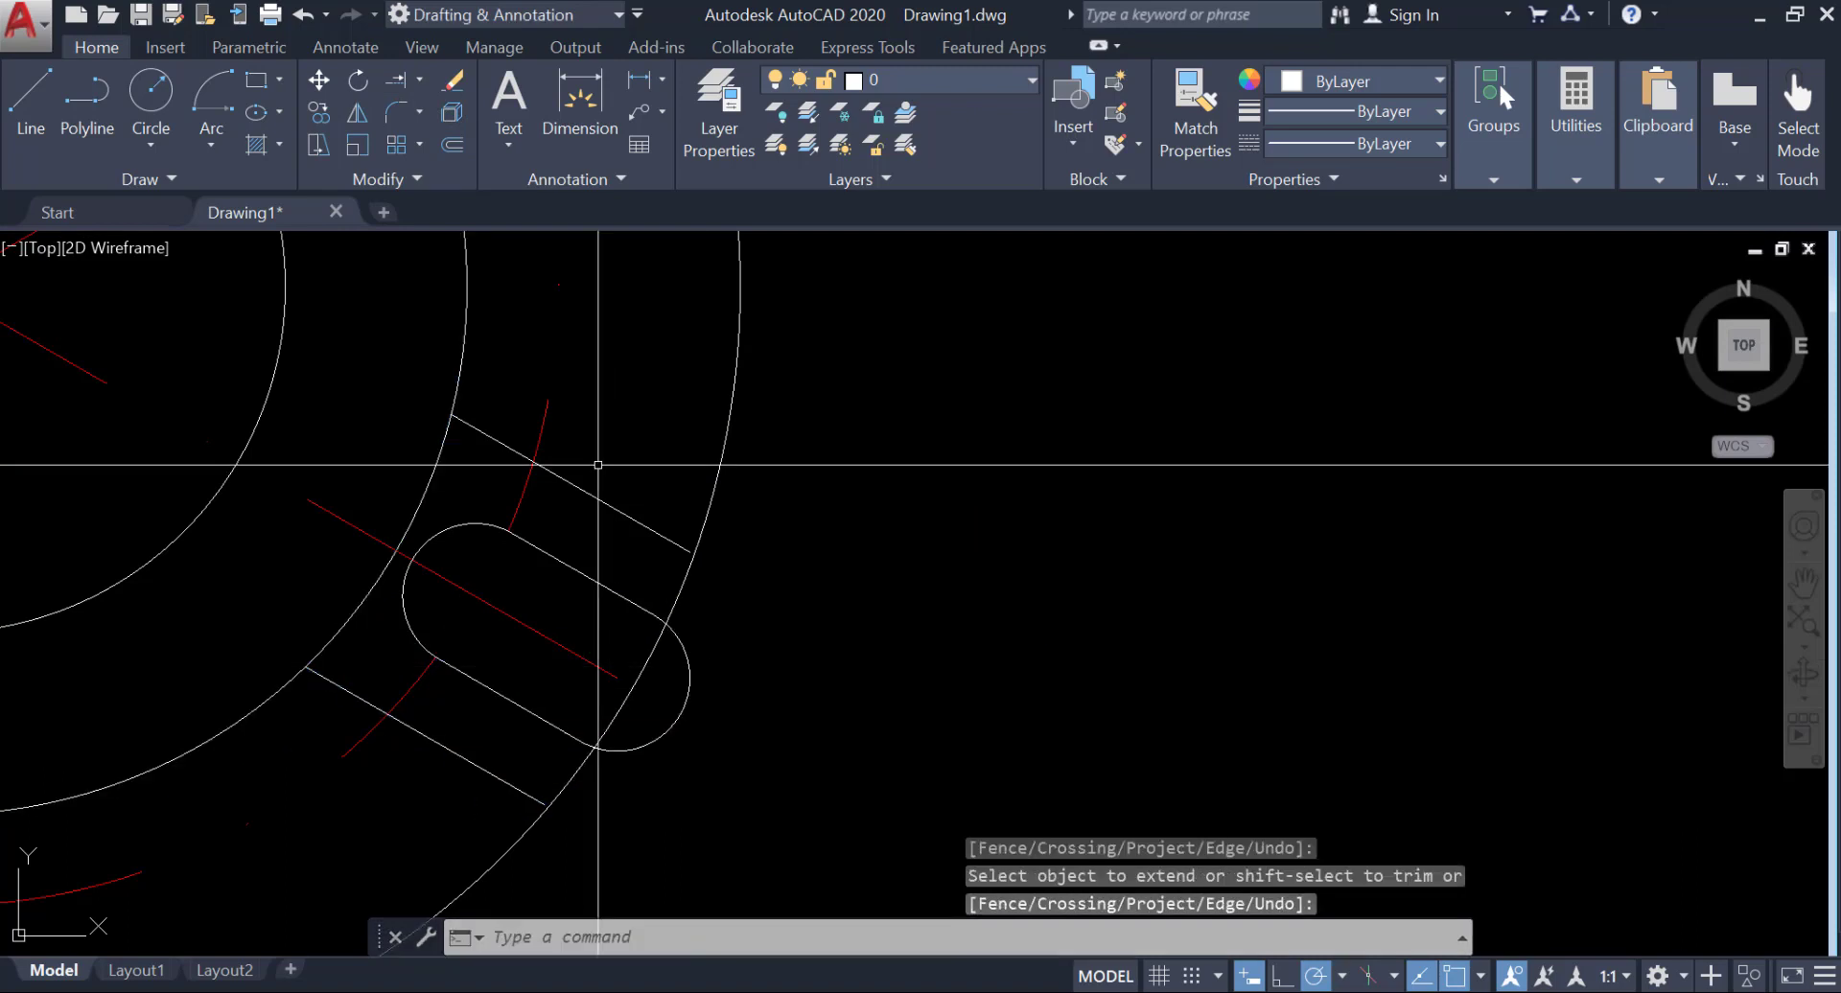
Step: Offset the slot's outer end arc outward by 4
left_click(452, 144)
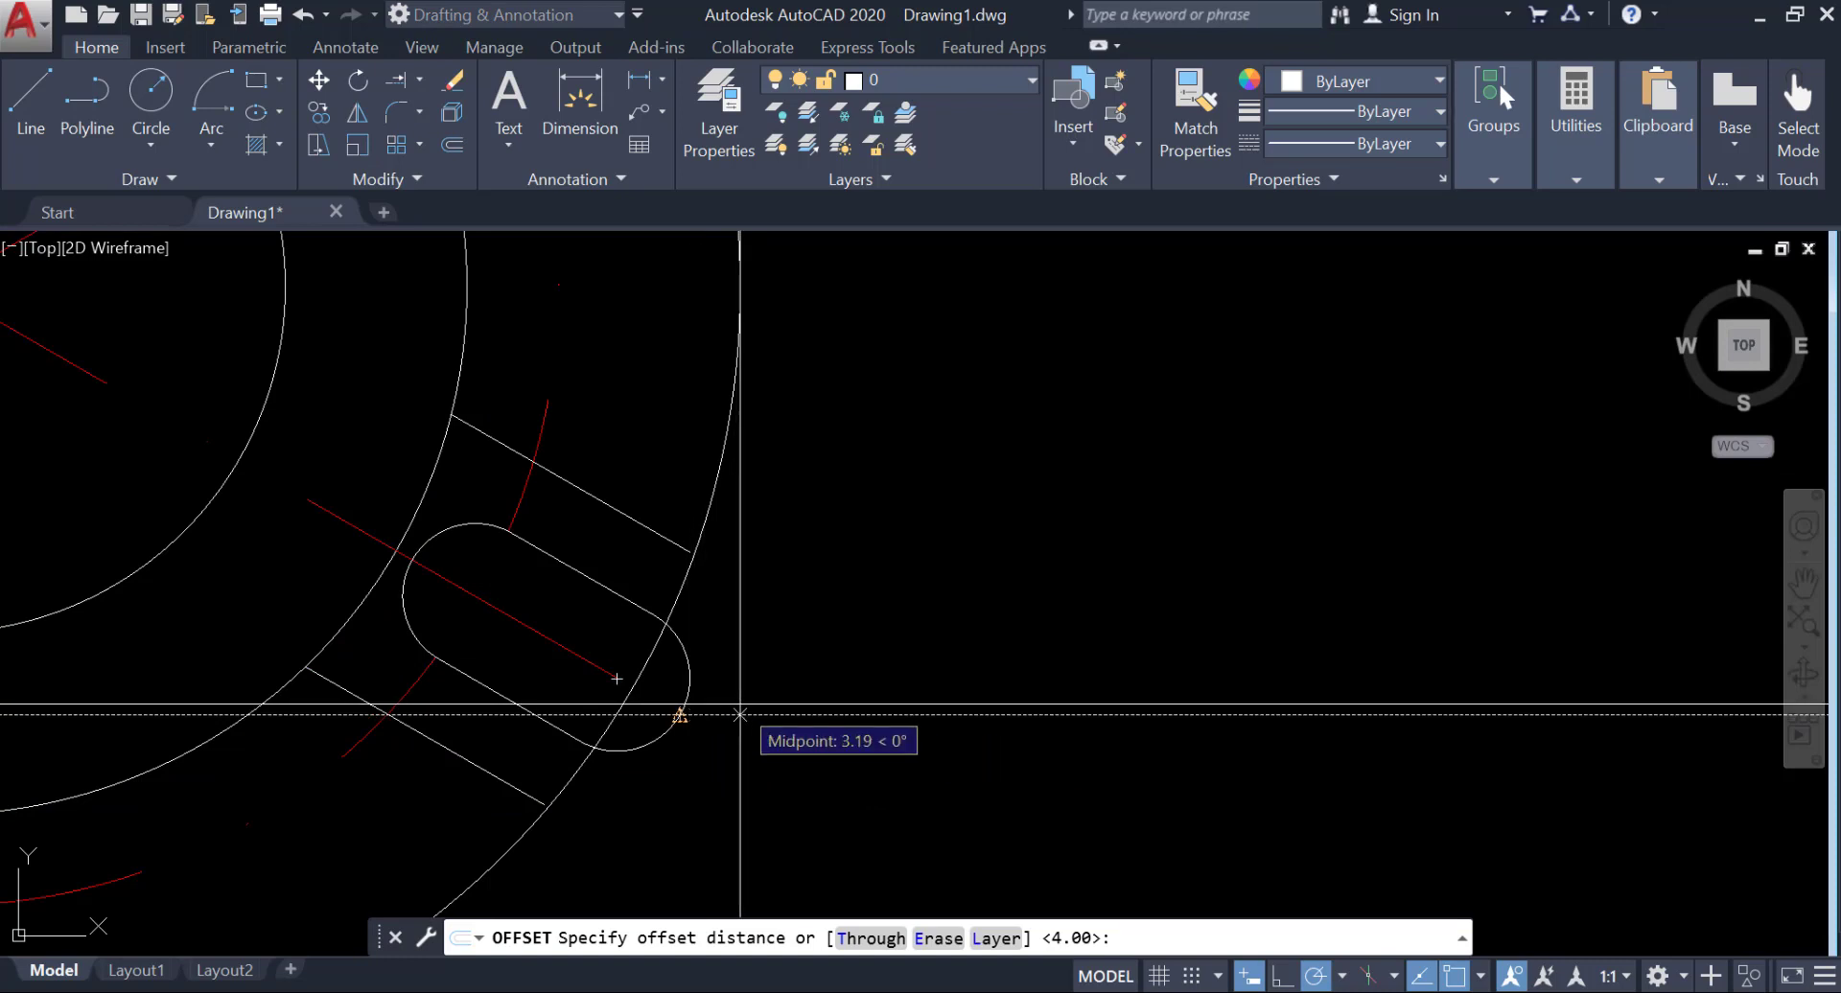
key("Return")
left_click(697, 702)
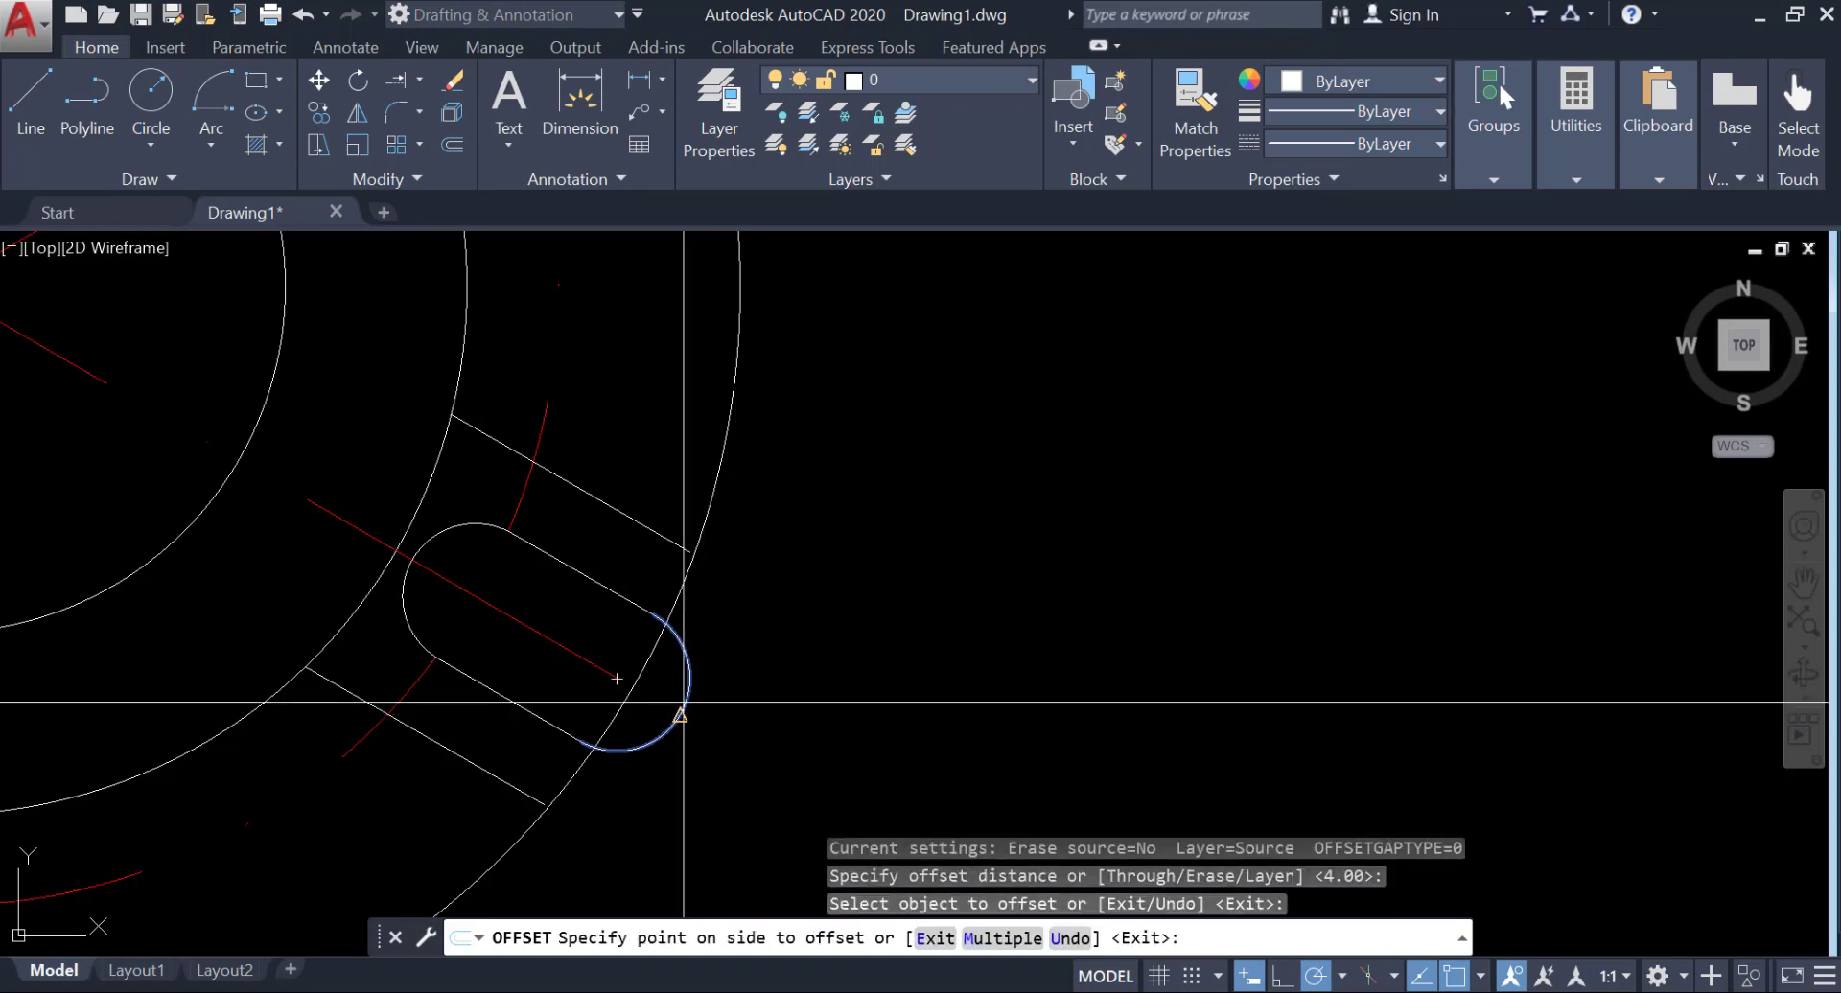
left_click(883, 533)
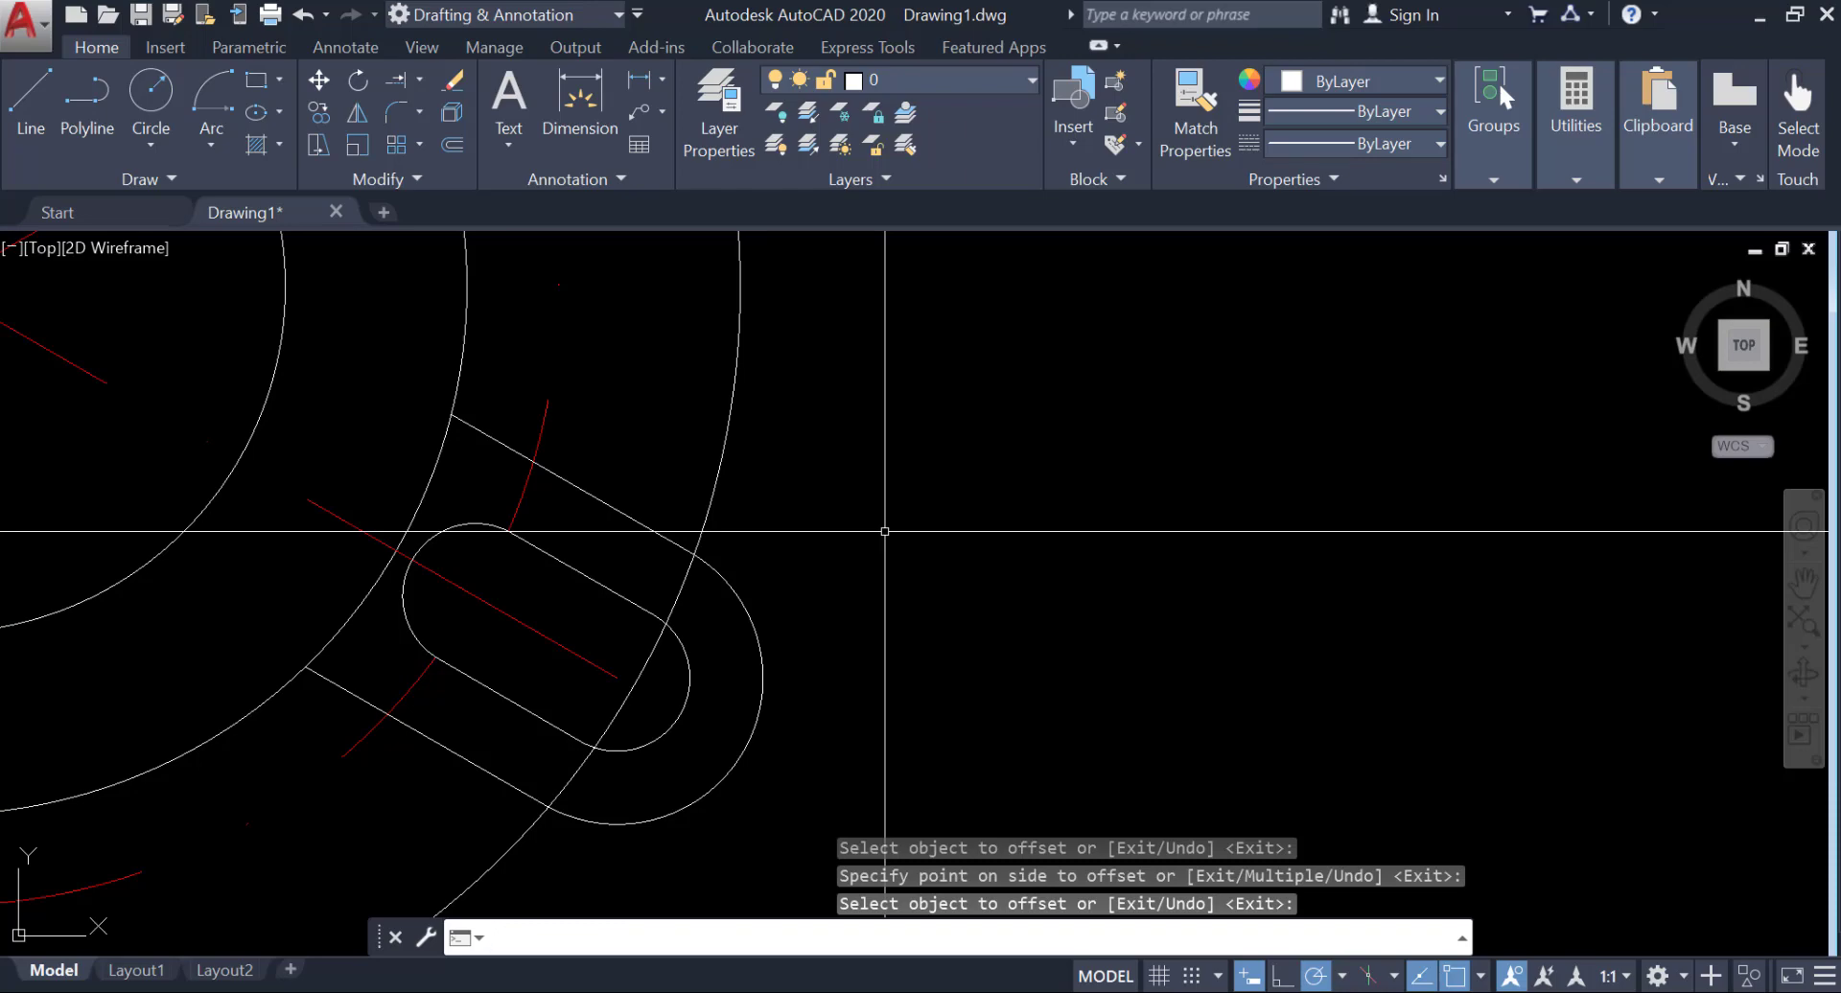
key("Return")
Step: Trim away the portion of the middle concentric circle lying between the two offset lines of the angled slot's lobe
left_click(419, 80)
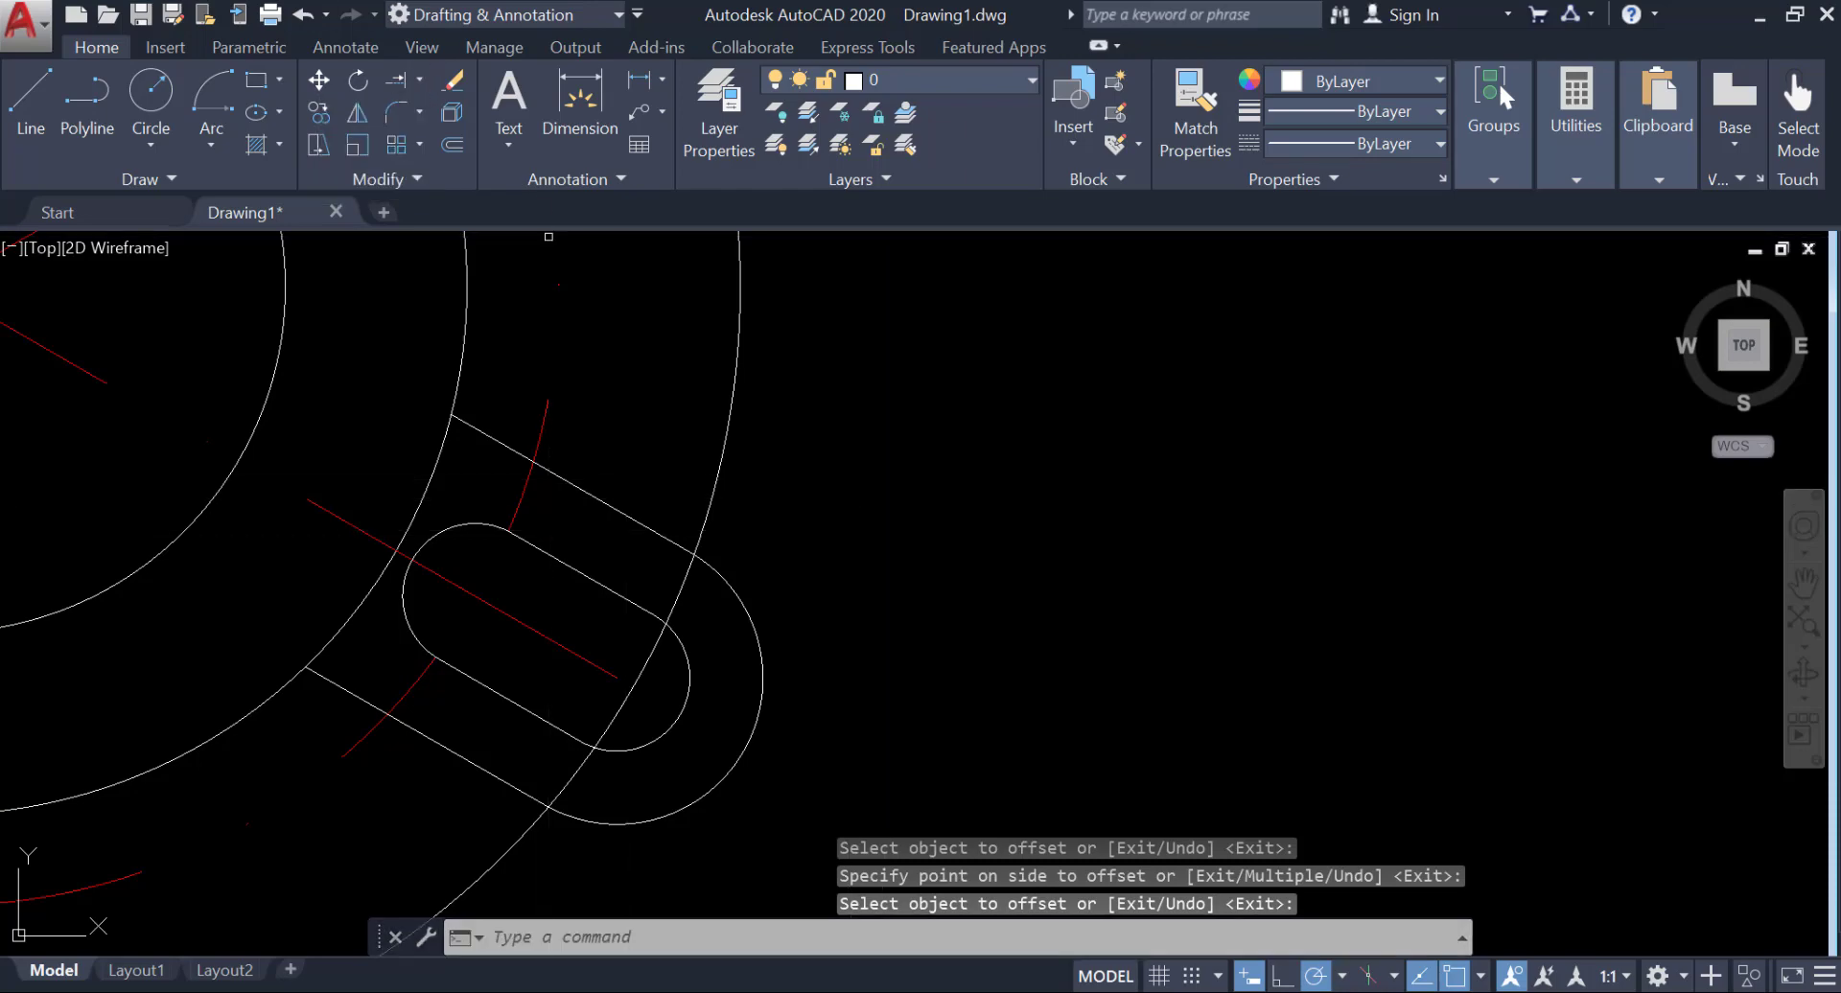
scroll(729, 491, "down", 3)
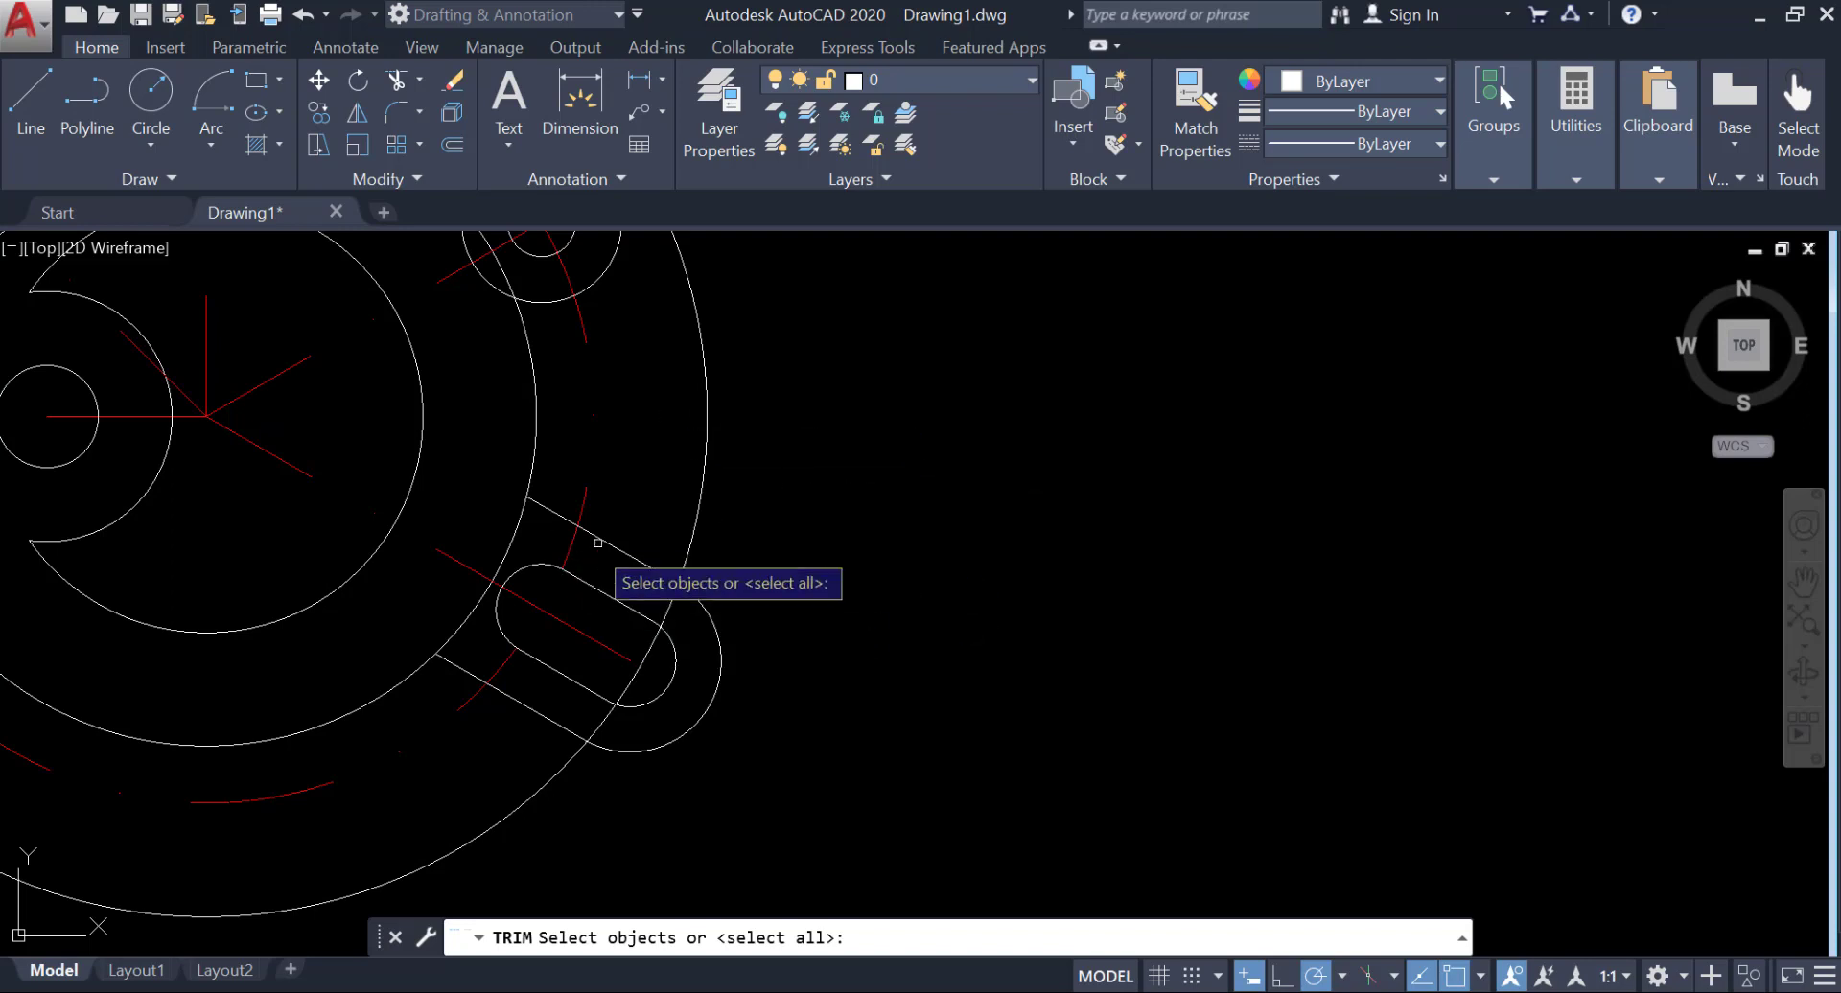
left_click(515, 537)
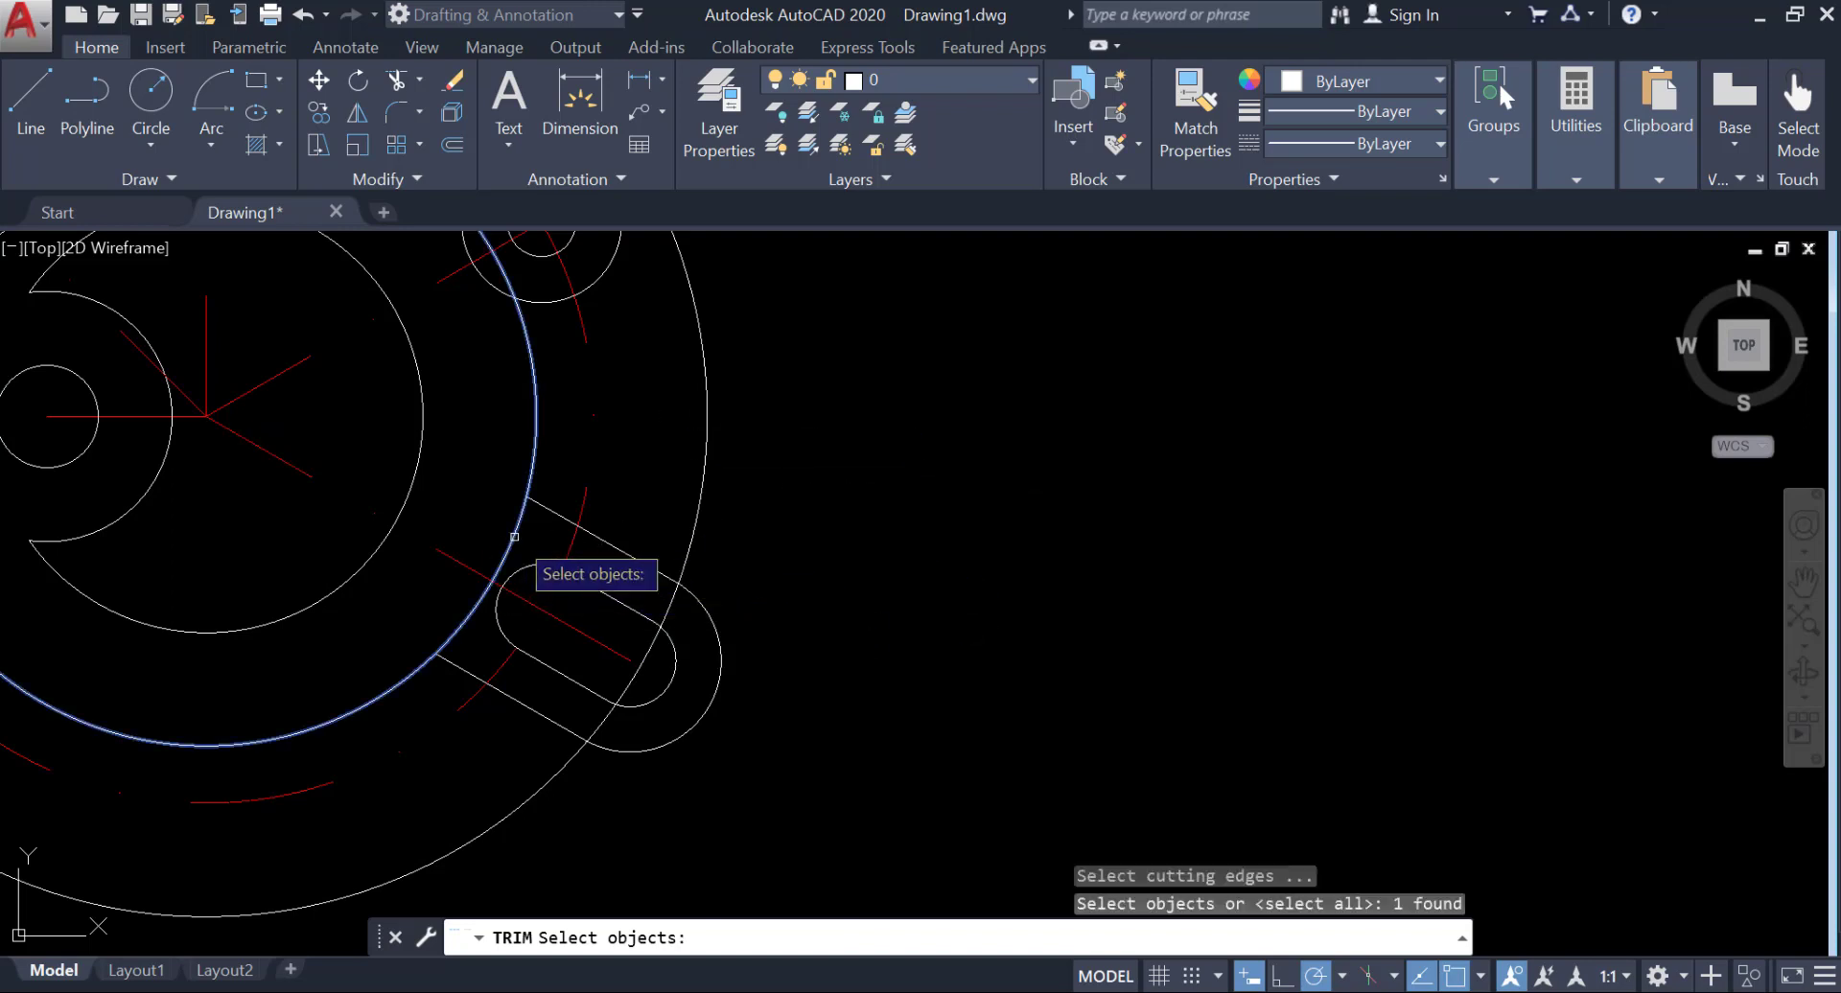
key("Return")
key("Return")
key("Return")
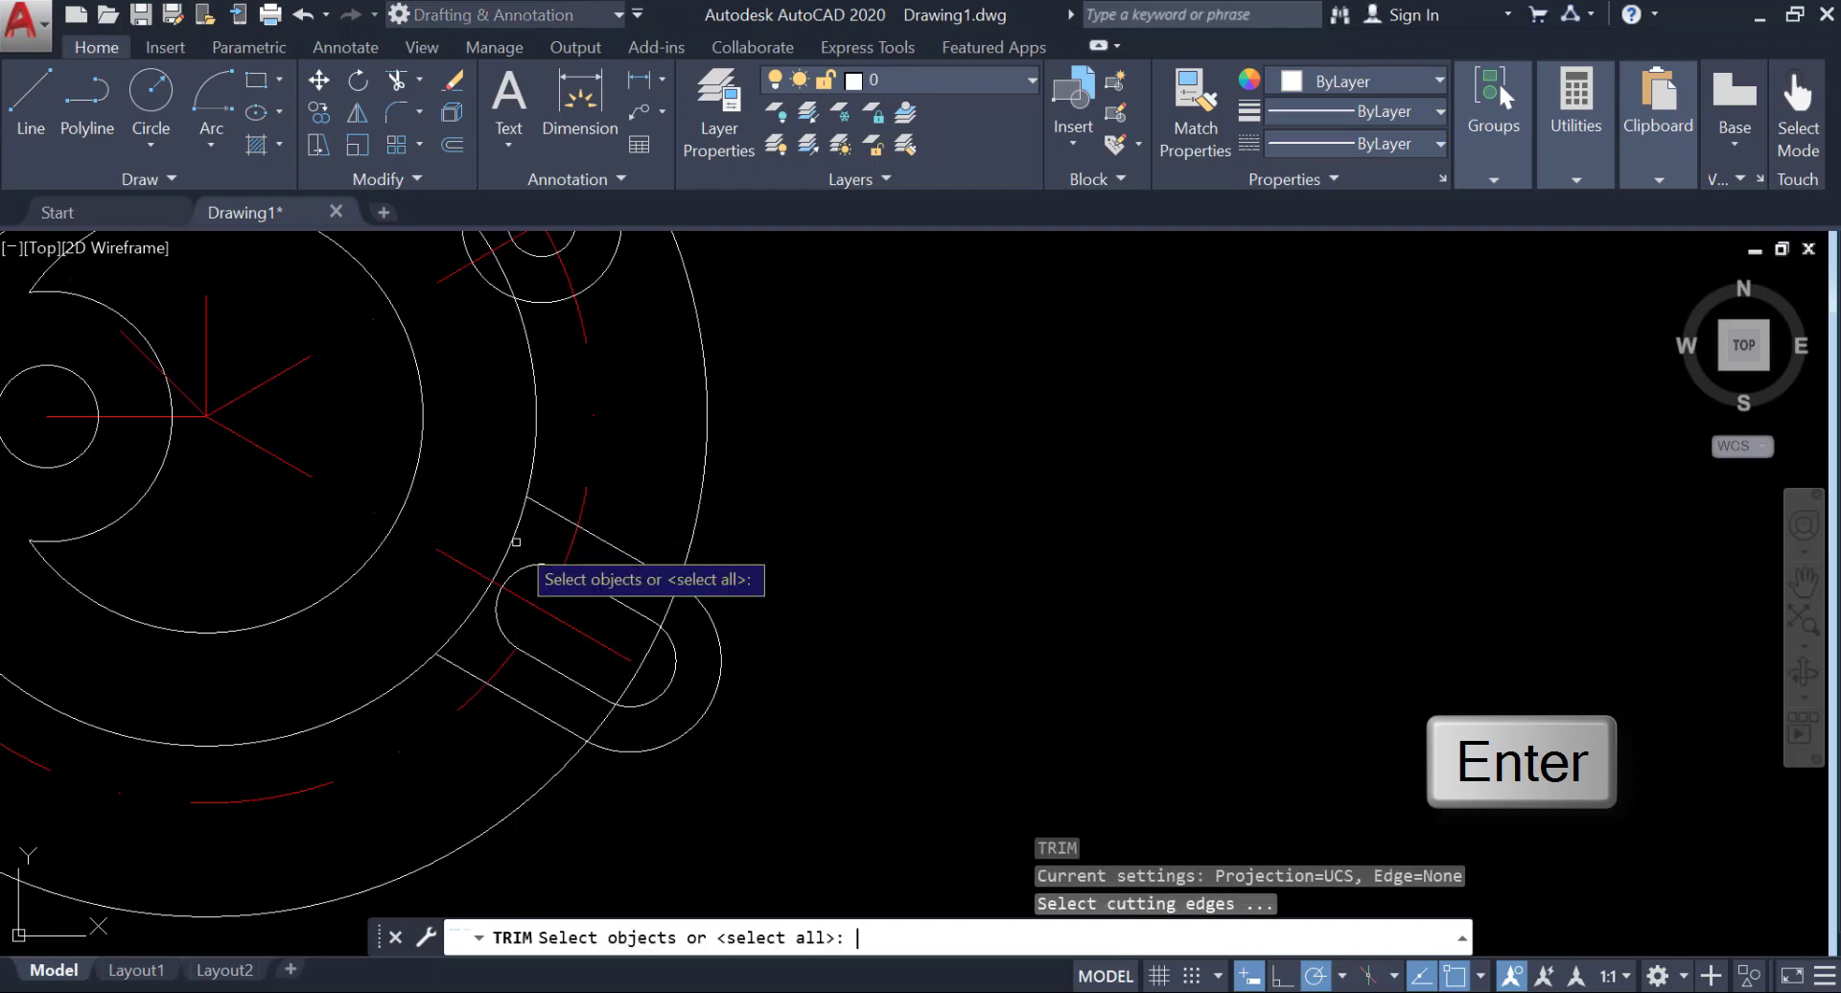
key("Return")
left_click(505, 537)
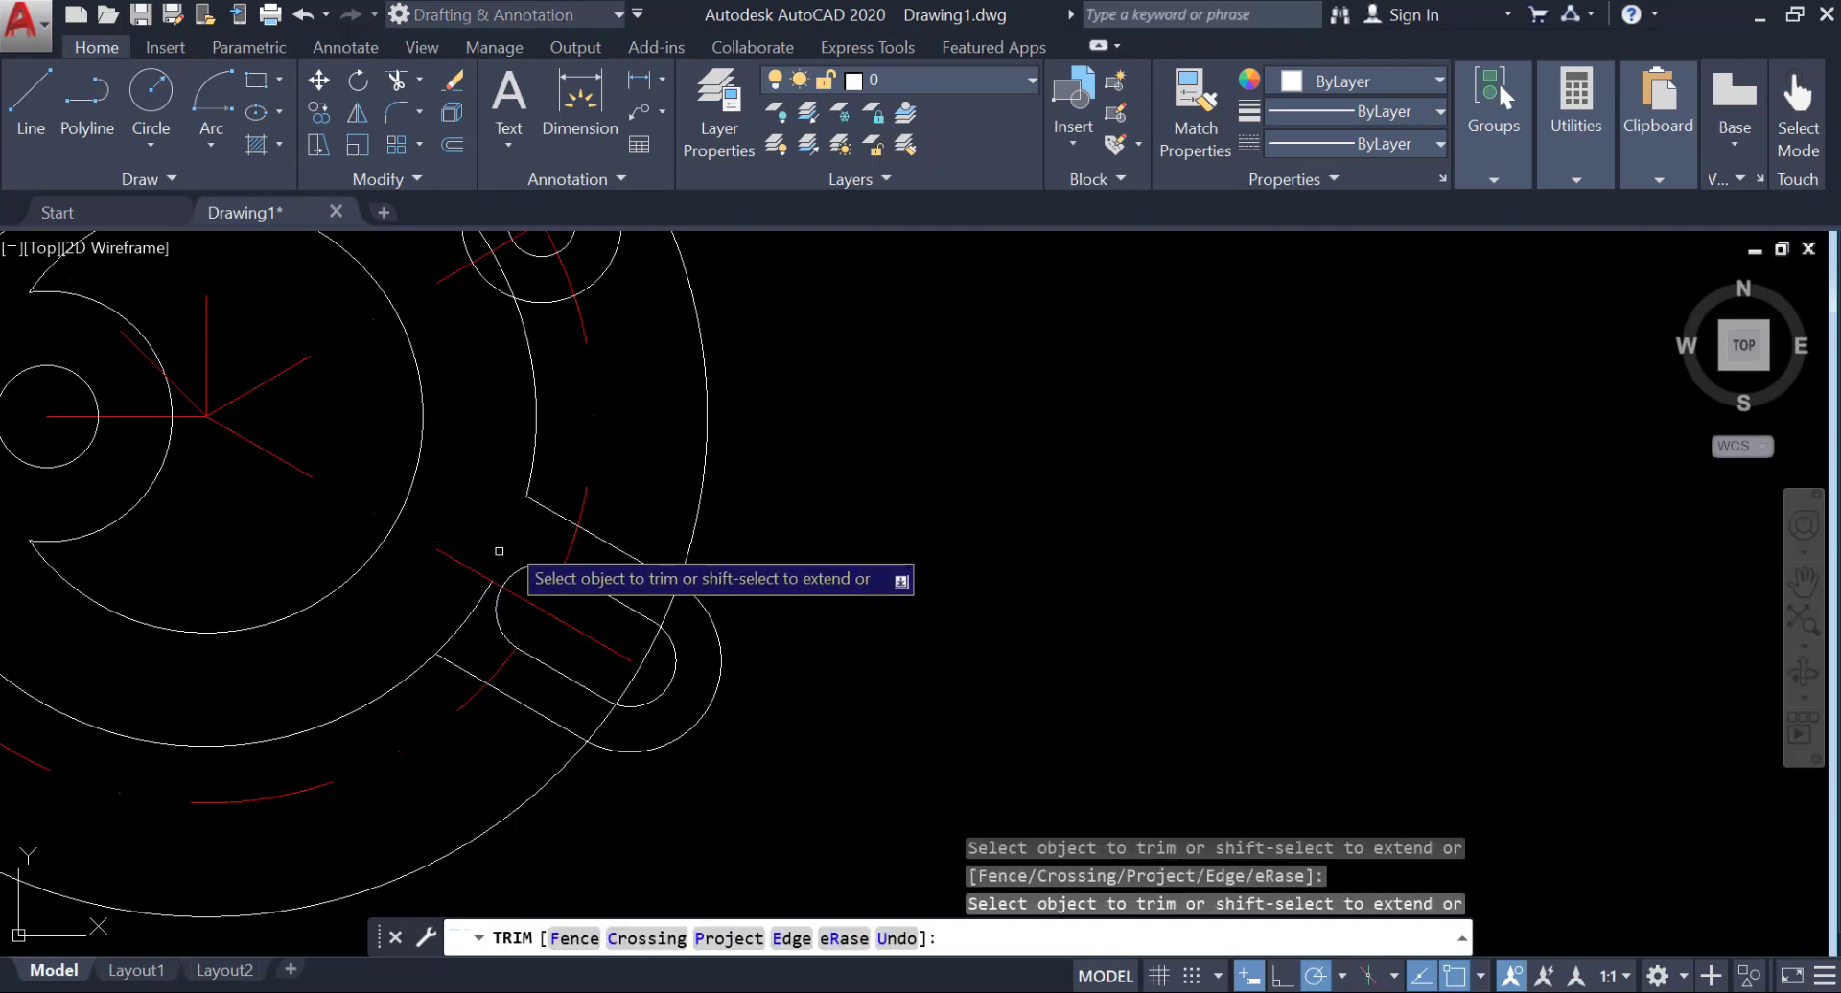
key("Return")
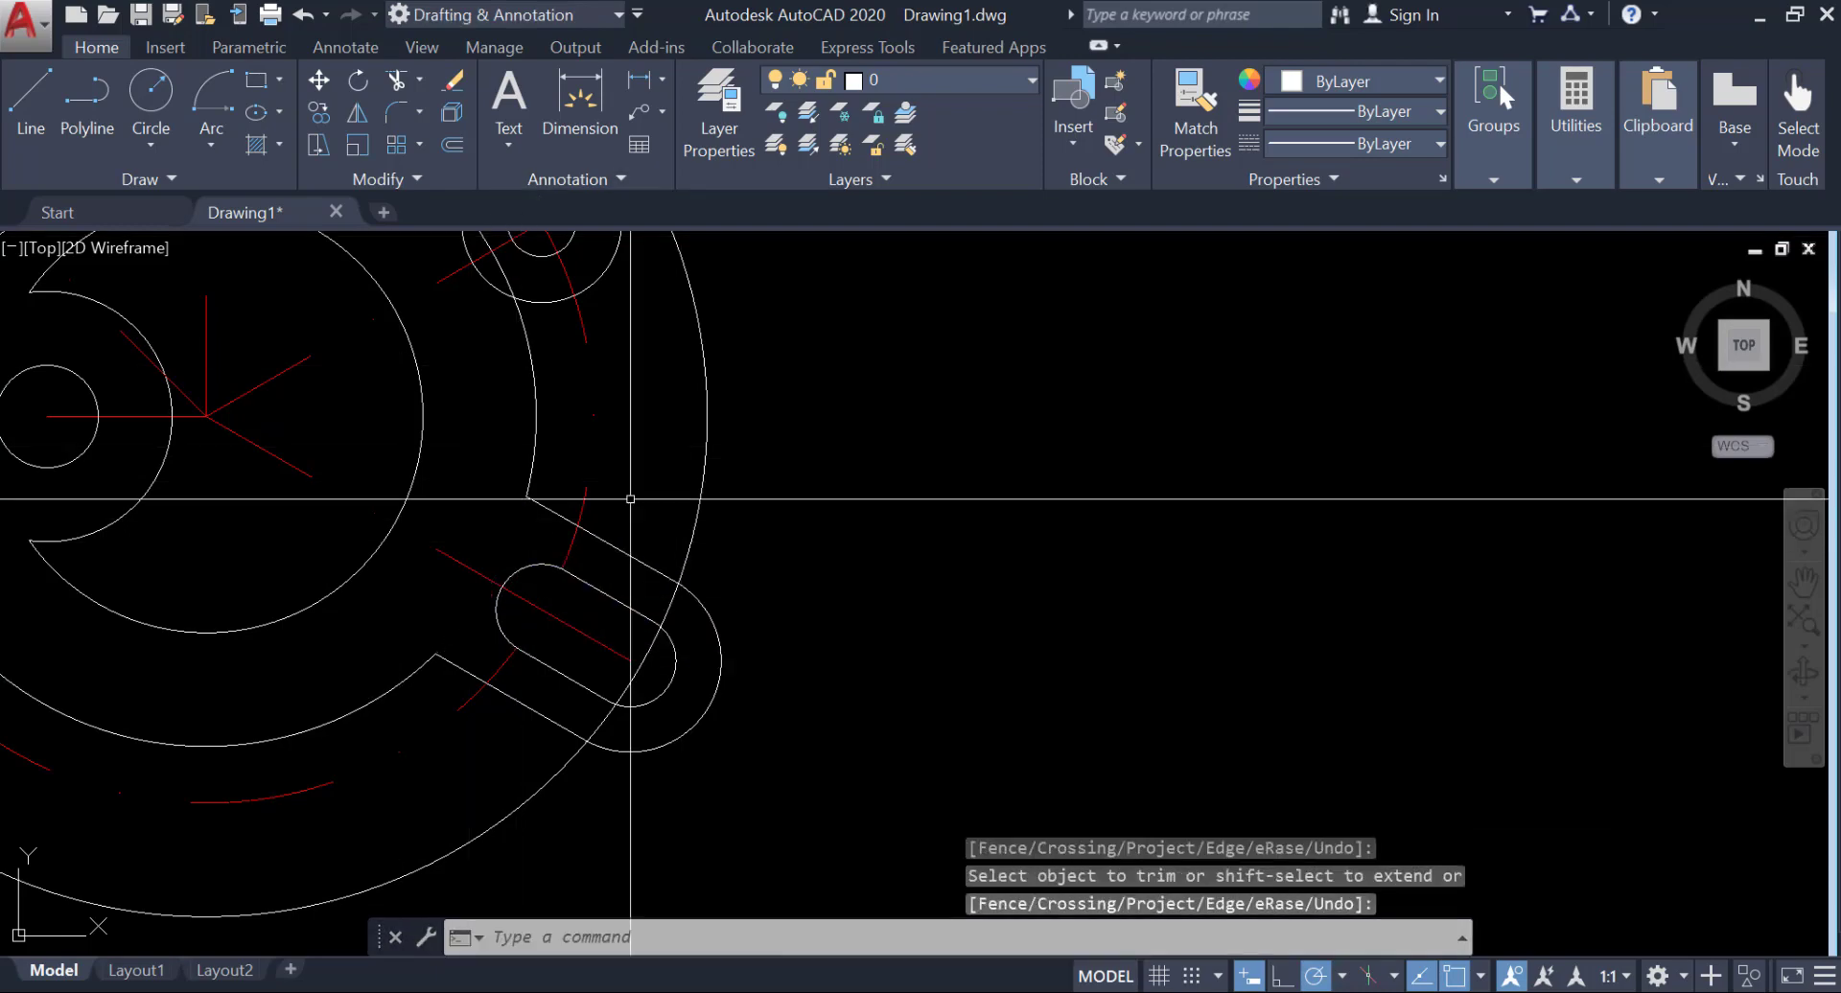
scroll(575, 523, "down", 2)
middle_click_drag(575, 523, 644, 661)
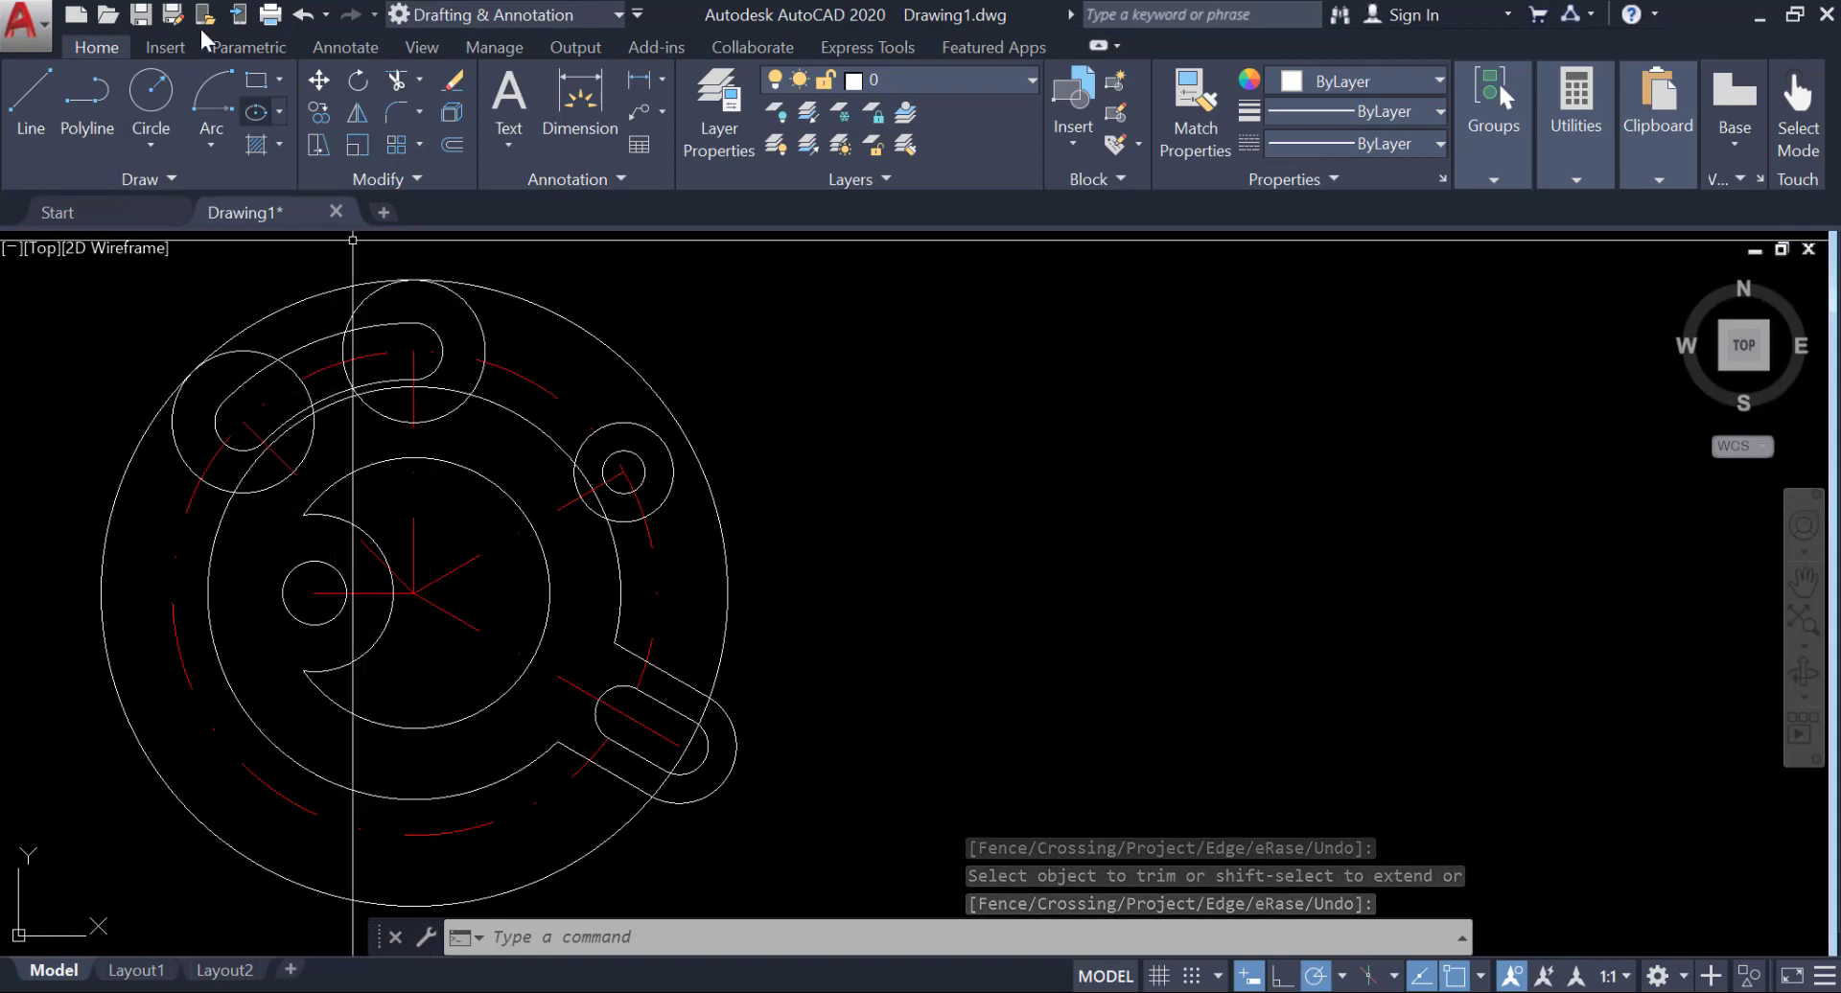
left_click(393, 113)
middle_click_drag(439, 478, 563, 498)
key("Escape")
Step: Make Center Line the current layer and draw a vertical line 8 units upward from the center of the small circle in the crescent opening
left_click(901, 80)
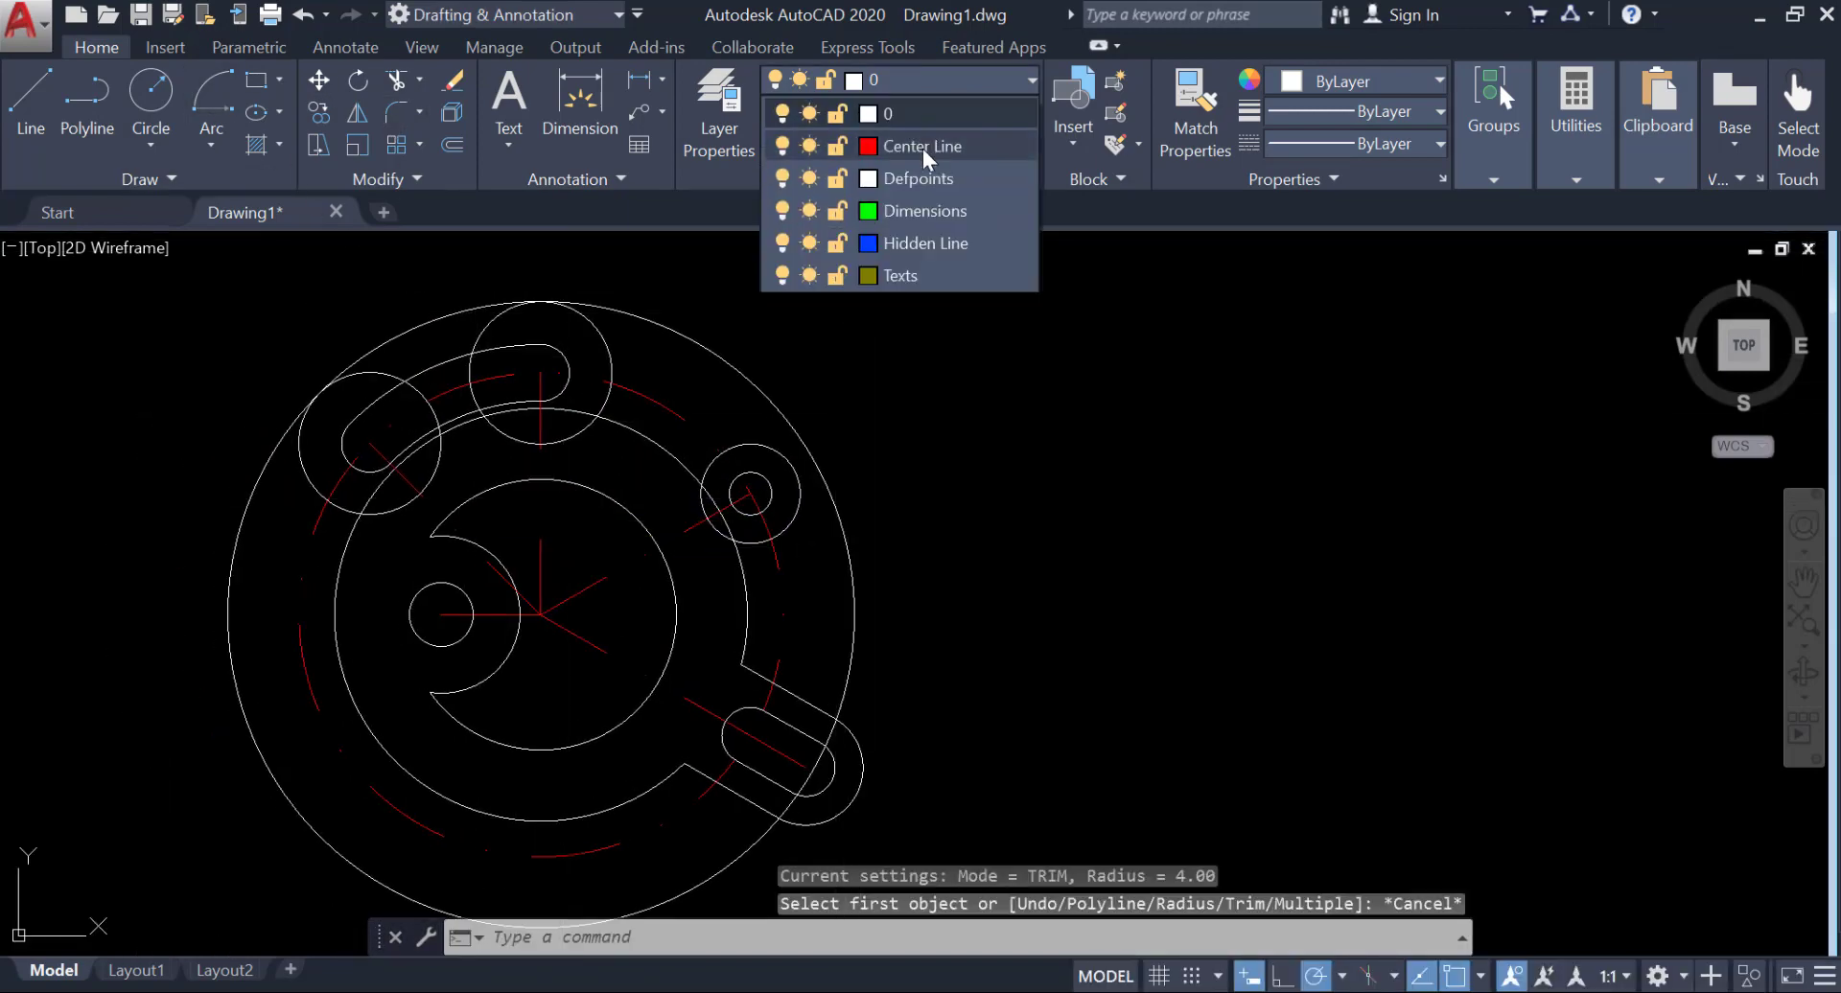
left_click(844, 144)
middle_click_drag(473, 631, 594, 545)
left_click(31, 95)
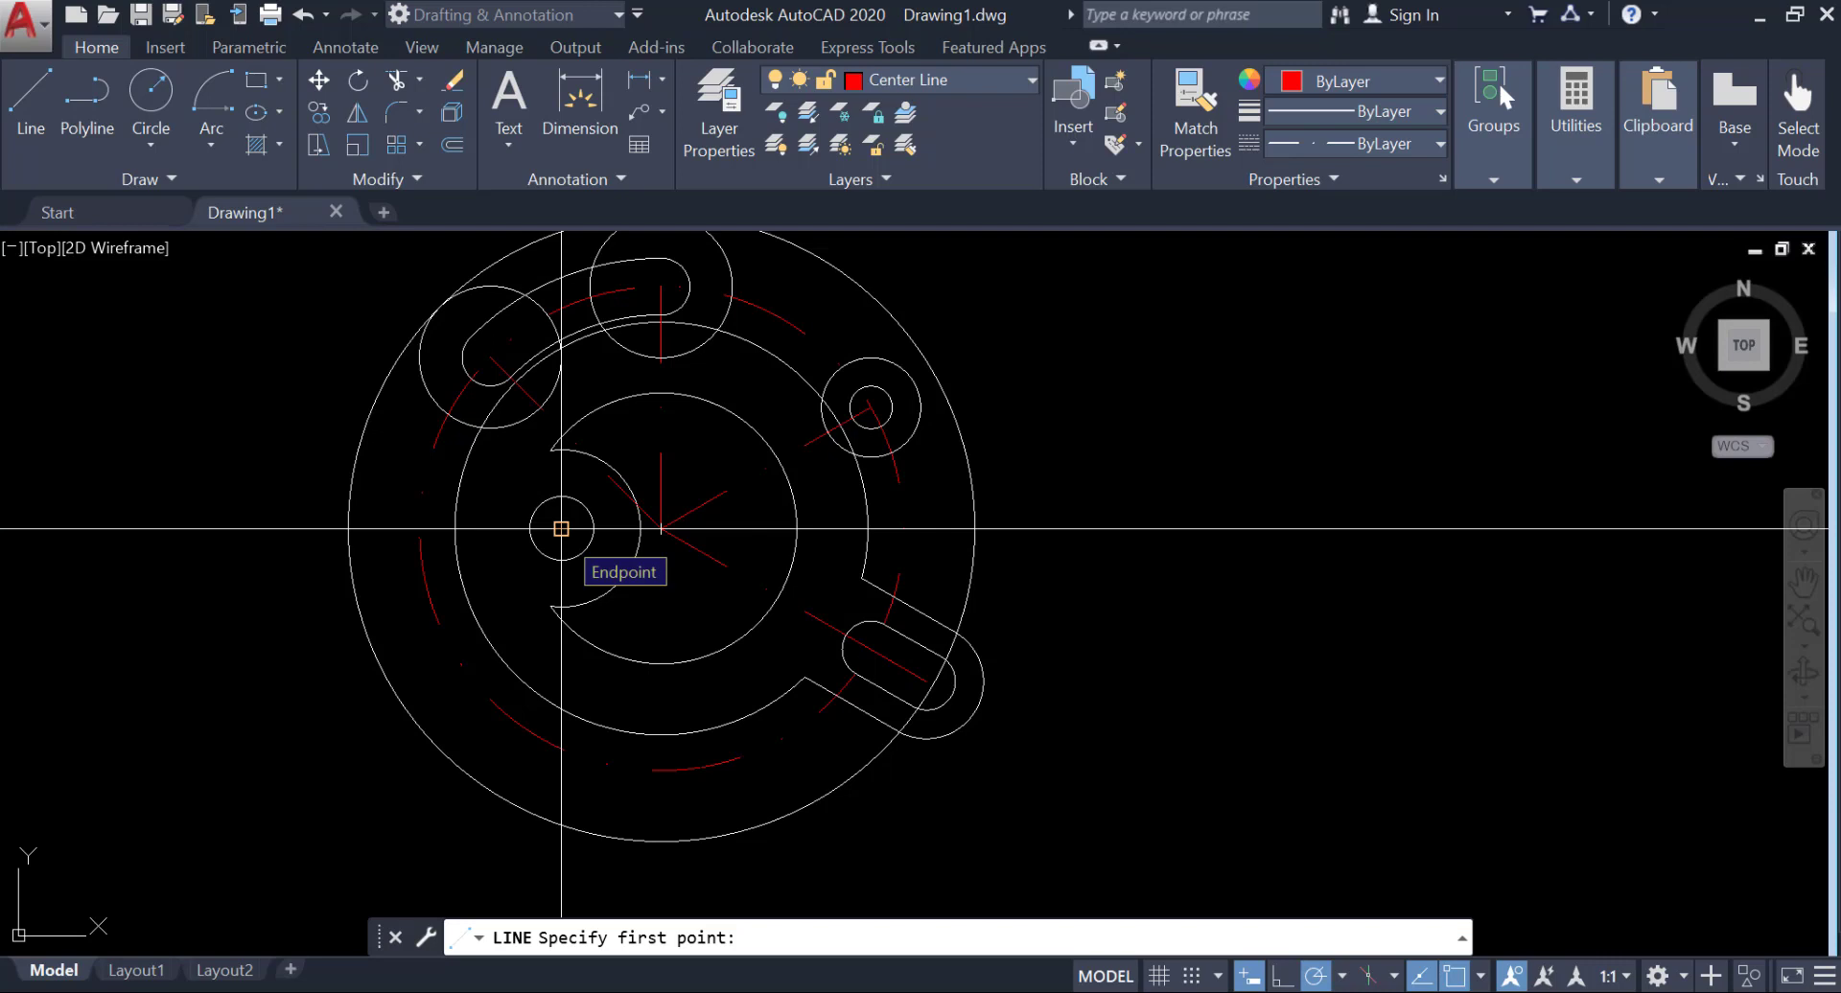
left_click(560, 528)
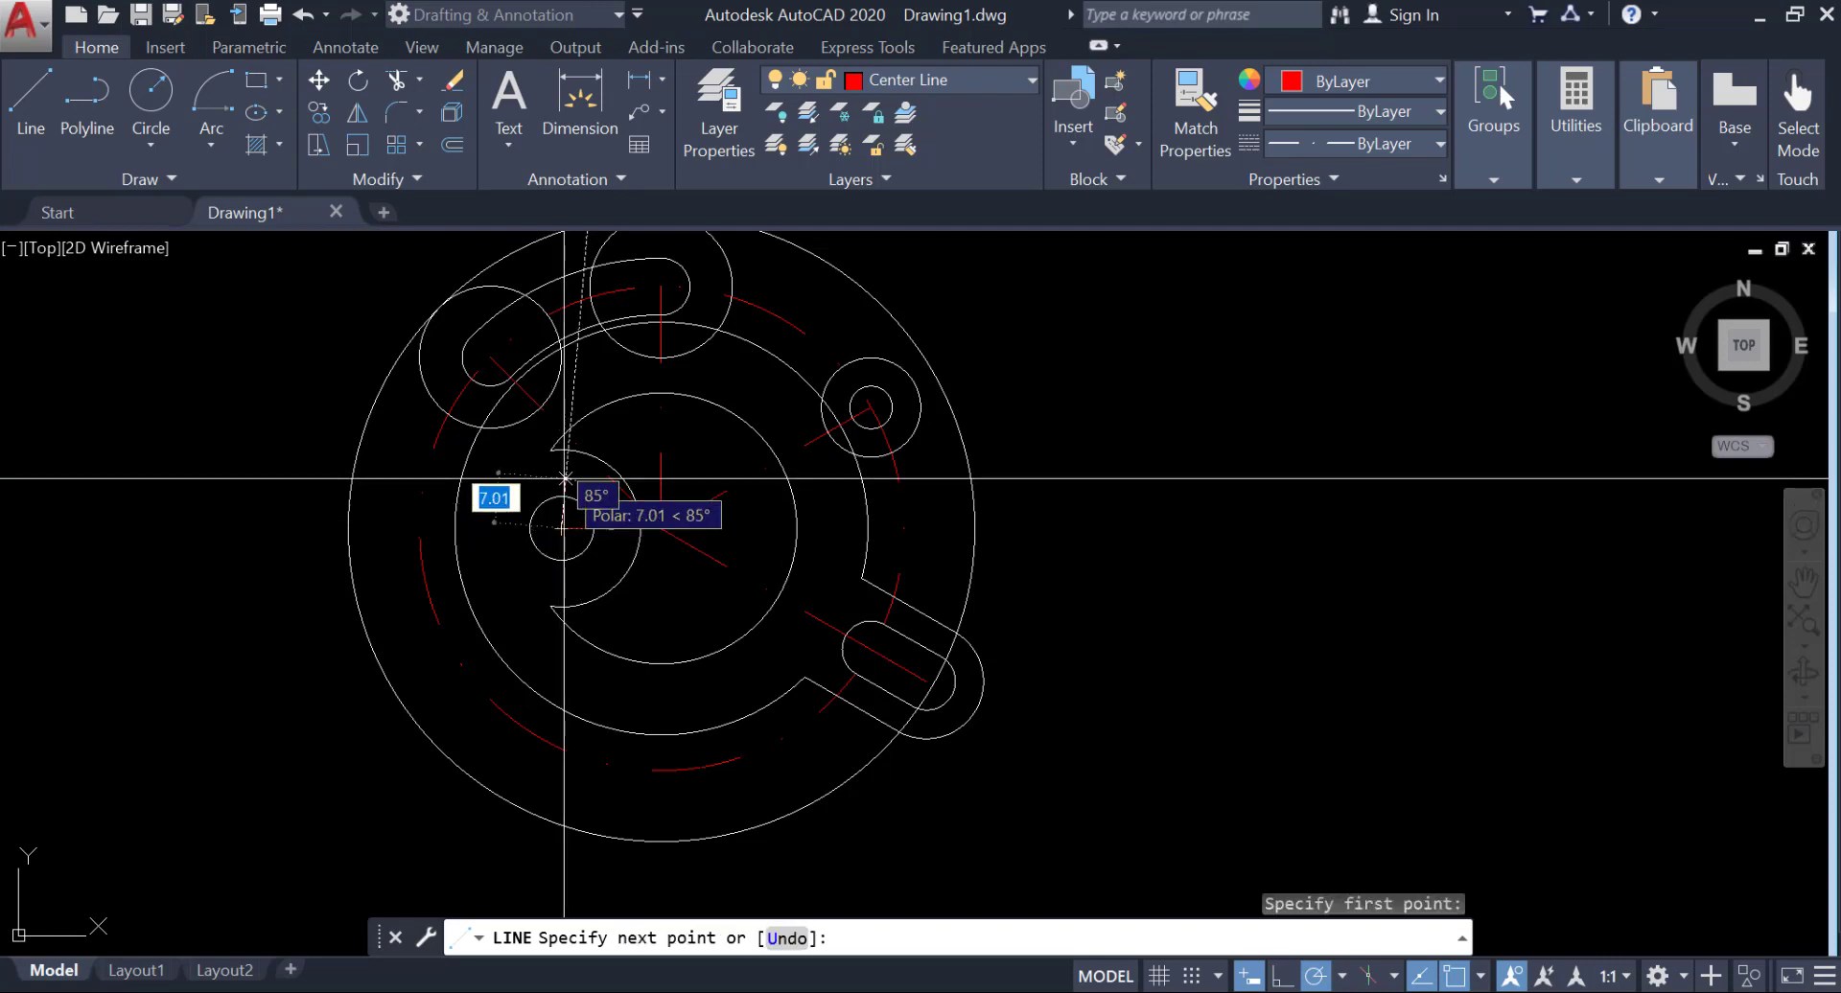
key("F8")
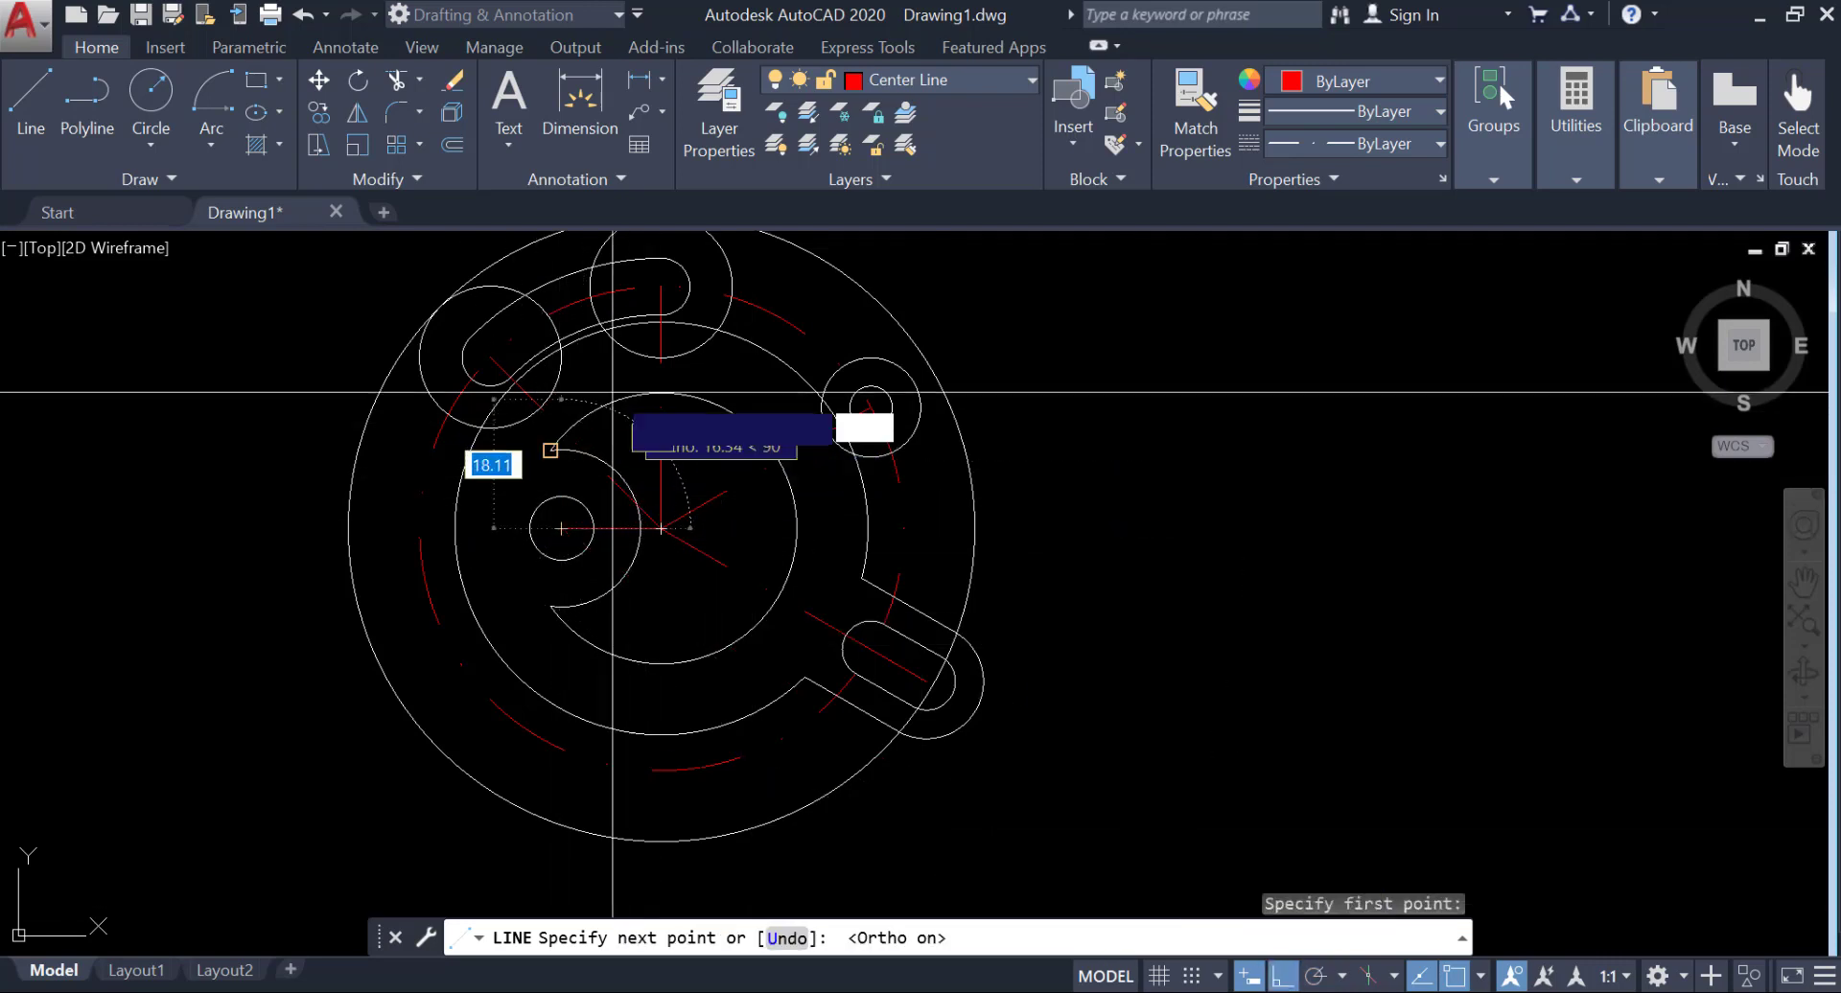
key("Return")
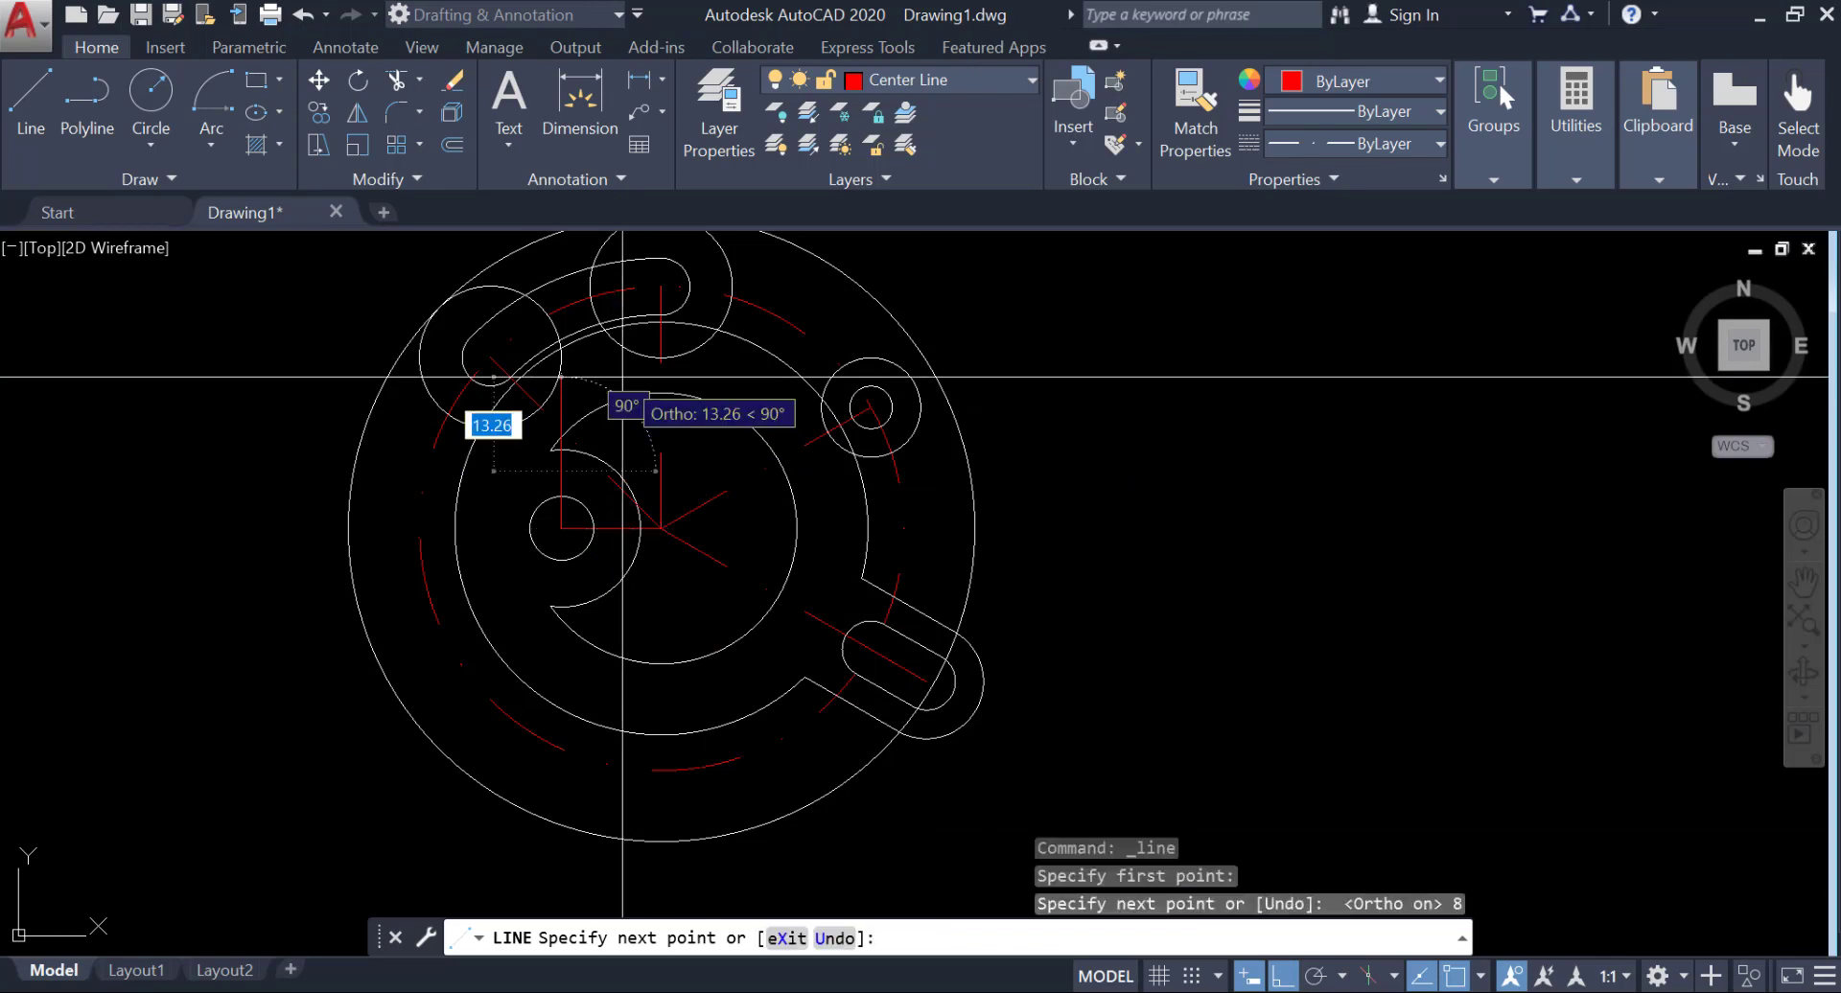
key("Return")
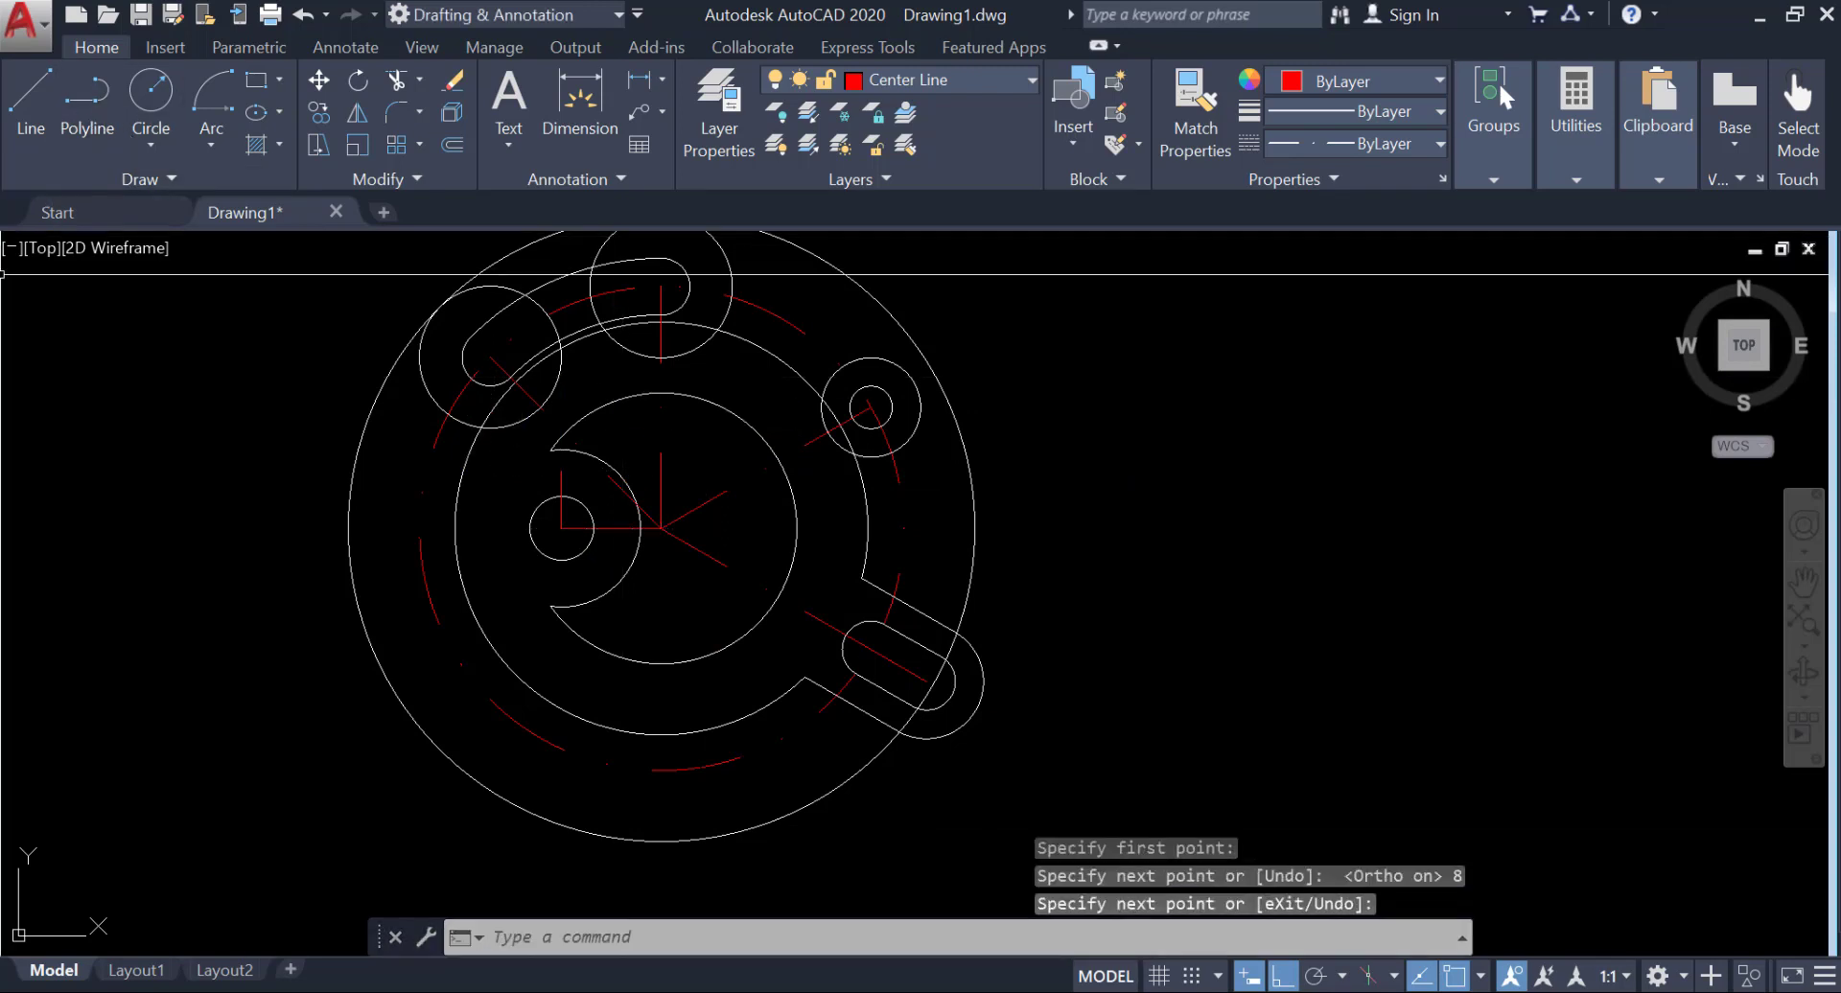
left_click(32, 101)
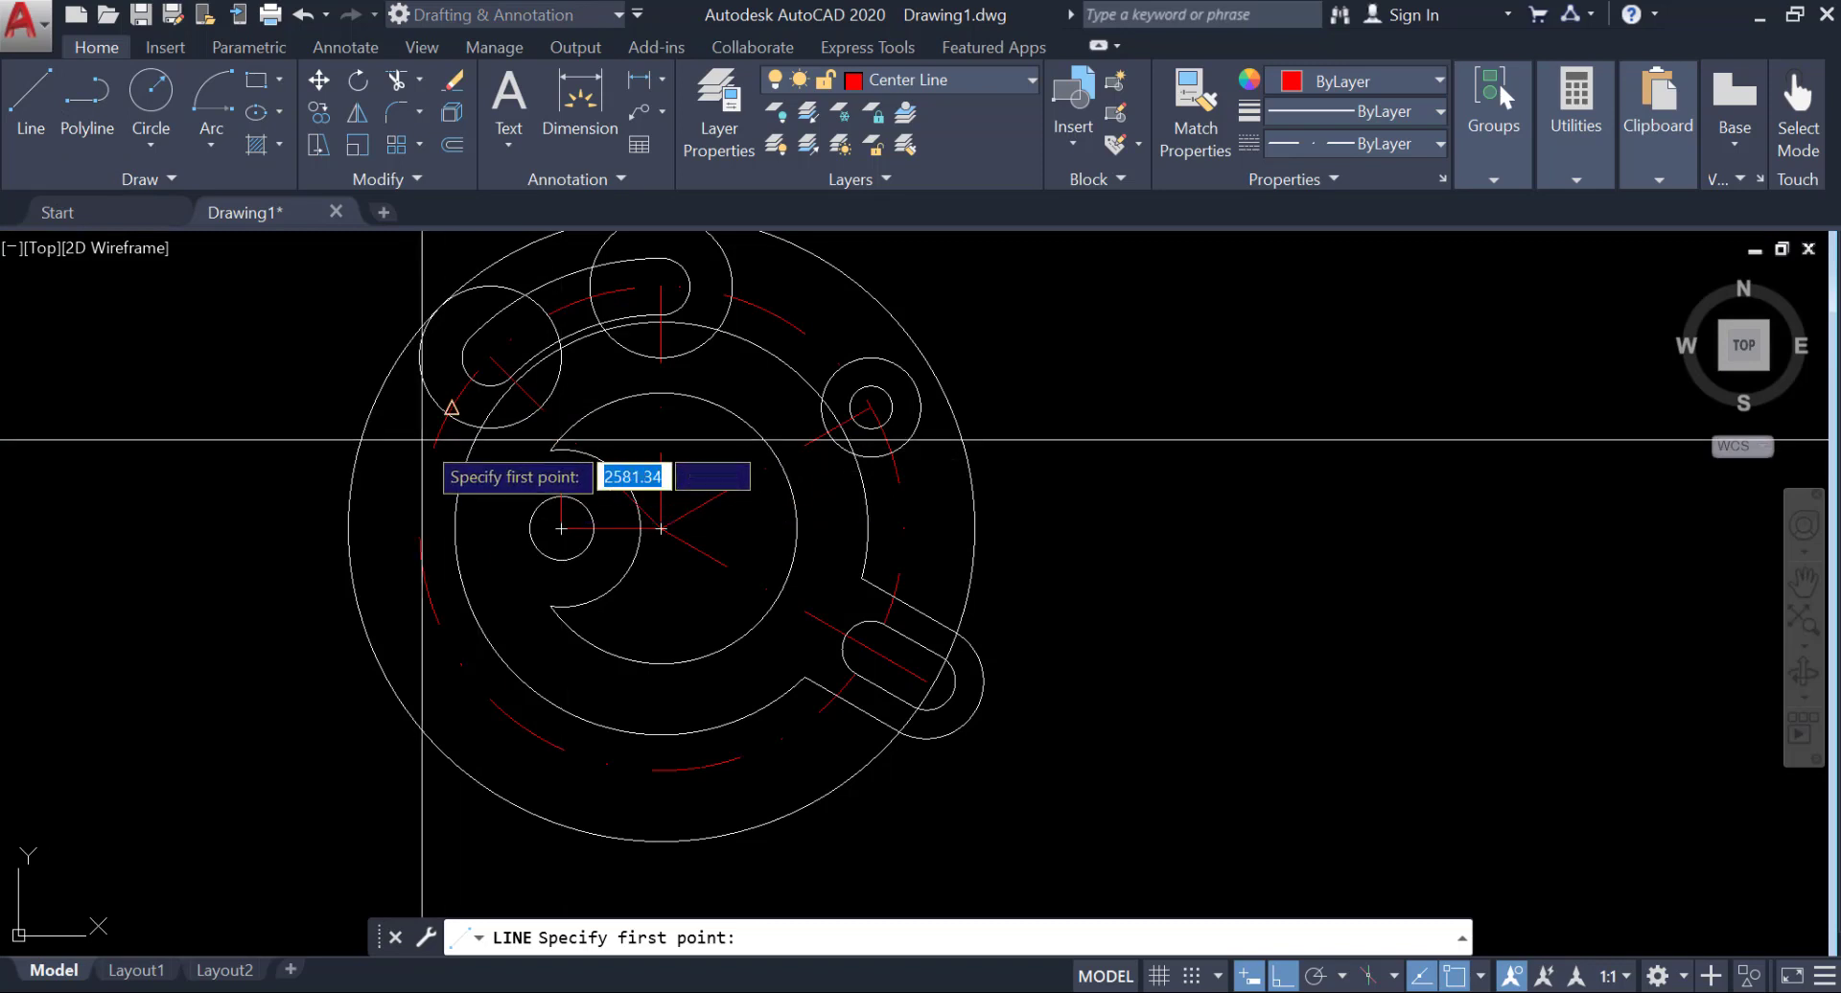
left_click(561, 470)
key("Escape")
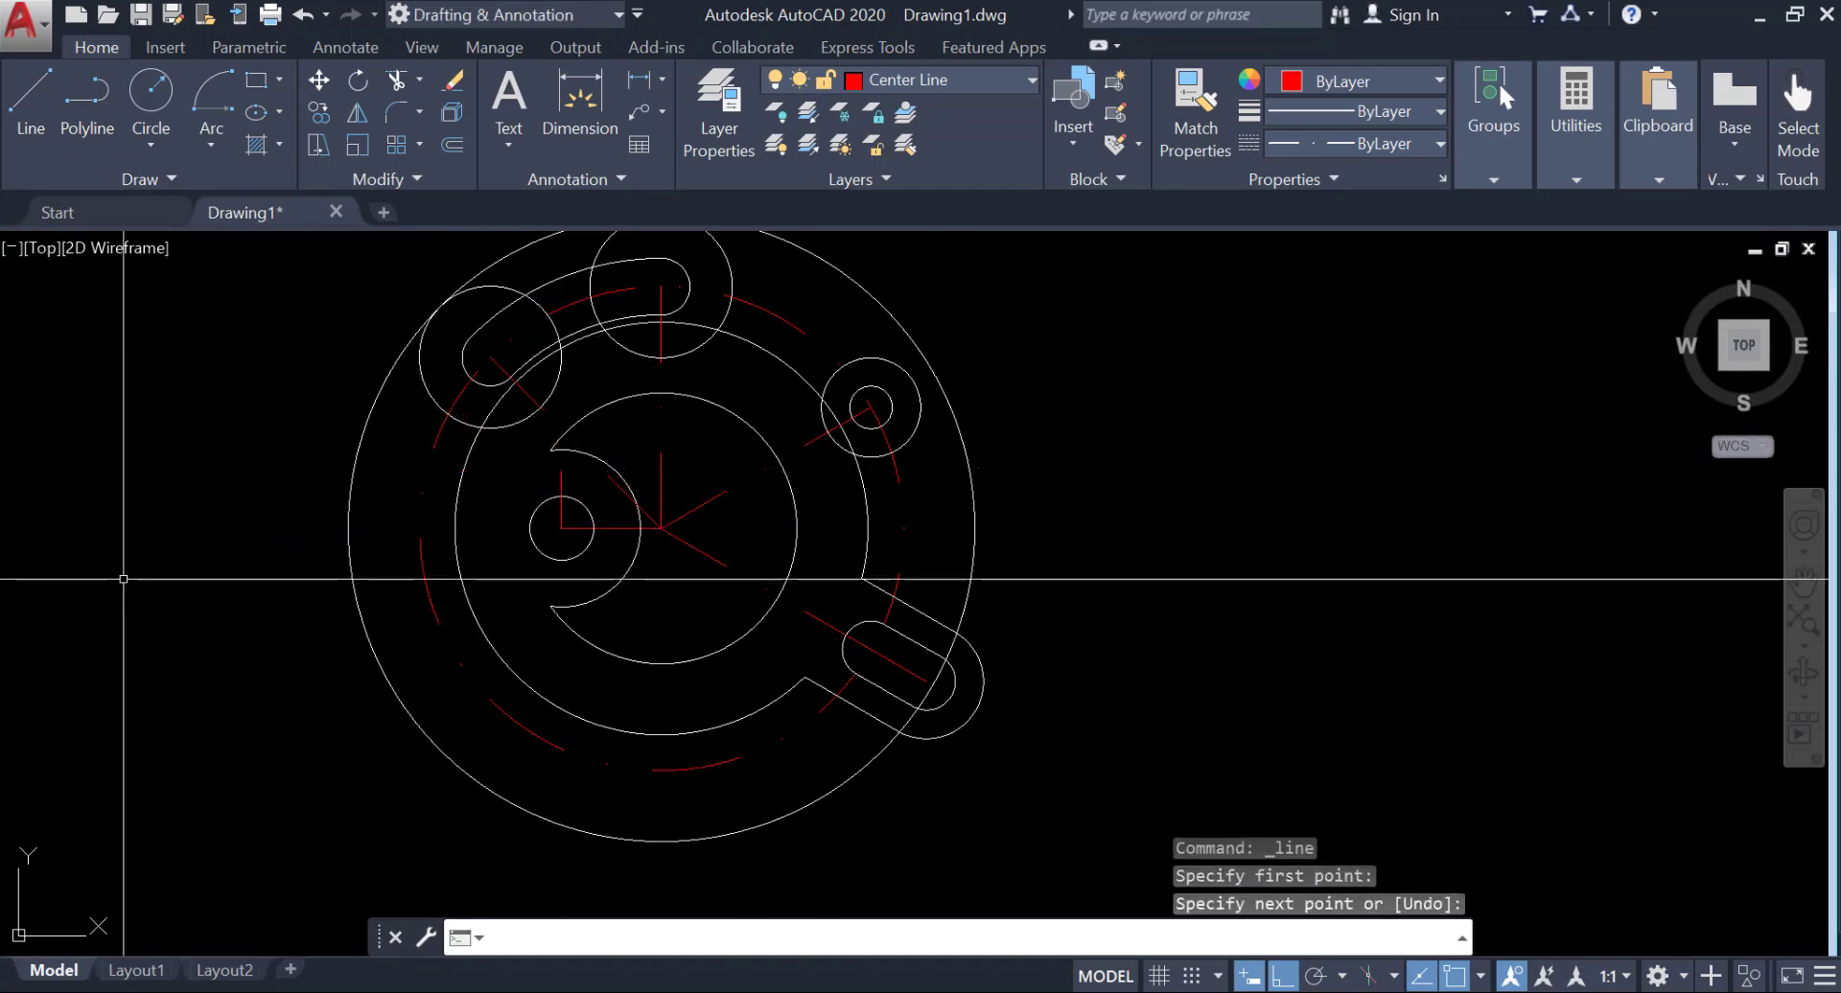
Step: Draw a 26-unit horizontal center line leftward from the upper end of the vertical line above the small circle
left_click(32, 101)
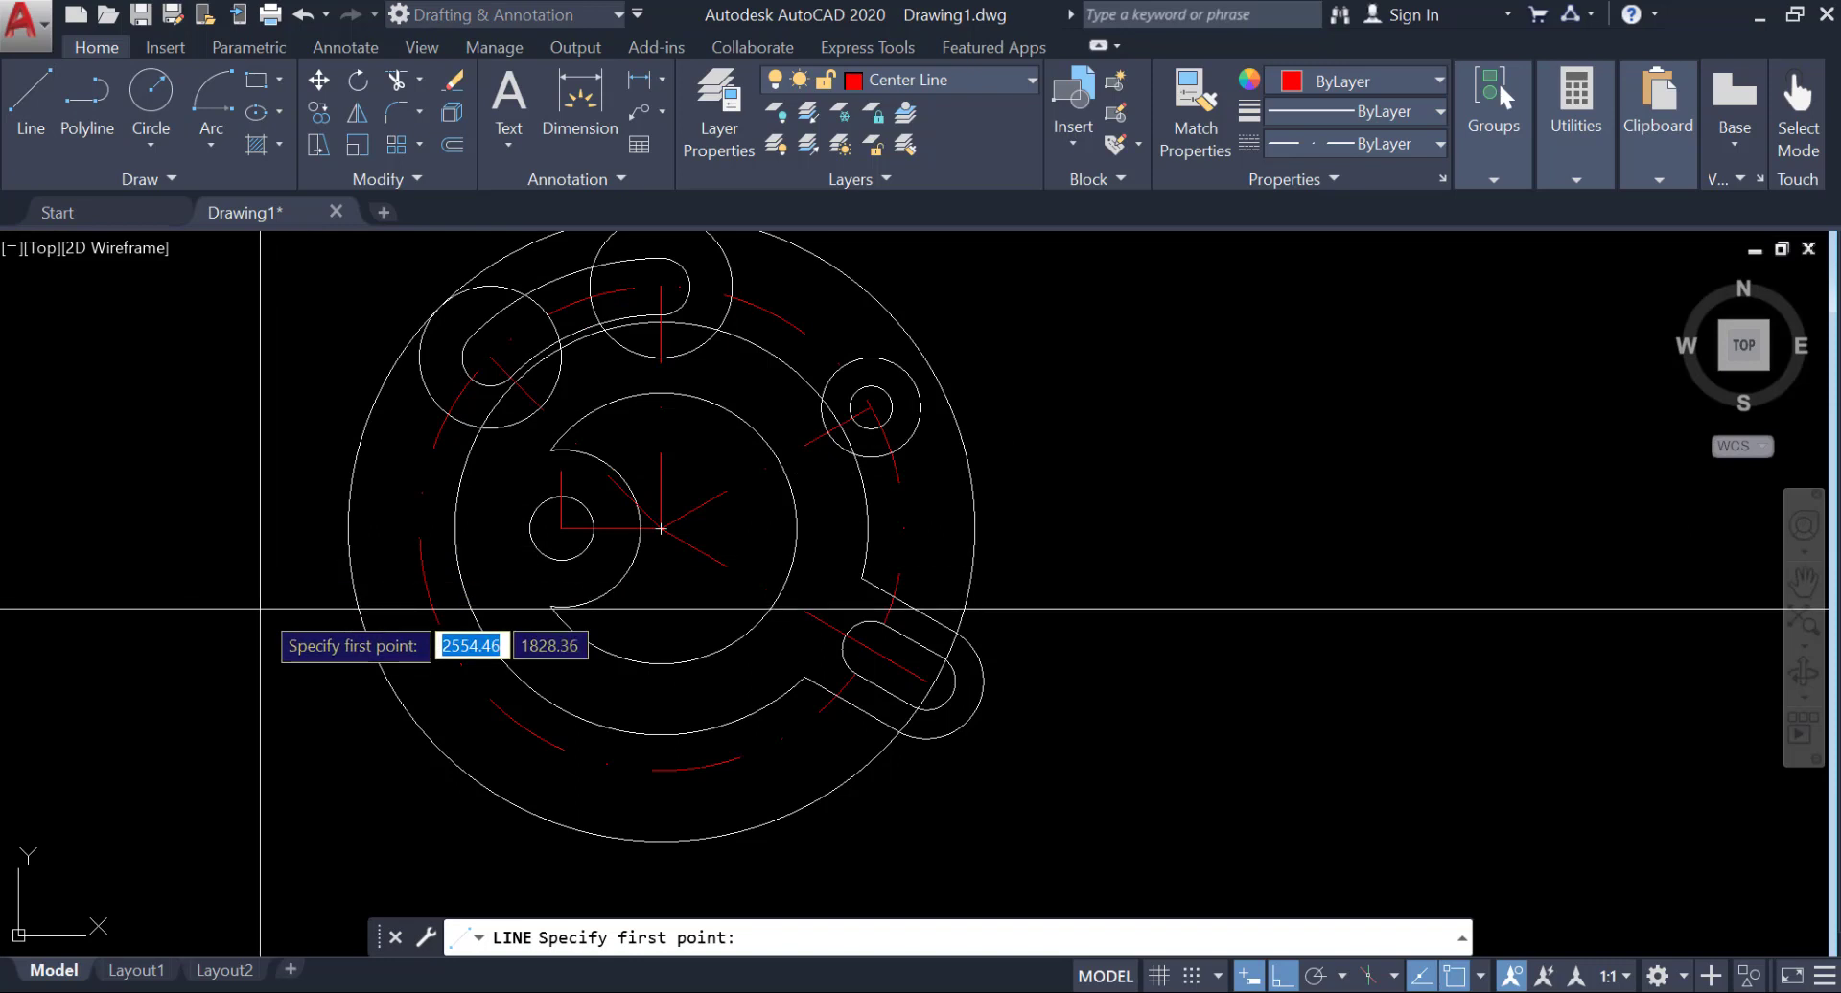
left_click(561, 471)
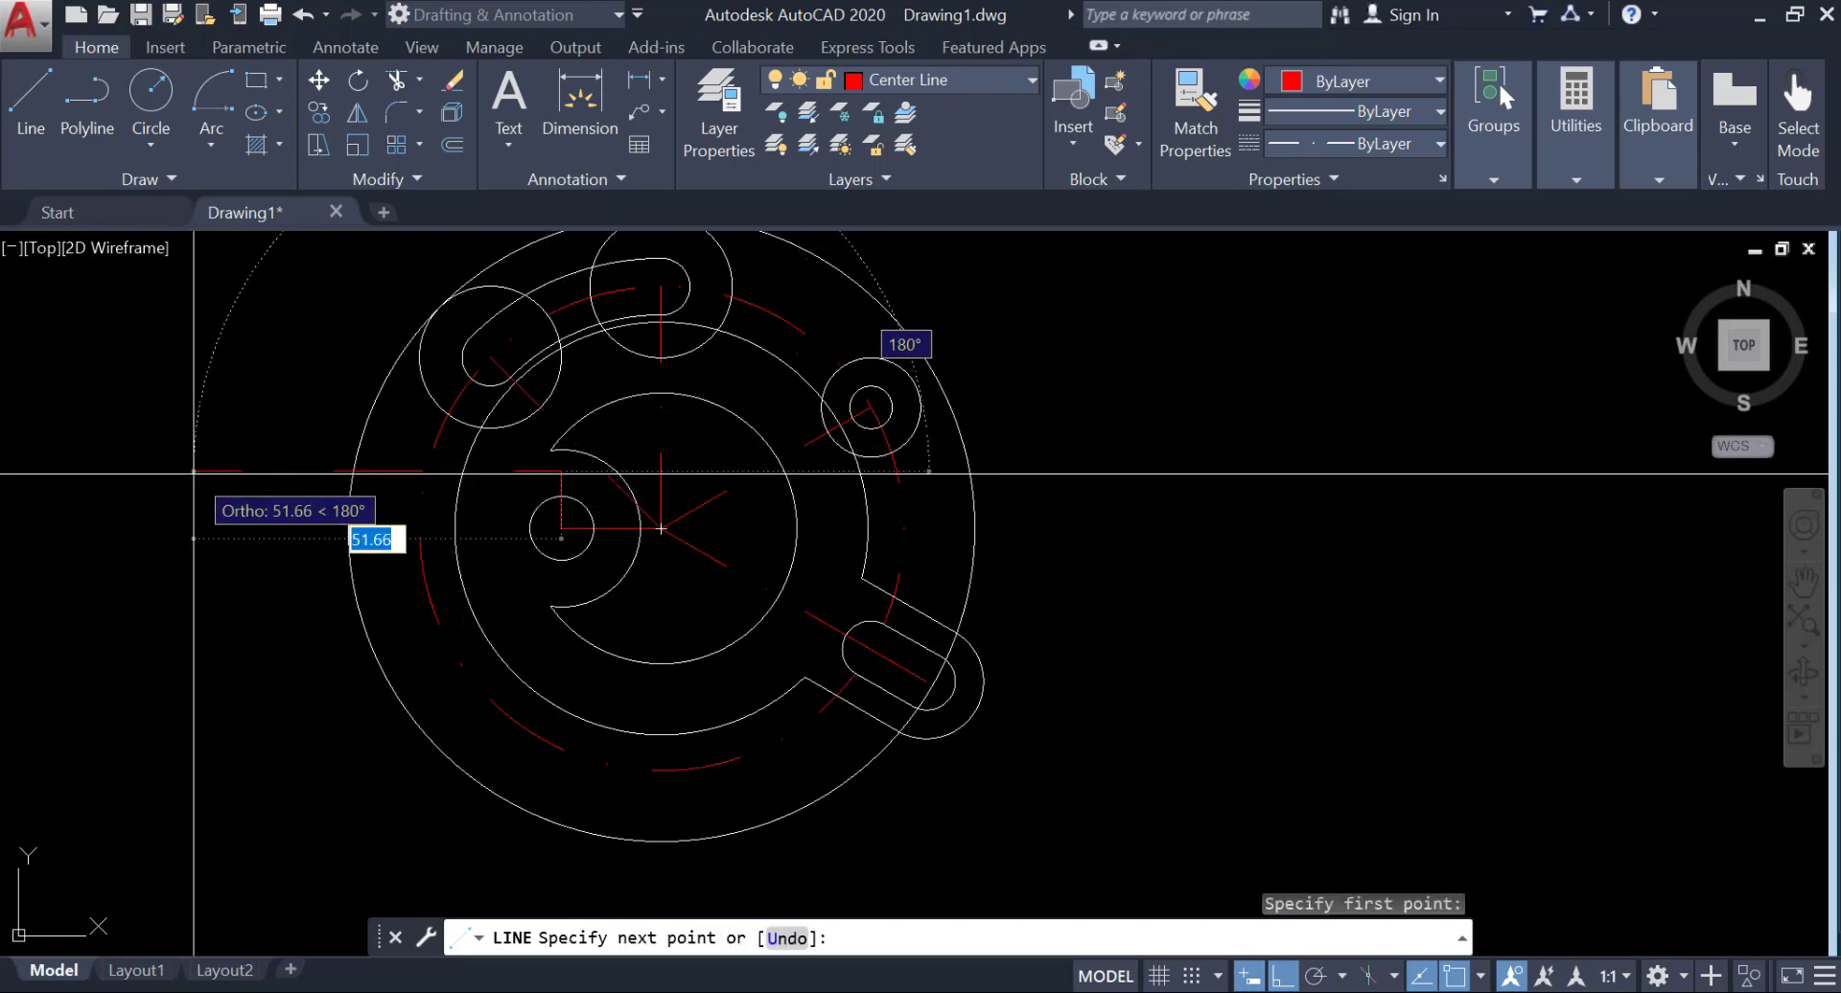
type("26")
key("Return")
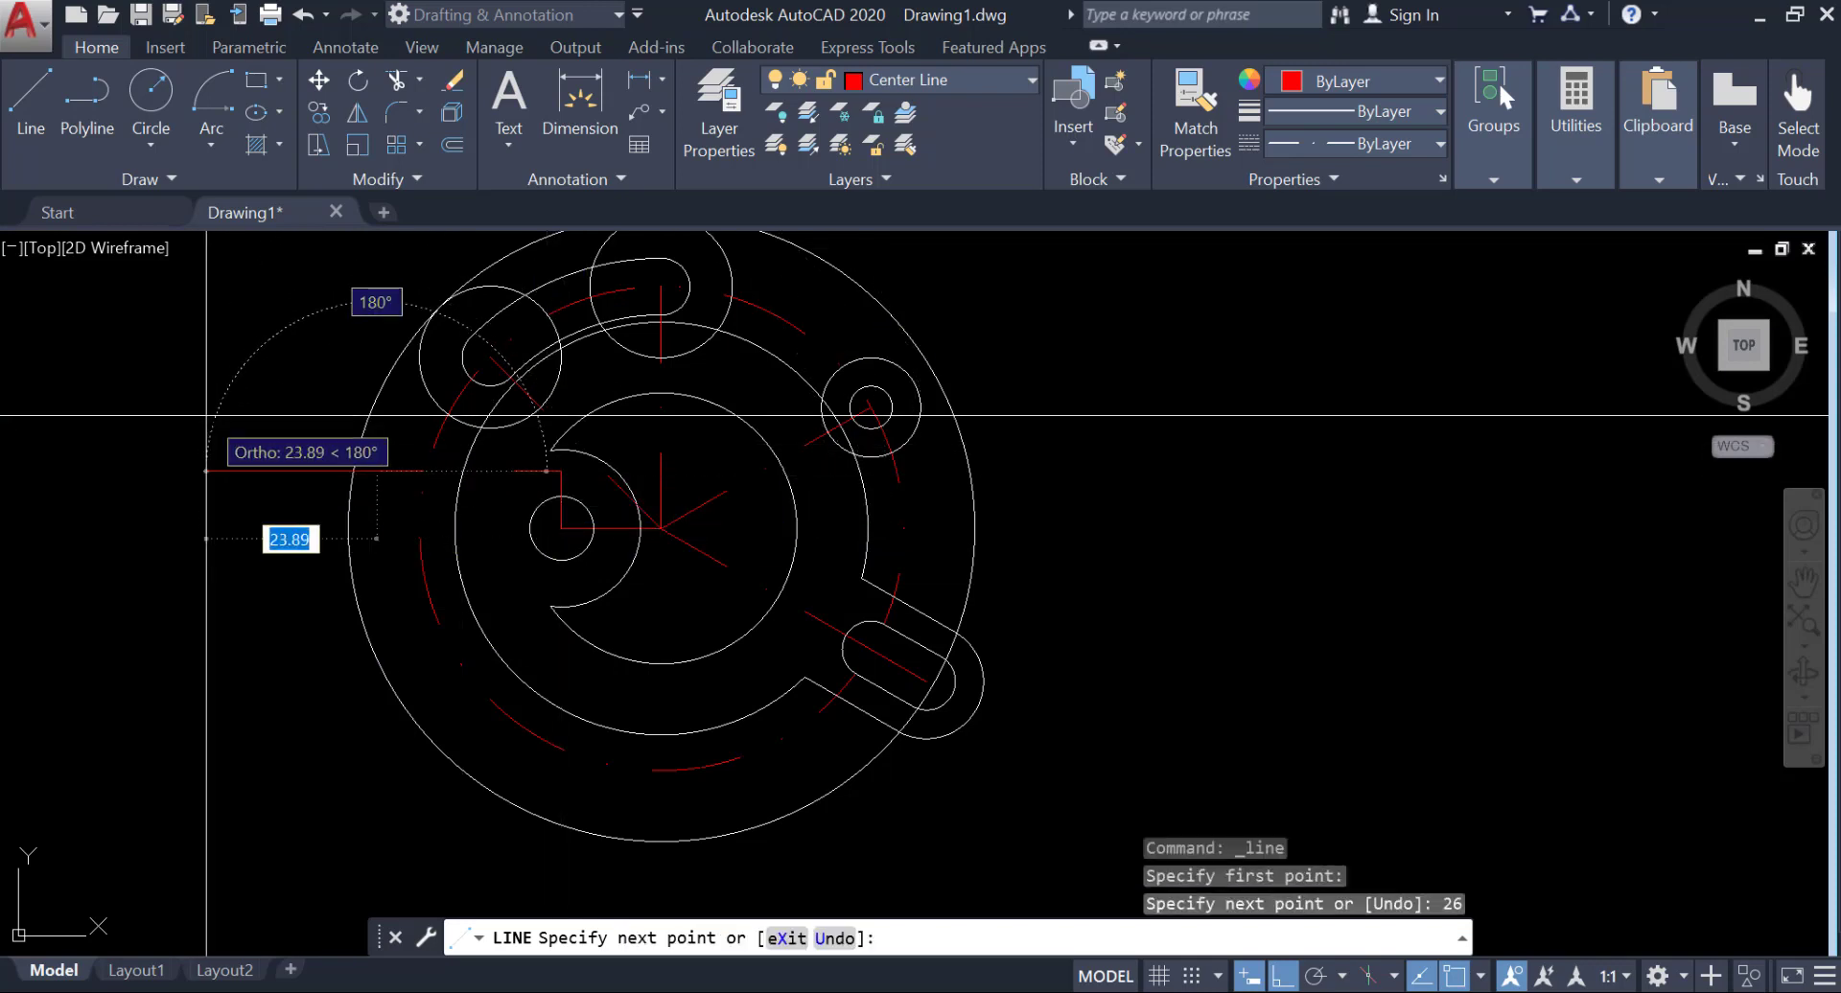
key("Return")
Step: Draw a vertical center line 6 units downward from the small circle's center
key("Return")
left_click(561, 527)
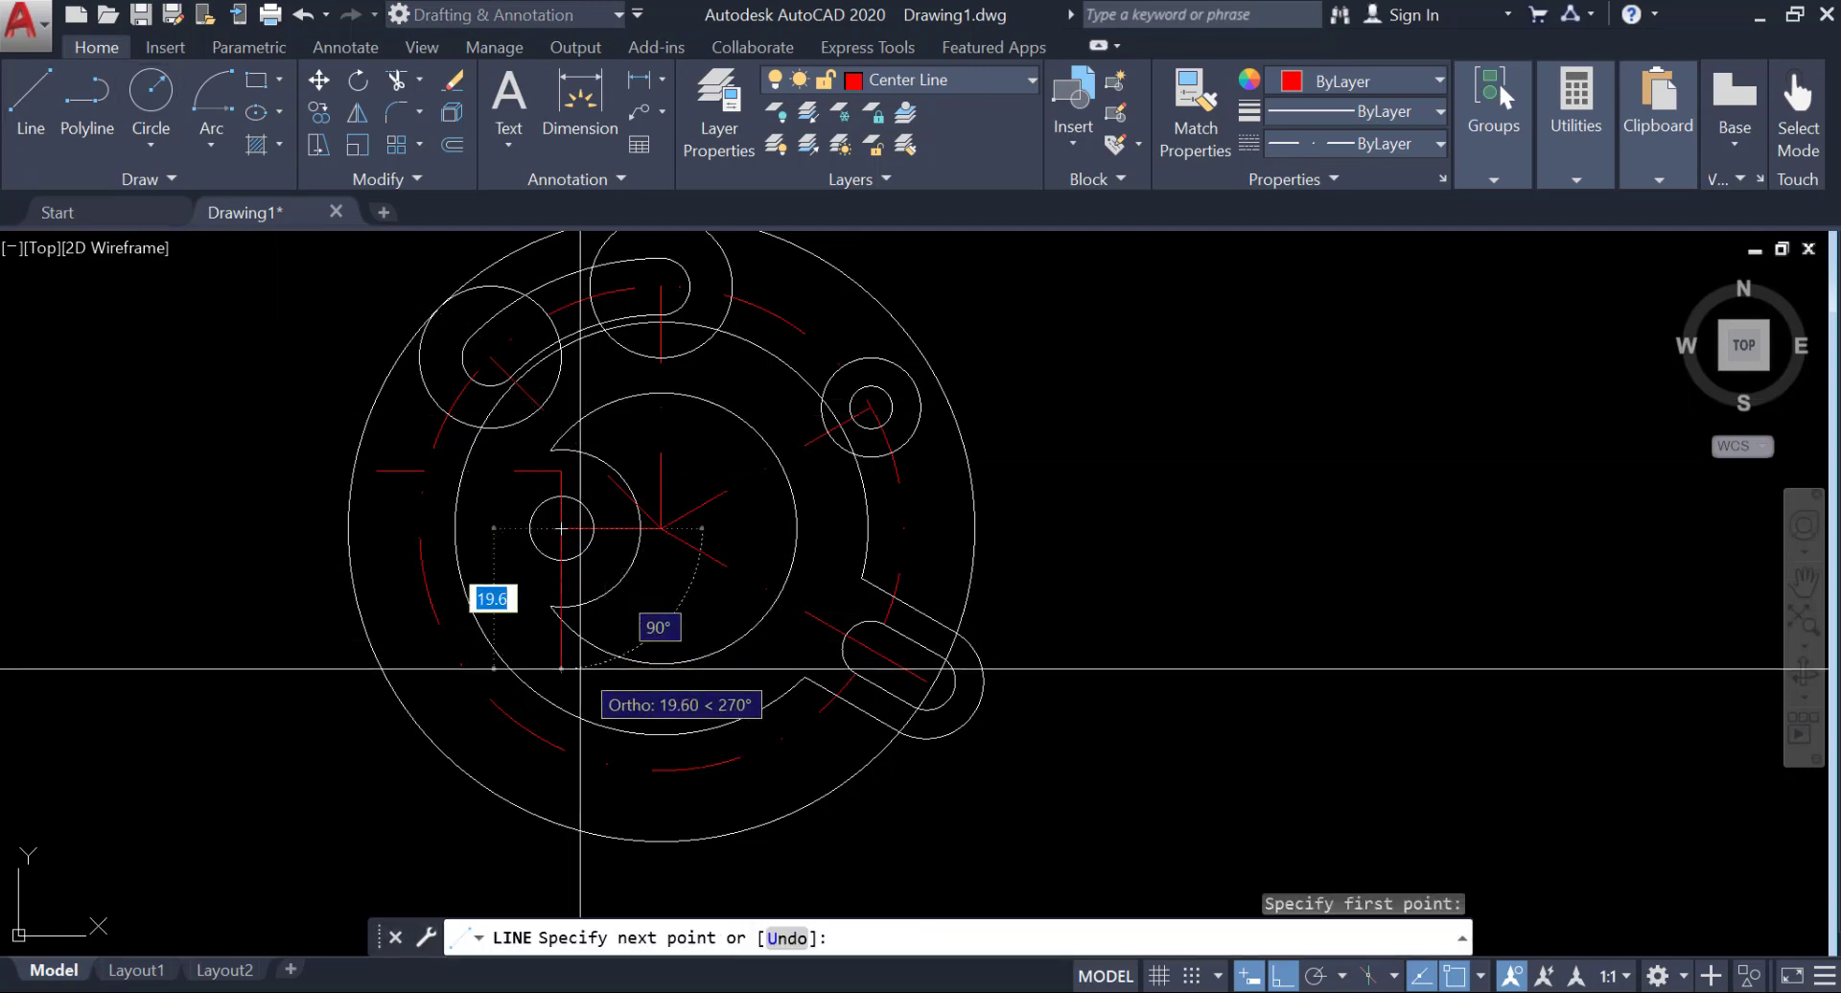
type("6")
key("Return")
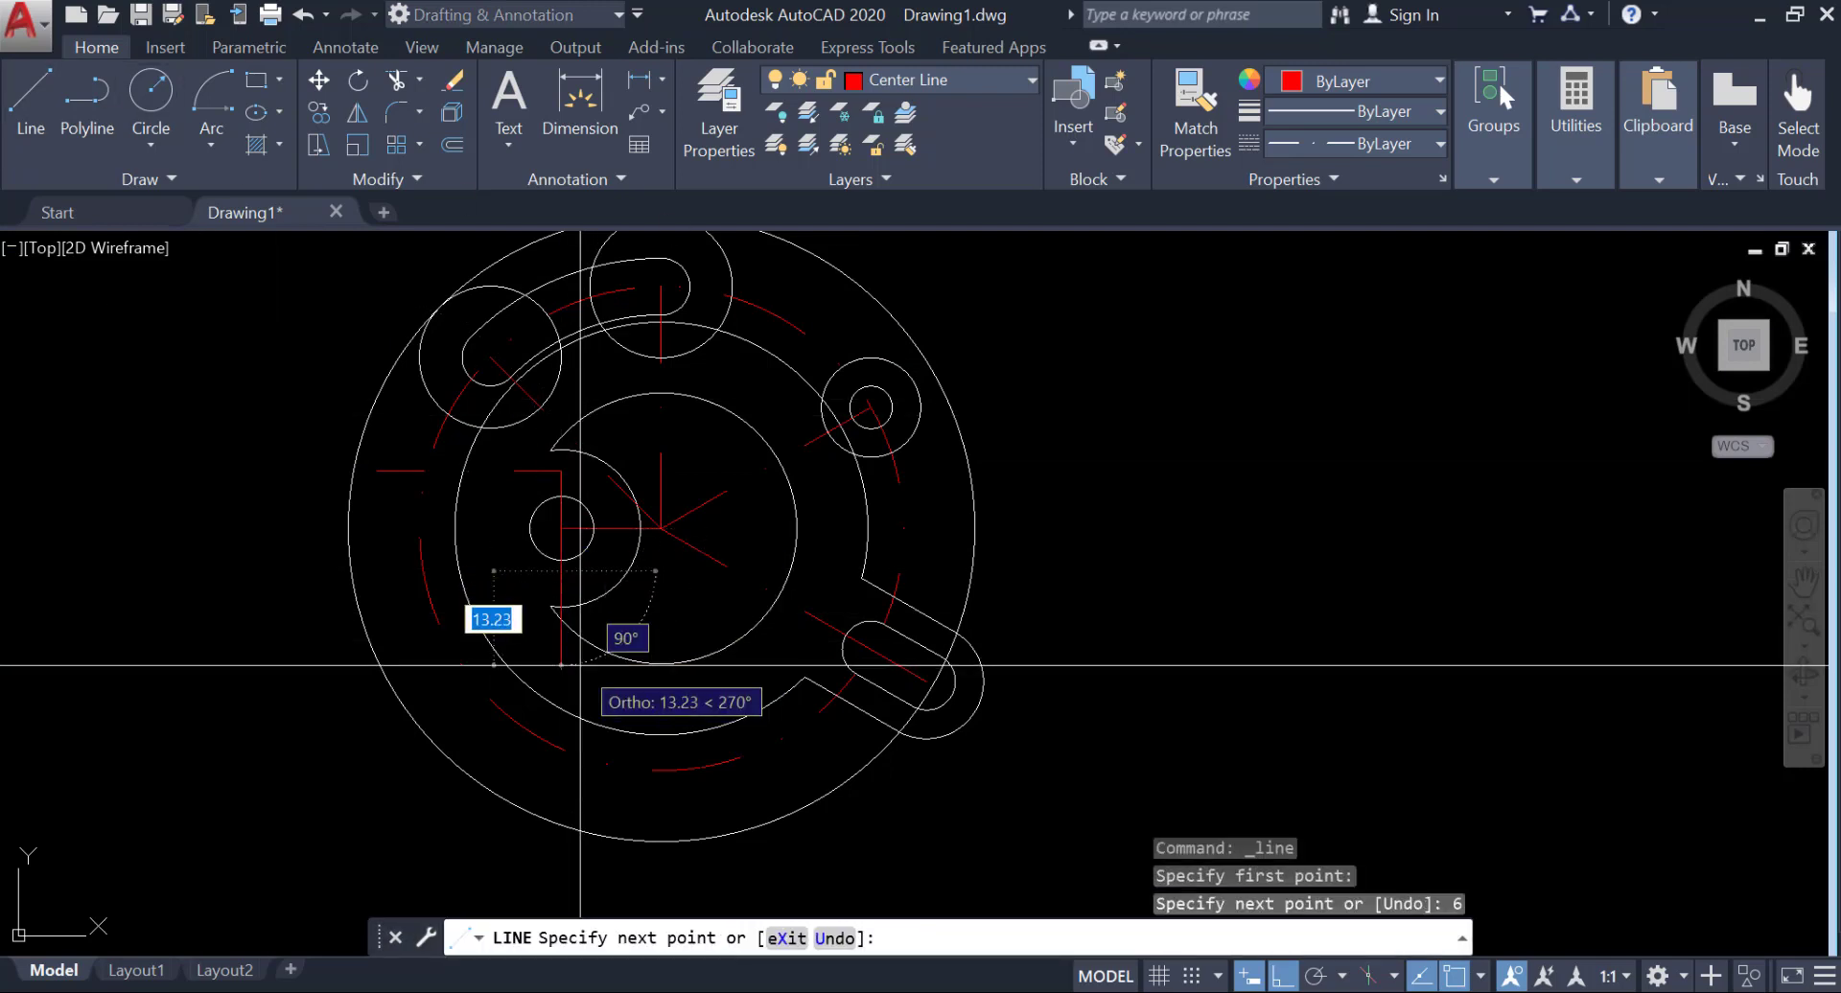
key("Return")
Step: Draw a 26-unit horizontal center line leftward from the lower end of the vertical line below the small circle
key("Return")
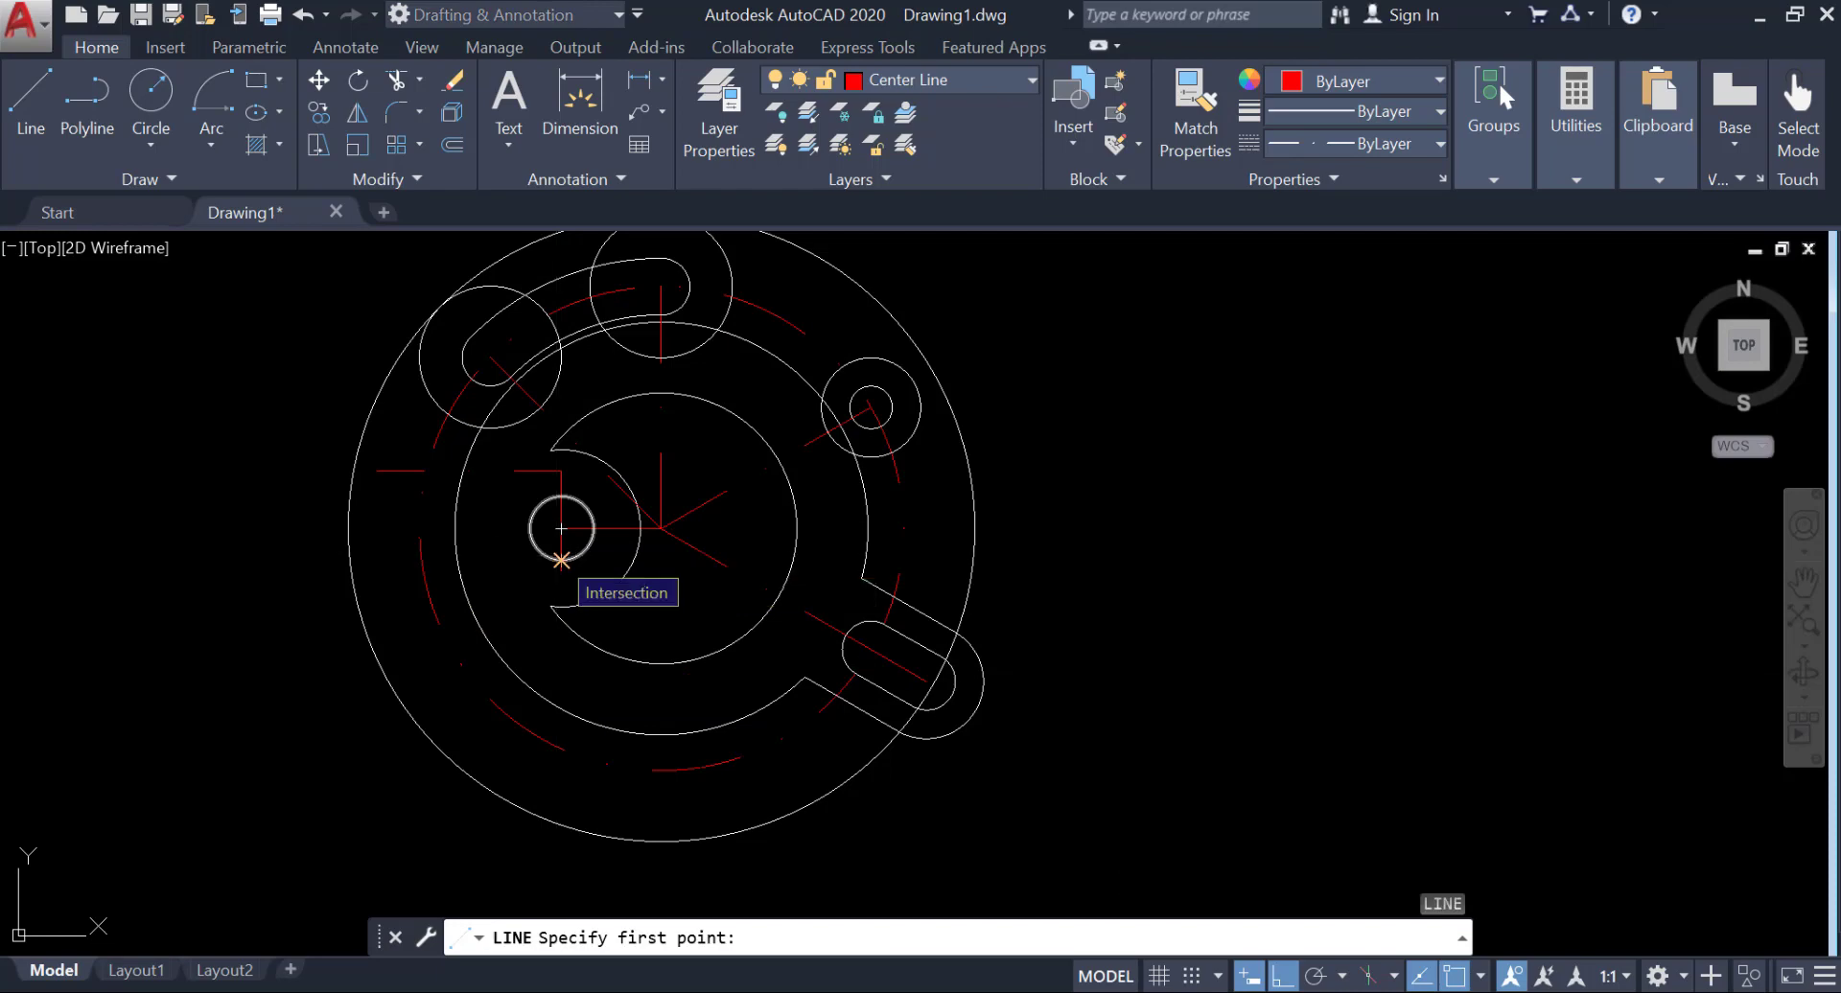
scroll(585, 571, "up", 5)
left_click(476, 475)
scroll(476, 475, "down", 5)
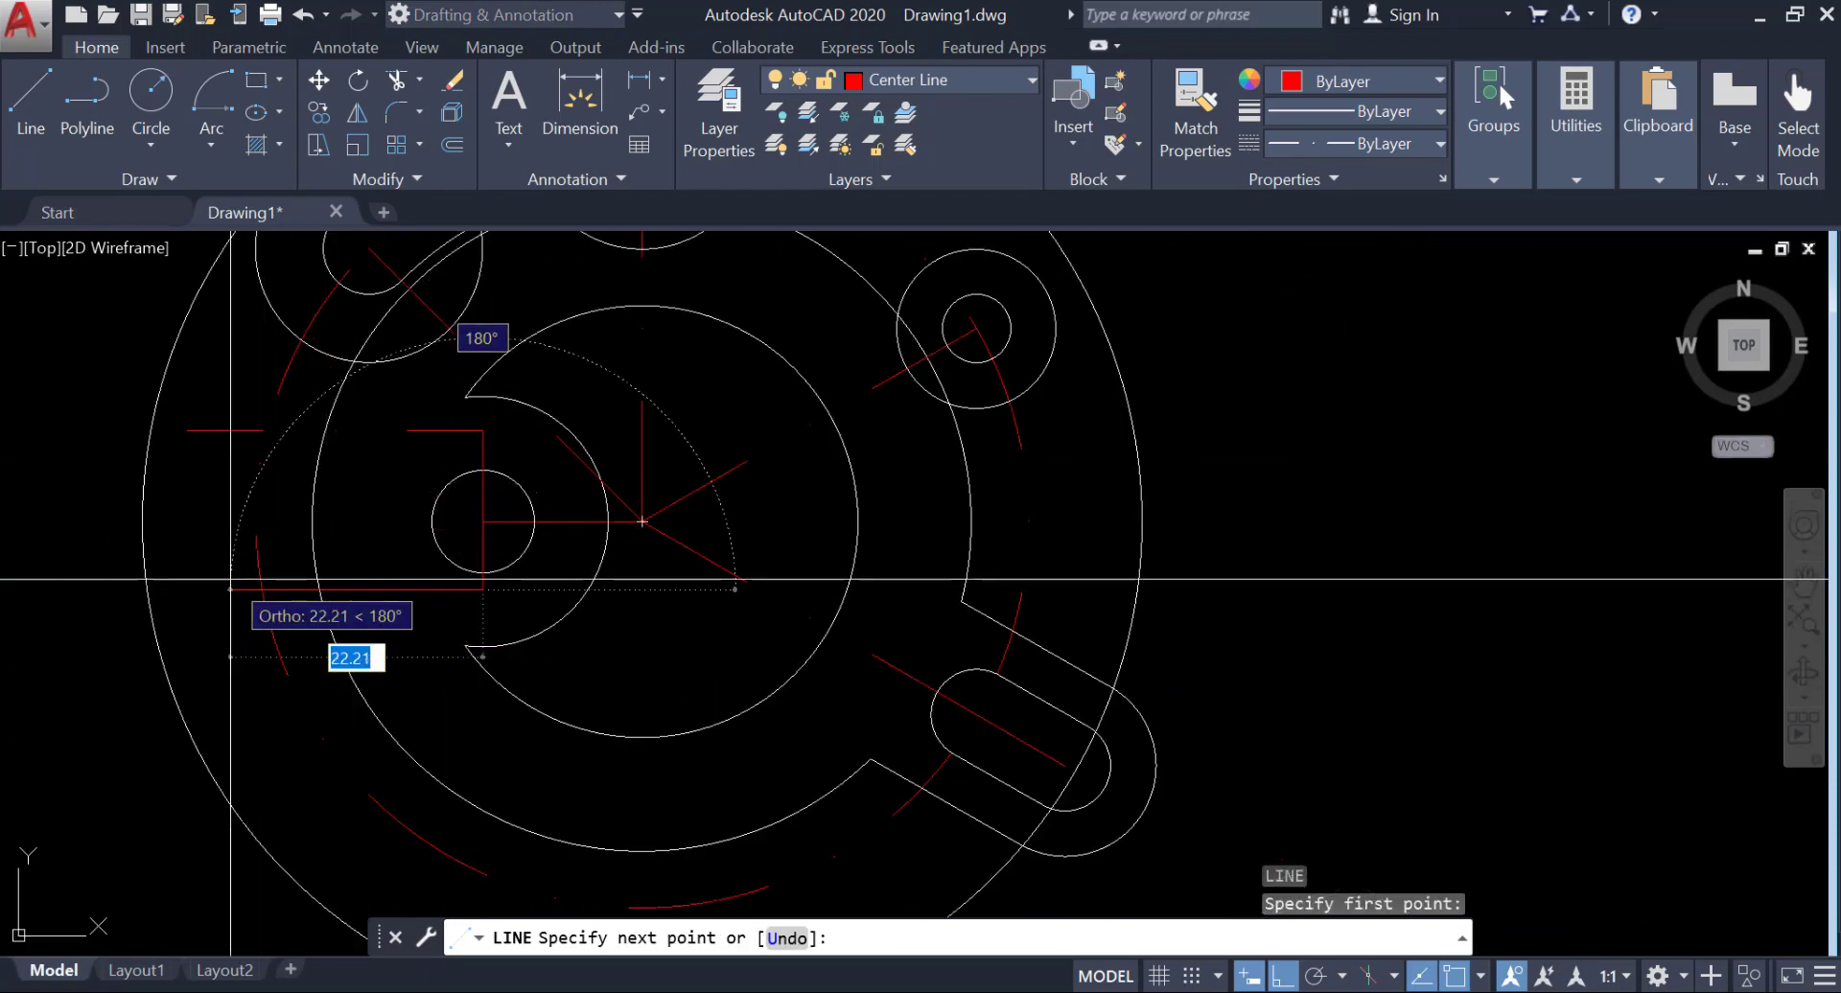
type("26")
key("Return")
key("Return")
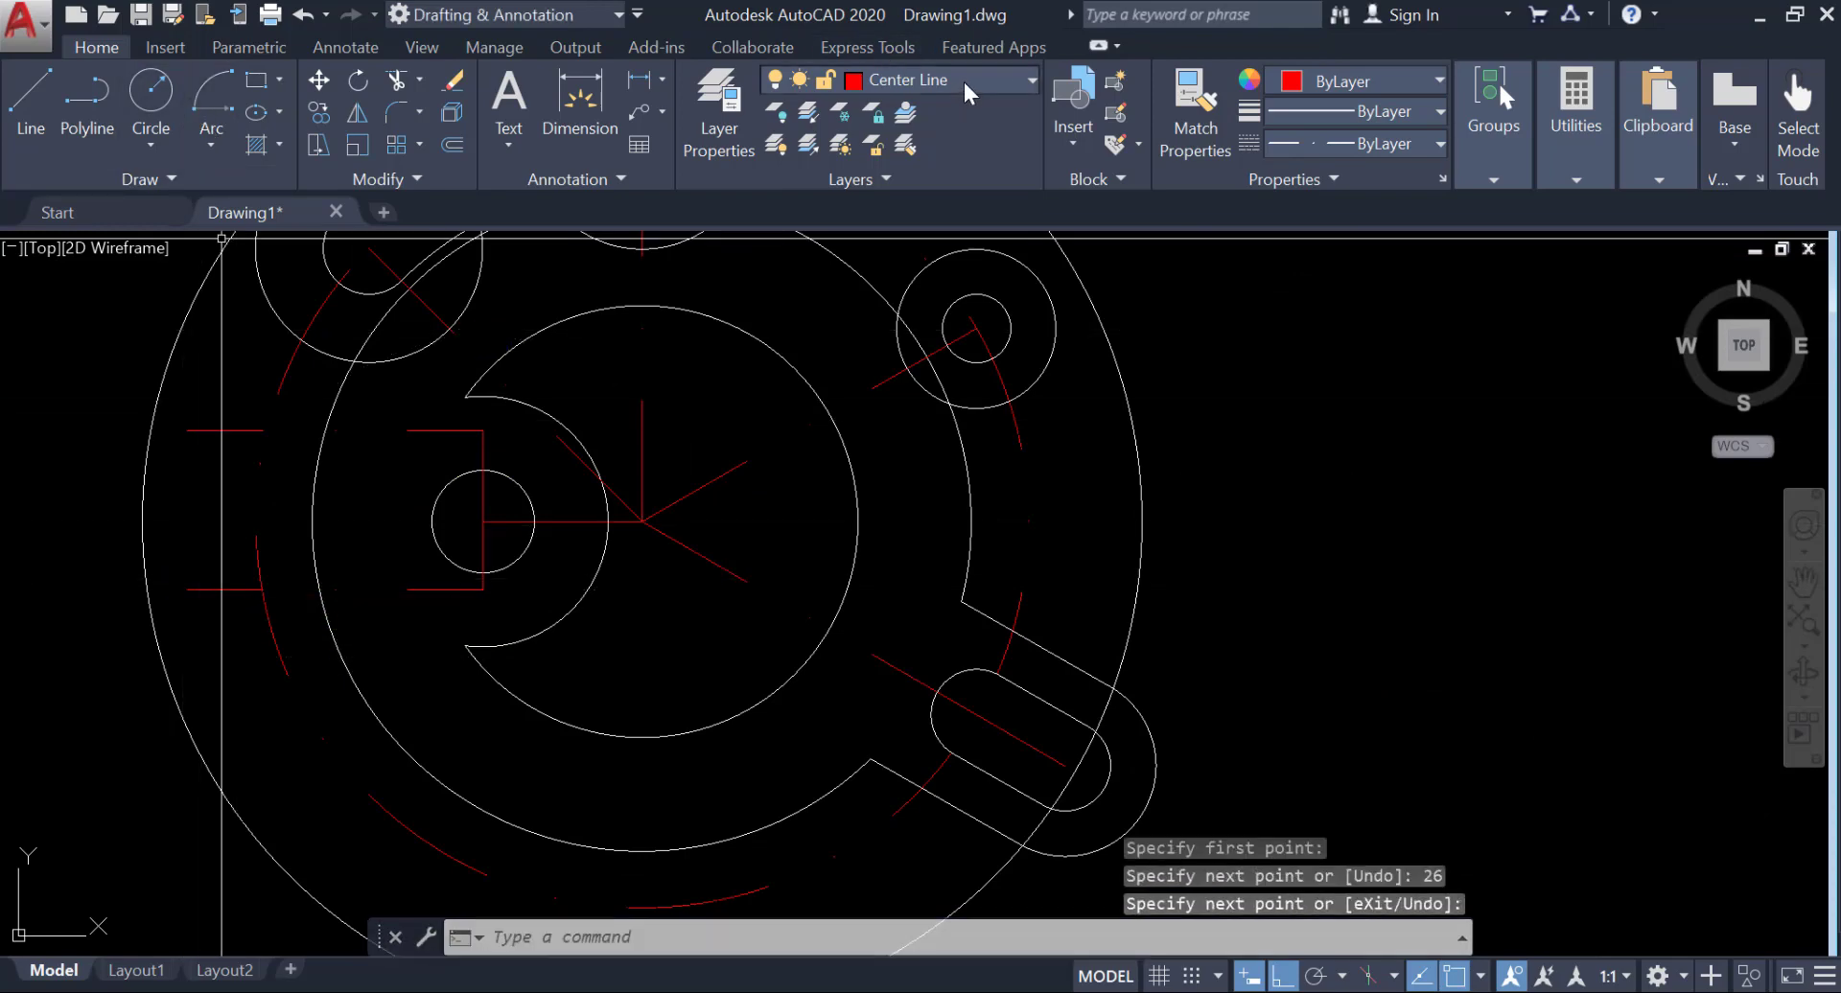
Step: Make layer 0 the current layer
left_click(963, 82)
left_click(892, 115)
scroll(474, 523, "down", 3)
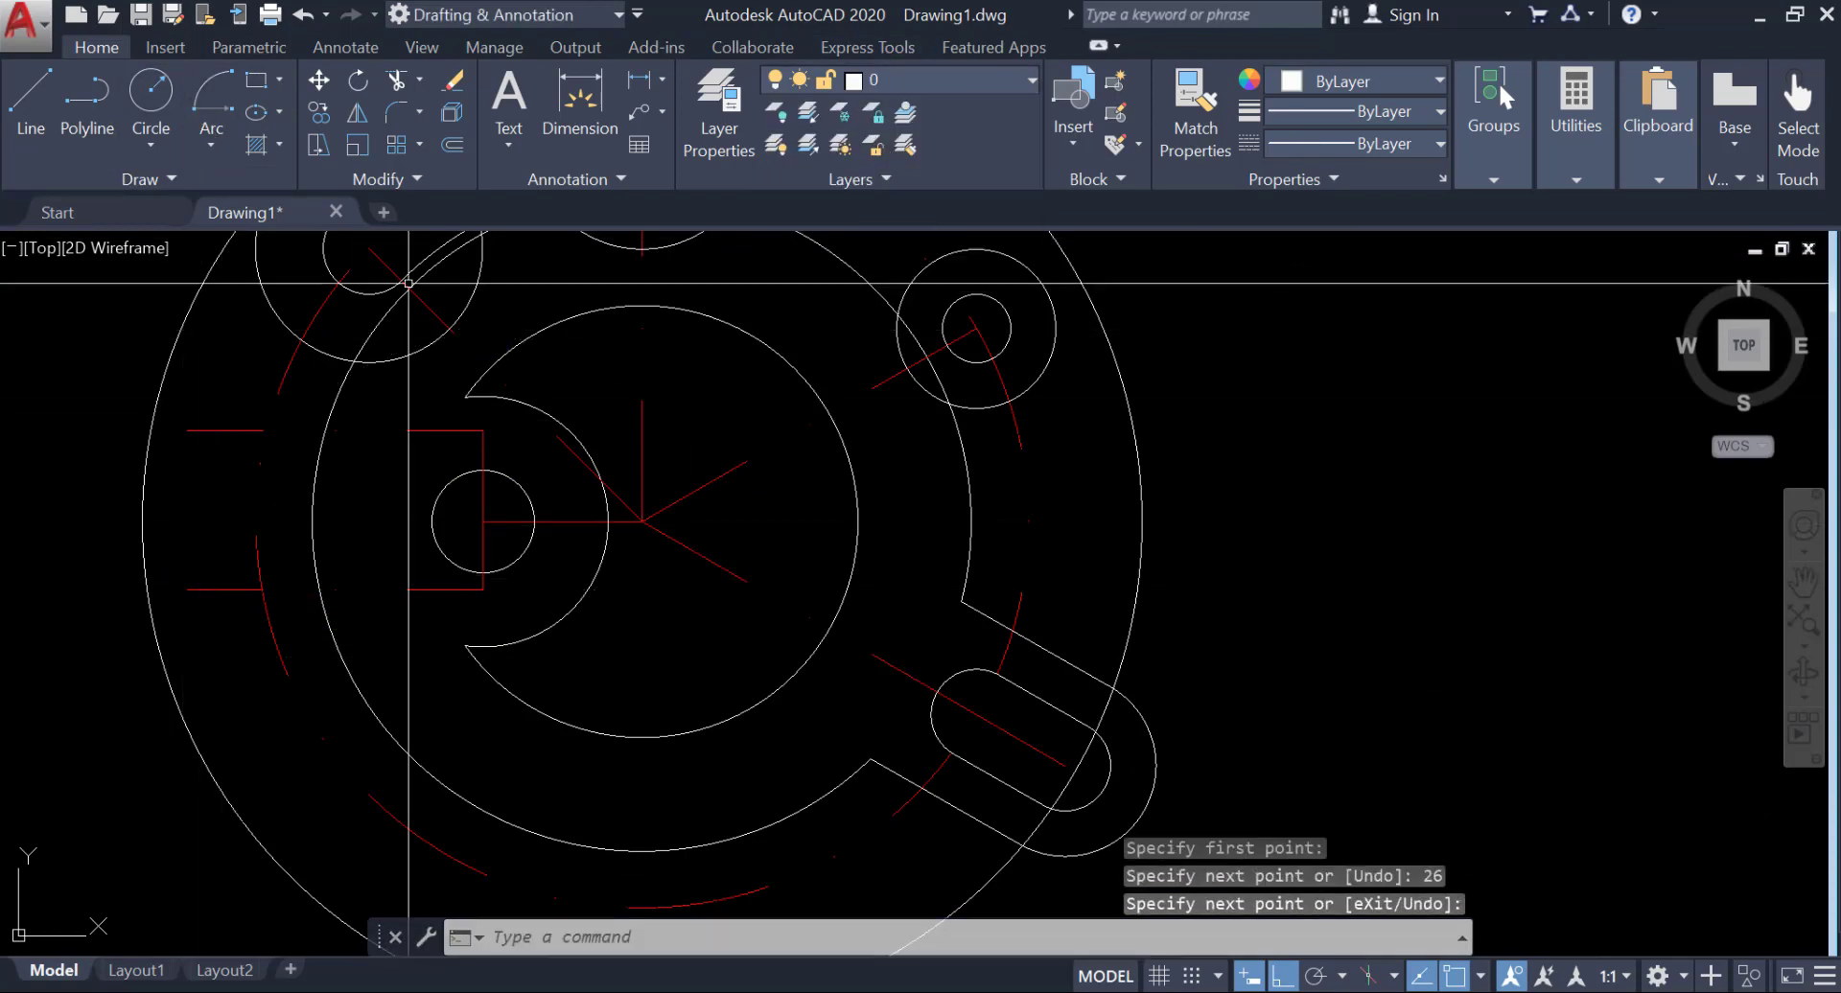
left_click(146, 93)
left_click(275, 489)
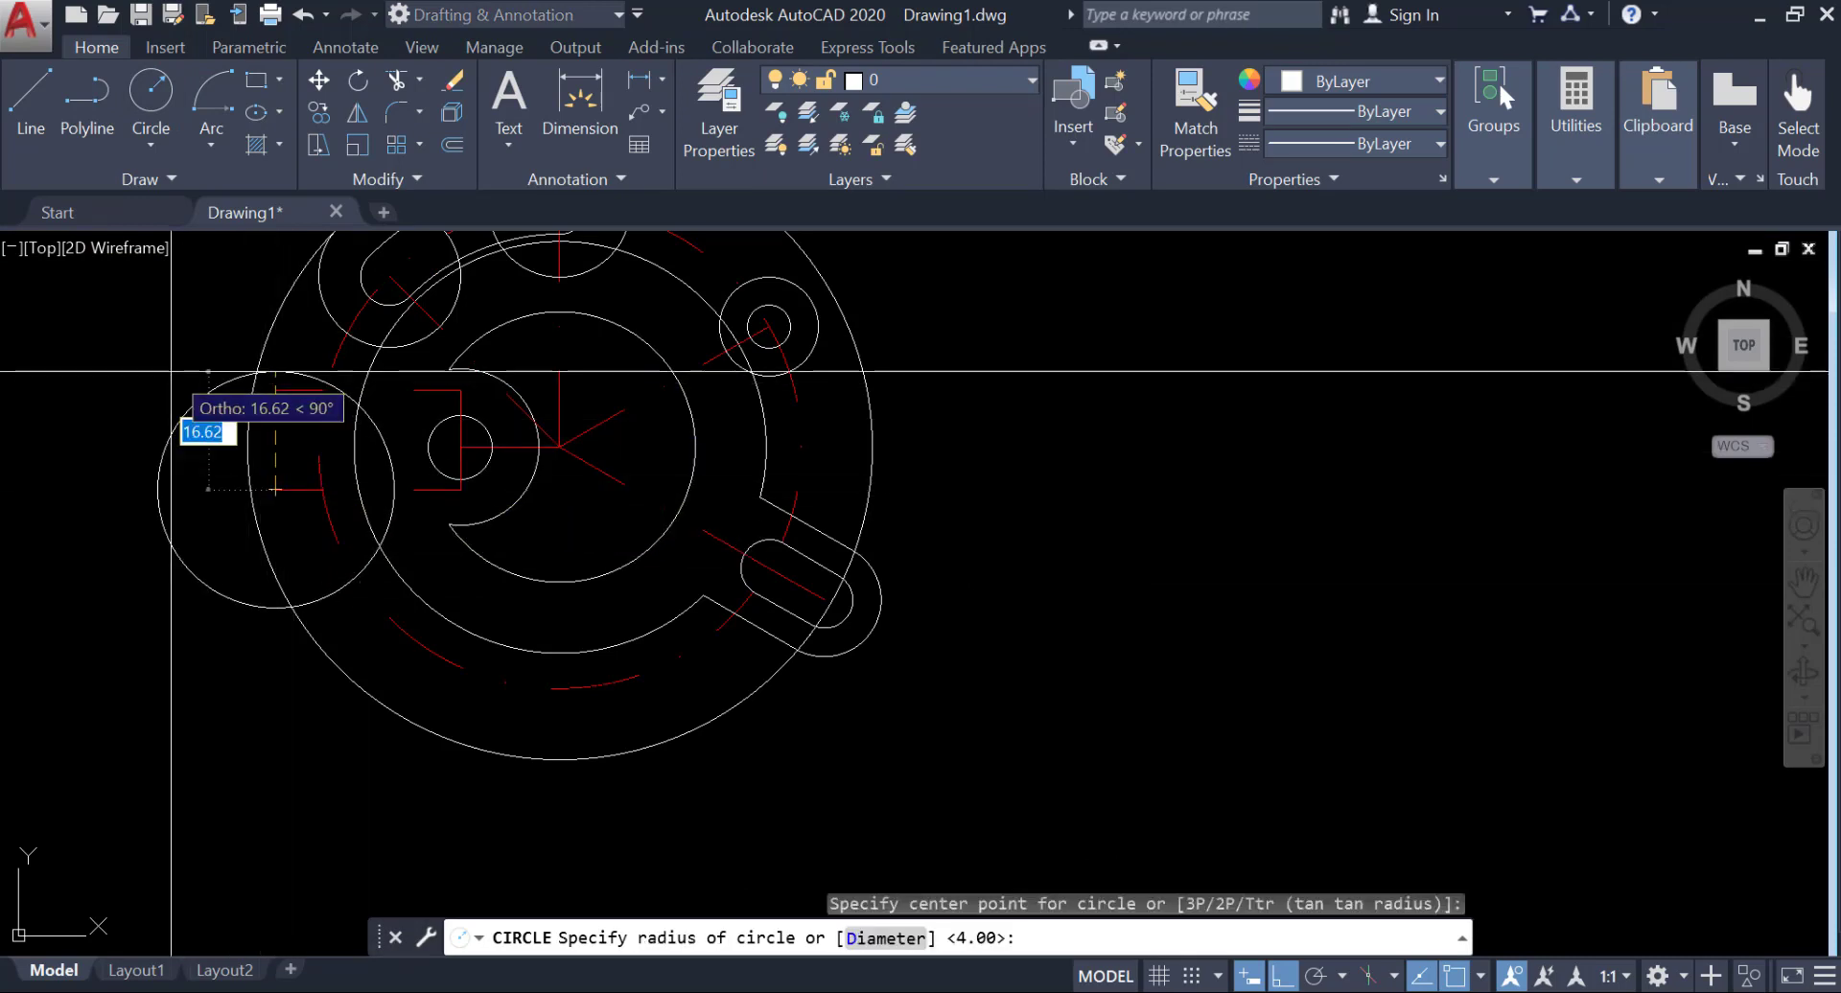
key("Escape")
Step: Draw a circle of diameter 15 centered on the left end of the lower horizontal center line
left_click(150, 144)
left_click(132, 241)
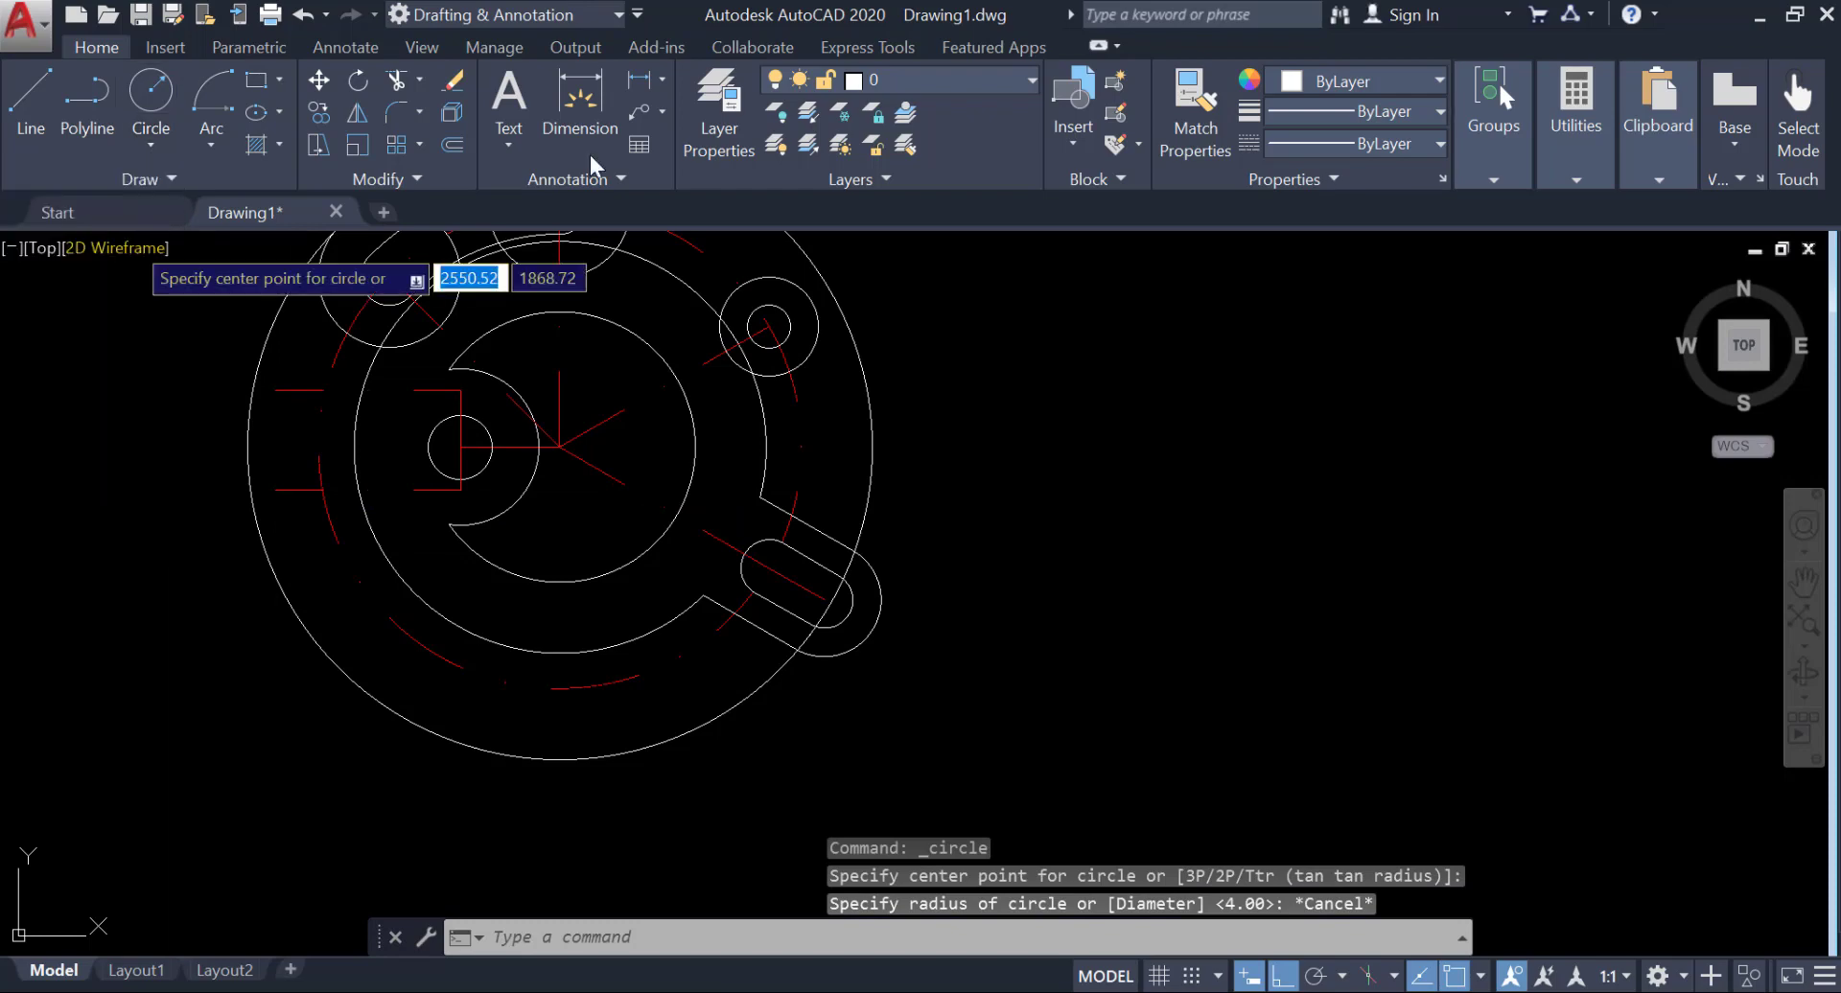
left_click(275, 490)
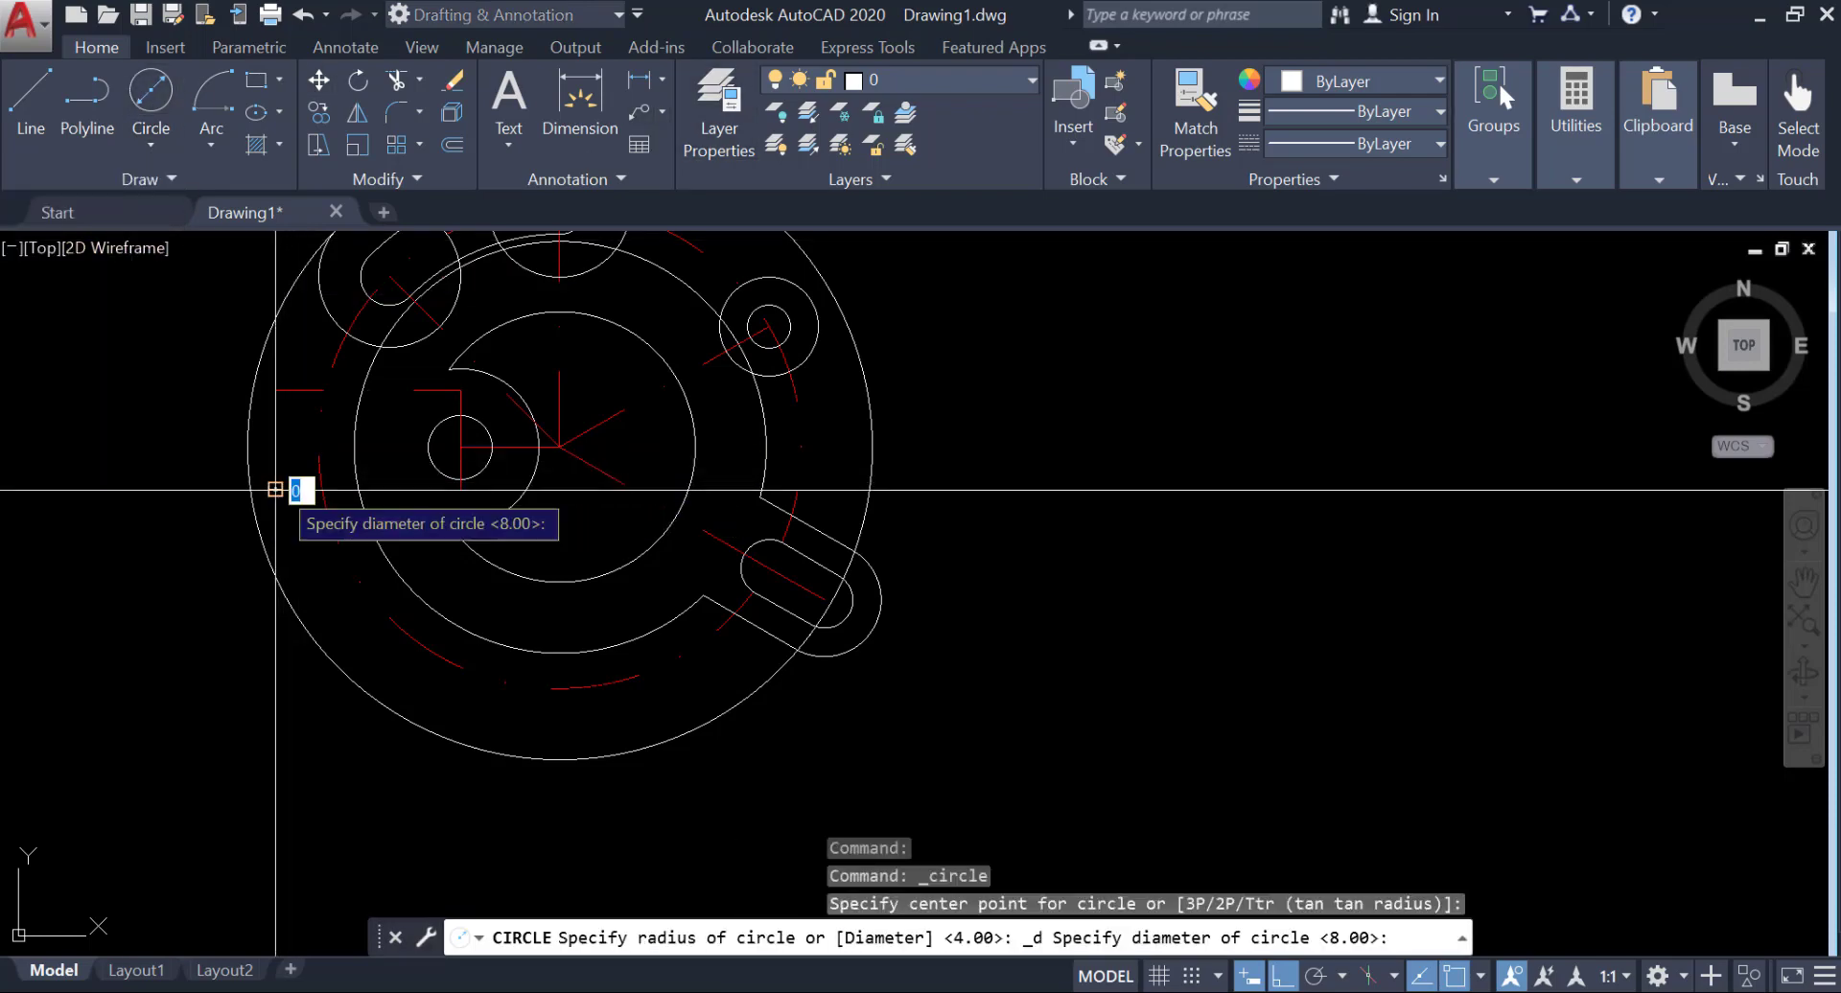
scroll(230, 450, "up", 6)
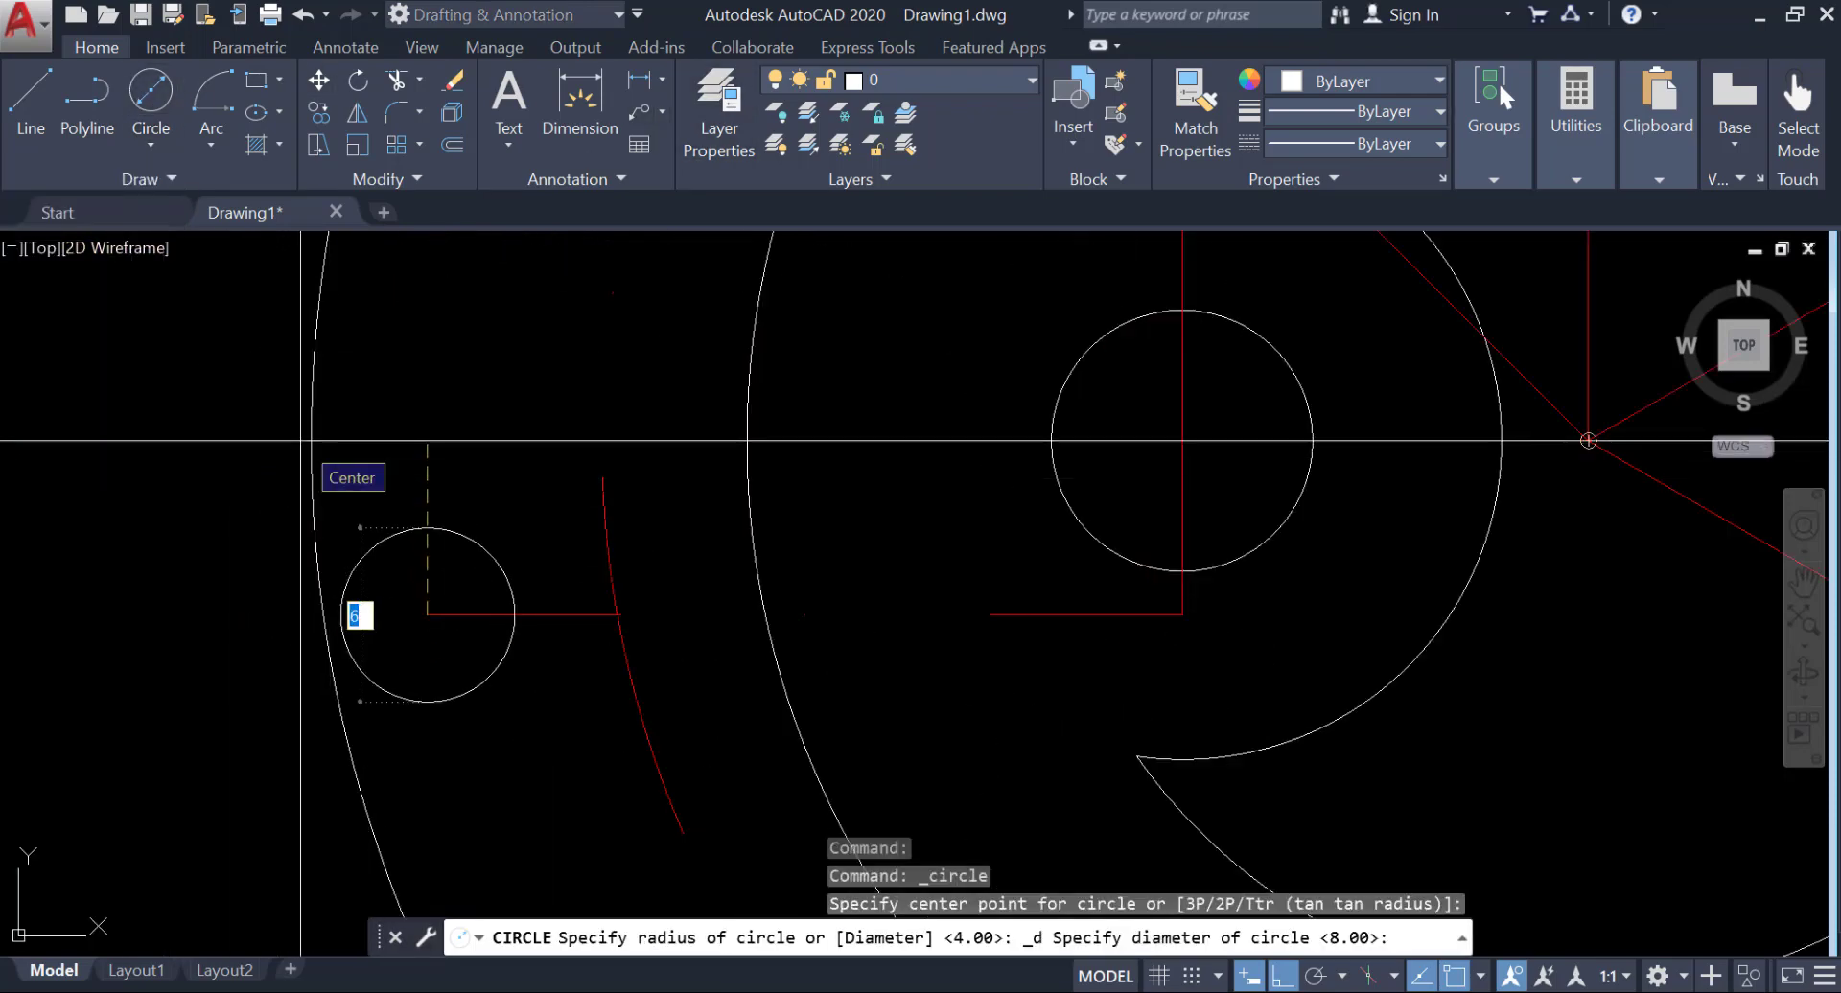
key("Return")
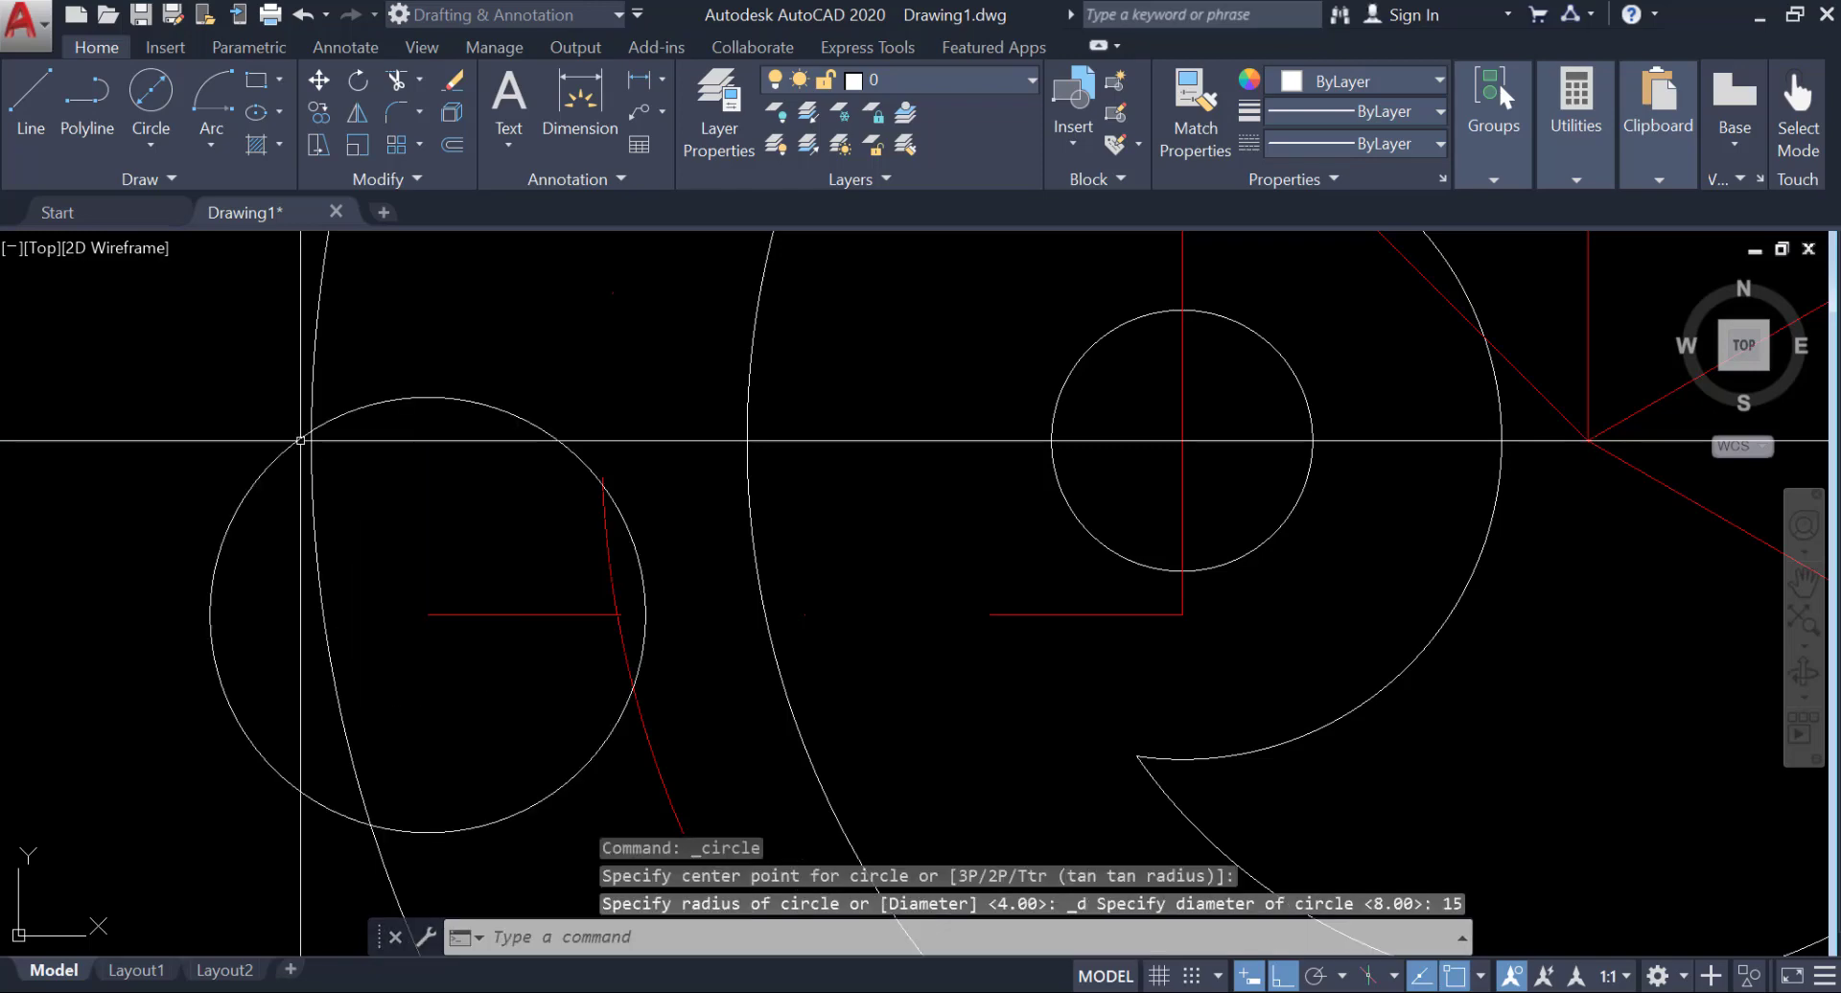
scroll(334, 402, "down", 3)
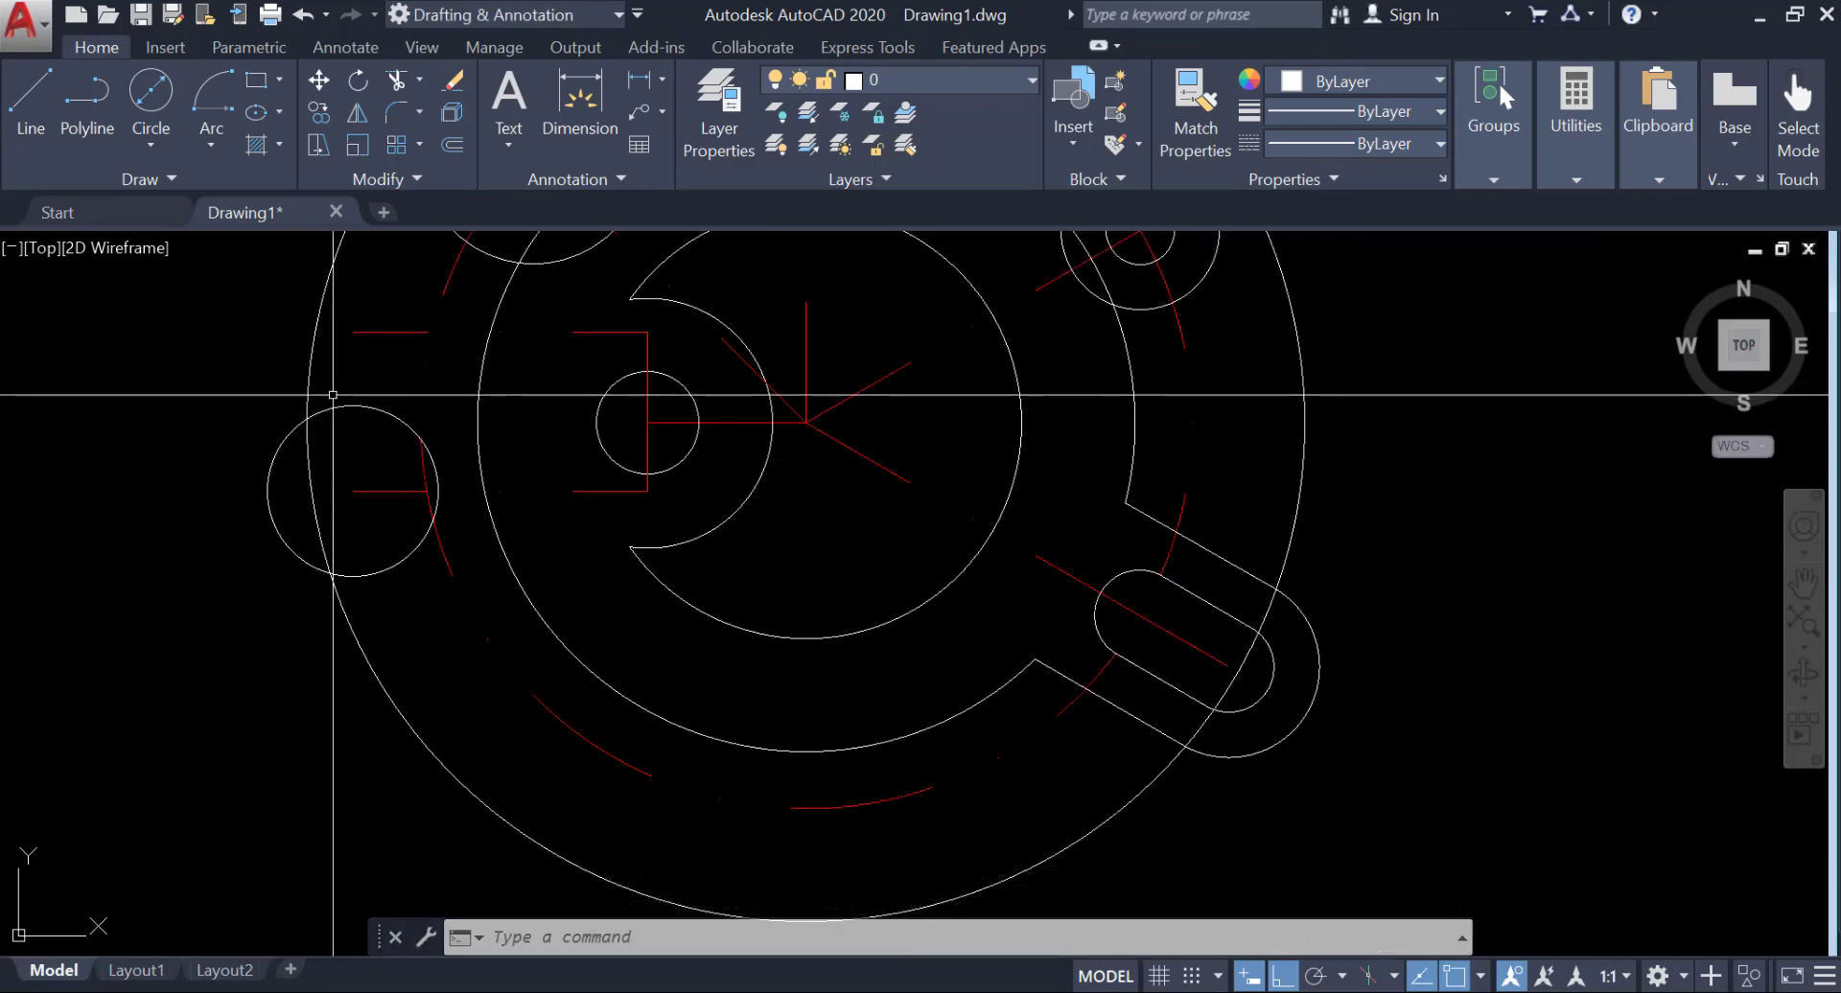
middle_click_drag(370, 332, 380, 419)
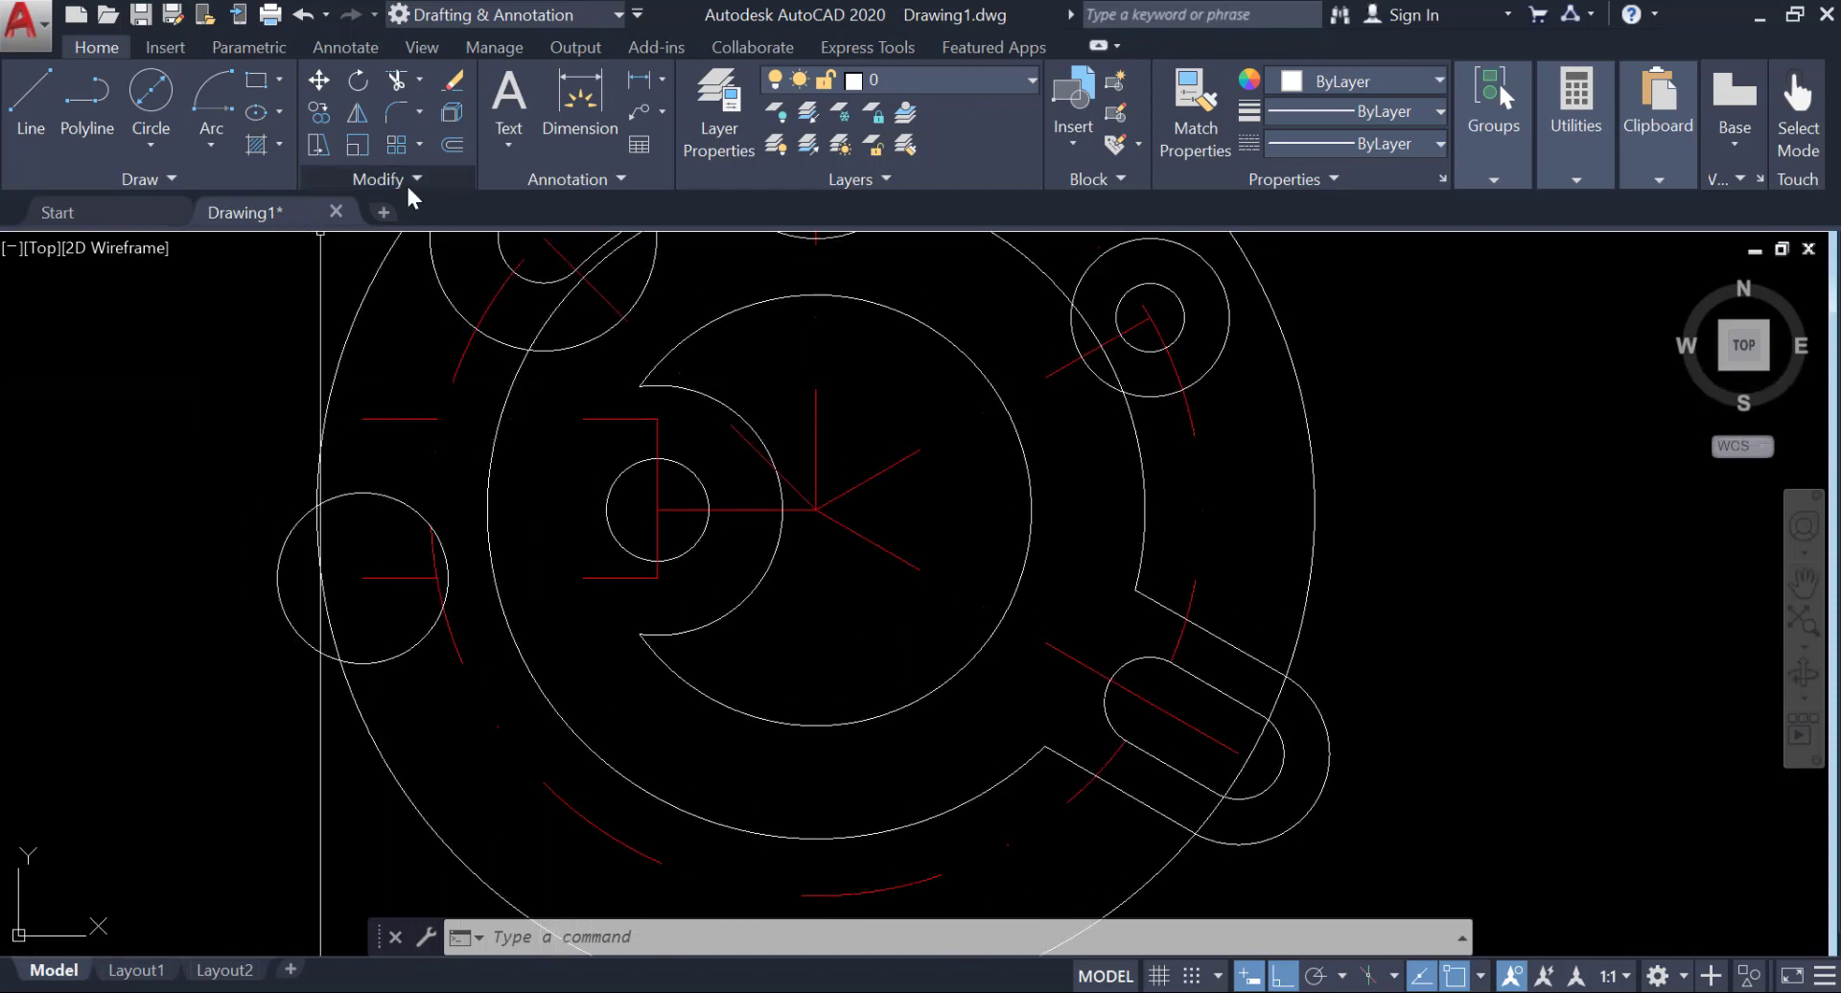
left_click(45, 73)
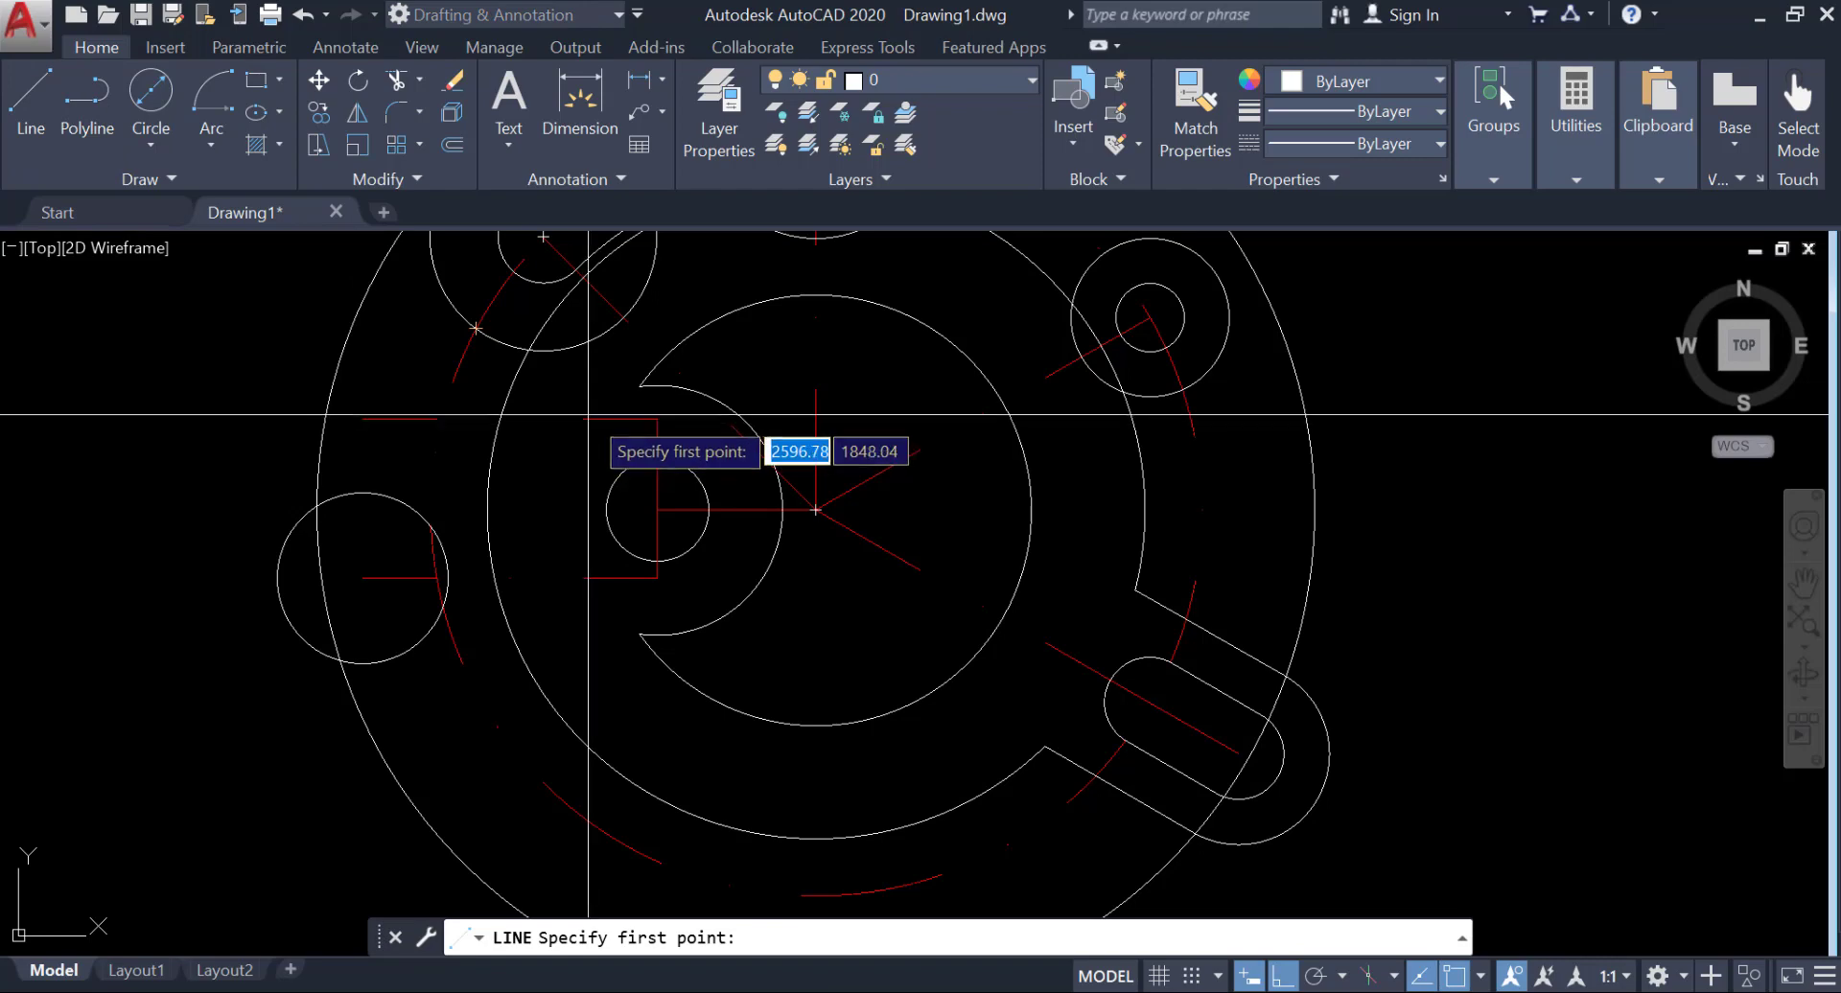
scroll(677, 429, "up", 2)
key("Escape")
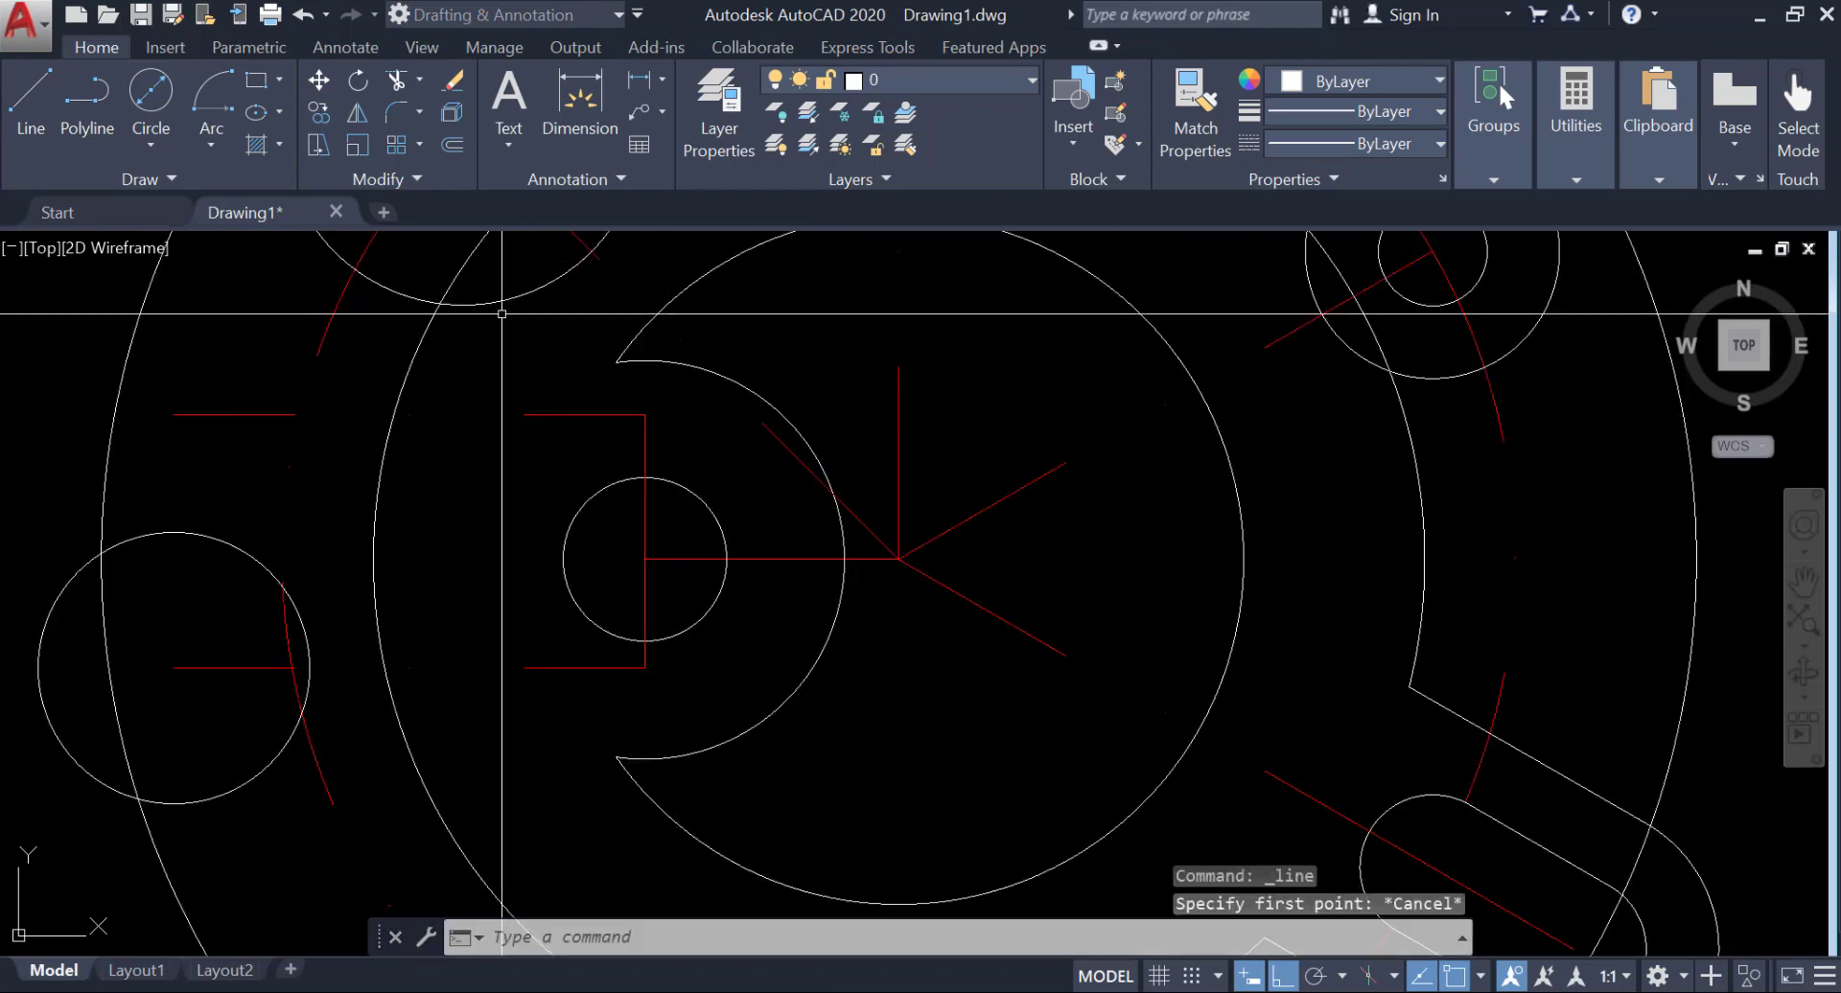
type("e")
key("Return")
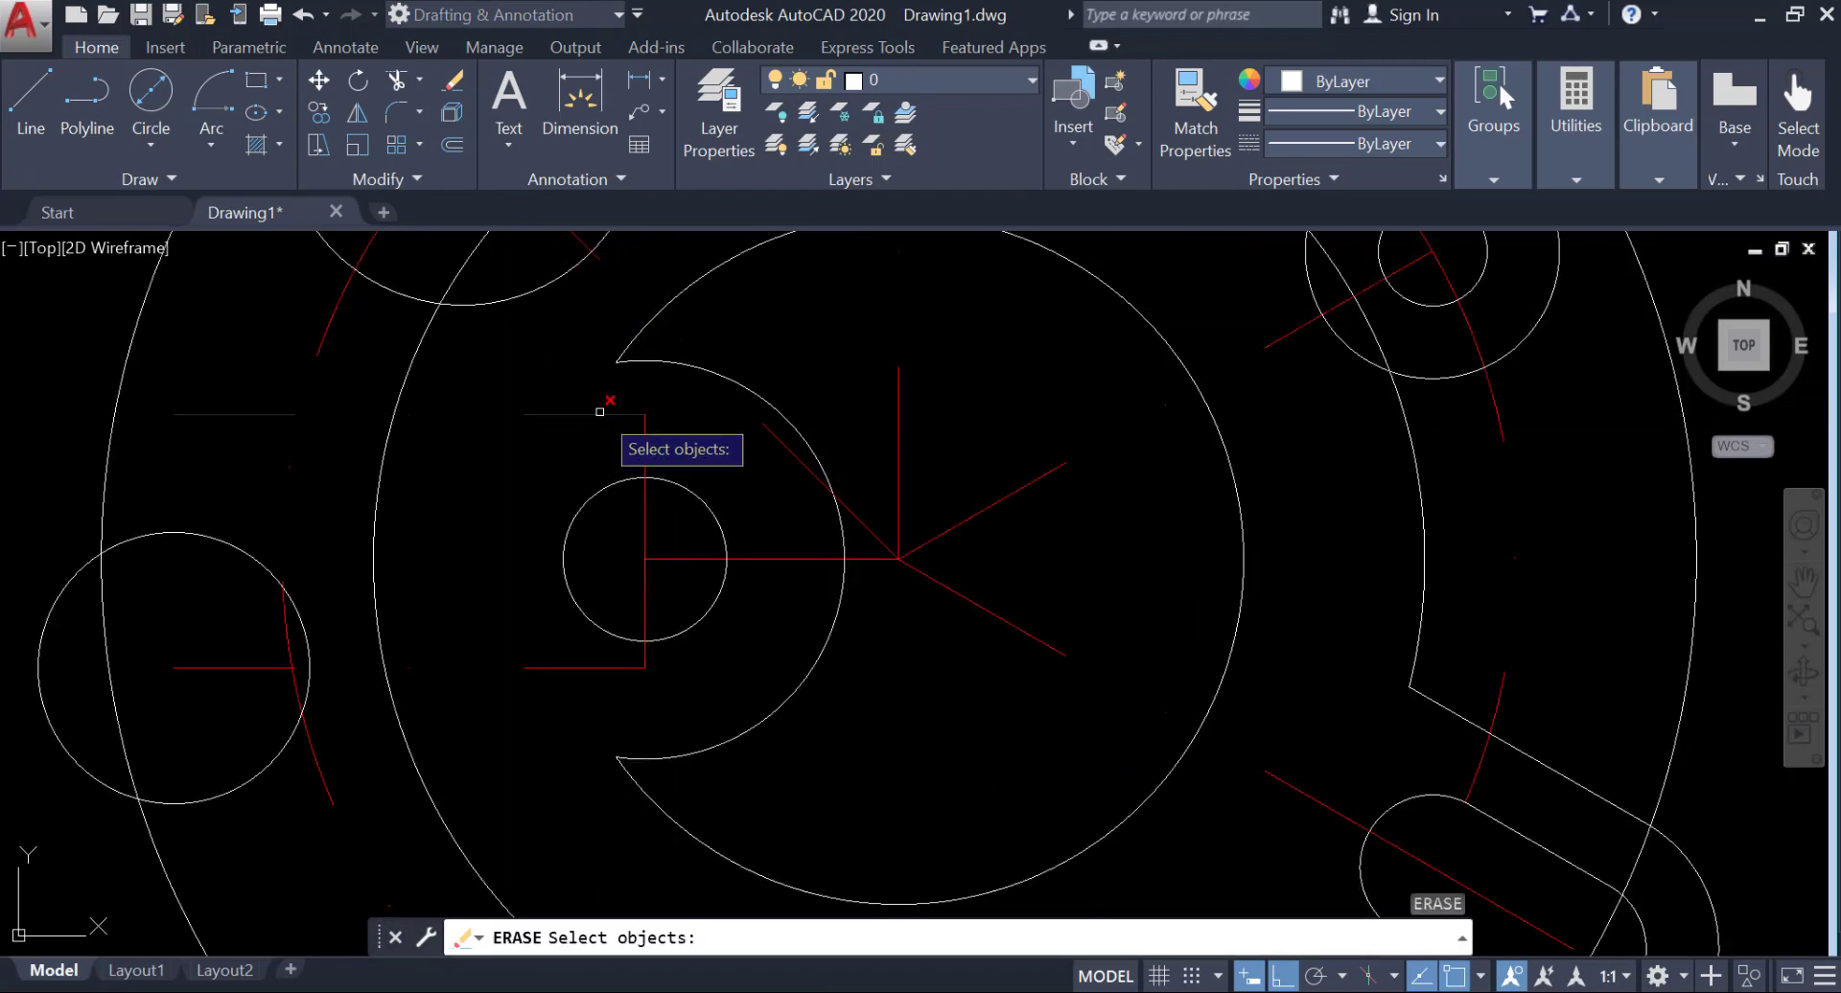
key("Escape")
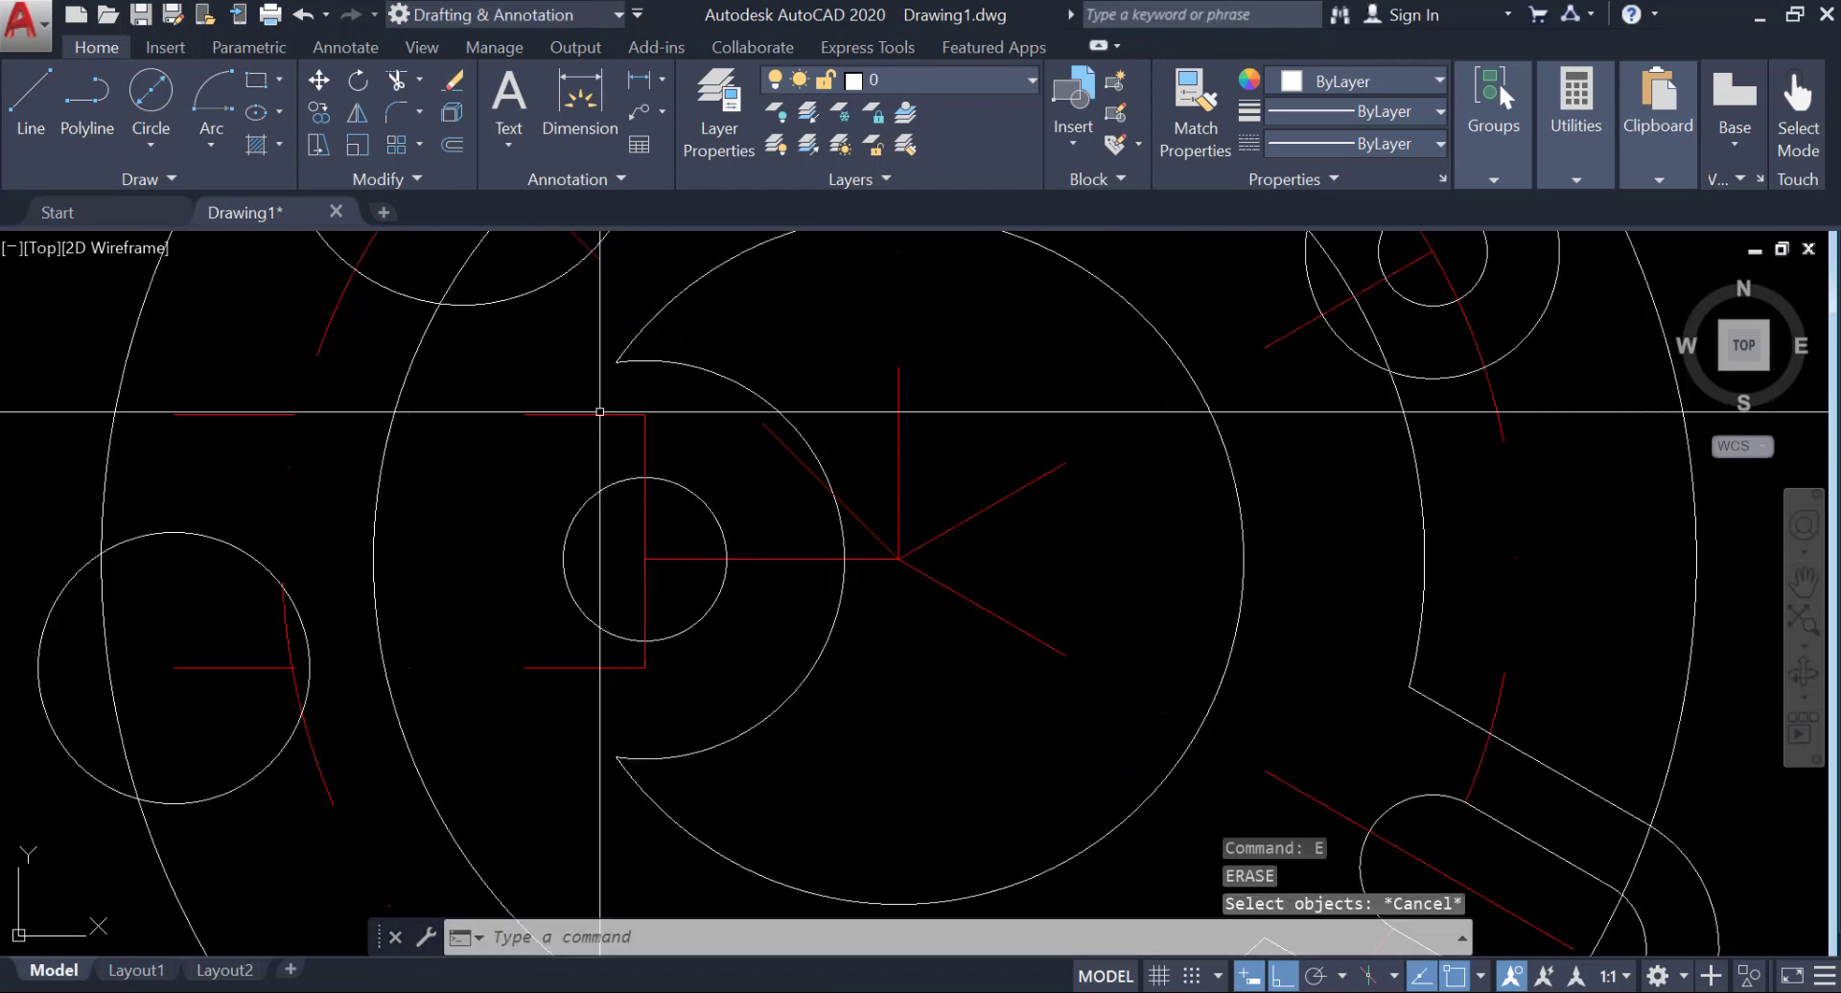
Step: Erase the upper horizontal center line running leftward from the vertical center line above the small circle
left_click(453, 81)
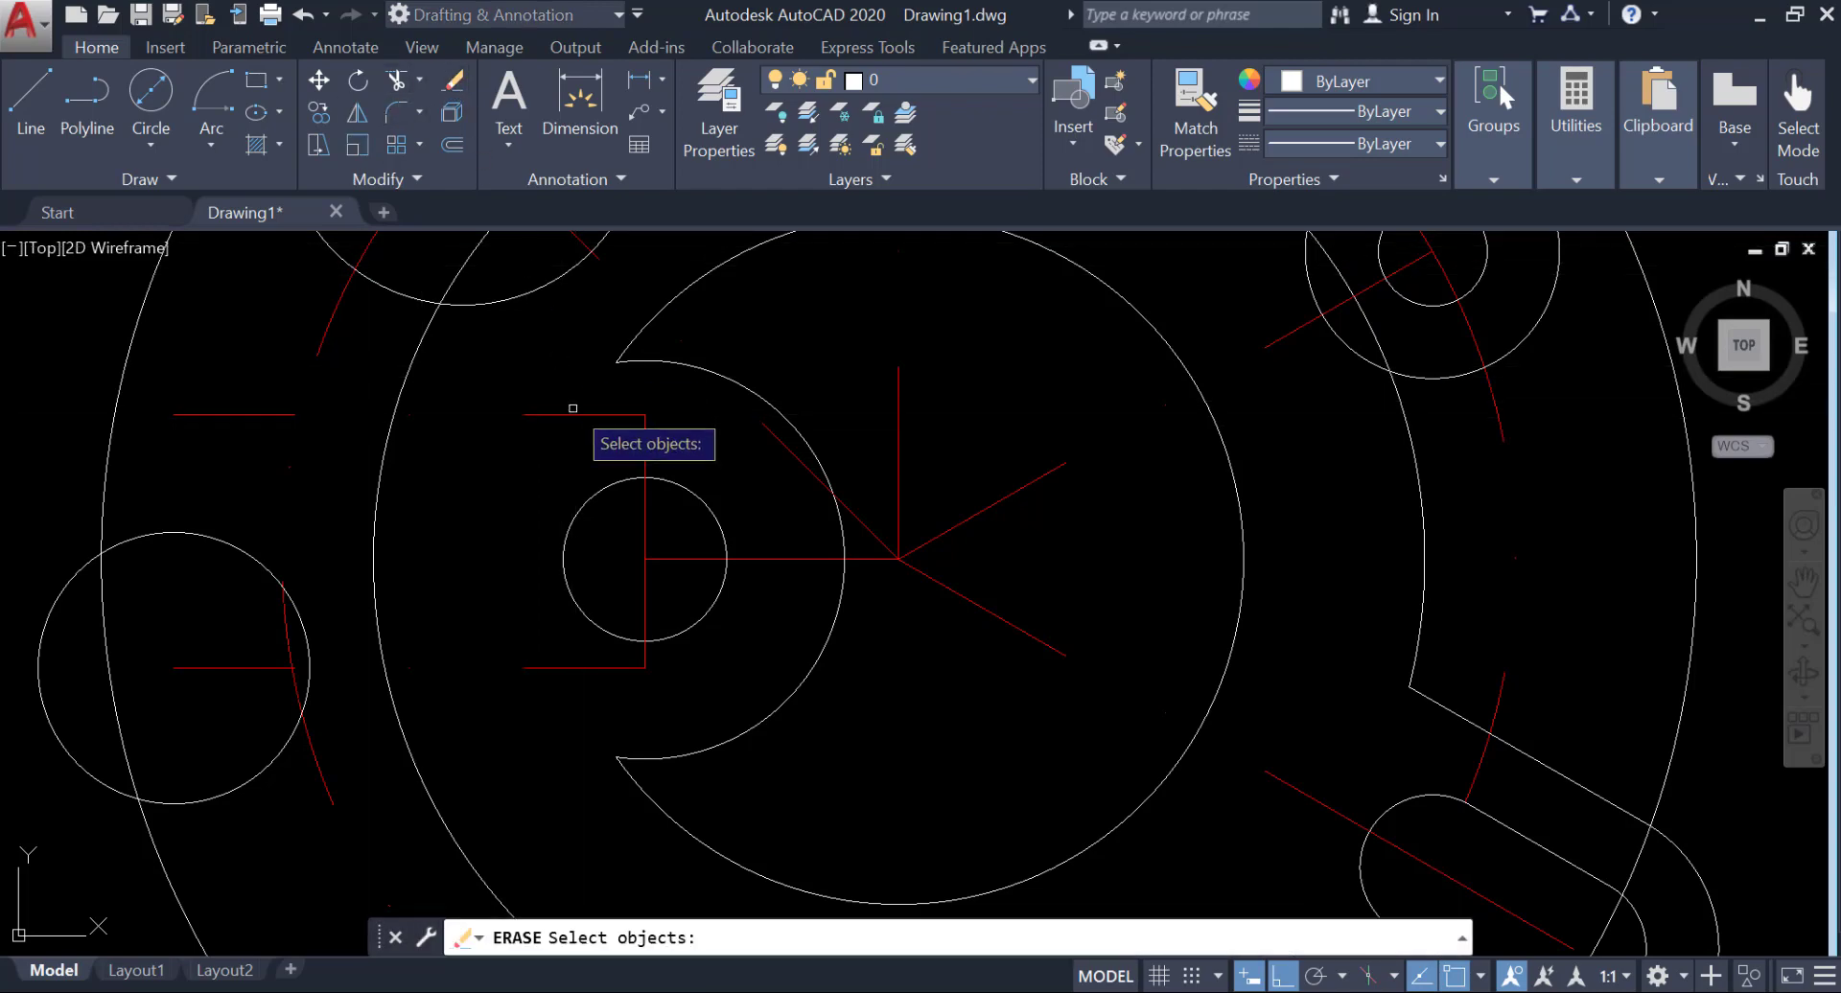
key("Return")
scroll(405, 519, "down", 5)
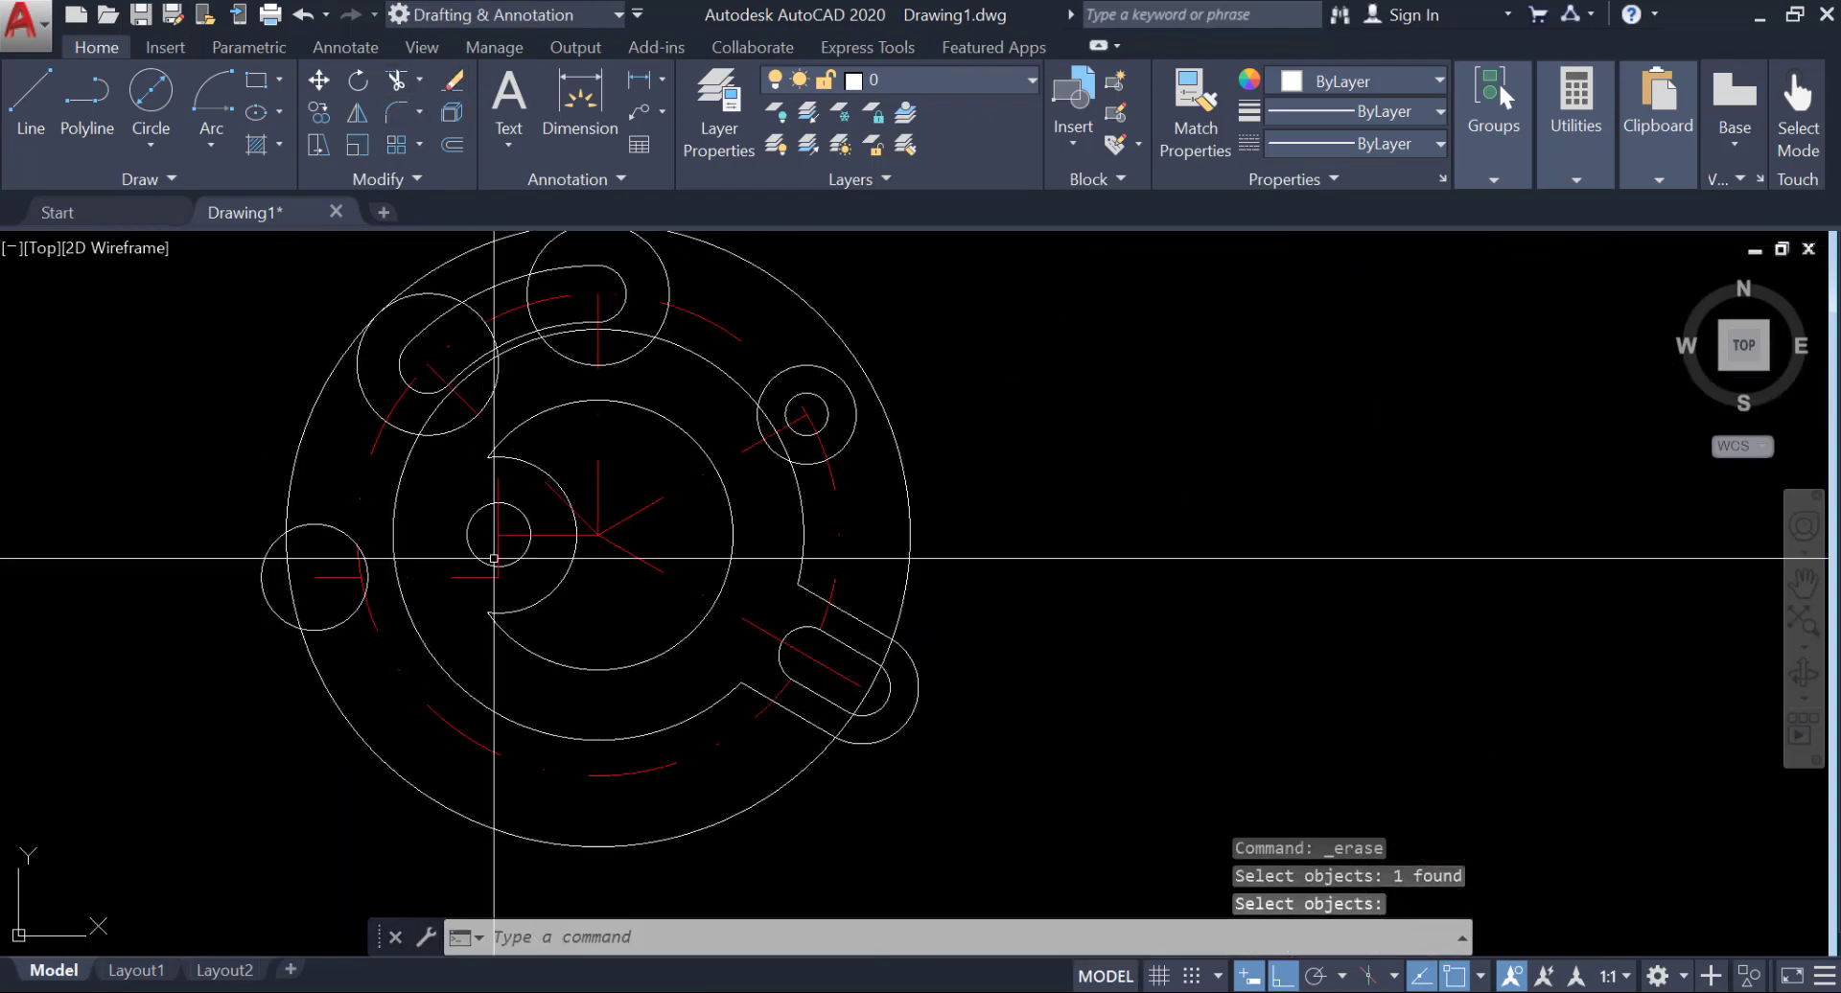
Step: Draw a horizontal line 42.5 units leftward from the upper end of the vertical center line through the small circle
left_click(30, 100)
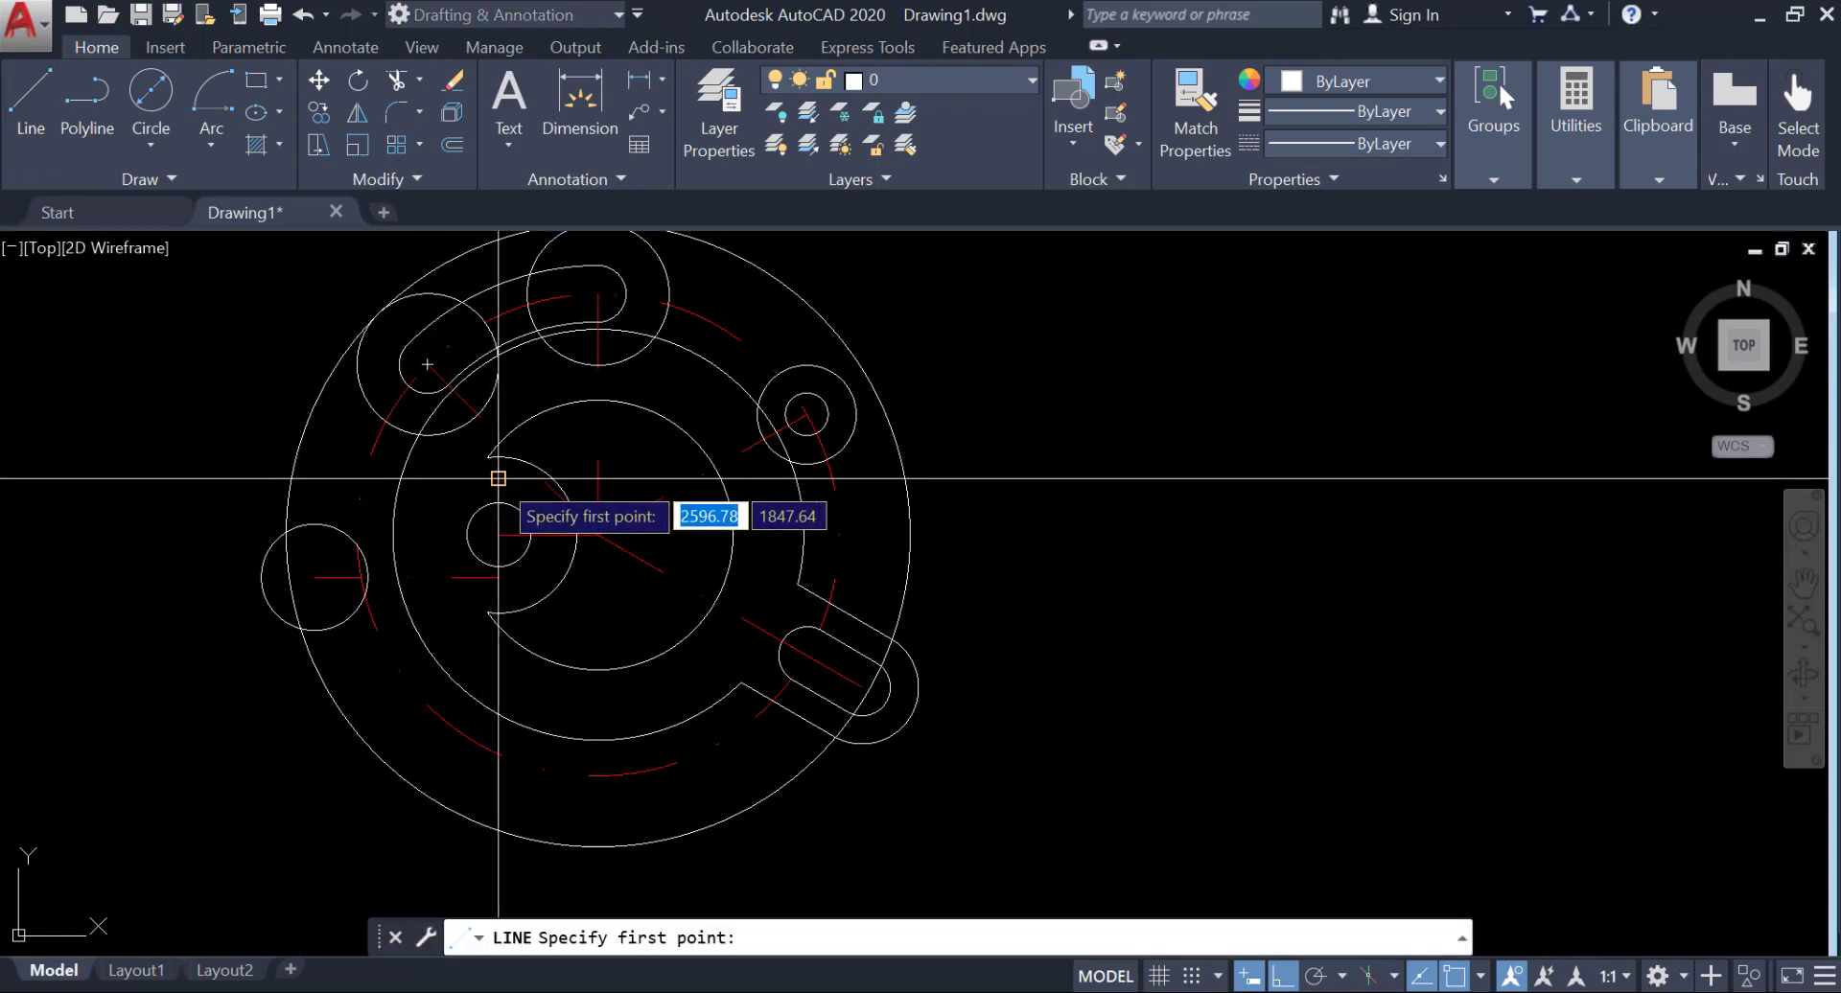
left_click(598, 534)
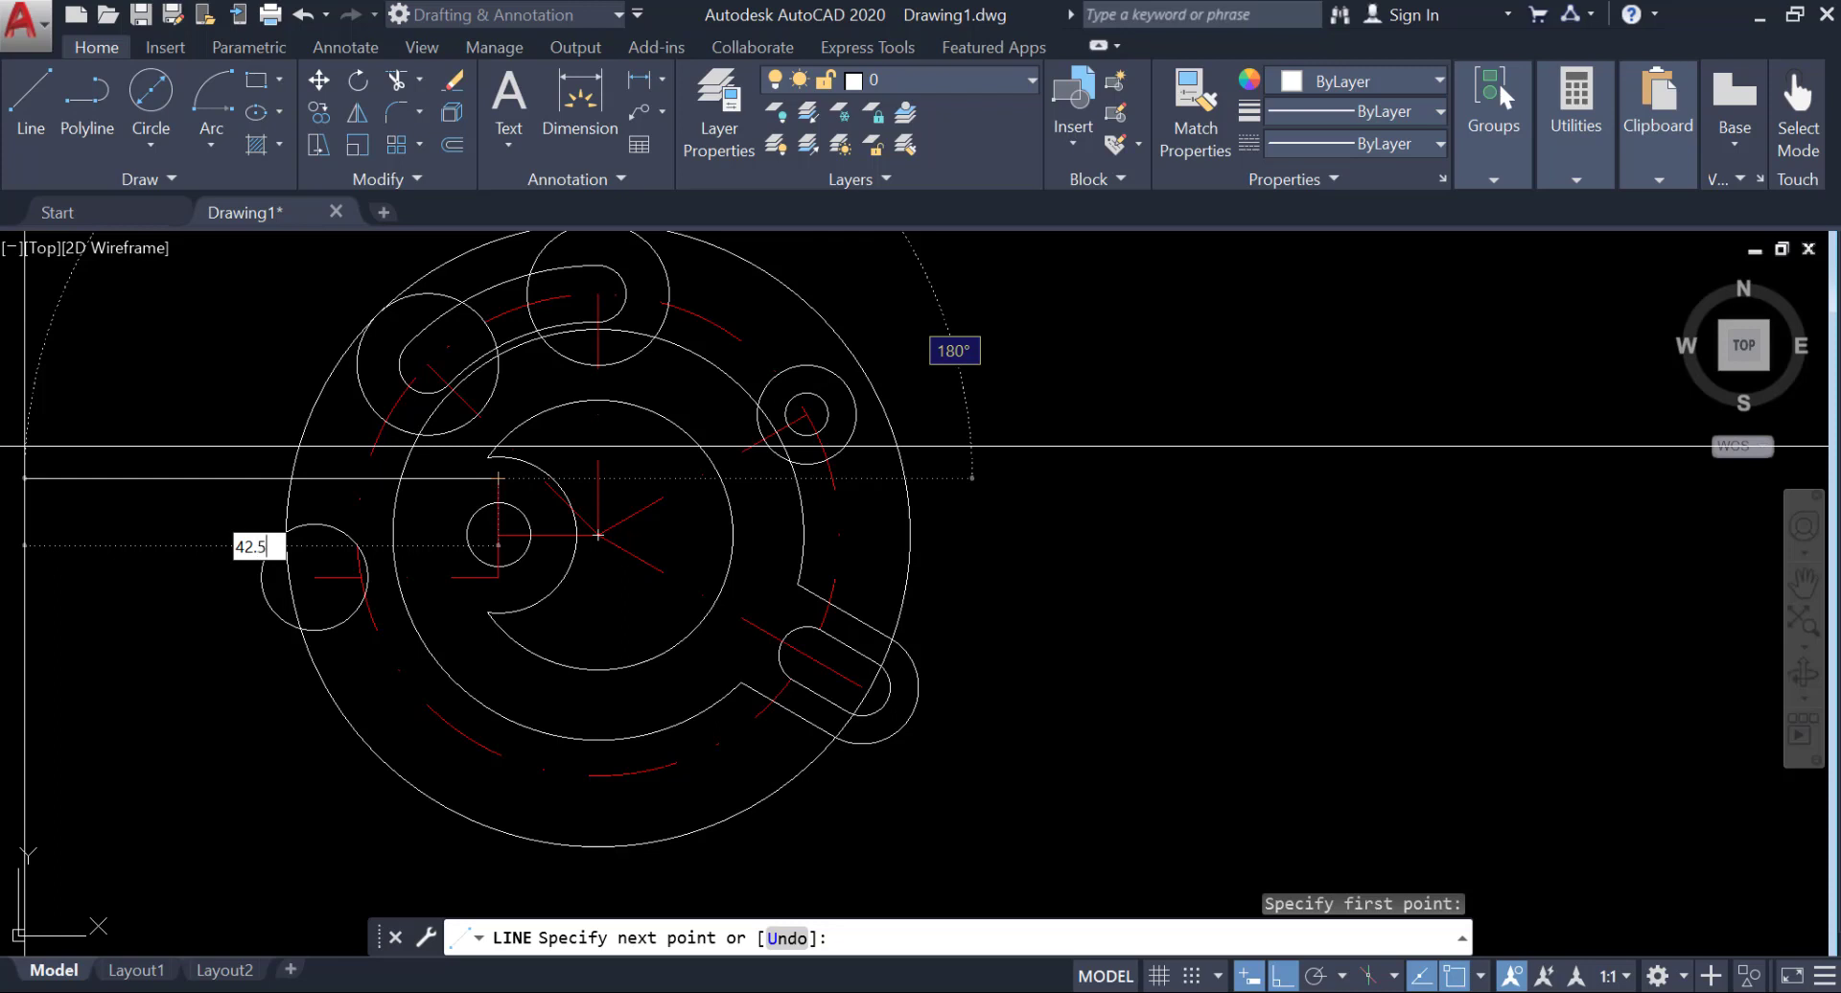
type("42.5")
key("Return")
key("Return")
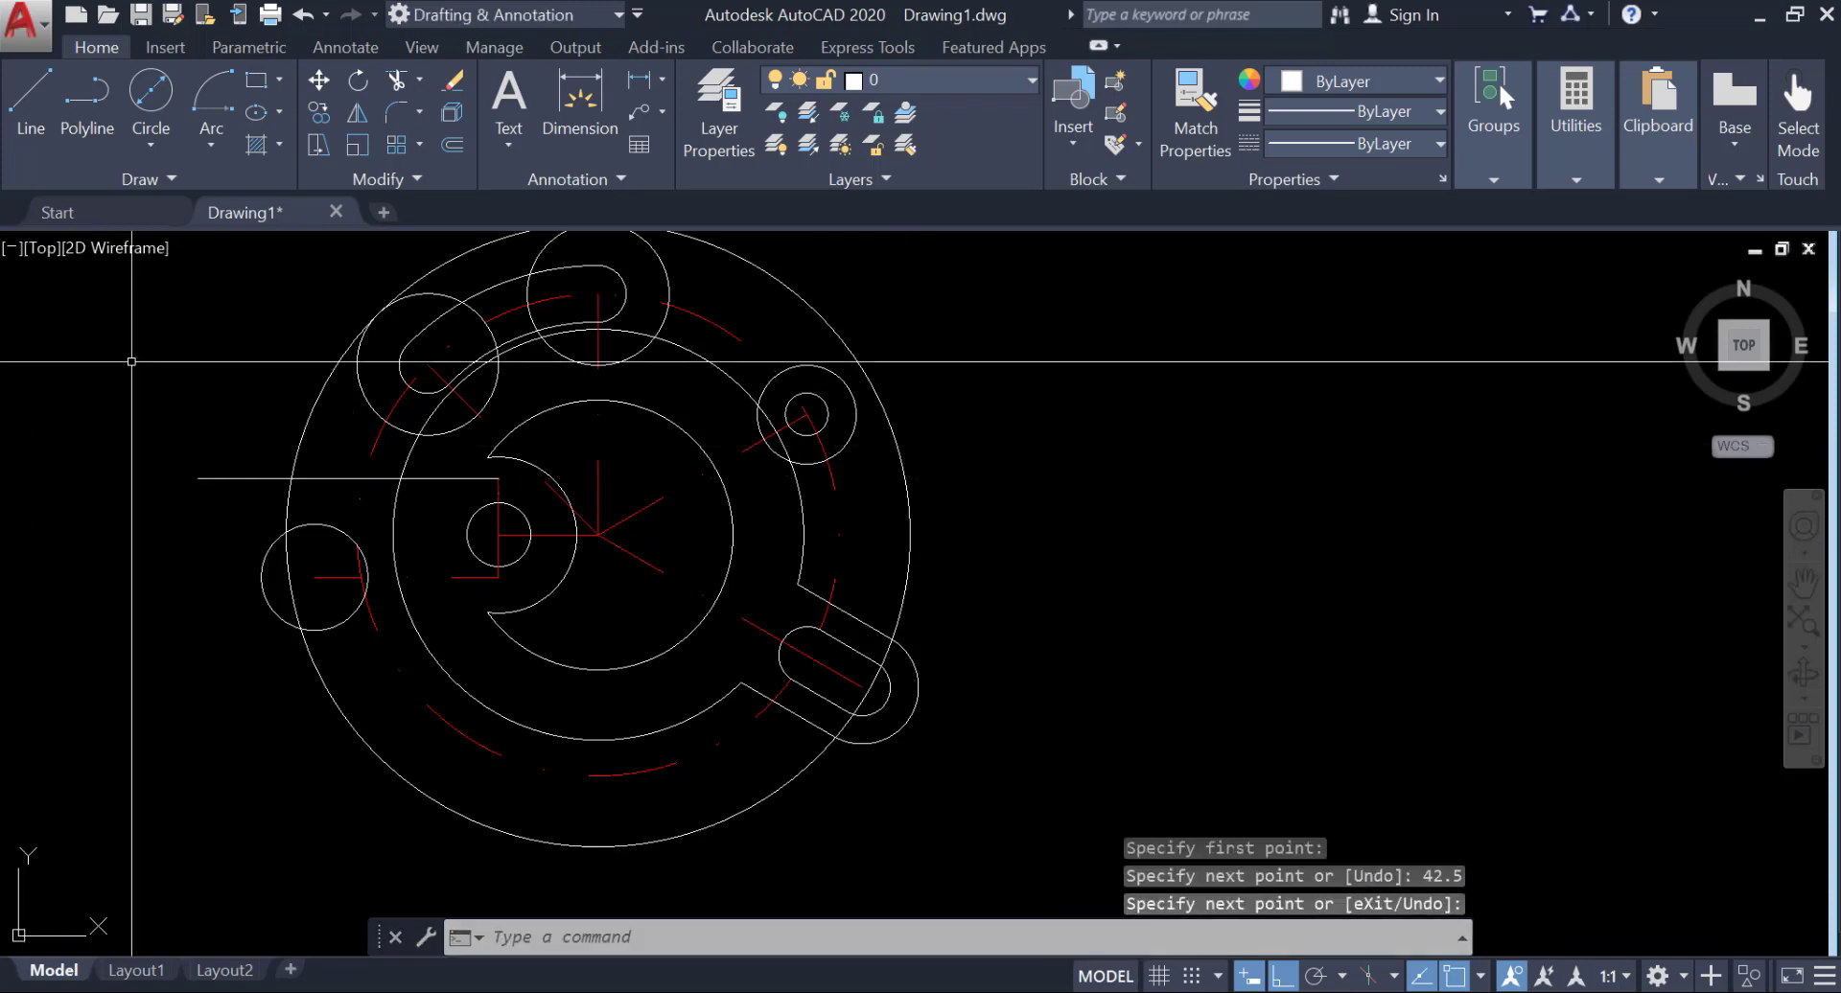
Step: From the left end of the upper horizontal line, draw connected lines 18 units down and 9 units to the right
left_click(30, 100)
left_click(198, 477)
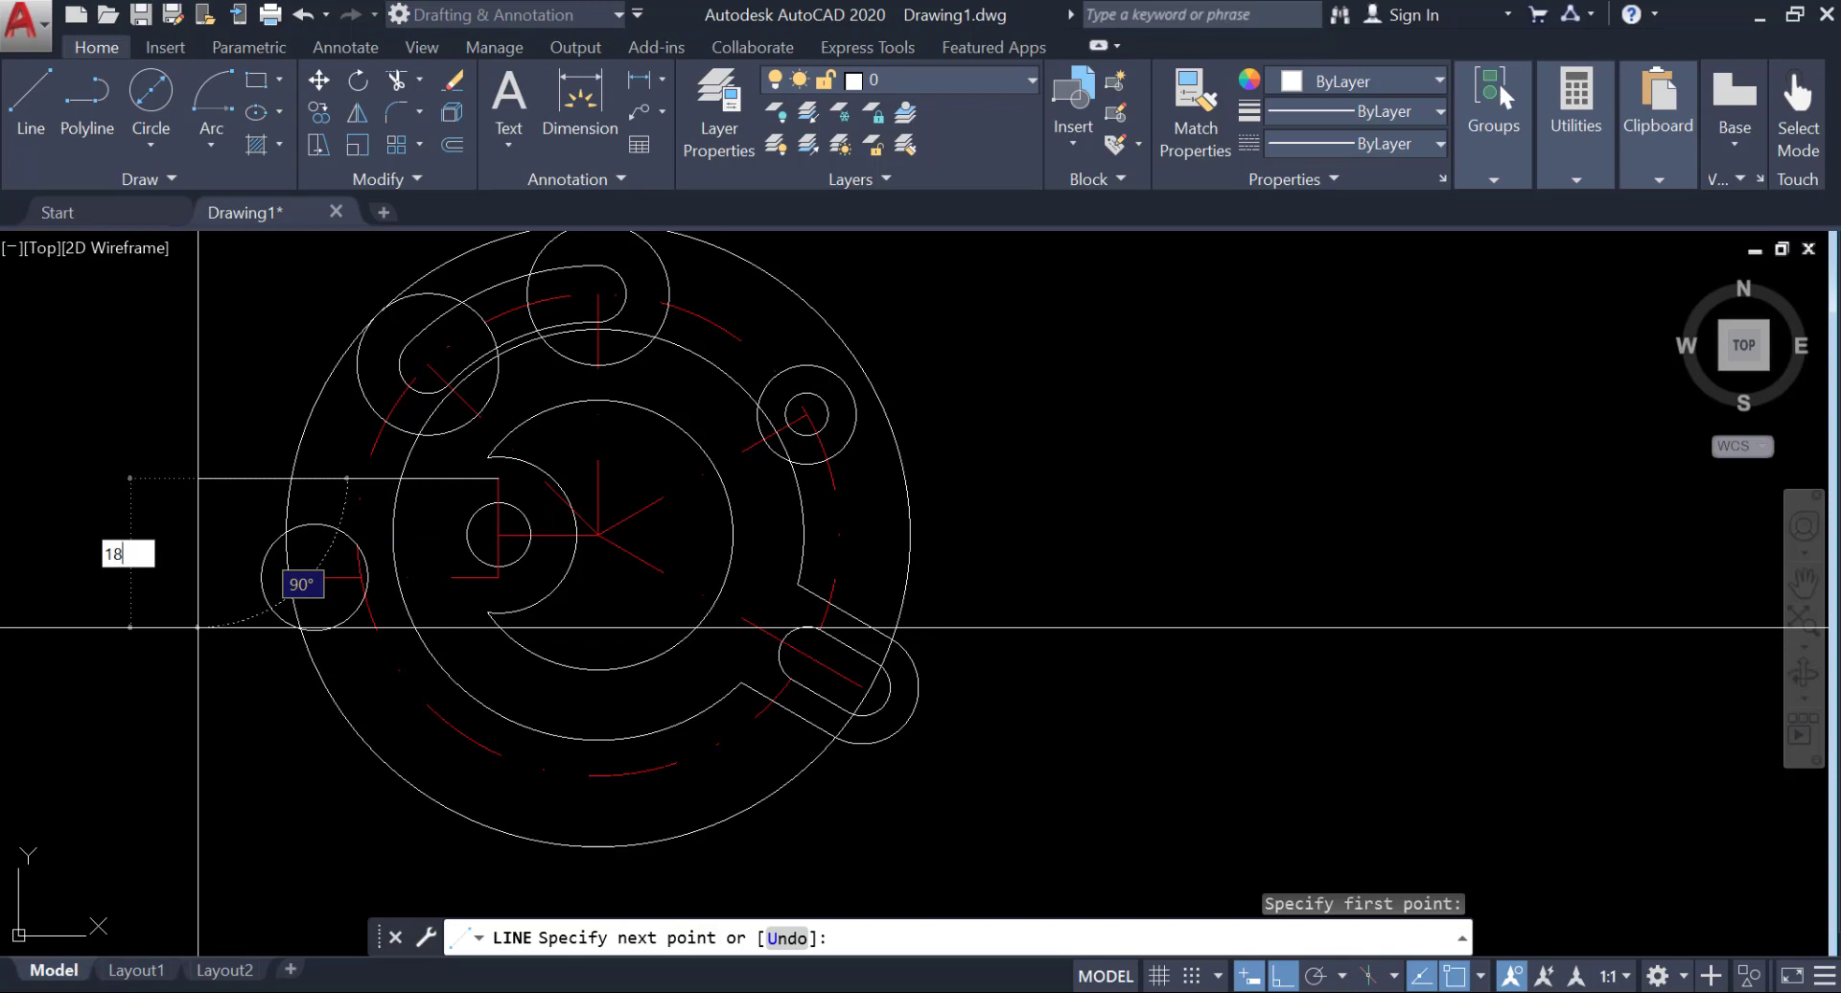
type("18")
key("Return")
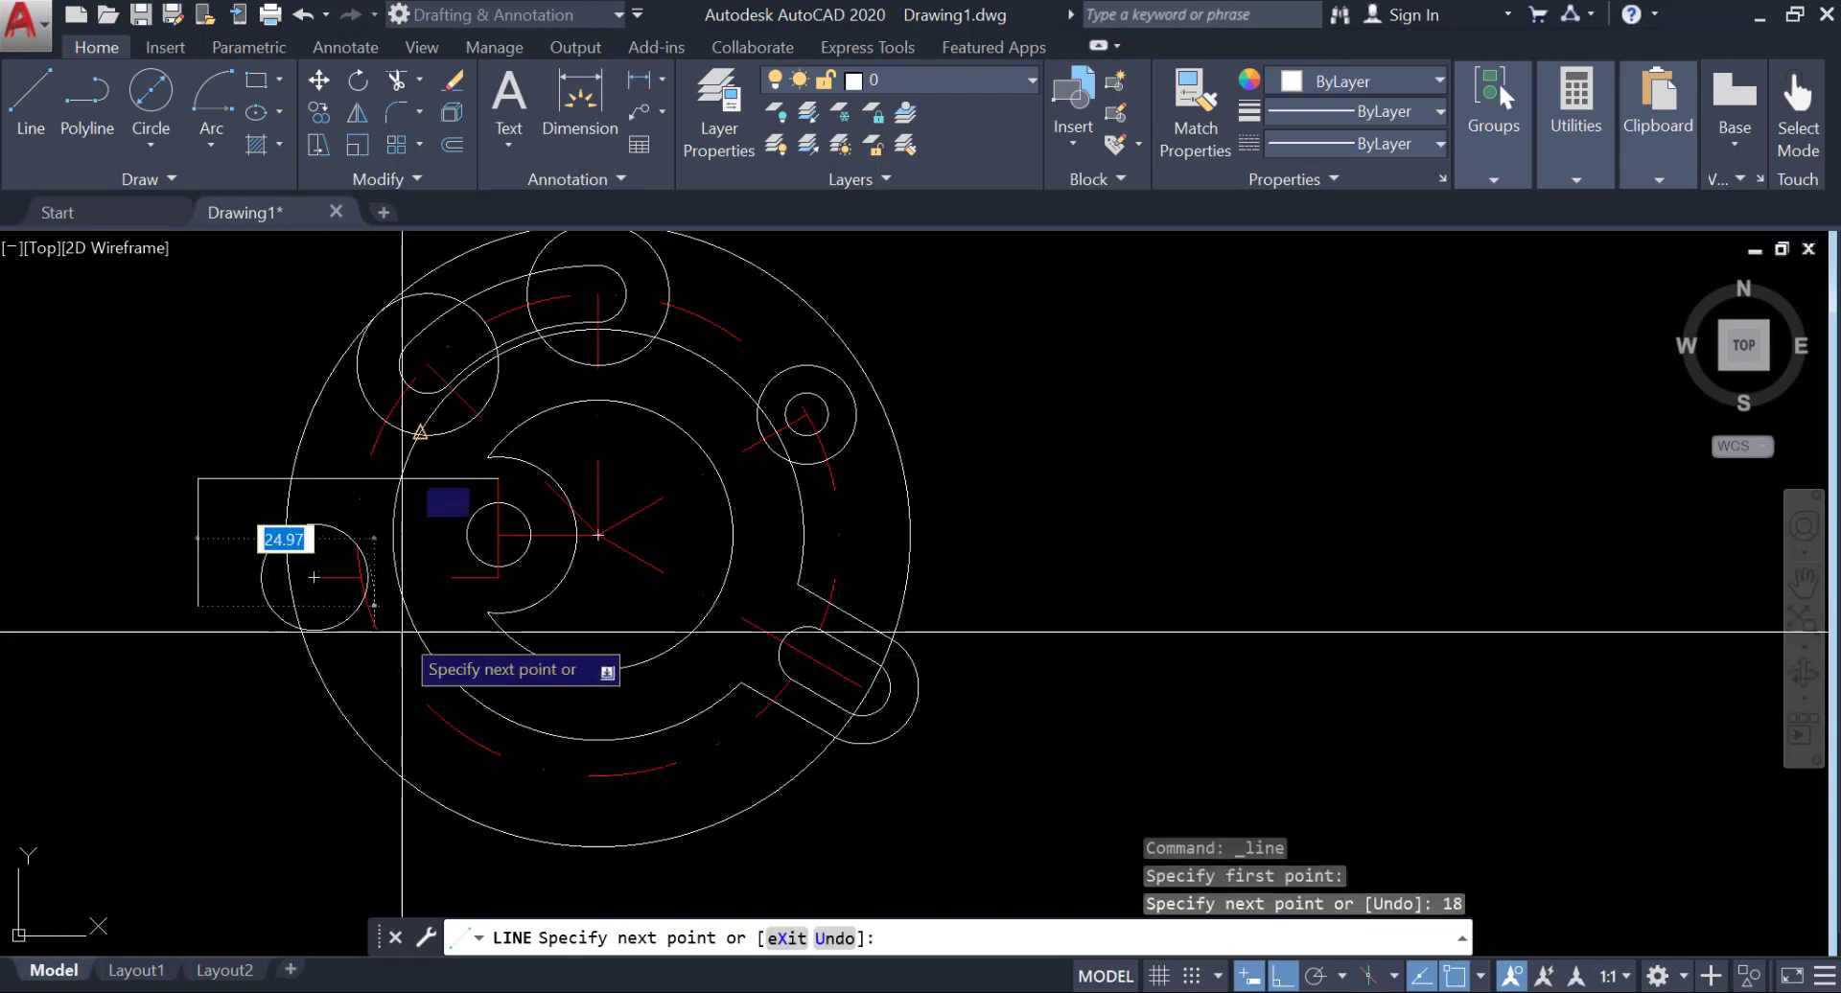
scroll(408, 647, "up", 6)
scroll(407, 655, "down", 5)
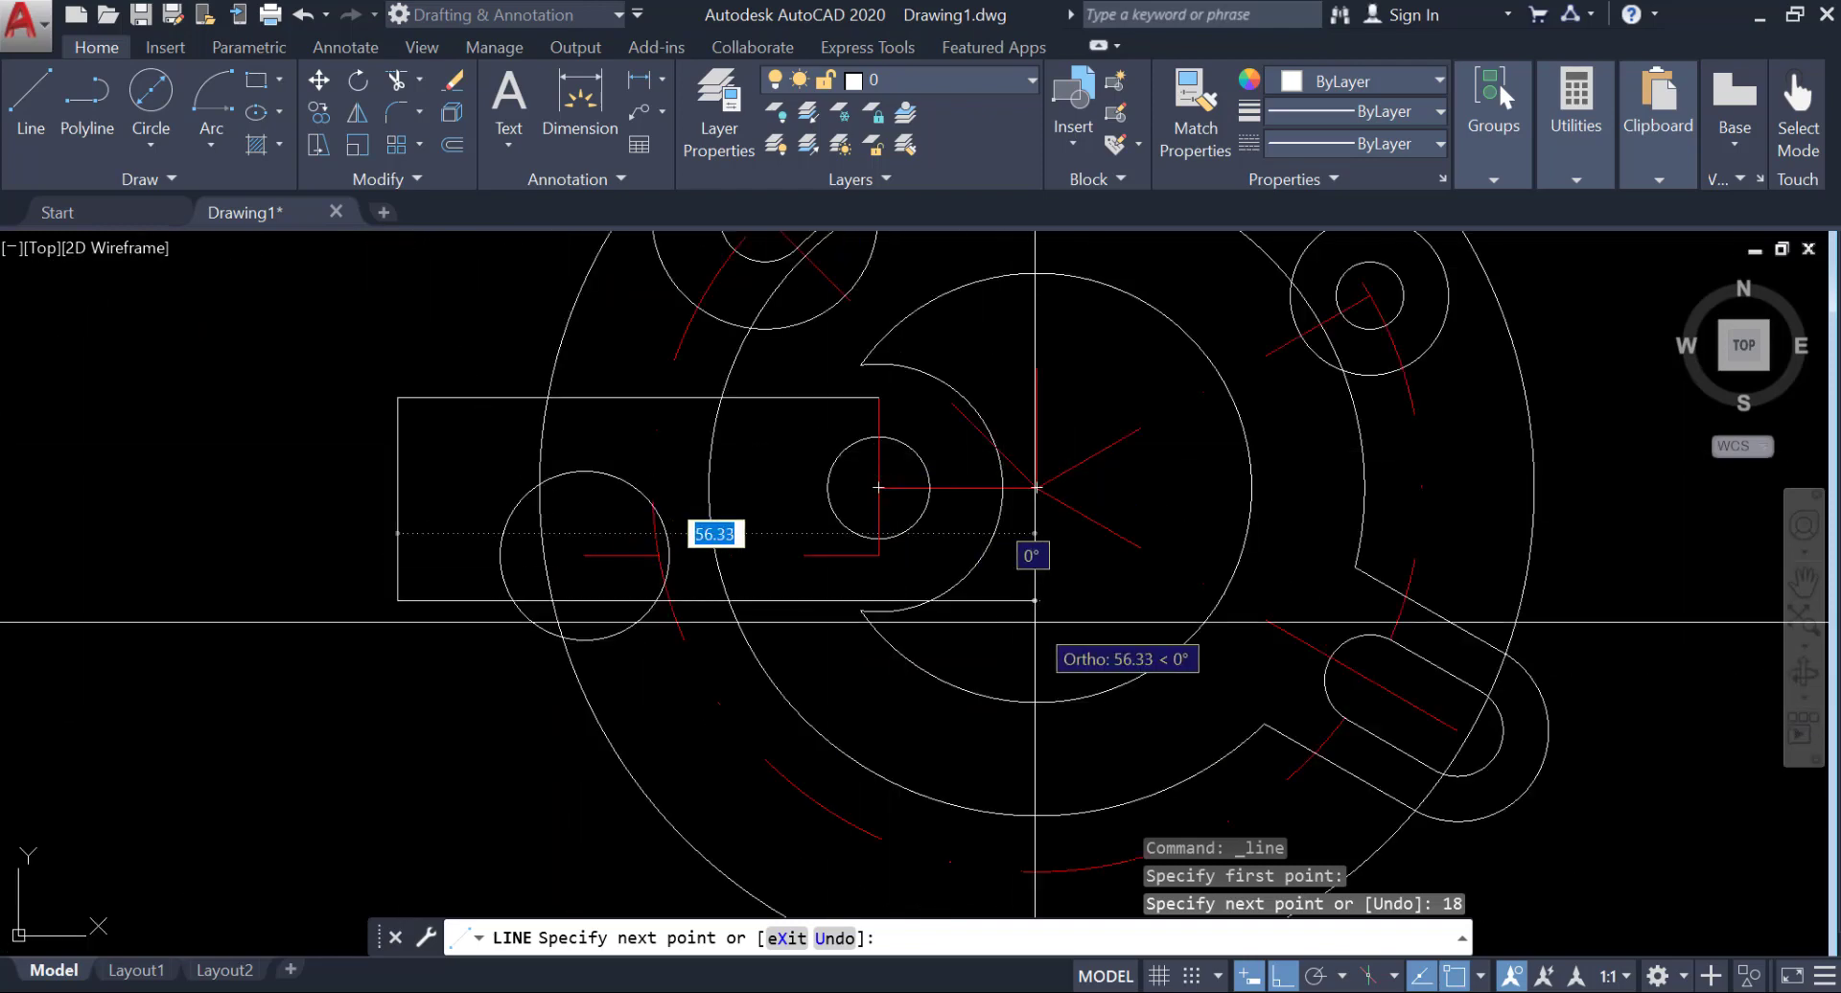
type("9")
key("Return")
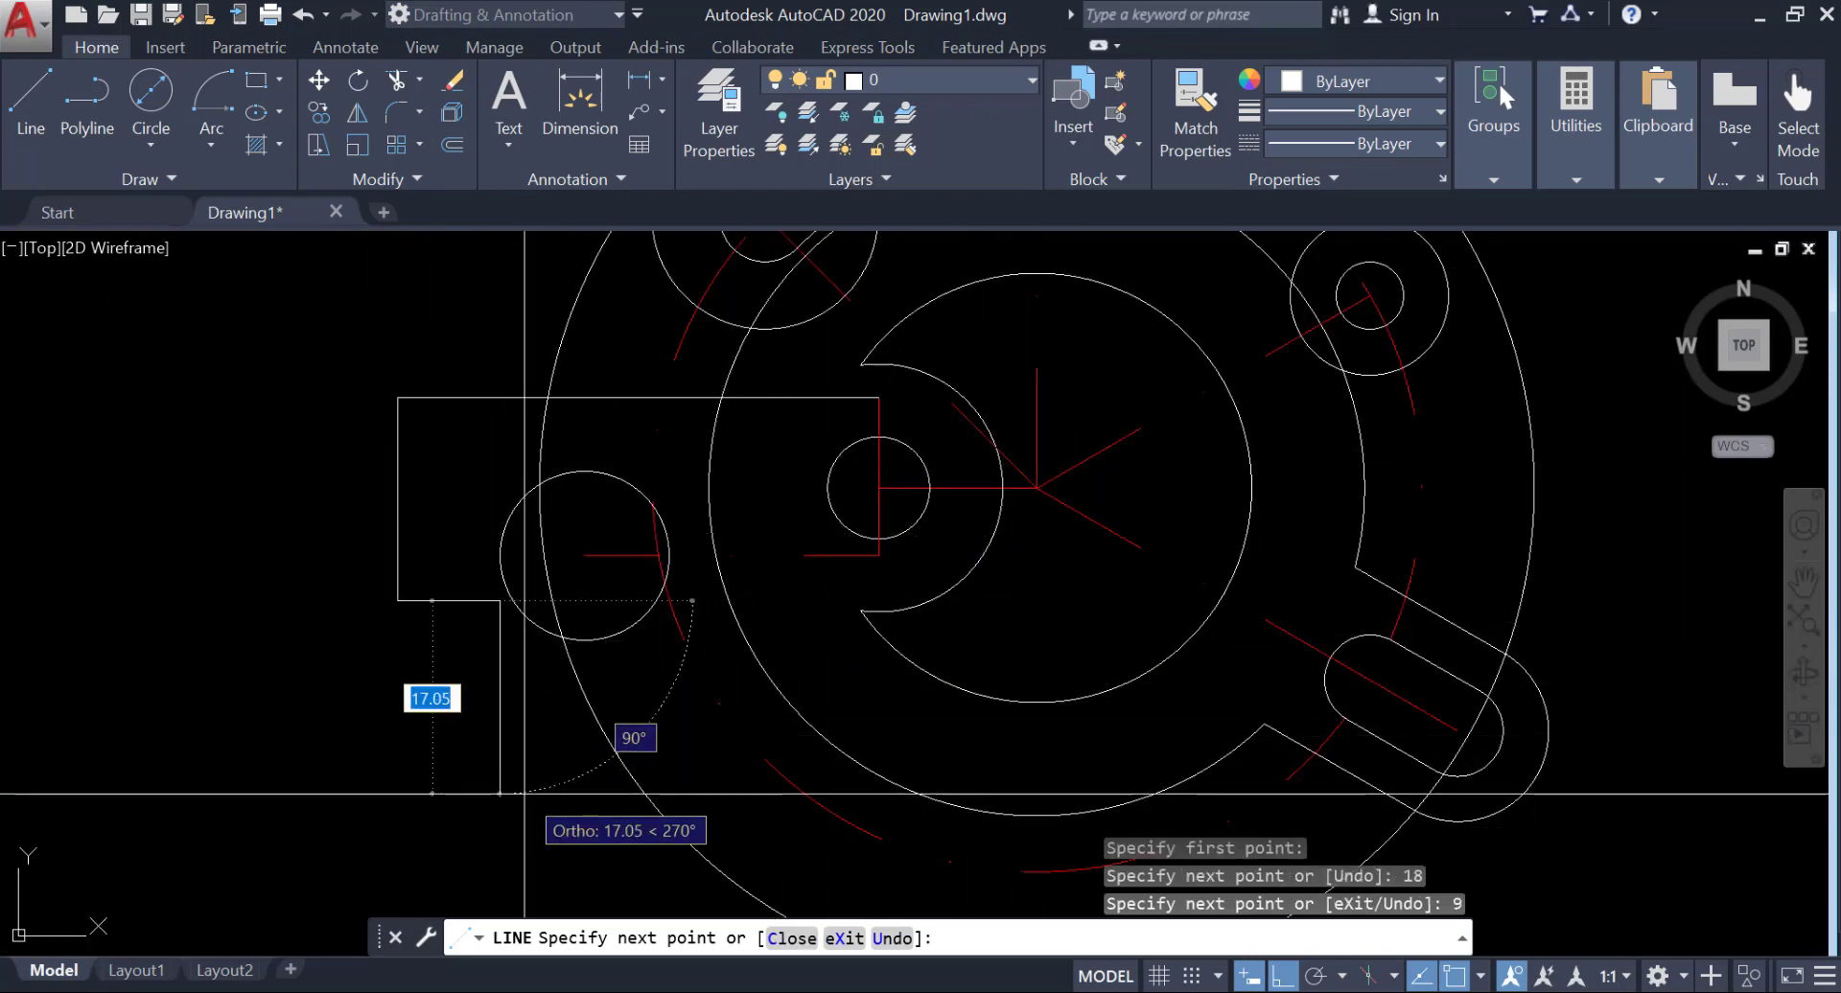
Step: Continue the outline 10 units down, ending with a horizontal line rightward to just inside the large ring circle
key("Return")
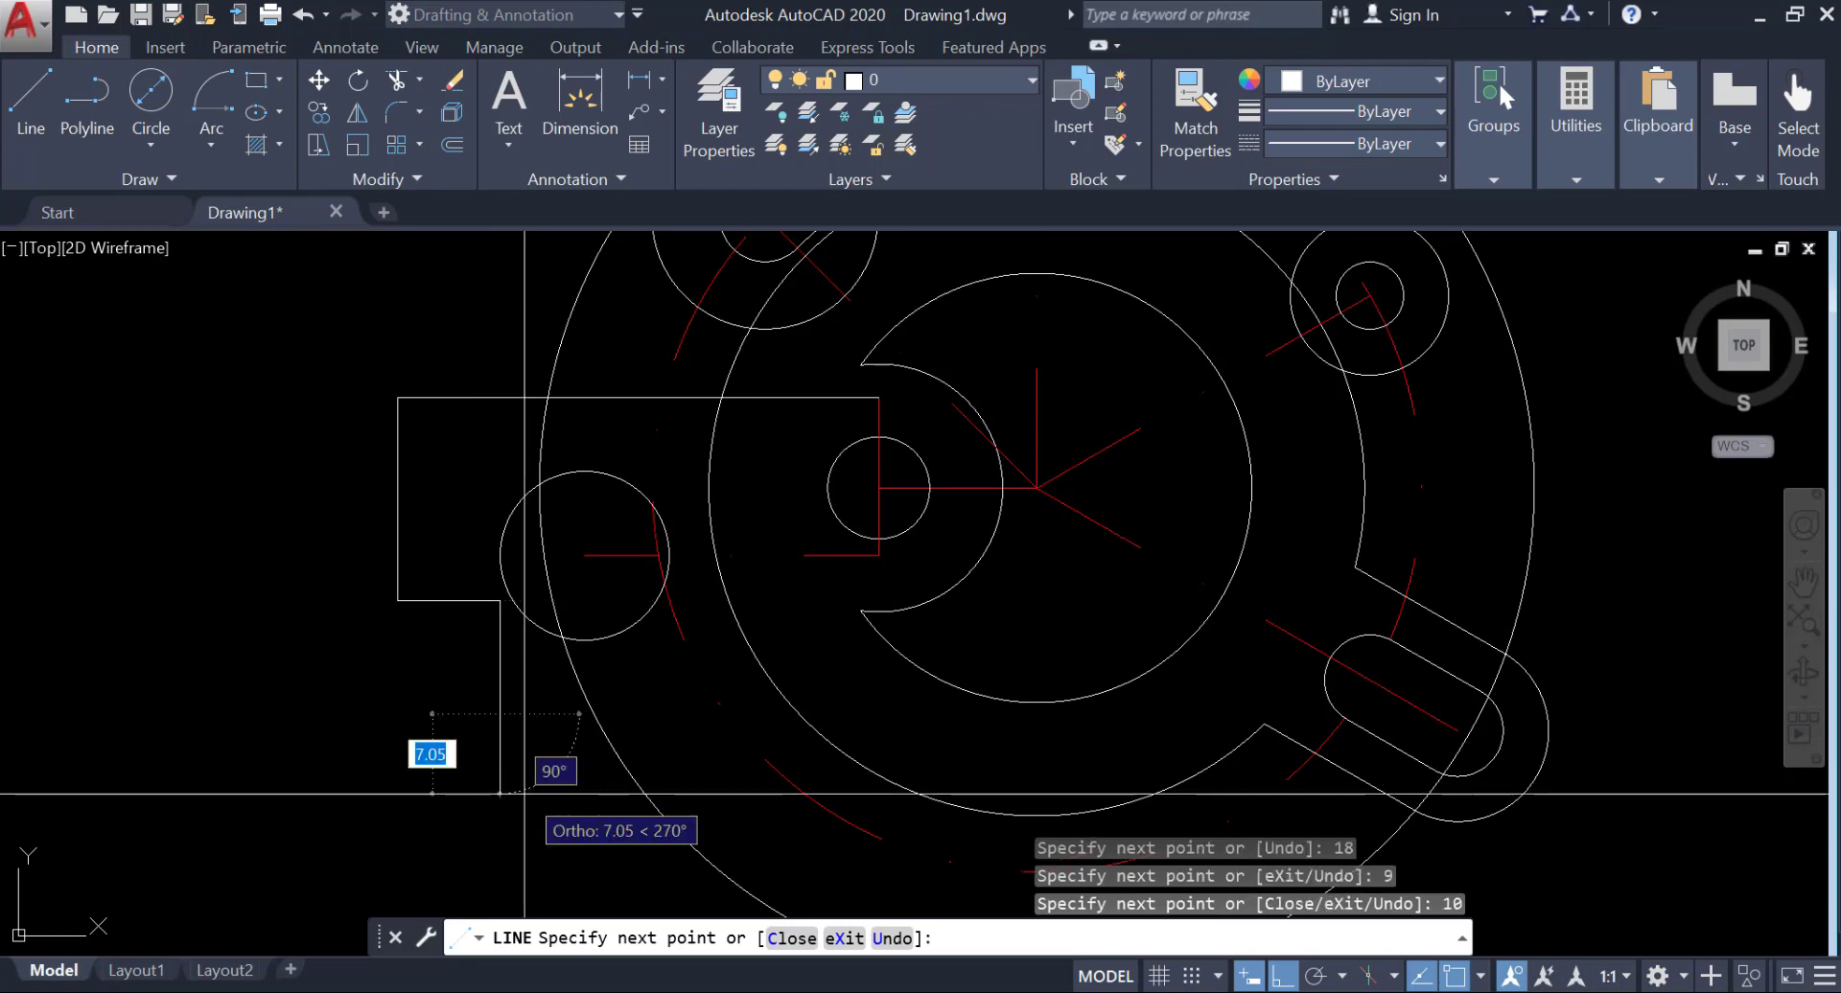
scroll(959, 711, "up", 5)
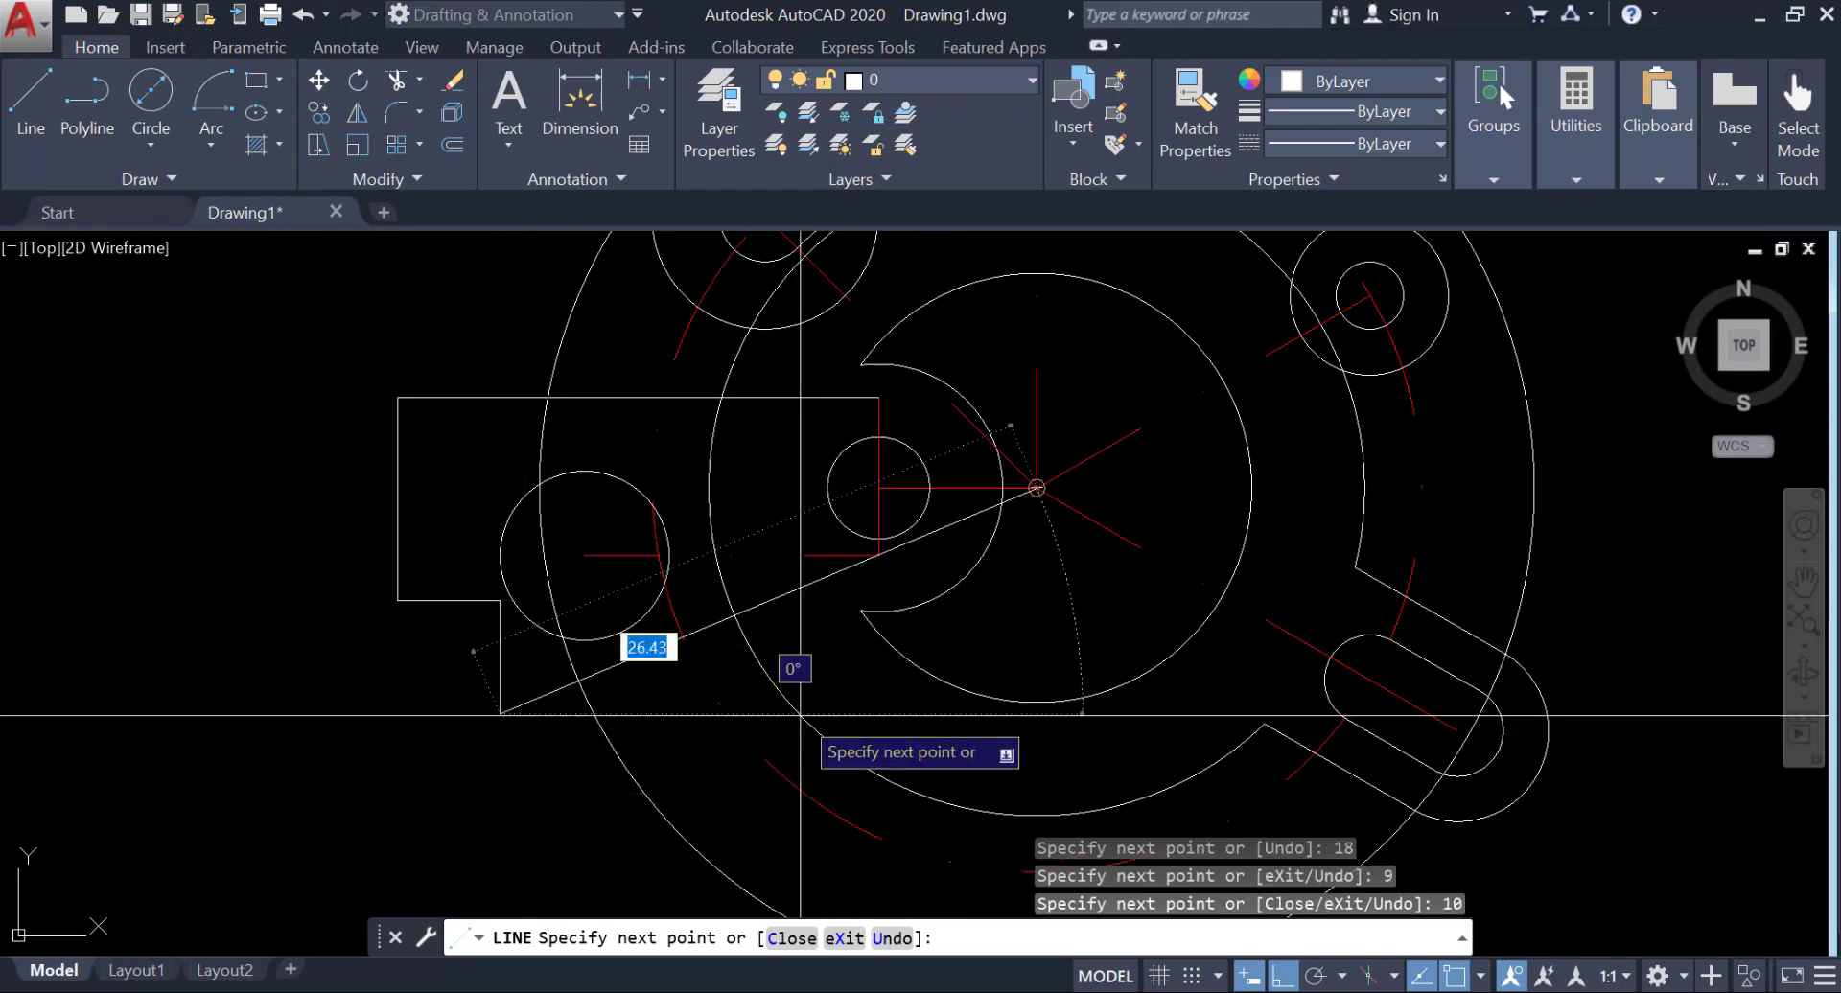
left_click(905, 718)
key("Return")
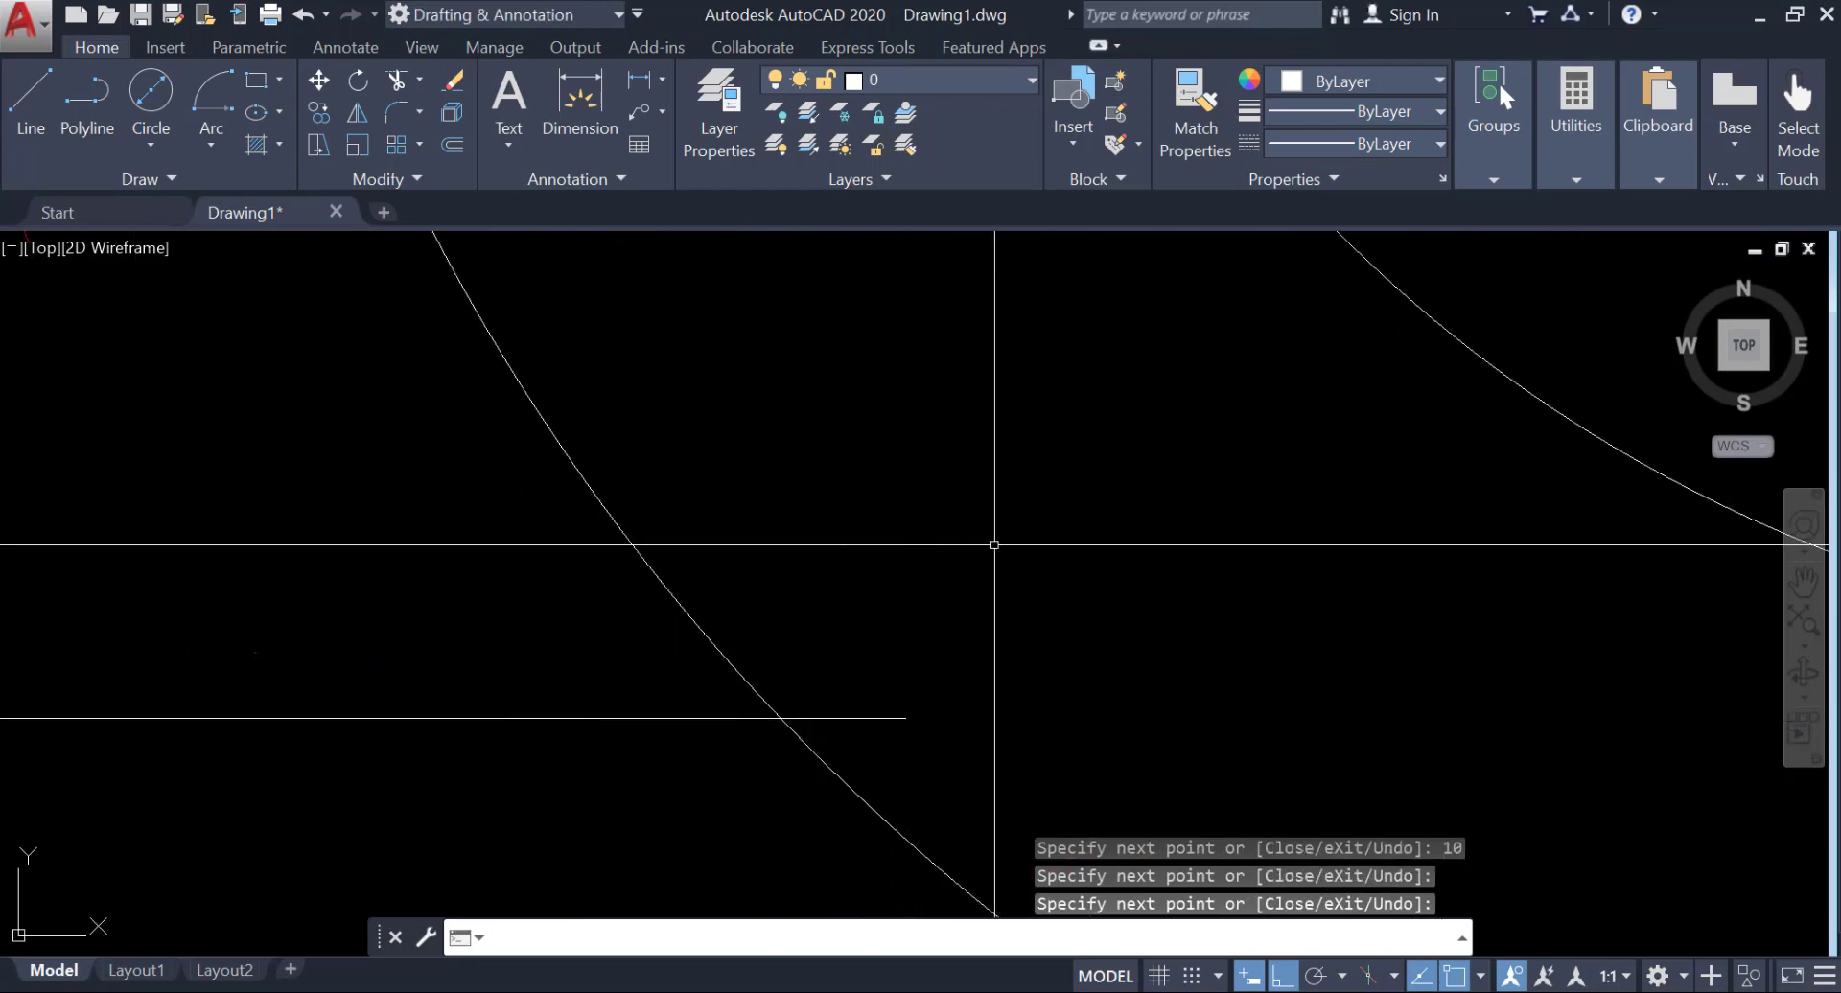
Step: Trim the overhang of the lower horizontal line inside the large ring circle
scroll(992, 544, "down", 4)
left_click(396, 80)
key("Return")
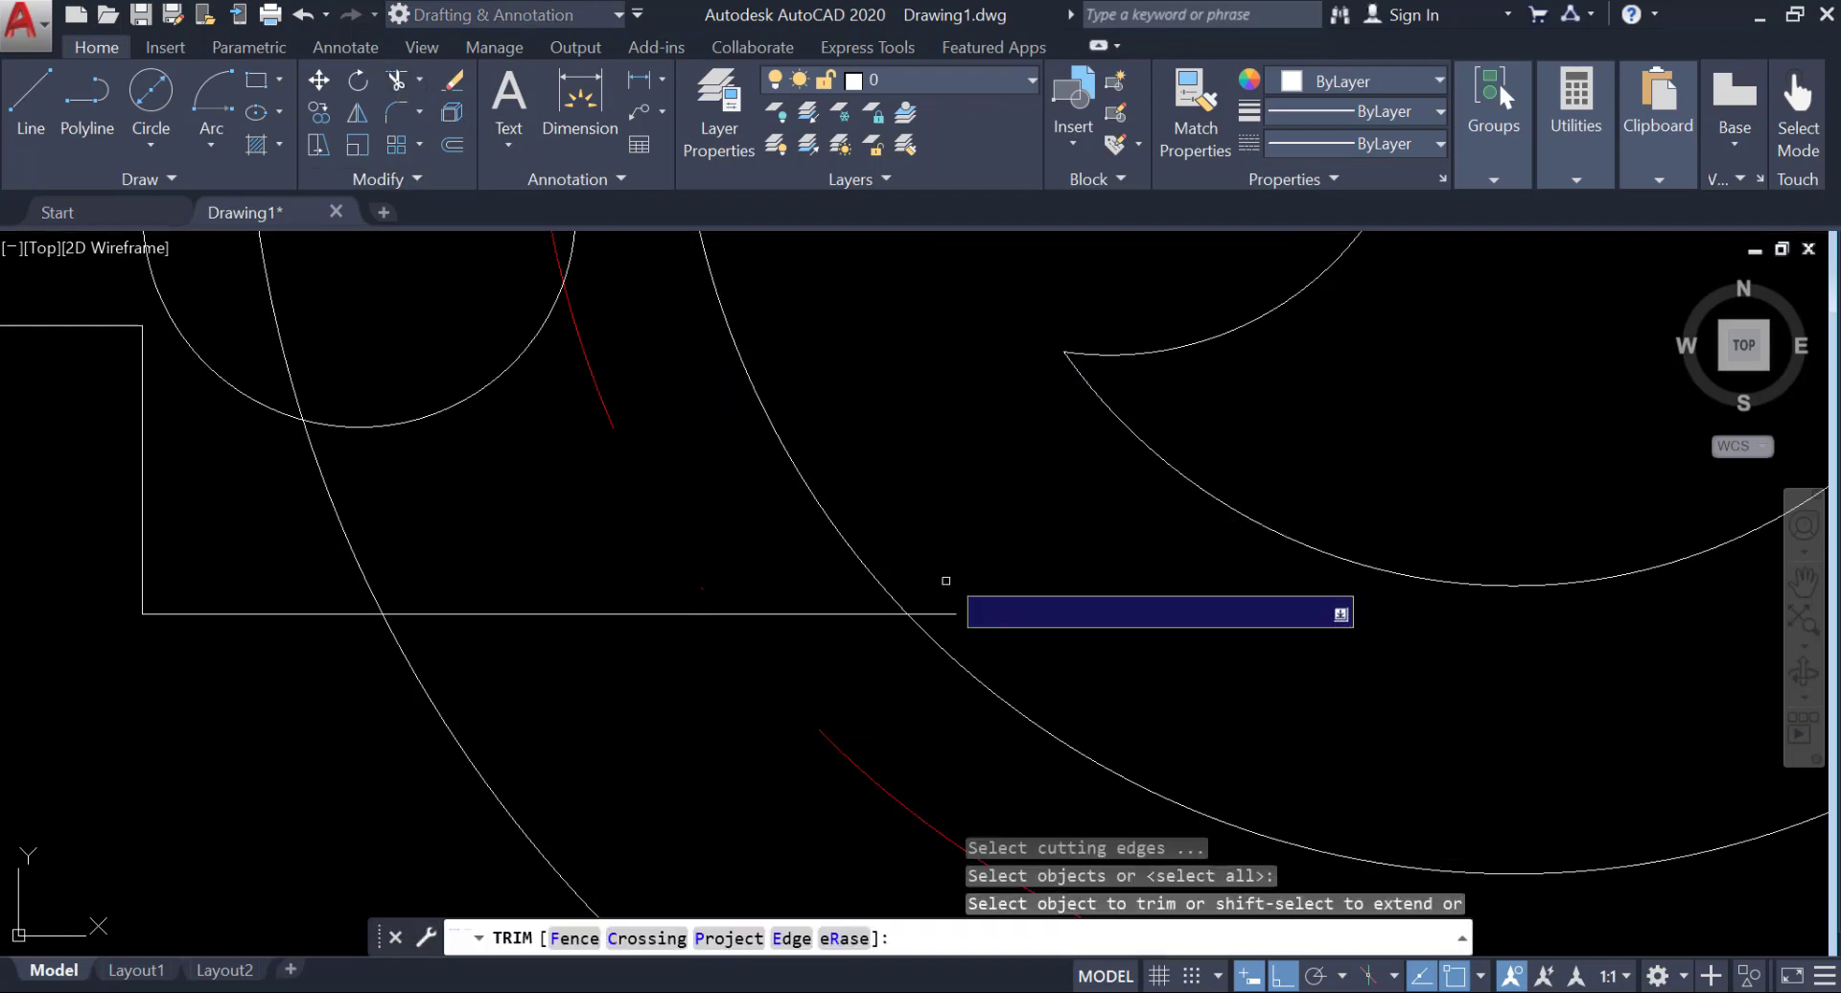
key("Return")
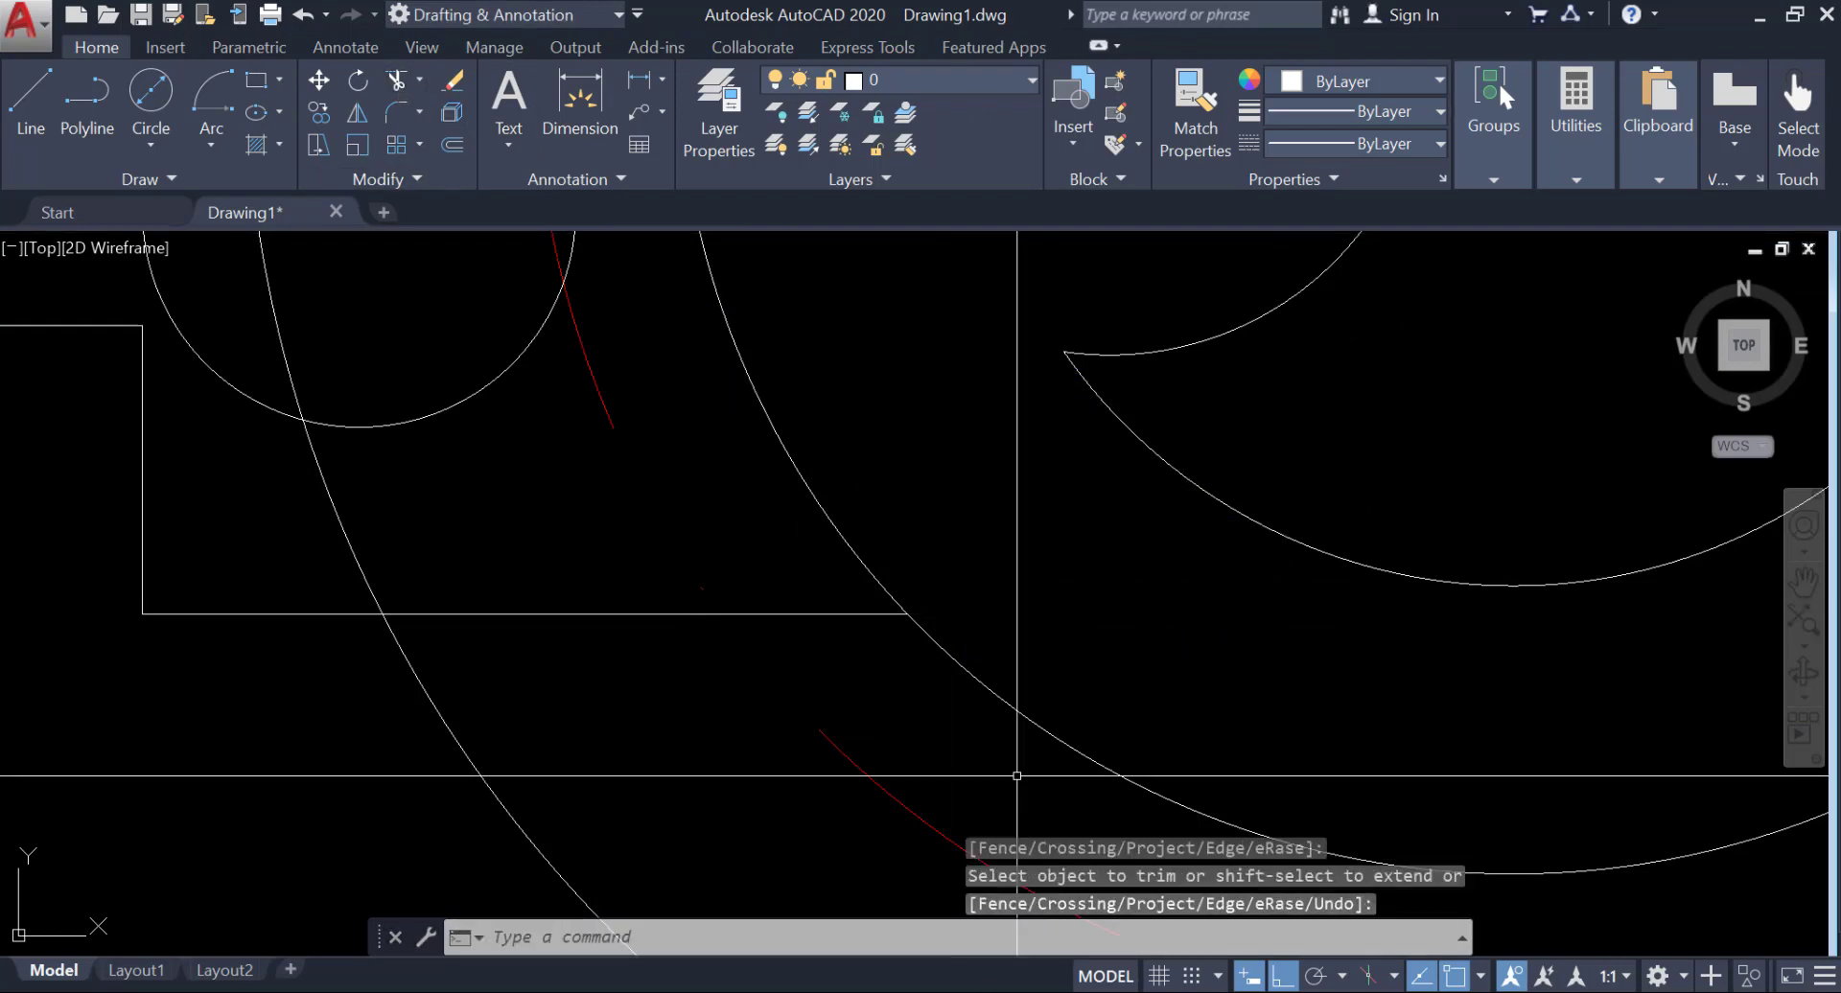
Step: Draw a diagonal line across the stepped corner, joining the lower end of the 18-unit line to the lower horizontal line's left end
scroll(863, 690, "down", 2)
middle_click_drag(751, 361, 723, 494)
left_click(31, 96)
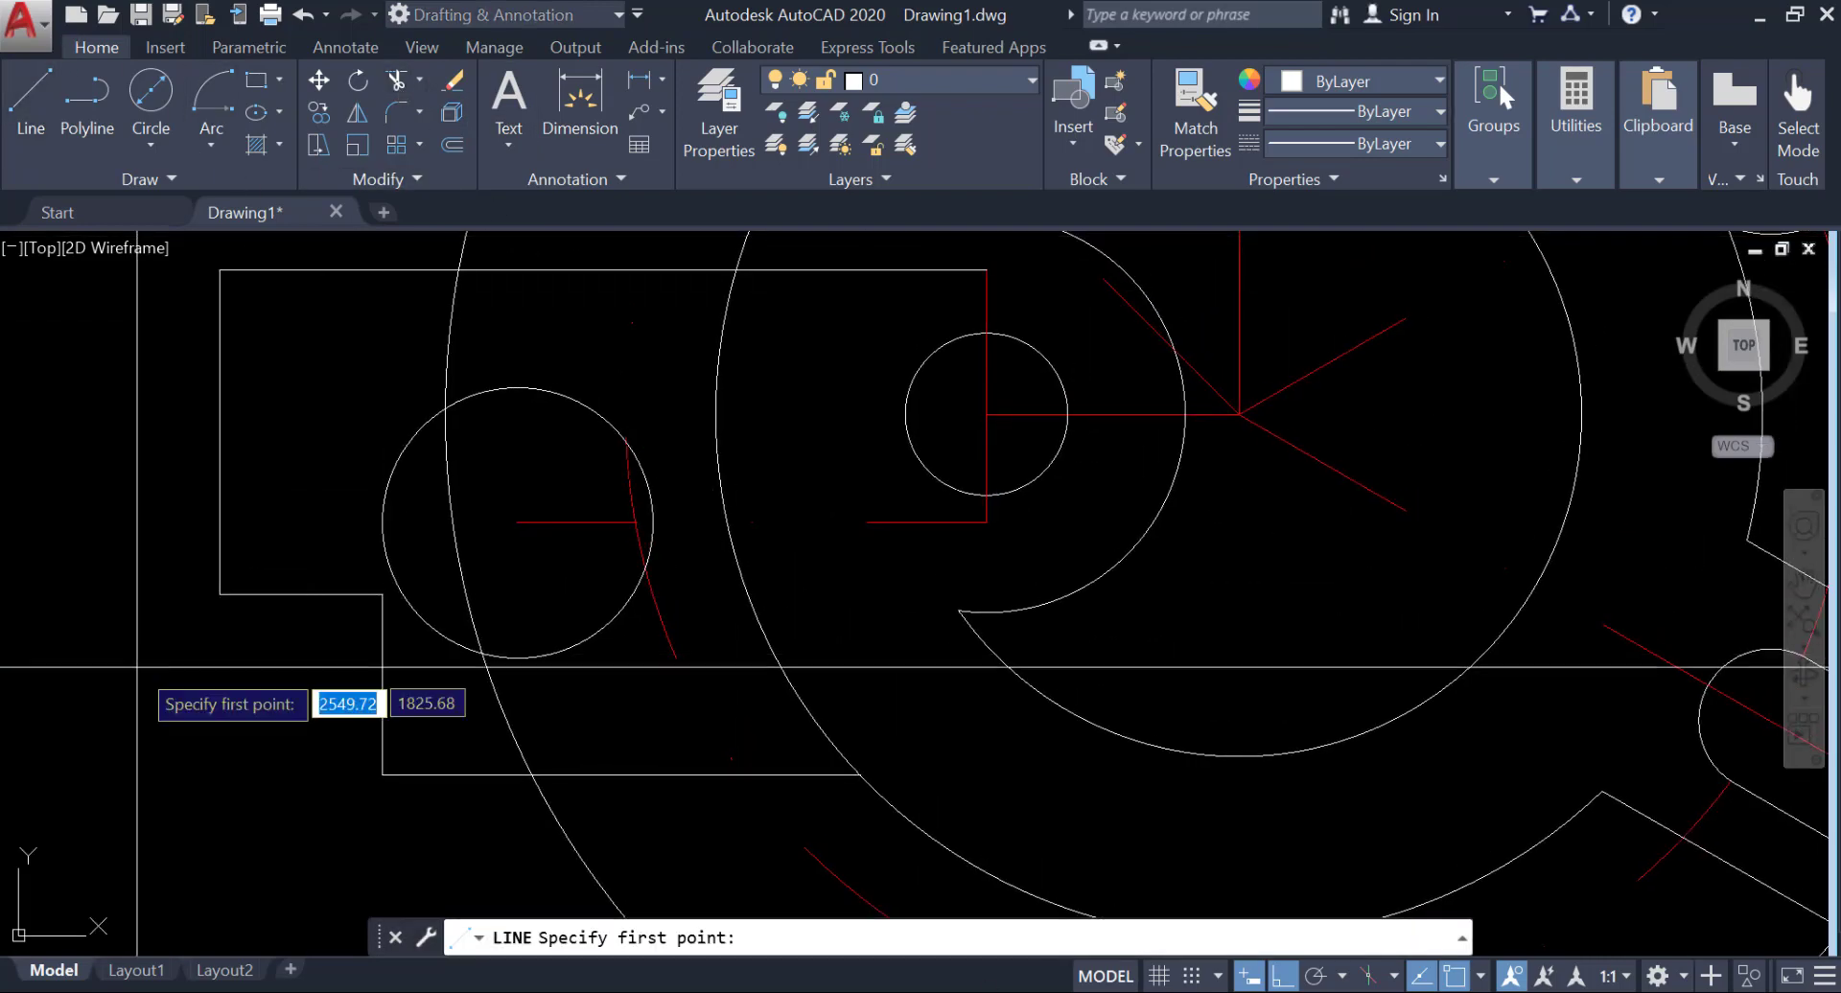
left_click(223, 595)
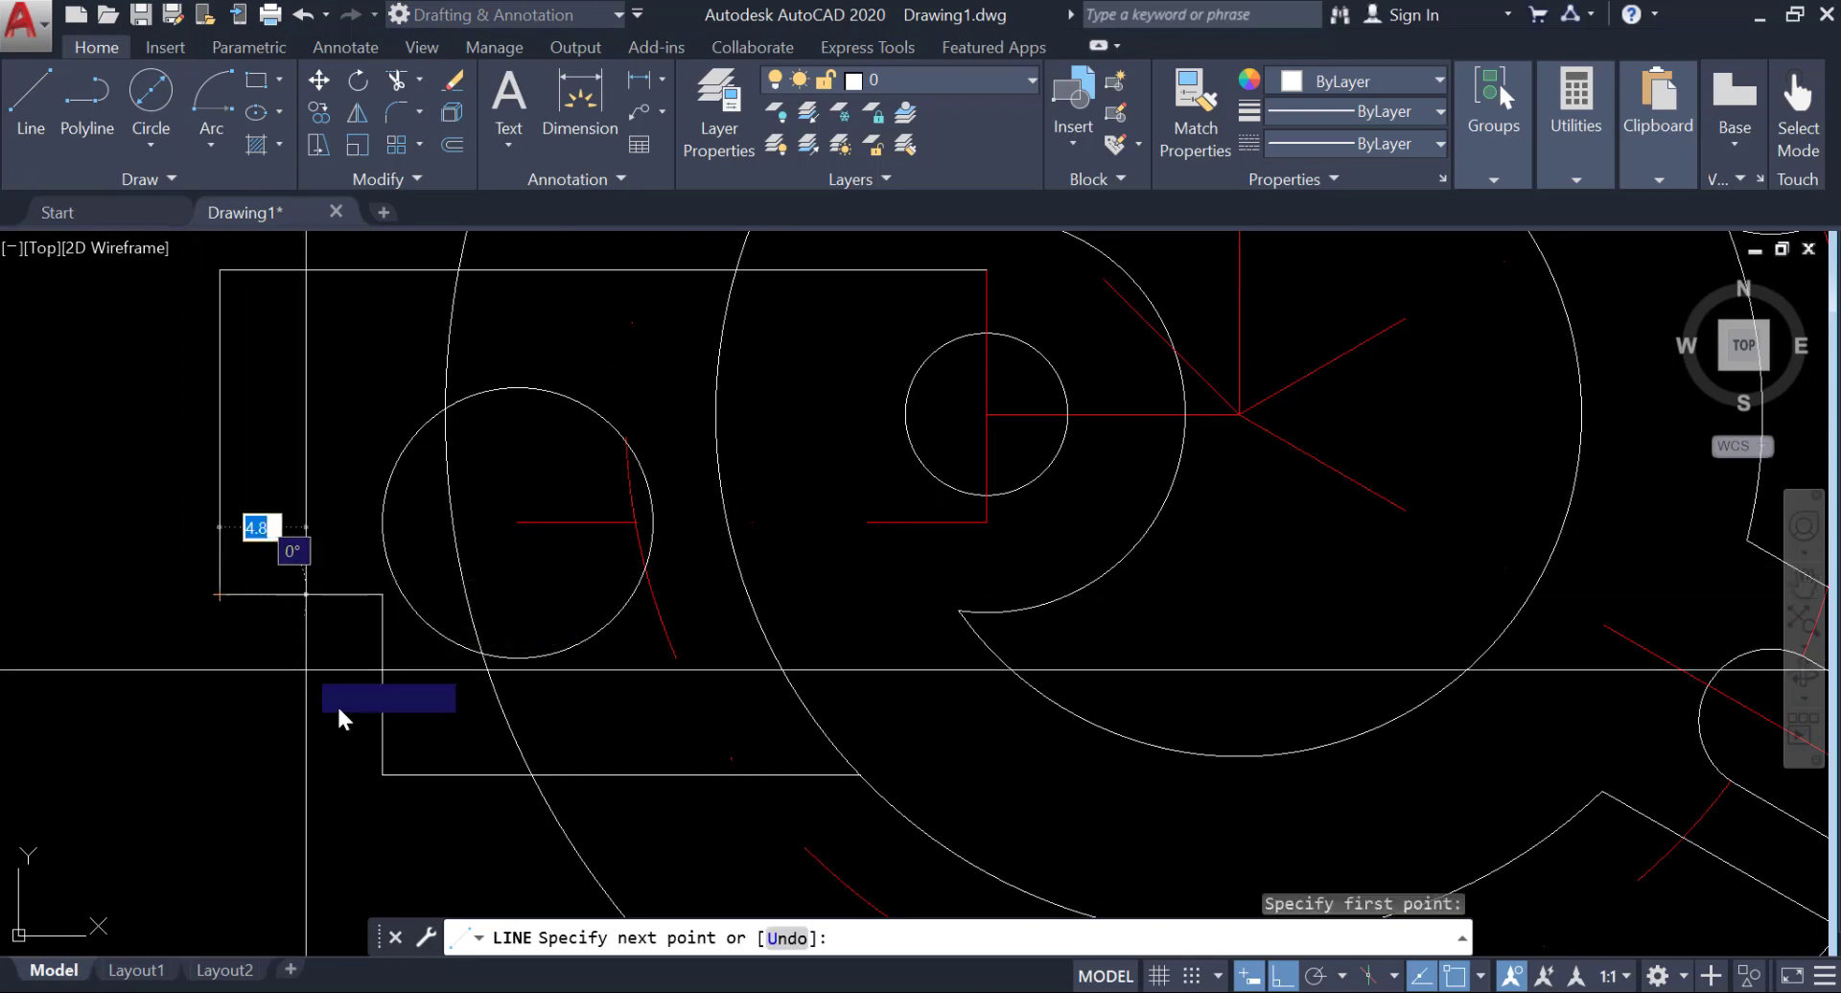
left_click(384, 773)
key("Return")
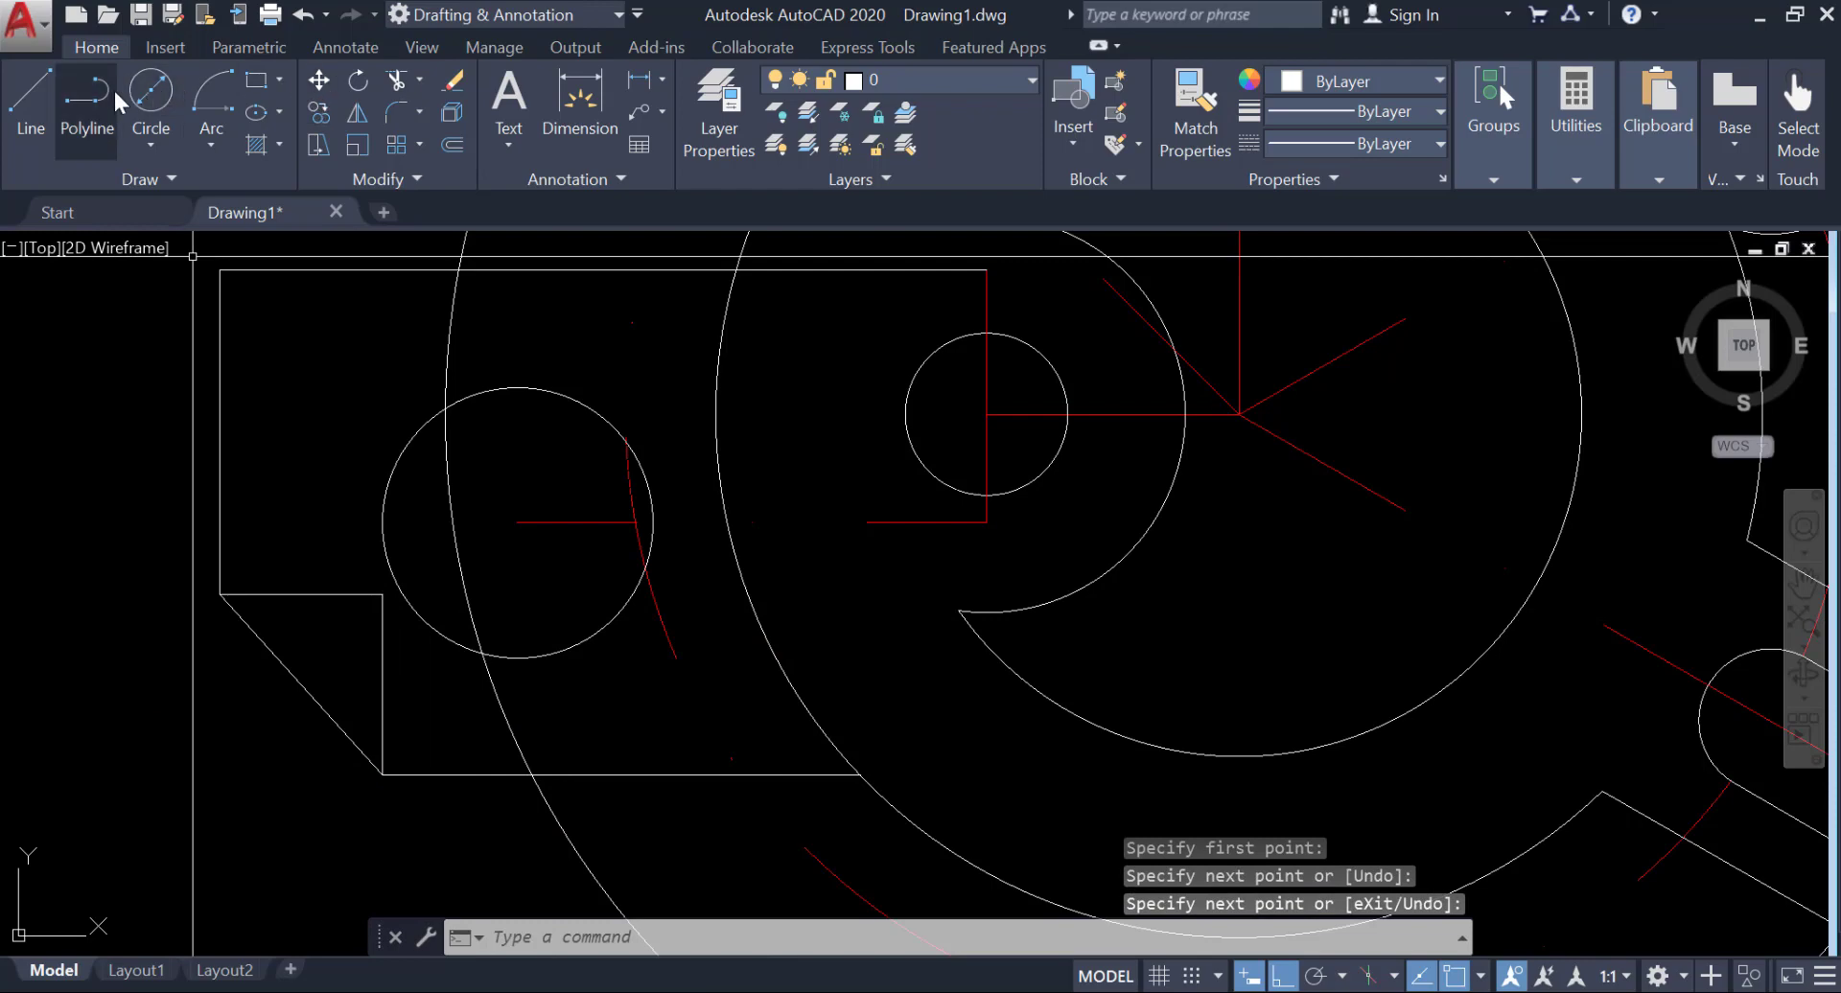
Step: Erase the short horizontal and vertical lines of the step beside the diagonal
left_click(452, 82)
left_click(314, 597)
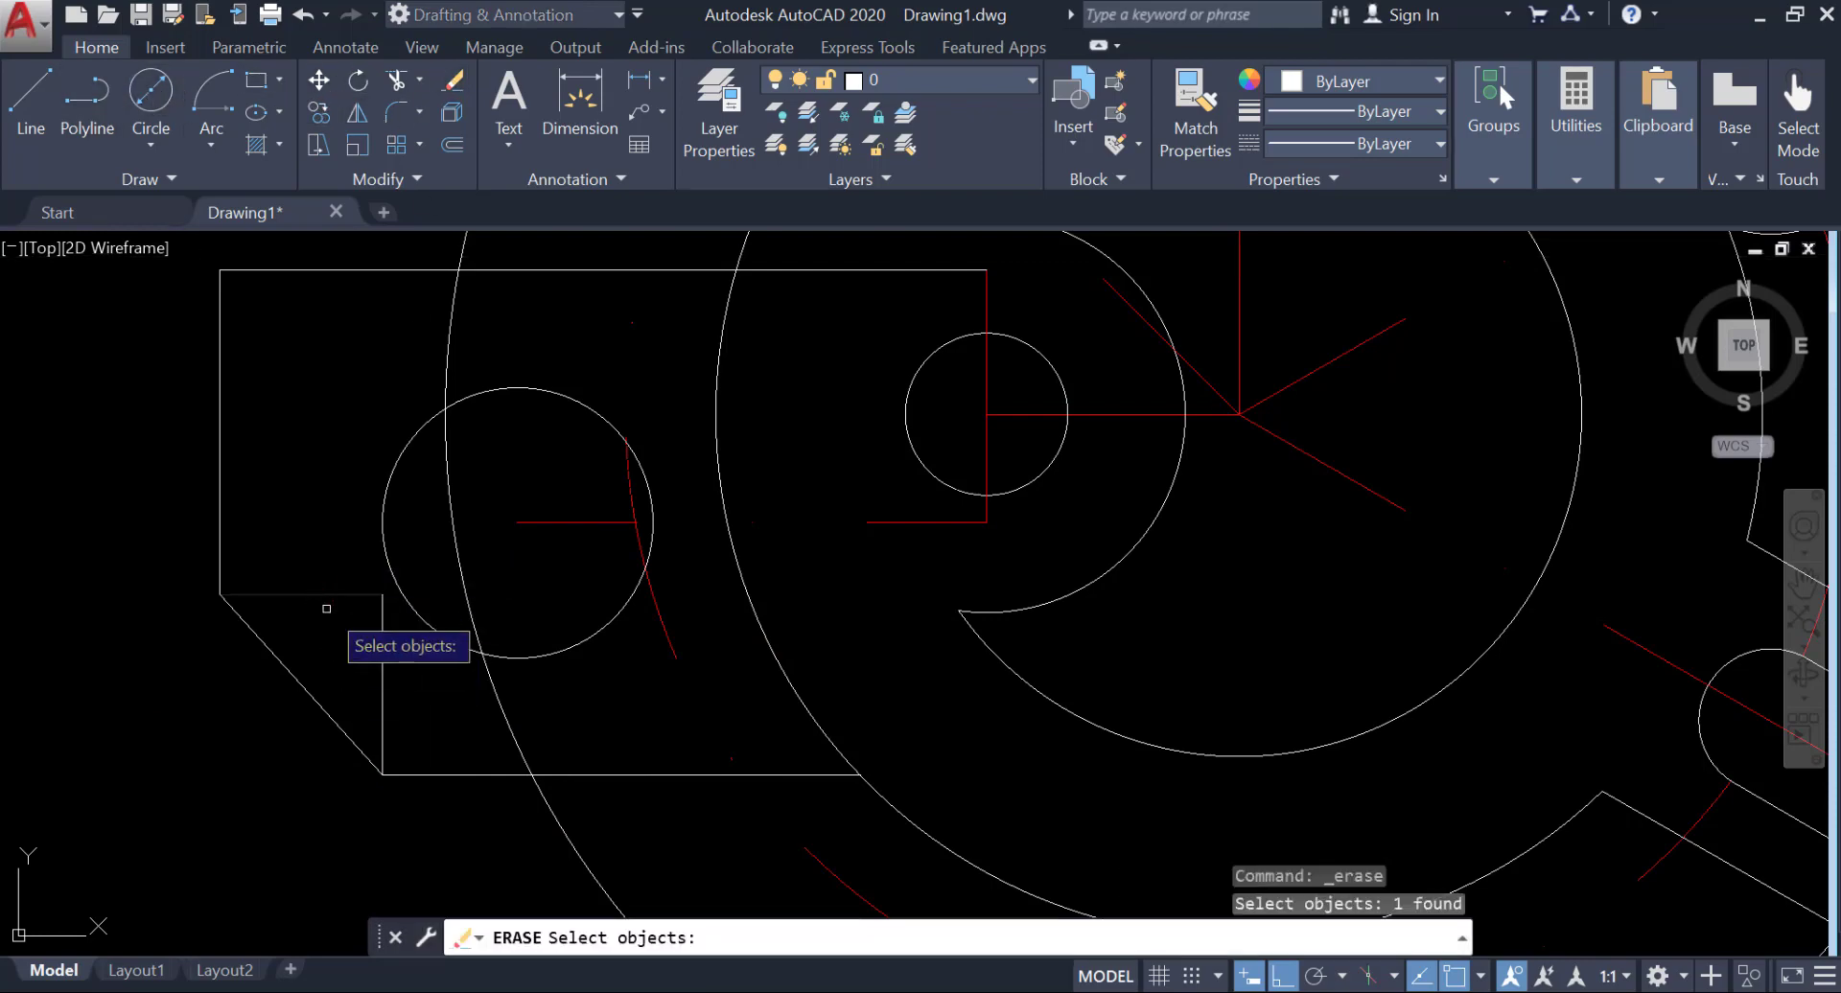
left_click(380, 663)
scroll(380, 642, "down", 5)
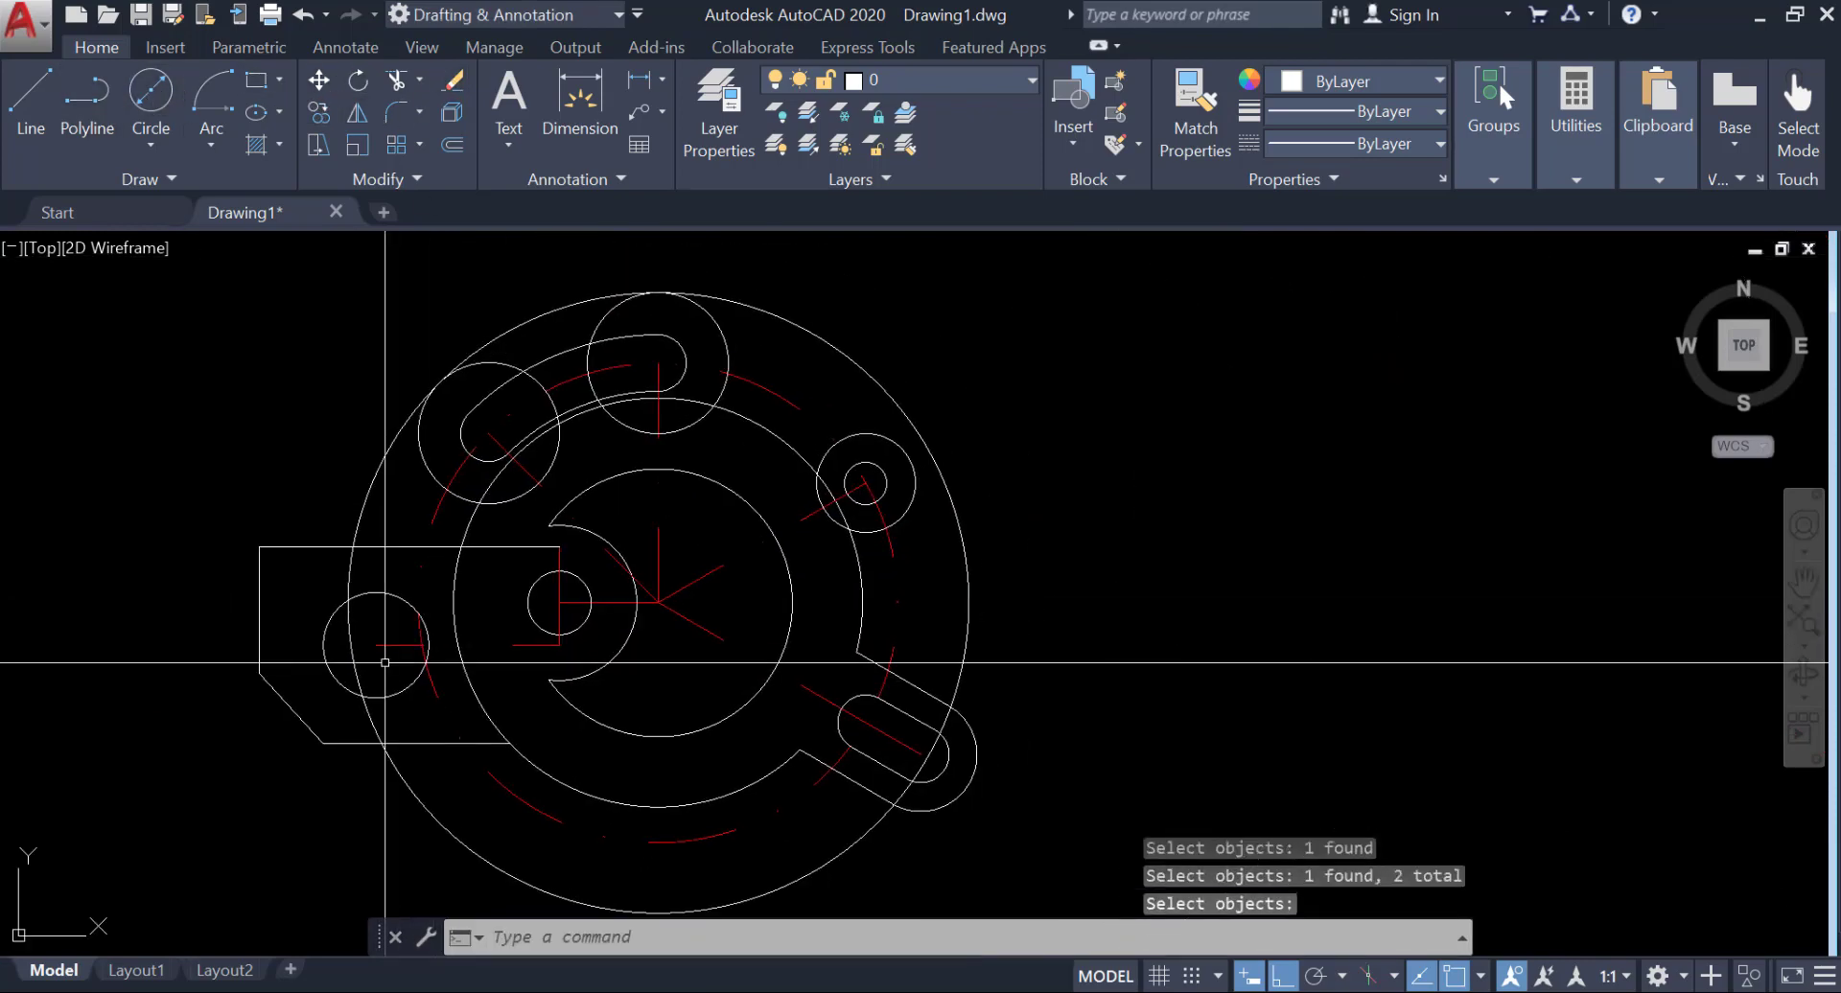
middle_click_drag(380, 638, 326, 581)
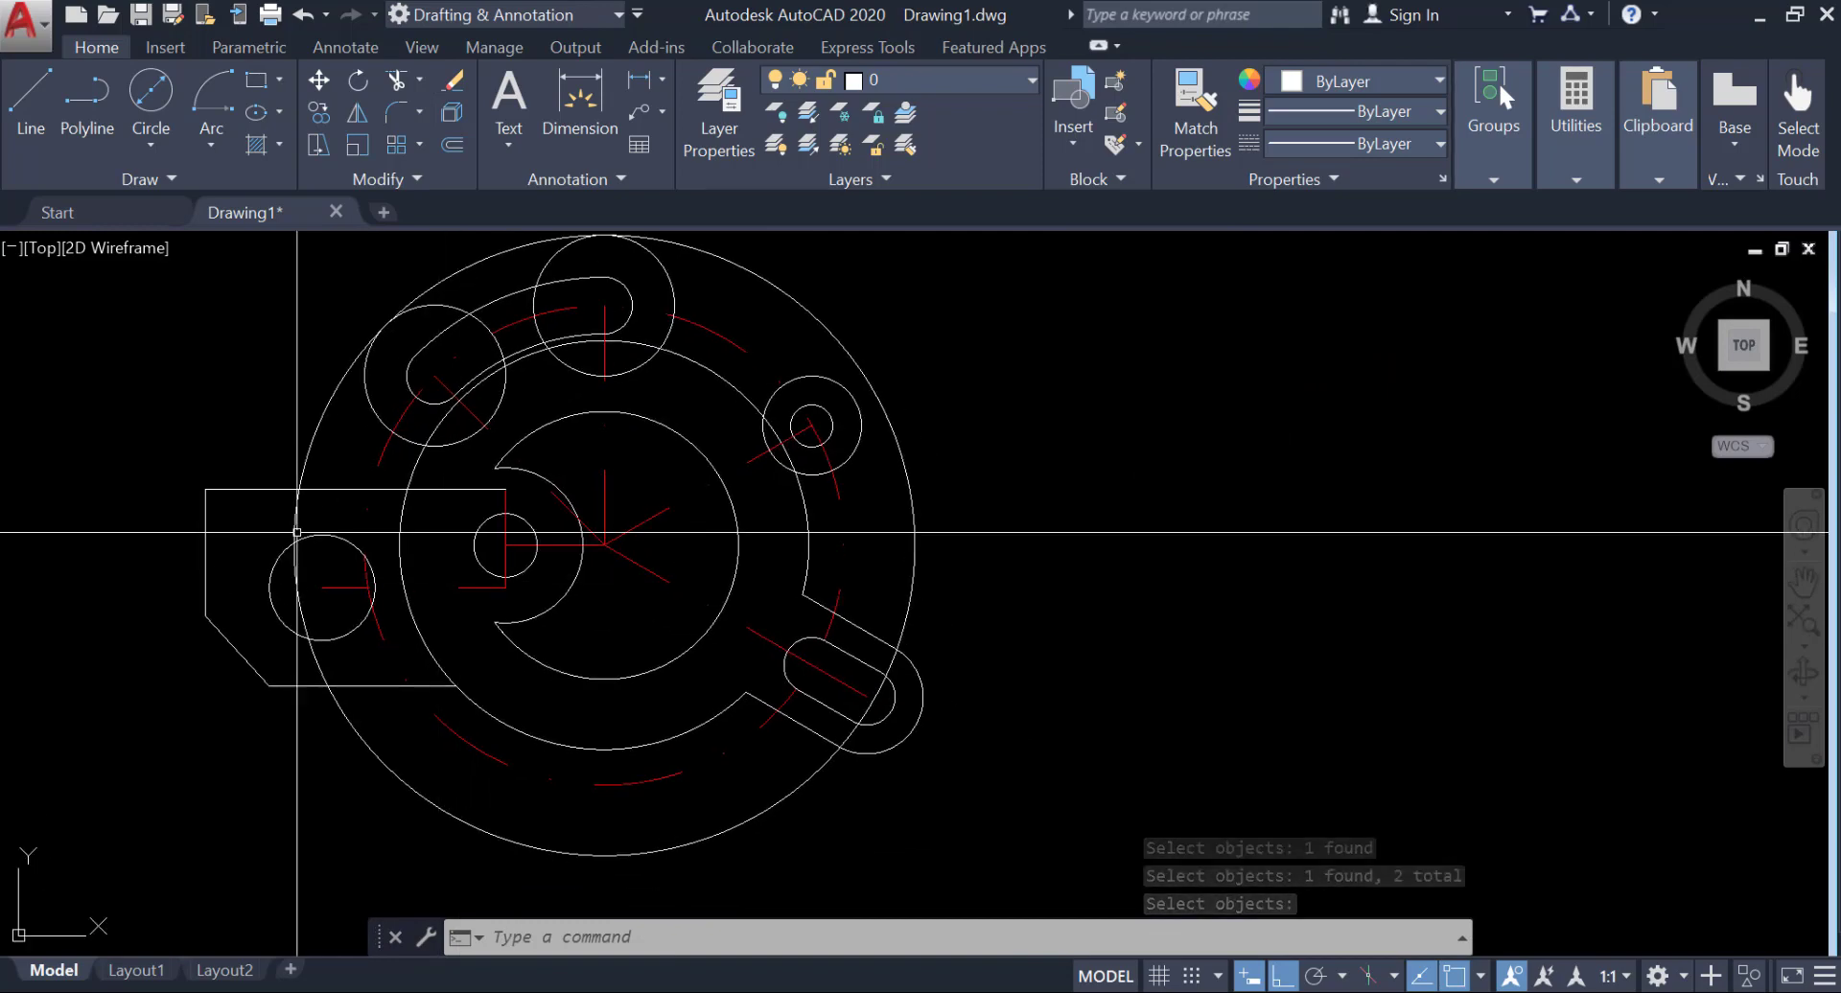
Step: Trim the outermost circle against the two large curved-slot circles, keeping only the arc that joins them at the top
left_click(384, 87)
left_click(367, 395)
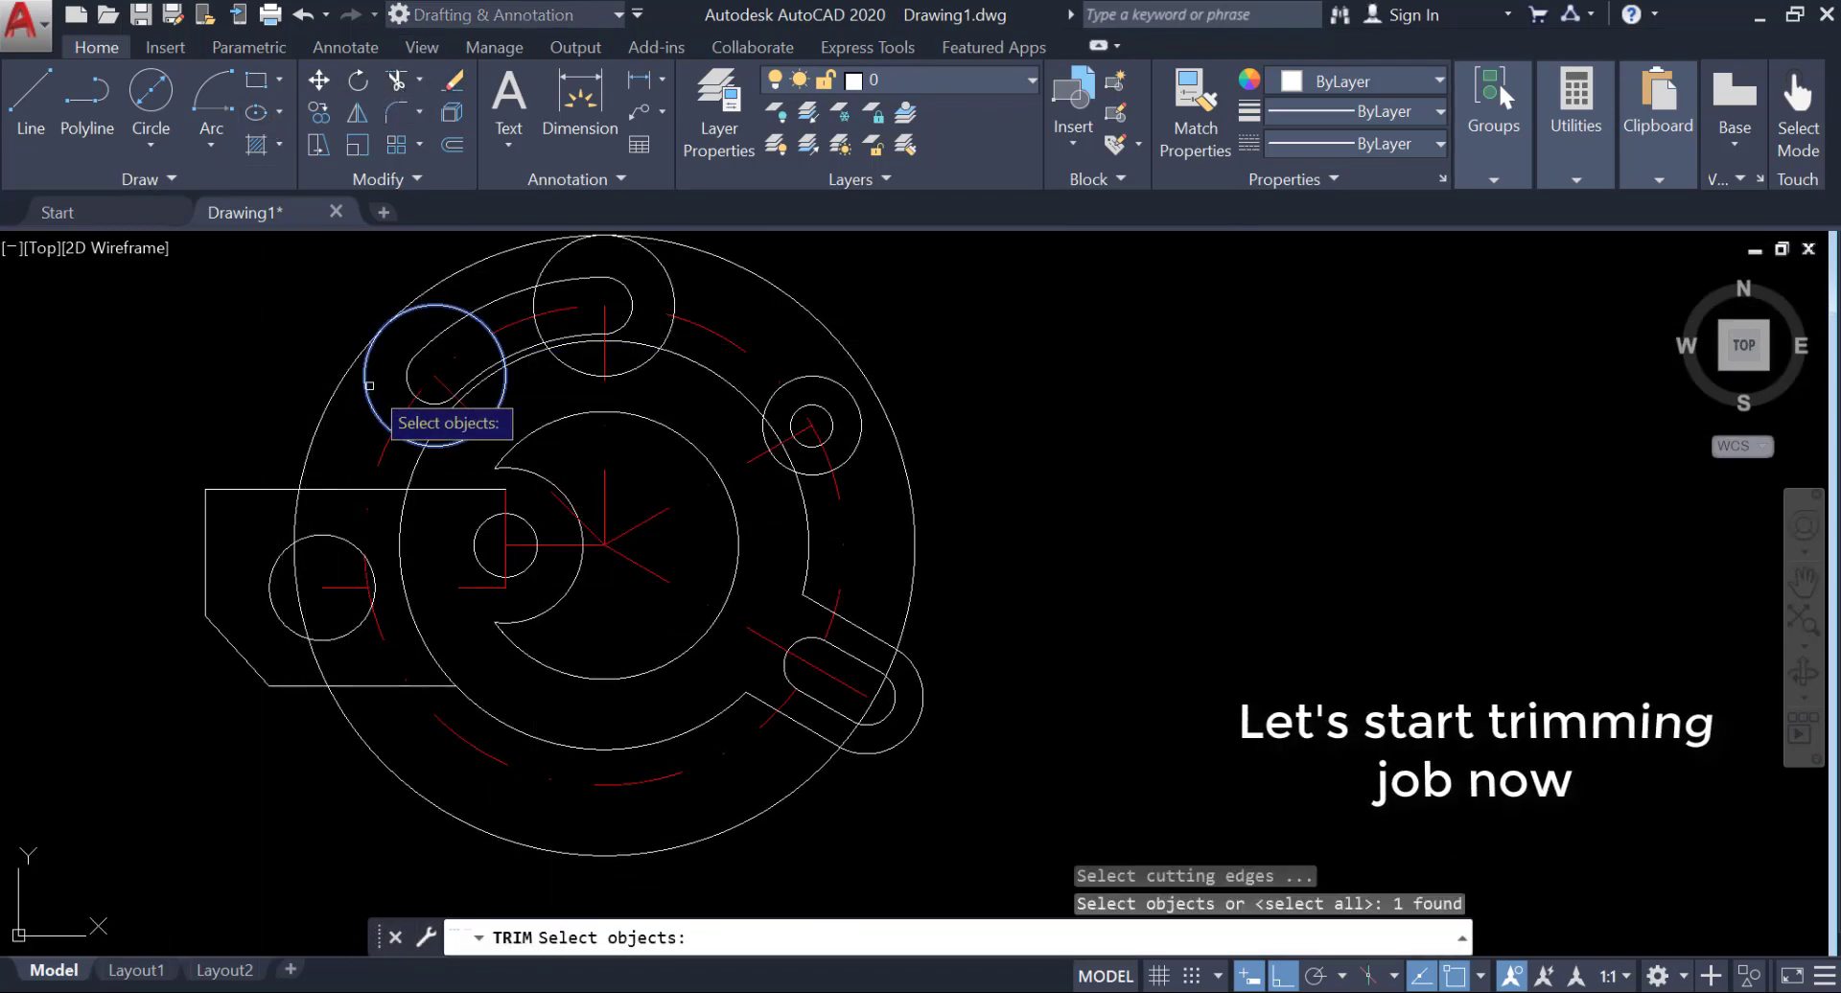
left_click(630, 258)
key("Return")
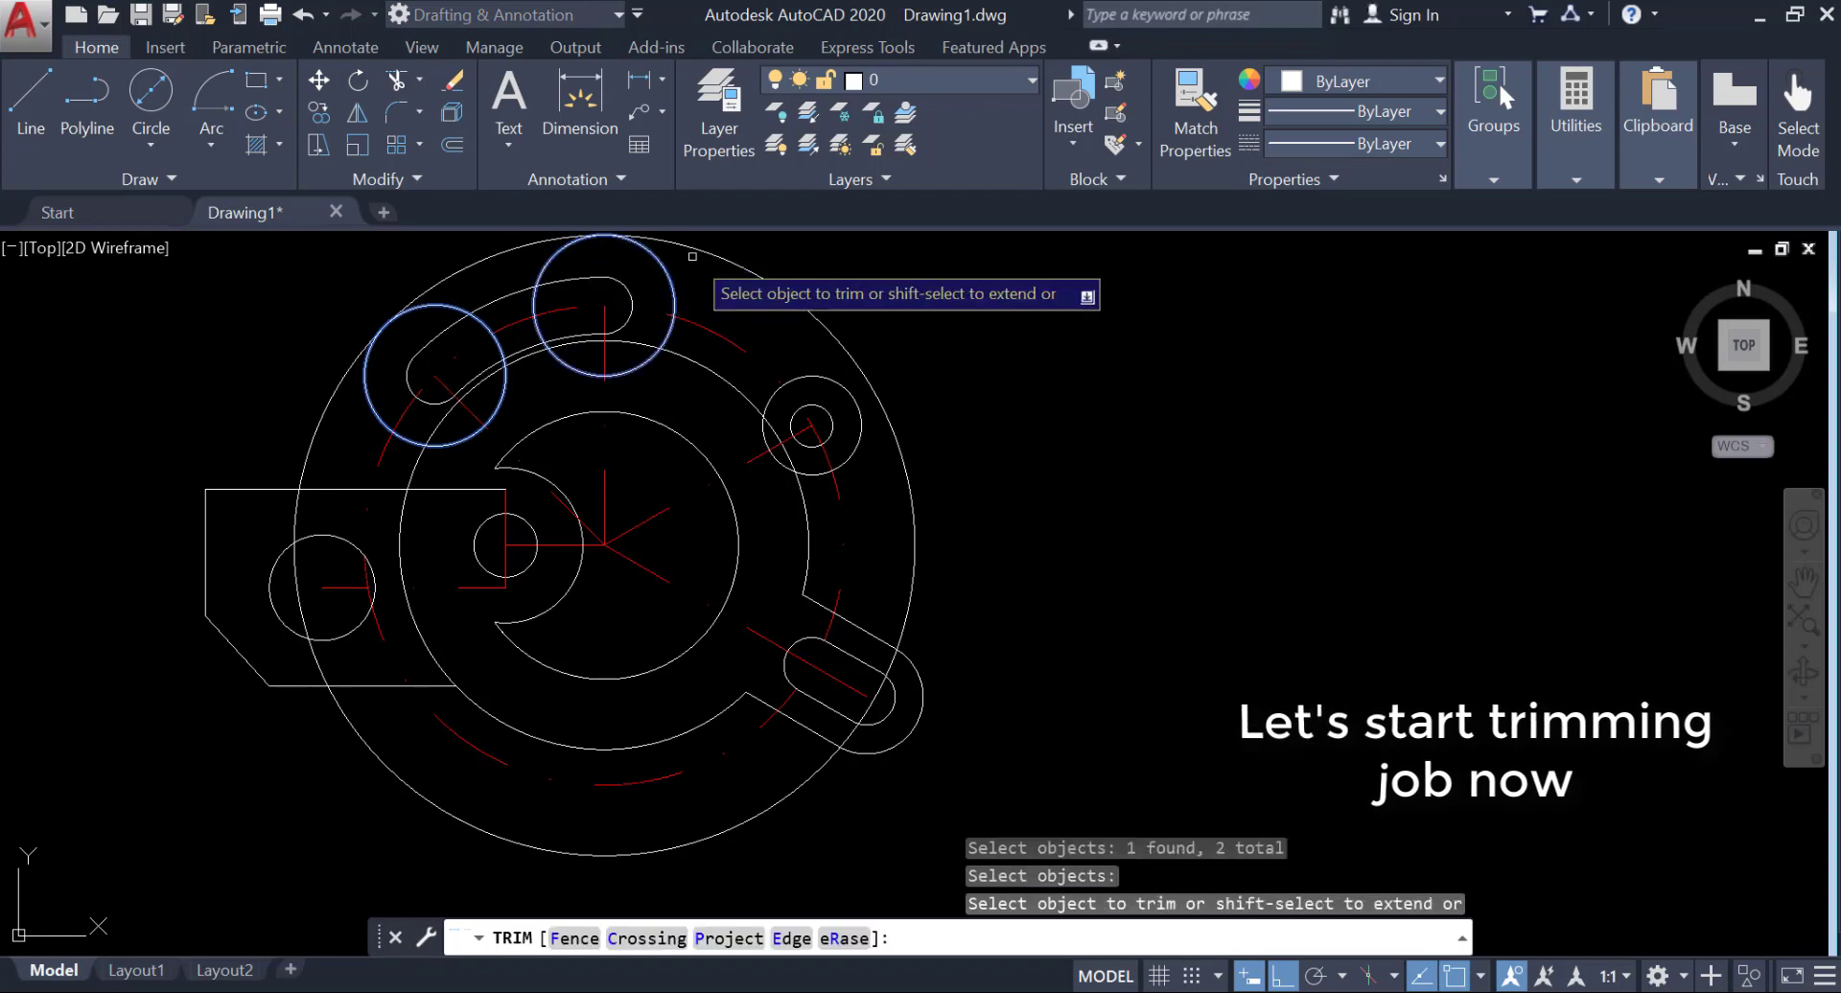
left_click(715, 259)
middle_click_drag(767, 246, 760, 309)
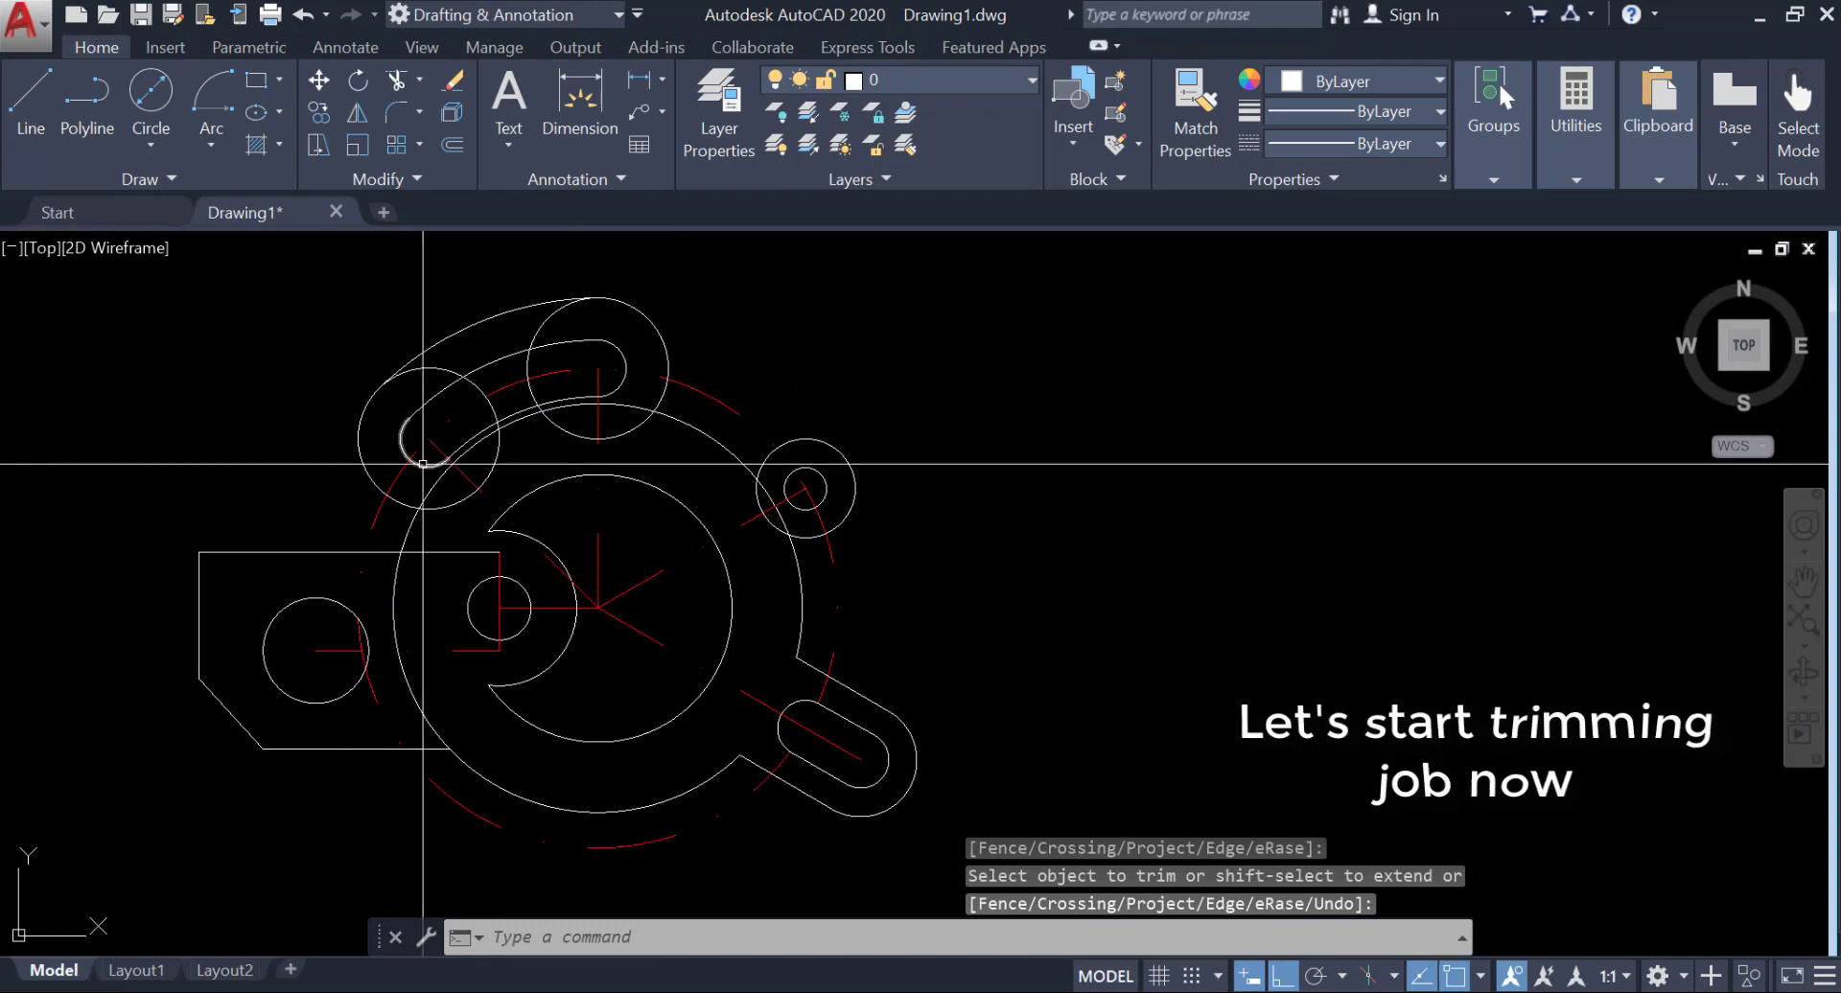
Step: Undo the trim of the outermost circle and redo it
key("ctrl+z")
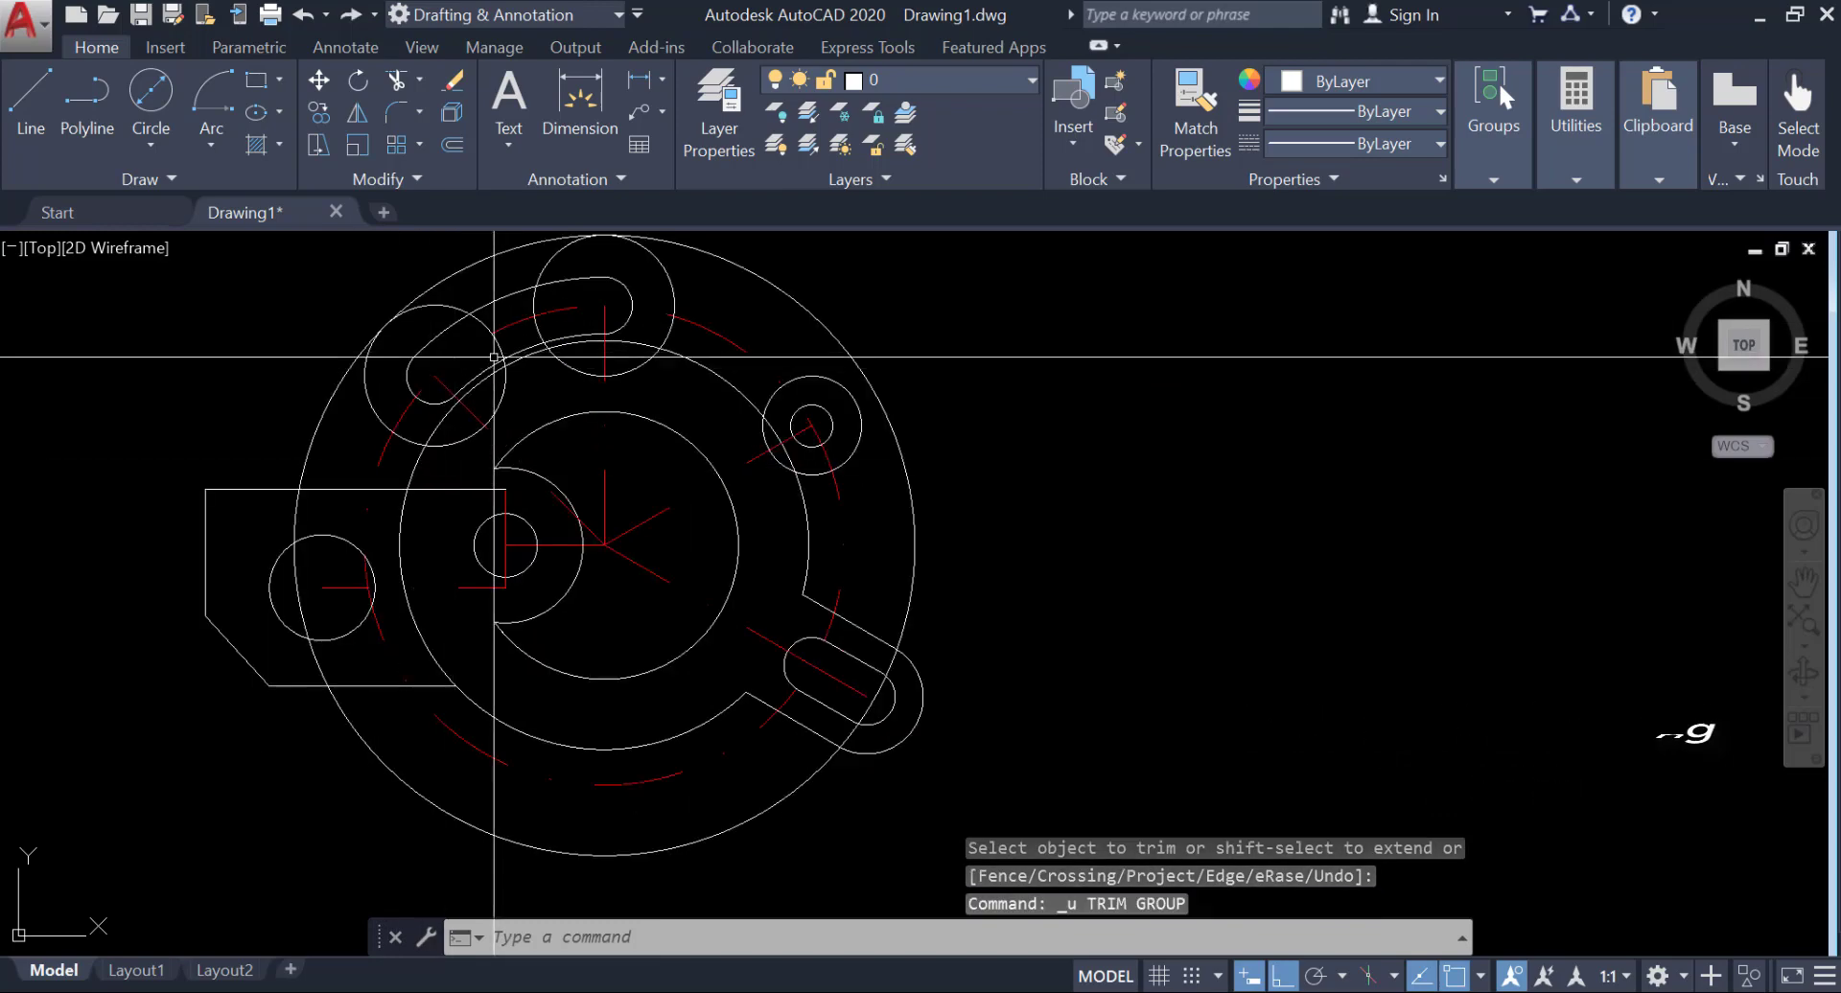
key("ctrl+y")
middle_click_drag(370, 381, 408, 396)
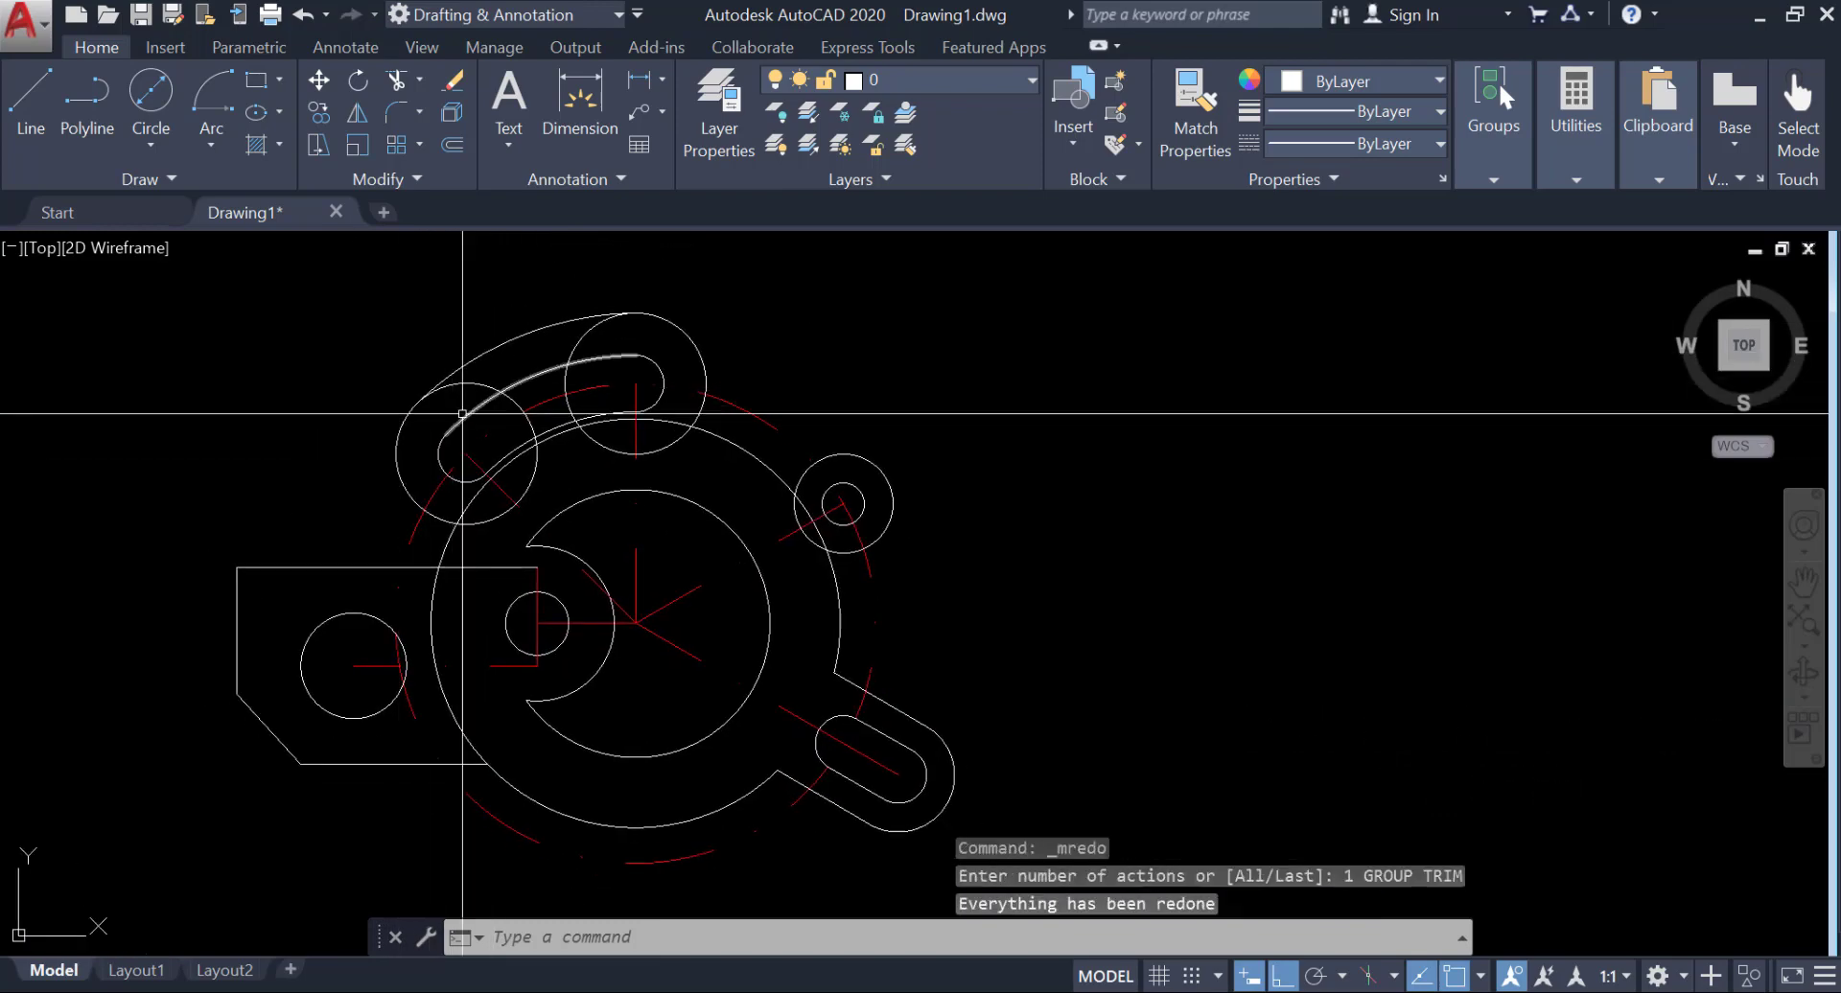
middle_click_drag(687, 505, 700, 534)
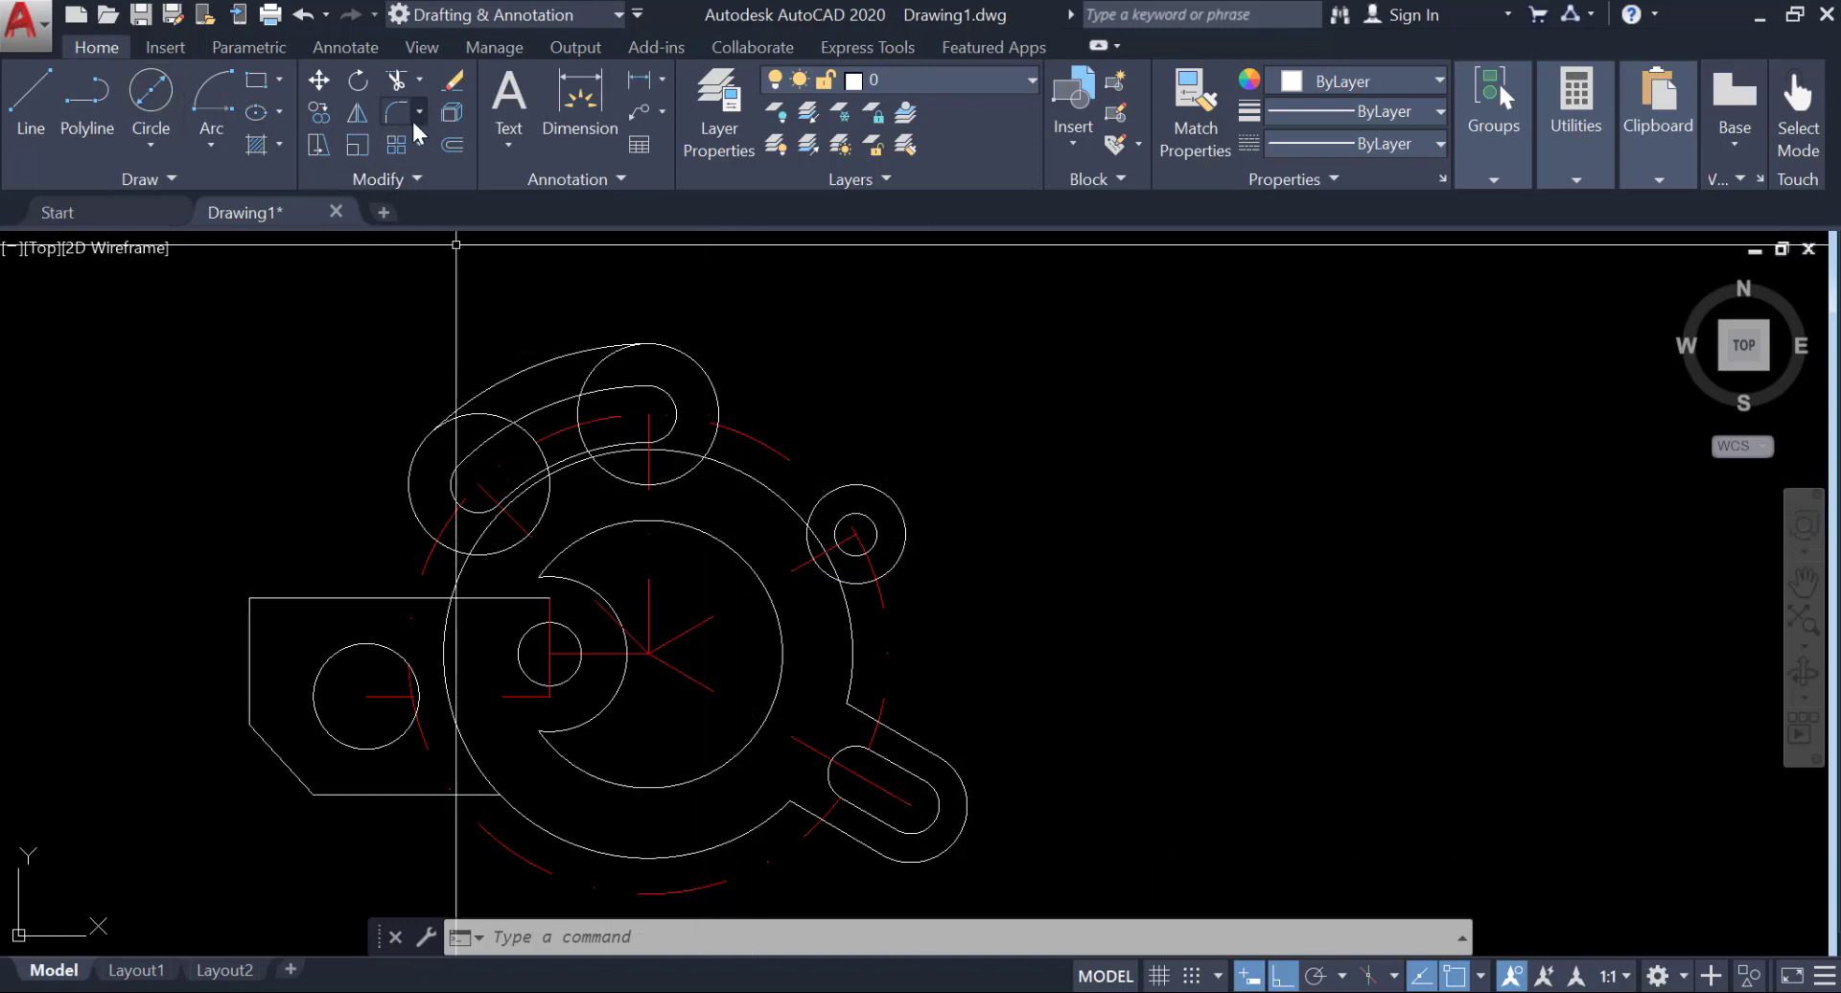
Step: Try to trim the outer circle of the small holed boss where it crosses into the large ring circle
left_click(395, 83)
key("Return")
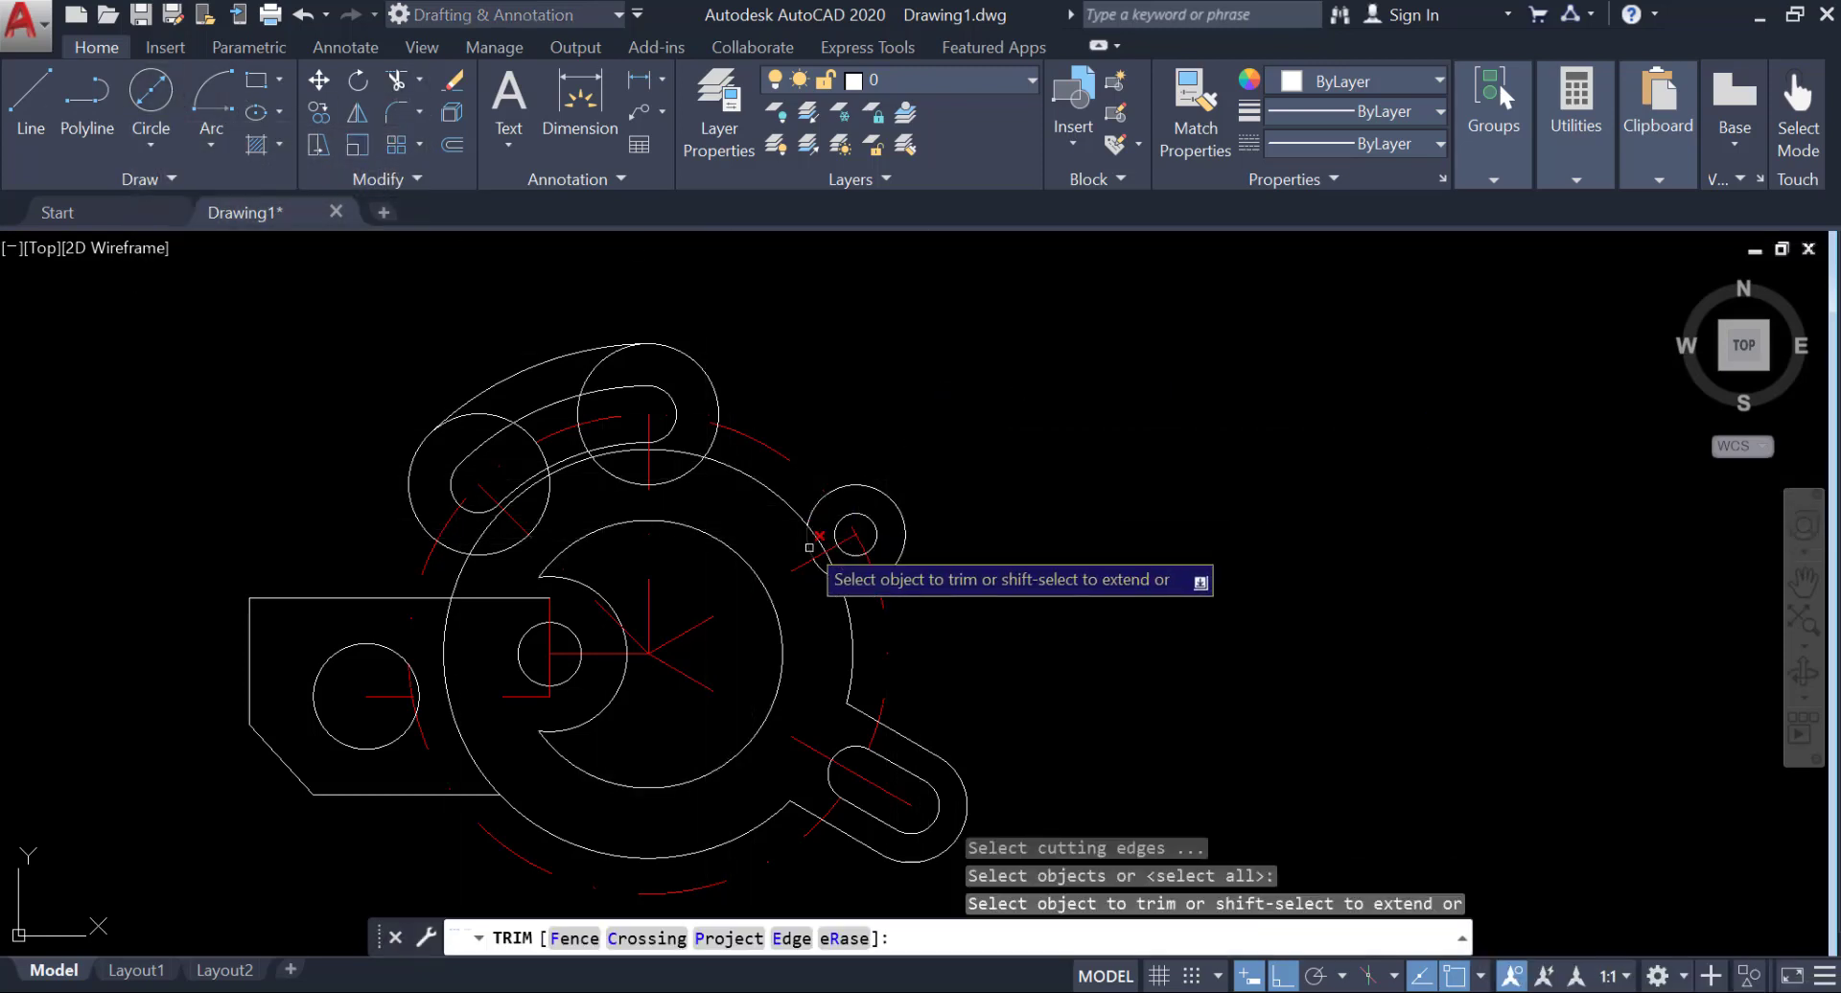
left_click(830, 536)
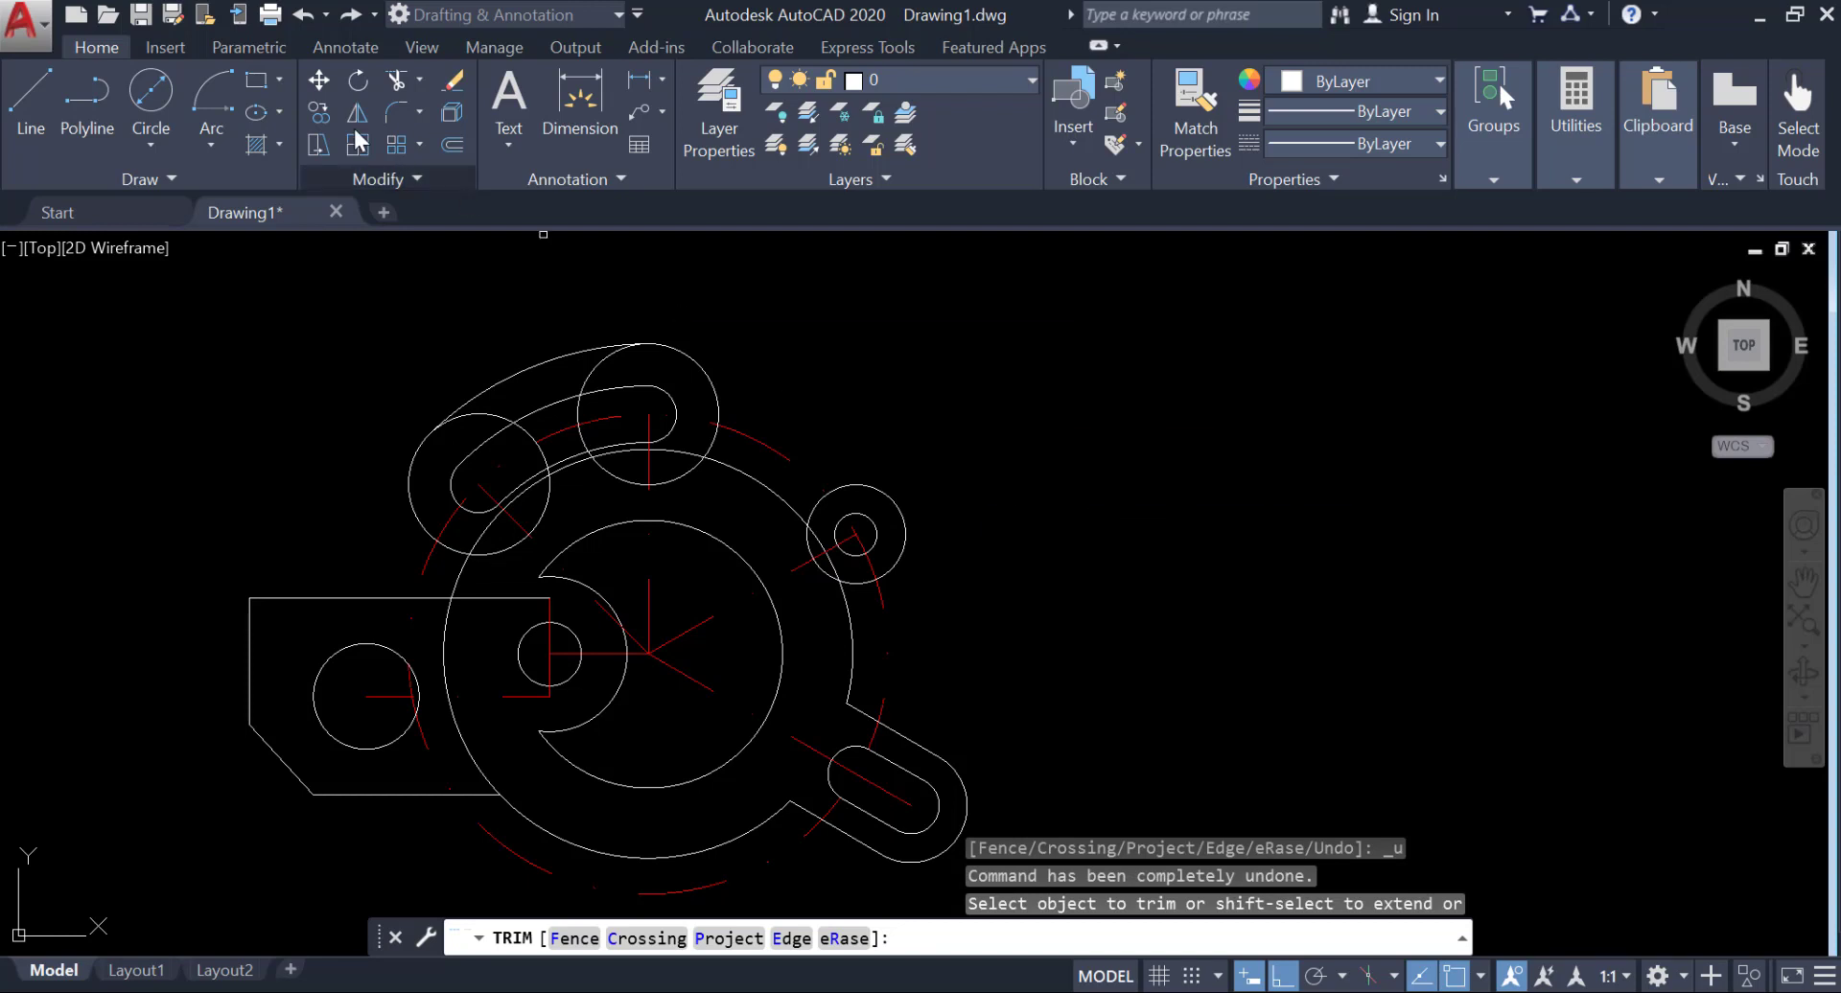
Step: Start the Fillet command
left_click(396, 112)
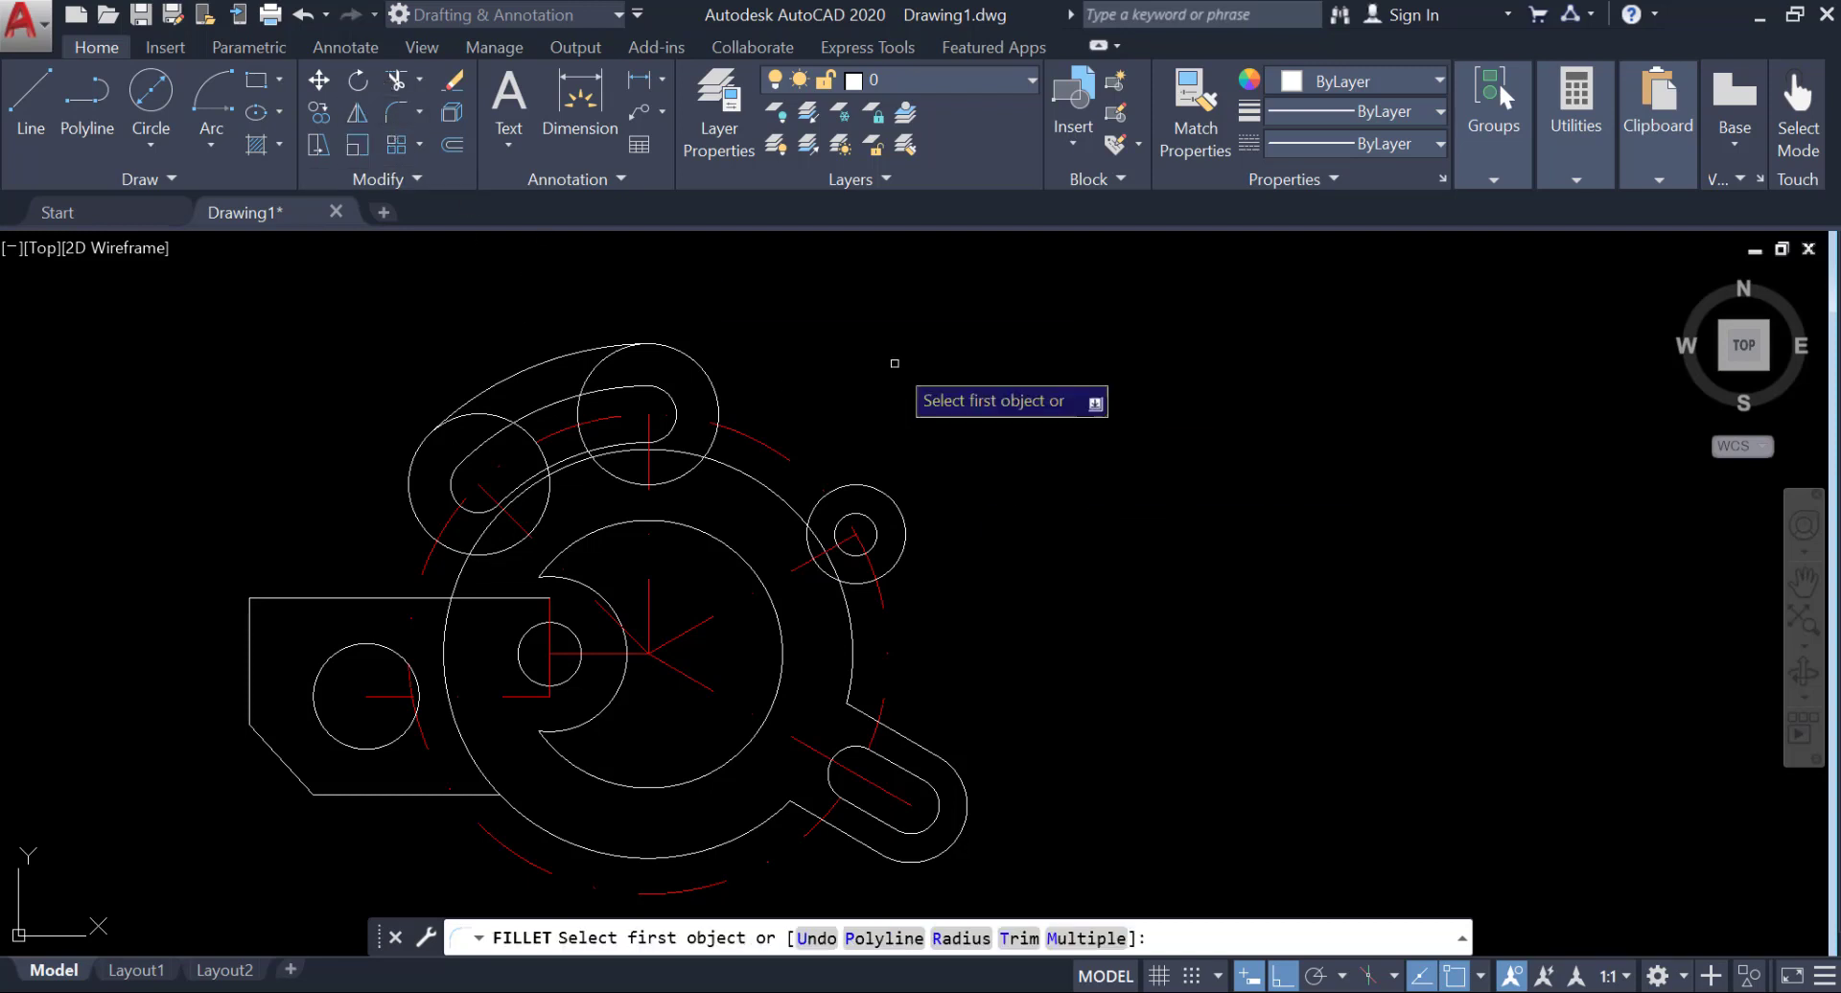
Step: Fillet both junctions between the lower-right slotted arm and the large outer circle with radius 7, using the Multiple option
left_click(973, 937)
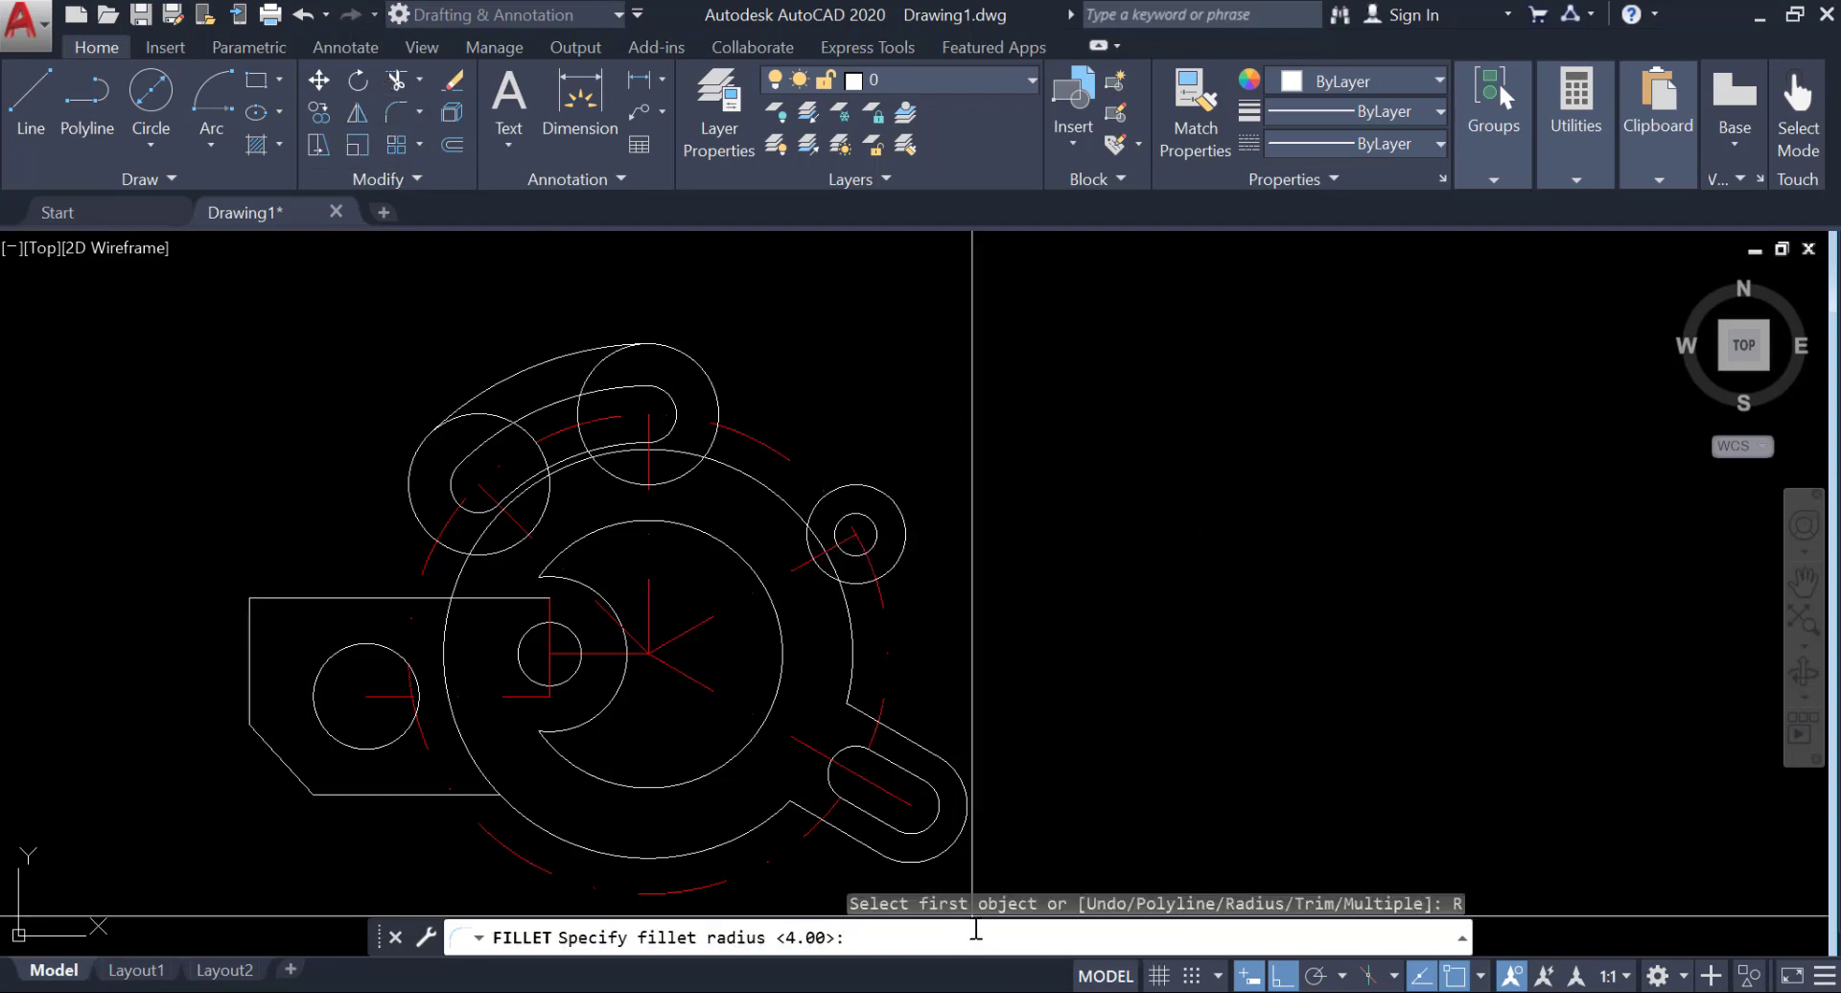
type("7")
key("Return")
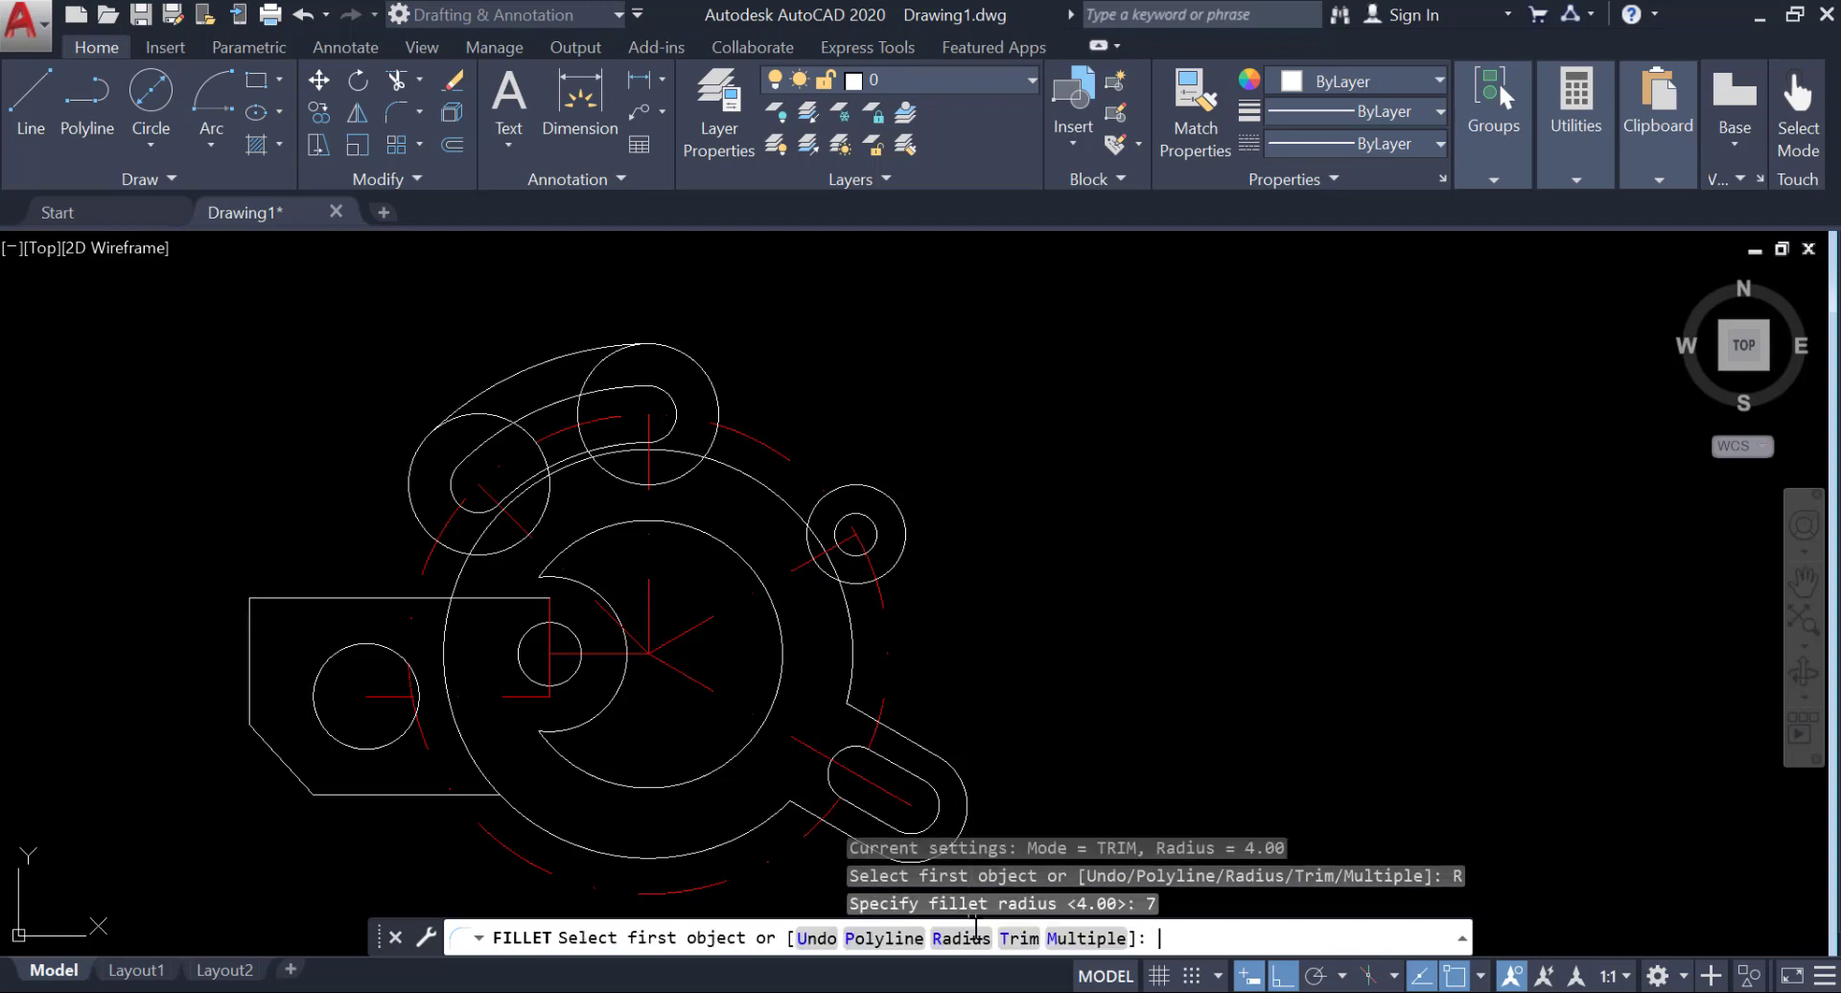
left_click(1084, 939)
left_click(867, 712)
left_click(852, 688)
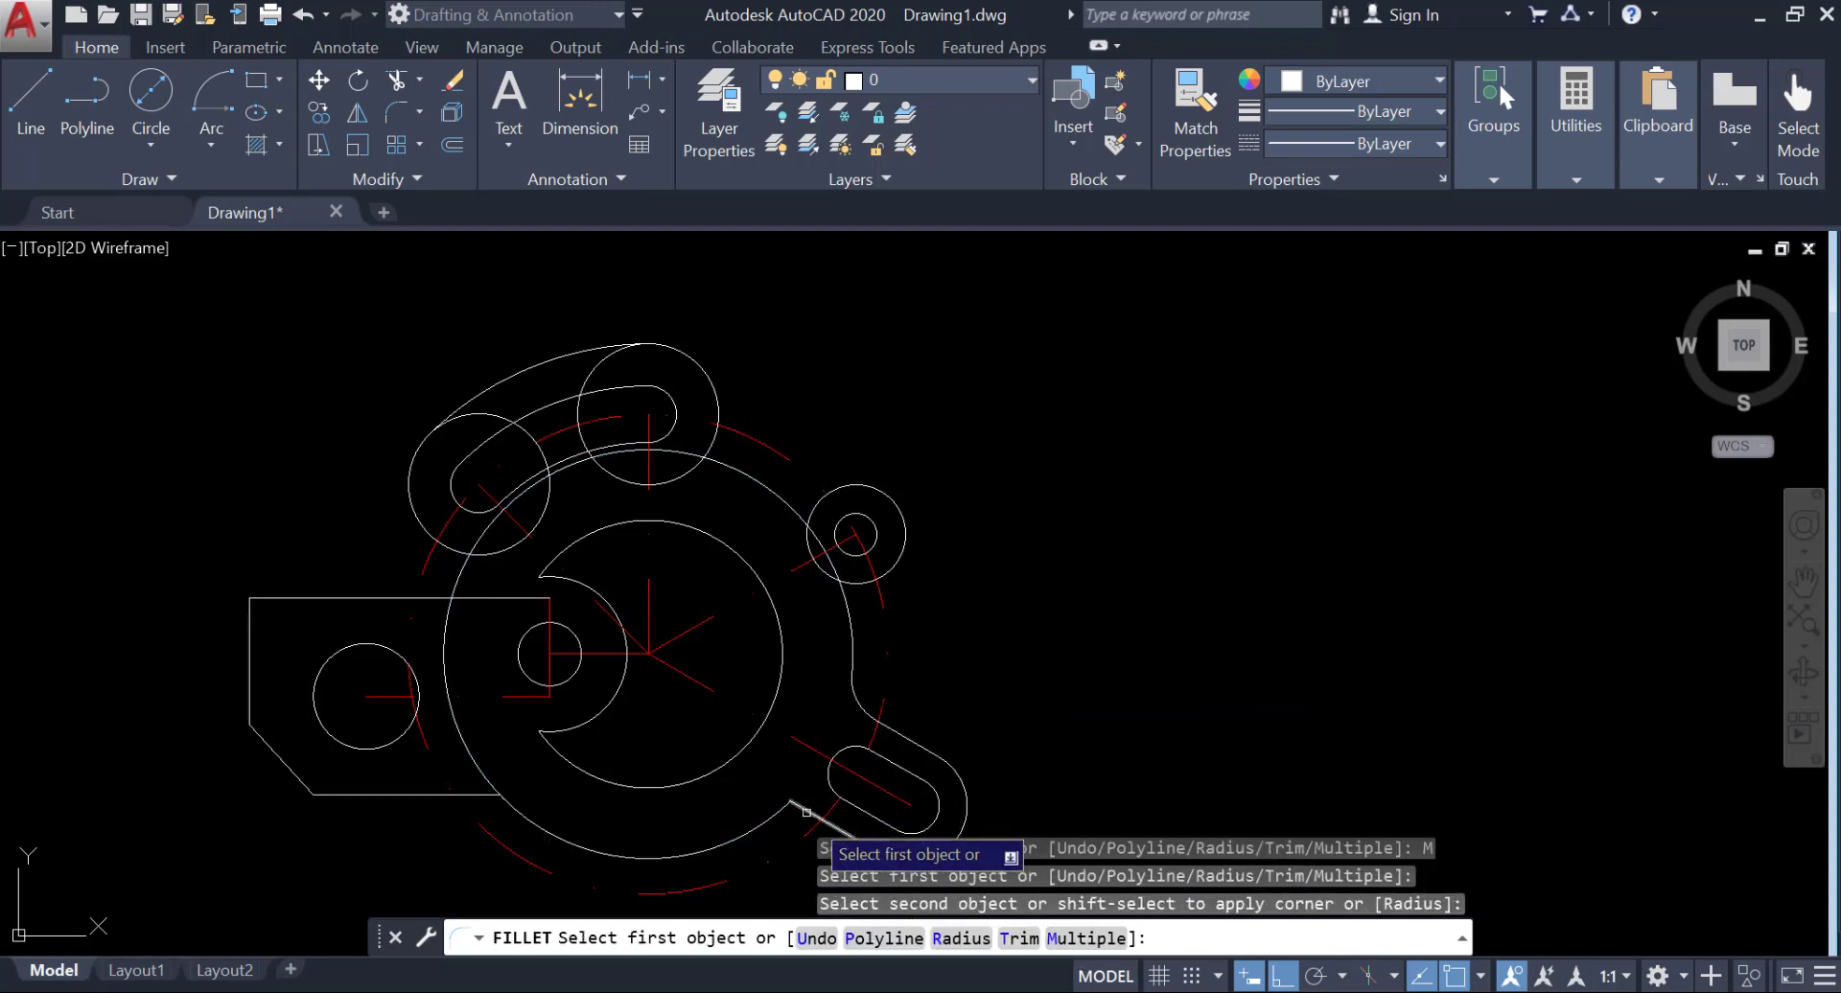
left_click(804, 809)
left_click(777, 813)
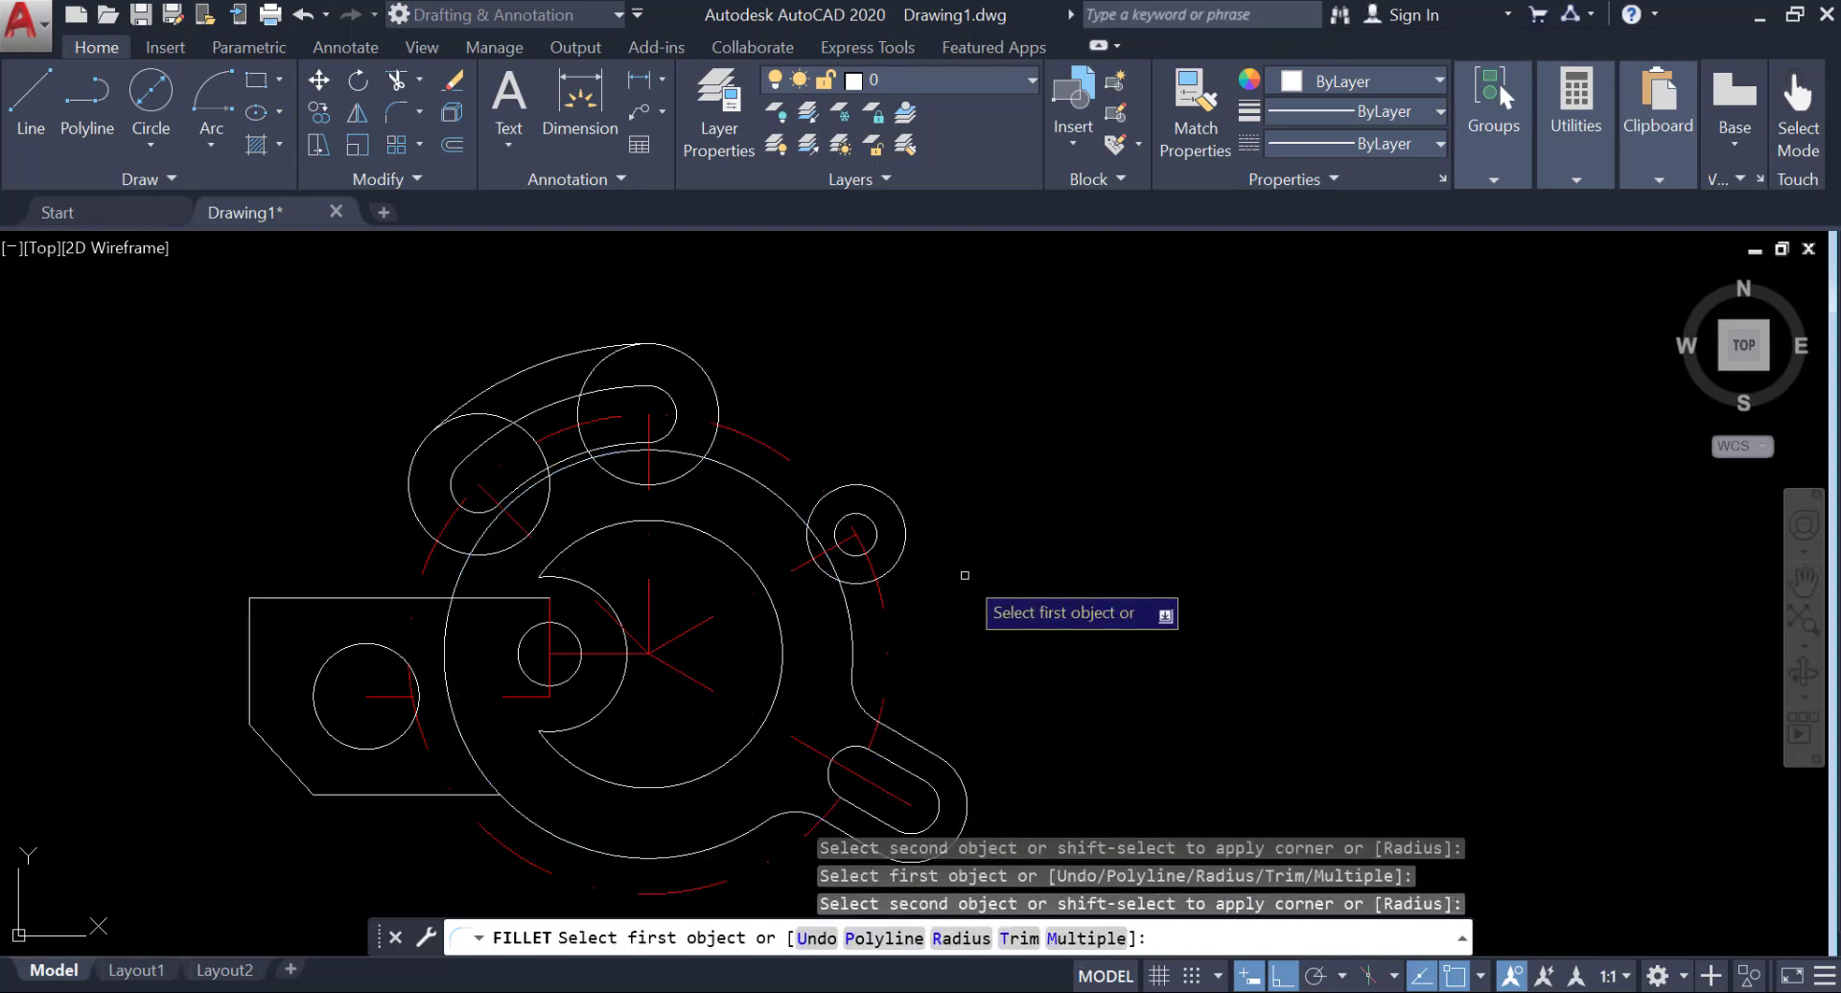
key("Return")
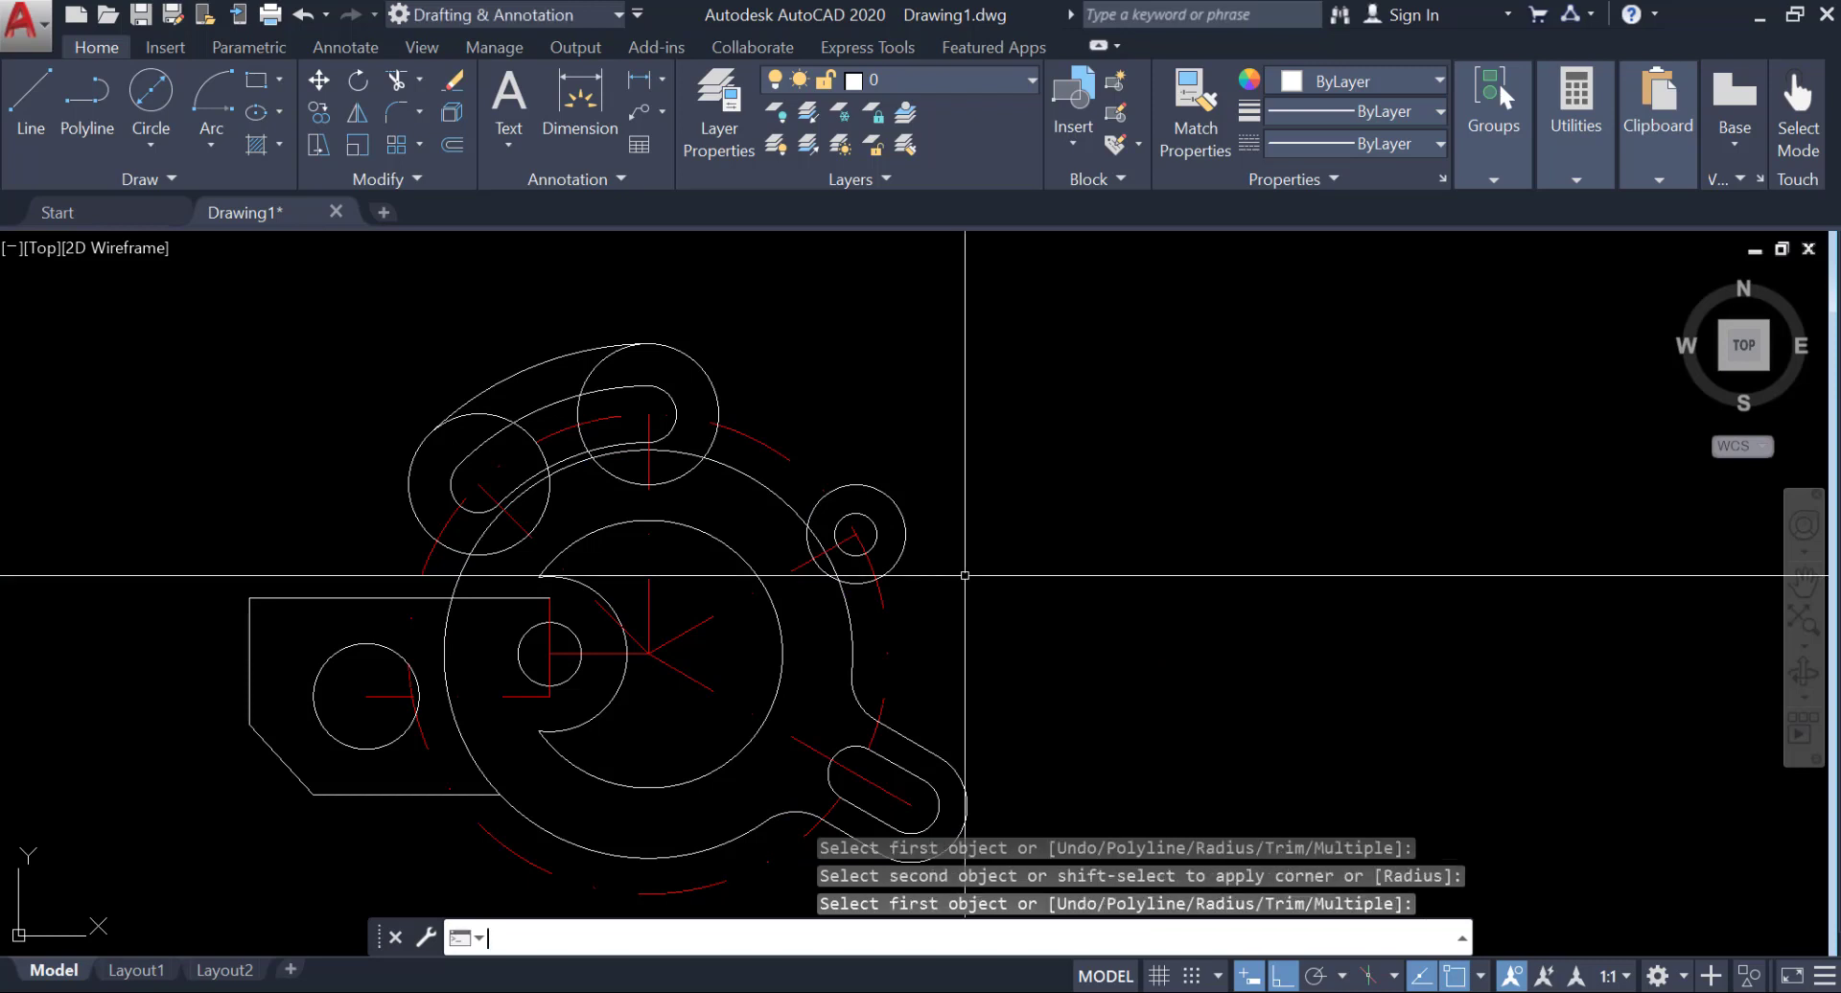
Step: Fillet both sides of the upper-right lug's outer circle against the large outer circle with radius 4
left_click(396, 112)
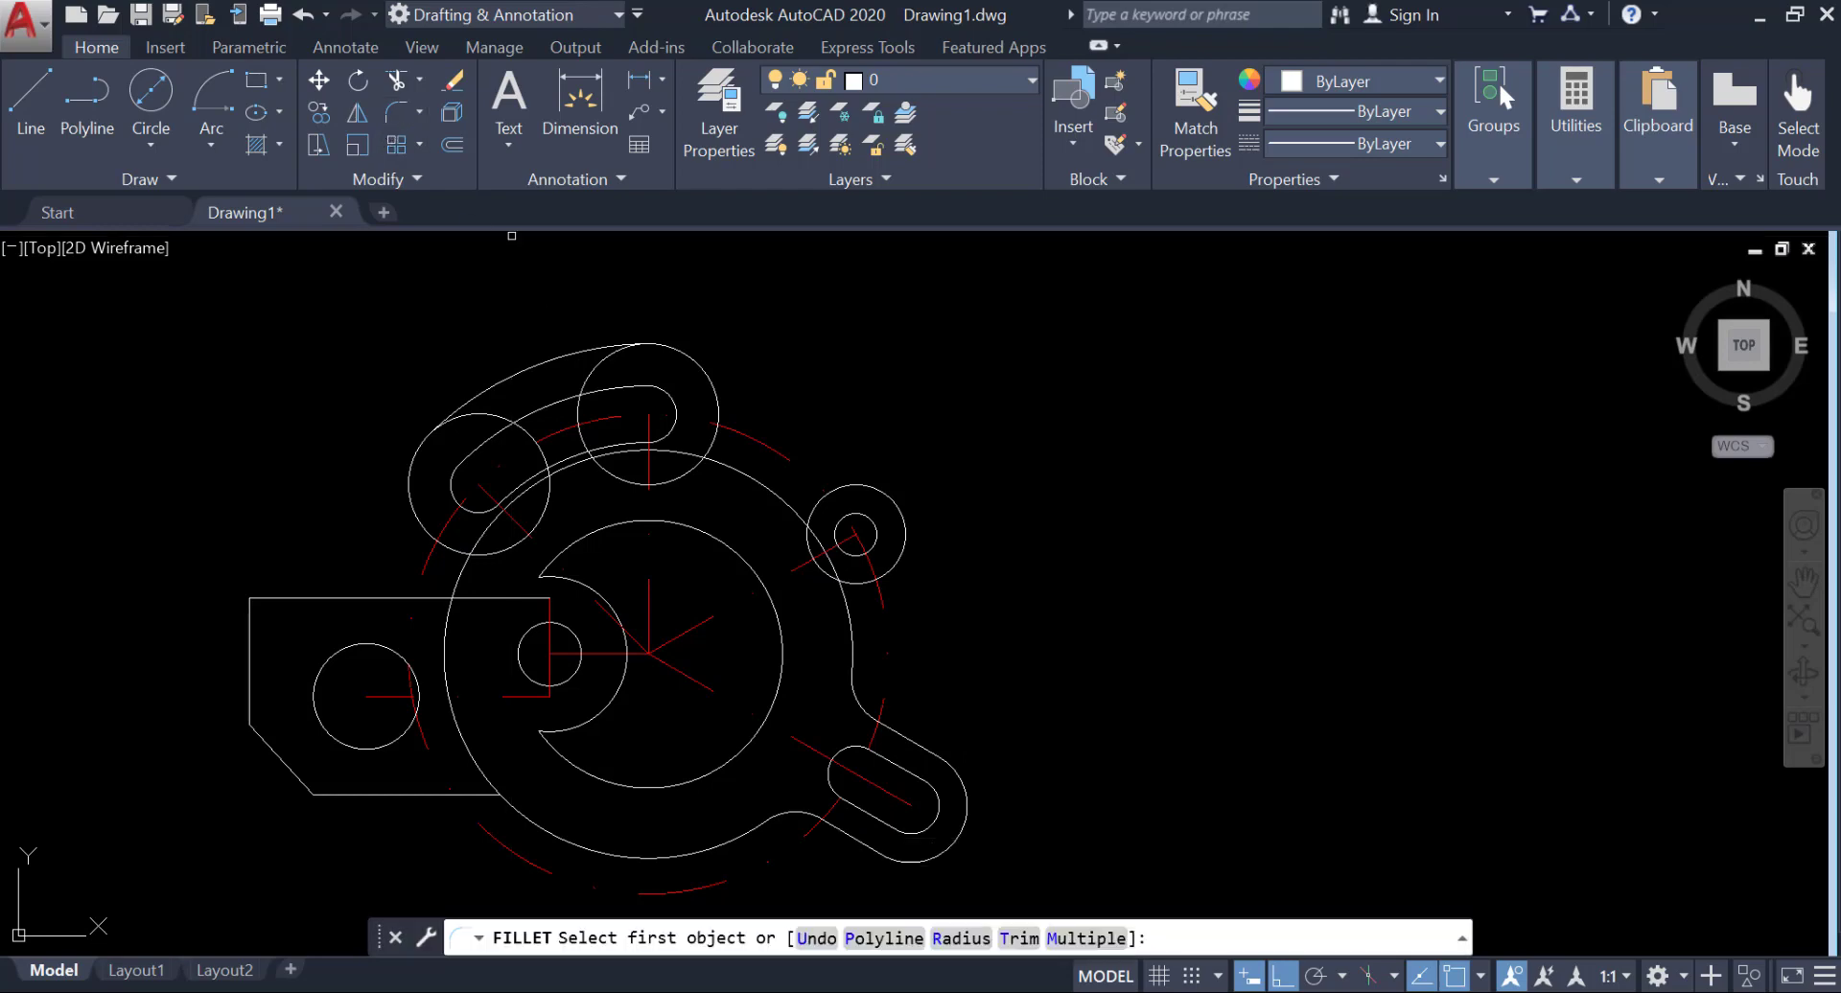
left_click(961, 939)
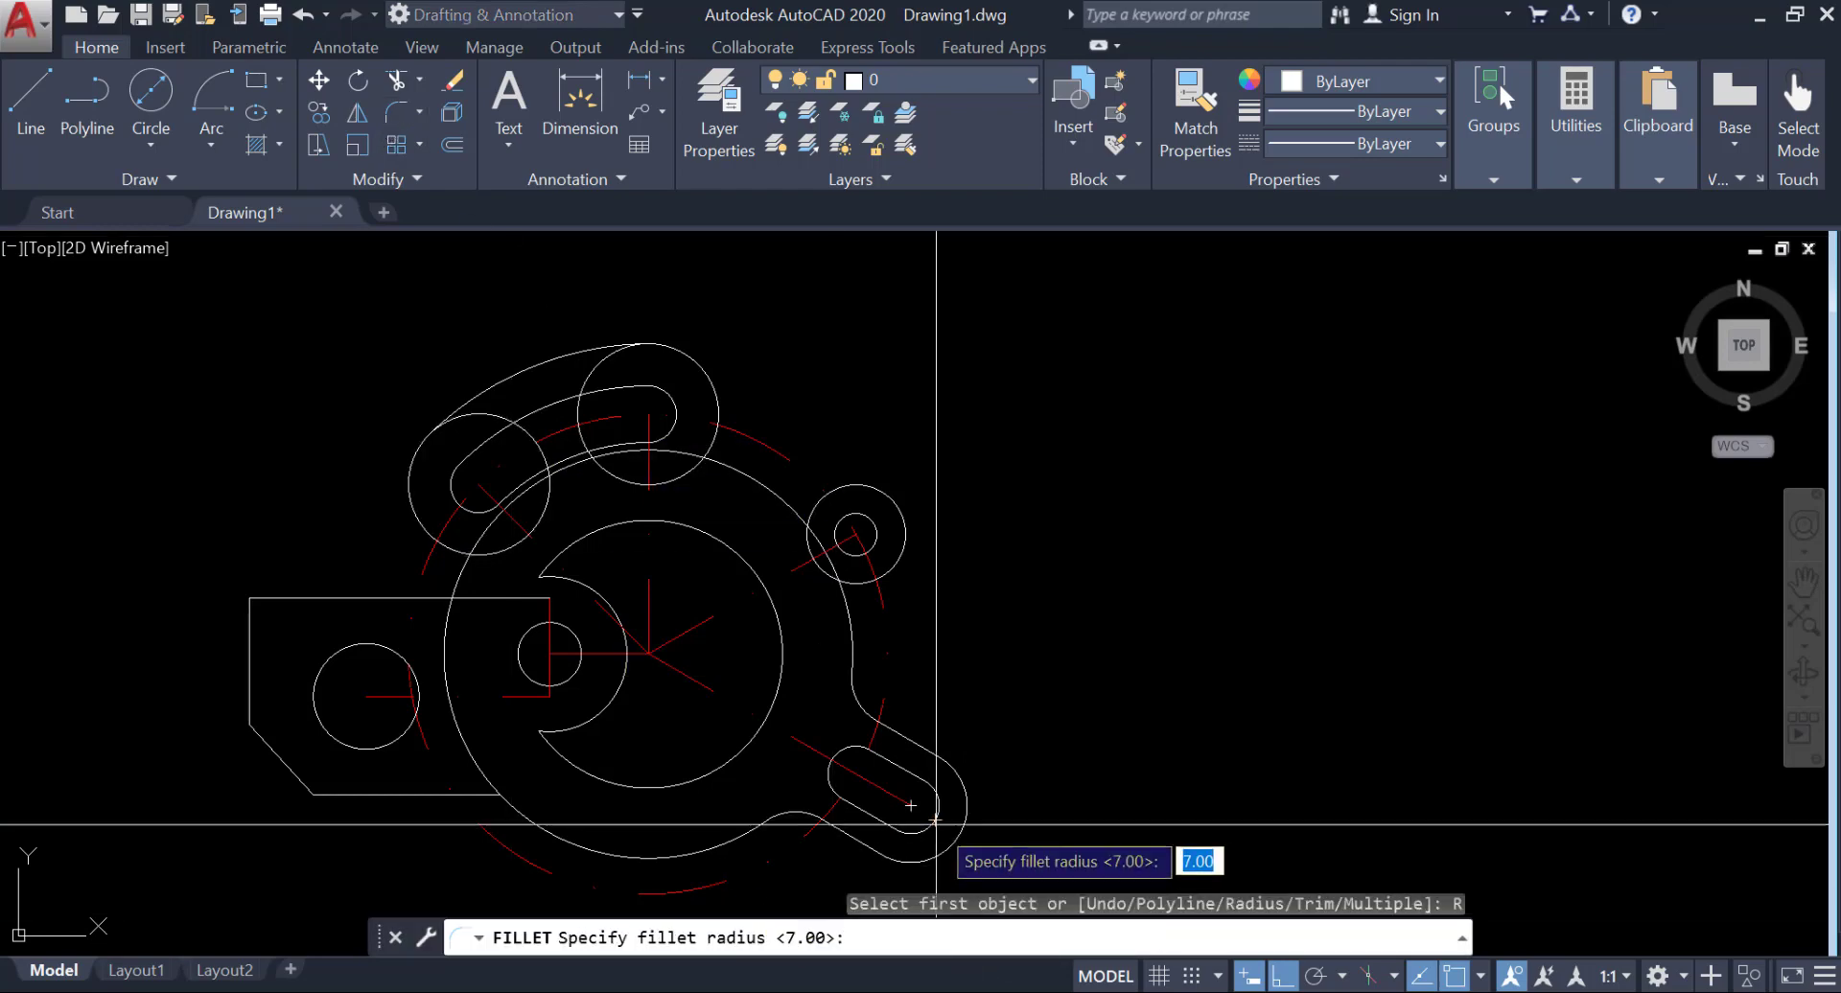
key("Return")
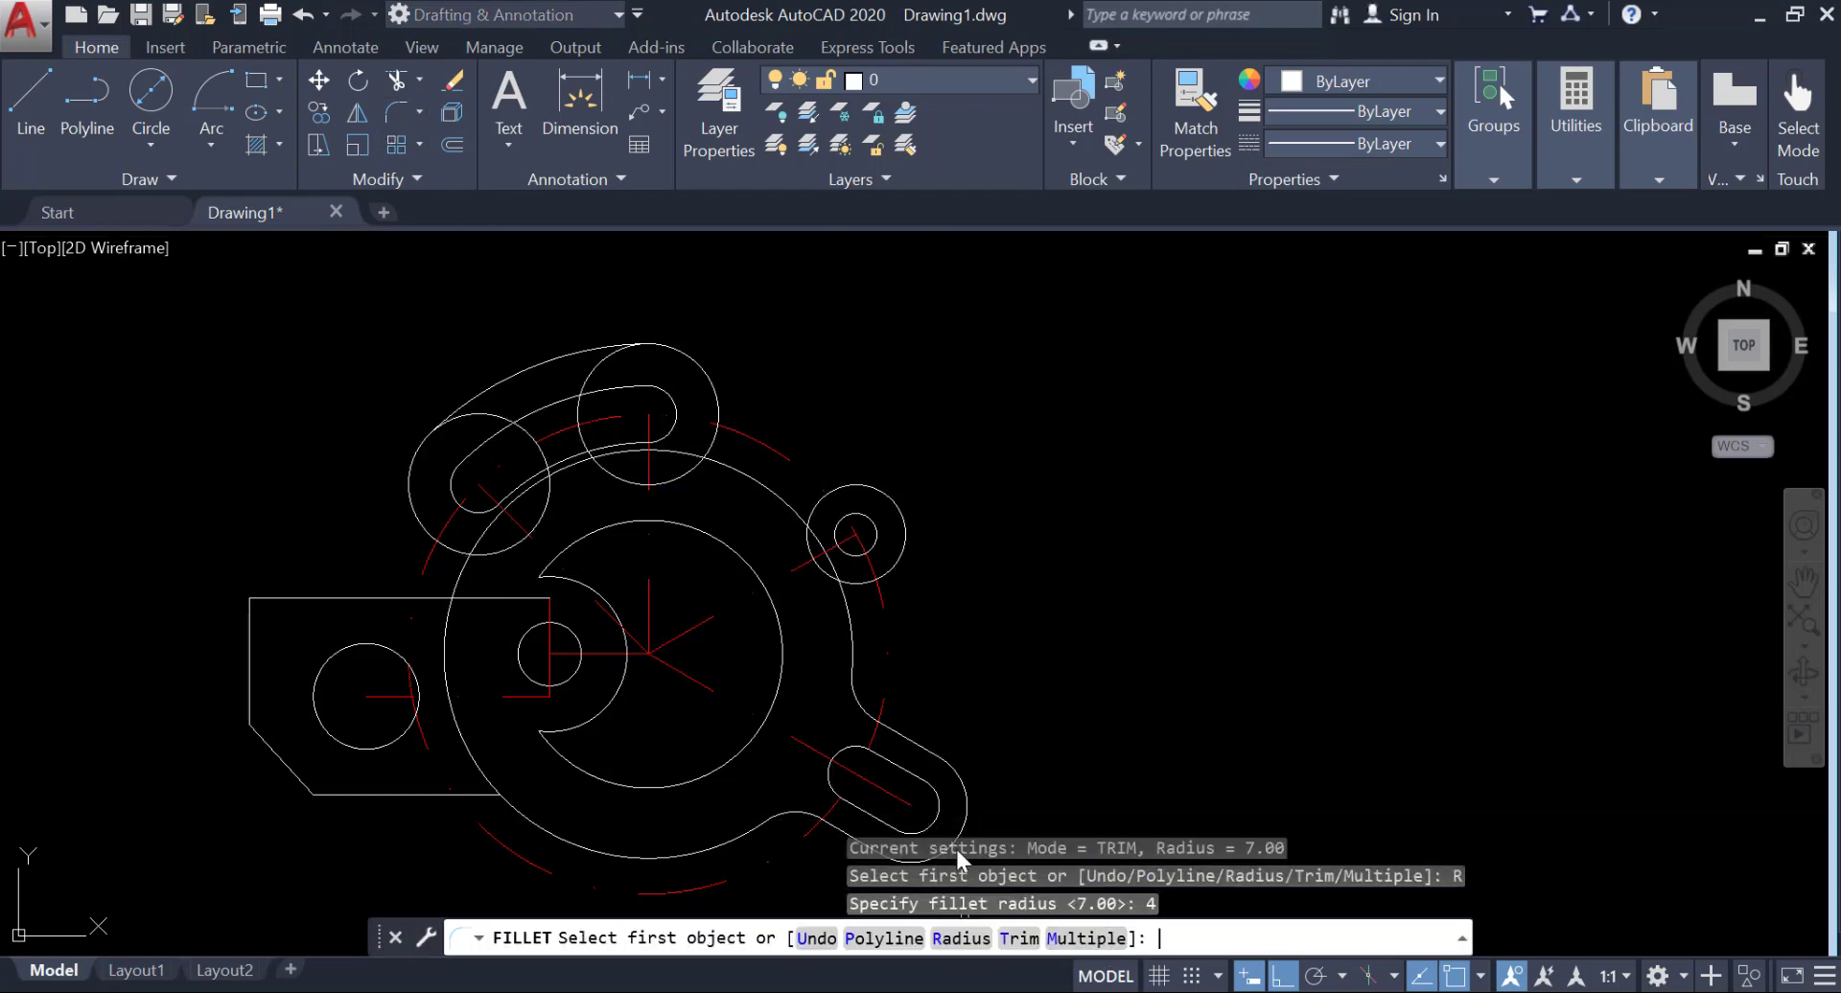
left_click(805, 530)
left_click(800, 518)
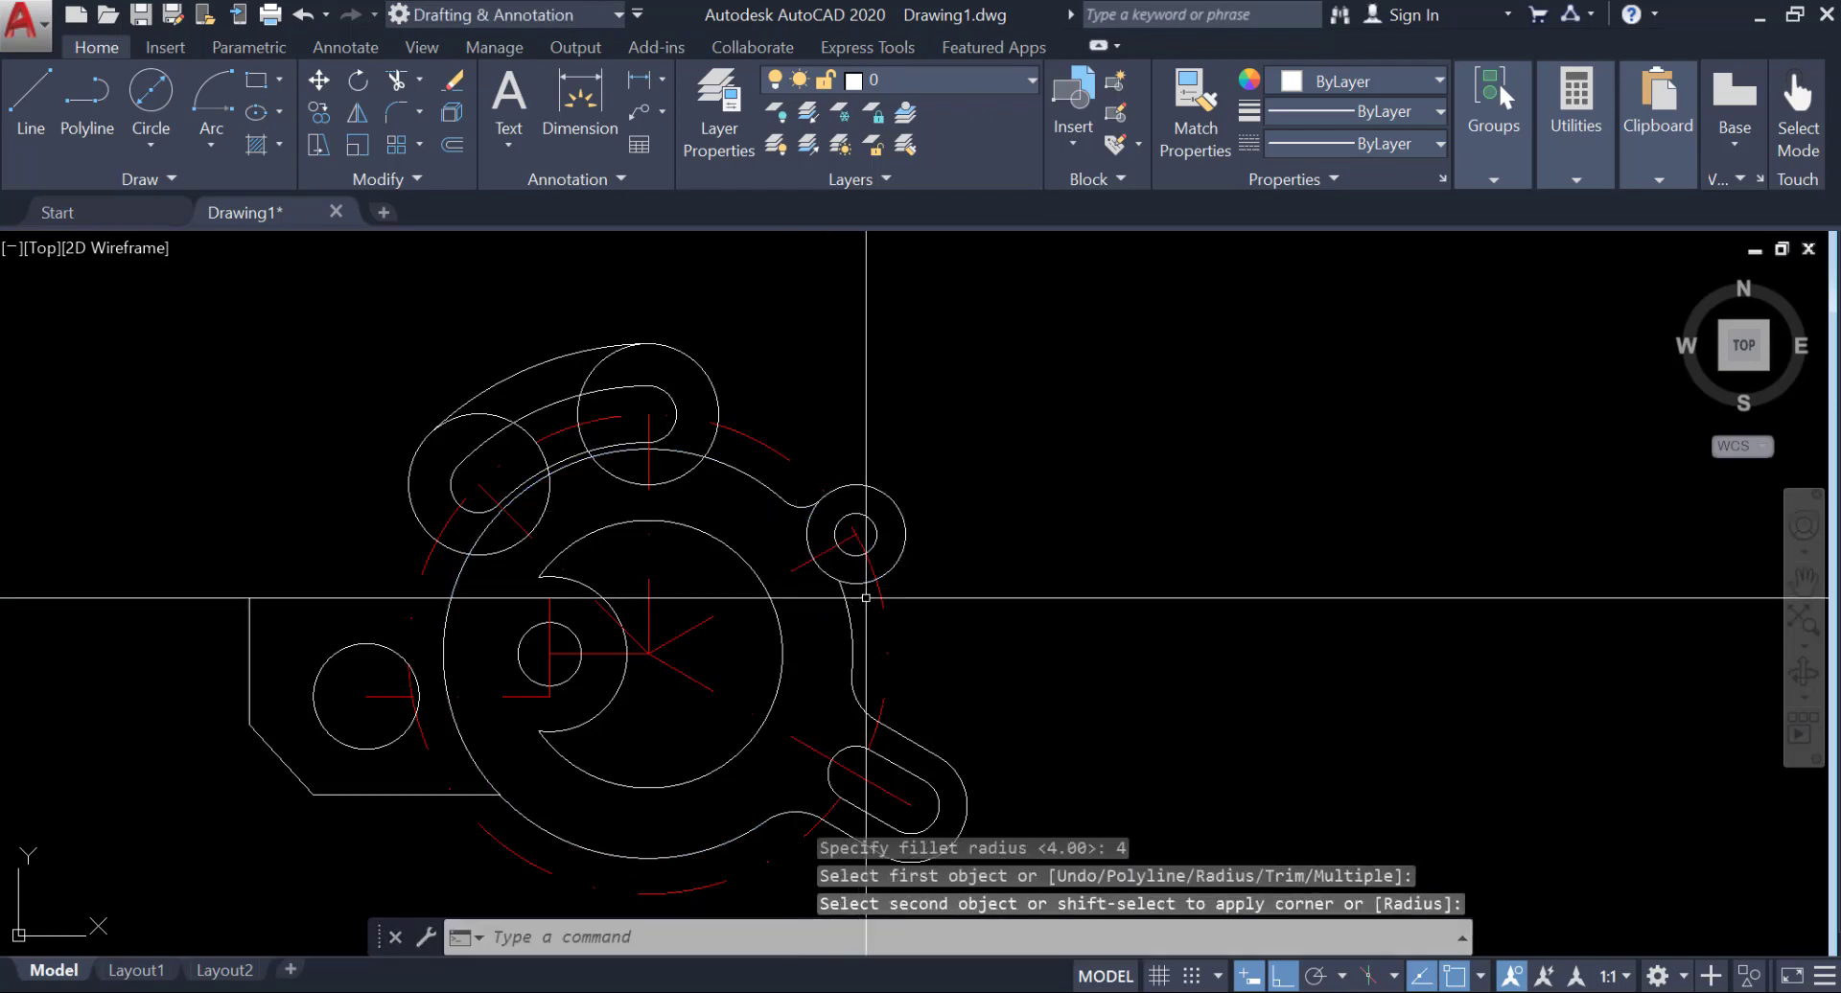
key("Return")
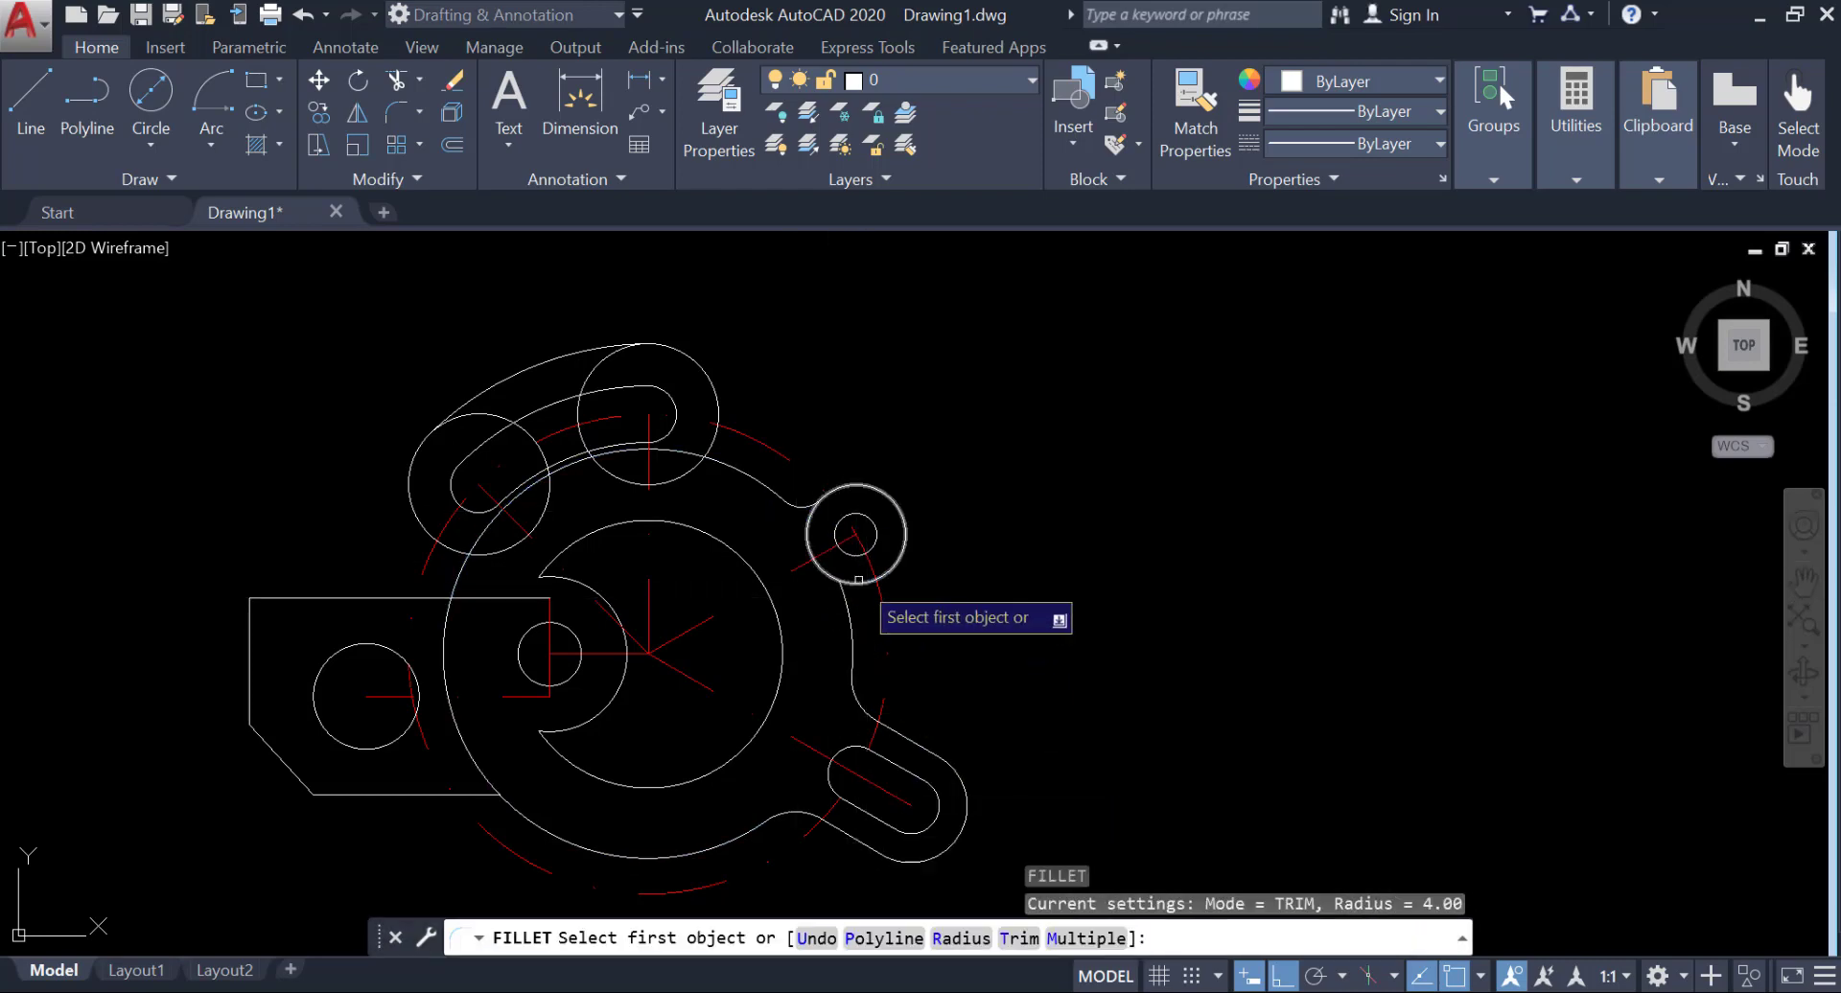
left_click(854, 584)
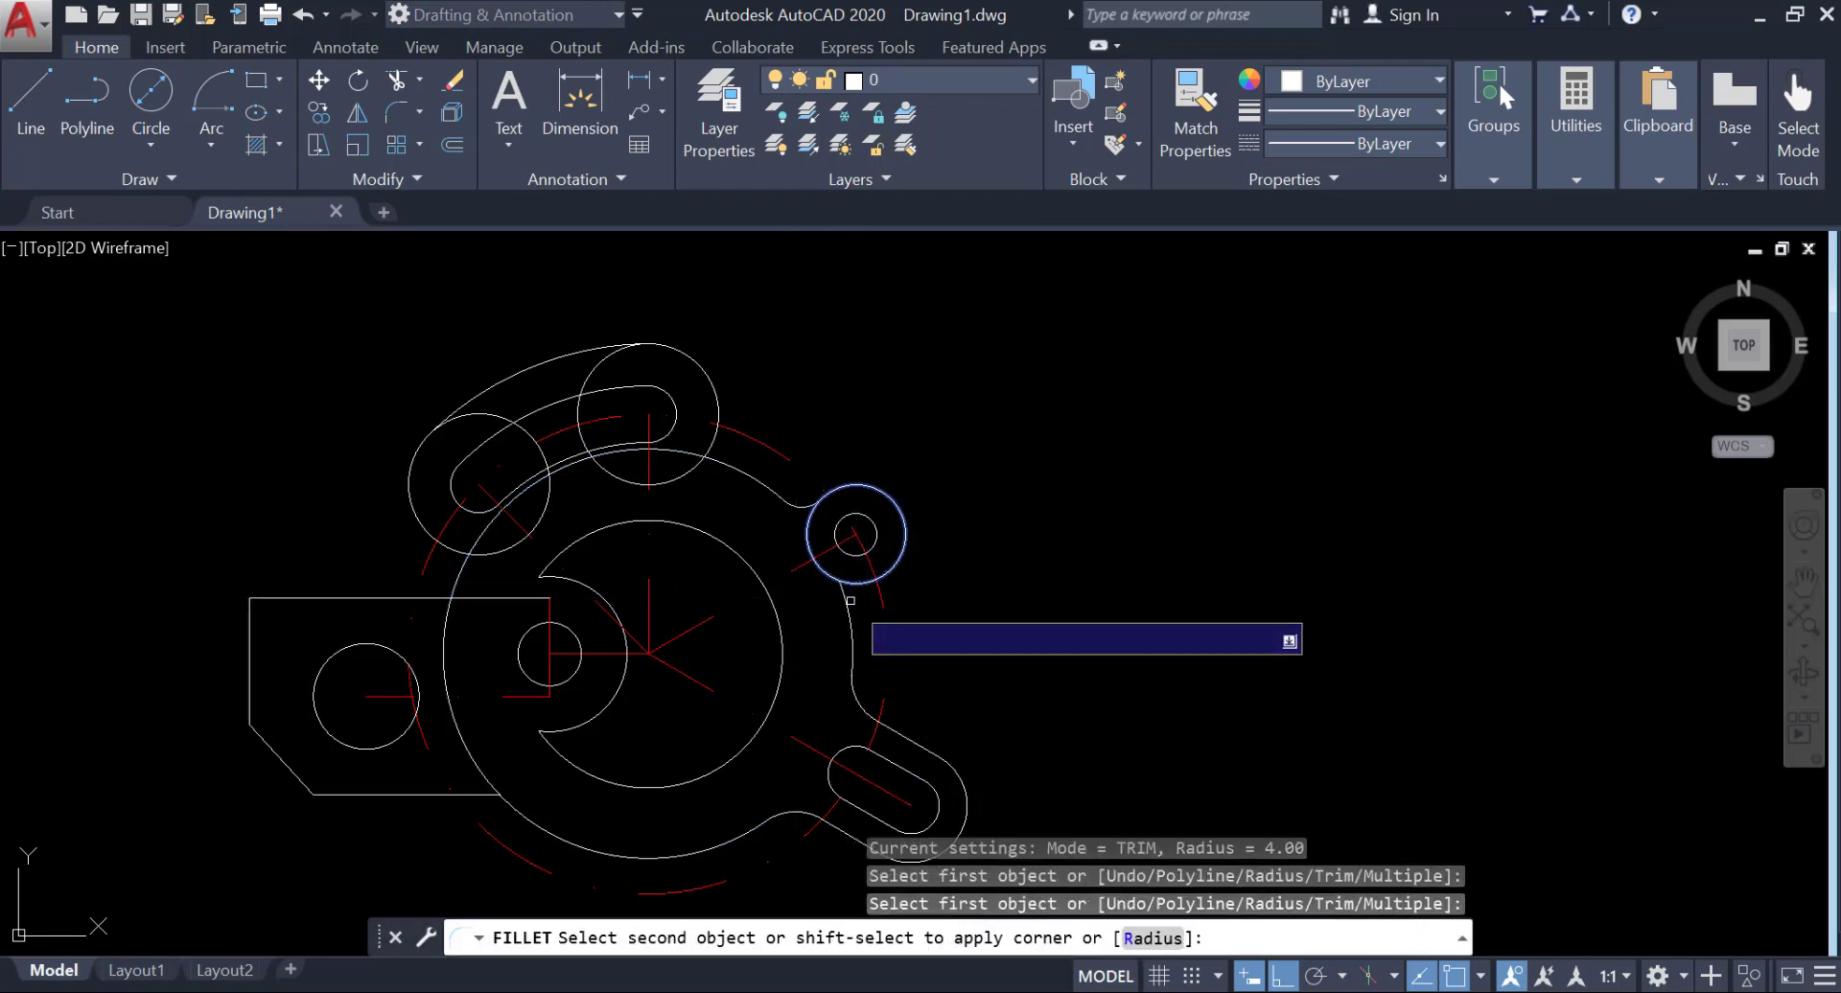
left_click(847, 609)
key("Return")
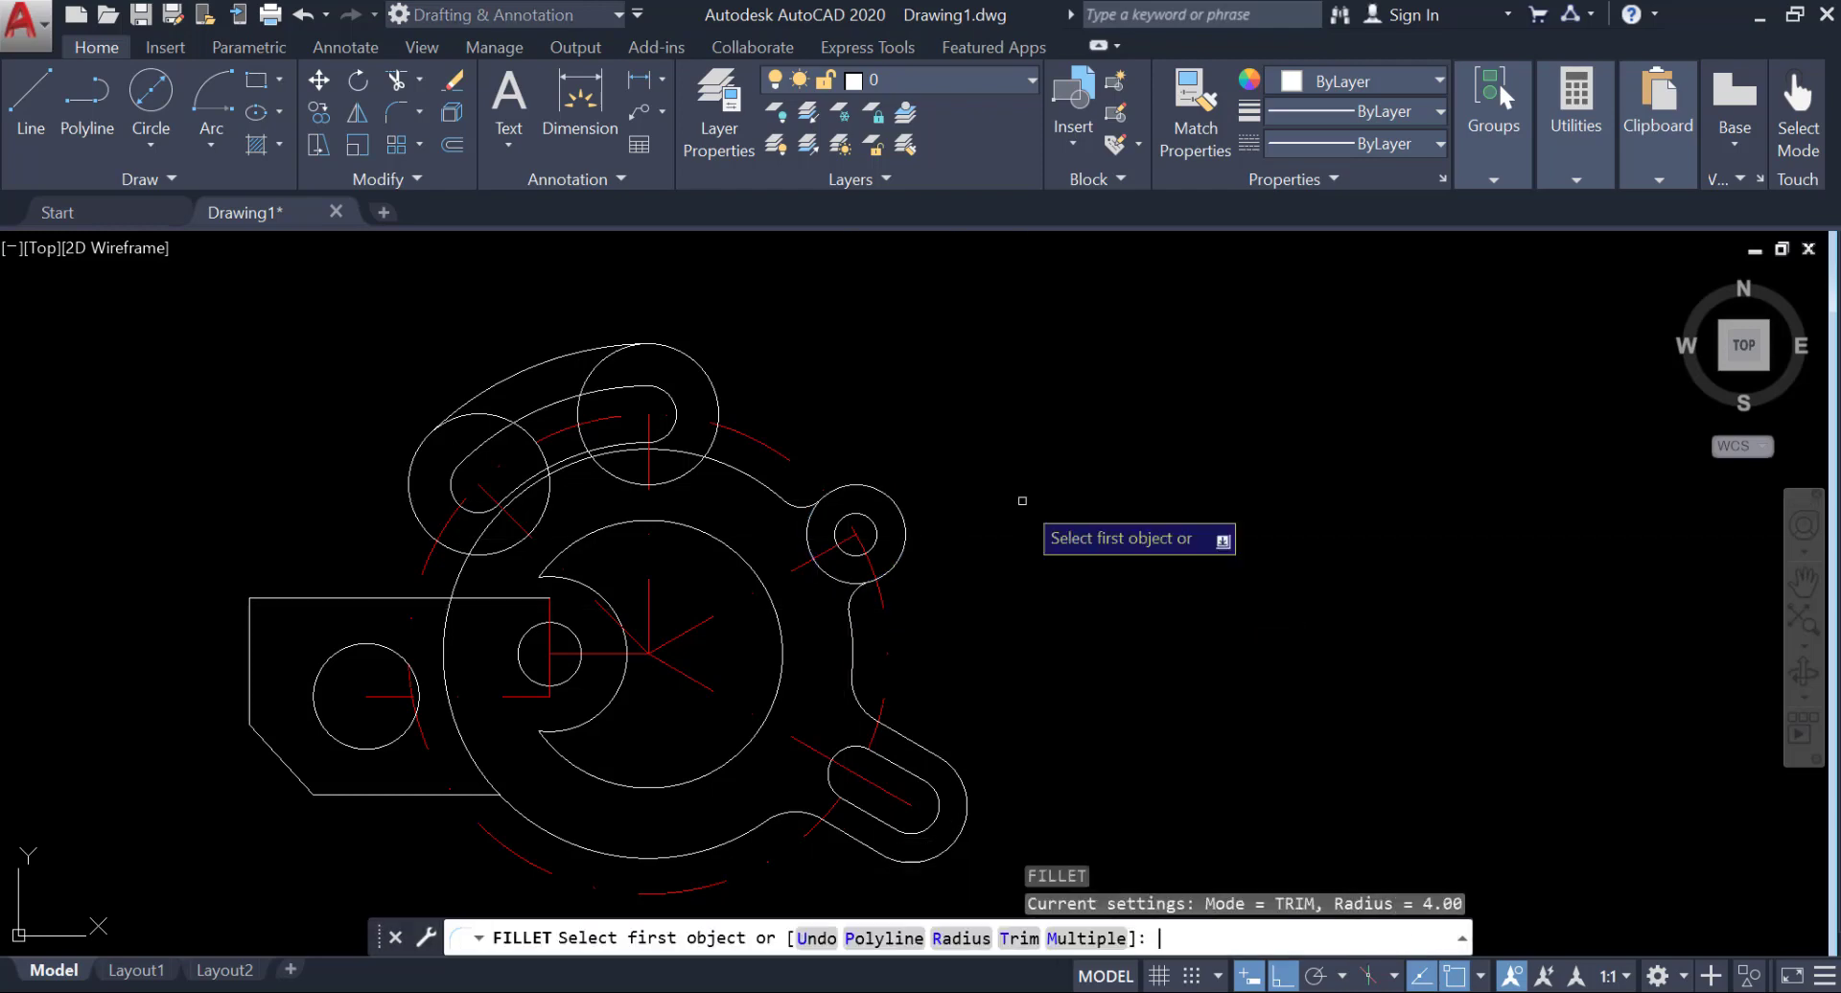
key("Escape")
Step: Trim away the inner part of the upper-right lug's outer circle between its two fillets
key("Return")
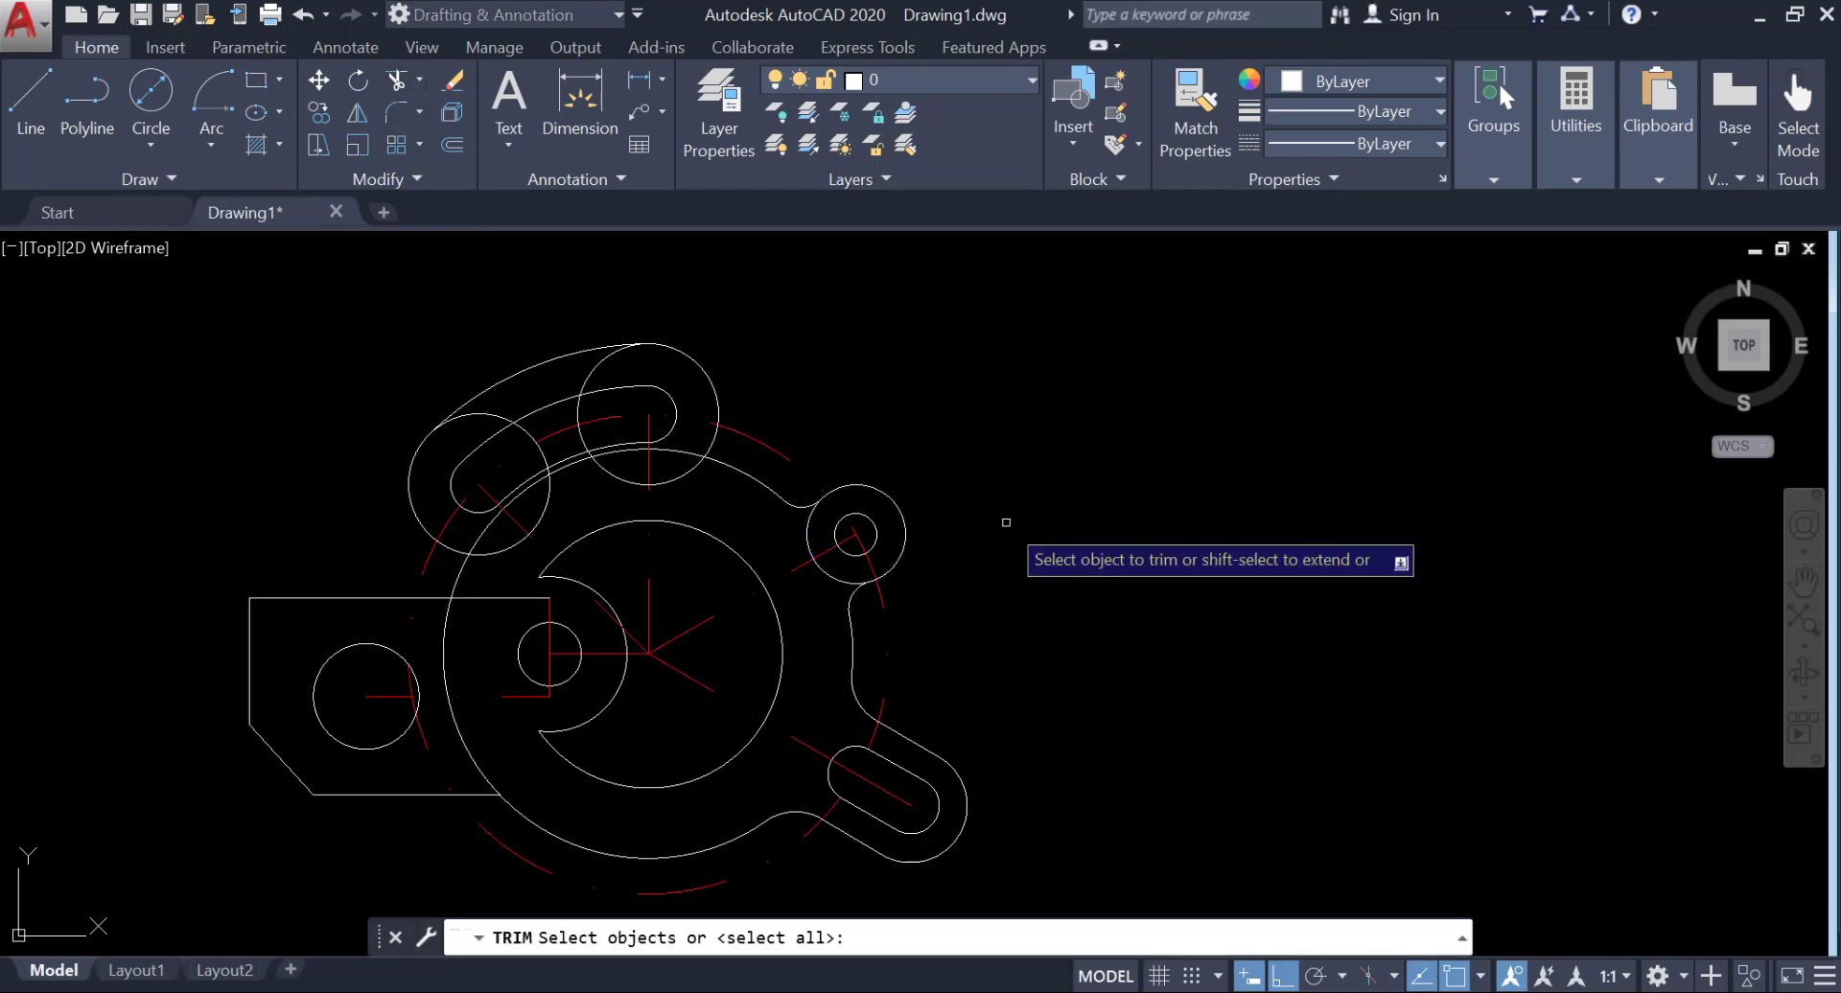
left_click(807, 531)
left_click(836, 580)
right_click(1095, 451)
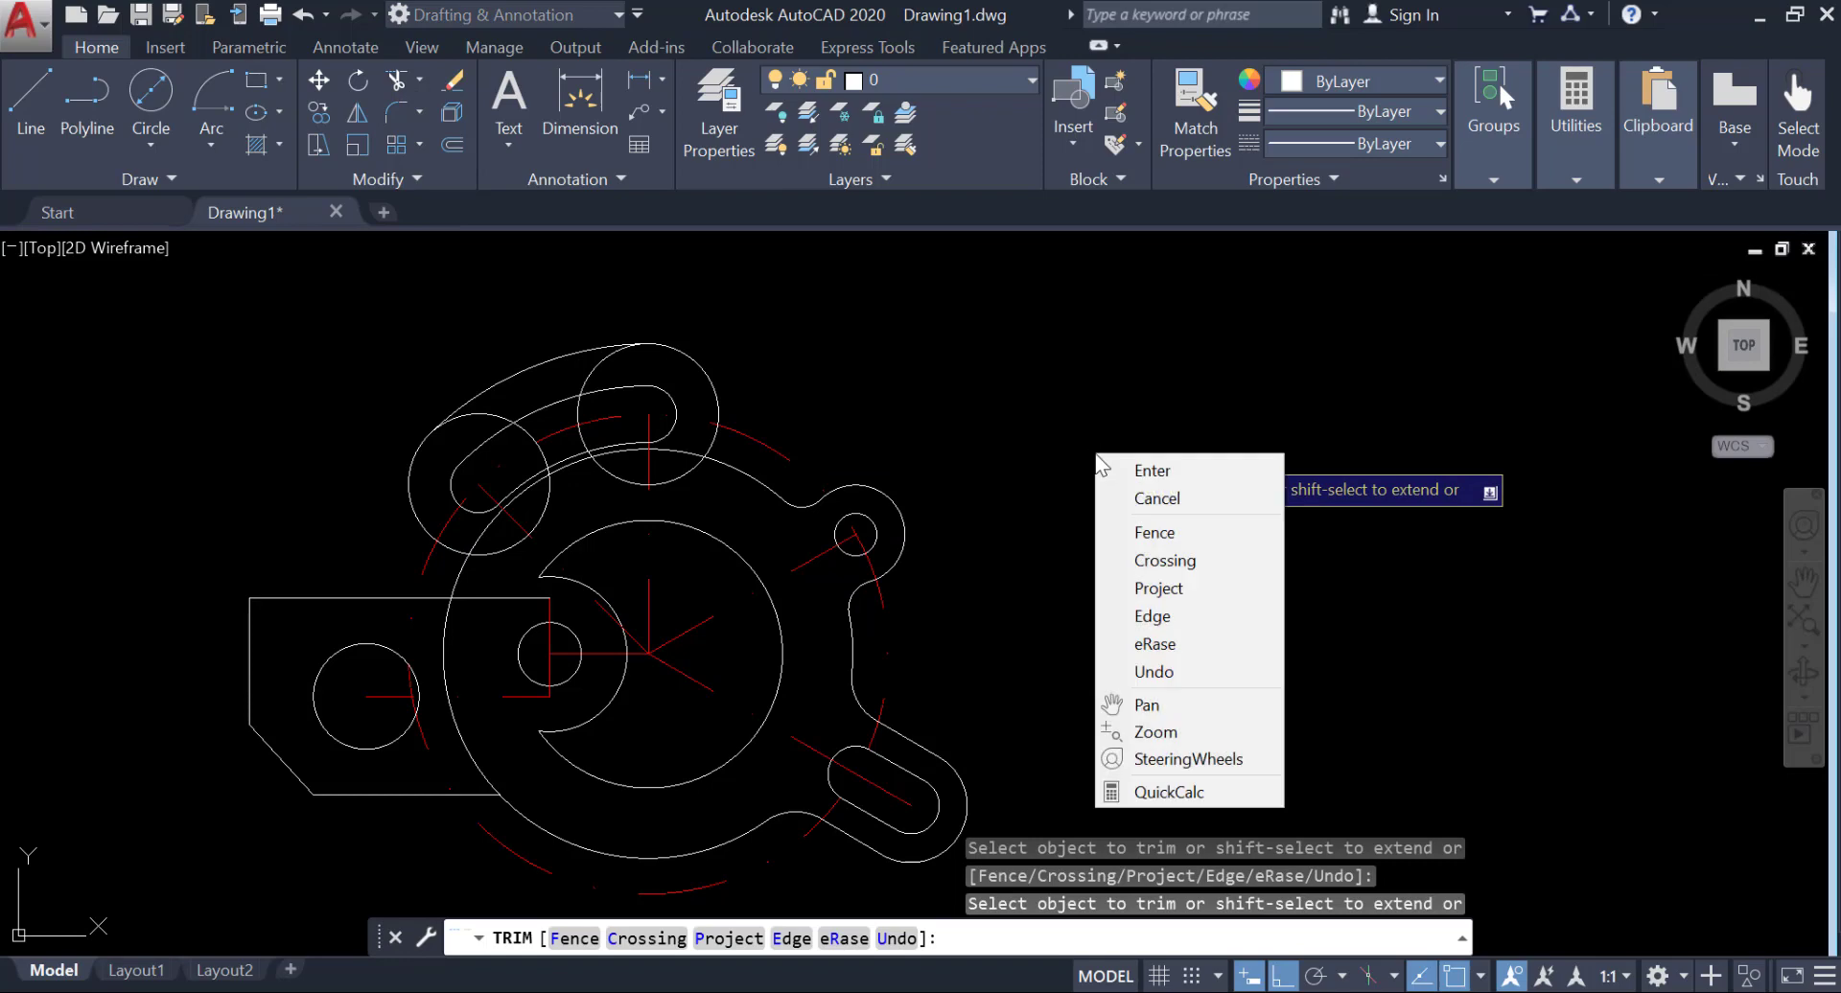
left_click(1145, 473)
Step: Trim the excess arcs of the two end circles around the curved slot at the upper left of the part
middle_click_drag(969, 566, 1018, 636)
middle_click_drag(855, 496, 1046, 429)
type("tr")
key("Return")
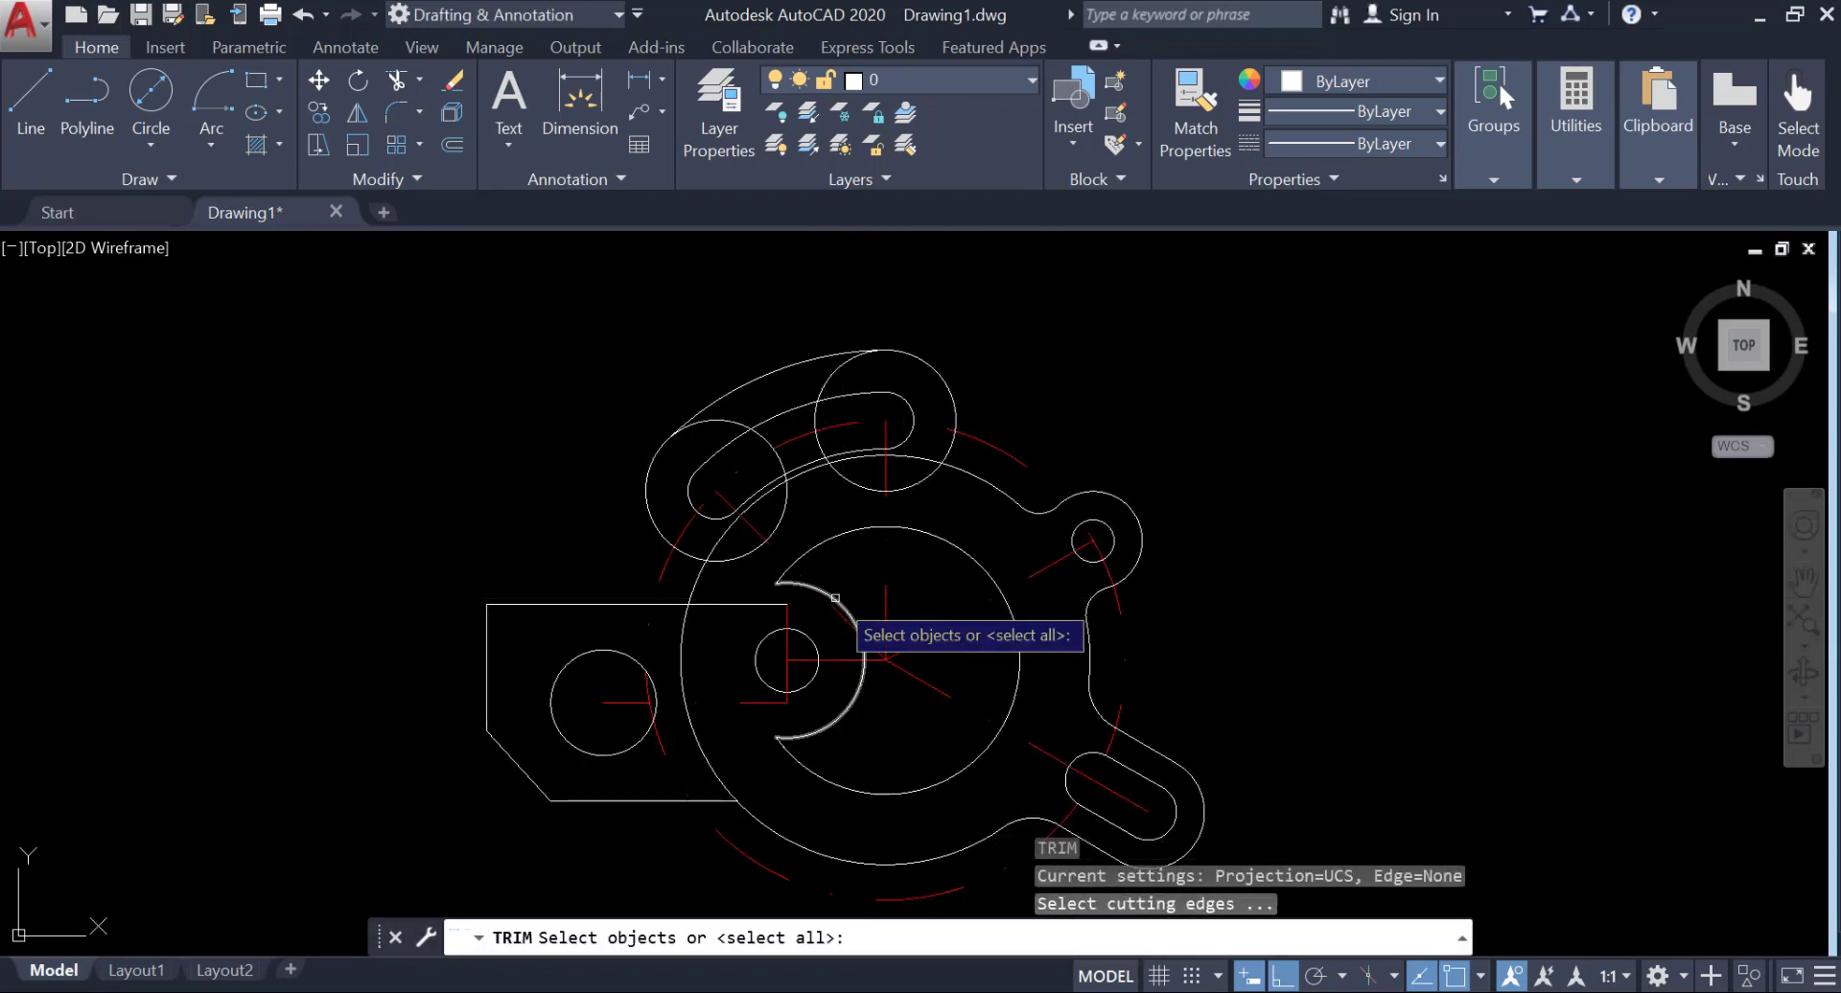
left_click(886, 491)
key("Return")
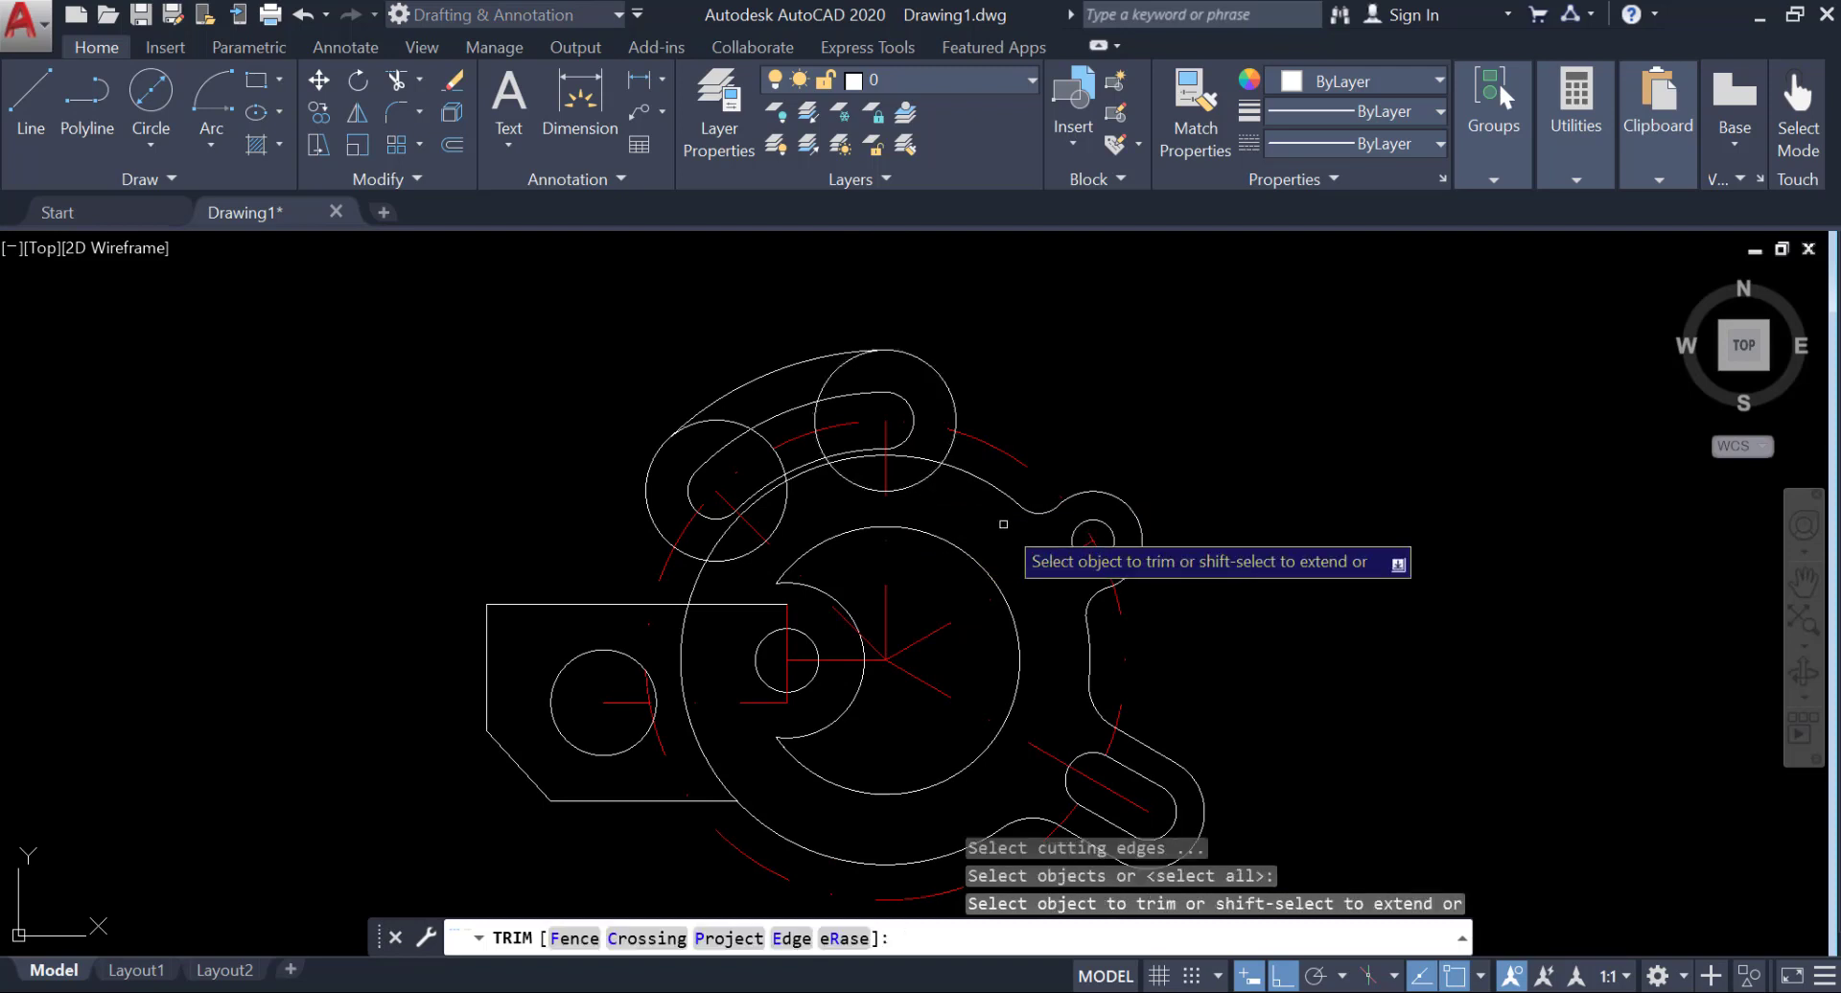
left_click(924, 476)
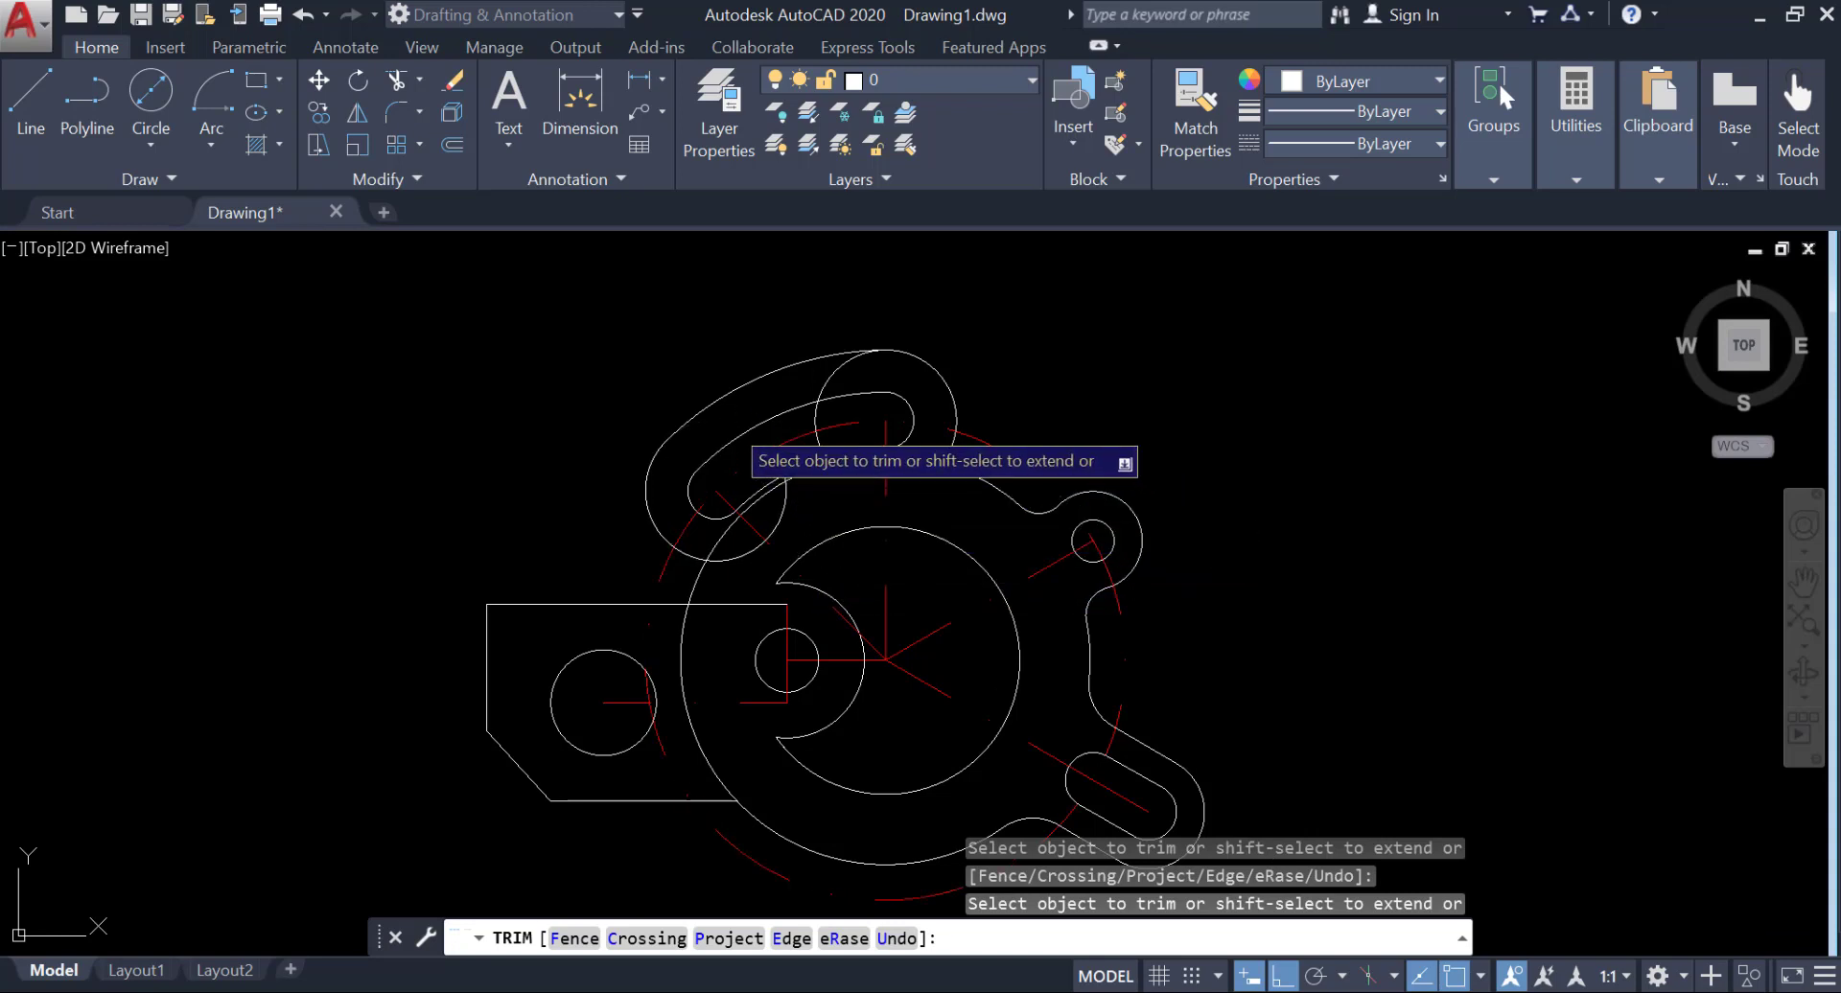
left_click(867, 363)
left_click(832, 383)
left_click(816, 381)
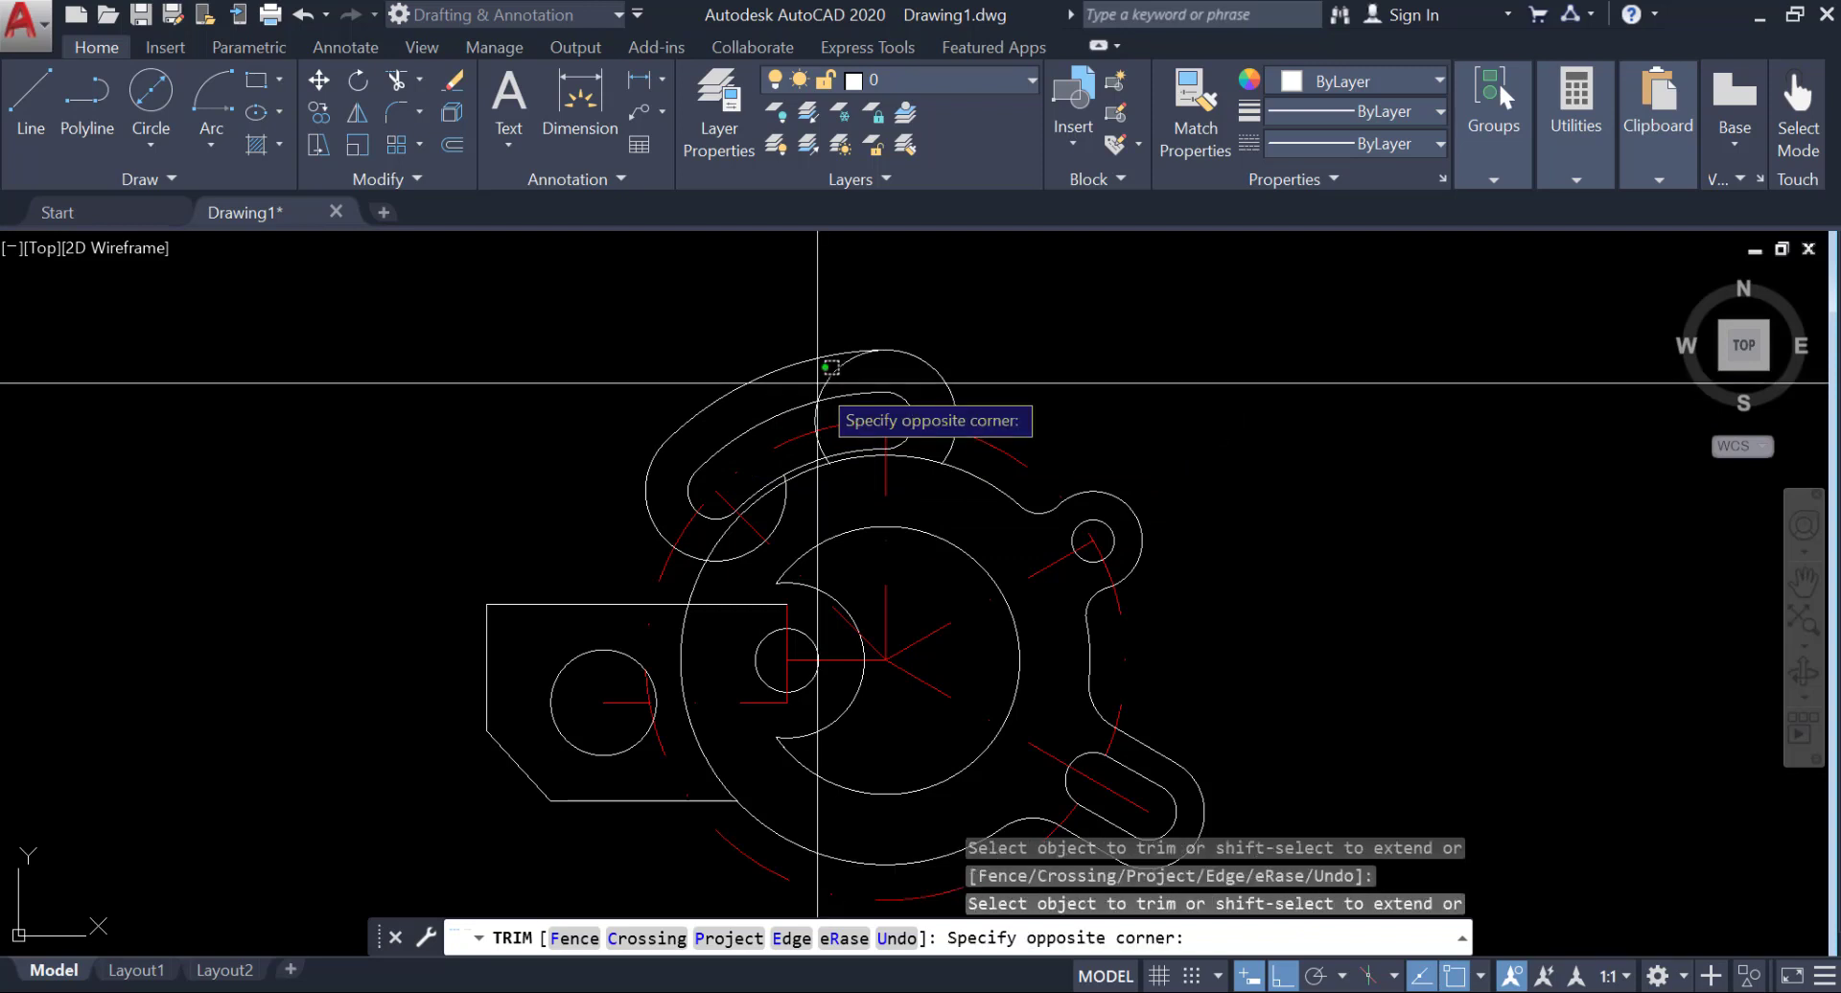
left_click(831, 381)
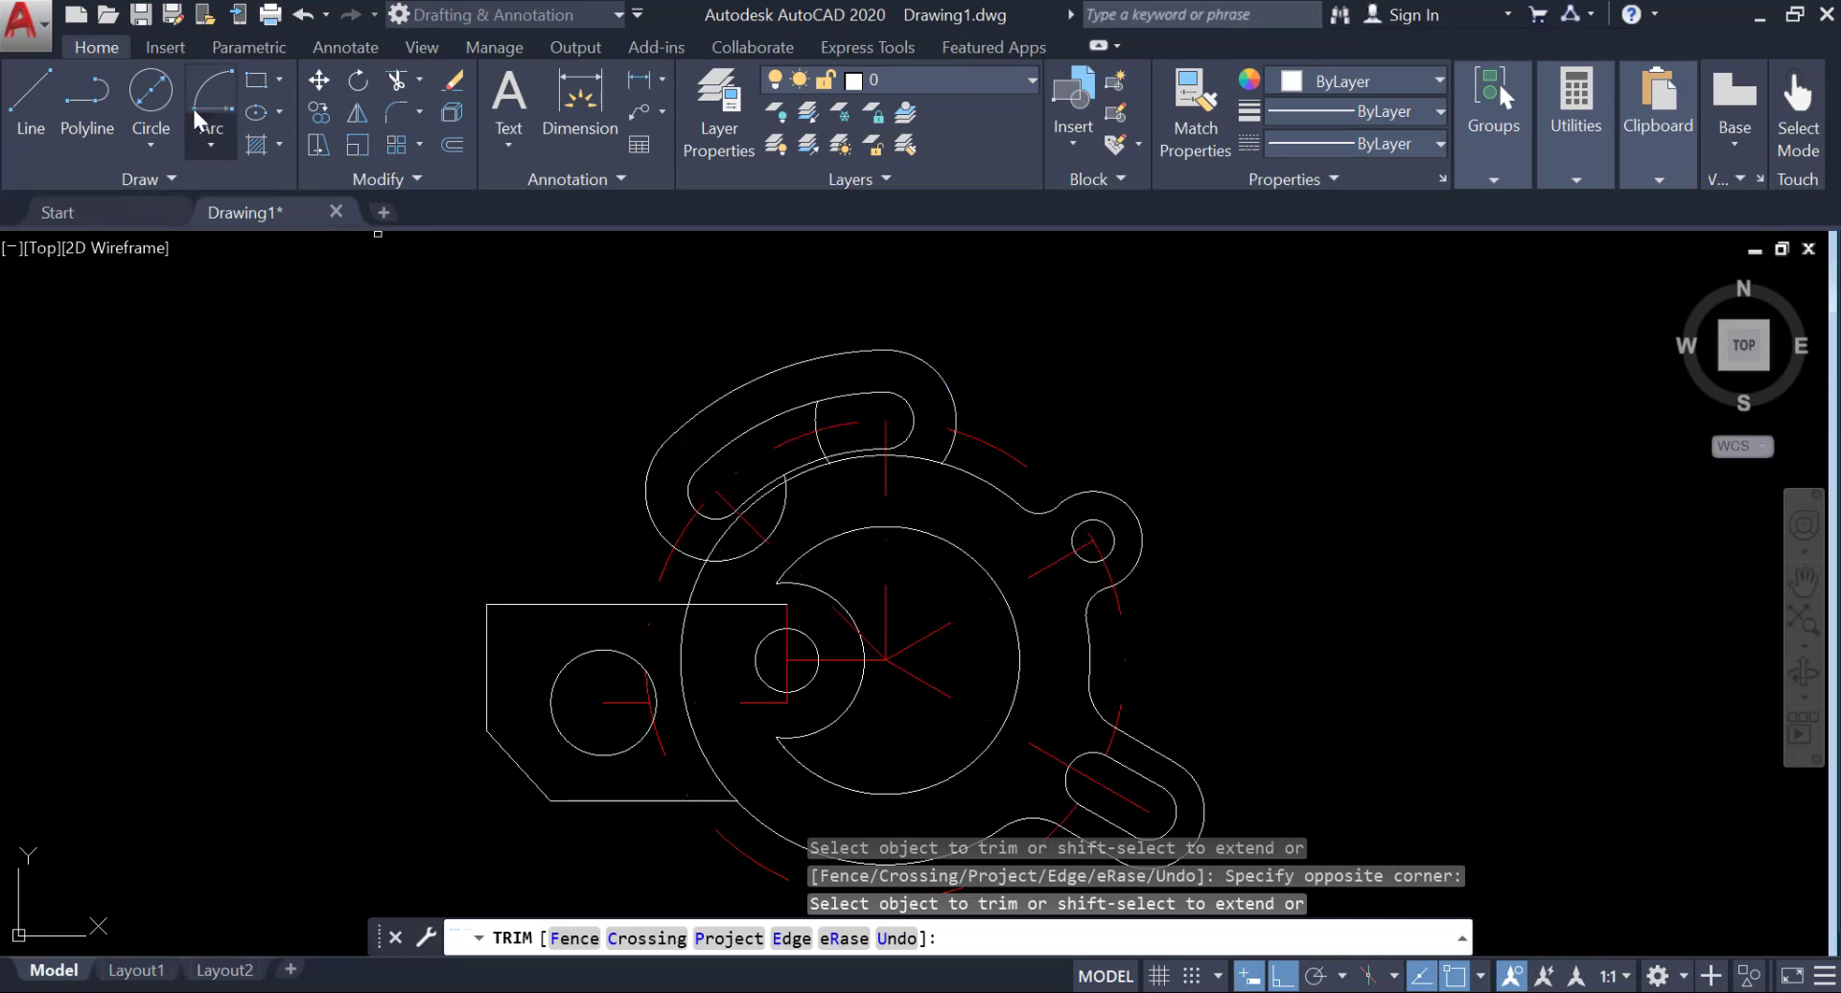
Step: Fillet the lower-left end arc of the curved slot's outline to the large outer circle with radius 4.5
left_click(392, 120)
key("Escape")
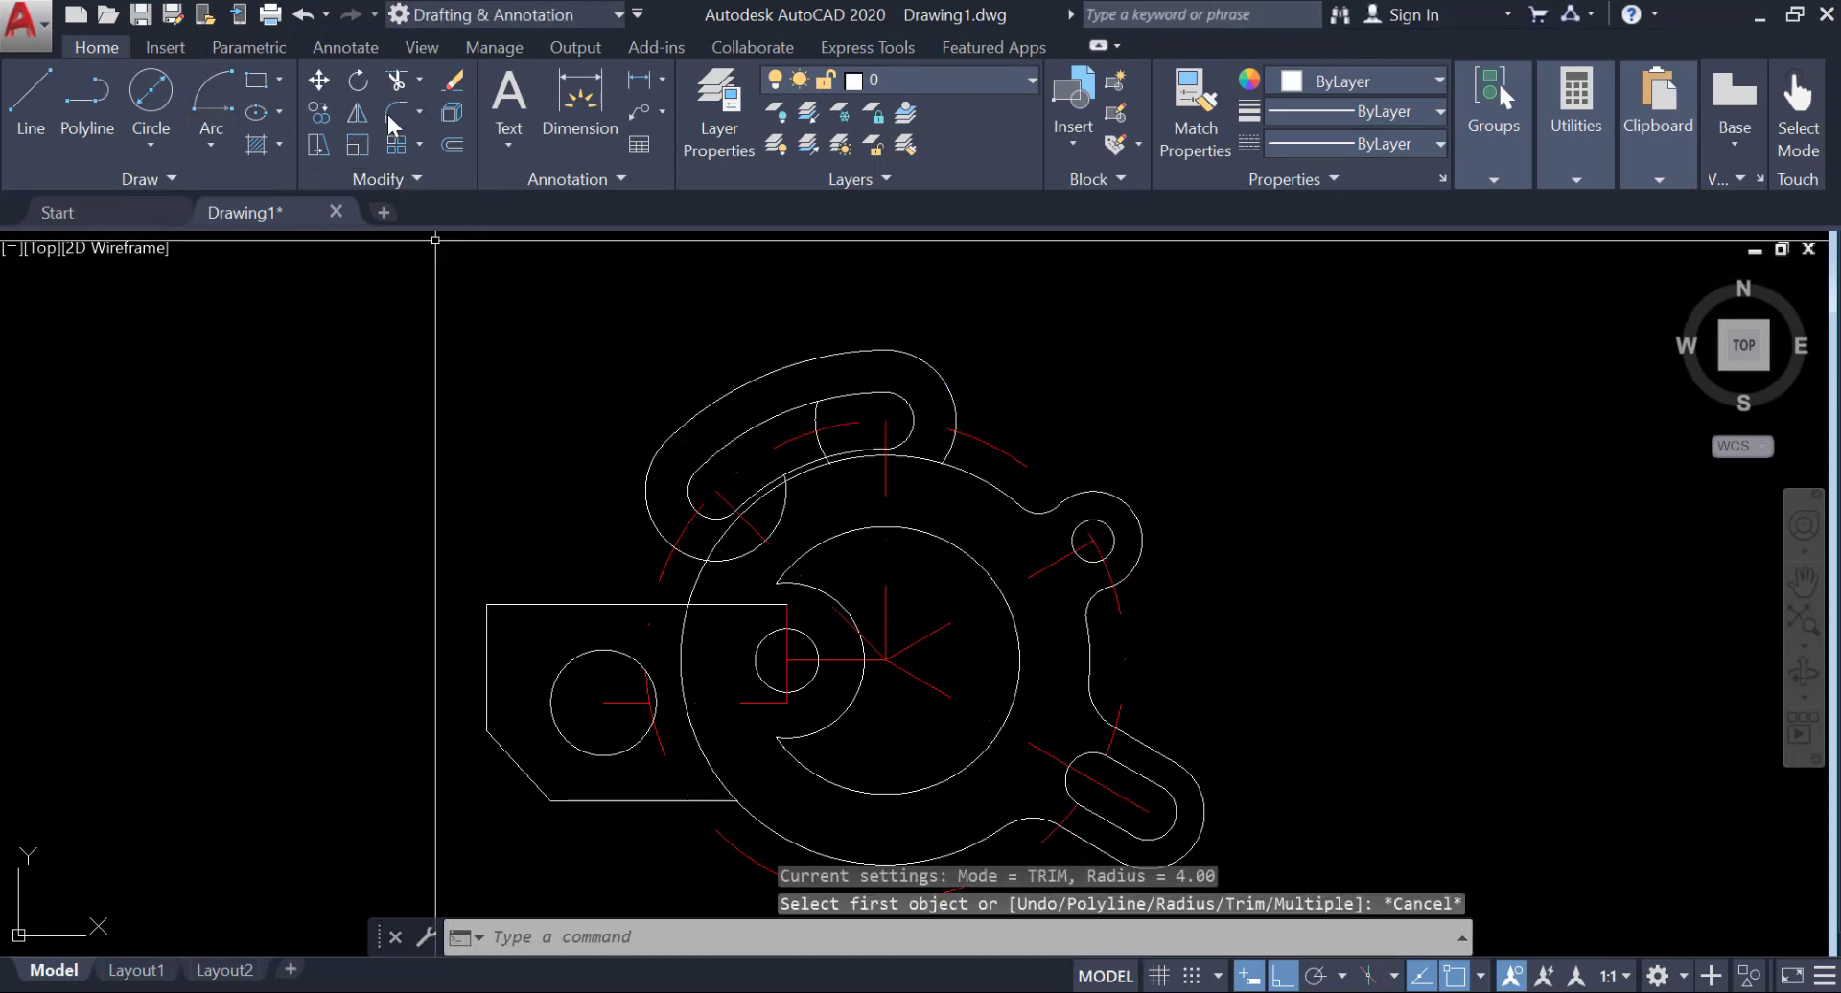
left_click(389, 119)
type("R")
key("Return")
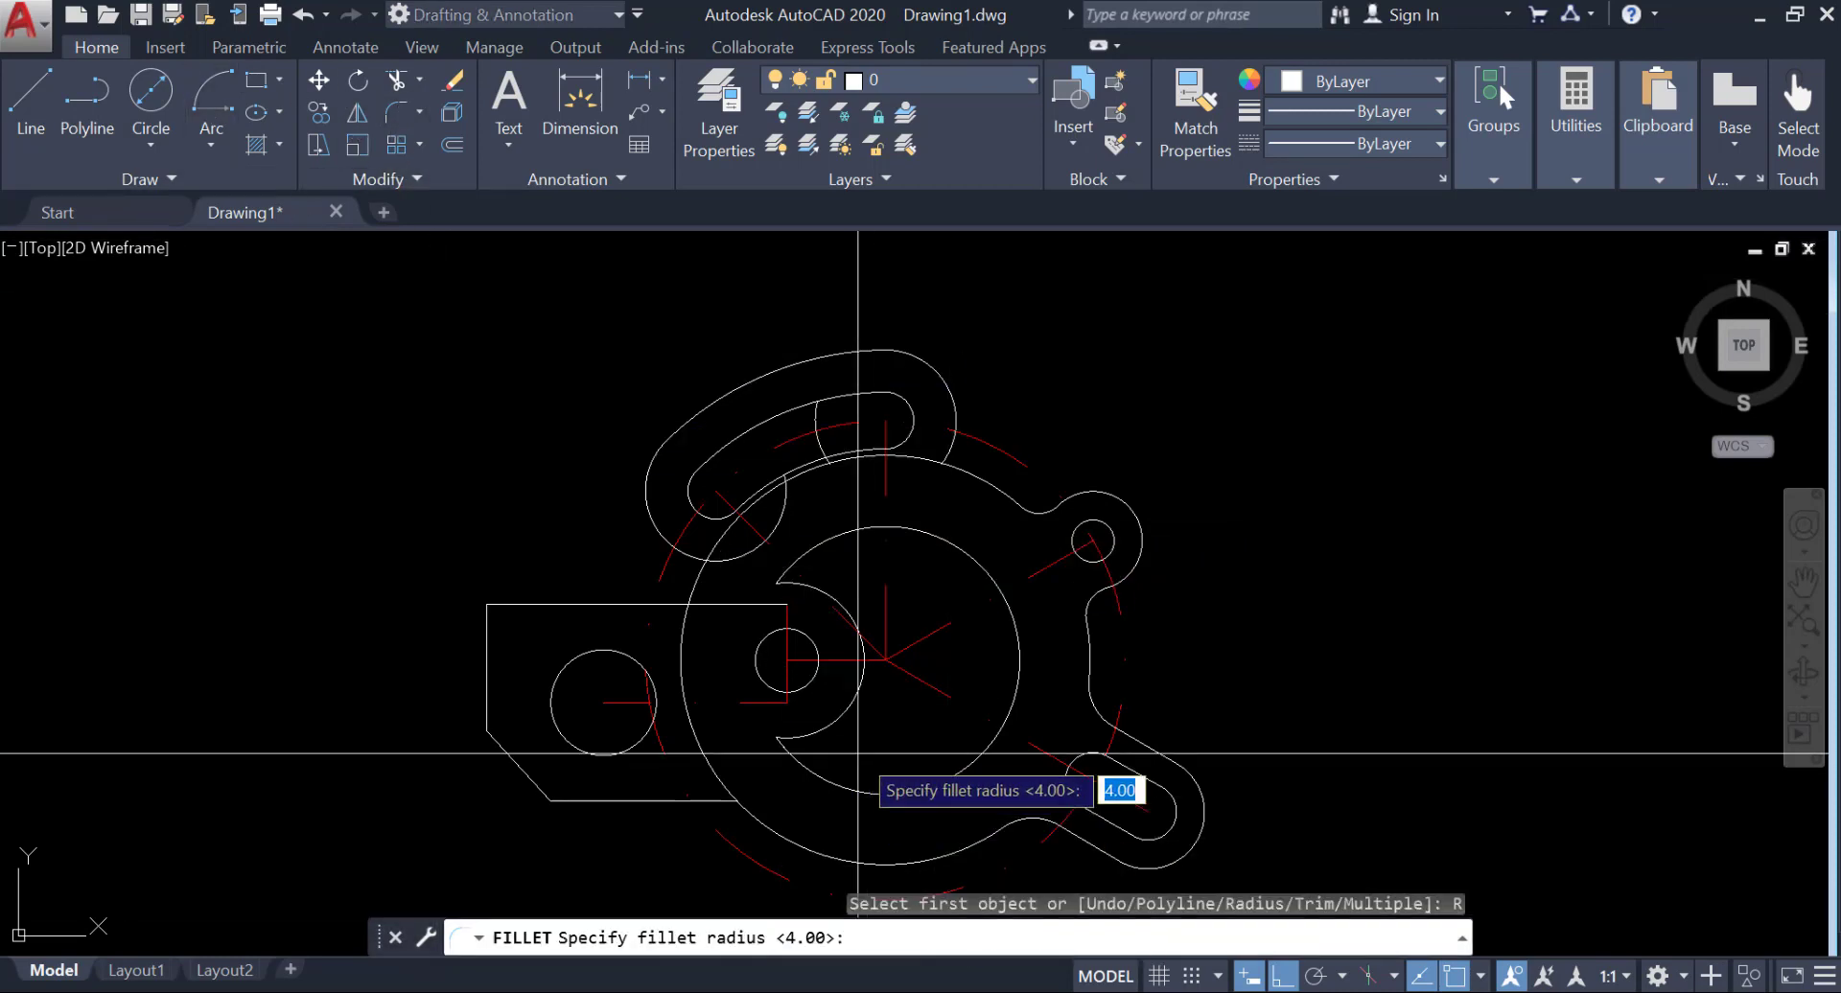
type("4.")
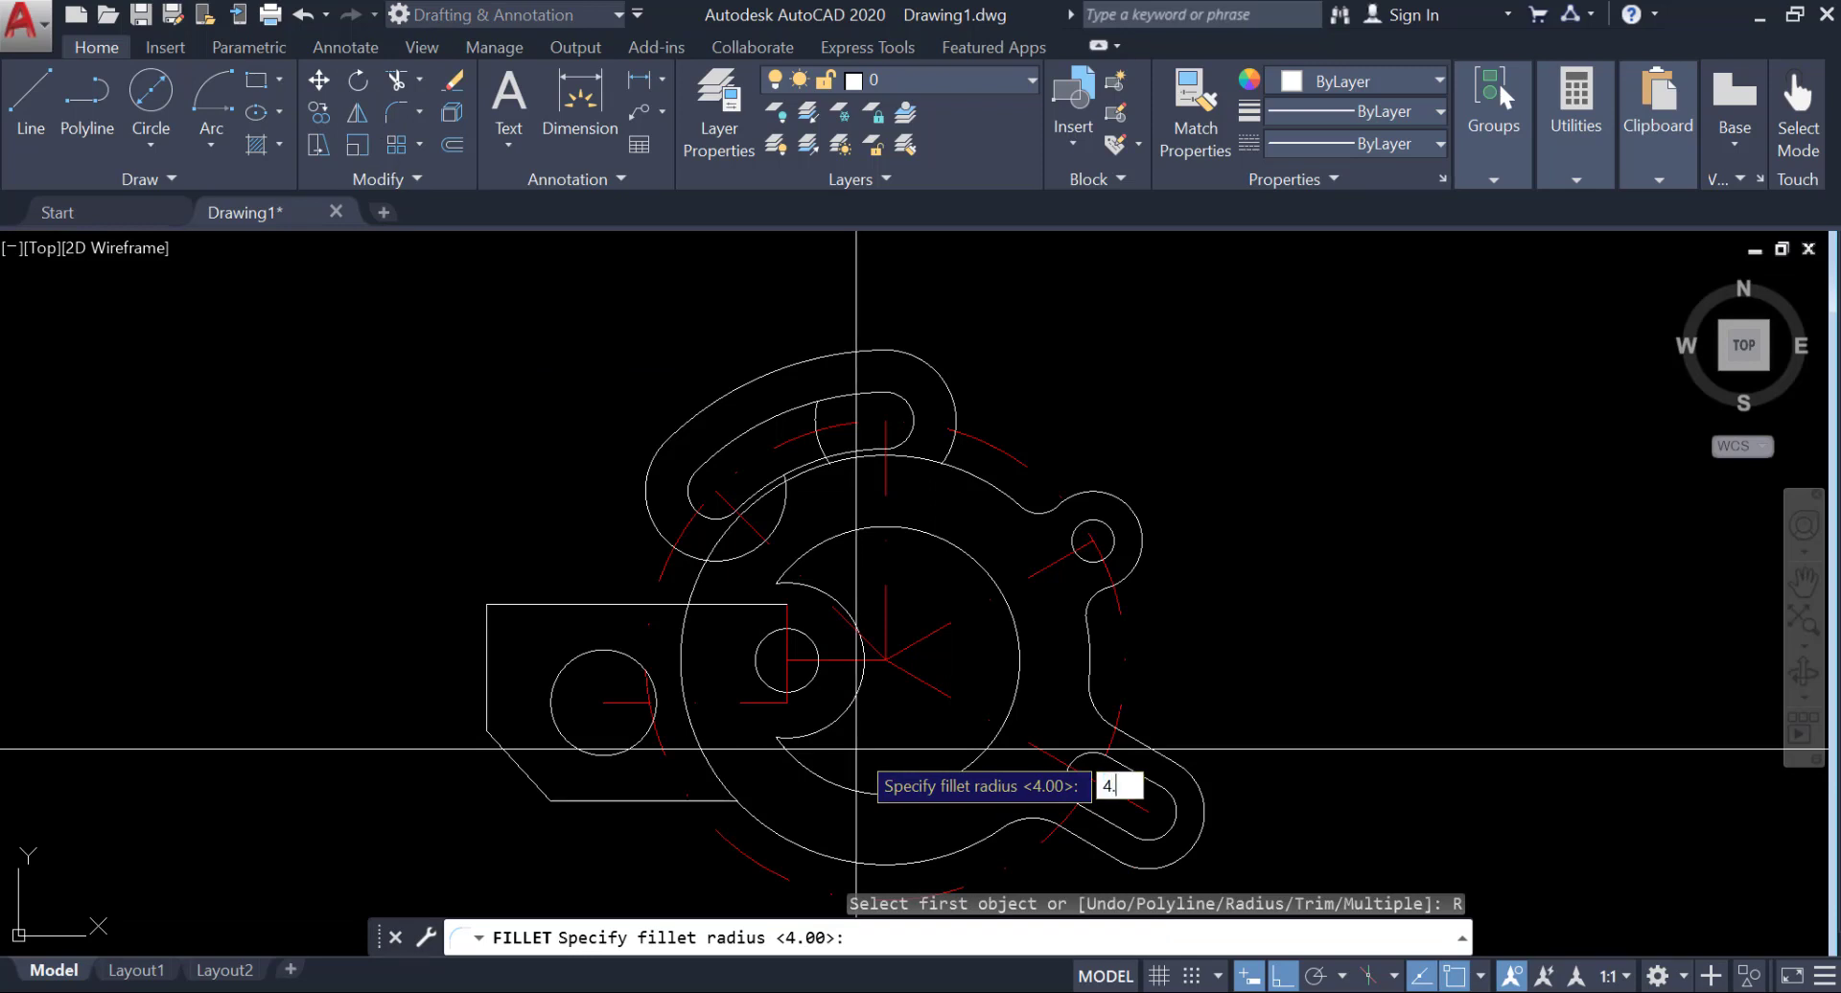
type("5")
key("Return")
left_click(684, 556)
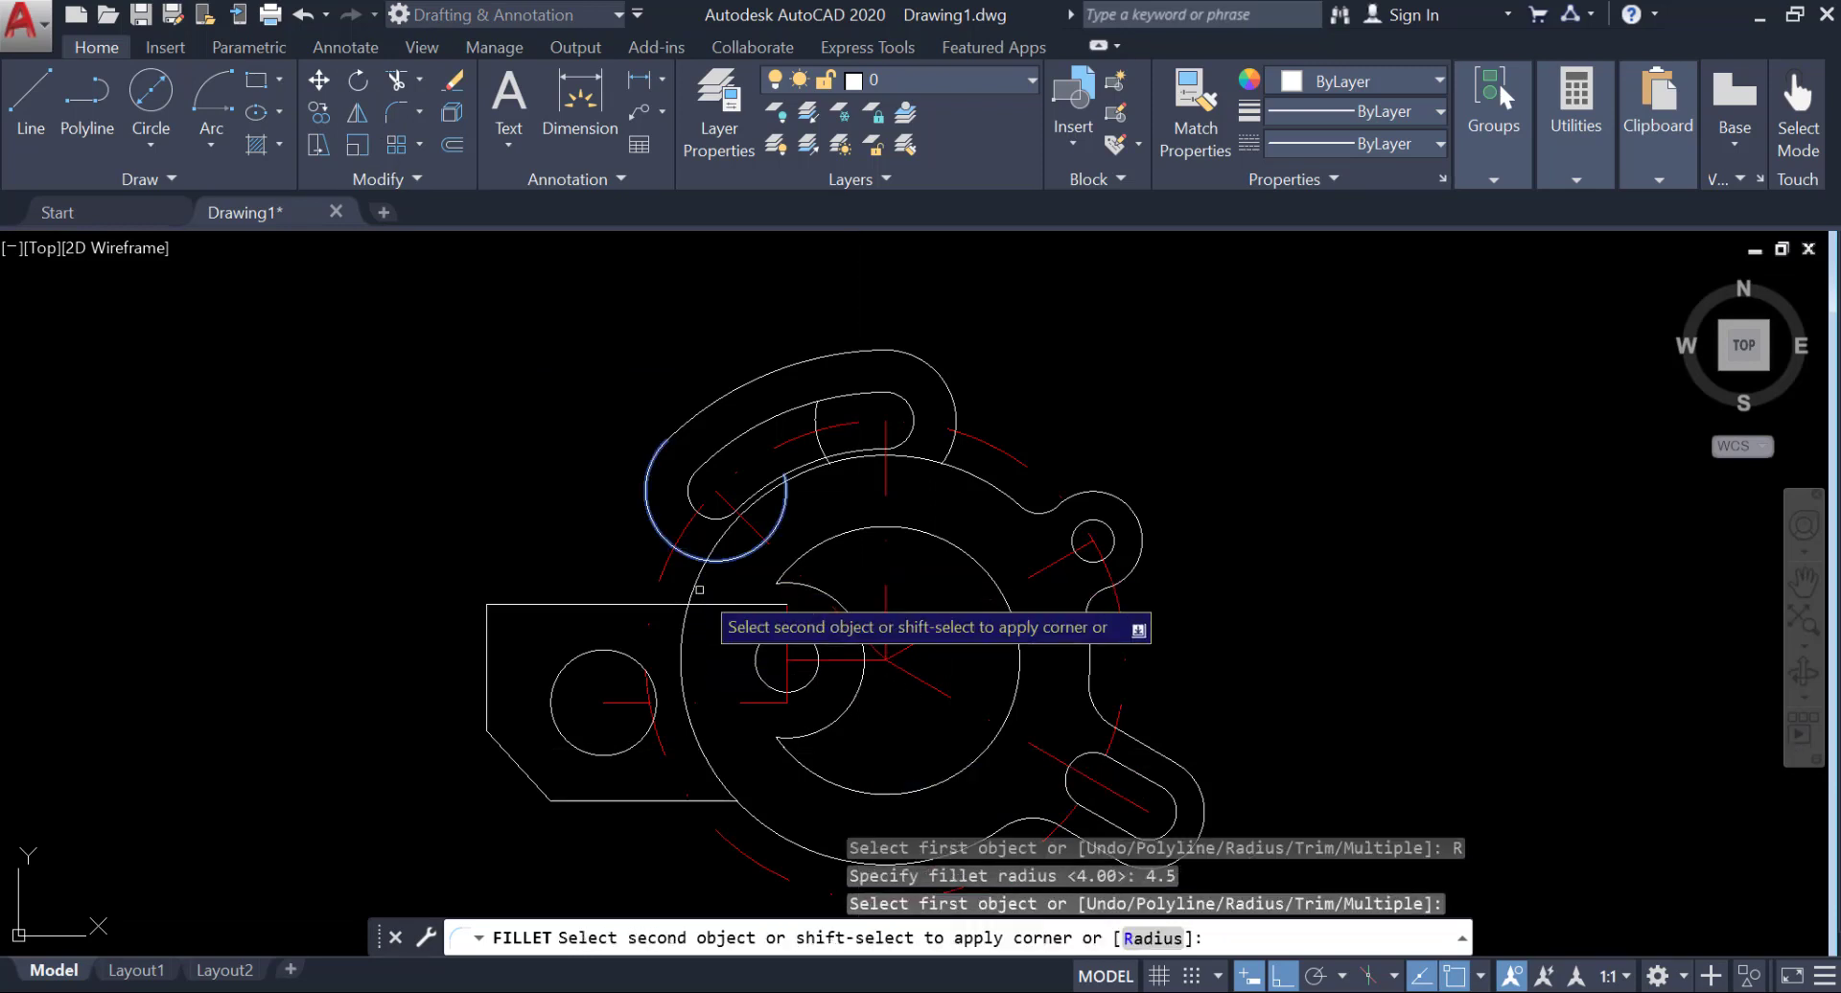
left_click(703, 591)
Step: Fillet the large outer circle to the upper edge of the left plate with the same 4.5 radius
left_click(393, 115)
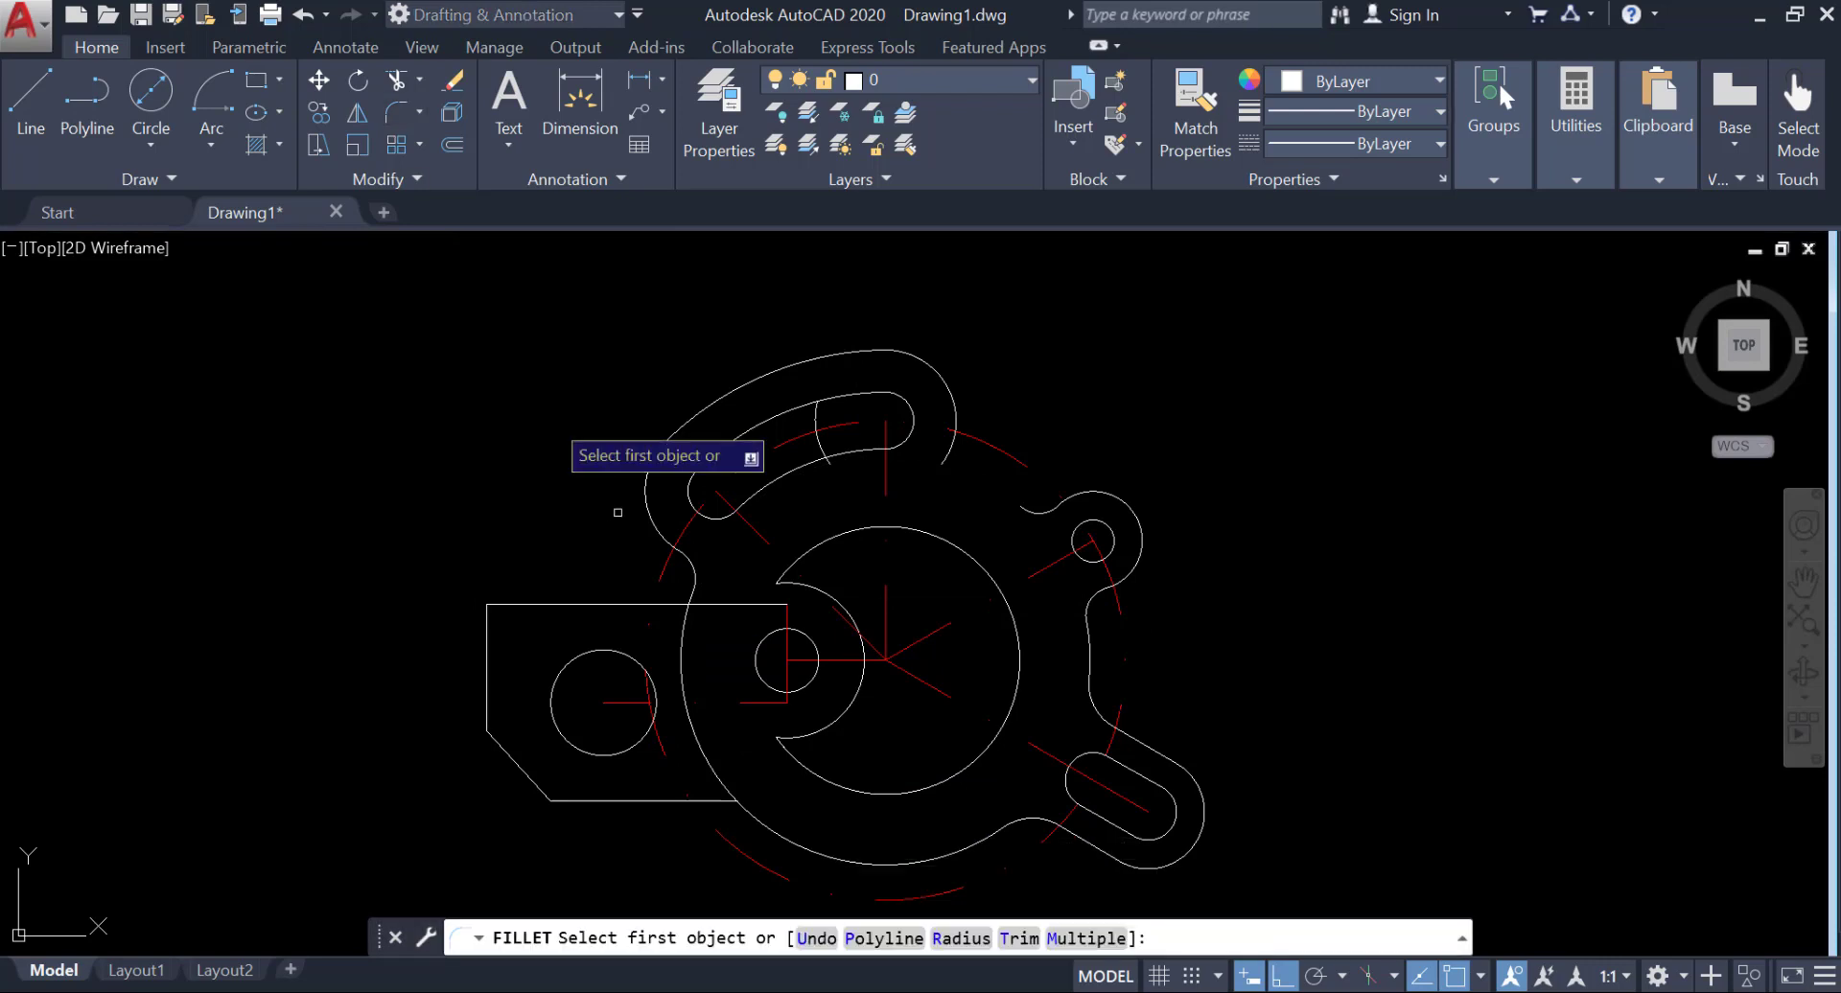
left_click(693, 595)
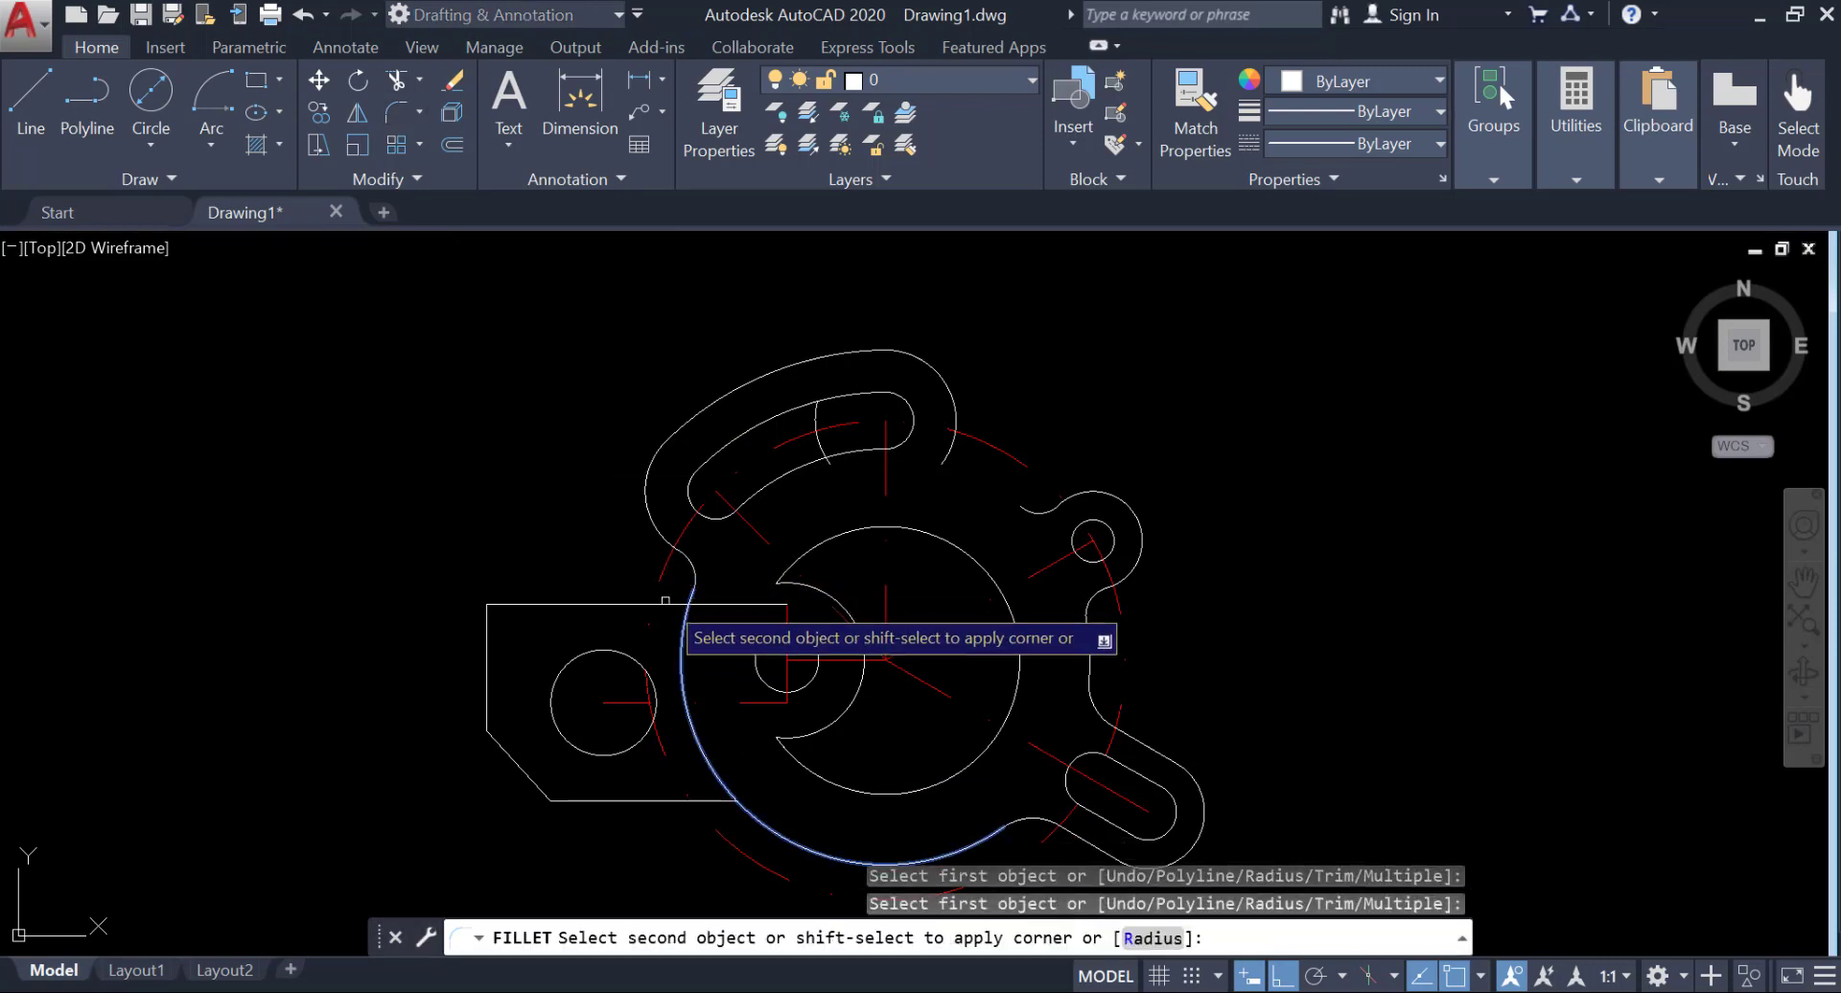
left_click(664, 604)
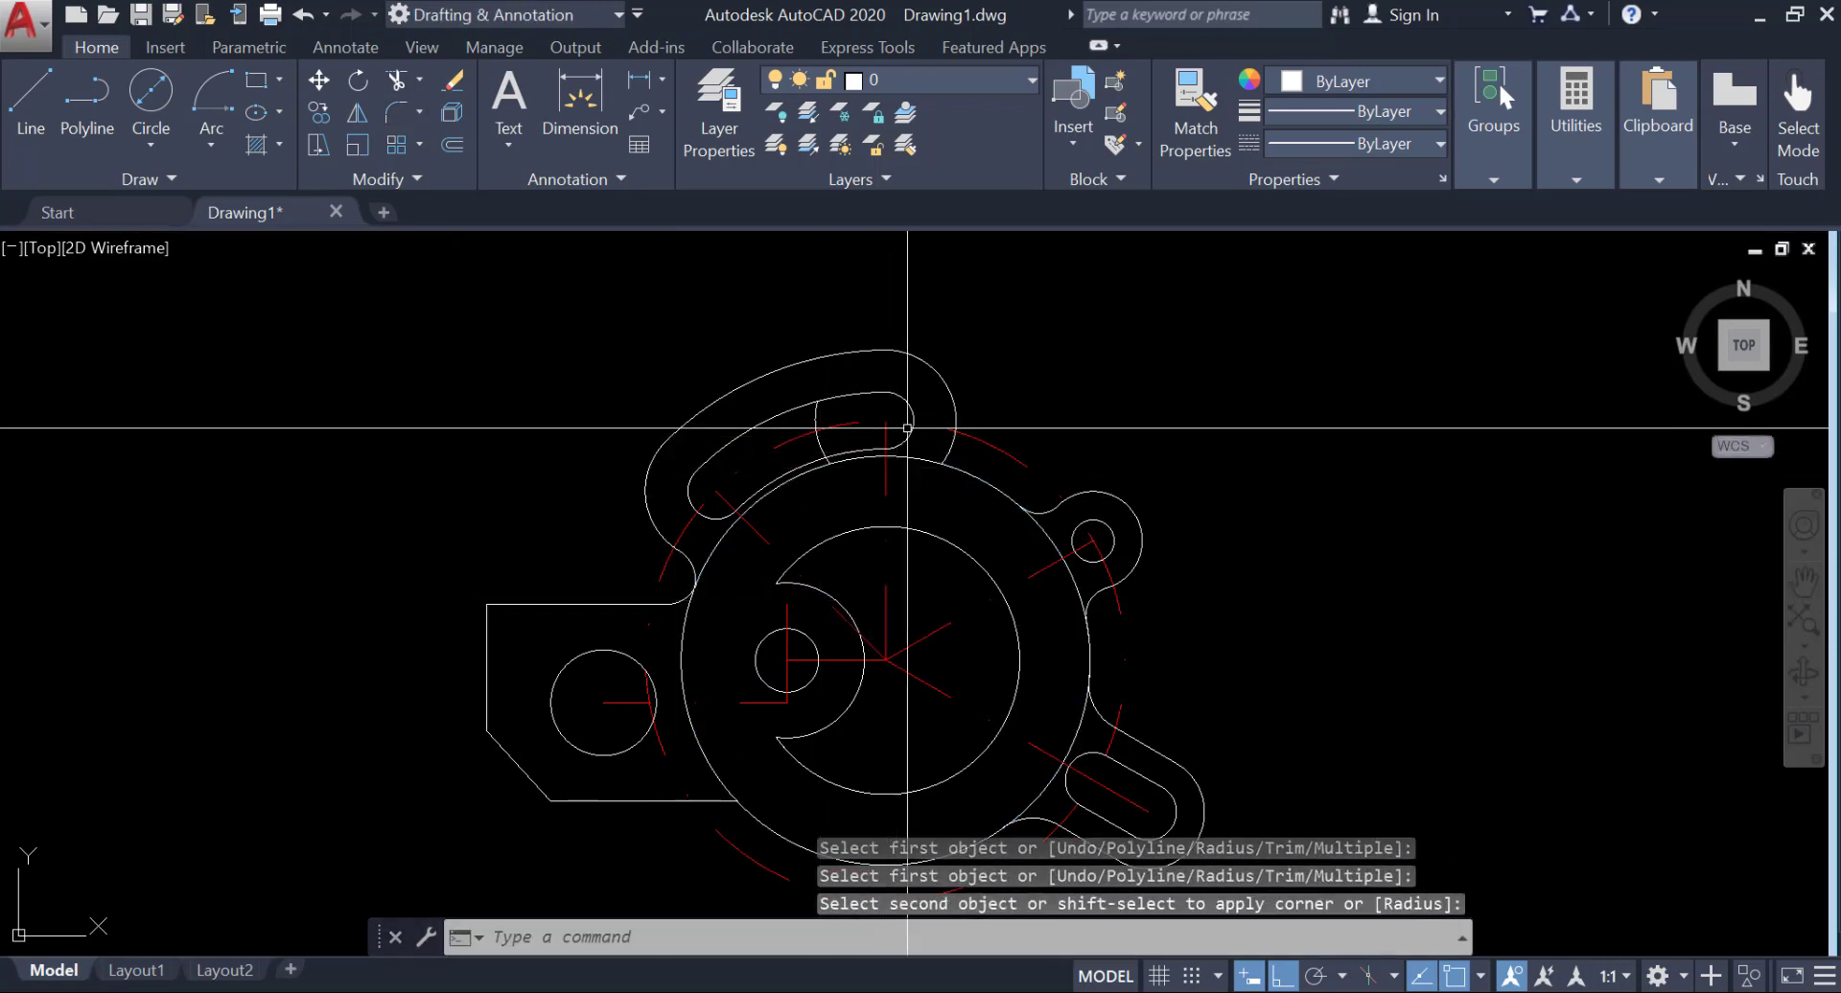
key("Return")
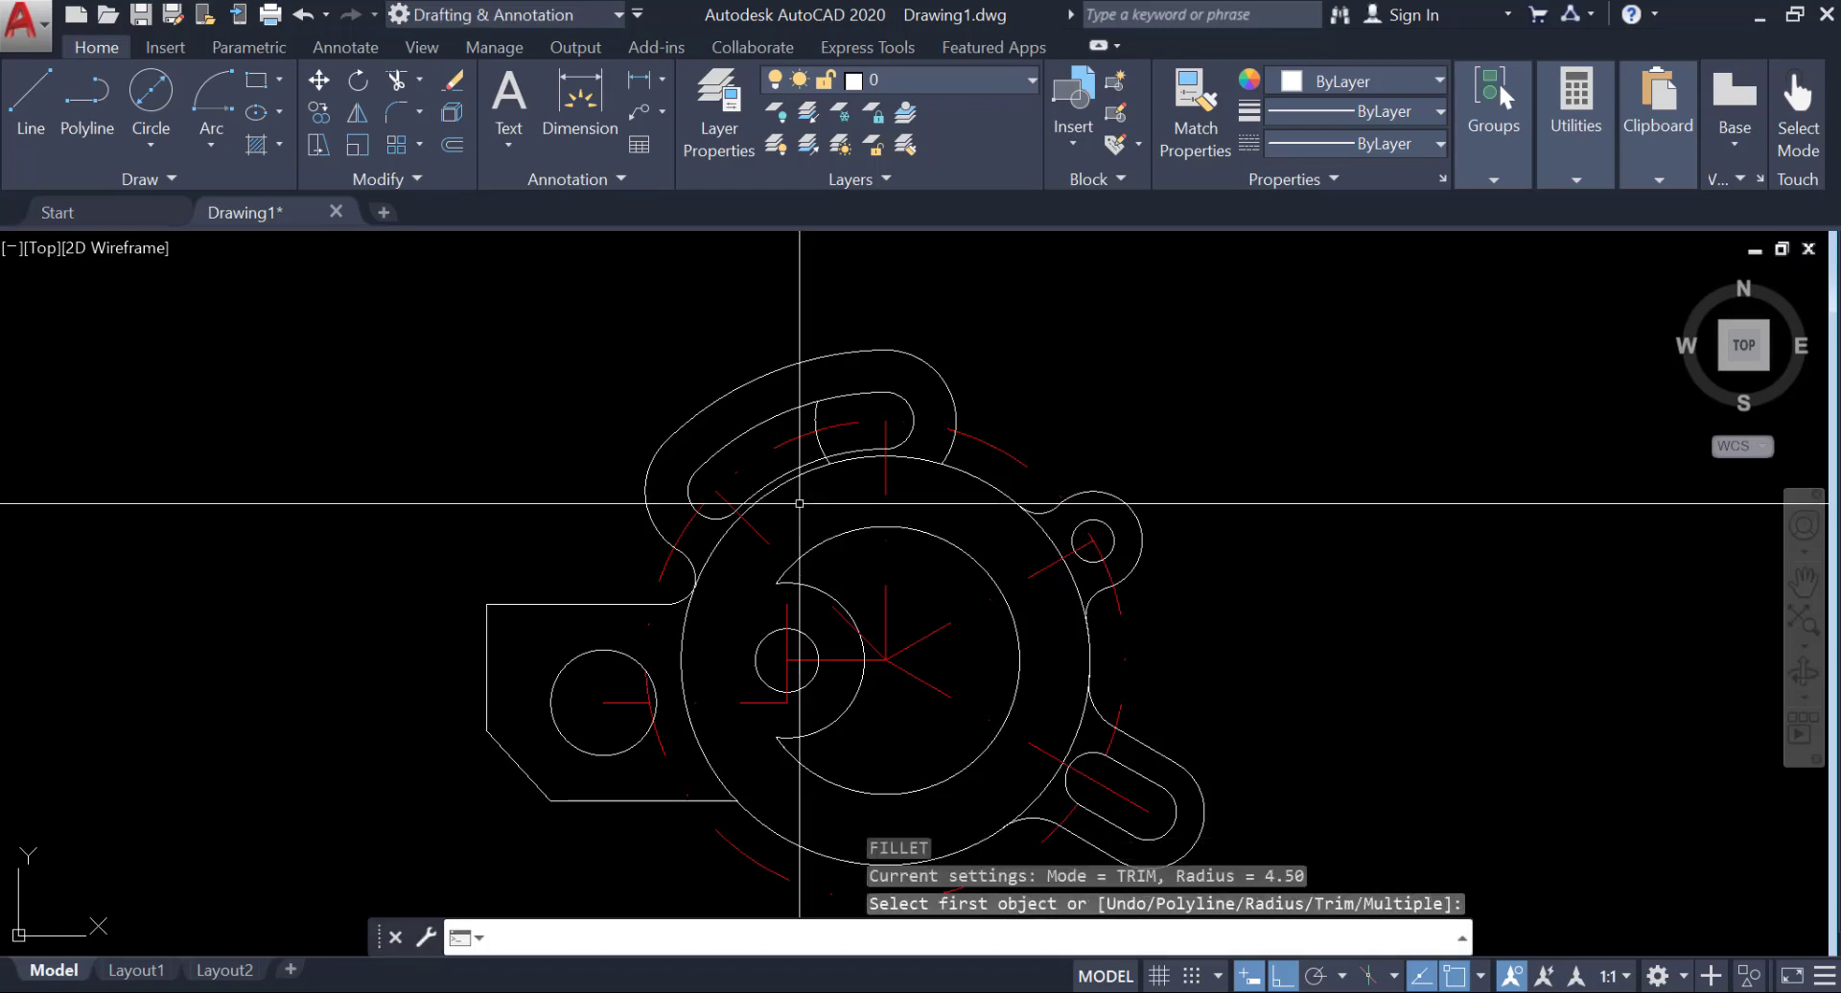
Step: Trim the upper part of the large outer circle that runs beneath the curved slot's lug
left_click(394, 84)
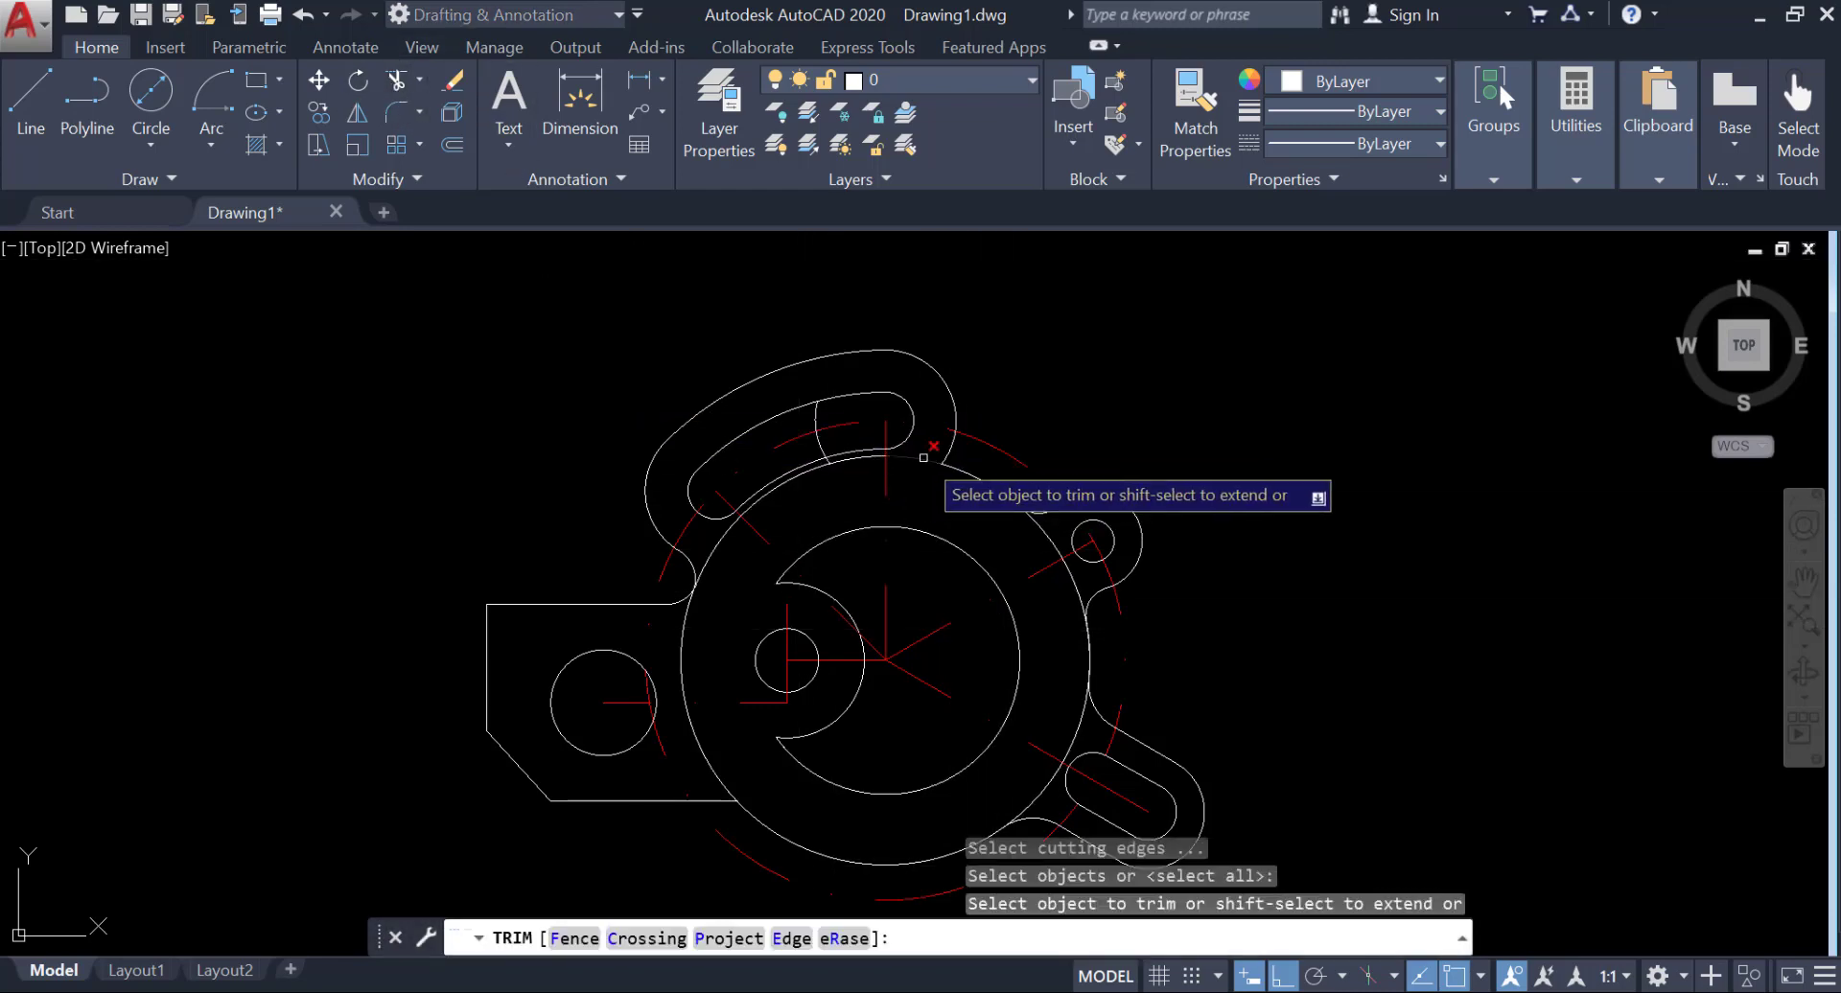
left_click(923, 457)
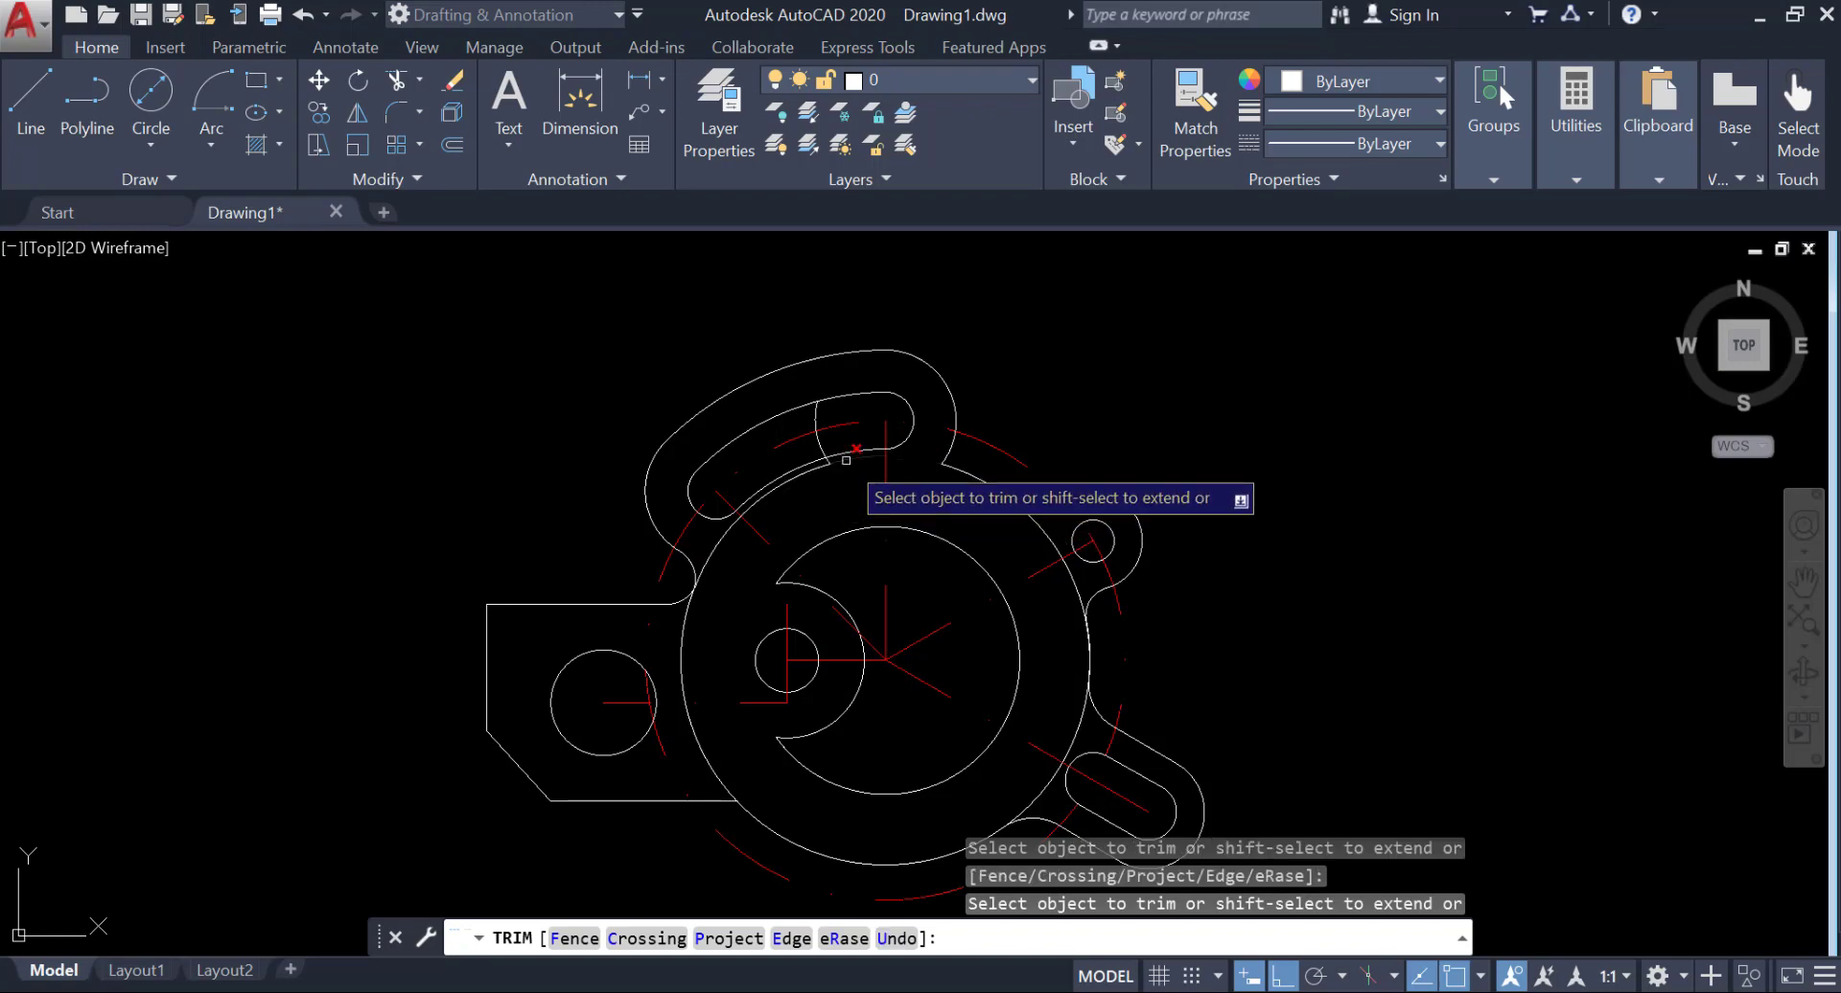
scroll(838, 467, "up", 3)
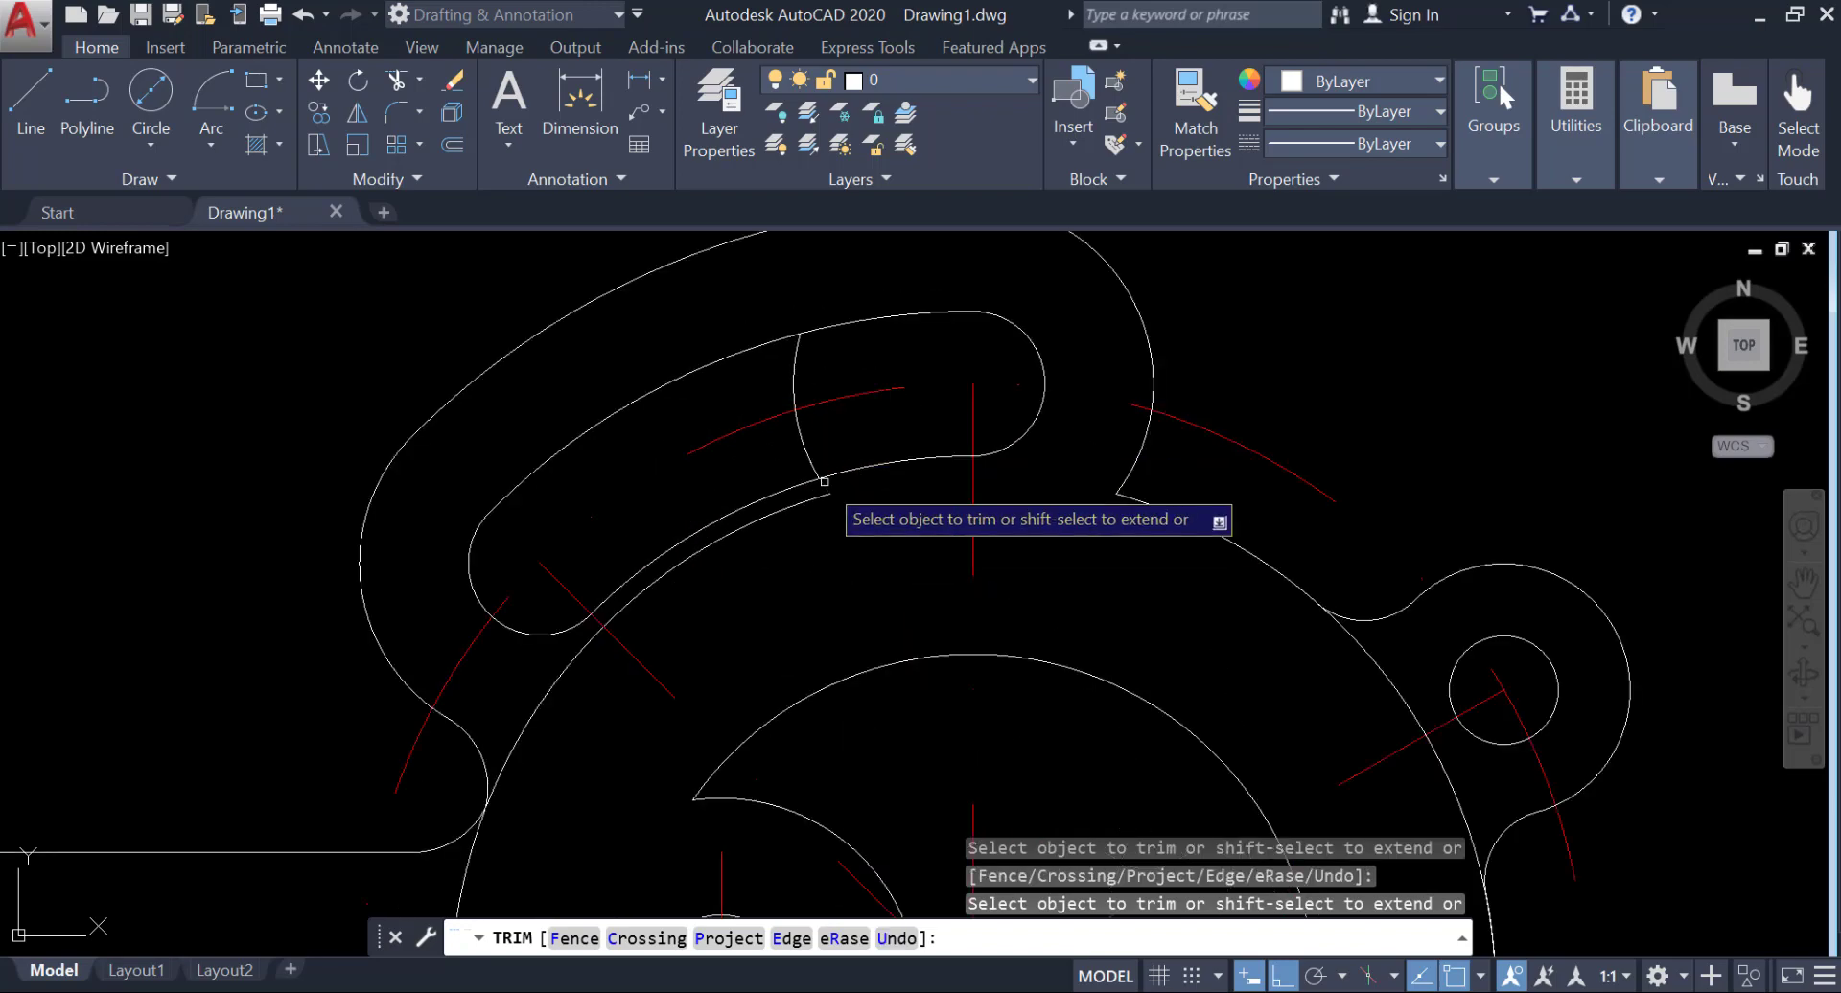
scroll(661, 594, "down", 2)
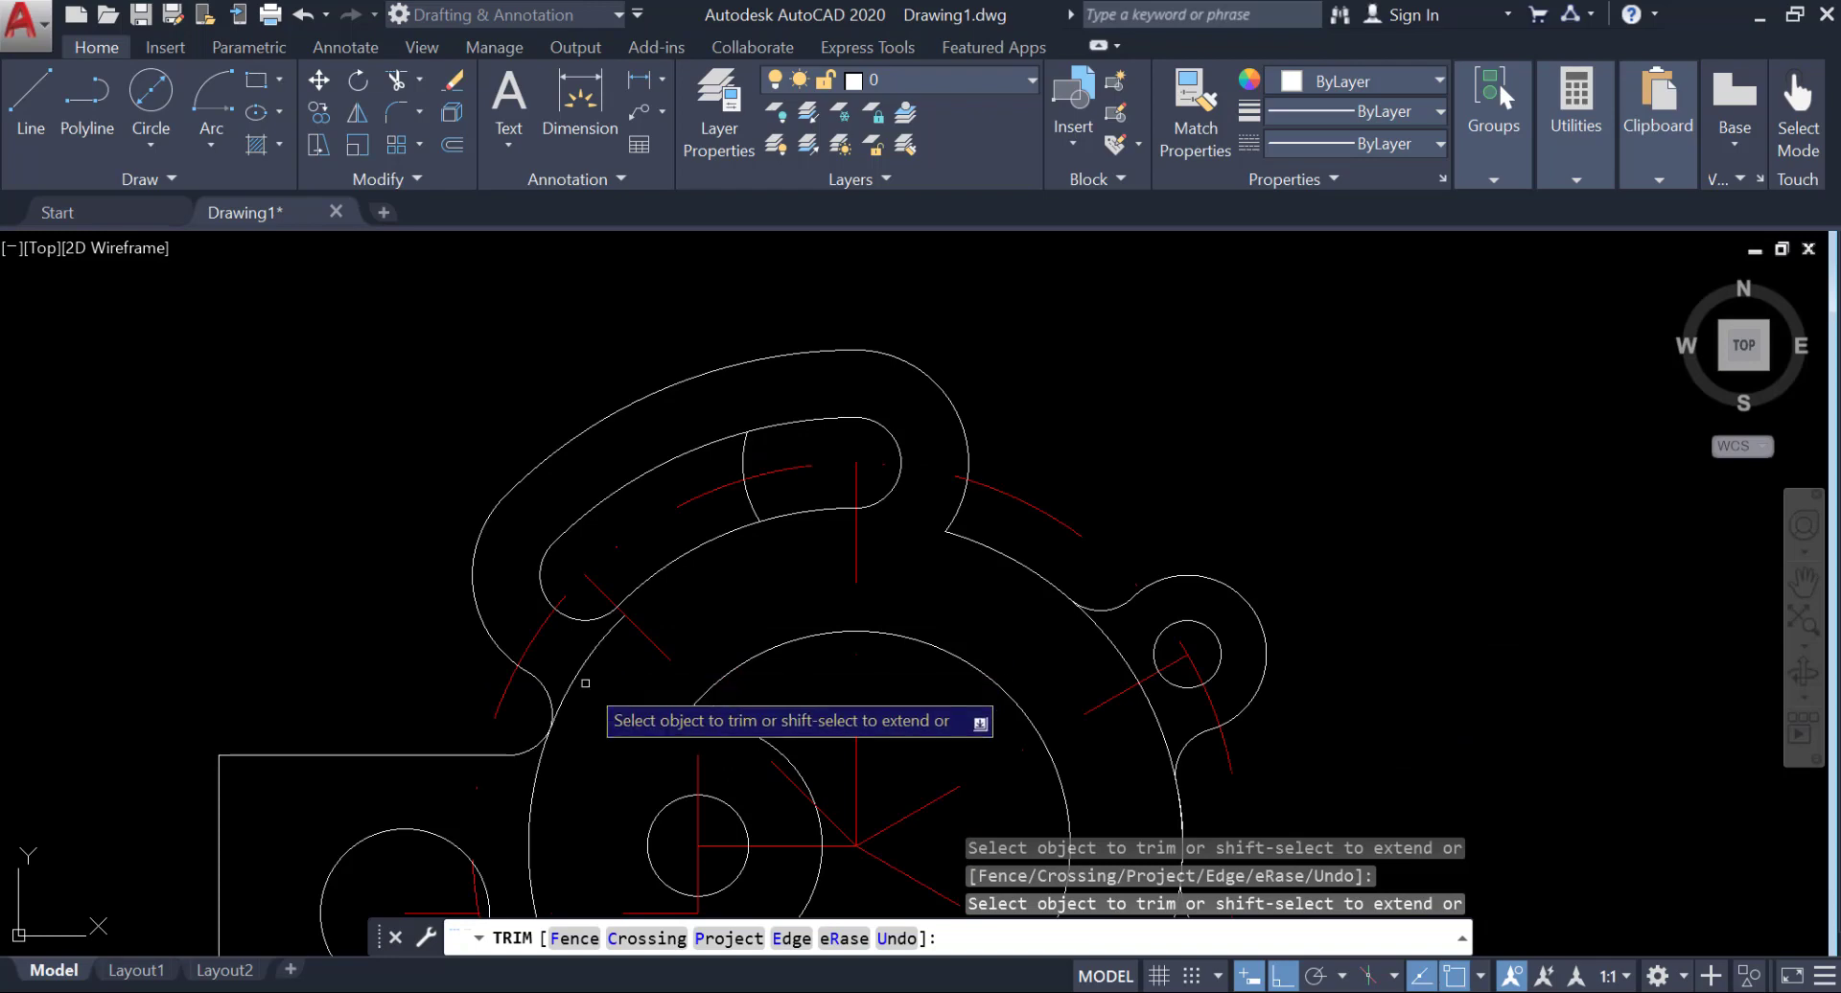
Step: Trim the left part of the large outer circle that crosses the inside of the left plate
scroll(571, 709, "down", 2)
scroll(546, 692, "up", 10)
middle_click_drag(475, 626, 383, 436)
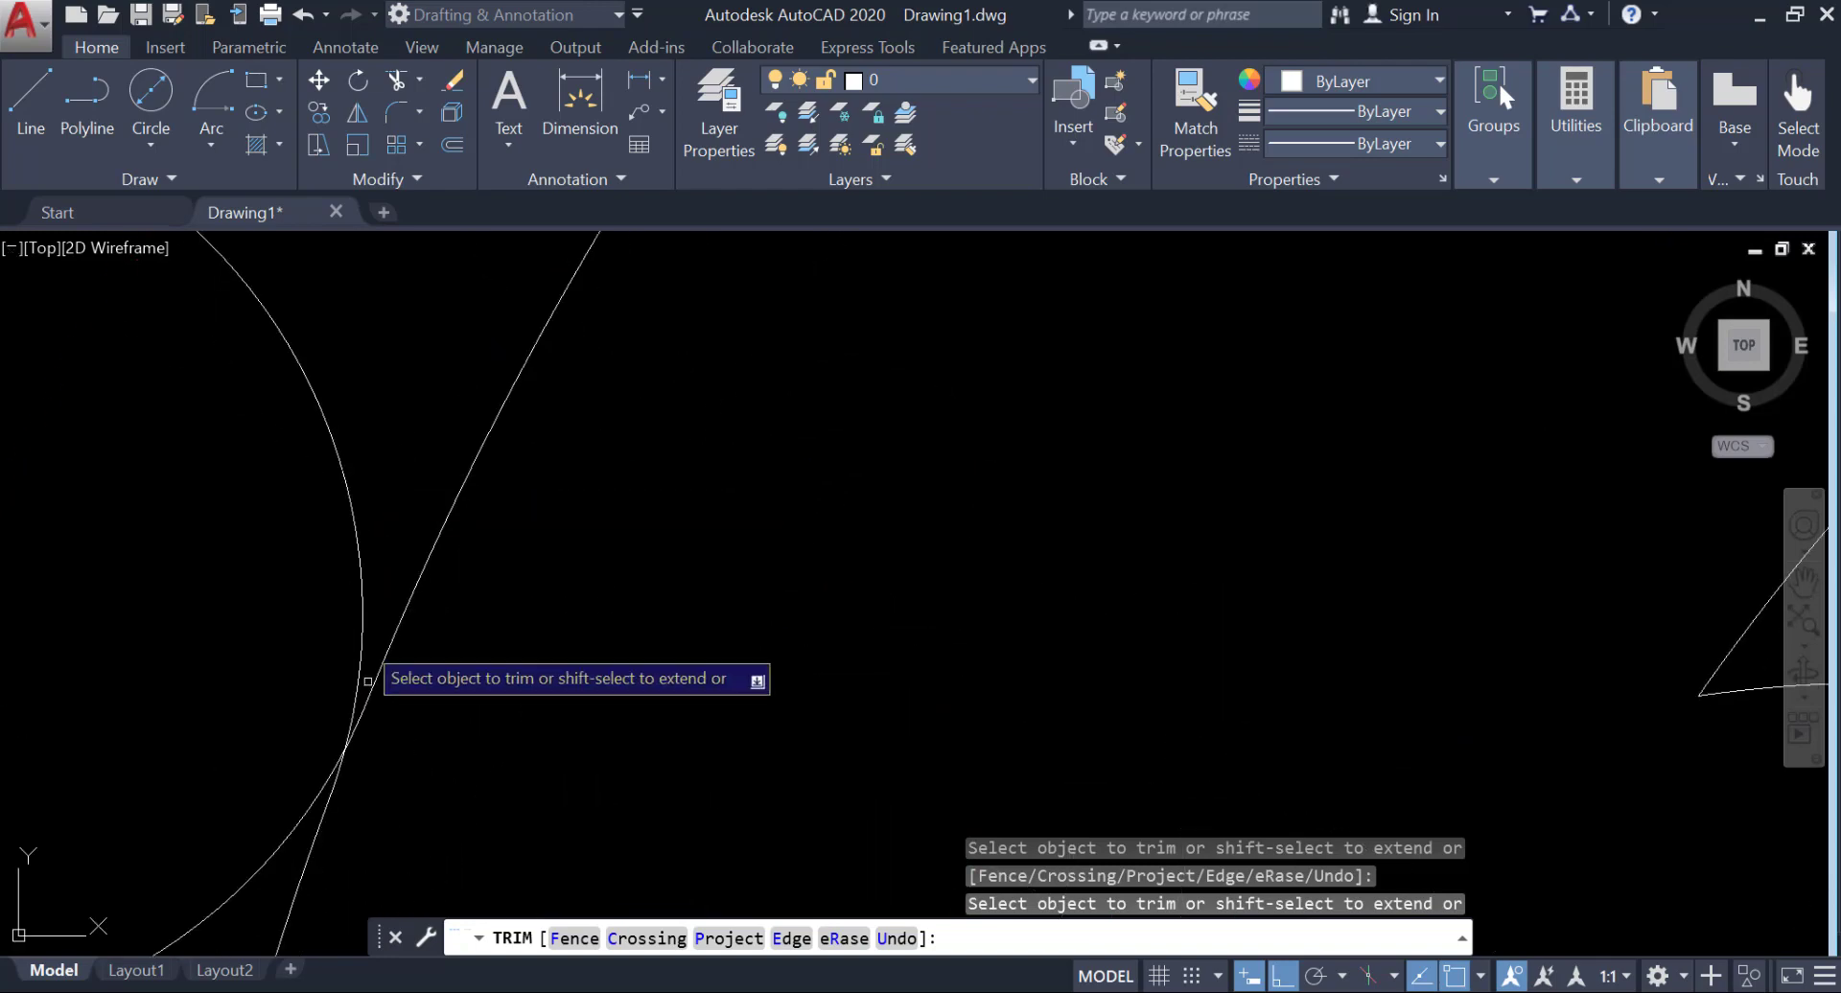
scroll(498, 652, "down", 5)
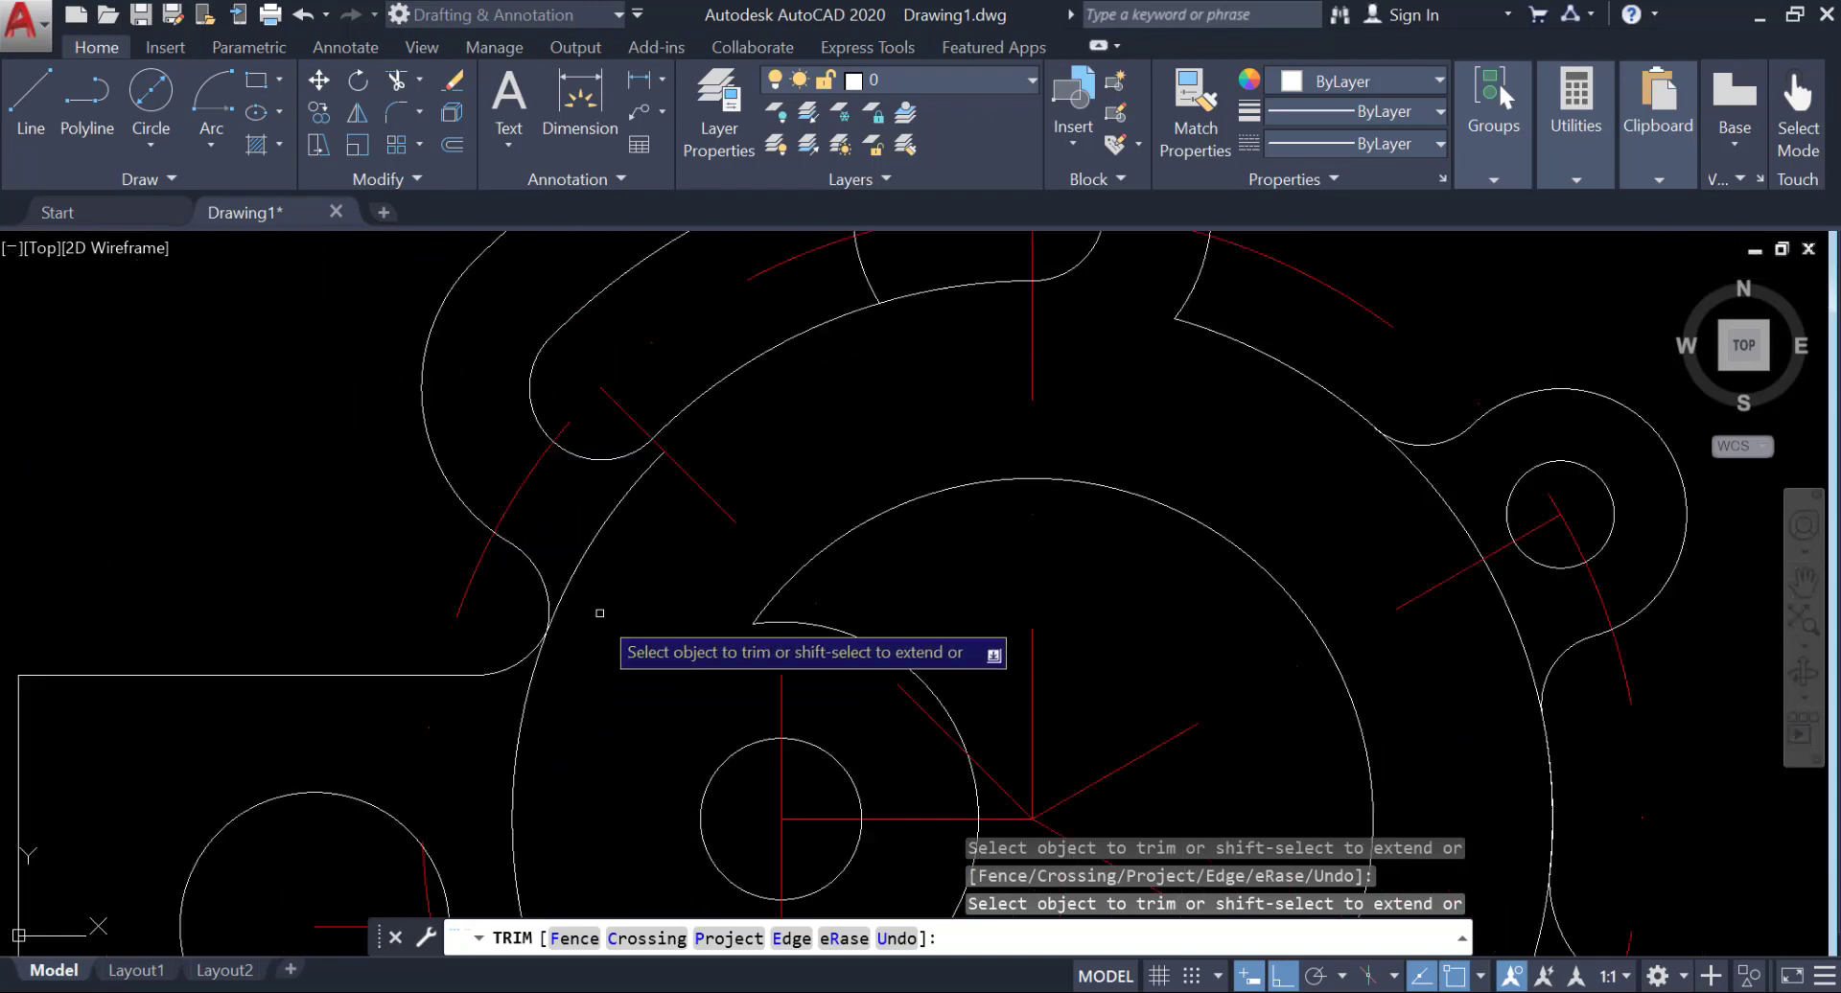
scroll(594, 777, "down", 5)
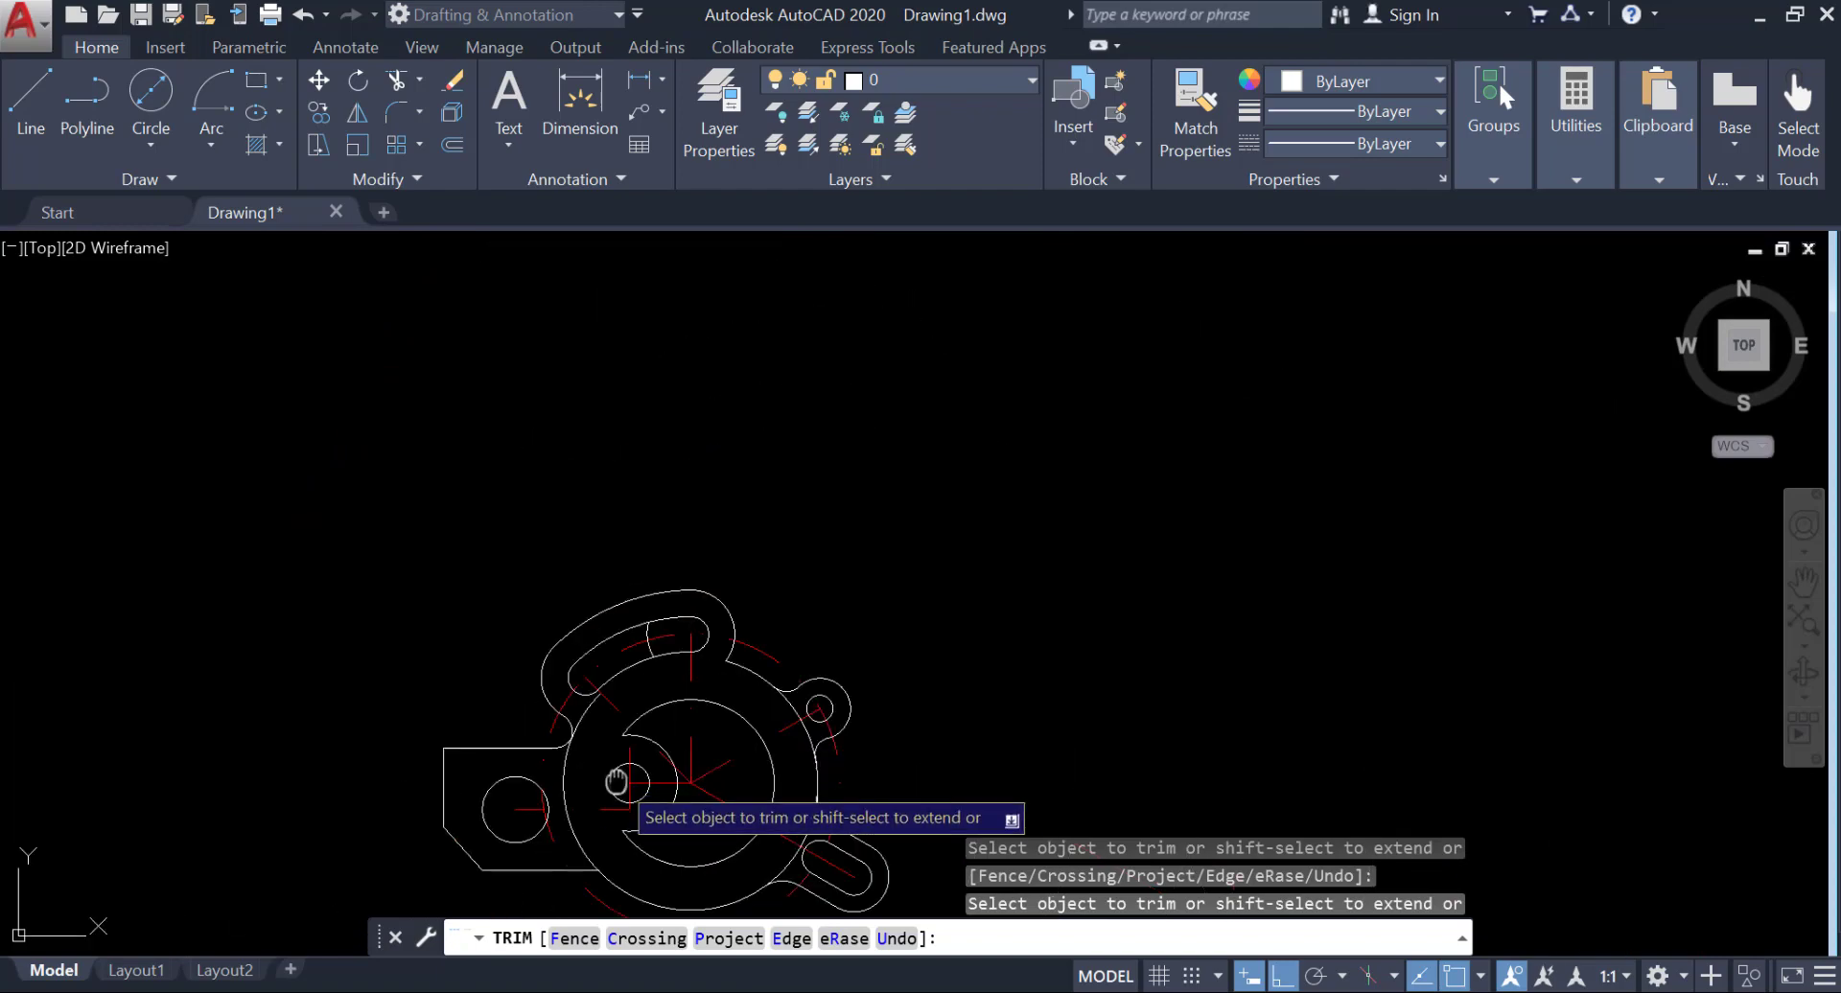
middle_click_drag(616, 782, 578, 686)
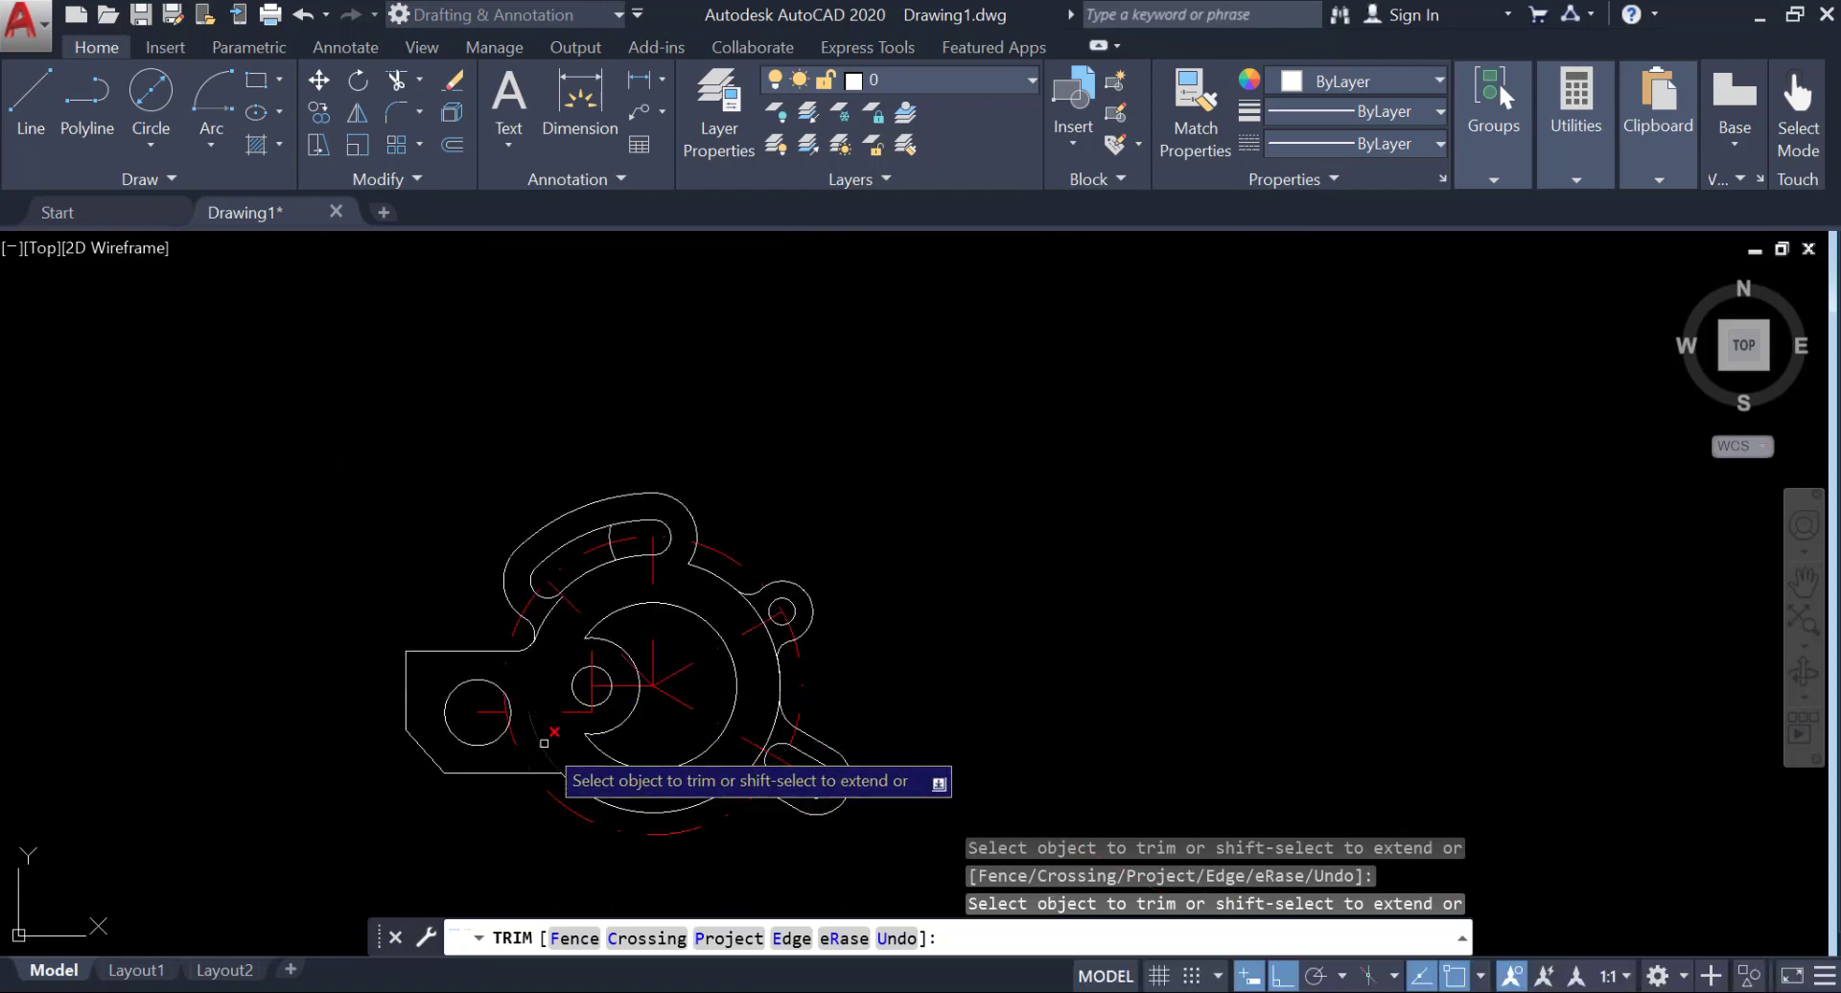
right_click(504, 648)
left_click(547, 300)
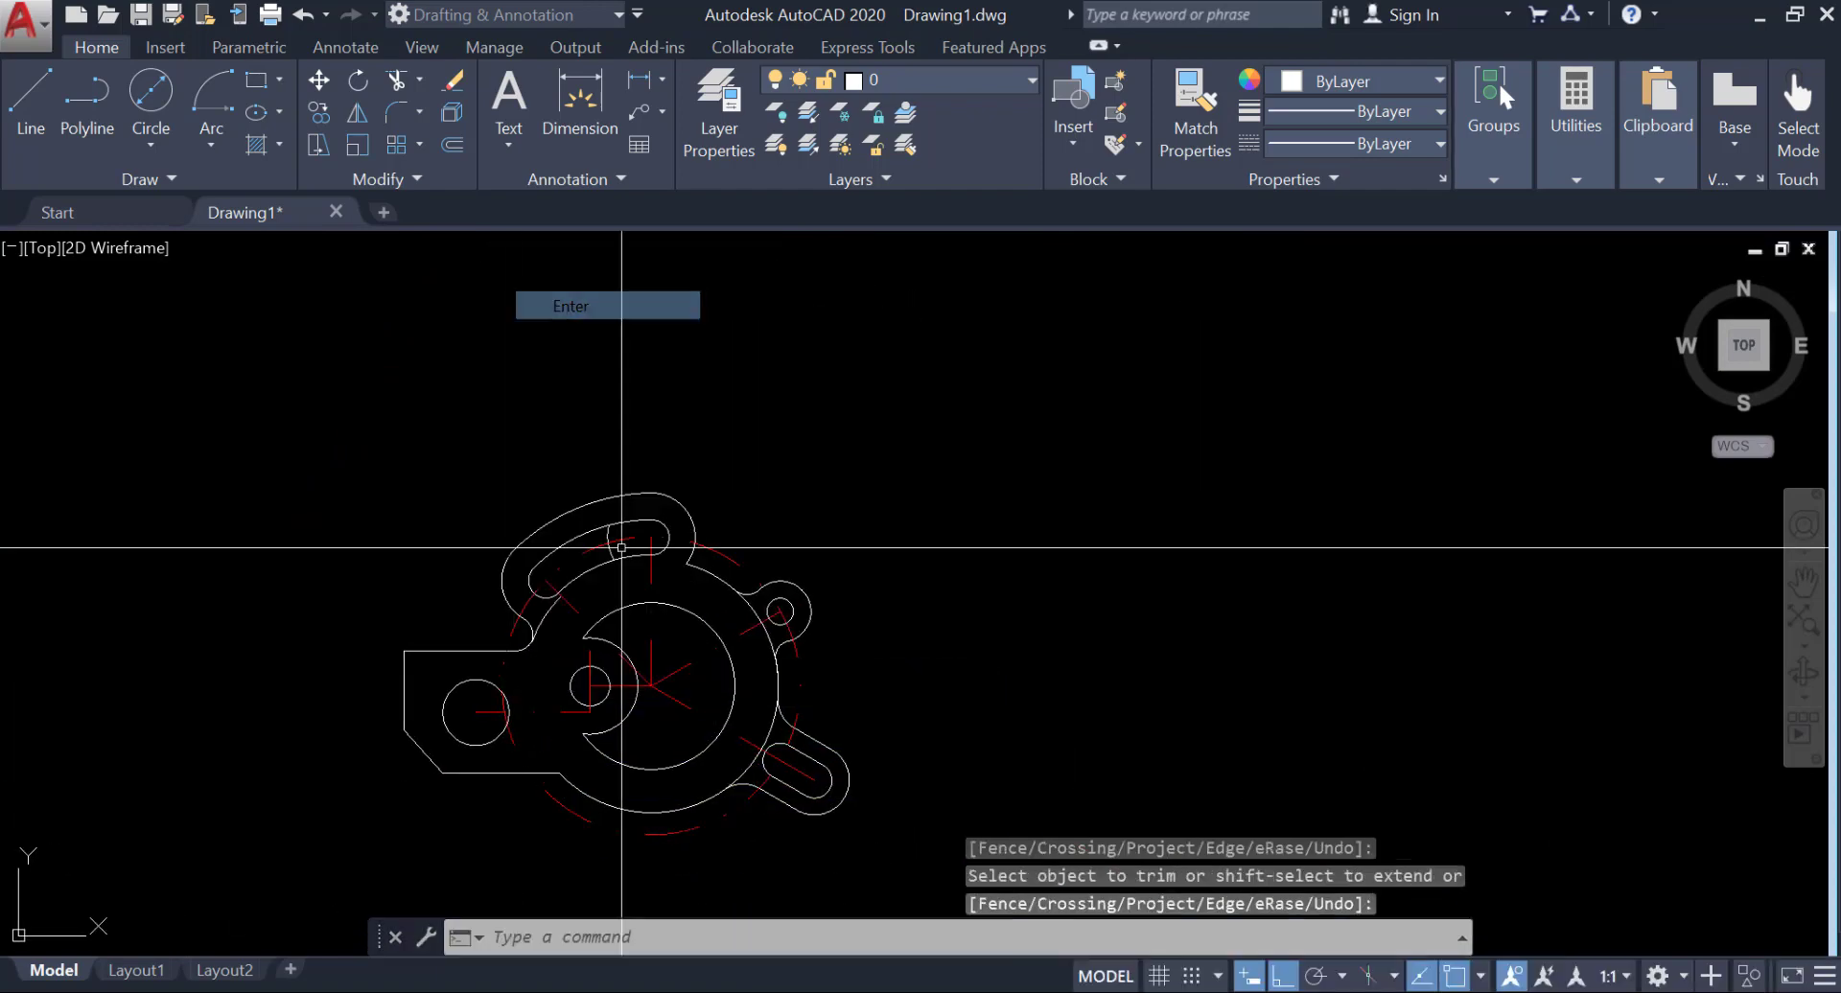
Step: Fillet the upper-left corner of the left plate with radius 12
middle_click_drag(544, 713, 441, 638)
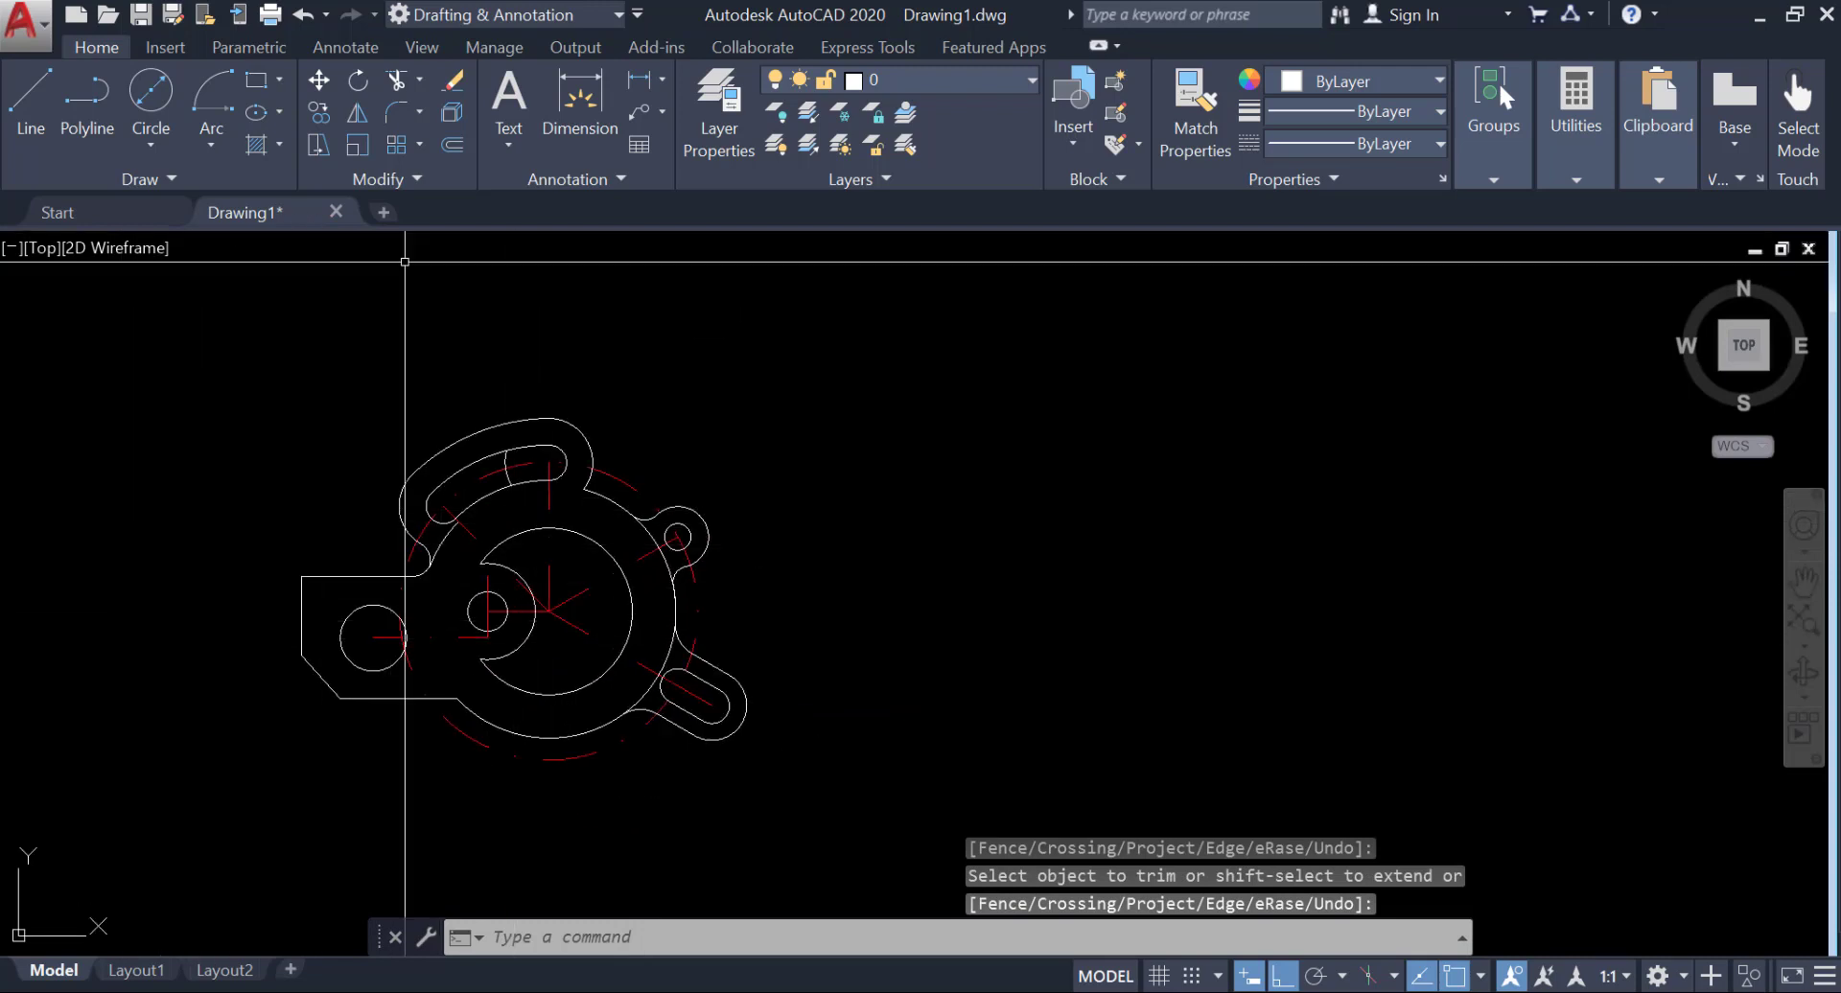
middle_click_drag(543, 565, 638, 546)
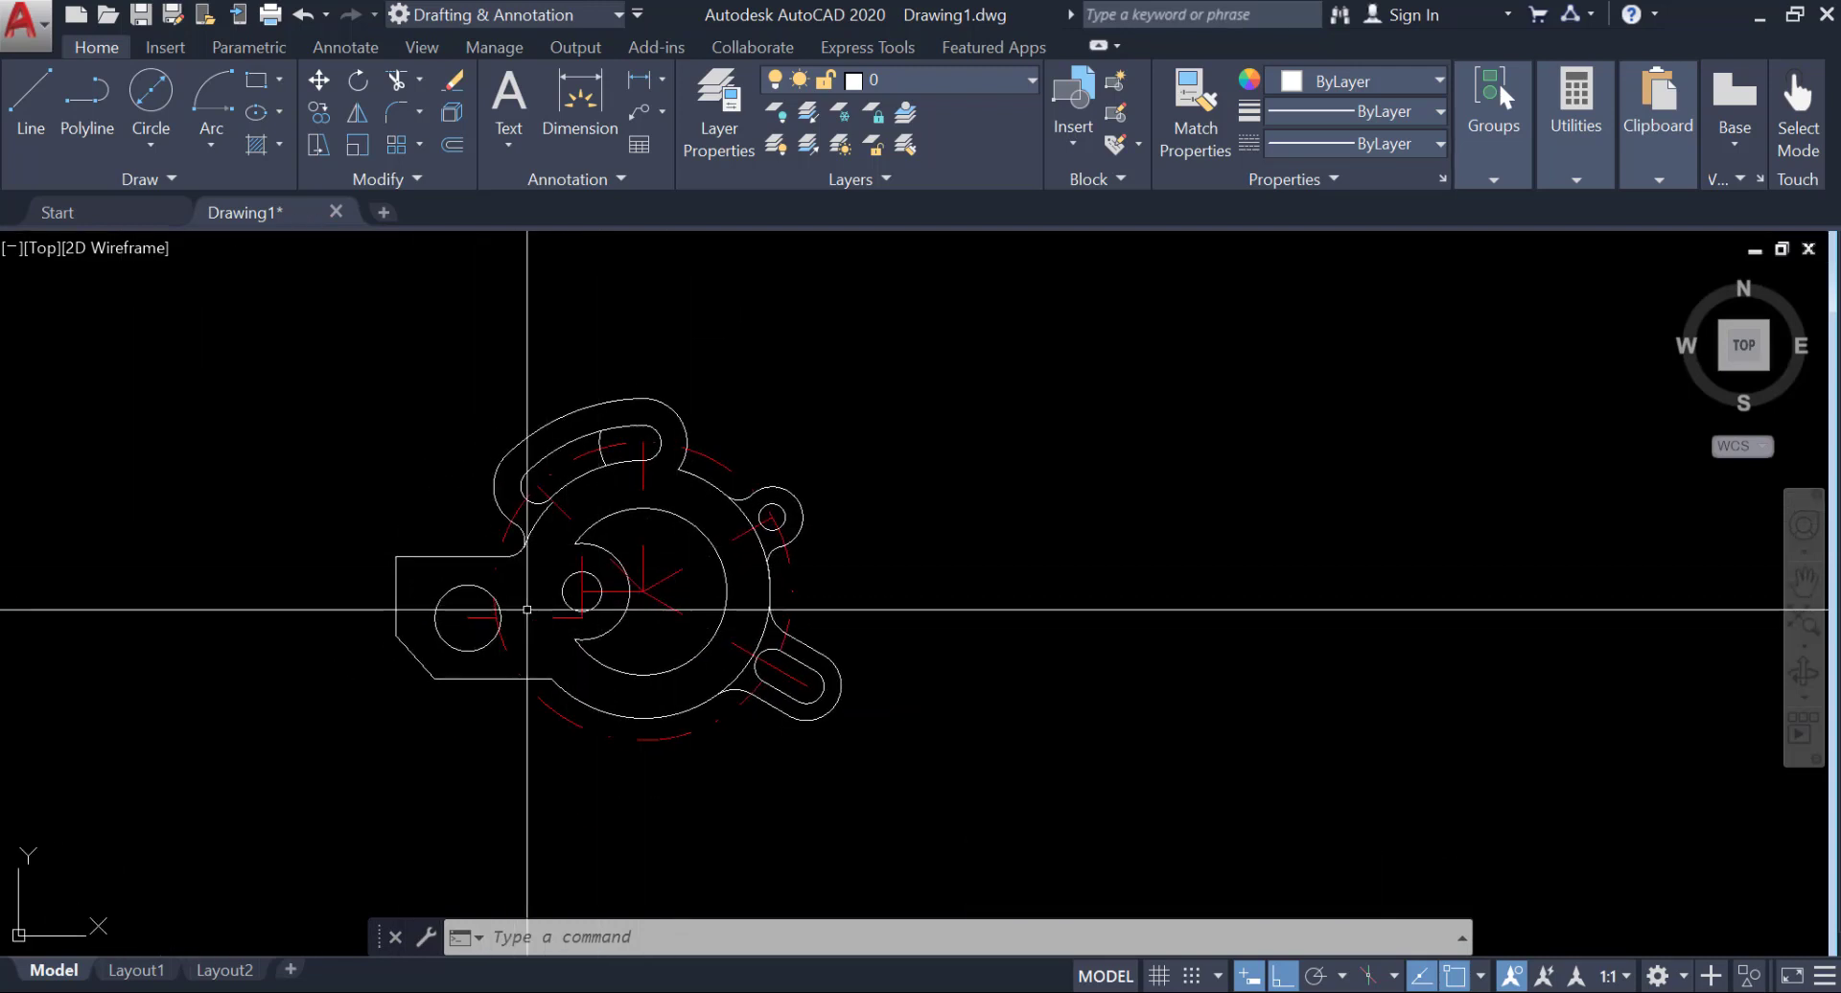
type("f")
key("Return")
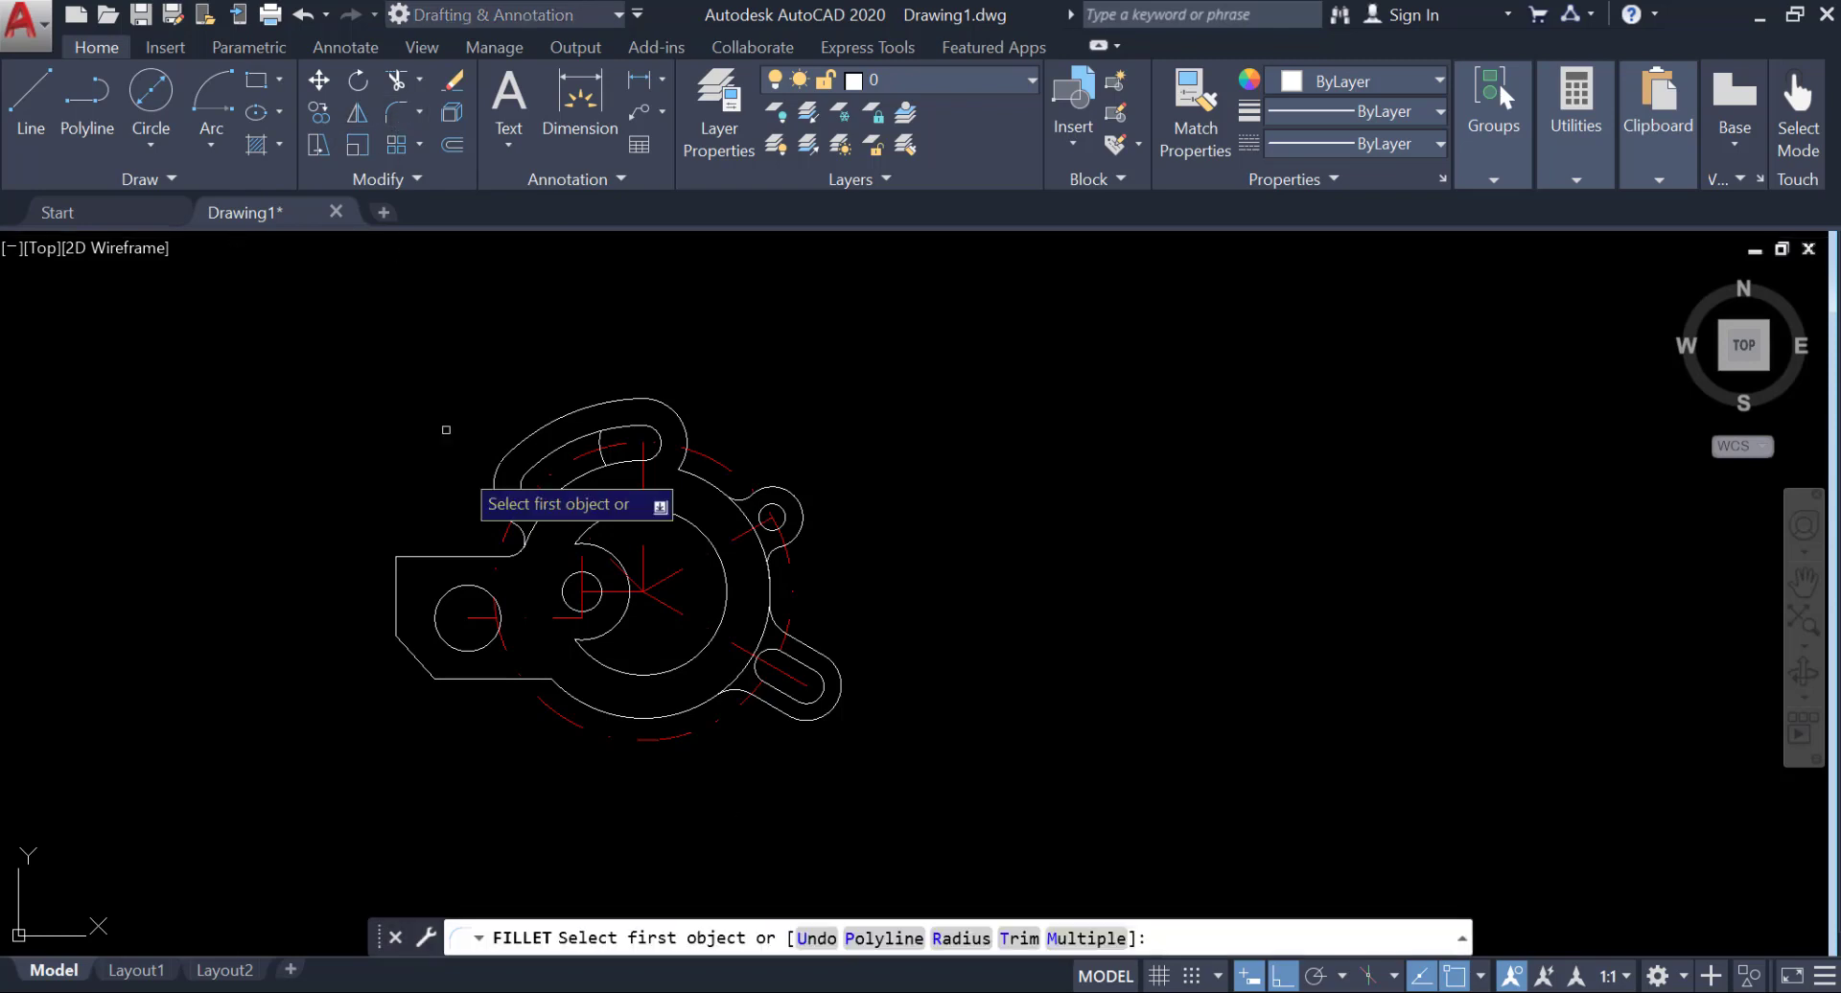
left_click(959, 938)
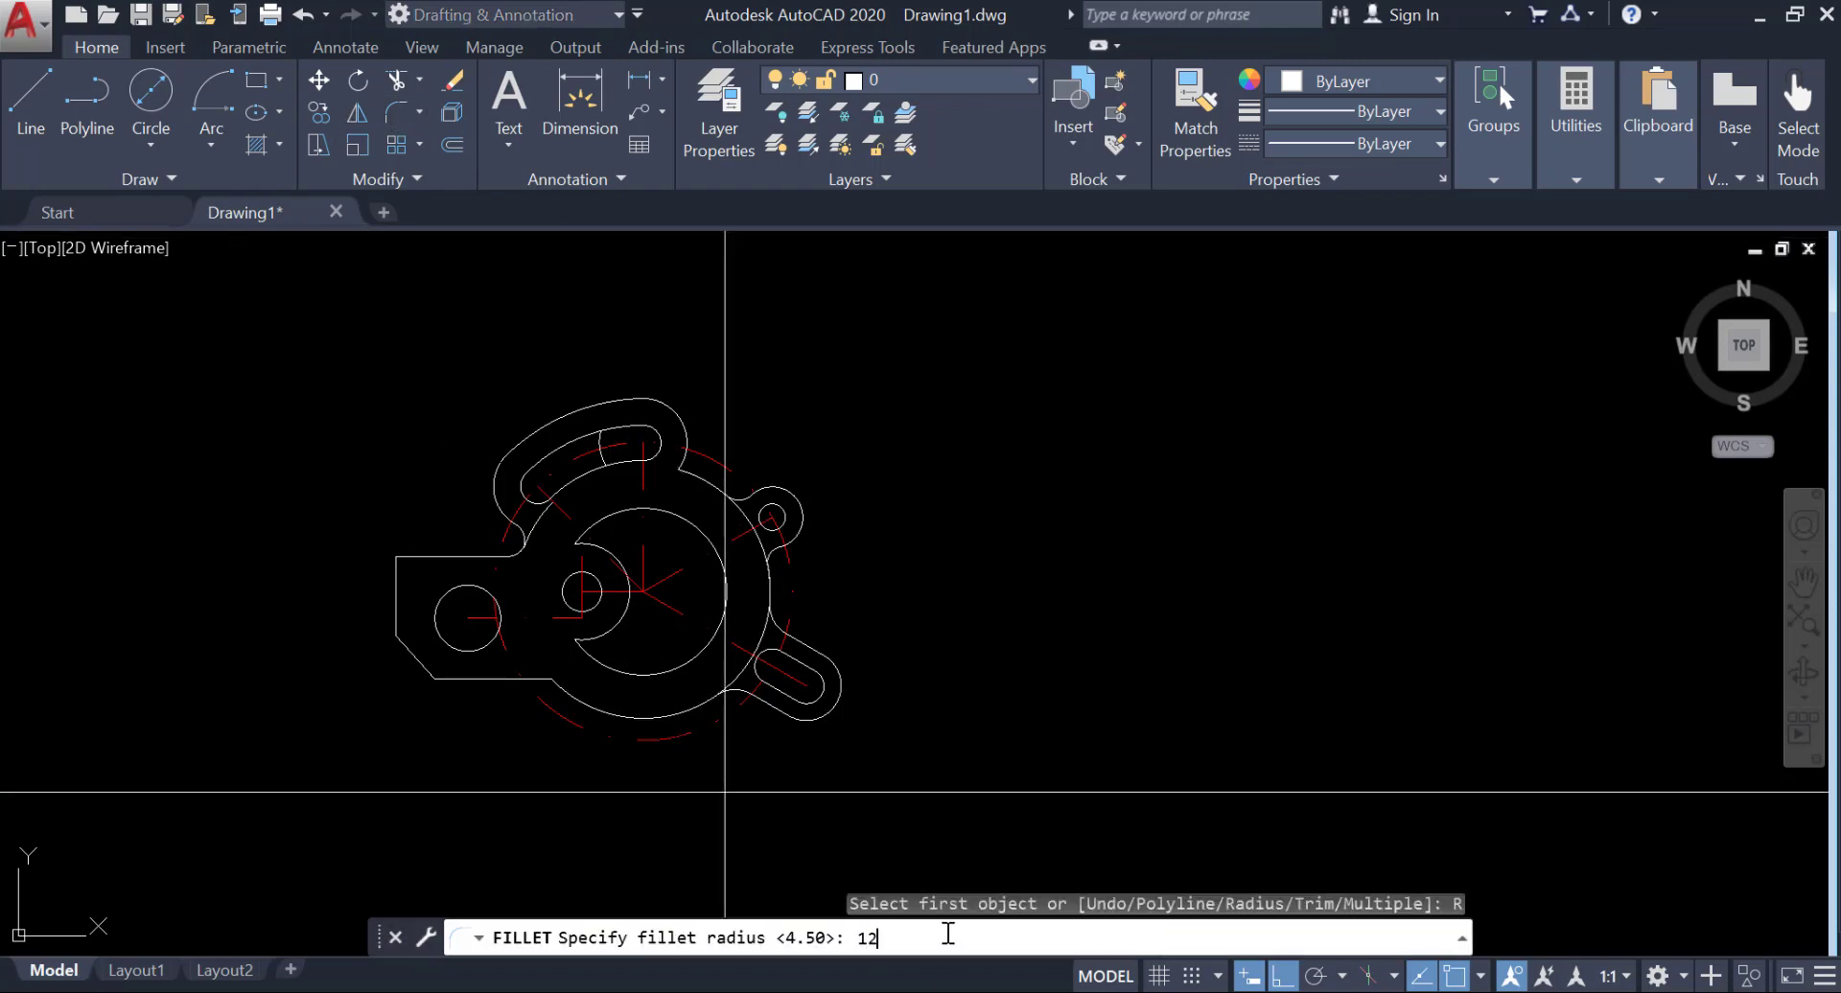
type("12")
key("Return")
left_click(427, 557)
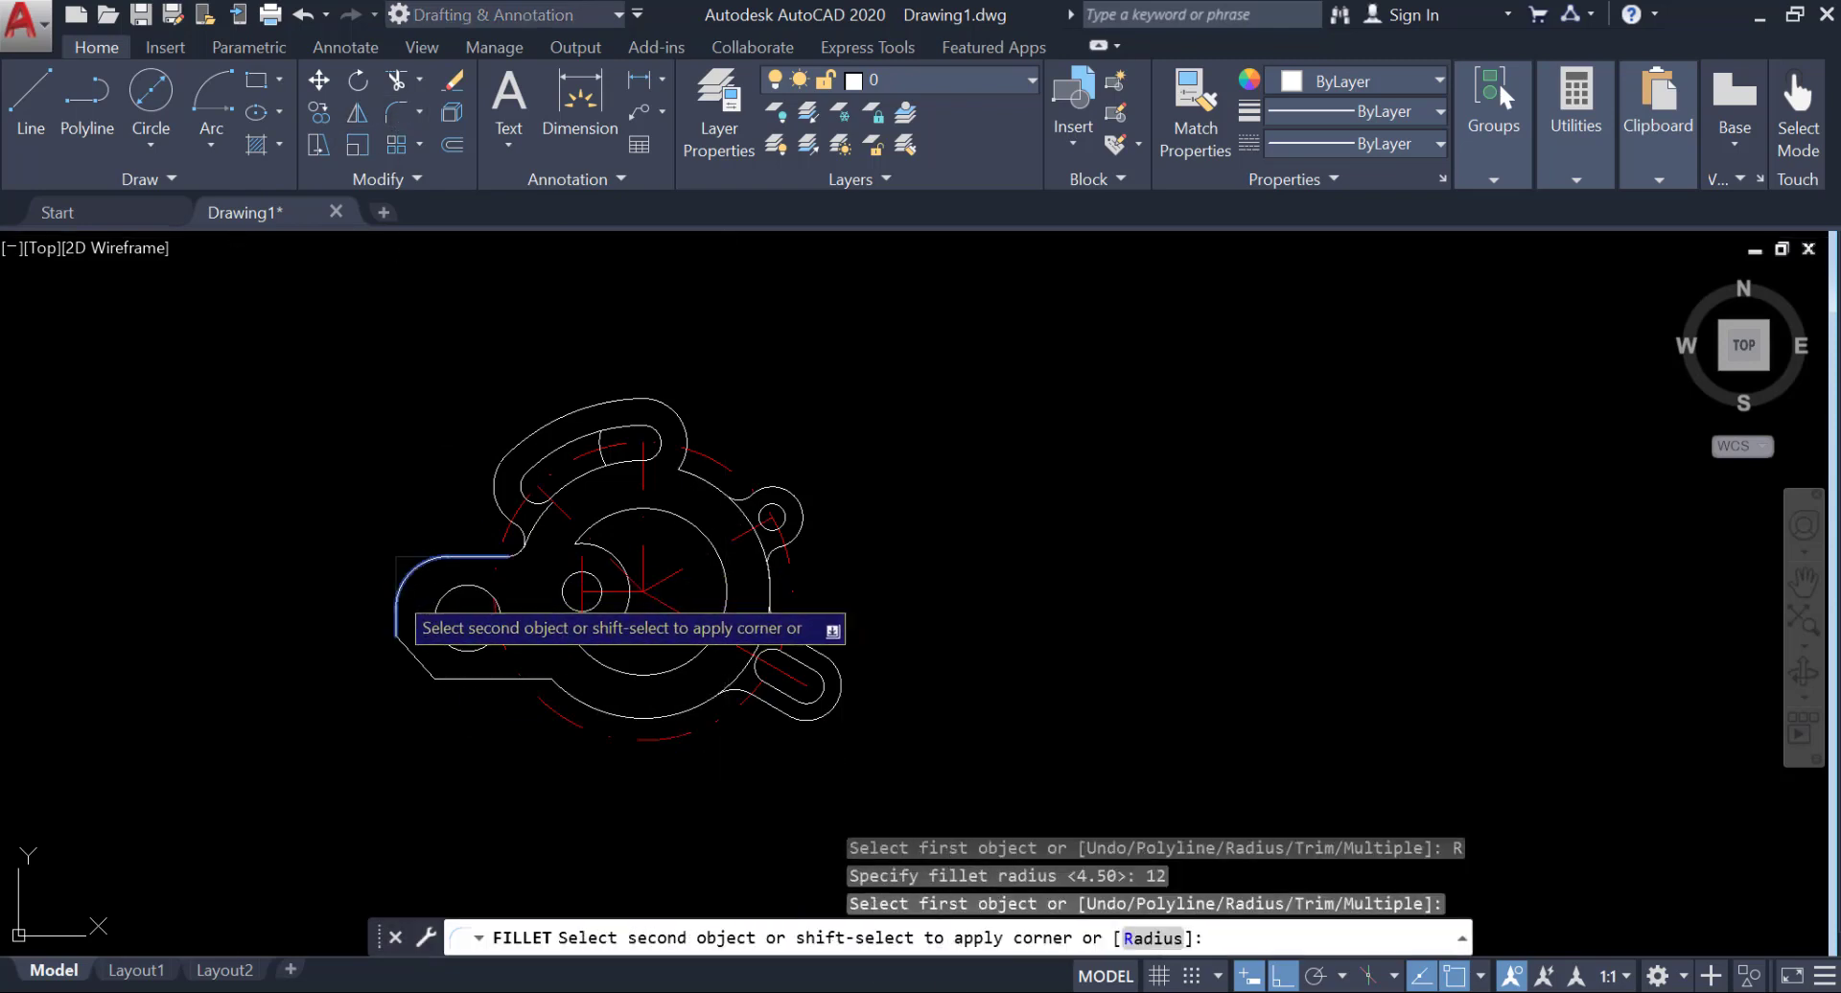
left_click(396, 596)
middle_click_drag(903, 594, 987, 645)
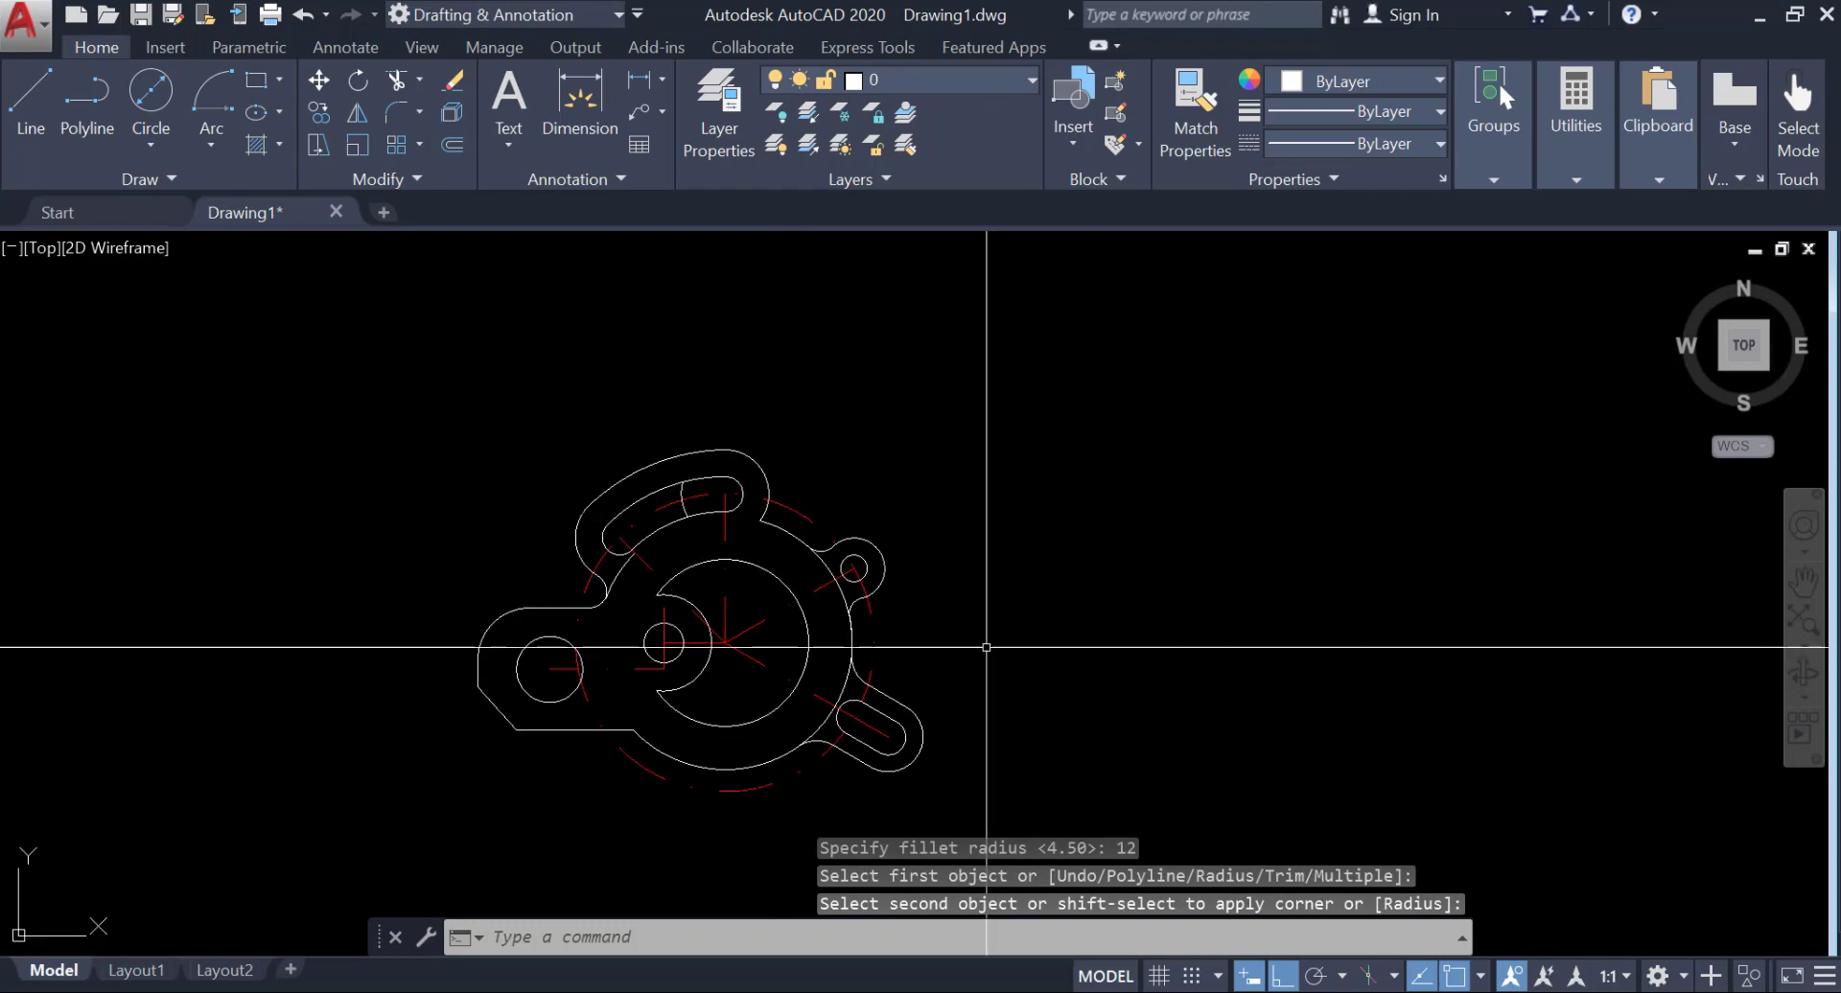
Step: Erase the leftover arc of the large outer circle between the curved slot and the left plate's upper fillet
left_click(458, 83)
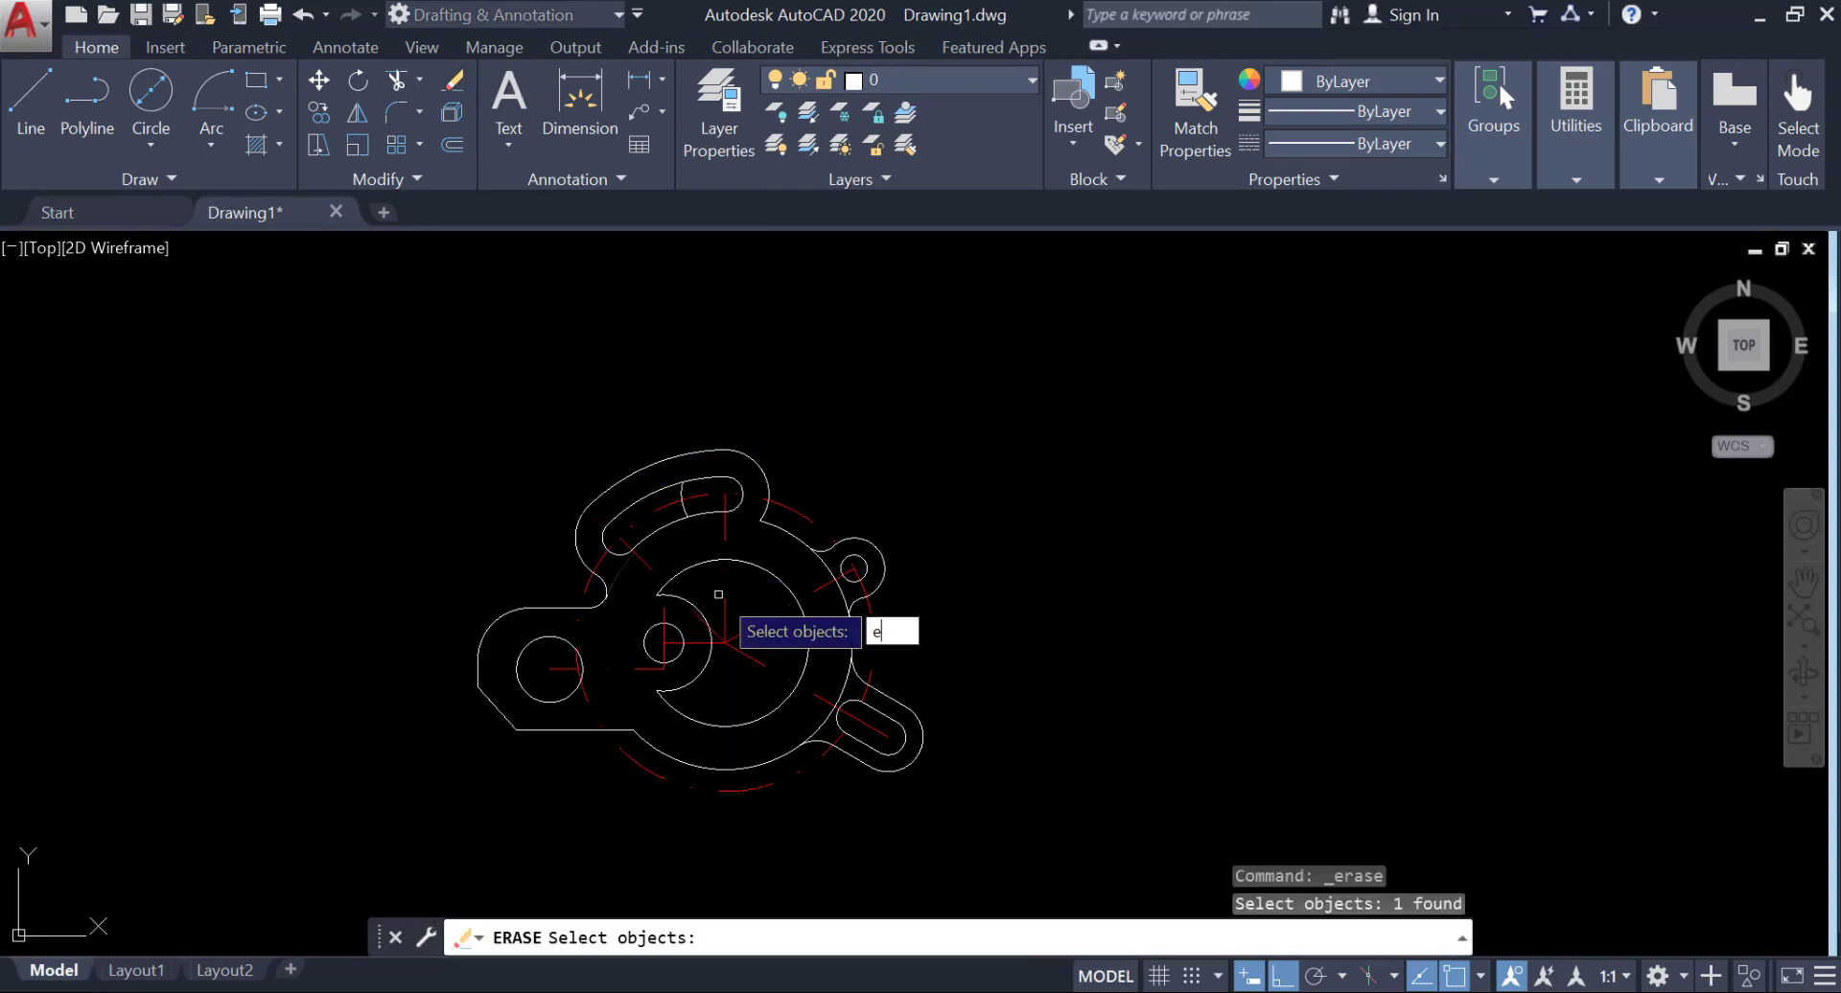
type("e")
key("Return")
scroll(585, 634, "up", 3)
key("Return")
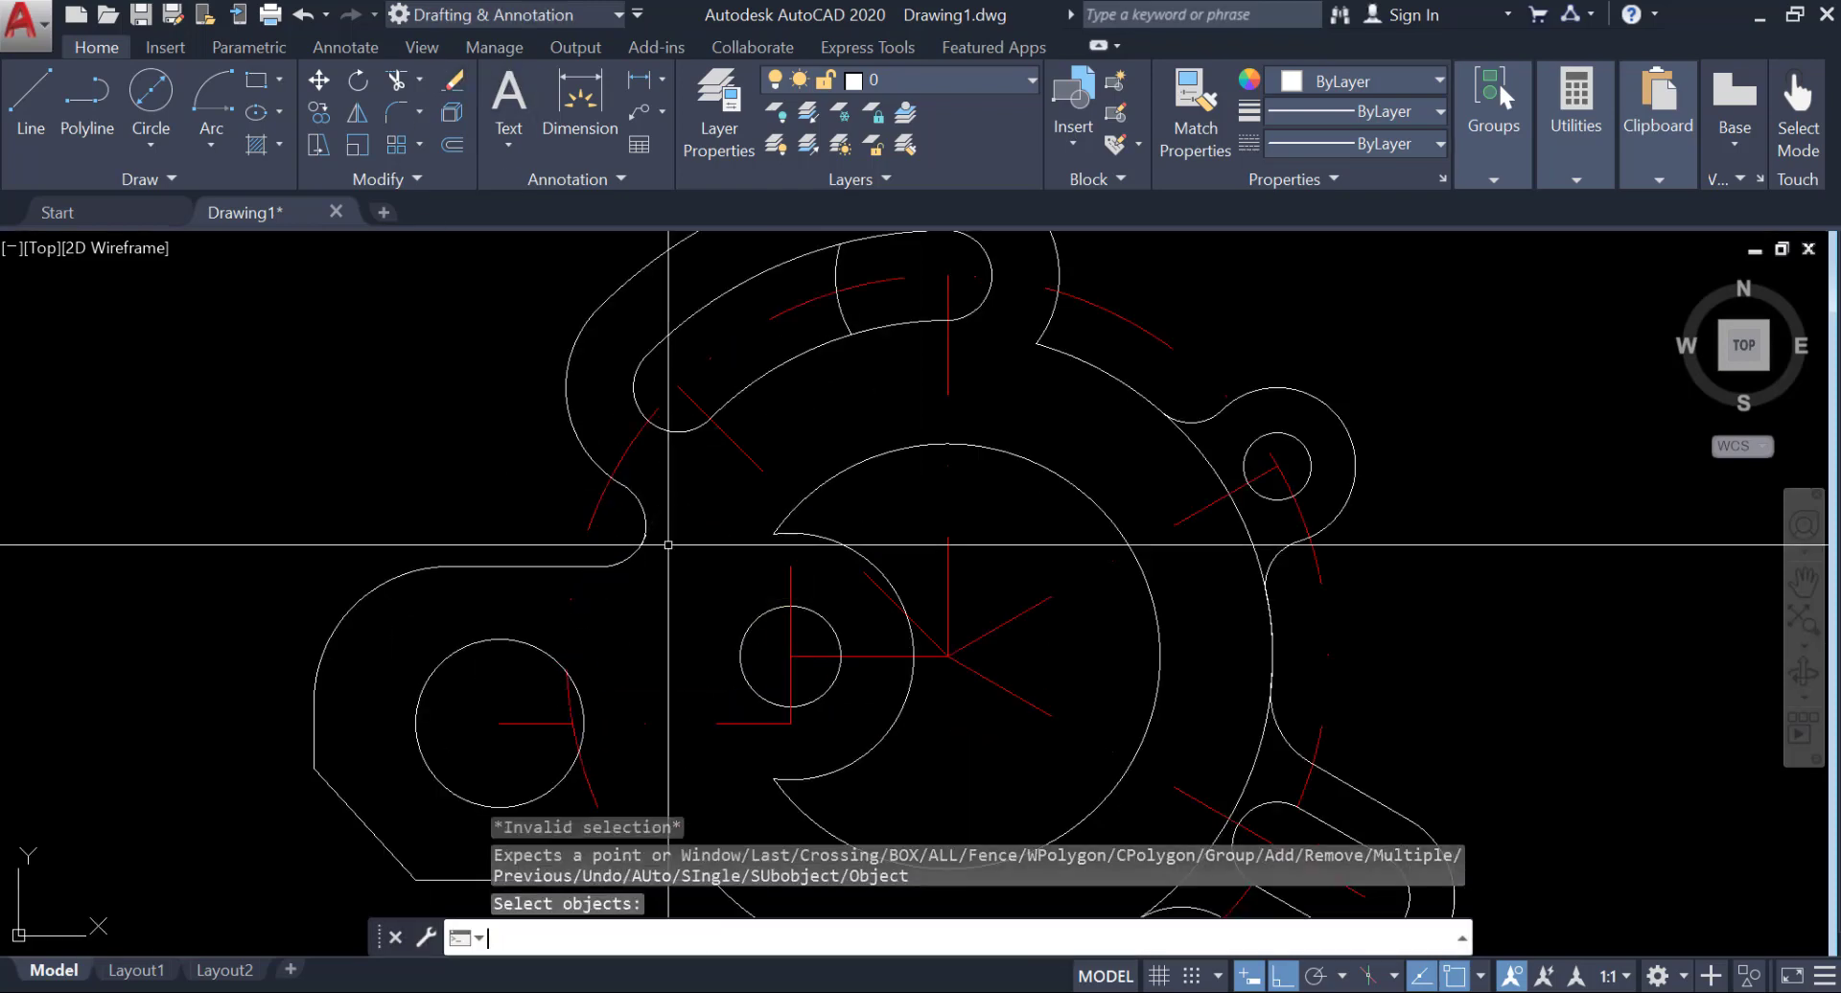
scroll(986, 461, "down", 3)
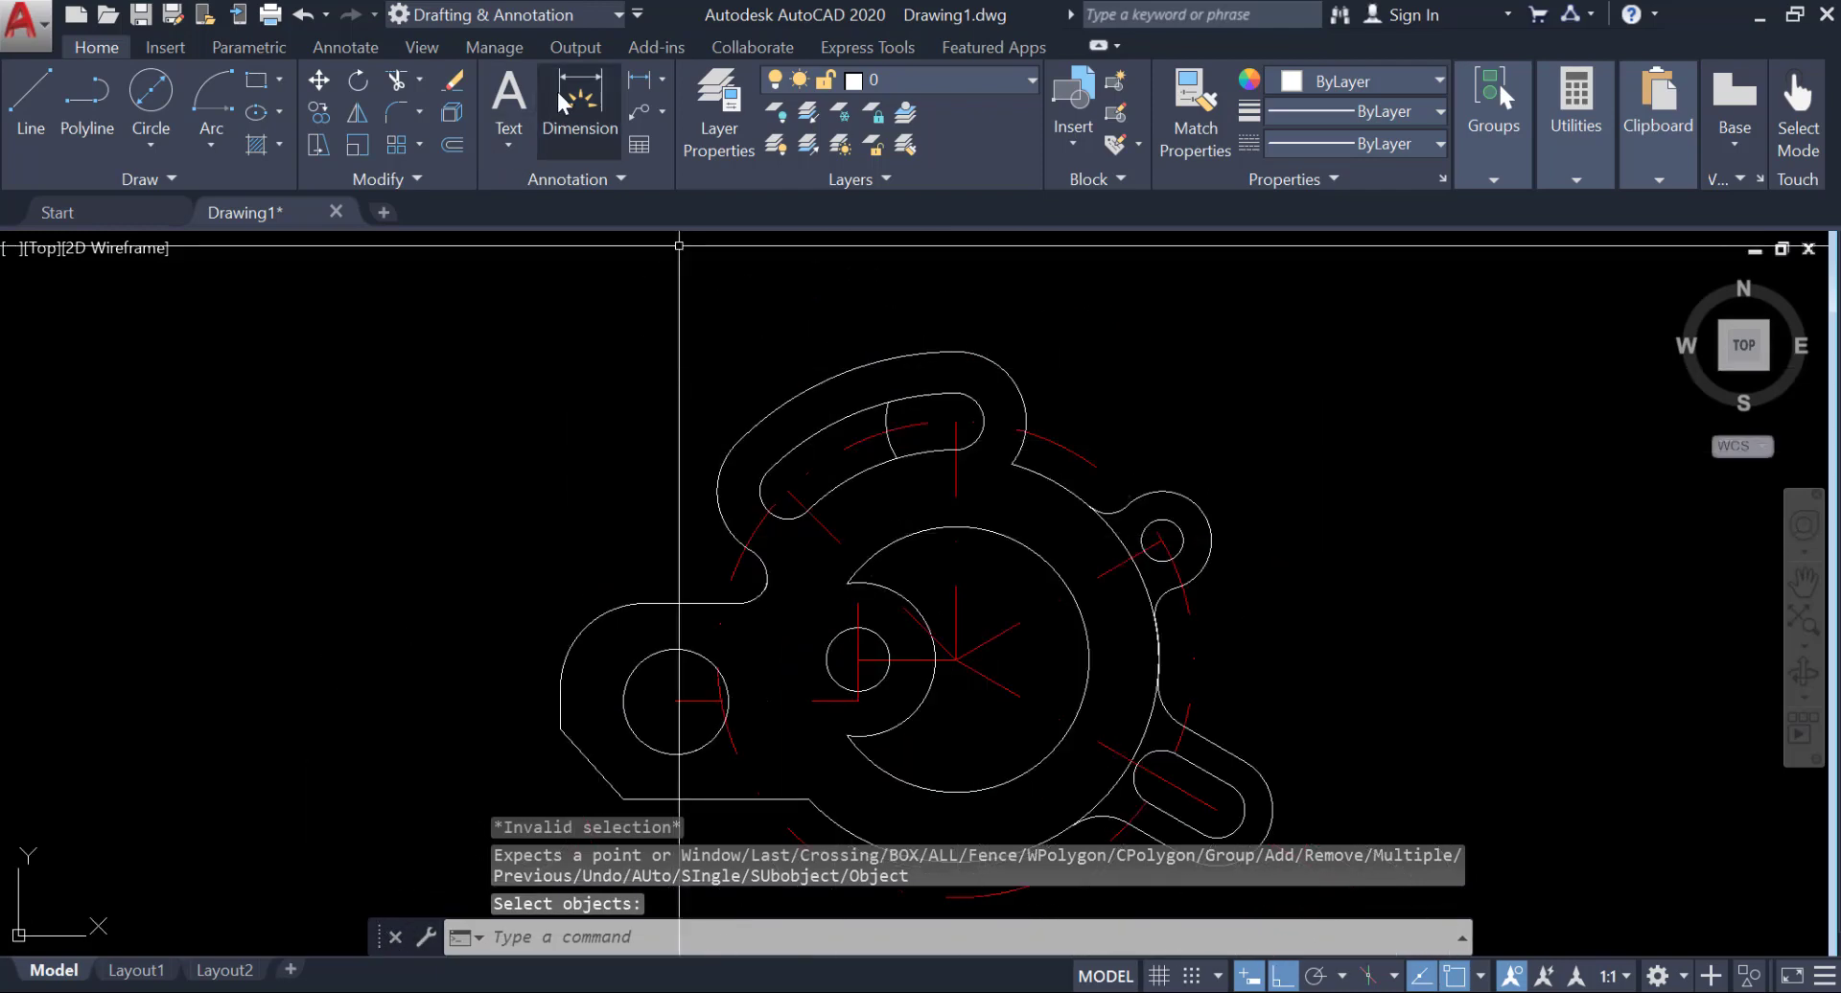
Step: Fillet the large outer circle to the right end arc of the curved slot's outline with radius 12
left_click(397, 114)
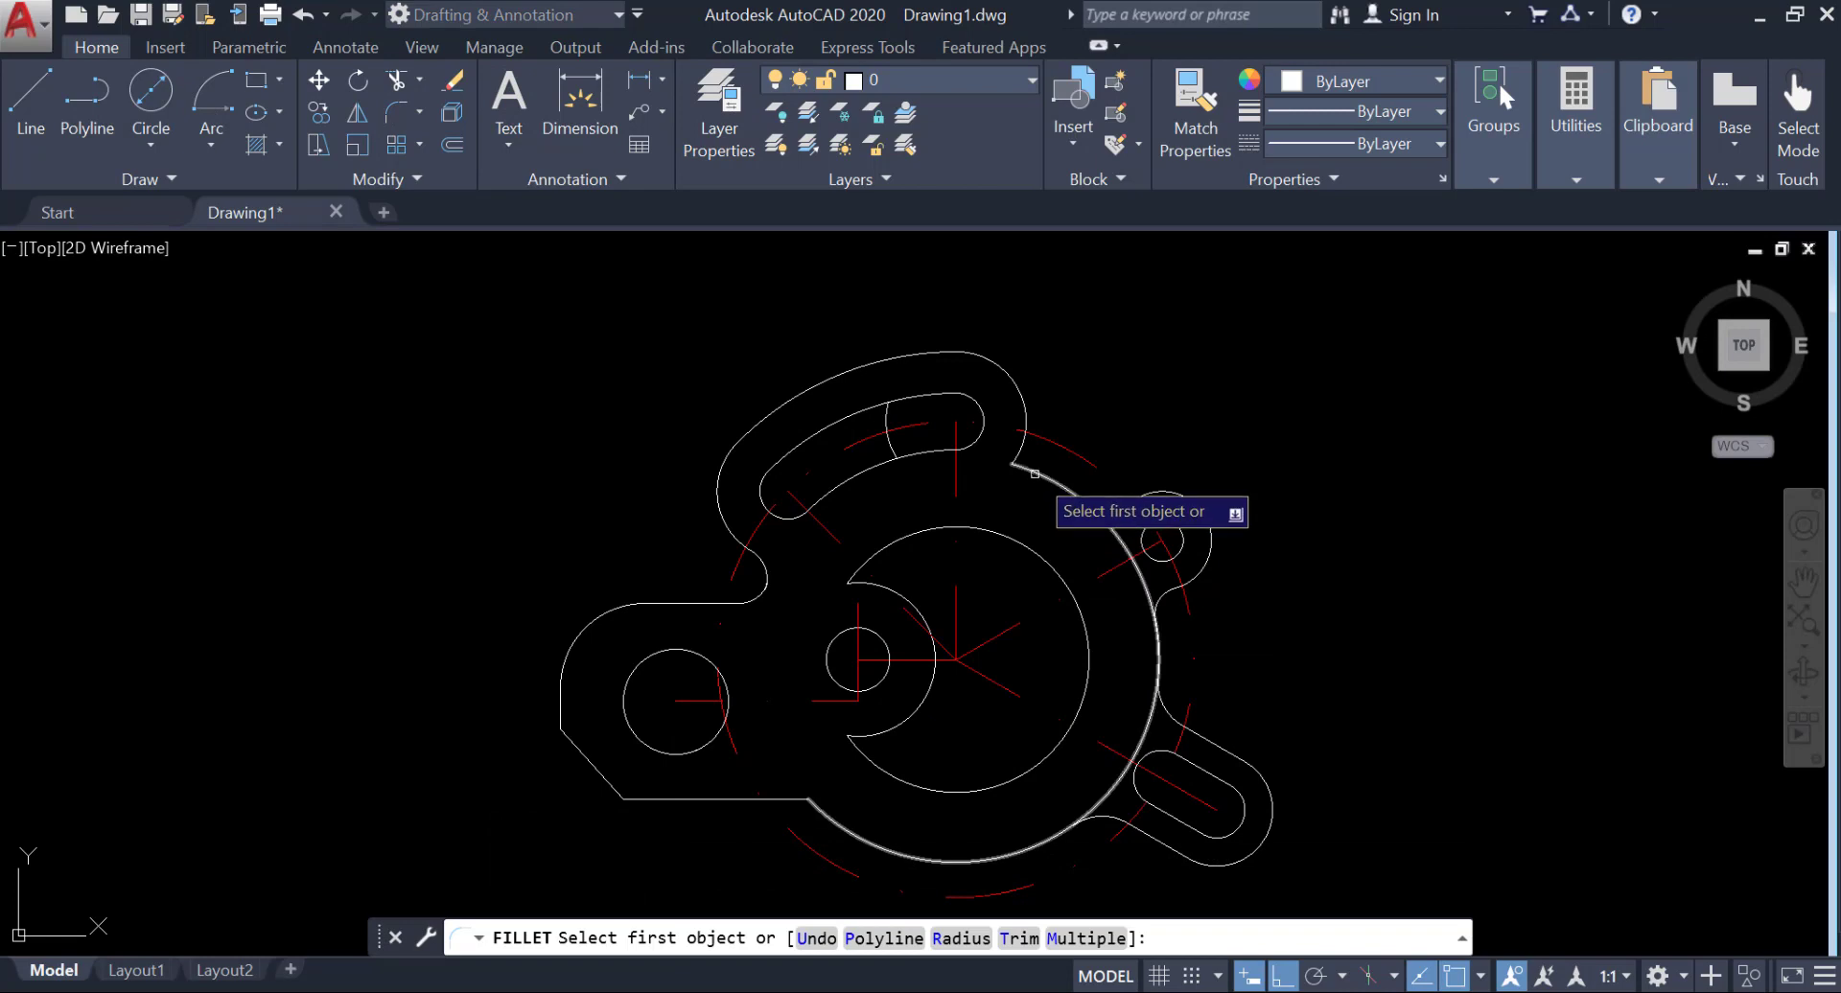
left_click(962, 936)
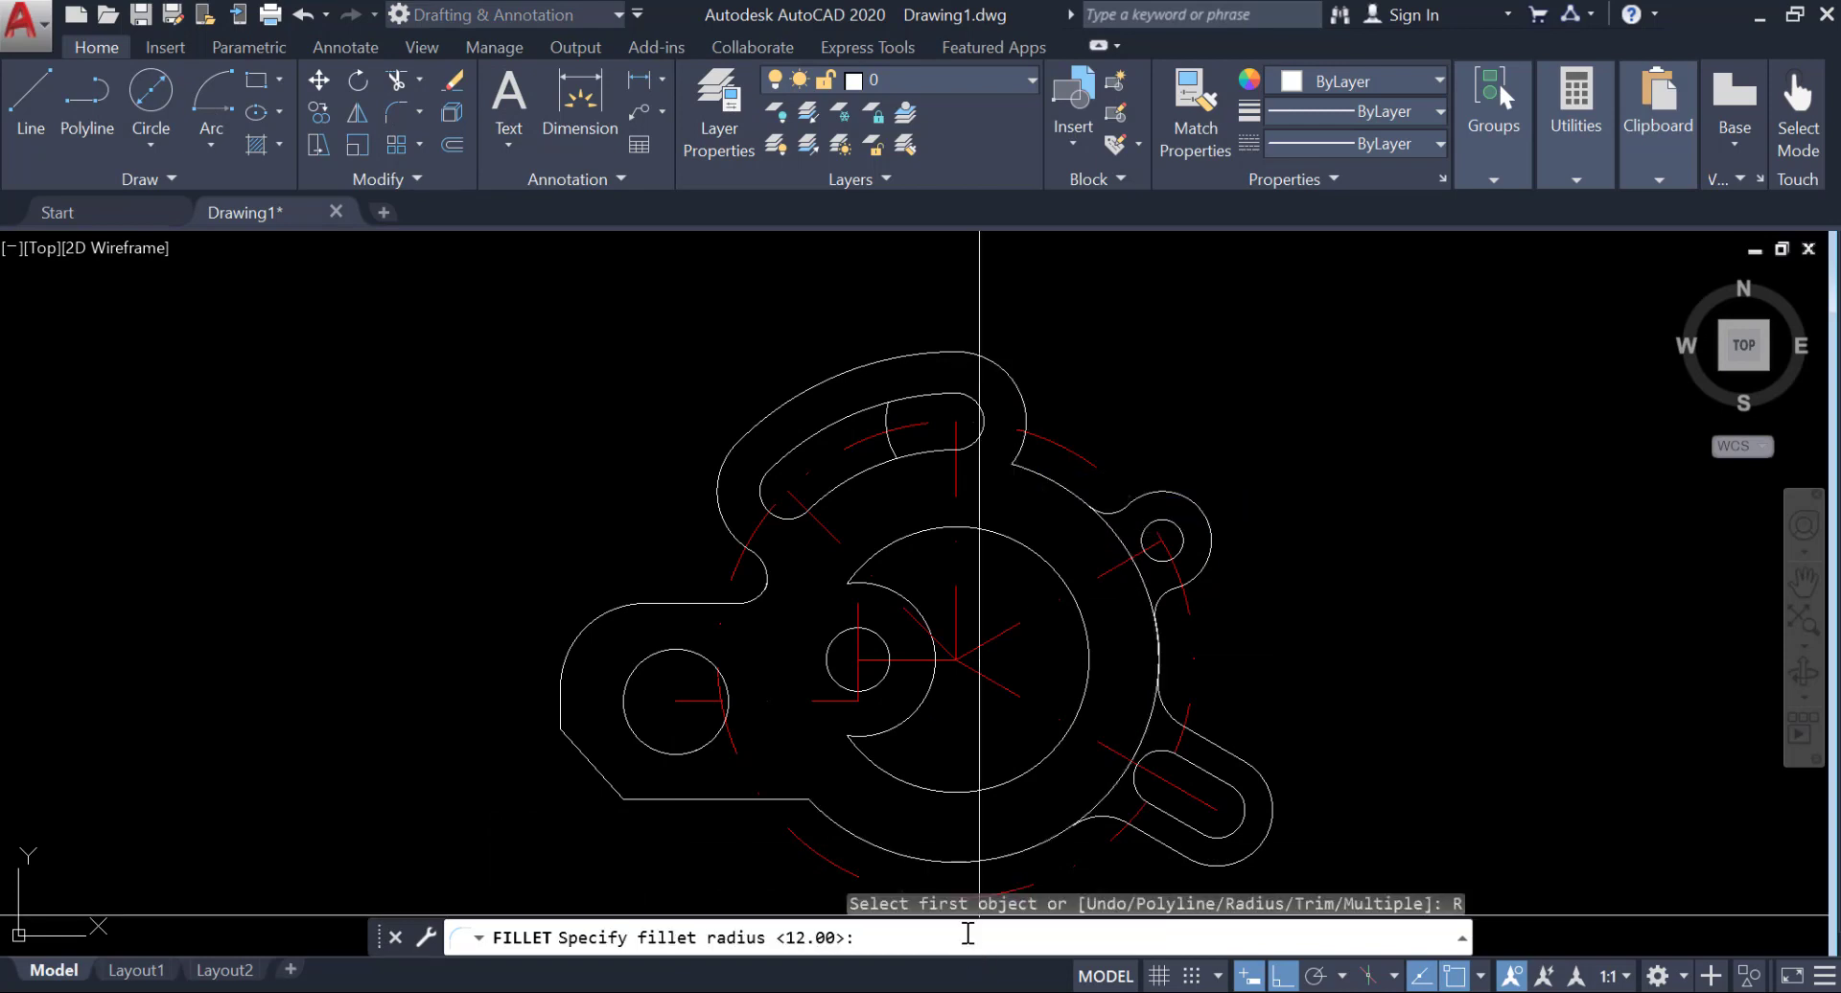
key("Return")
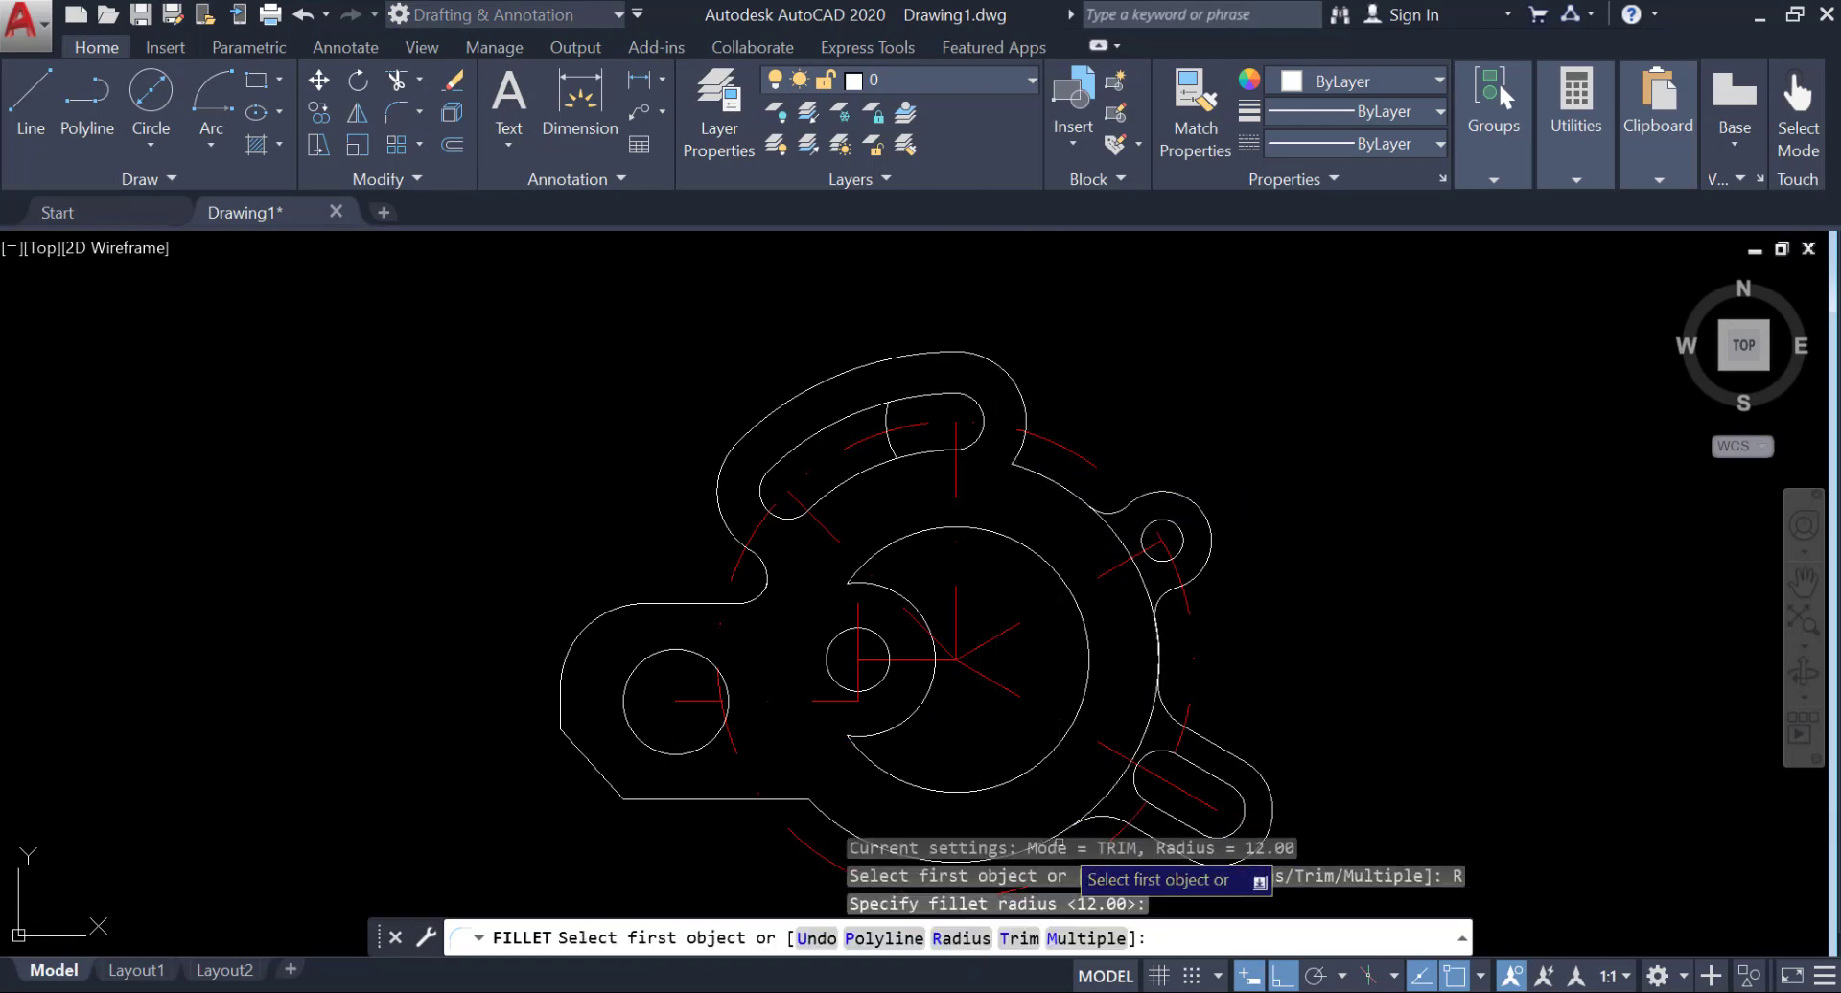
left_click(1033, 475)
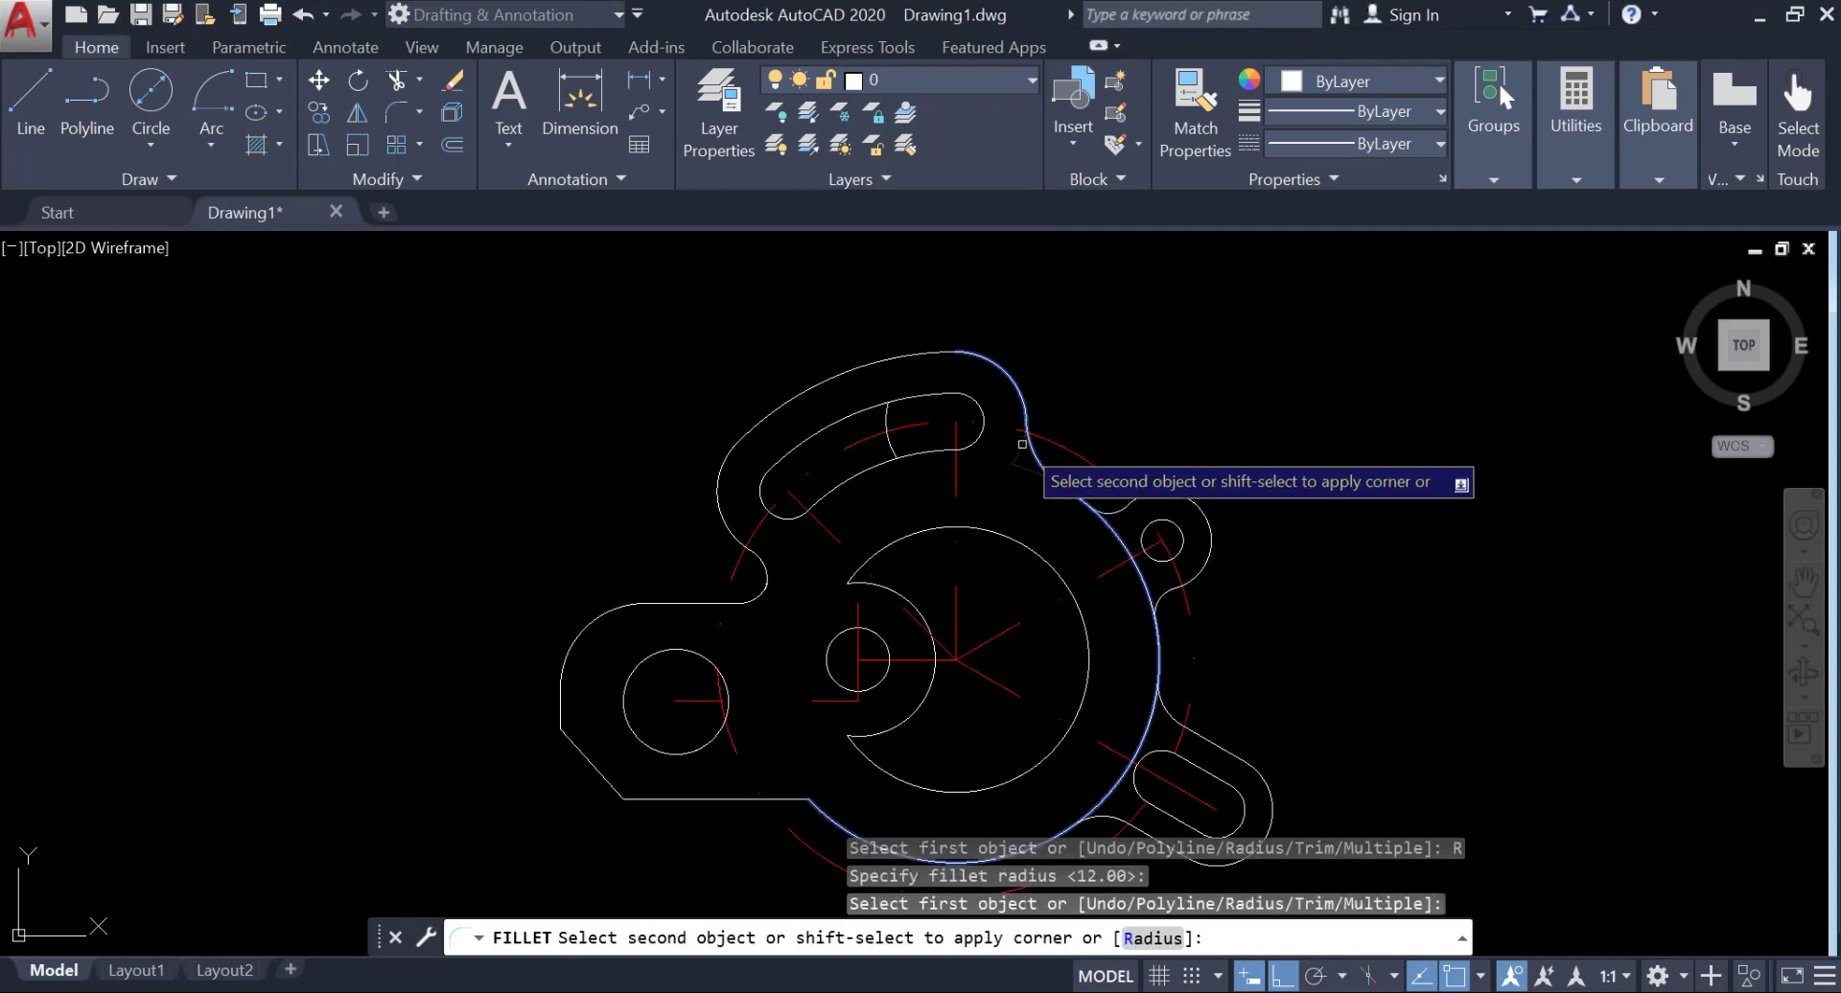
left_click(1018, 434)
middle_click_drag(1195, 423, 991, 441)
scroll(991, 445, "down", 2)
middle_click_drag(998, 509, 739, 526)
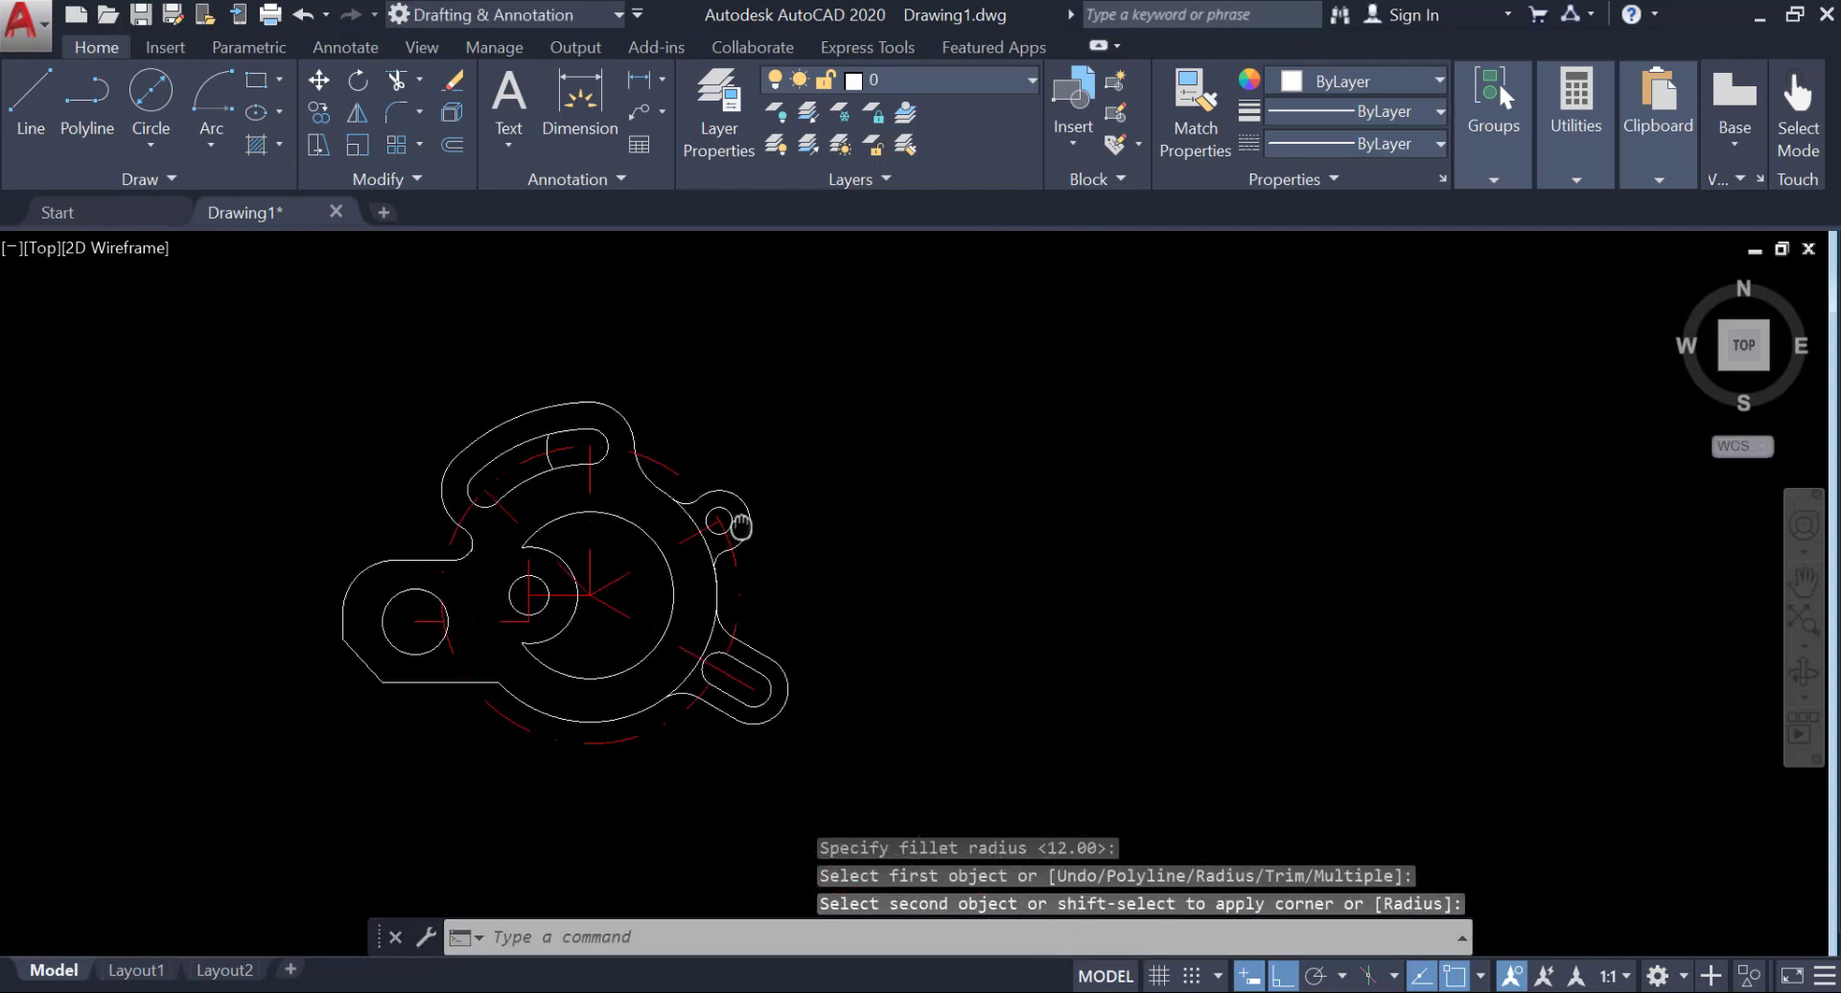
Step: Trim the lower section of the large outer circle's arc that crosses the upper-right lug
scroll(760, 582, "up", 4)
type("tr")
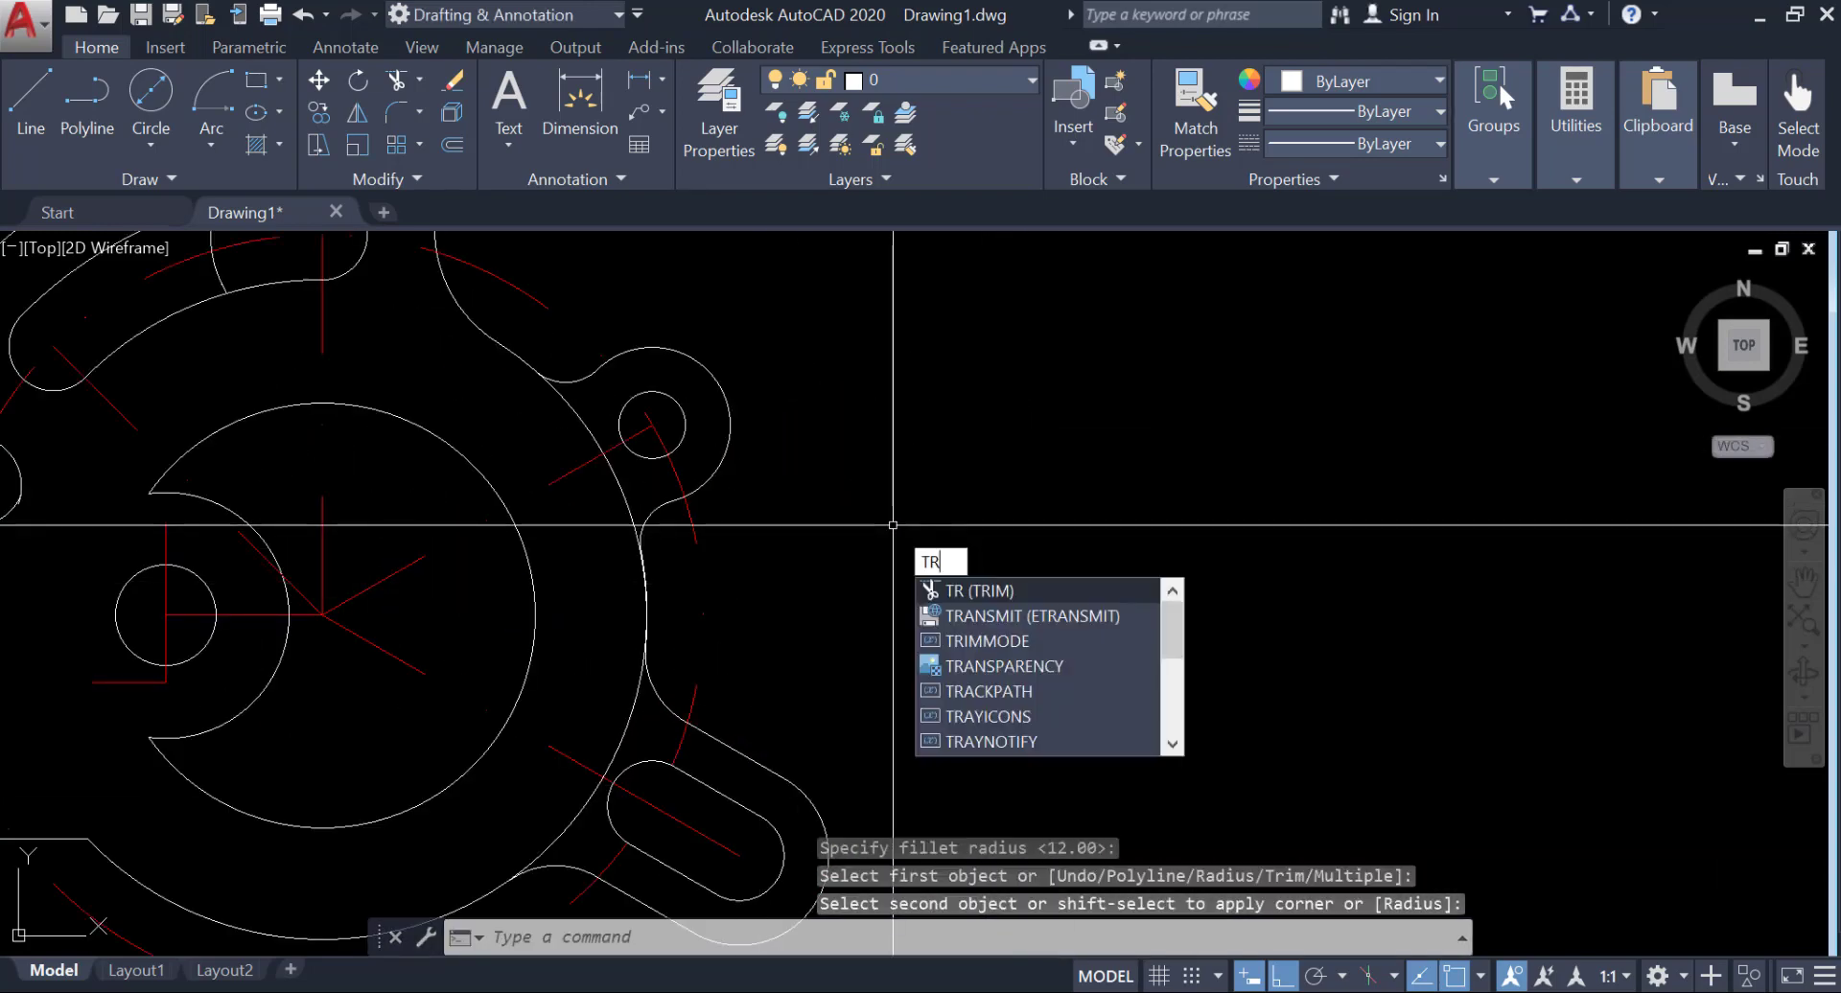
key("Return")
key("Escape")
left_click(396, 79)
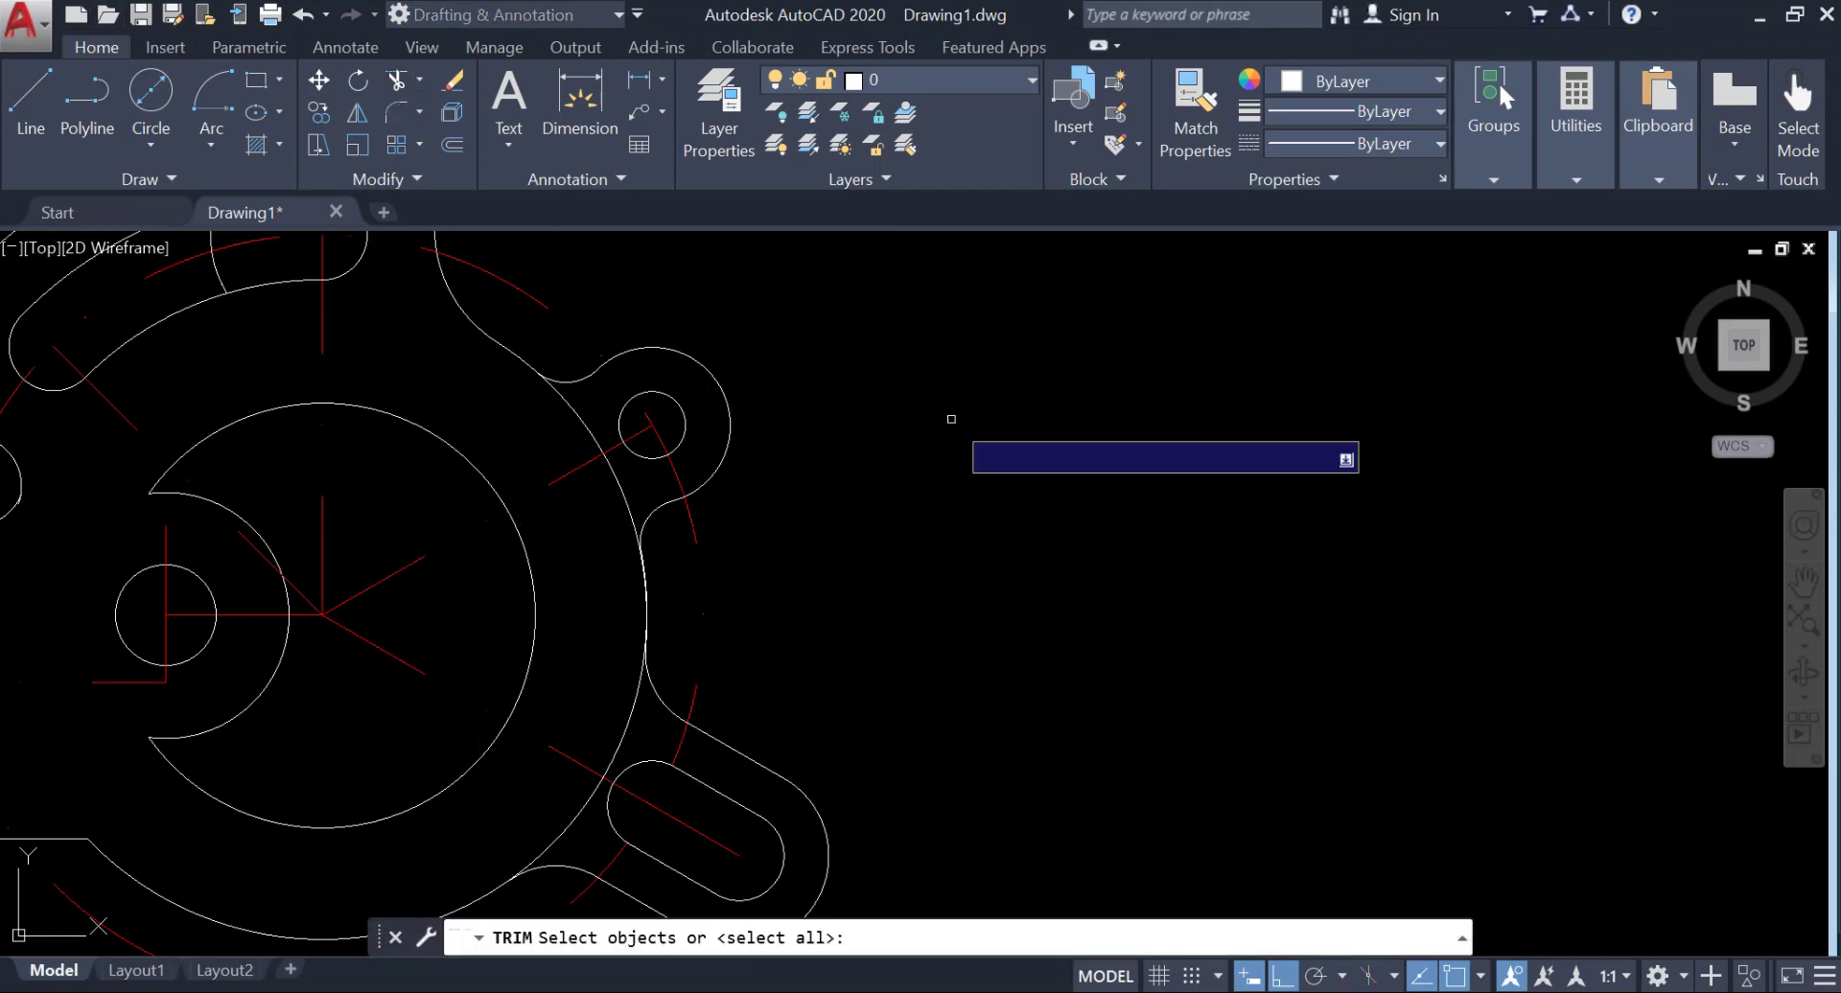
key("Return")
scroll(659, 568, "up", 5)
left_click(551, 337)
scroll(725, 556, "down", 4)
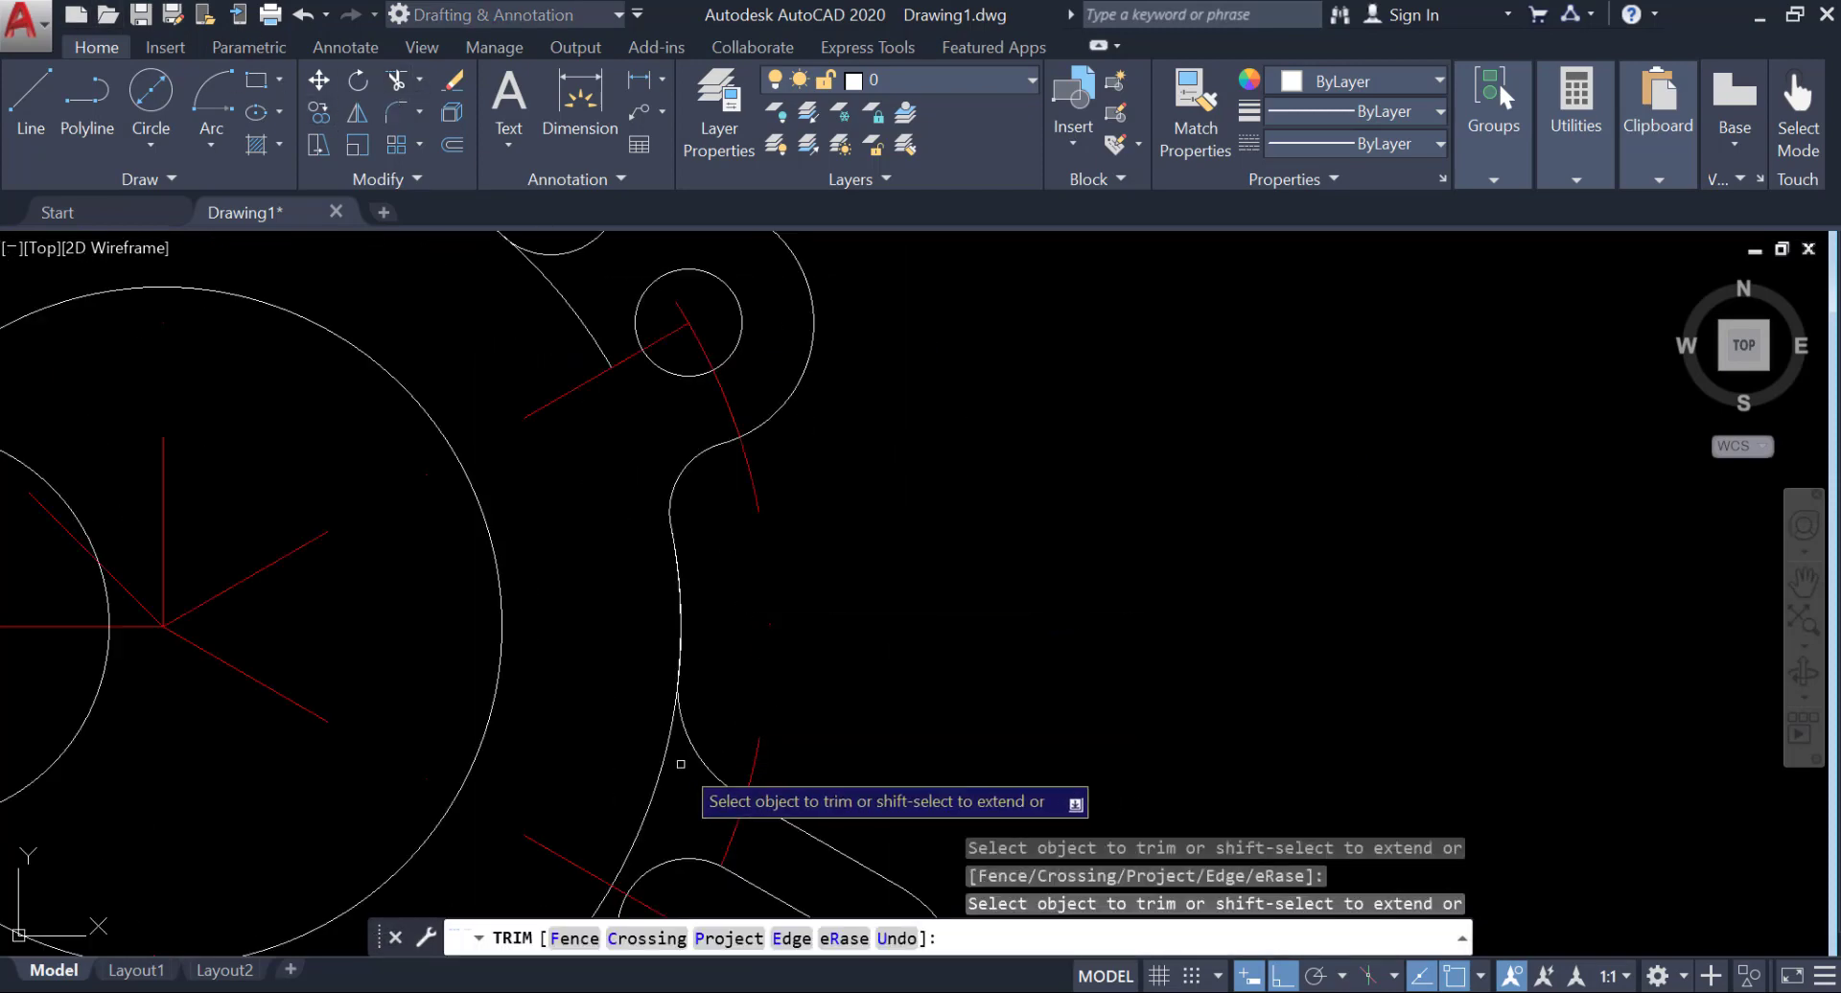
Step: Trim away the large outer circle's arc that crosses the inner end of the lower-right slotted lug
left_click(663, 762)
scroll(877, 744, "down", 2)
middle_click_drag(878, 711, 955, 433)
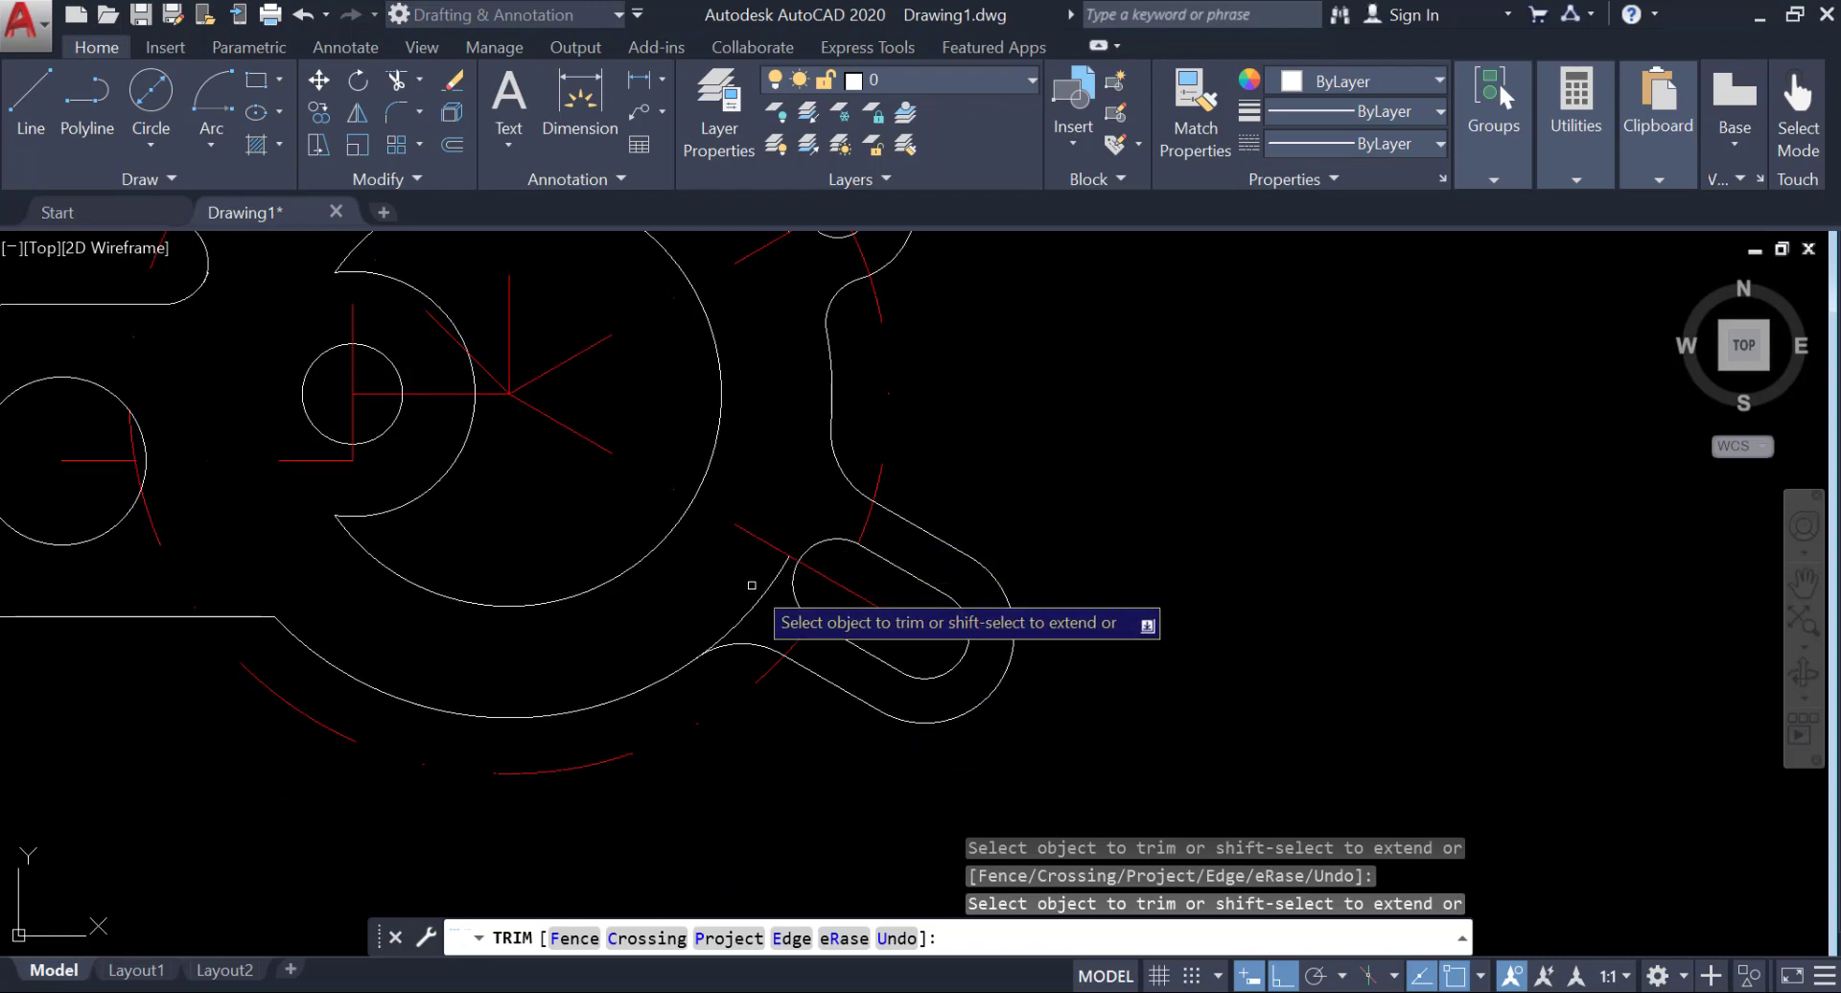
left_click(769, 601)
left_click(755, 591)
scroll(1009, 515, "down", 2)
middle_click_drag(1009, 533, 1033, 680)
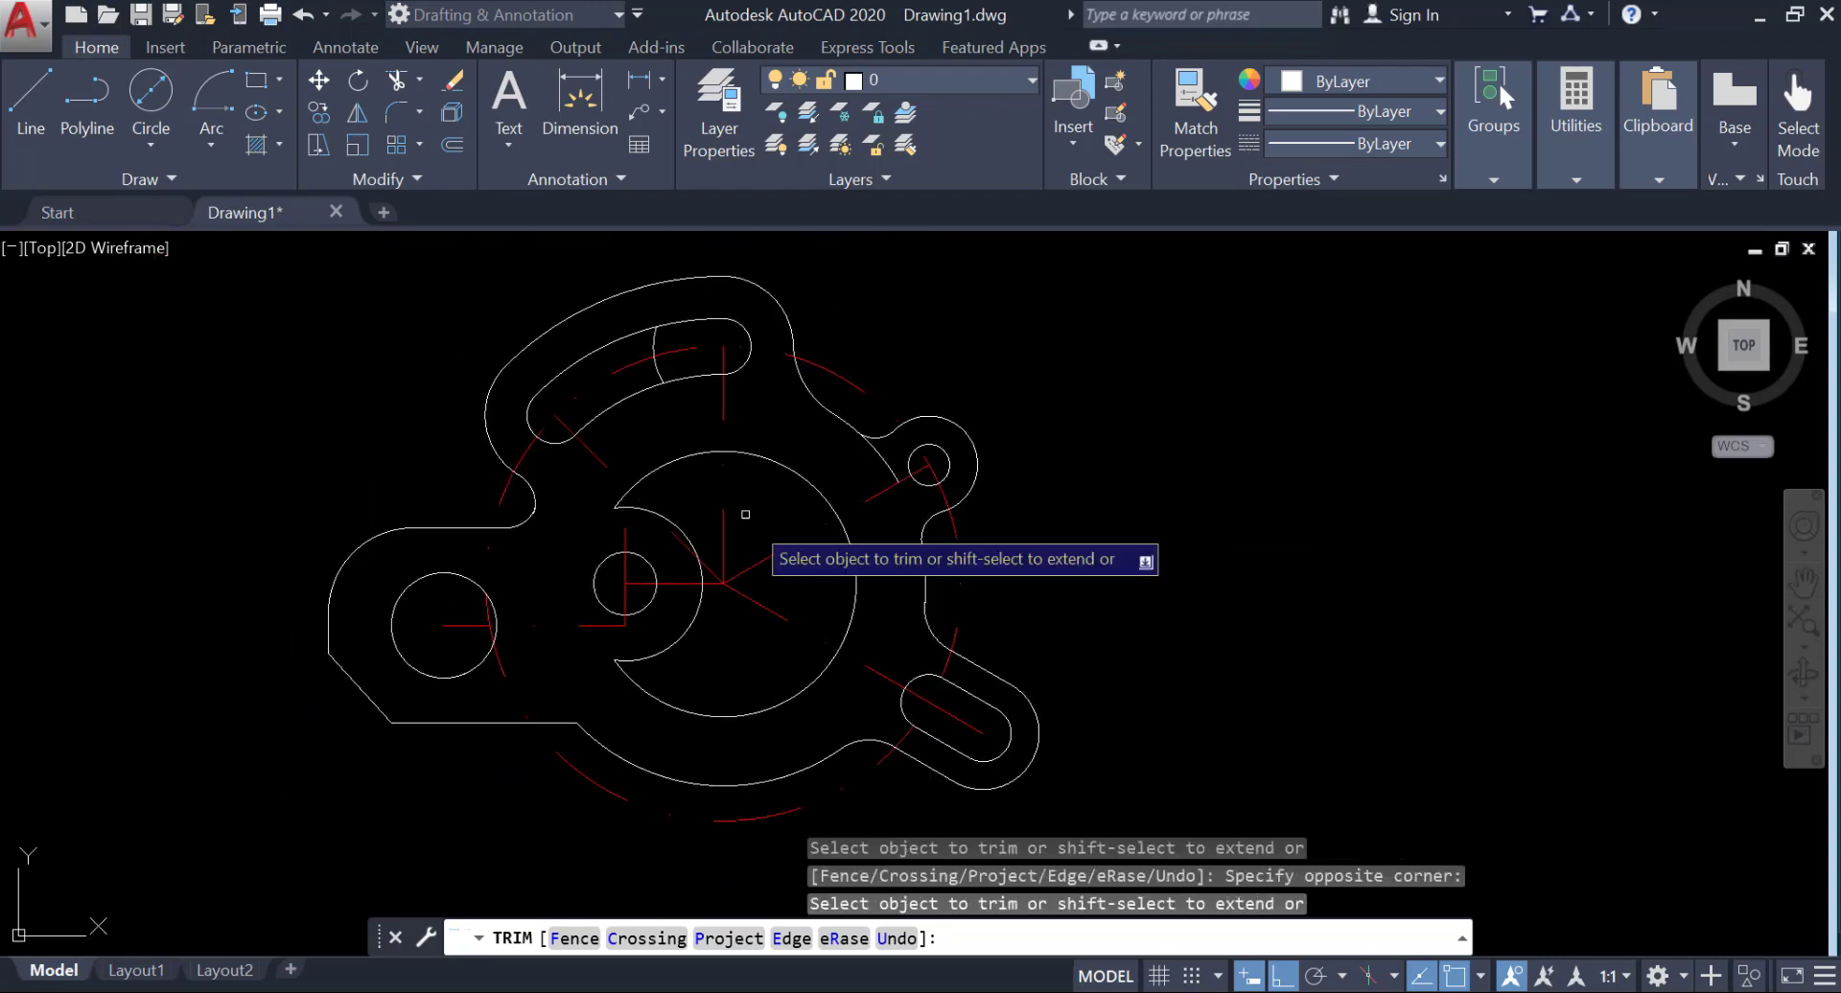
key("Return")
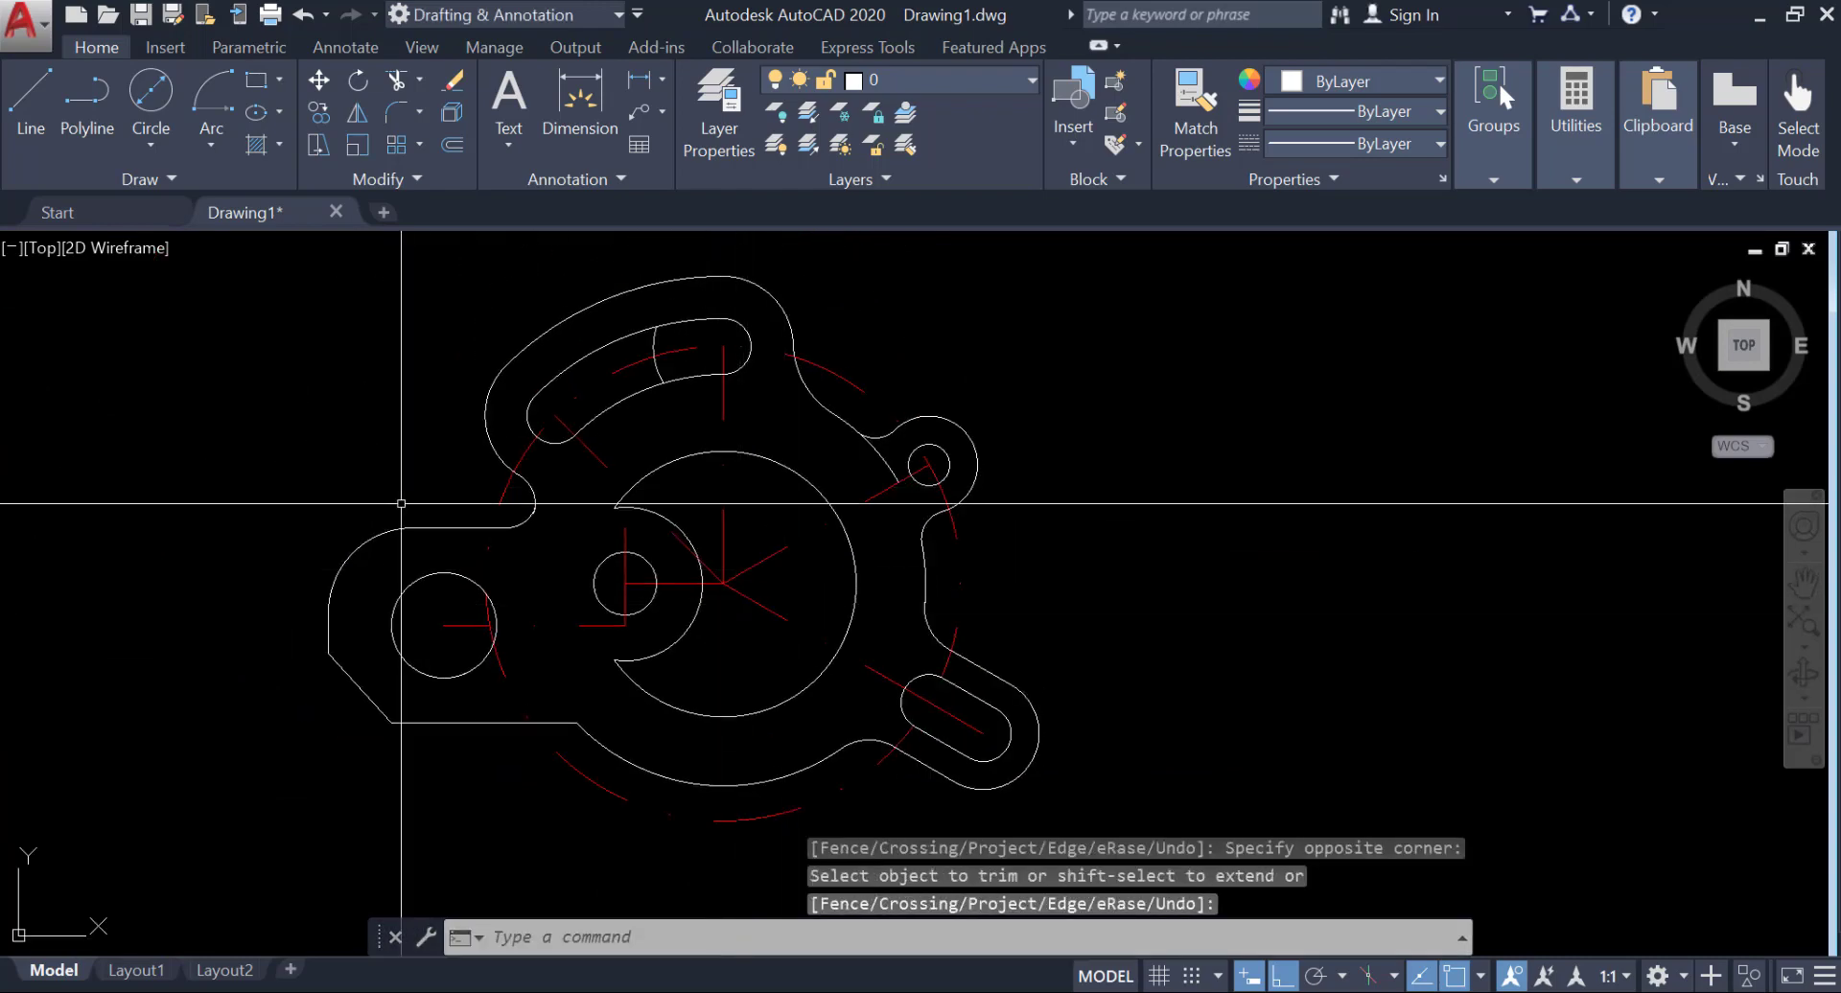
left_click(395, 112)
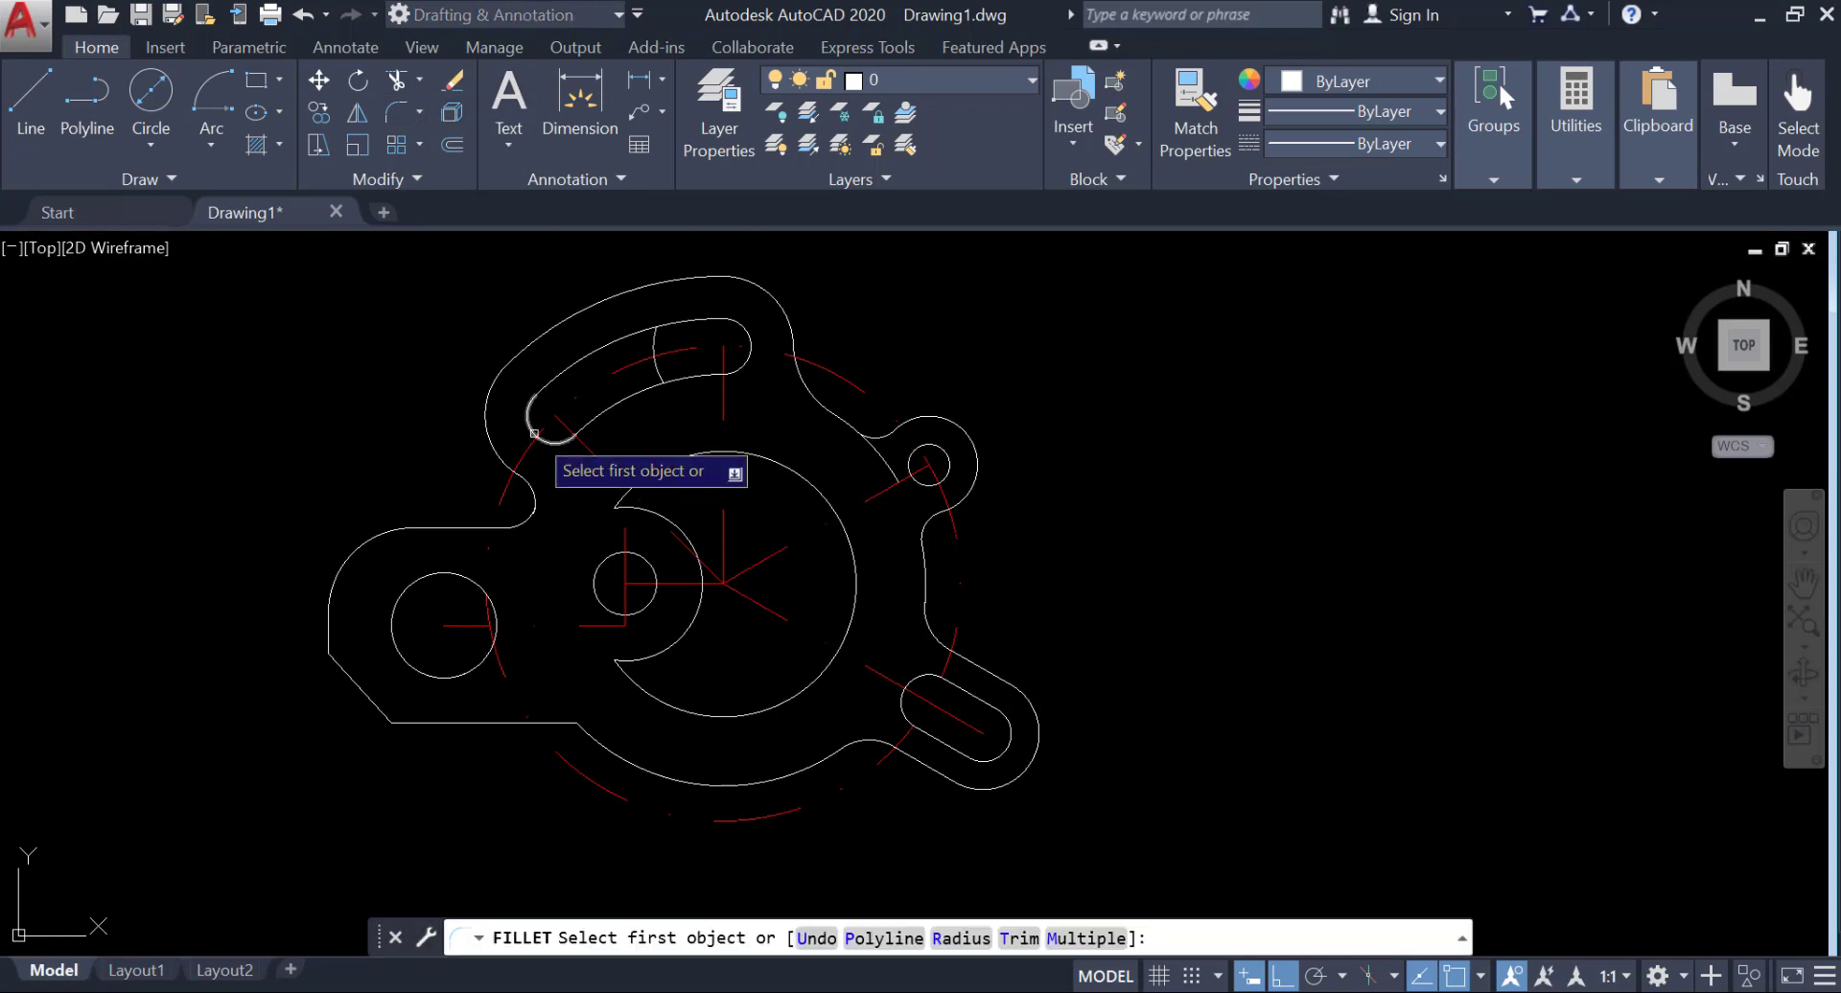
key("Escape")
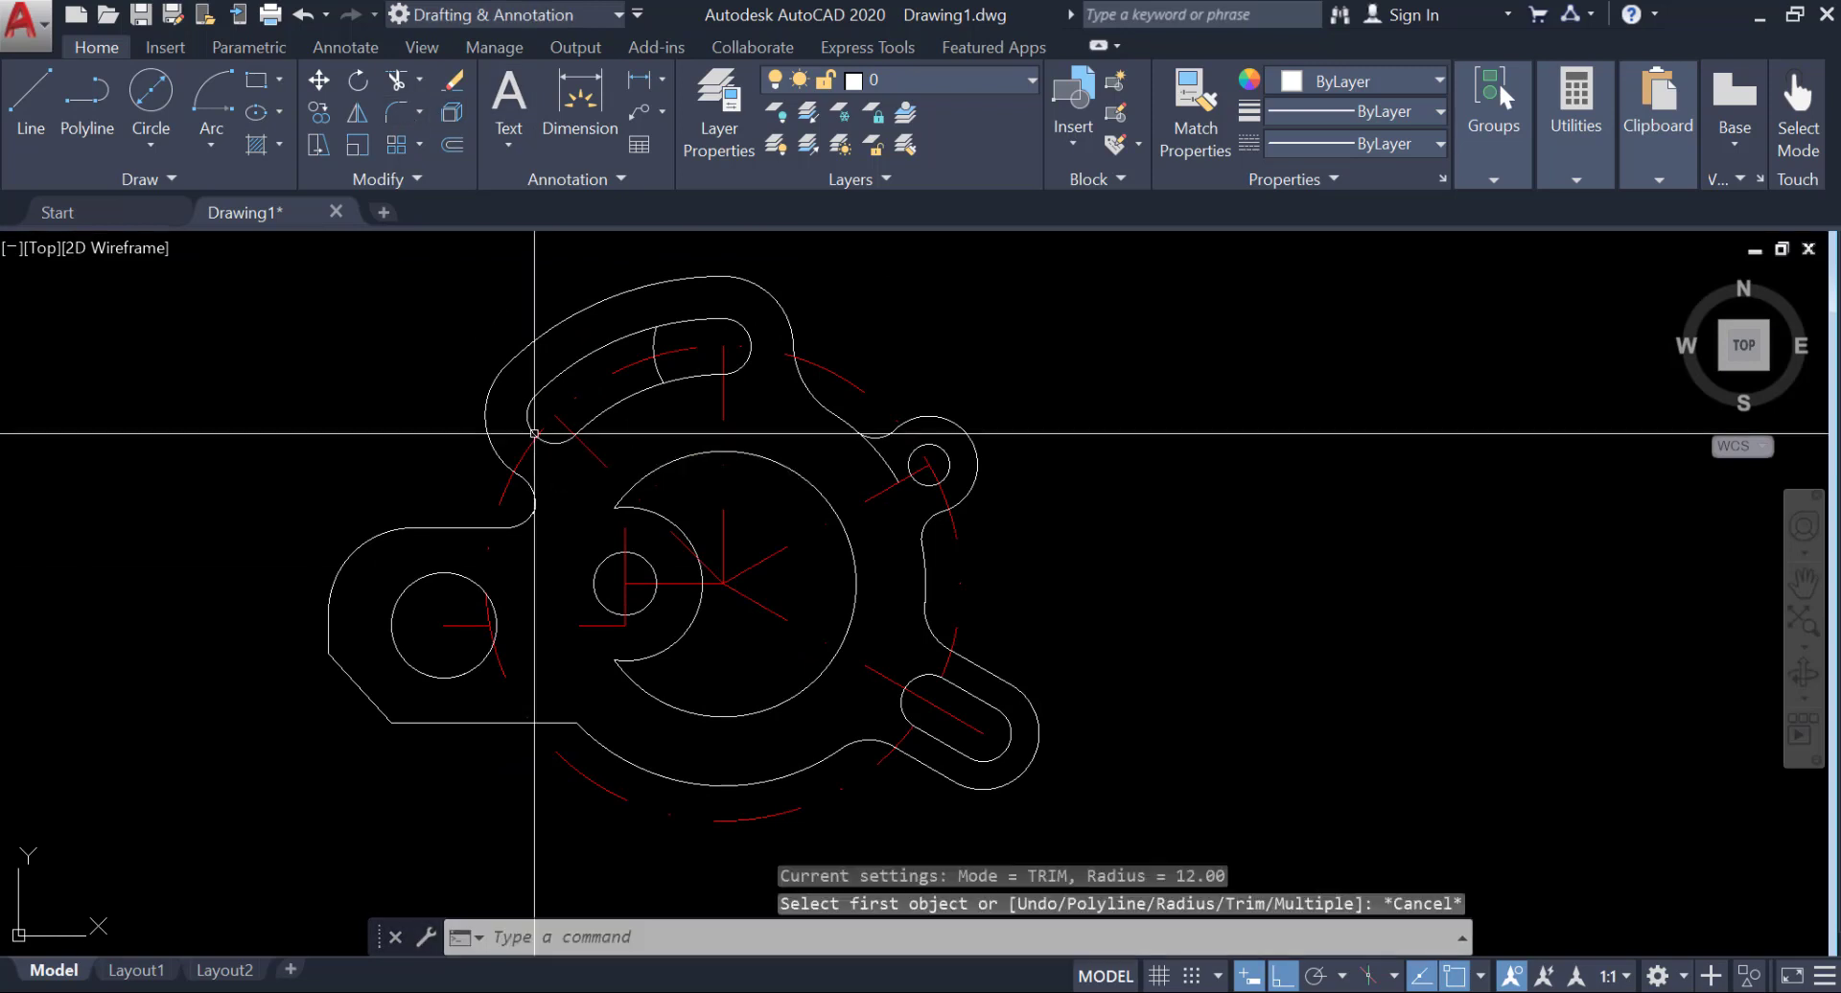
key("Return")
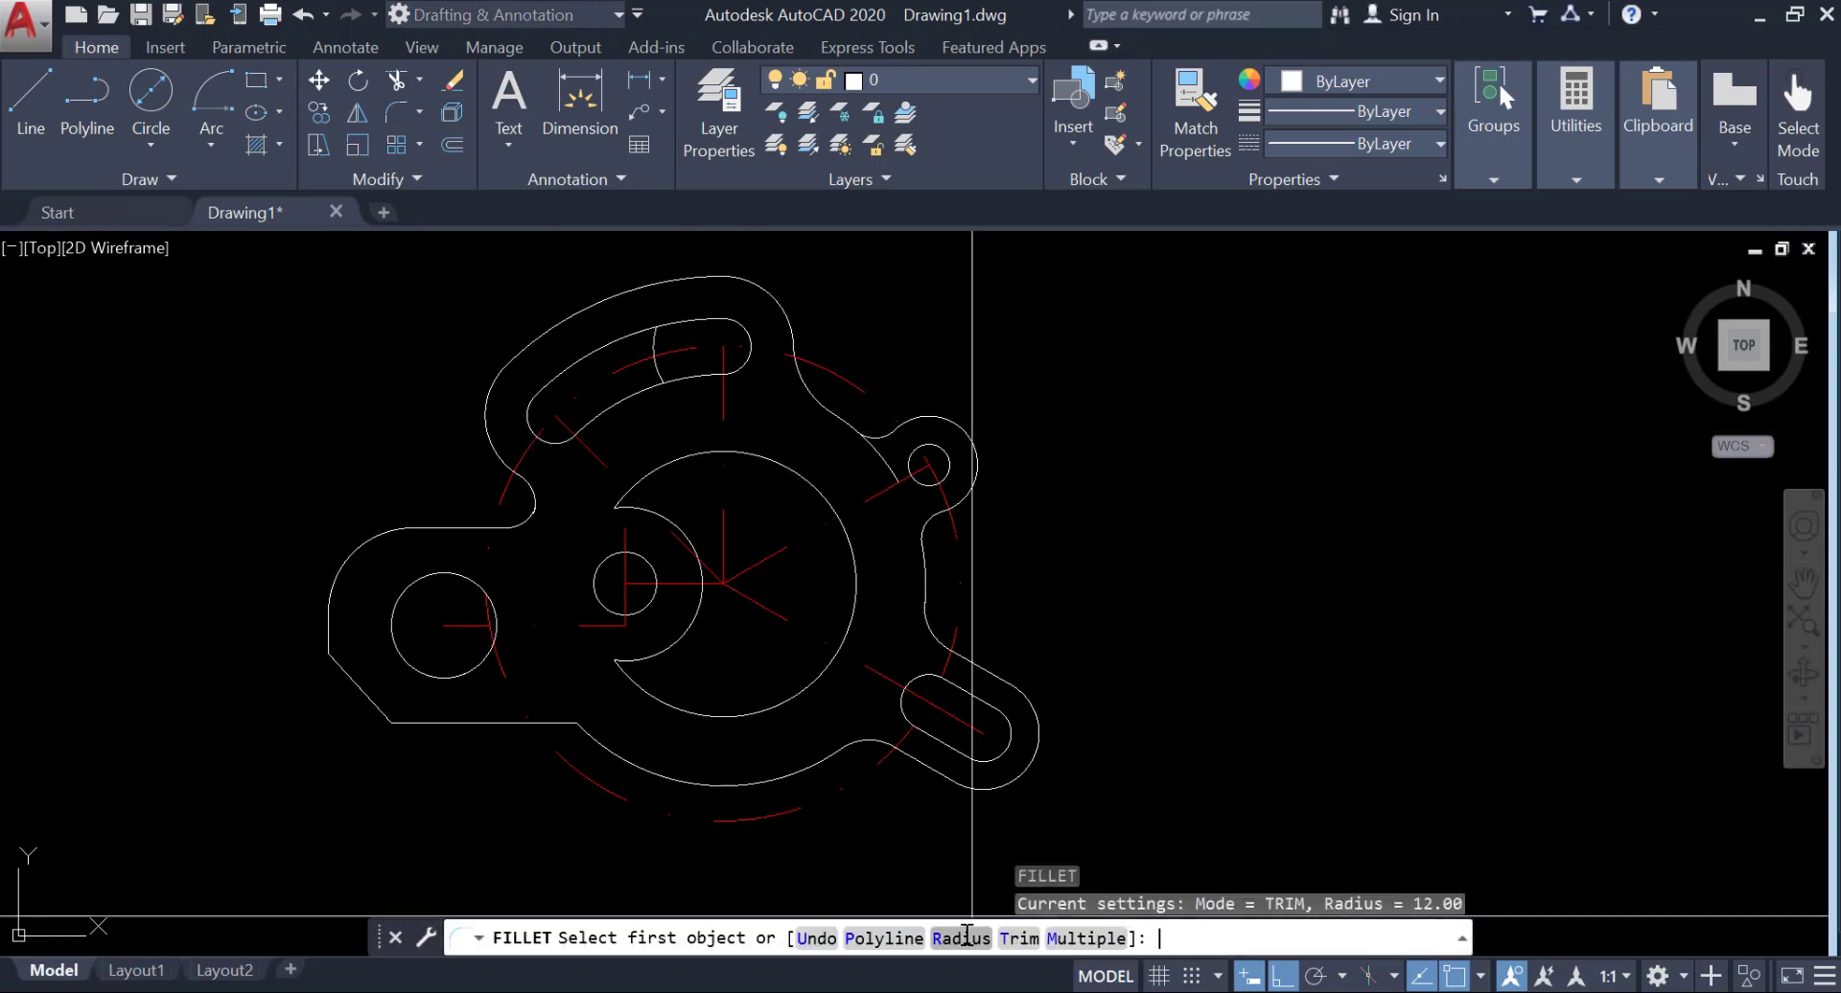
type("R")
key("Return")
type("2")
key("Return")
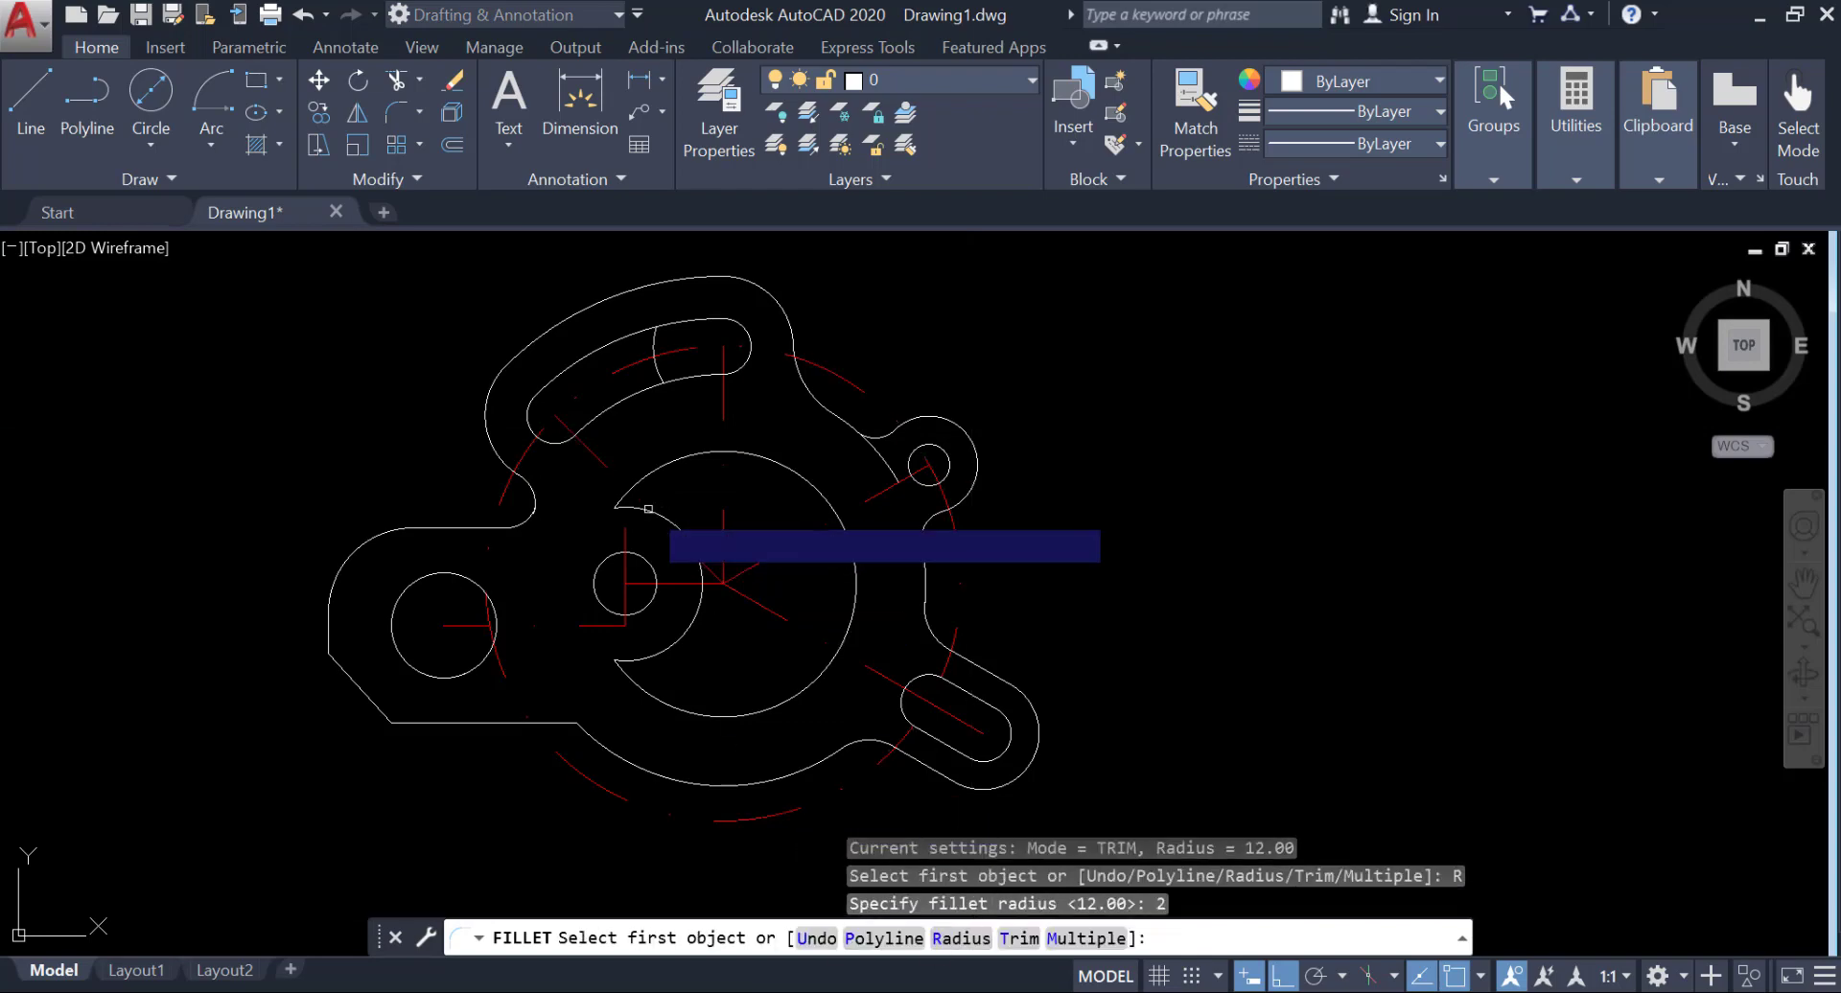
left_click(648, 509)
key("Escape")
Step: Fillet the upper corner of the central opening, between its large arc and the inner arc, with radius 2
key("Return")
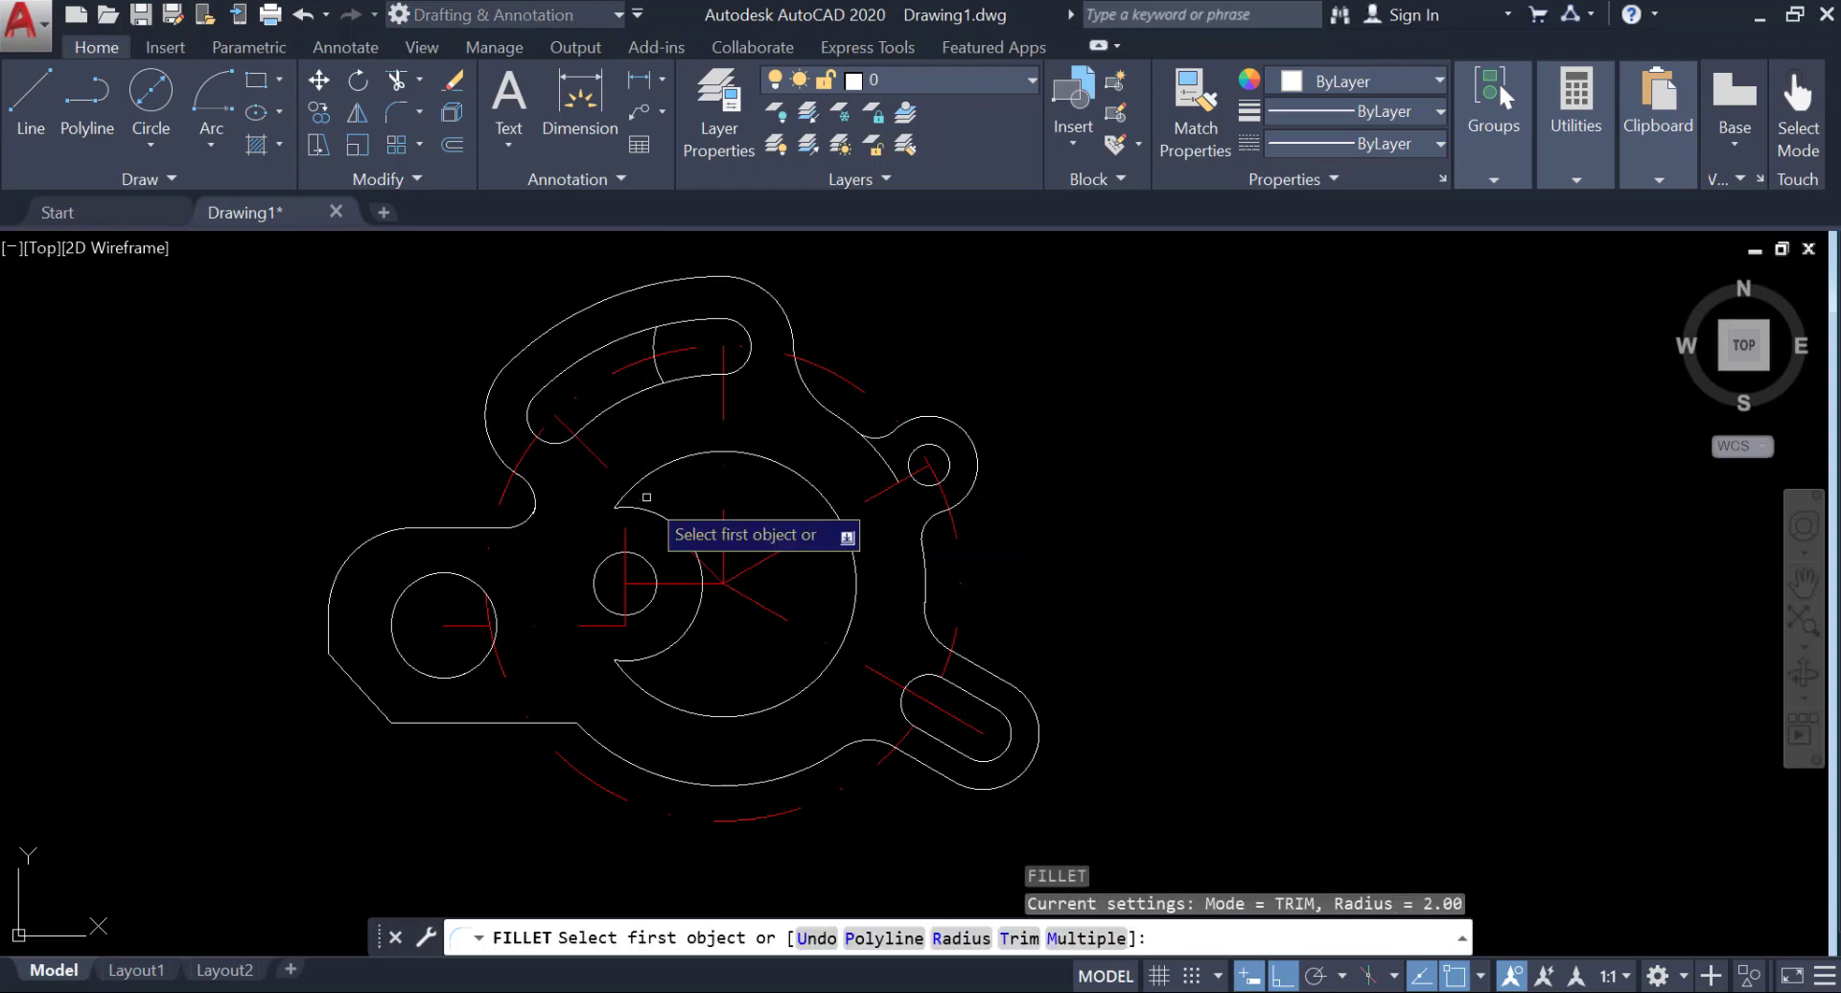
left_click(947, 938)
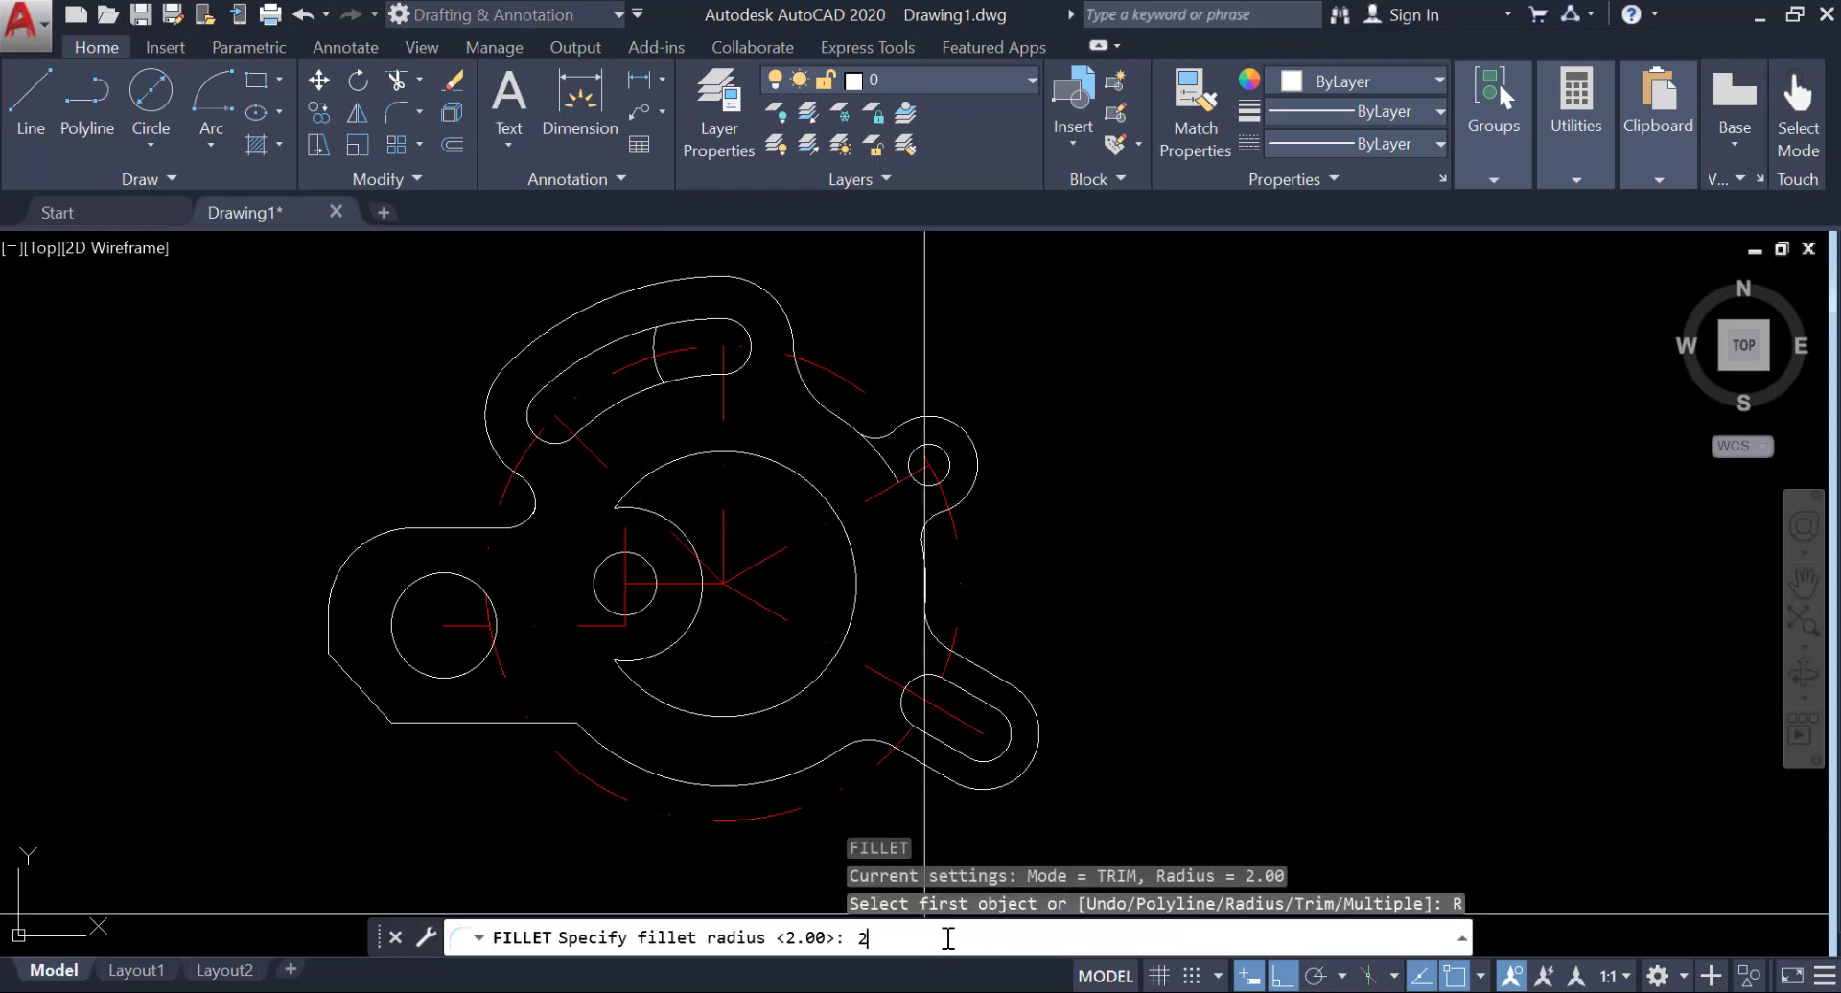
type("2")
key("Return")
scroll(654, 500, "up", 6)
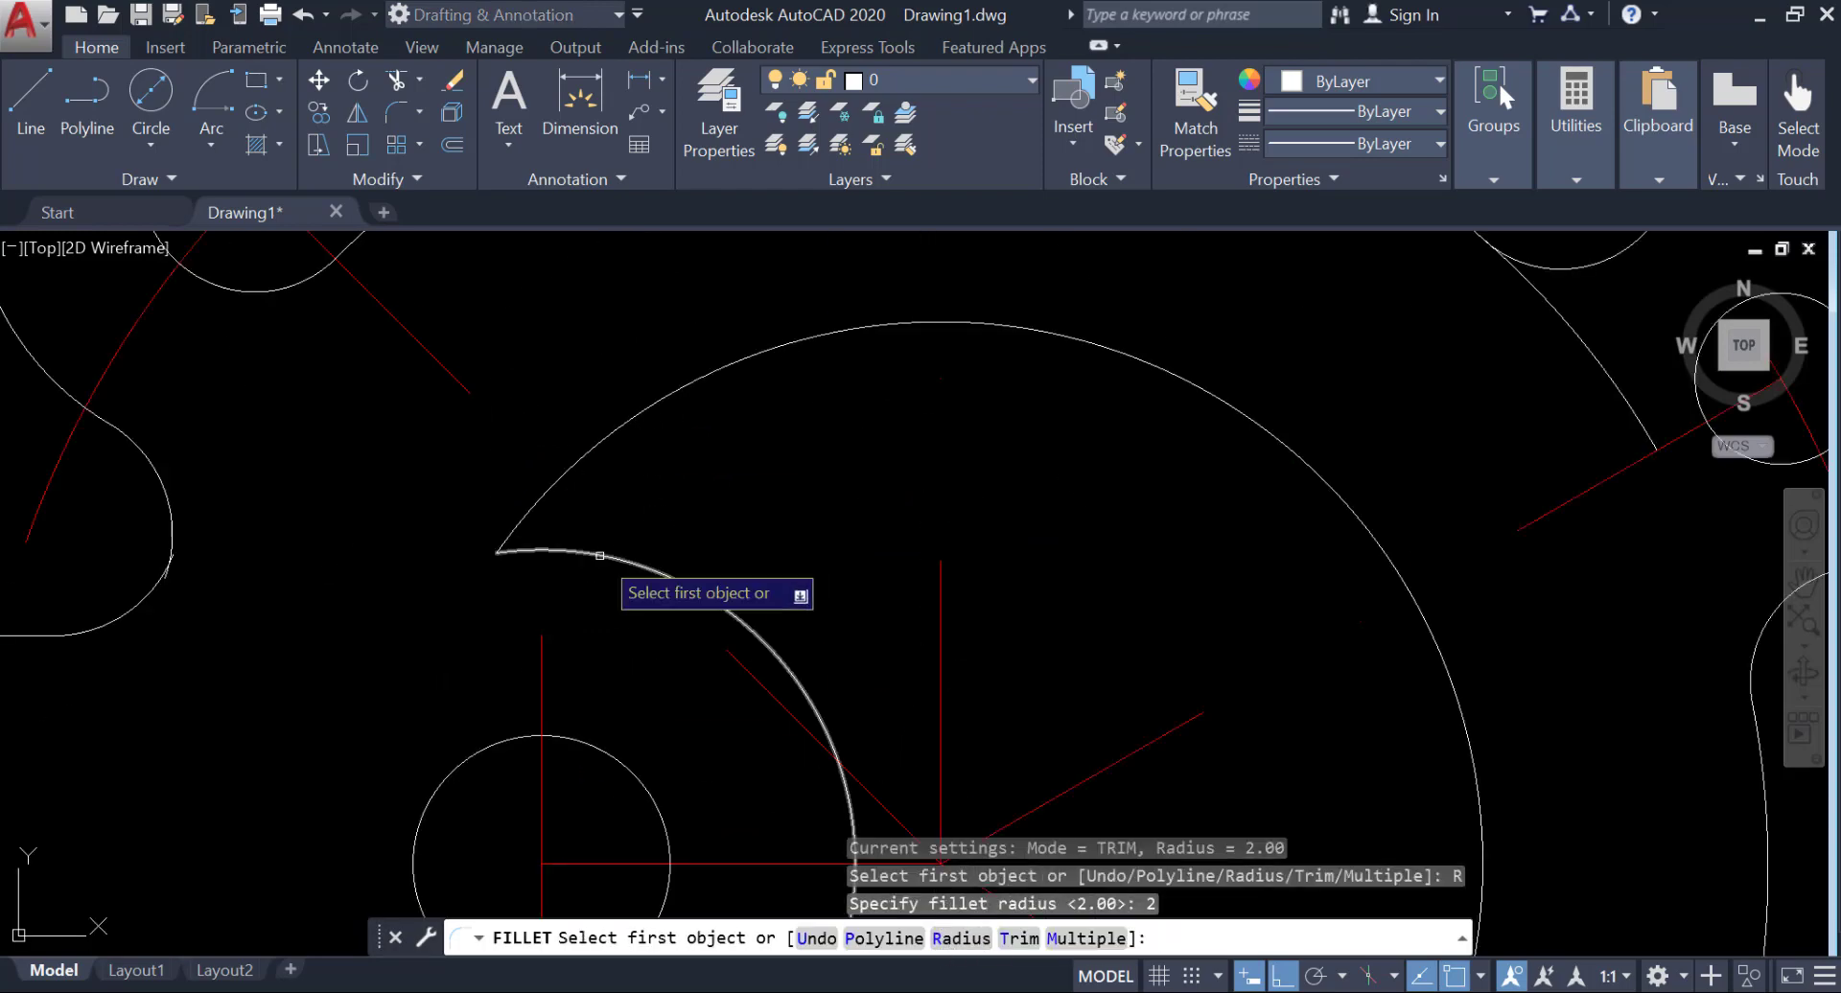
left_click(599, 556)
left_click(577, 460)
scroll(868, 628, "down", 6)
middle_click_drag(864, 723, 659, 580)
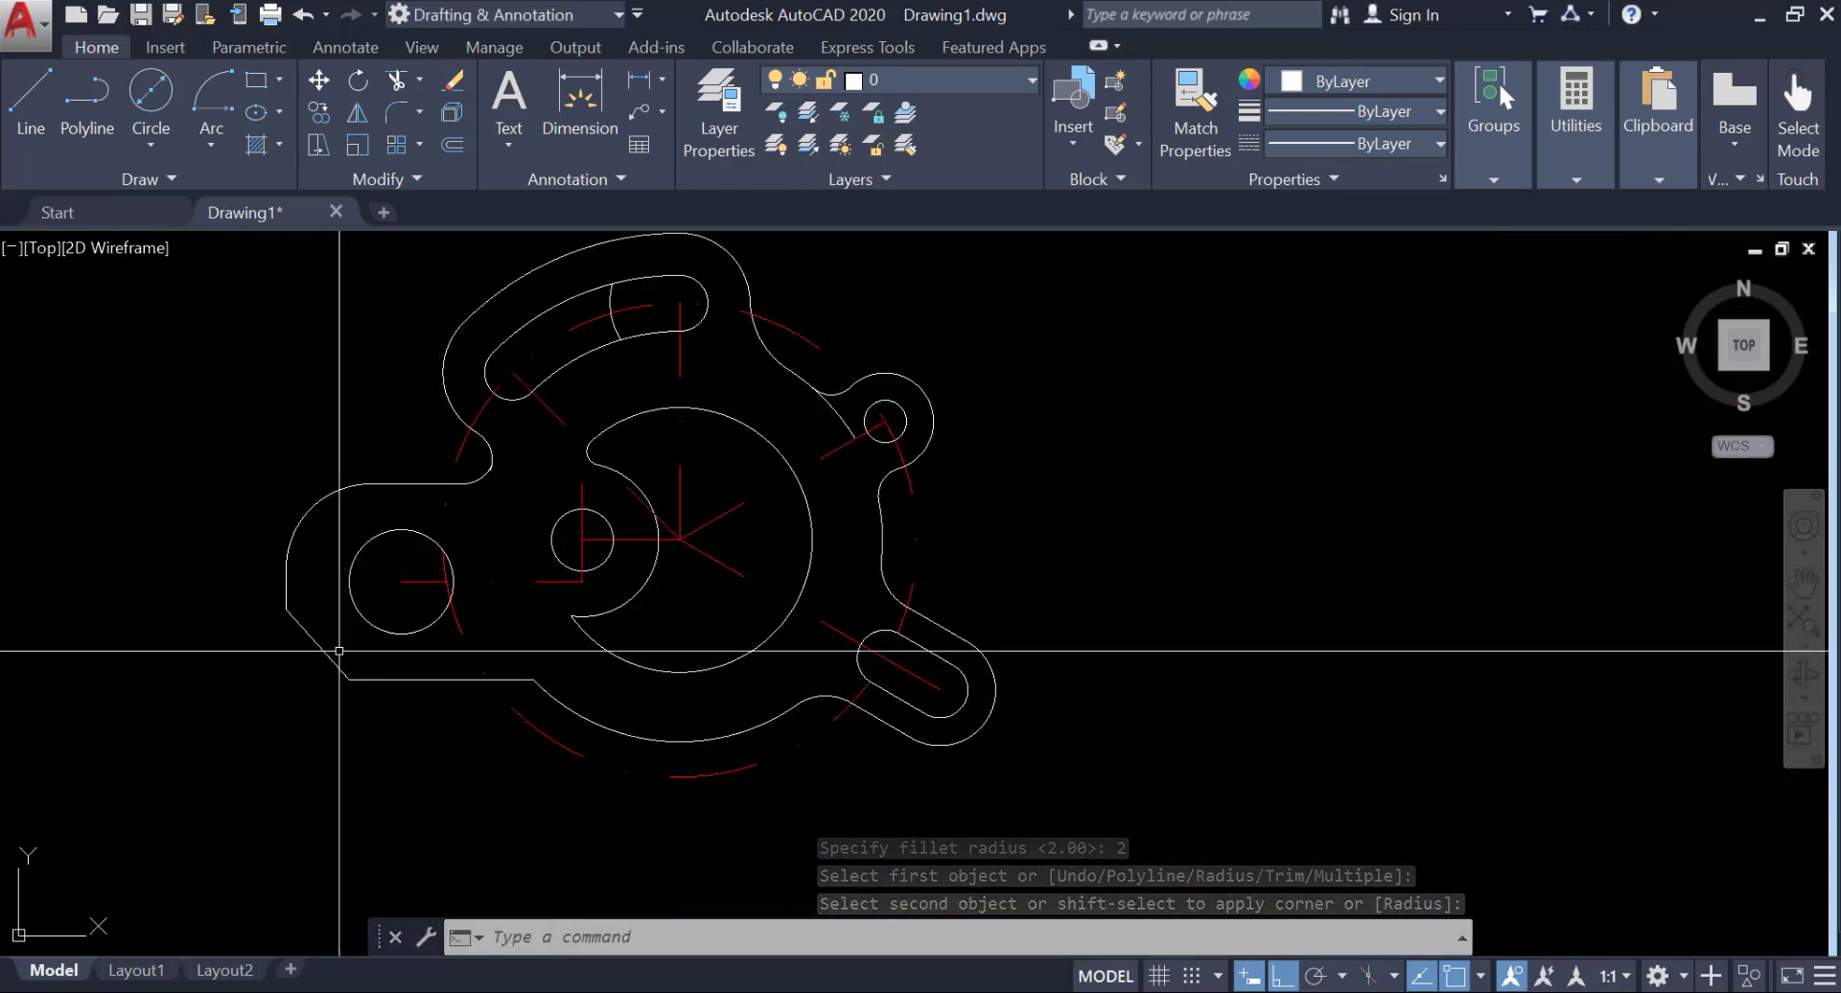
Step: Fillet the lower corner of the central opening, between its large arc and the inner arc, with radius 8
left_click(392, 113)
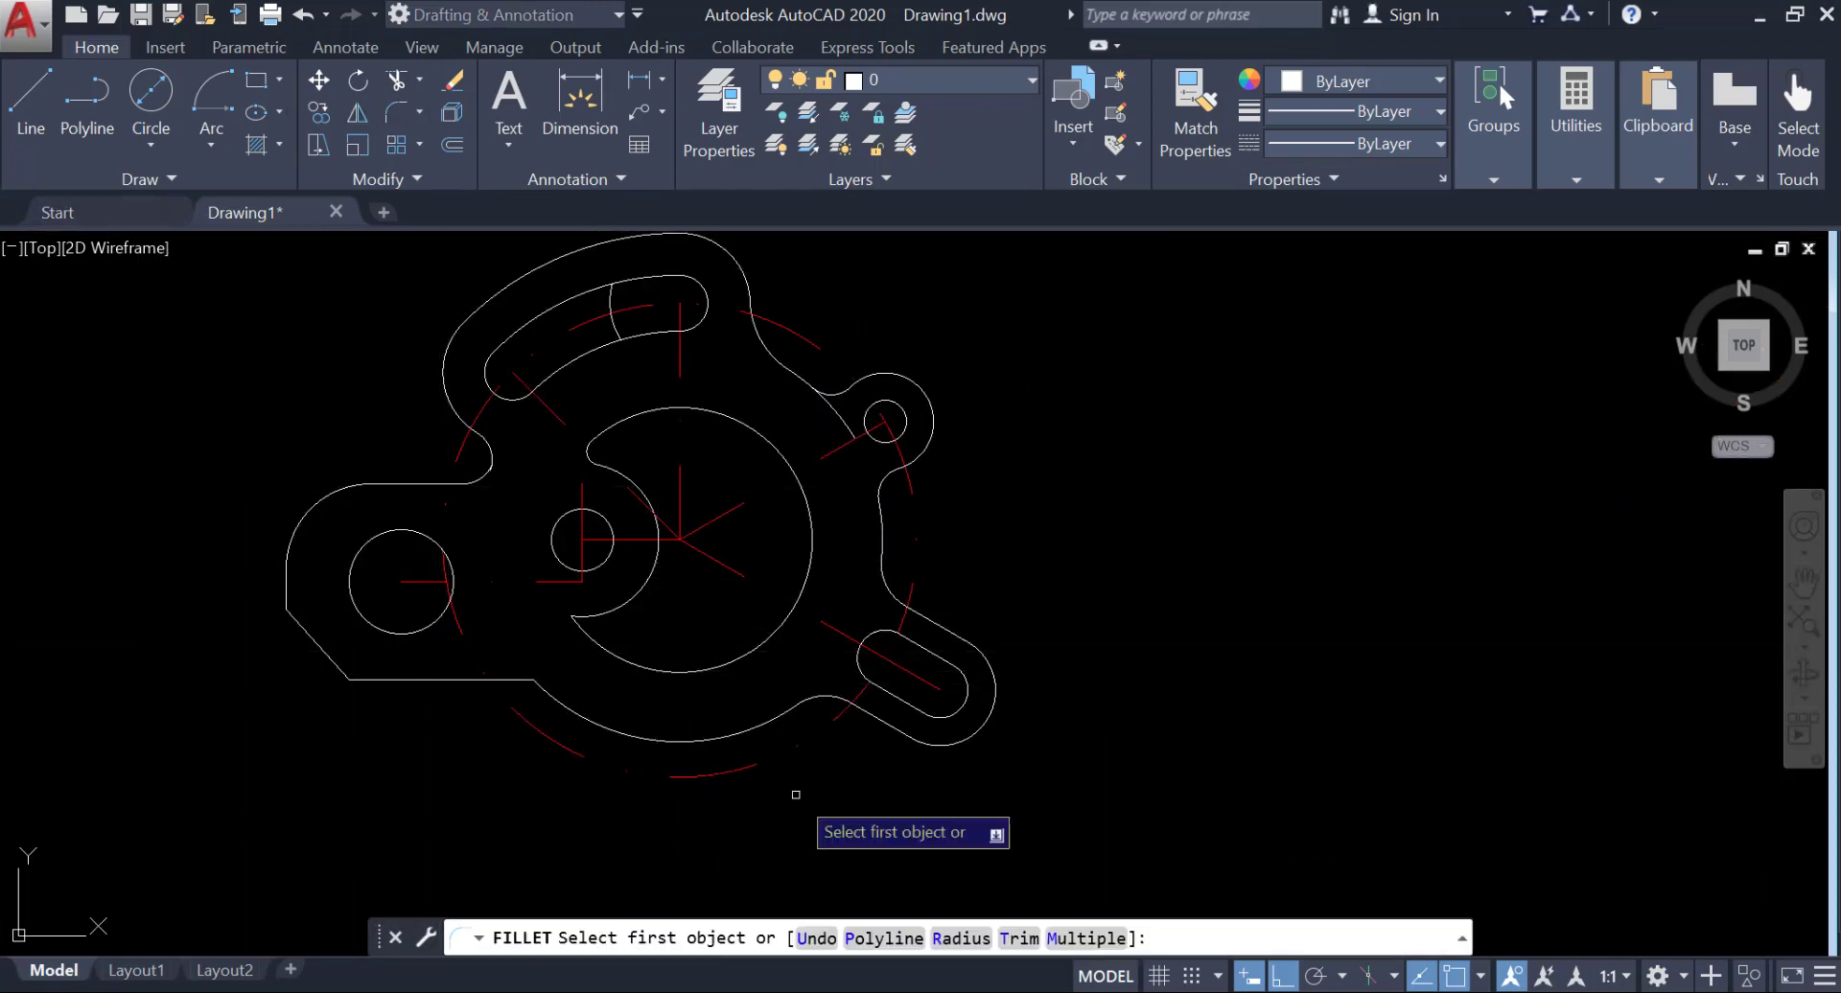
type("R")
key("Return")
type("8")
key("Return")
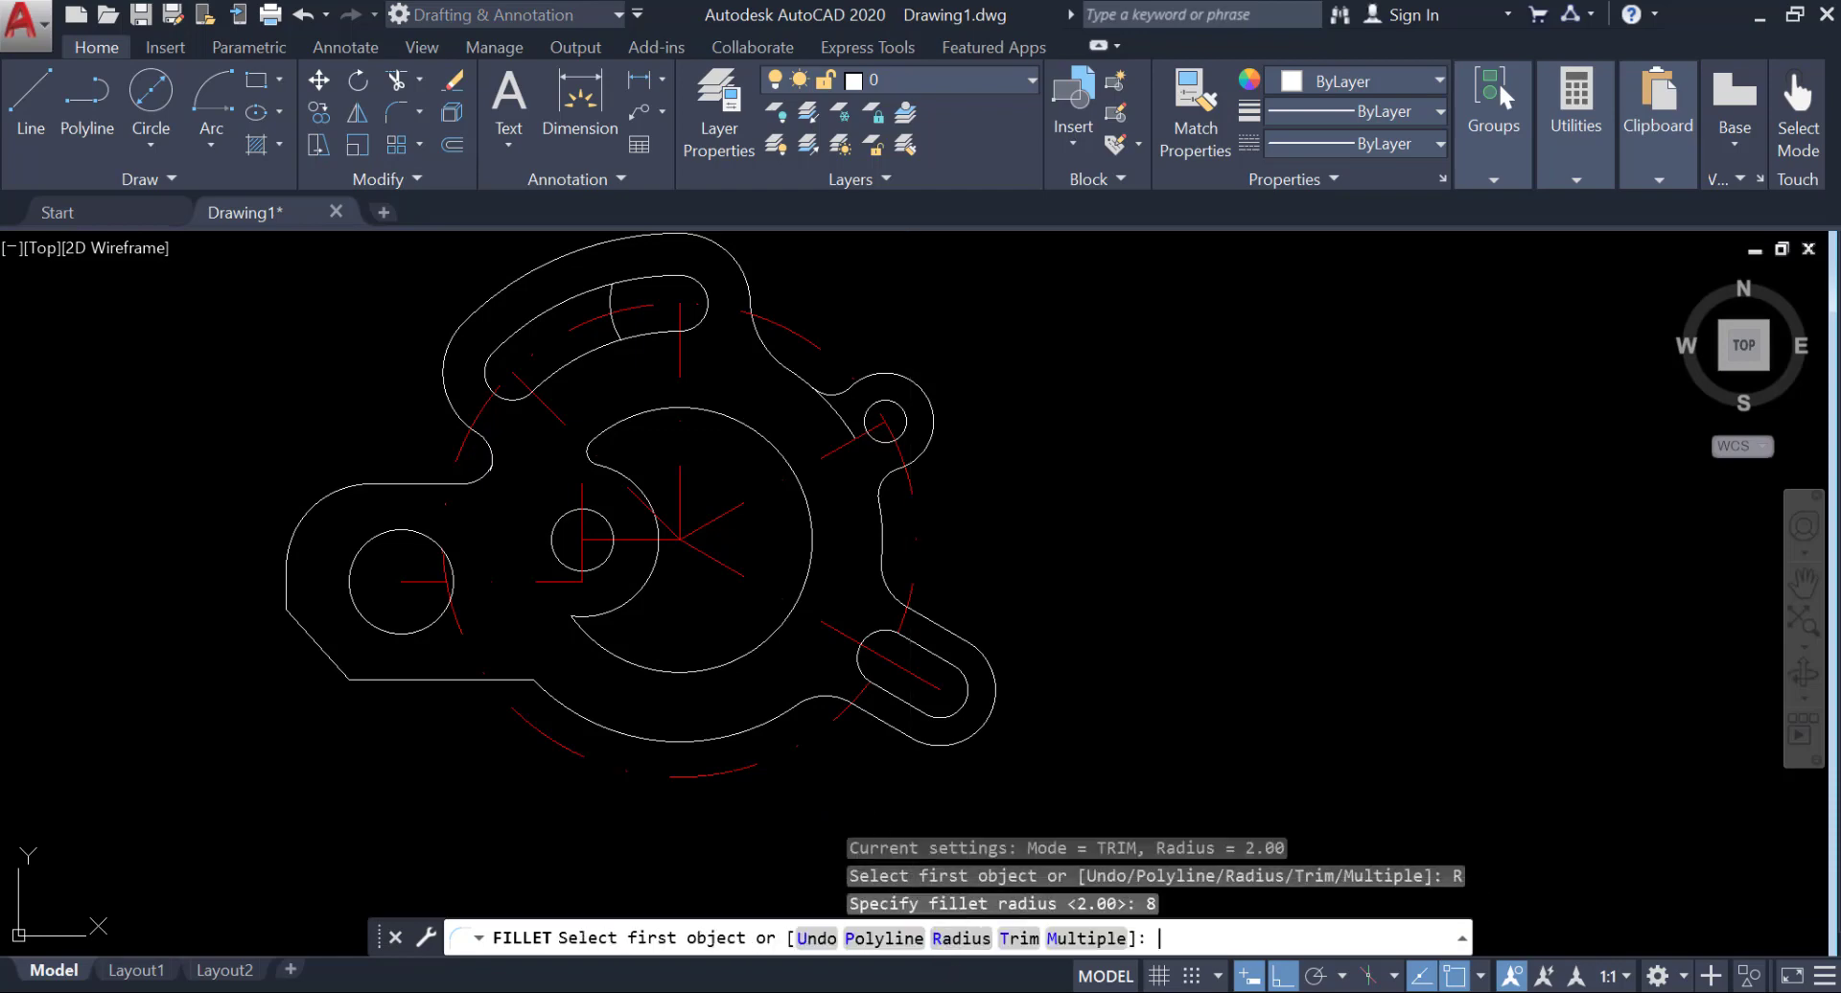
left_click(610, 608)
left_click(604, 637)
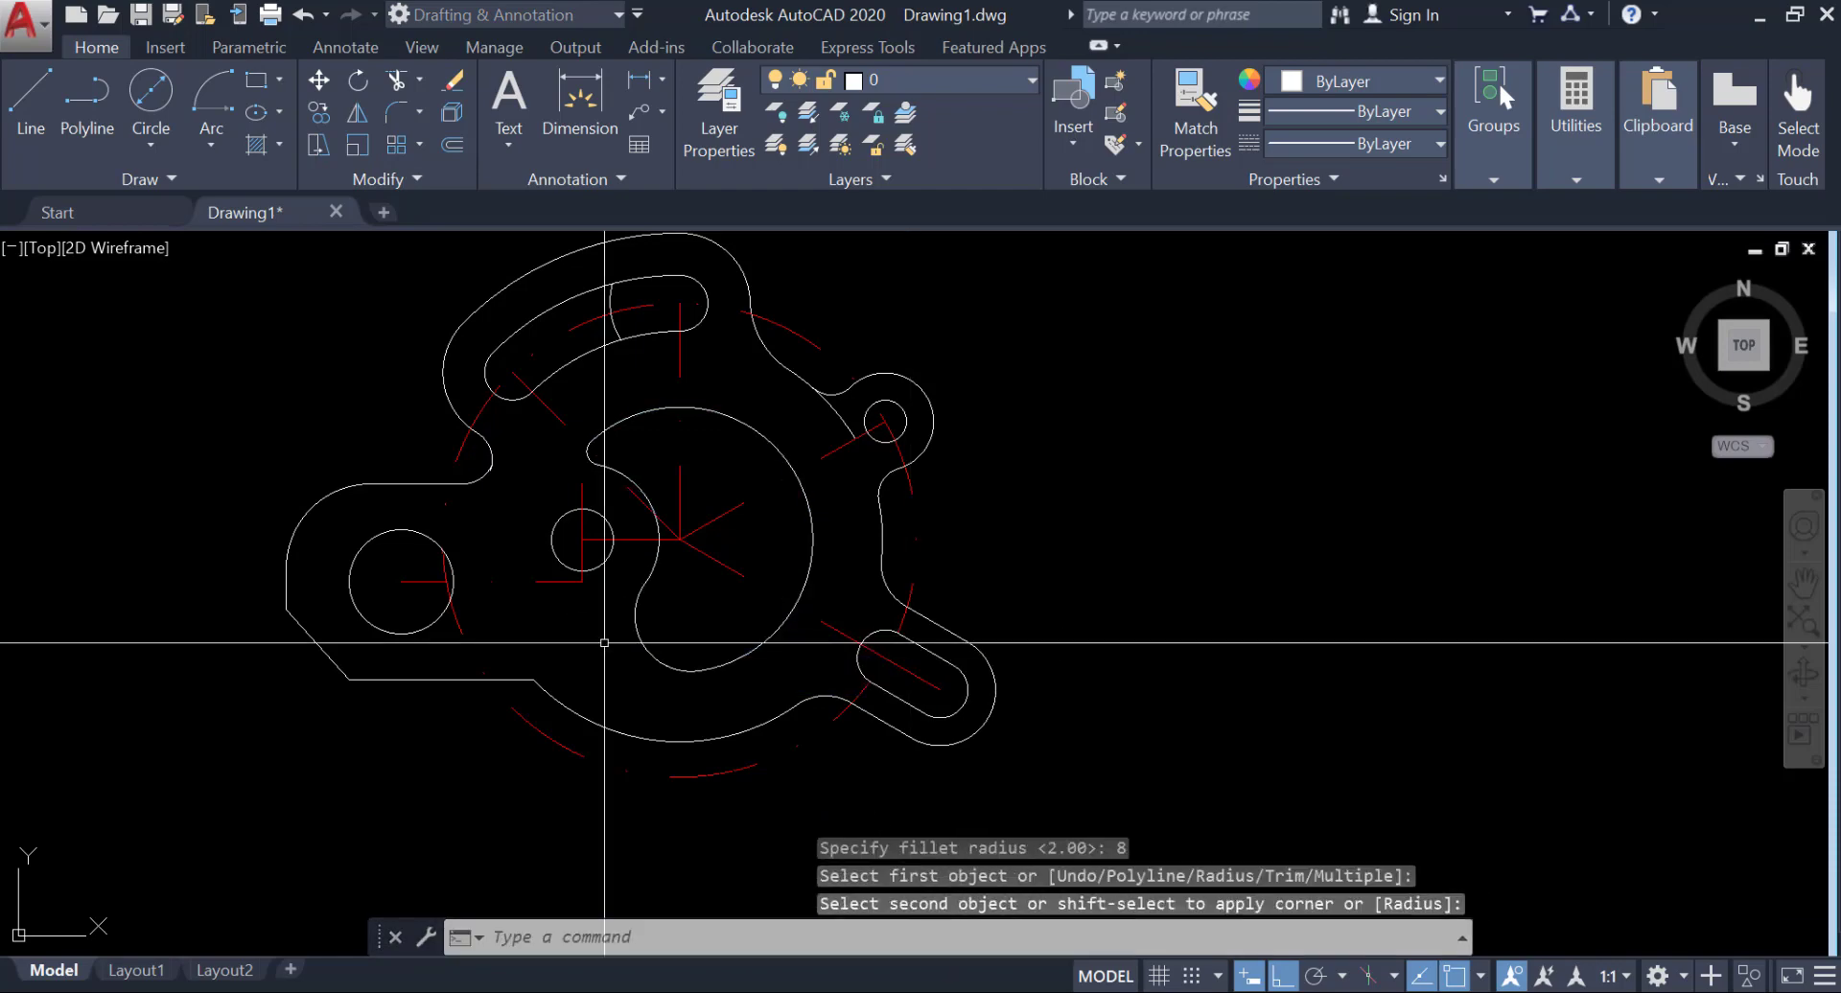
scroll(813, 603, "down", 2)
scroll(814, 603, "up", 2)
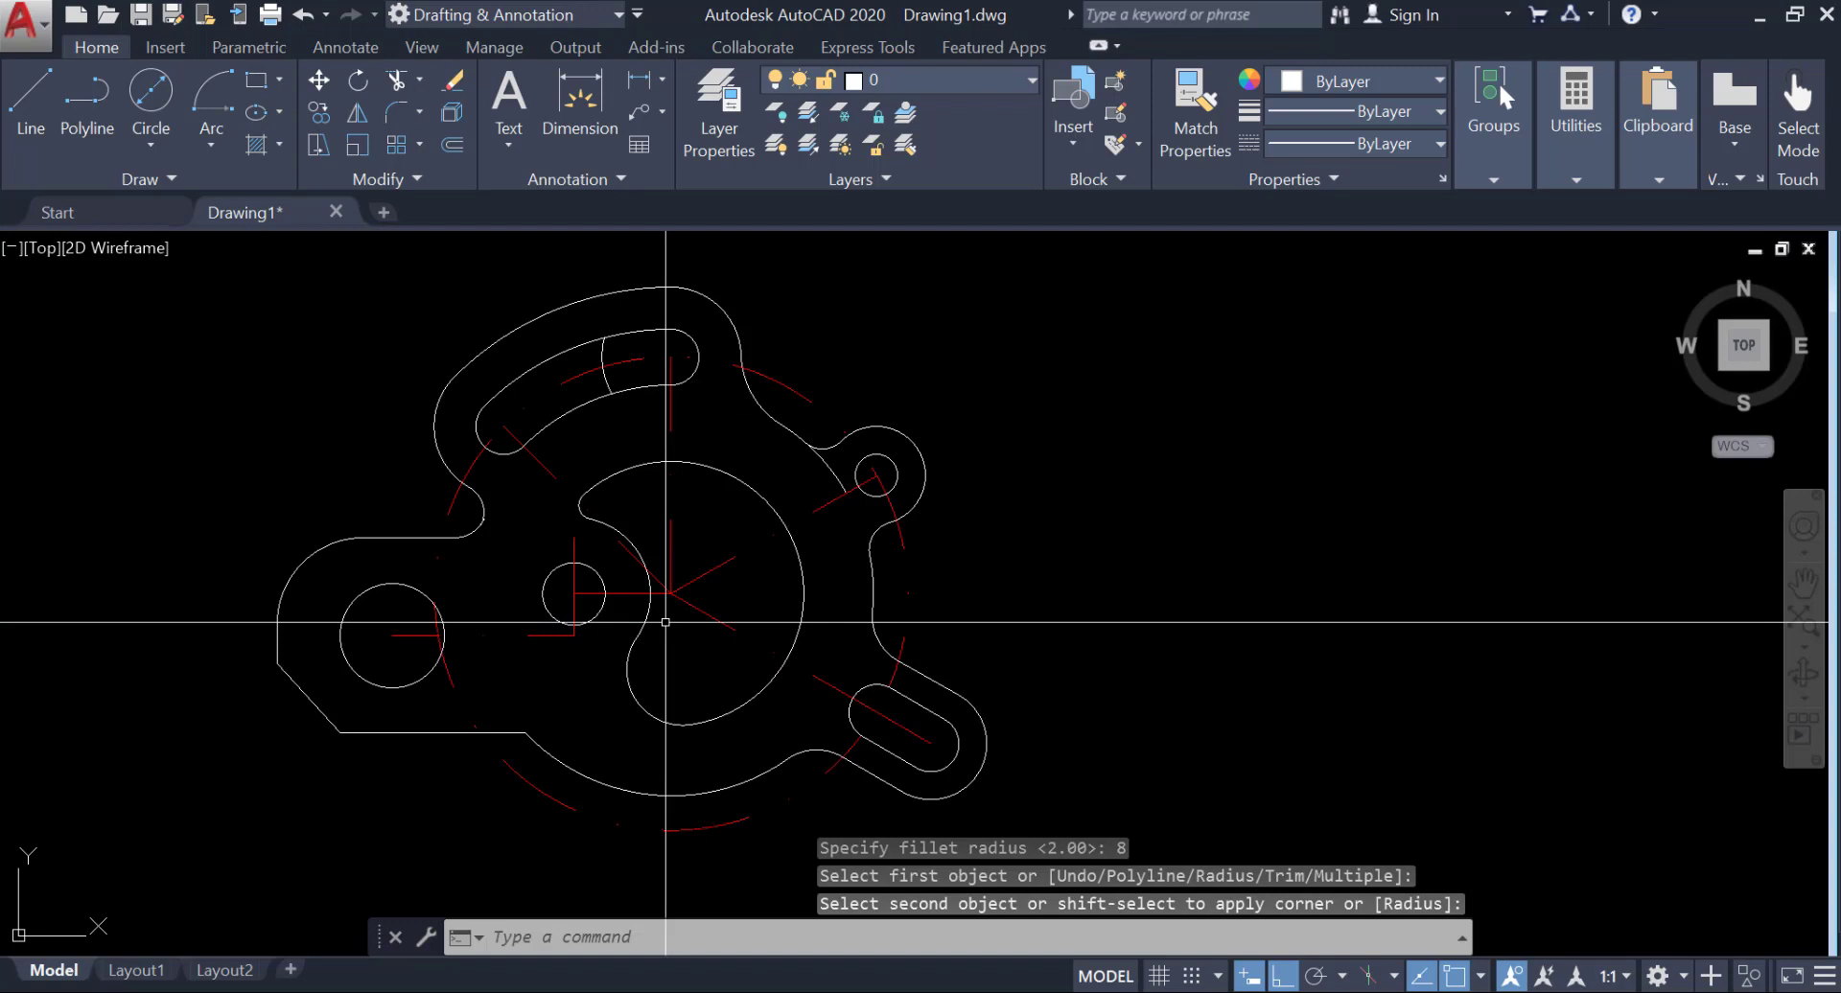
Step: Erase the vertical centre line through the small hole and the horizontal lines joining it to the left plate's large hole
type("e")
key("Return")
left_click(572, 582)
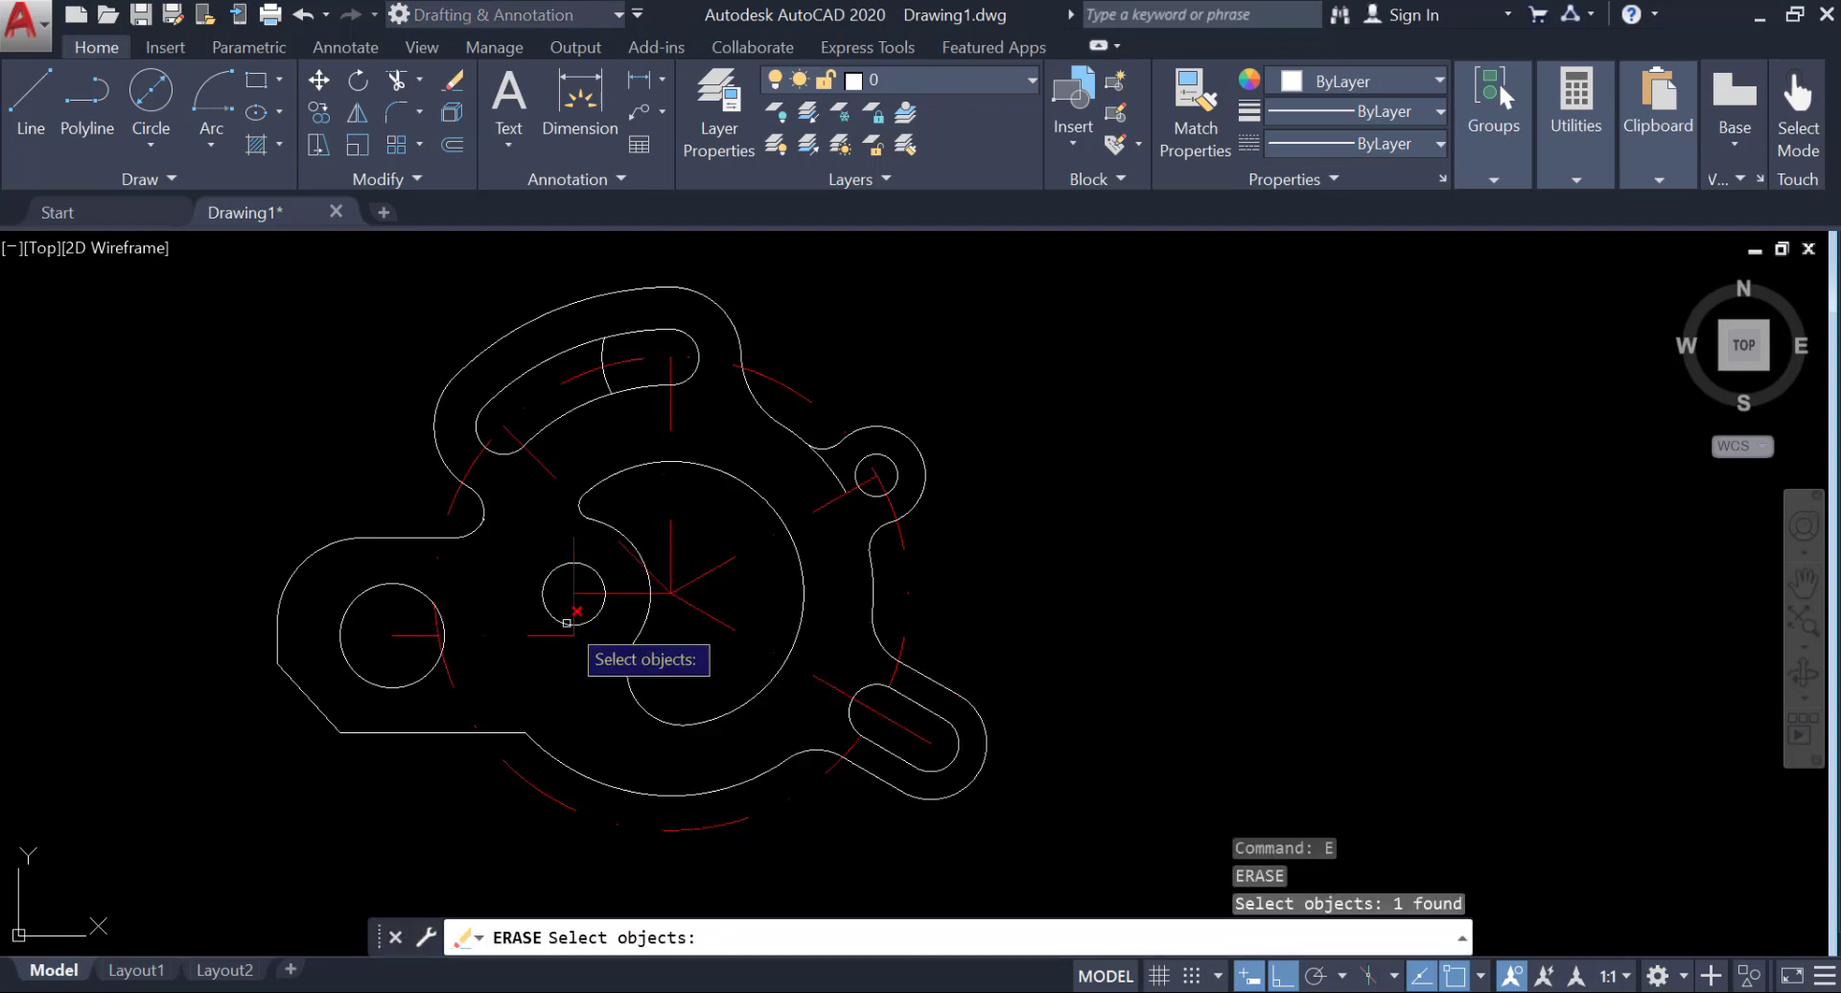
left_click(561, 635)
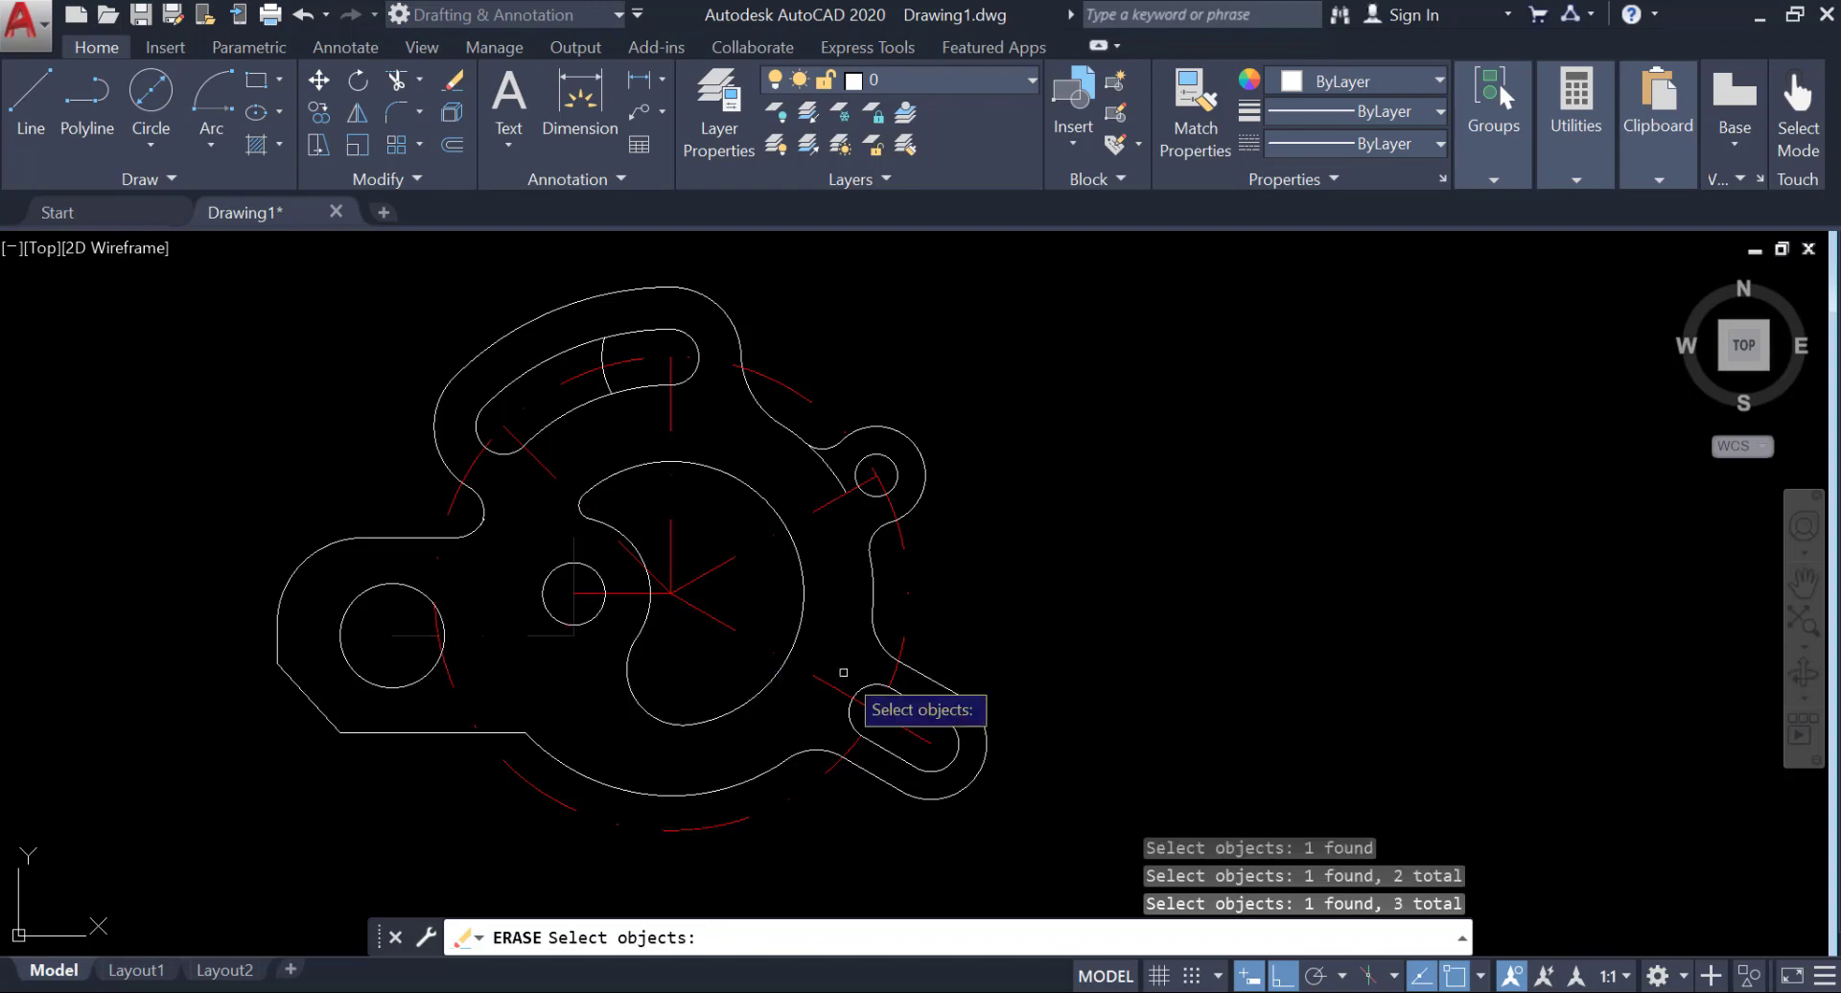
key("Return")
mouse_move(538, 563)
middle_mouse_down()
mouse_move(559, 640)
mouse_move(408, 489)
middle_mouse_up()
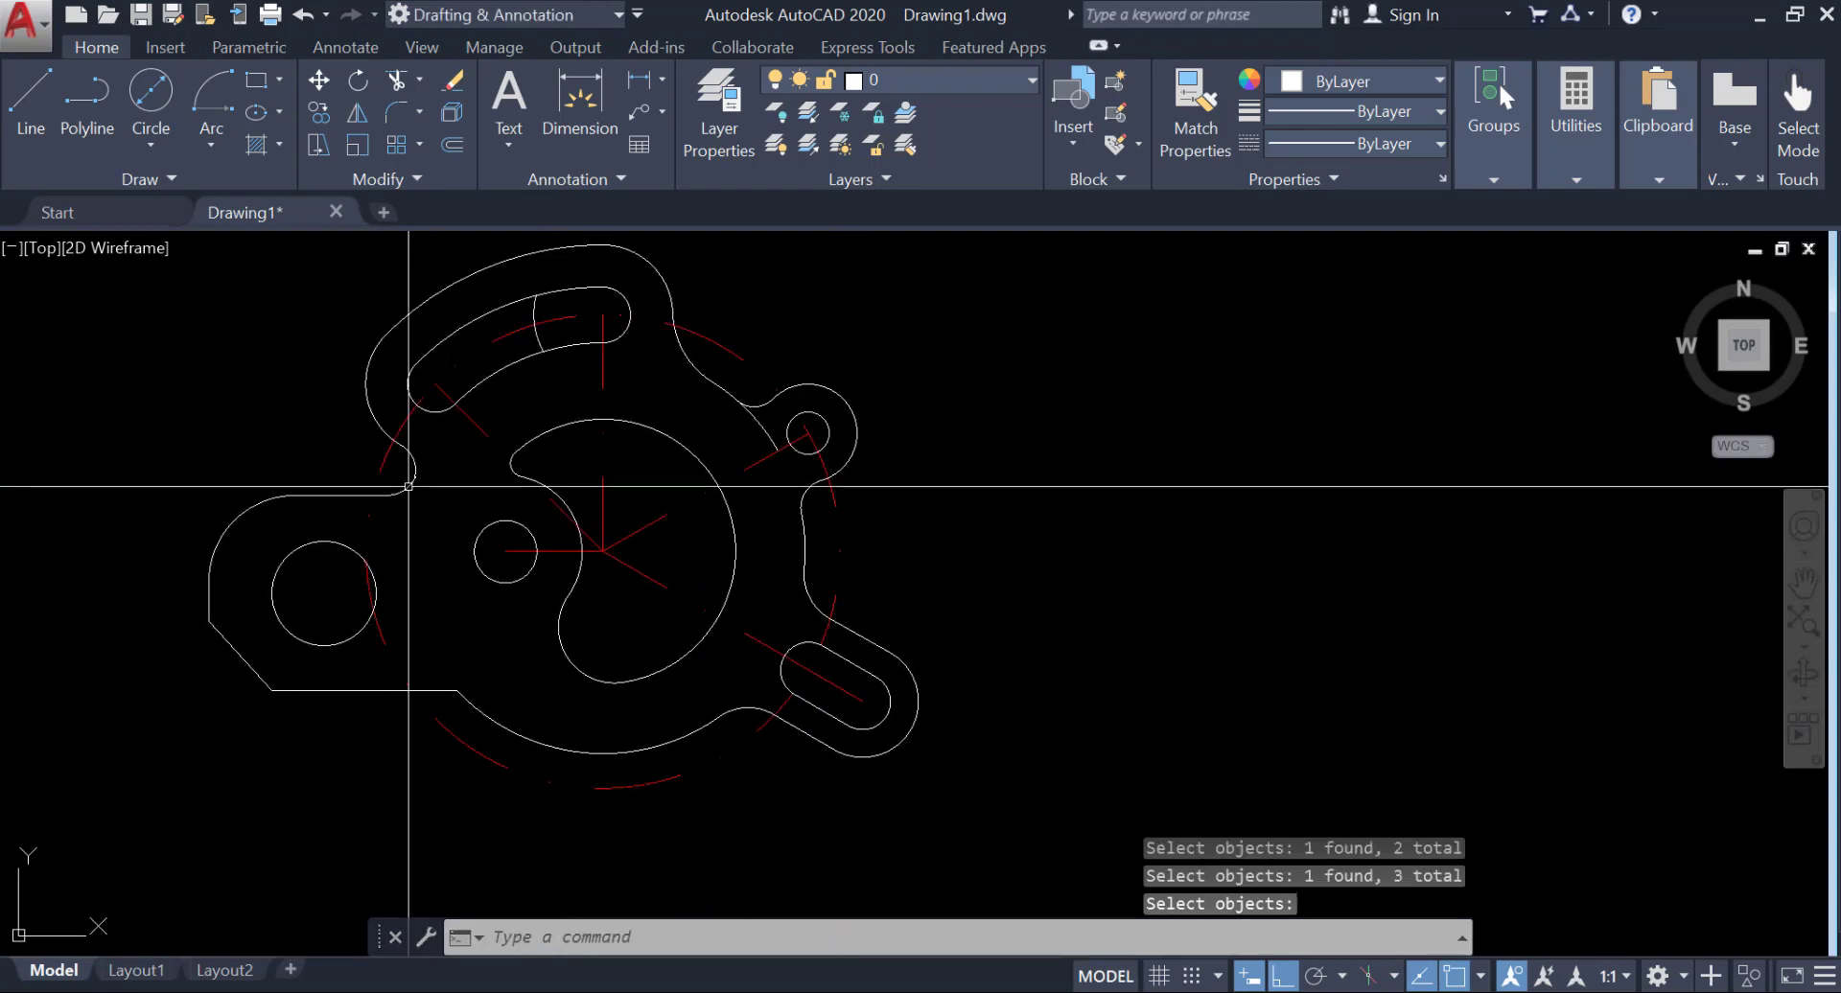
Step: Erase the leftover arc that crosses the inside of the curved slot
middle_click_drag(484, 620, 416, 550)
middle_click_drag(451, 594, 562, 701)
left_click(452, 81)
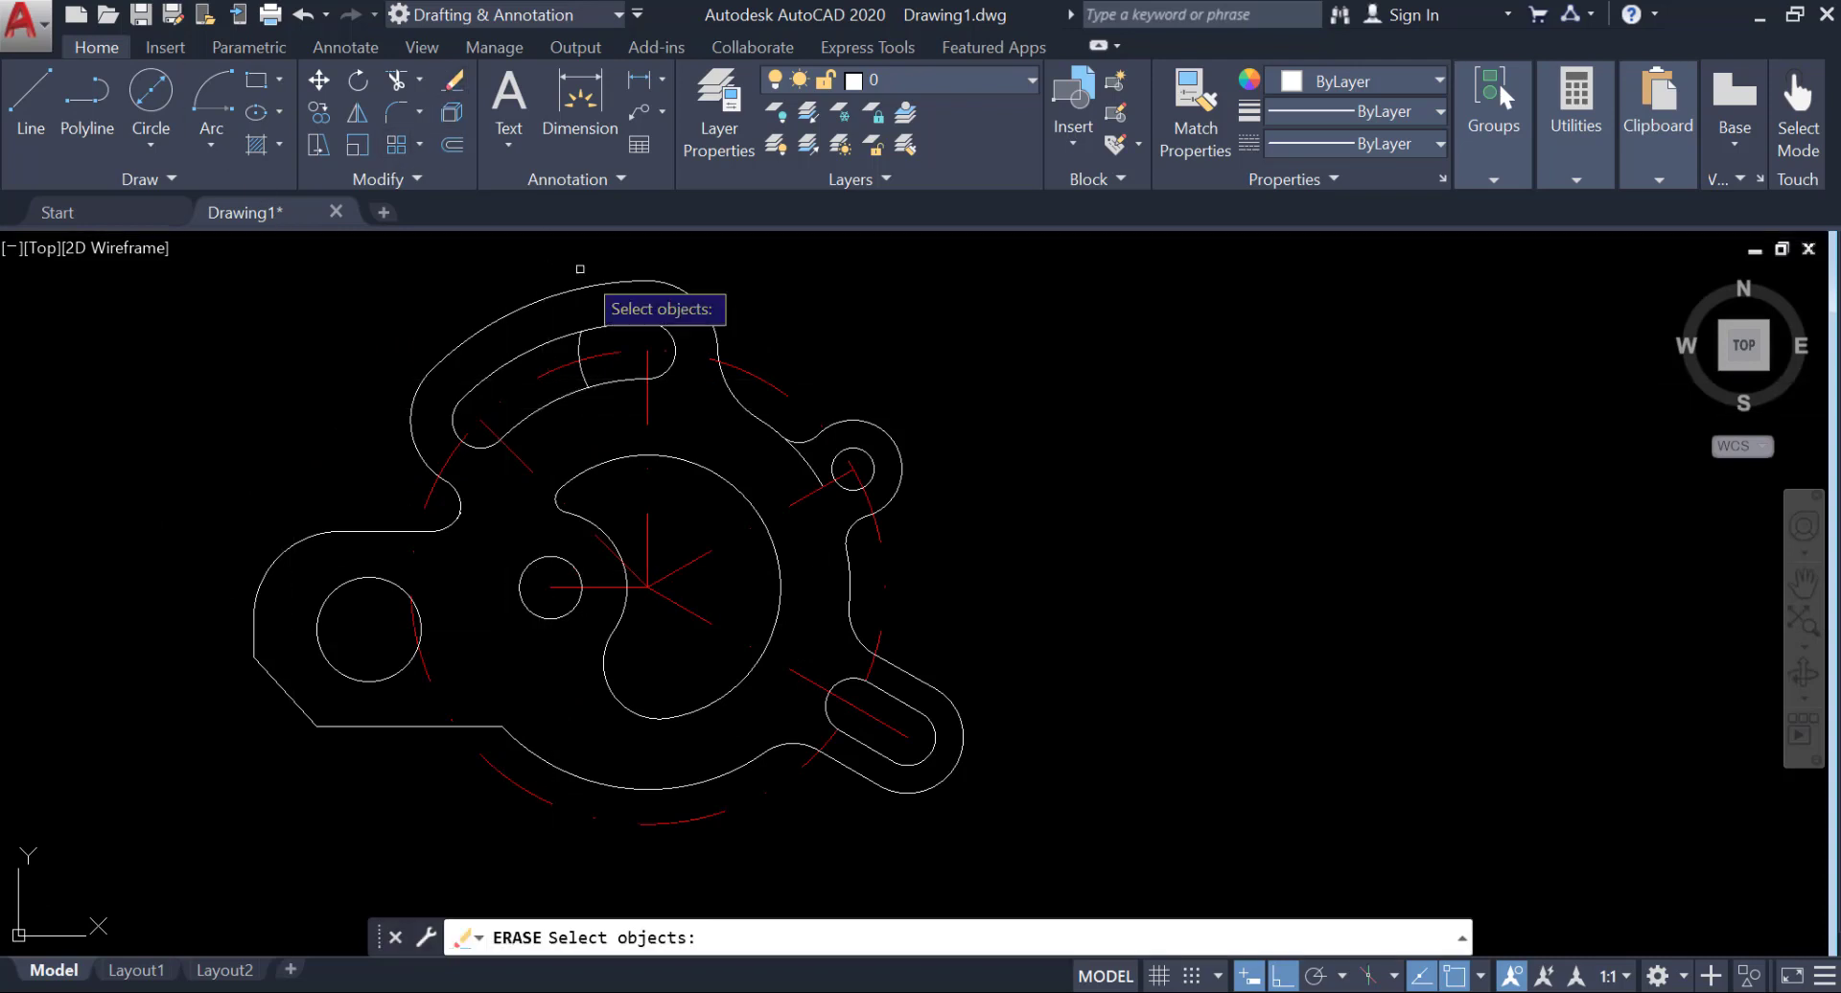
left_click(581, 352)
key("Return")
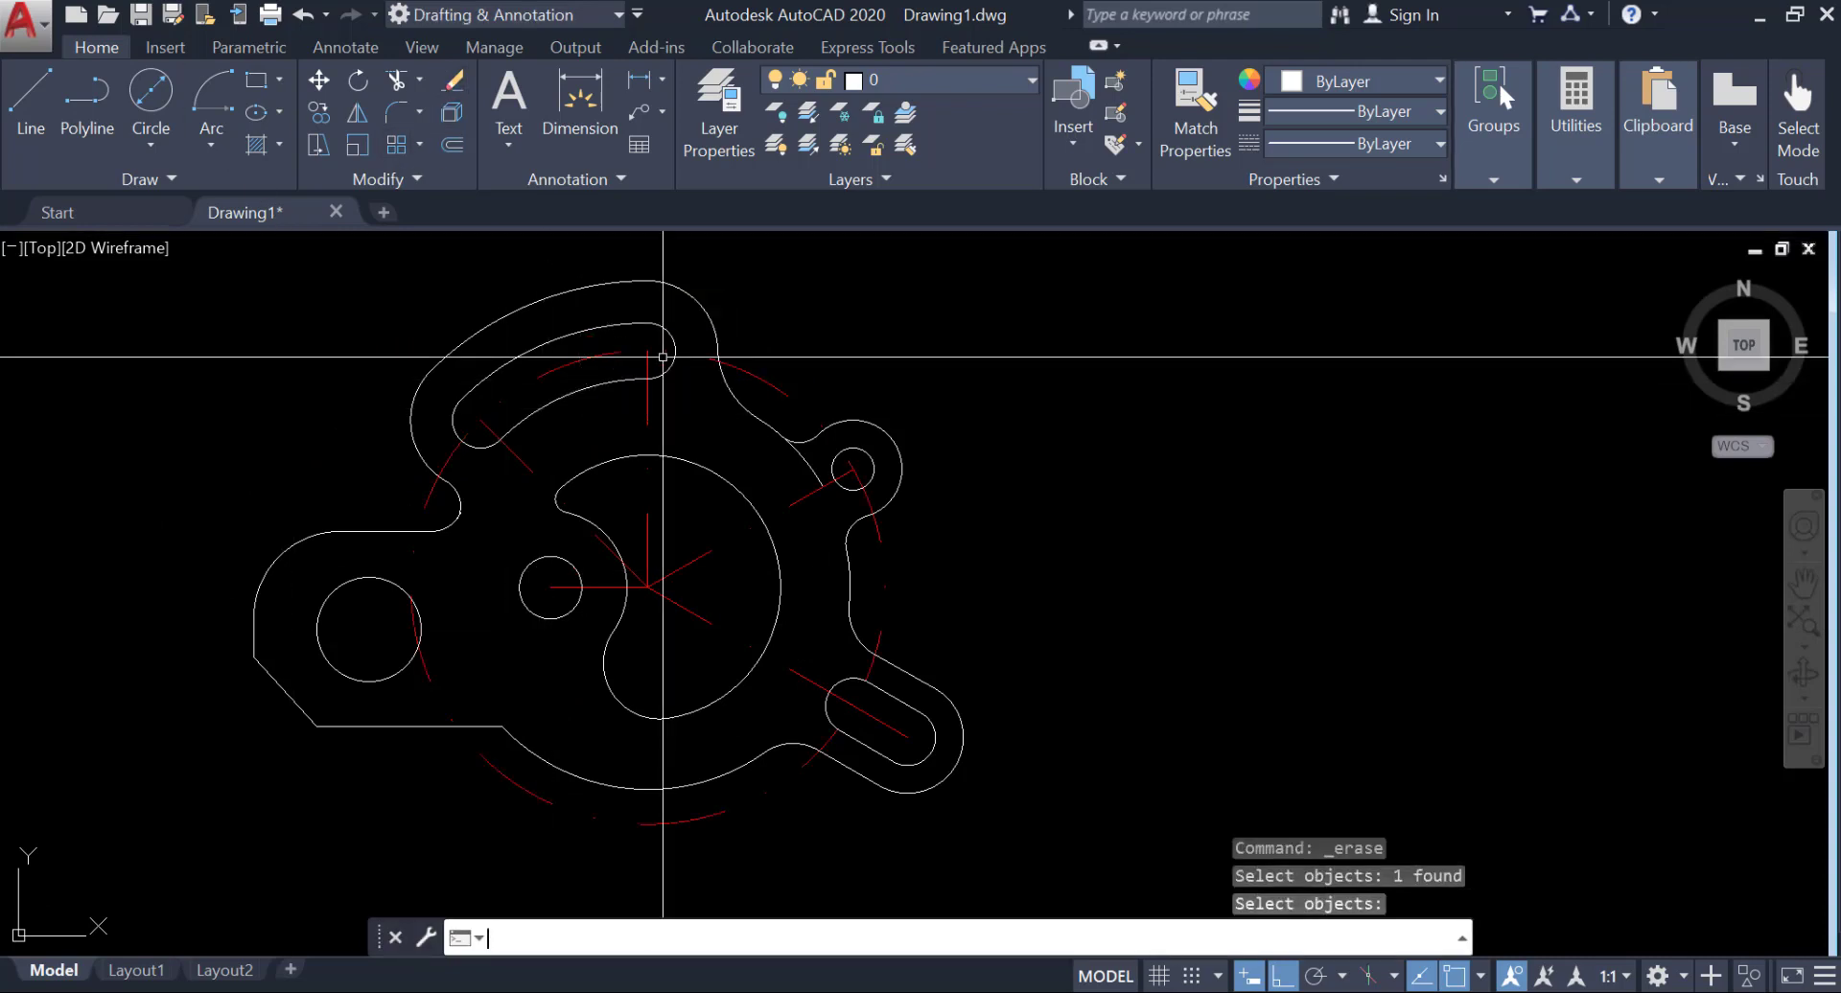
middle_click_drag(699, 422, 689, 389)
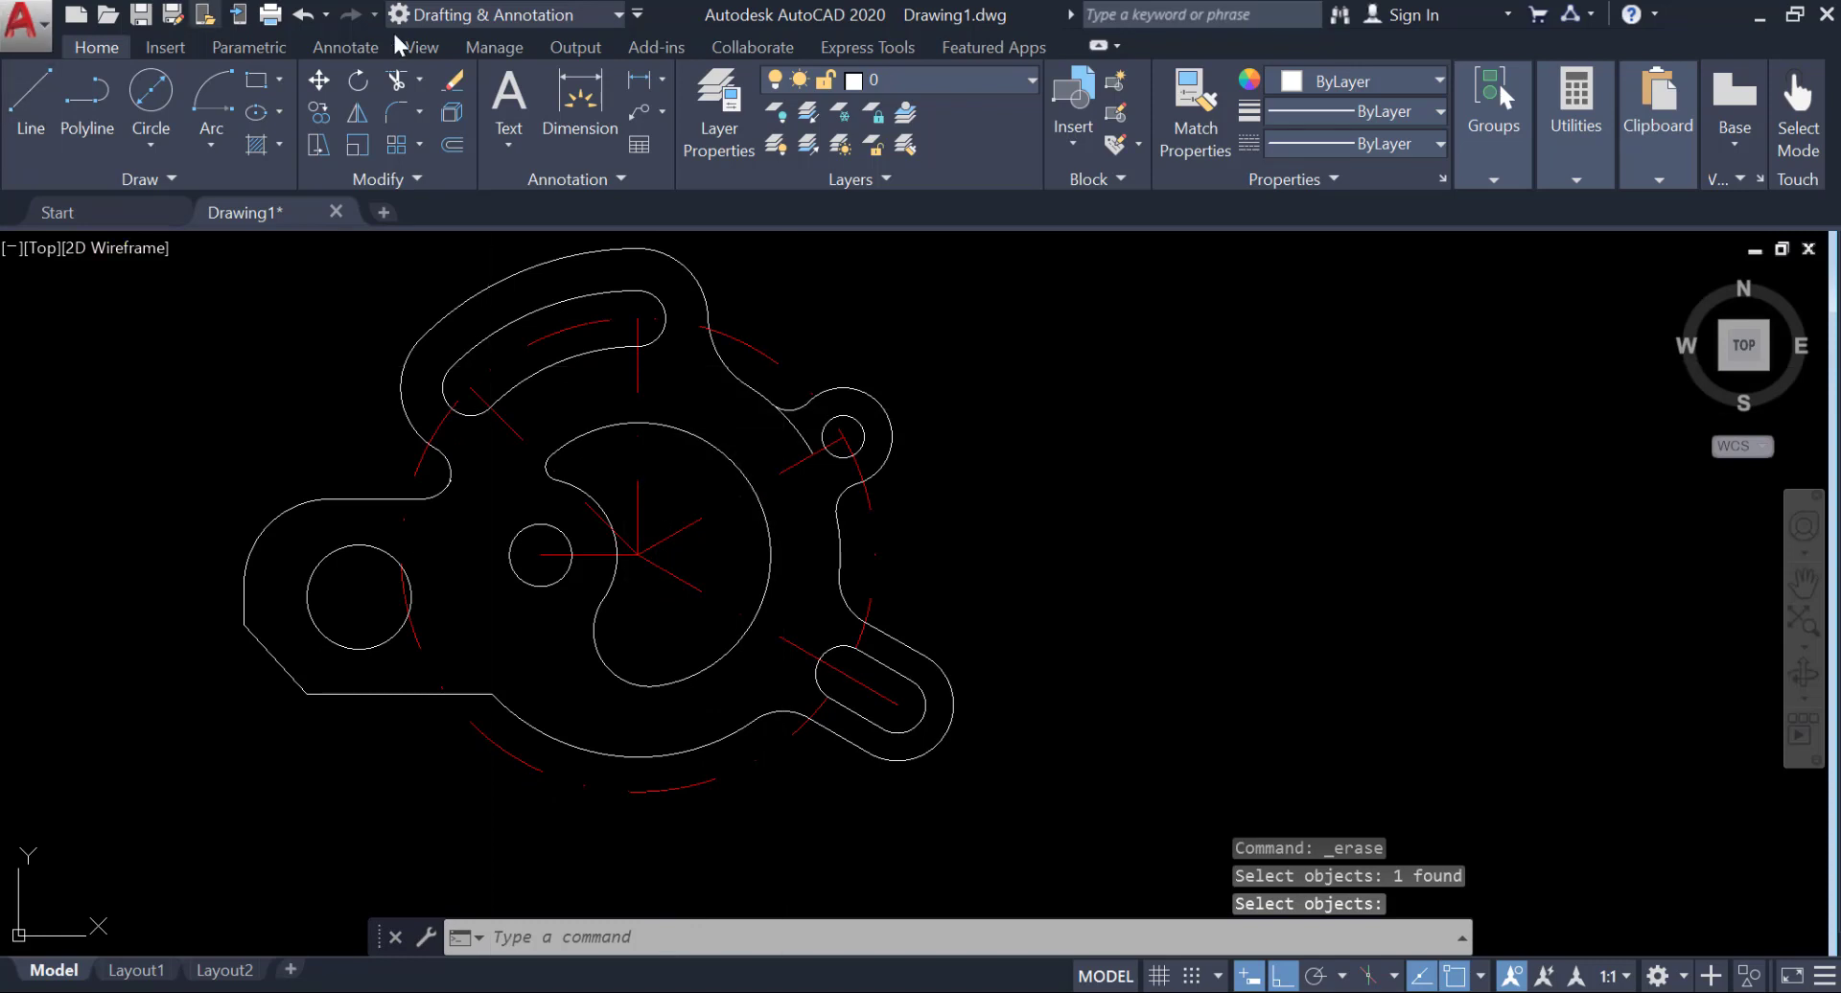
Step: Trim the leftover large outer arc inside the upper-right lug beside its small hole
left_click(410, 94)
key("Return")
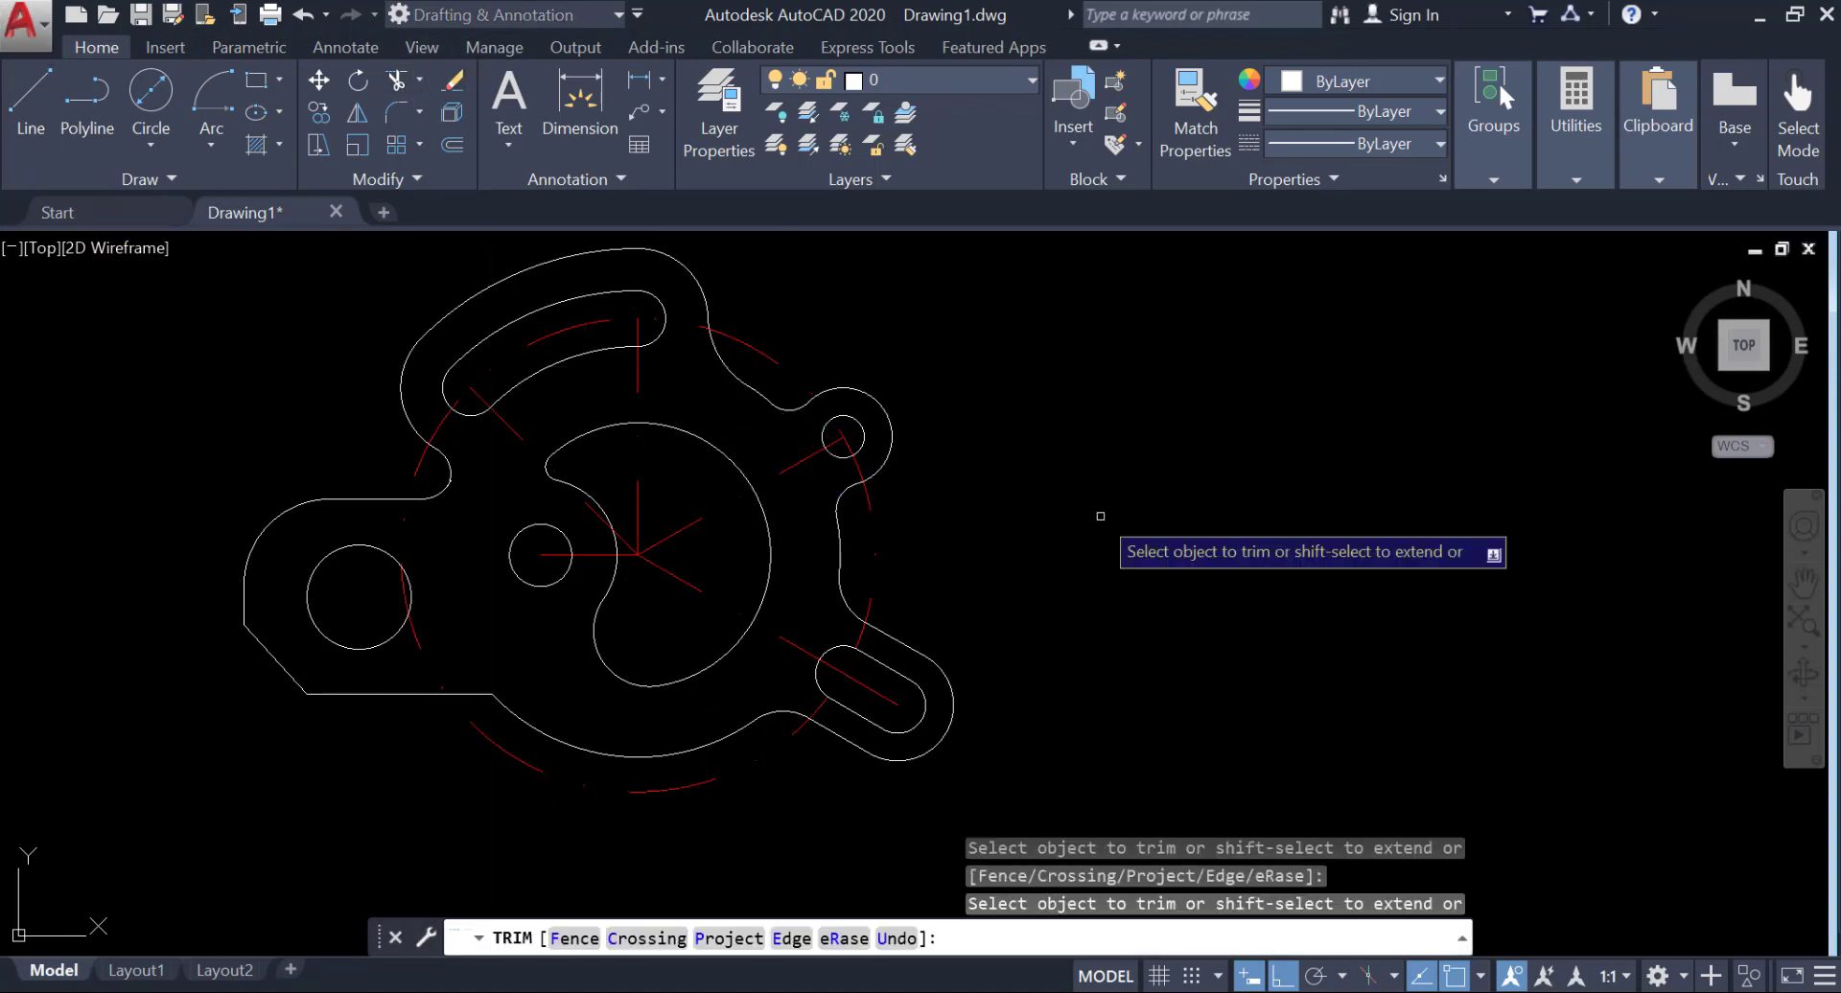
scroll(1090, 549, "down", 2)
middle_click_drag(1090, 548, 985, 555)
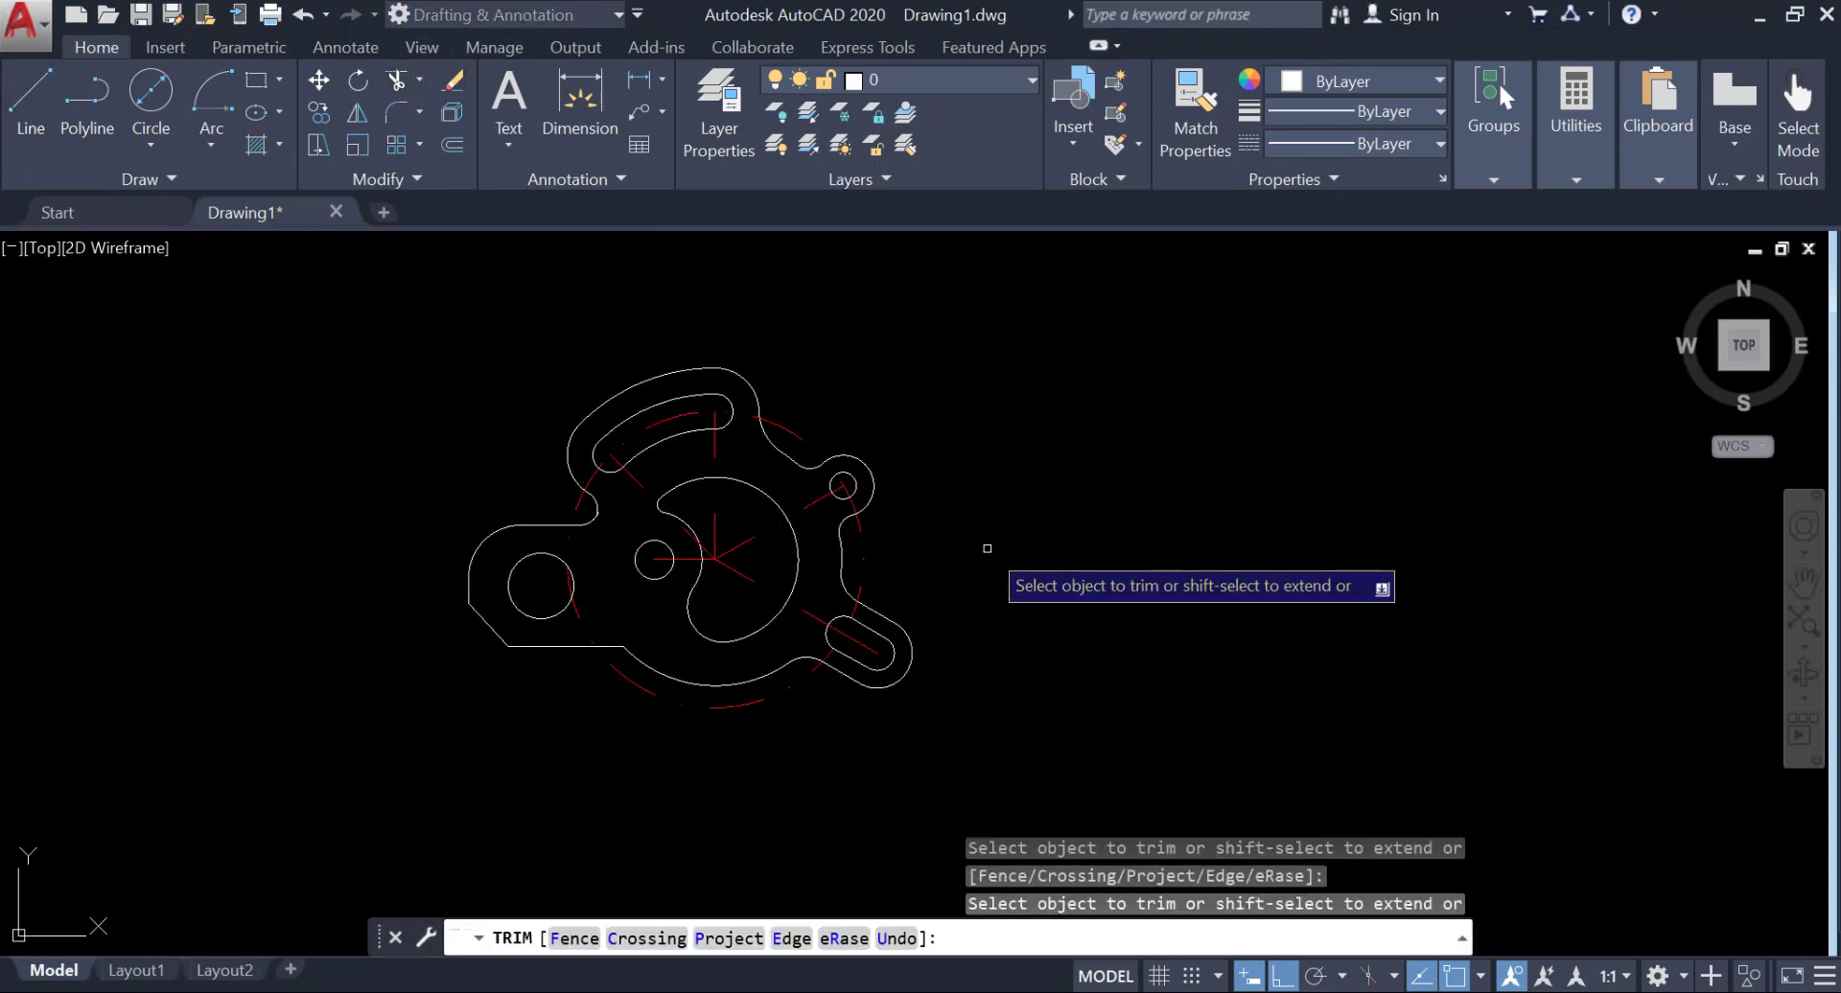
mouse_move(831, 508)
middle_mouse_down()
mouse_move(749, 507)
mouse_move(877, 484)
mouse_move(793, 481)
mouse_move(923, 413)
middle_mouse_up()
right_click(925, 455)
left_click(973, 463)
scroll(870, 485, "up", 2)
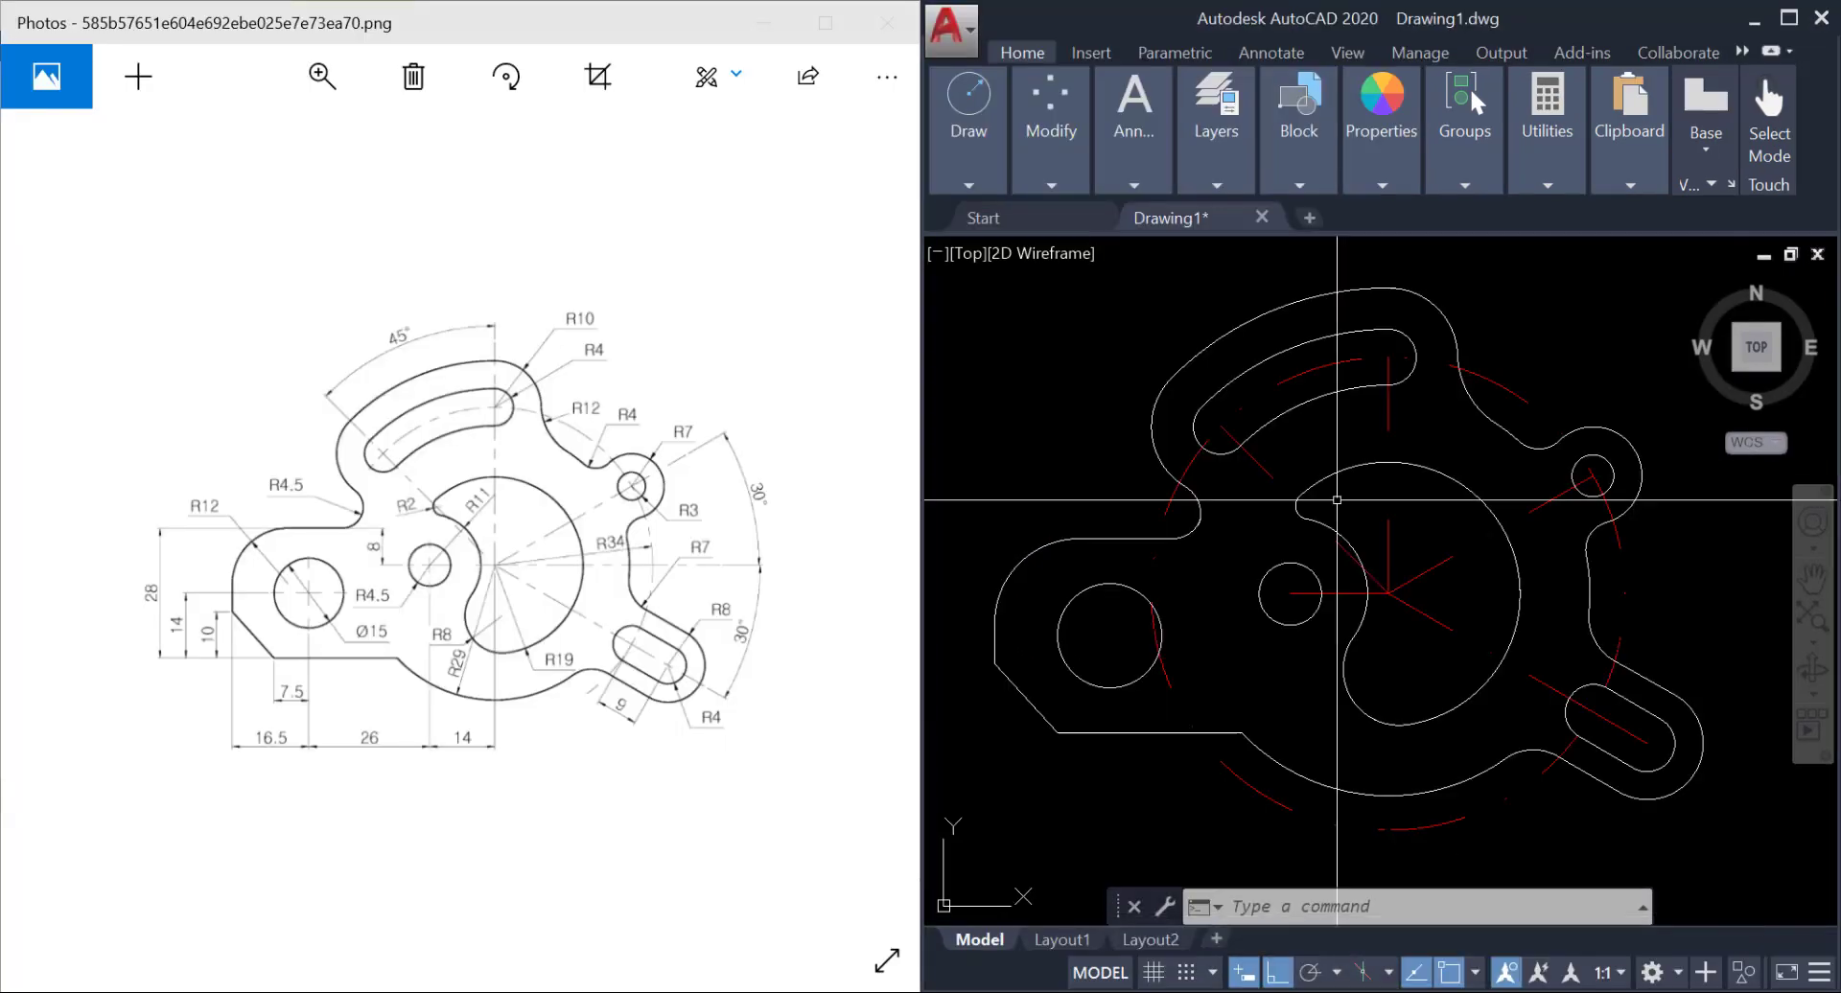
mouse_move(1278, 472)
middle_mouse_down()
mouse_move(1264, 452)
mouse_move(1265, 489)
middle_mouse_up()
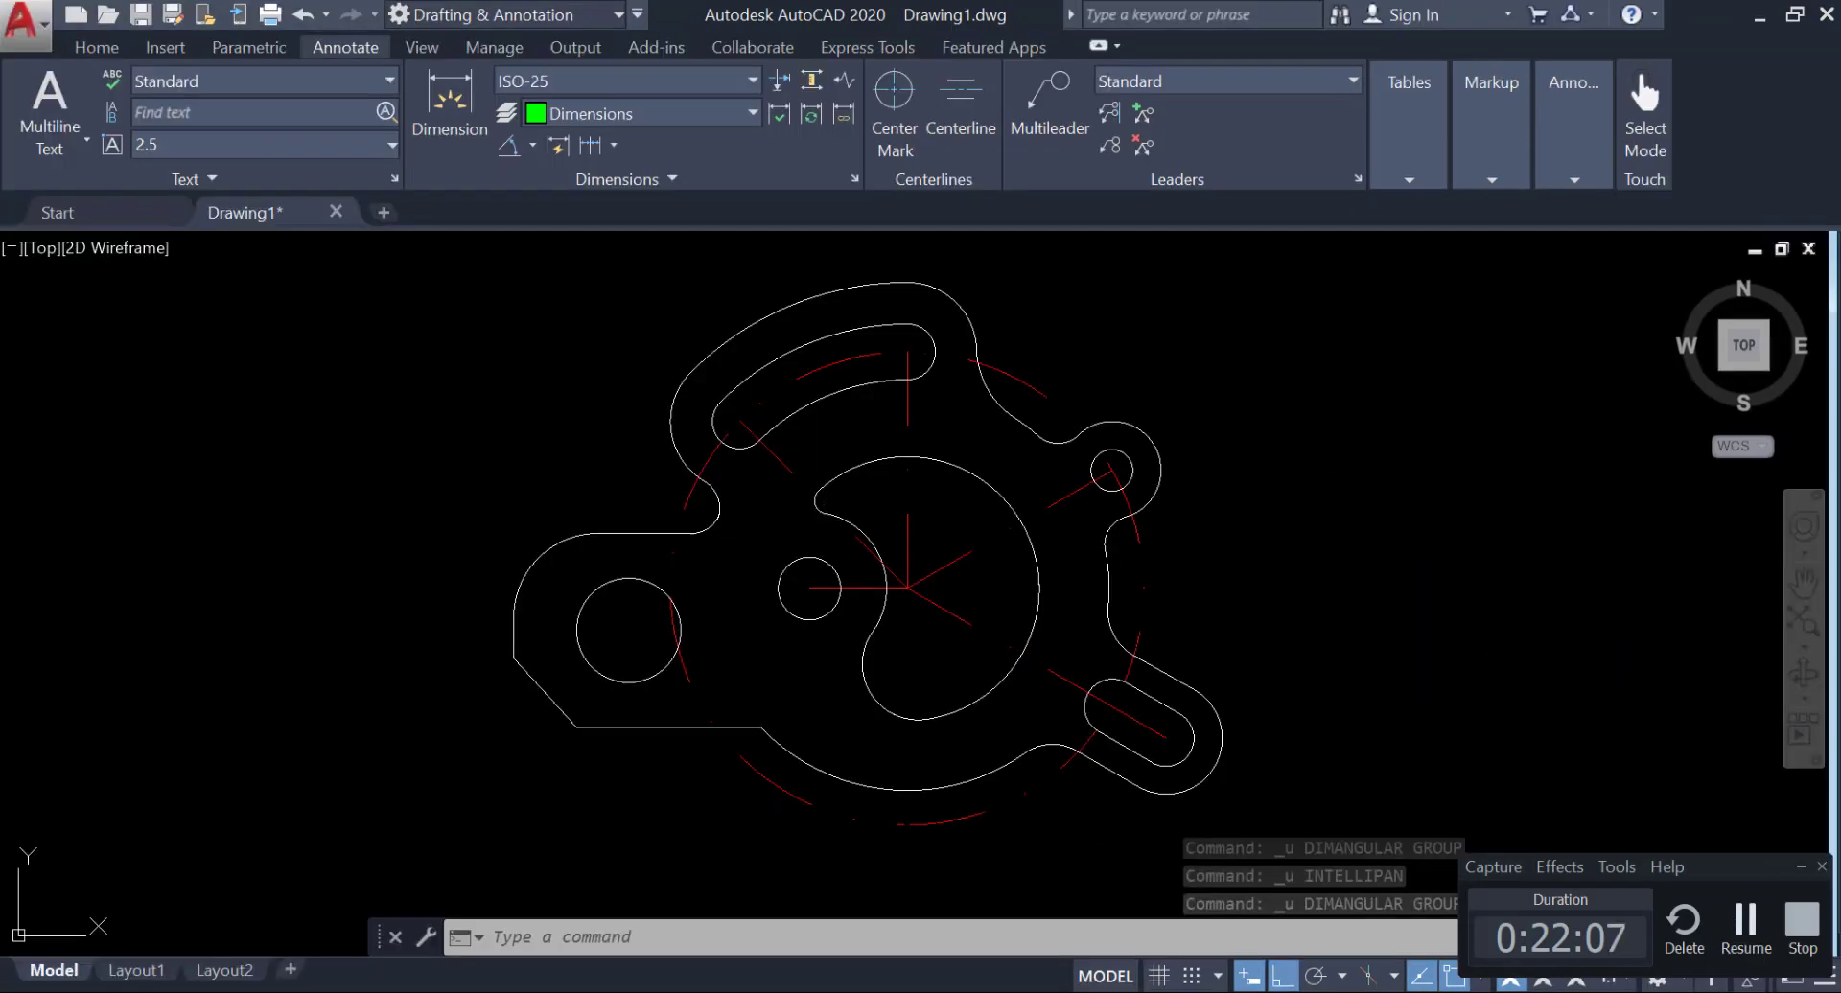
Step: Add an angular dimension between the centre lines of the curved slot's two ends, placed outside the slot
mouse_move(910, 386)
middle_mouse_down()
mouse_move(936, 415)
mouse_move(892, 418)
middle_mouse_up()
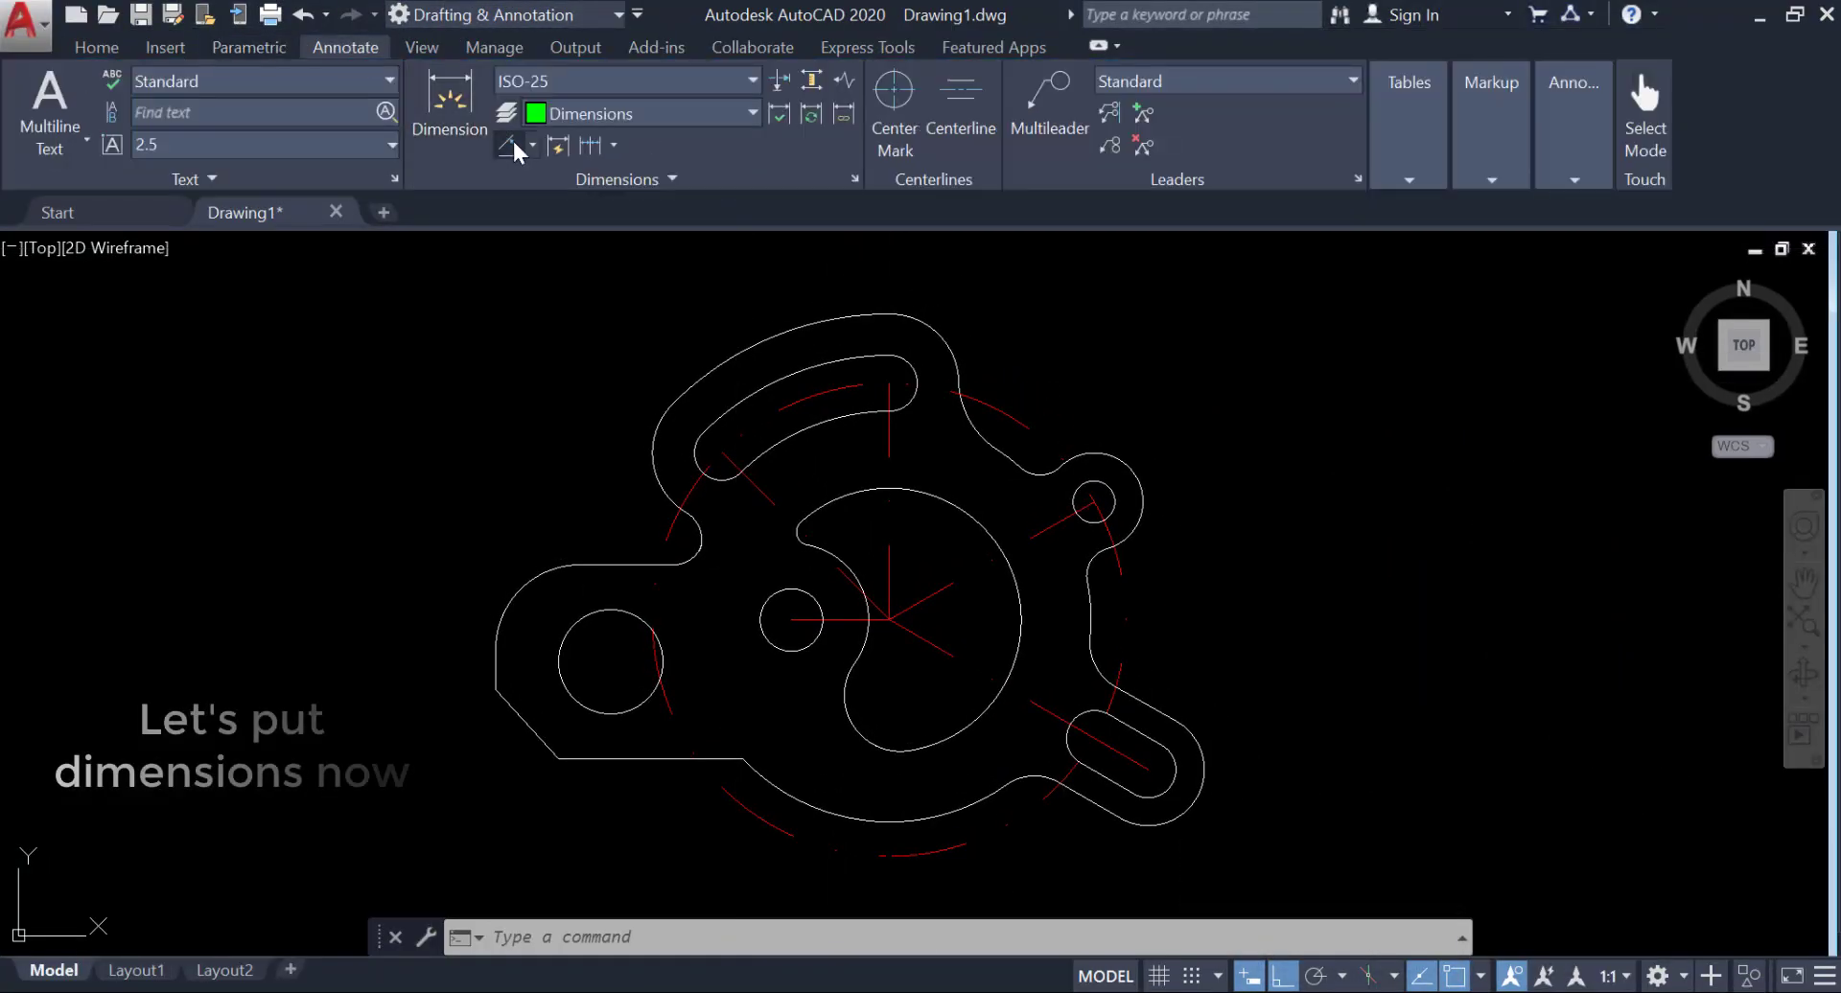
left_click(509, 146)
left_click(532, 146)
left_click(479, 415)
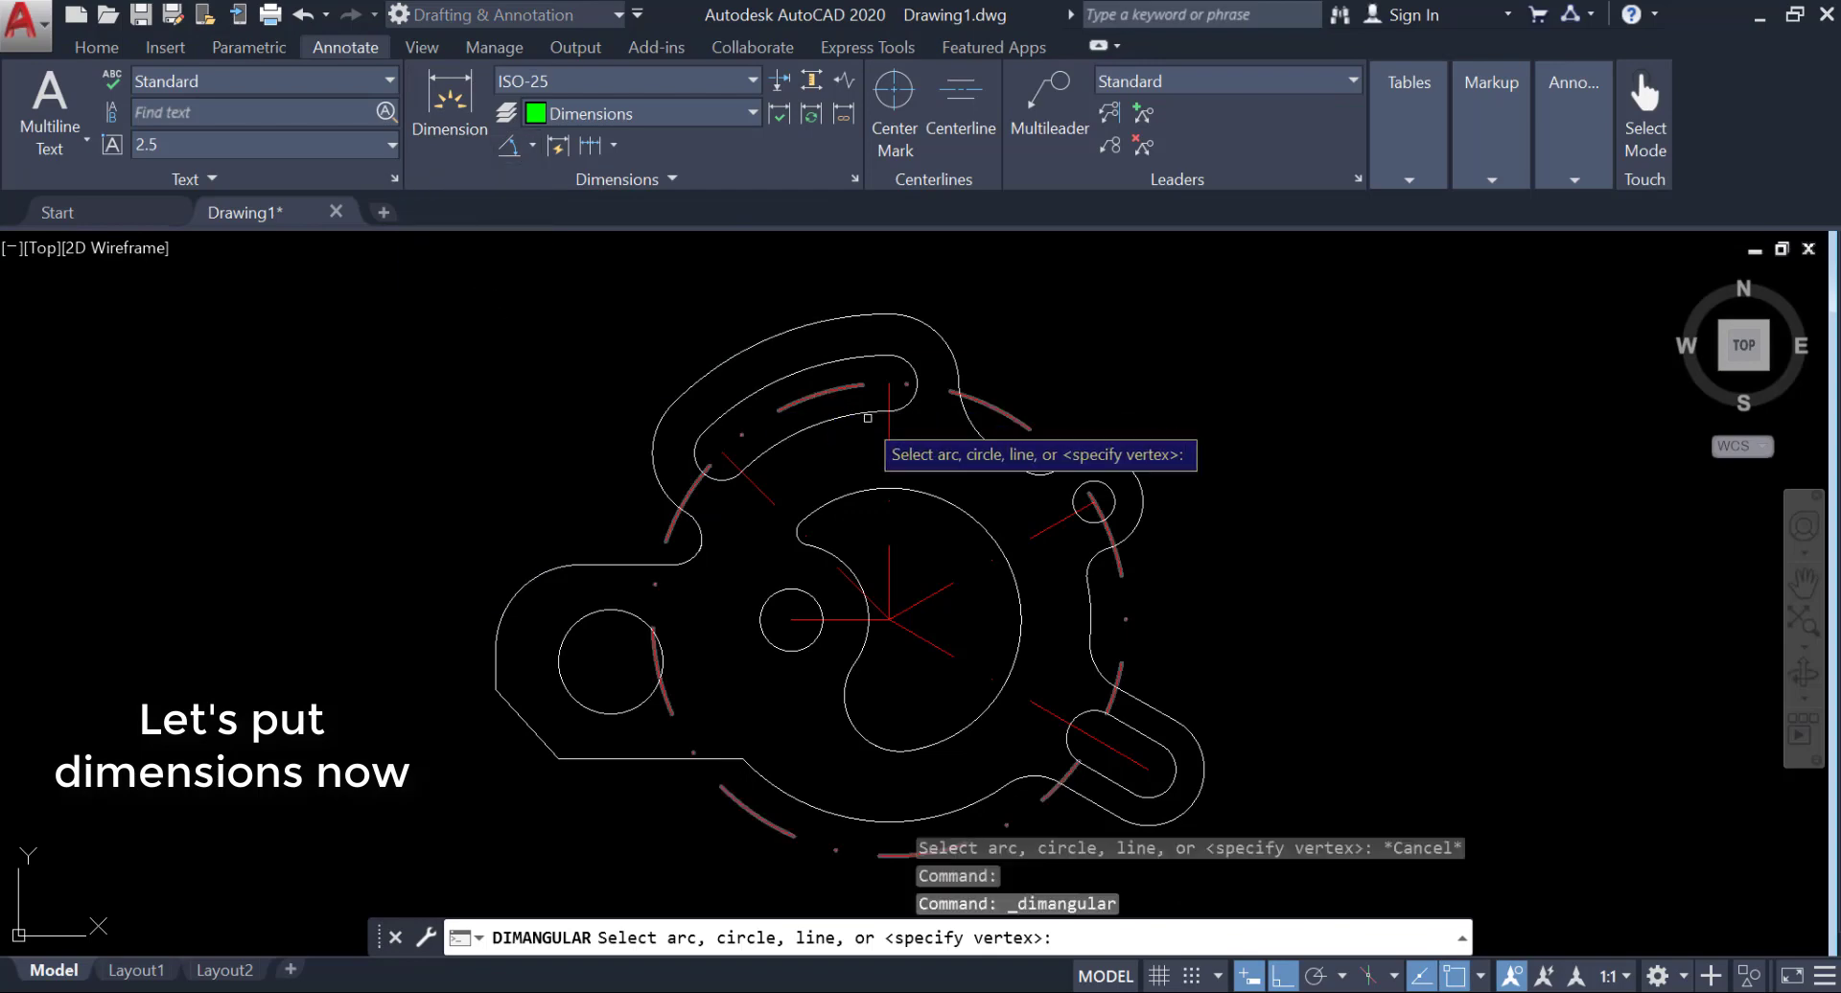
left_click(890, 427)
left_click(746, 482)
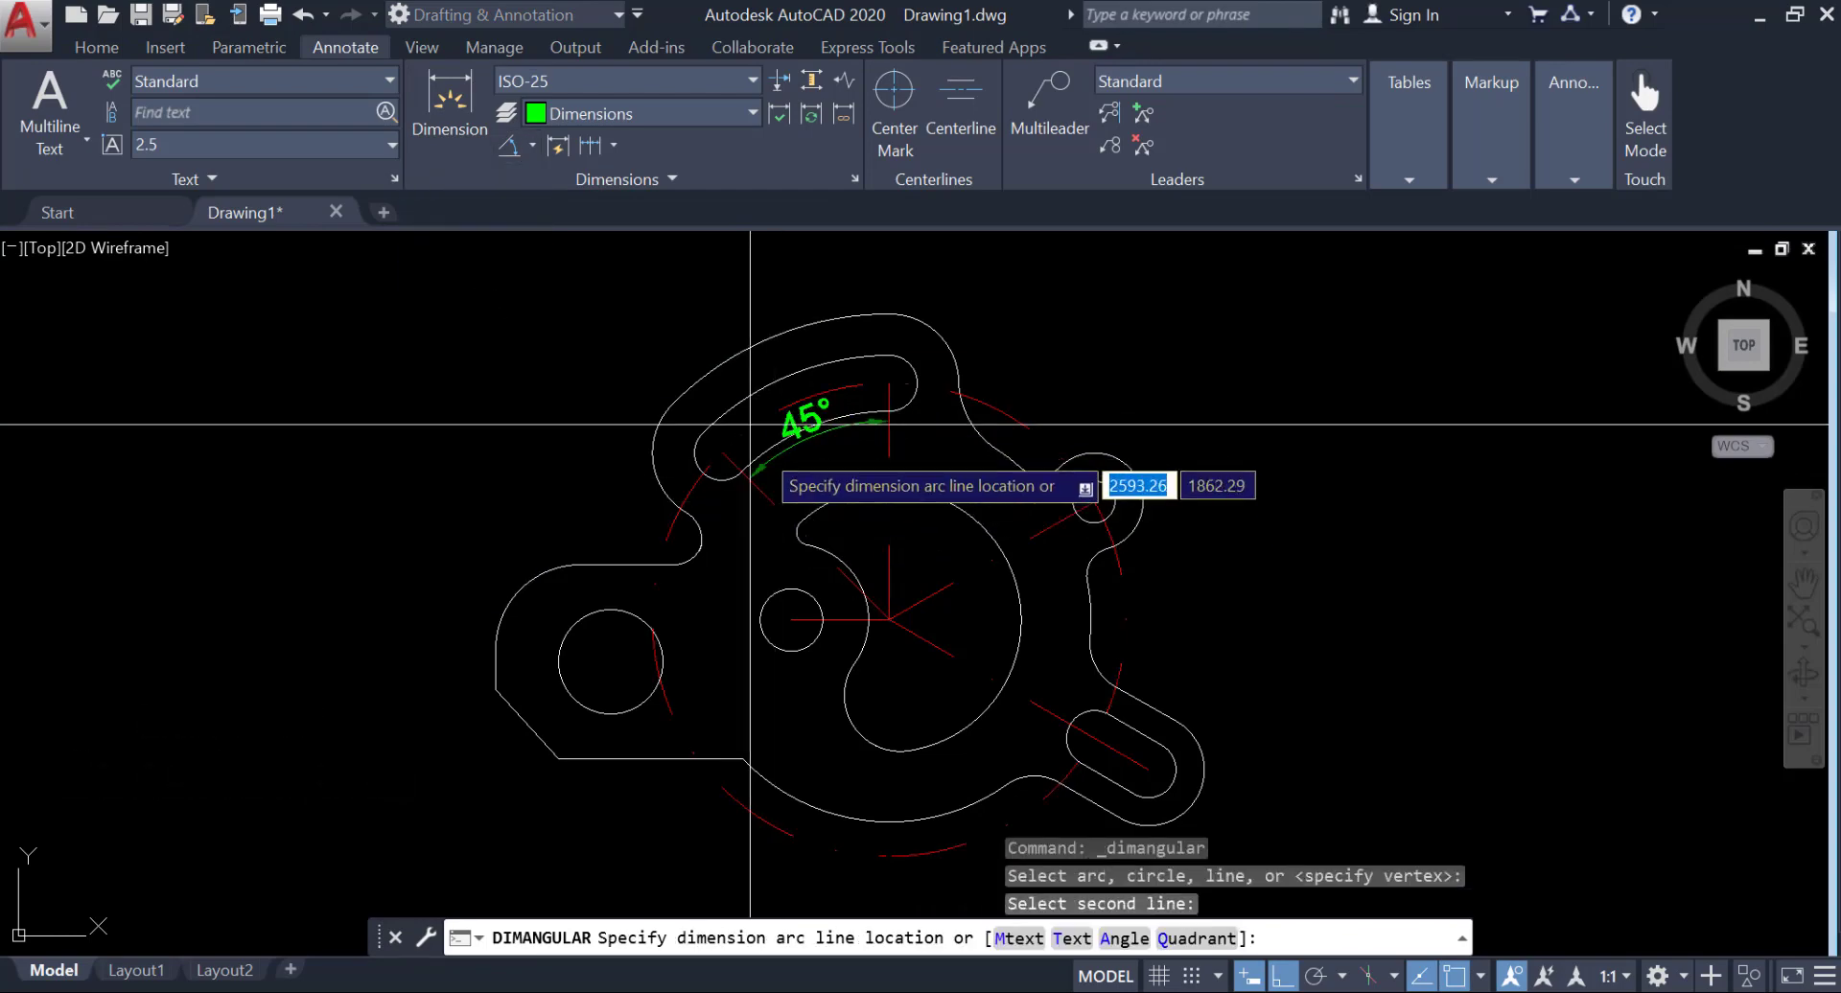
scroll(750, 423, "down", 3)
left_click(727, 324)
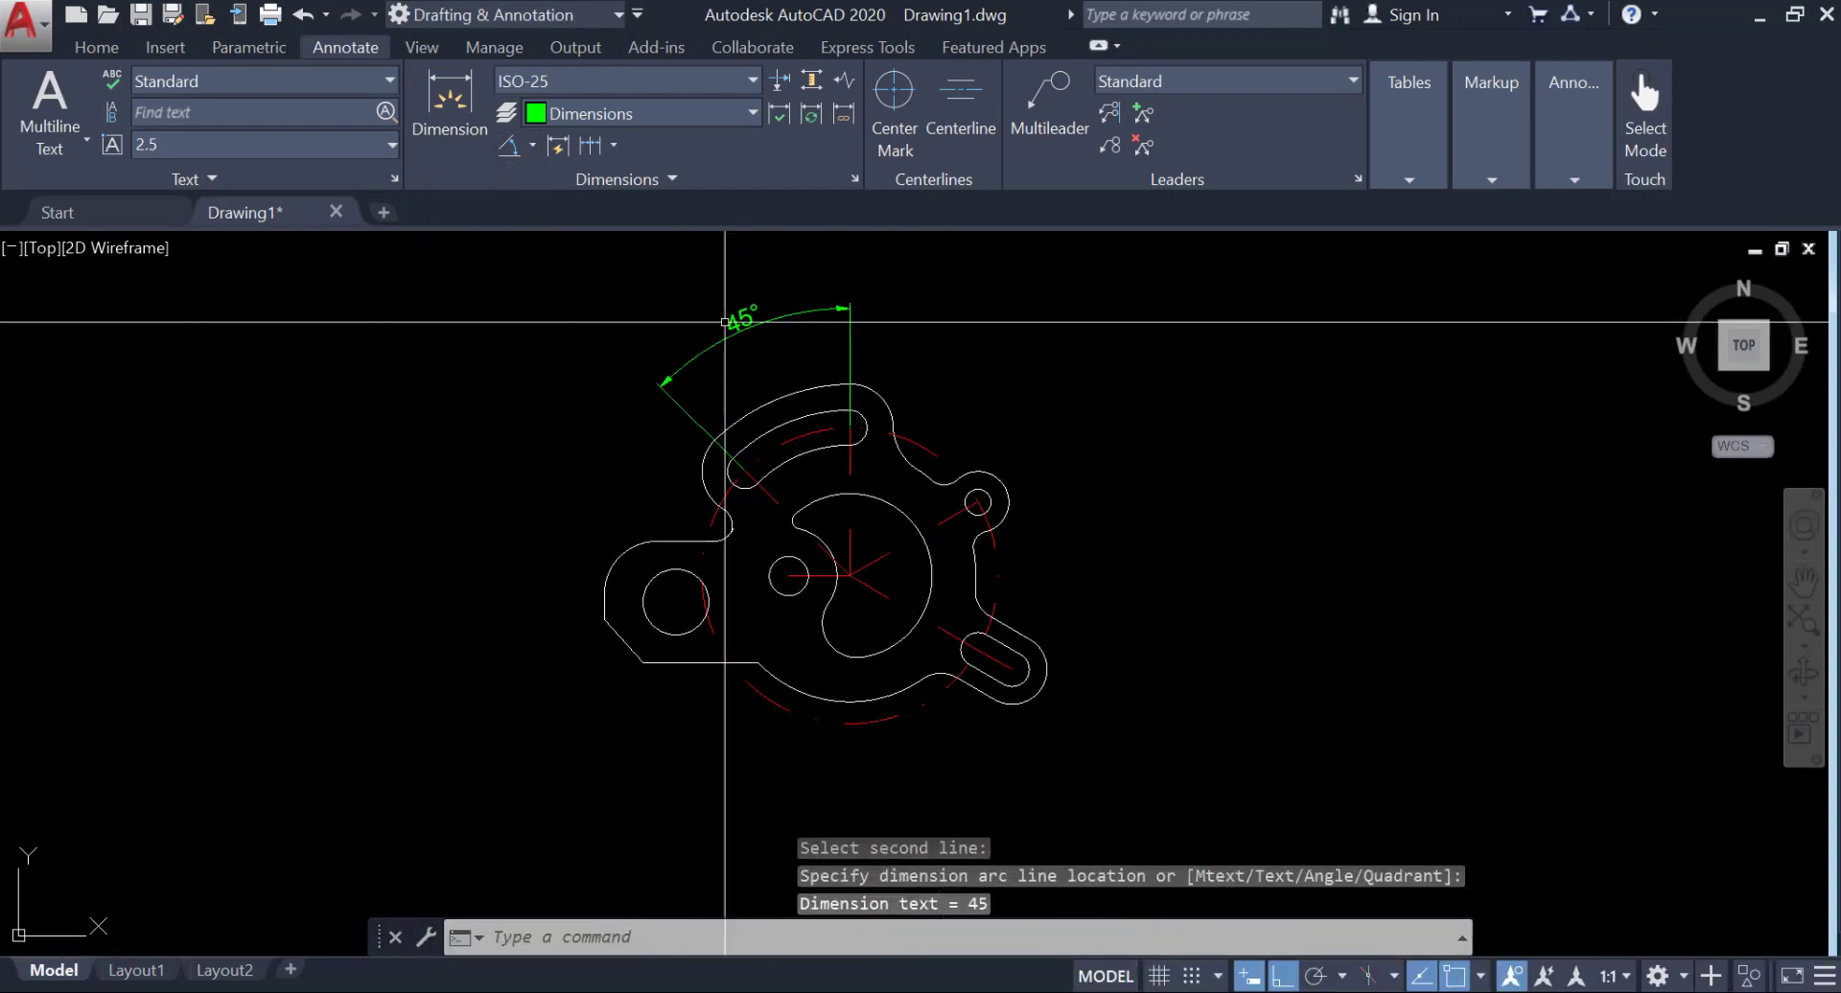
Step: Add an angular dimension between the horizontal centre line and the upper-right lug's centre line, placed outside the plate
left_click(510, 148)
middle_click_drag(1028, 600, 907, 477)
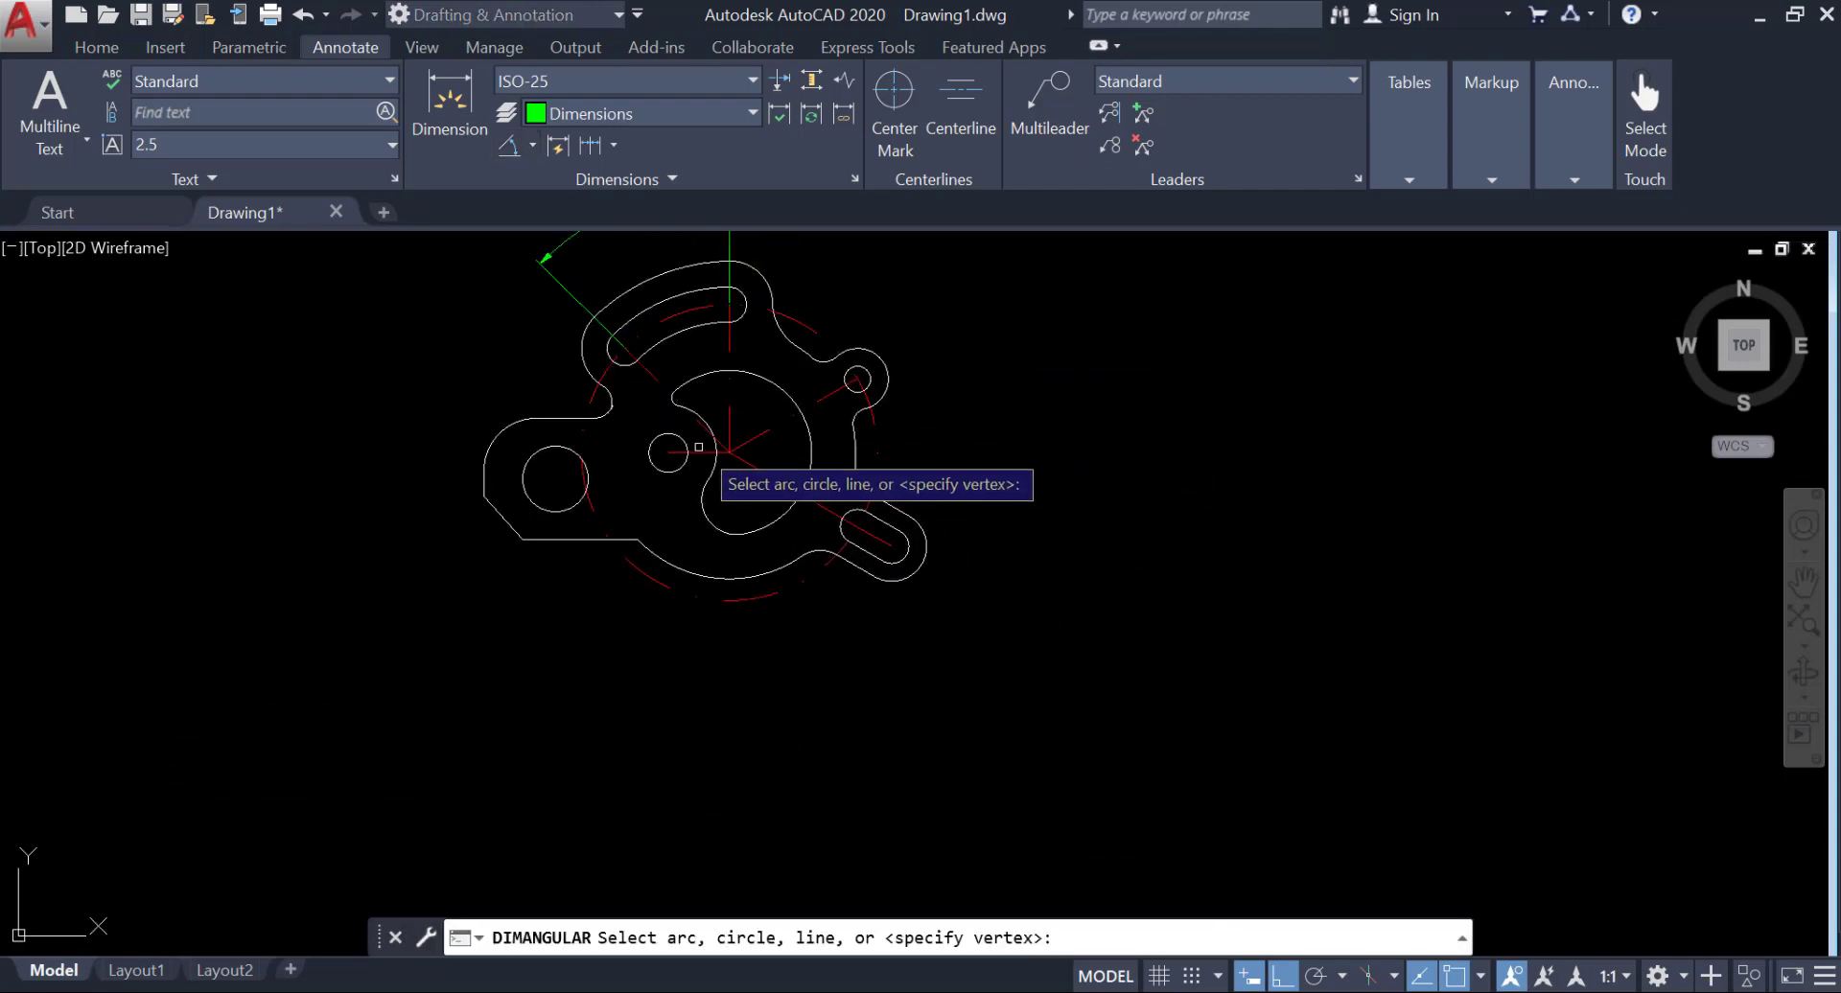
left_click(710, 448)
left_click(757, 441)
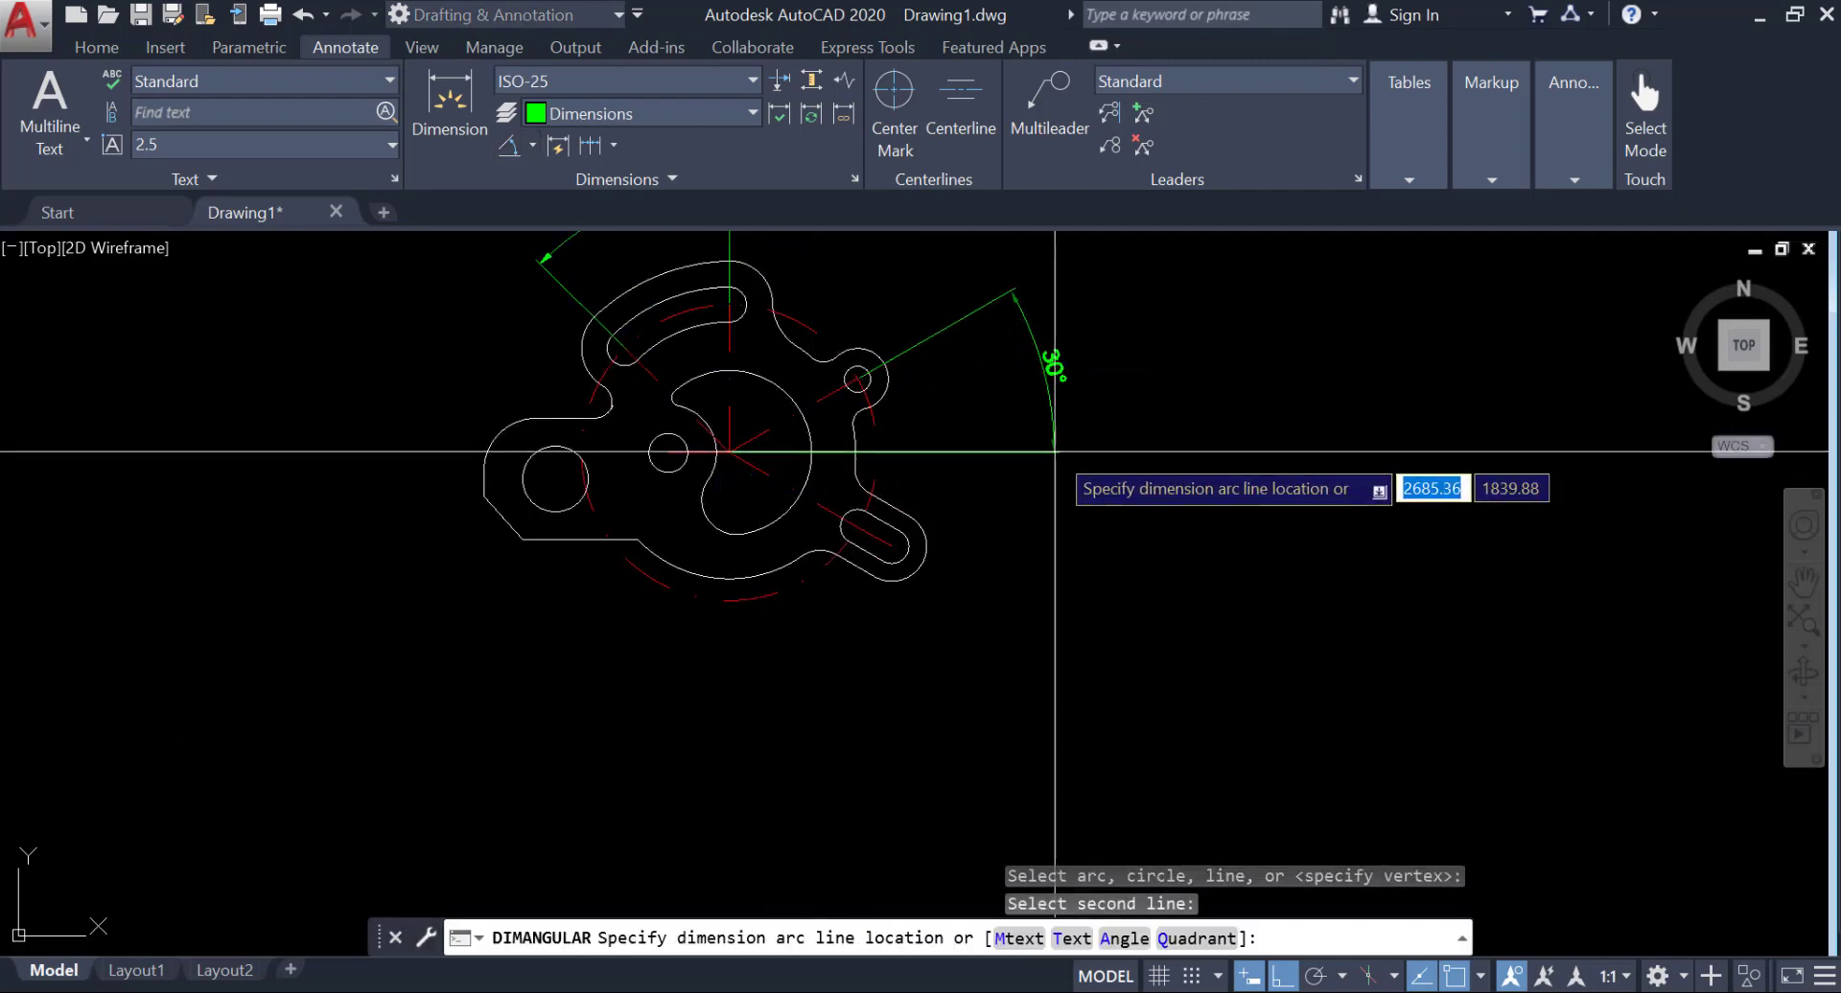
left_click(1081, 376)
Step: Add an angular dimension between the horizontal centre line and the lower-right slotted lug's centre line, aligned with the angular dimension above it
left_click(508, 146)
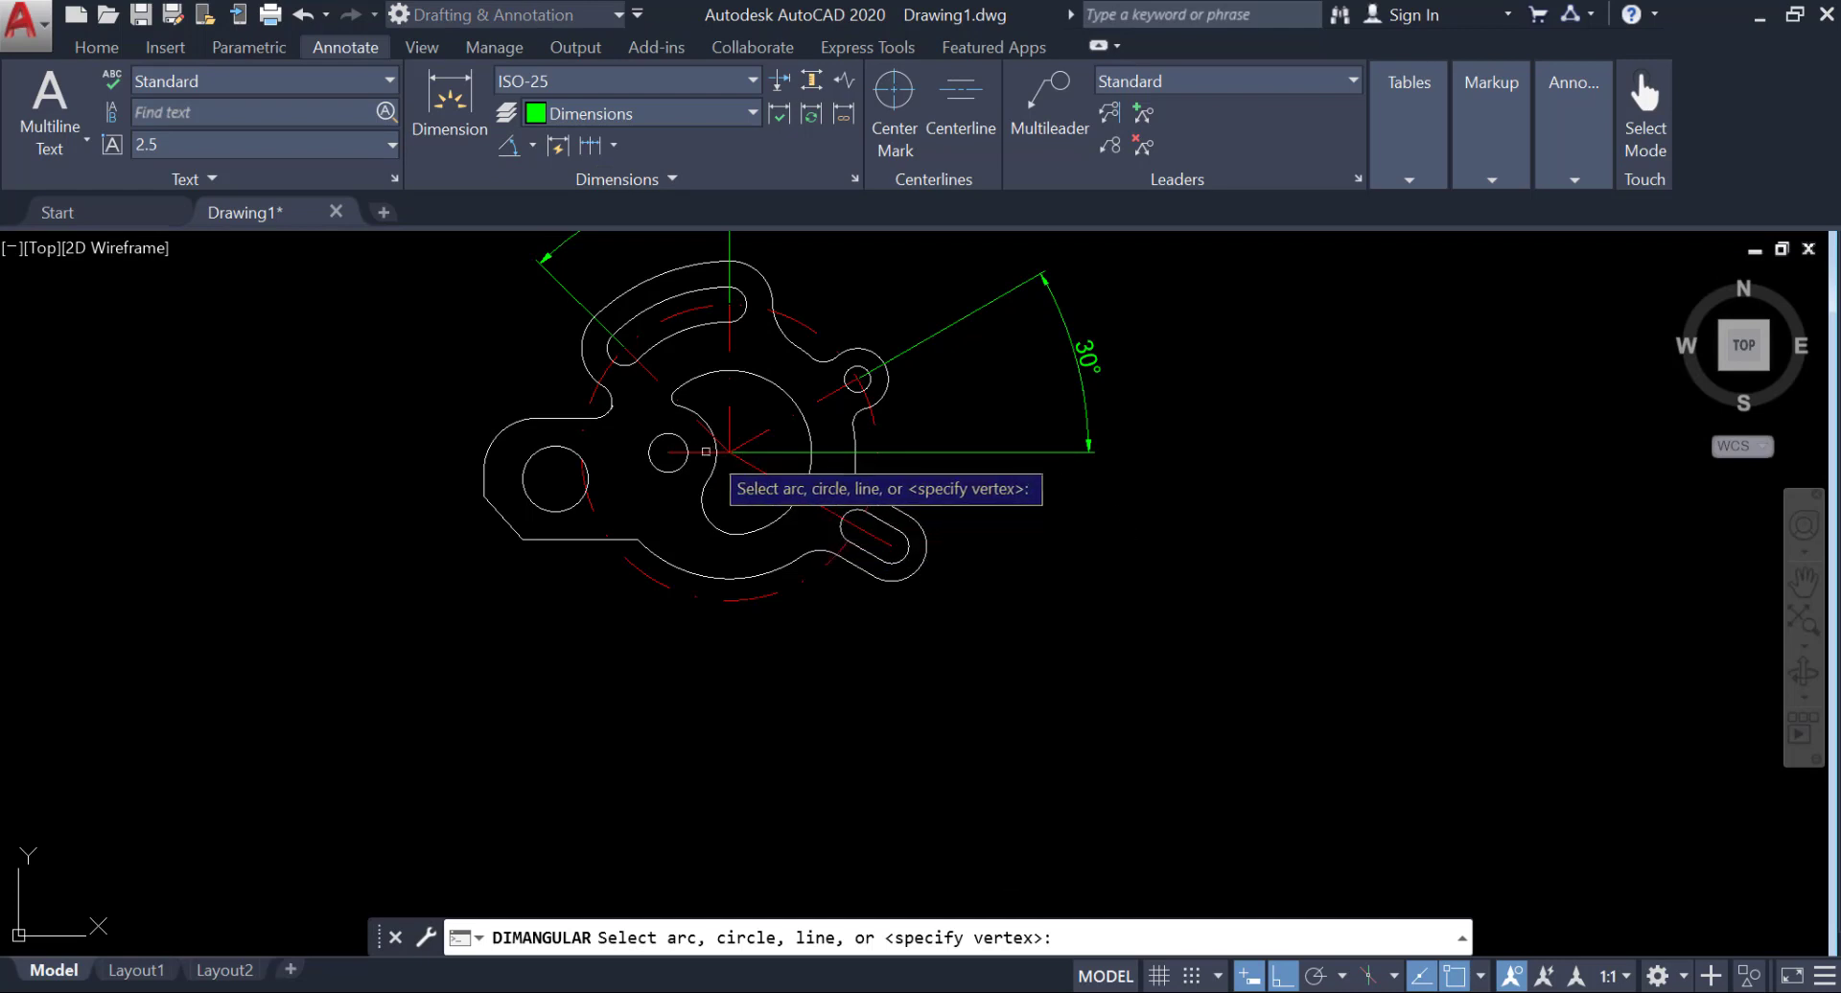
left_click(719, 450)
left_click(887, 539)
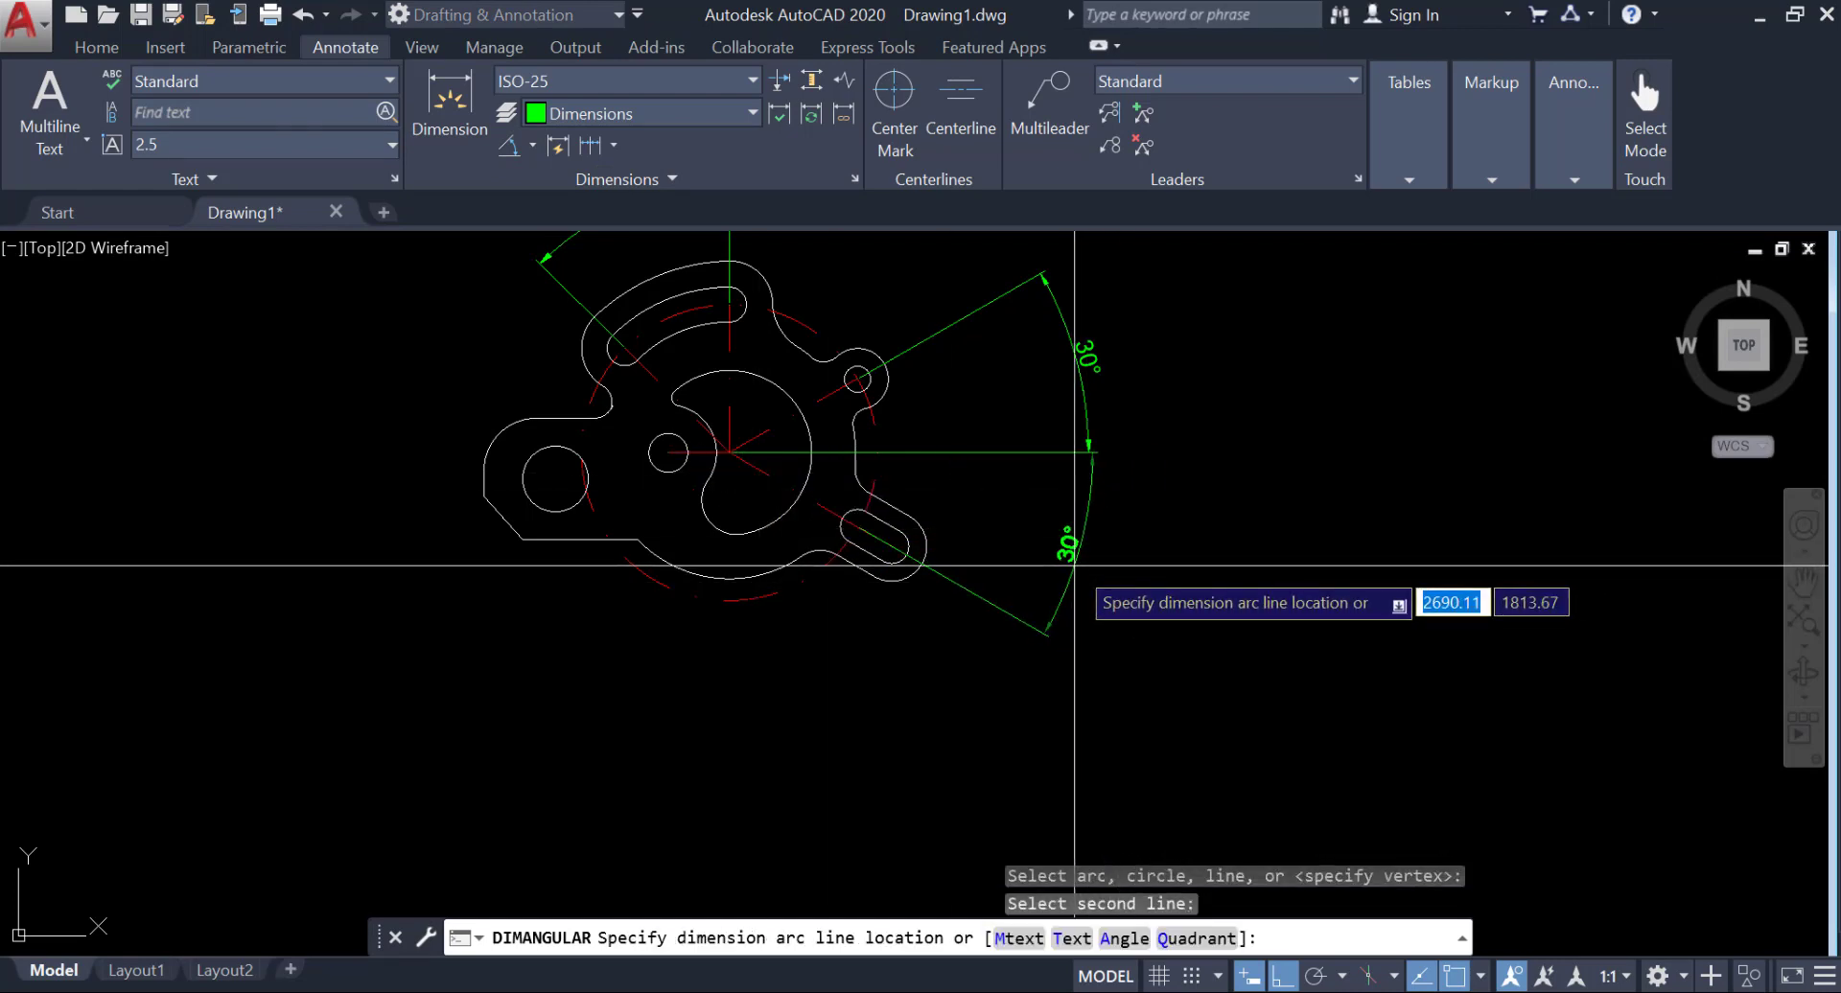
left_click(1073, 566)
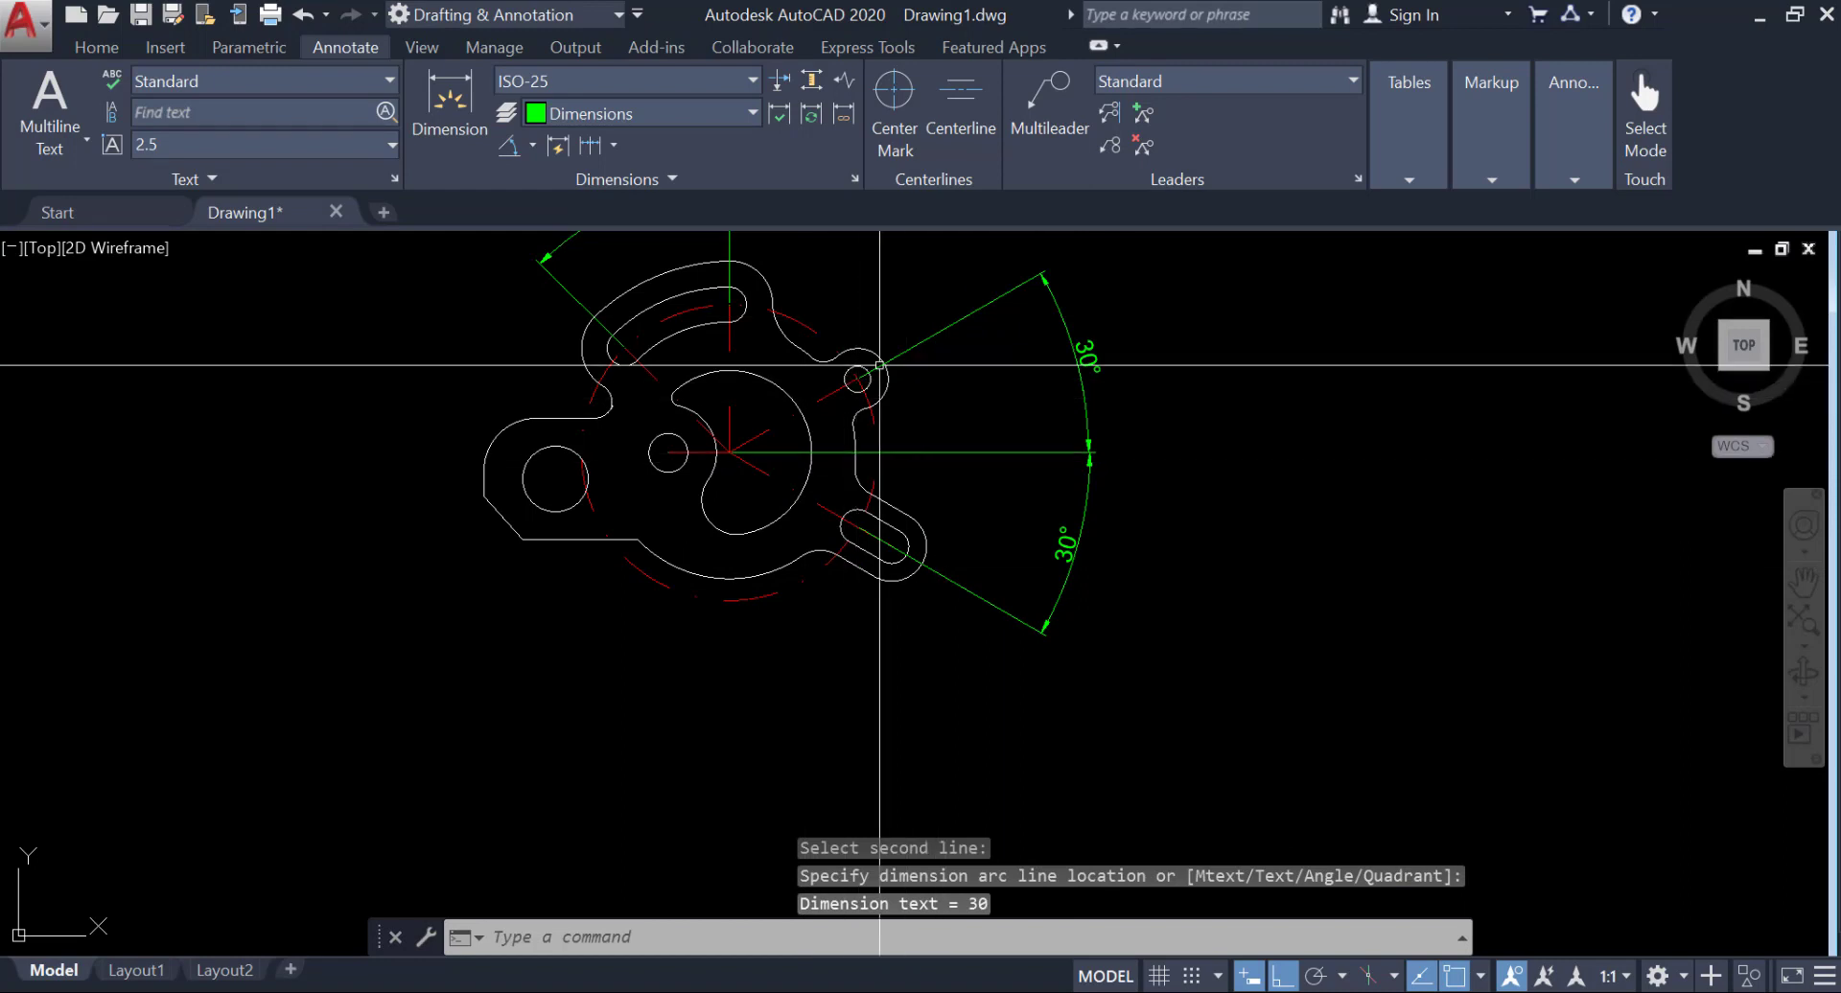
middle_click_drag(879, 364, 897, 429)
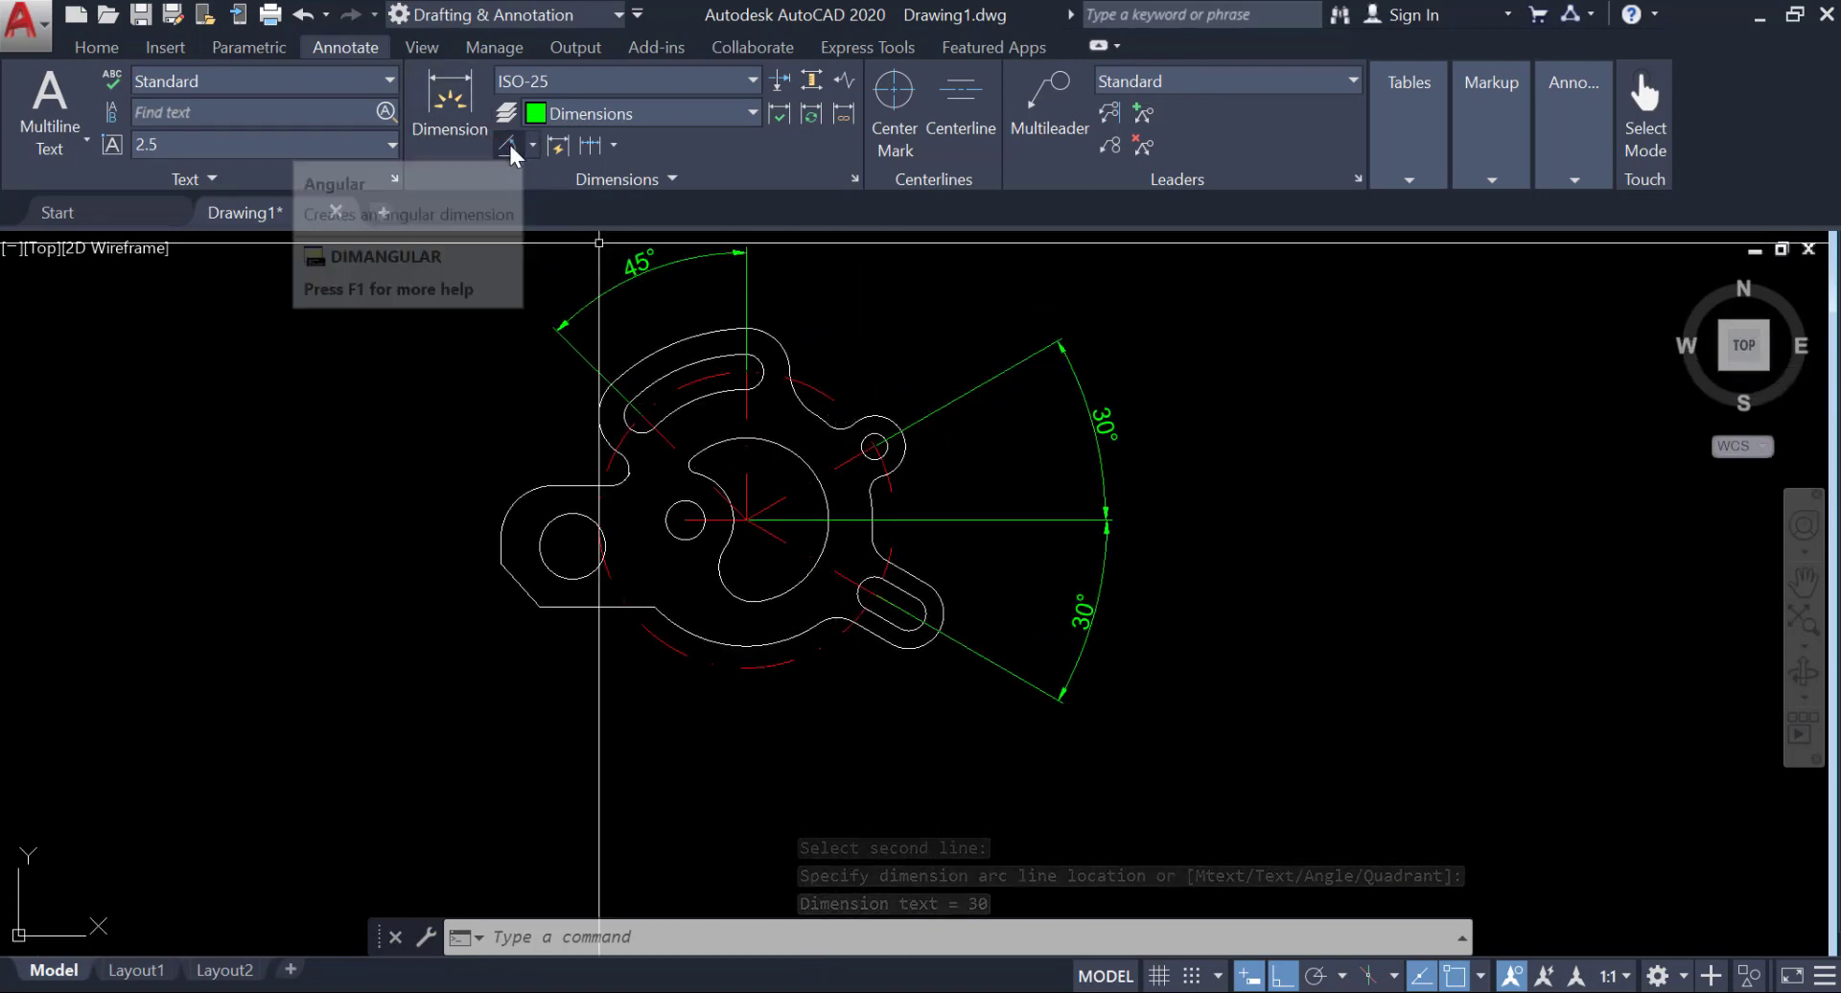
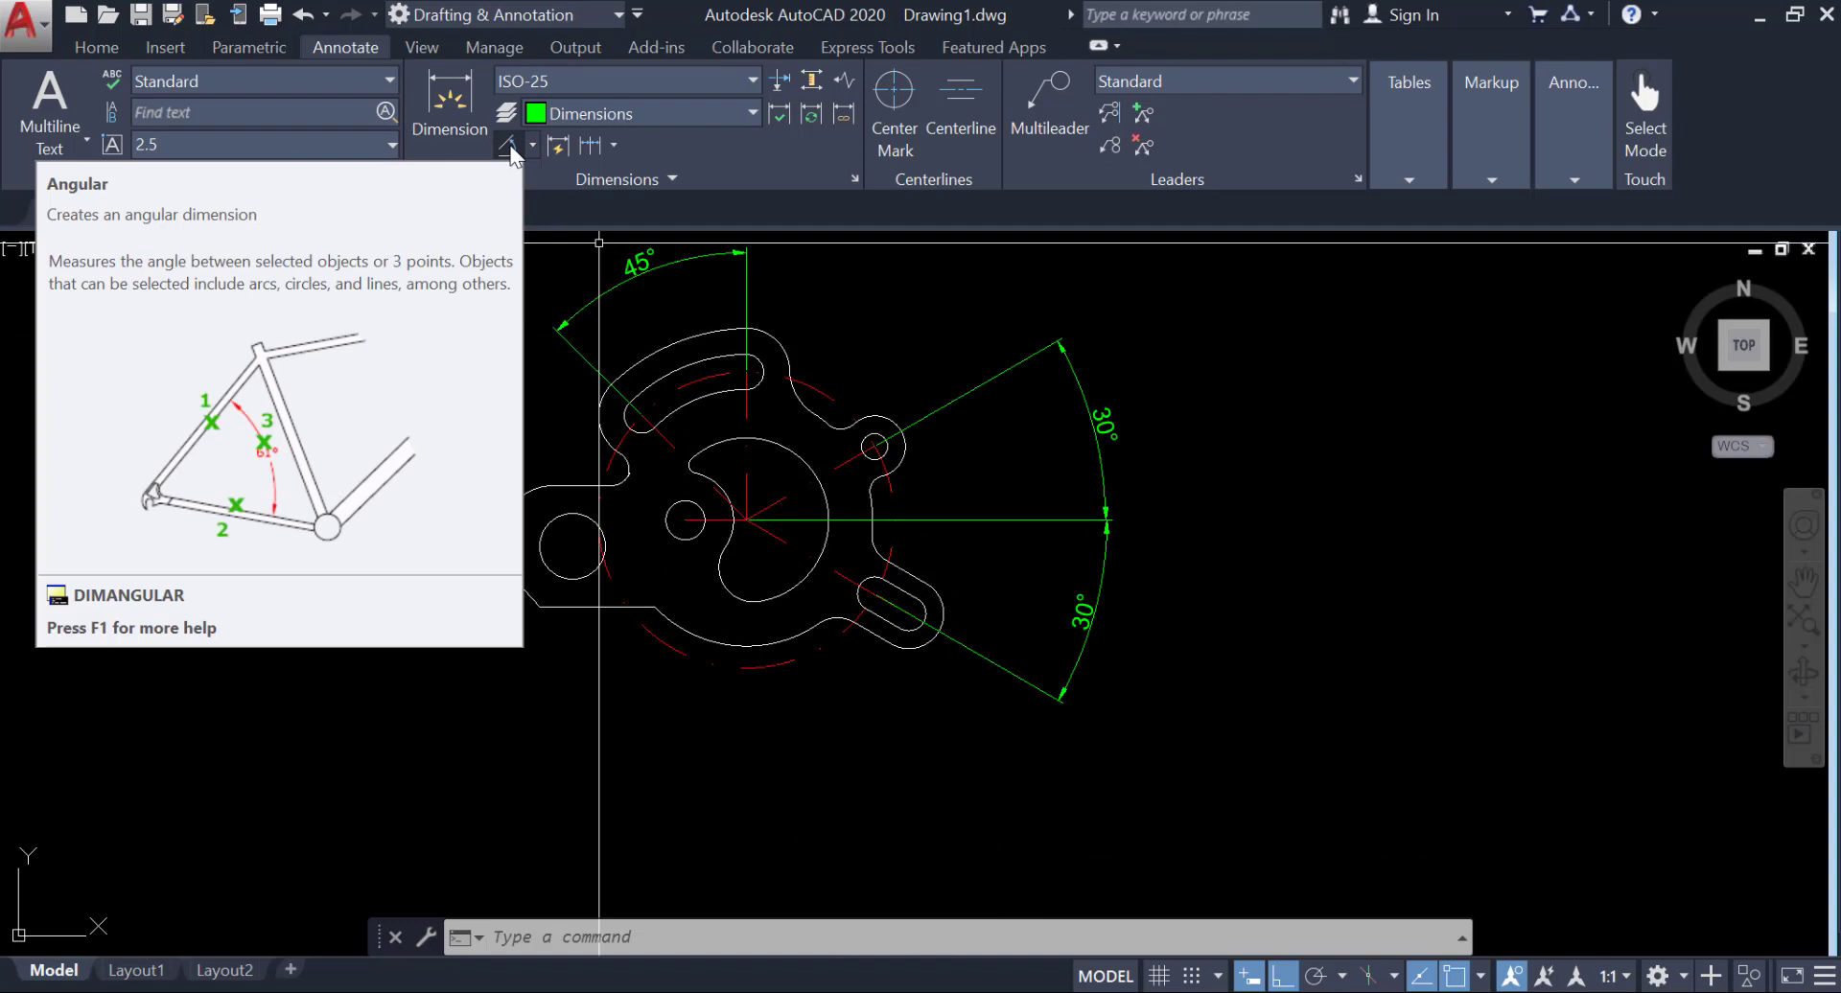
Step: Add radius dimensions to the lug's outer end arc and the slot's end arc at the curved slot's upper end, placing both outside the plate
left_click(532, 146)
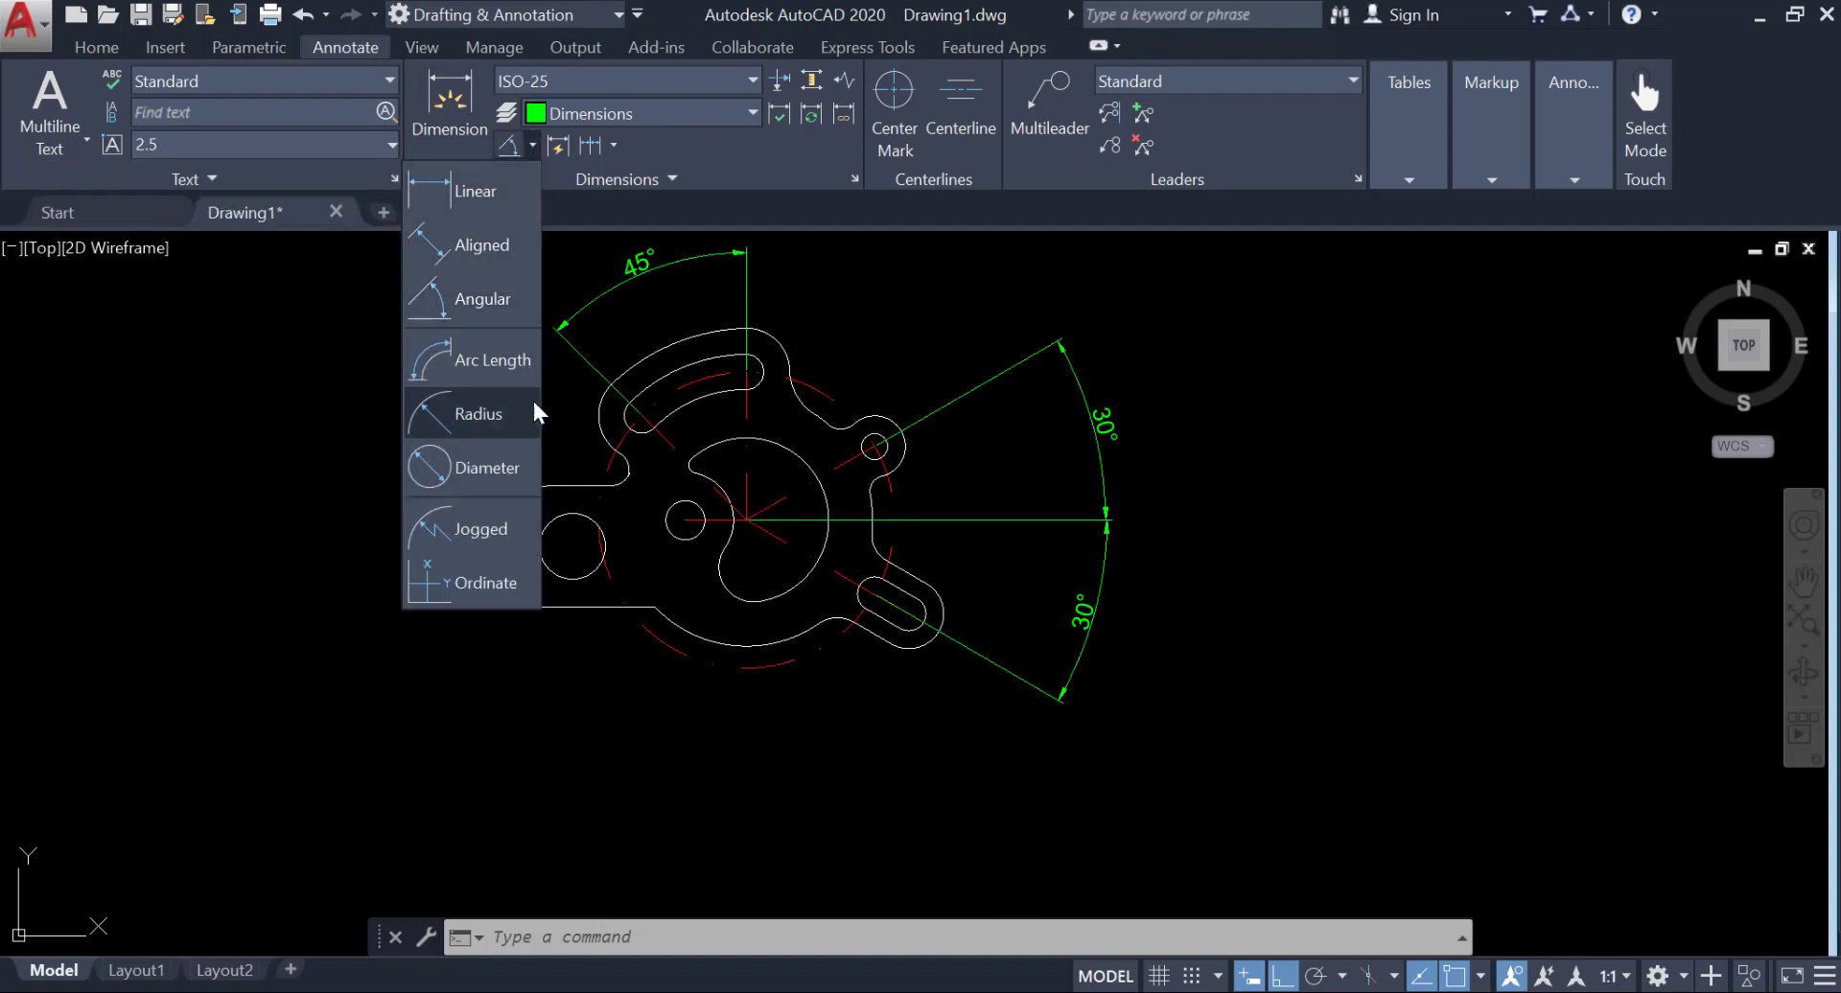
left_click(479, 413)
left_click(755, 329)
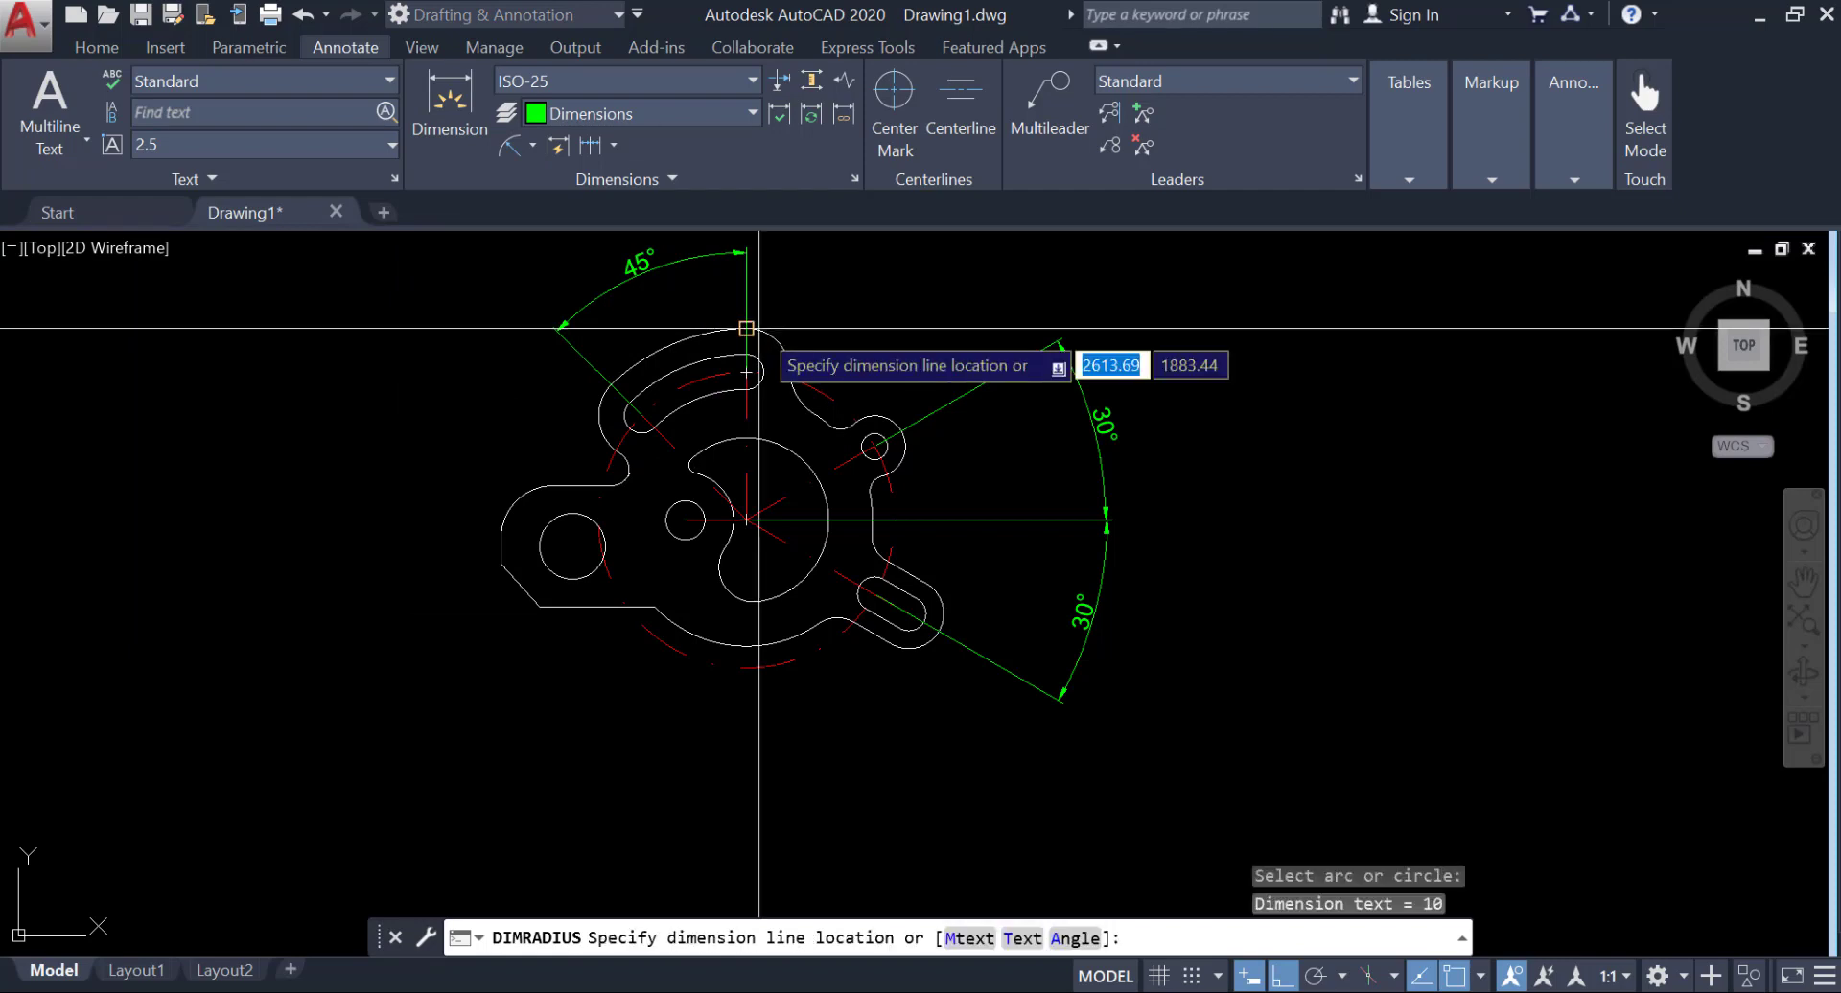
middle_click_drag(827, 262, 811, 334)
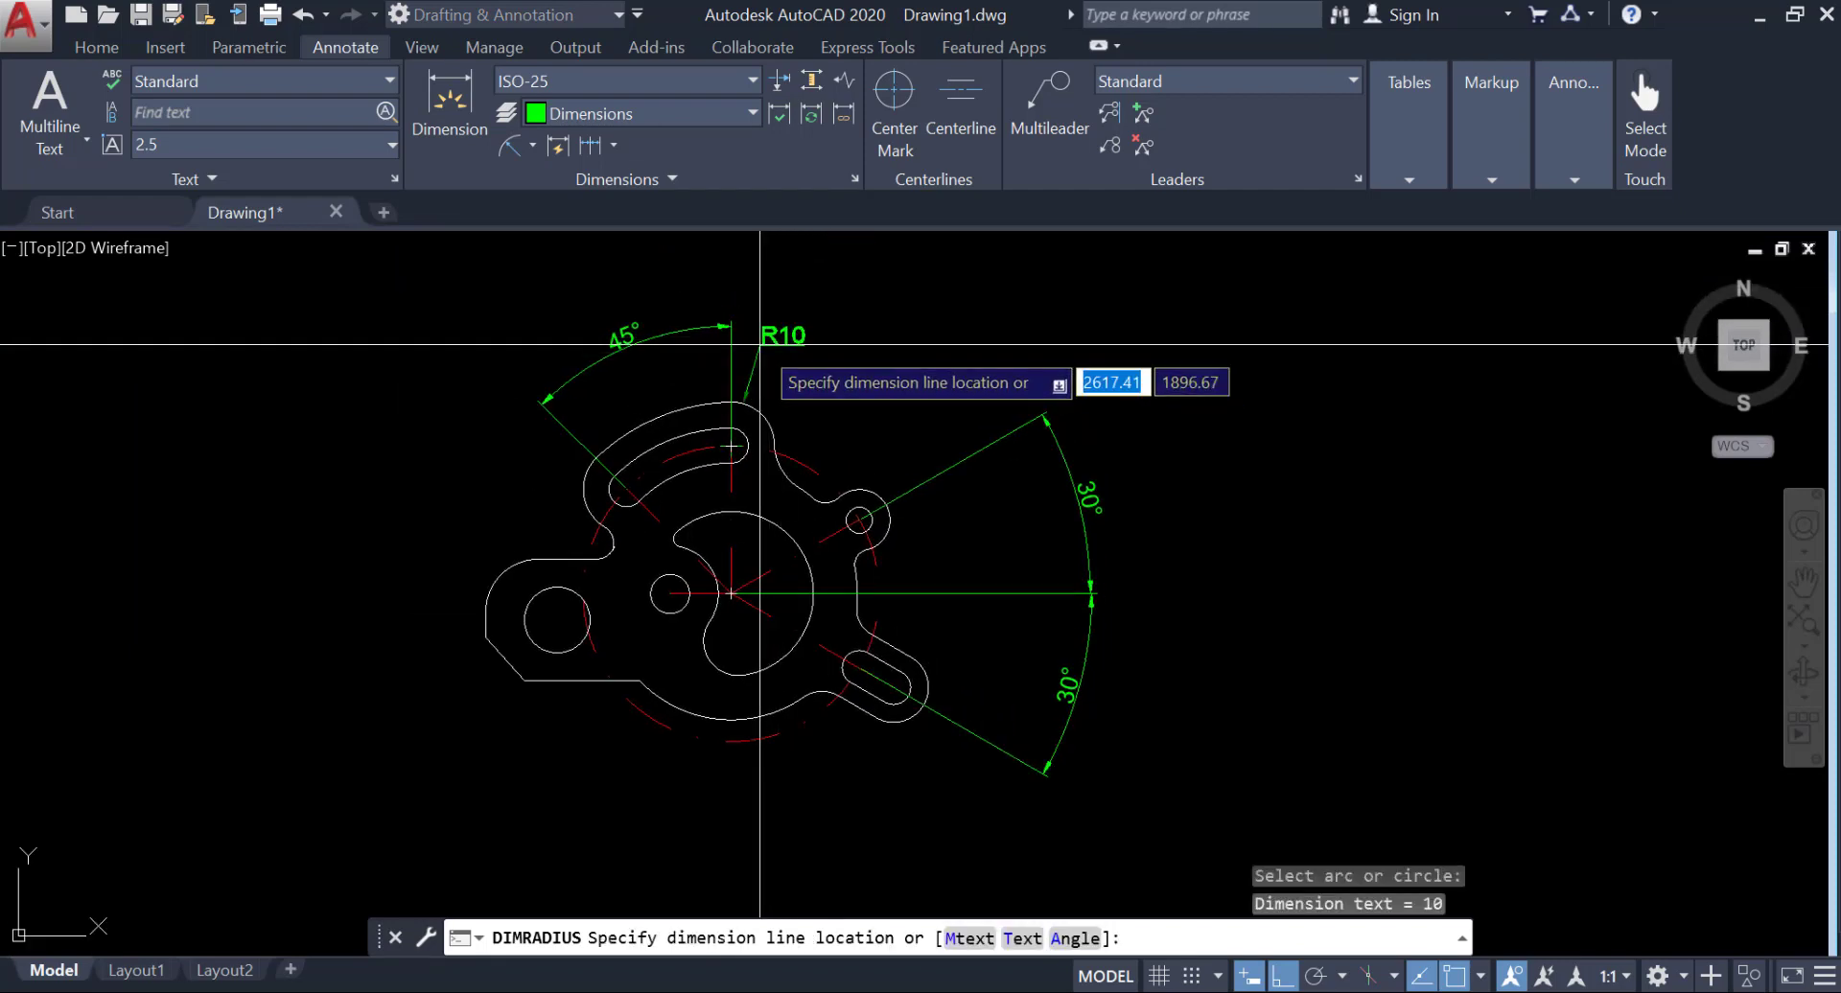
left_click(759, 344)
left_click(509, 146)
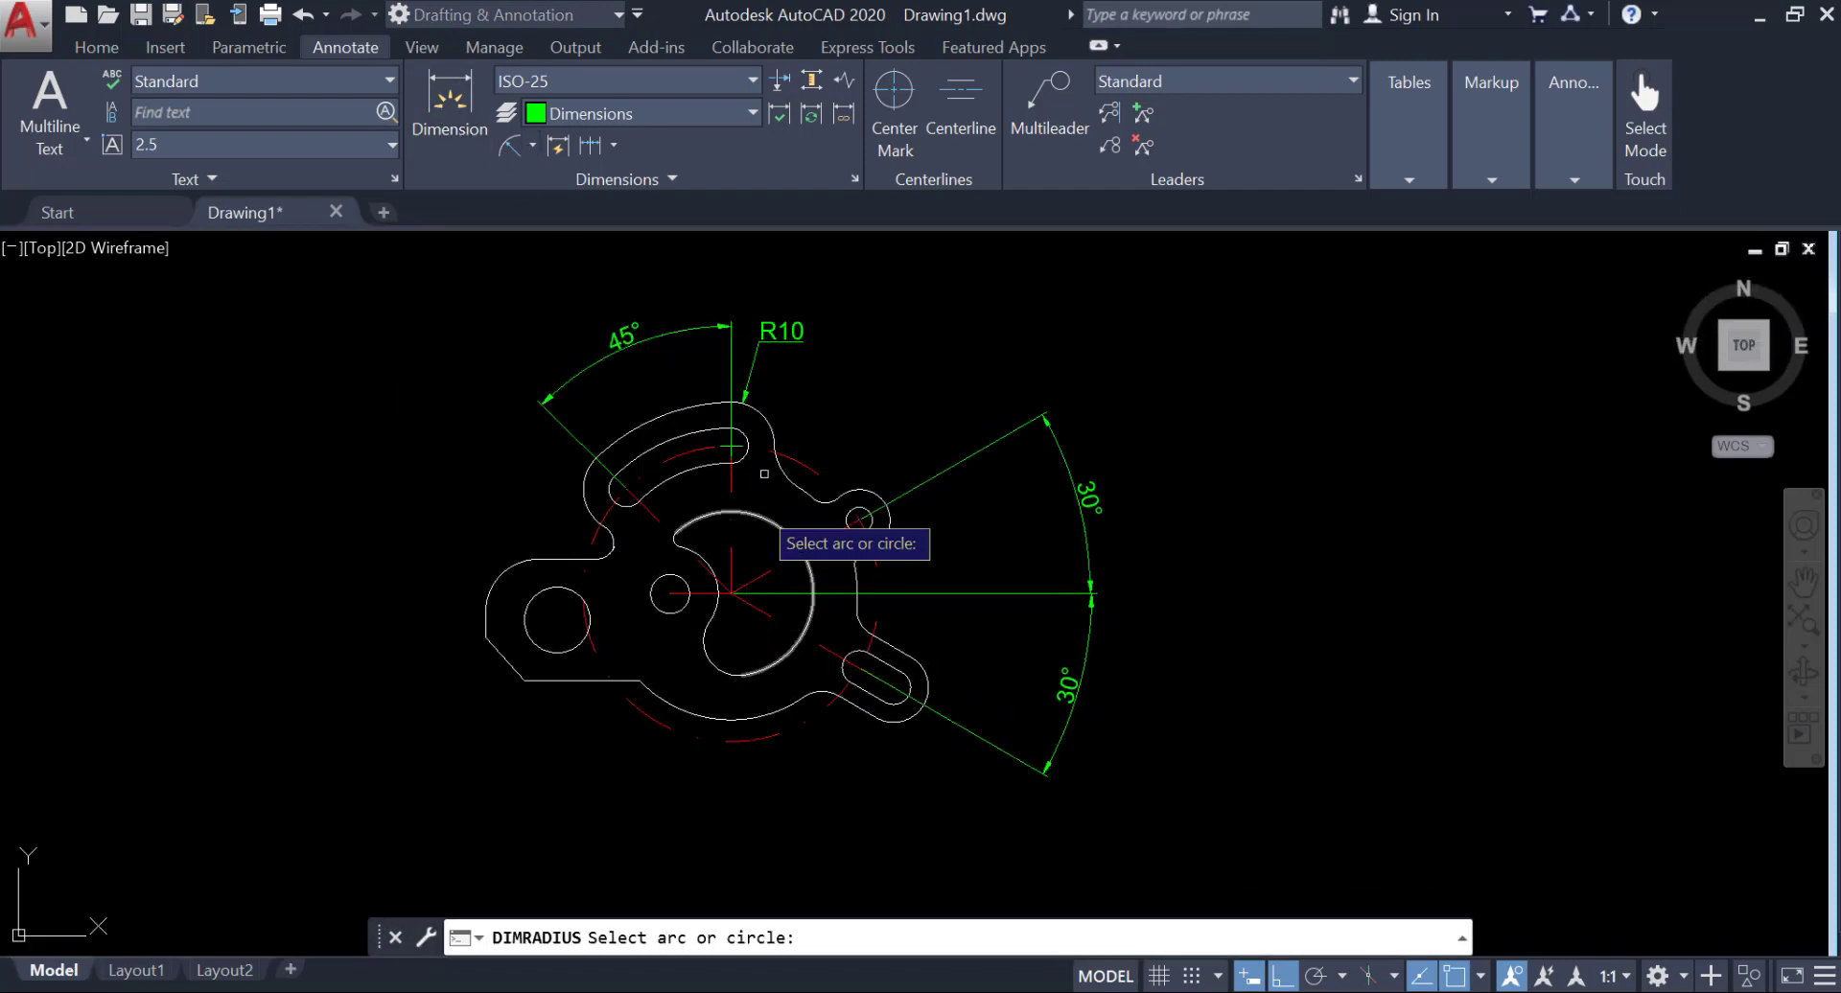
left_click(744, 435)
left_click(804, 384)
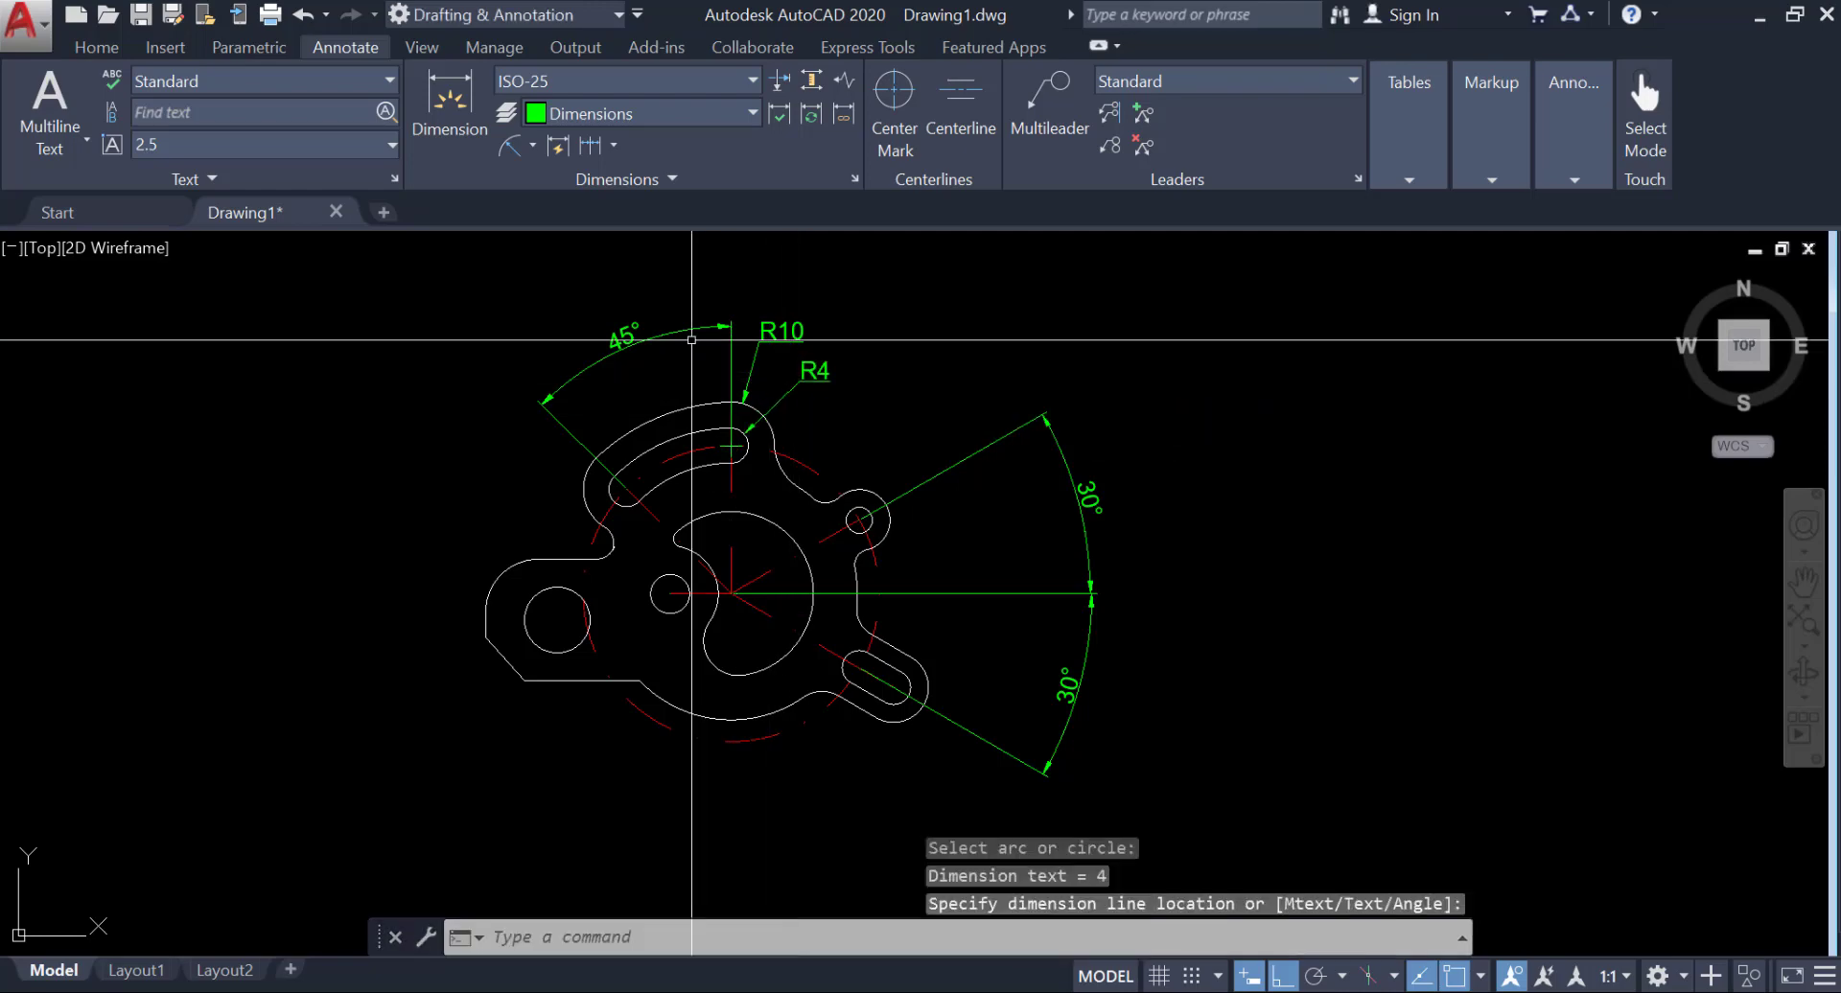
left_click(505, 145)
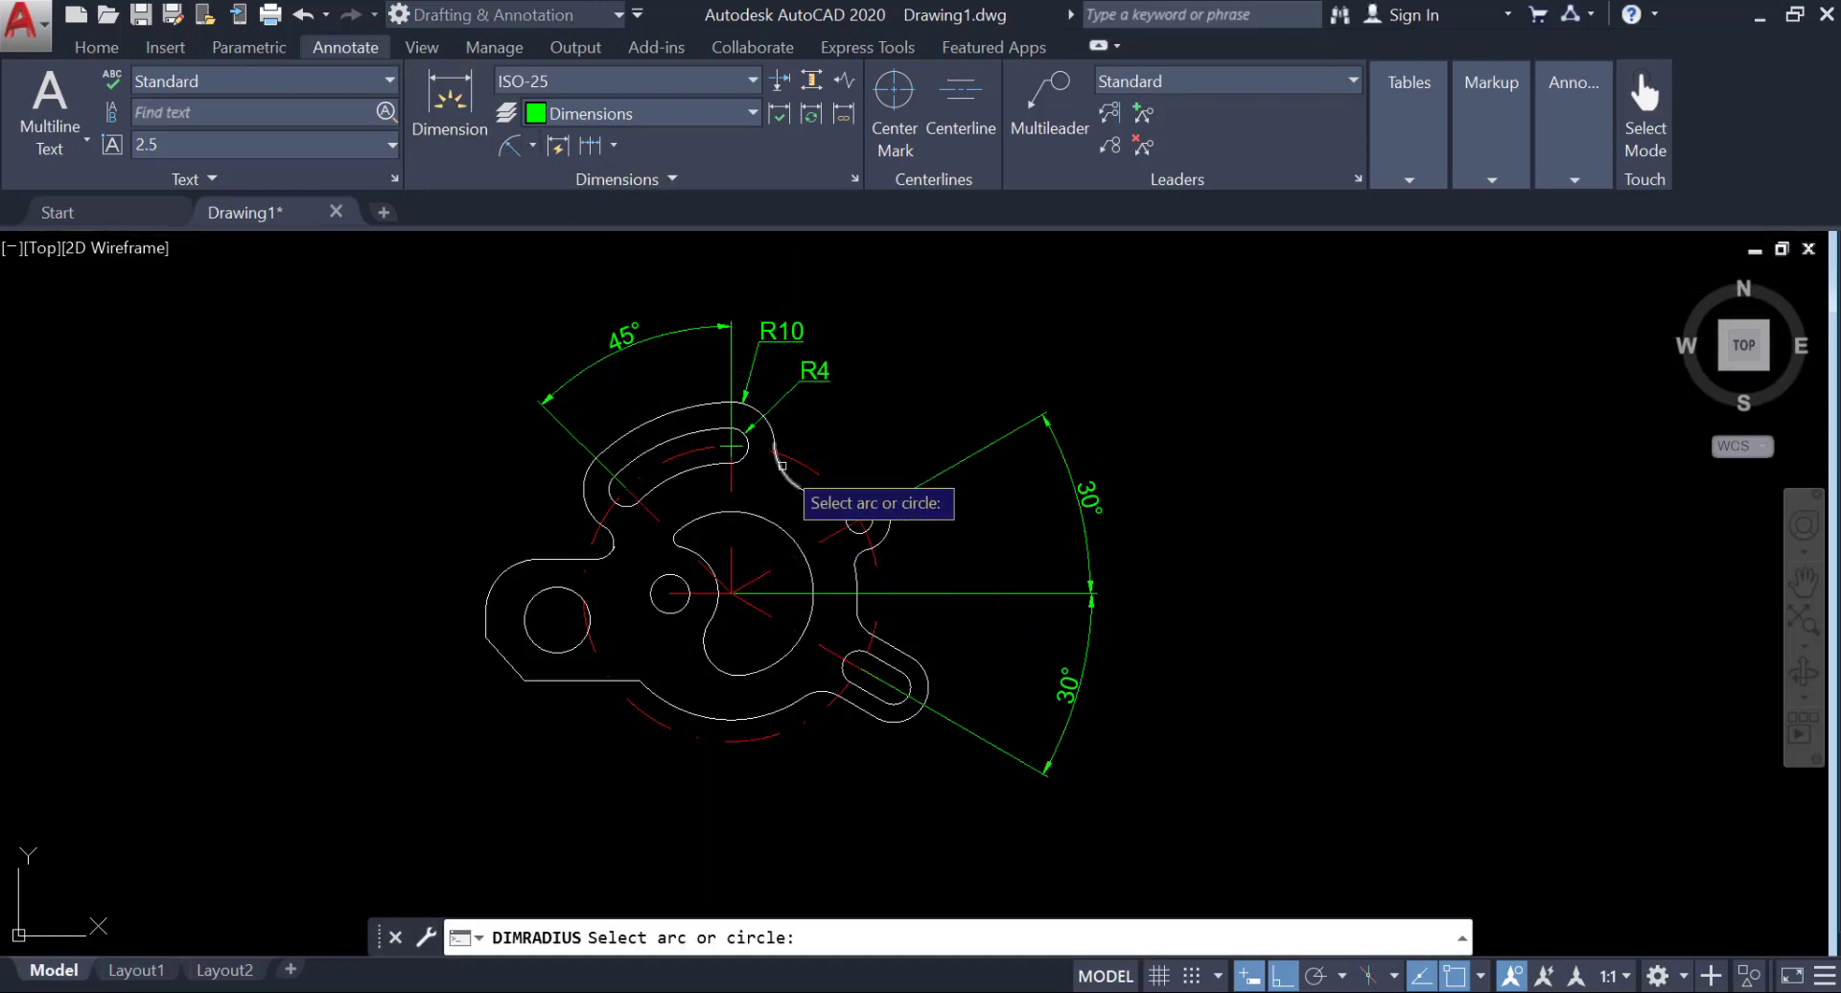
scroll(782, 466, "up", 5)
left_click(781, 469)
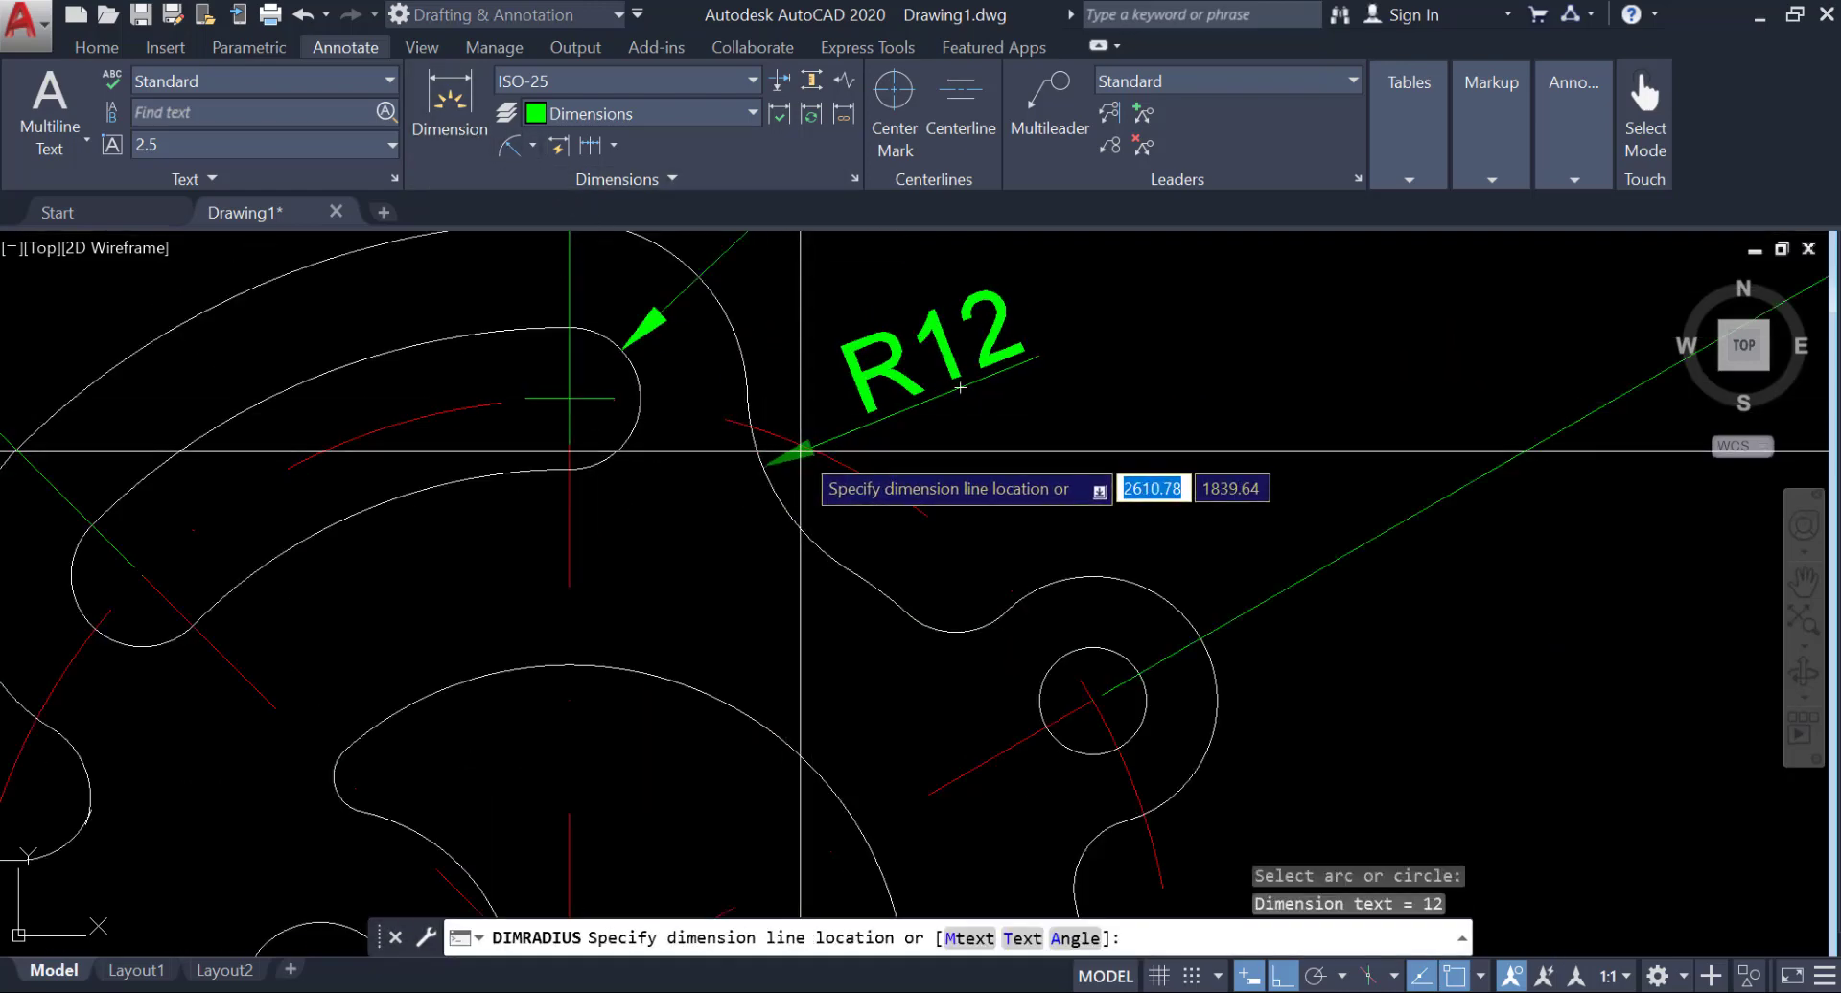
left_click(800, 452)
key("ctrl+z")
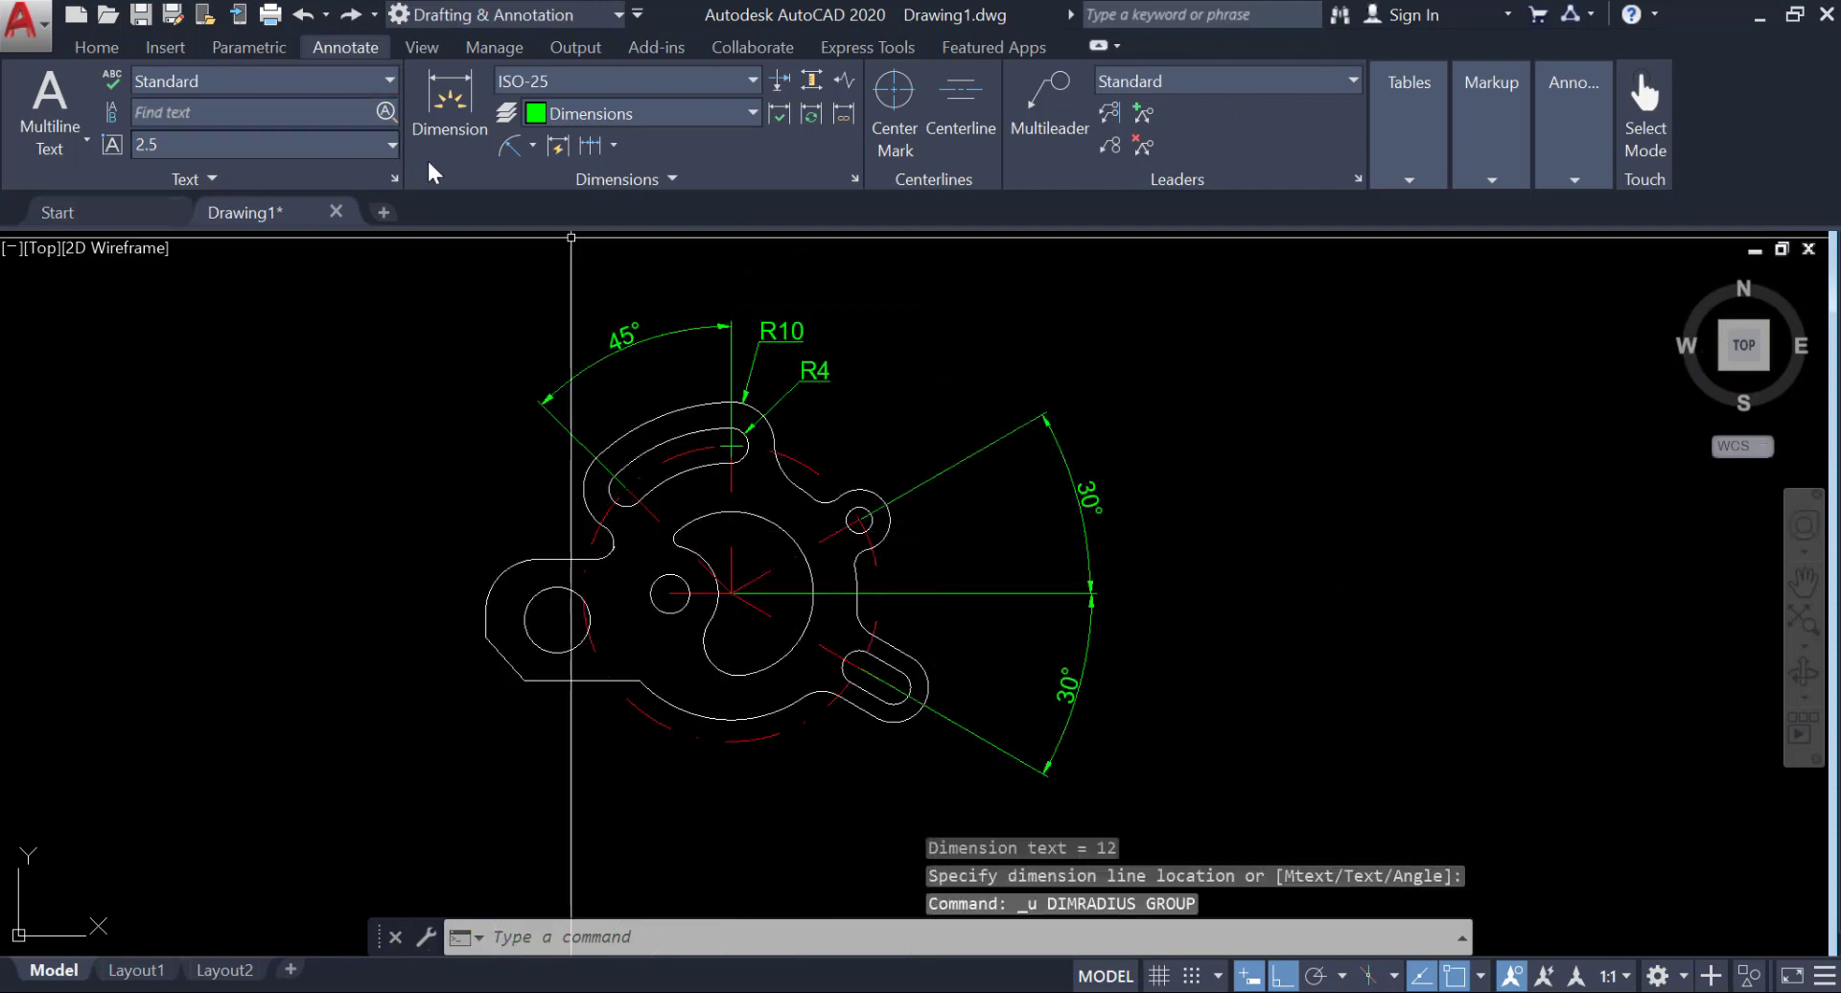
Step: Add a radius dimension to the concave arc between the curved-slot lug and the upper-right lug, with its text outside the outline
left_click(509, 145)
scroll(791, 470, "up", 5)
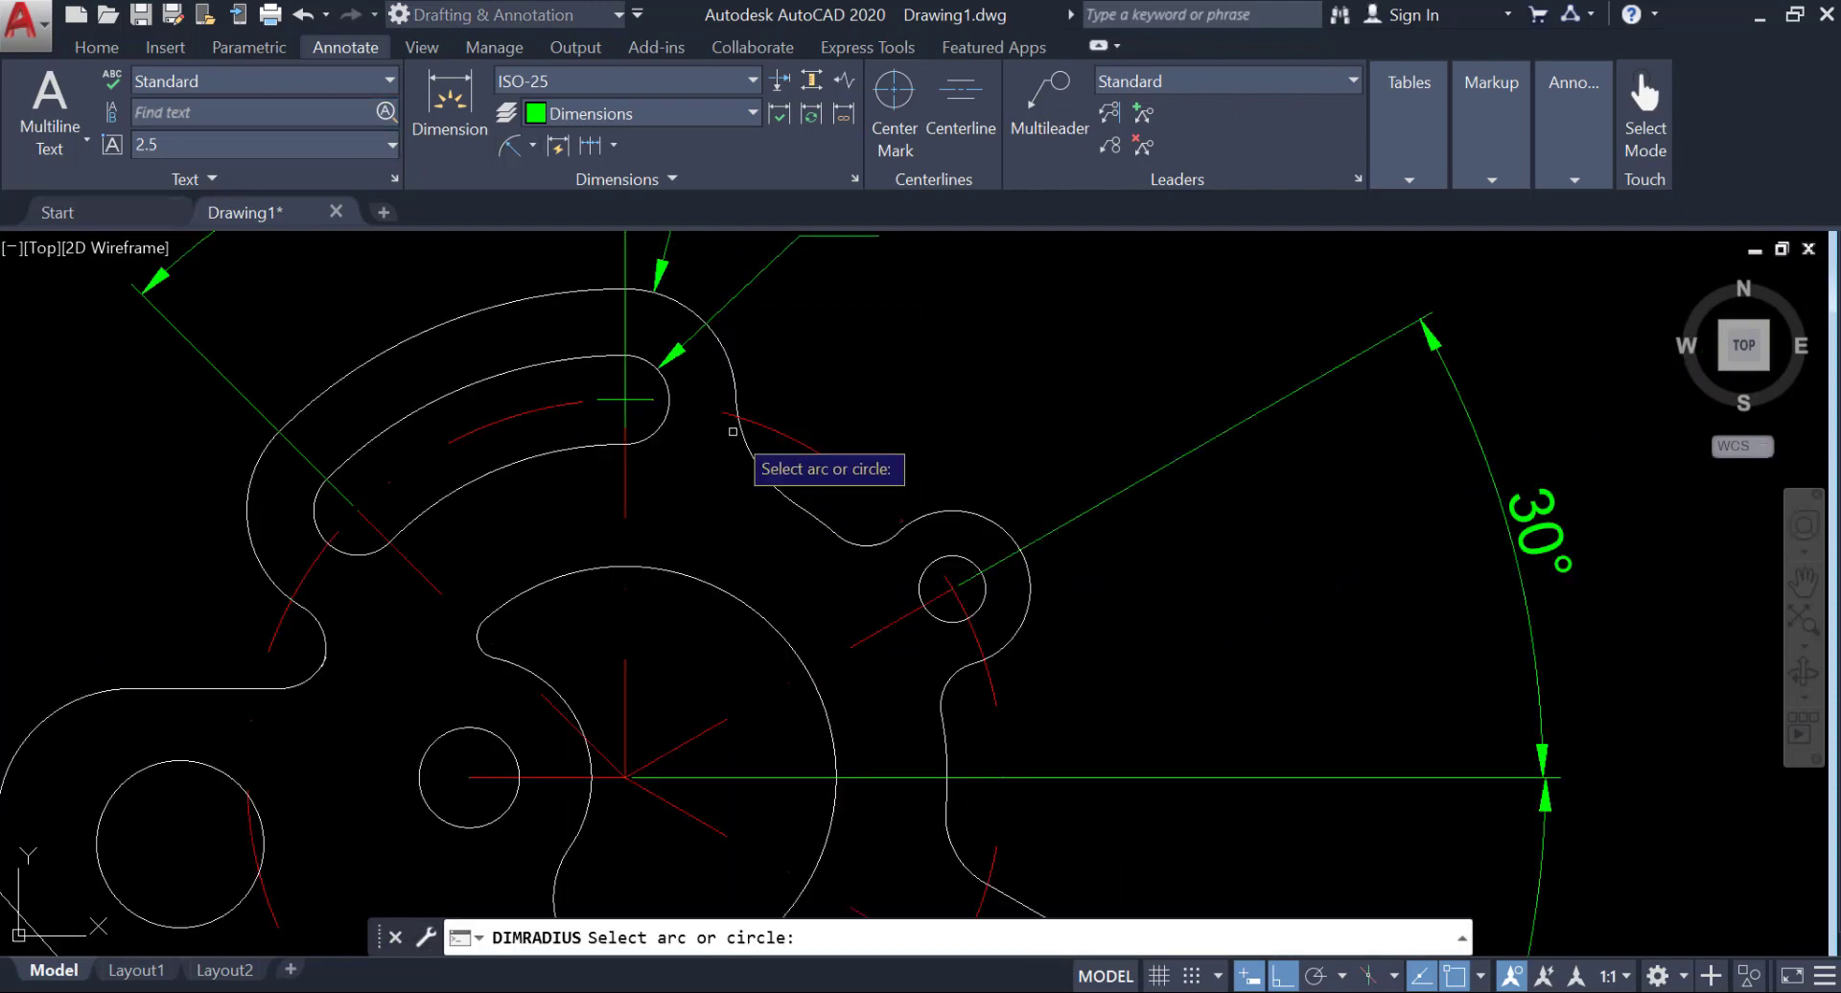
left_click(733, 432)
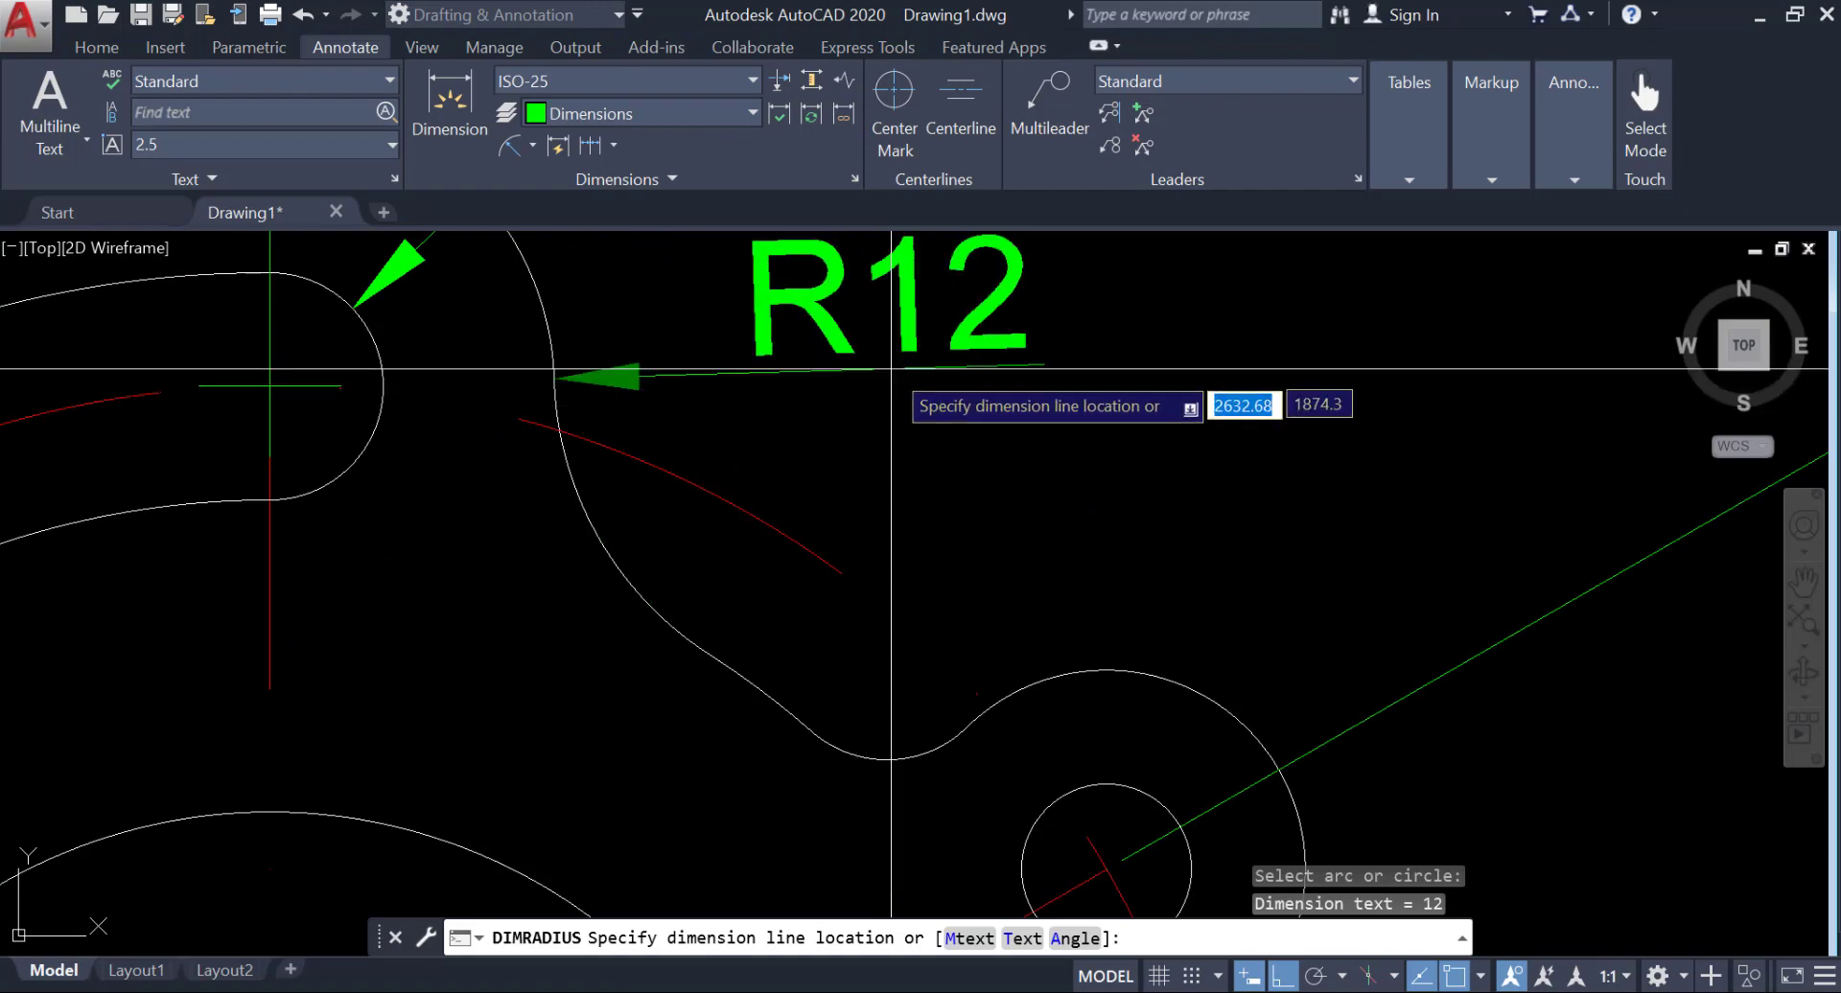
left_click(897, 424)
Step: Add a radius dimension to the small fillet where the outline meets the upper-right lug, with its text above the lug
scroll(951, 513, "down", 3)
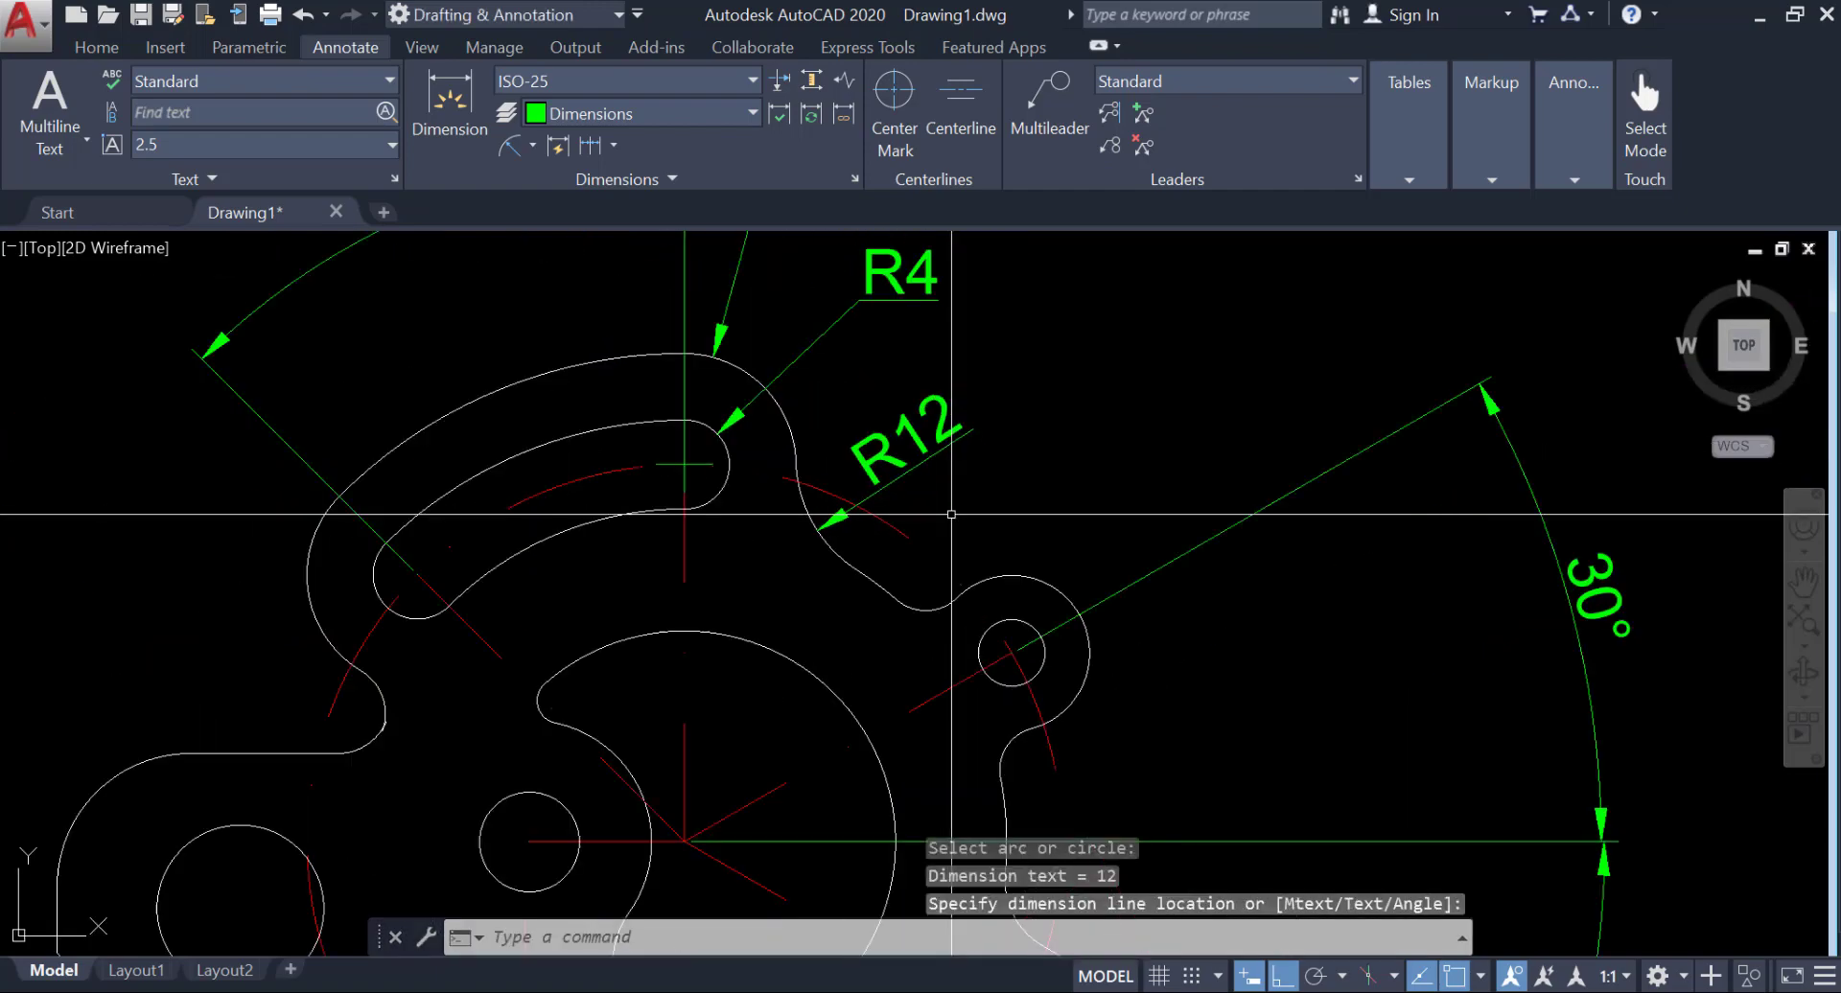
left_click(514, 144)
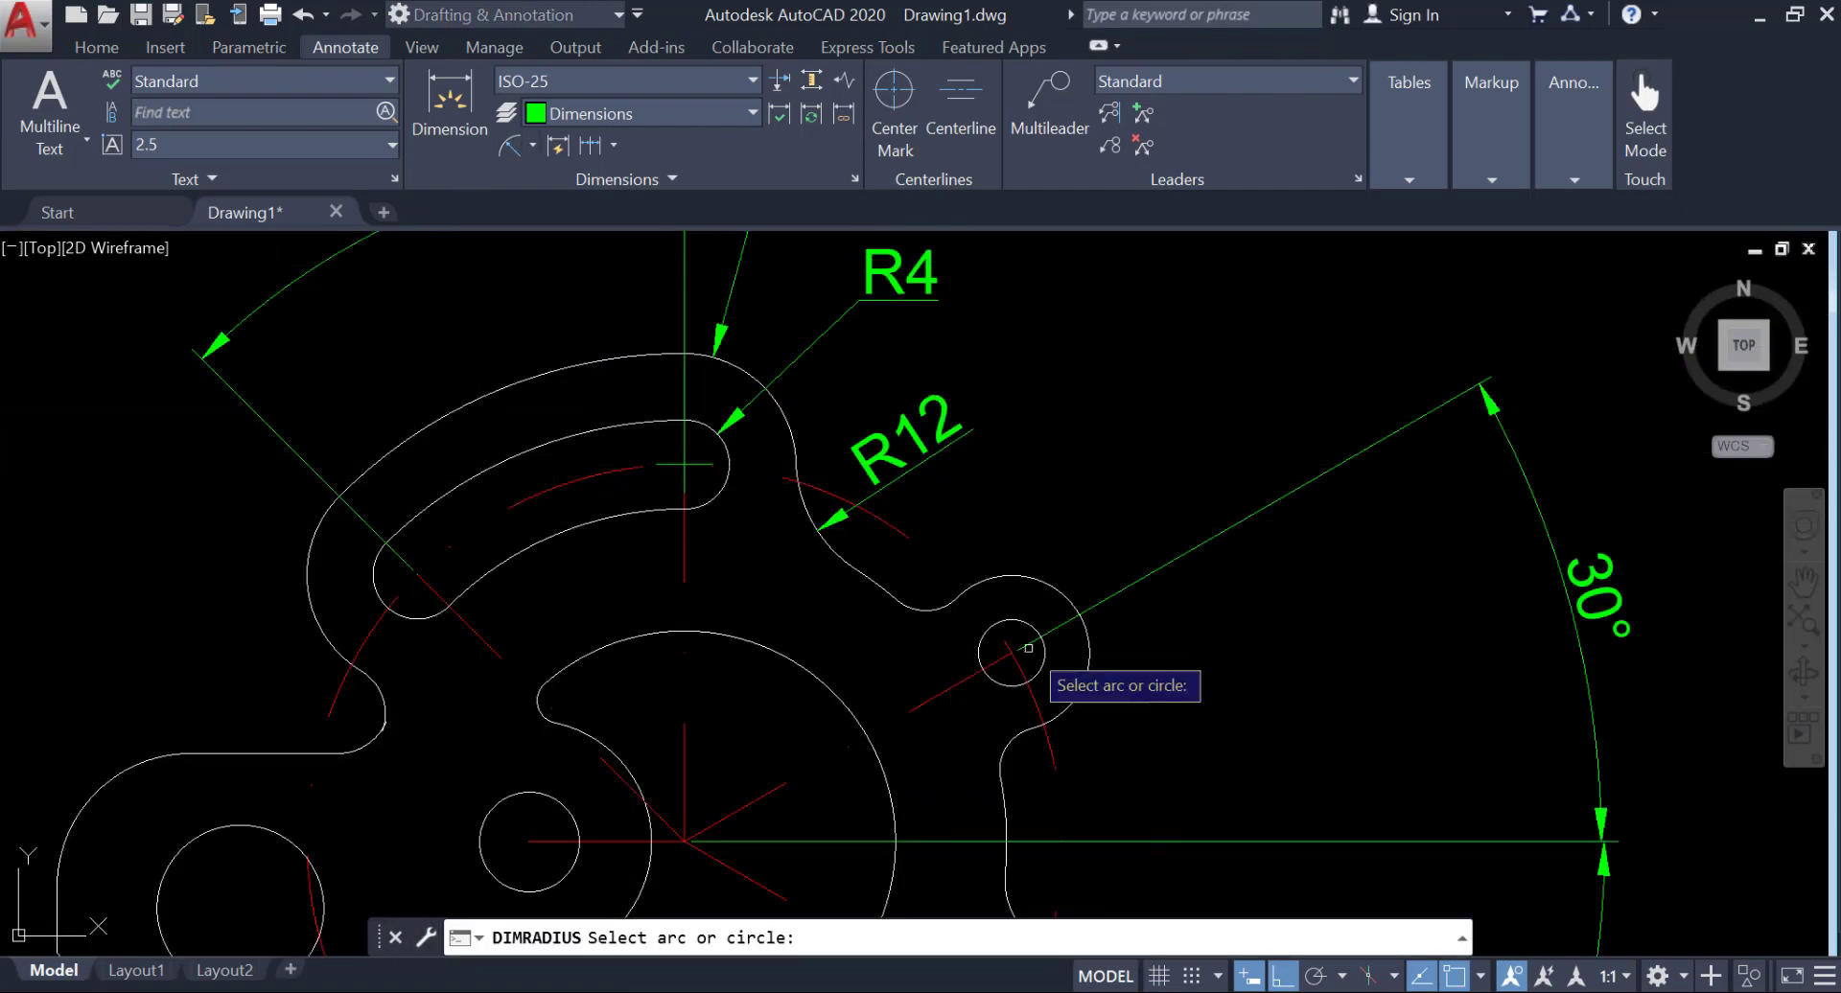
left_click(943, 609)
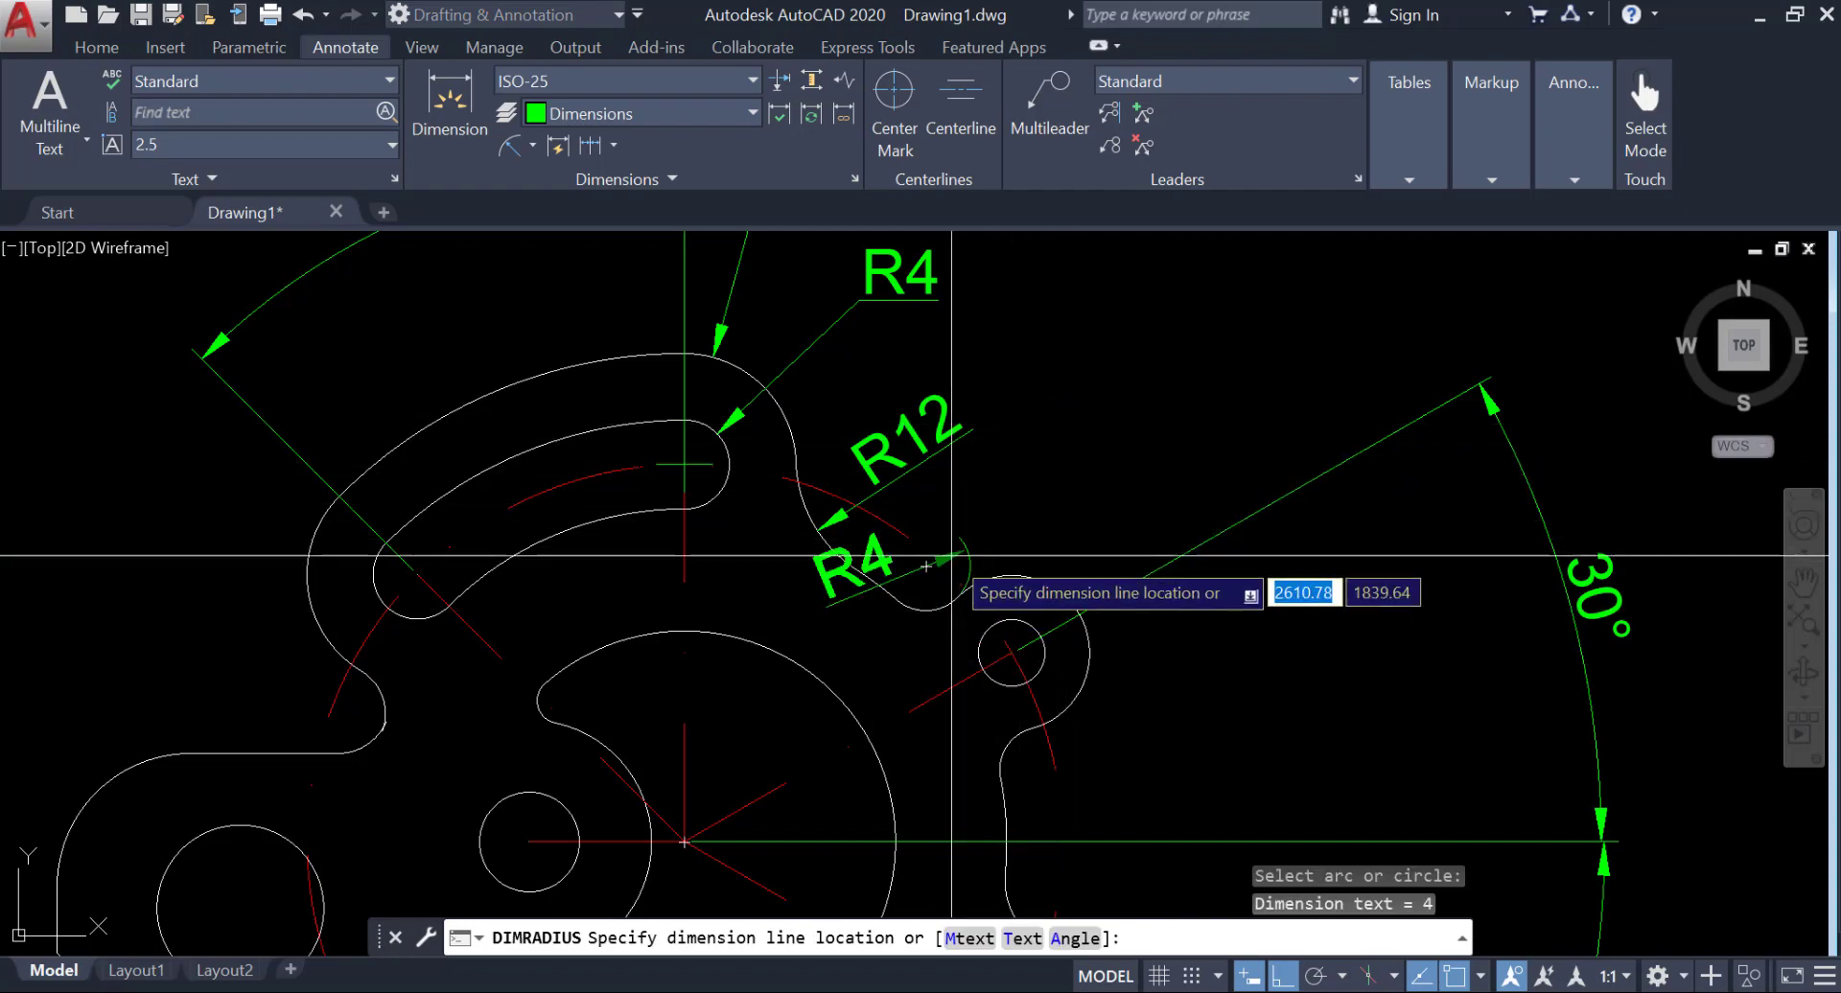
scroll(918, 592, "up", 2)
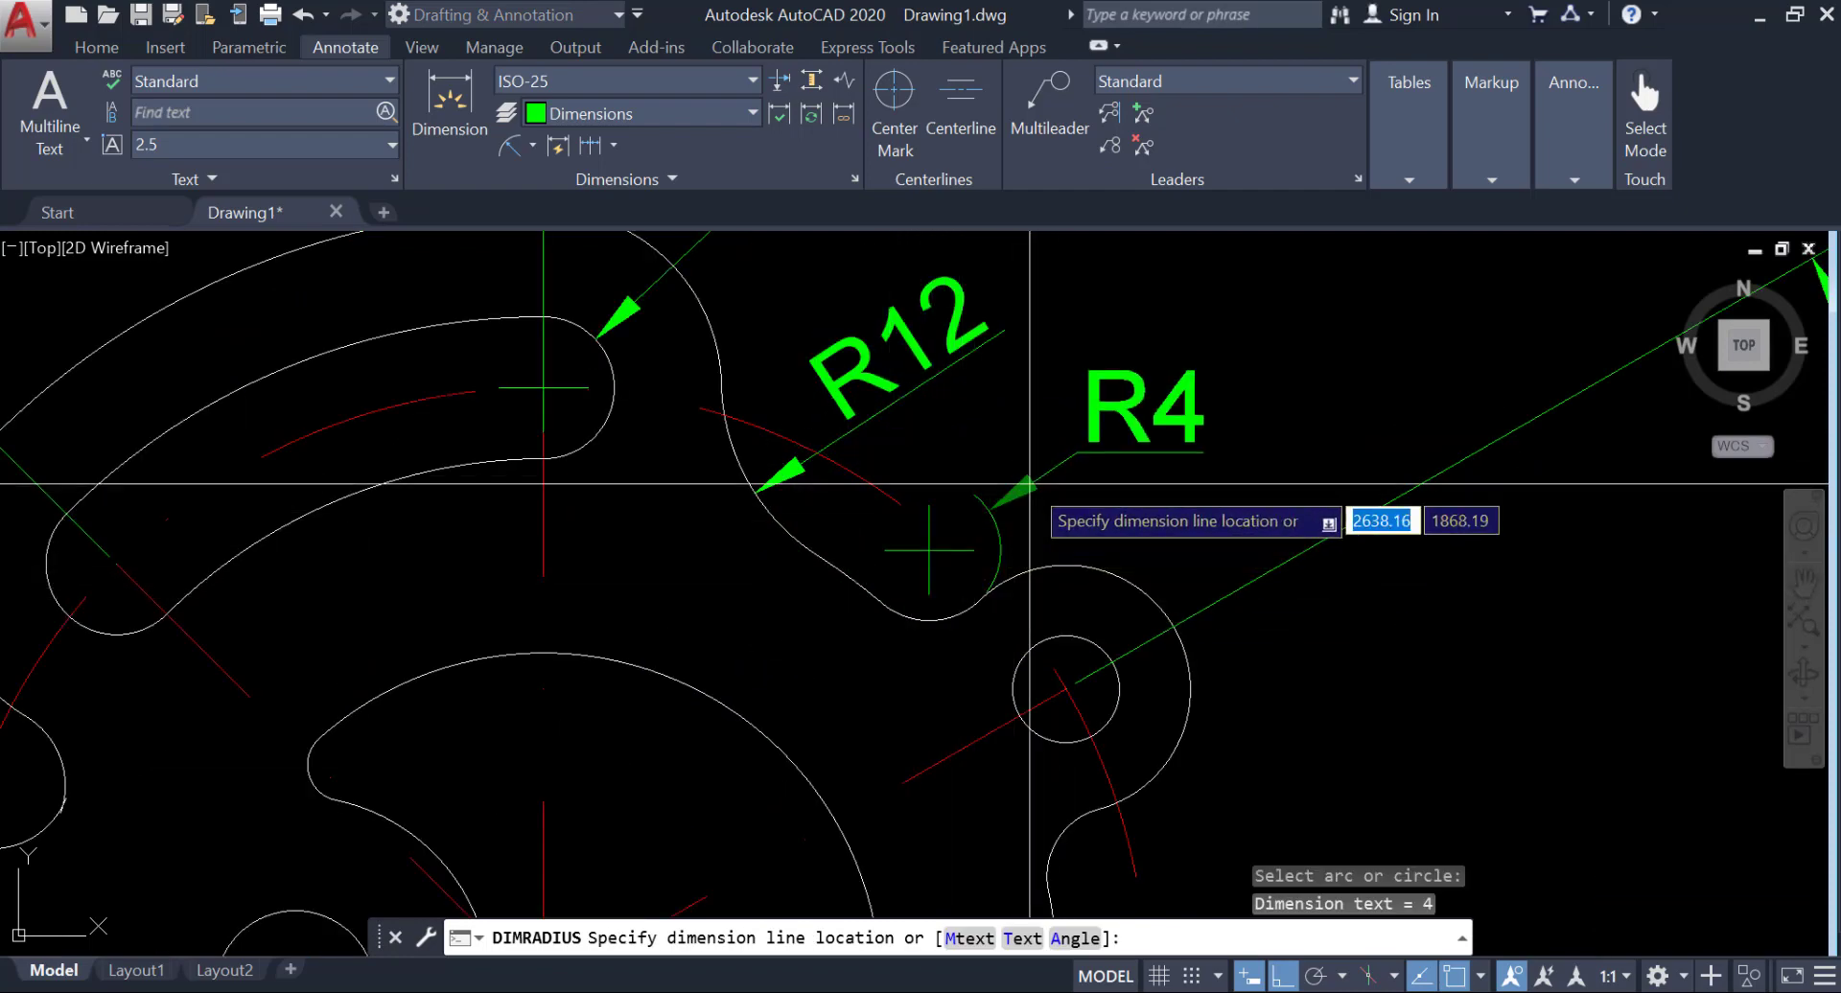
left_click(1137, 420)
Step: Add a radius dimension to the fillet between the curved-slot lug and the left lug, placing its text outside the plate
scroll(878, 515, "down", 2)
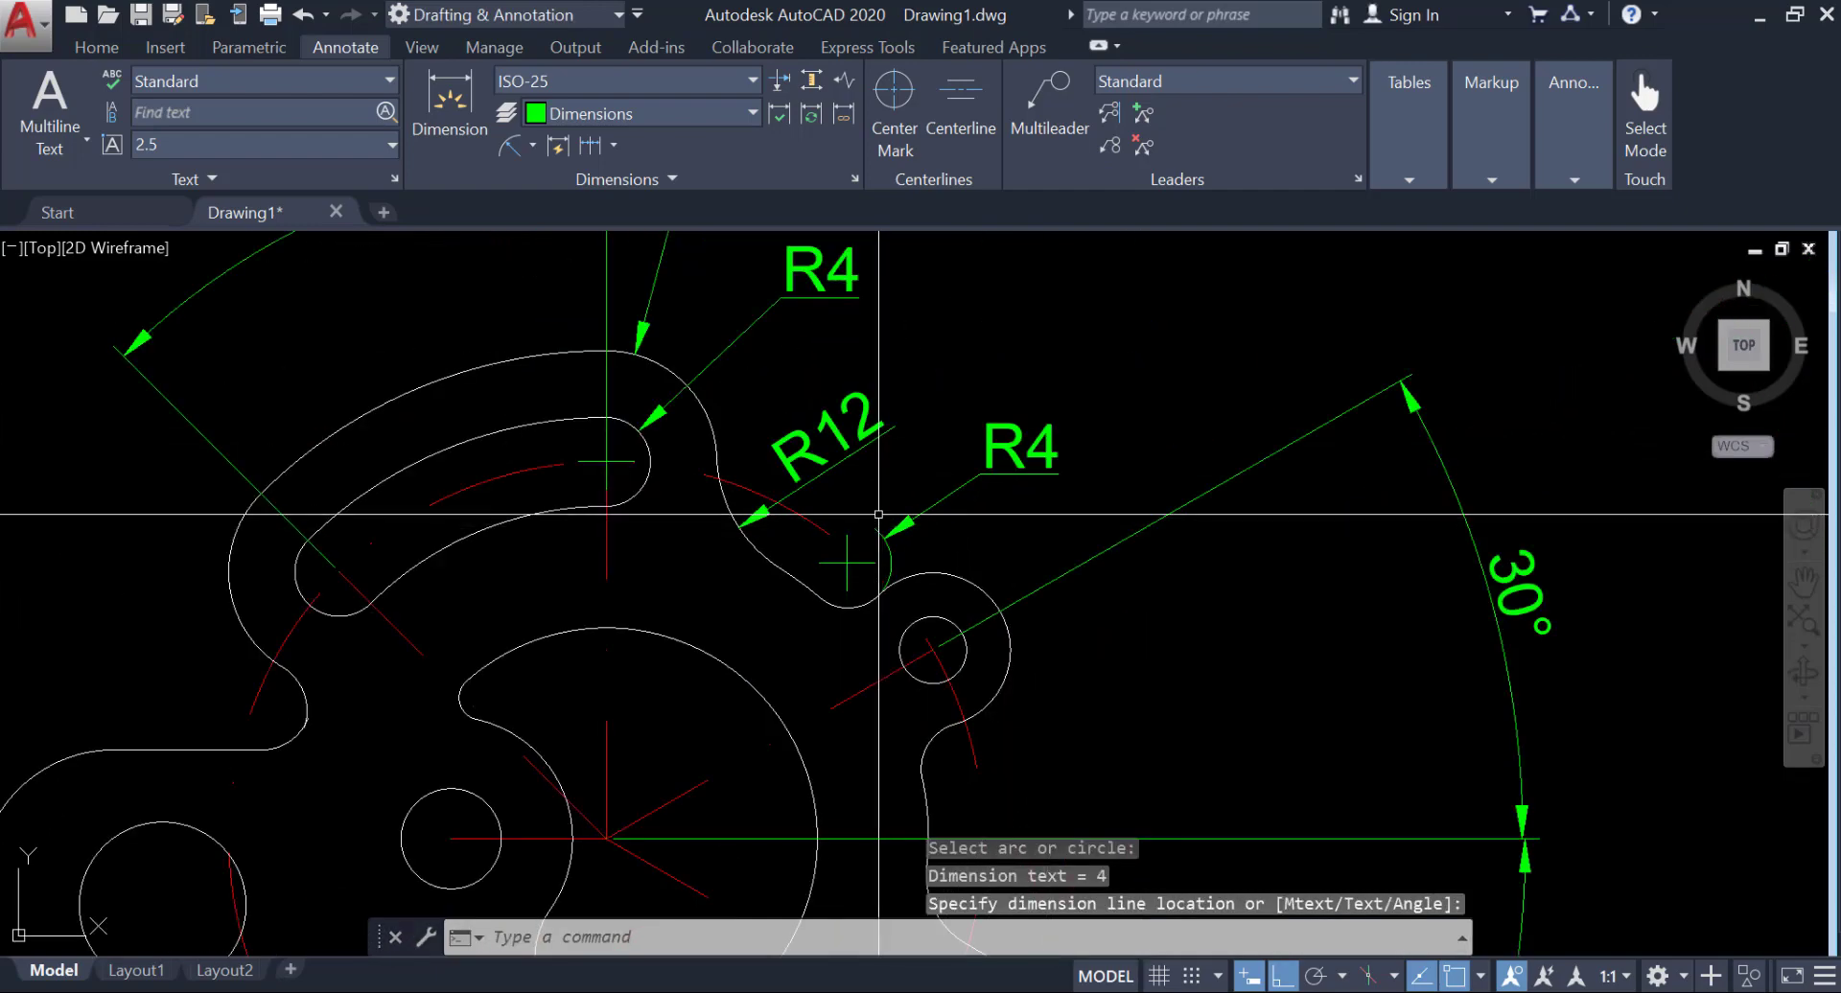
middle_click_drag(635, 499, 561, 431)
scroll(563, 437, "down", 2)
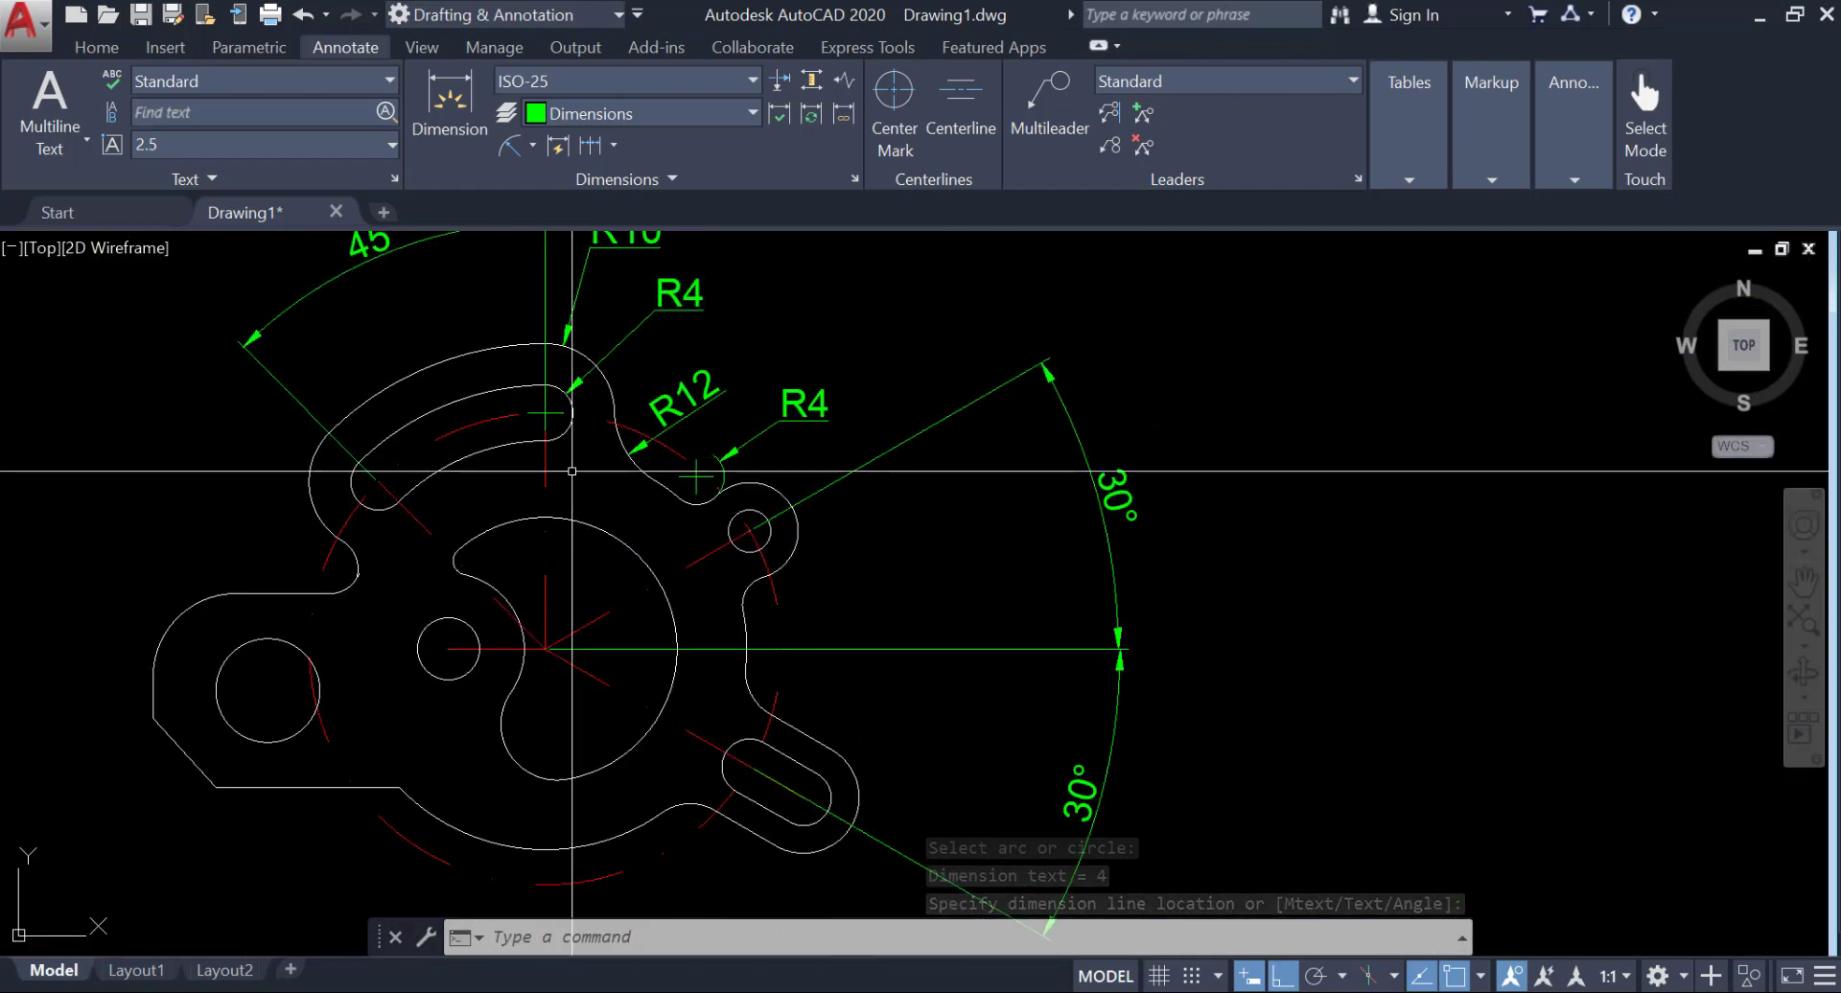
middle_click_drag(660, 532, 797, 623)
left_click(510, 147)
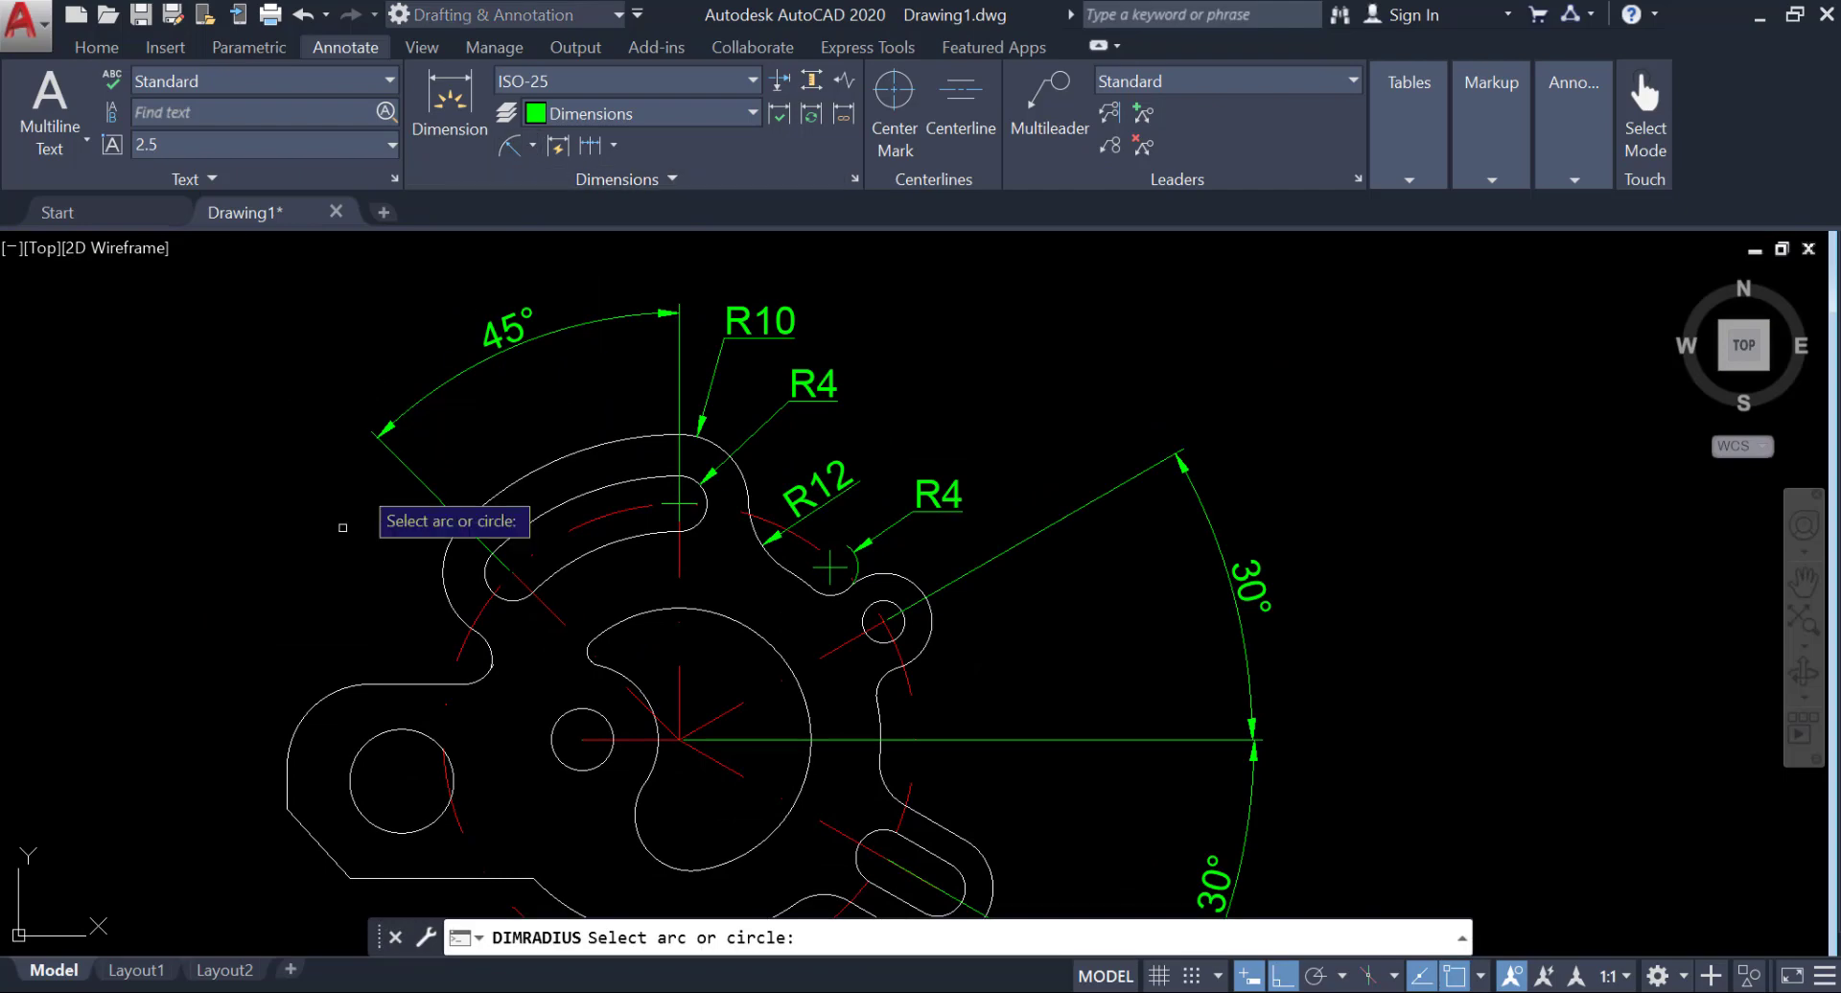
left_click(500, 654)
scroll(355, 623, "up", 5)
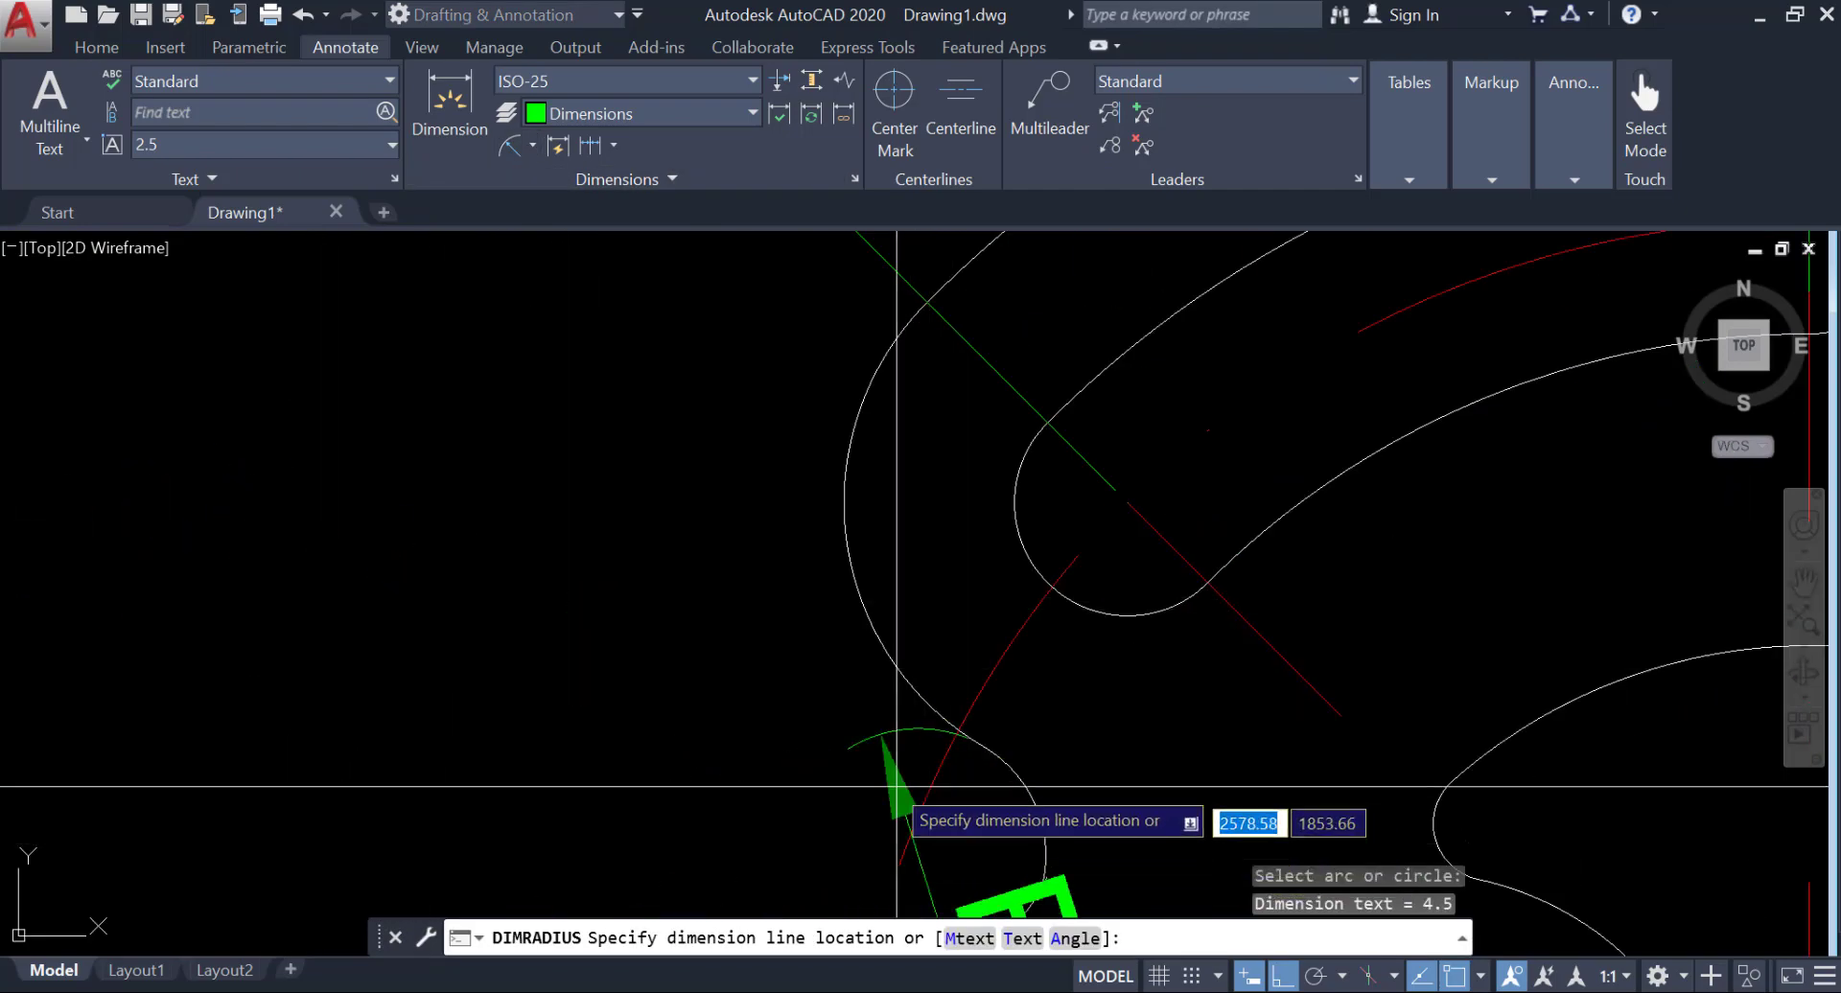
left_click(705, 812)
Step: Add a radius dimension to the left lug's rounded upper corner, placing its text outside the plate
scroll(838, 769, "down", 4)
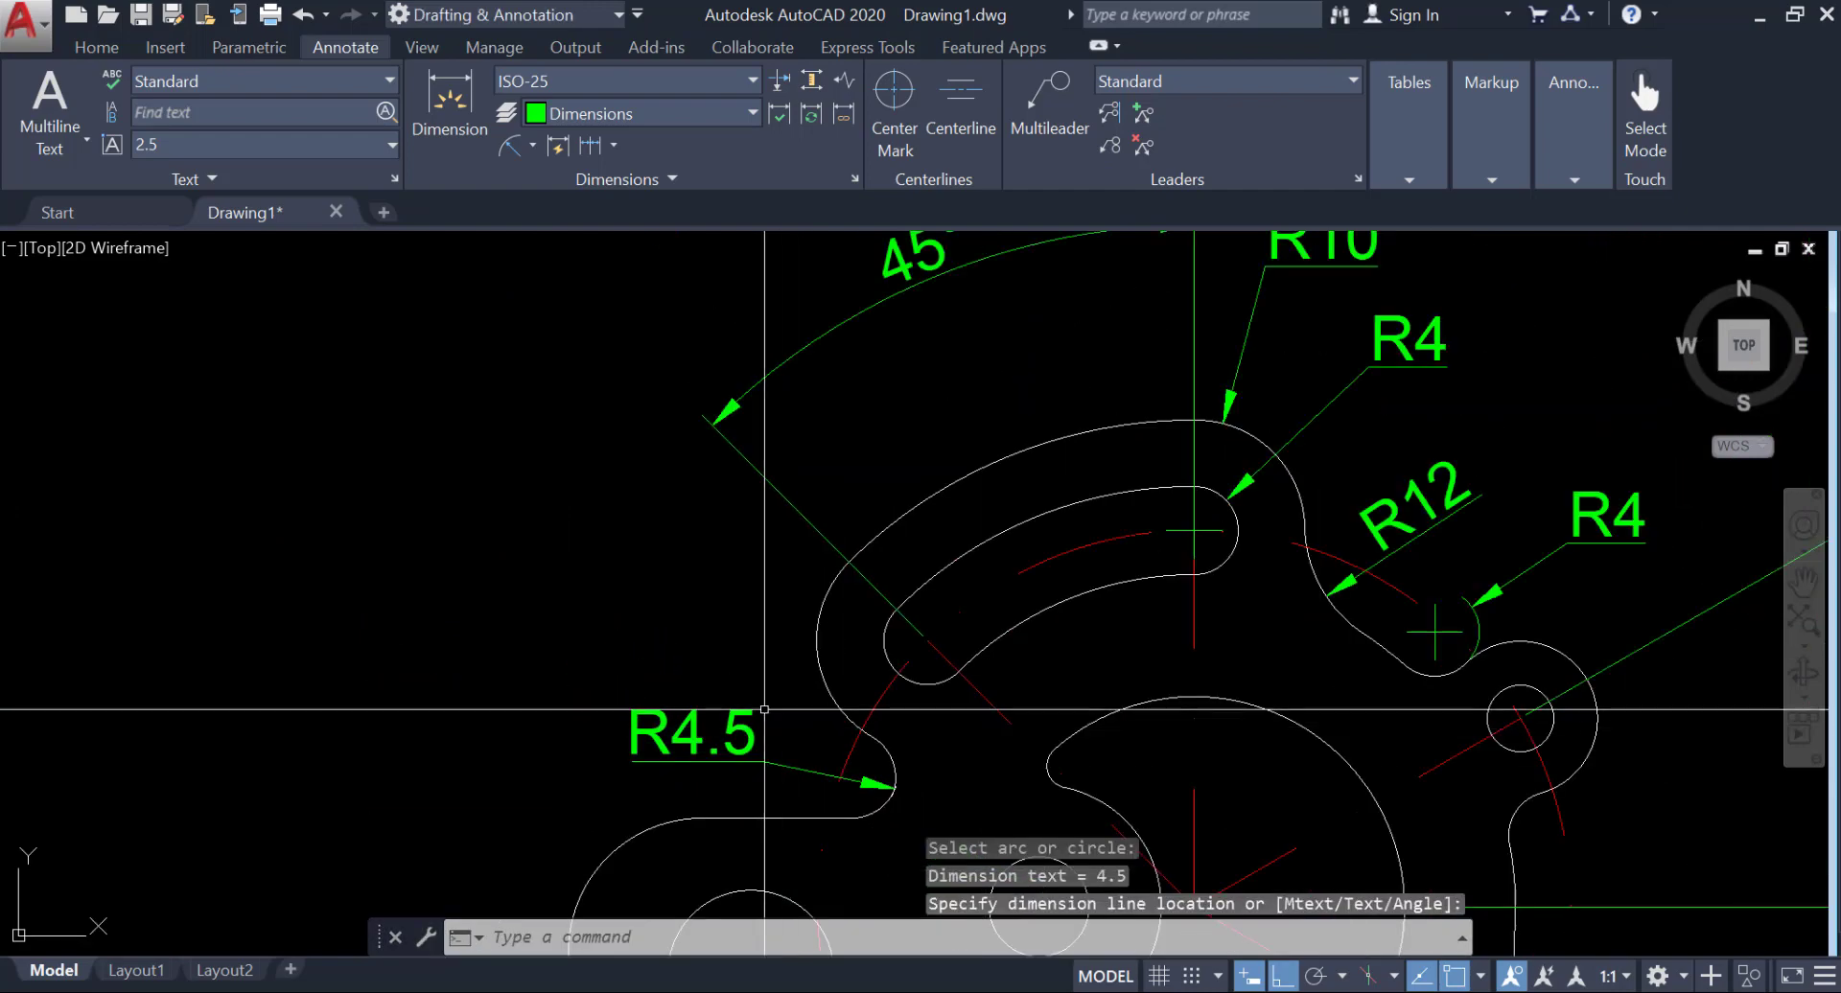
scroll(752, 709, "down", 5)
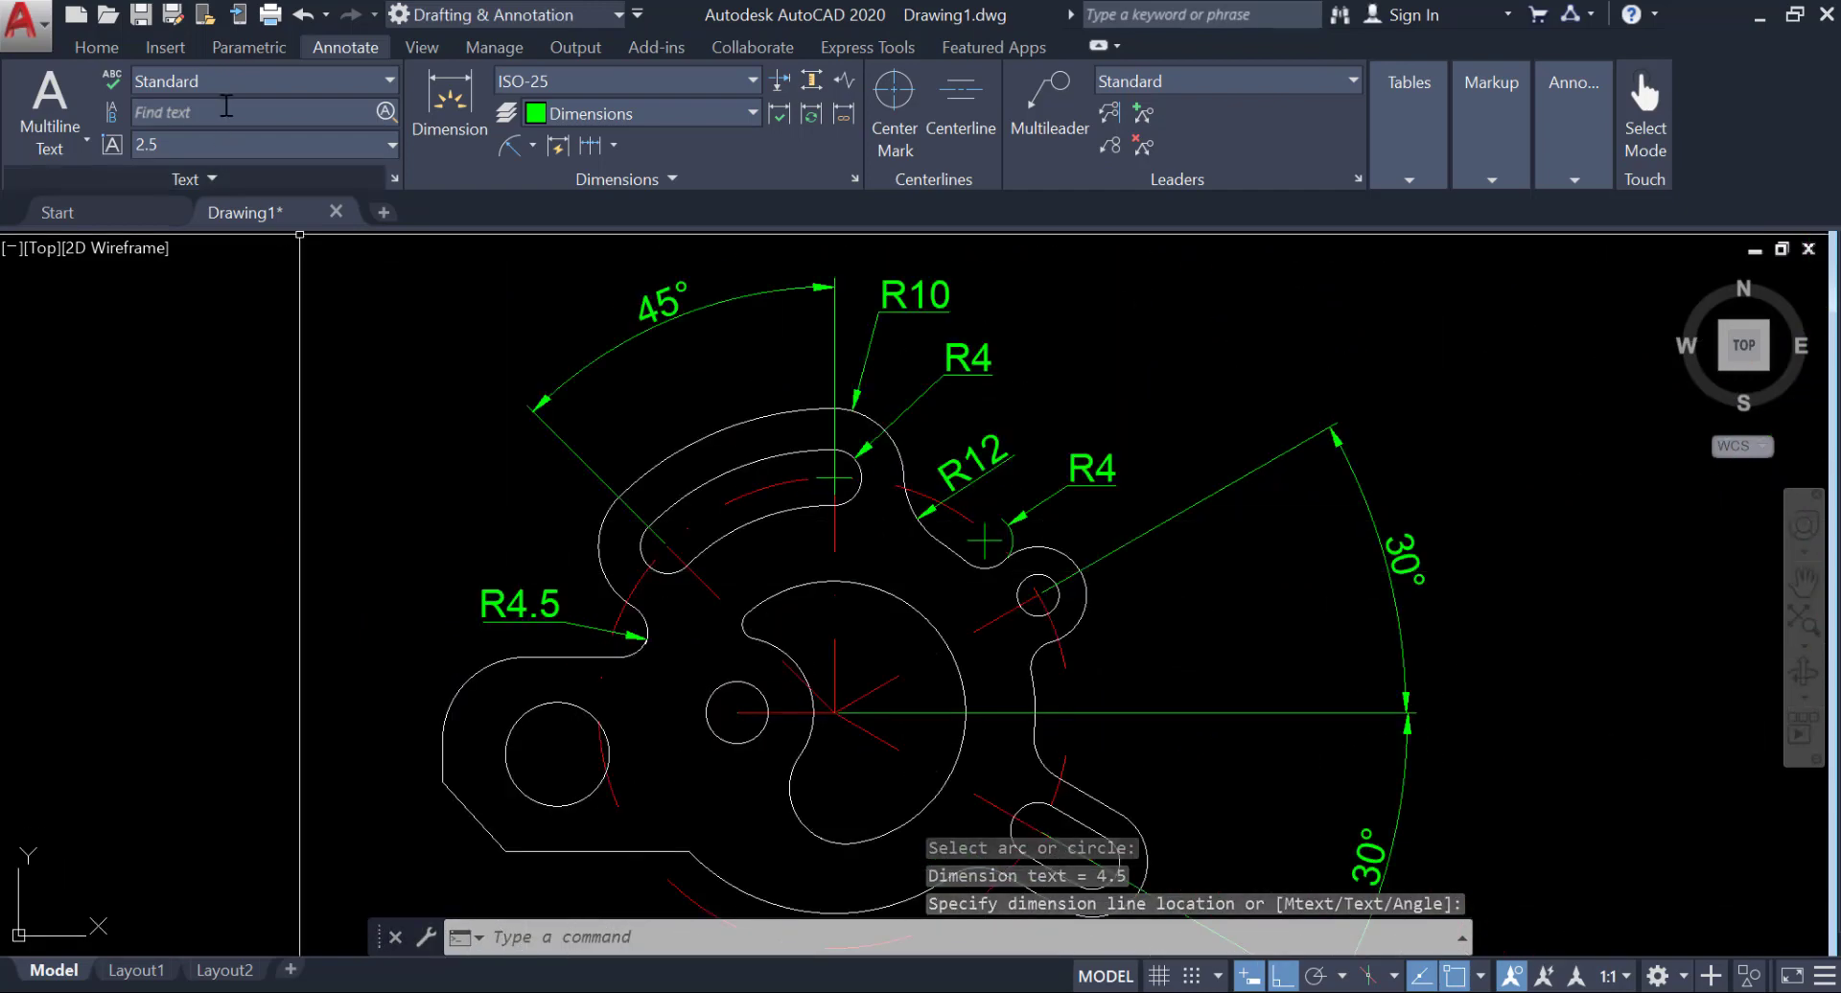
left_click(509, 146)
left_click(469, 686)
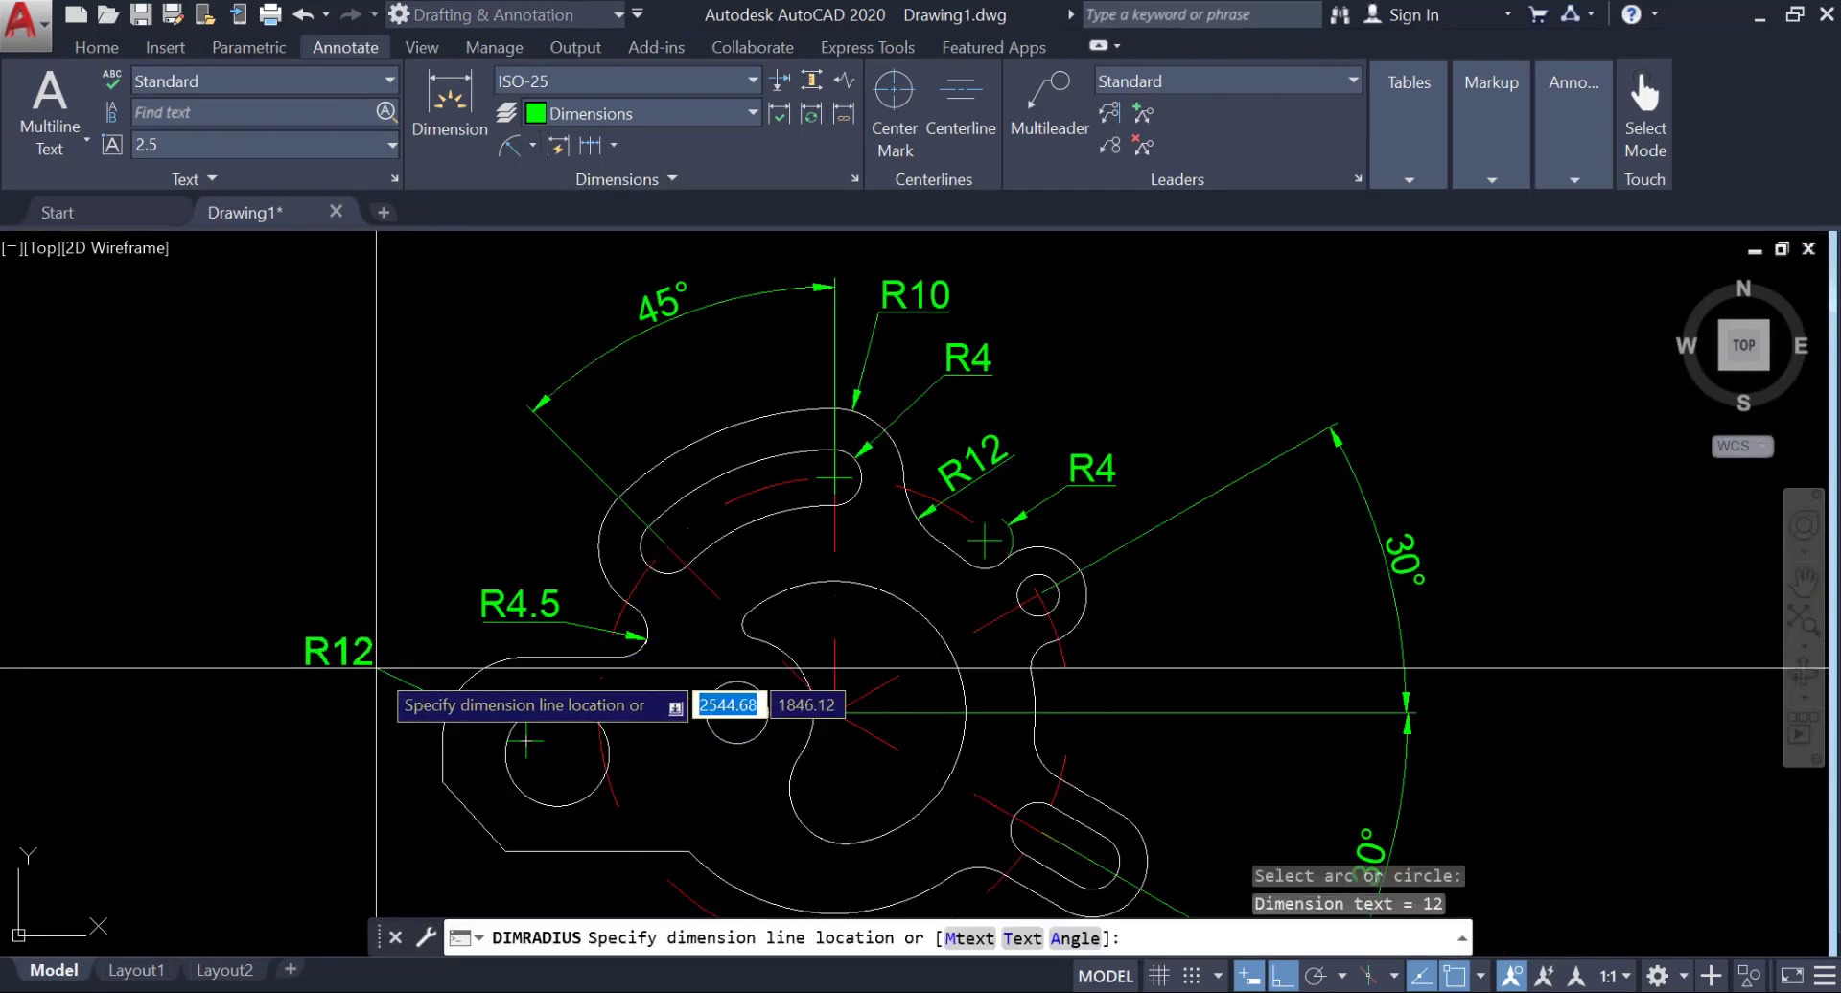
left_click(477, 692)
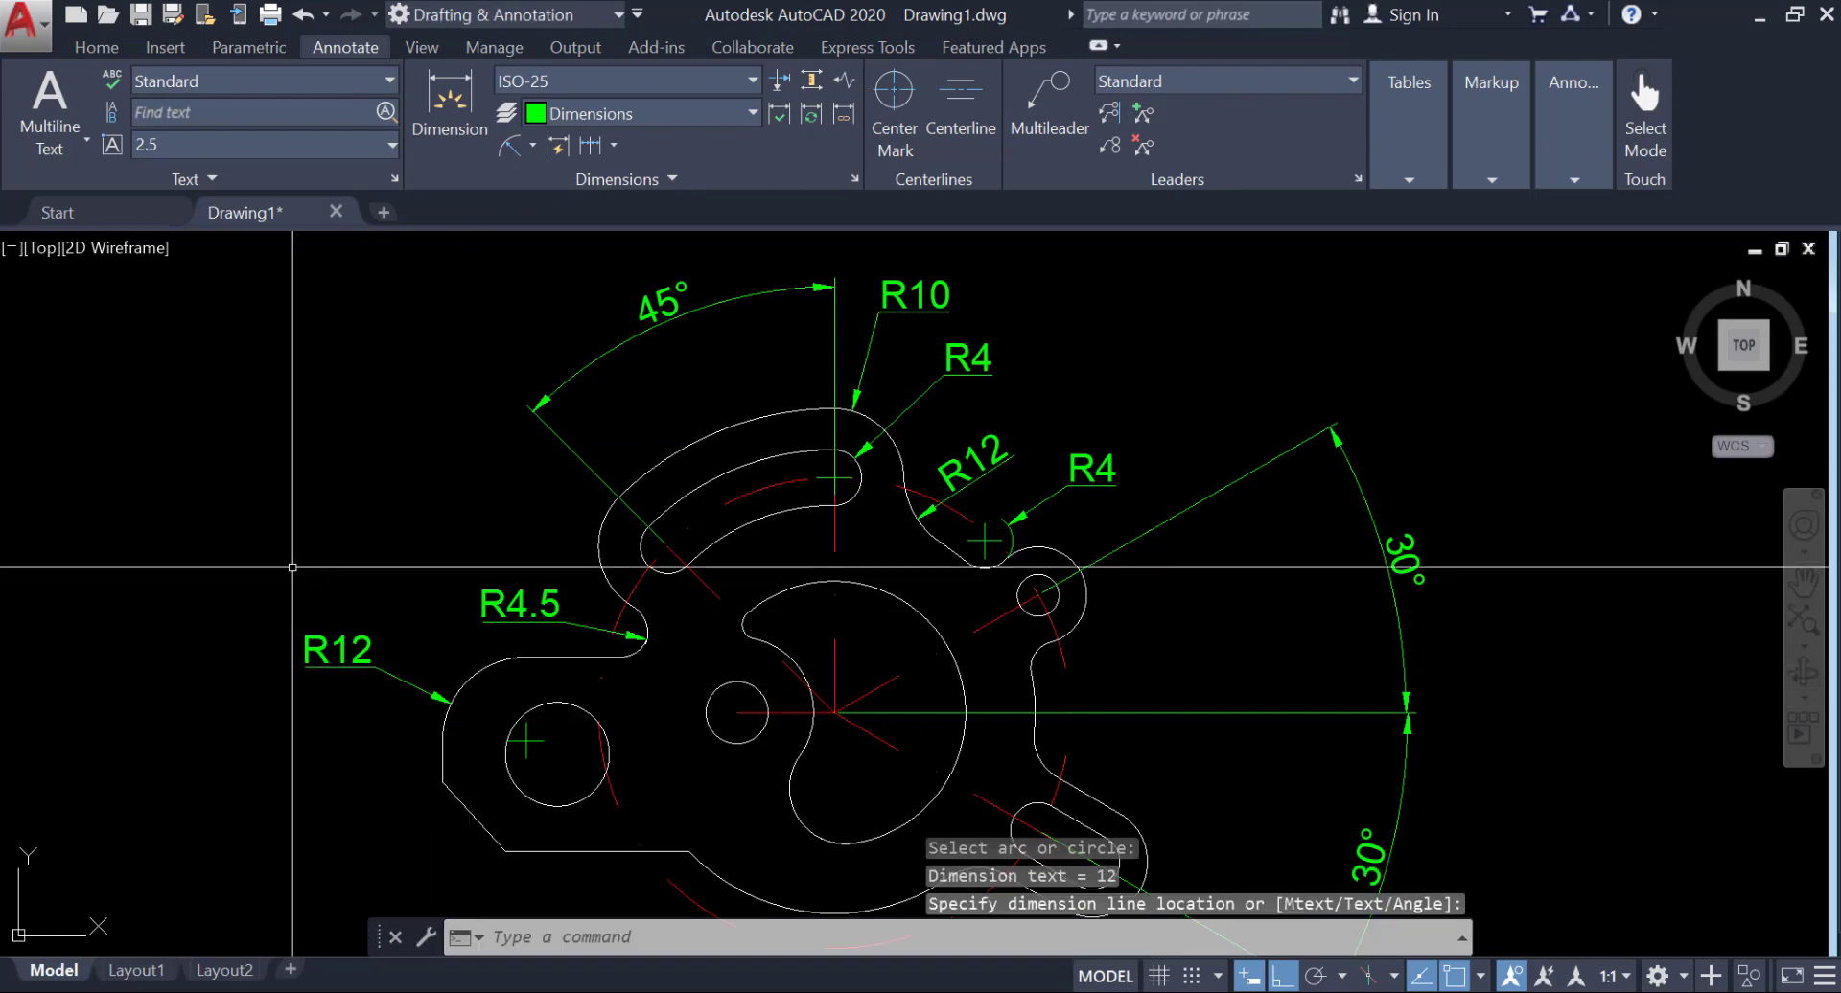
Step: Add a diameter dimension to the large hole in the left lug, with its text beside the hole inside the plate
middle_click_drag(217, 357, 58, 190)
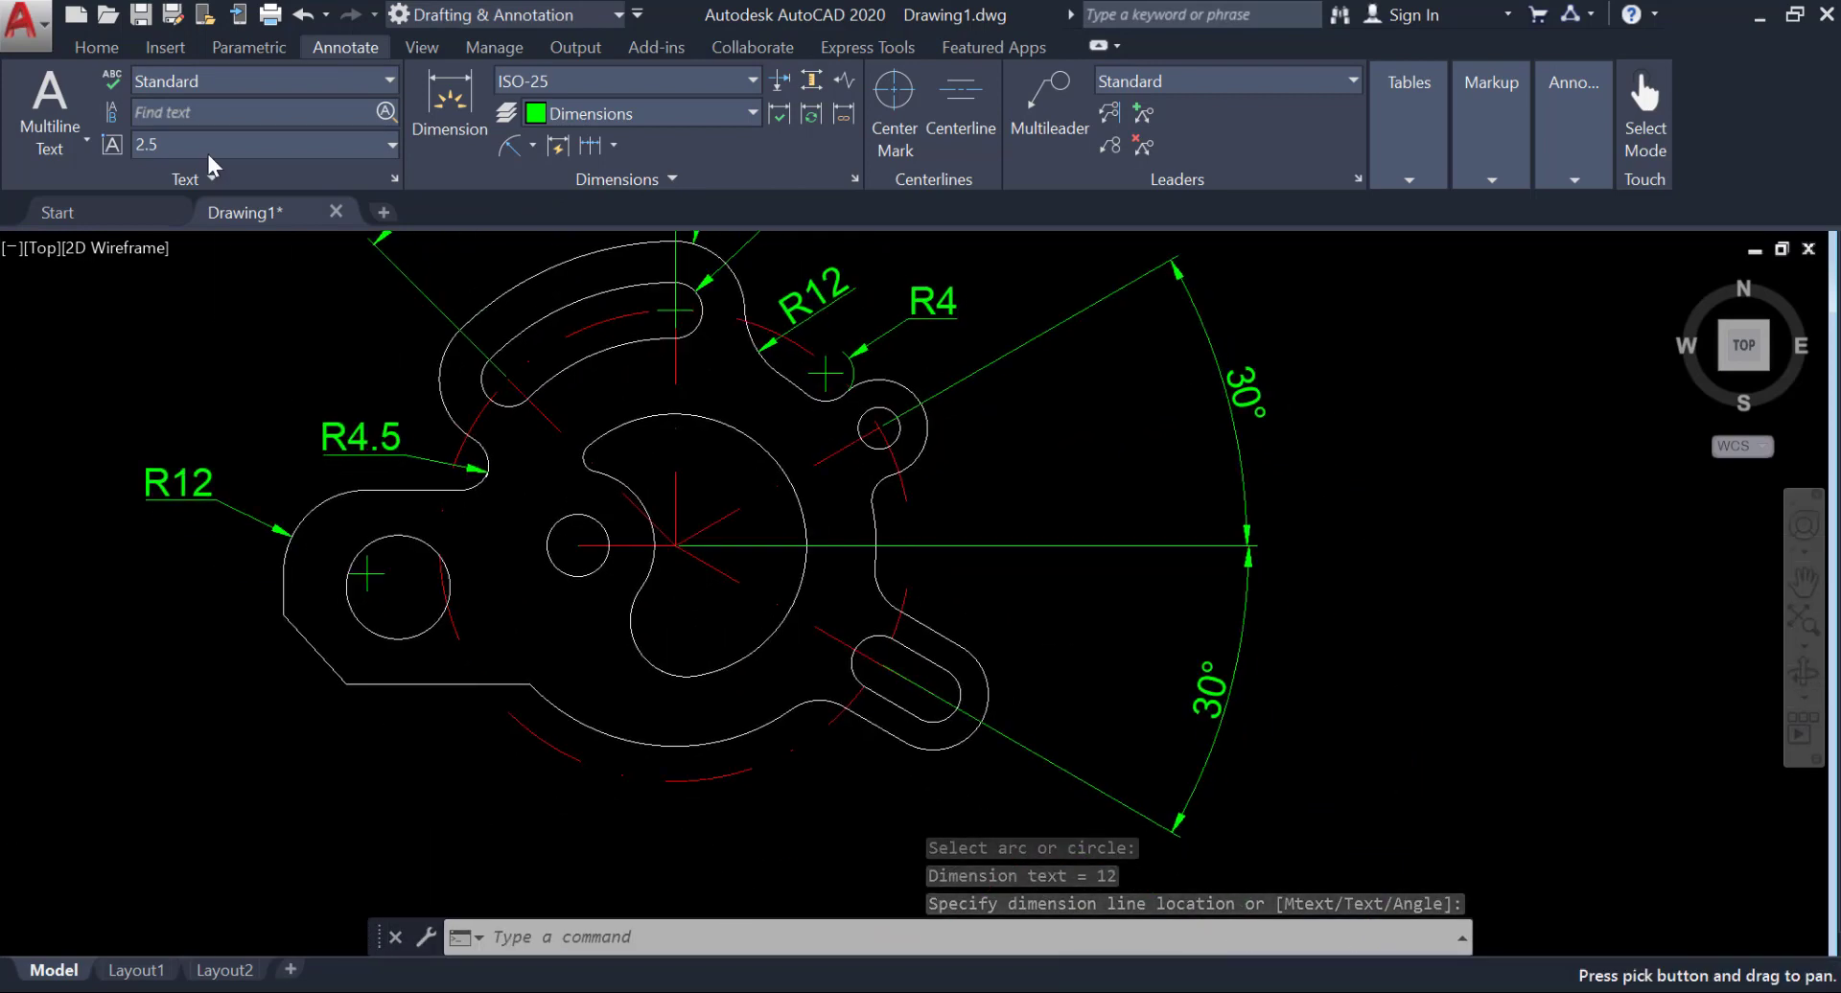
left_click(531, 146)
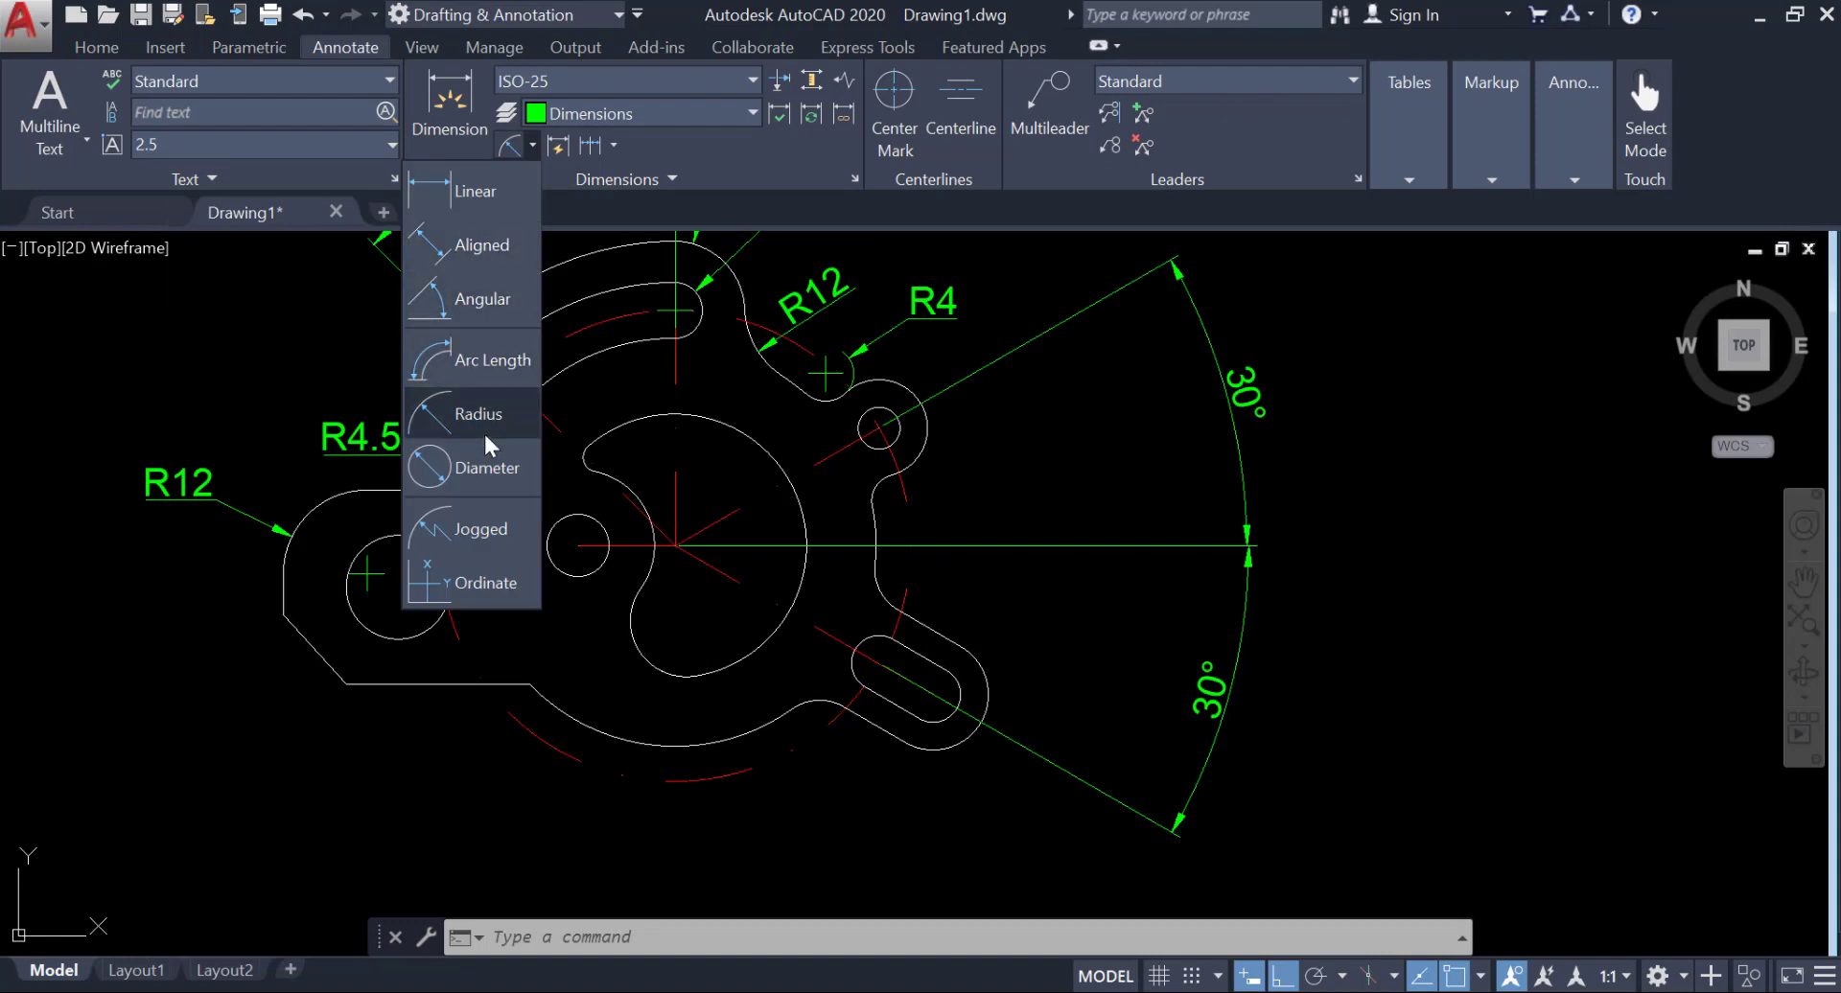
left_click(487, 466)
left_click(434, 628)
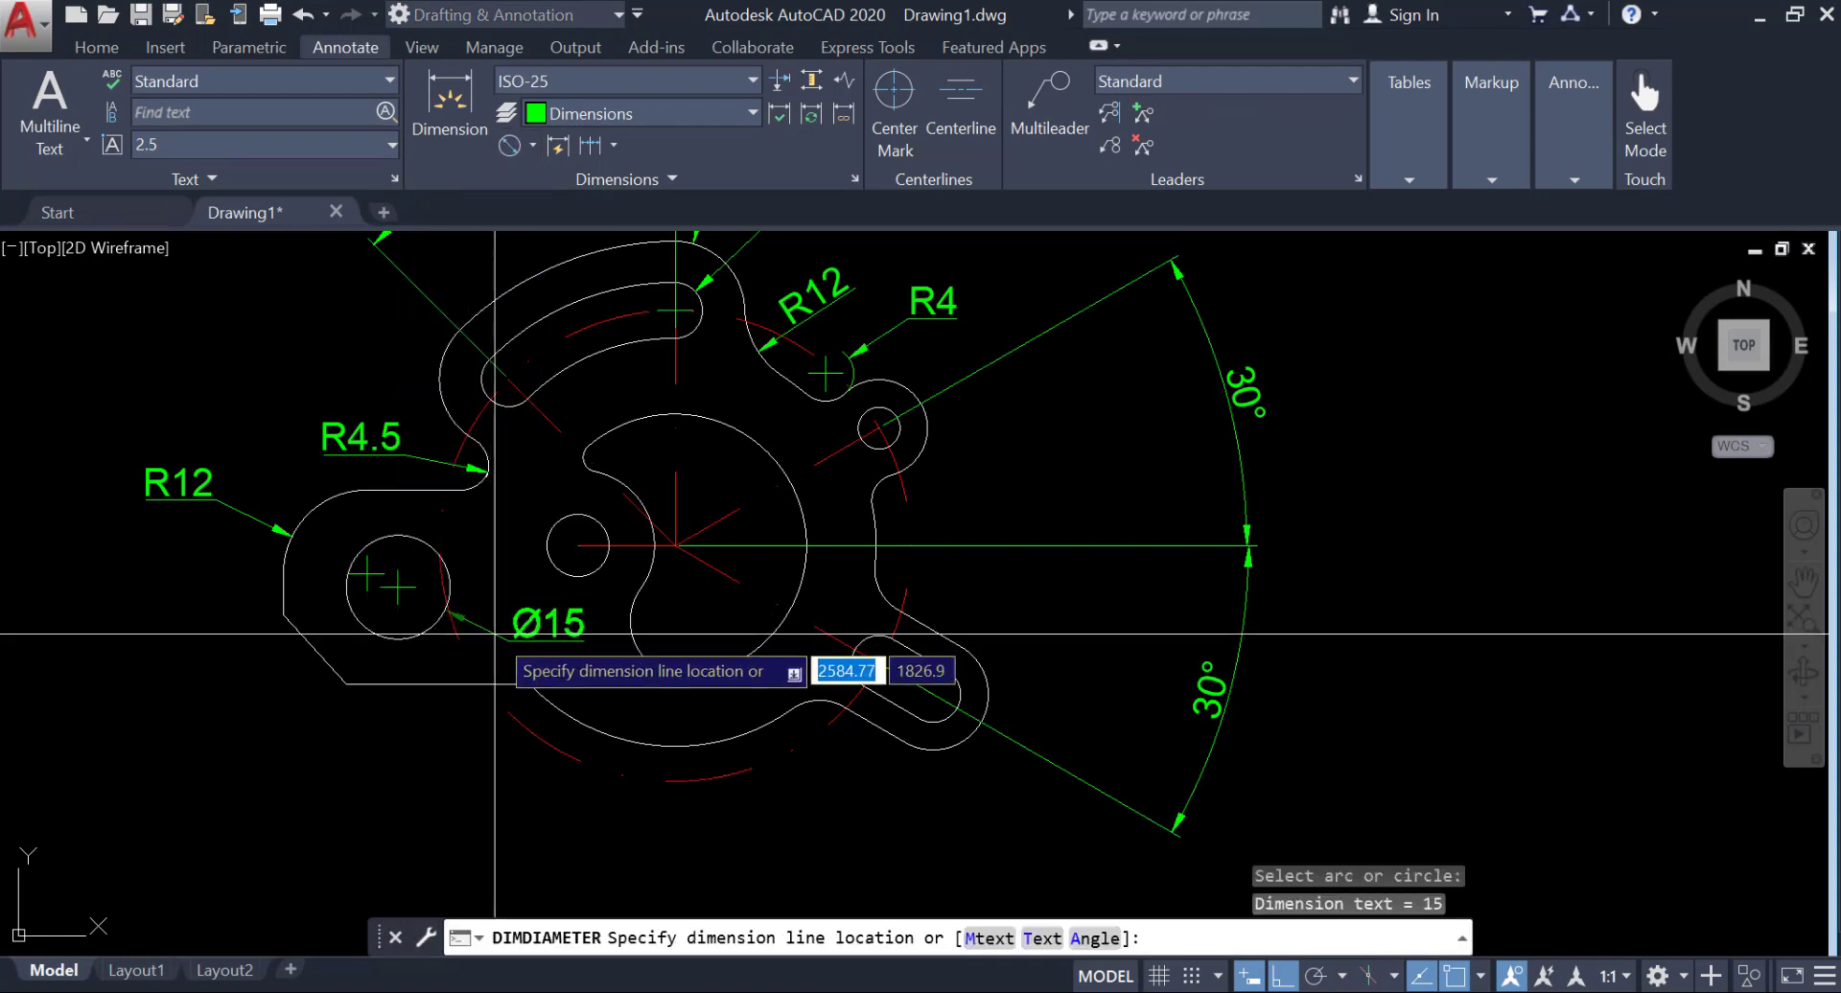
left_click(536, 623)
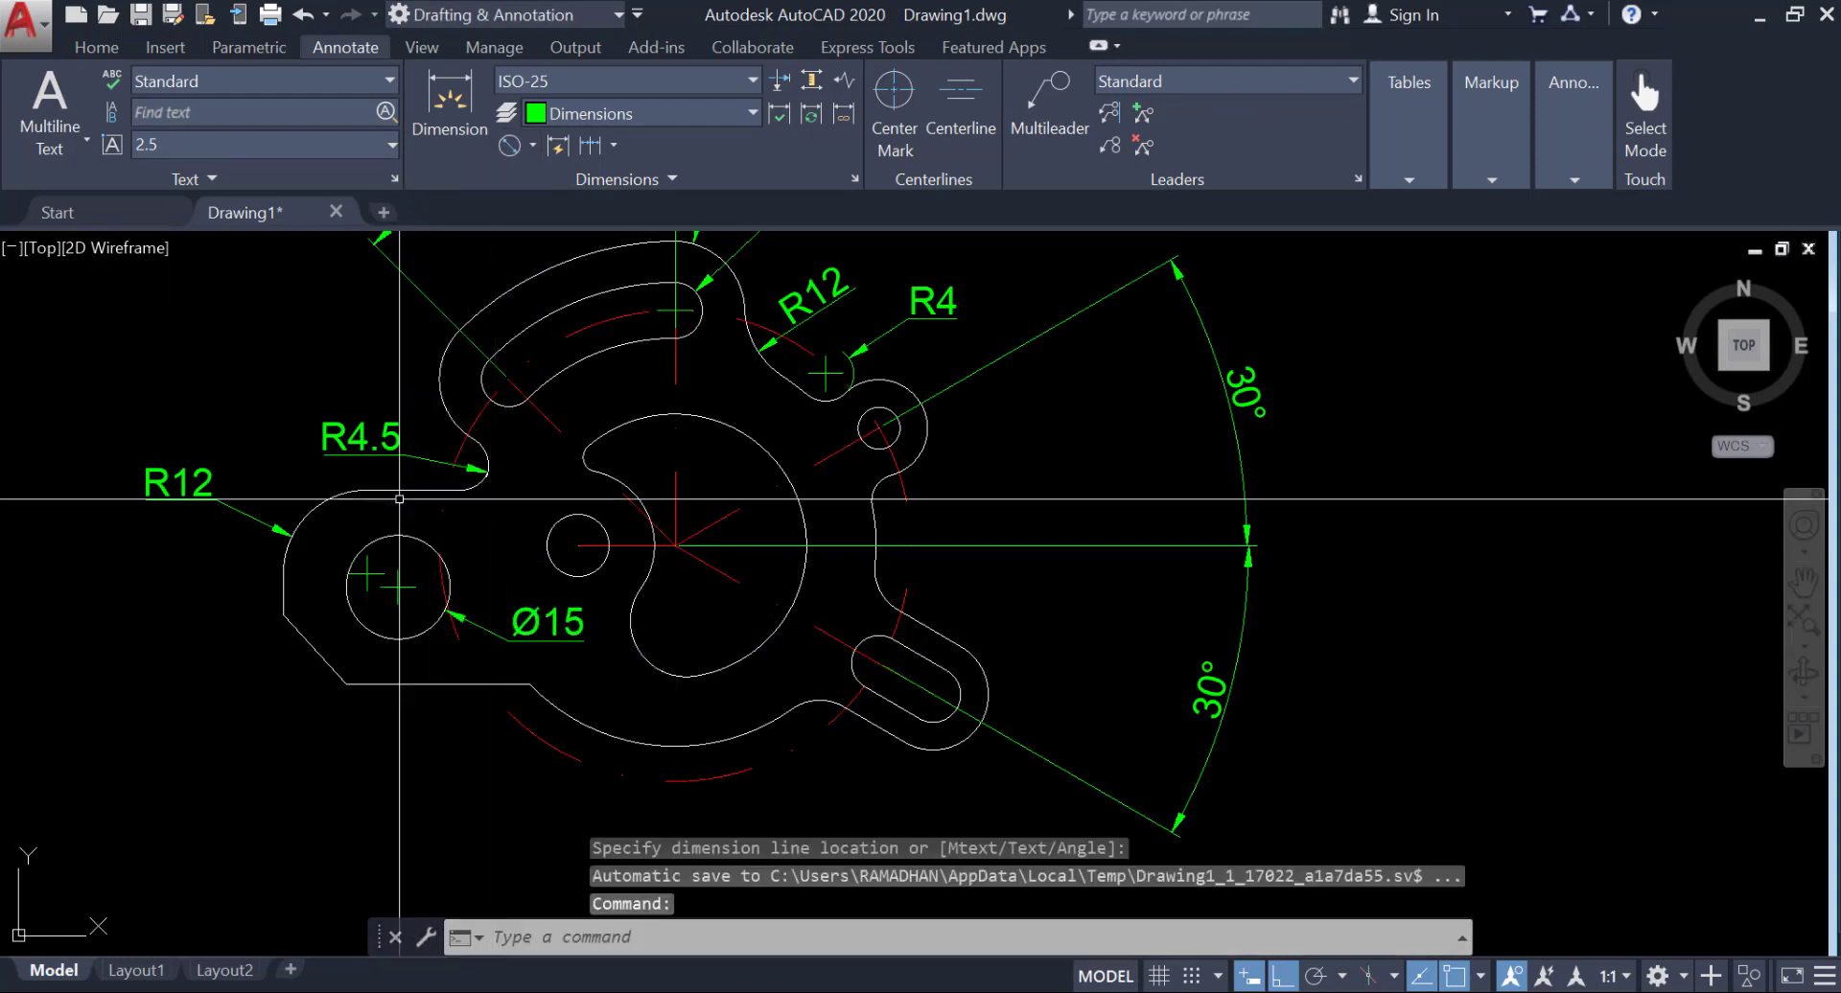
Step: Add a radius dimension to the small hole beside the central cutout, with its text to the left of the hole
left_click(532, 144)
left_click(489, 416)
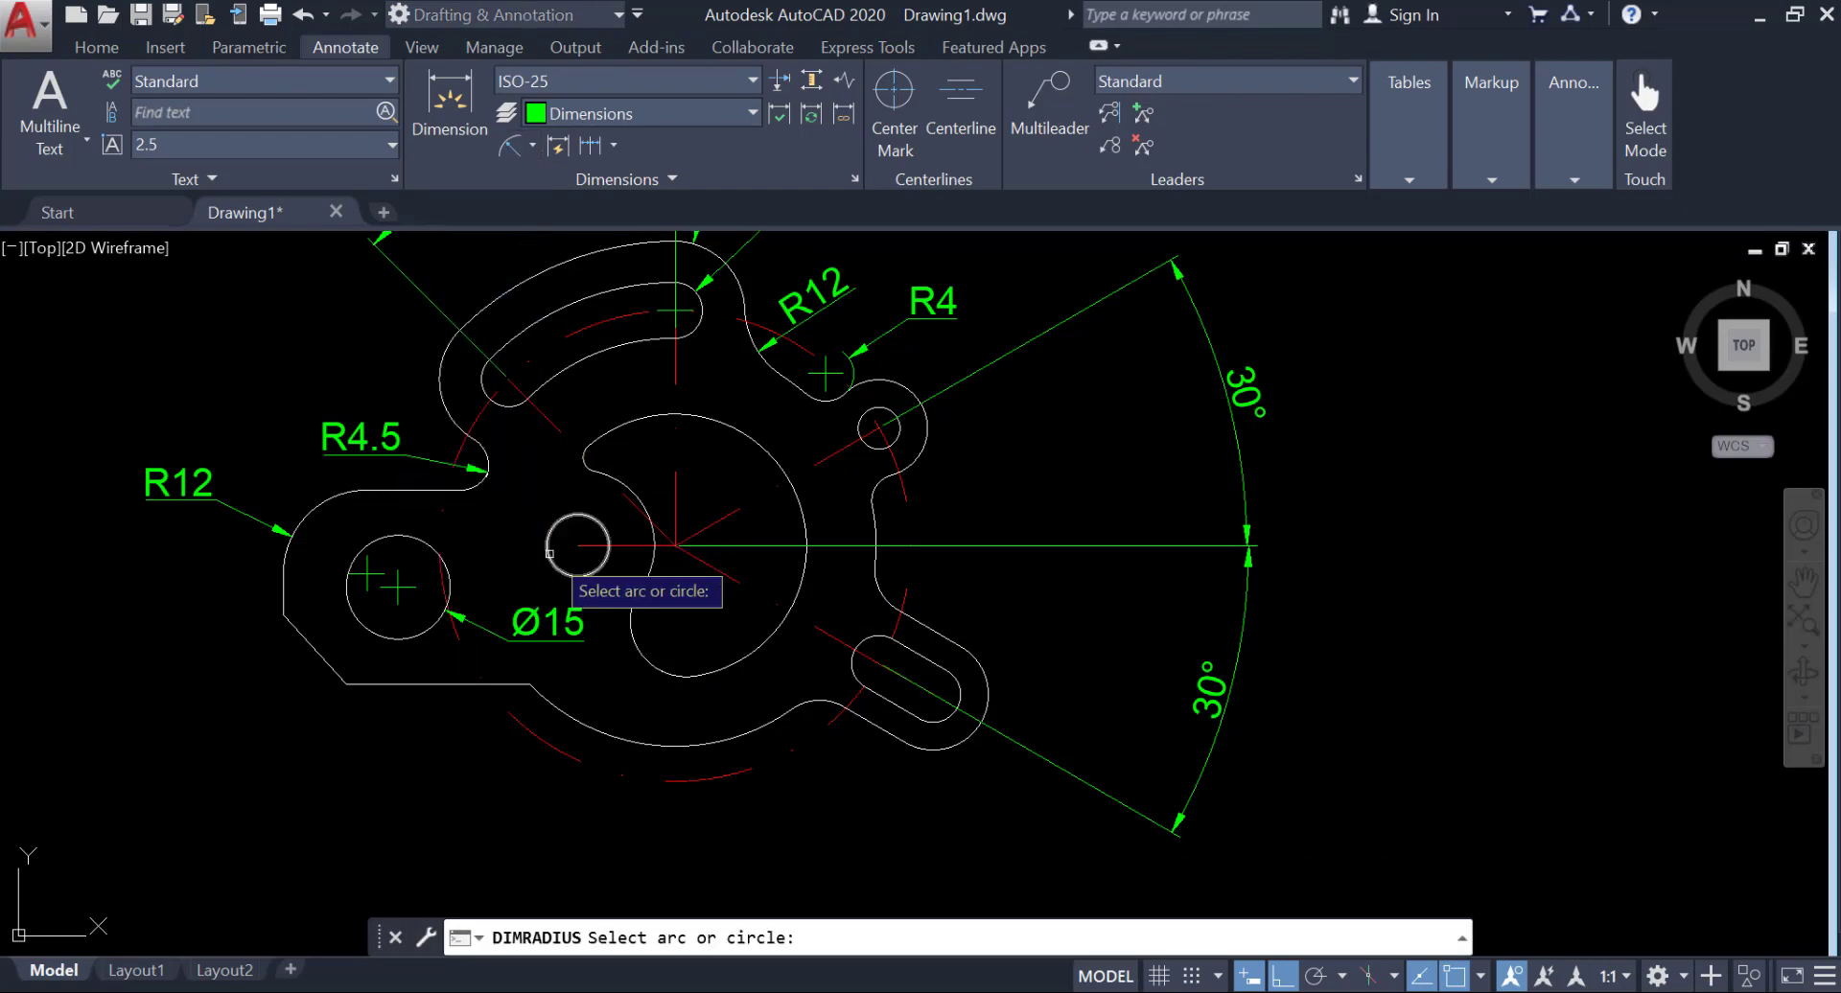
left_click(554, 529)
scroll(506, 541, "up", 4)
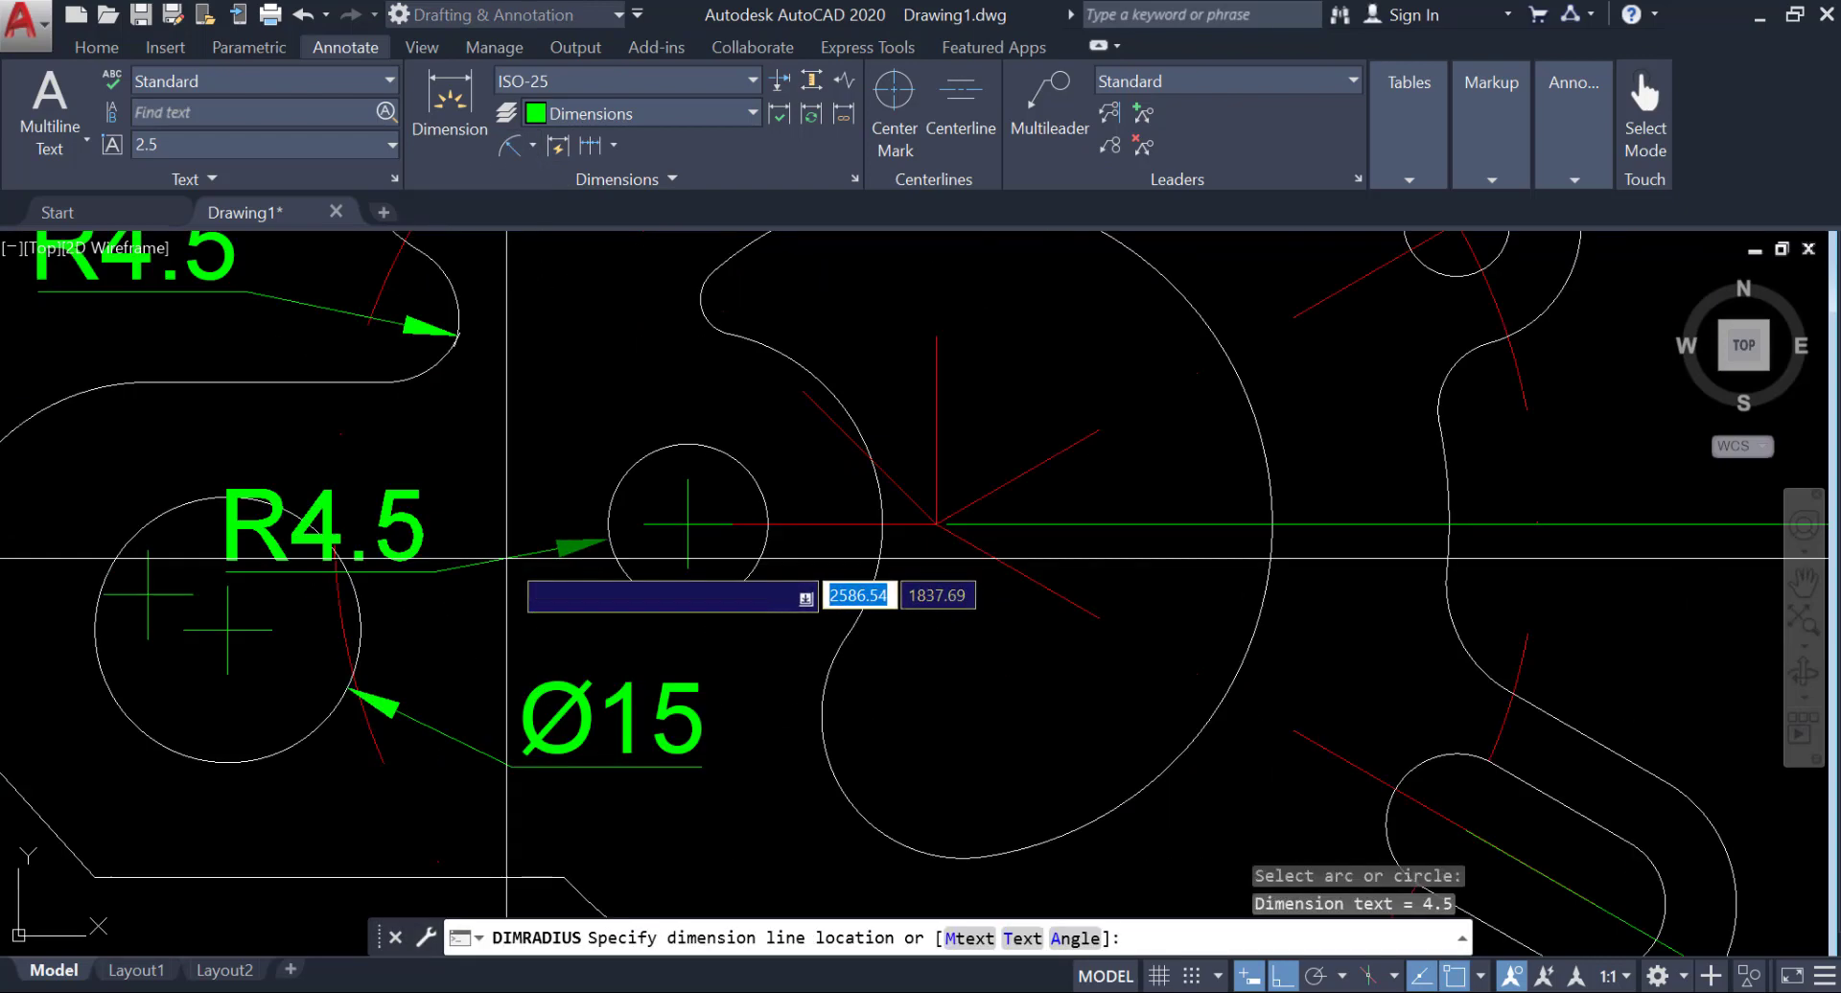
scroll(514, 496, "down", 6)
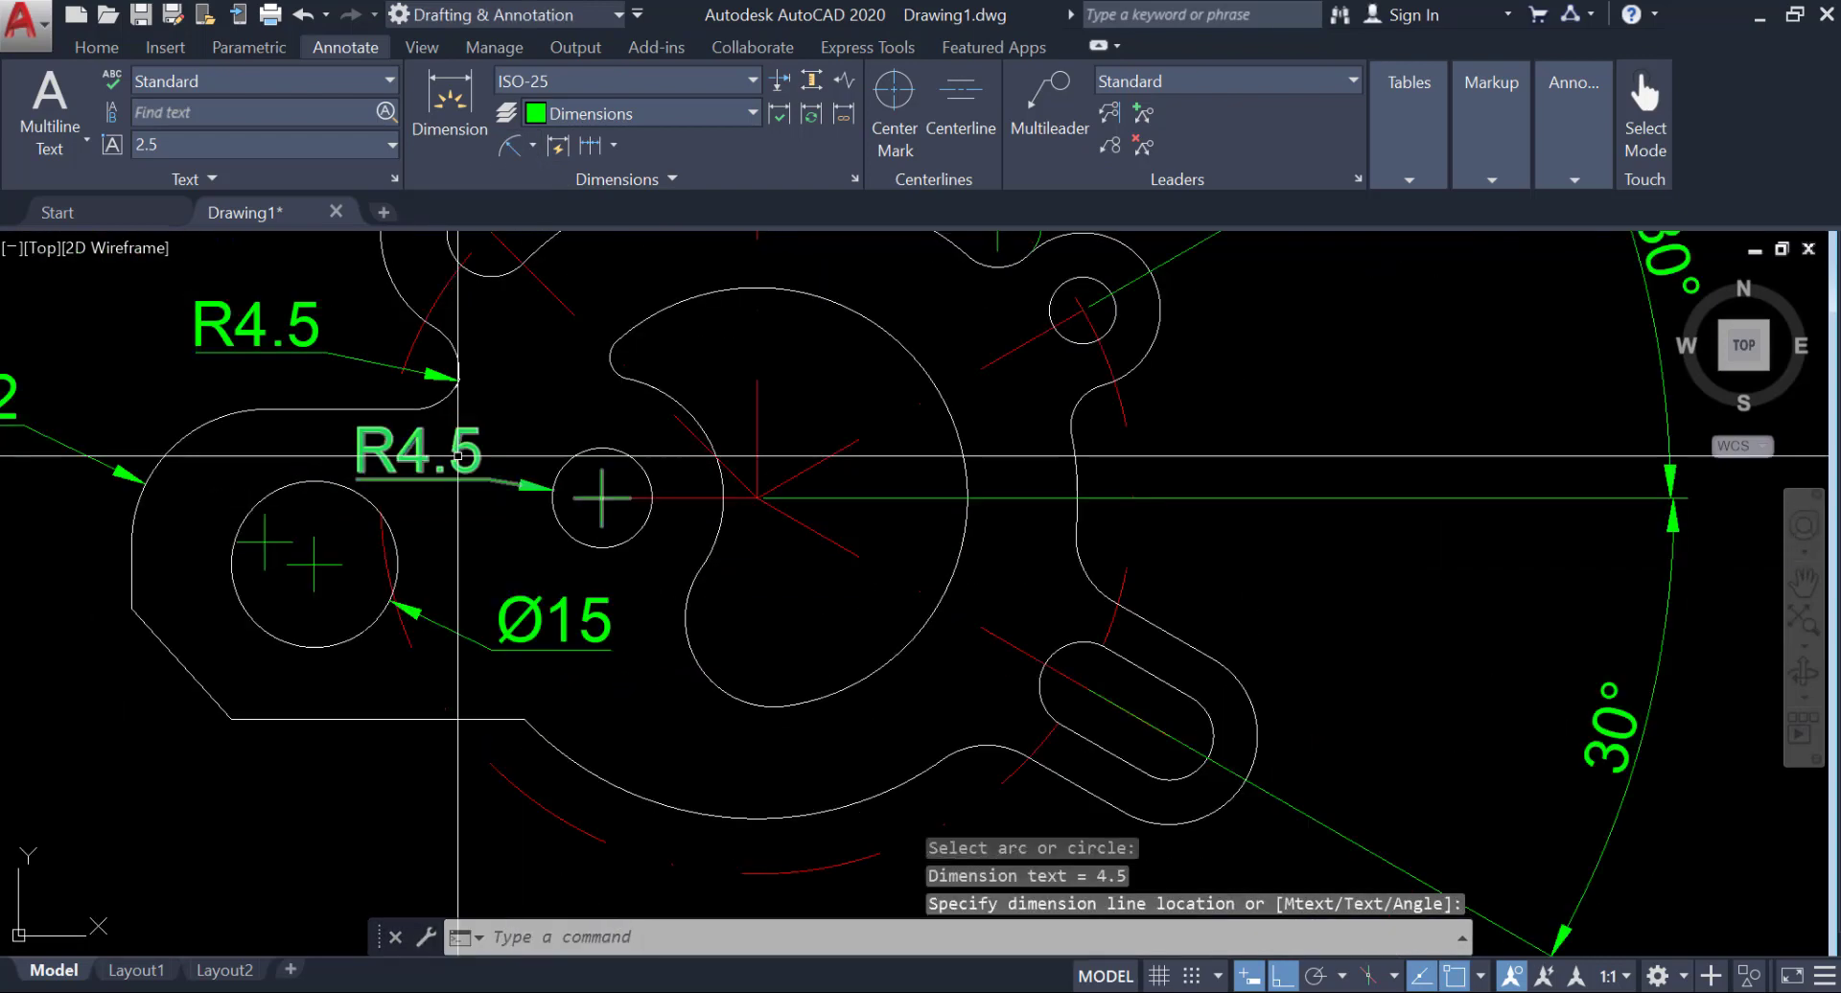
left_click(489, 497)
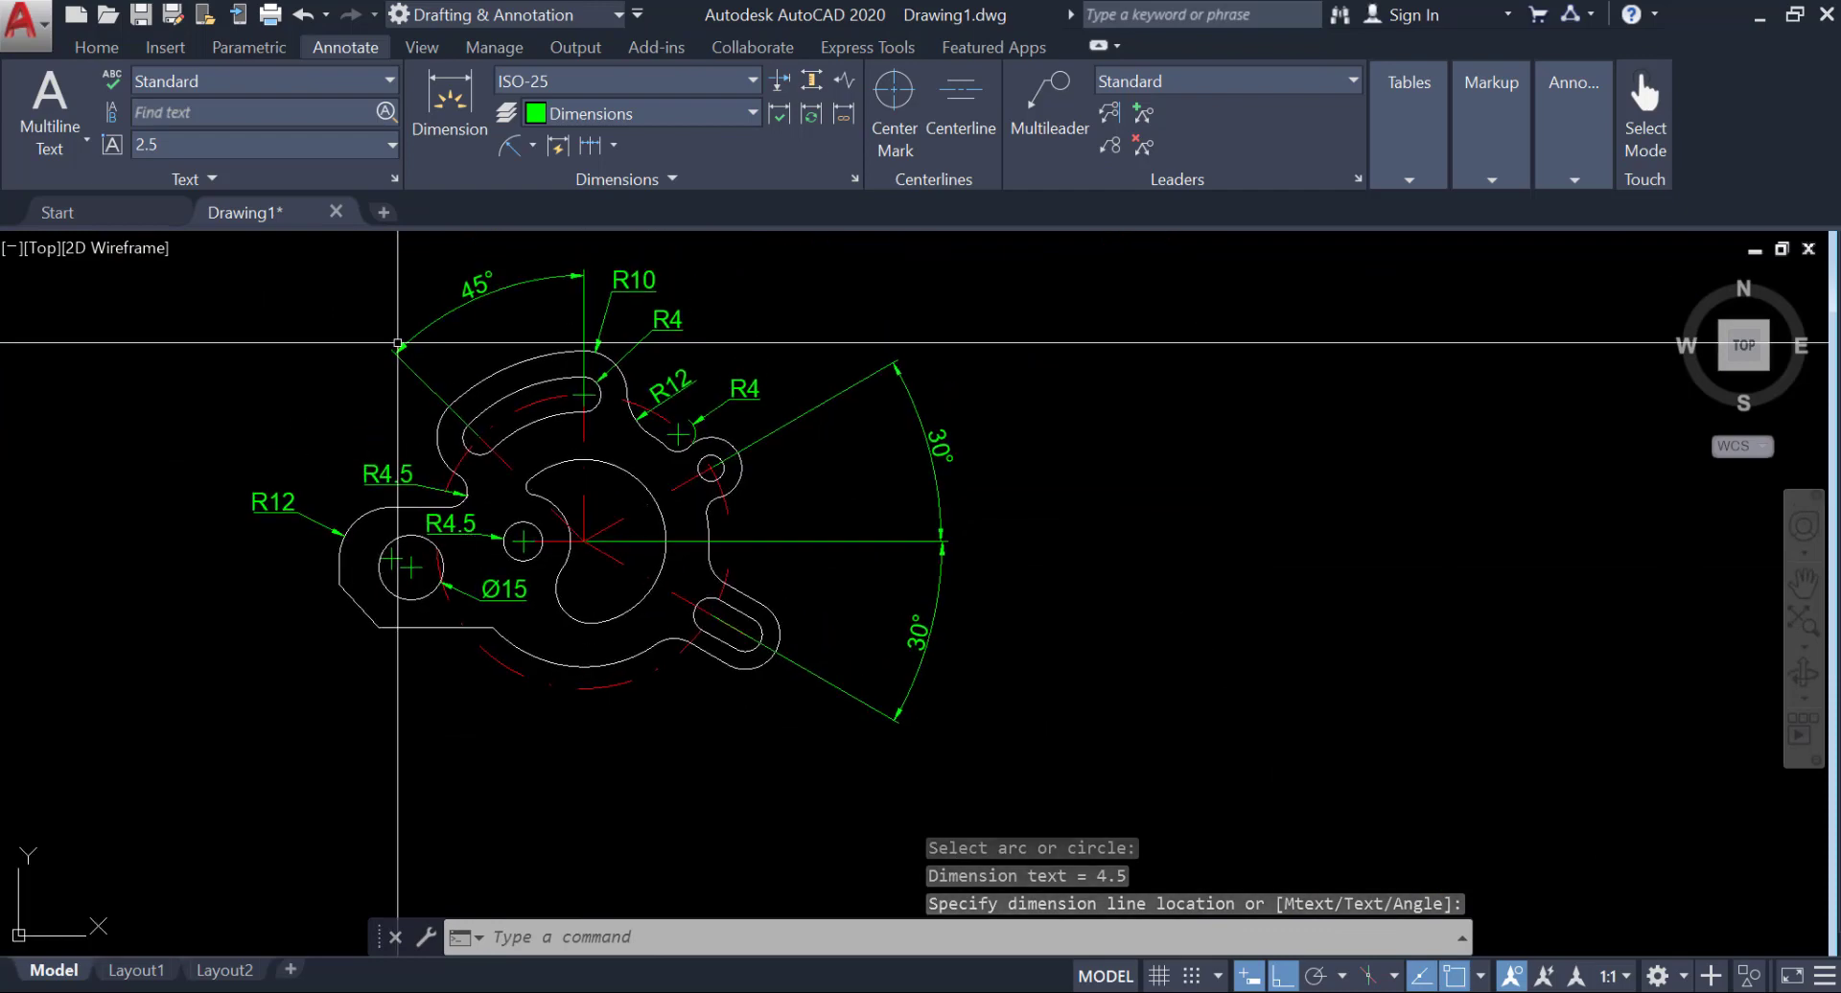
left_click(509, 153)
scroll(552, 385, "up", 2)
scroll(522, 501, "up", 4)
left_click(528, 484)
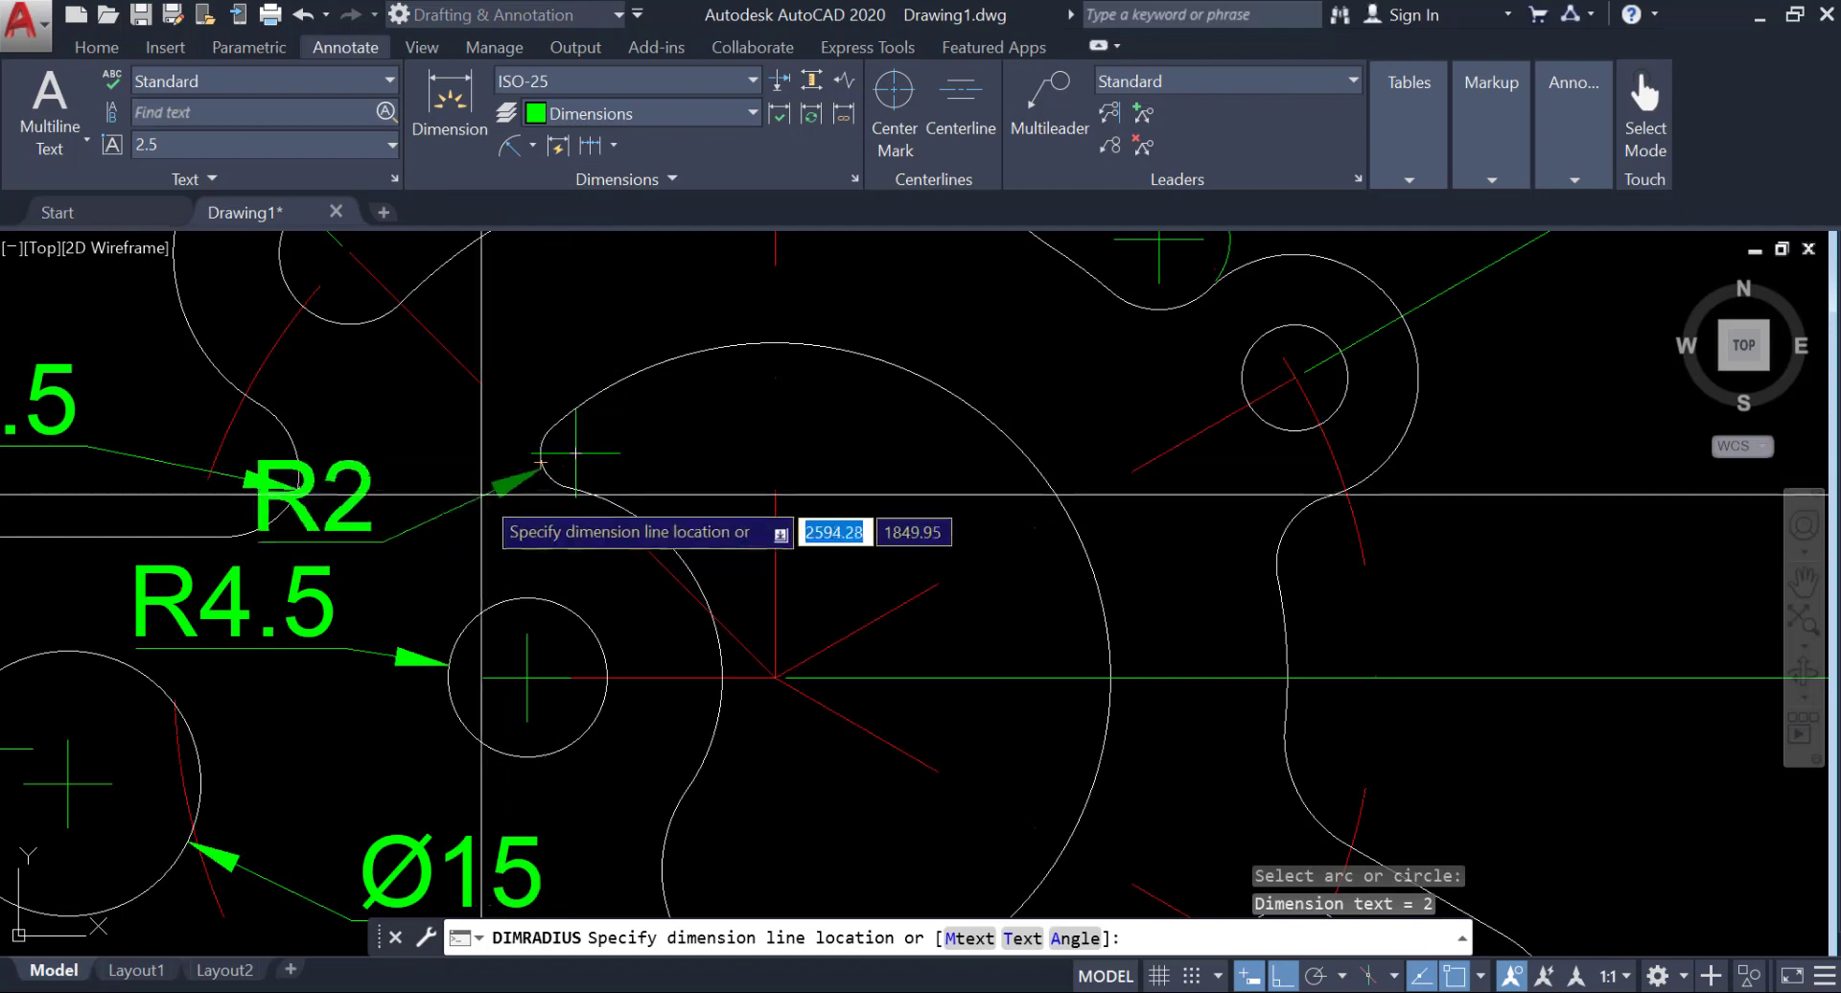
left_click(506, 502)
key("ctrl+z")
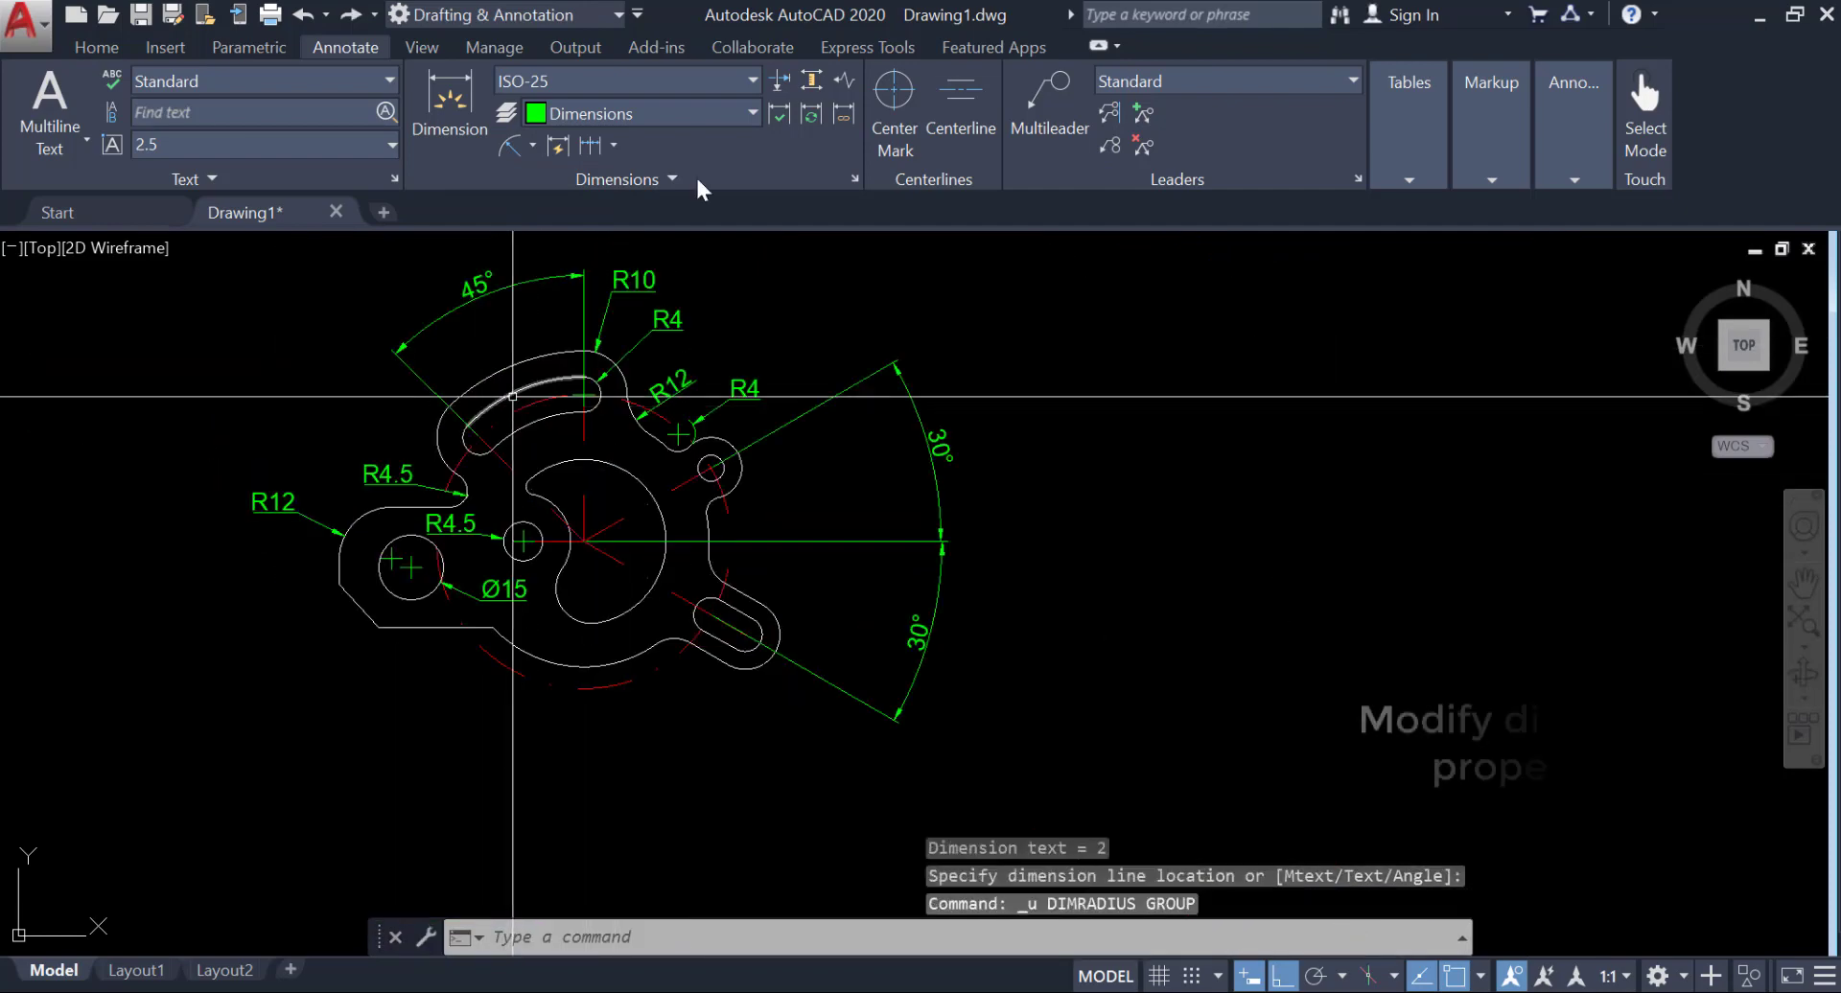
Step: Modify the ISO-25 dimension style by reducing the arrow size and setting the text height to 3.5
left_click(844, 176)
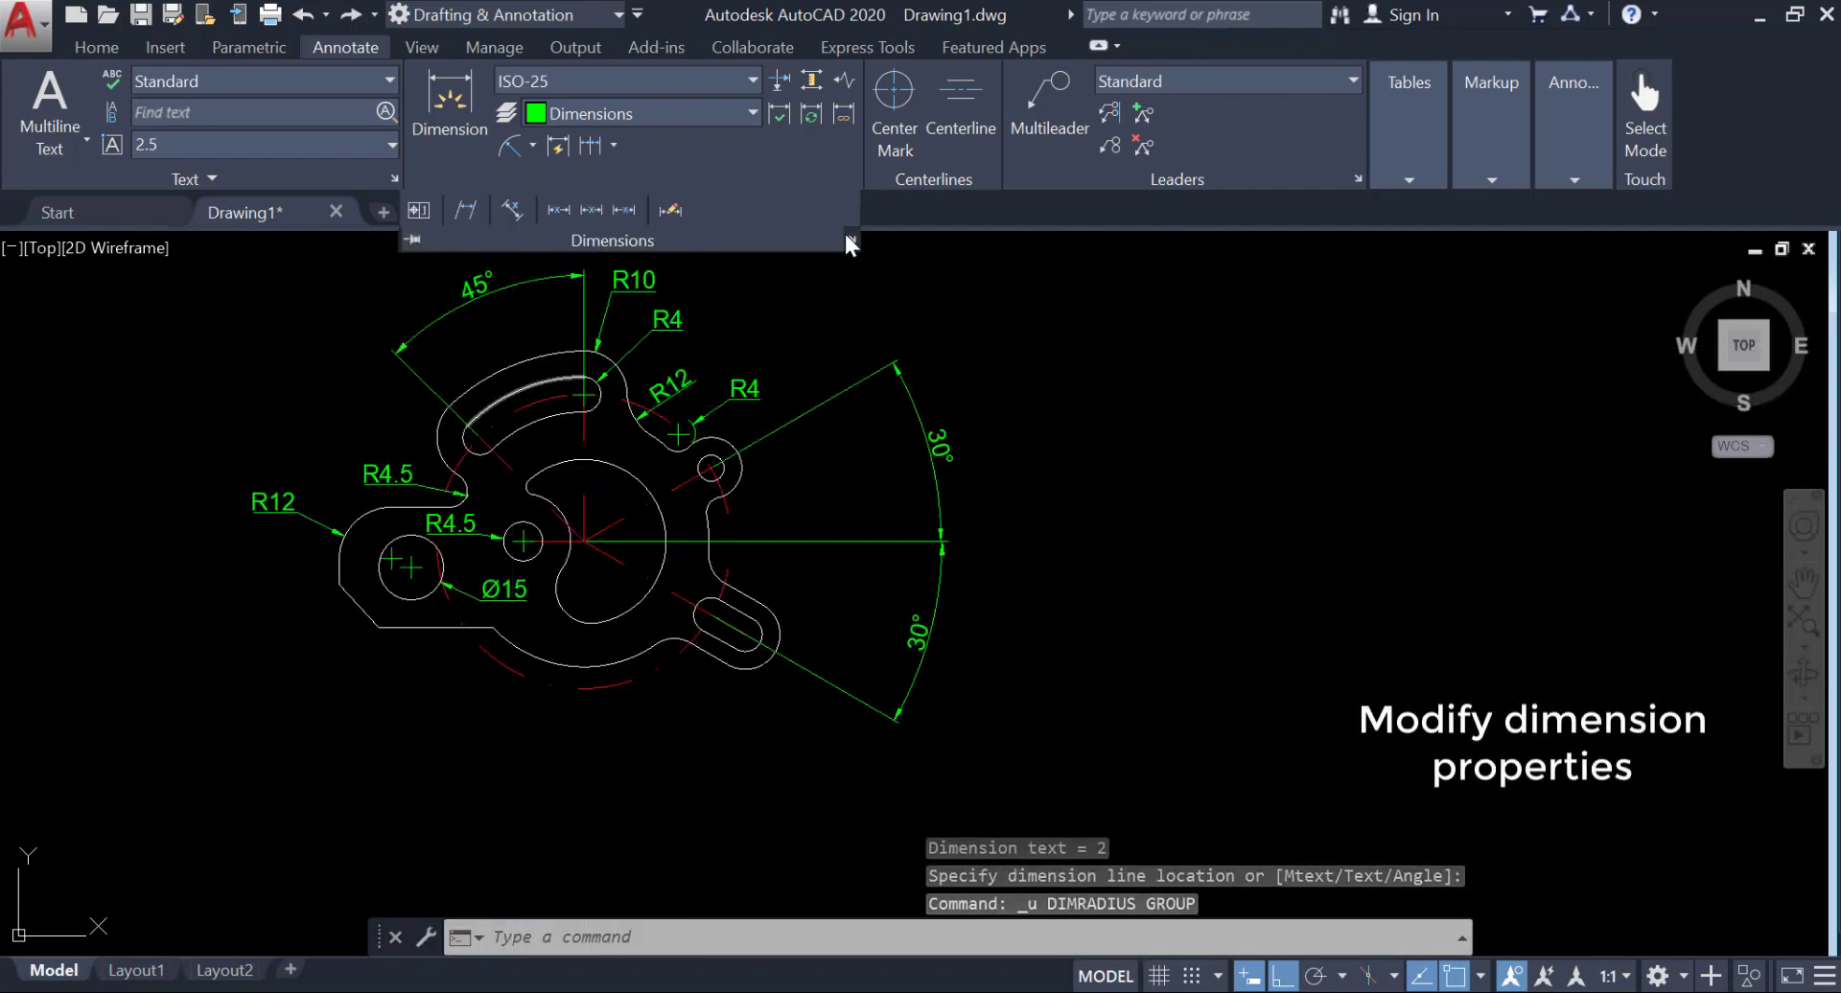
left_click(847, 239)
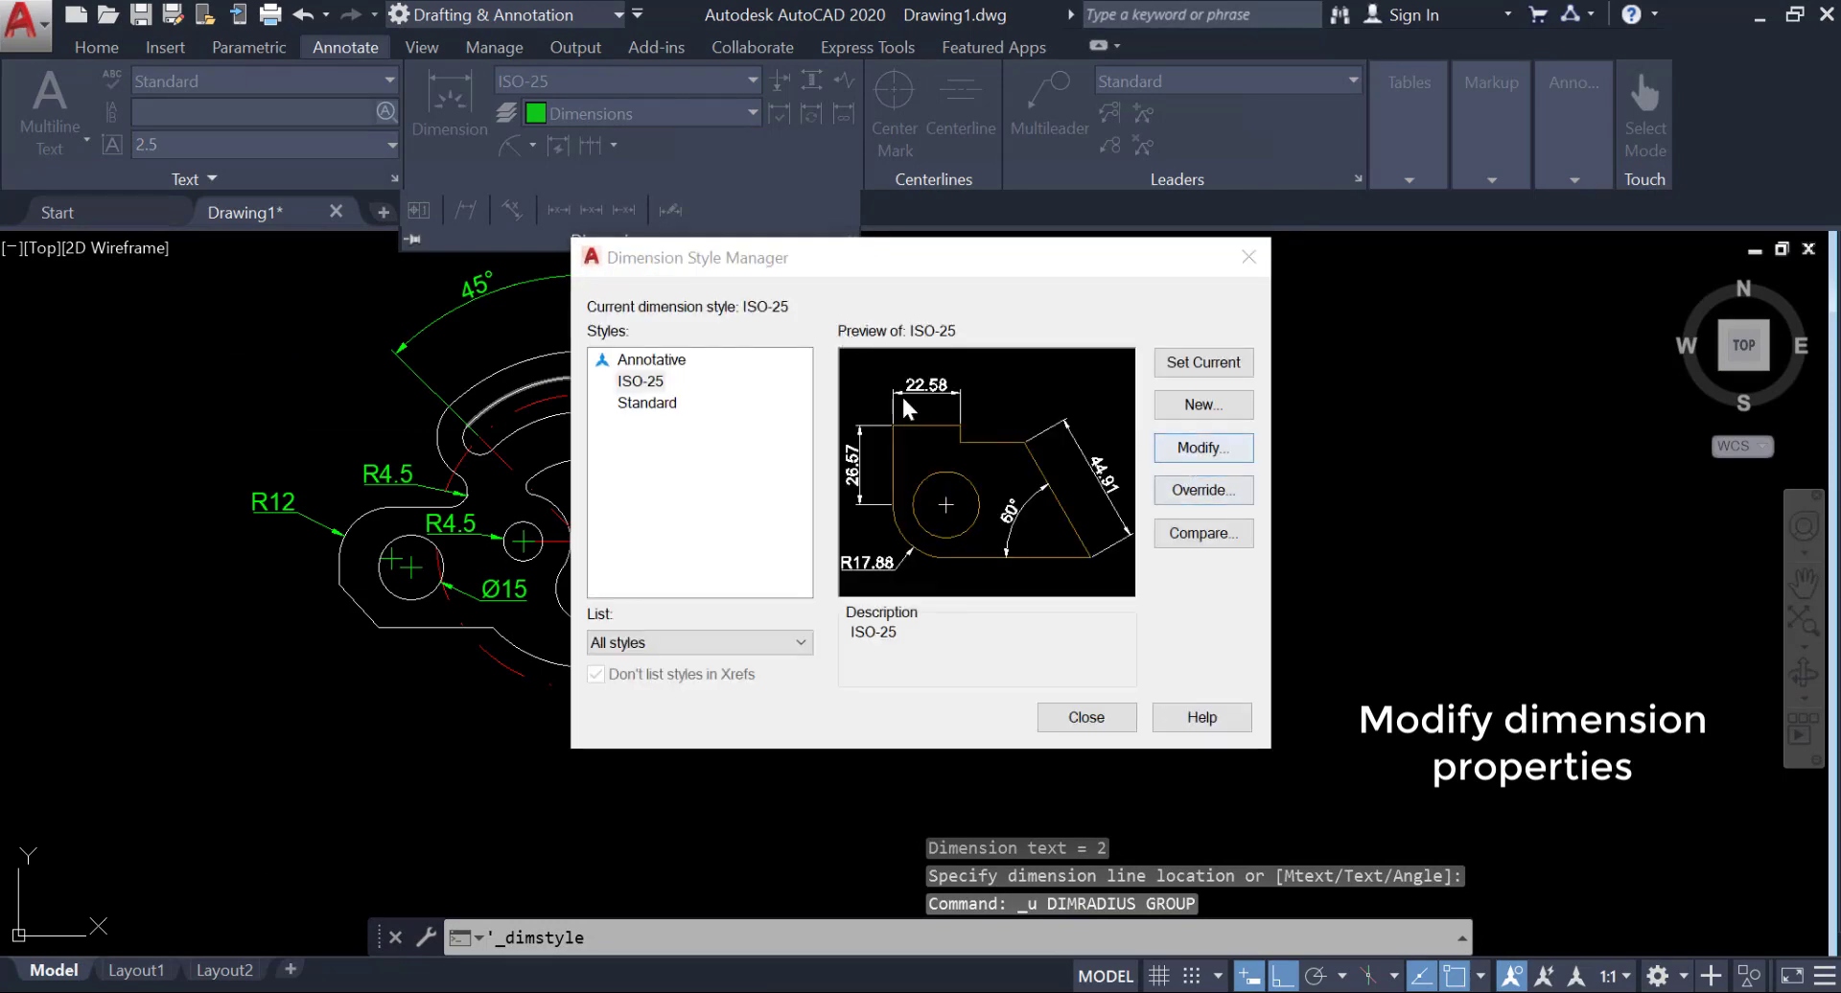
left_click(1203, 448)
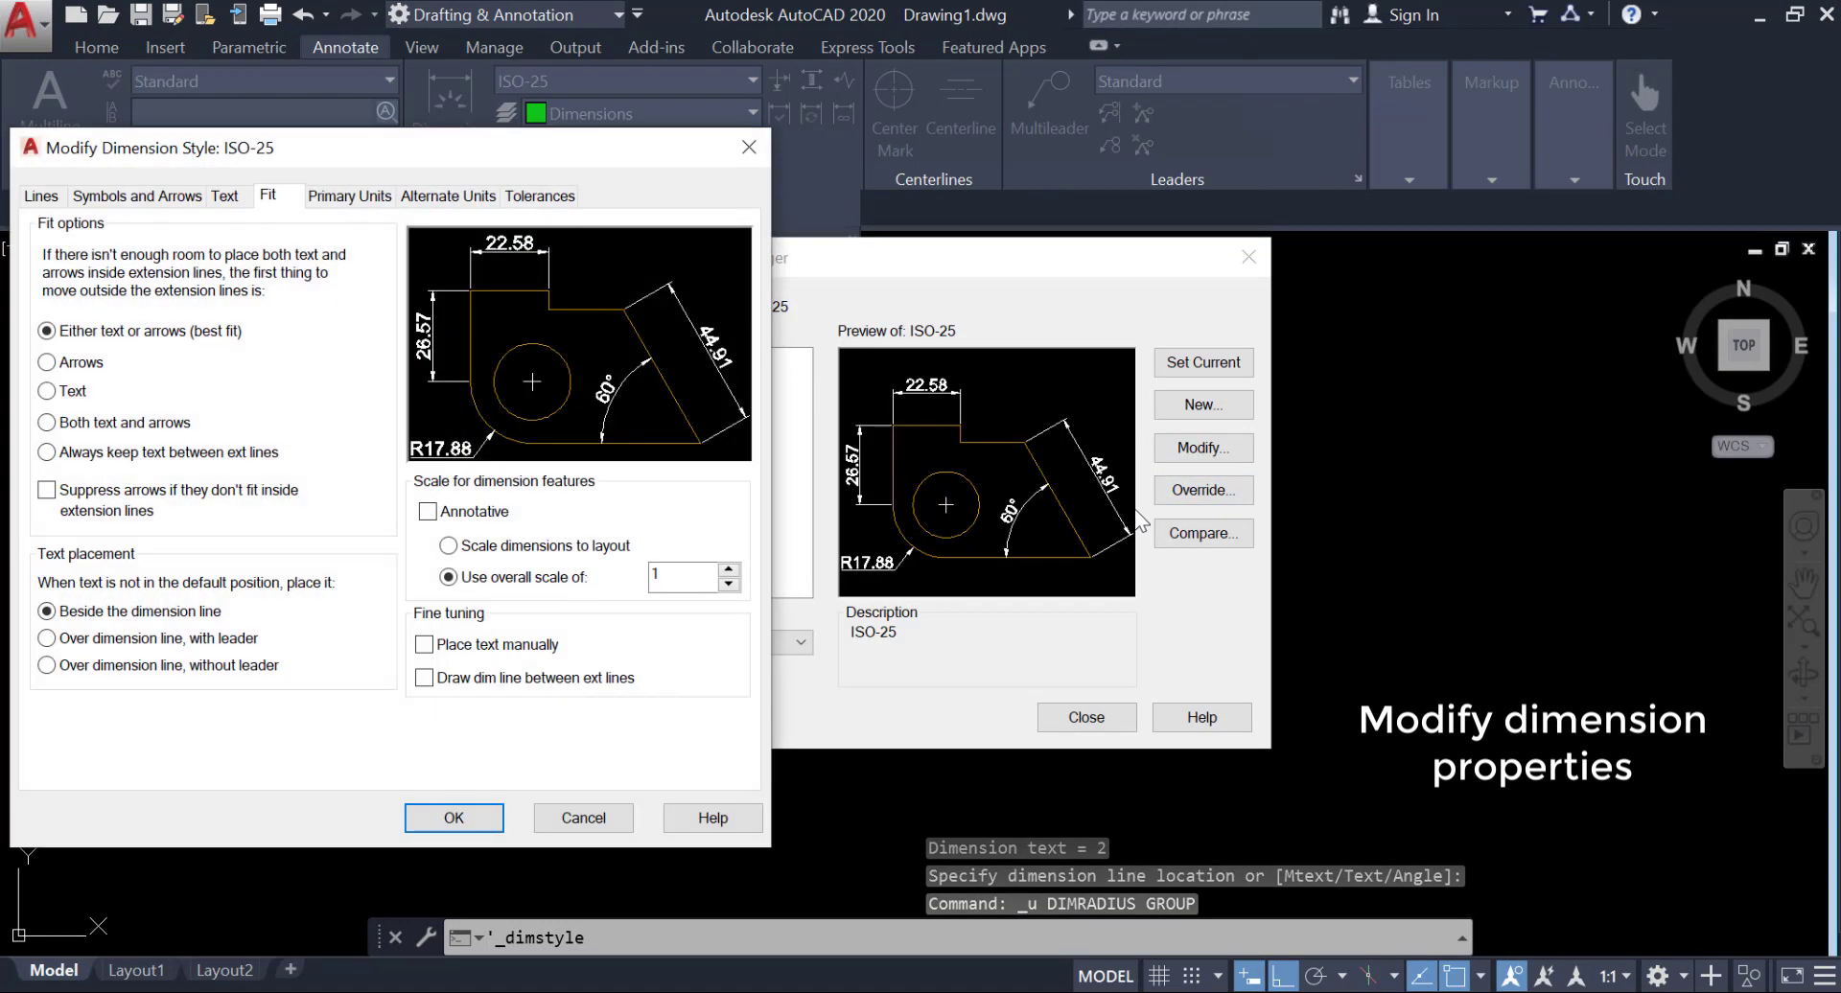
left_click(145, 204)
left_click(130, 476)
left_click(130, 476)
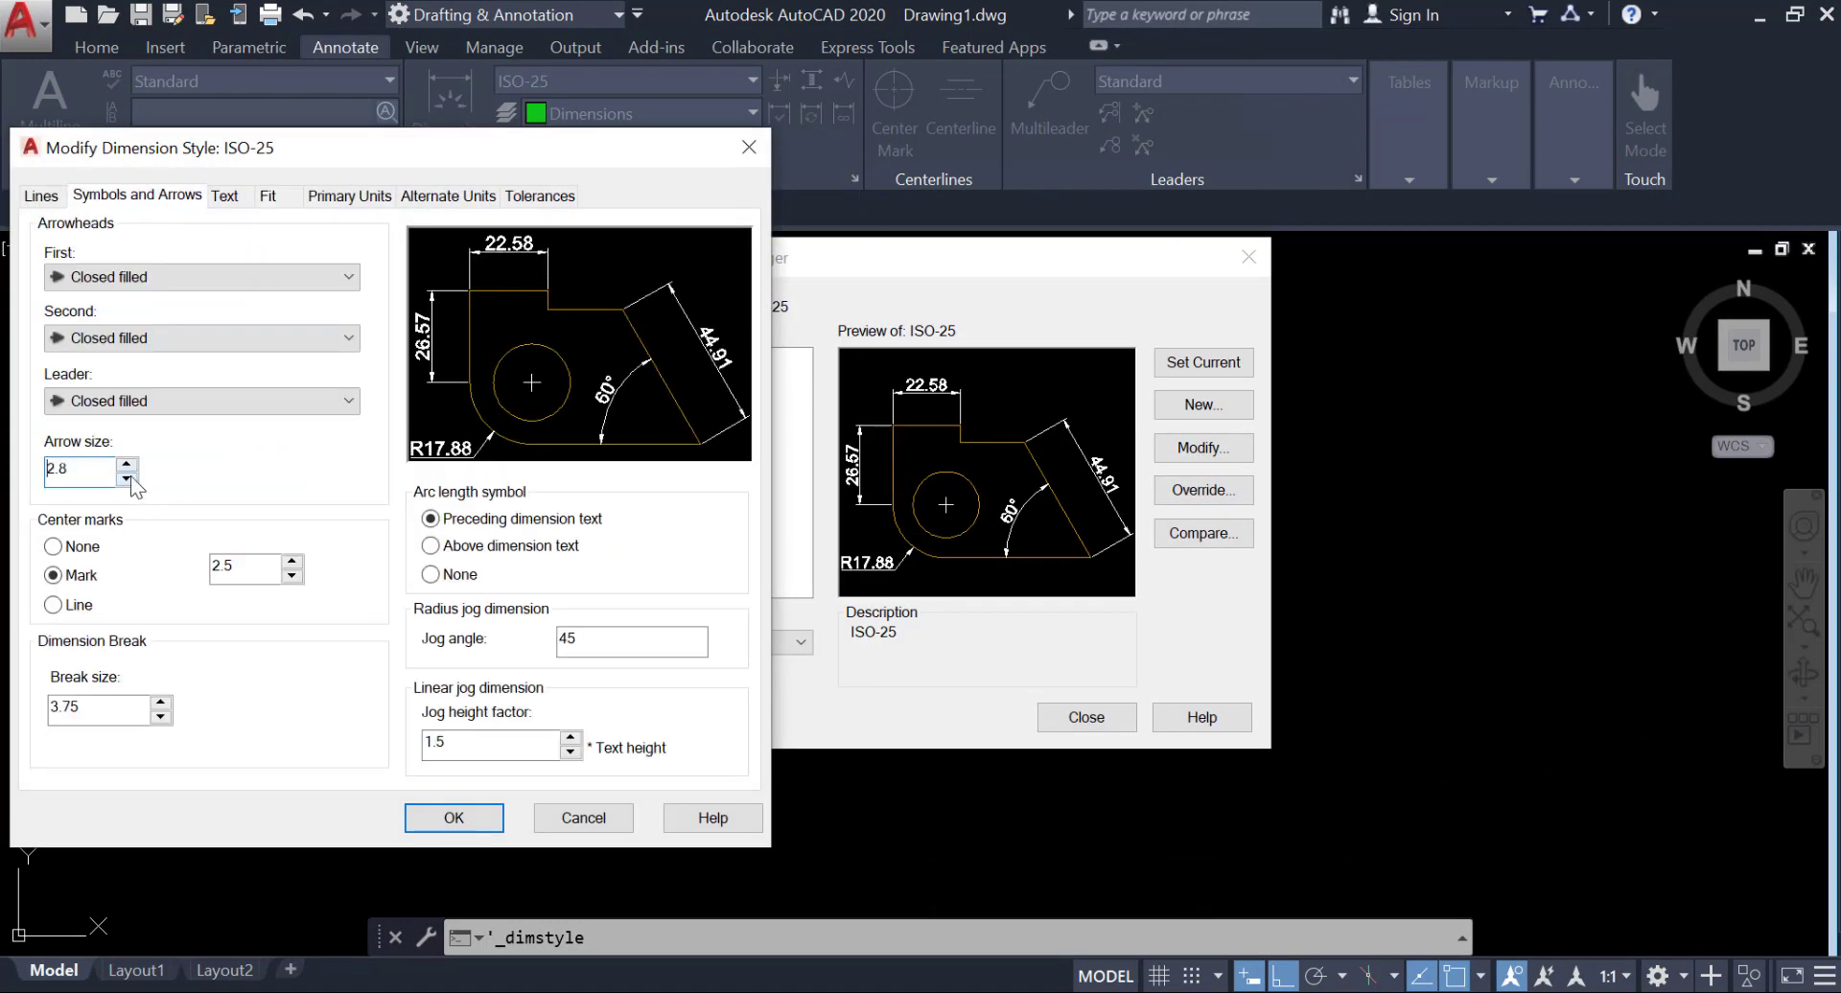
left_click(126, 477)
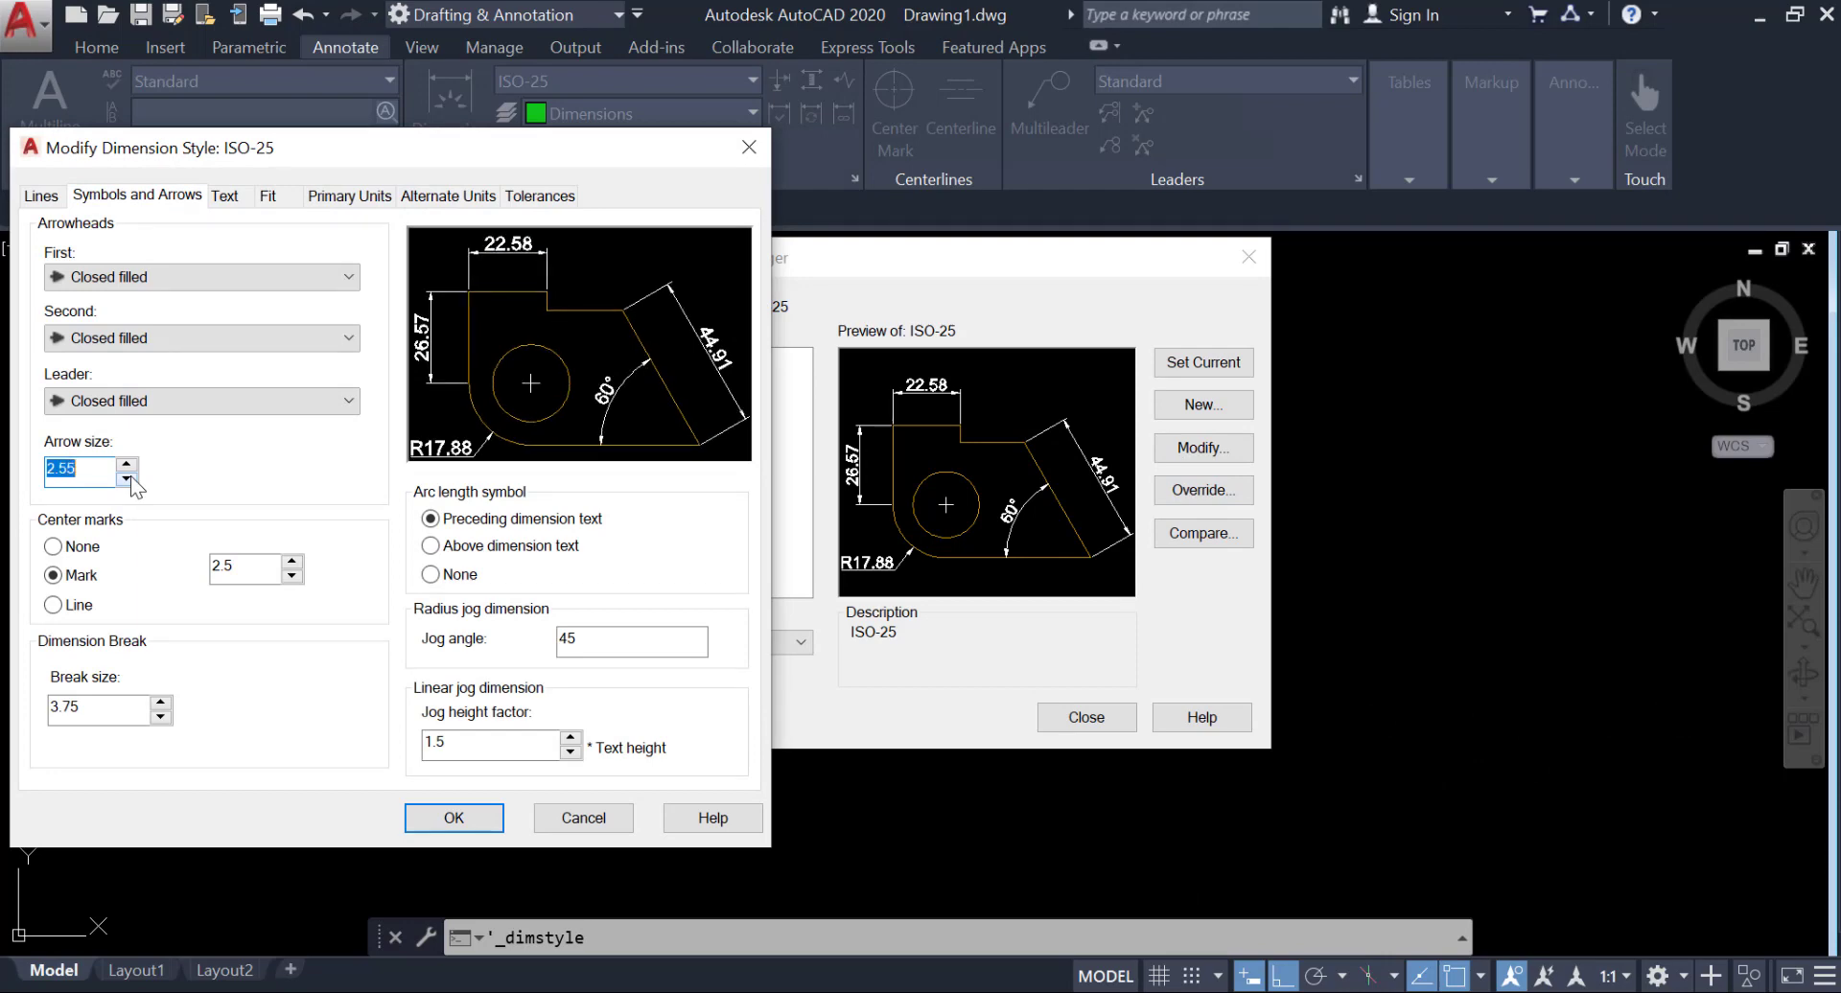
left_click(226, 196)
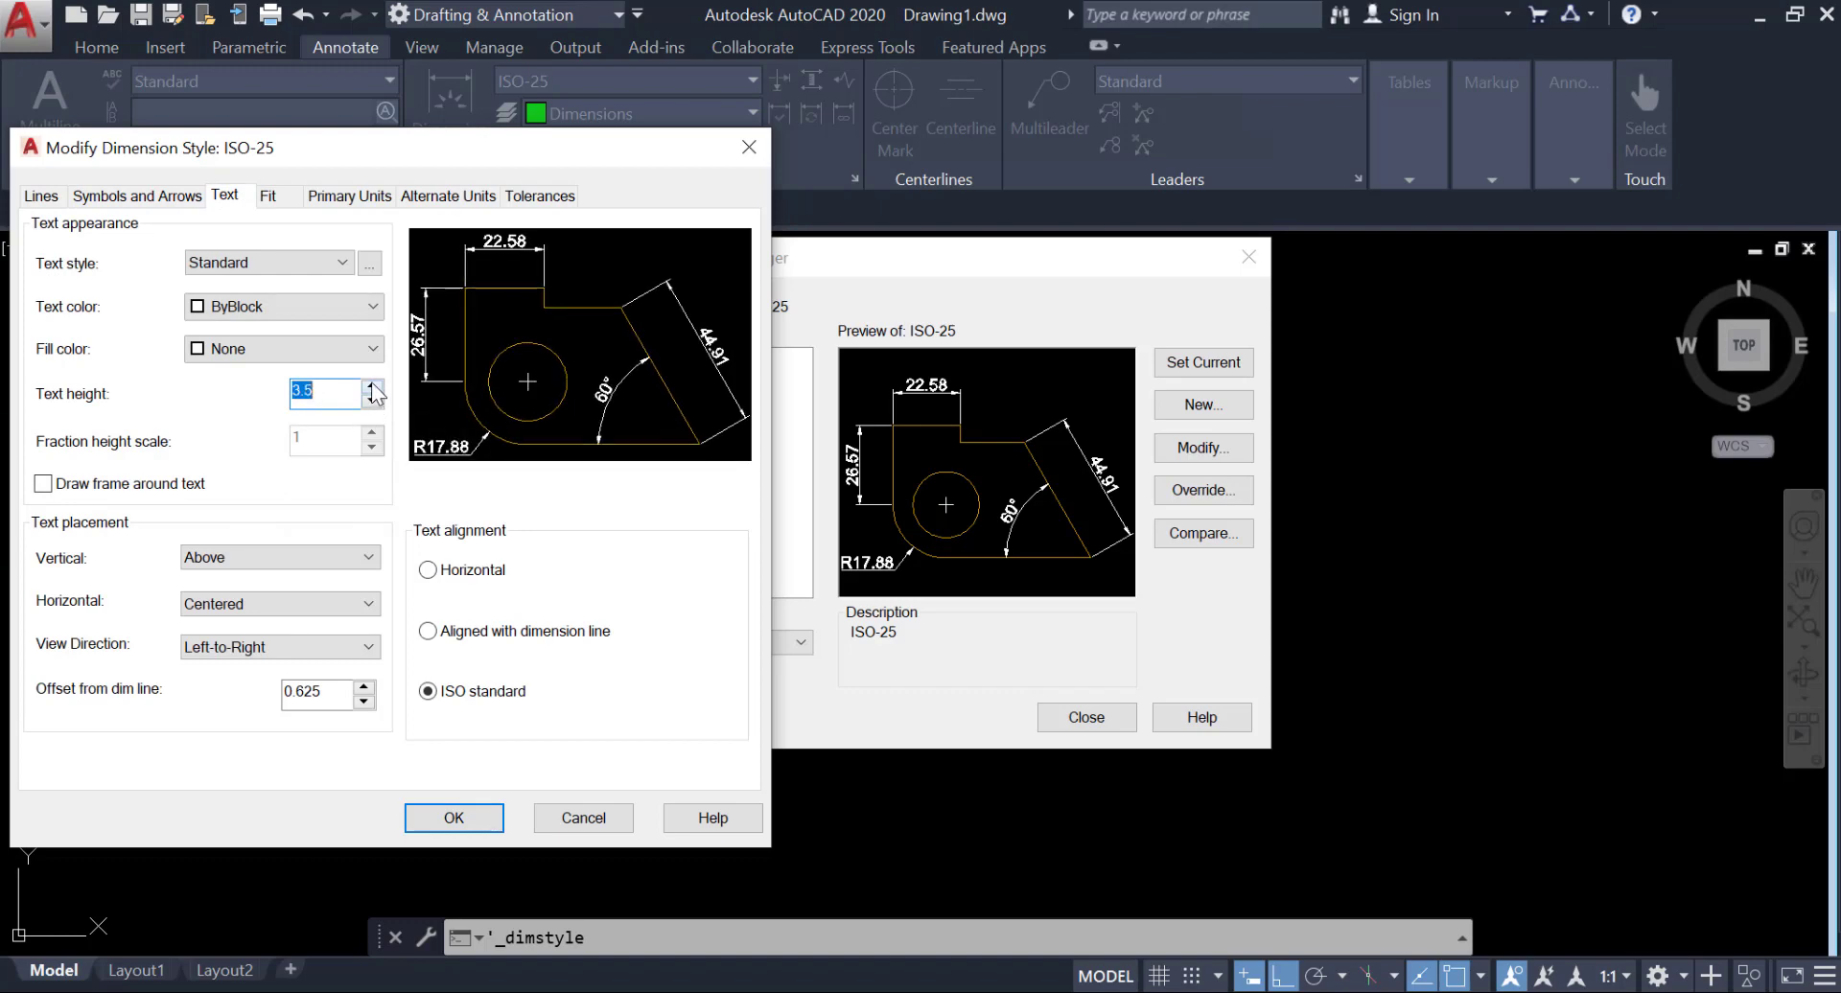
left_click(453, 817)
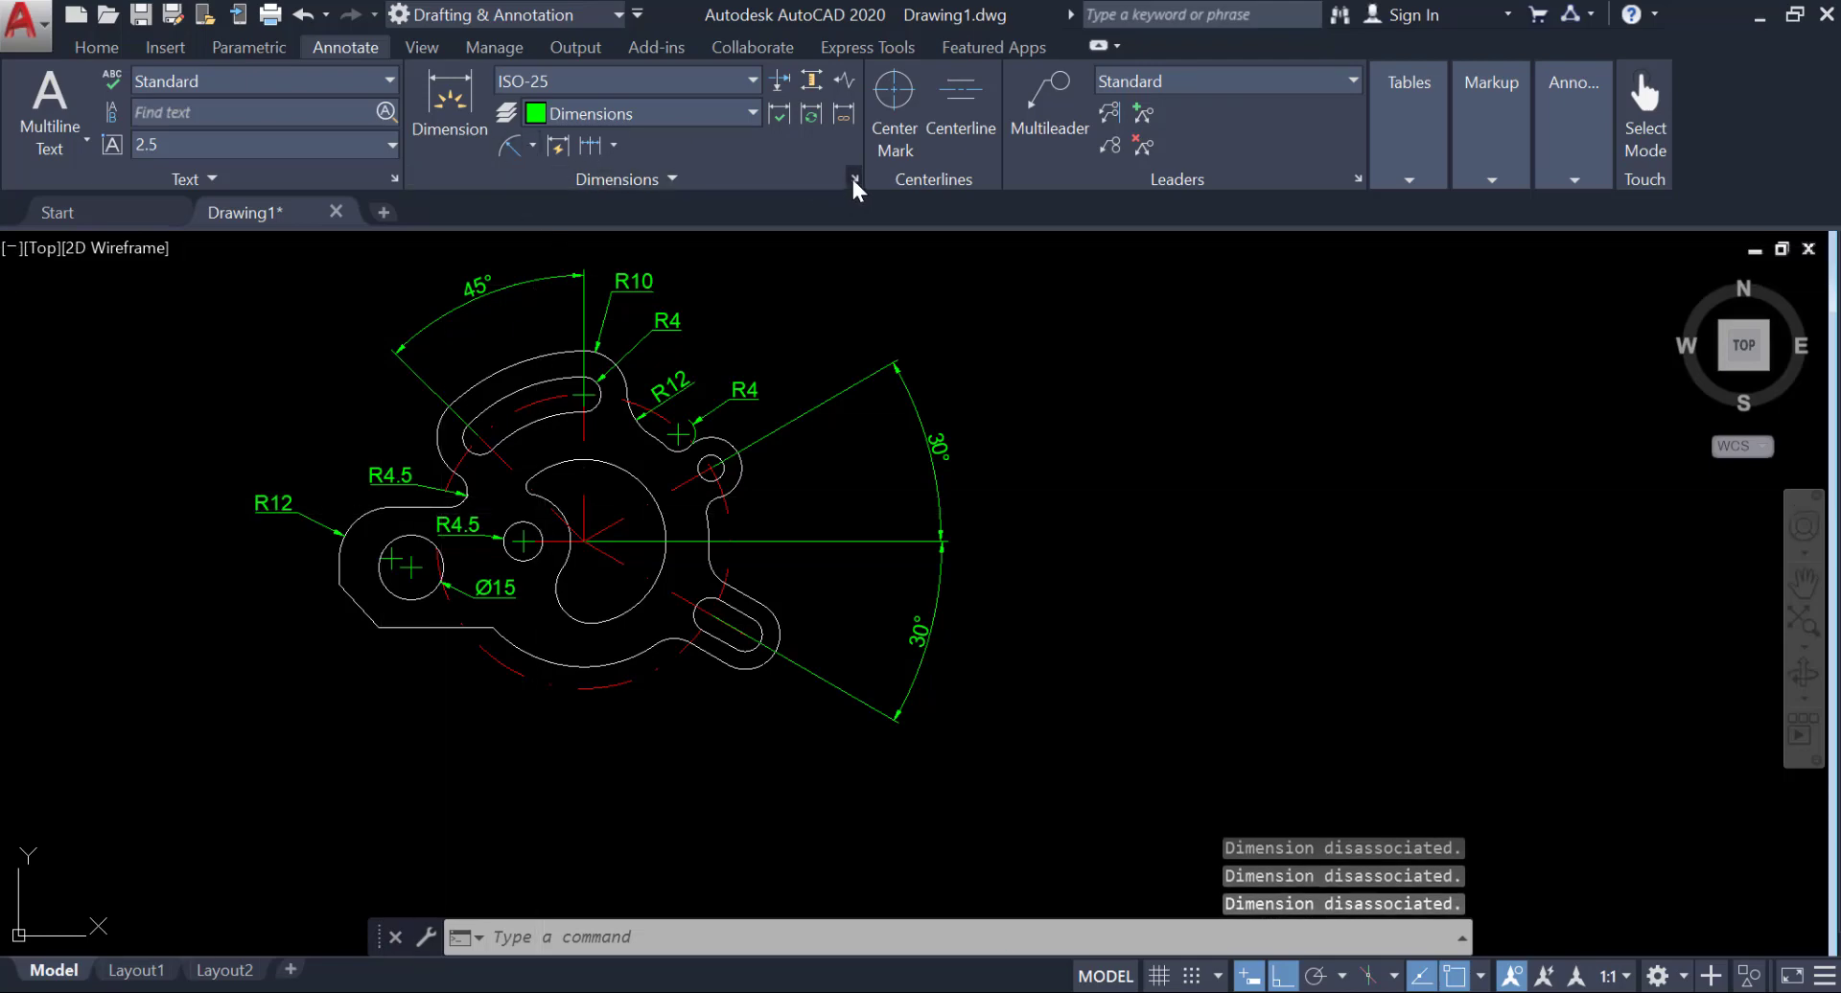
Step: Set the ISO-25 dimension style's arrow size to 2 and reduce its dimension text height
left_click(853, 178)
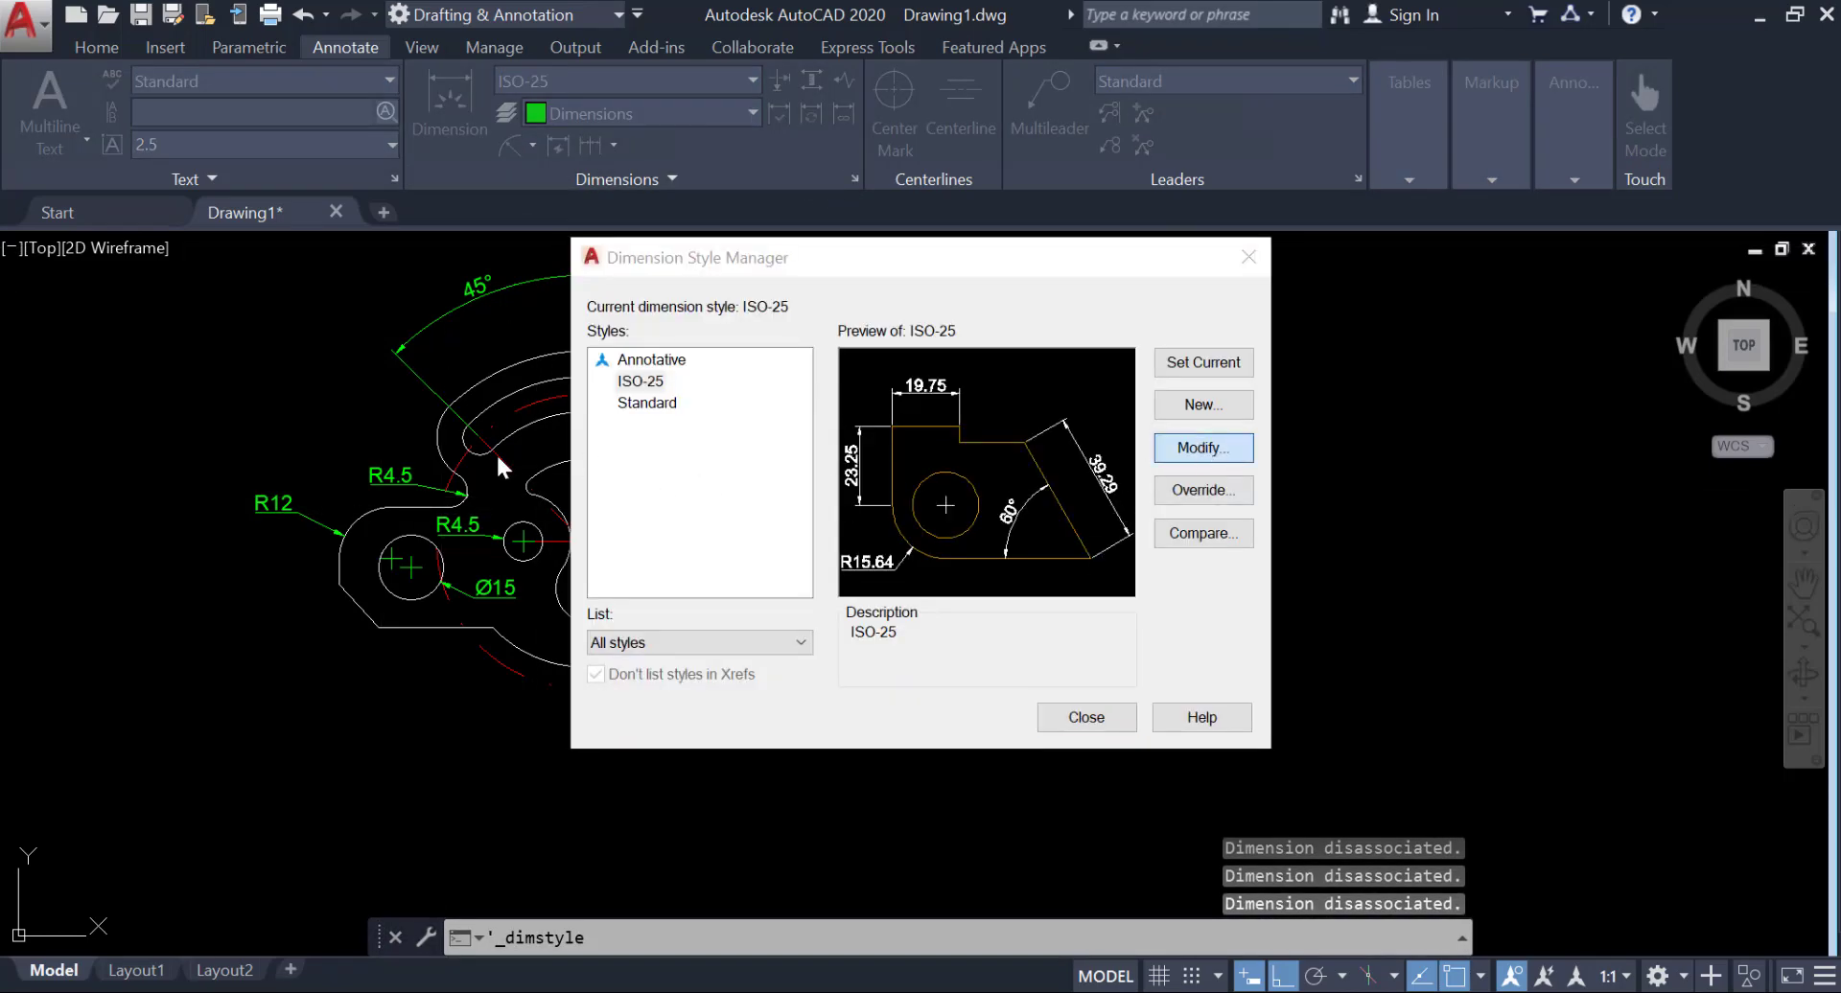
key("Return")
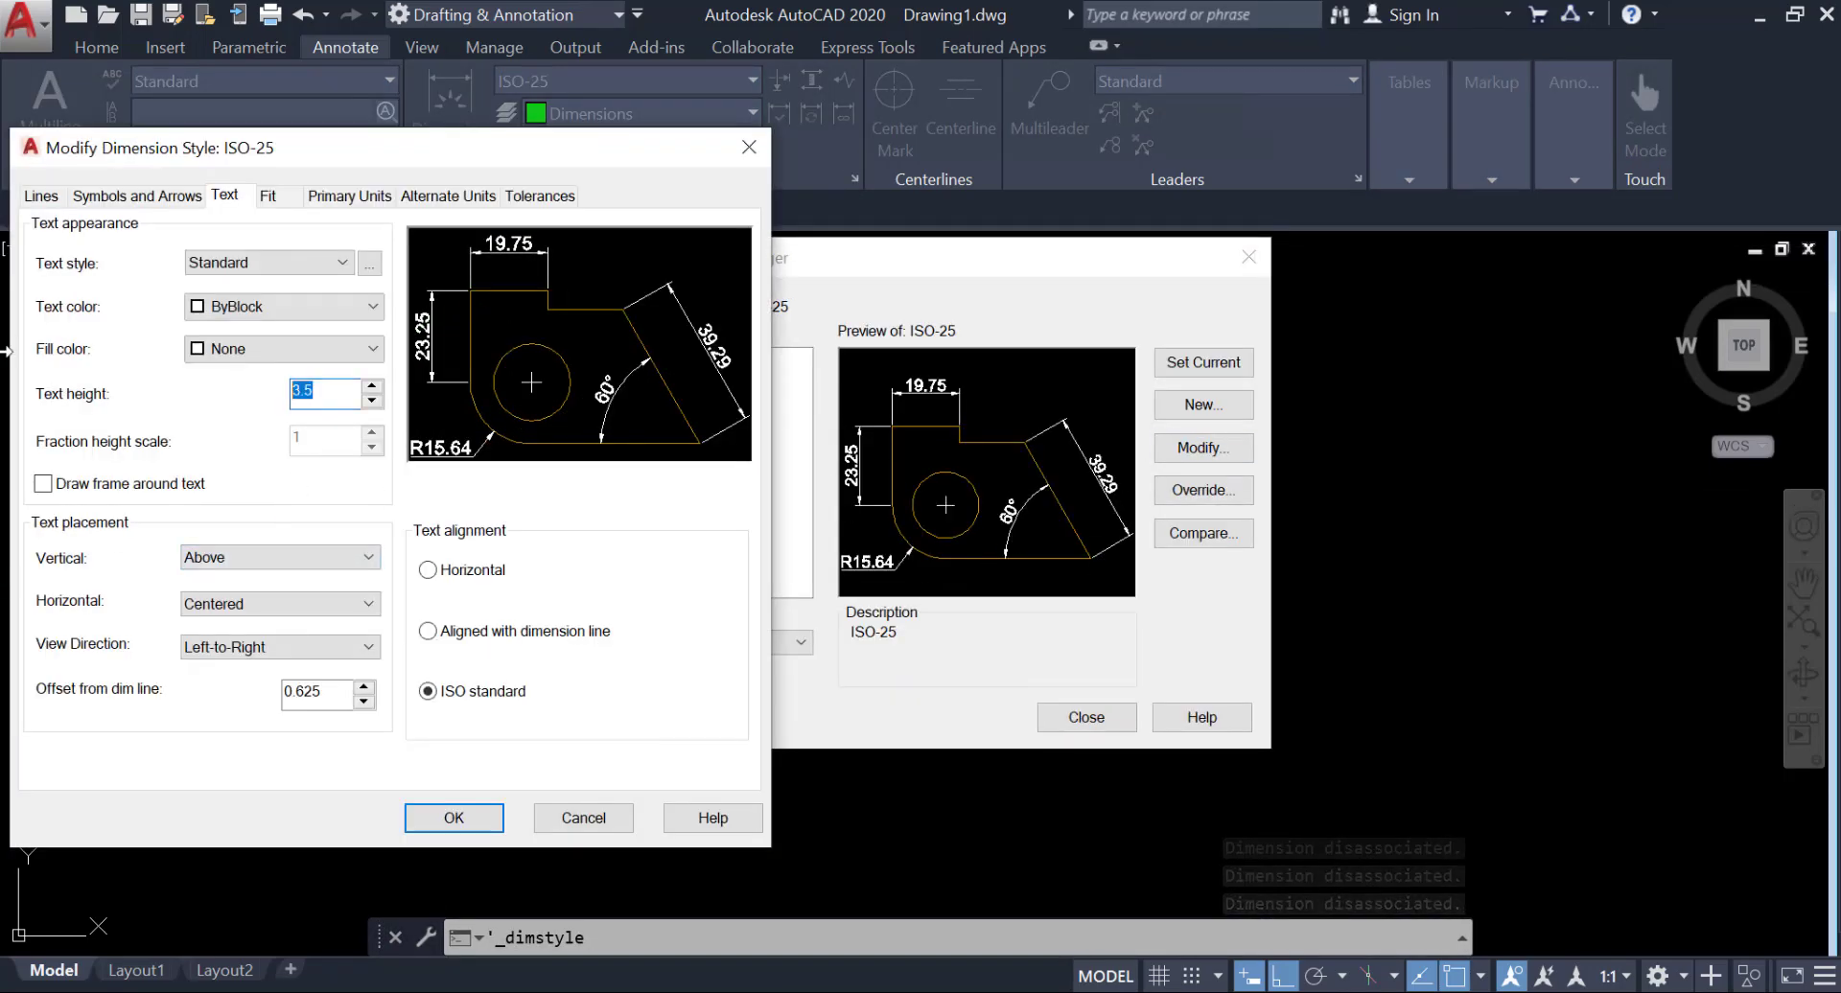
left_click(110, 196)
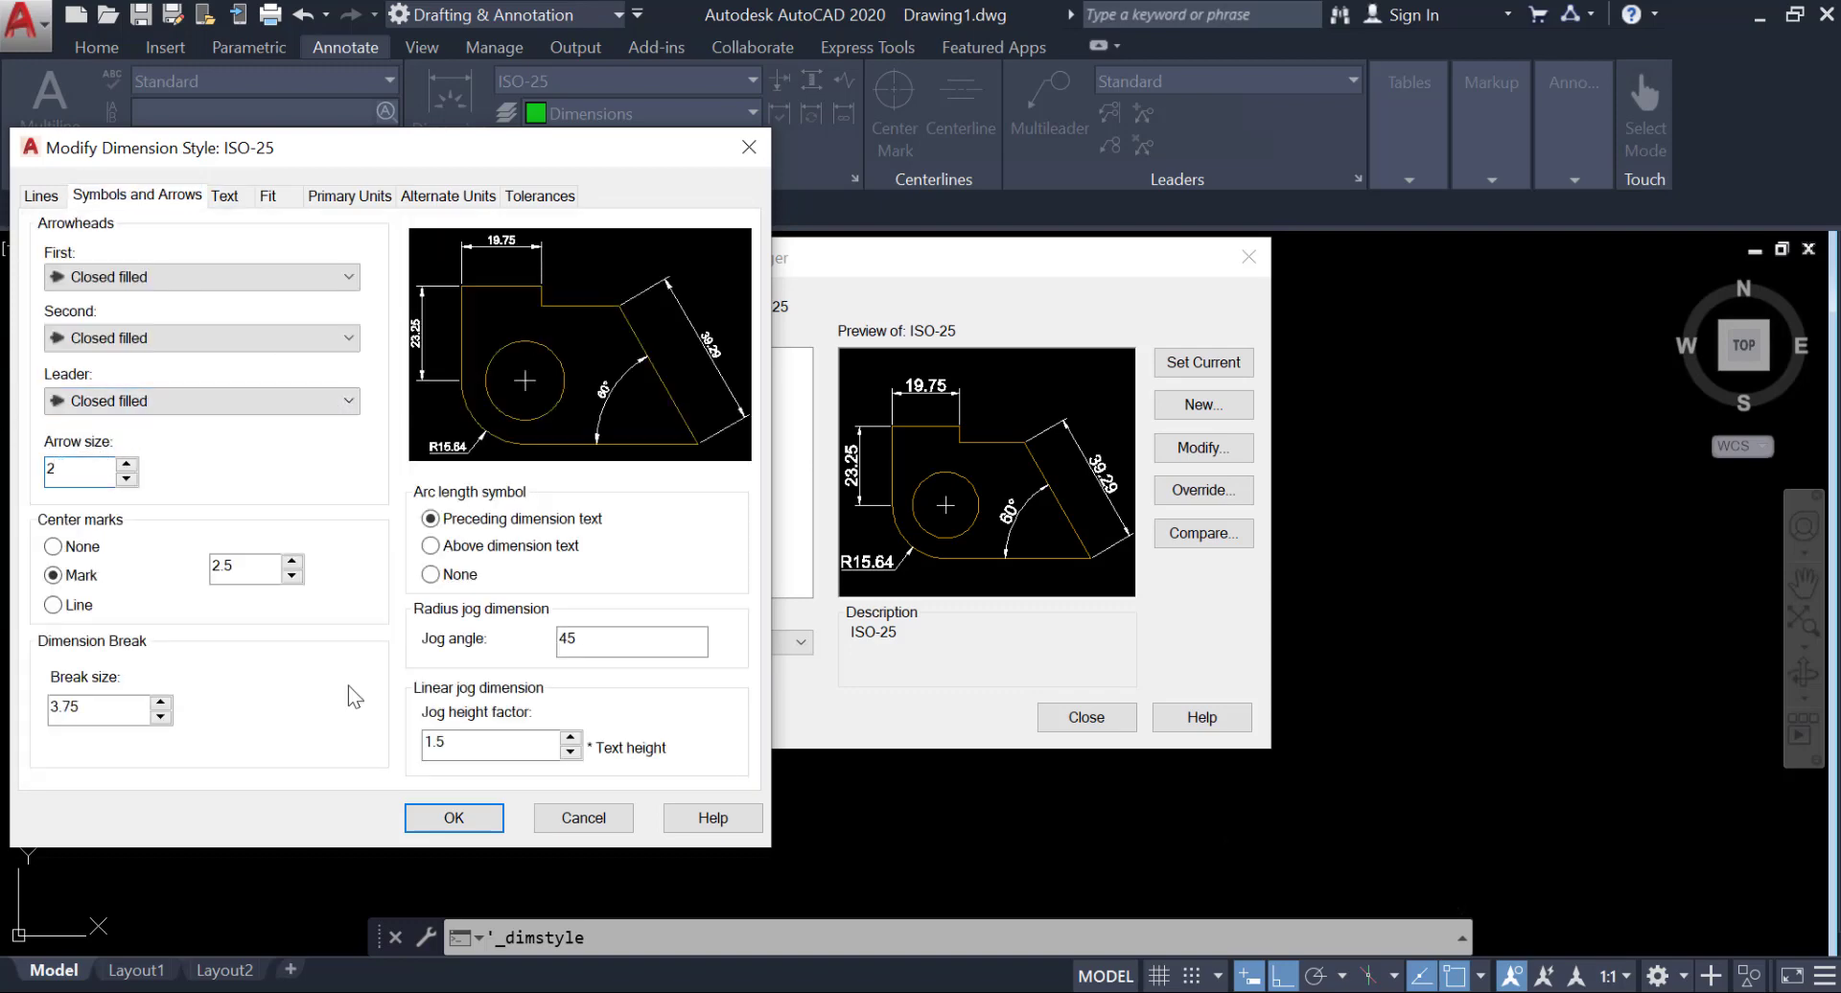
left_click(454, 820)
key("Return")
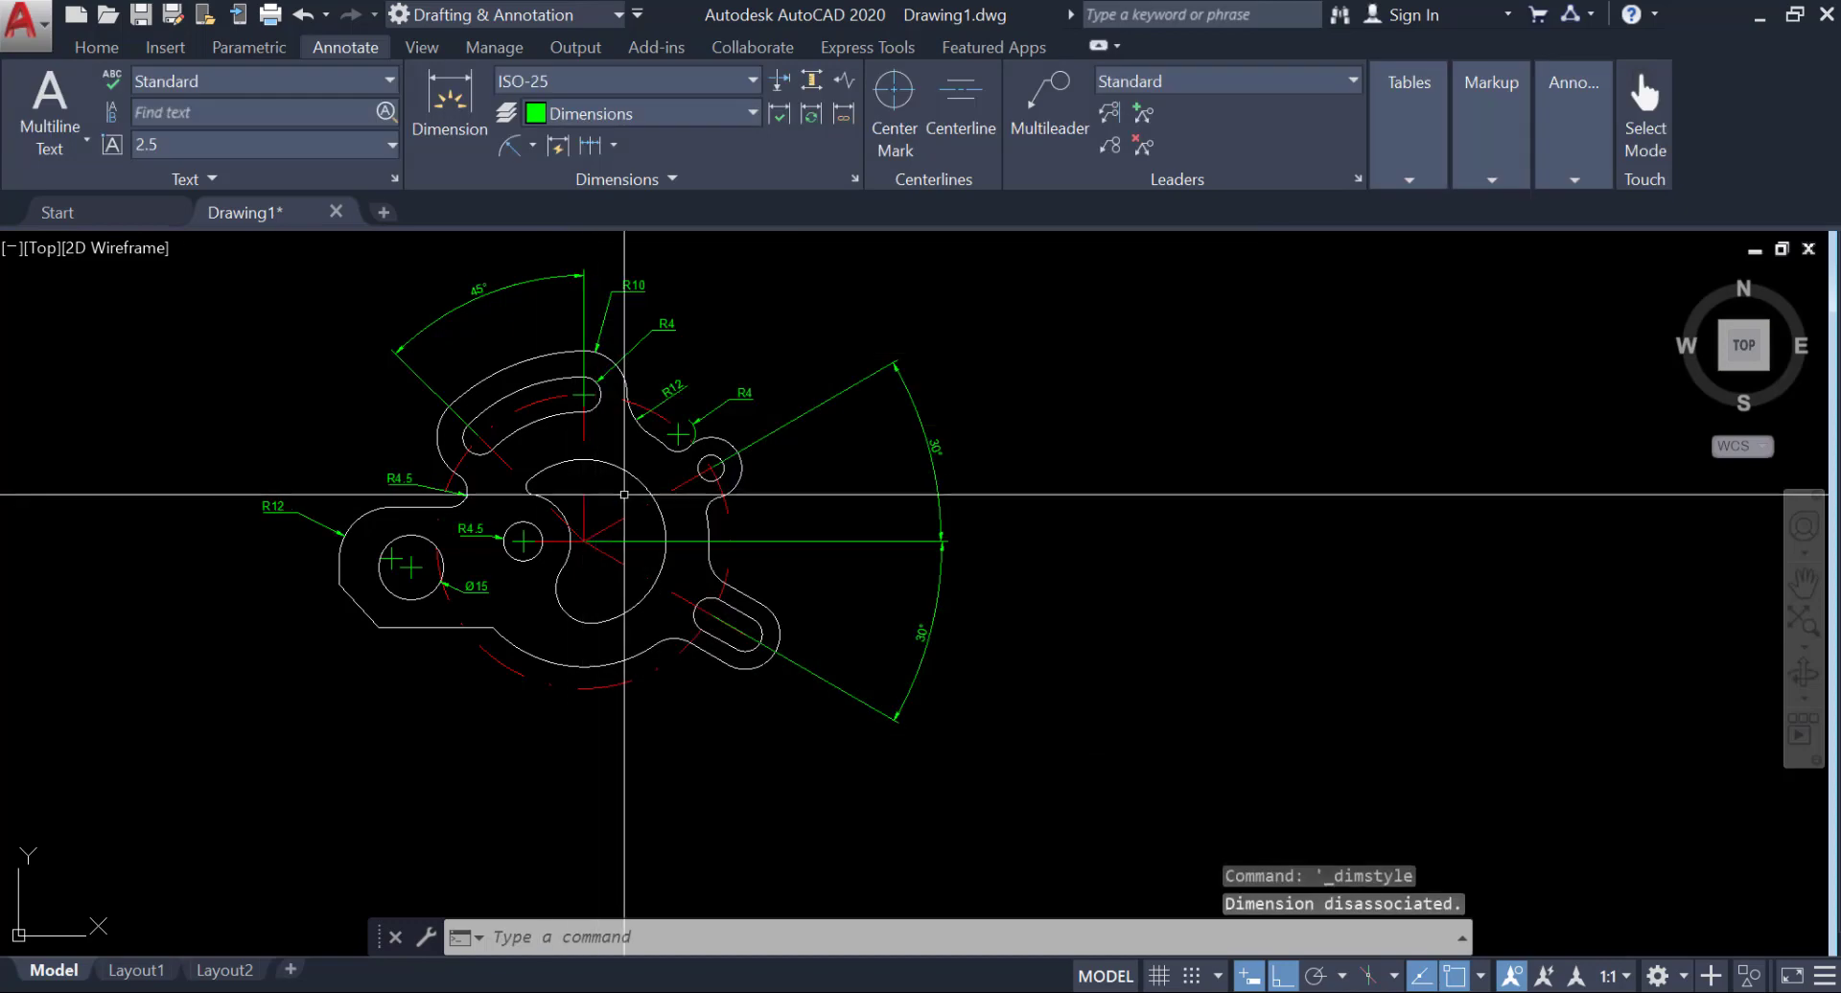
scroll(673, 536, "up", 3)
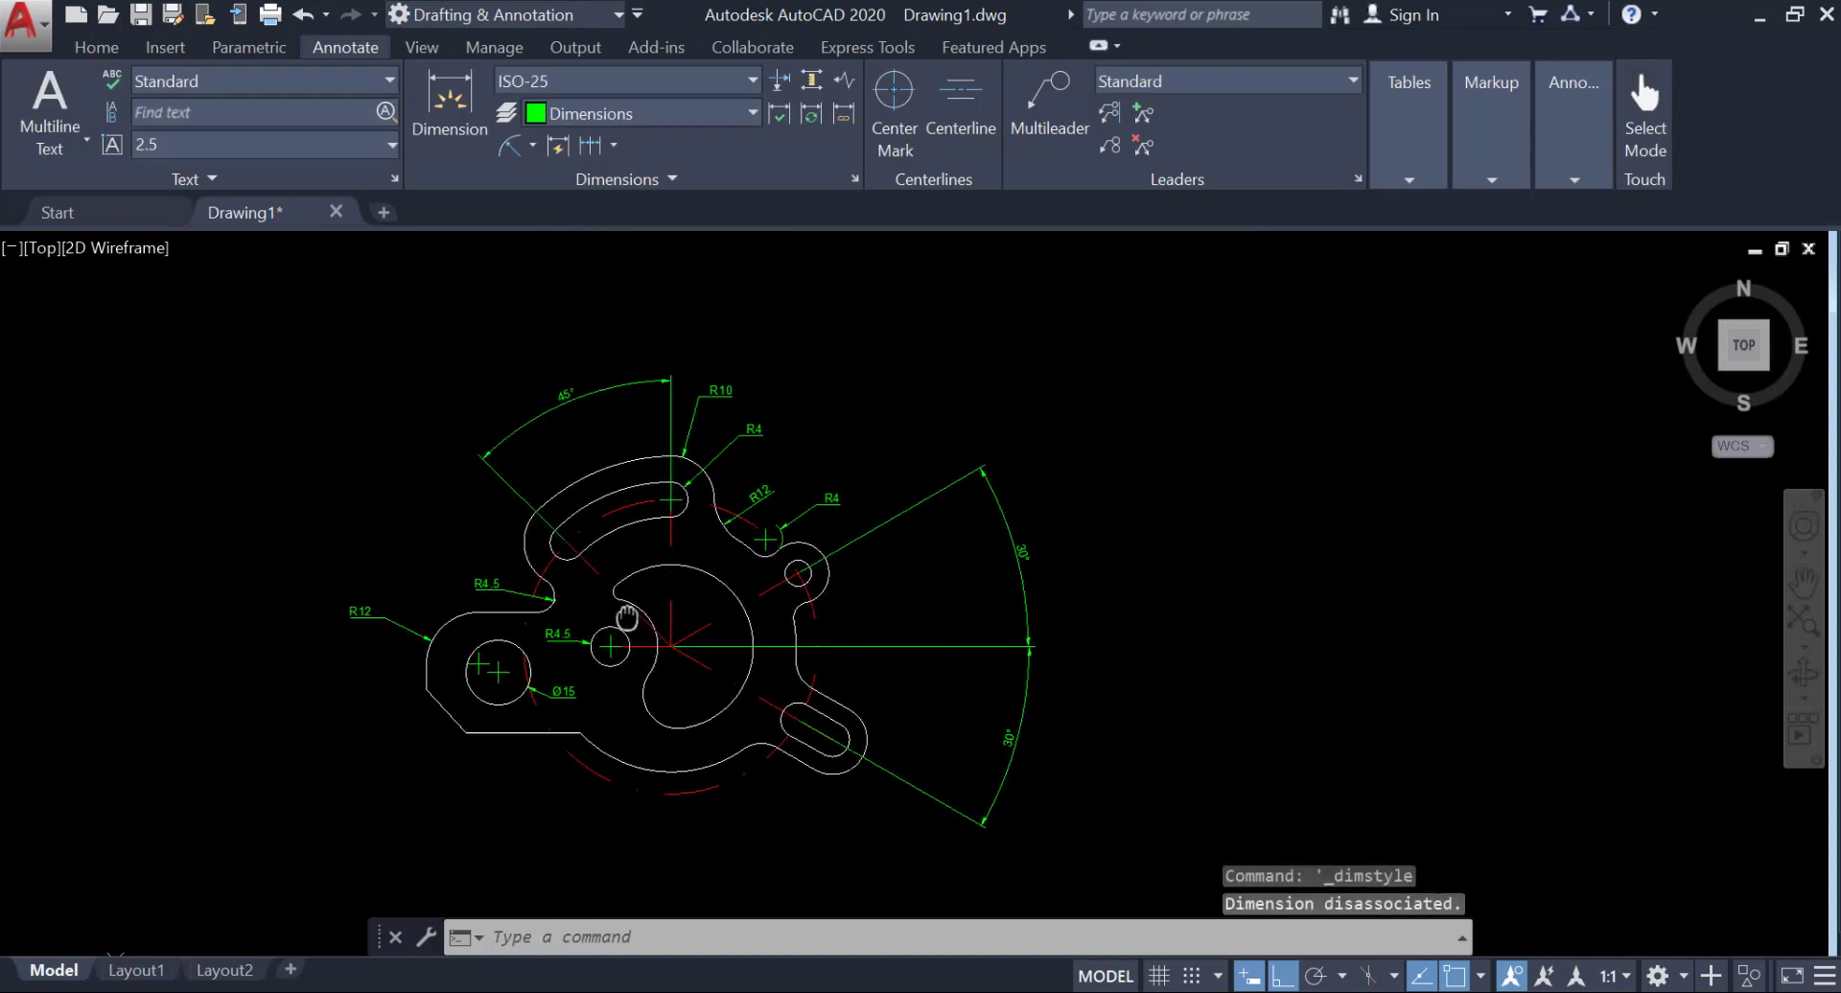
left_click(511, 145)
left_click(621, 615)
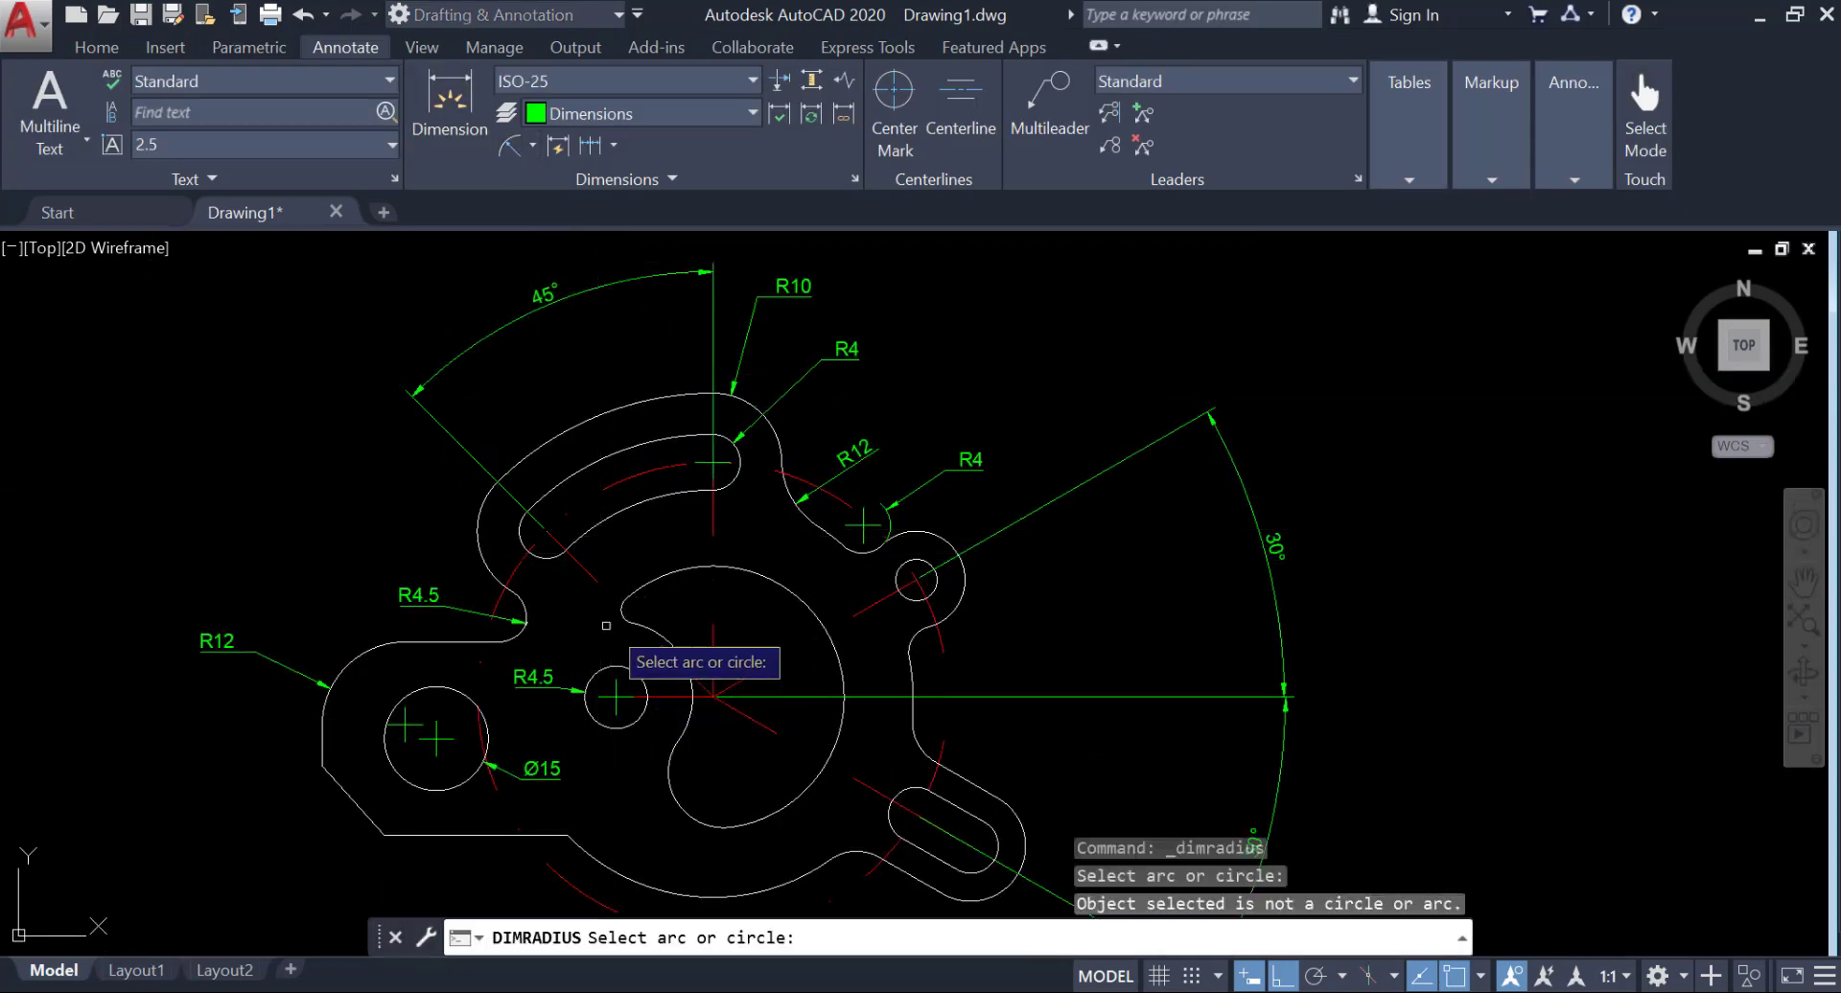
scroll(635, 610, "up", 4)
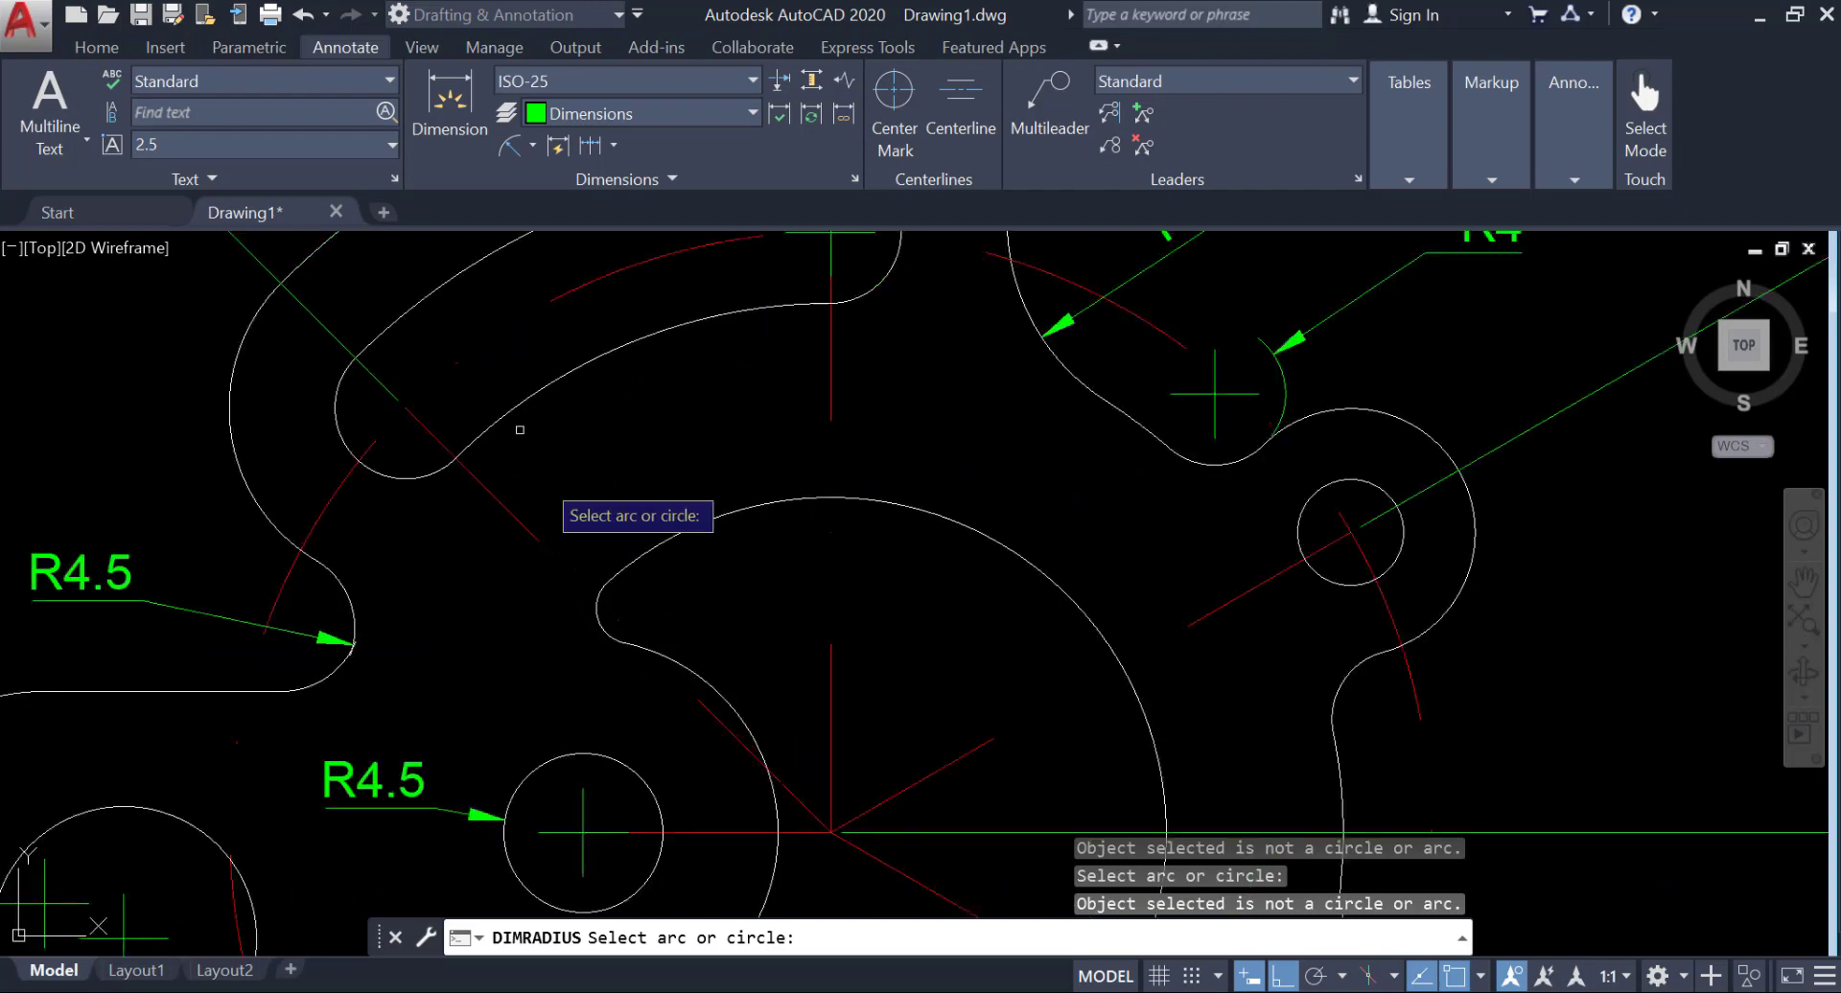
key("Escape")
Step: Add radius dimensions to the central cutout's small rounded tip and to its inward-bulging arc beside the small hole
left_click(511, 144)
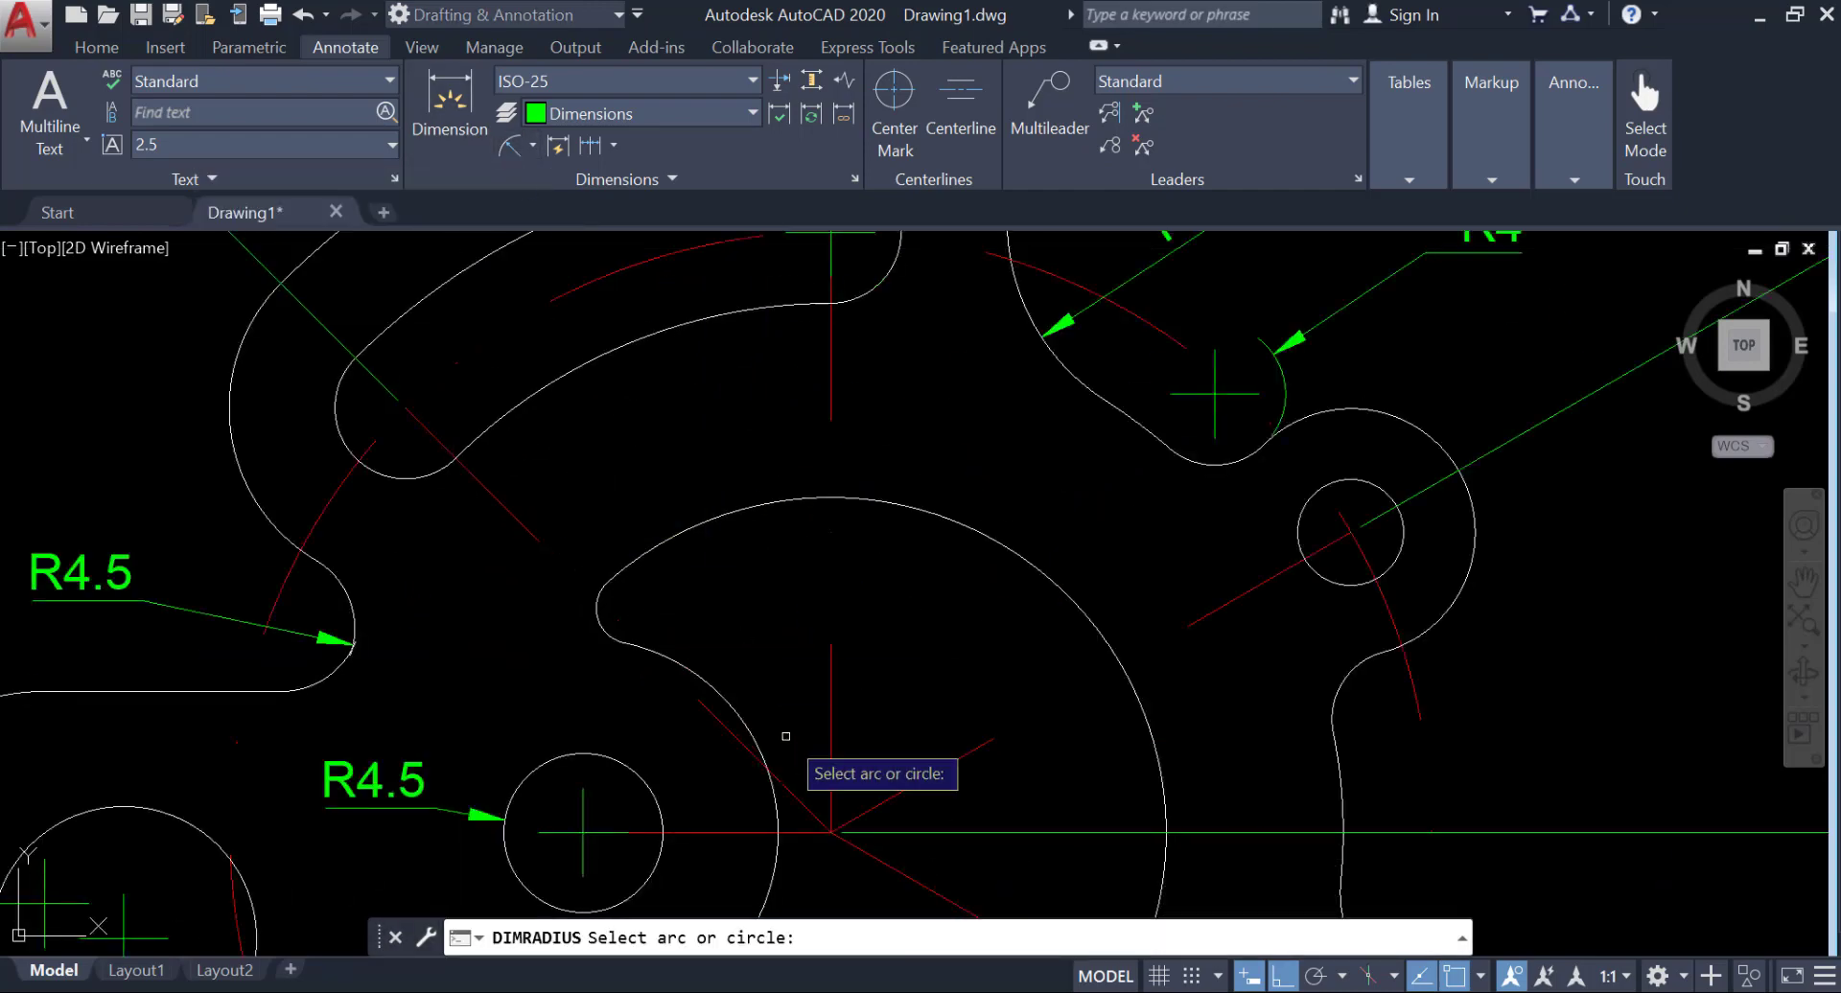
scroll(622, 620, "up", 3)
left_click(606, 635)
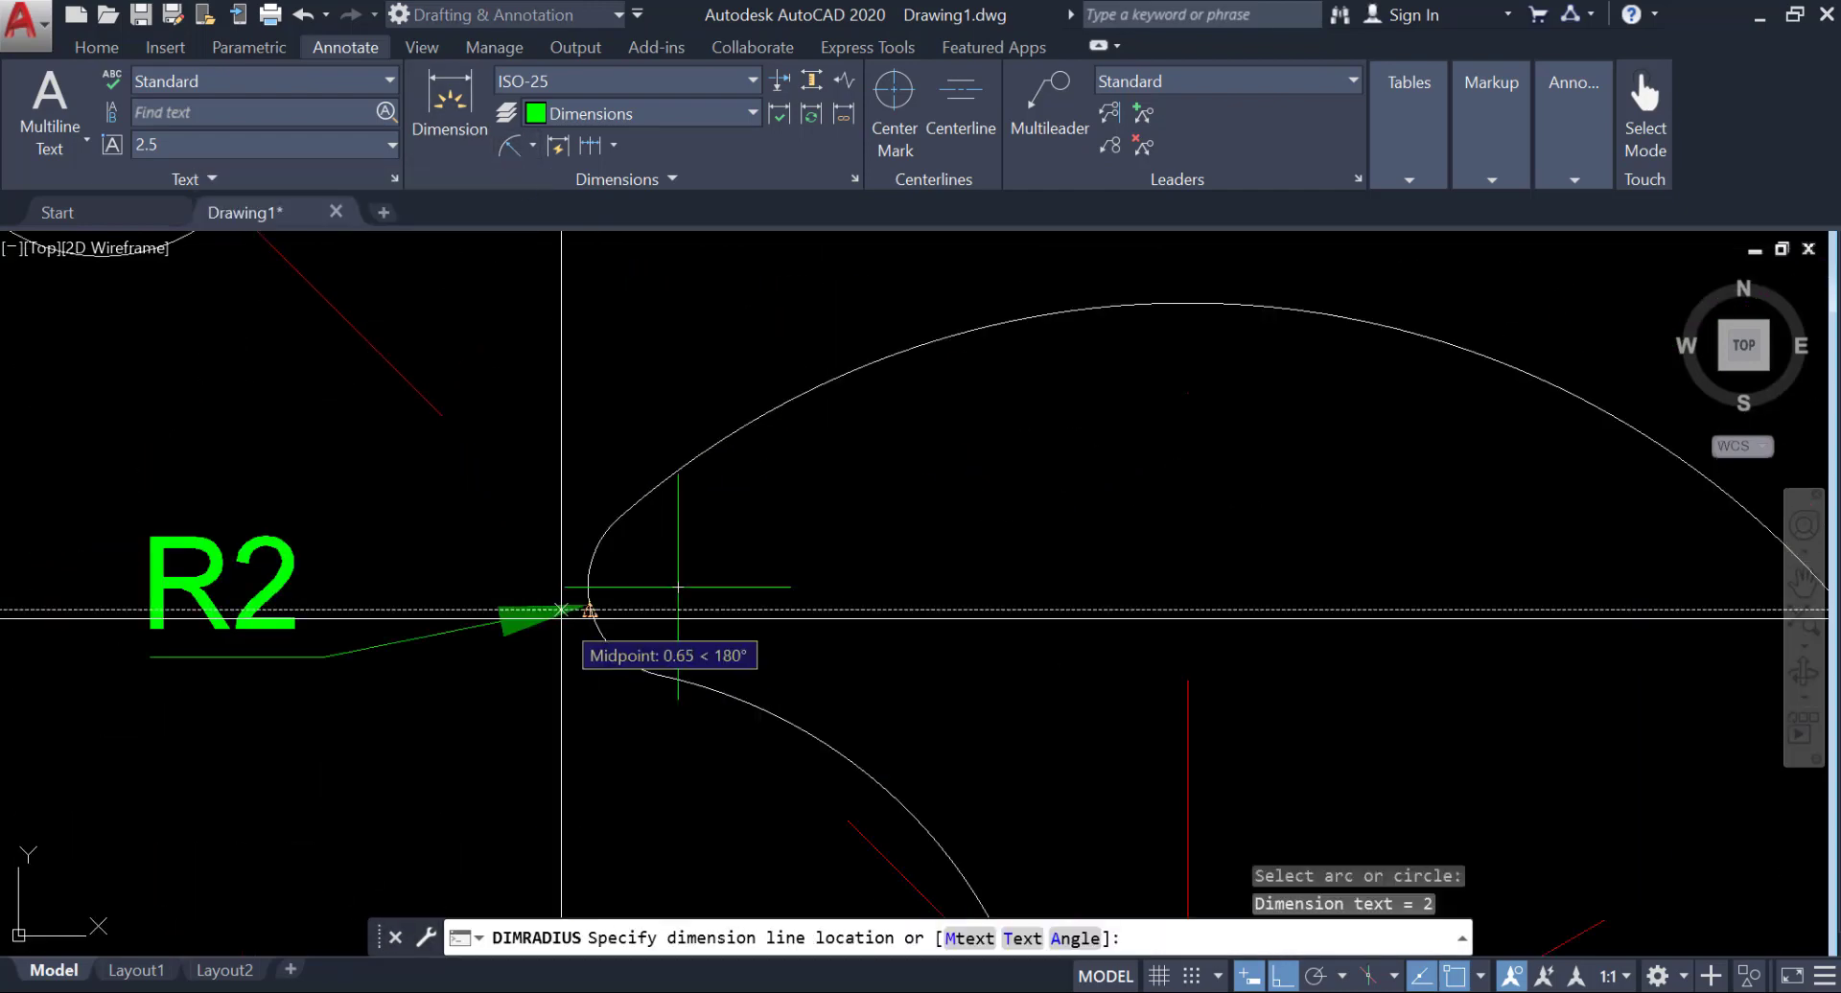
left_click(678, 587)
scroll(637, 603, "down", 6)
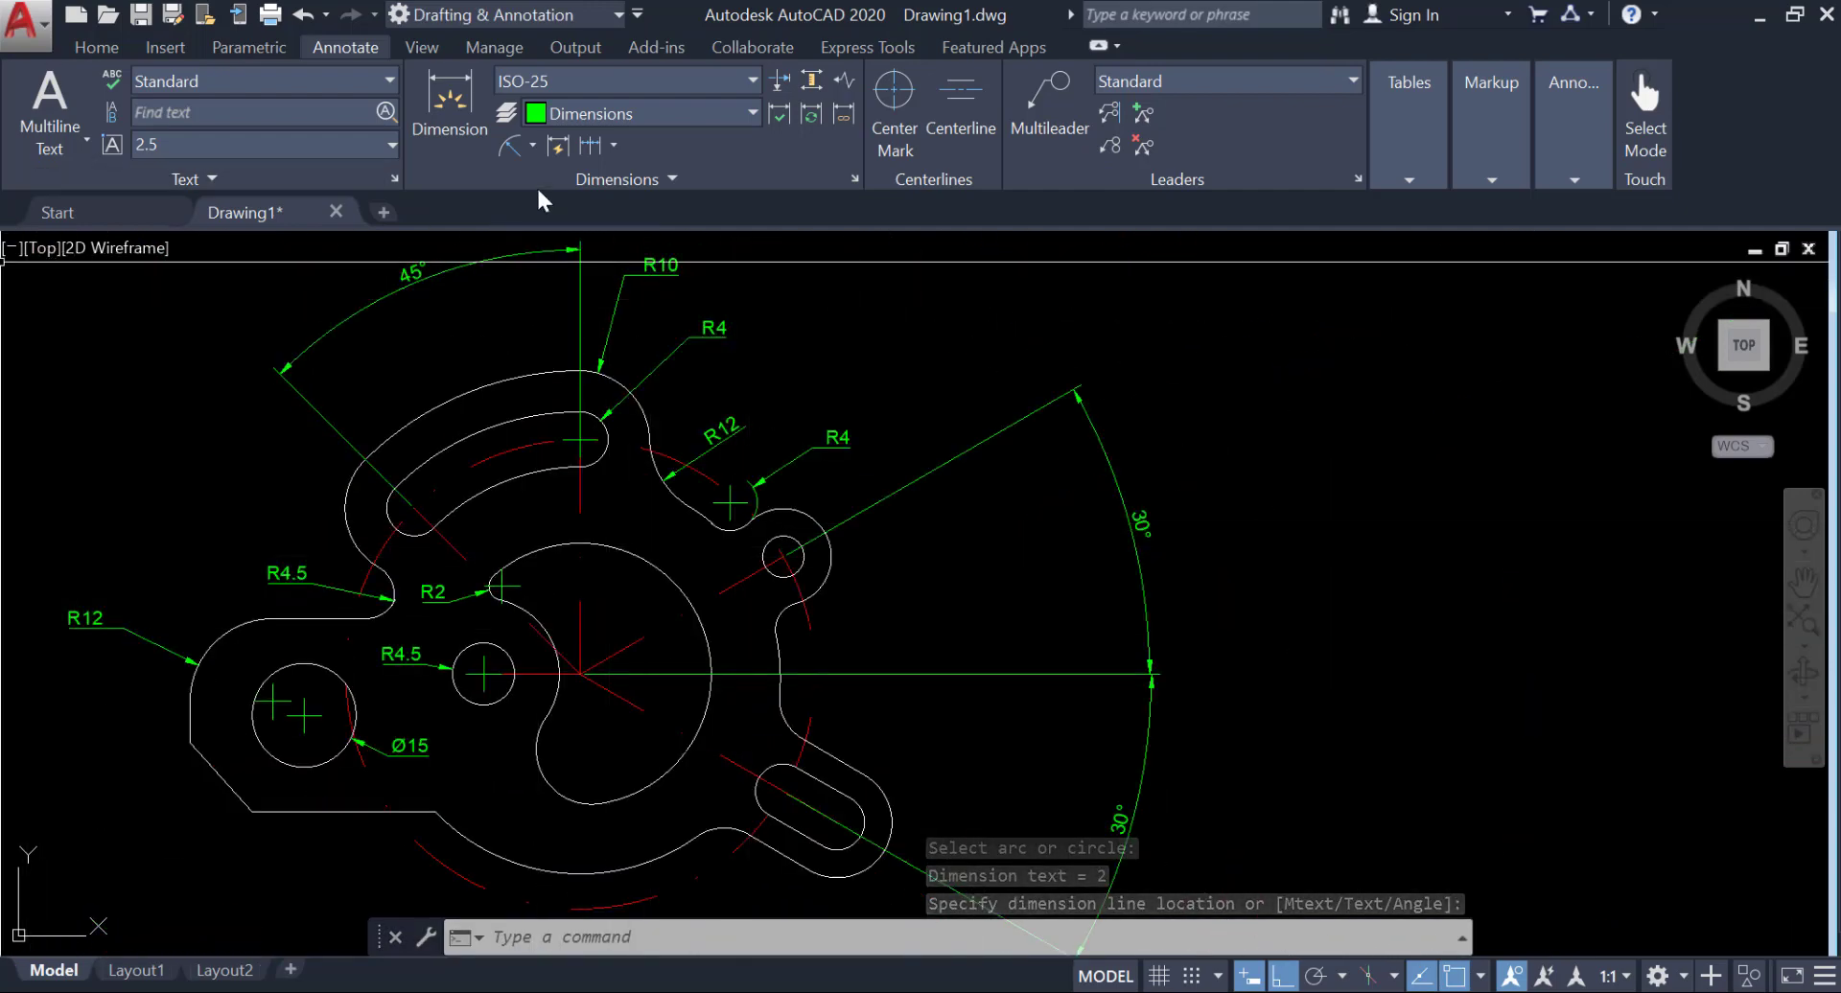
left_click(507, 146)
left_click(540, 618)
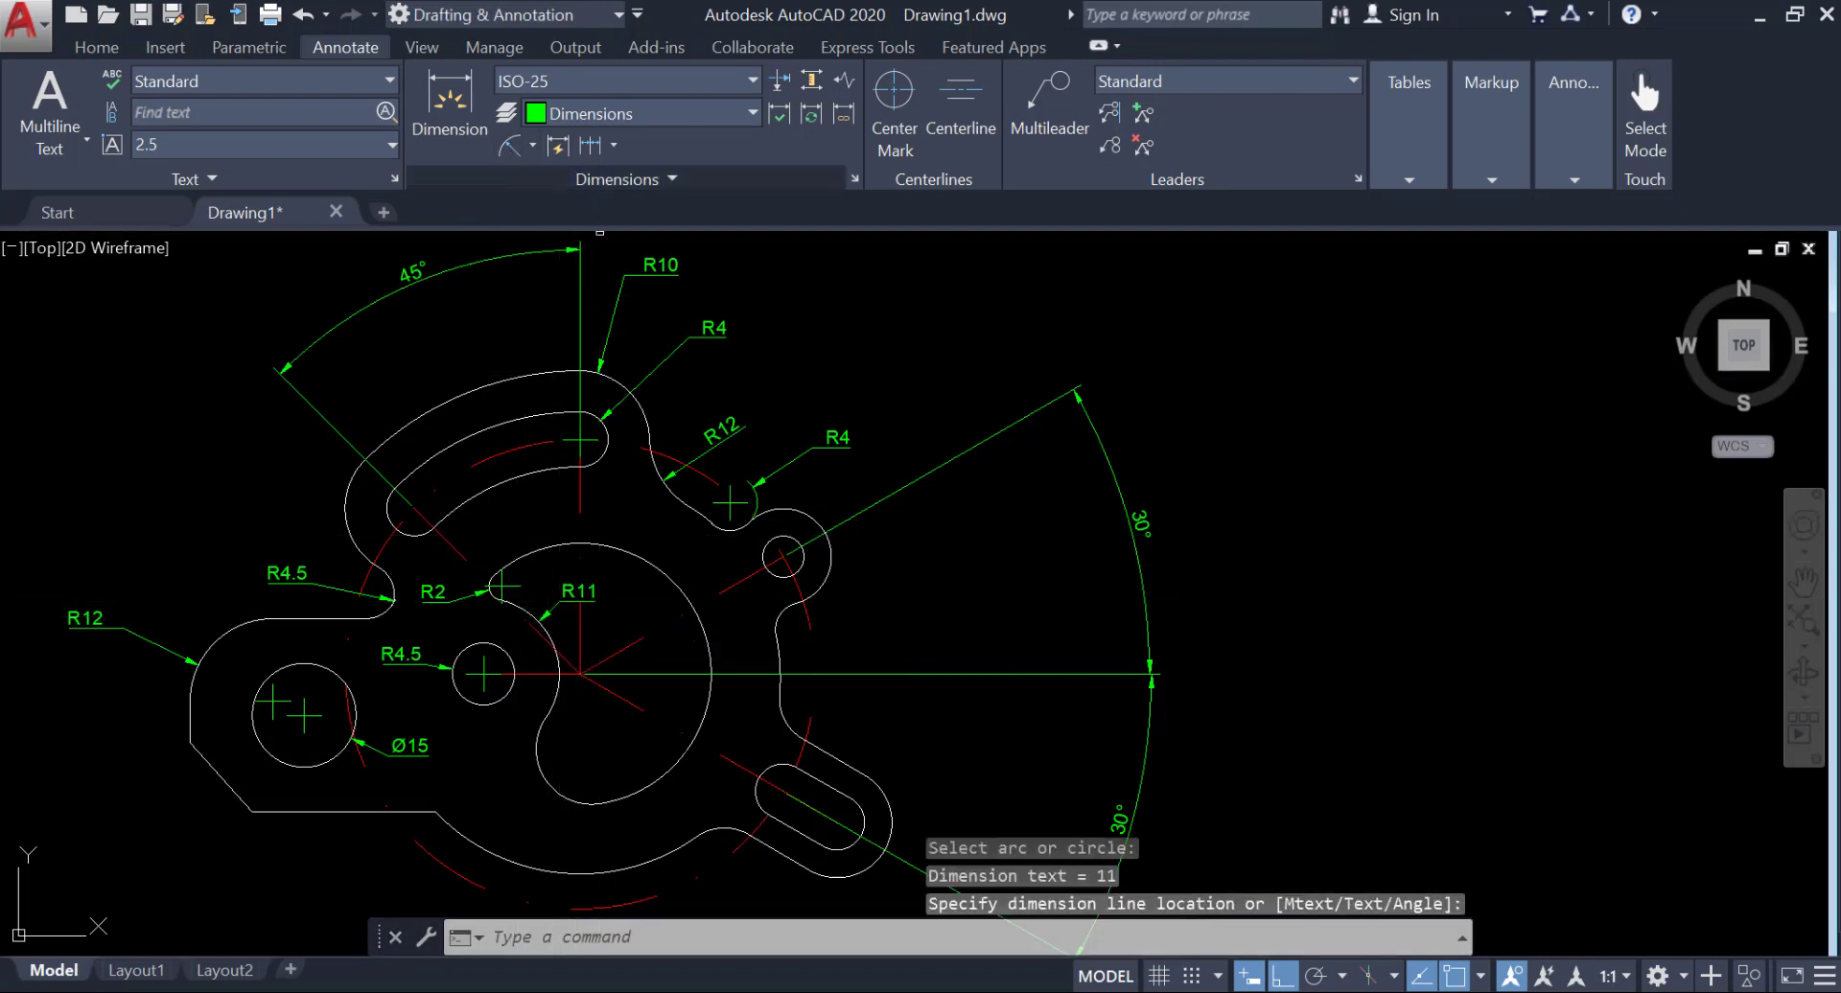
Step: Add a radius dimension to the centre-line arc through the upper-right lug's hole, with its text inside the plate
key("Return")
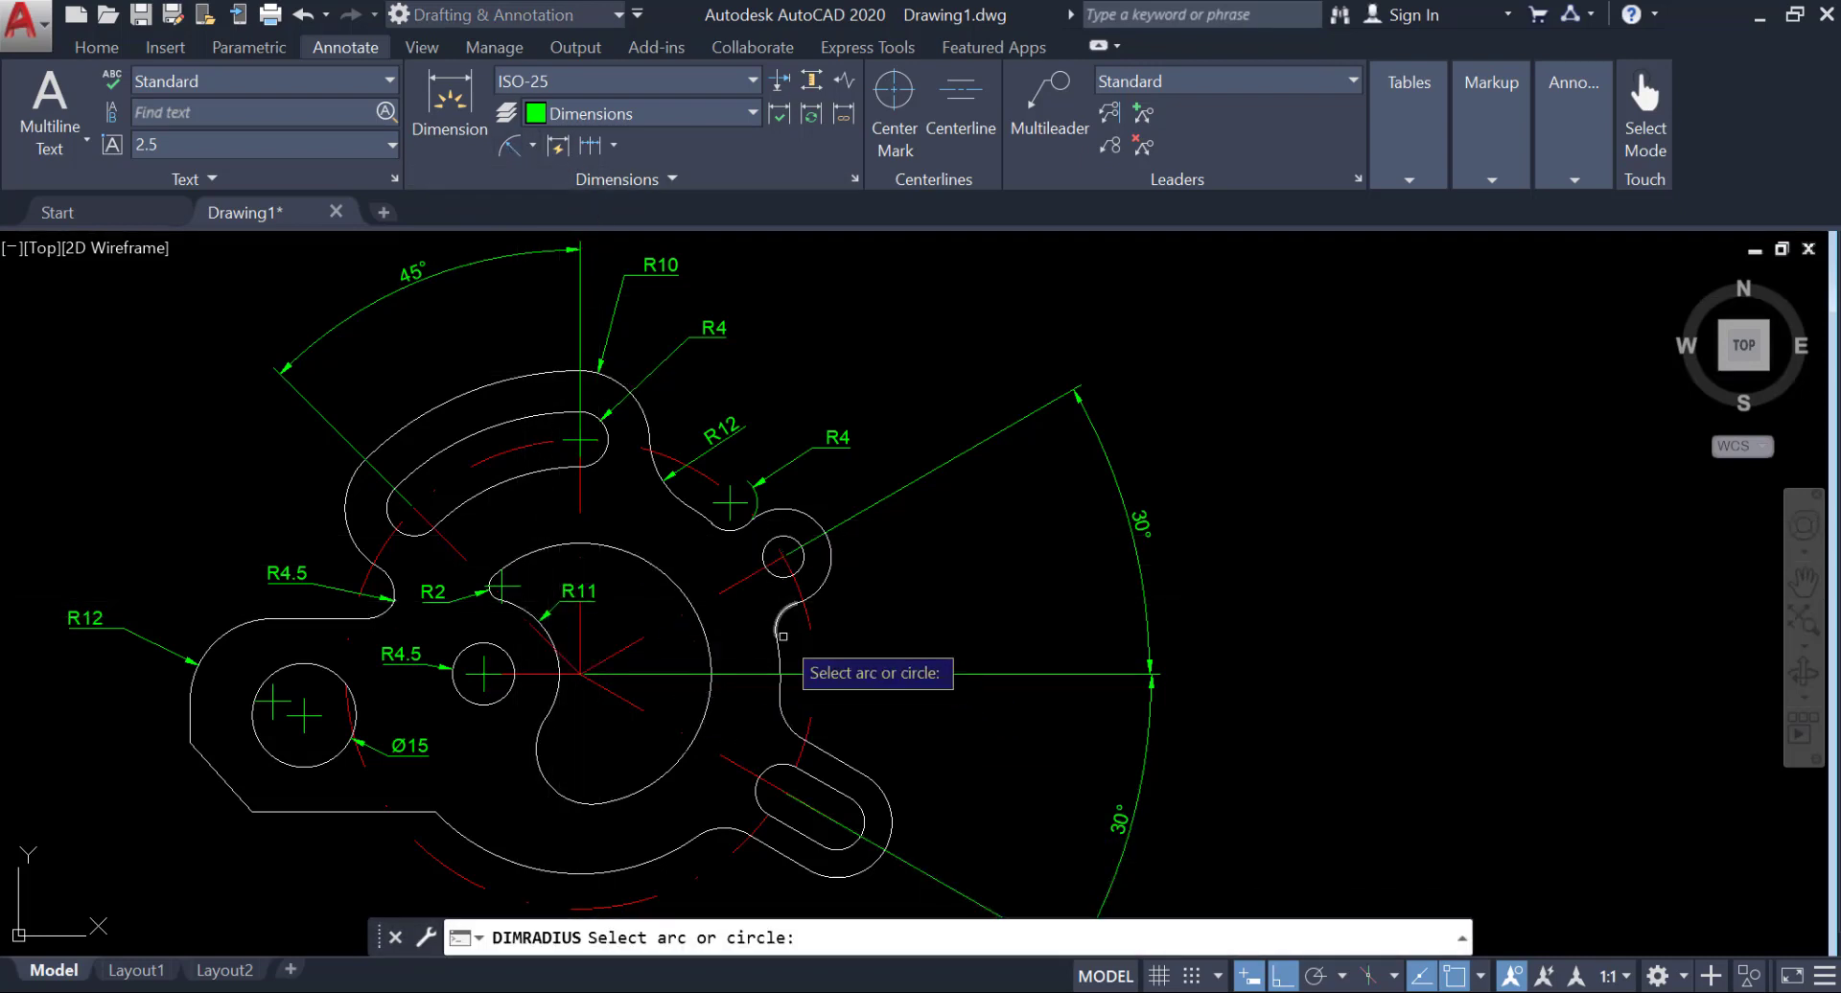
left_click(796, 566)
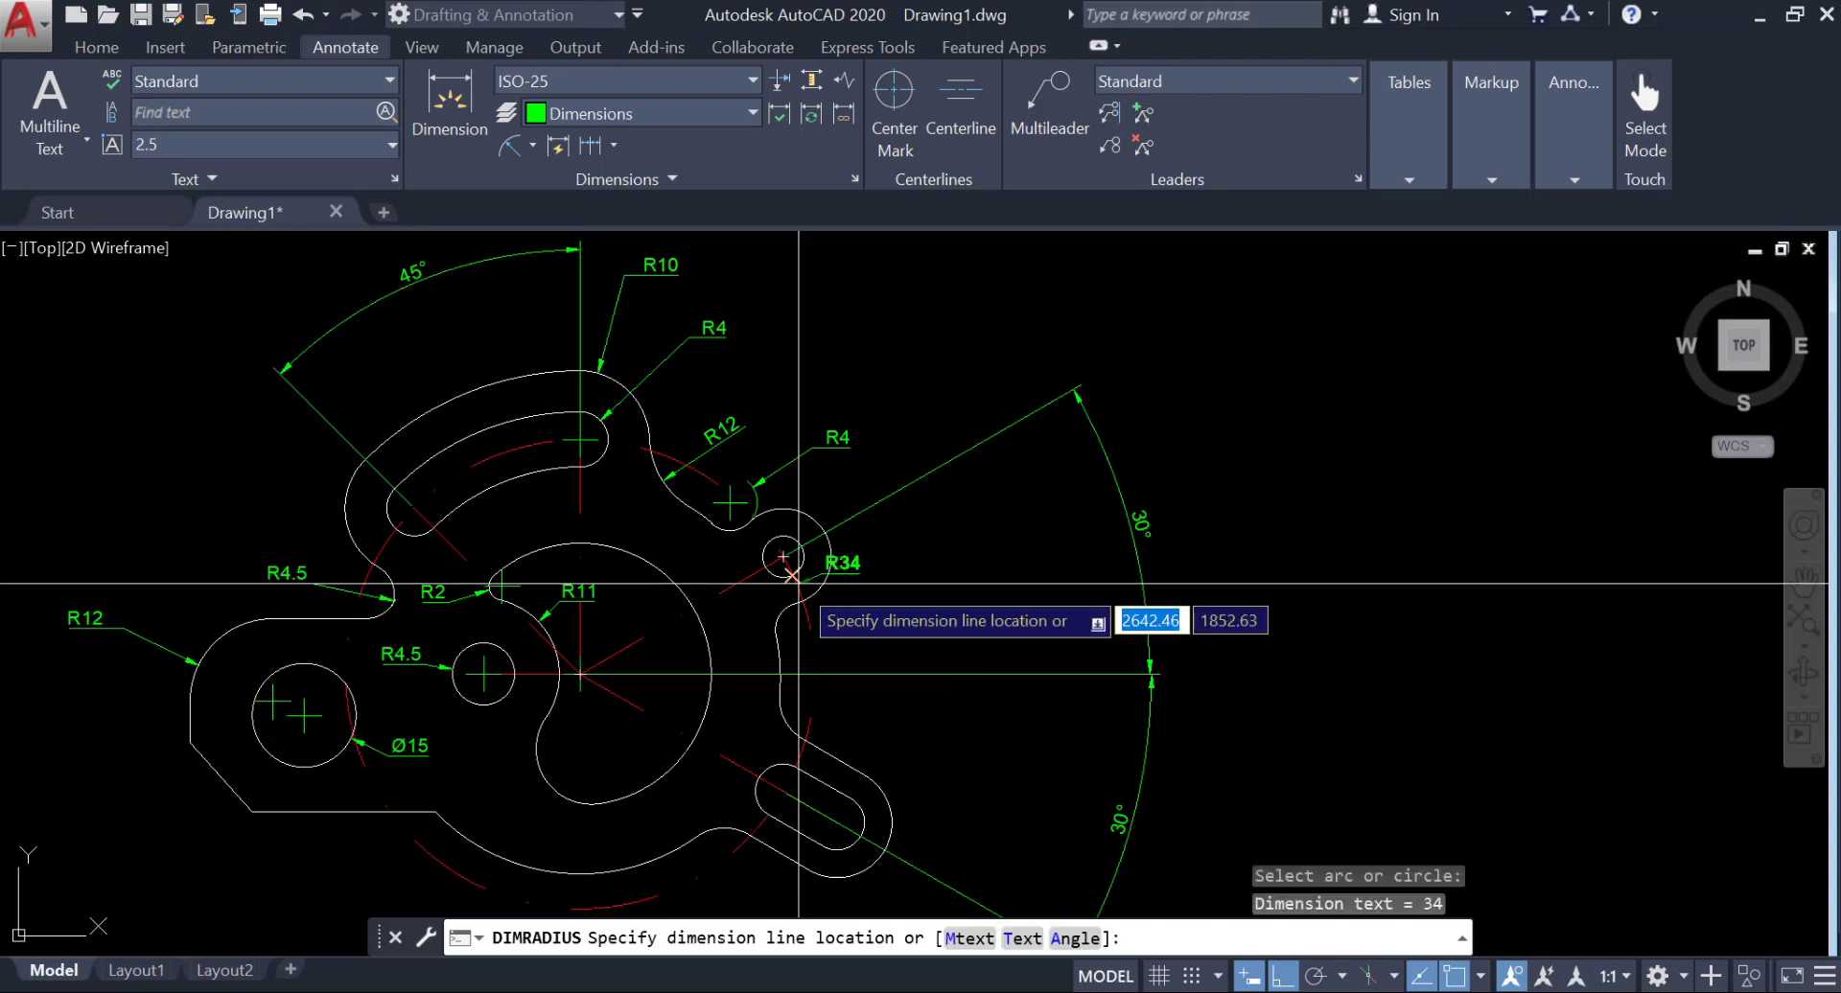
left_click(684, 648)
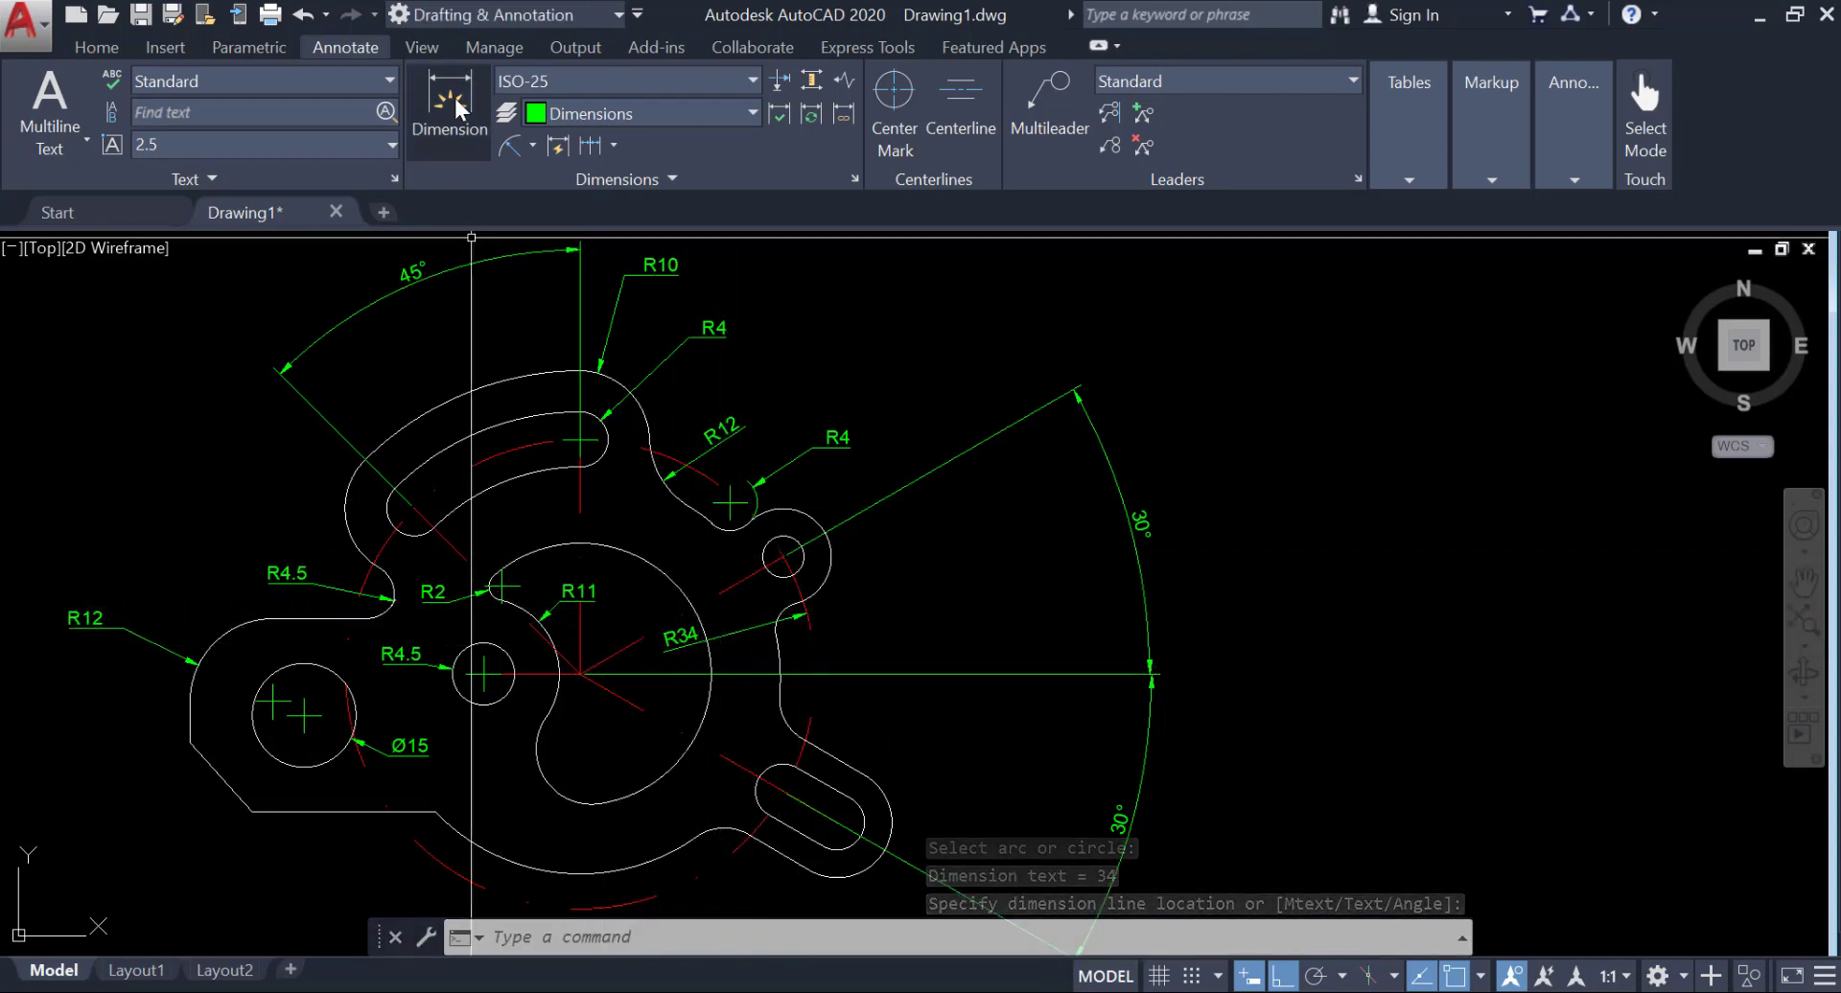
Step: Add a radius dimension to the central cutout's lower-left rounded end, placing its text to the left of the cutout
left_click(511, 146)
left_click(549, 775)
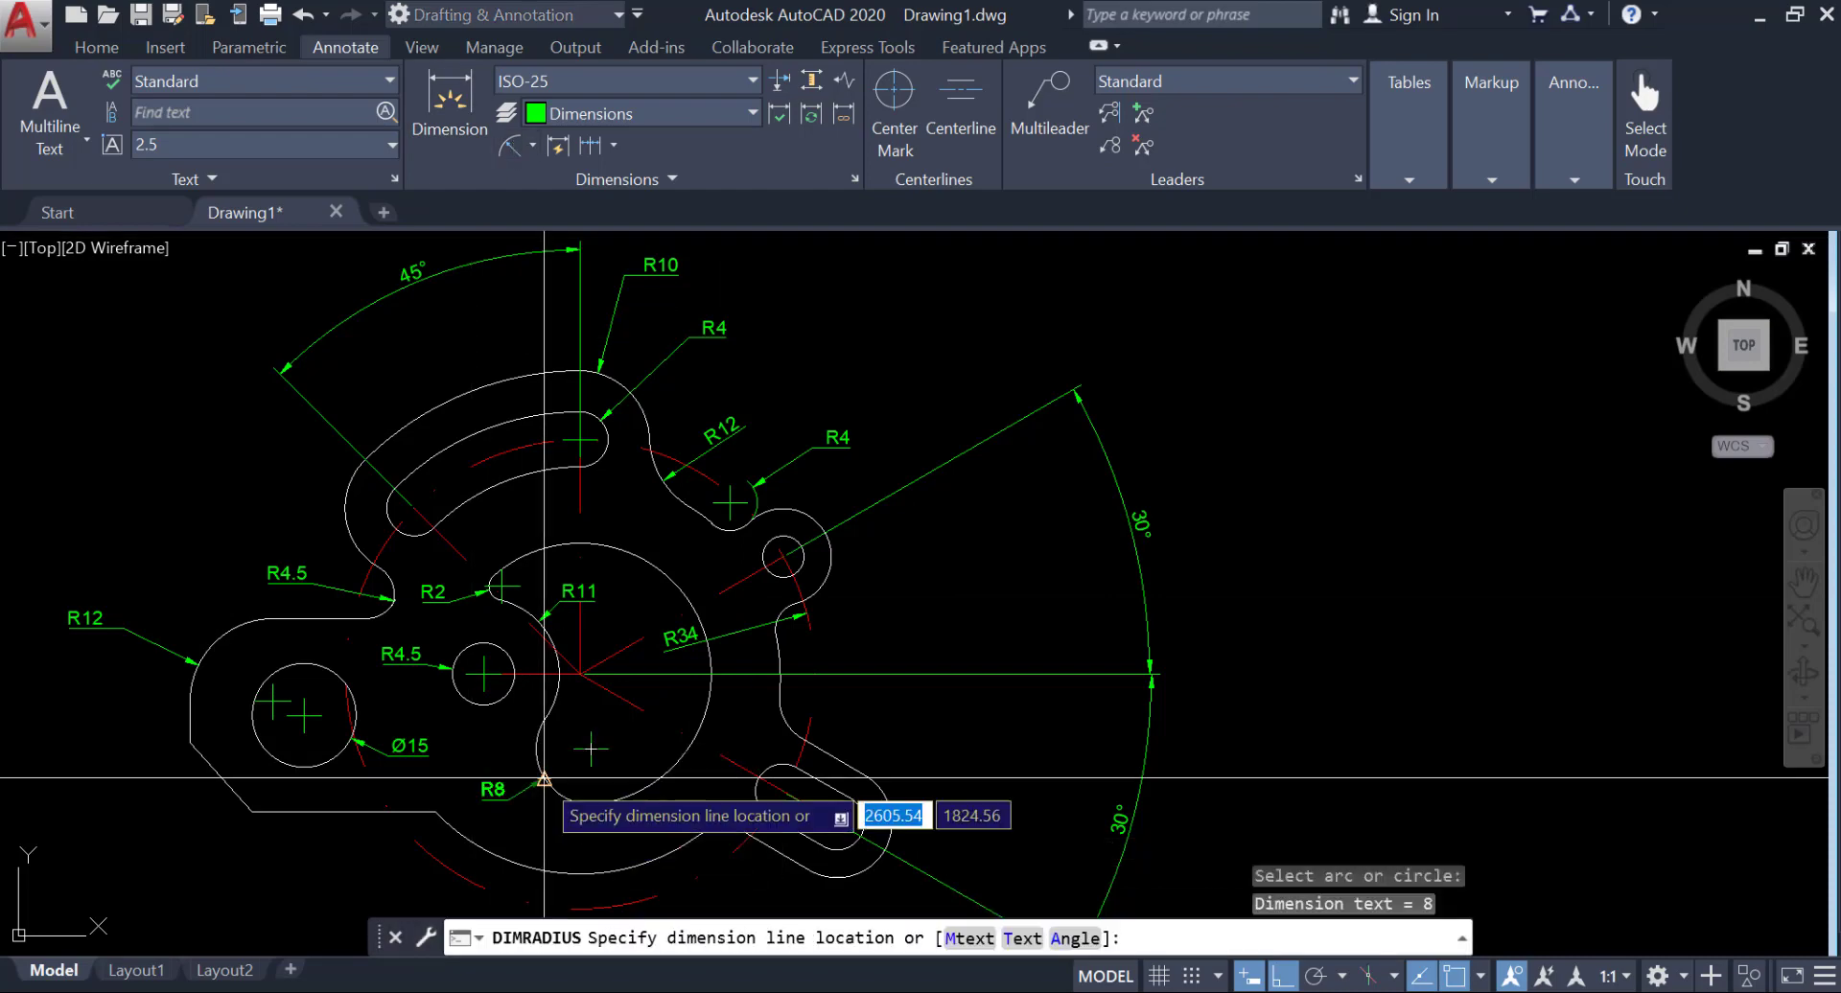
scroll(556, 762, "up", 6)
scroll(560, 760, "down", 5)
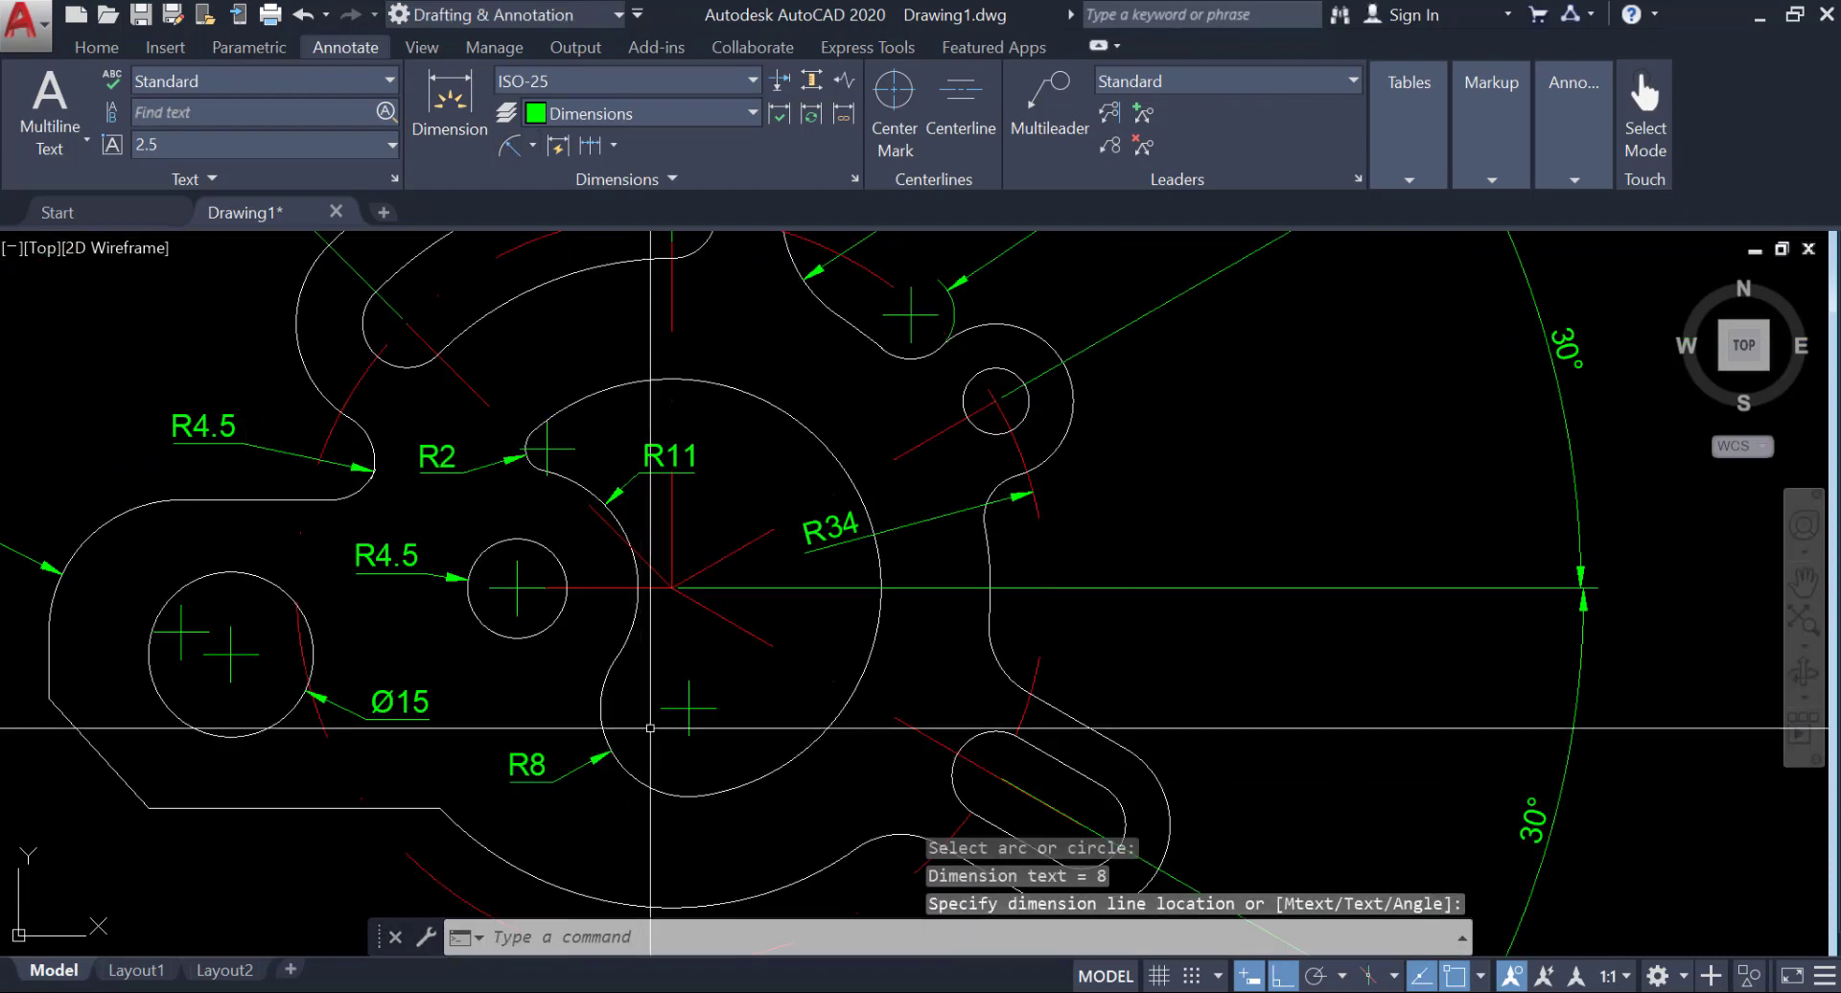
Step: Add a radius dimension to the central cutout's large outer arc, placing its text below and right of the cutout
left_click(511, 146)
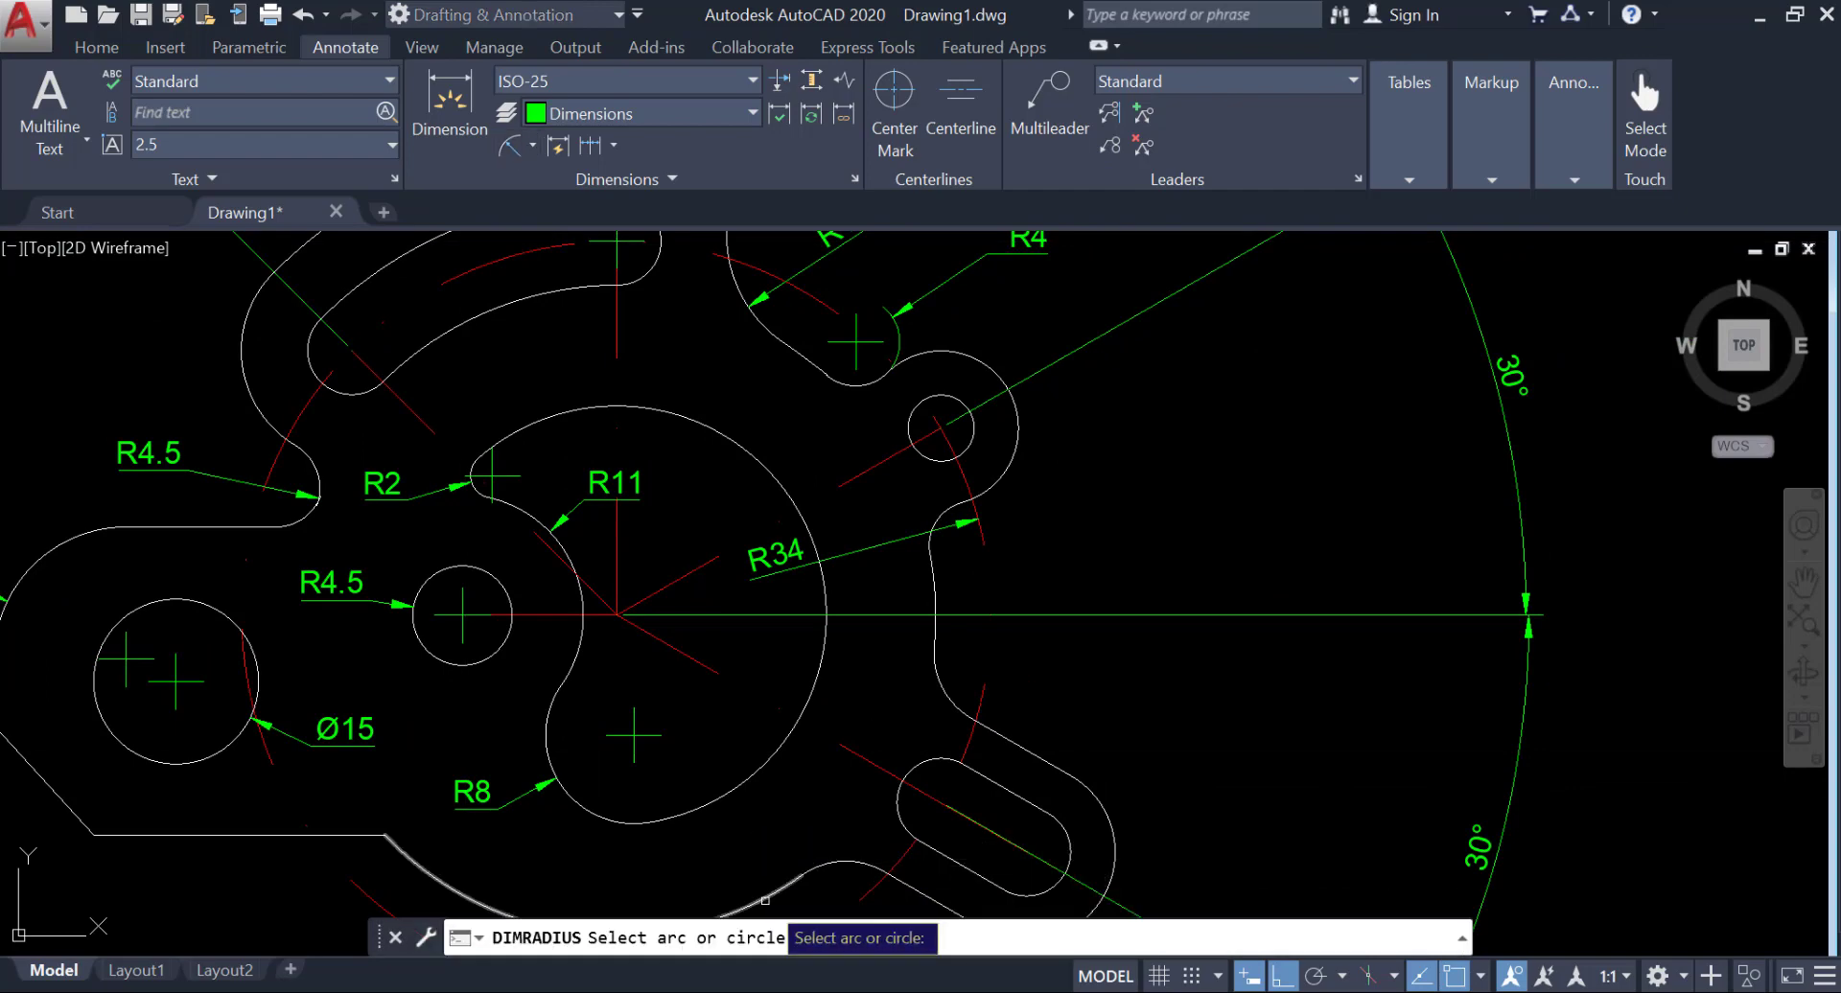
left_click(735, 799)
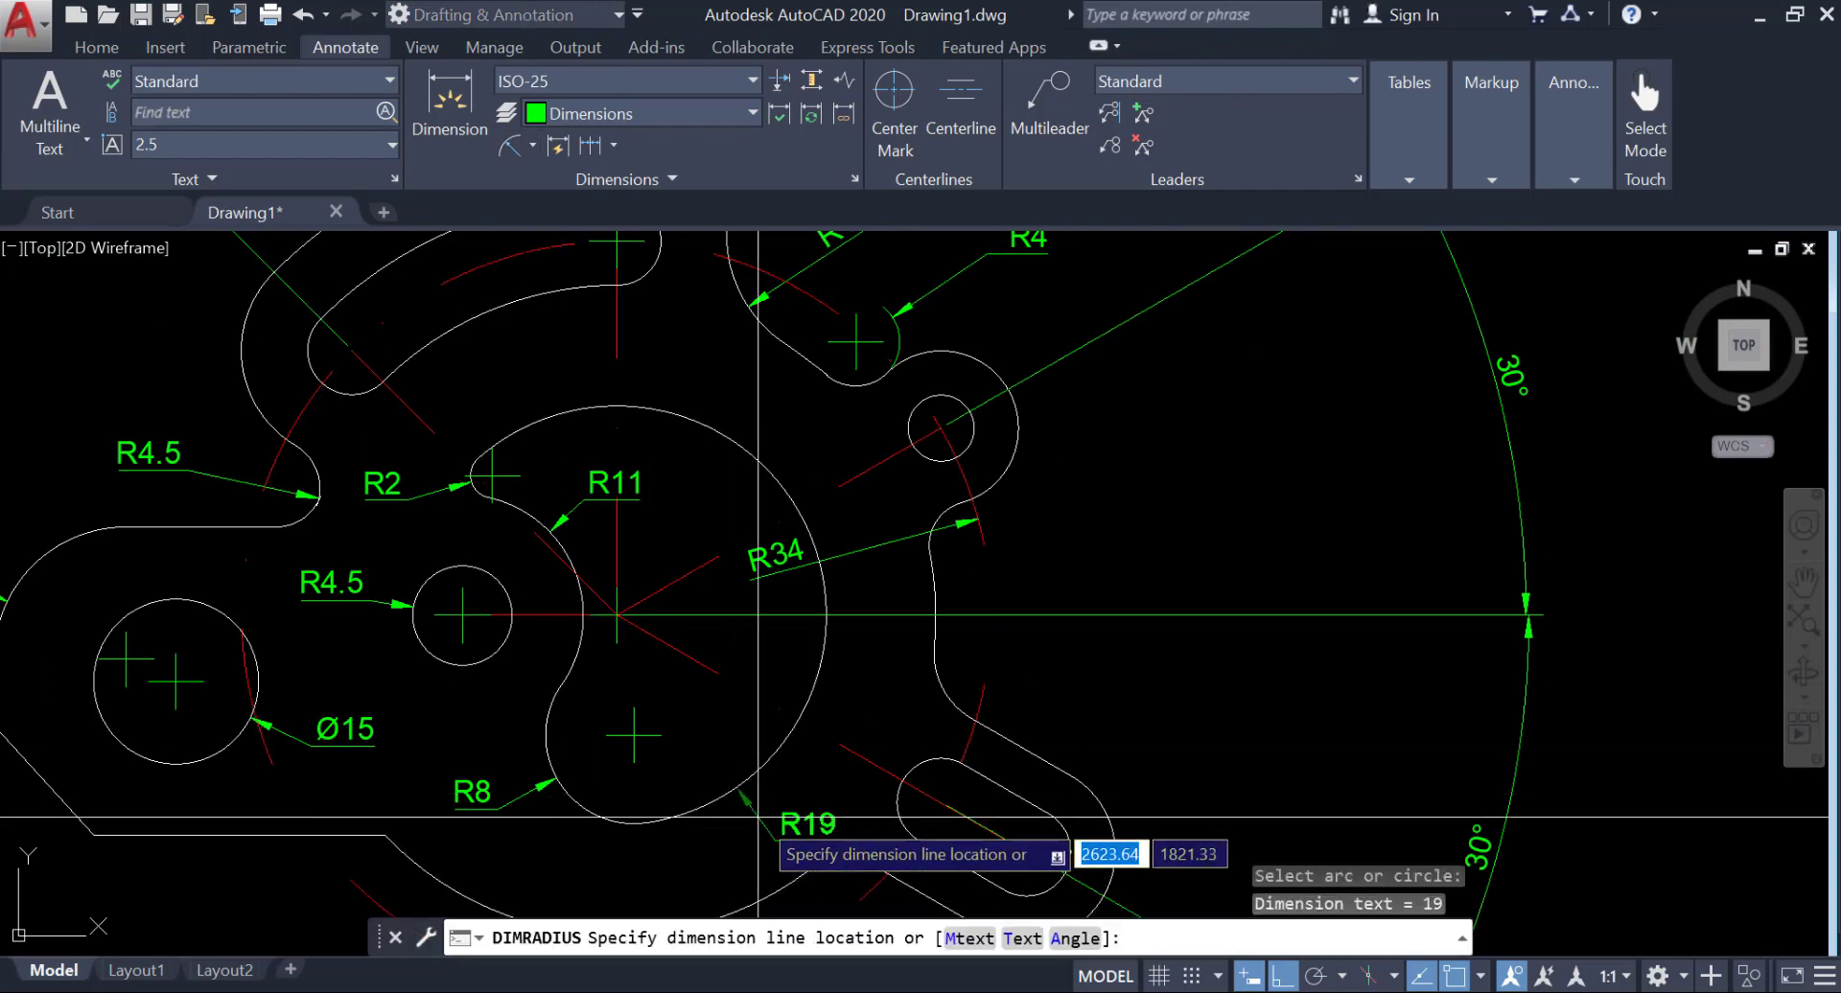
left_click(758, 811)
scroll(849, 751, "down", 2)
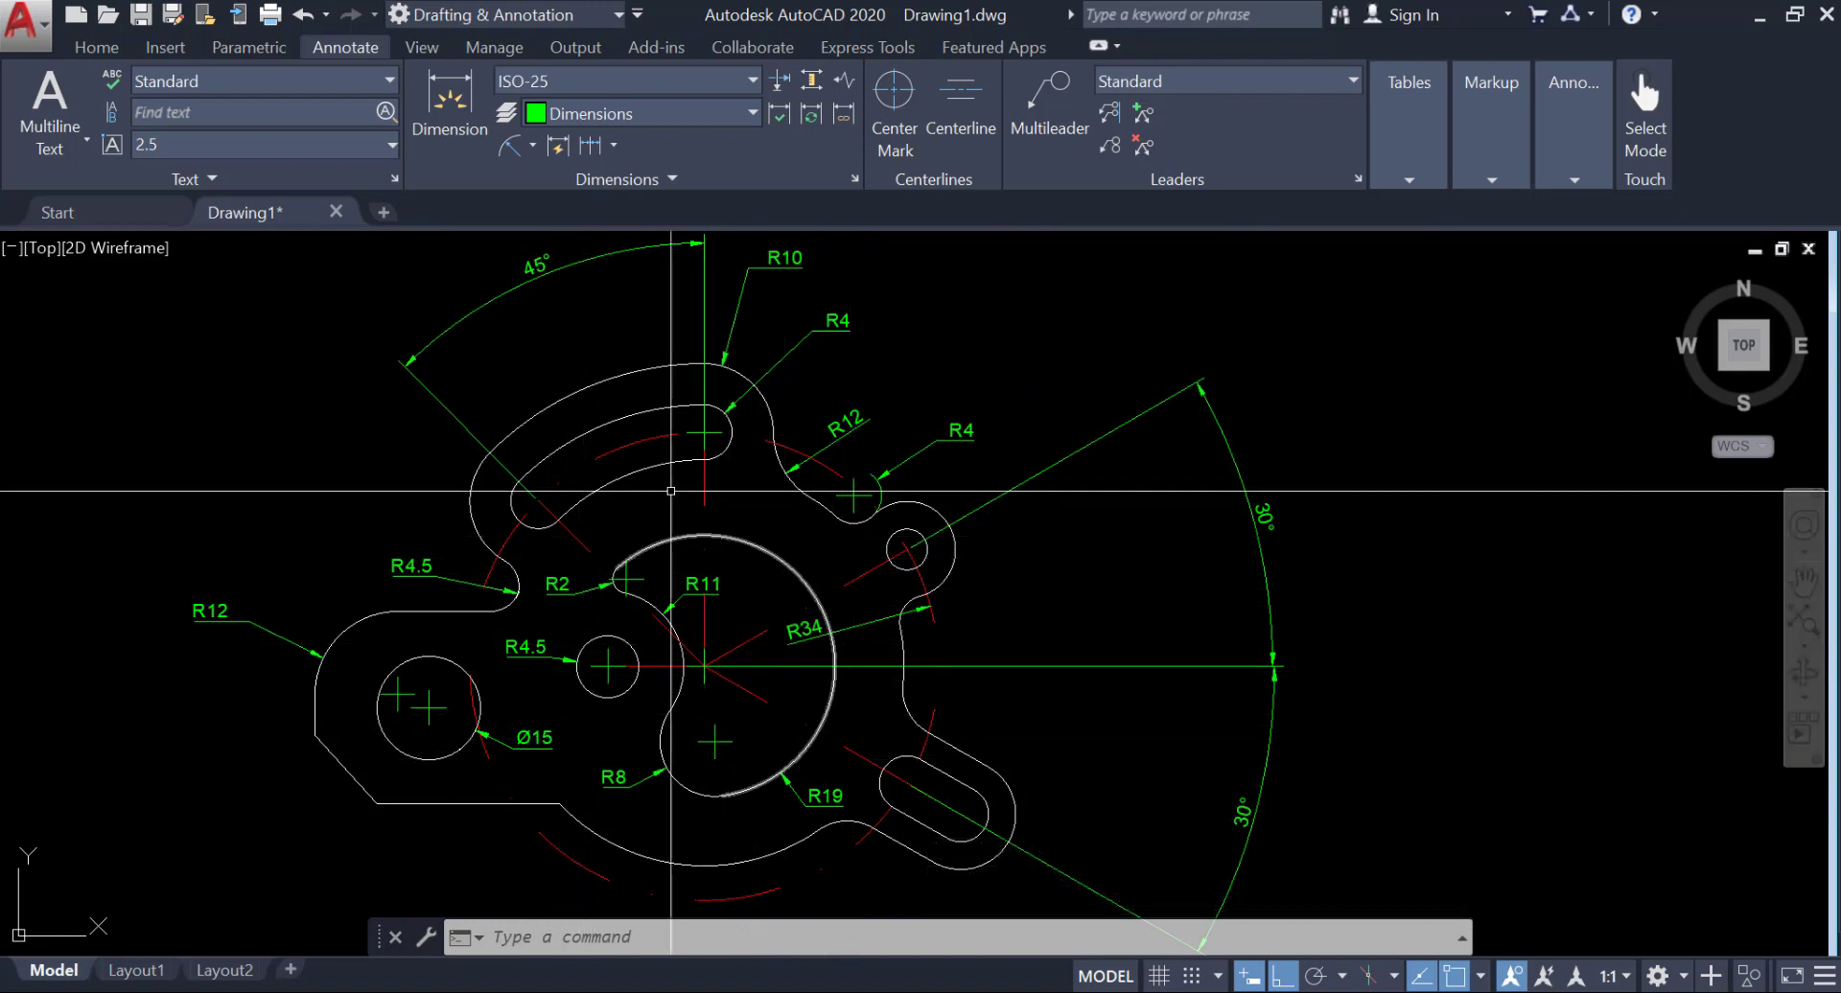
Step: Add a radius dimension to the fillet between the plate's right edge and the slotted lug, with its text outside the plate
left_click(502, 150)
left_click(902, 711)
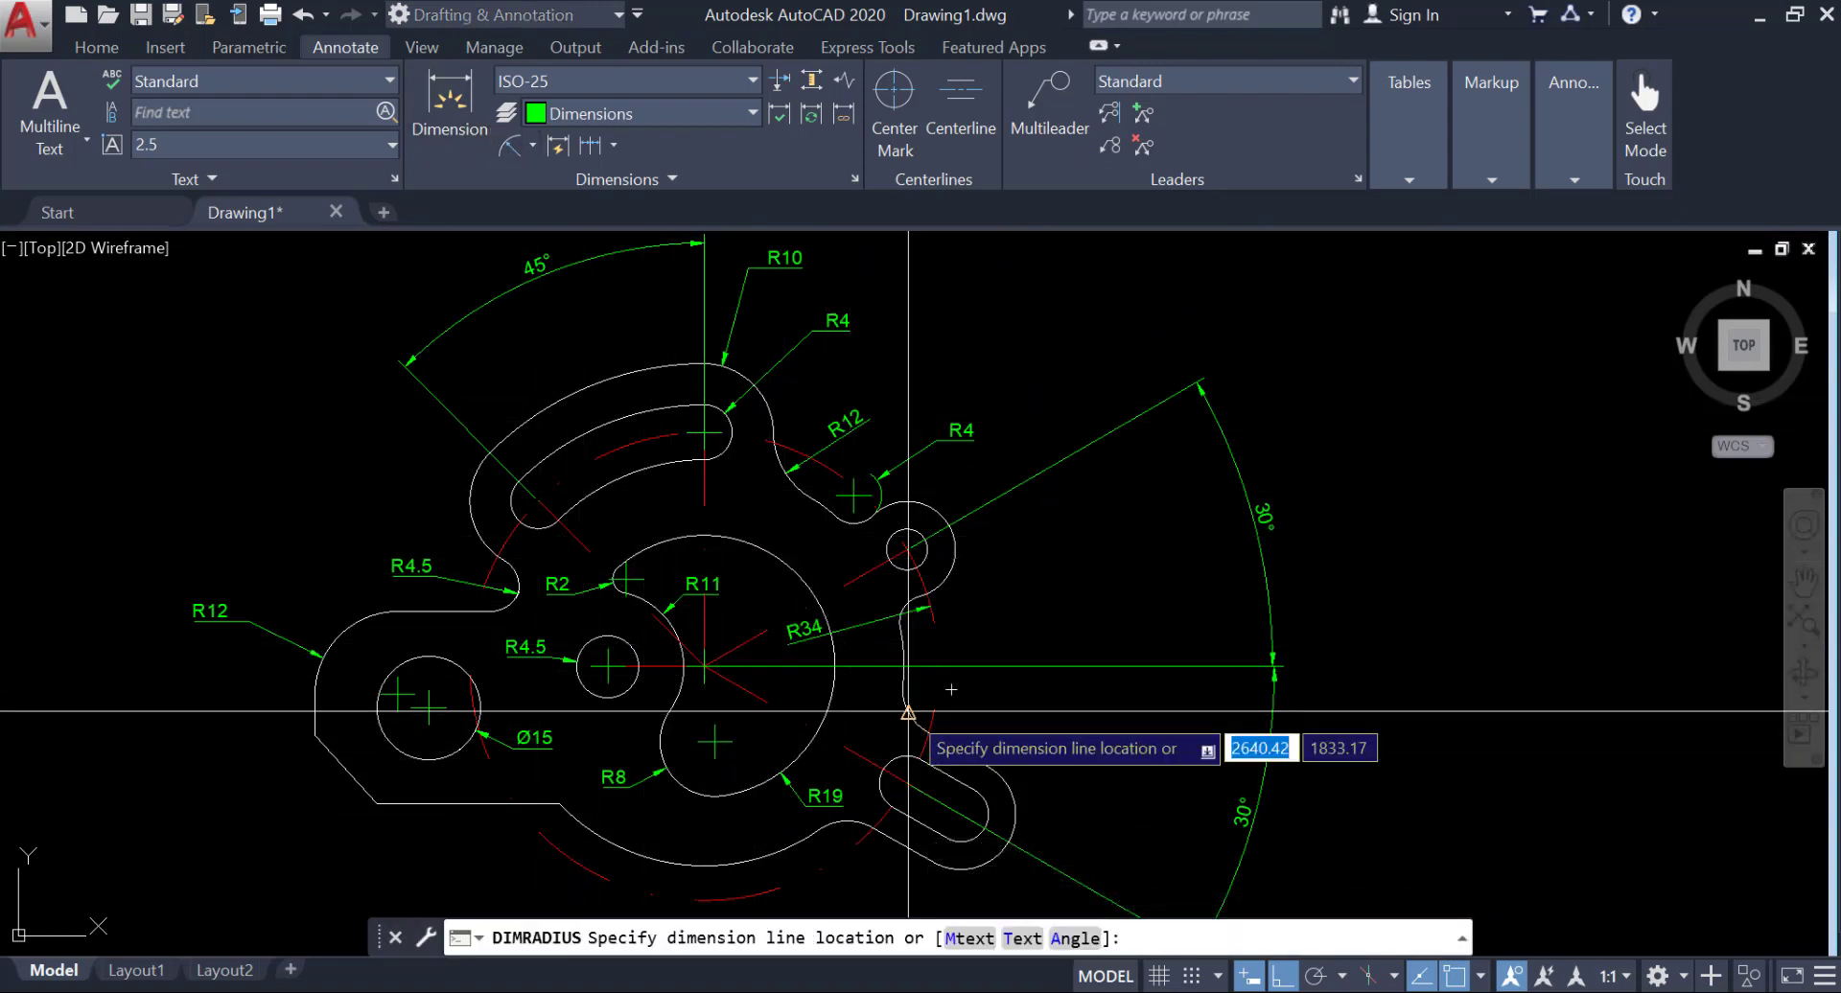
scroll(906, 711, "up", 4)
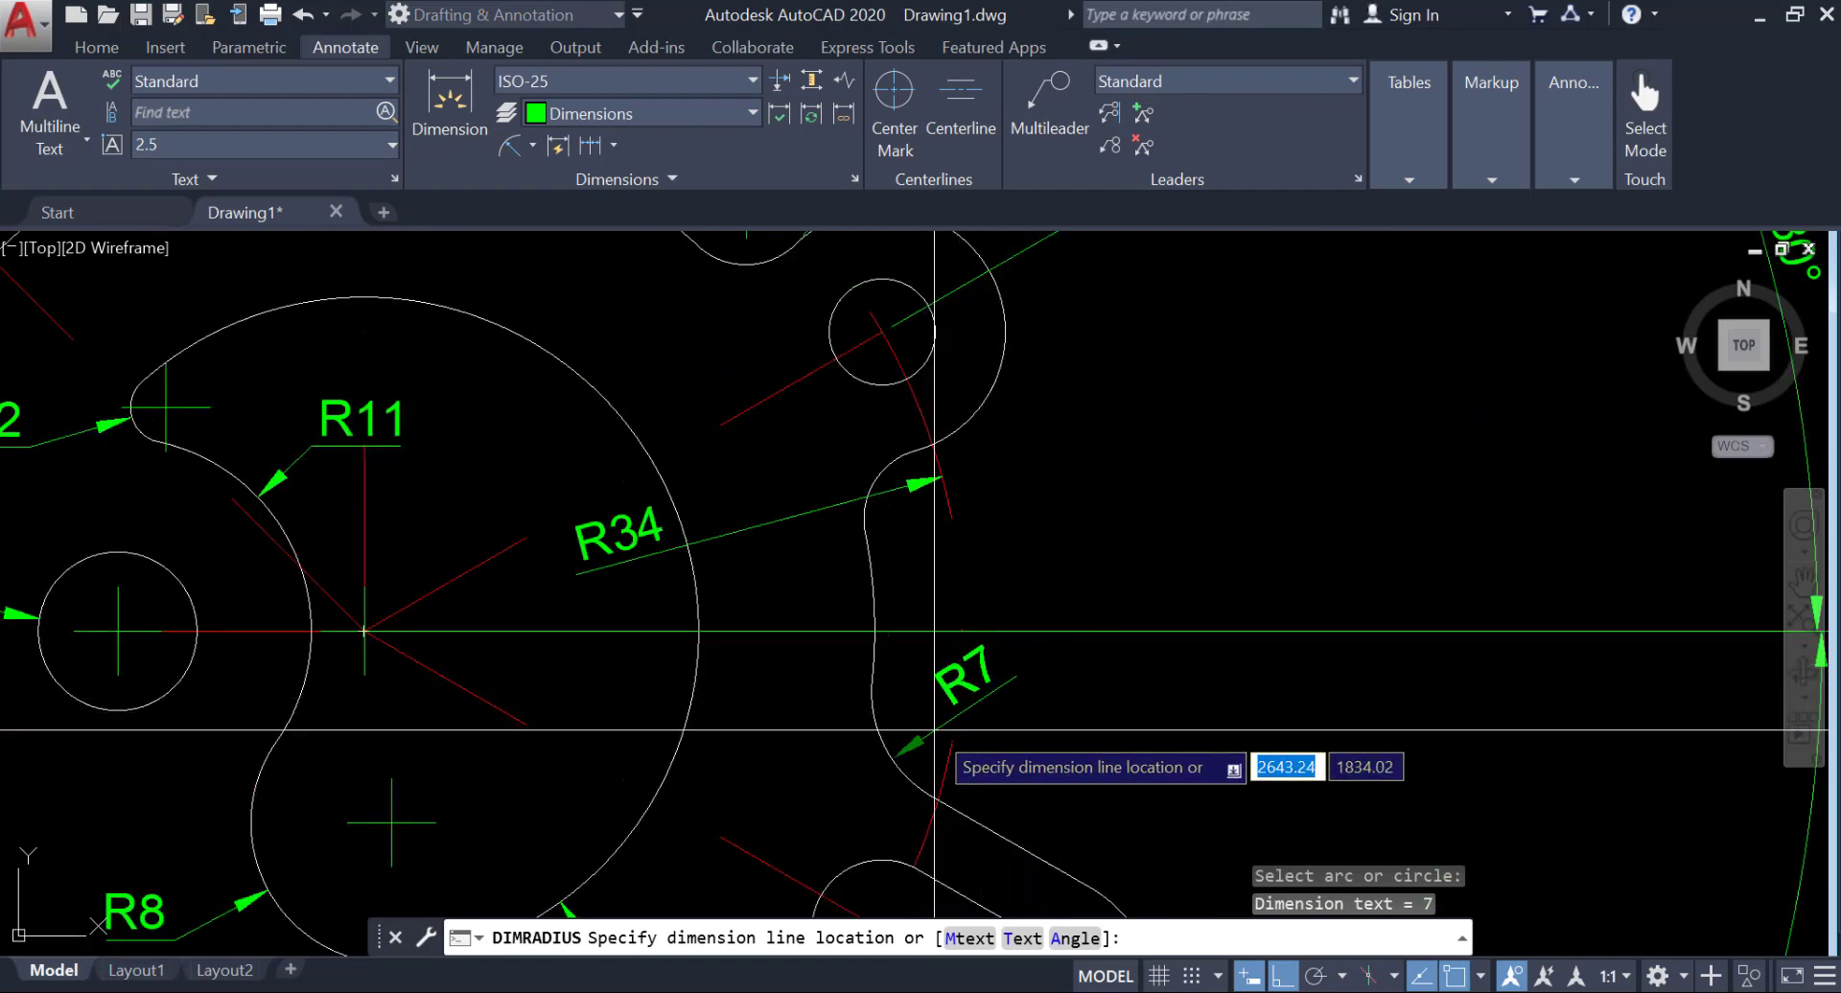
left_click(935, 731)
scroll(968, 704, "down", 4)
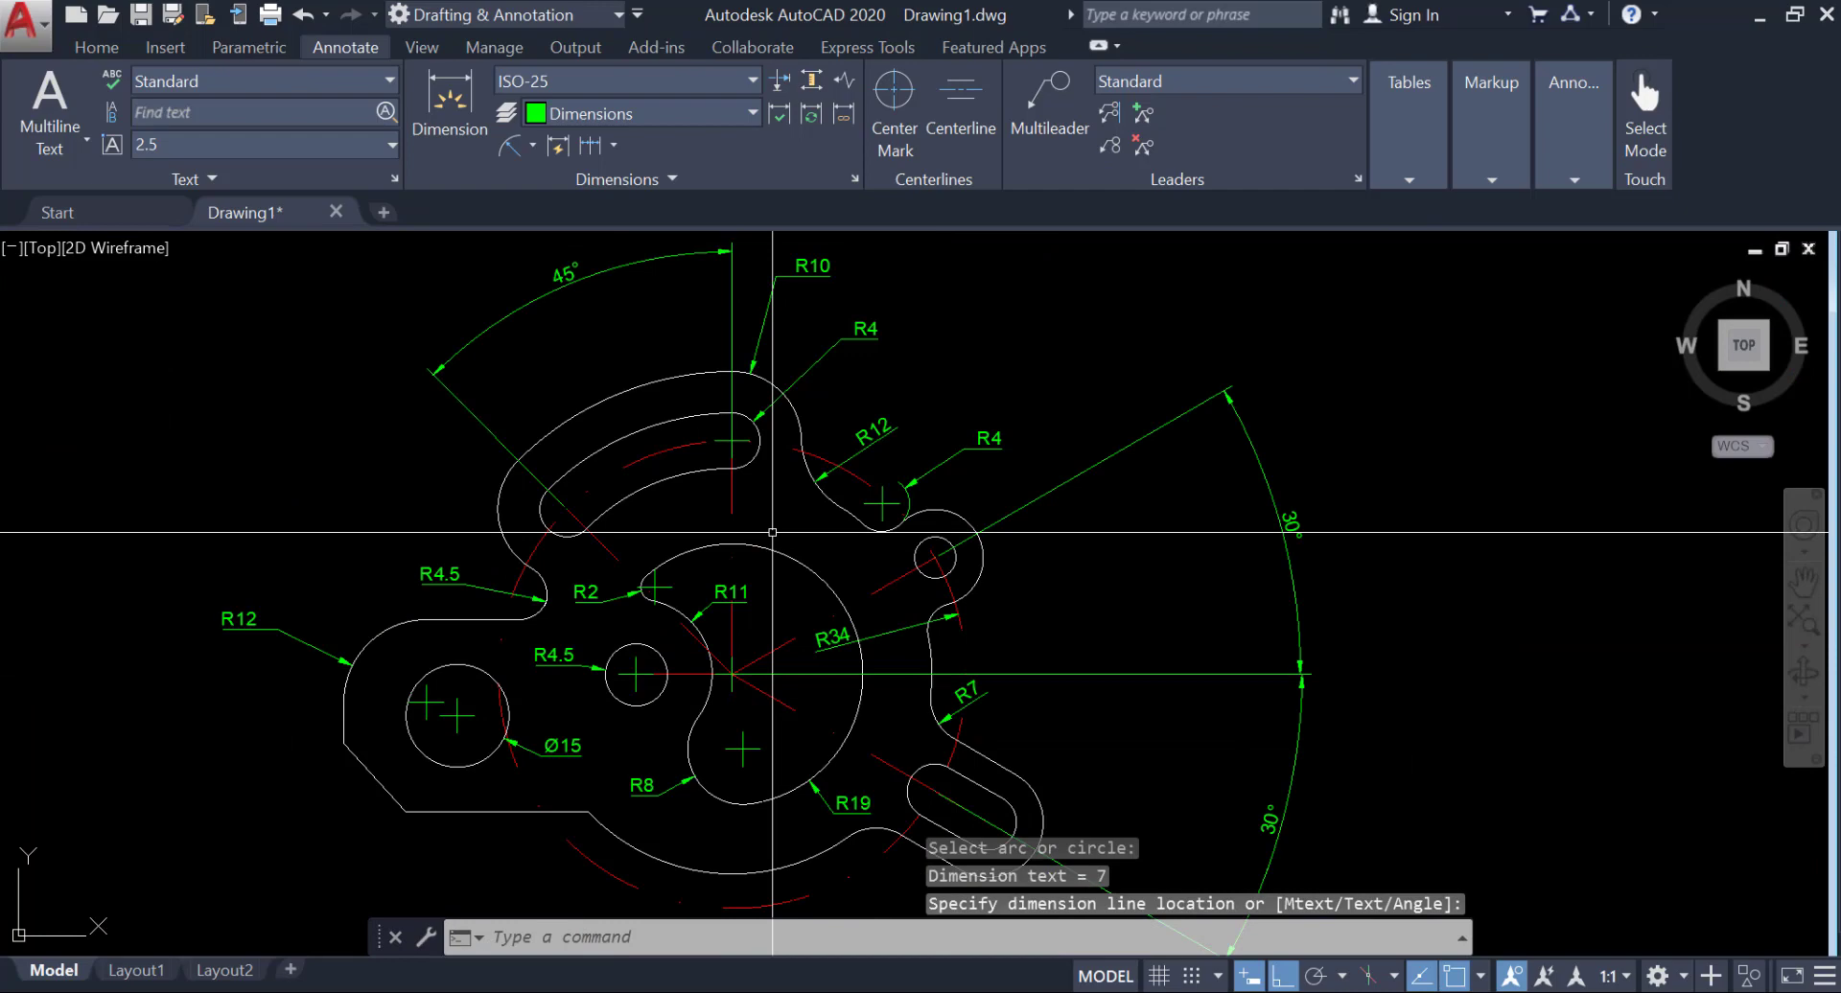
Step: Add radius dimensions to the upper-right lug's small hole and to its rounded outer edge, placing both texts outside the plate
left_click(509, 145)
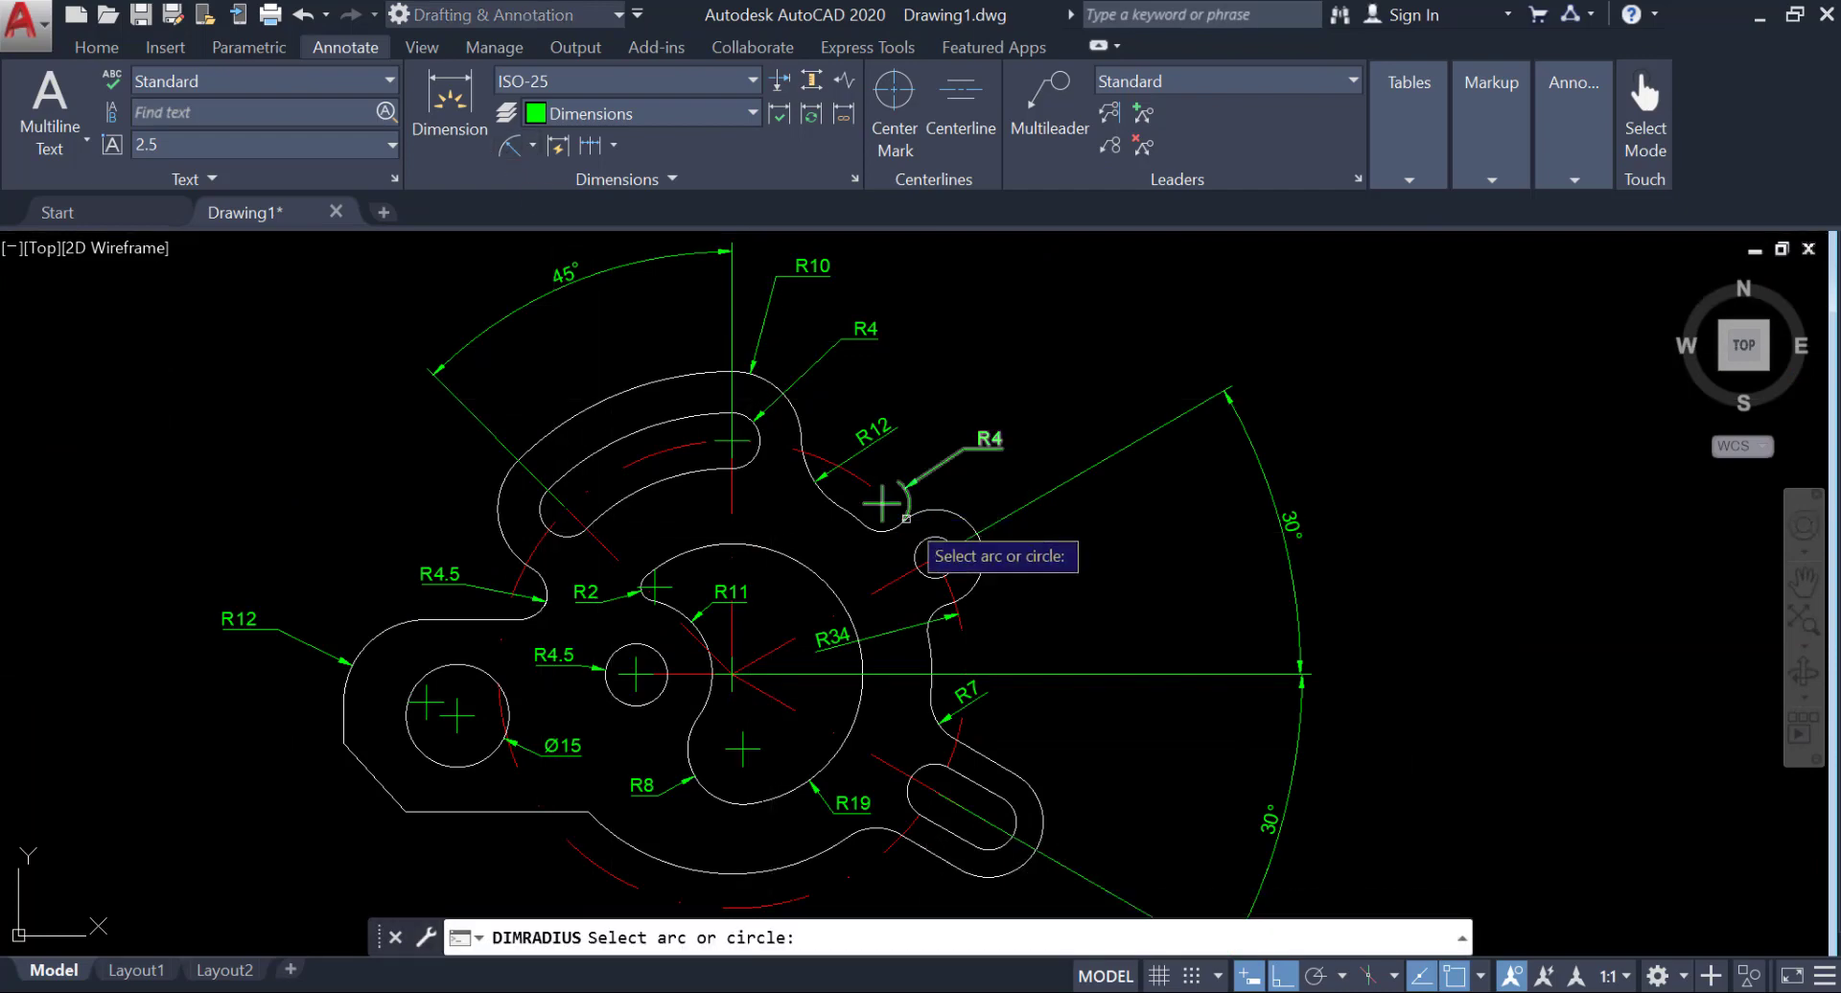
left_click(935, 556)
scroll(1002, 595, "up", 5)
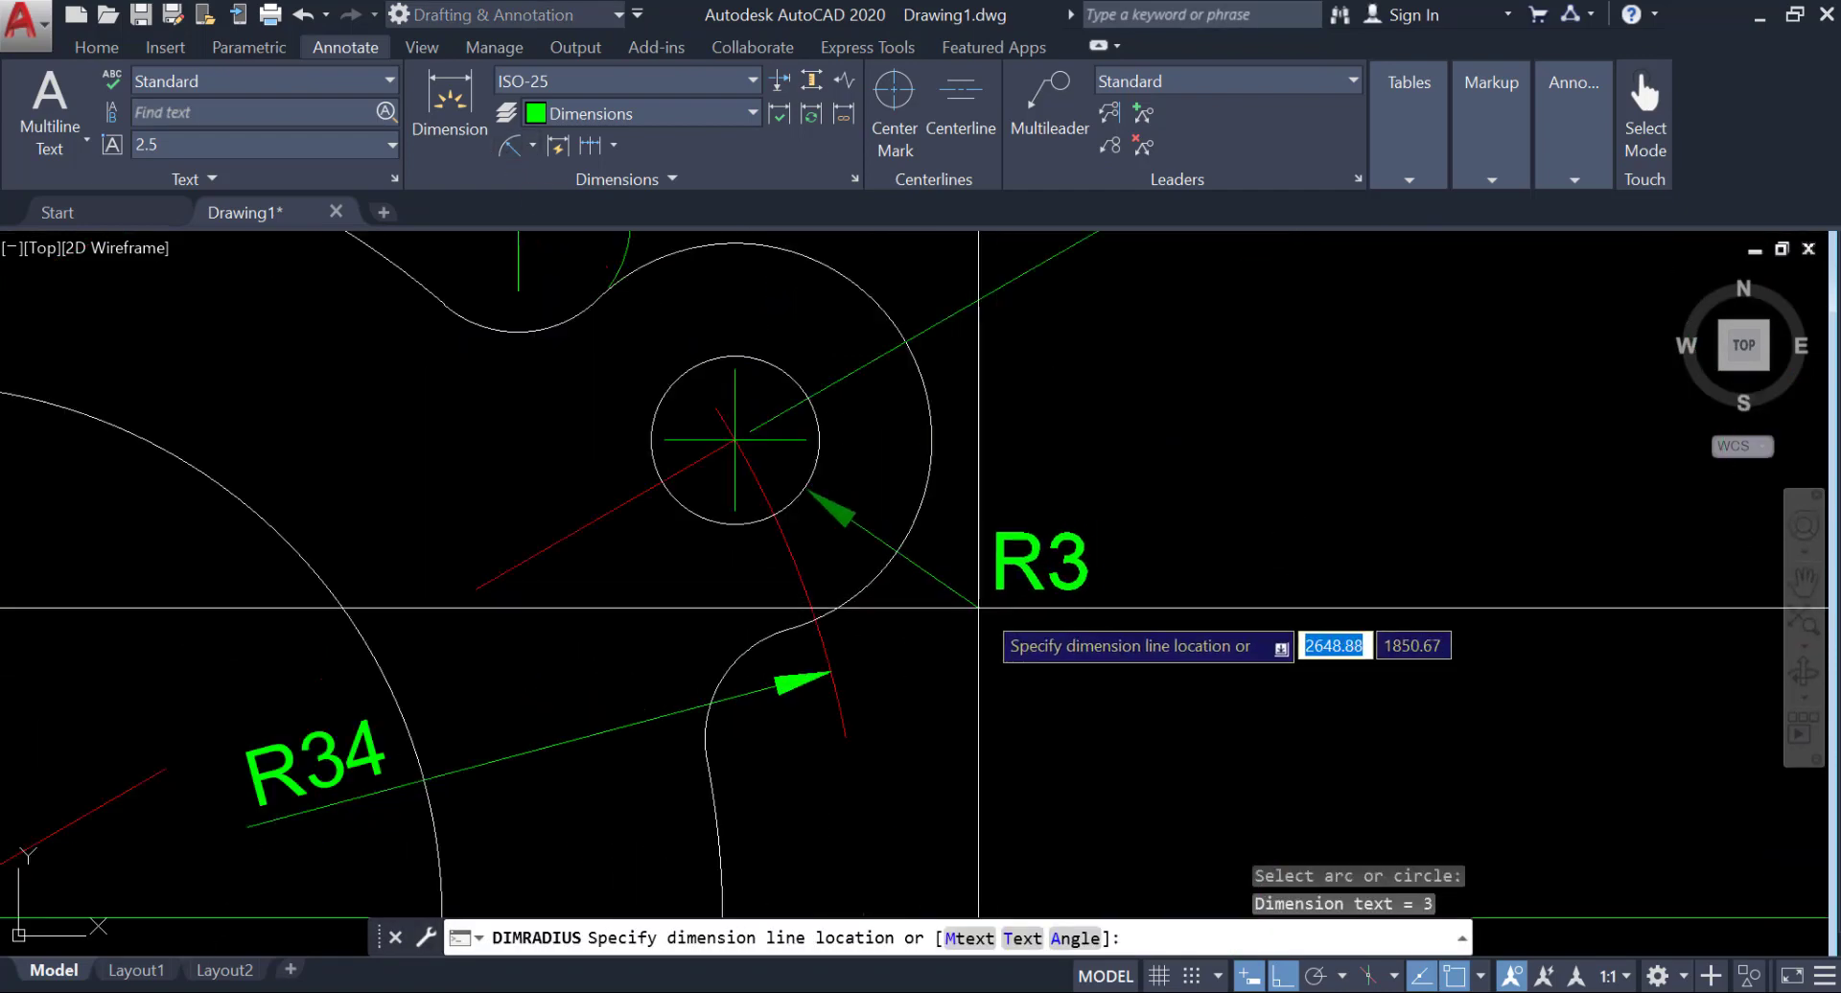
left_click(508, 146)
left_click(922, 384)
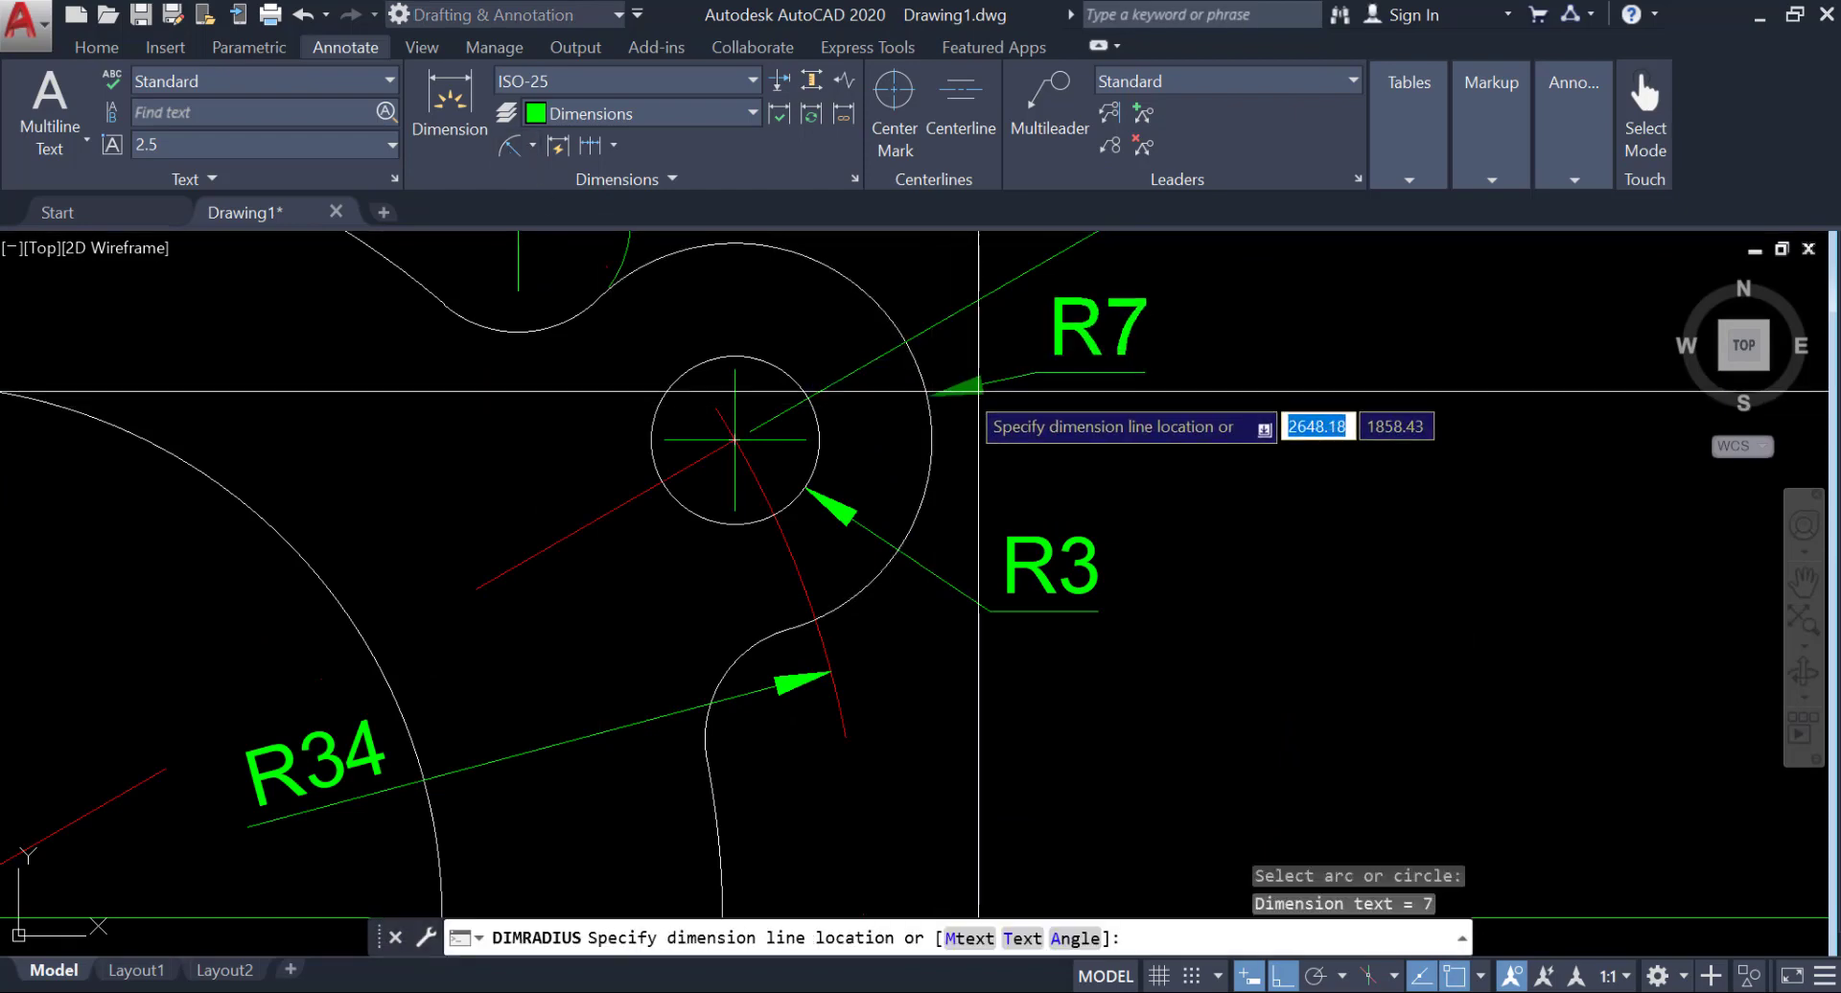
scroll(1156, 519, "down", 4)
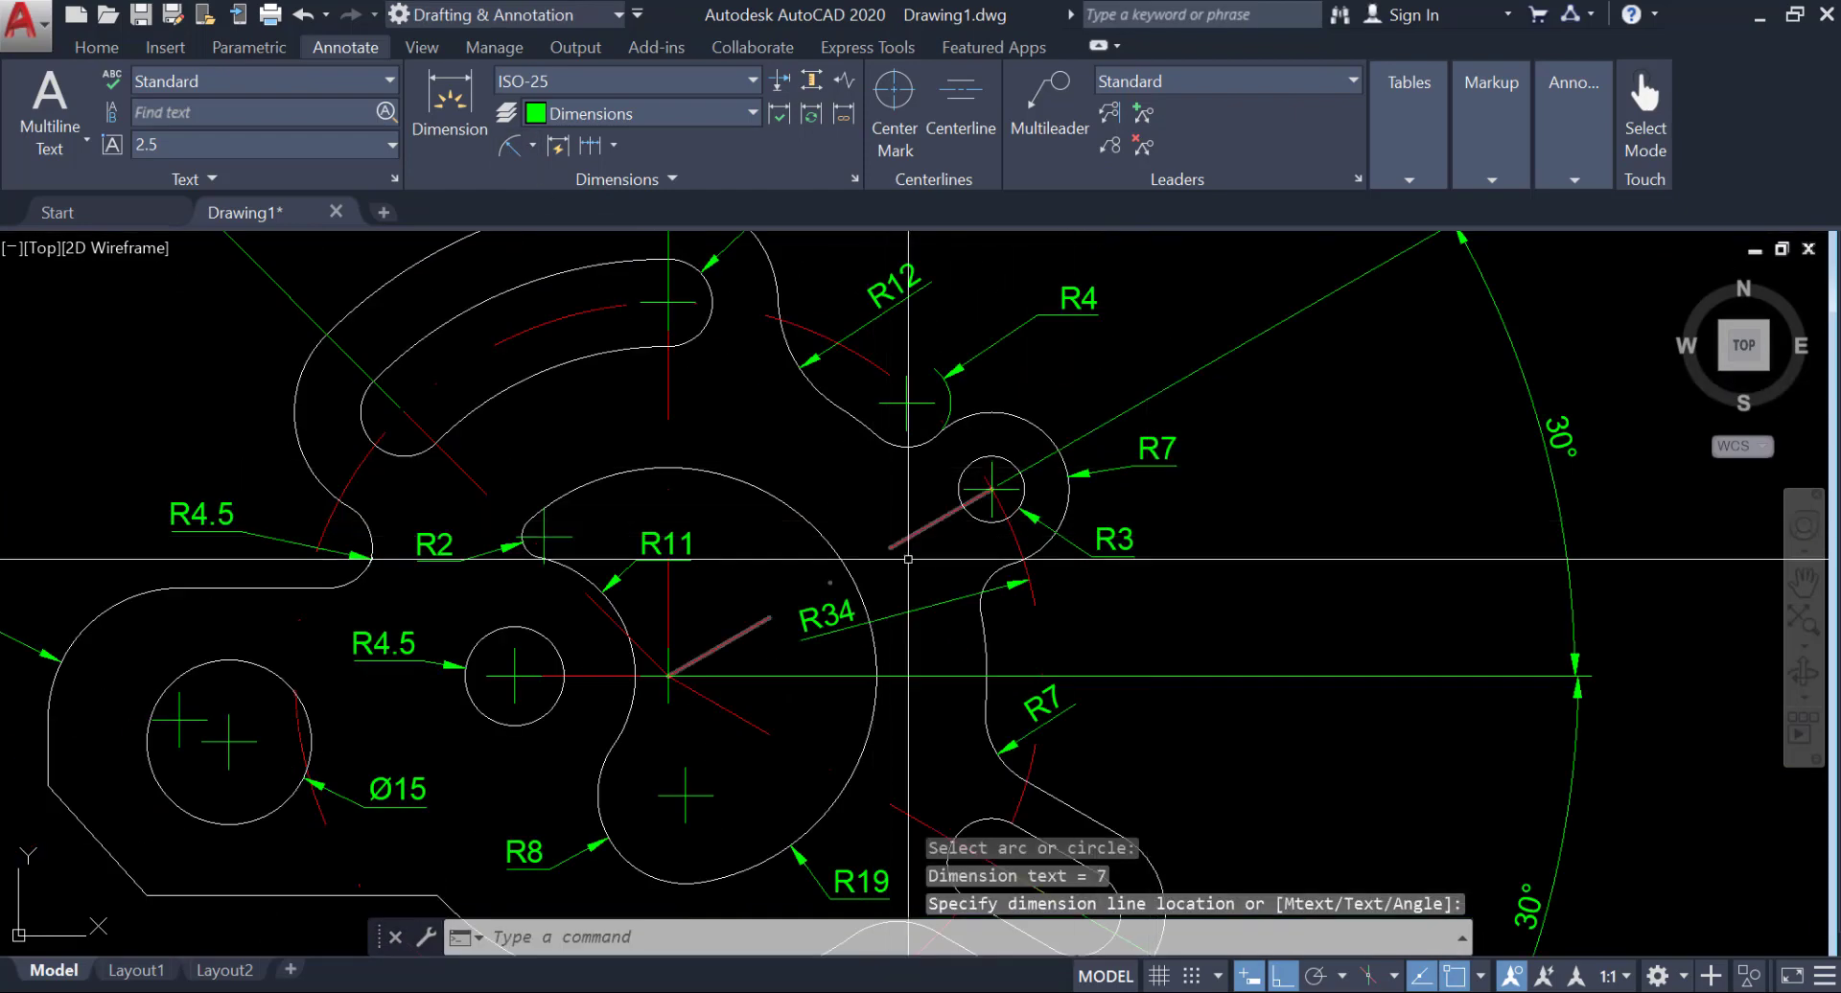
Step: Add radius dimensions to the lower-right slot's outer end and to its lug's rounded outer edge, placing both texts outside the plate
middle_click_drag(1057, 527, 806, 337)
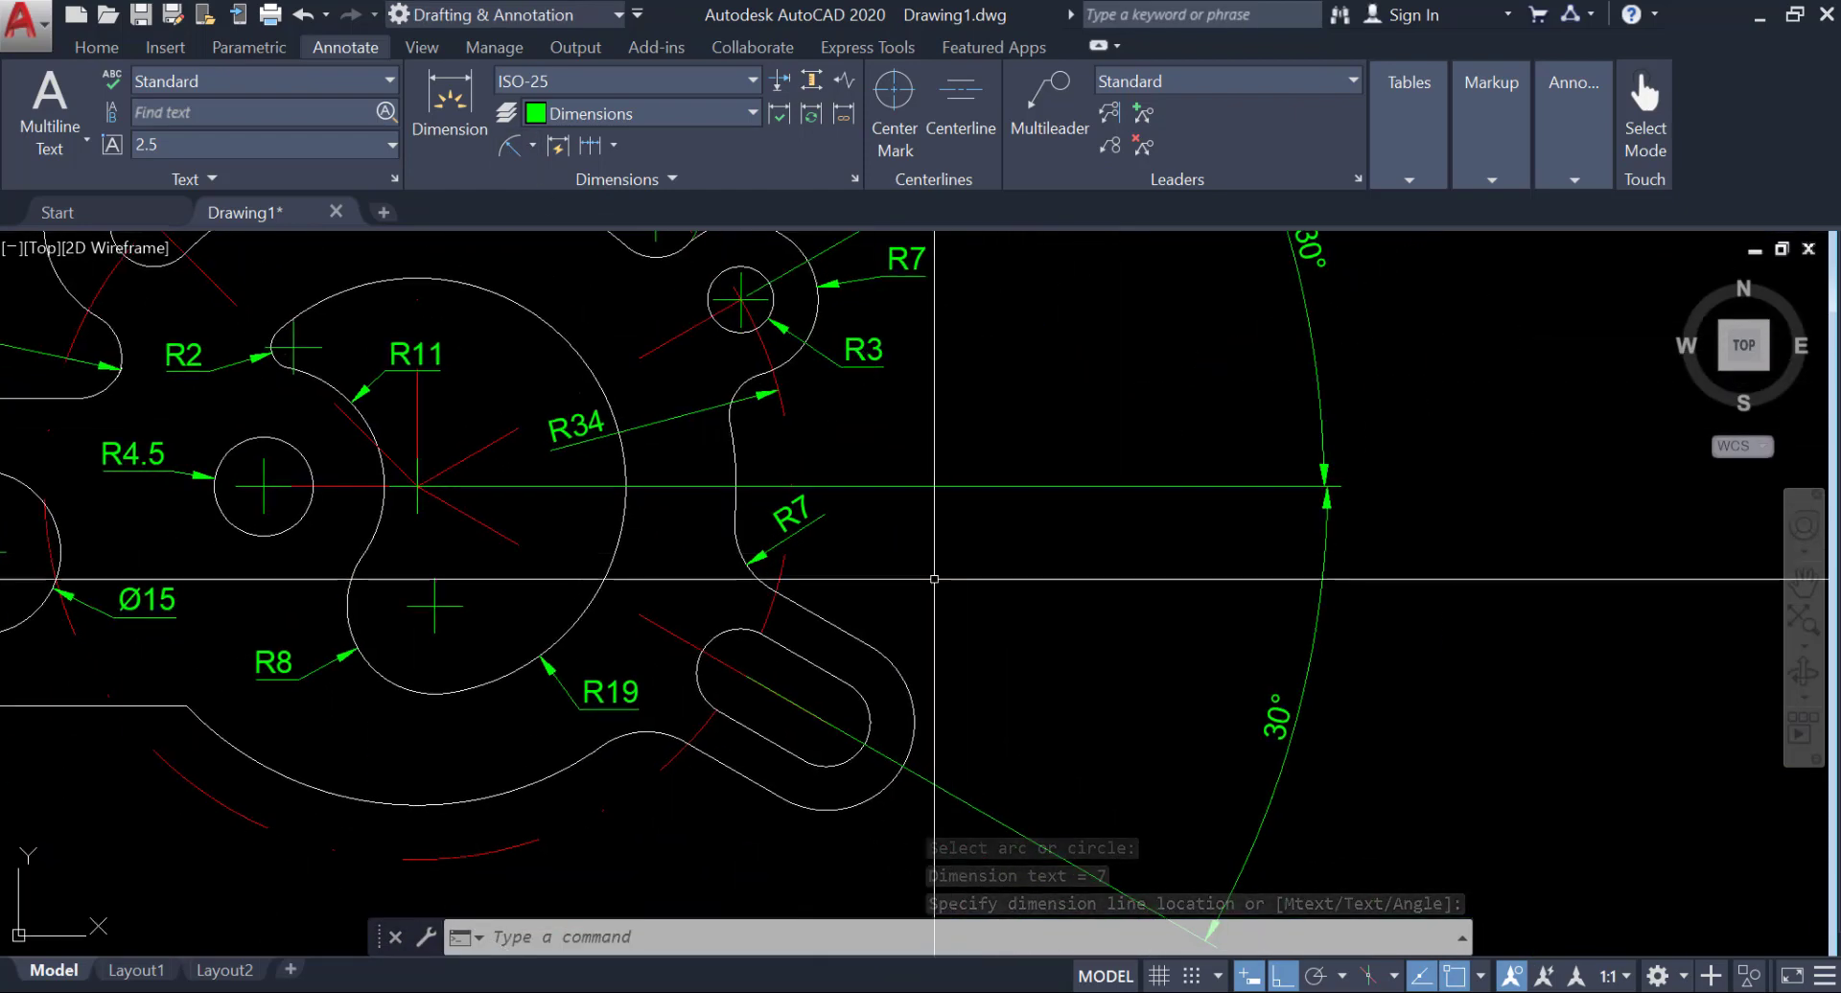
left_click(501, 148)
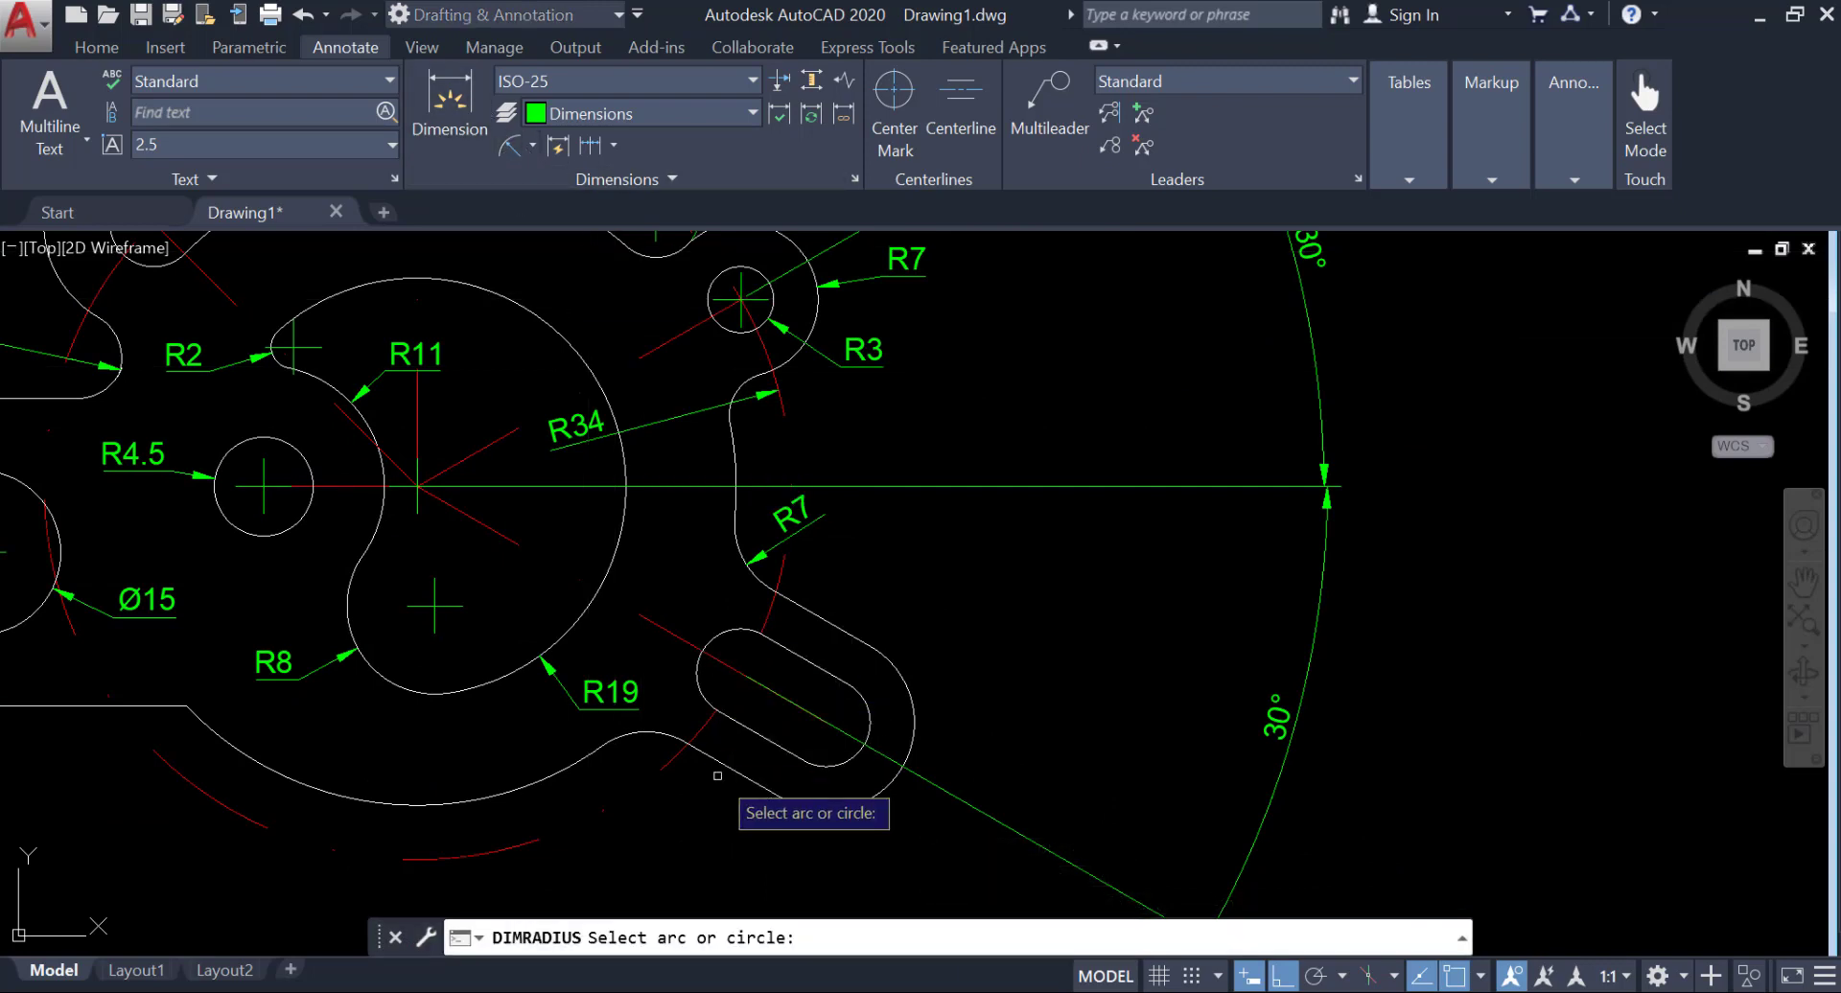
left_click(858, 713)
left_click(1007, 582)
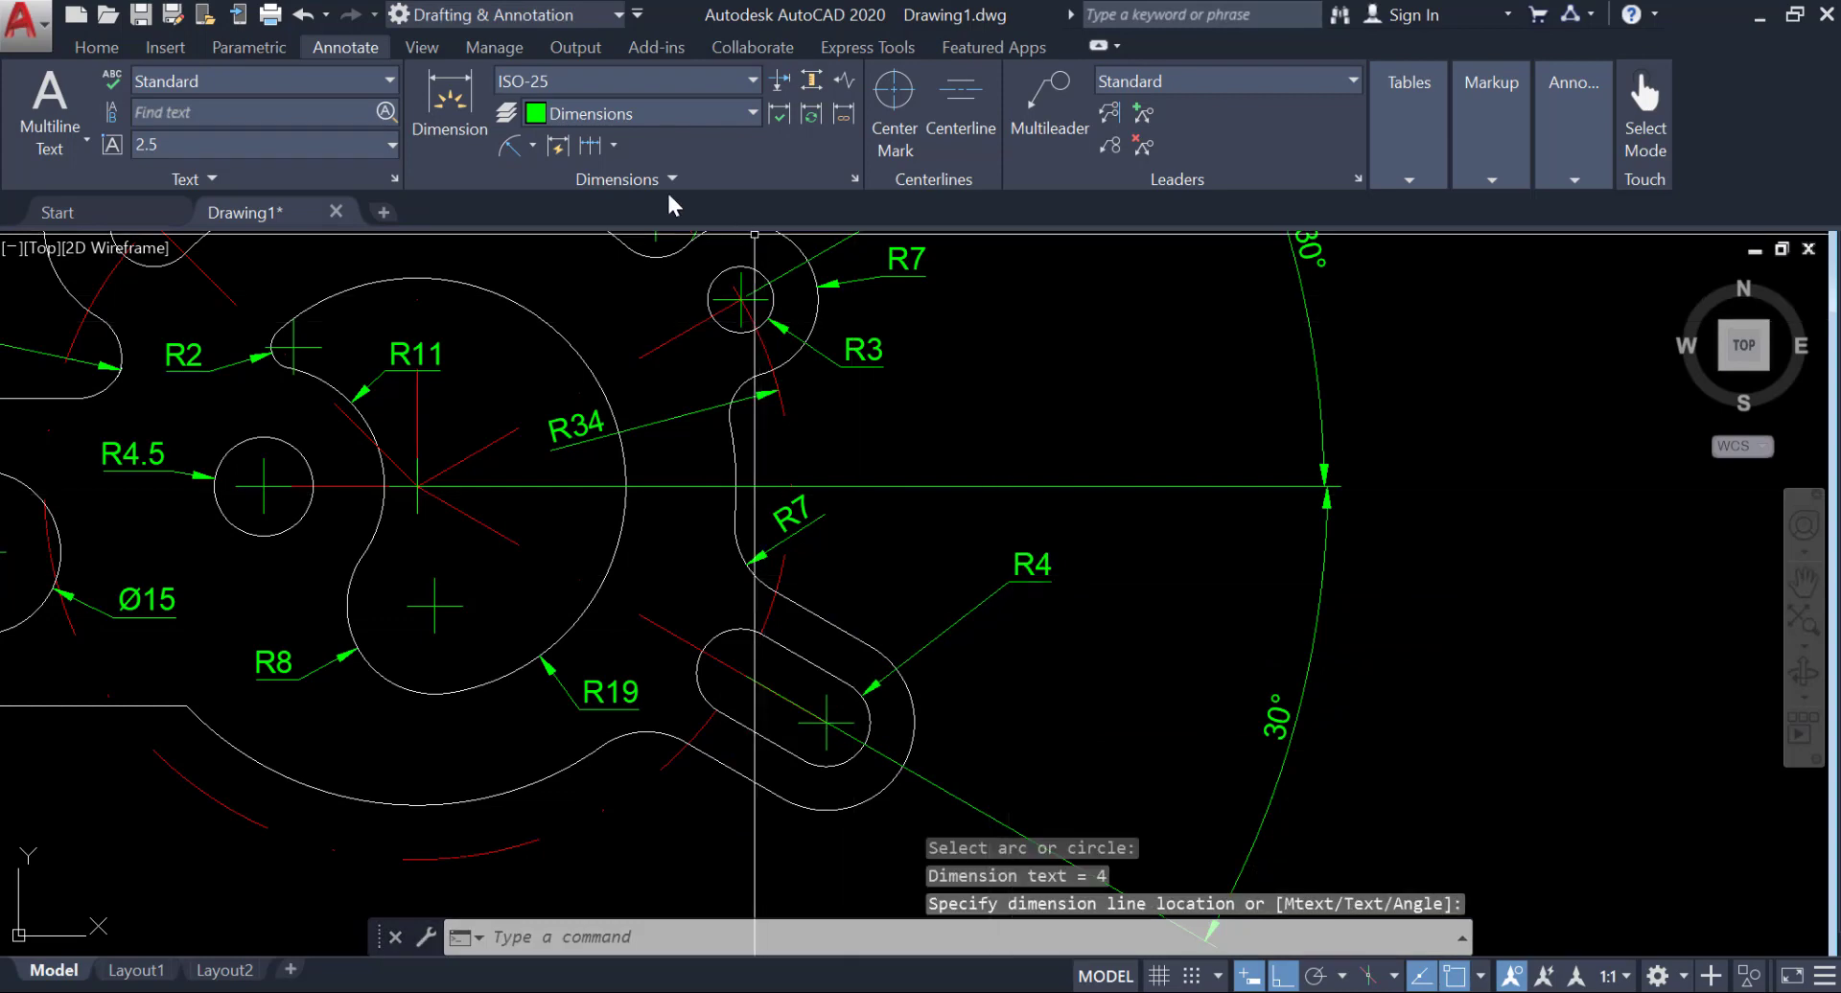
left_click(518, 148)
left_click(916, 732)
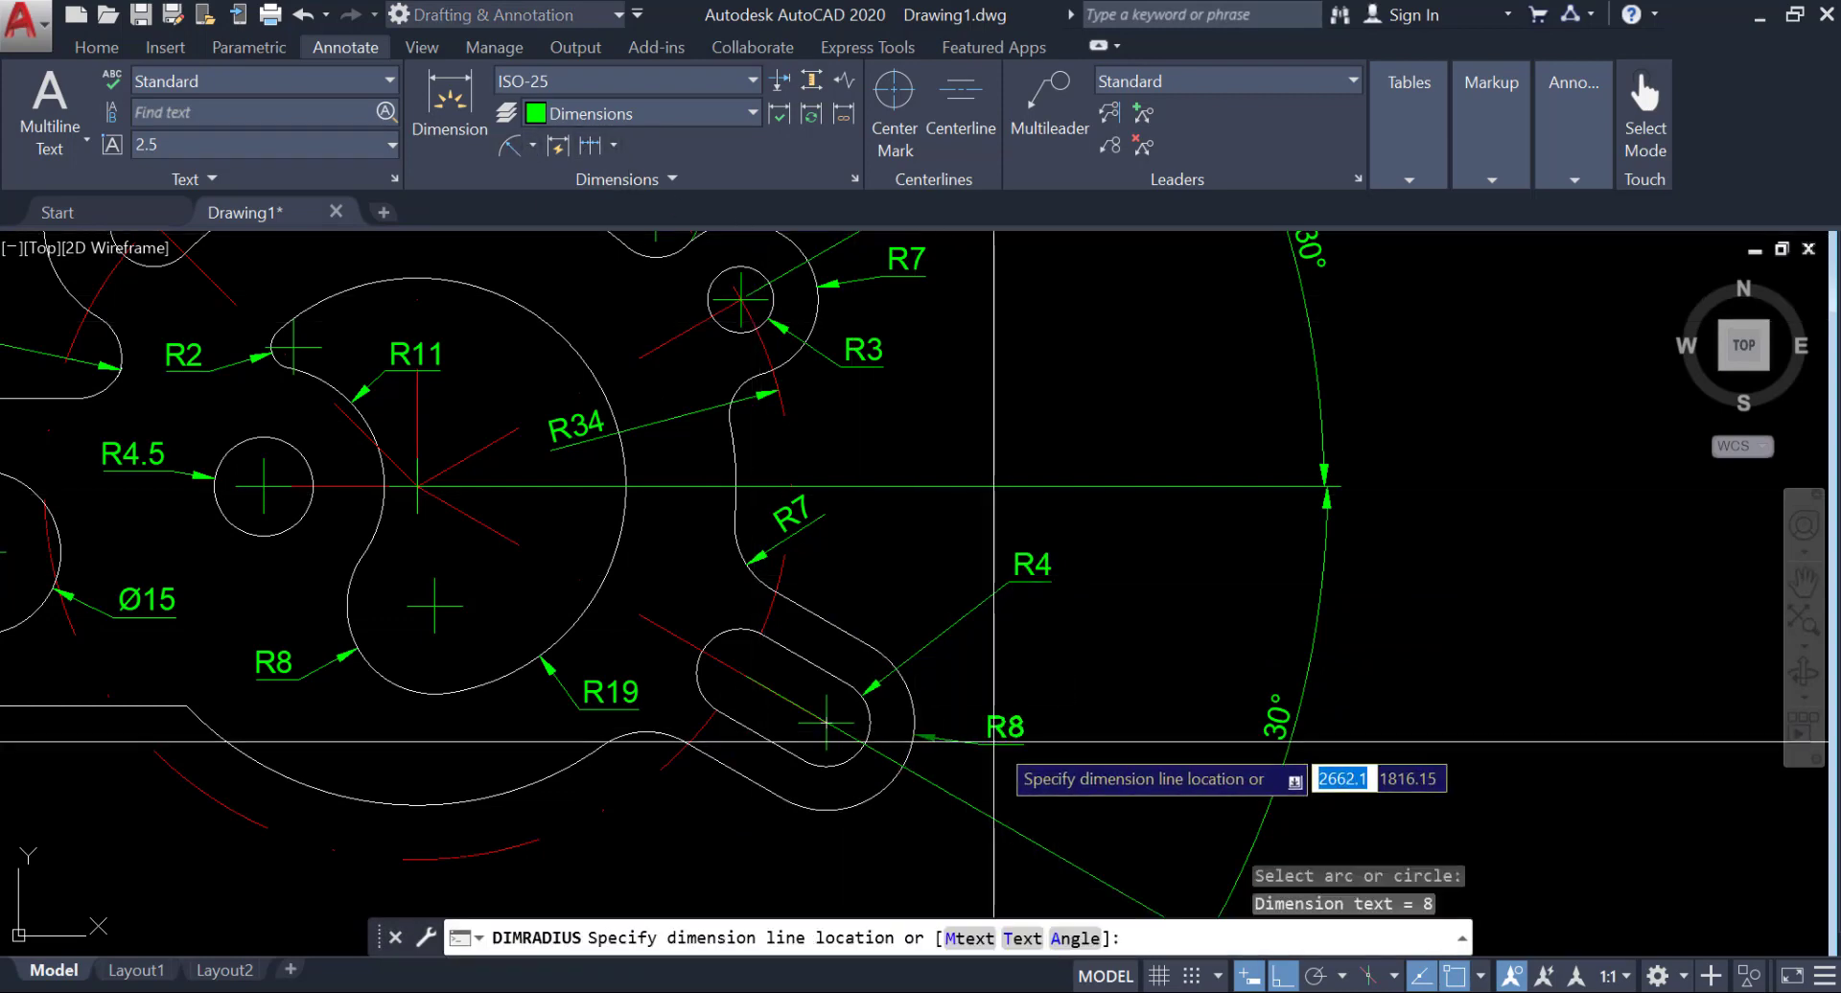
left_click(1032, 747)
scroll(893, 748, "down", 2)
middle_click_drag(793, 787, 852, 822)
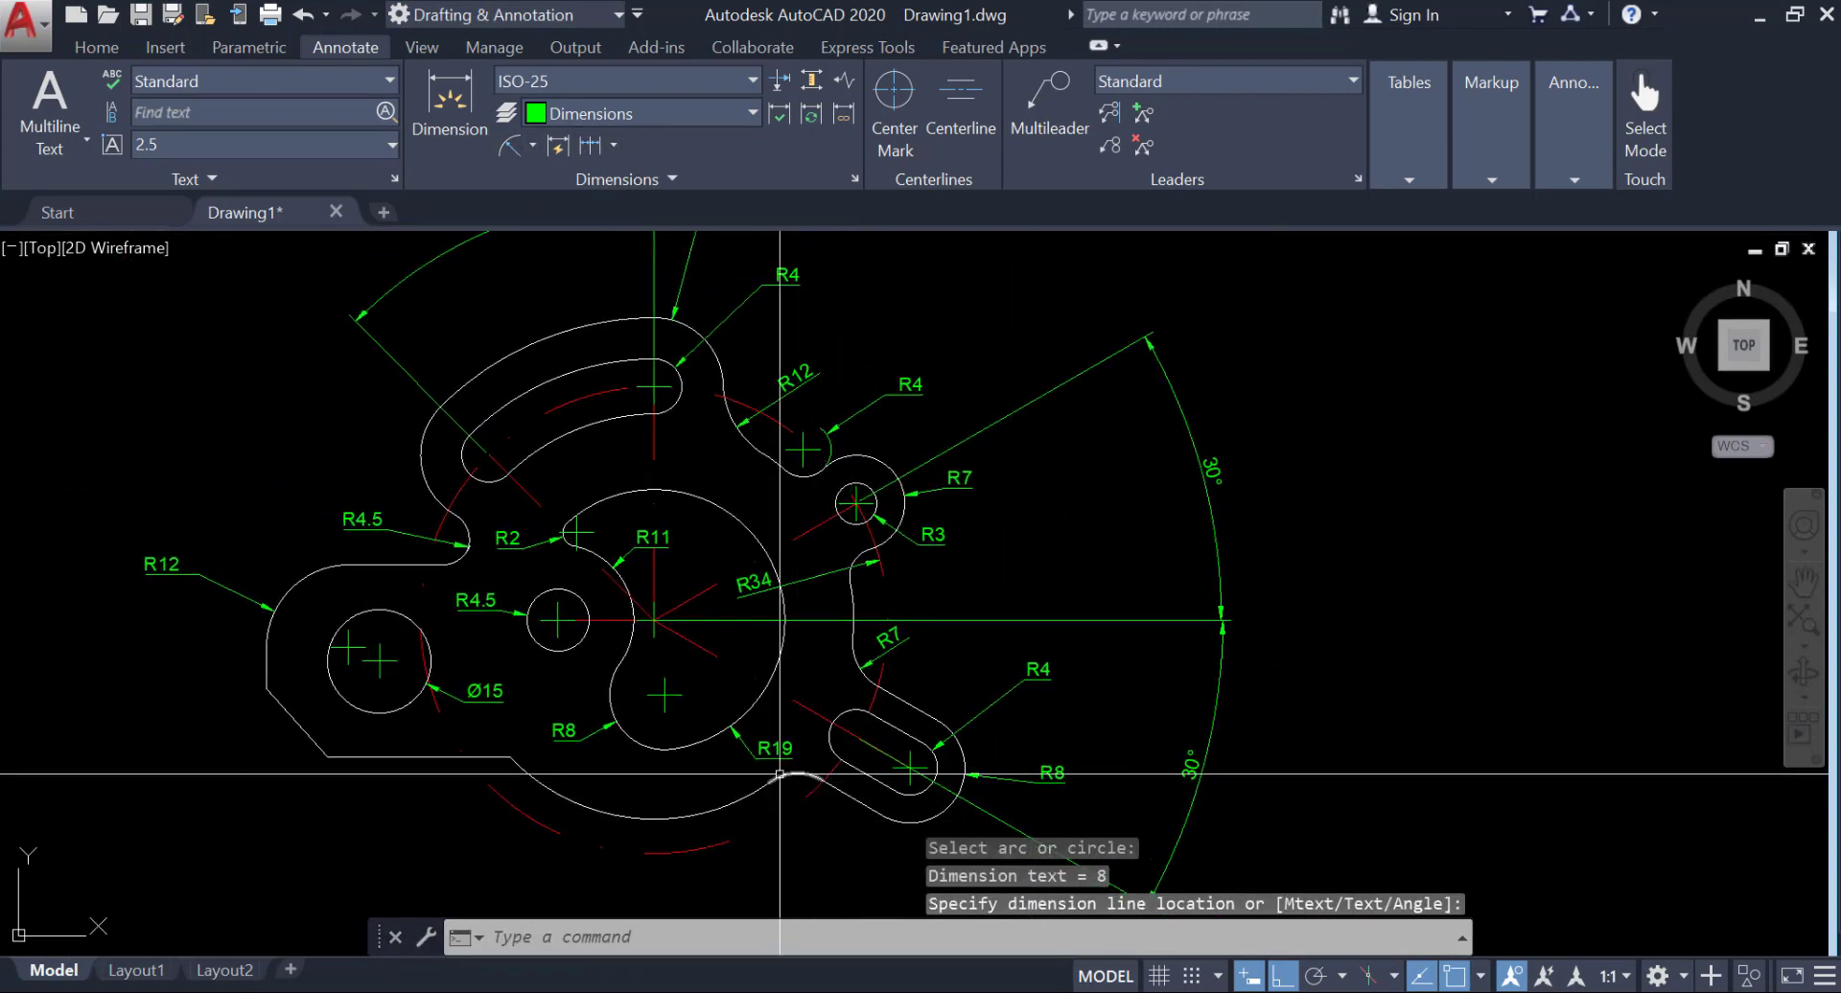
Step: Add a vertical linear dimension between the left lug's top and bottom edges, placing it well left of the plate
middle_click_drag(763, 766, 841, 764)
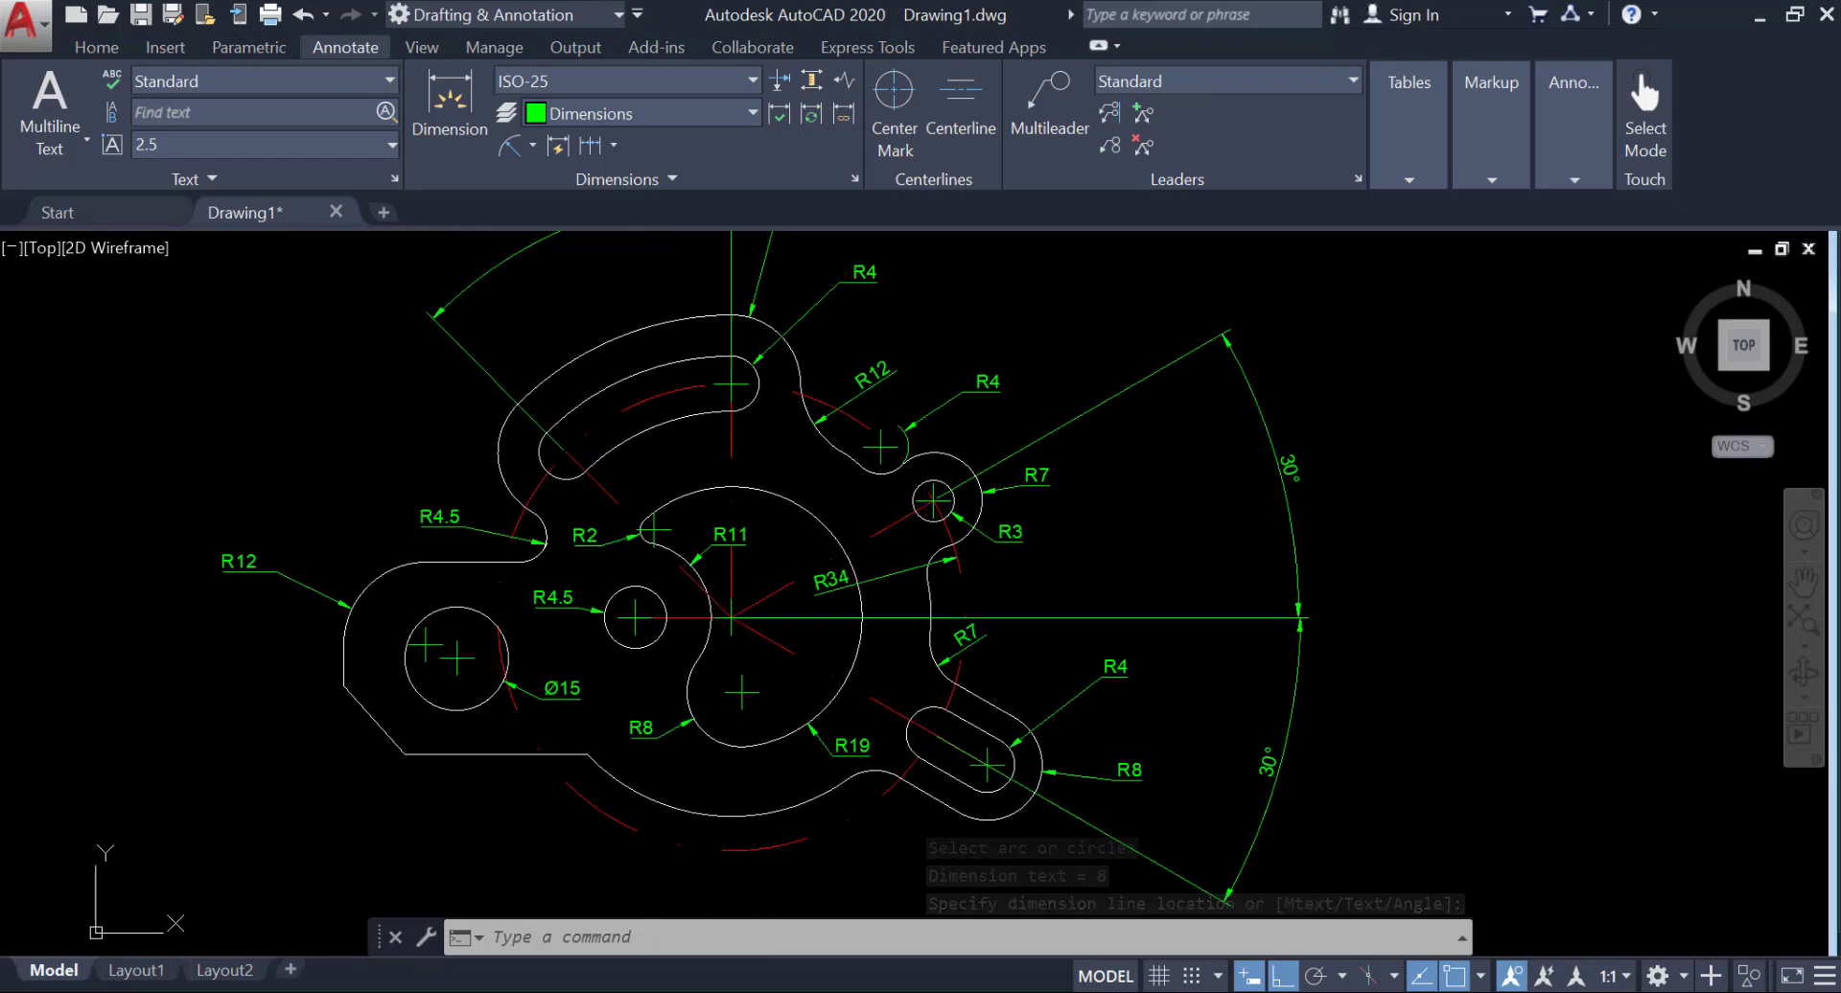
mouse_move(715, 624)
middle_mouse_down()
mouse_move(733, 748)
mouse_move(605, 628)
mouse_move(590, 636)
middle_mouse_up()
middle_click_drag(595, 766, 504, 704)
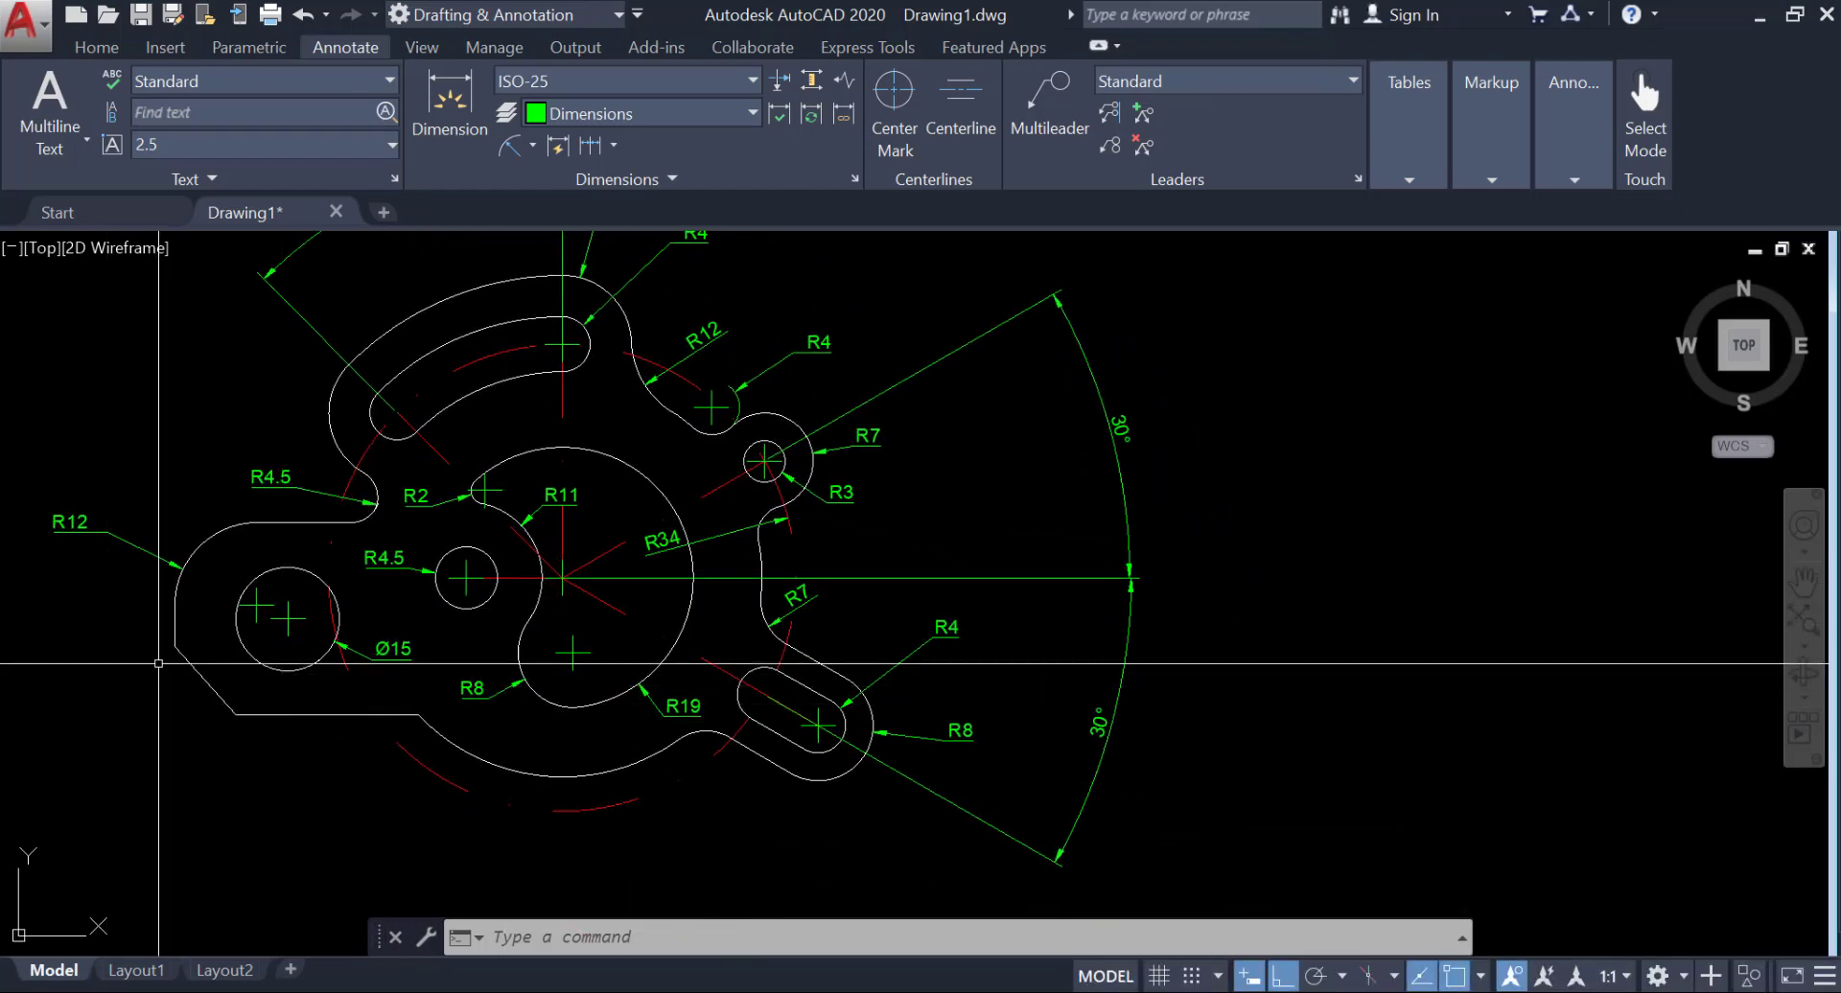
left_click(529, 146)
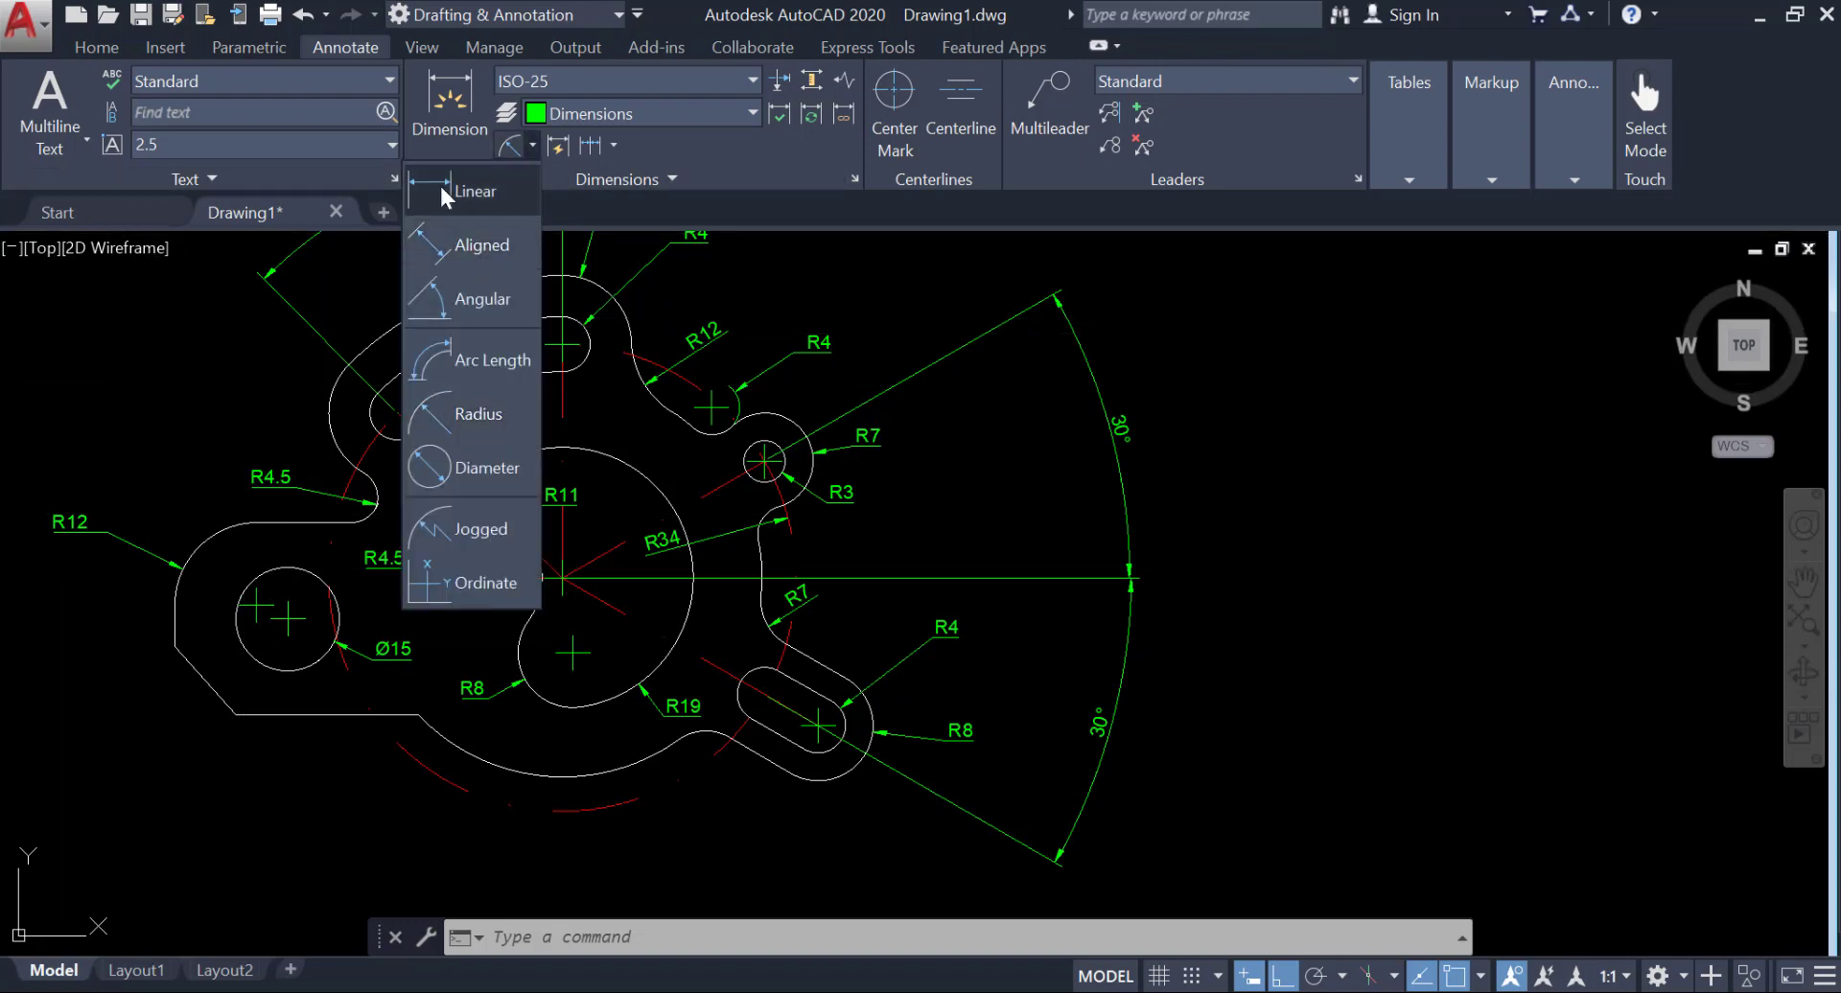
left_click(439, 182)
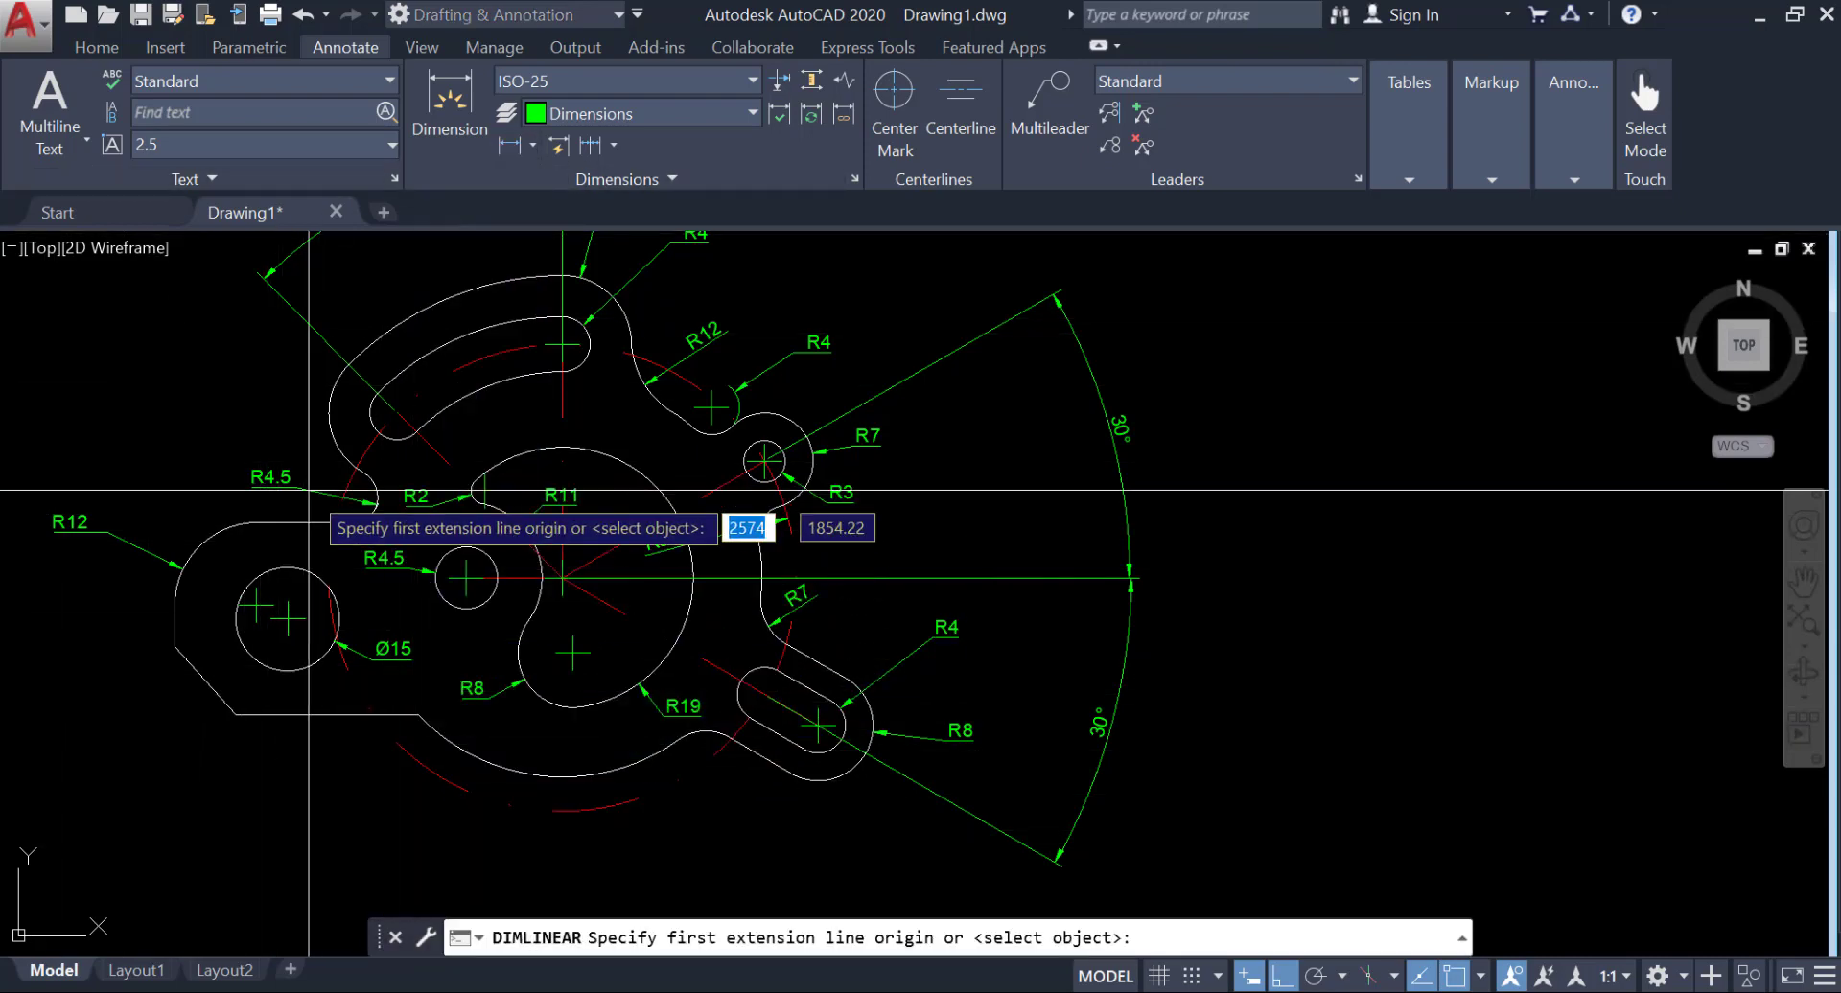
left_click(312, 516)
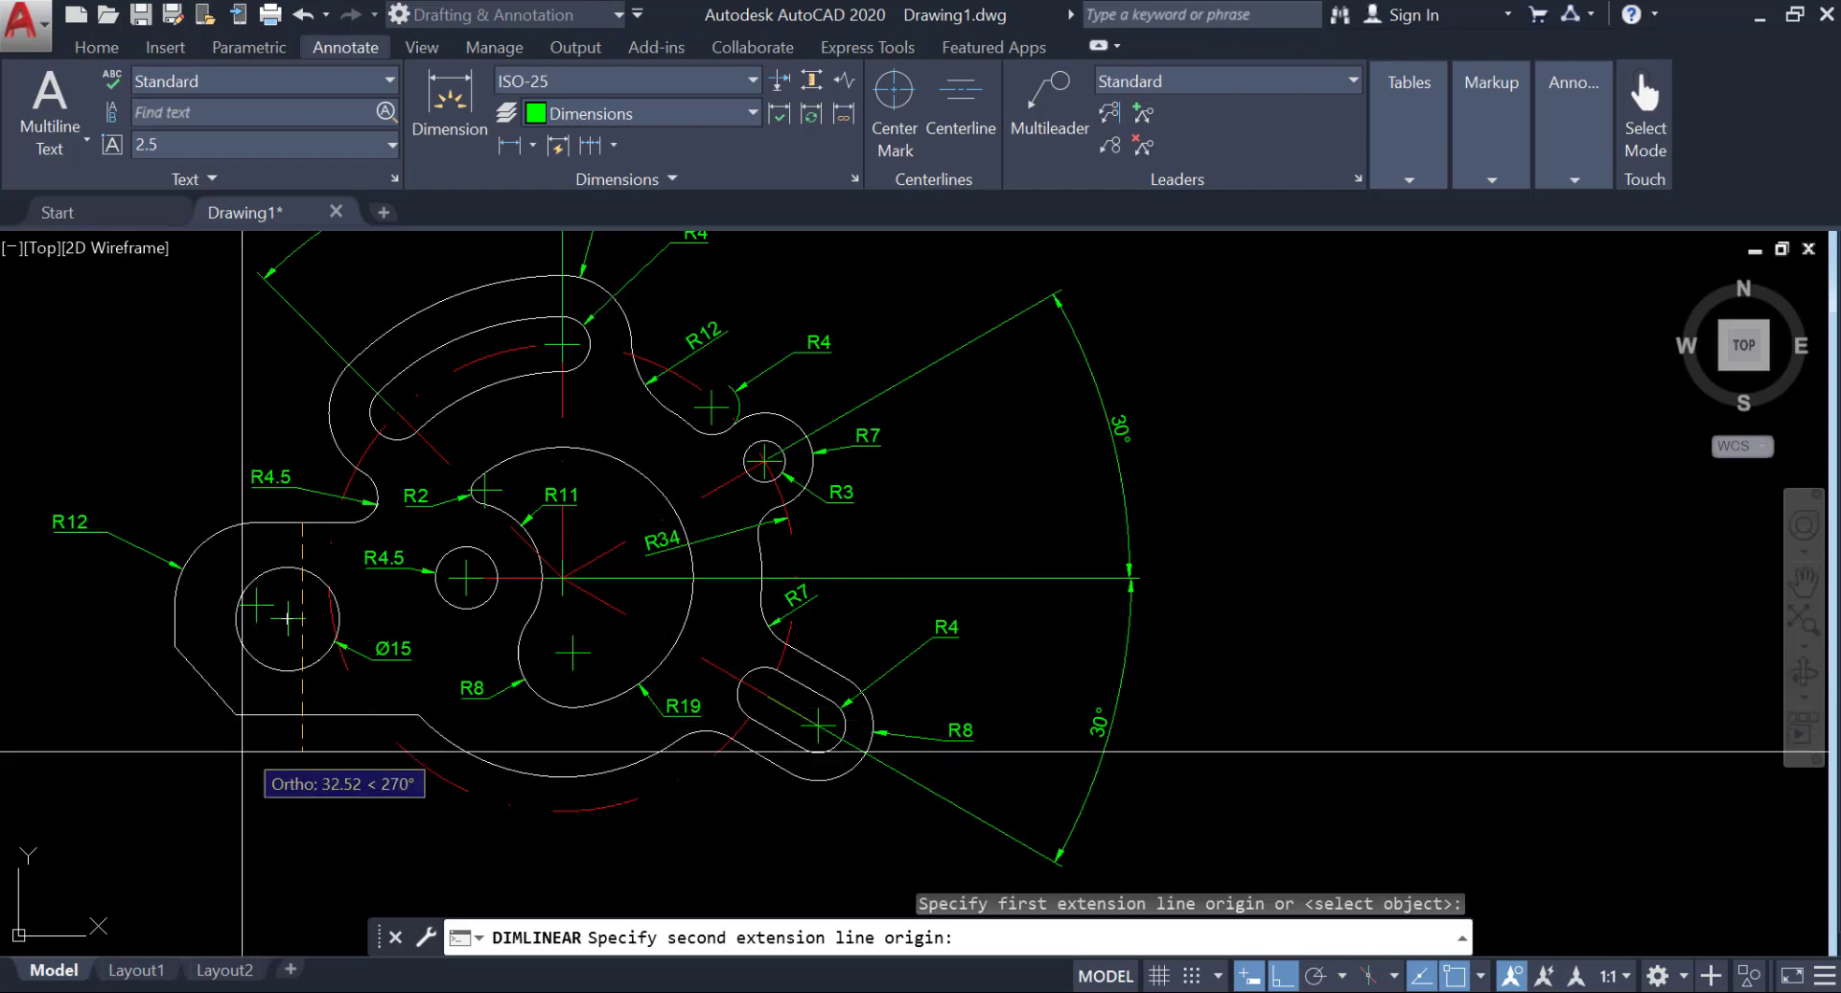
left_click(236, 714)
middle_click_drag(10, 635, 247, 675)
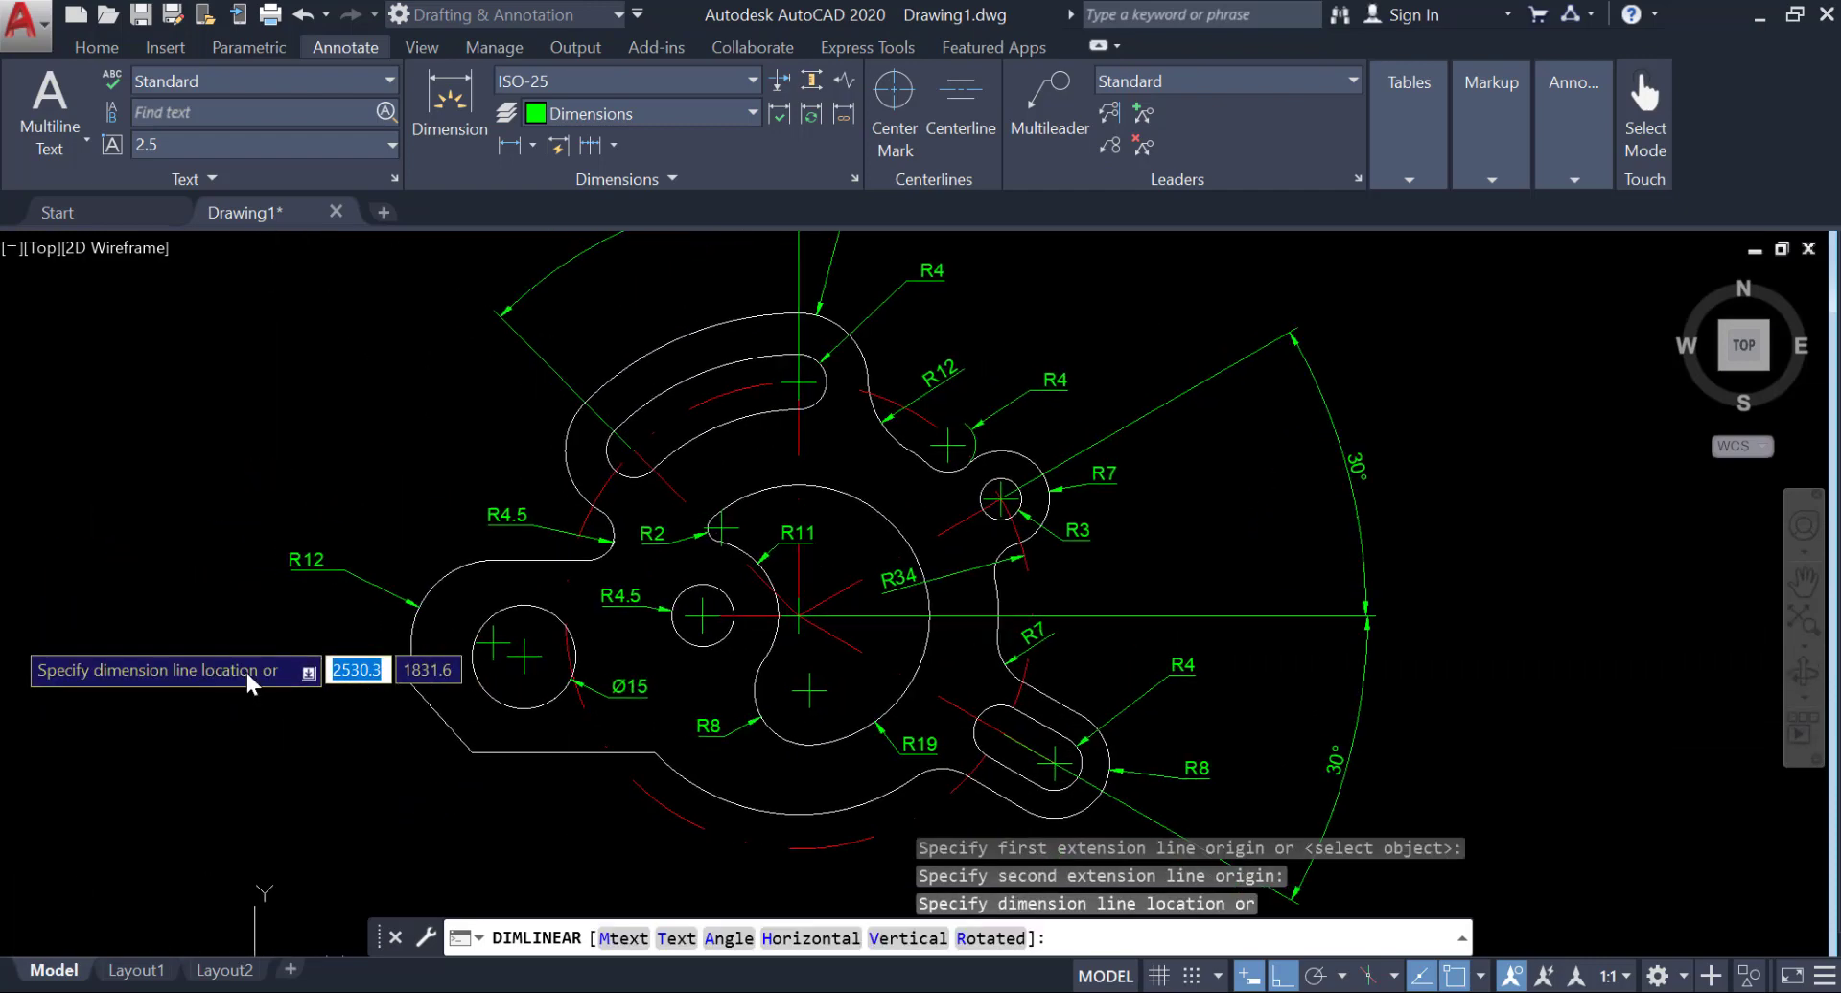
left_click(43, 652)
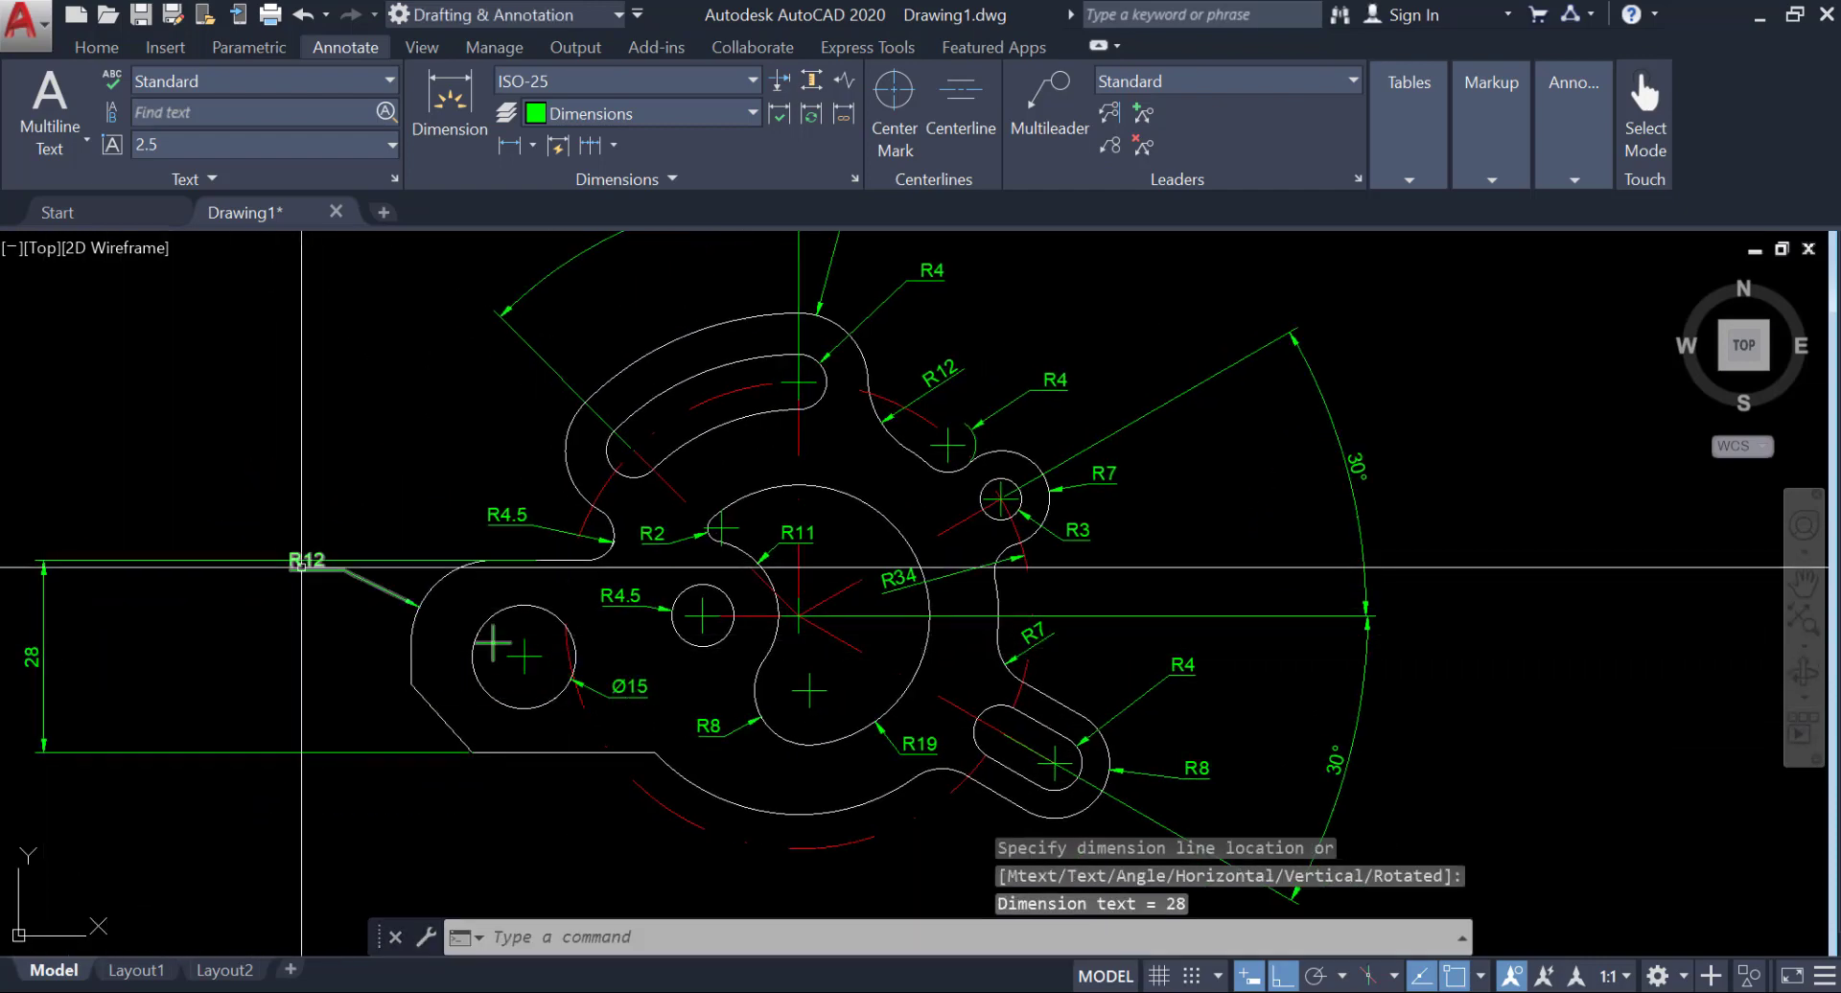
Step: Move the R12 dimension text of the left lug below the overall height dimension's upper extension line, left of the plate
left_click(306, 565)
left_click(306, 569)
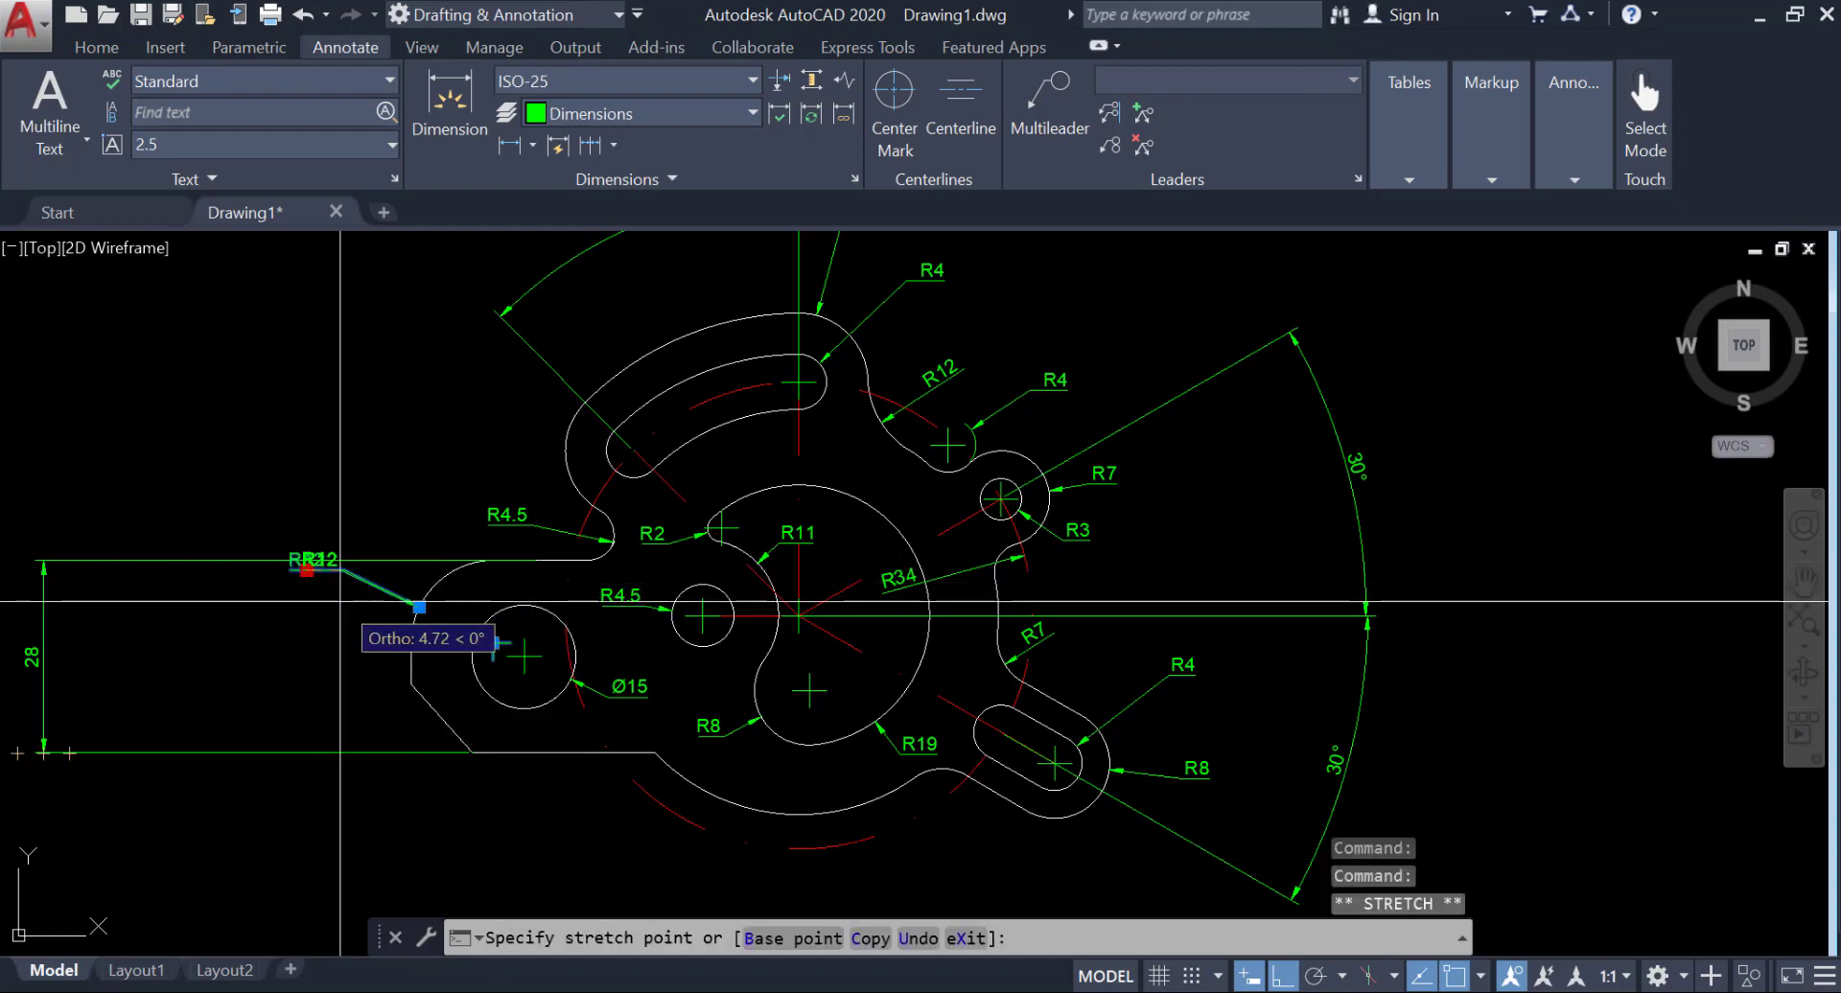
scroll(359, 618, "up", 8)
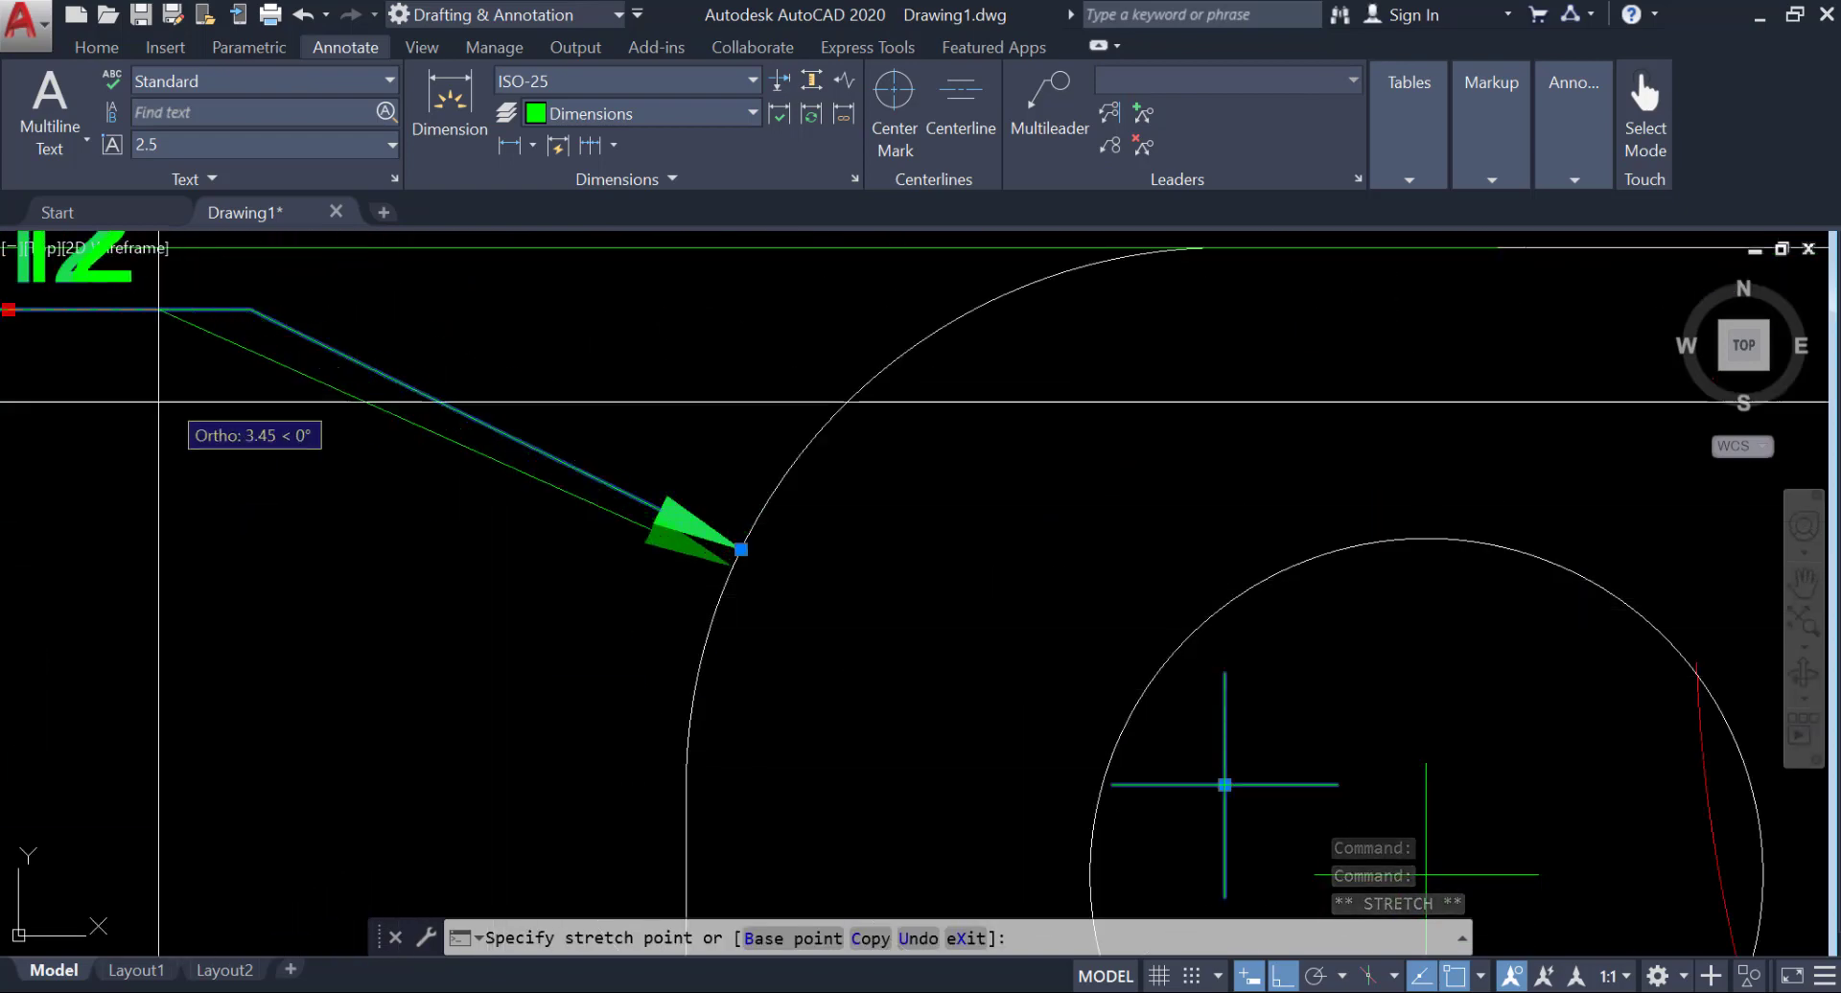
left_click(192, 537)
scroll(230, 575, "down", 6)
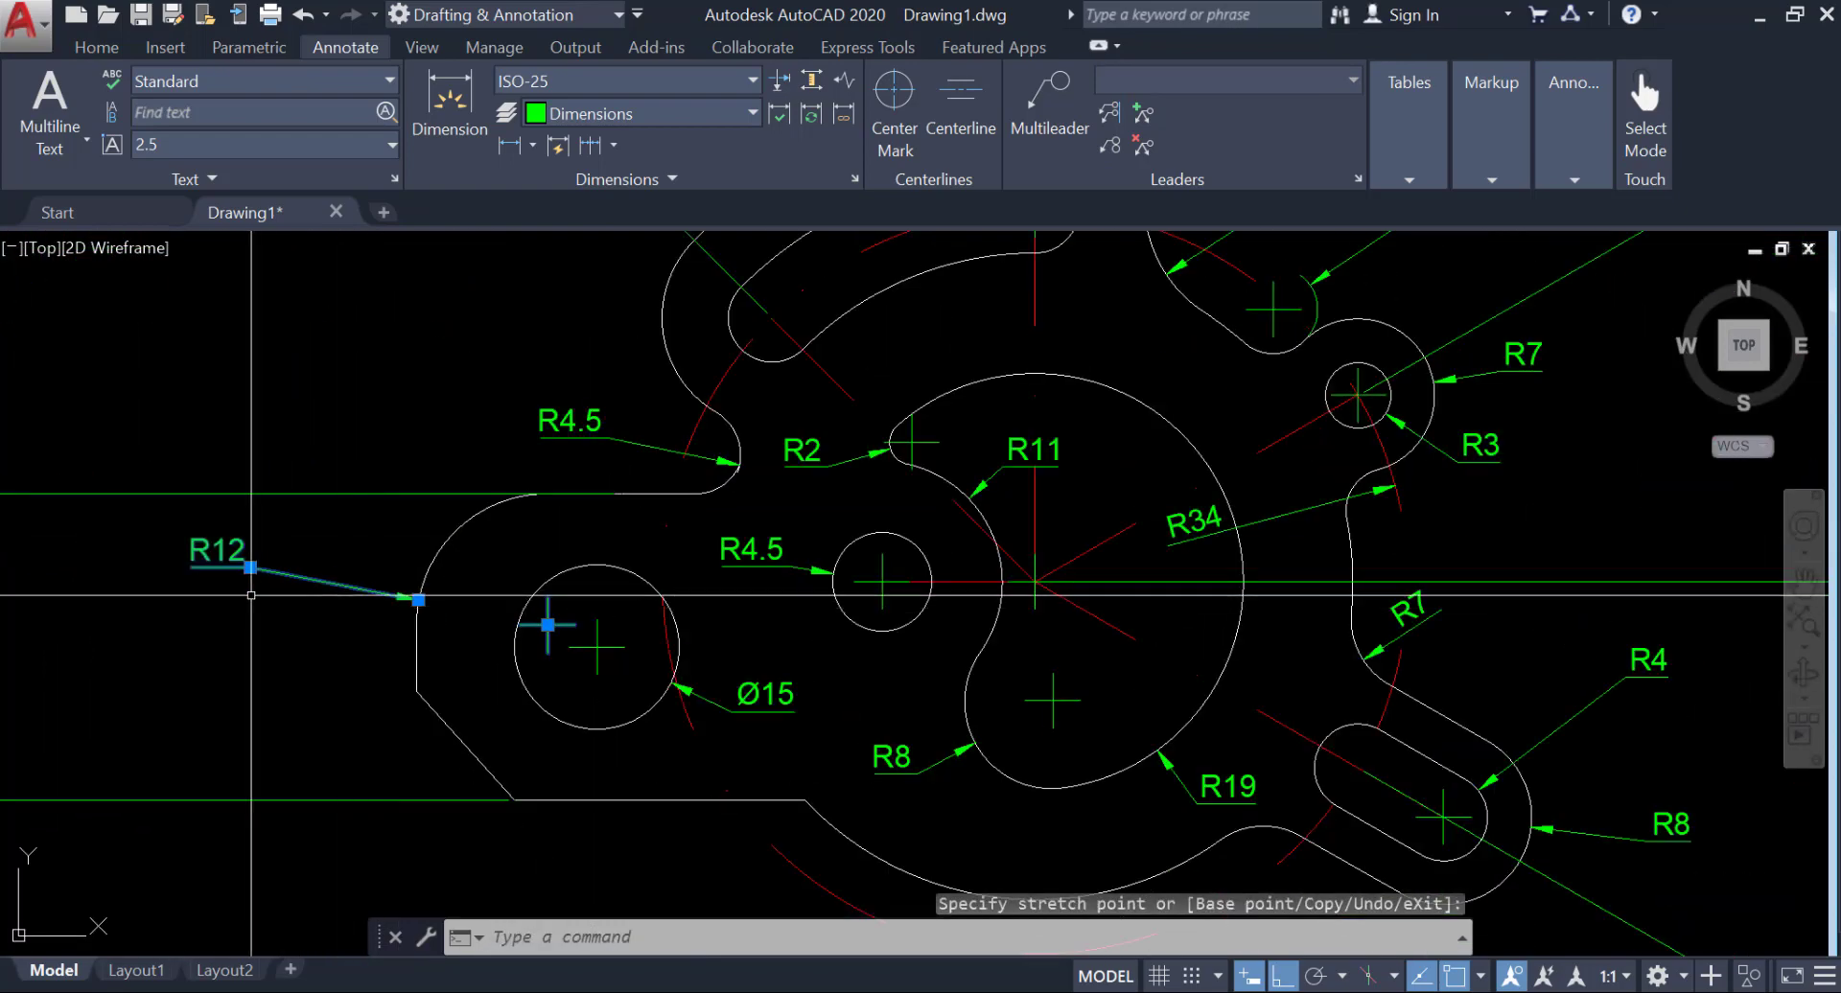
key("Escape")
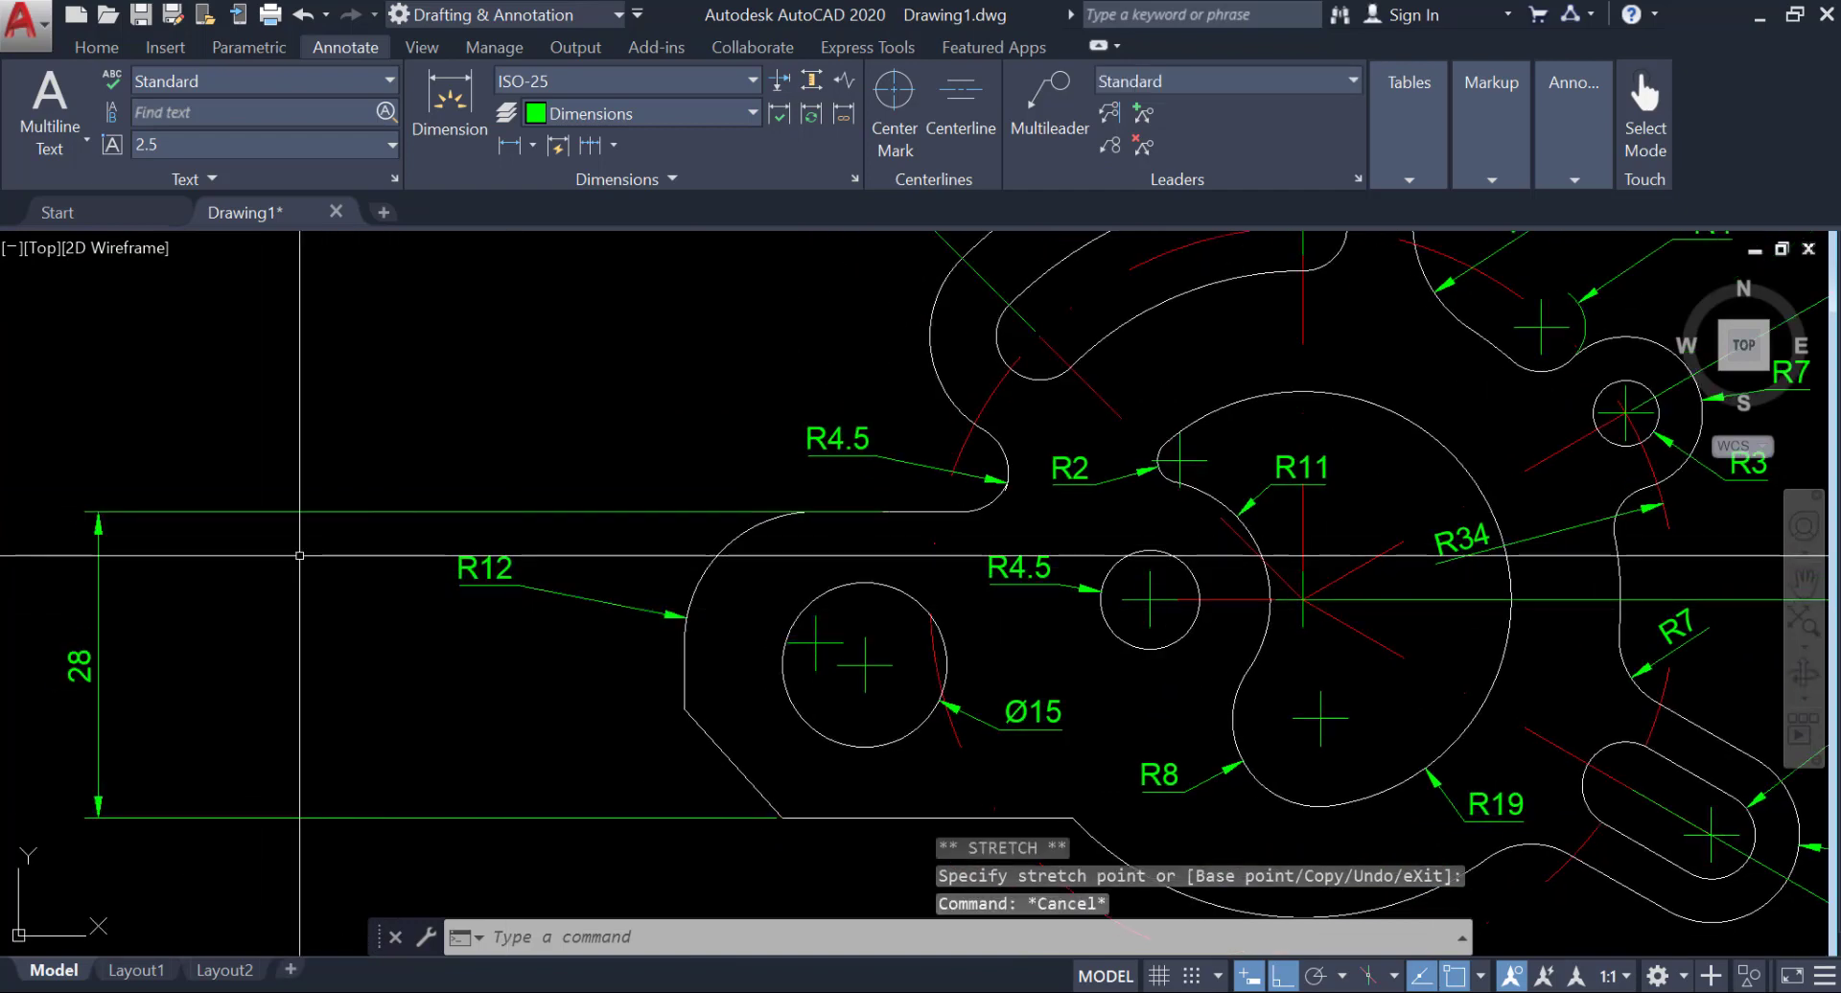
Step: Add a vertical linear dimension from the 15 mm hole's centre to the left lug's bottom edge, between the overall height dimension and the plate
left_click(509, 146)
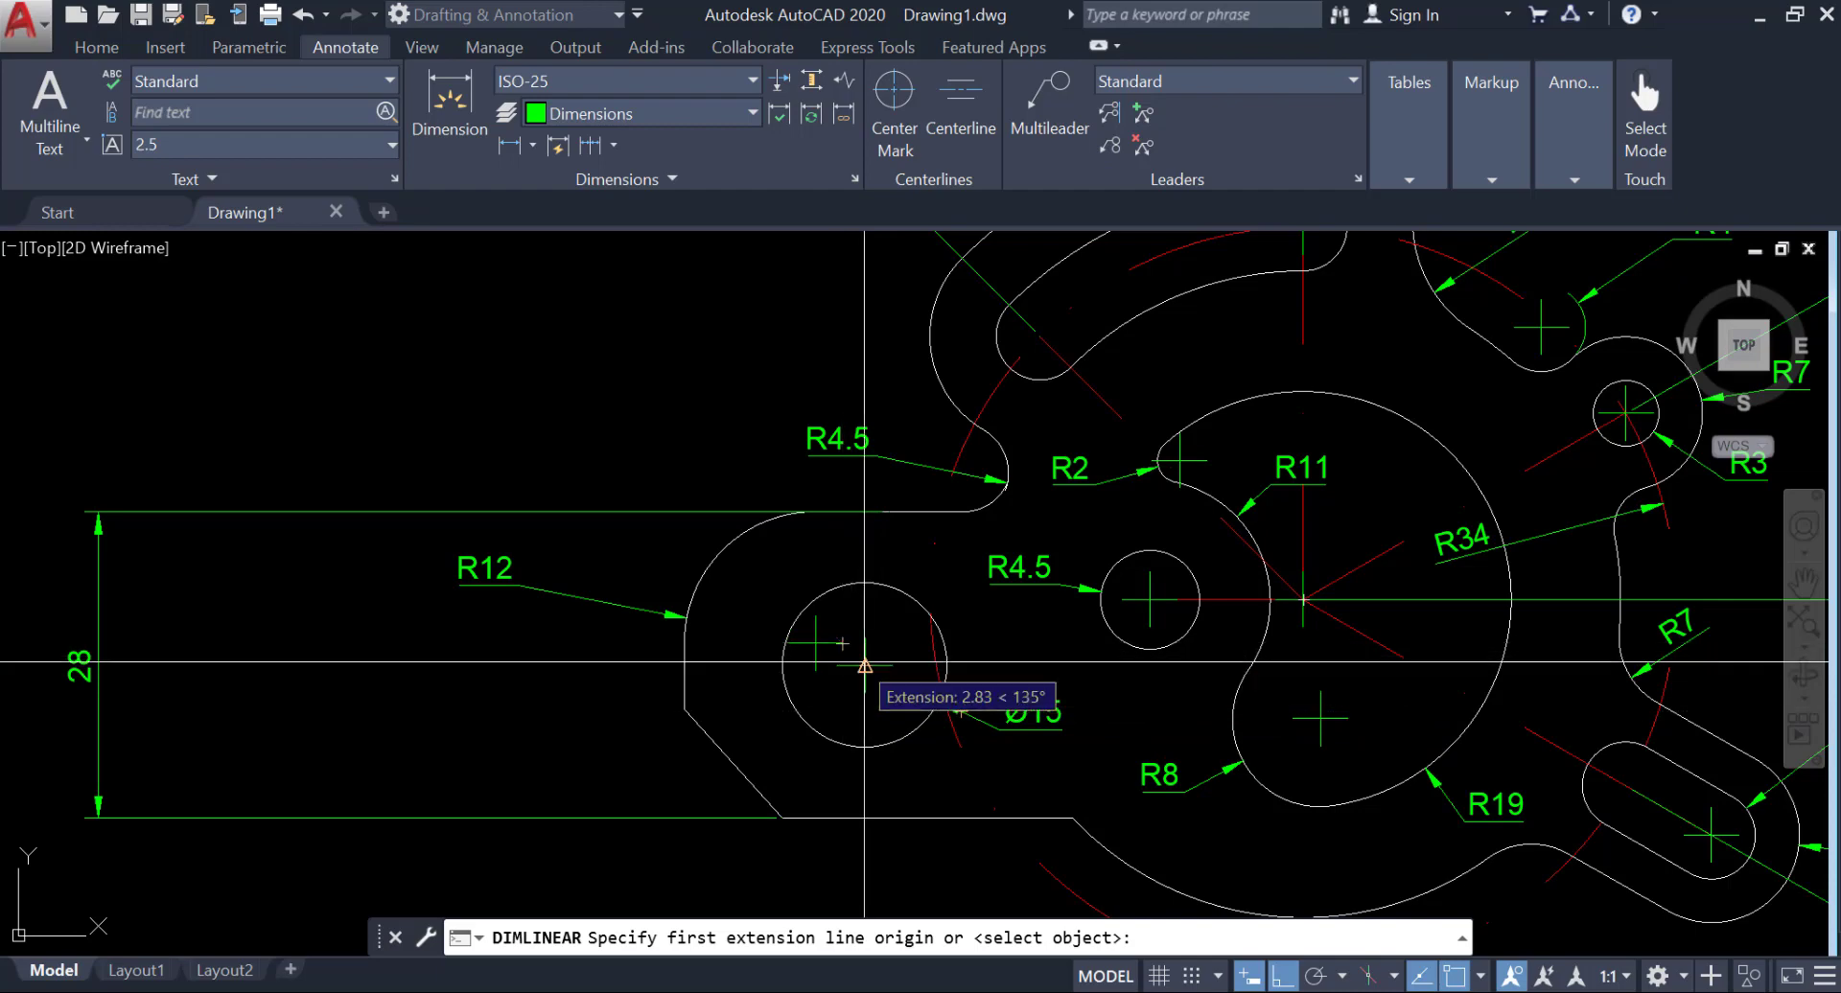
left_click(873, 580)
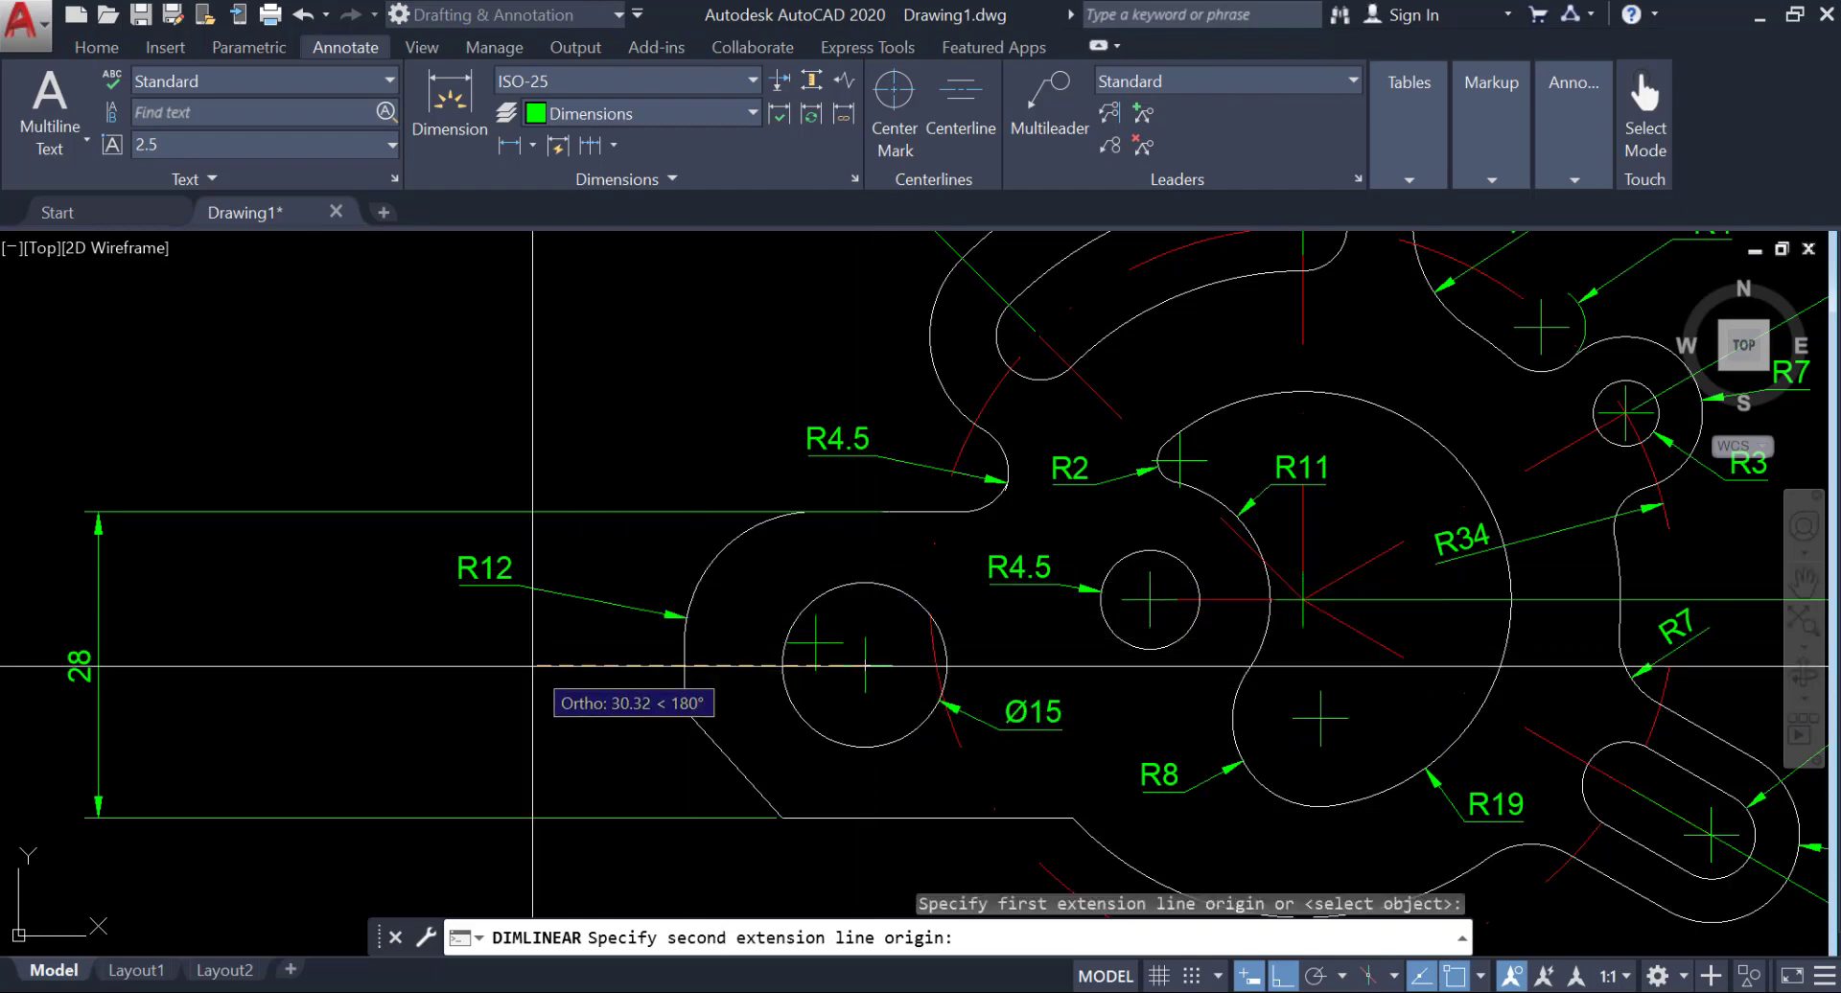
left_click(782, 818)
left_click(209, 752)
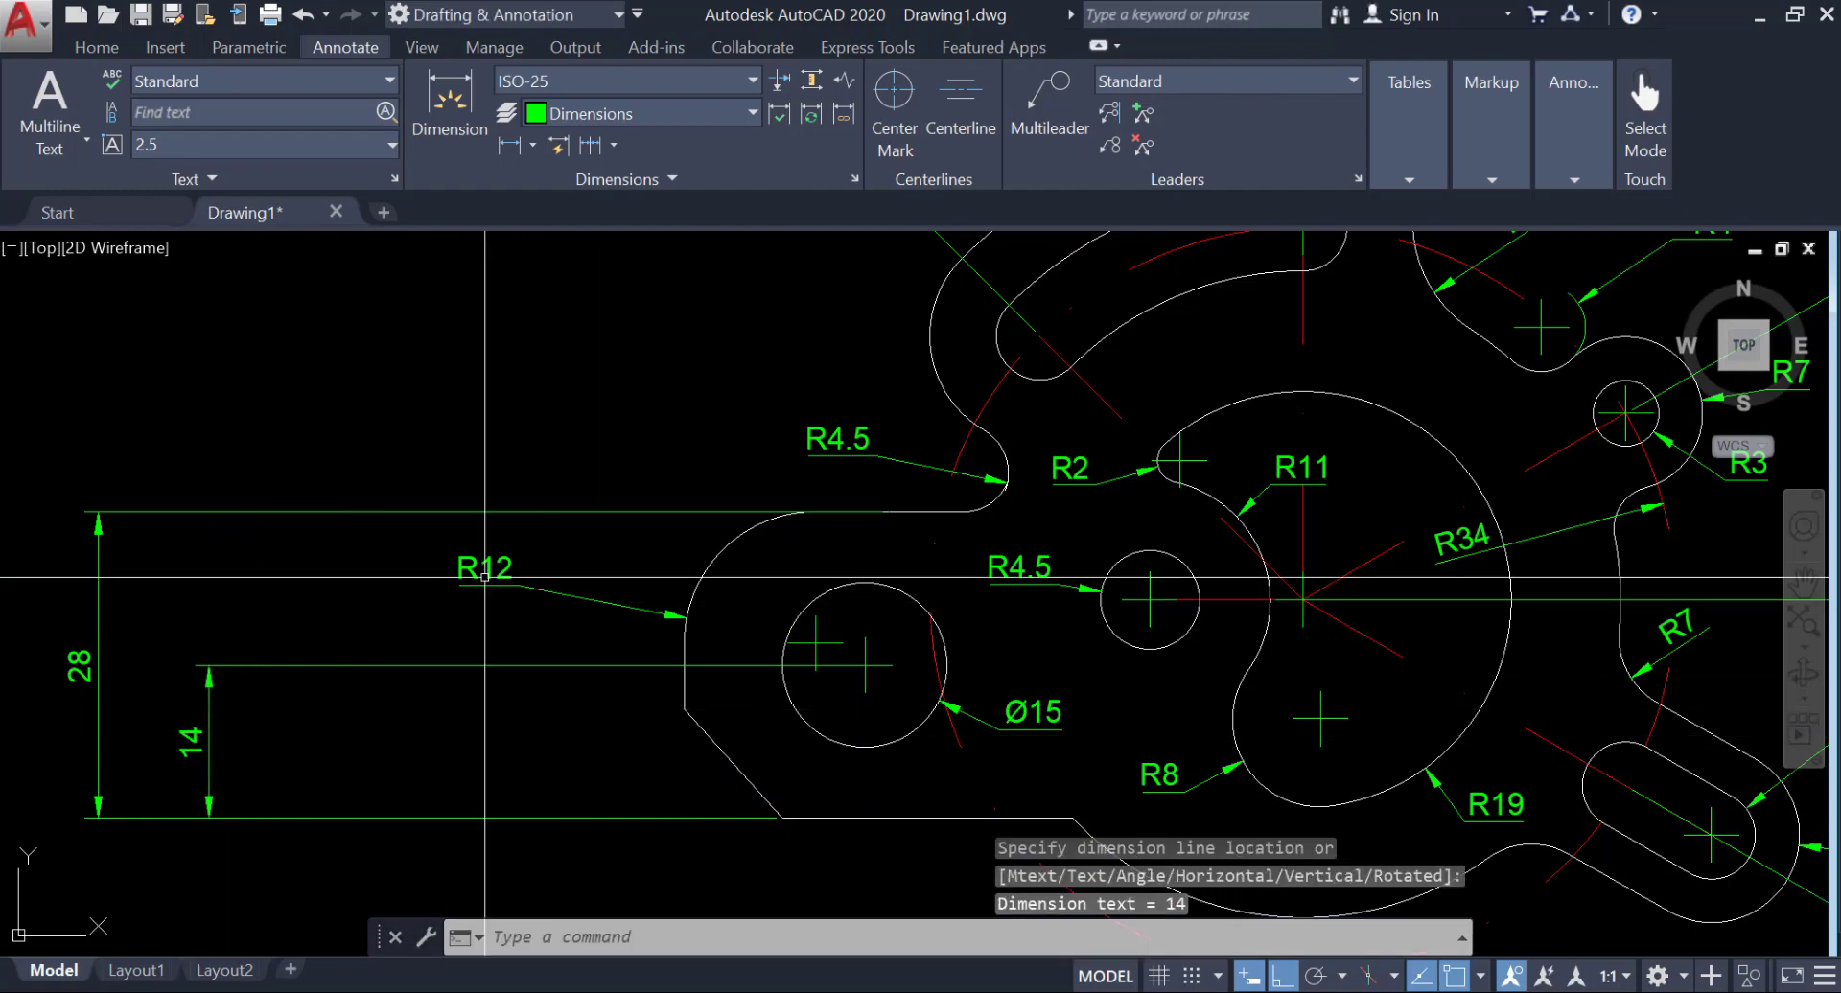
Step: Add a vertical linear dimension across the left lug's chamfer, placing it just left of the plate
key("Return")
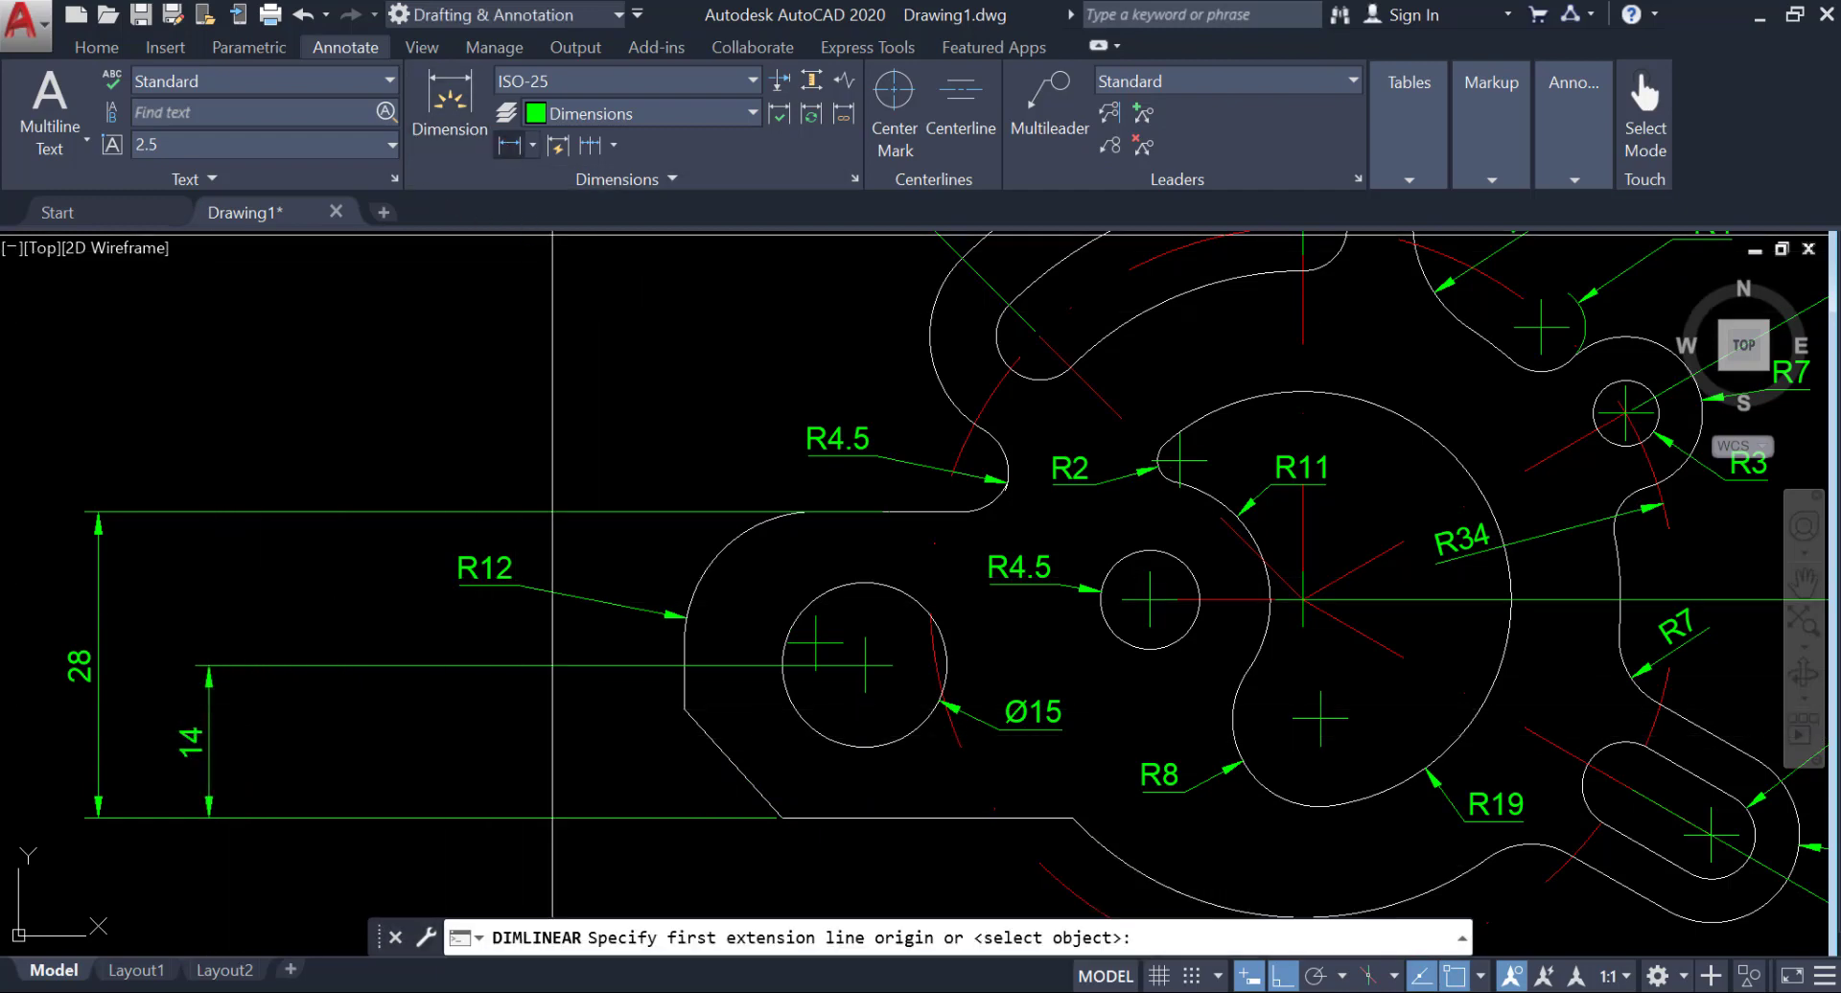
left_click(684, 709)
left_click(782, 819)
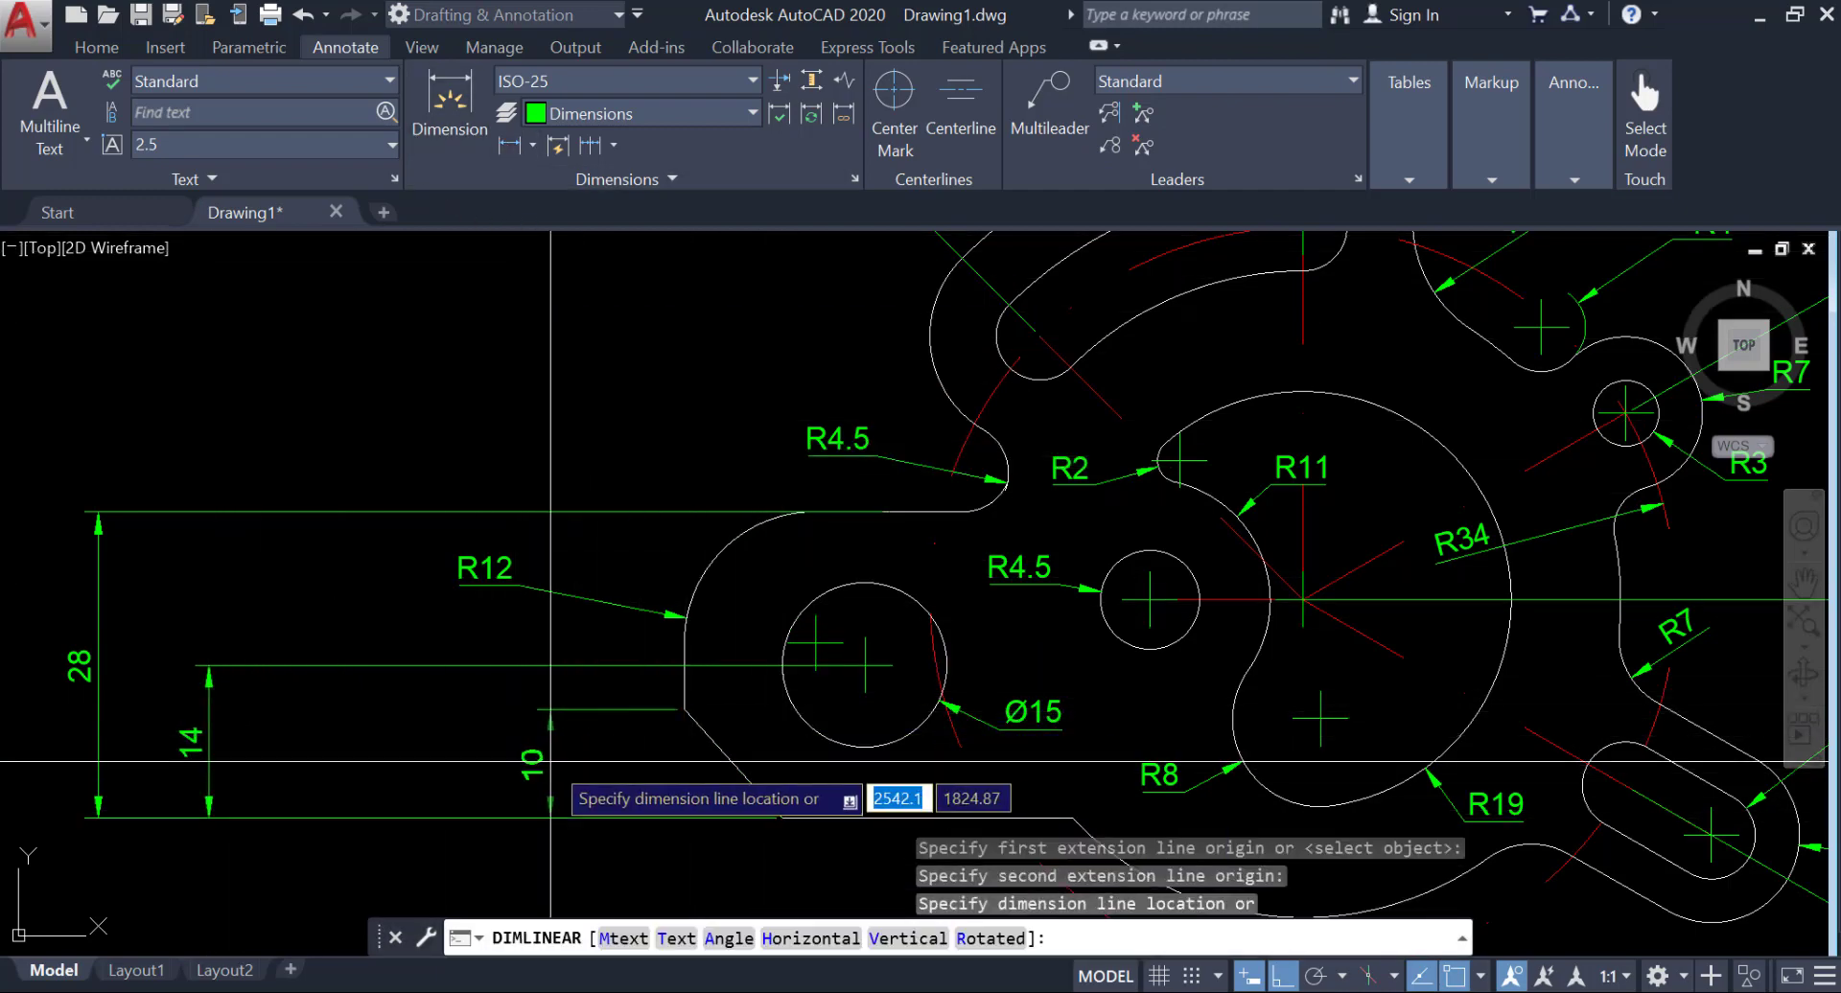
left_click(631, 765)
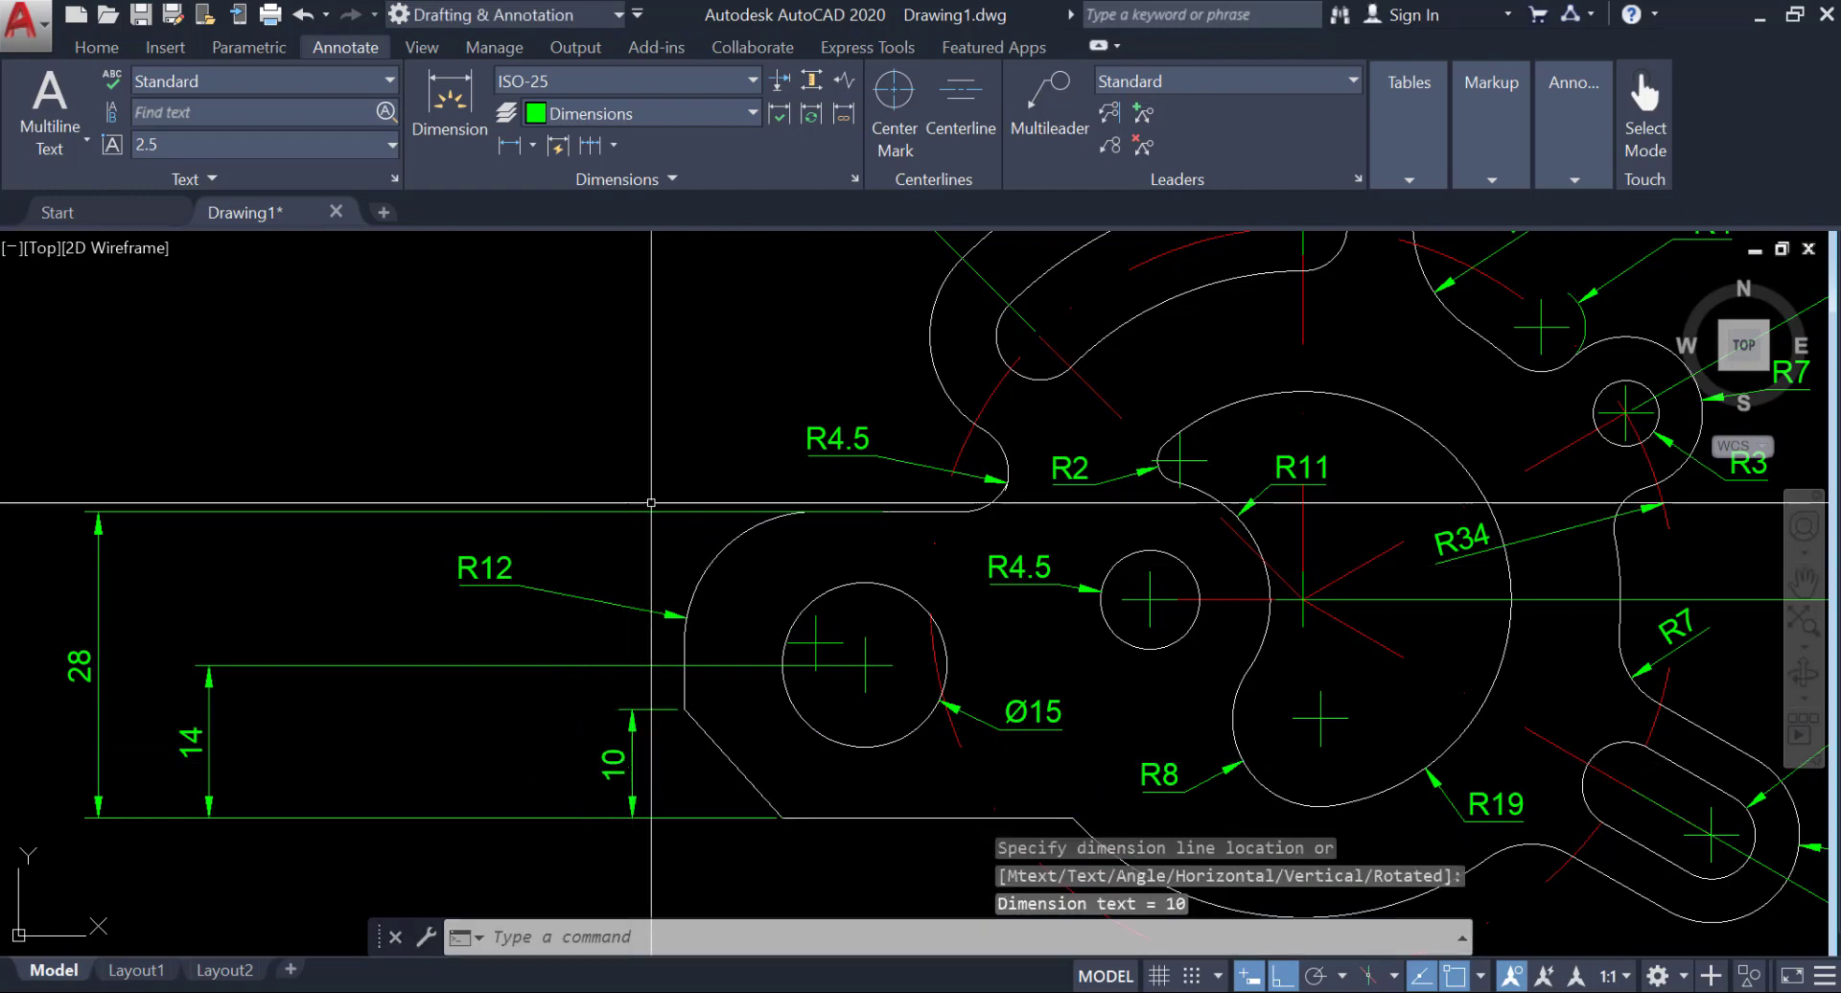
Step: Add a horizontal linear dimension from the 15 mm hole's centre to the chamfer's lower end, placing it just below the plate
left_click(509, 146)
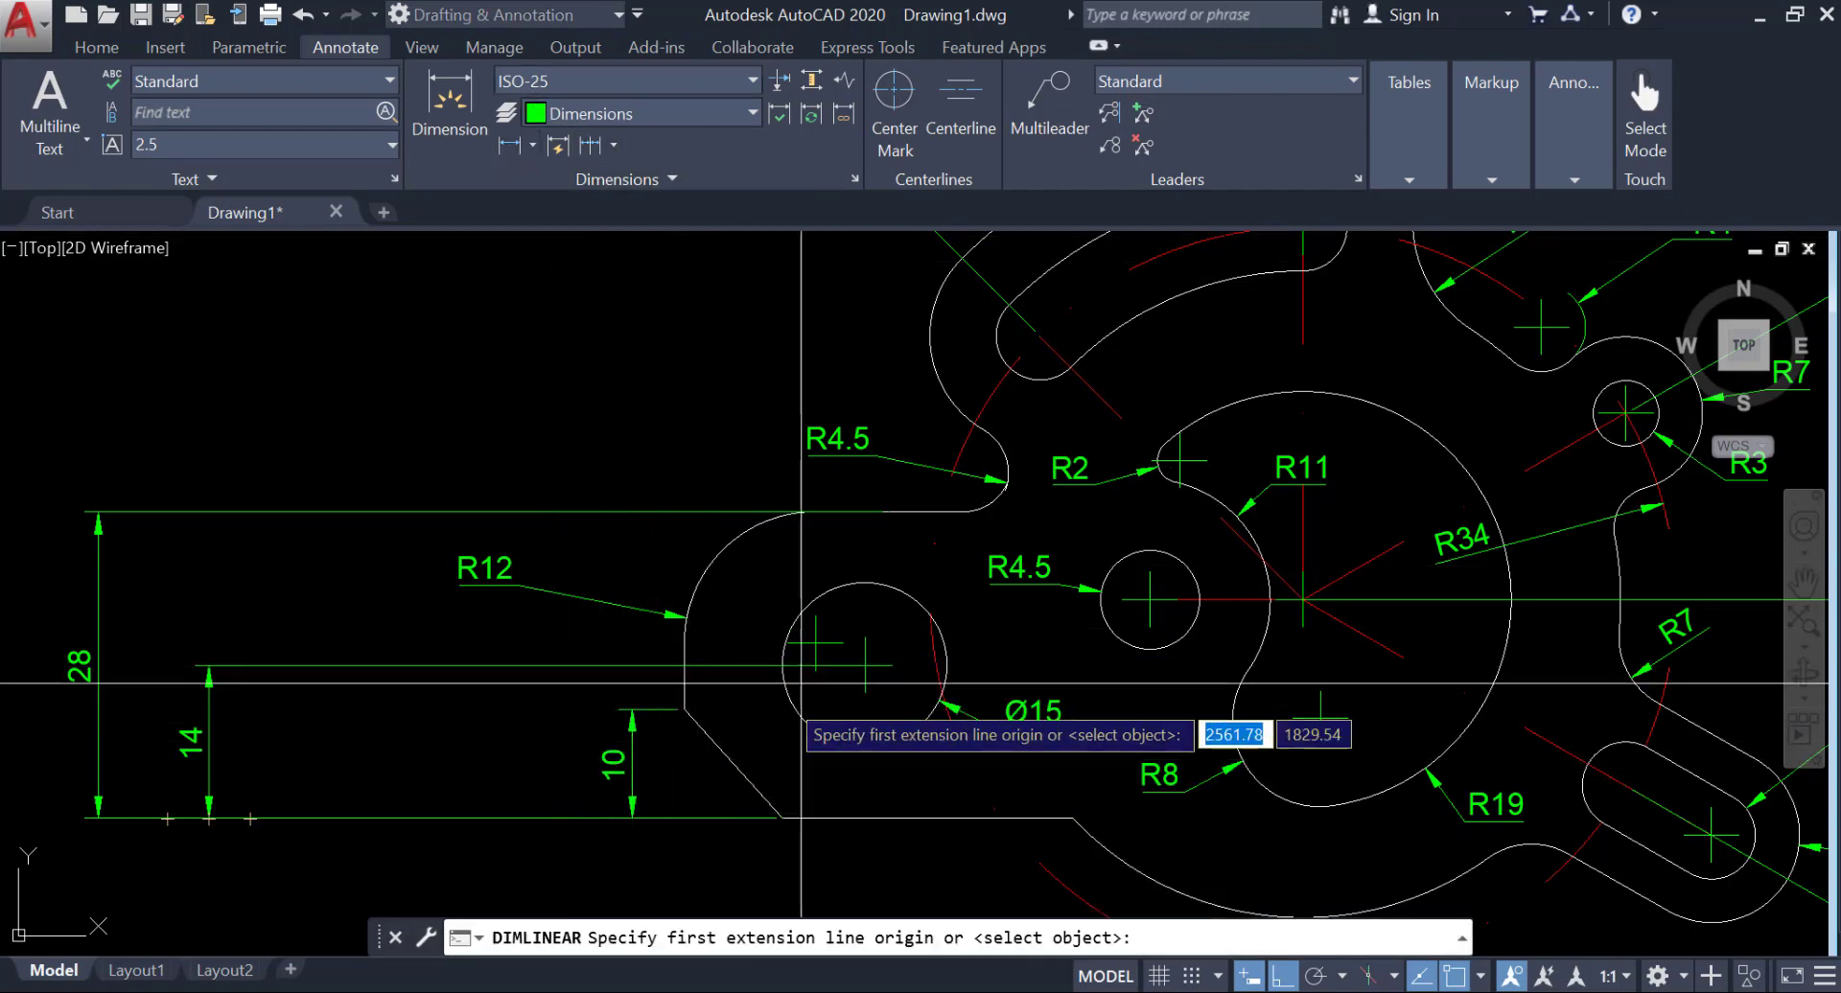
left_click(882, 599)
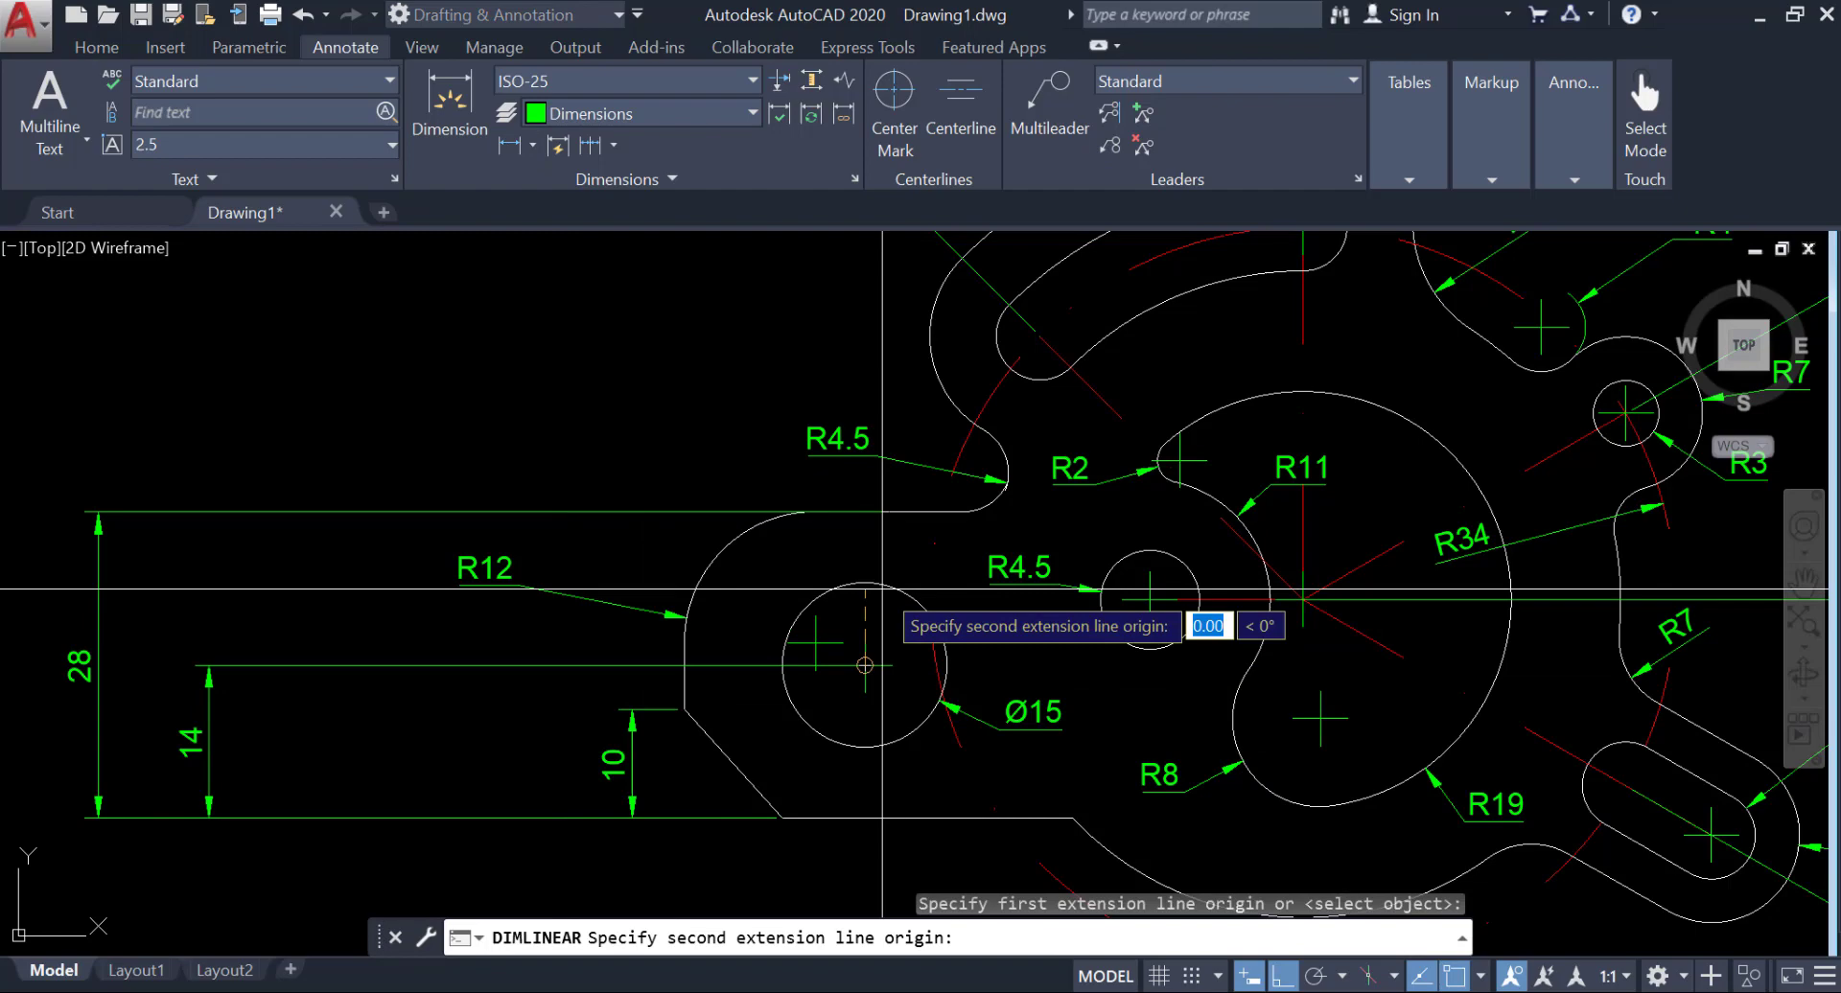
left_click(782, 818)
left_click(822, 877)
middle_click_drag(771, 523, 698, 404)
Step: Add a horizontal linear dimension from the 15 mm hole's centre to the chamfer's upper end, placing it below the previous horizontal dimension
left_click(509, 145)
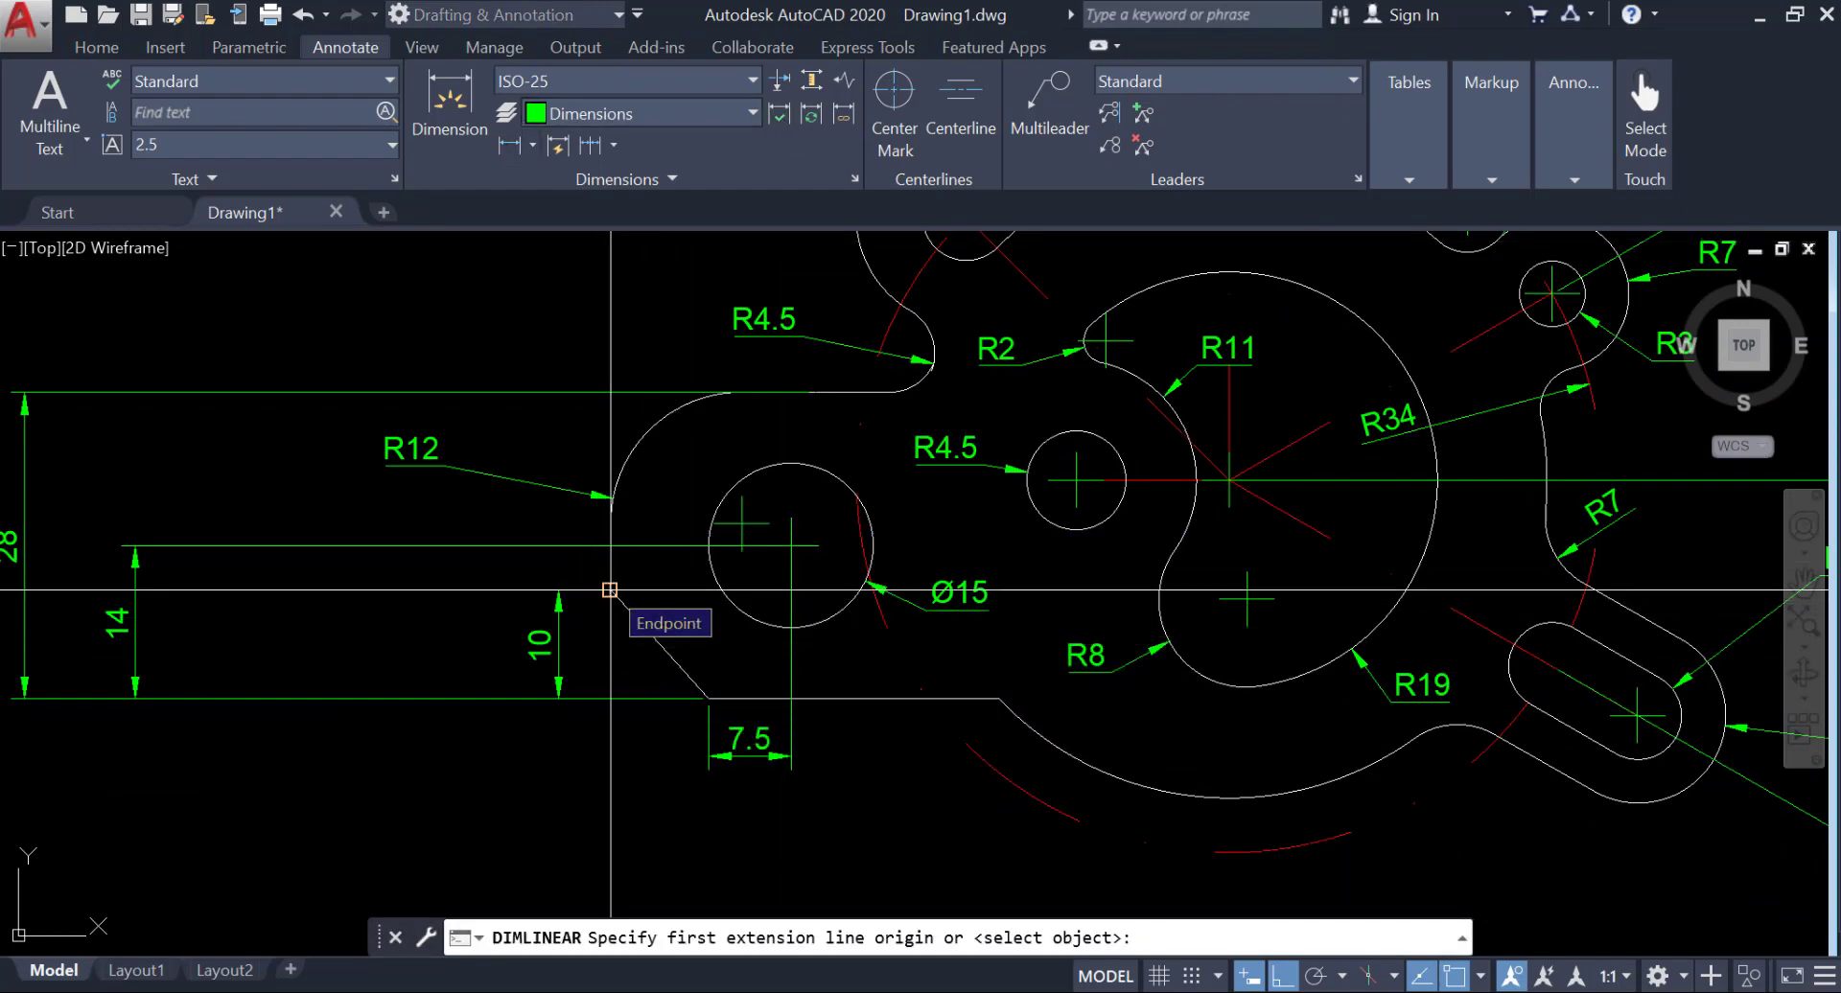
left_click(791, 546)
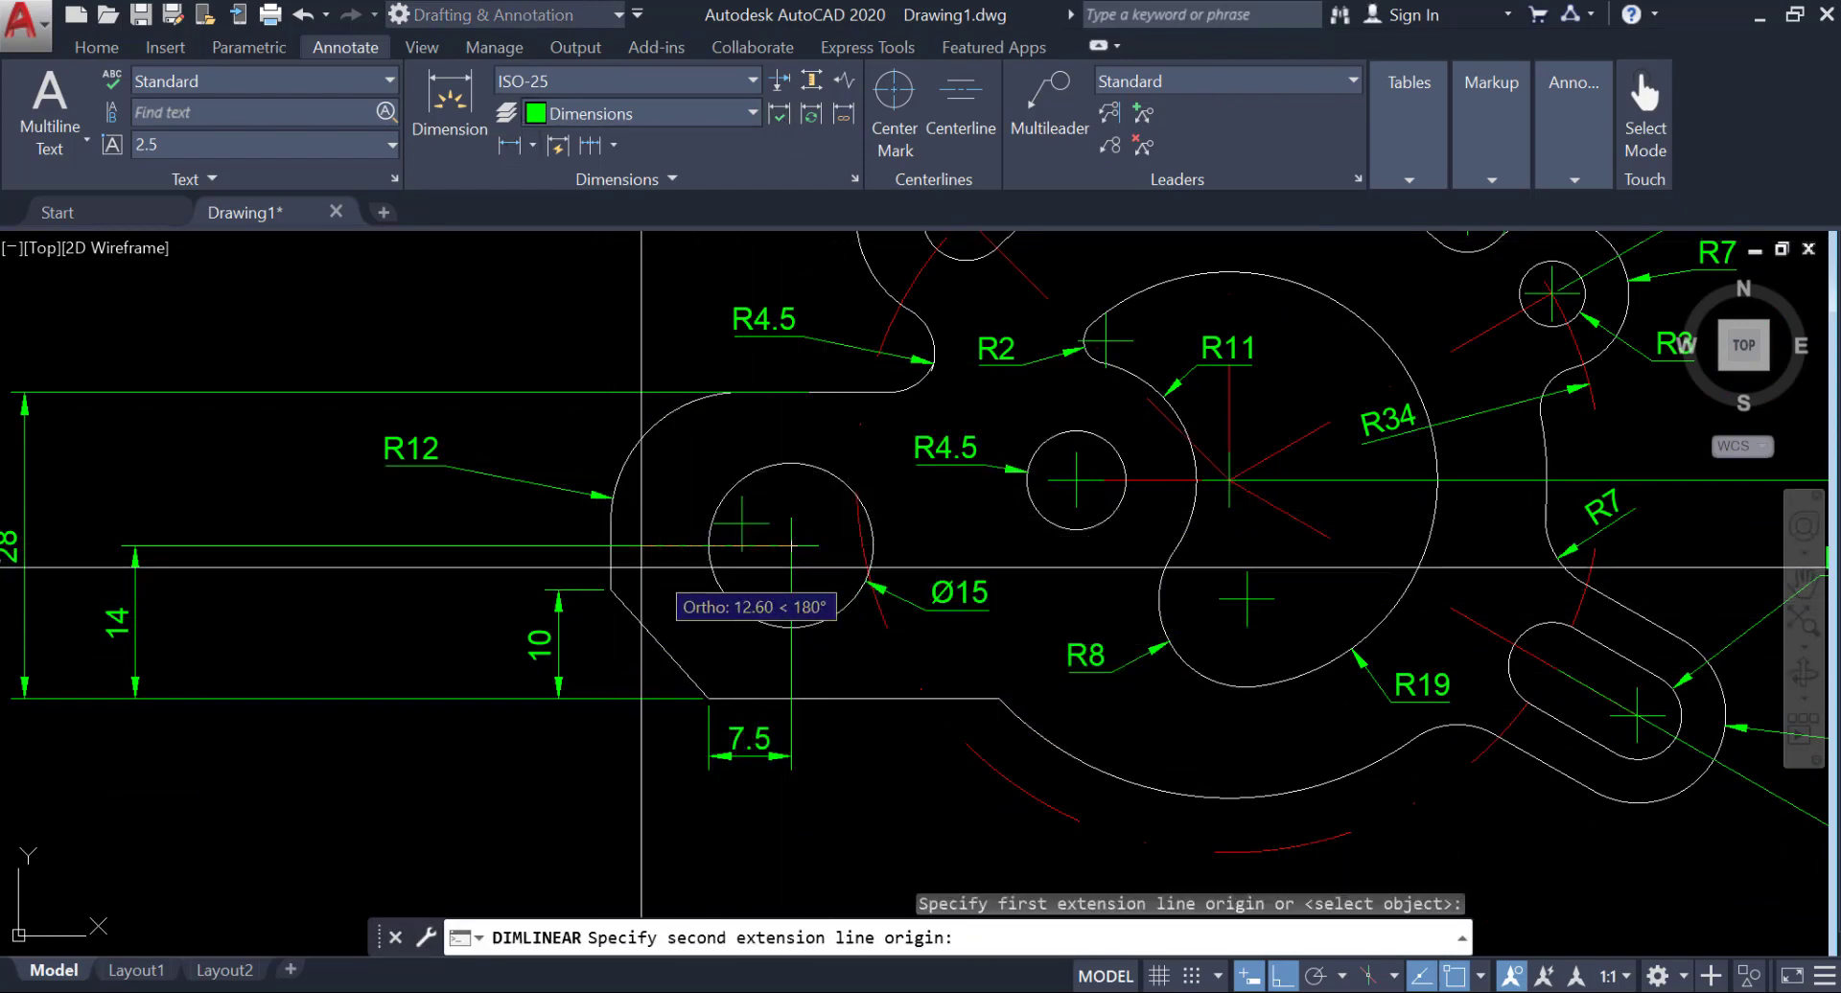
left_click(611, 589)
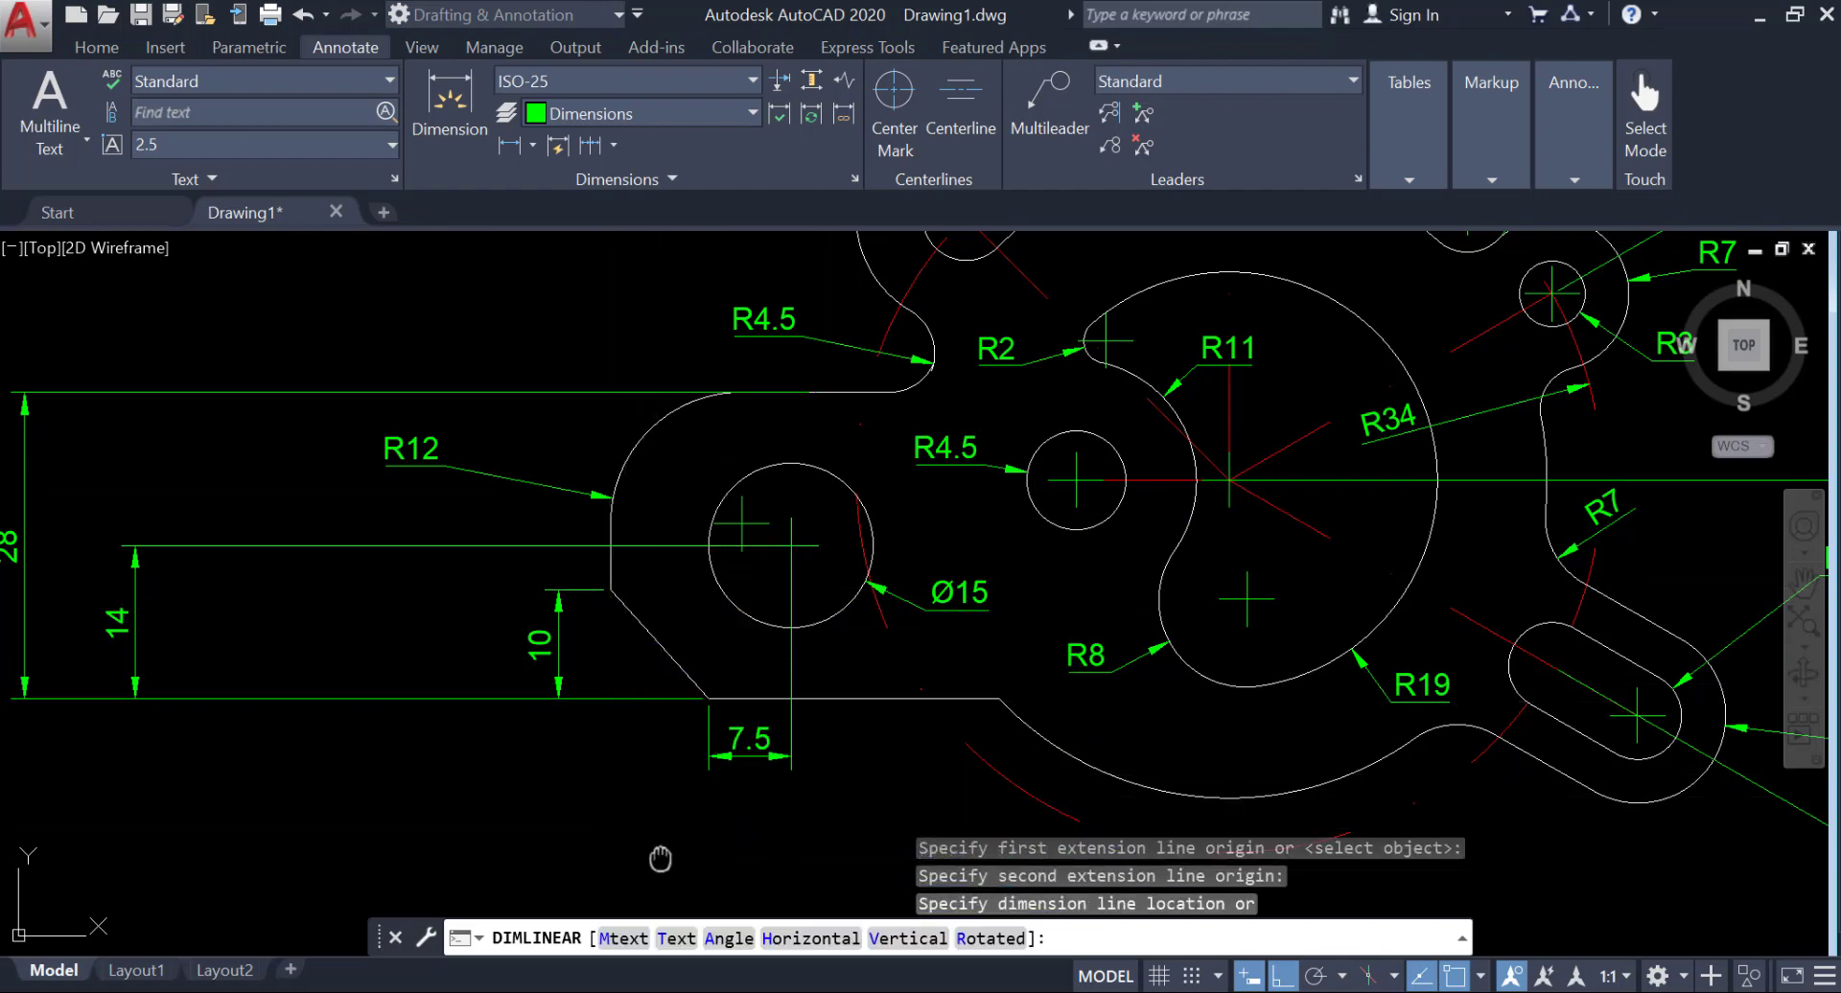
middle_click_drag(659, 858, 688, 636)
left_click(709, 709)
Step: Add a horizontal linear dimension between the centres of the R4.5 and 15 mm holes, in line with the lower horizontal dimension
key("Return")
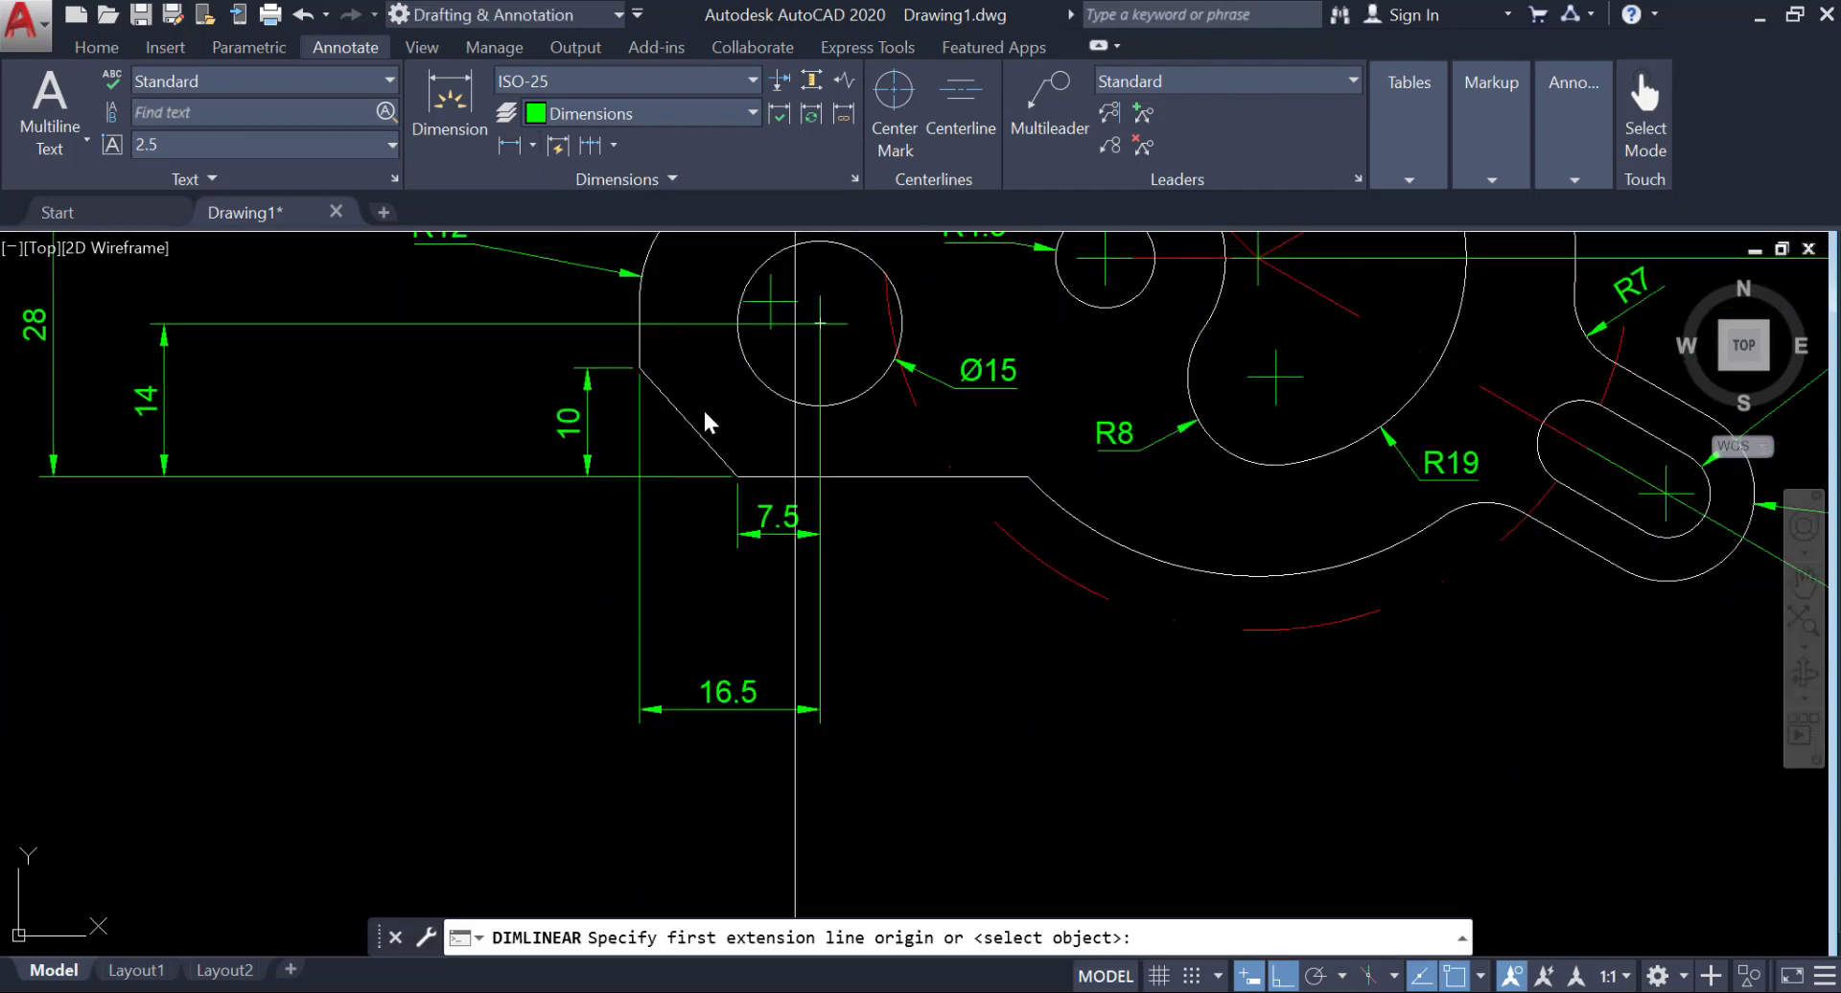
middle_click_drag(1144, 465, 1098, 677)
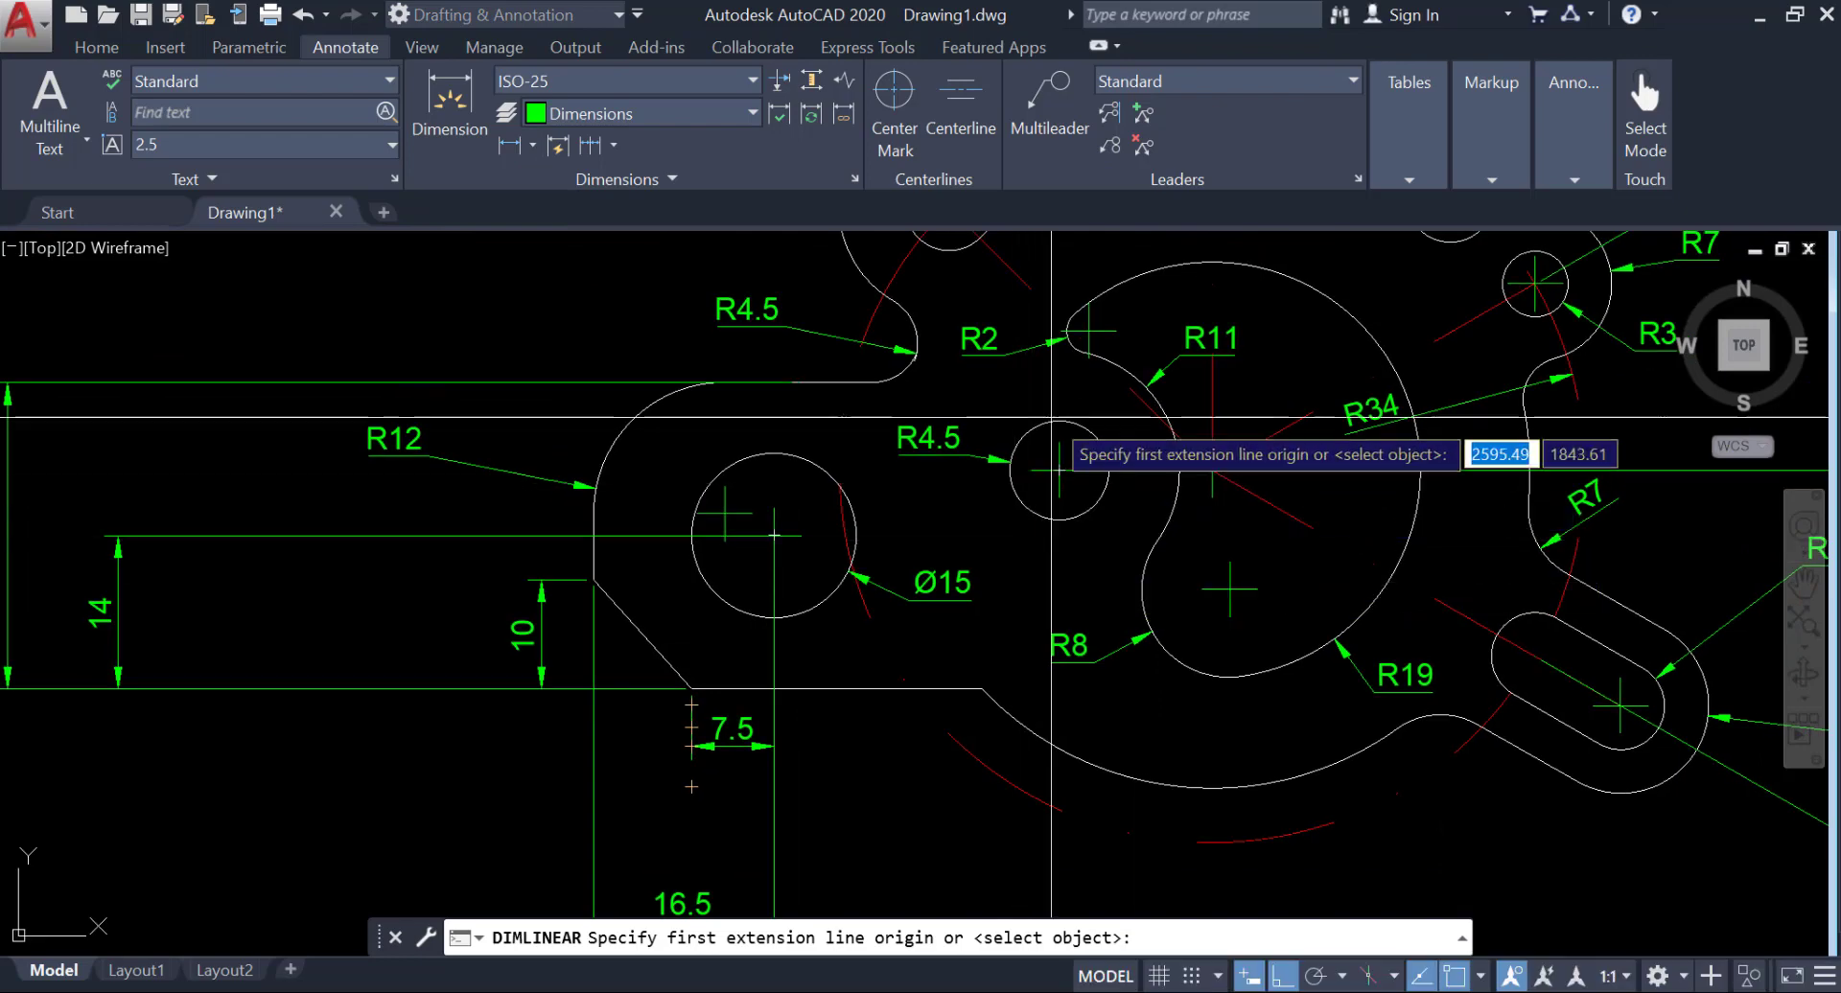
left_click(1062, 468)
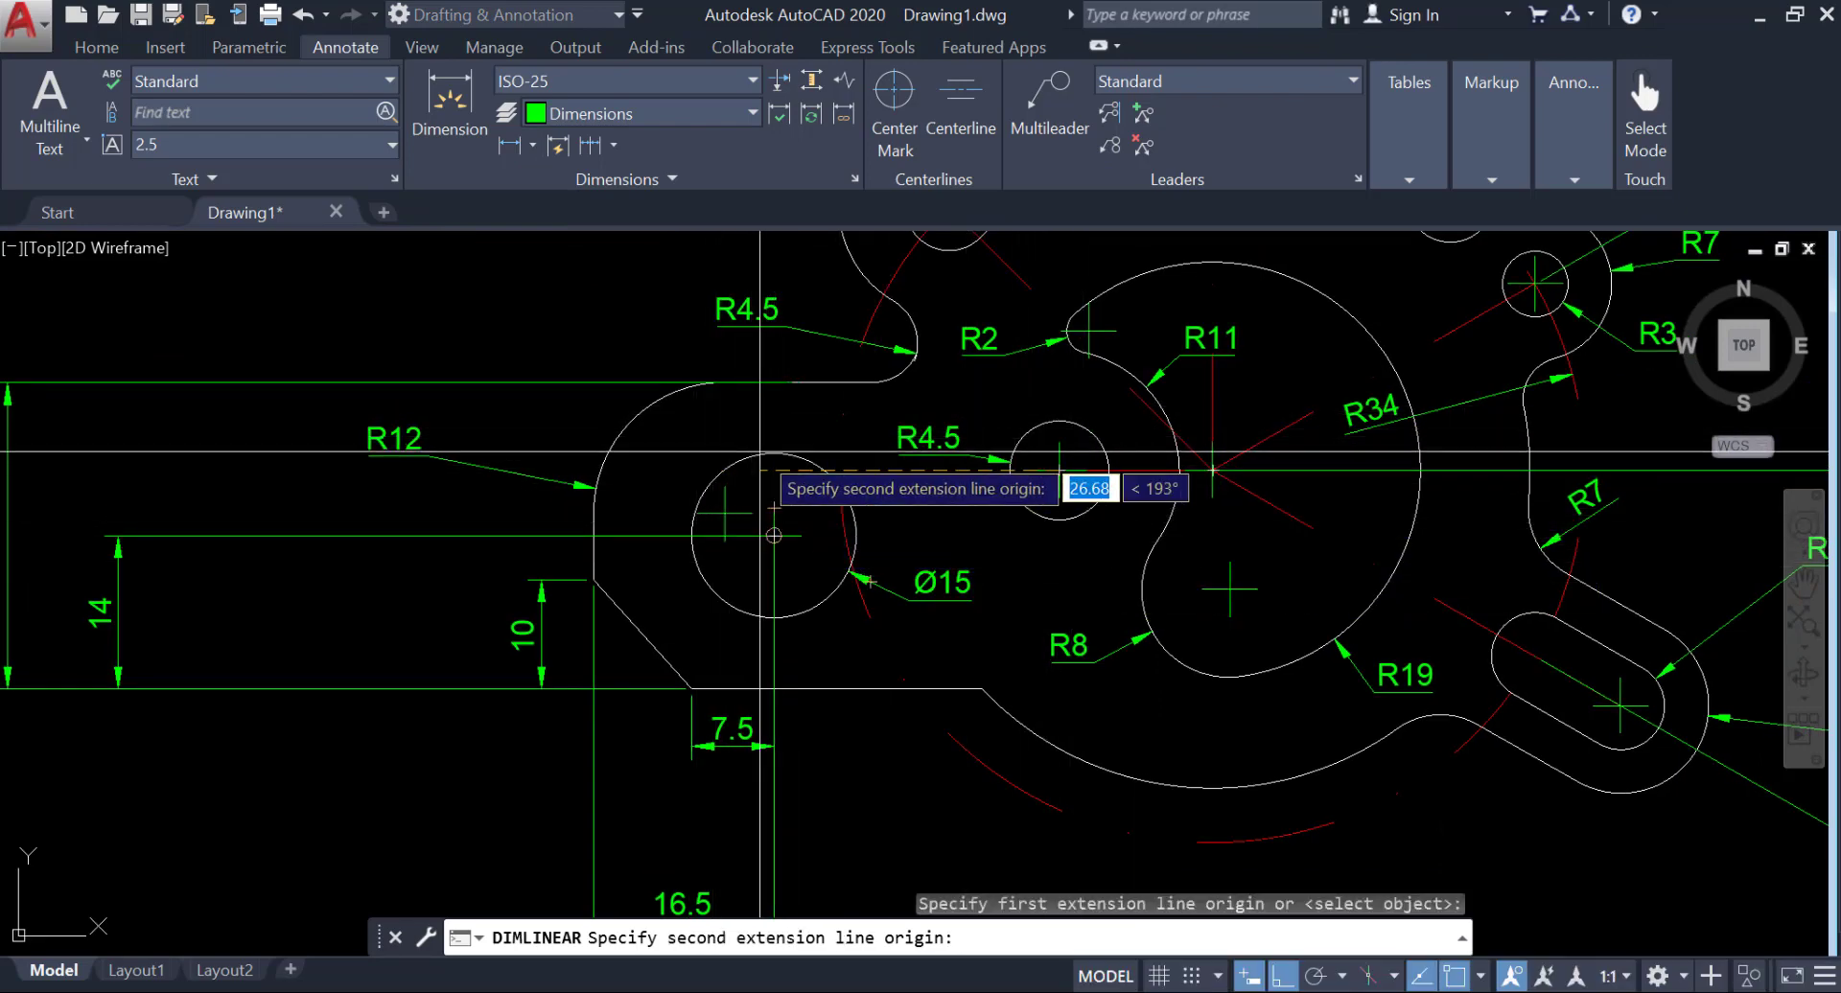
left_click(774, 508)
middle_click_drag(912, 839, 681, 646)
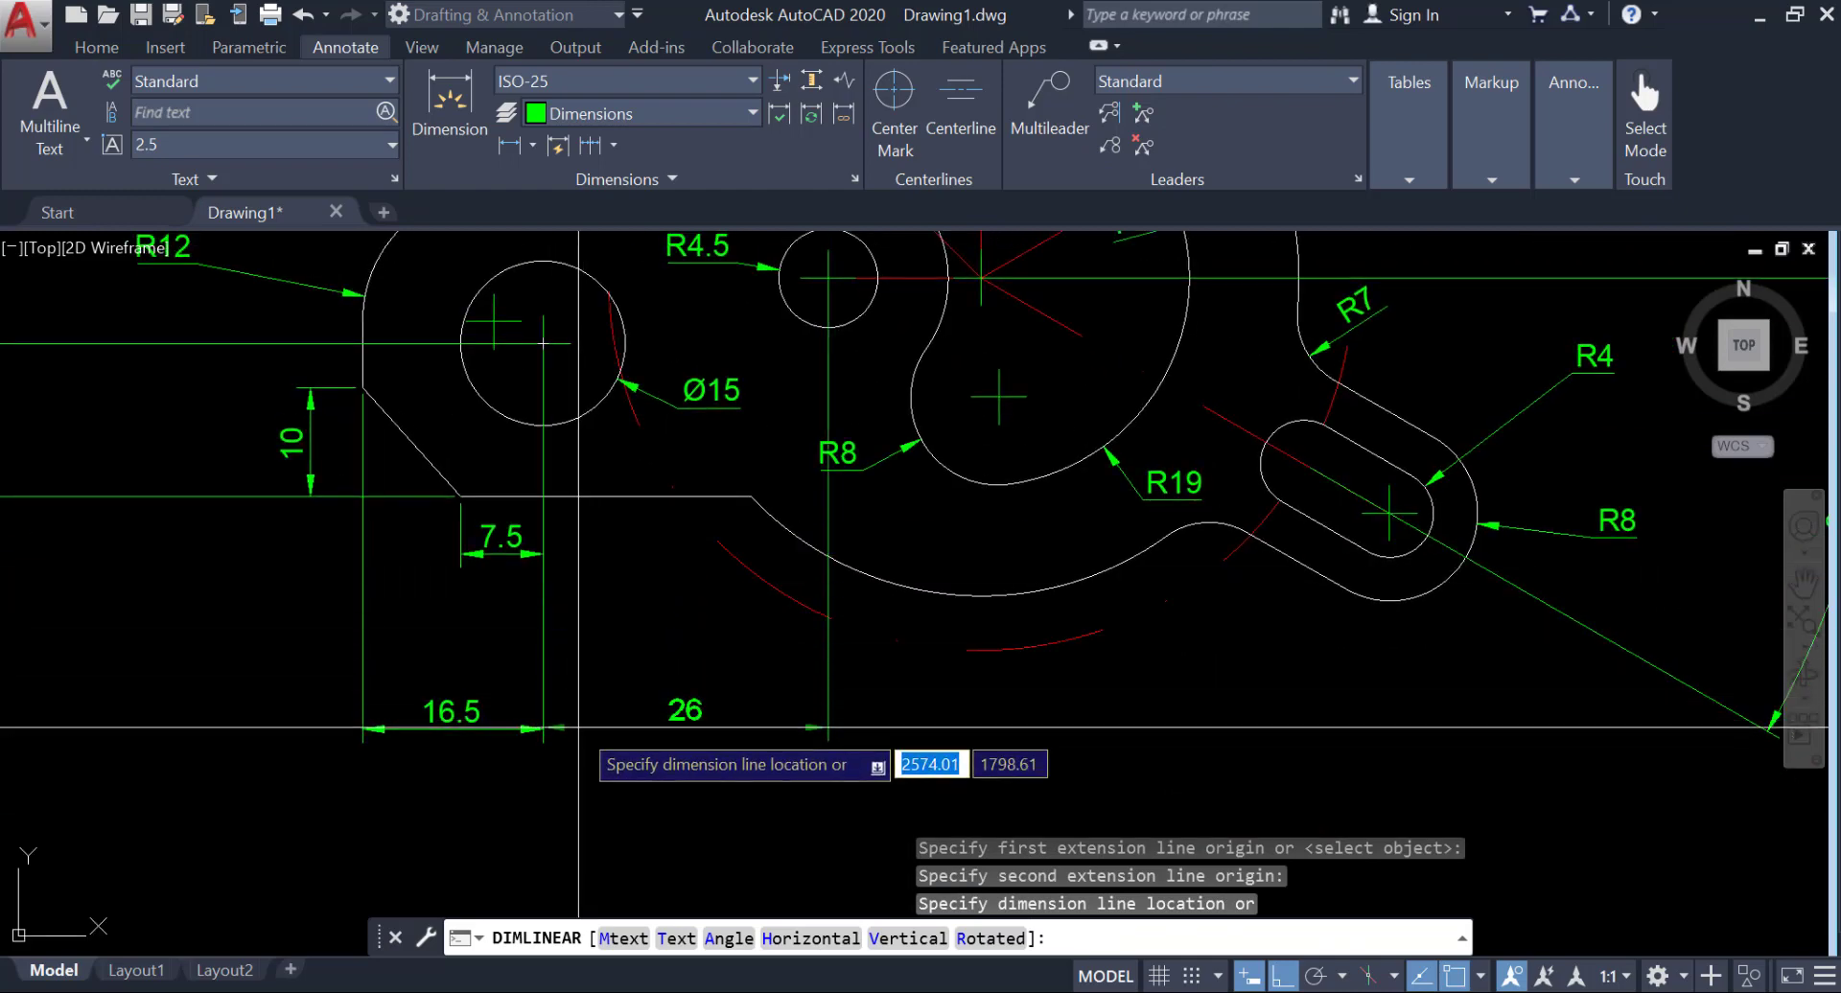
left_click(582, 728)
Step: Enable polar tracking and add a horizontal linear dimension from the R19 arc's centre to the R4.5 hole's centre, in line with the lower dimensions
left_click(1316, 976)
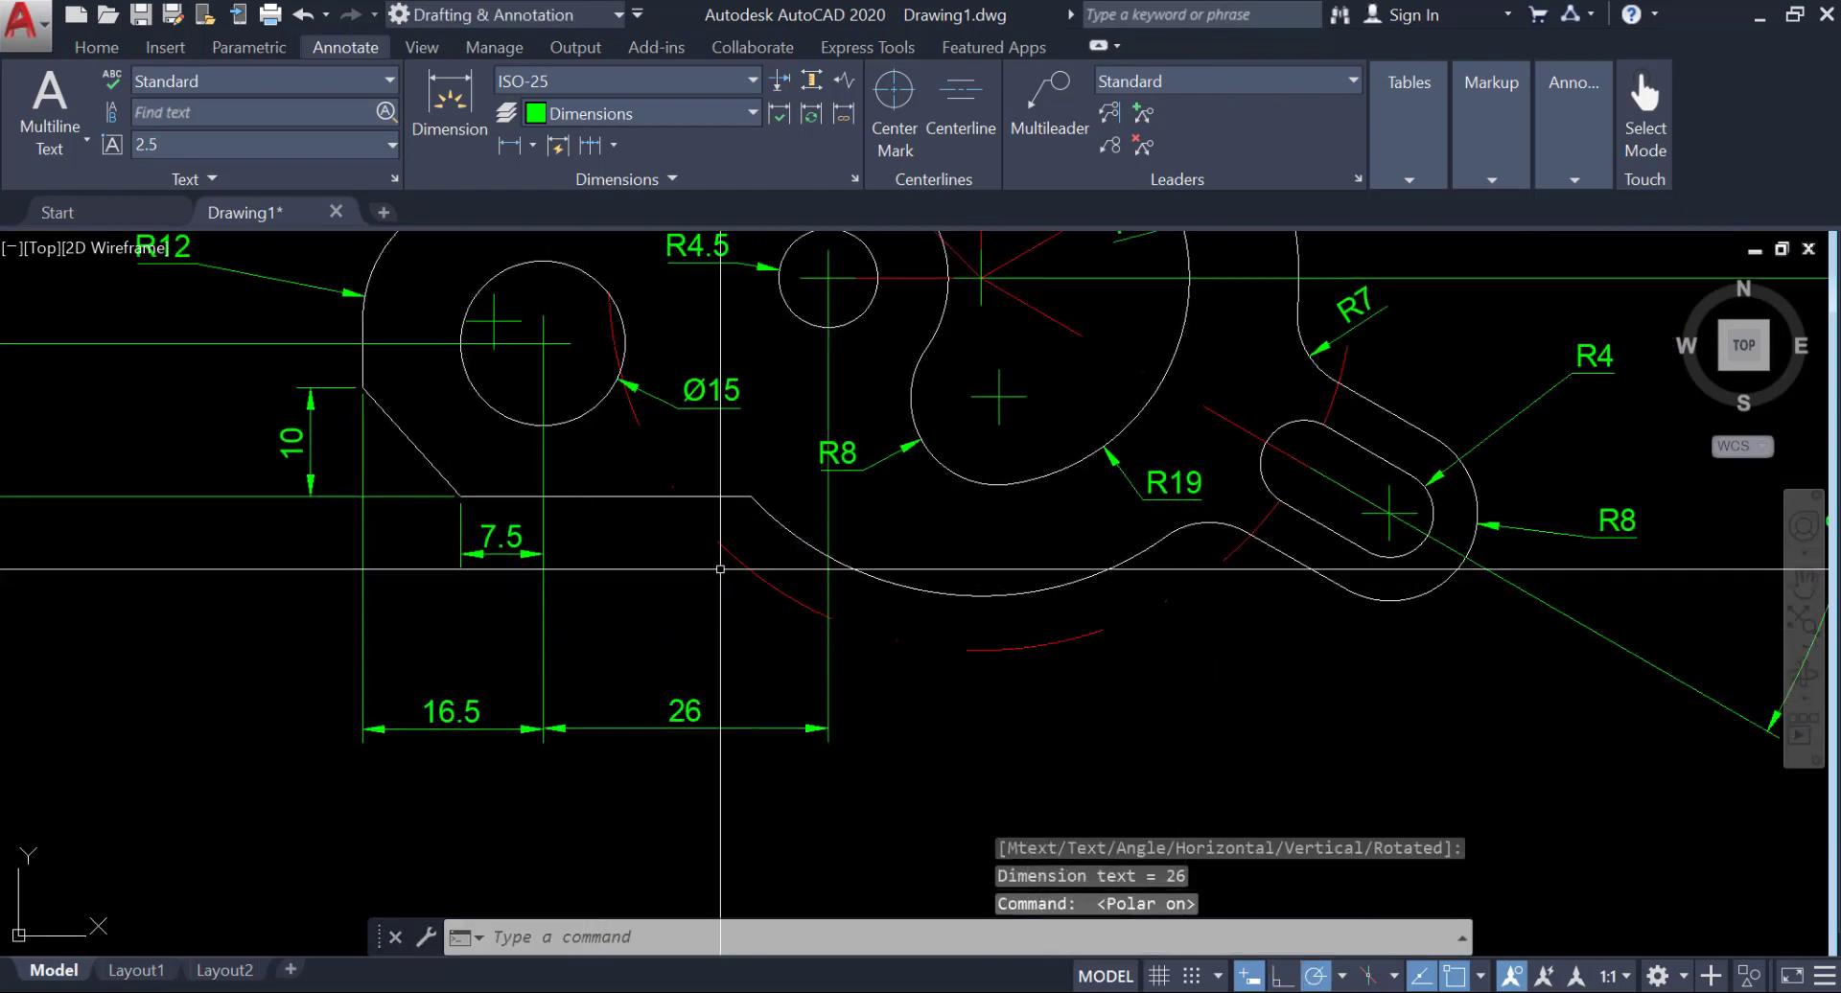
left_click(511, 145)
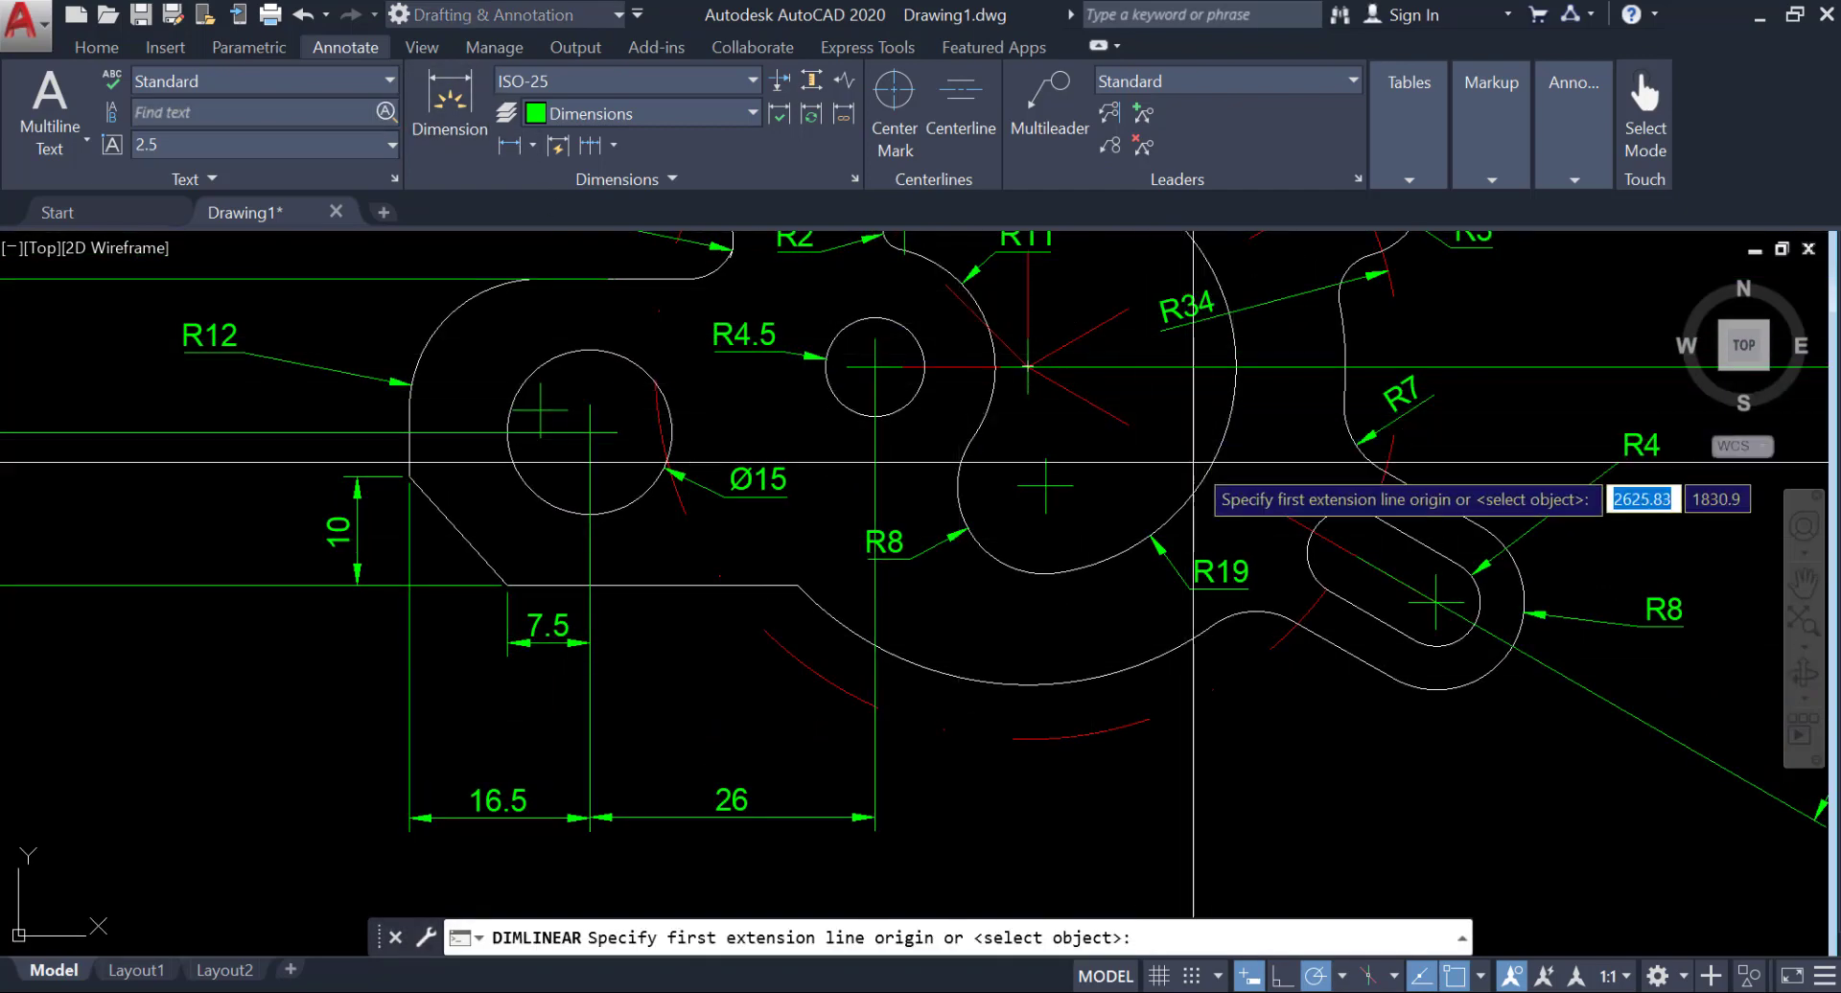
scroll(1031, 372, "up", 2)
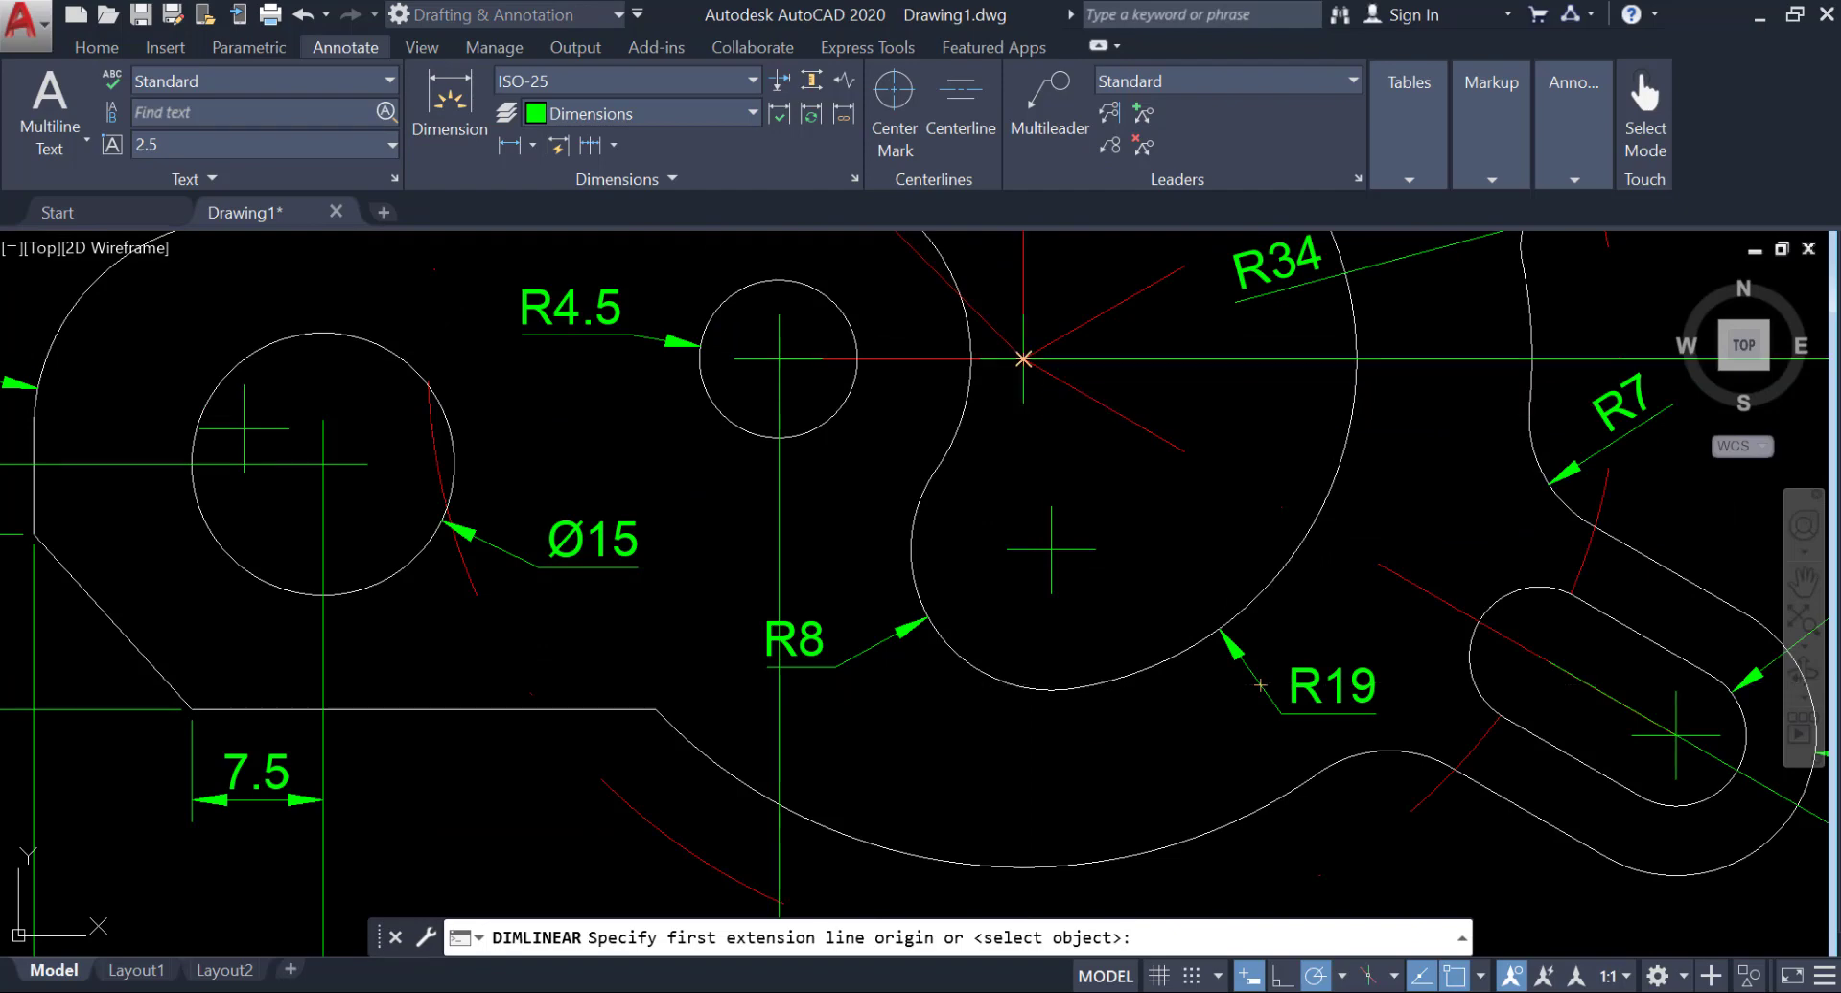
left_click(1022, 358)
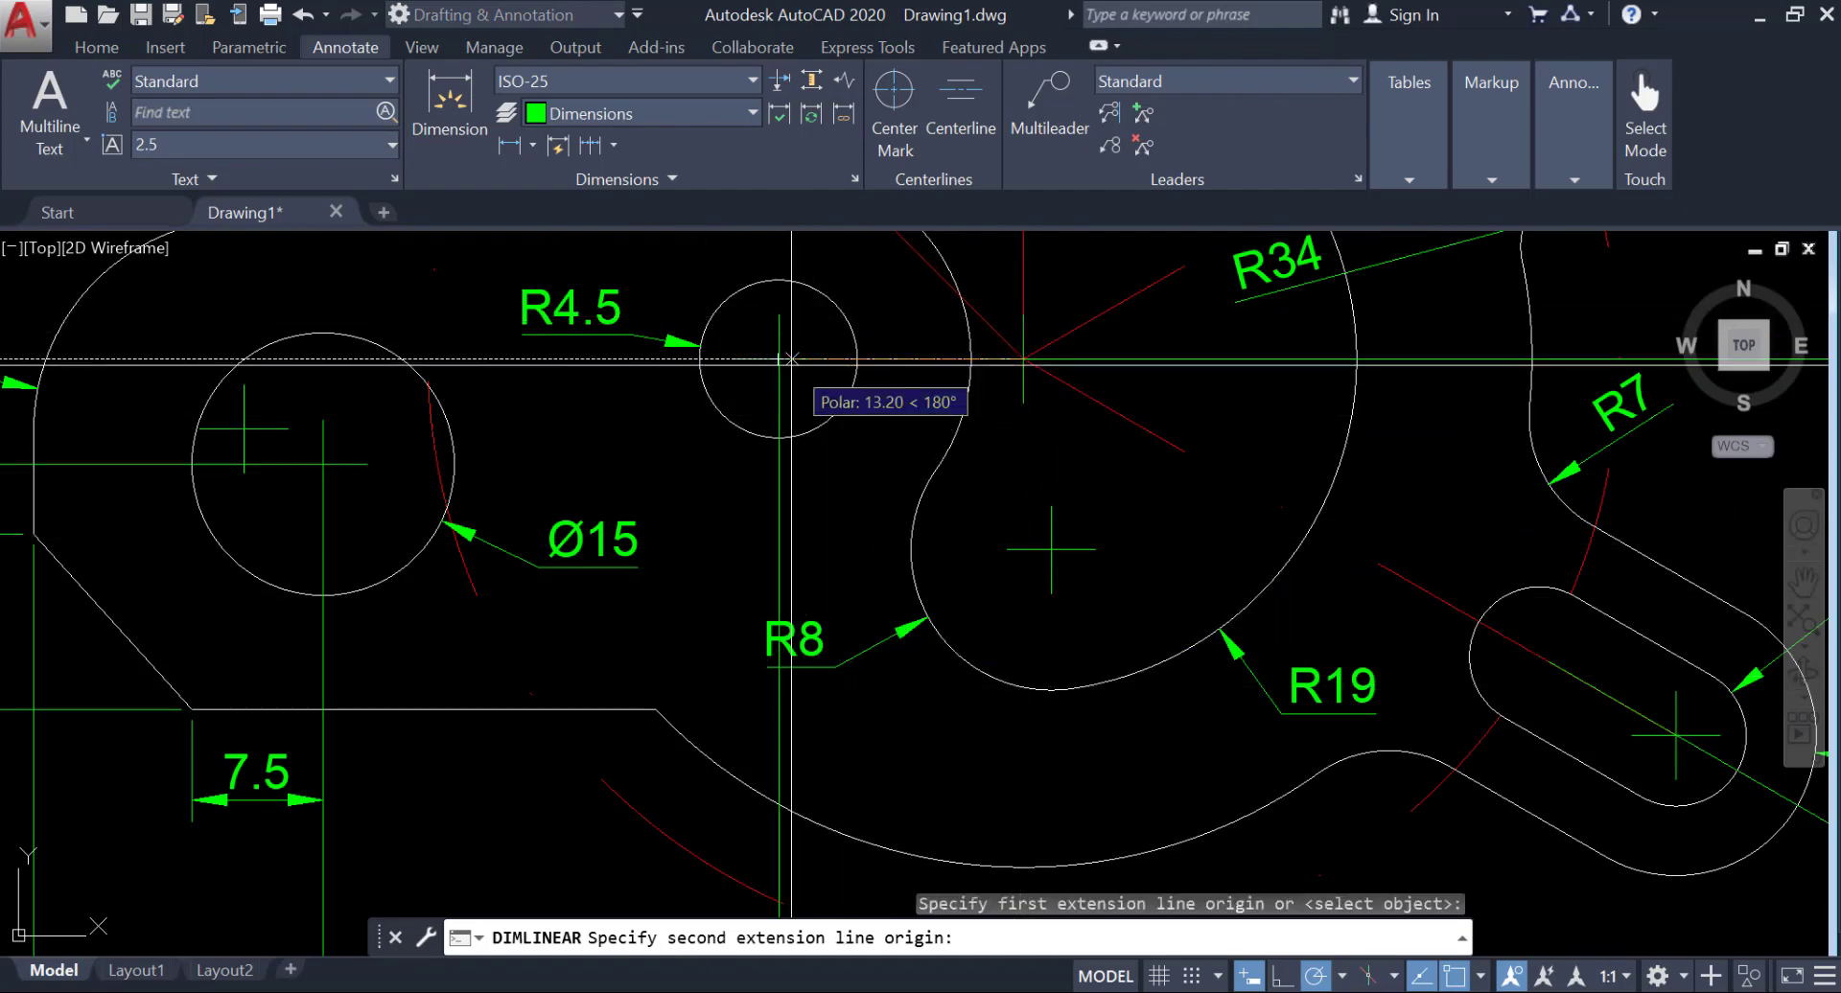
left_click(788, 360)
scroll(834, 502, "down", 2)
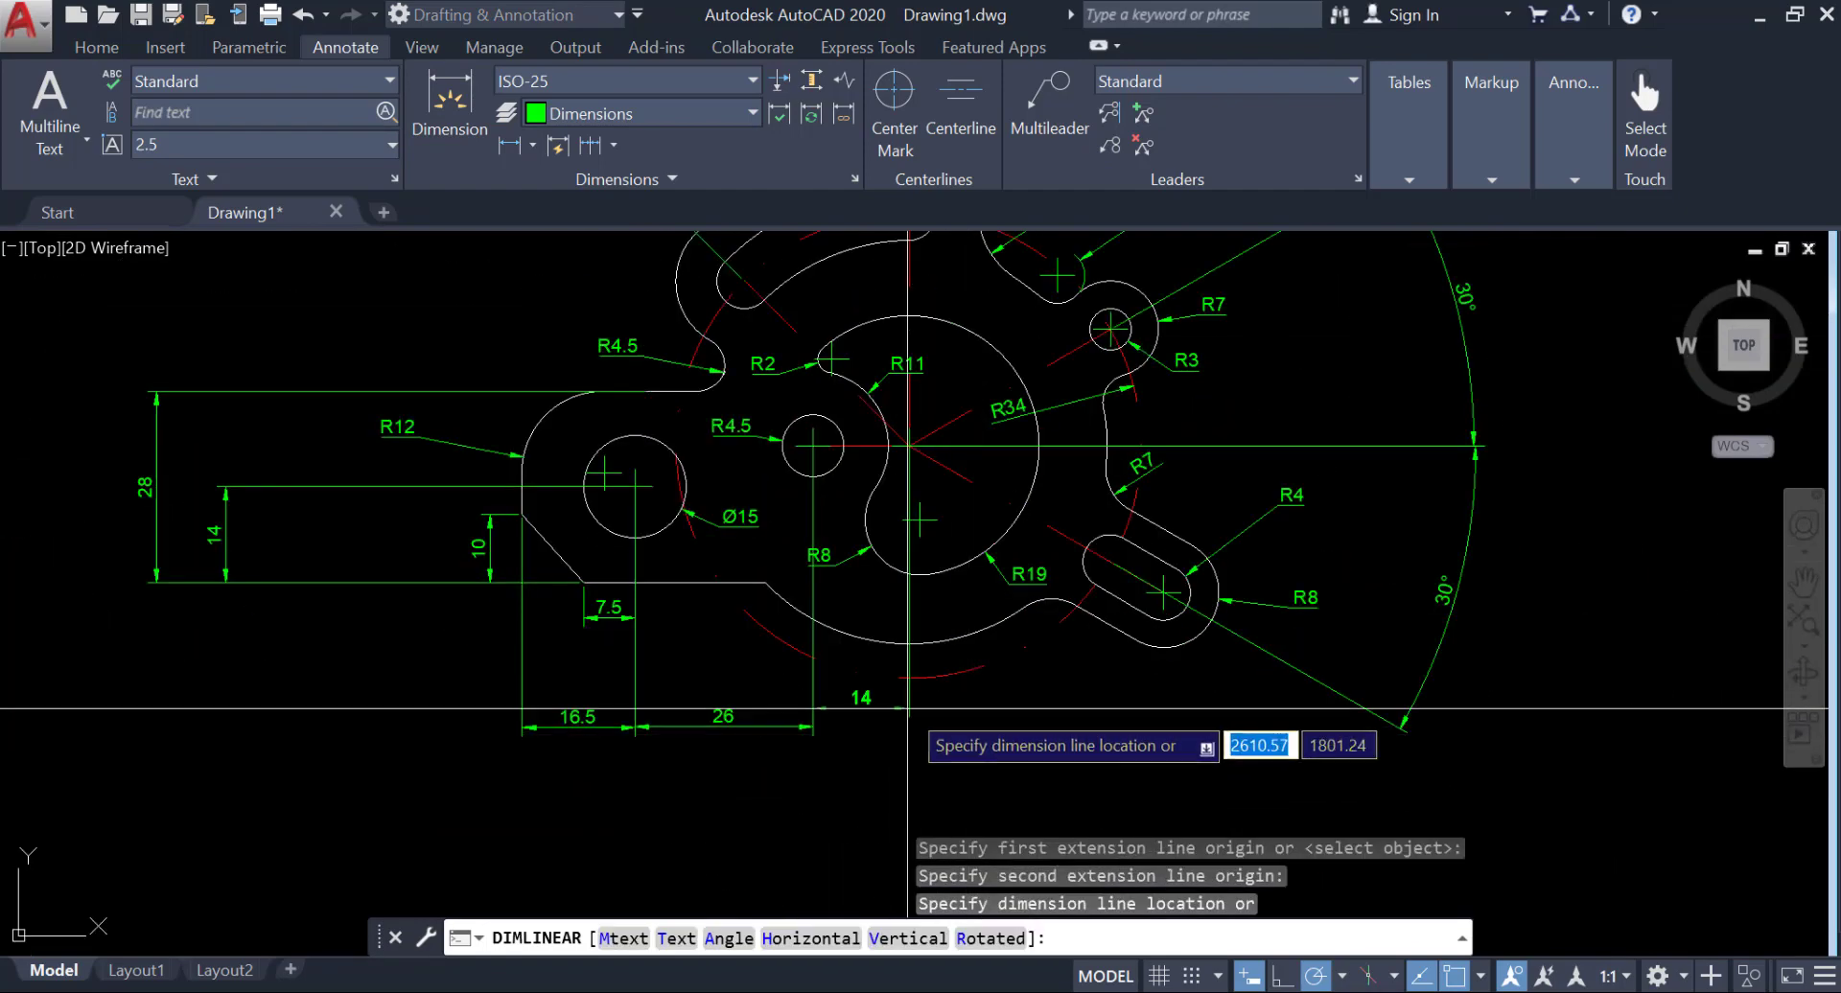
left_click(906, 728)
scroll(891, 579, "down", 1)
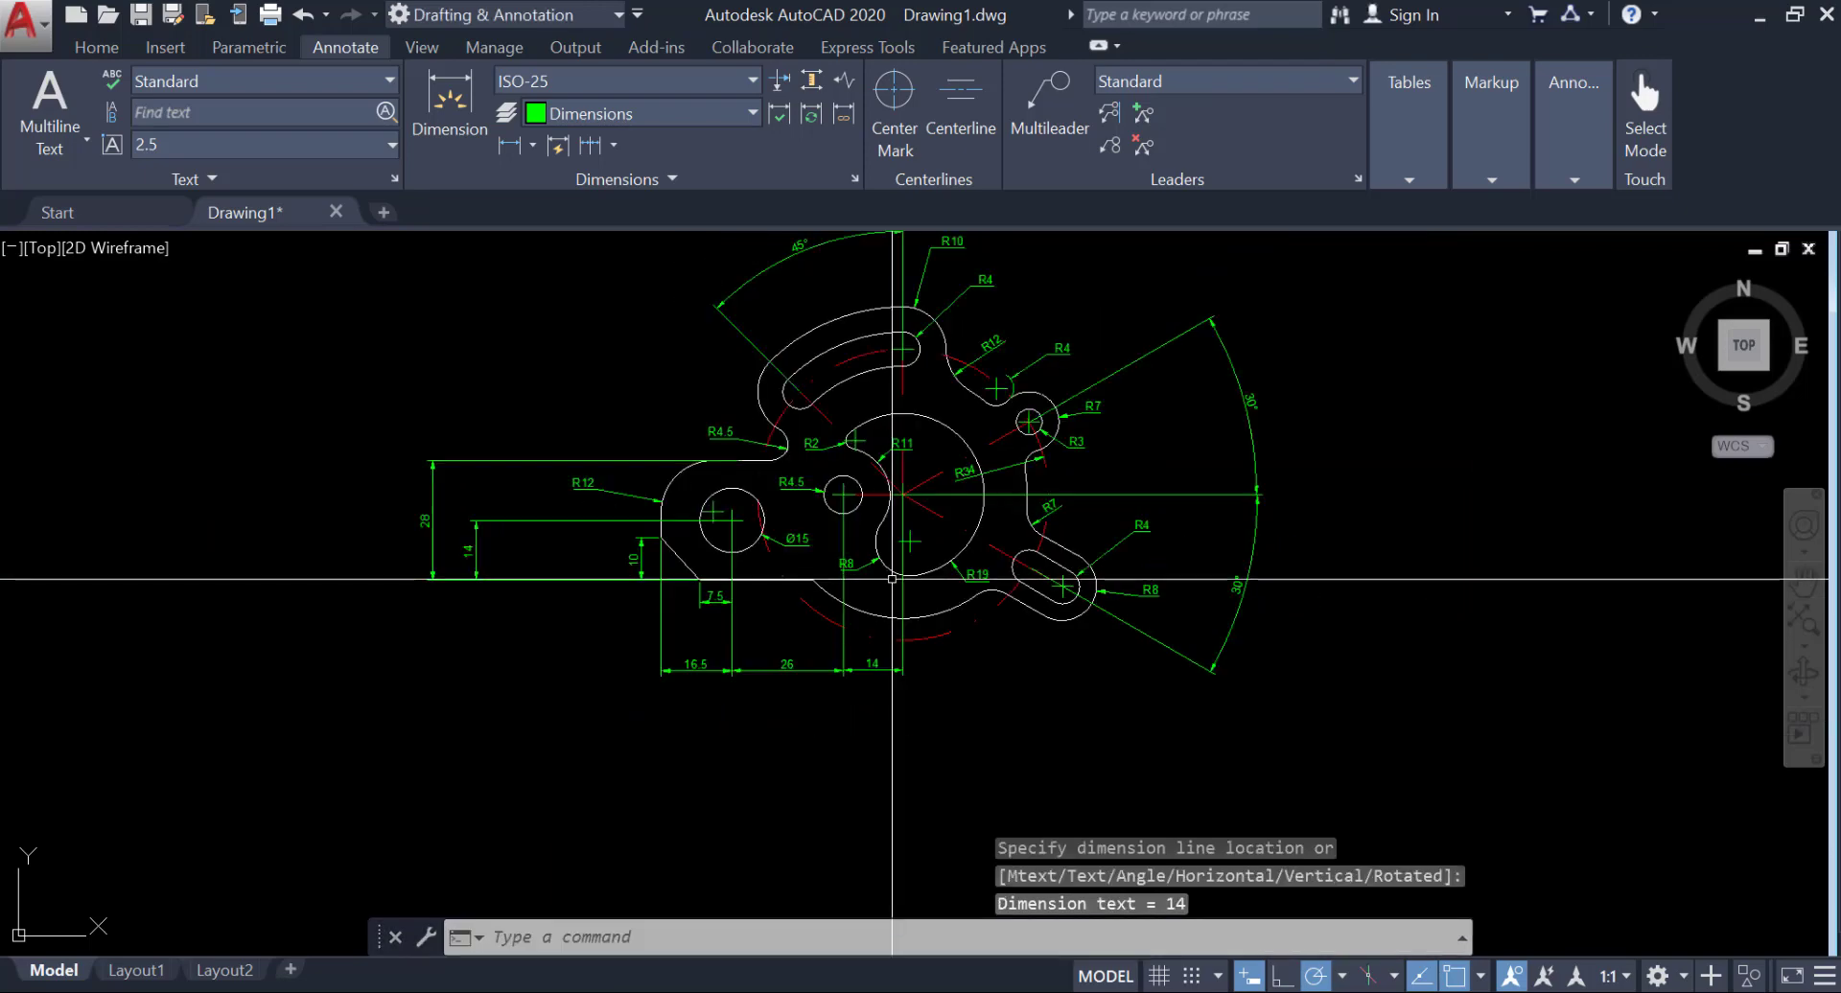
Step: Add an aligned dimension between the two arc centres of the angled R4 slot, placing it below the slot
middle_click_drag(895, 618, 1041, 665)
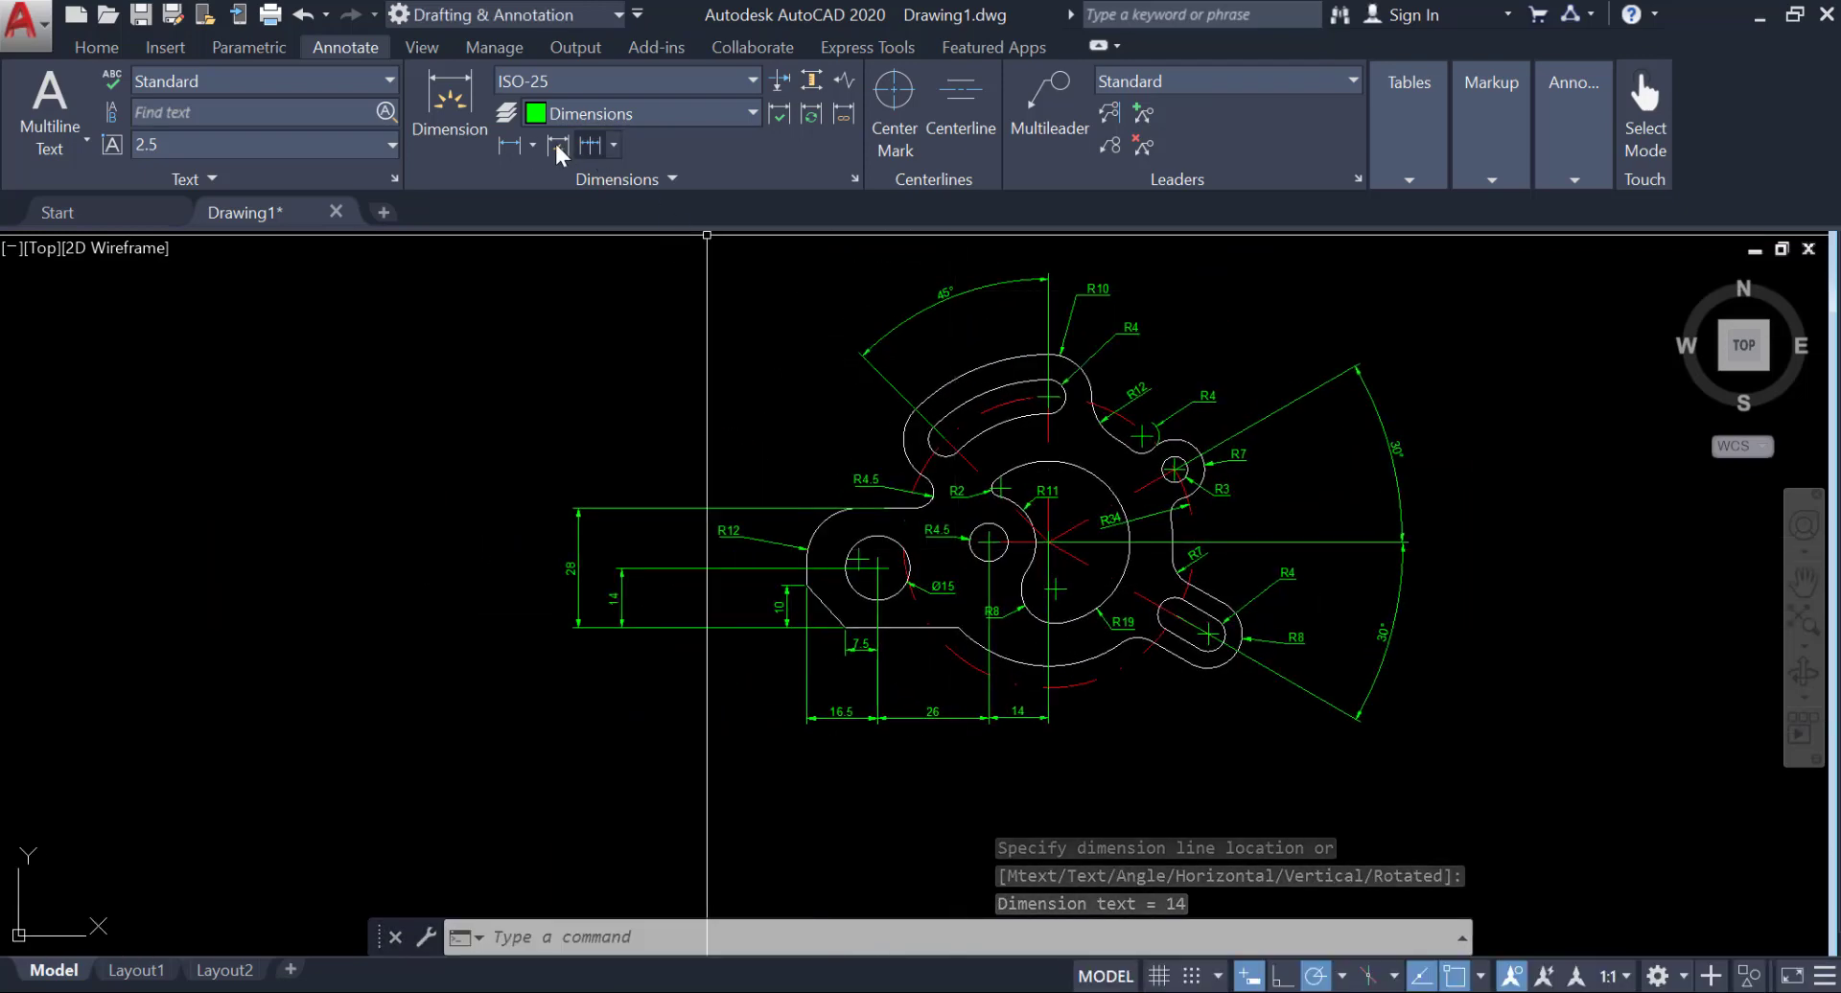
left_click(534, 146)
left_click(511, 345)
scroll(1209, 683, "up", 5)
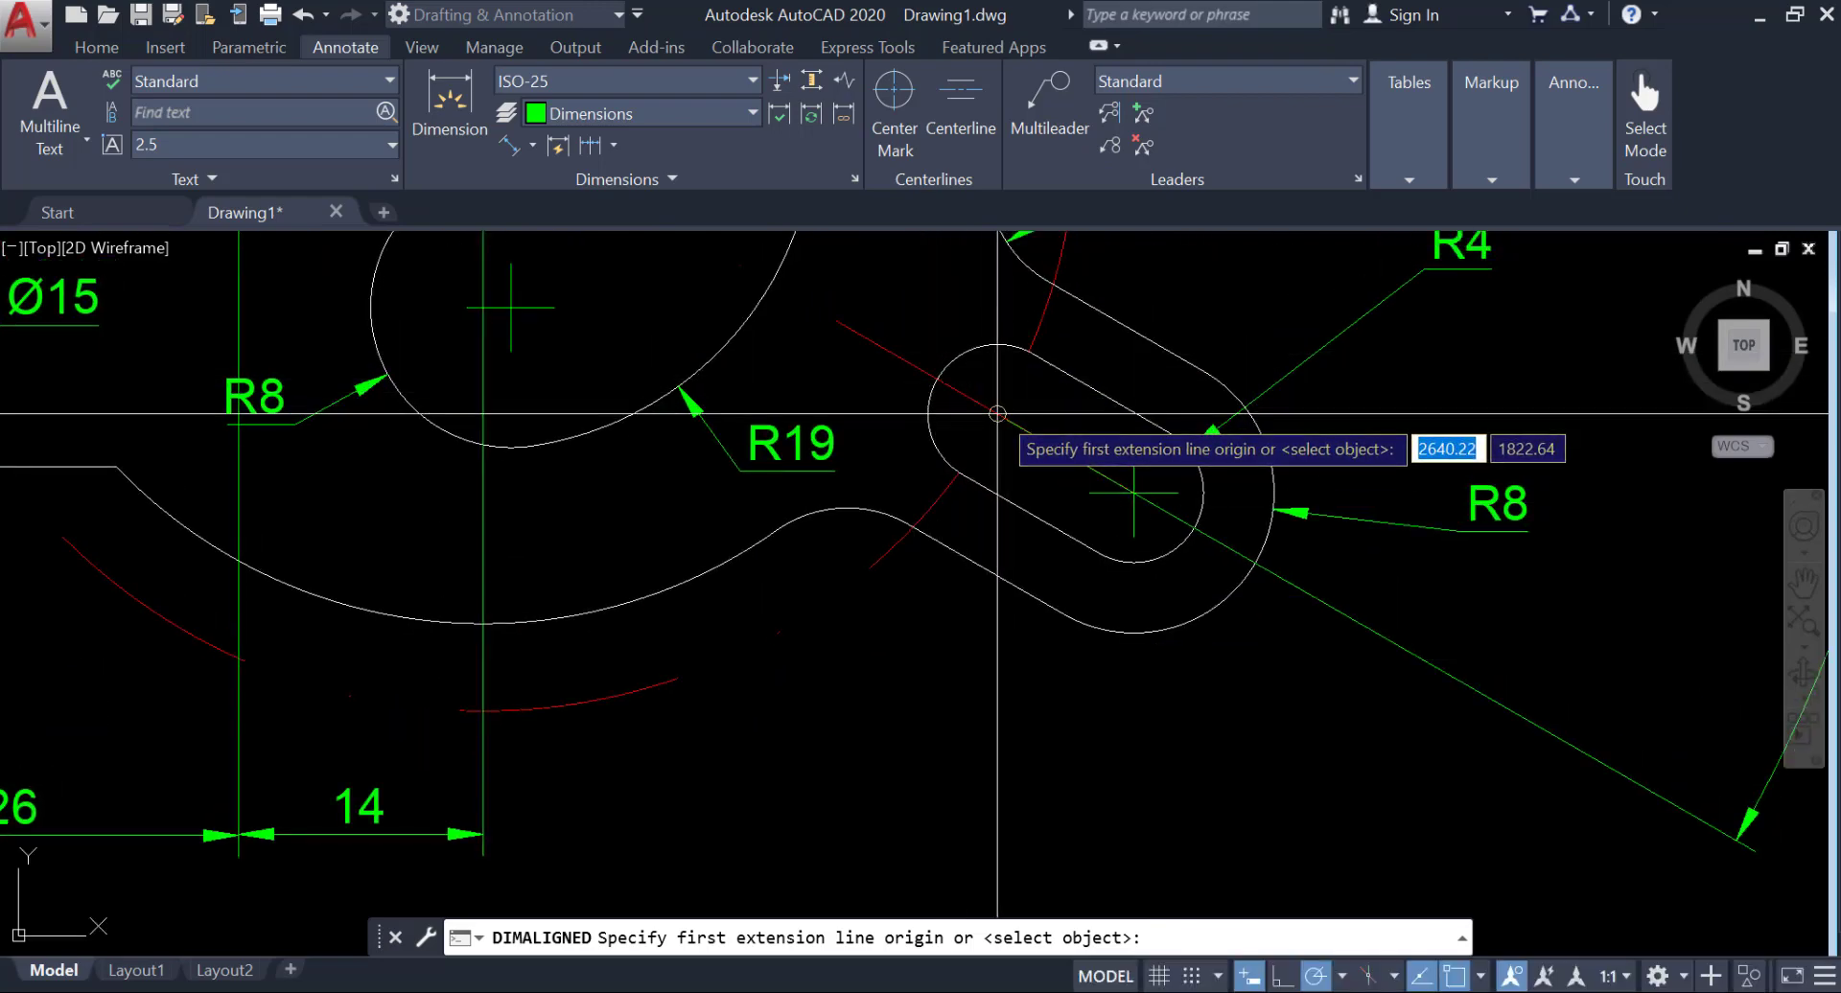
left_click(1000, 416)
scroll(1202, 508, "up", 4)
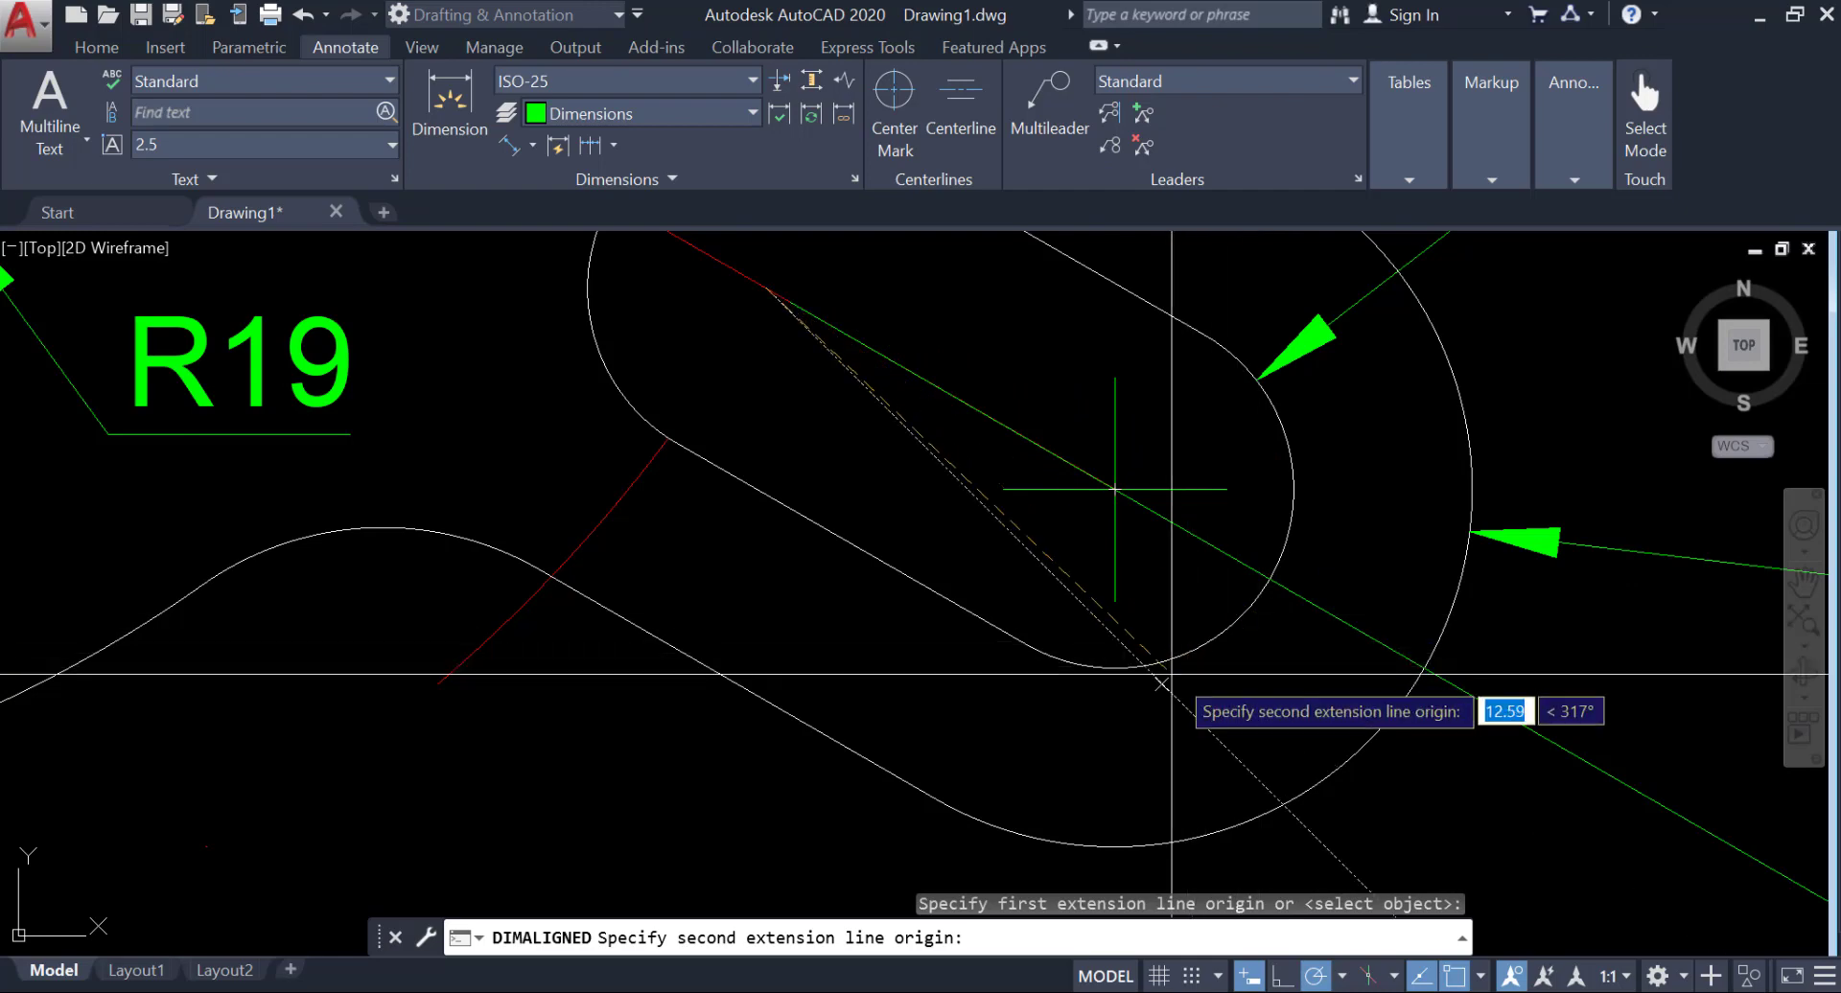
left_click(1114, 489)
scroll(971, 766, "down", 4)
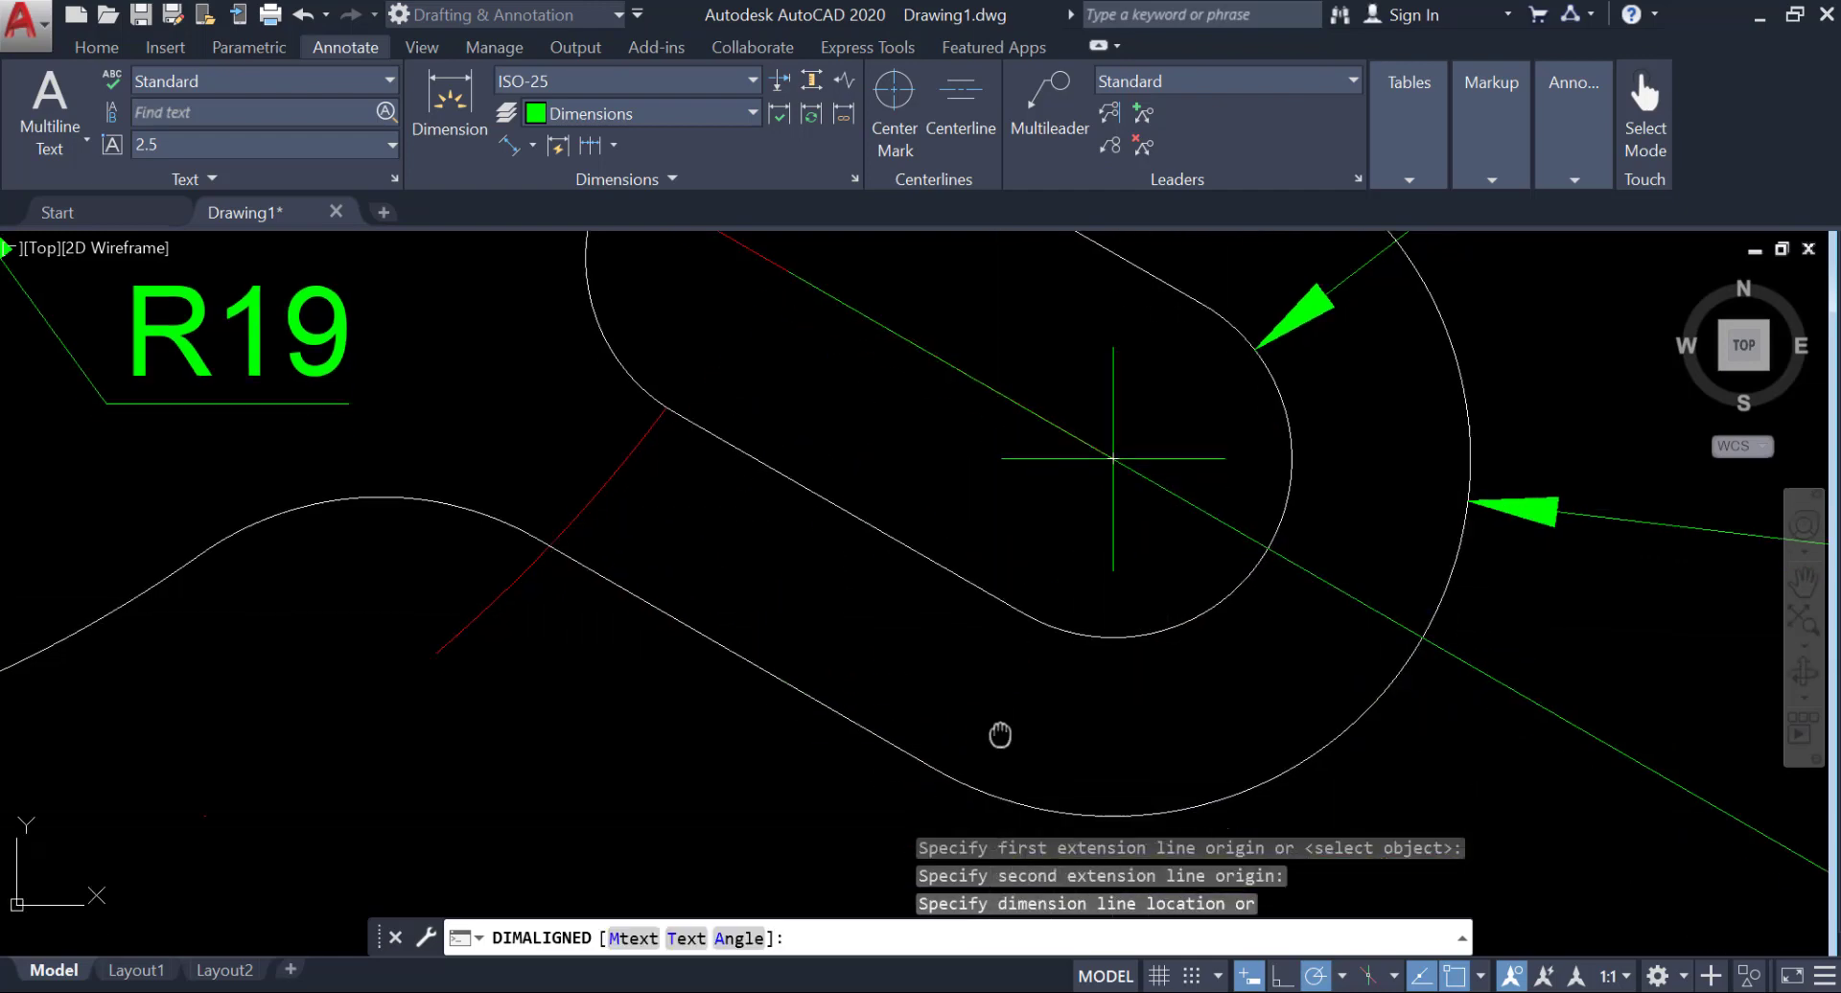
left_click(971, 767)
scroll(1027, 757, "down", 4)
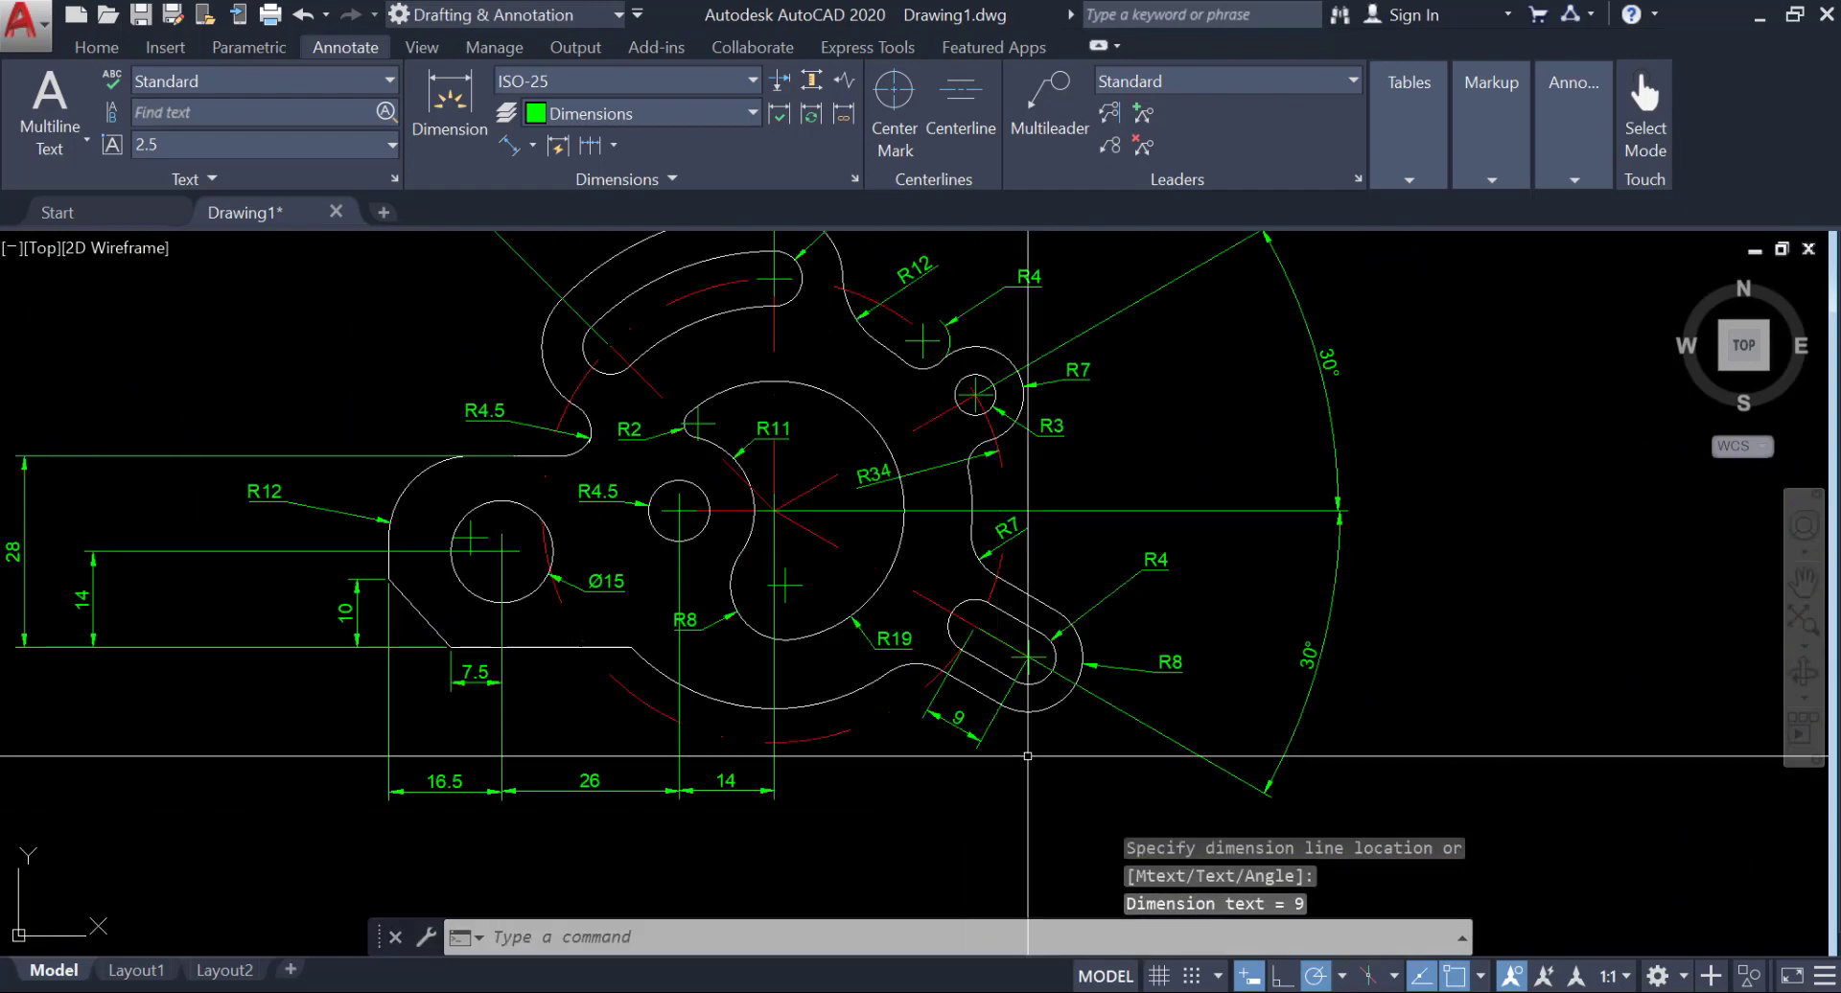
Step: Compare the dimensioned plate with the reference image side by side, checking for missing dimensions around the left lug, holes and slots
scroll(1011, 714, "down", 3)
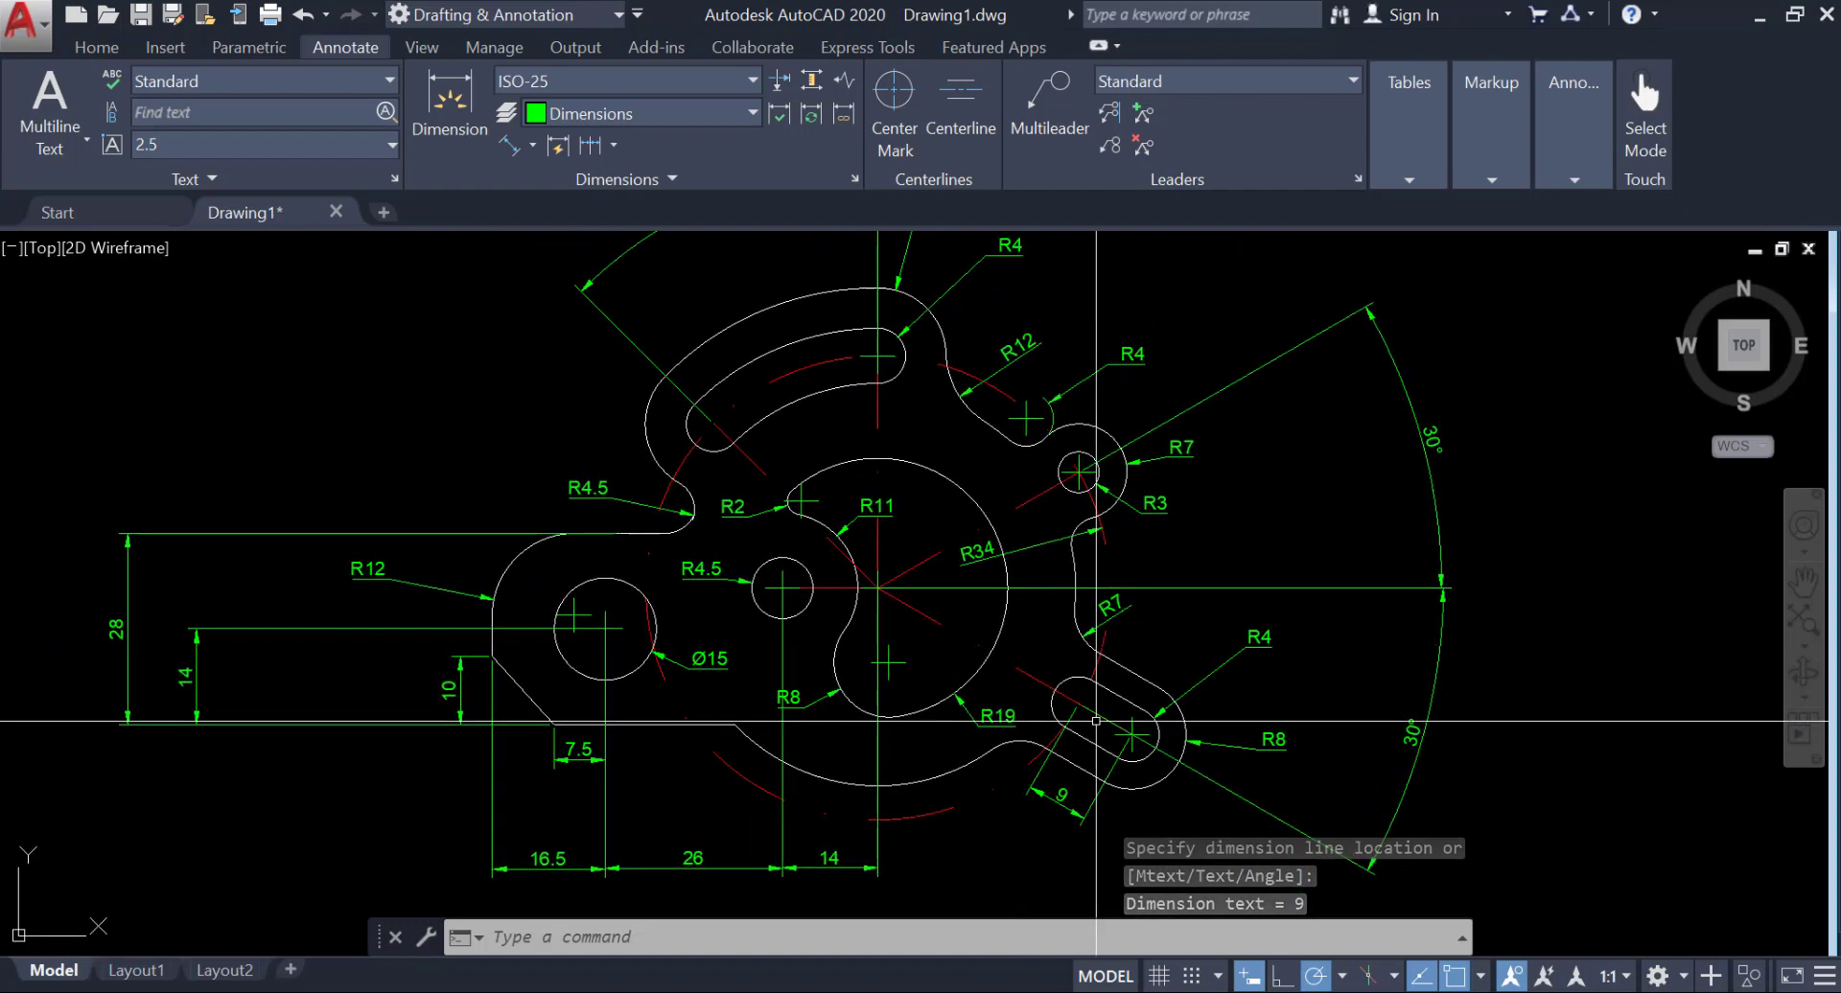
scroll(927, 653, "up", 3)
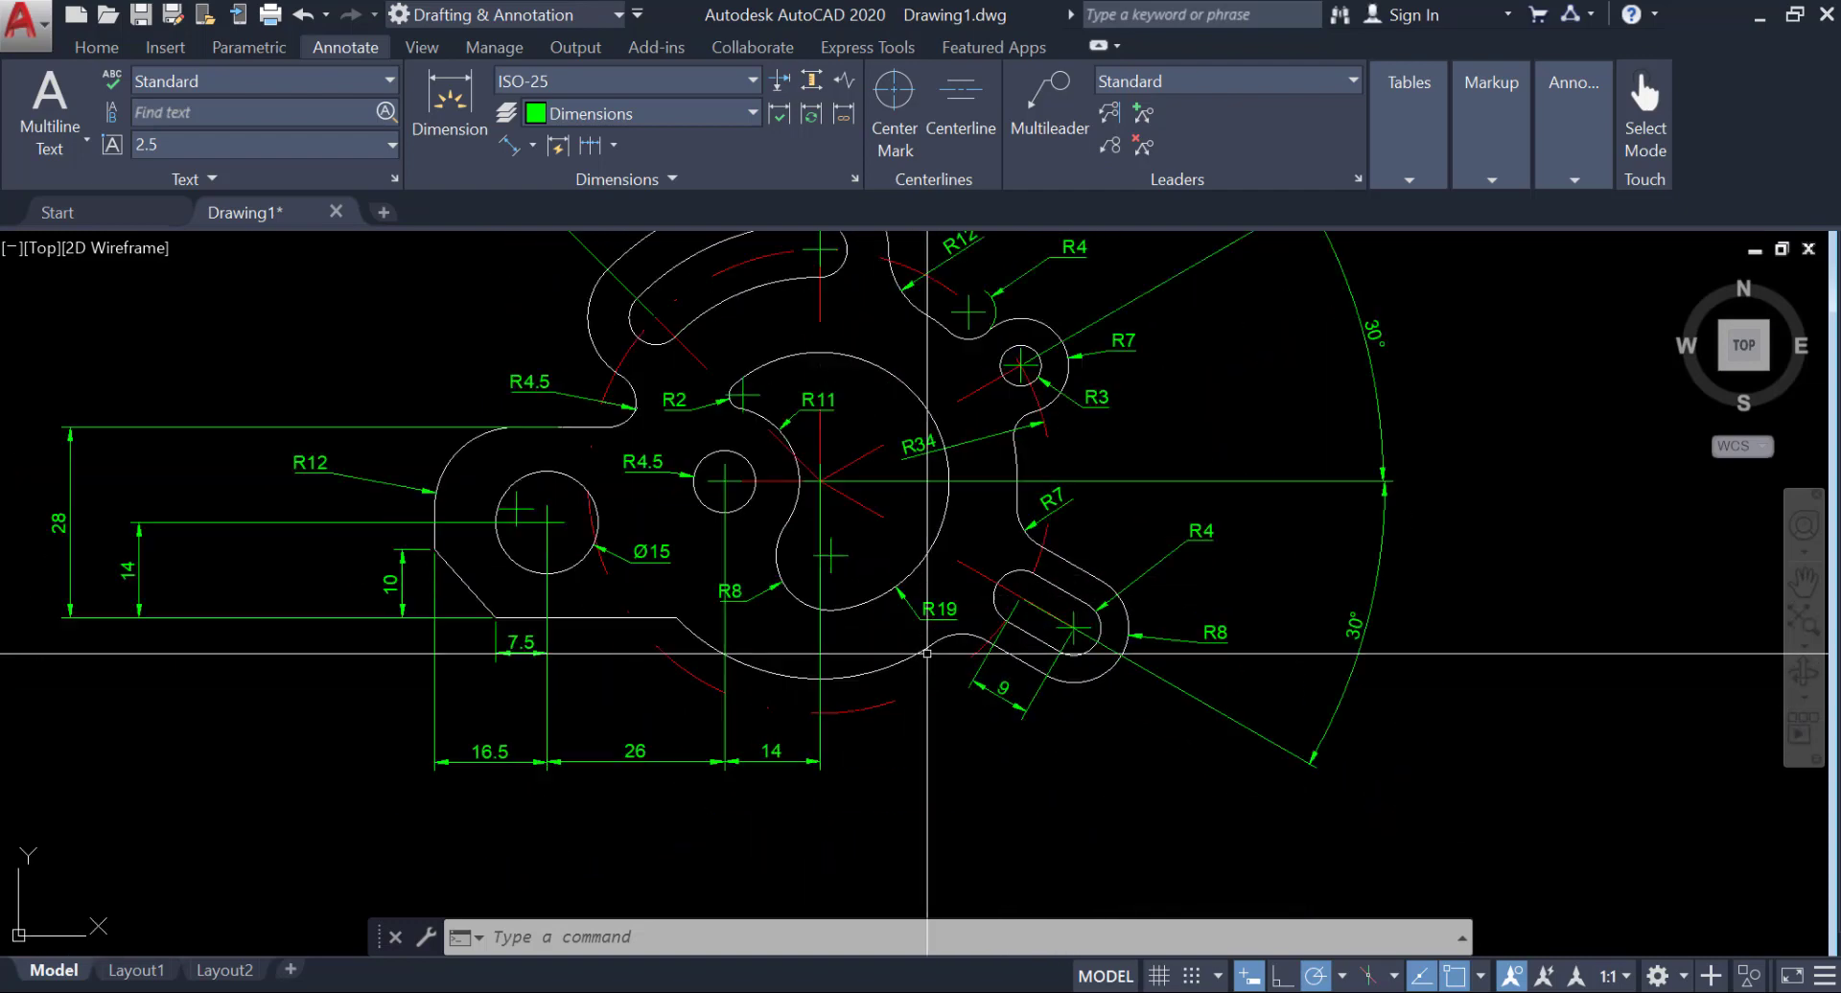
middle_click_drag(903, 476, 1053, 589)
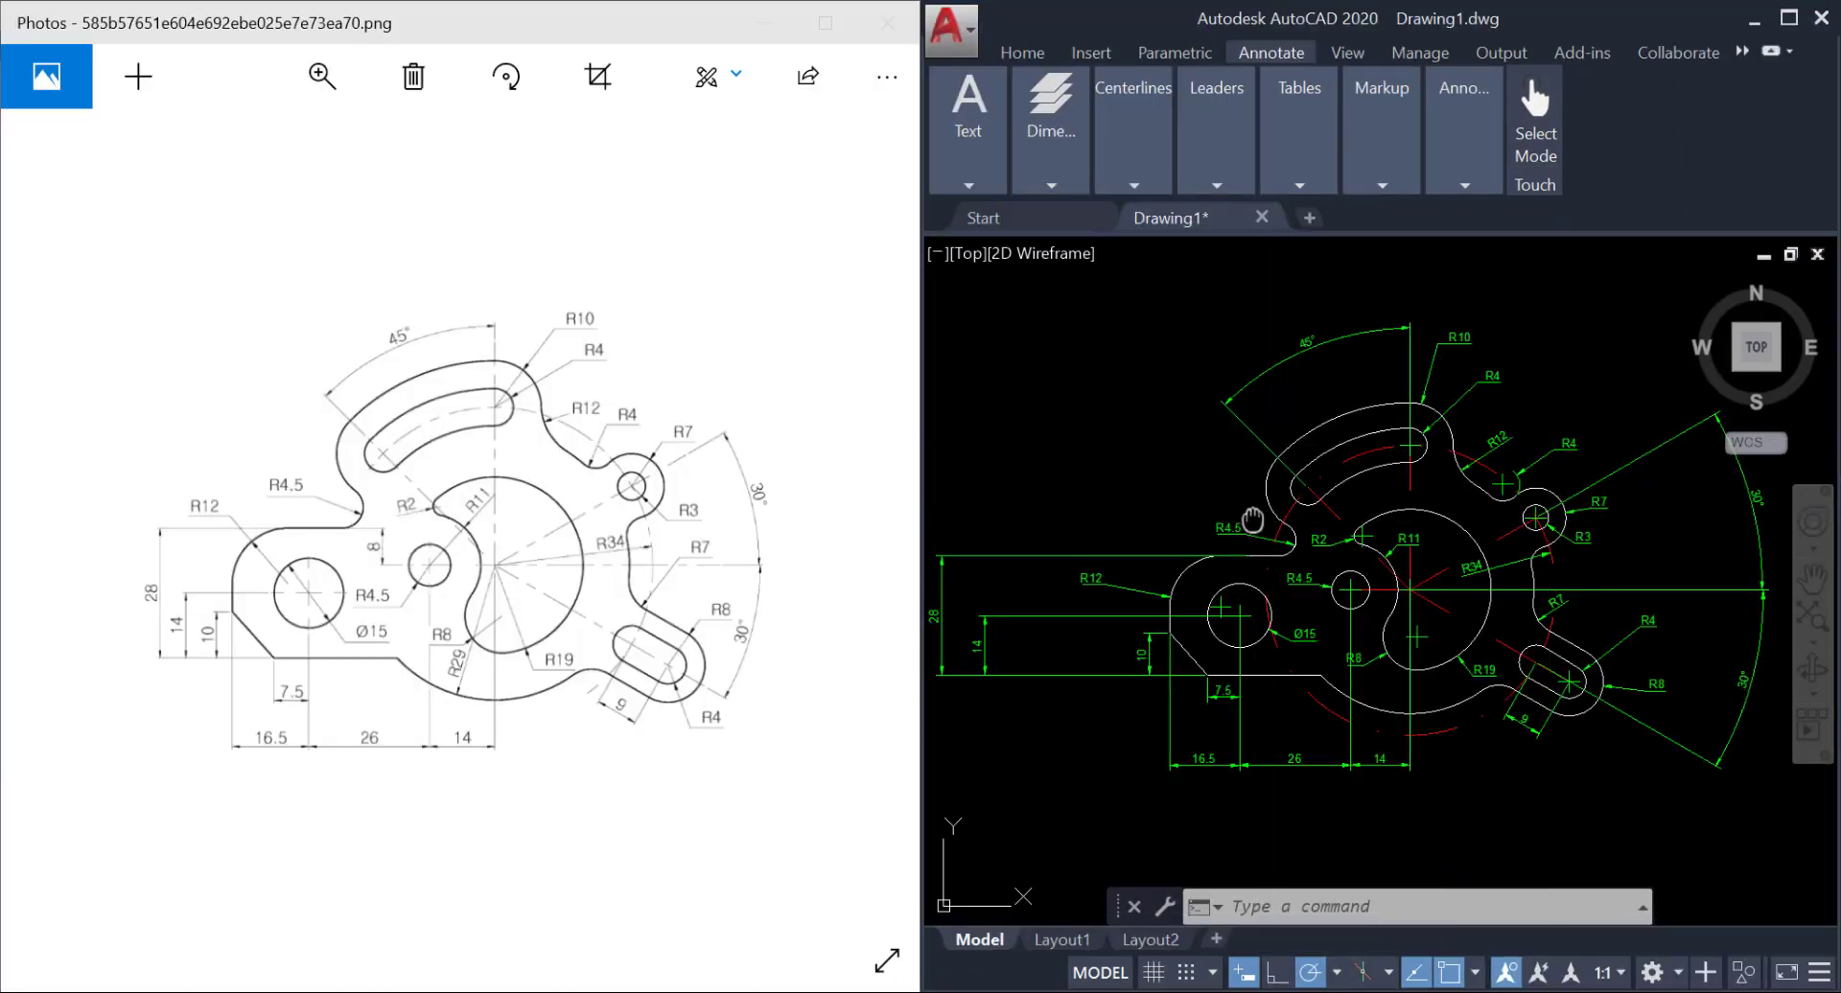
middle_click_drag(1252, 520, 1504, 472)
scroll(1283, 530, "up", 3)
middle_click_drag(1396, 615, 1362, 532)
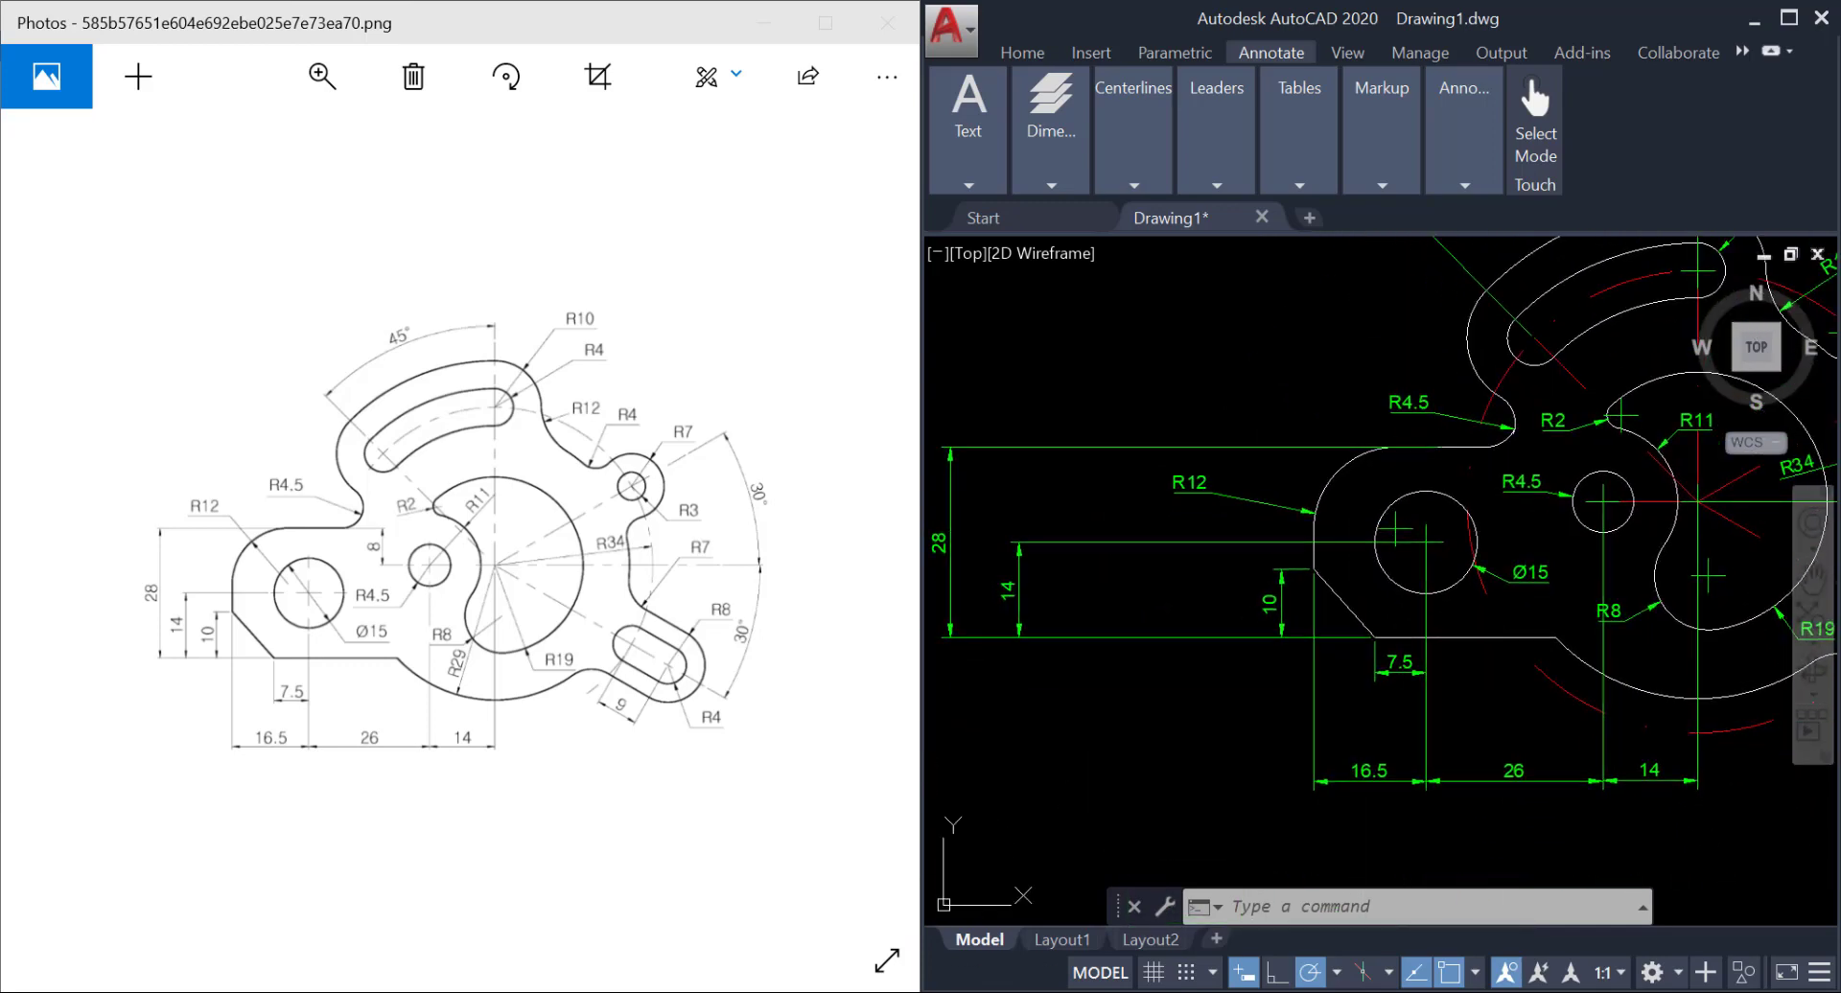
left_click(514, 554)
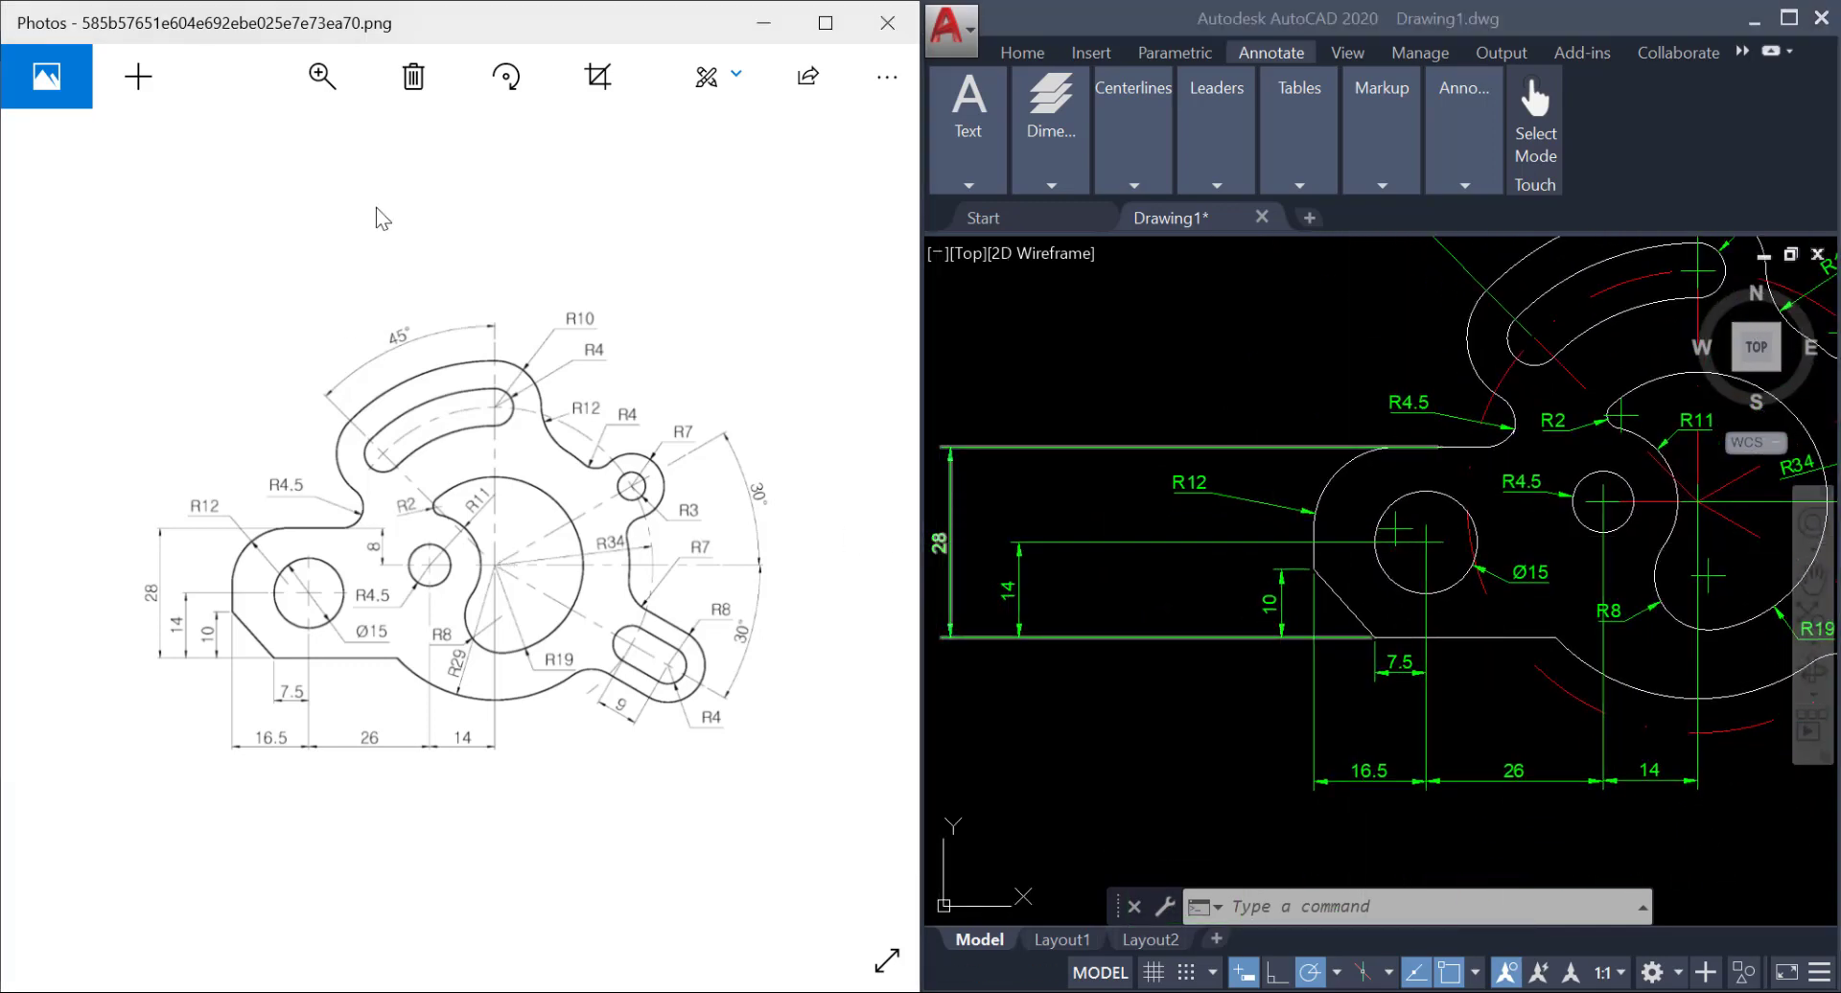
left_click(1211, 578)
middle_click_drag(1327, 593, 1134, 661)
mouse_move(1315, 544)
middle_mouse_down()
mouse_move(1344, 616)
mouse_move(1284, 510)
mouse_move(1274, 565)
mouse_move(1304, 599)
middle_mouse_up()
scroll(1342, 619, "down", 3)
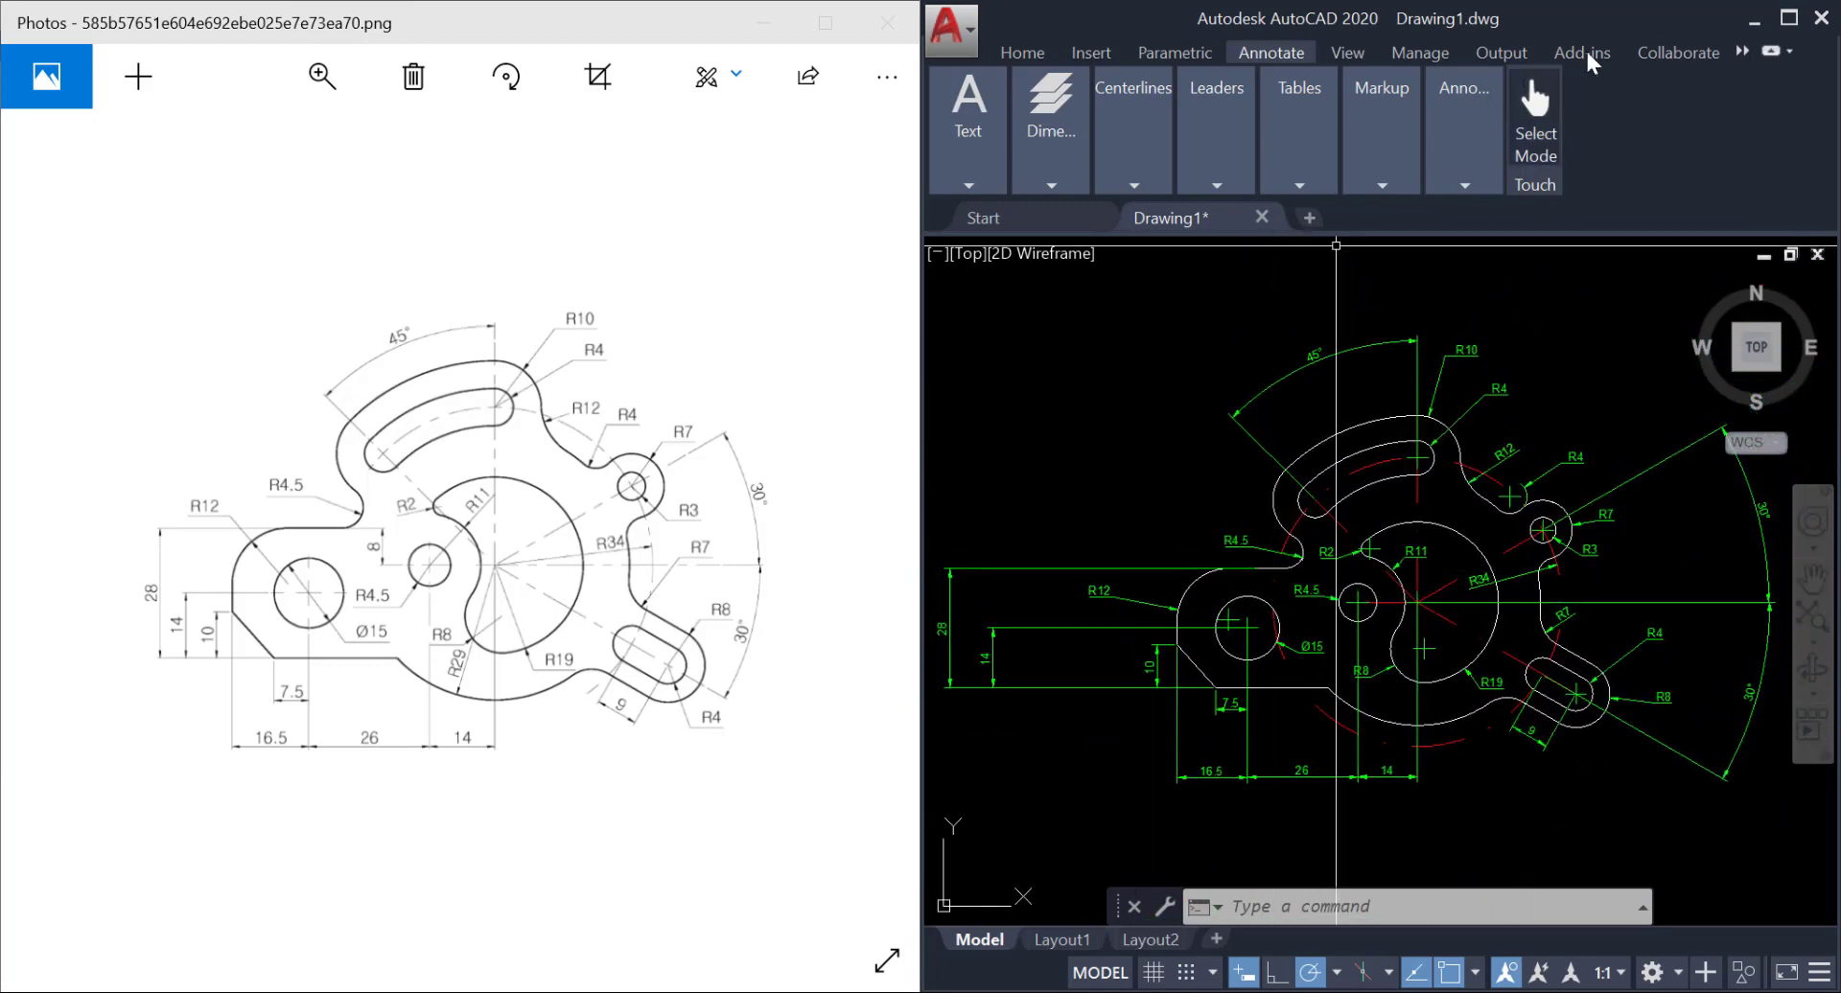
Step: Minimize the ribbon to panel buttons to enlarge the drawing area
left_click(1770, 52)
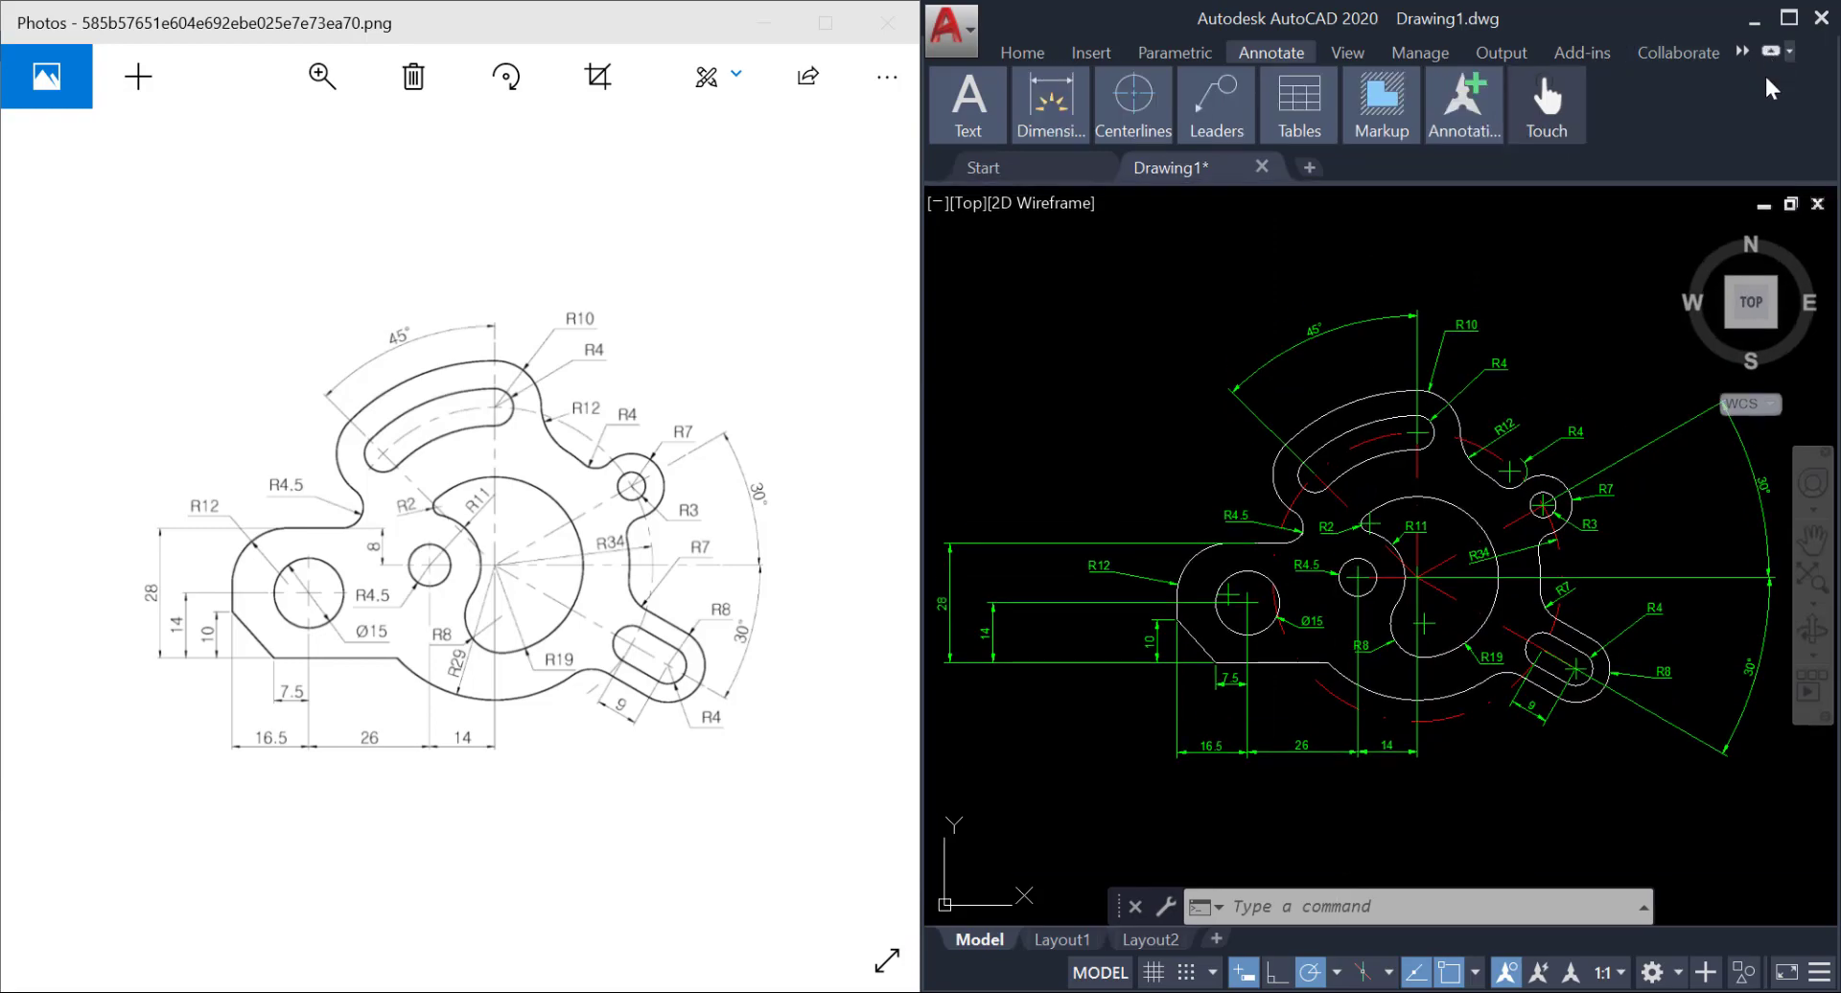